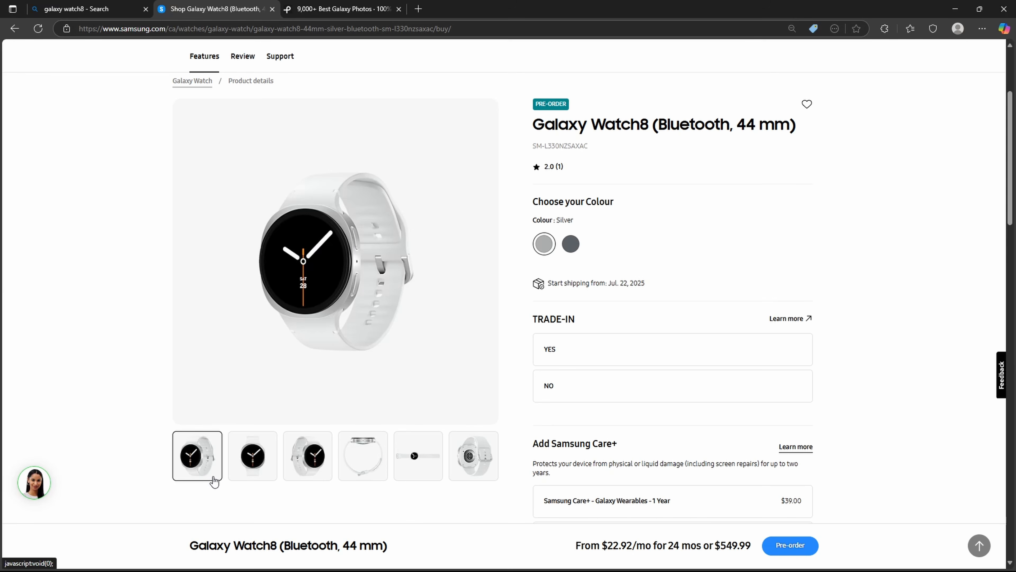
Open the side-profile photo in the Galaxy Watch8 product gallery and capture the watch area as a screenshot.
left_click(204, 464)
left_click(252, 149)
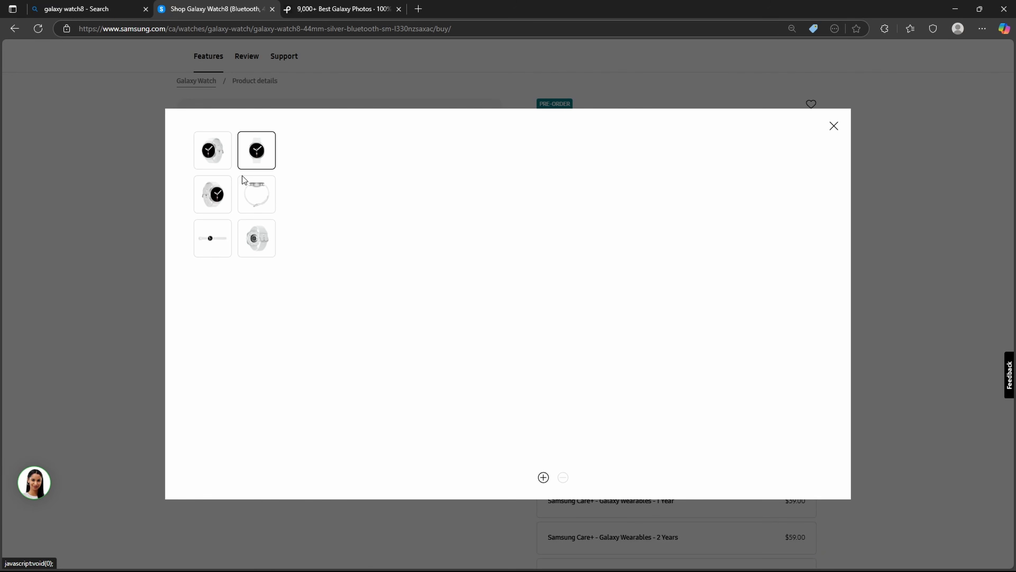
left_click(257, 195)
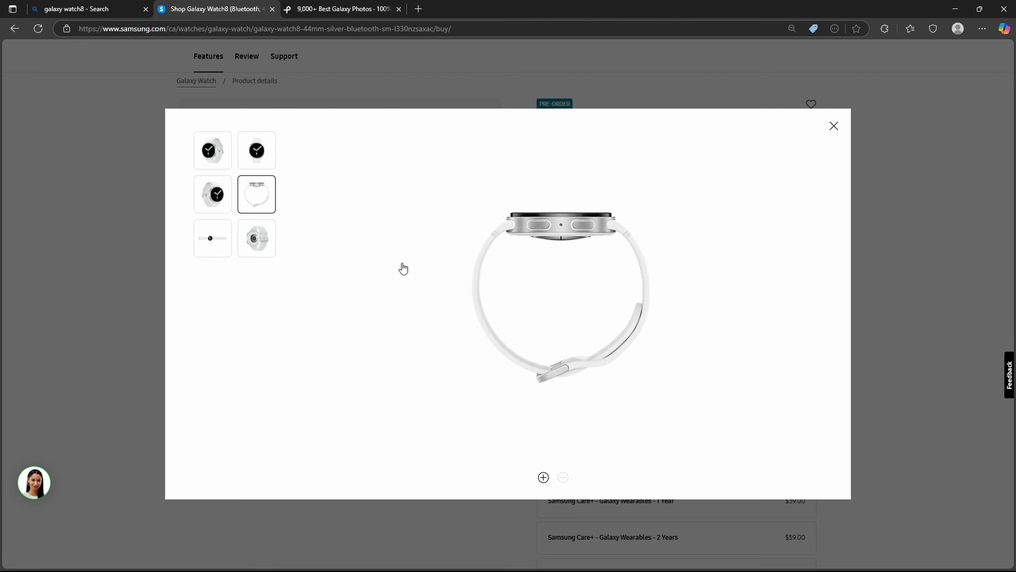
left_click(223, 257)
left_click(256, 197)
key("super+shift+s")
left_click_drag(422, 140, 712, 415)
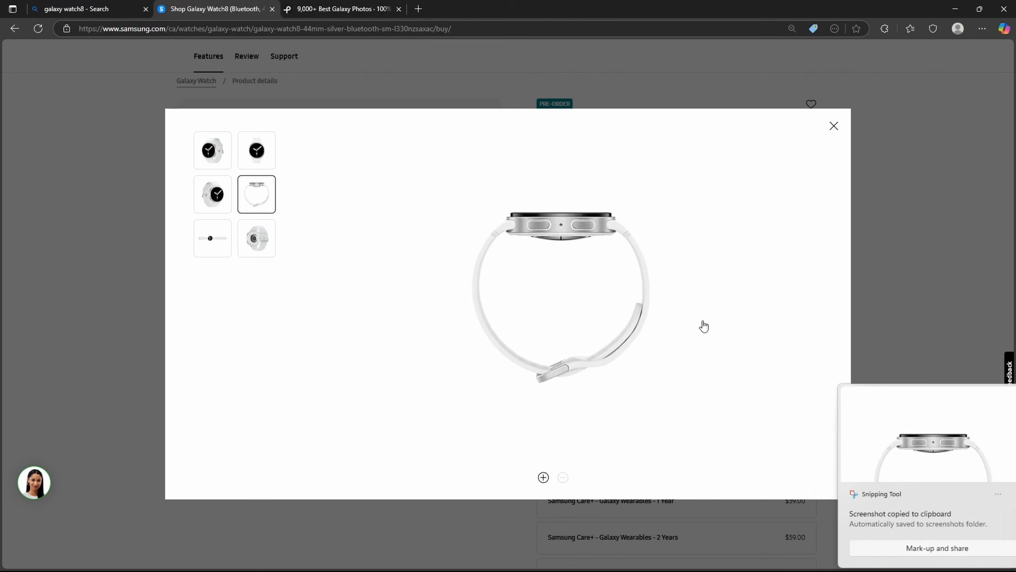
Switch to Blender and add galaxy-watch8-design-colors-silver-front.jpg to the scene as a reference image.
left_click(637, 559)
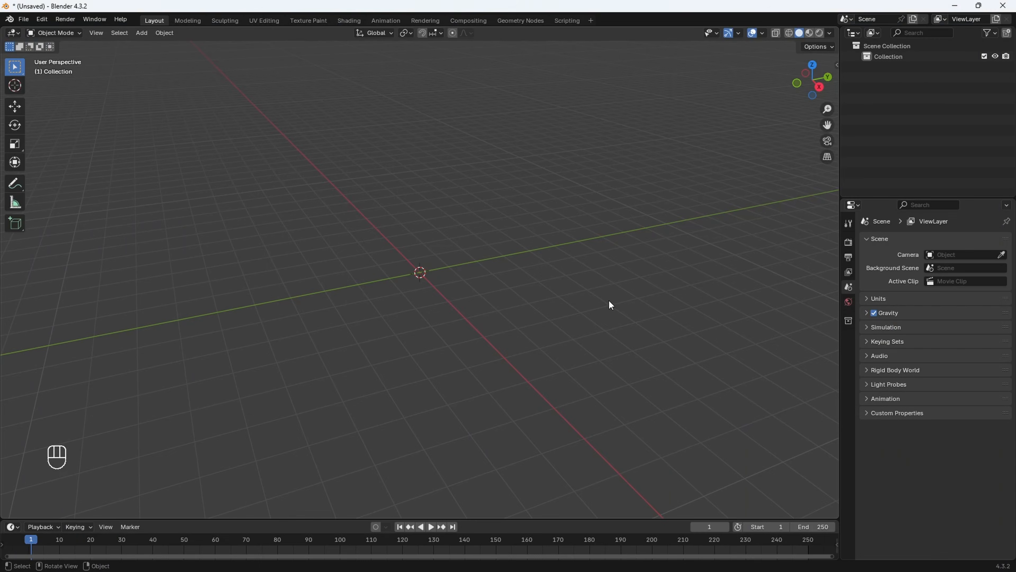
key("shift+a")
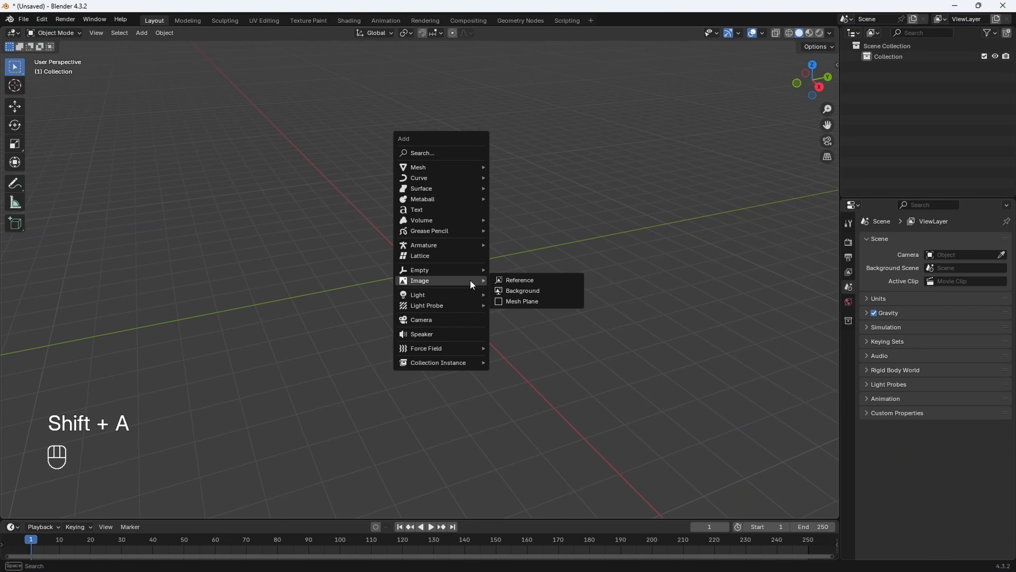
left_click(498, 280)
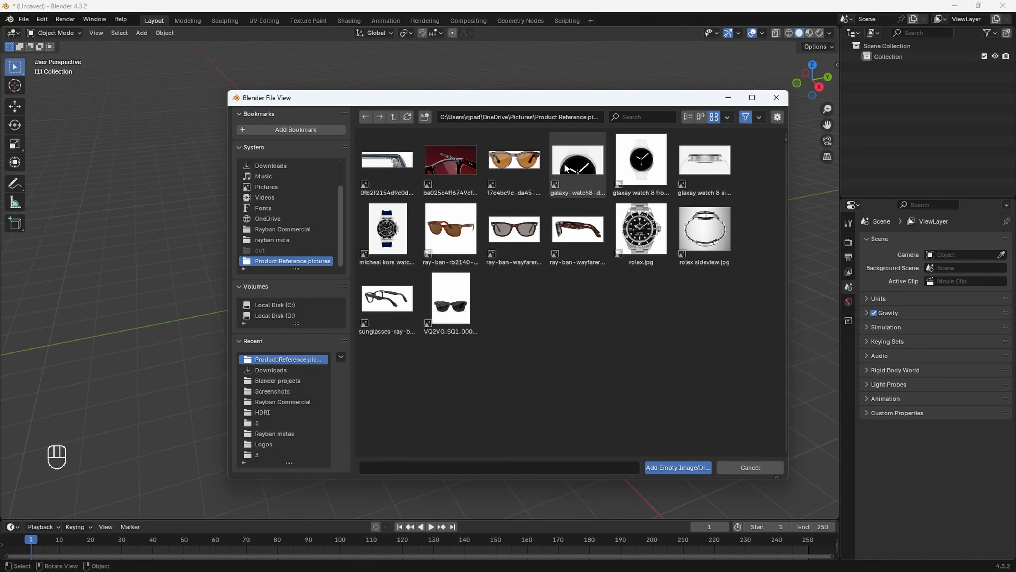
left_click(643, 169)
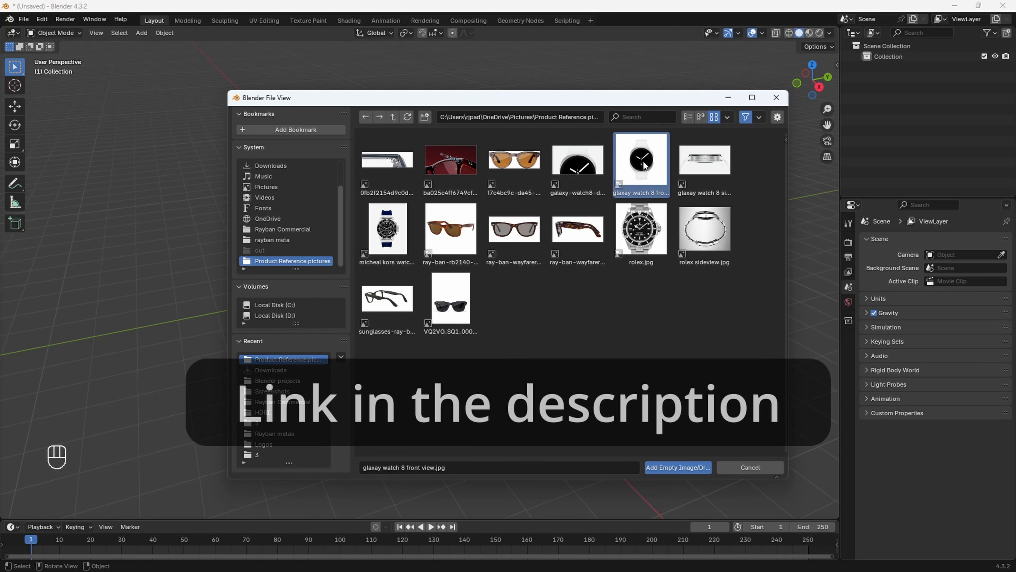
left_click(580, 171)
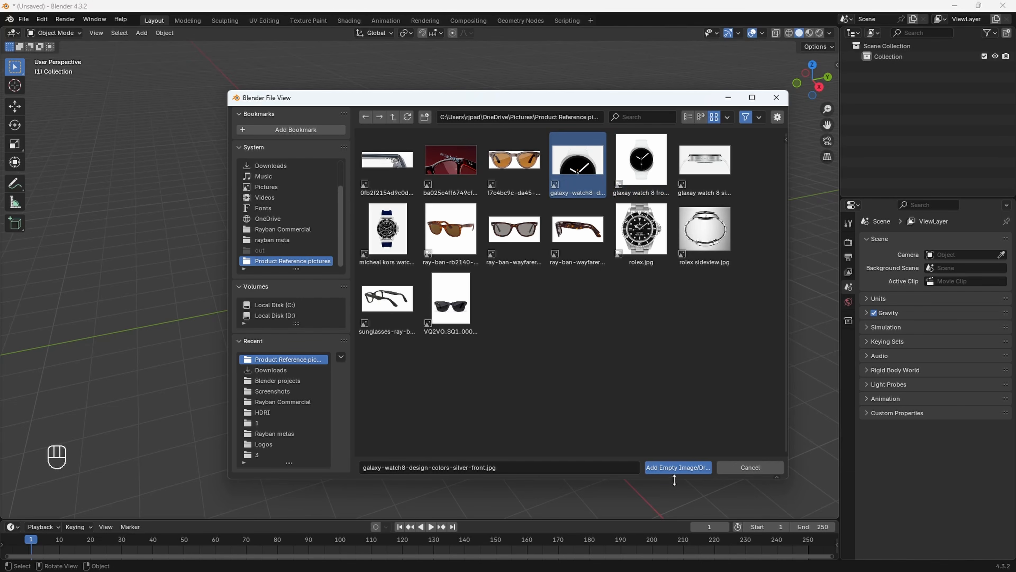
left_click(677, 469)
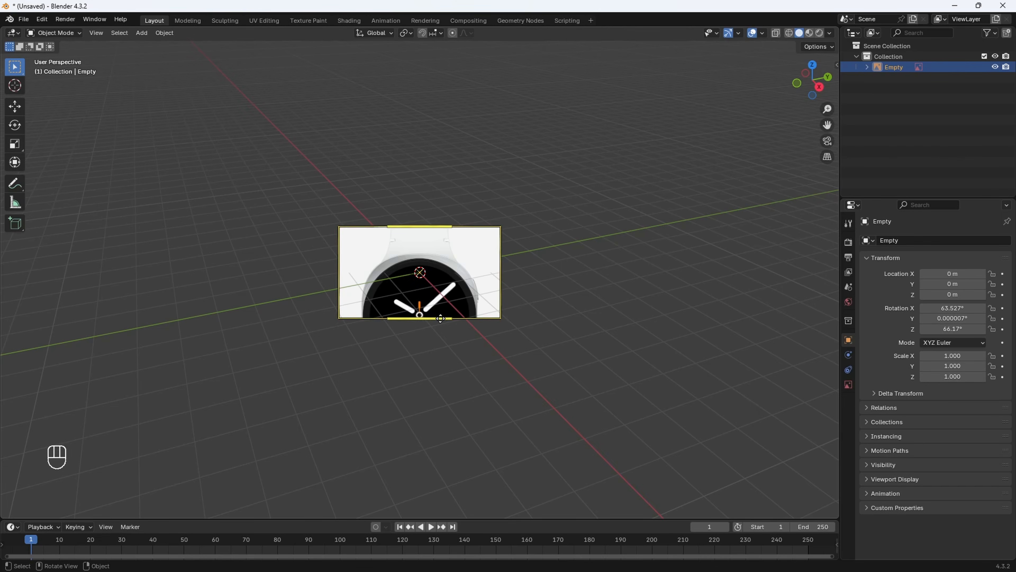
Set the reference image's rotation to 0 on the X, Y and Z axes.
left_click_drag(950, 308, 949, 329)
type("0")
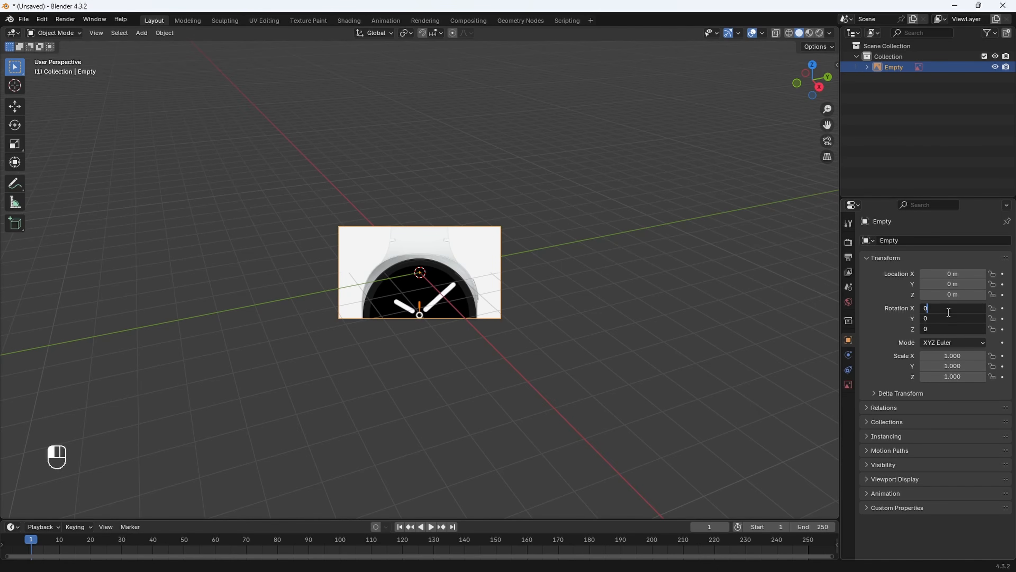
key("Return")
Look at the reference image from the top view and enable its opacity at about 0.543.
left_click(812, 65)
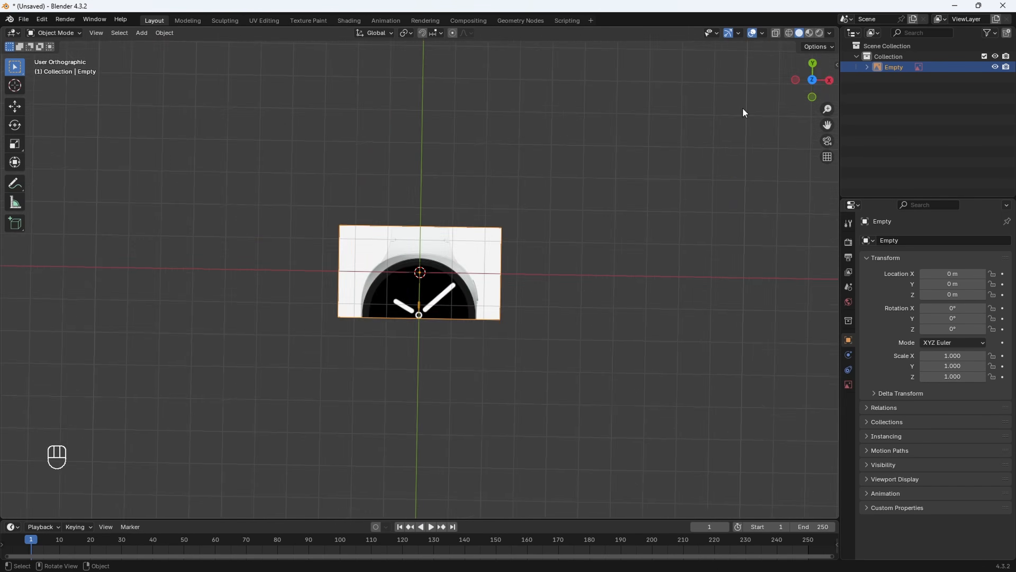
scroll(484, 308, "up", 5)
left_click(848, 384)
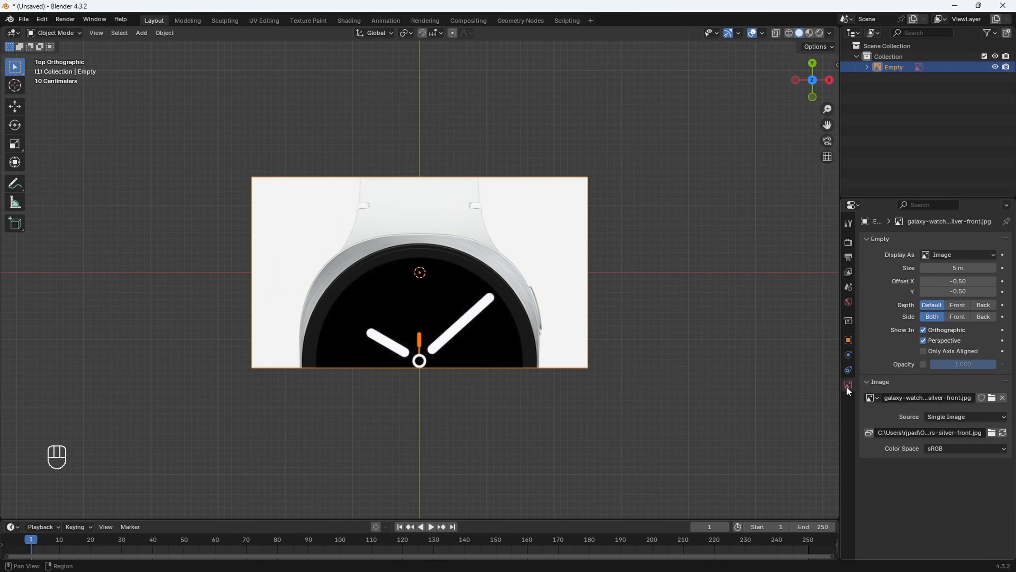
left_click(924, 364)
left_click_drag(963, 364, 928, 364)
scroll(563, 346, "up", 2)
scroll(439, 249, "up", 1)
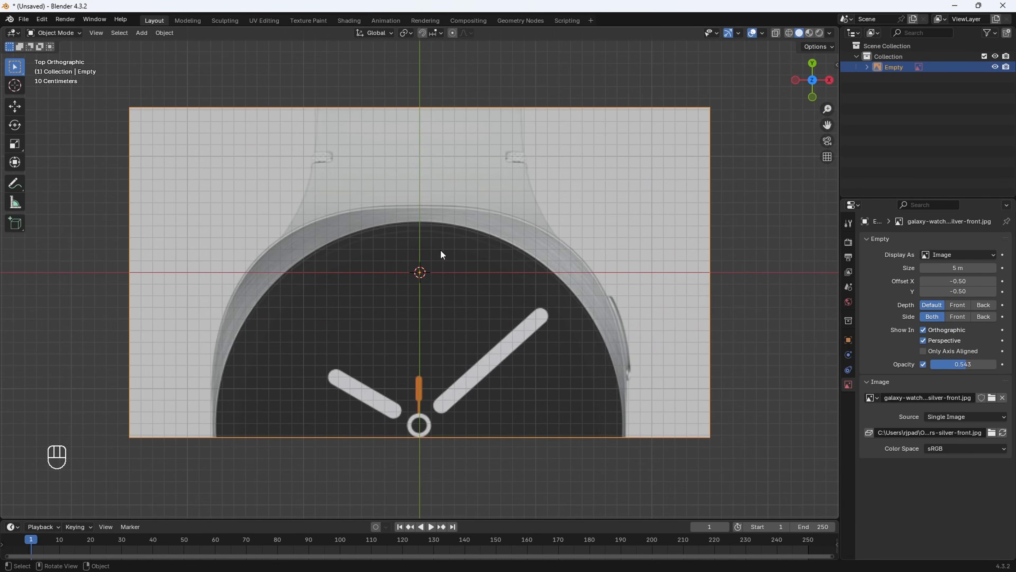
Move the reference image about 1.4 m along the Y axis, bringing its bottom edge to the X axis.
scroll(439, 269, "down", 4)
scroll(447, 261, "up", 2)
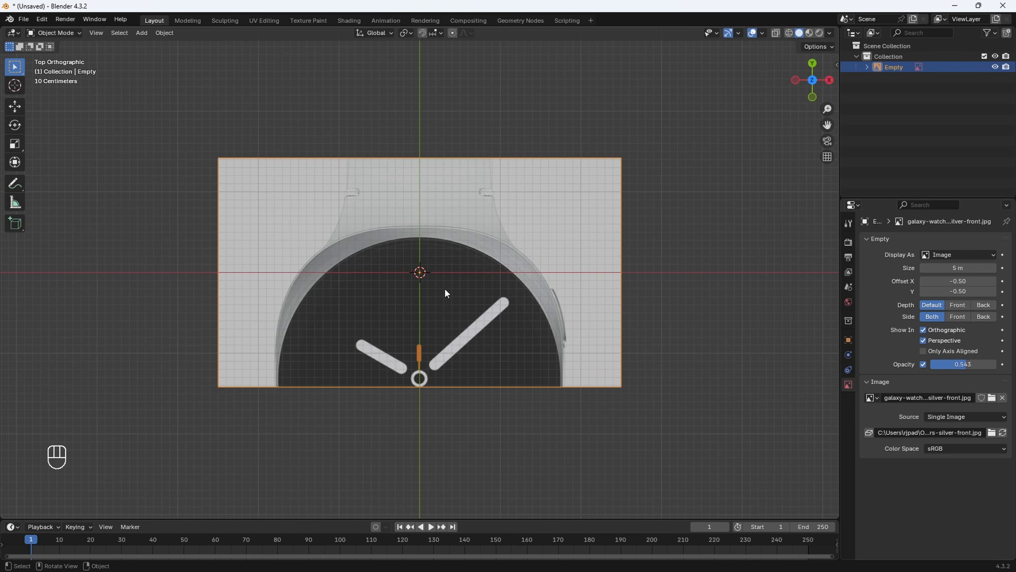
left_click(544, 385)
key("g")
key("y")
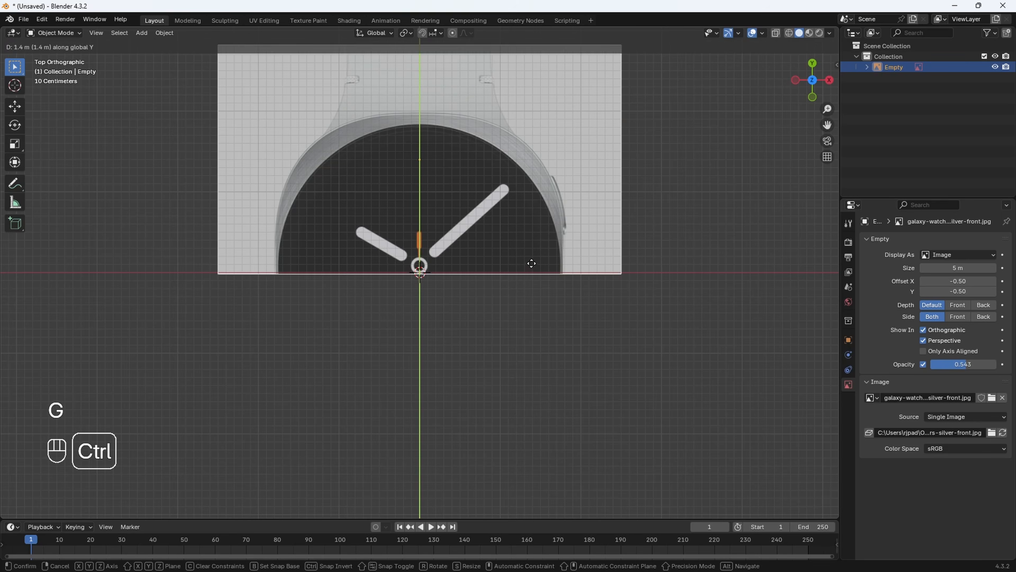
left_click(531, 263)
Fine-tune the reference image's position so its bottom edge and the dial centre line up with the world origin axes.
scroll(502, 264, "up", 4)
middle_click_drag(501, 264, 524, 327, "shift")
scroll(524, 326, "up", 1)
key("g")
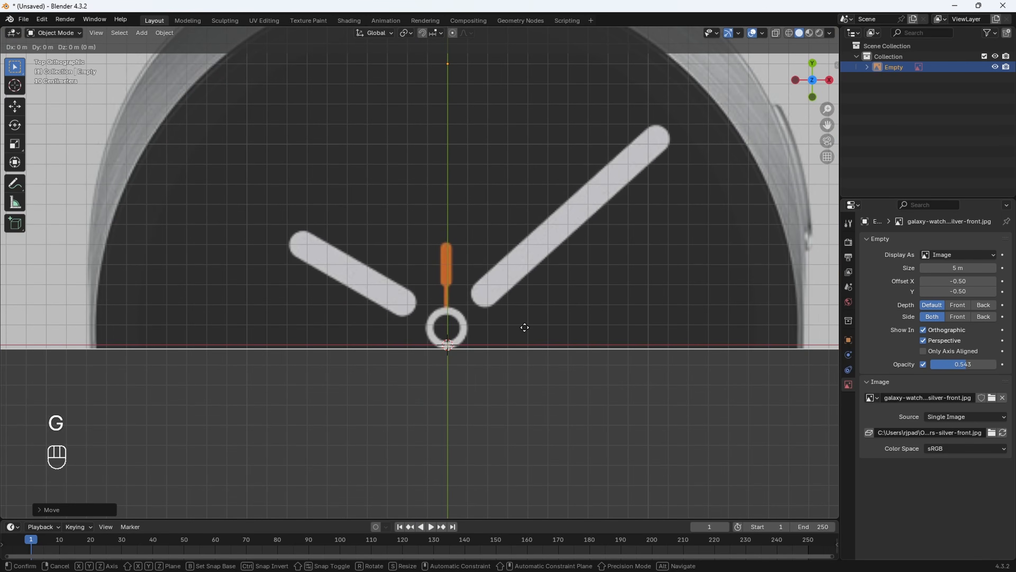
left_click(521, 324)
scroll(522, 329, "down", 5)
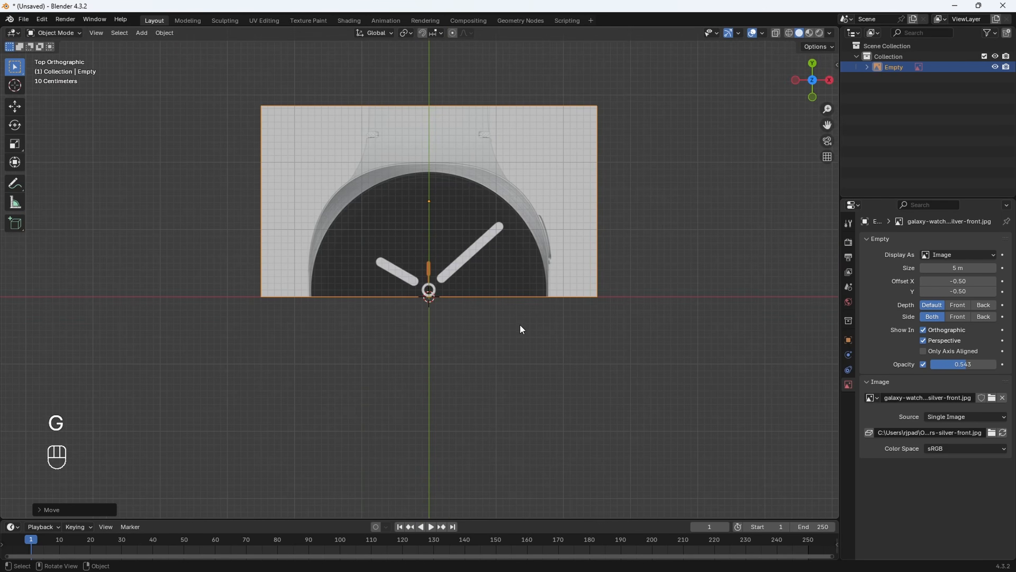
Add a mesh circle with 64 vertices at the world origin.
middle_click_drag(522, 329, 460, 341, "shift")
scroll(525, 353, "up", 1)
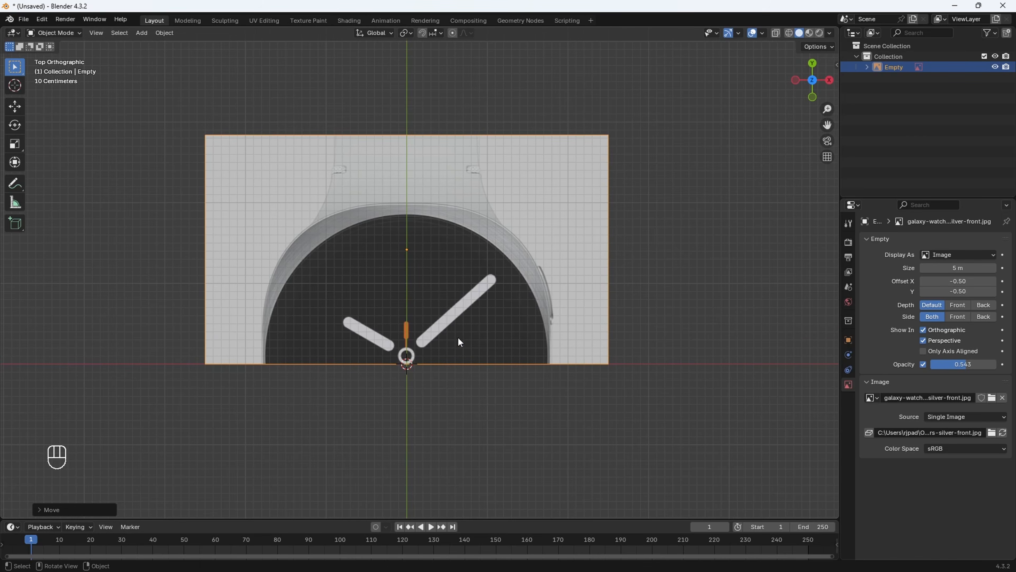
key("shift+a")
mouse_move(385, 185)
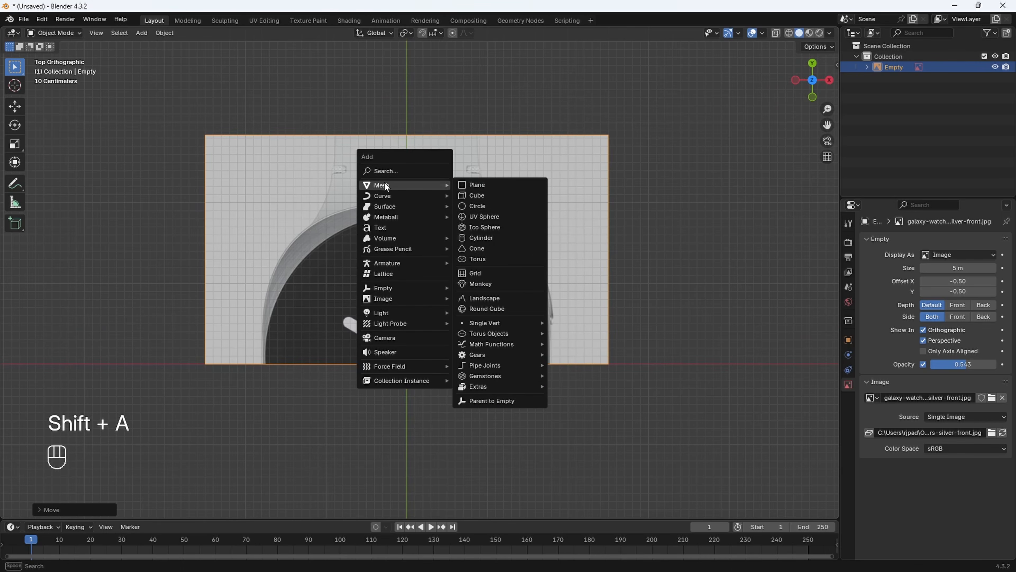
left_click(484, 205)
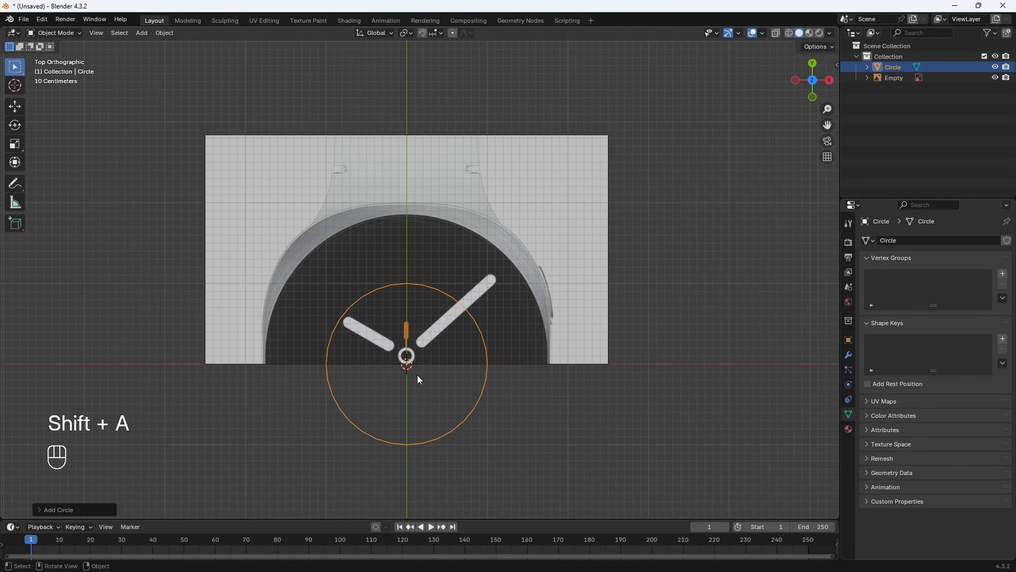
left_click(52, 510)
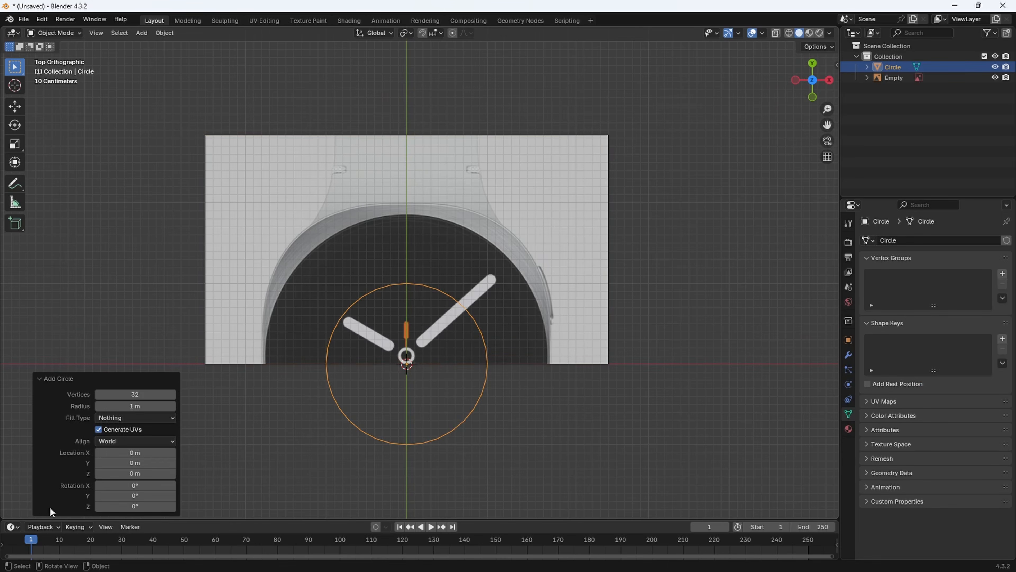
left_click(136, 396)
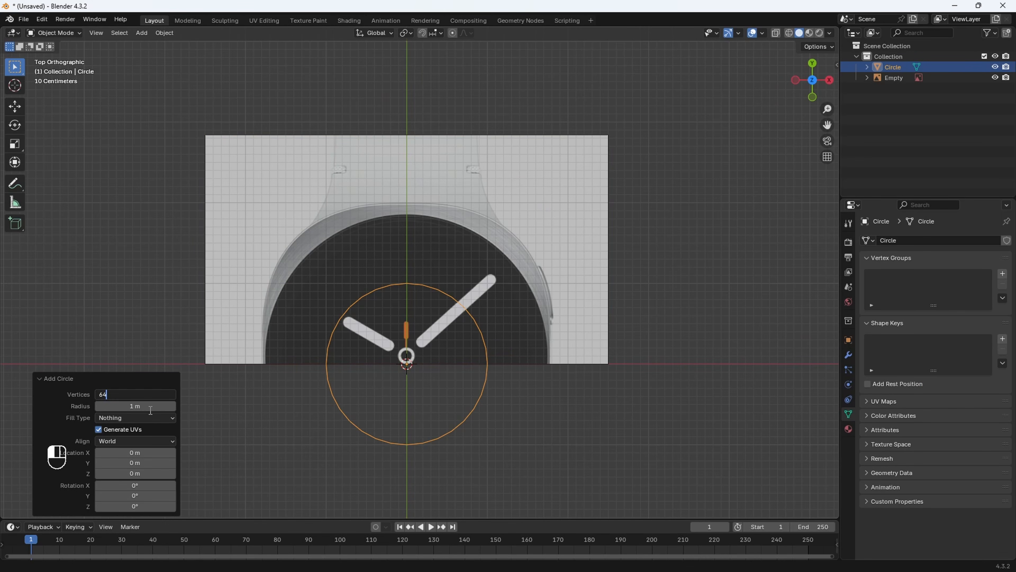
key("Return")
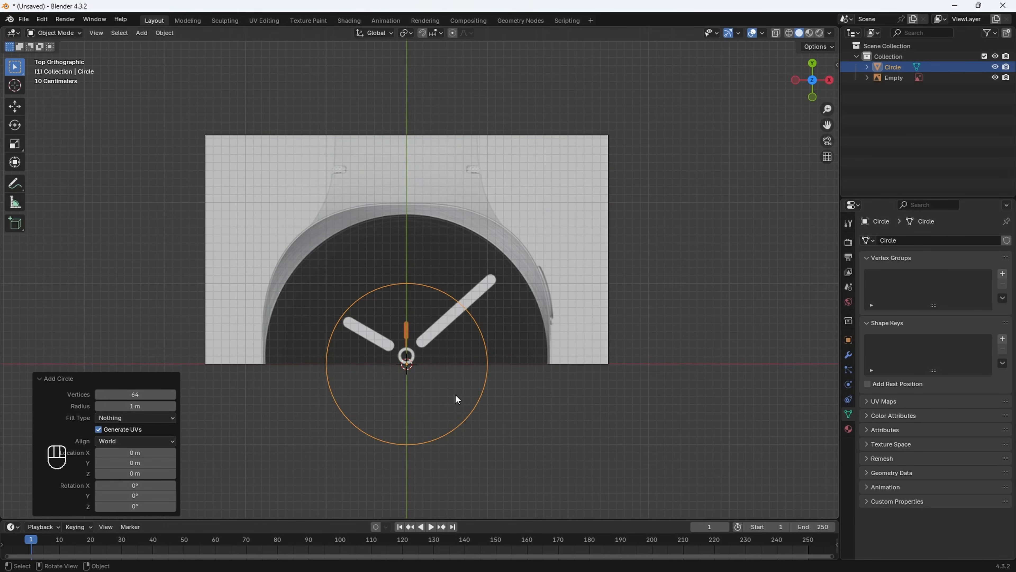
Delete the vertices of the circle's lower half in Edit Mode, keeping the upper arc, and return to Object Mode.
key("Tab")
scroll(447, 400, "up", 3)
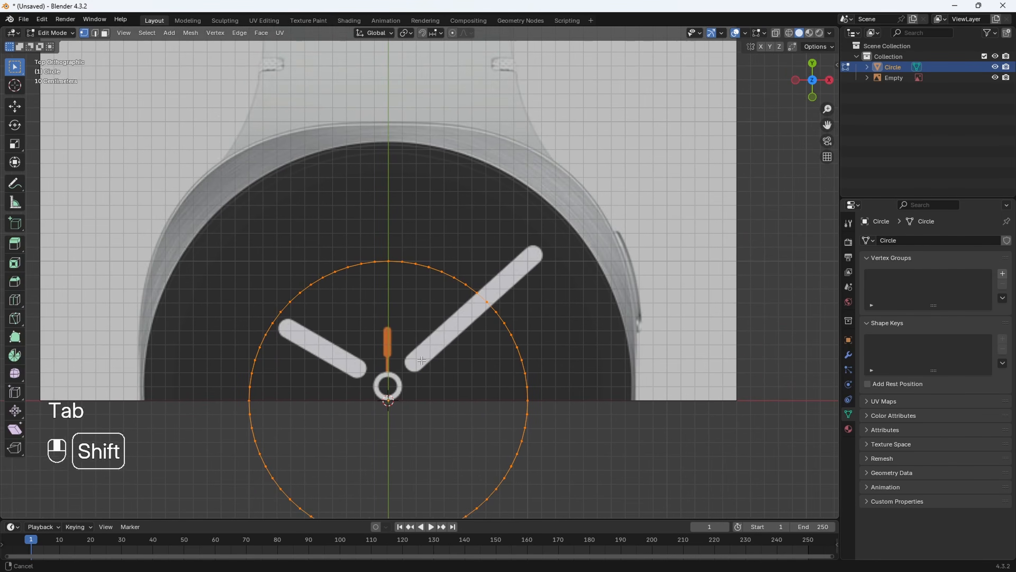
middle_click_drag(237, 415, 228, 375, "shift")
left_click_drag(217, 344, 680, 512)
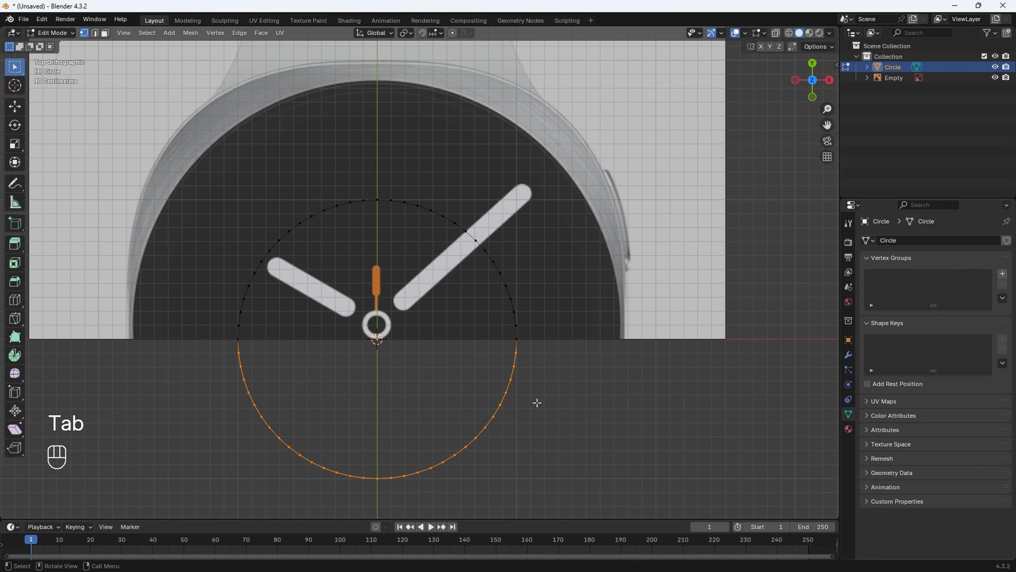
key("x")
left_click(485, 395)
middle_click_drag(210, 175, 219, 231, "shift")
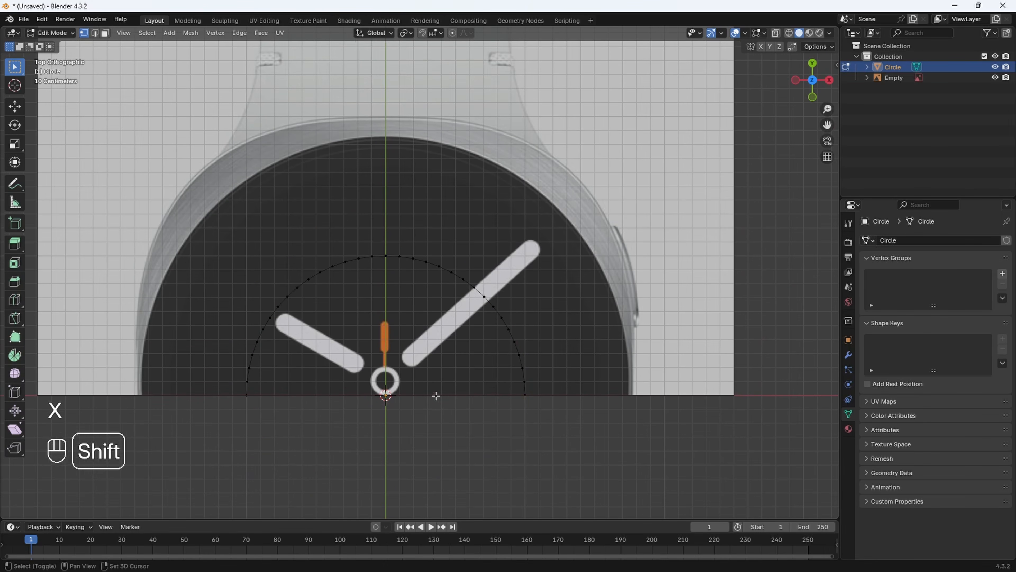
key("Tab")
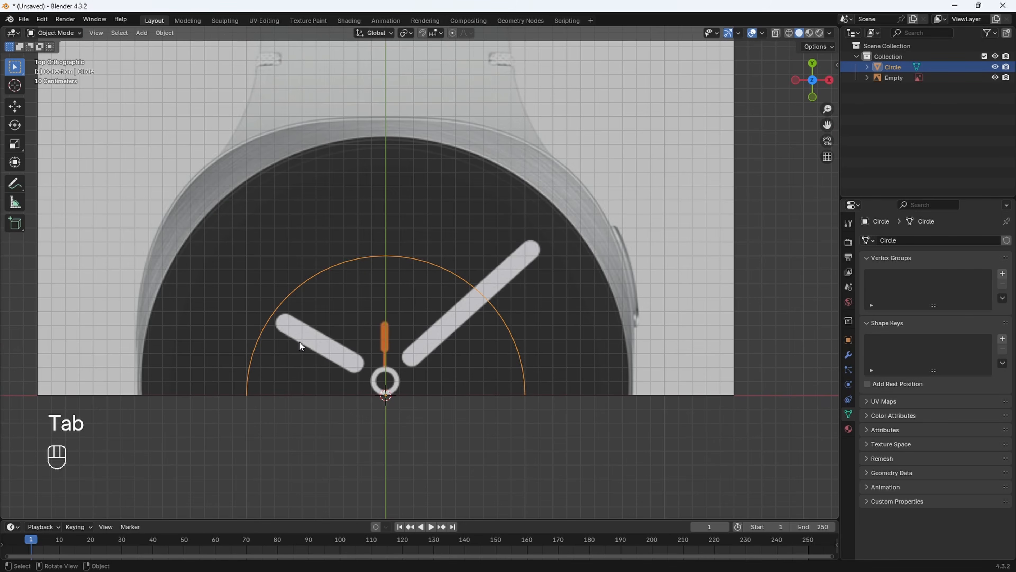
Scale the half circle by about 1.996 so its top meets the outer edge of the watch case.
scroll(420, 328, "down", 2)
middle_click_drag(458, 276, 472, 283, "shift")
key("s")
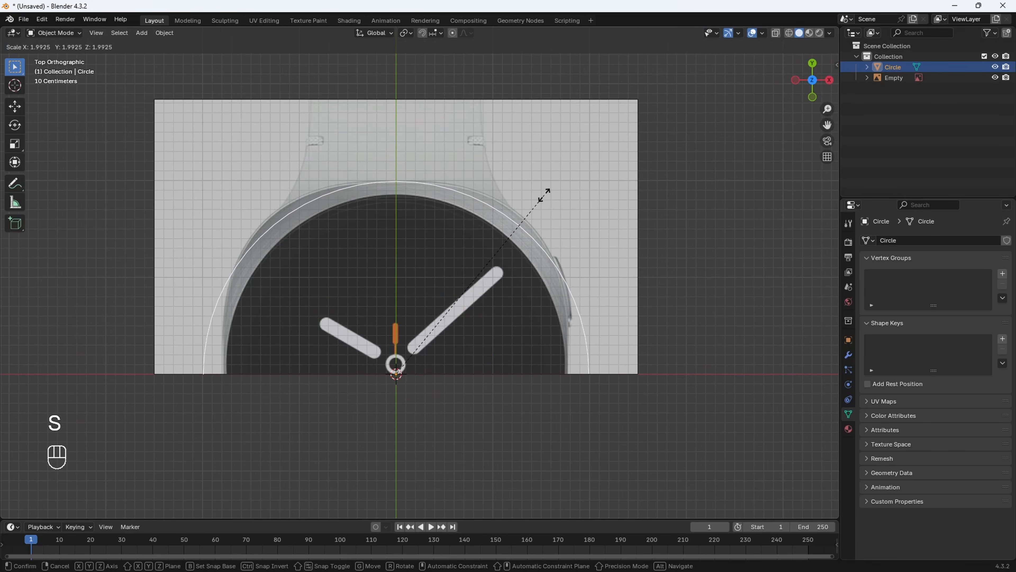
left_click(541, 194)
Fine-tune the half circle's scale against the top edge of the watch case in the reference image.
middle_click_drag(417, 193, 434, 239, "shift")
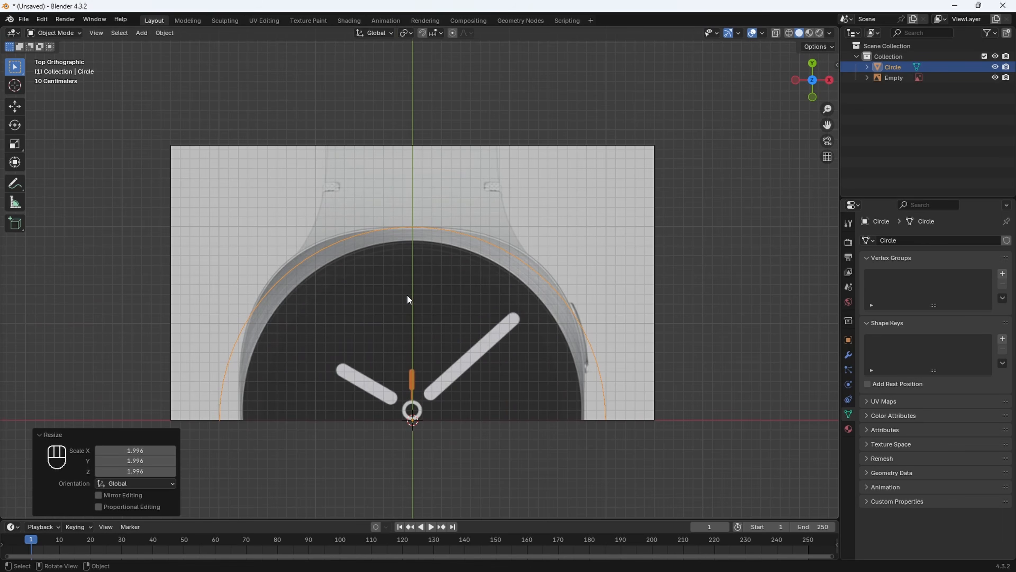
scroll(407, 295, "up", 3)
middle_click_drag(368, 190, 412, 225, "shift")
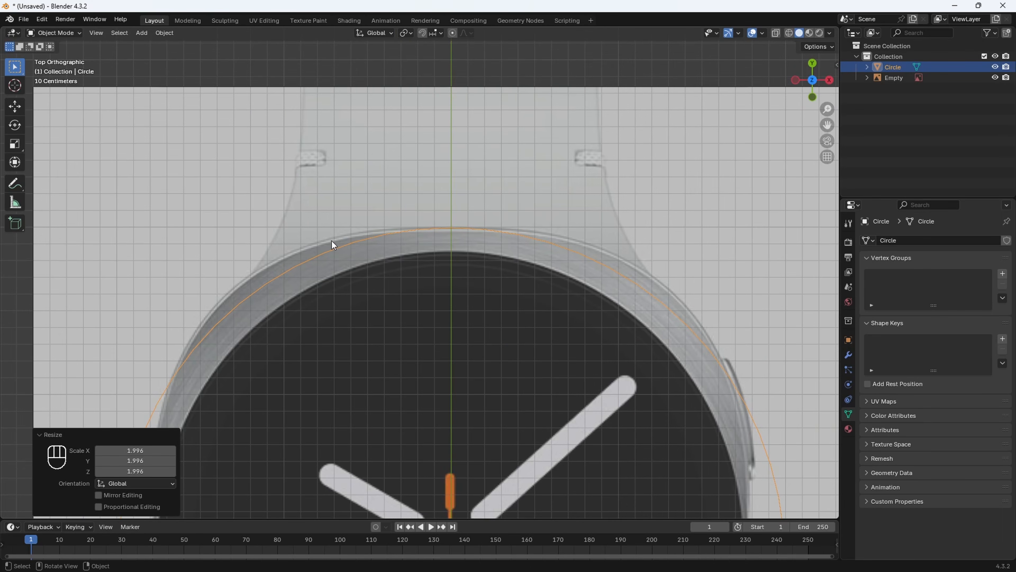
scroll(314, 260, "up", 2)
scroll(262, 256, "down", 4)
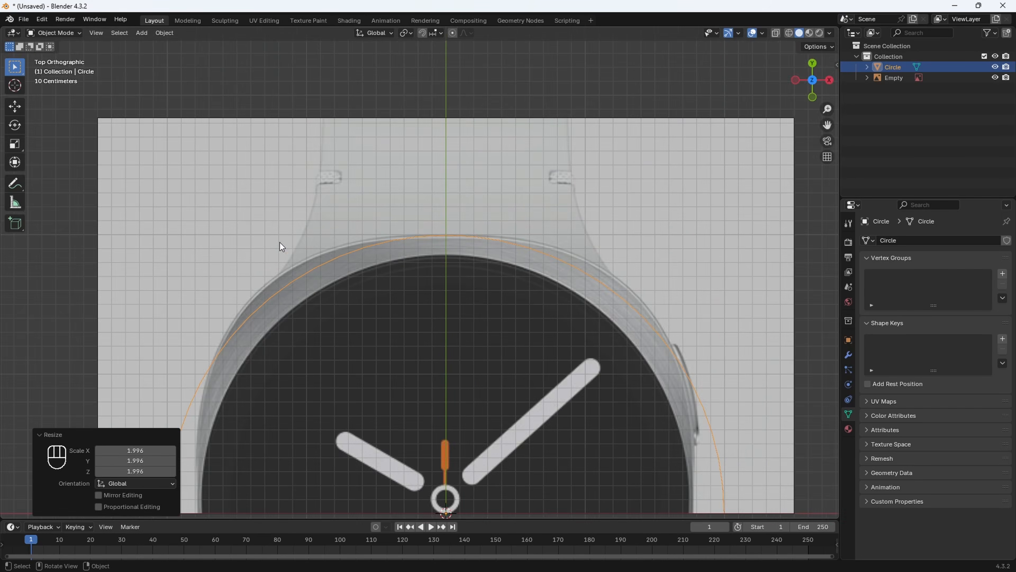
scroll(560, 216, "up", 4)
key("s")
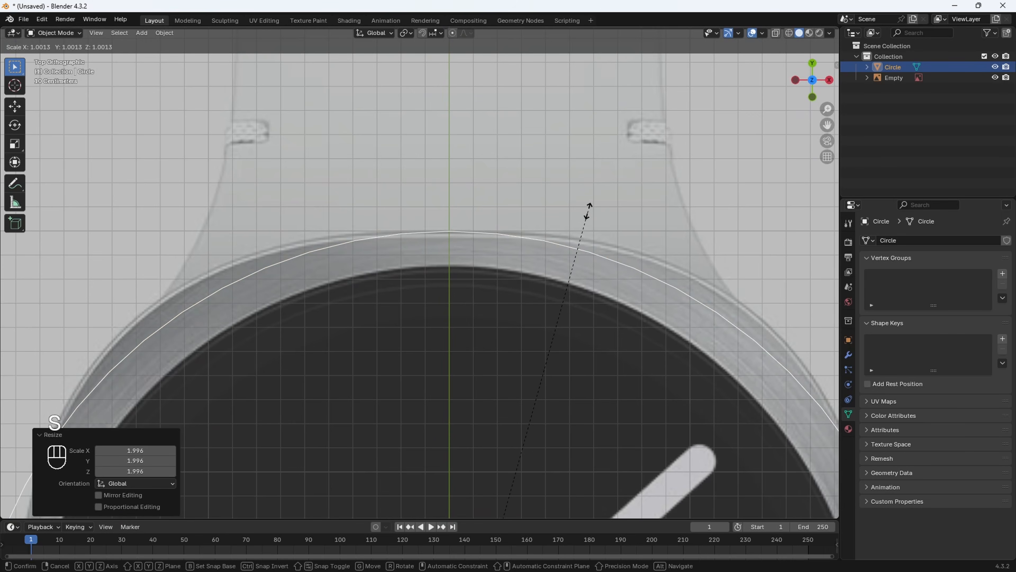
left_click(587, 210)
scroll(572, 234, "up", 3)
scroll(572, 234, "up", 1)
middle_click_drag(541, 210, 545, 232, "shift")
scroll(665, 184, "down", 7)
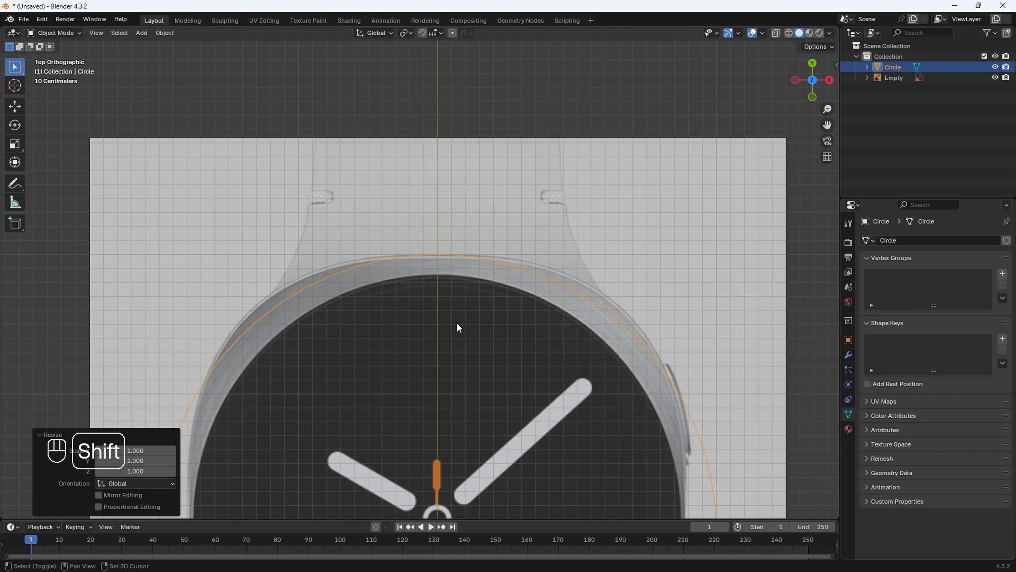
In Edit Mode, move the half circle's left end vertex about 0.196 m along X onto the watch case's left edge.
middle_click_drag(355, 385, 479, 256, "shift")
key("Tab")
scroll(338, 304, "up", 2)
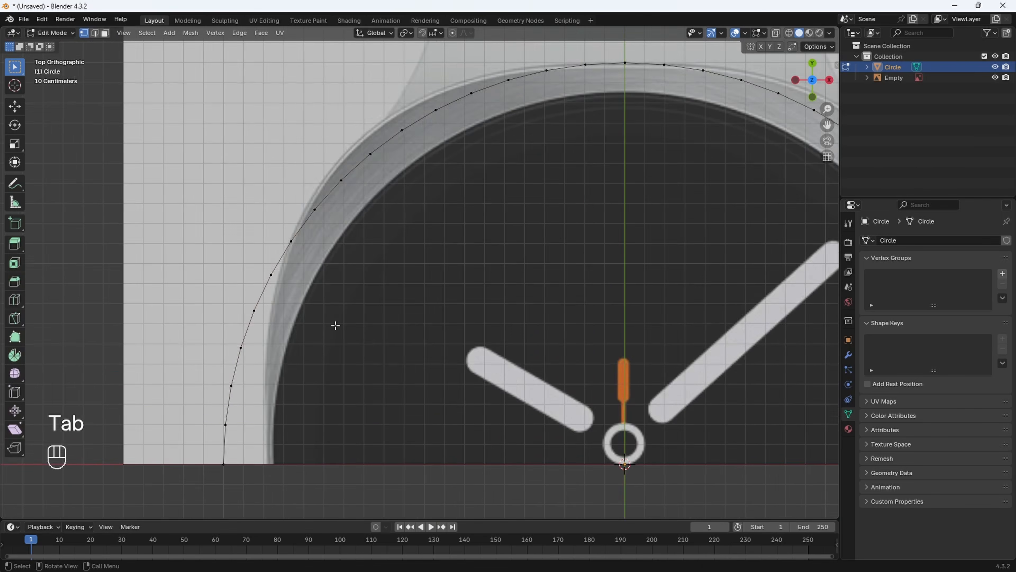
middle_click_drag(335, 325, 270, 357, "shift")
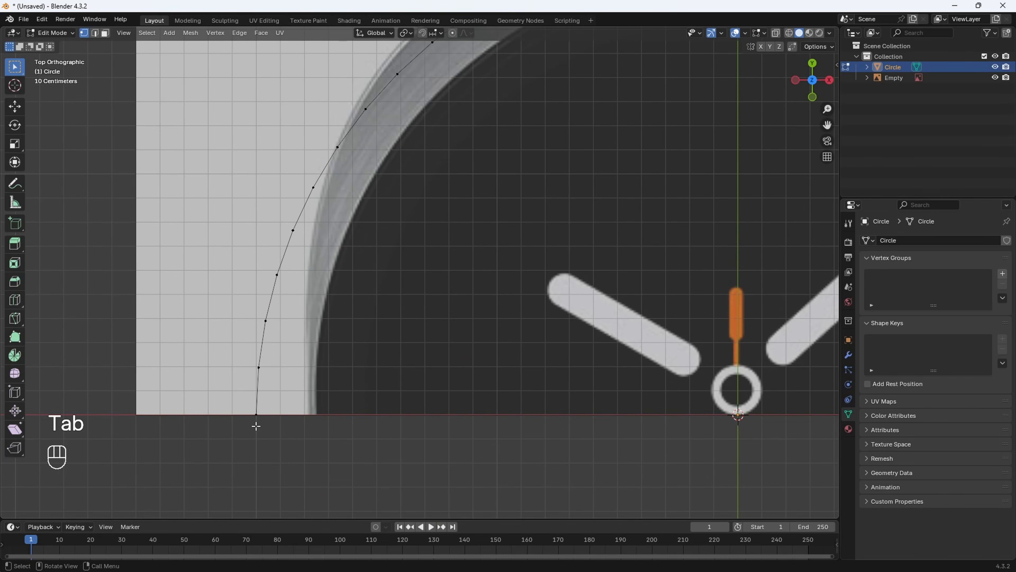
left_click_drag(240, 398, 332, 449)
left_click(20, 107)
left_click_drag(301, 419, 344, 414)
Align the next two vertices above the left end with the case's outer edge by moving each along X.
scroll(297, 370, "up", 2)
middle_click_drag(297, 370, 303, 306, "shift")
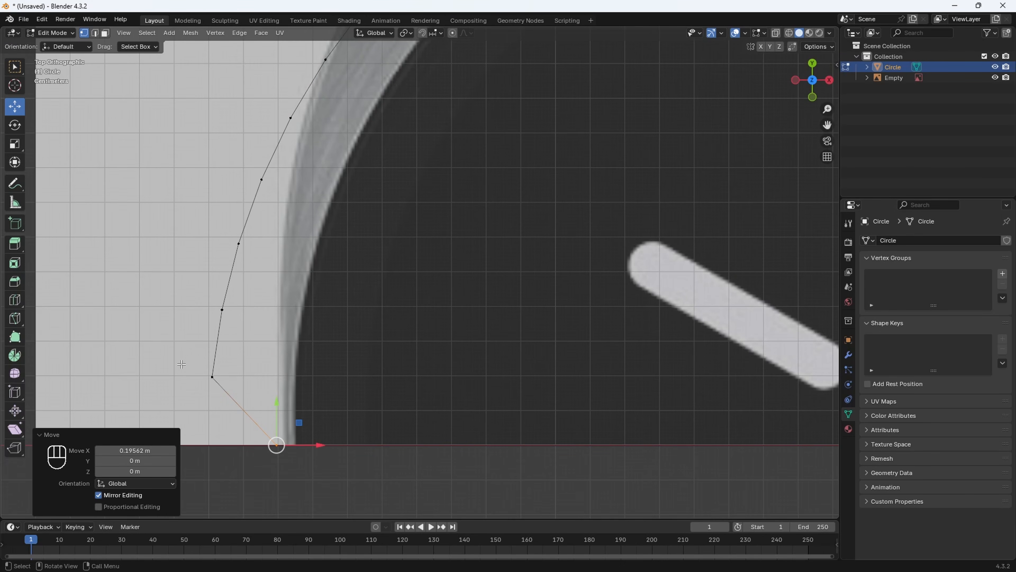
left_click(212, 376)
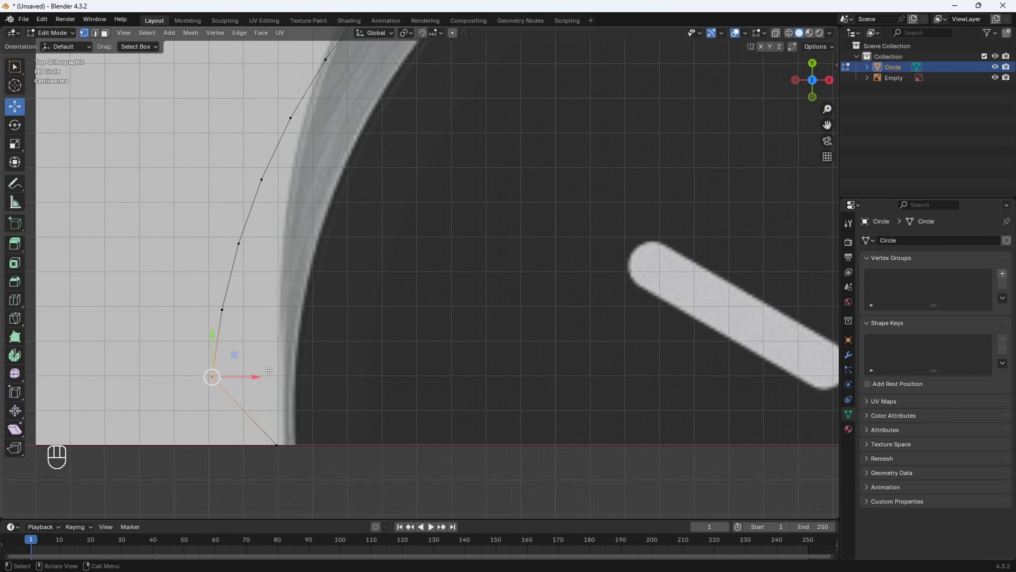
key("g")
key("x")
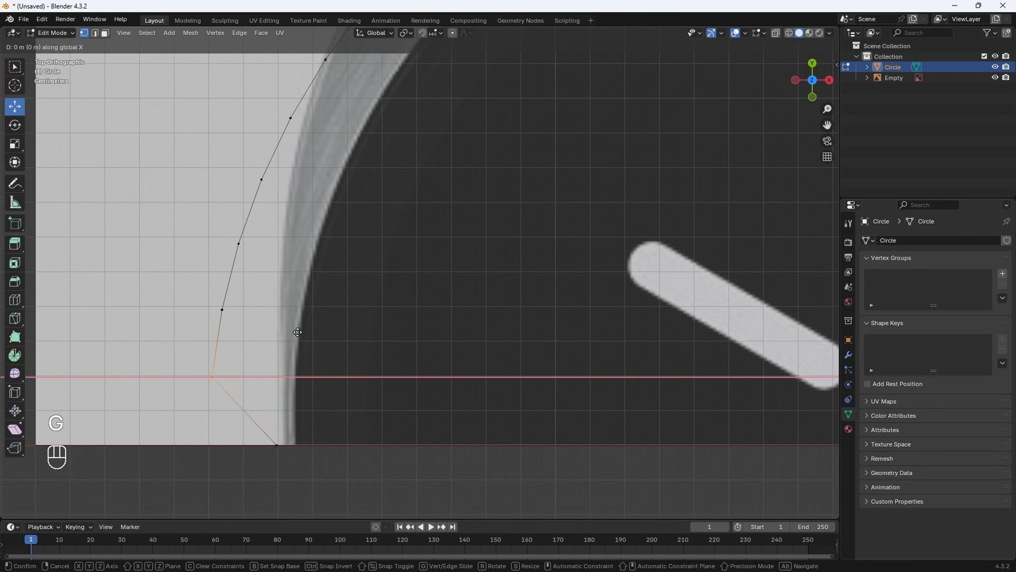
left_click(363, 331)
middle_click_drag(363, 331, 348, 380, "shift")
left_click(207, 358)
key("g")
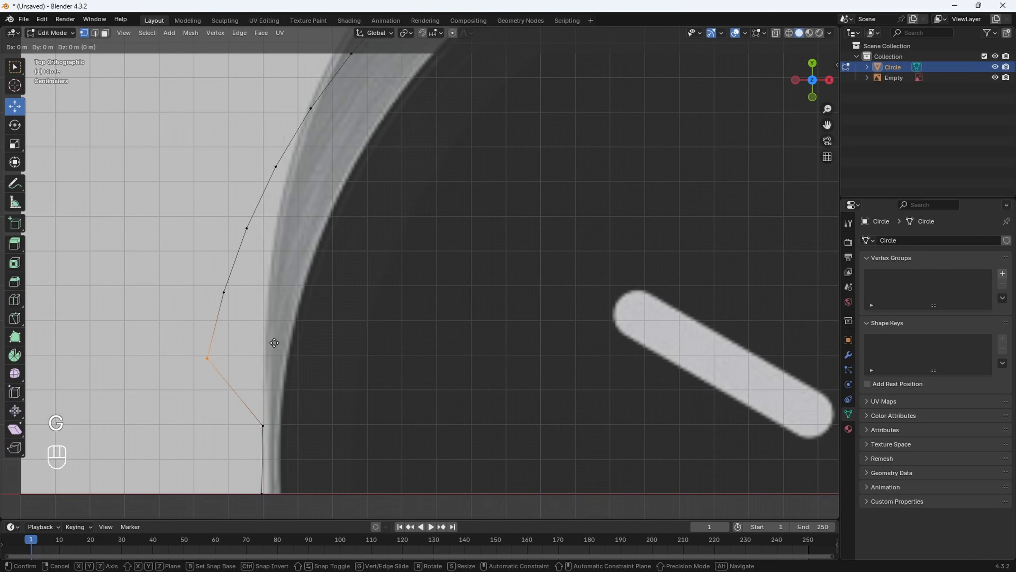
key("x")
left_click(332, 343)
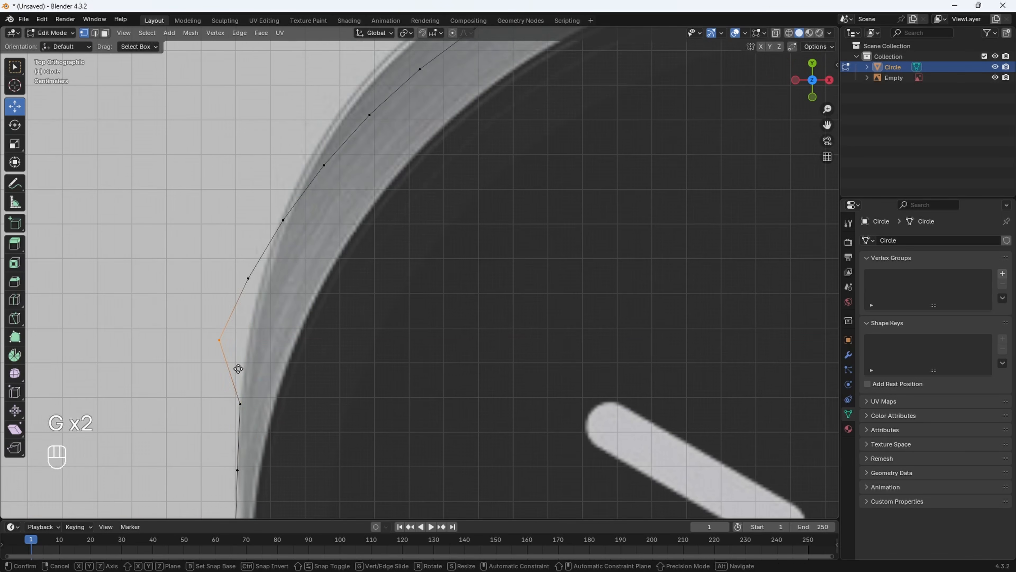
Continue up the case's left side, moving the following two vertices along X onto its outer edge.
key("x")
left_click(267, 369)
middle_click_drag(267, 369, 259, 400, "shift")
left_click(240, 310)
key("g")
key("x")
left_click(258, 325)
Move the vertices around the case's upper-left shoulder outward along X to follow its curved outer edge.
middle_click_drag(258, 324, 266, 401, "shift")
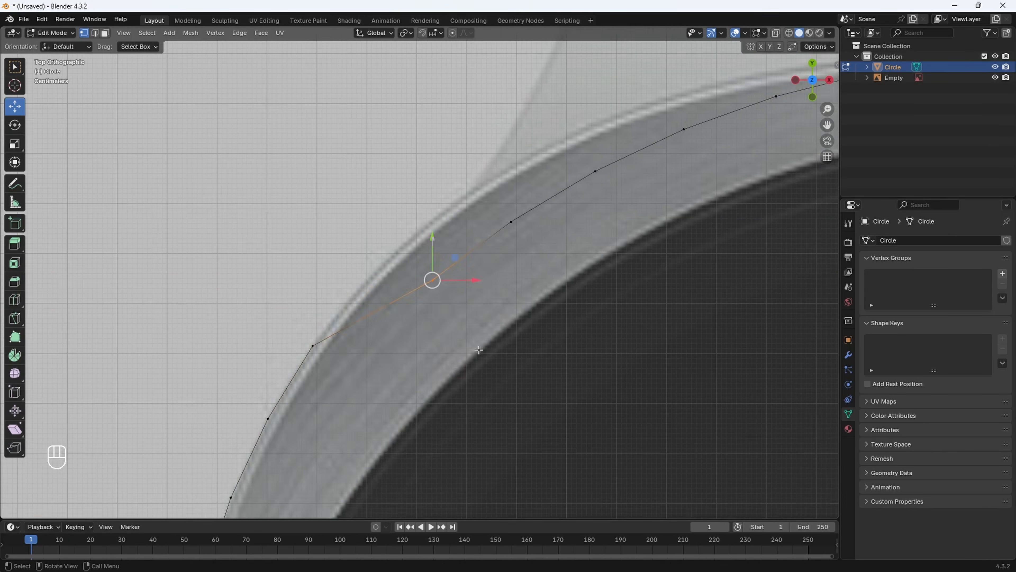
key("g")
key("x")
left_click(415, 345)
middle_click_drag(416, 345, 377, 414, "shift")
left_click(474, 291)
key("g")
key("x")
left_click(391, 277)
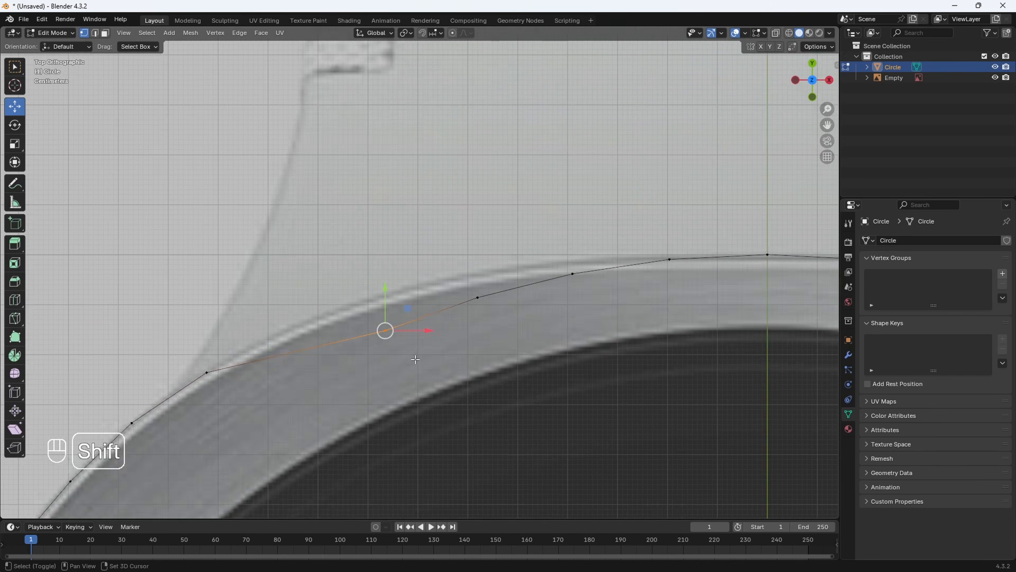
Move the vertices between the upper-left shoulder and the top centre along X onto the case outline.
scroll(415, 359, "up", 1)
key("g")
key("x")
left_click(302, 356)
middle_click_drag(332, 348, 248, 370, "shift")
left_click(408, 346)
key("g")
key("x")
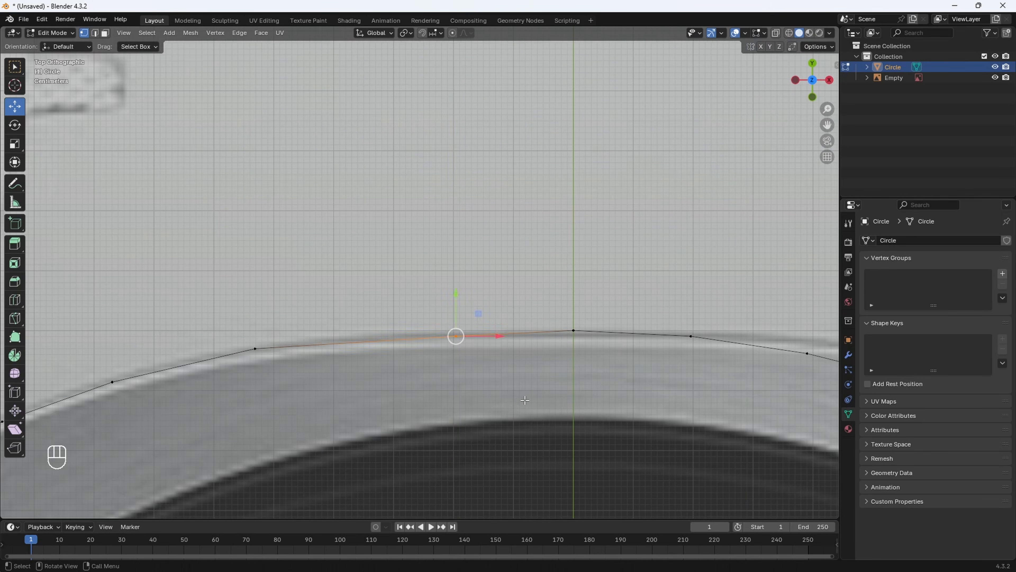
Fine-tune the vertex just left of the top centre along X and Y to match the case's top edge.
key("g")
key("y")
left_click(524, 396)
key("g")
key("x")
left_click(484, 394)
key("g")
key("y")
left_click(484, 394)
scroll(629, 387, "up", 1)
middle_click_drag(630, 387, 520, 423, "shift")
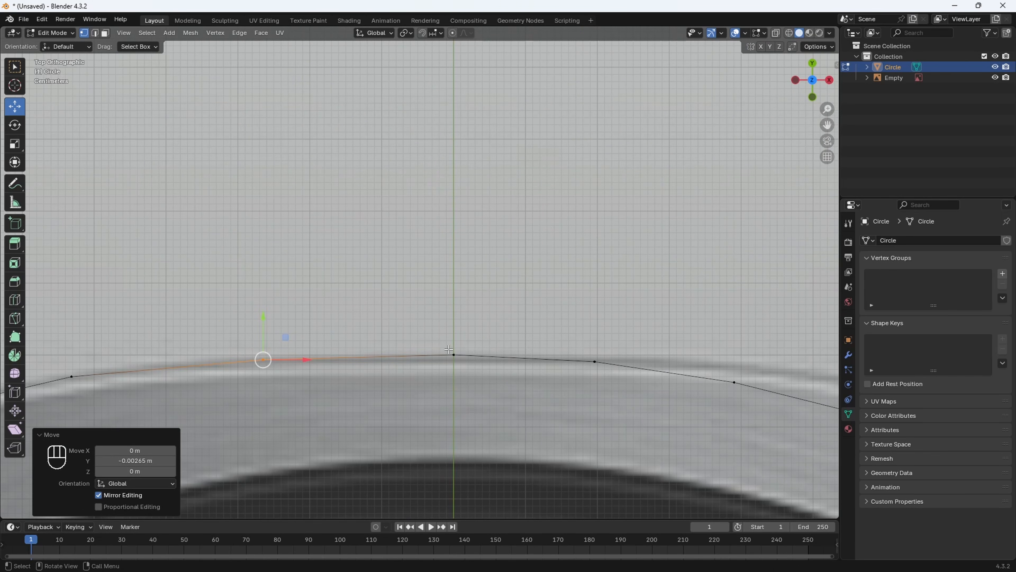
key("g")
key("y")
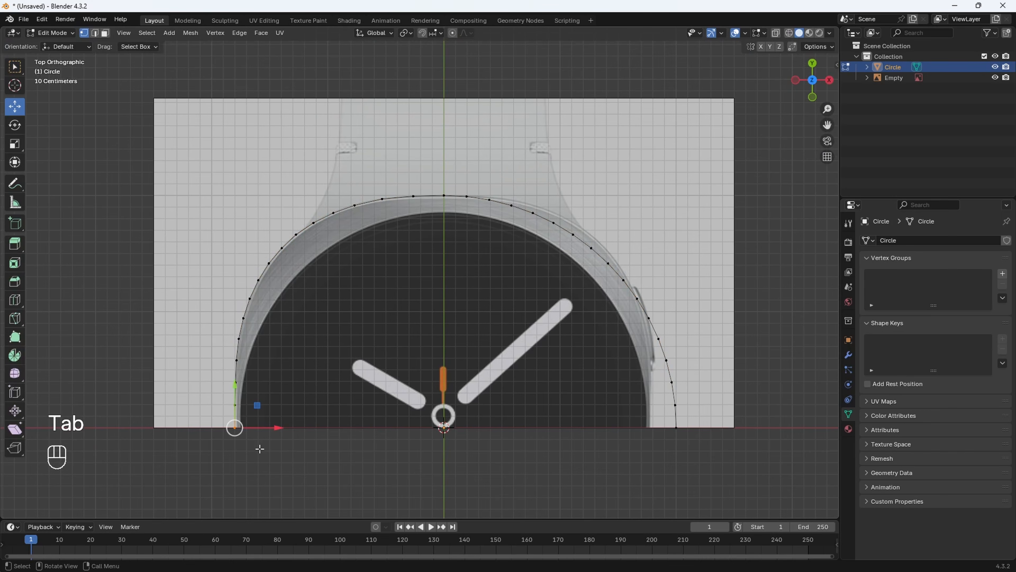
Delete the vertices right of the top centre, keeping only the fitted left quarter, and return to Object Mode.
left_click_drag(732, 480, 460, 204)
key("x")
left_click(479, 201)
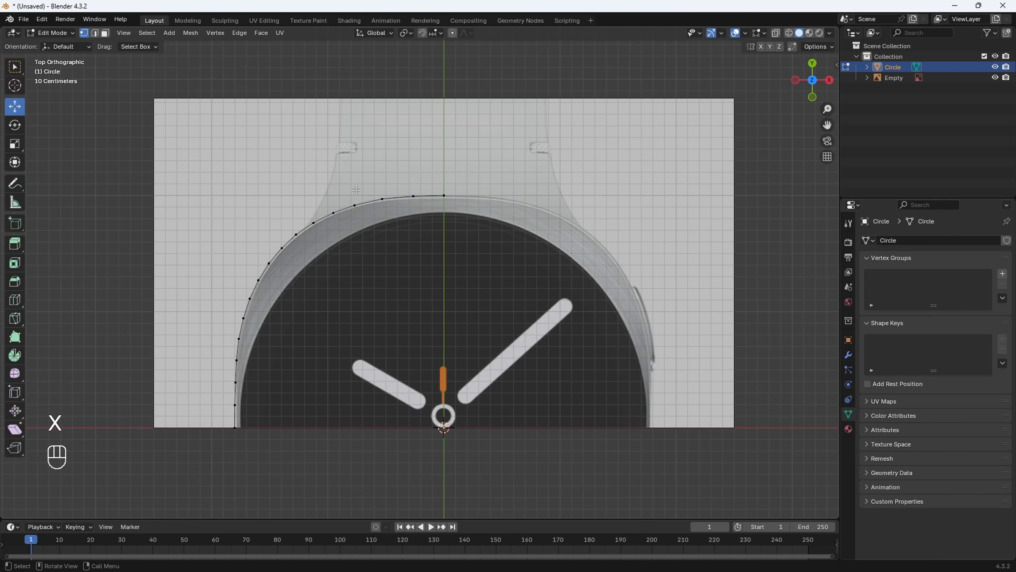
left_click(50, 33)
left_click(60, 43)
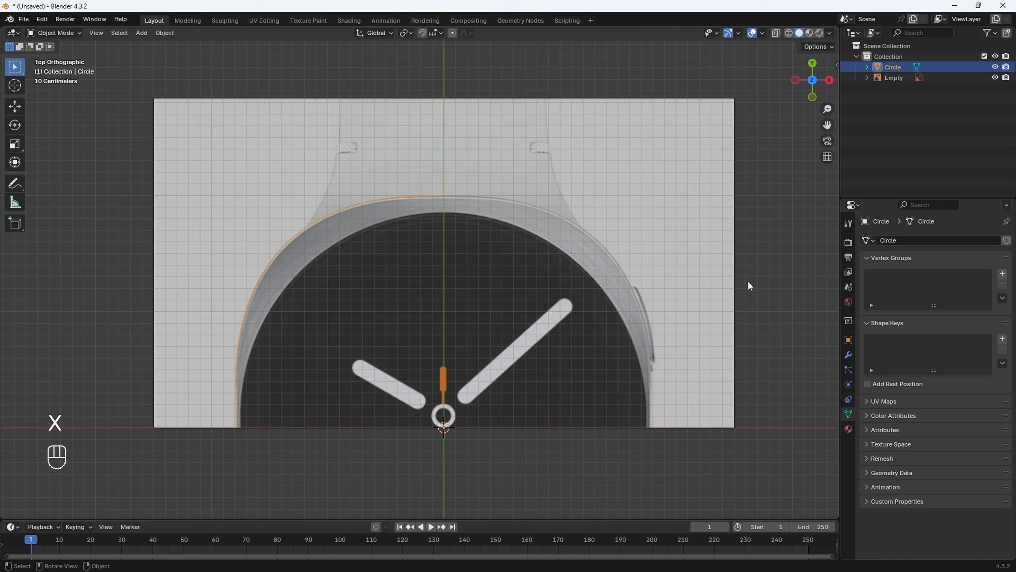
Add a Mirror modifier to the quarter outline and mirror it across both the X and Y axes.
left_click(848, 355)
left_click(897, 241)
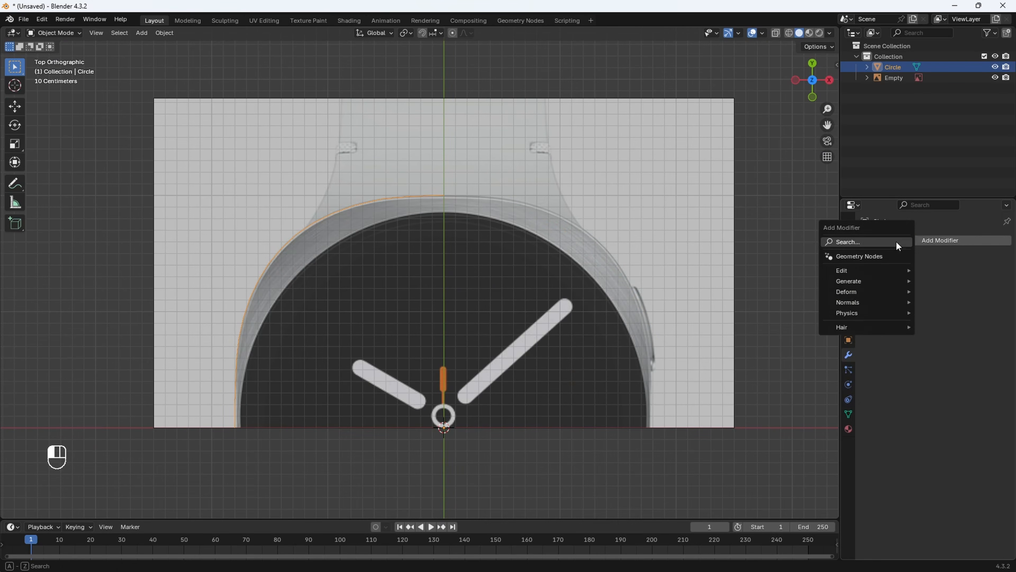
left_click(880, 246)
type("mirr")
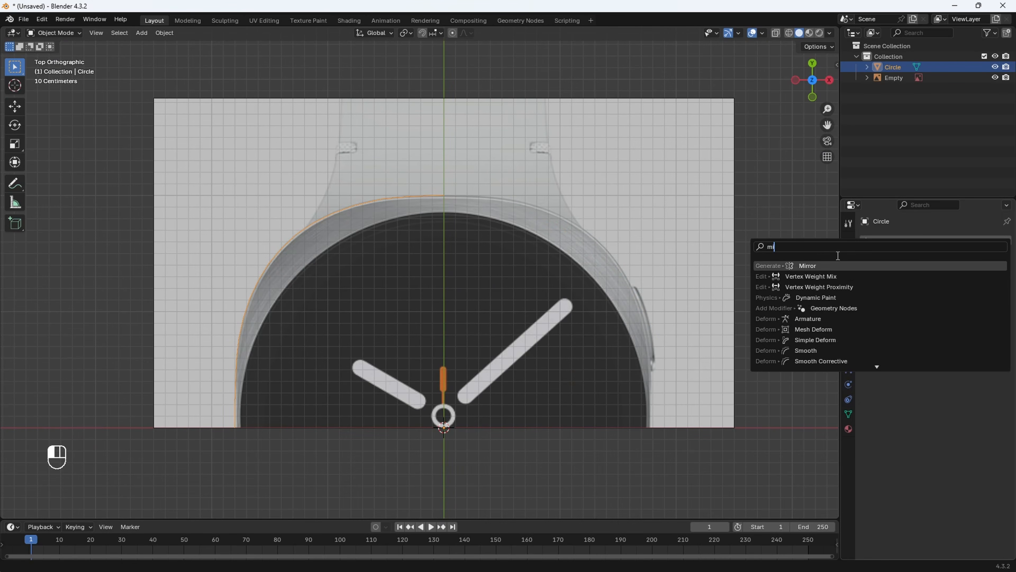
left_click(824, 265)
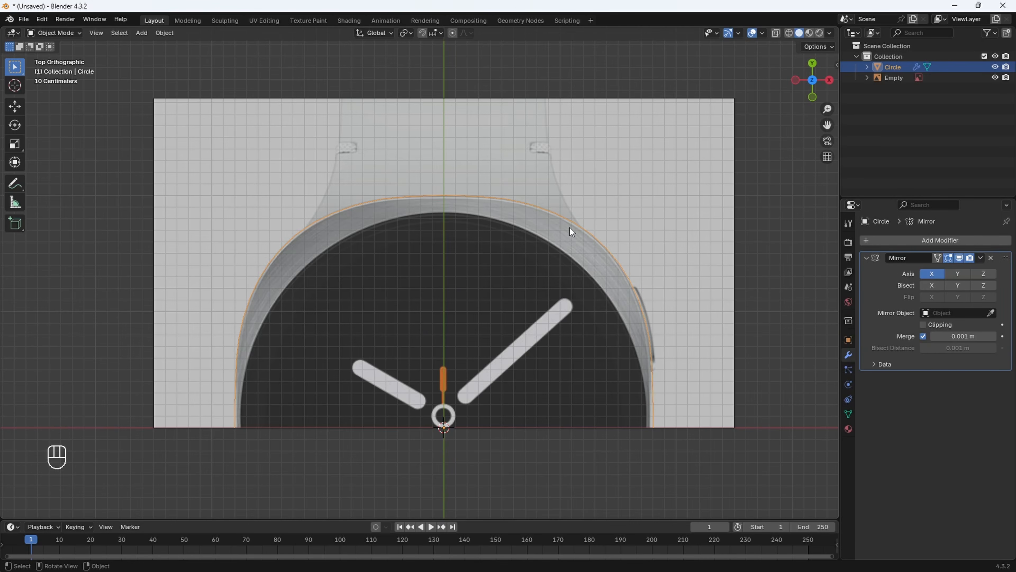
left_click(956, 276)
middle_click_drag(571, 417, 550, 273, "shift")
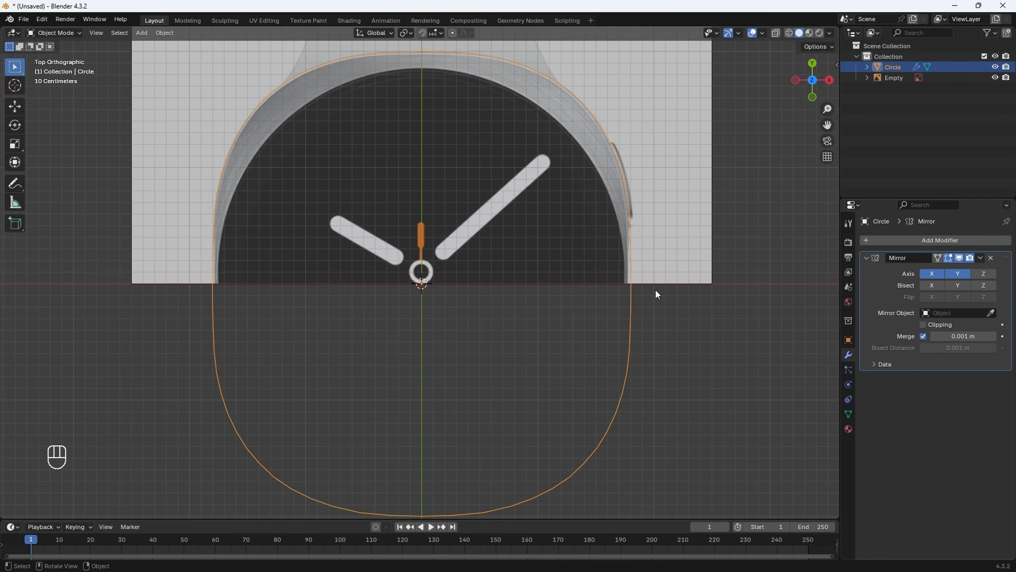
Apply the Mirror modifier to the closed case outline.
scroll(632, 285, "down", 3)
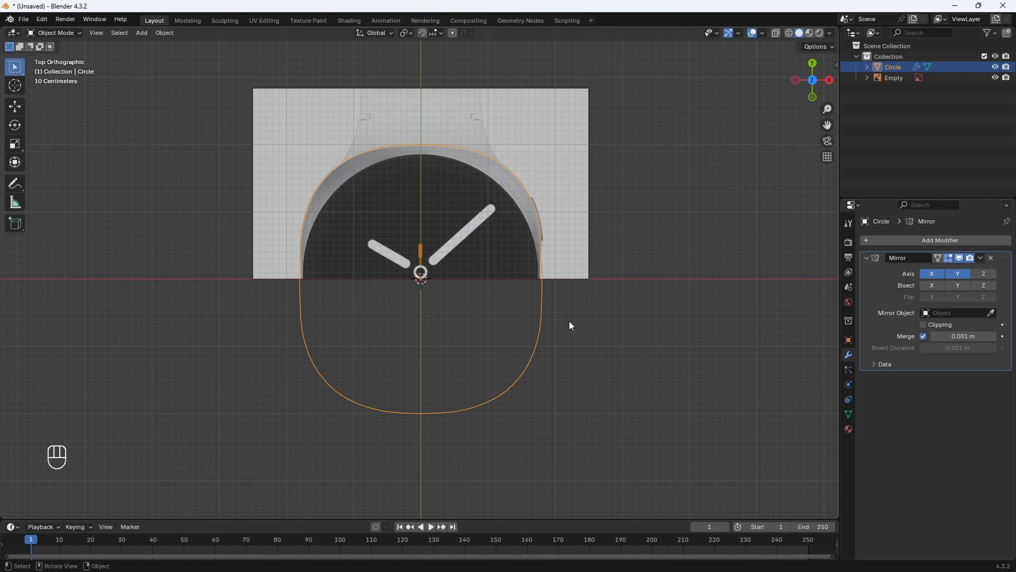
scroll(568, 321, "up", 2)
left_click(980, 257)
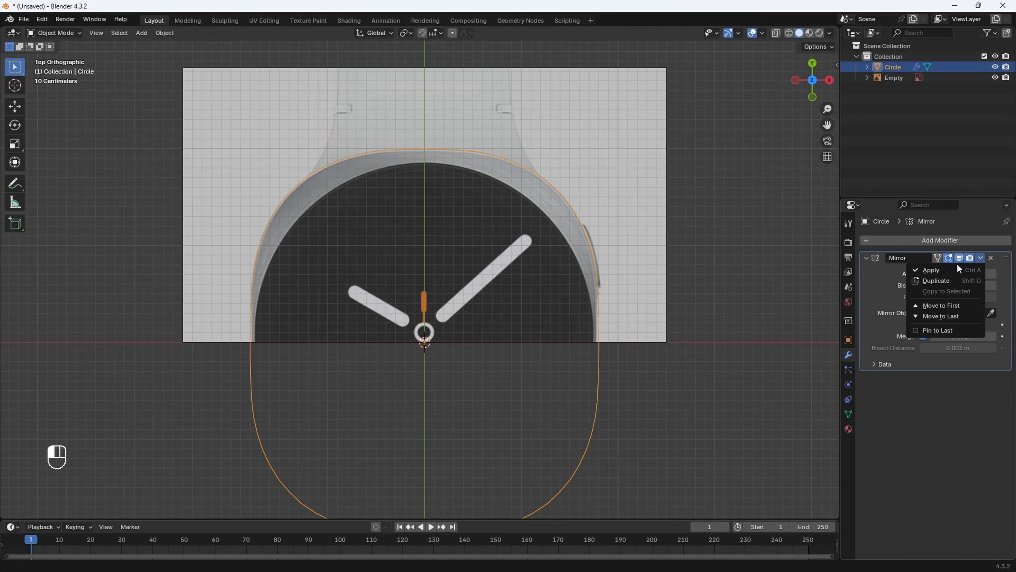
left_click(936, 271)
scroll(552, 300, "down", 2)
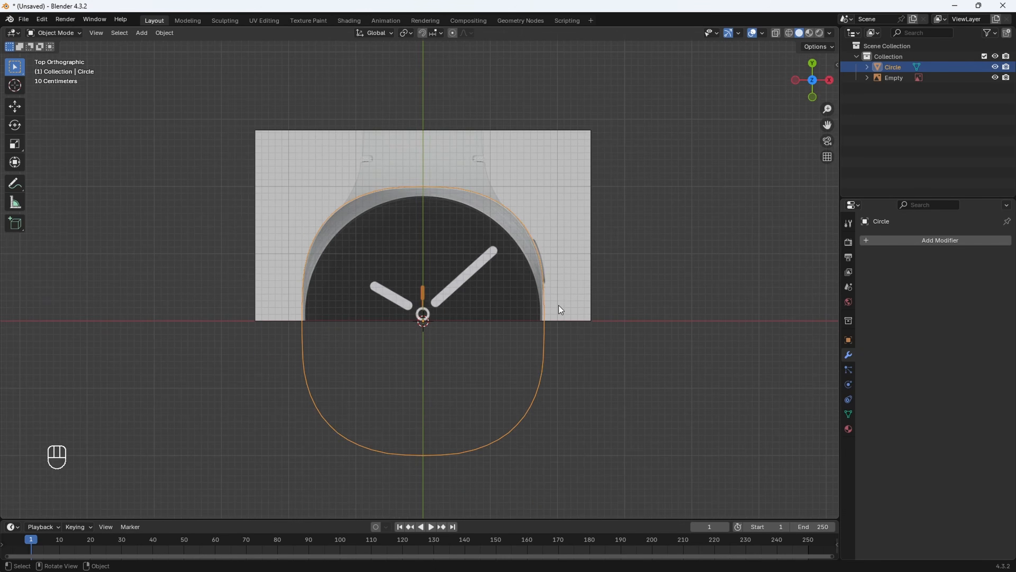
Extrude the whole outline in place in Edit Mode and scale the new loop inward to 0.985.
scroll(544, 311, "up", 1)
key("Tab")
scroll(504, 332, "down", 2, "shift")
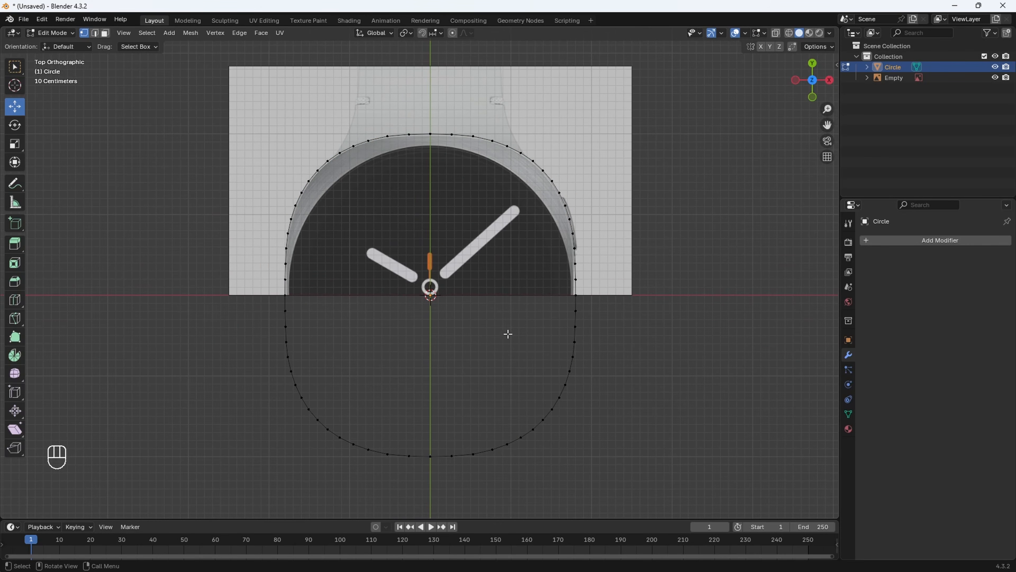
key("a")
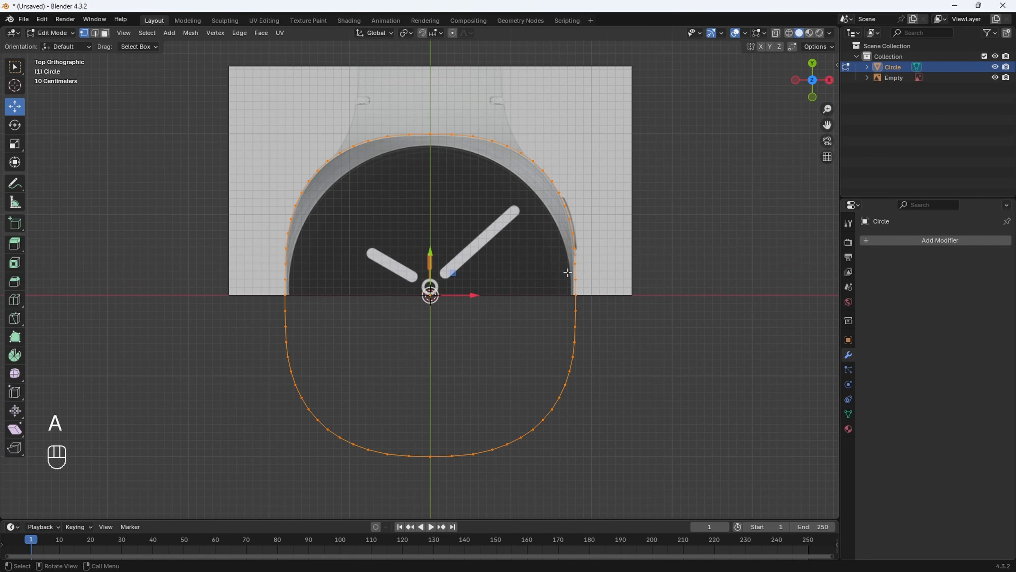
key("e")
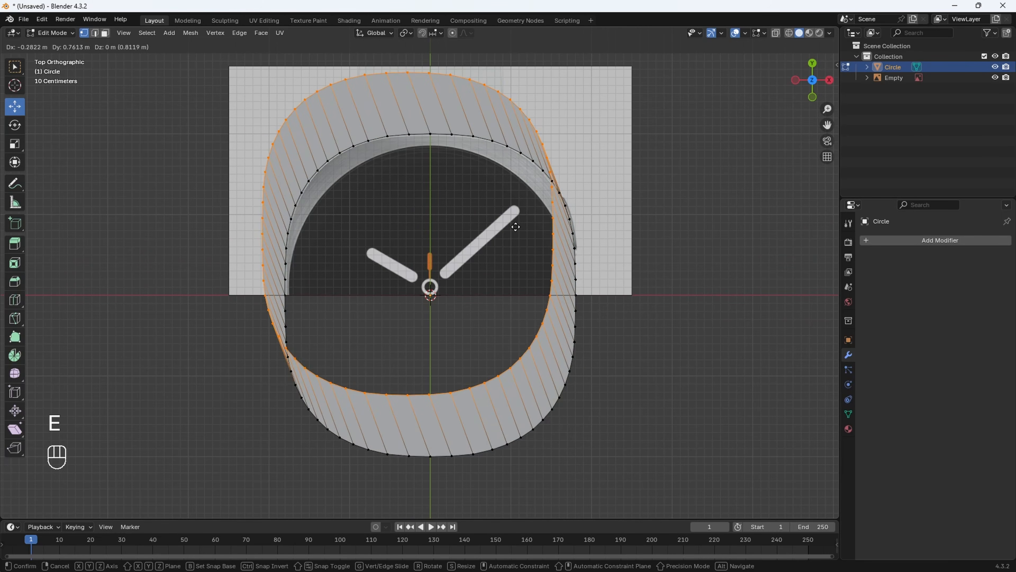
right_click(516, 226)
middle_click_drag(516, 226, 507, 252, "shift")
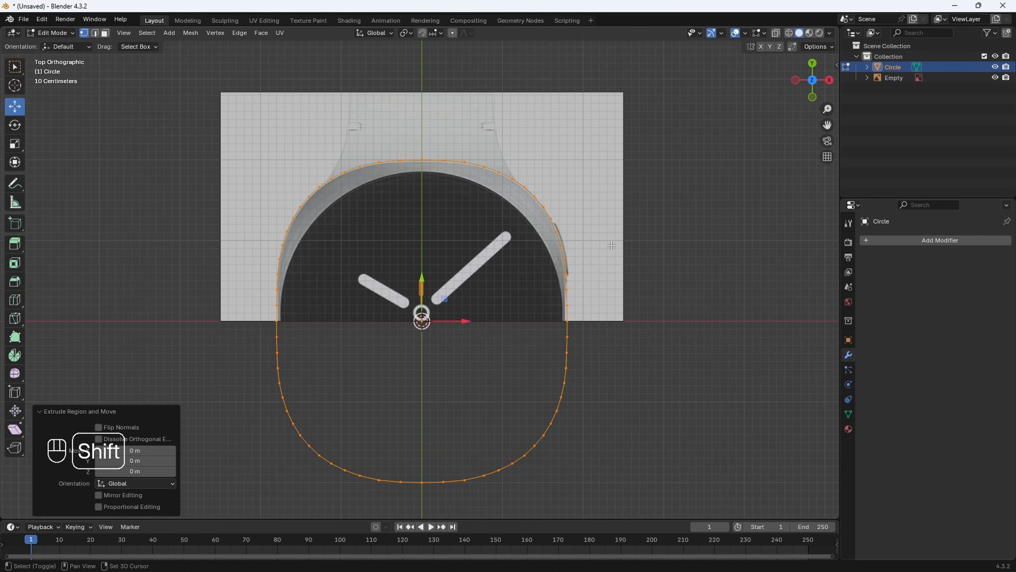
scroll(664, 195, "up", 2)
key("s")
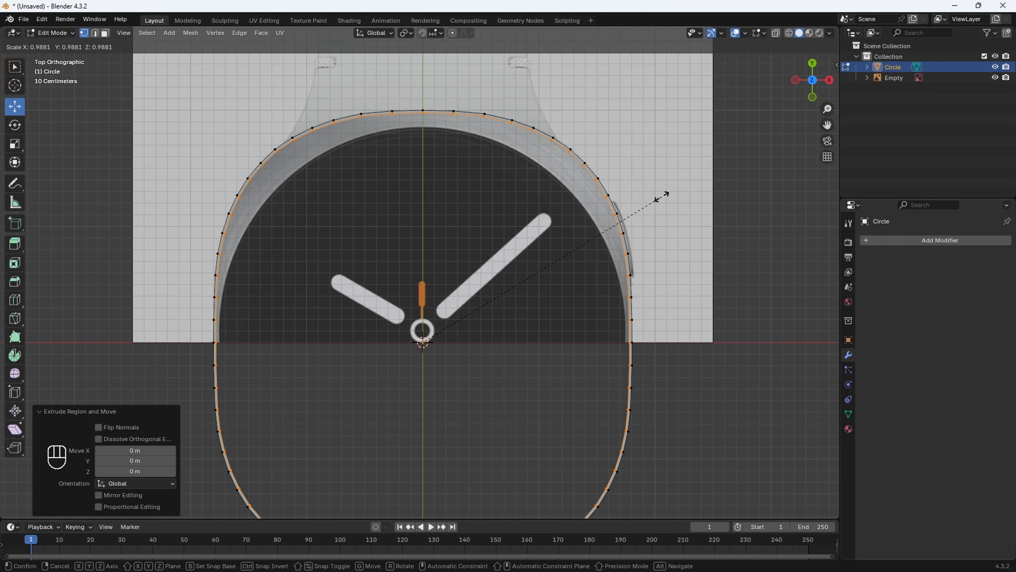
left_click(660, 197)
scroll(304, 77, "down", 2)
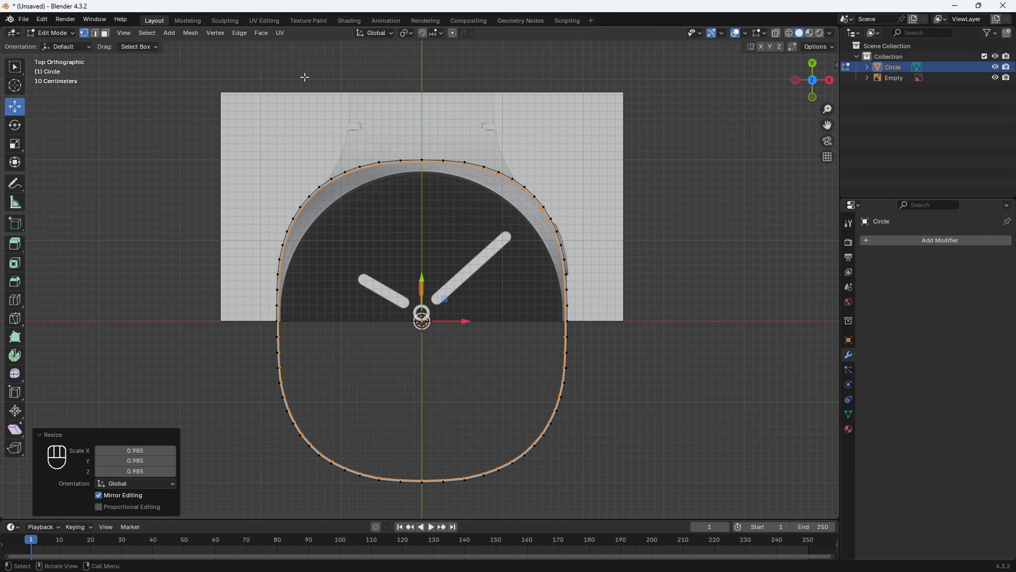
Fill the inner loop of the case outline with Grid Fill and return to Object Mode.
left_click(261, 33)
left_click(284, 158)
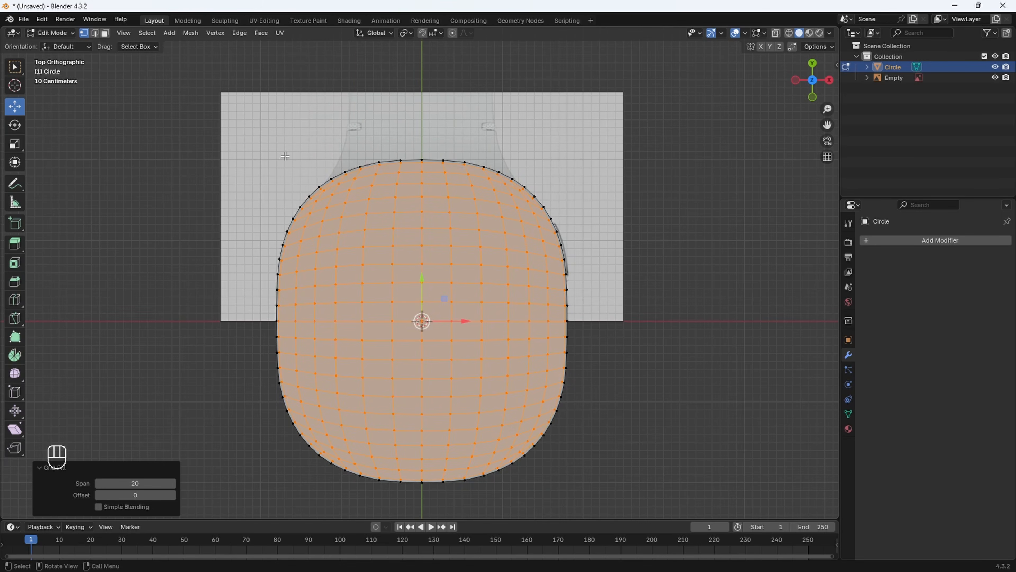
scroll(532, 247, "up", 1)
scroll(533, 246, "down", 1)
key("Tab")
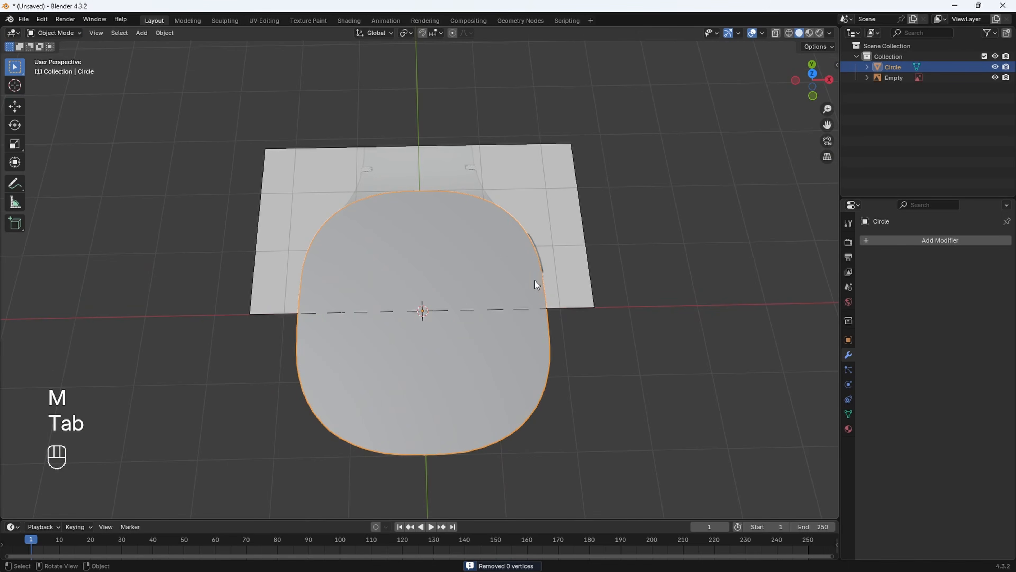
Rename the Circle object to "Silver watch body".
mouse_move(537, 284)
middle_mouse_down()
mouse_move(553, 315)
mouse_move(546, 287)
middle_mouse_up()
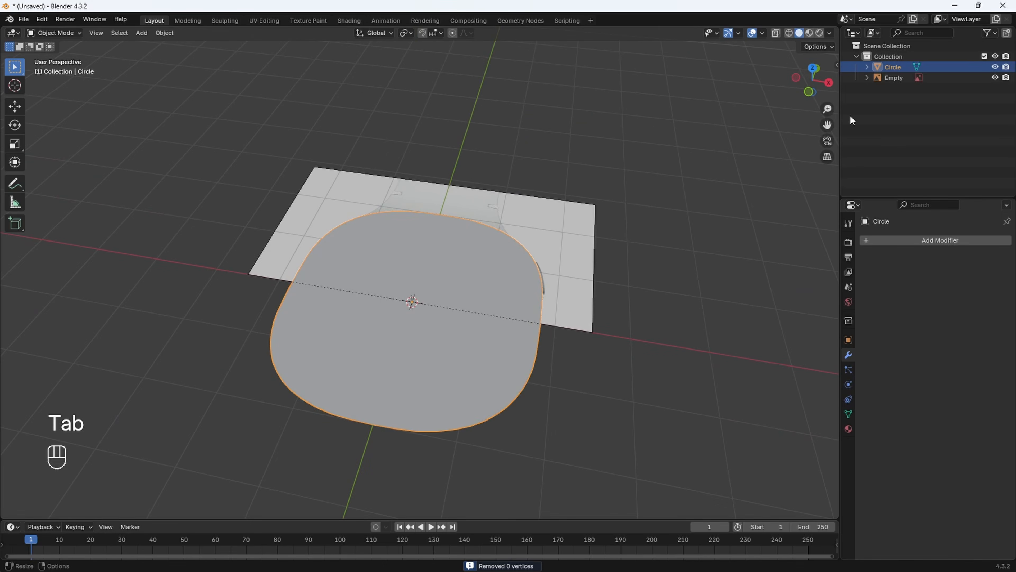
double_click(891, 68)
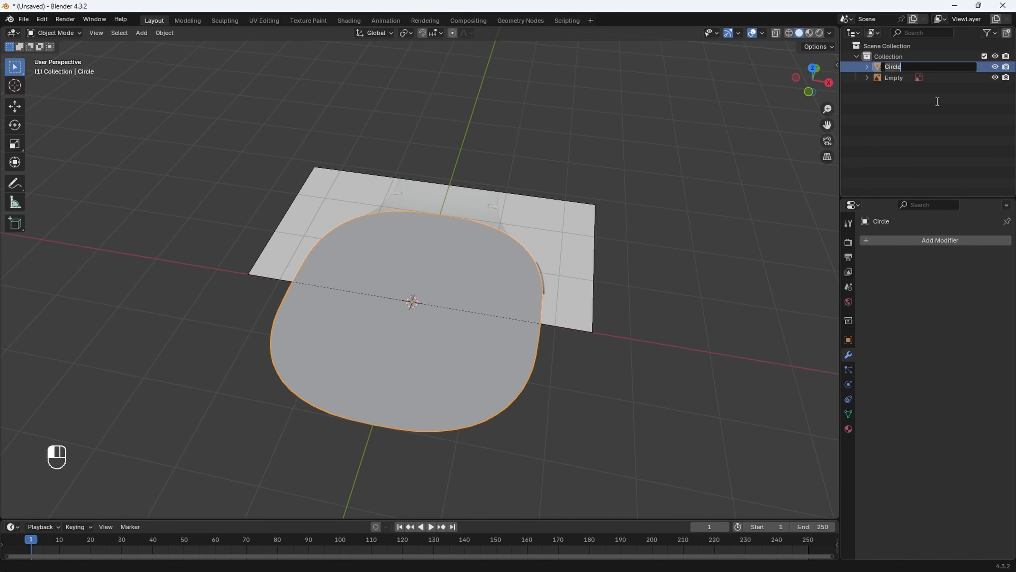
type("Silver watch body")
key("Return")
Return to the top orthographic view and hide the silver watch body so the reference image is unobstructed.
middle_click_drag(565, 139, 415, 324)
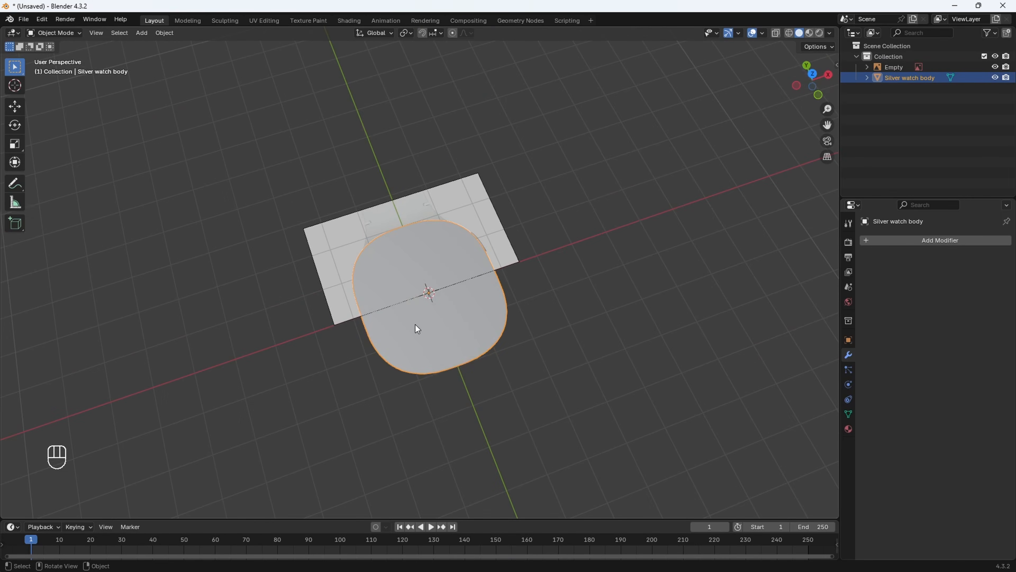
left_click(814, 75)
scroll(651, 179, "up", 3)
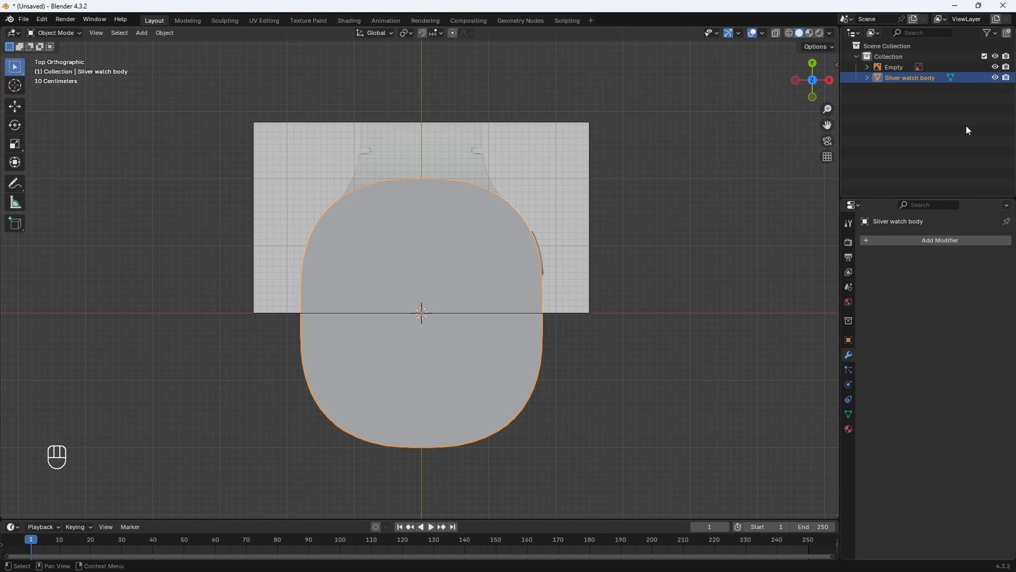
left_click(994, 77)
scroll(446, 234, "up", 3)
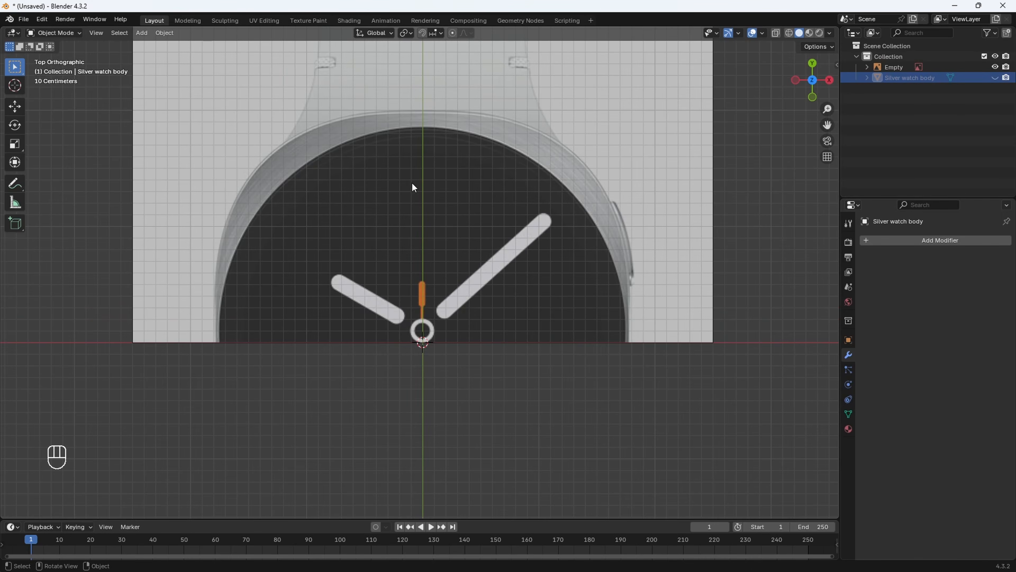
scroll(368, 166, "up", 1)
scroll(360, 159, "down", 2)
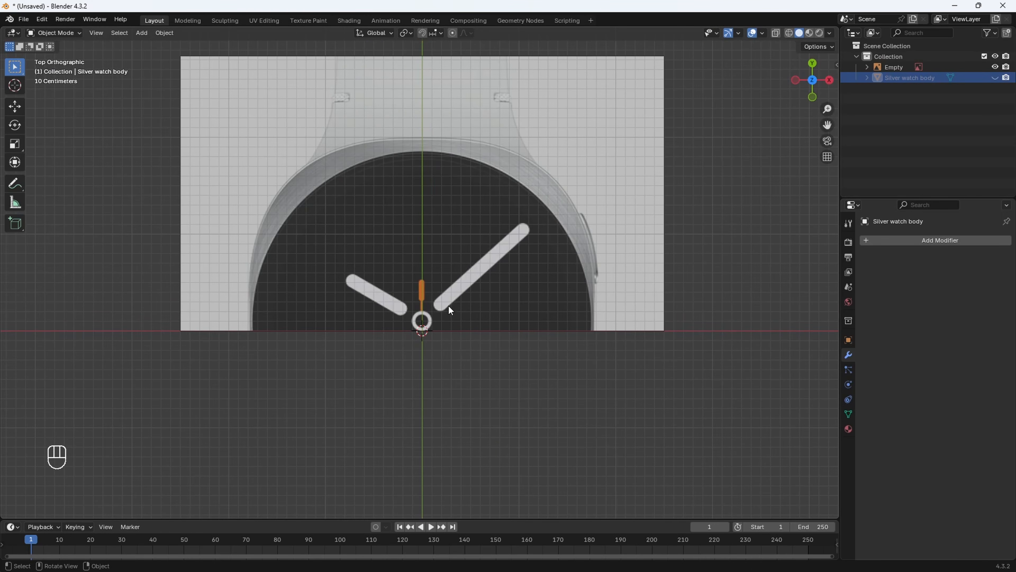
Add a circle mesh at the origin with 128 vertices.
key("shift+a")
mouse_move(418, 288)
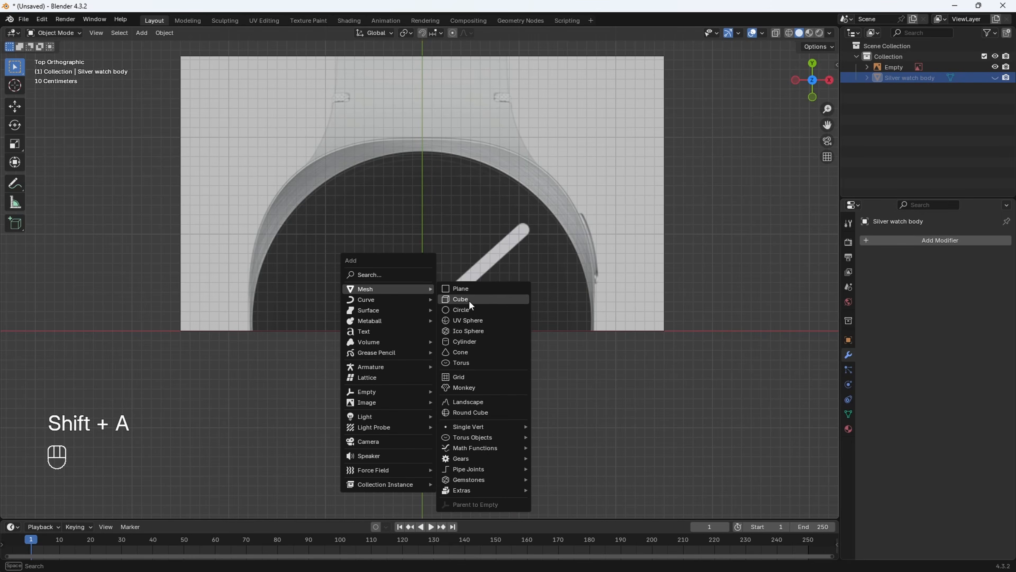
left_click(471, 312)
scroll(436, 321, "up", 1)
middle_click_drag(436, 321, 443, 289, "shift")
left_click(133, 393)
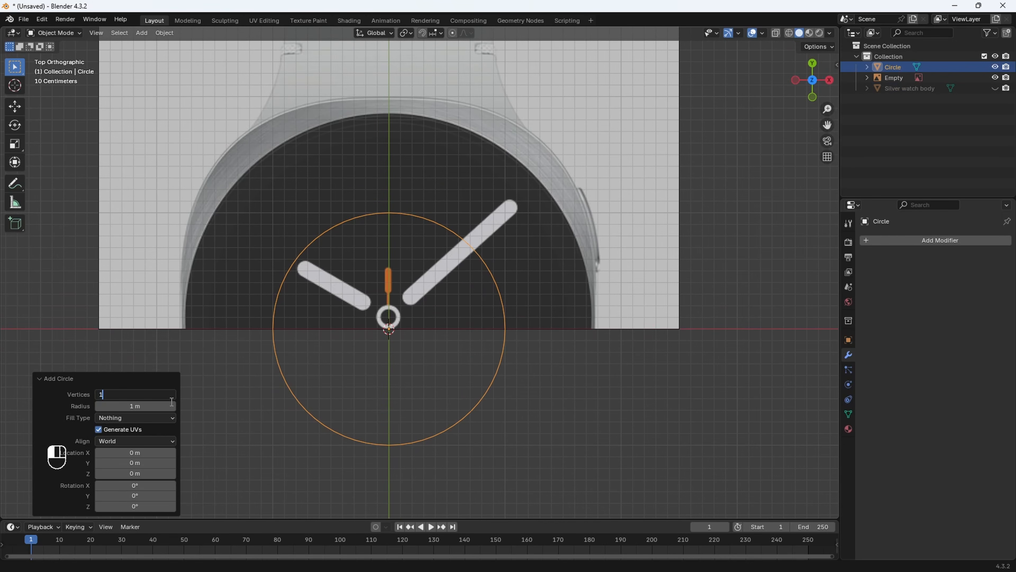
key("Return")
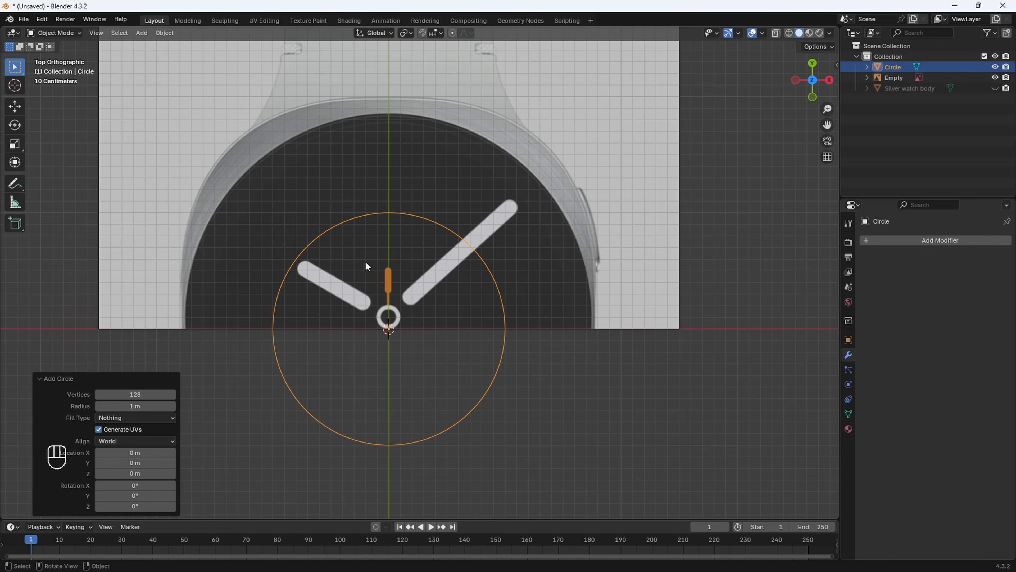
Delete the vertices of the circle's lower half below the X axis in Edit Mode.
key("Tab")
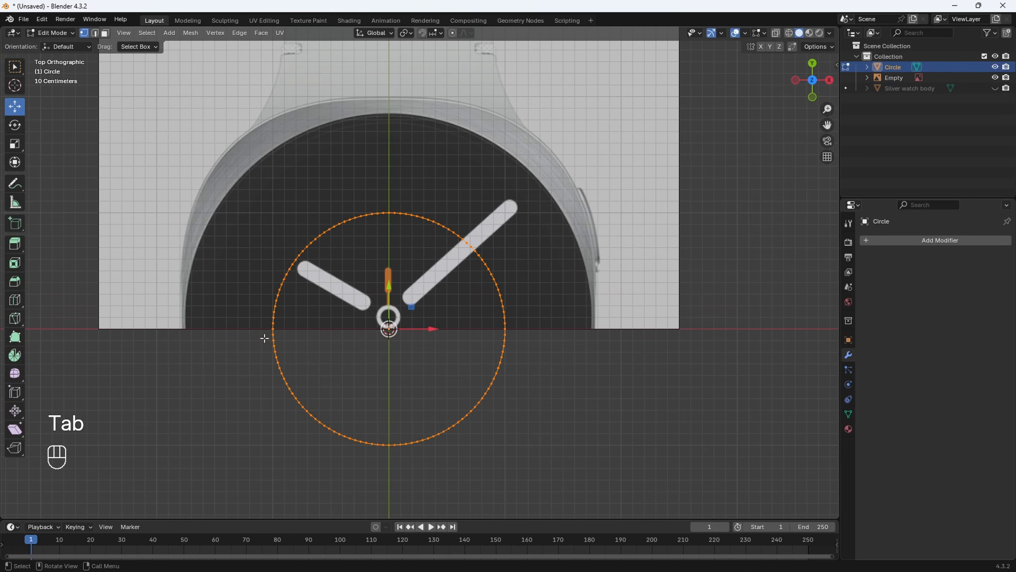
left_click_drag(262, 333, 708, 508)
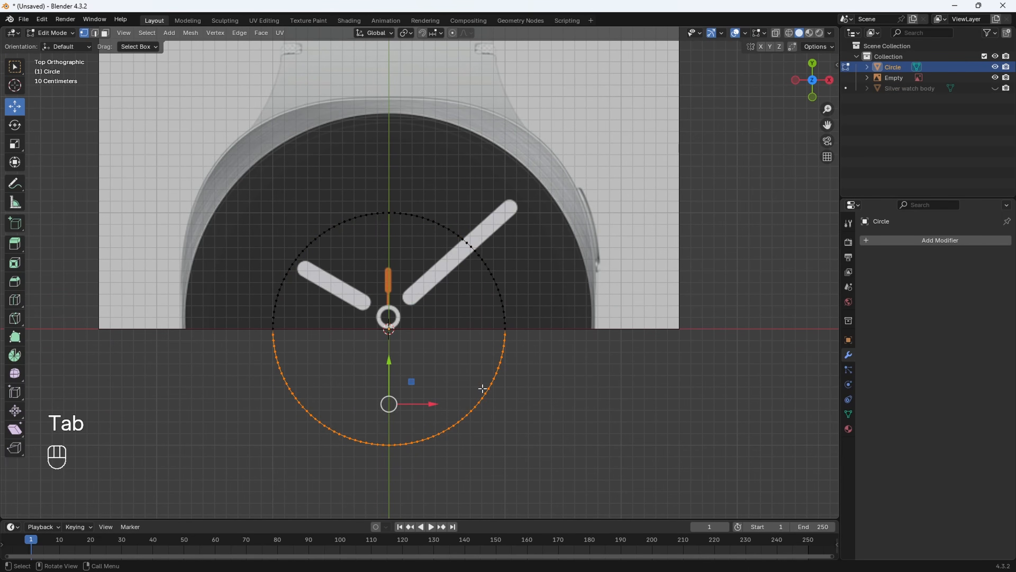
key("x")
left_click(469, 377)
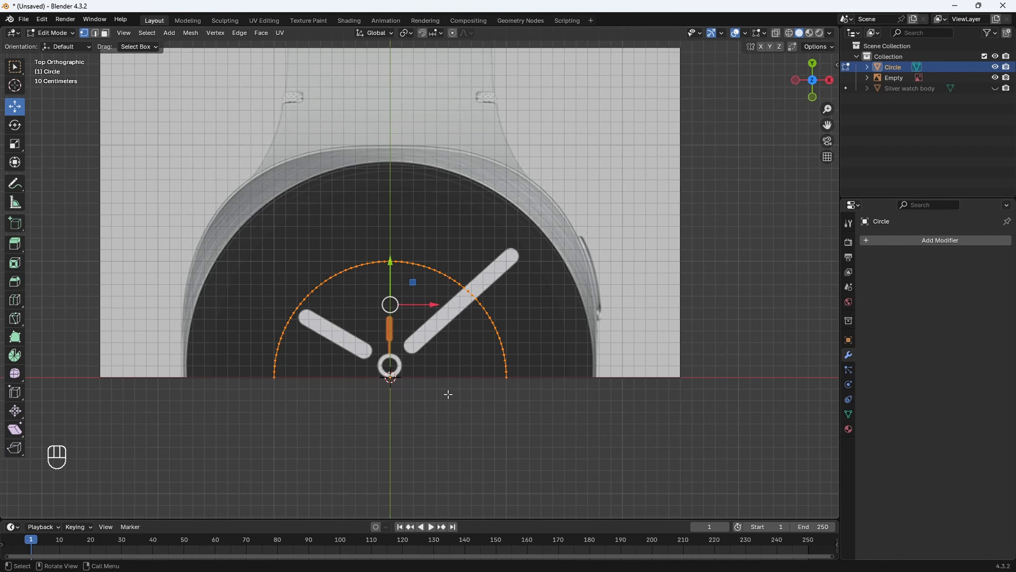
Scale the half circle in Object Mode by about 1.855 so its peak meets the black screen's upper edge.
key("Tab")
key("s")
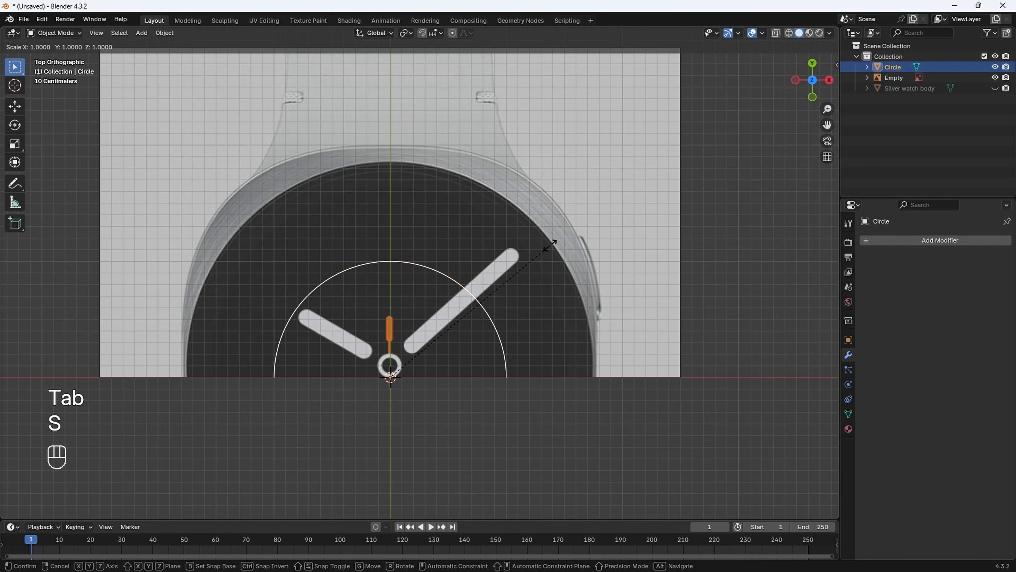
left_click(691, 139)
scroll(502, 203, "up", 6)
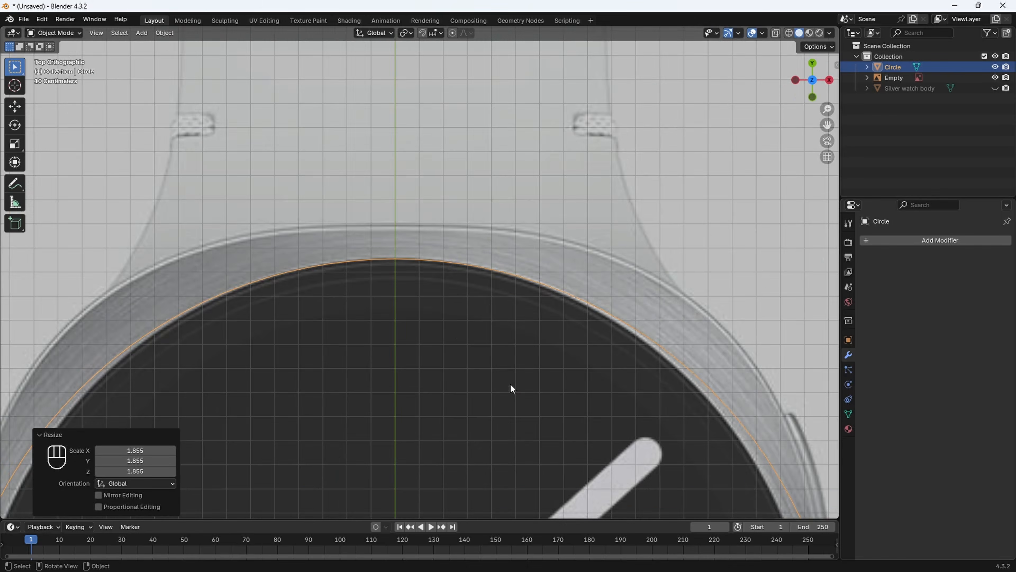
scroll(512, 377, "down", 5)
middle_click_drag(348, 408, 469, 303, "shift")
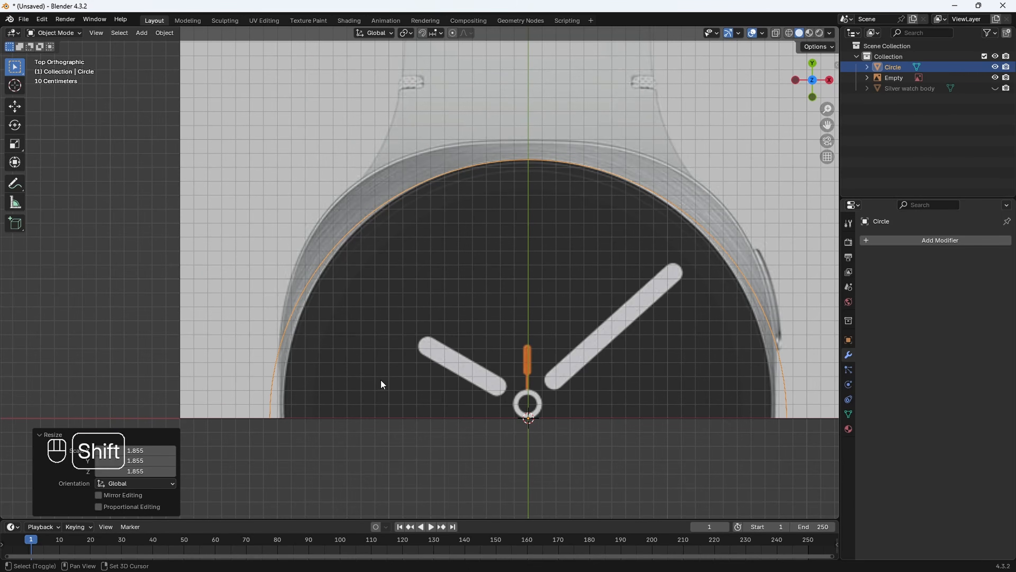
middle_click_drag(381, 379, 399, 342, "shift")
scroll(399, 343, "up", 2)
Move the two lowest left vertices of the arc inward along X onto the black screen's edge, the second by about 0.104 m.
key("Tab")
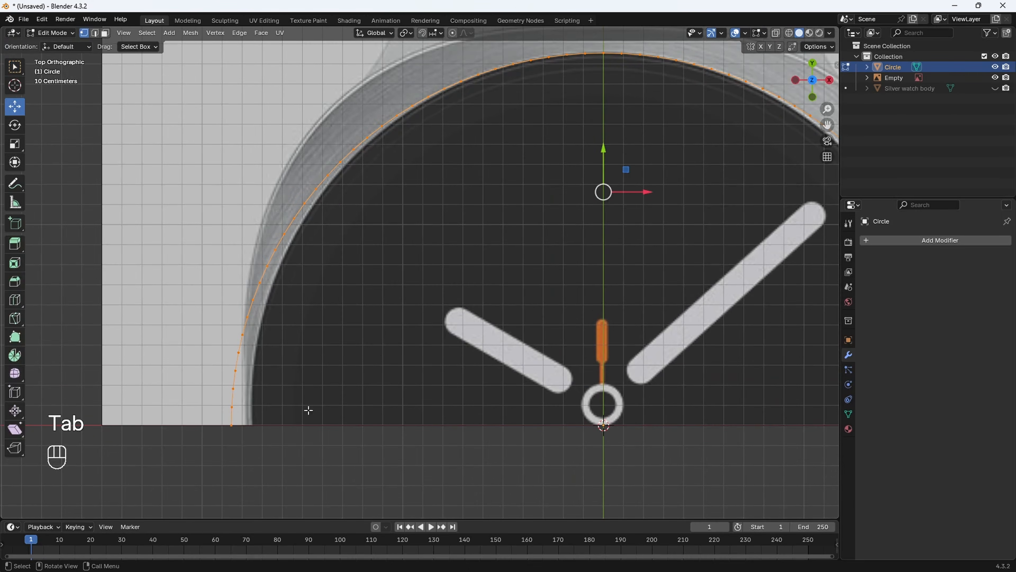
middle_click_drag(298, 410, 383, 363, "shift")
scroll(383, 363, "up", 2)
middle_click_drag(305, 370, 342, 367, "shift")
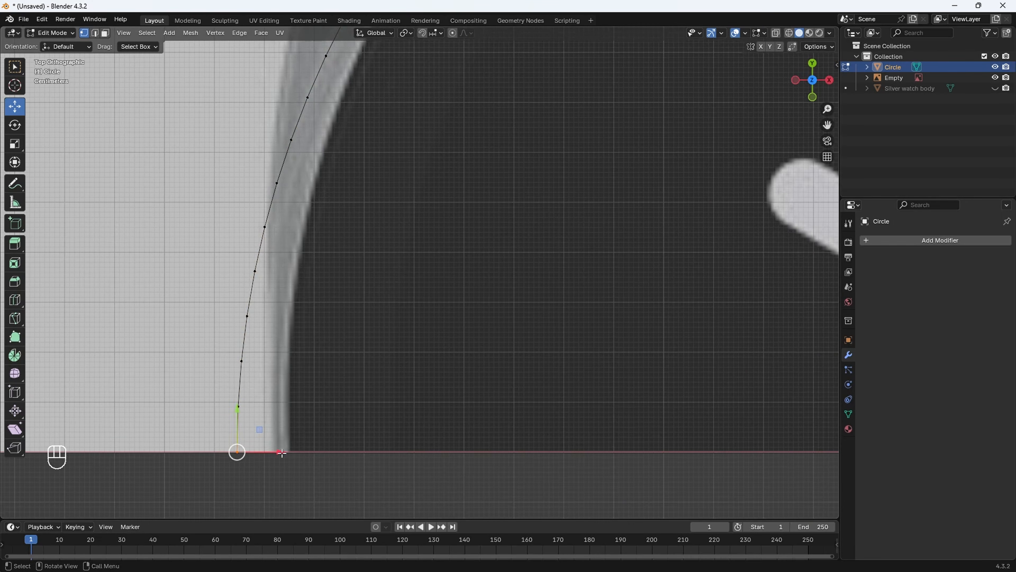
left_click_drag(282, 452, 334, 445)
left_click(238, 406)
key("g")
key("x")
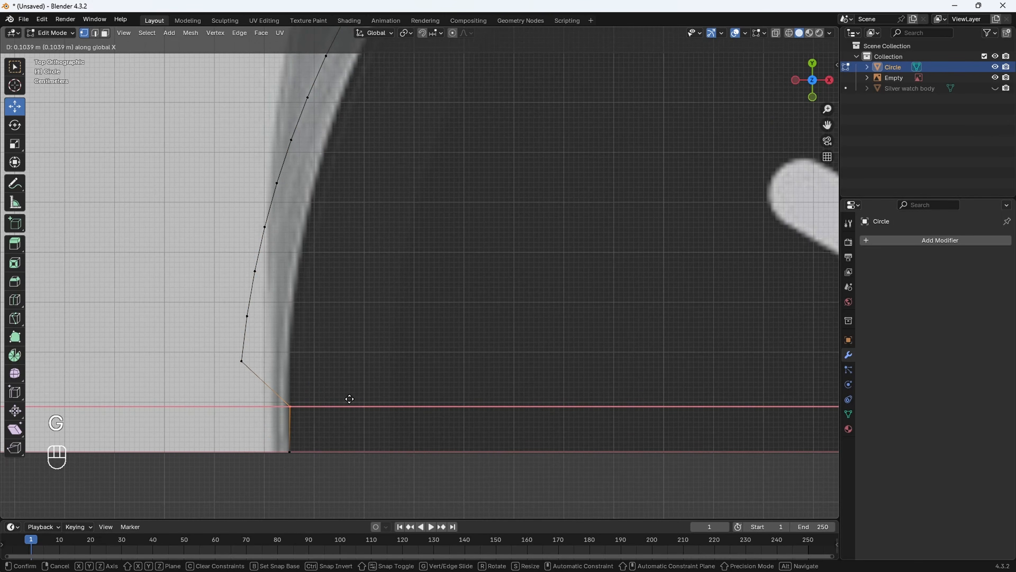
left_click(349, 398)
scroll(352, 401, "down", 1, "shift")
scroll(340, 412, "up", 1)
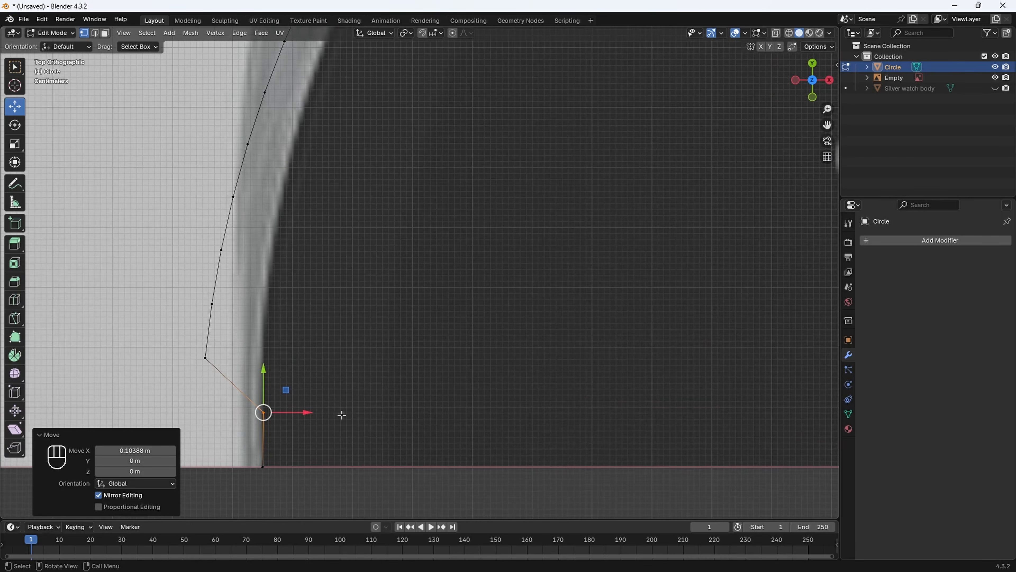
Move the third and fourth left vertices along X by about 0.097 m and 0.087 m onto the screen edge.
left_click(208, 359)
middle_click_drag(232, 376, 260, 414, "shift")
key("g")
key("x")
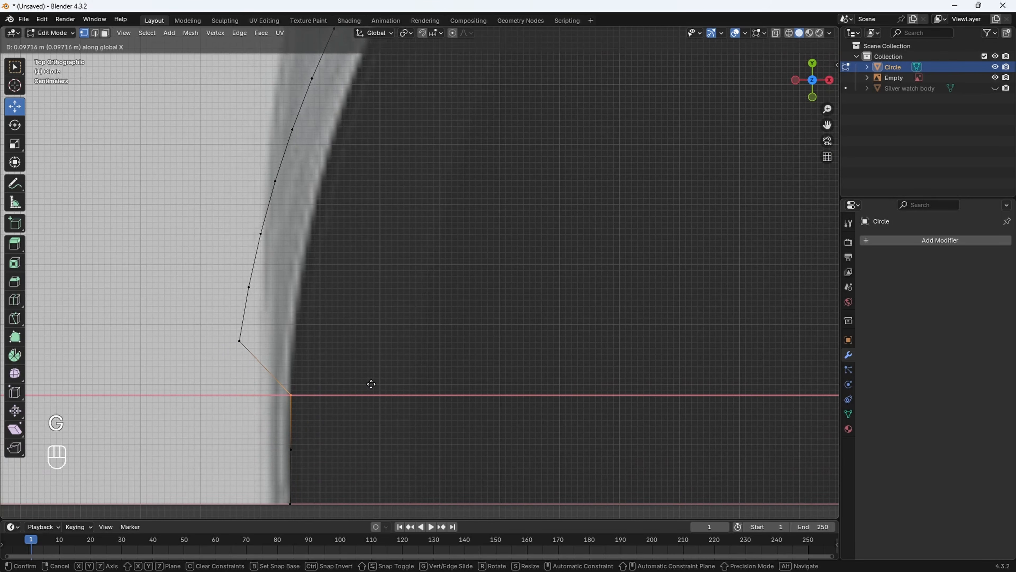
left_click(371, 384)
middle_click_drag(256, 352, 246, 375, "shift")
left_click(235, 369)
key("g")
key("x")
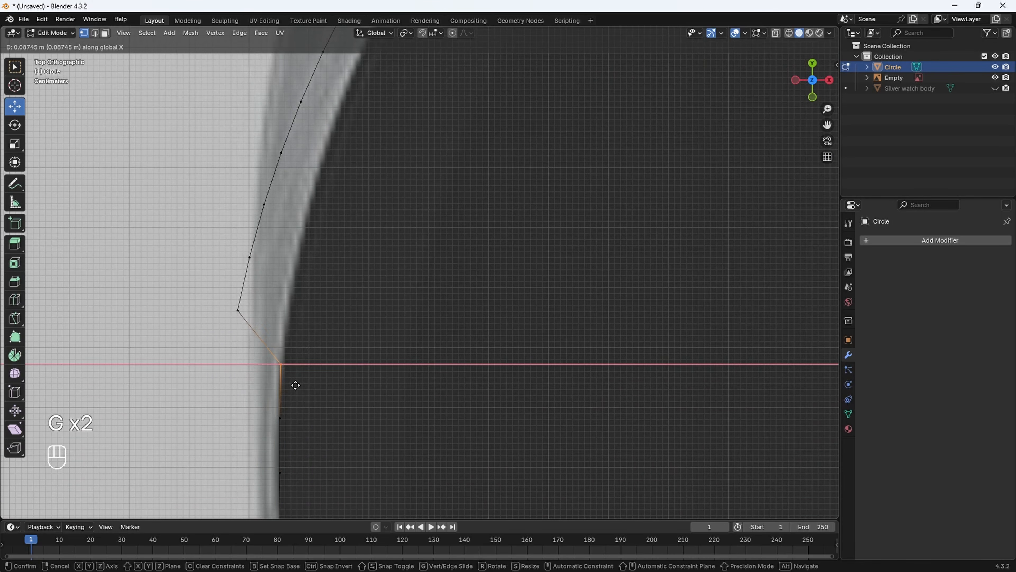
left_click(295, 386)
Shift the fifth and sixth left vertices of the arc along X to follow the black screen's edge.
middle_click_drag(260, 341, 244, 377, "shift")
left_click(227, 352)
key("g")
key("x")
left_click(320, 384)
left_click(225, 338)
key("g")
key("x")
middle_click_drag(258, 316, 239, 342, "shift")
left_click(295, 361)
Align the next three vertices up the arc's left side with the screen edge by moving each along X.
left_click(222, 317)
key("g")
key("x")
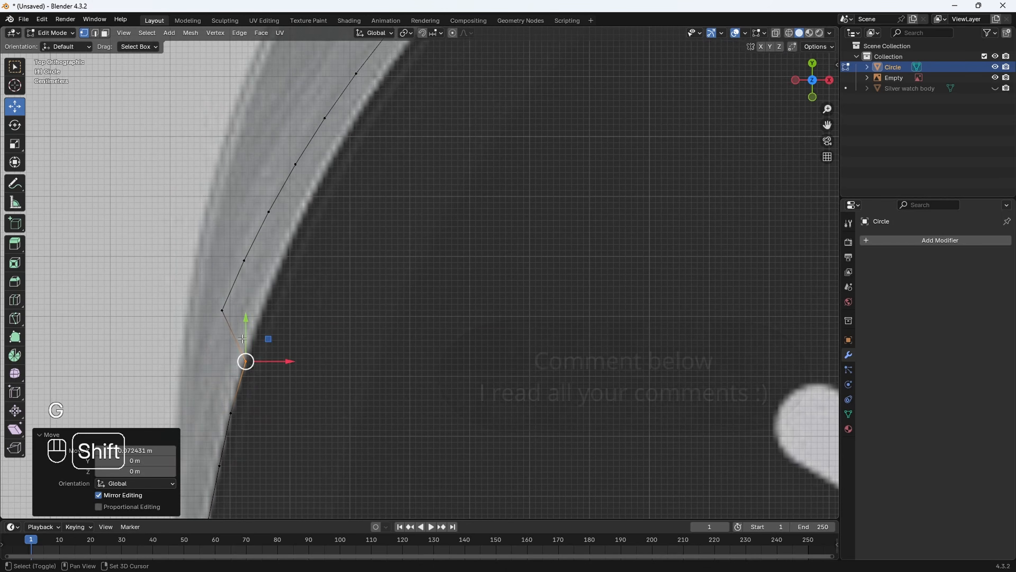
left_click(240, 307)
key("g")
key("x")
left_click(280, 309)
middle_click_drag(280, 310, 261, 350, "shift")
left_click(256, 302)
key("g")
key("x")
left_click(295, 302)
Place the following vertices along X on the screen edge, undoing and repeating the first move.
middle_click_drag(295, 302, 273, 338, "shift")
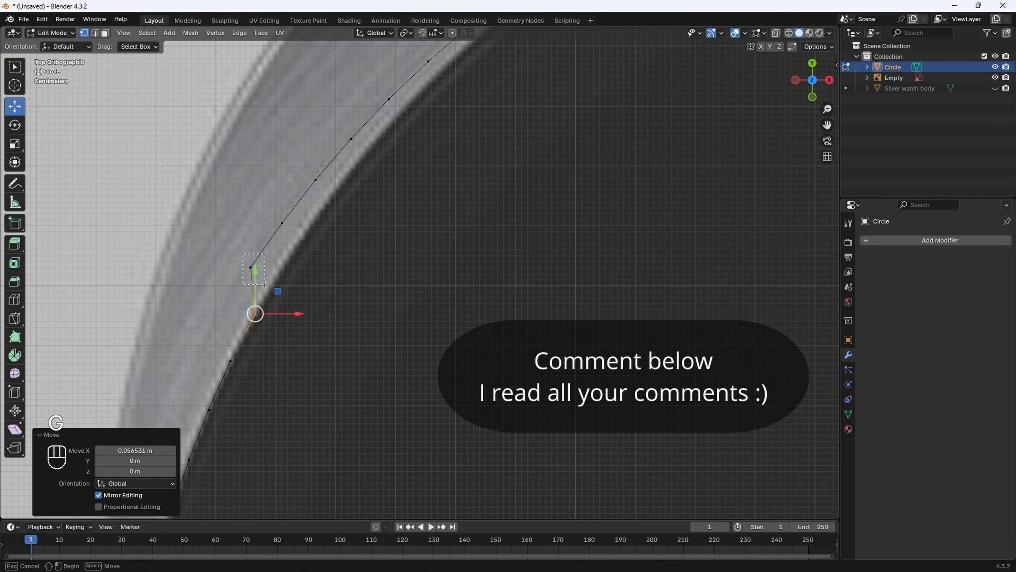
key("g")
key("x")
left_click(305, 278)
key("ctrl+z")
key("g")
key("x")
left_click(335, 259)
key("g")
key("x")
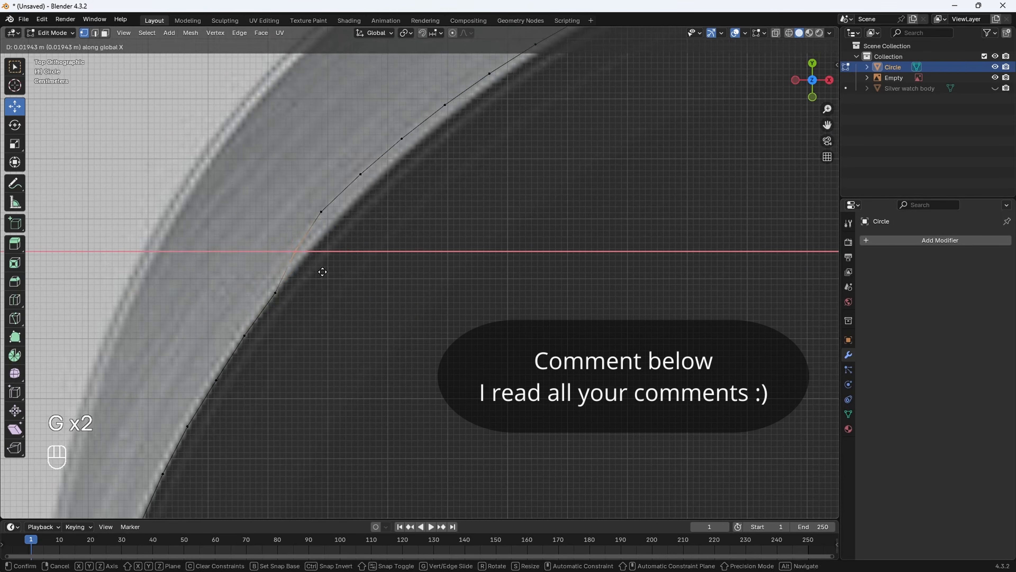
left_click(322, 270)
Continue fitting the vertices at the arc's upper-left bend to the screen edge with small moves along X.
key("g")
key("x")
left_click(362, 265)
middle_click_drag(364, 237, 353, 260, "shift")
left_click(354, 243)
key("g")
left_click(376, 245)
middle_click_drag(384, 221, 359, 267, "shift")
left_click(366, 249)
key("g")
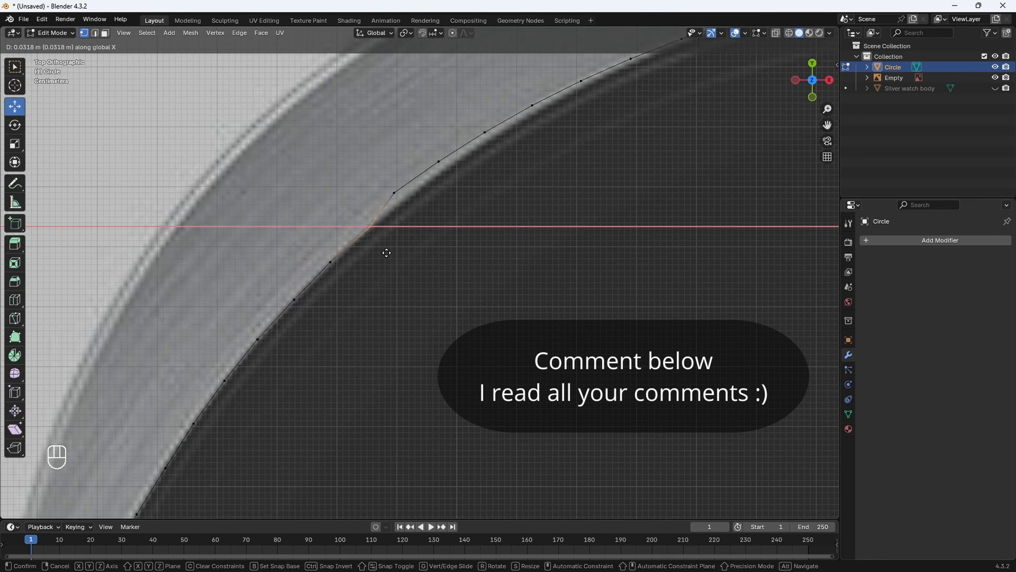
Nudge the last misaligned vertices near the top of the left arc onto the black screen's edge.
left_click(414, 221)
key("g")
left_click(430, 223)
middle_click_drag(446, 209, 485, 294, "shift")
left_click(420, 232)
key("g")
left_click(433, 236)
middle_click_drag(333, 314, 387, 293, "shift")
middle_click_drag(467, 254, 440, 314, "shift")
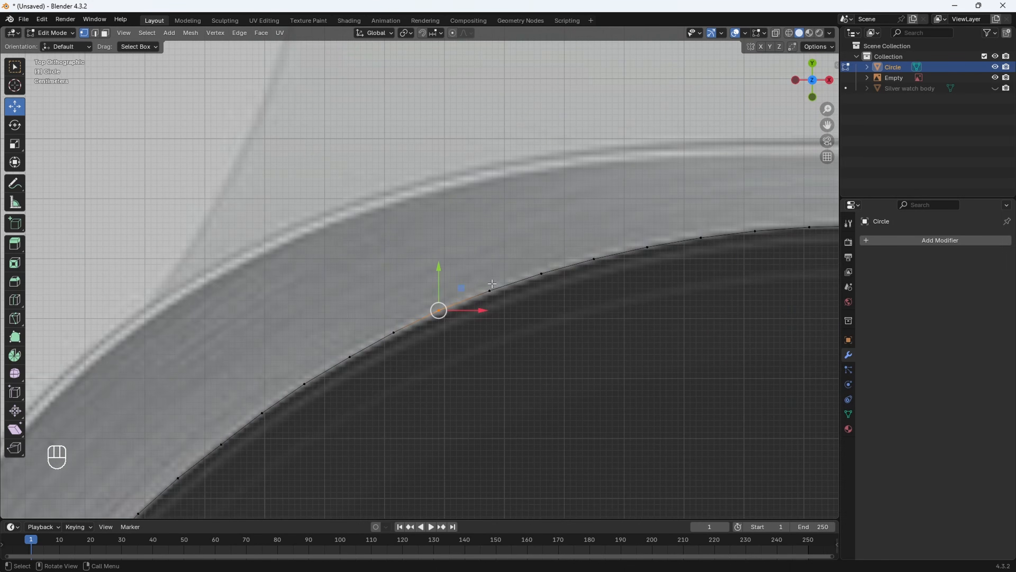
Delete the vertices of the arc's right half, keeping the fitted left quarter up to the centre line.
scroll(648, 253, "down", 3)
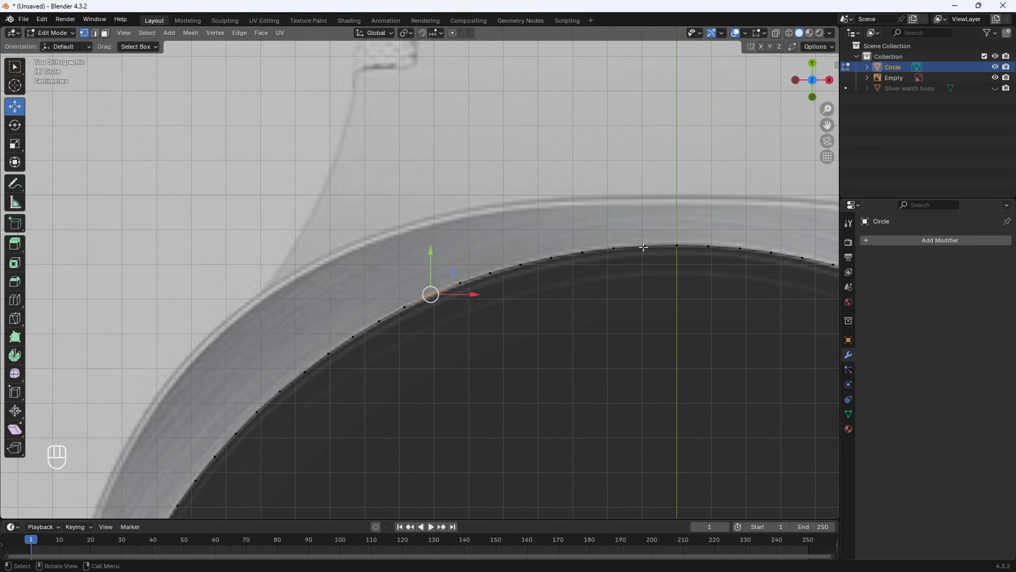
scroll(498, 297, "down", 9)
middle_click_drag(497, 298, 440, 276, "shift")
scroll(400, 287, "up", 3)
left_click_drag(686, 466, 433, 219)
key("x")
left_click(460, 226)
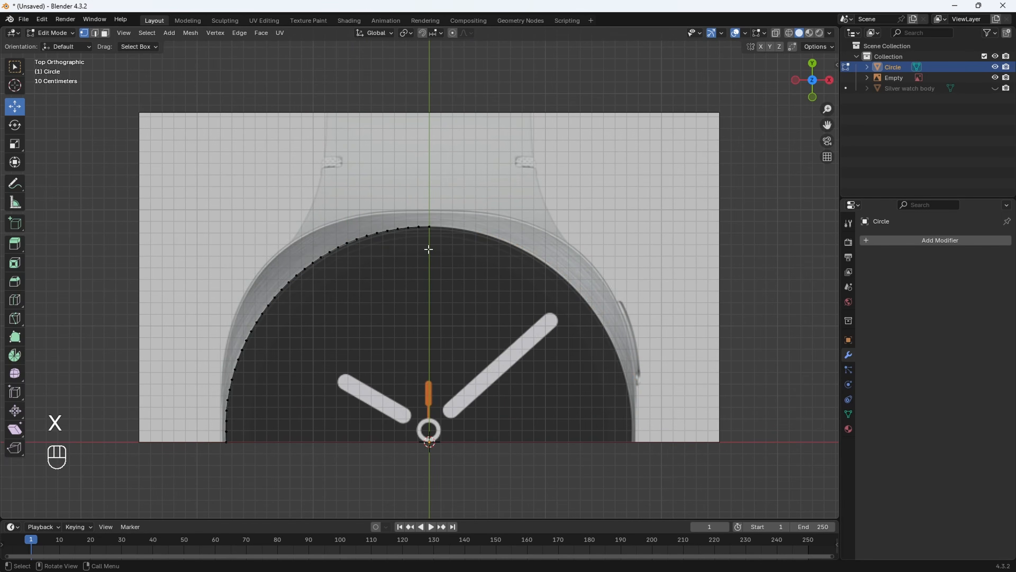
Add a Mirror modifier to the quarter outline in Object Mode with both X and Y axes enabled.
key("Tab")
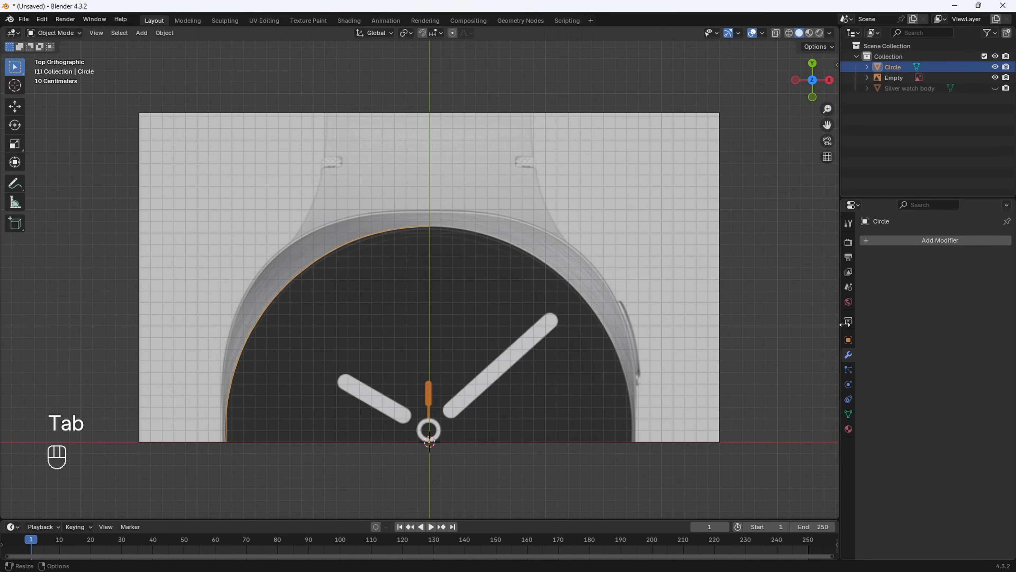
left_click(923, 240)
left_click(886, 245)
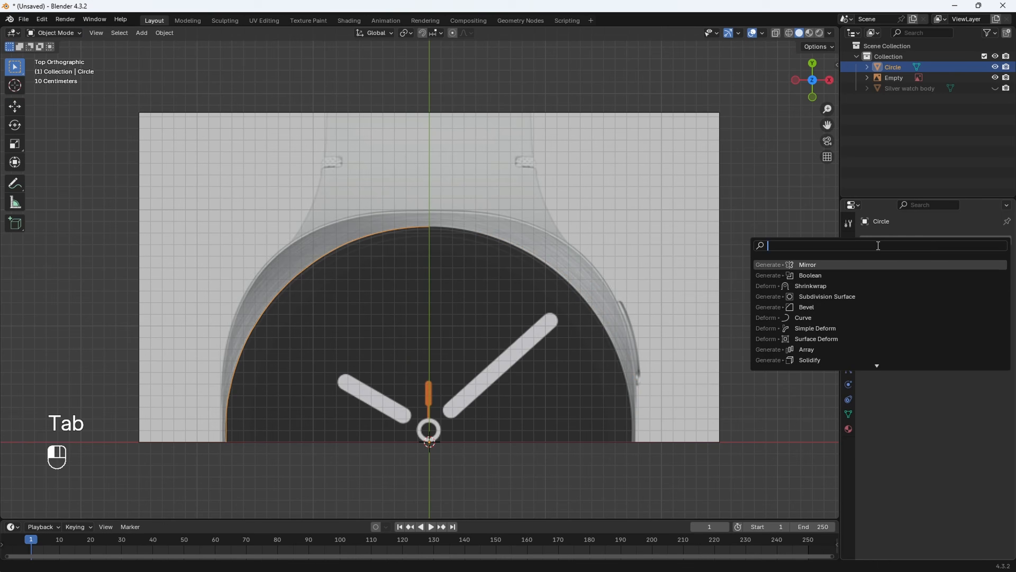
left_click(843, 264)
left_click(953, 273)
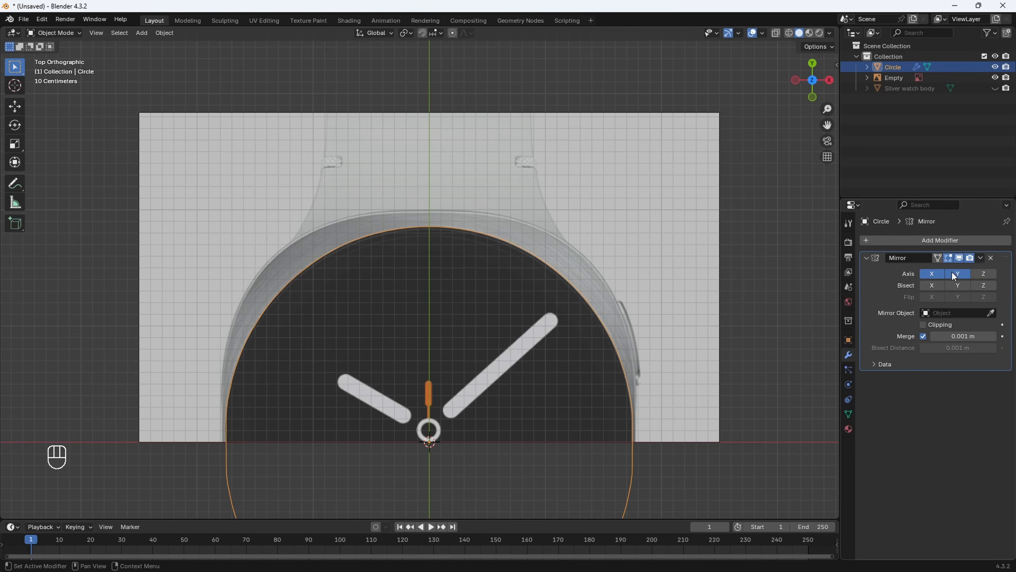
scroll(623, 344, "down", 2)
middle_click_drag(502, 430, 503, 343, "shift")
Apply the Mirror modifier to the screen outline and check its mesh in Edit Mode.
key("Tab")
scroll(504, 343, "up", 1)
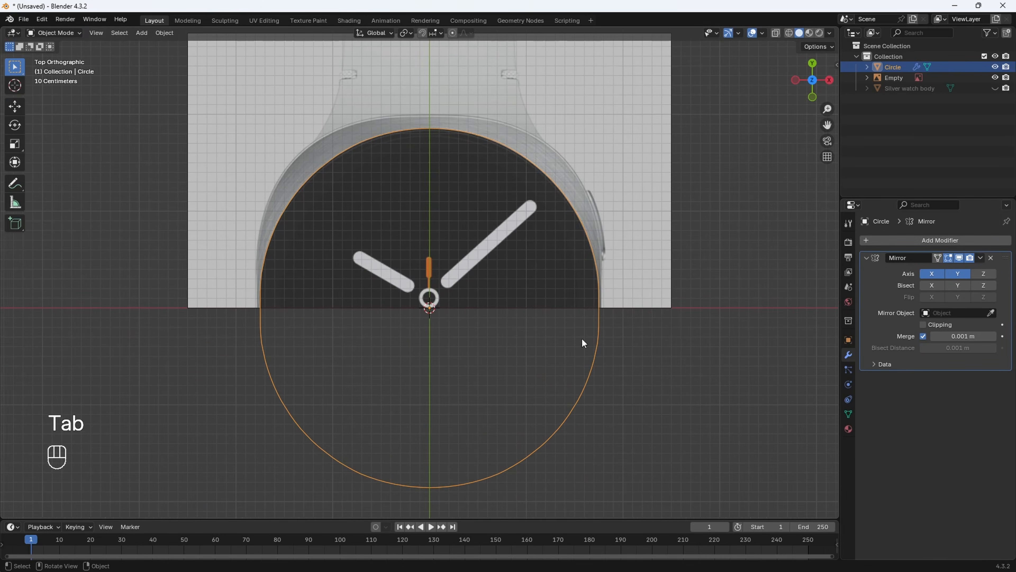
left_click(980, 258)
left_click(939, 266)
key("Tab")
key("Tab")
key("Tab")
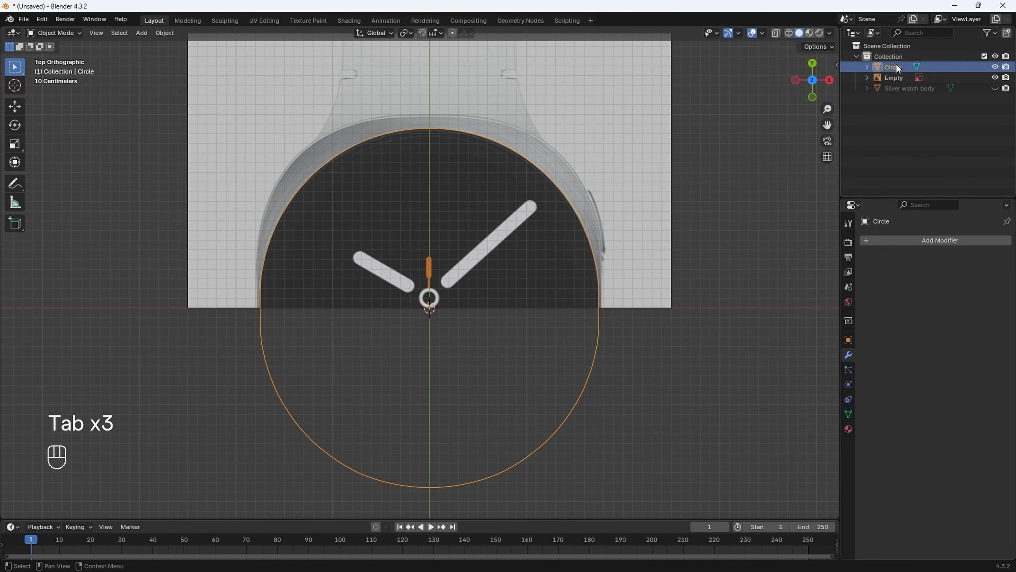
Rename the Circle object to "Watch Black Screen".
double_click(898, 68)
type("Wa")
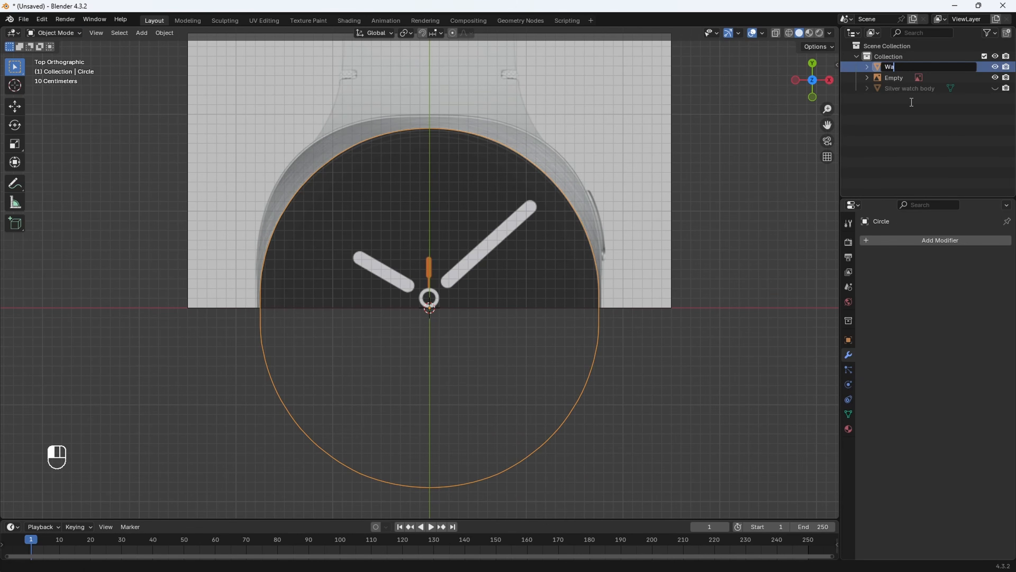
type("tch Black Screen")
key("Return")
middle_click_drag(589, 318, 567, 321, "shift")
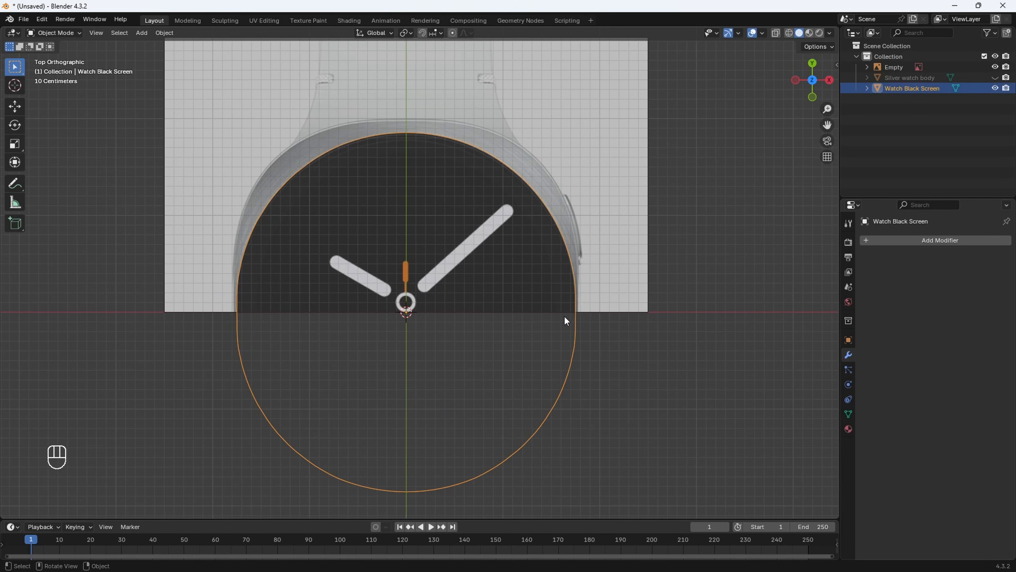
Extrude the whole screen outline in place in Edit Mode and scale the new loop inward to 0.990.
key("Tab")
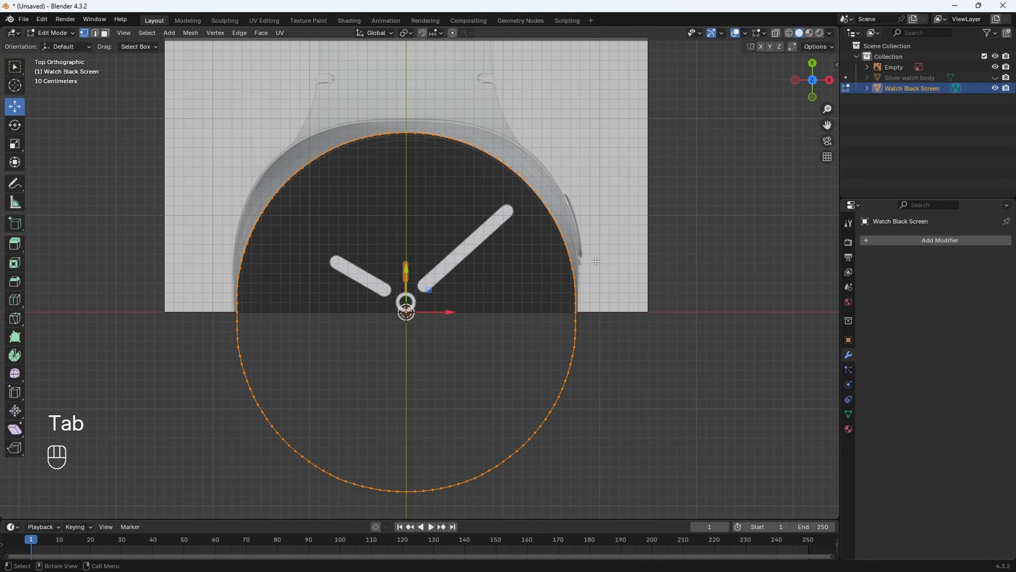
key("e")
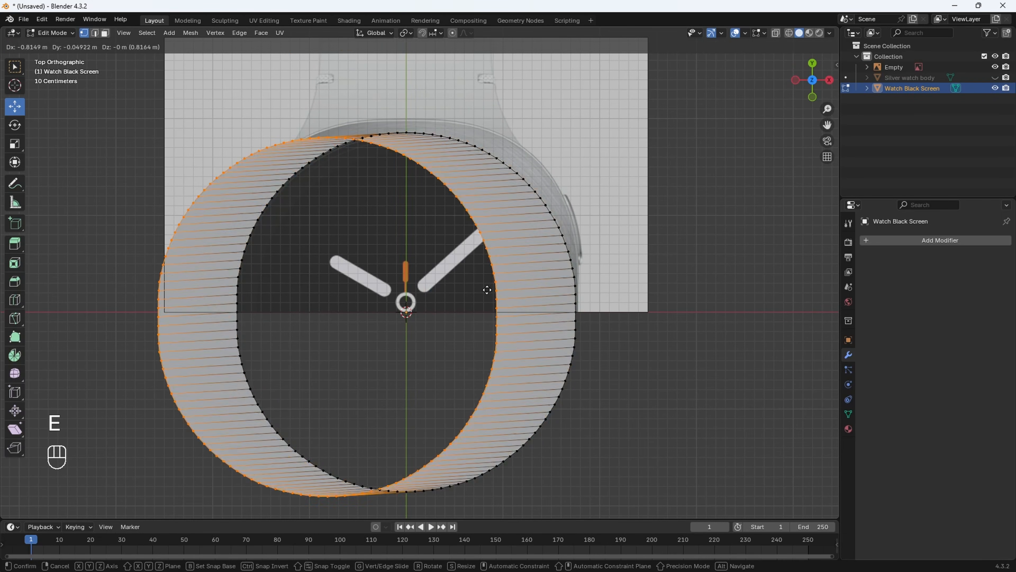
right_click(492, 181)
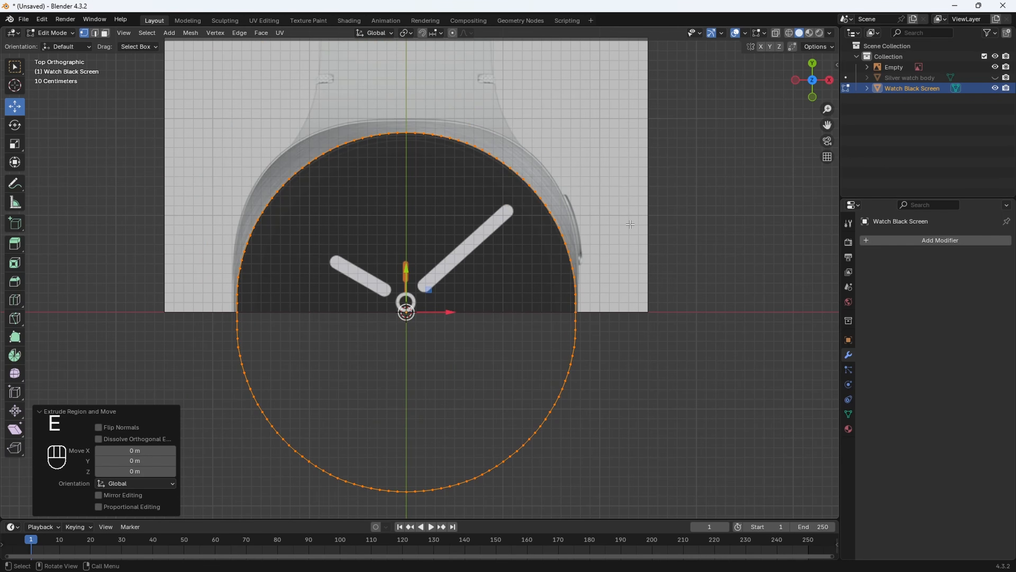
key("s")
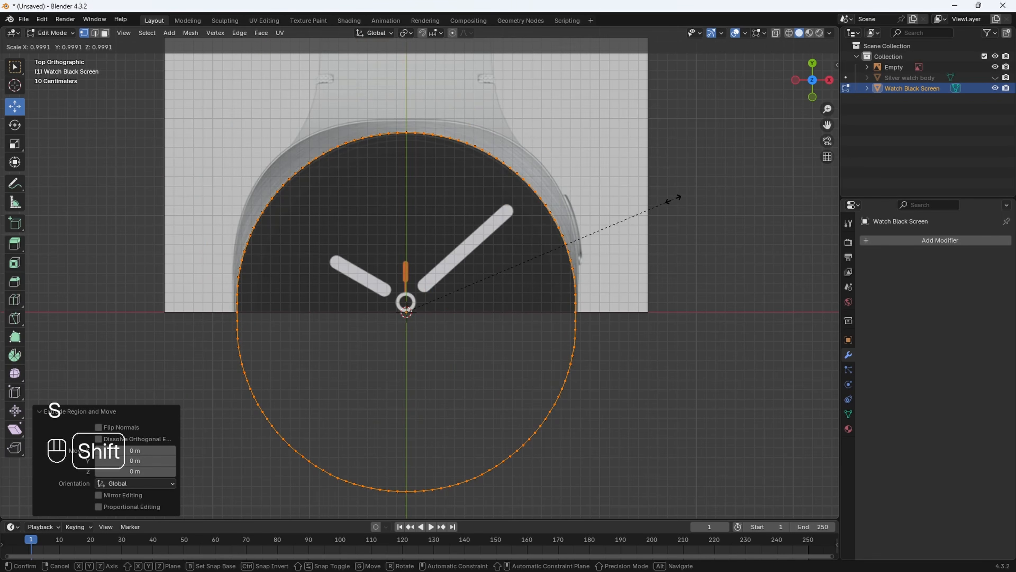
left_click(649, 211, "shift")
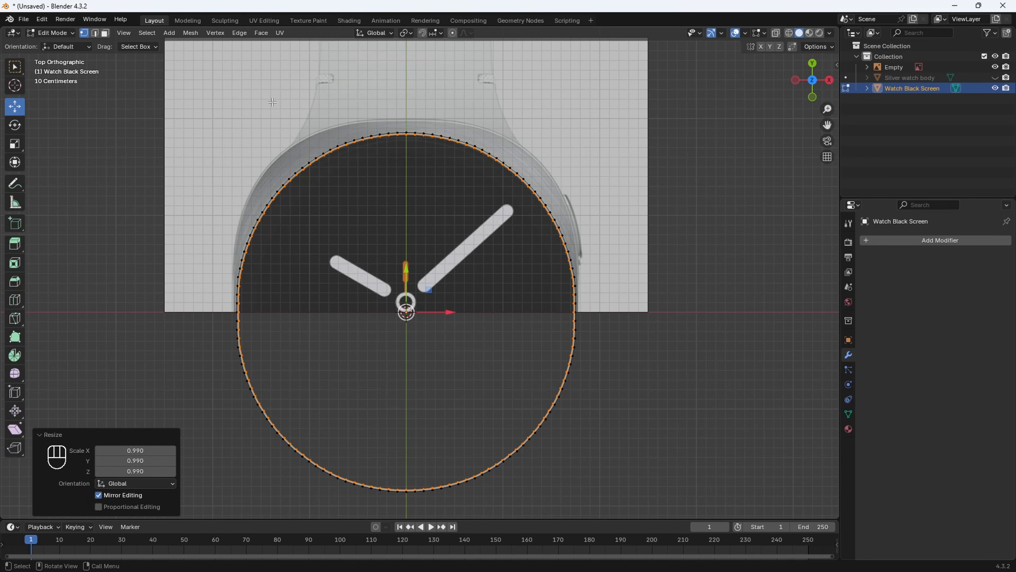
Grid Fill the inner screen loop with a span of 34 and an offset of 19, and return to Object Mode.
left_click(257, 33)
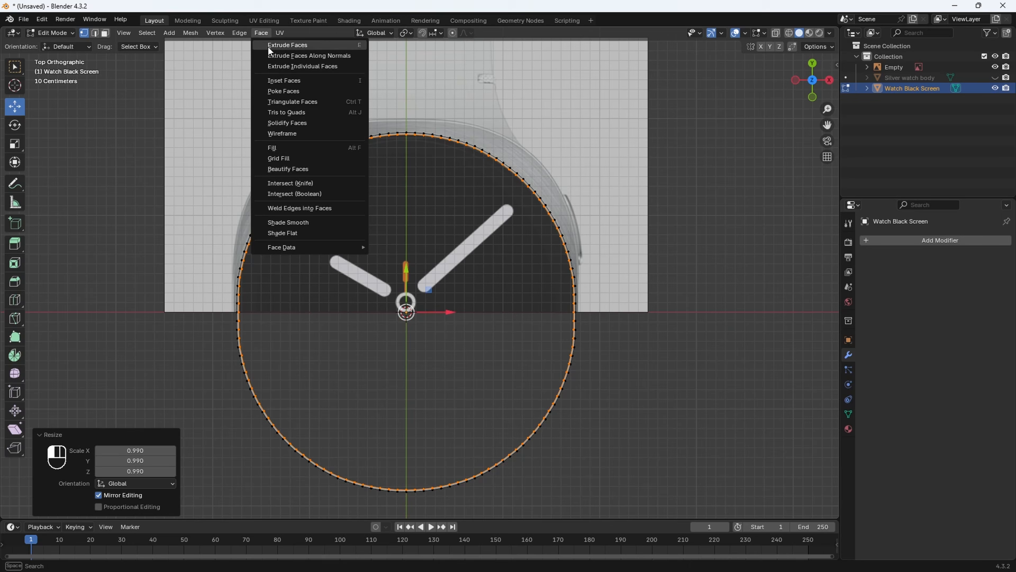
left_click(291, 156)
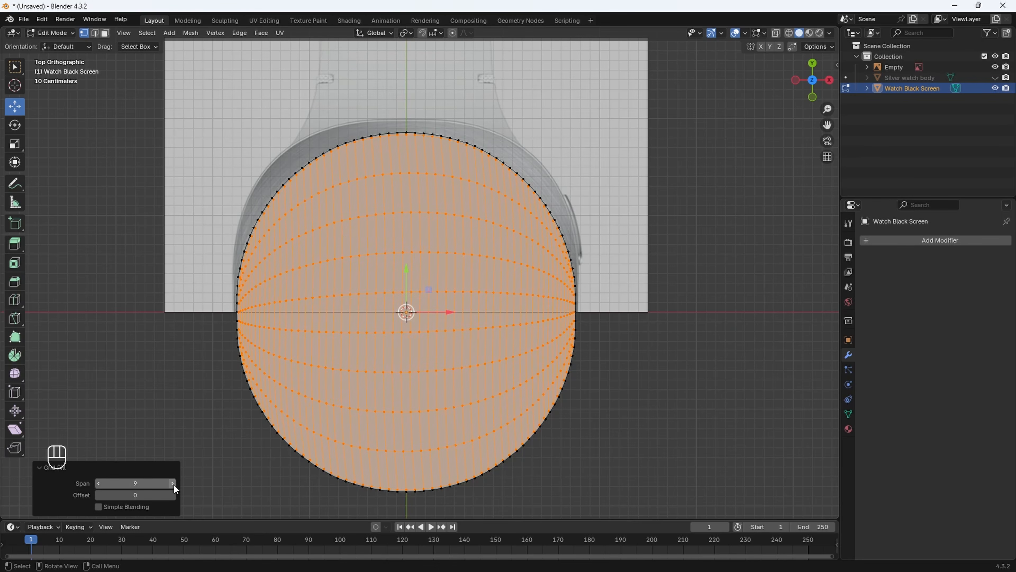
left_click_drag(174, 483, 220, 483)
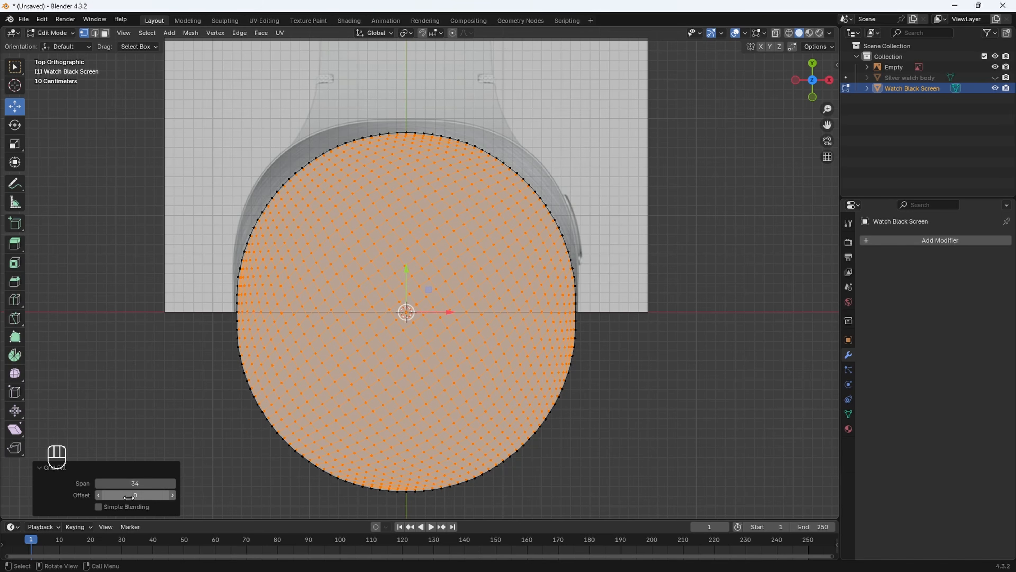
left_click_drag(135, 495, 137, 495)
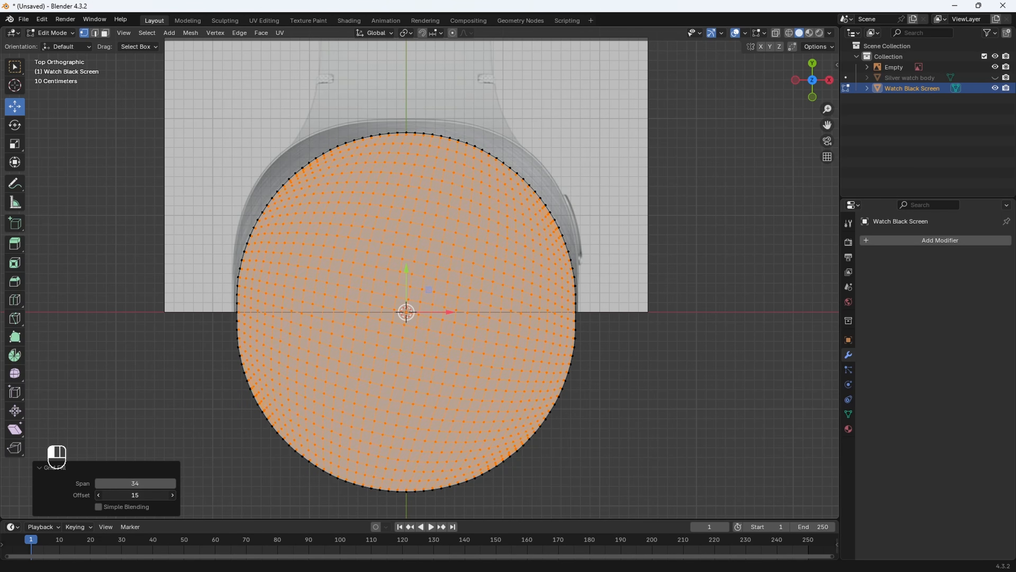
scroll(419, 272, "up", 5)
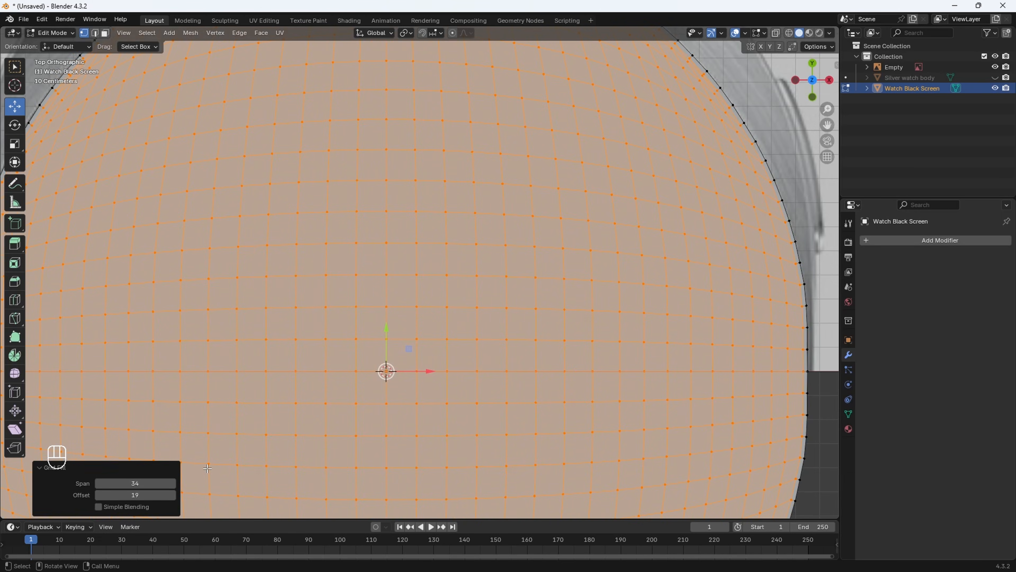
scroll(417, 214, "down", 4)
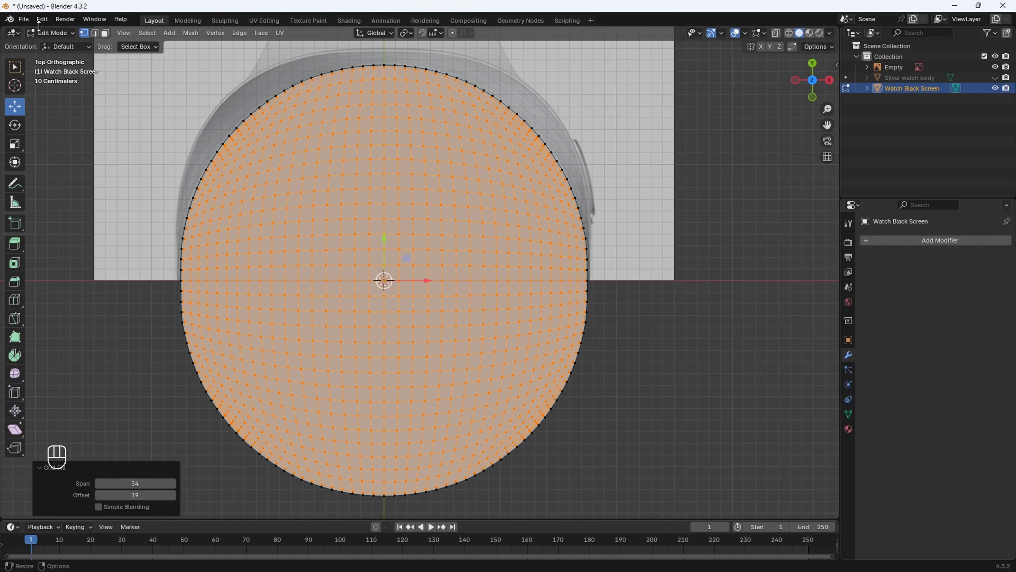
left_click(56, 34)
left_click(56, 48)
scroll(319, 162, "down", 3)
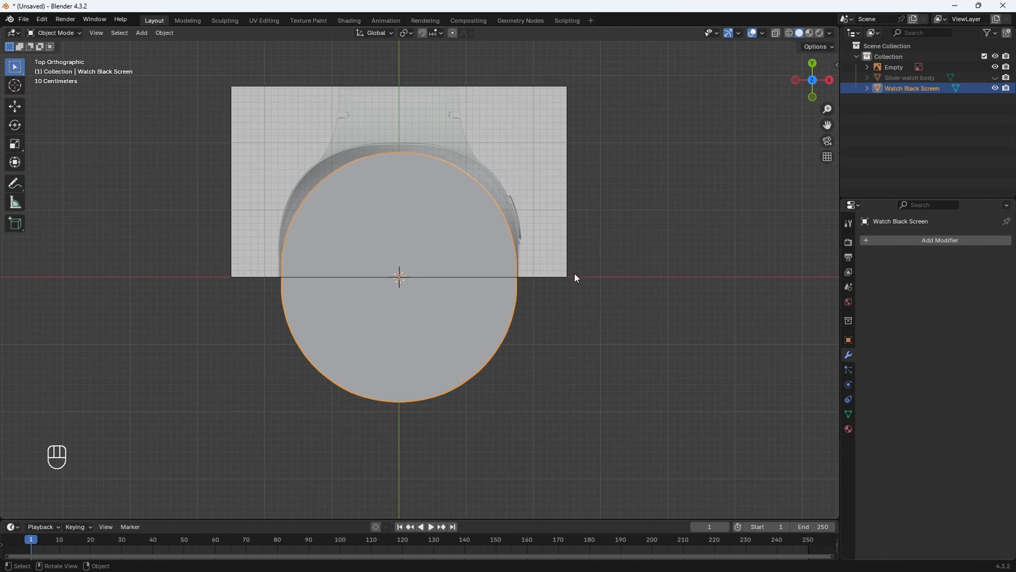
Add "glaxay watch 8 side view.jpg" to the scene as a reference image.
middle_click_drag(576, 277, 524, 308)
scroll(460, 300, "down", 4)
scroll(474, 317, "up", 2)
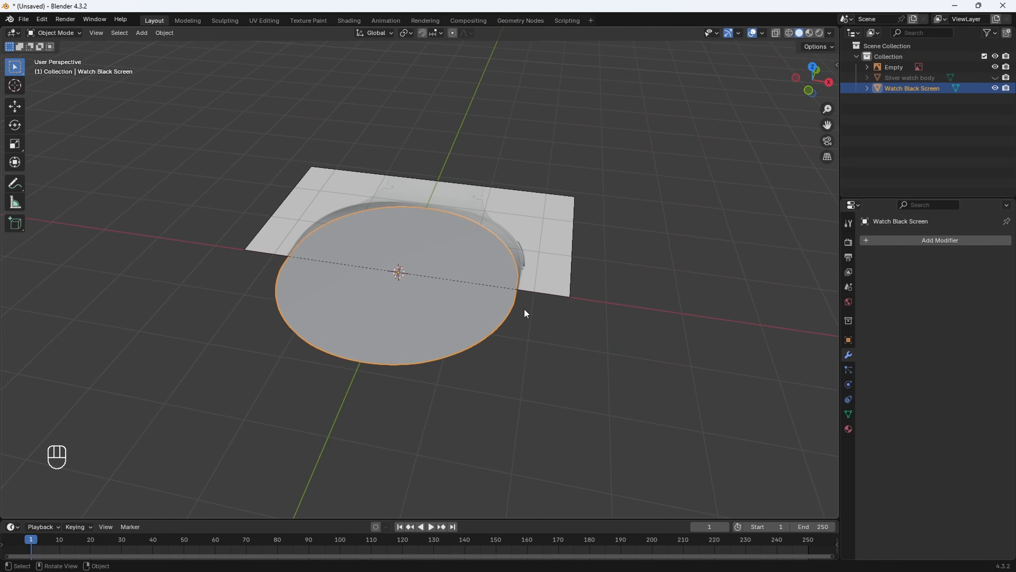
key("shift+a")
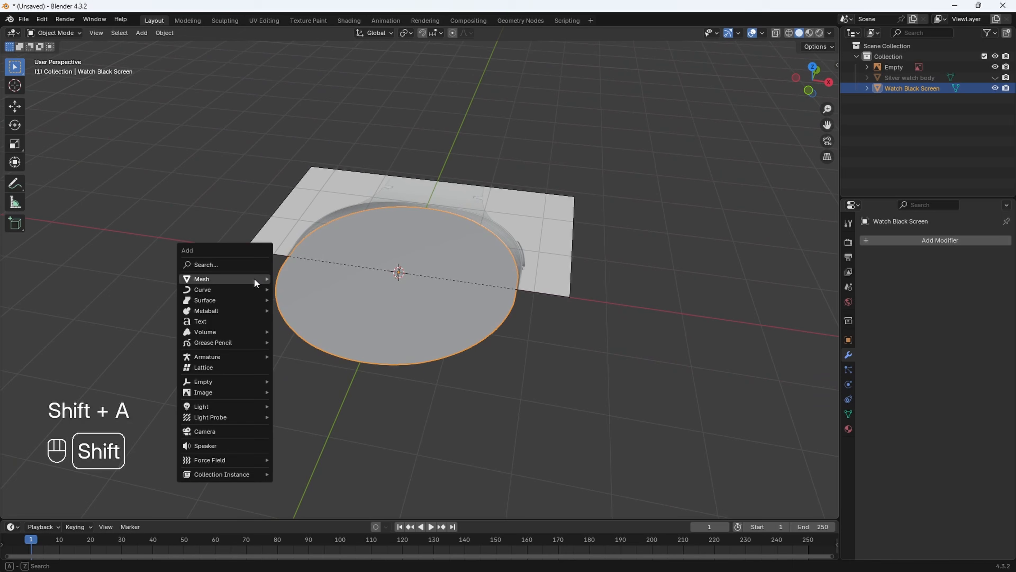
mouse_move(234, 393)
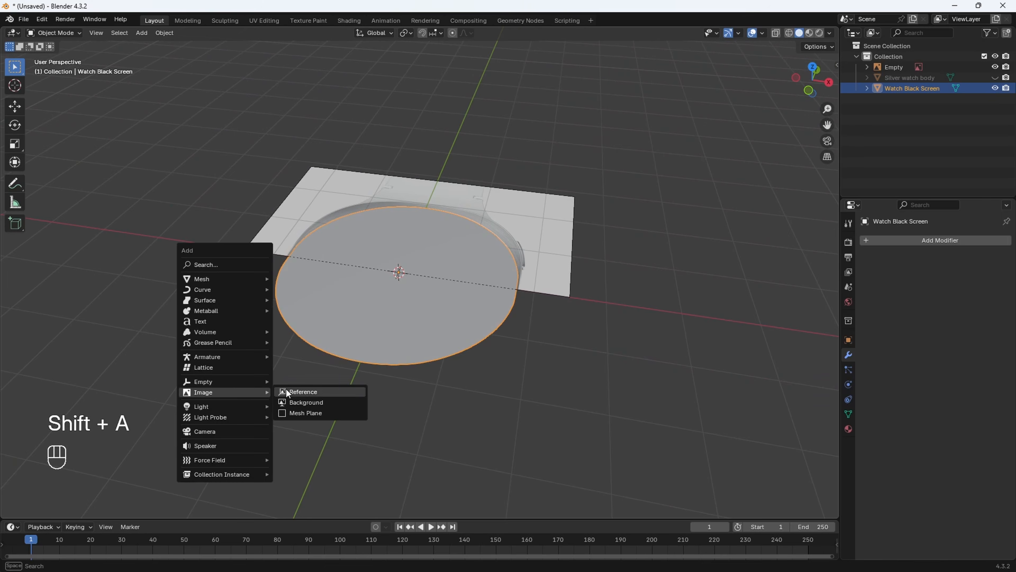
left_click(300, 391)
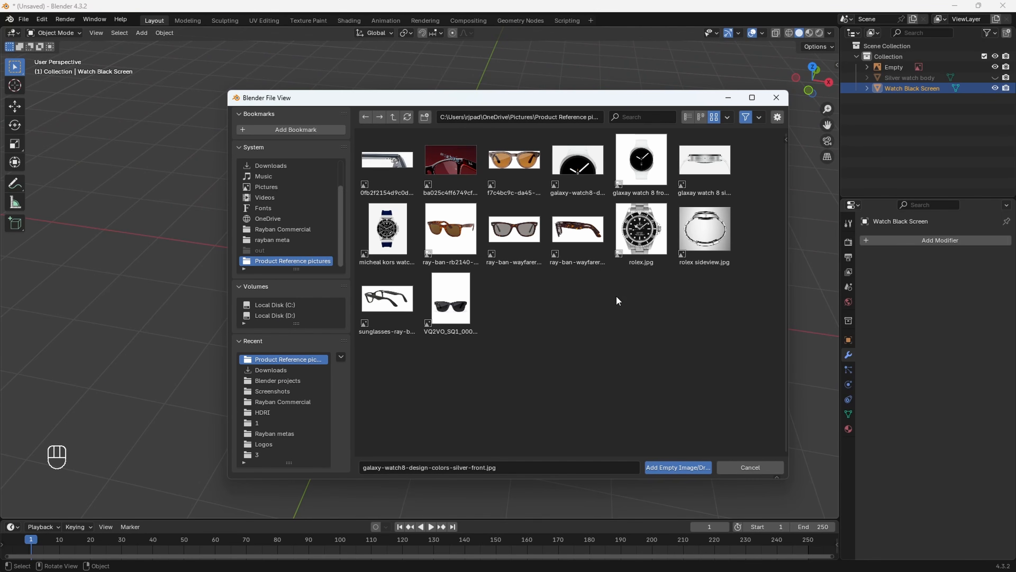
left_click(699, 174)
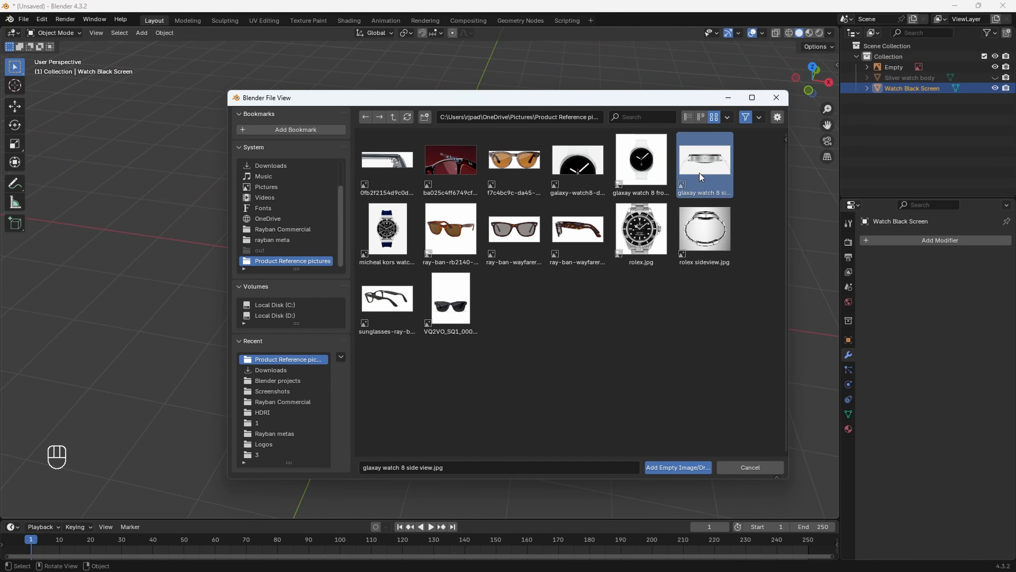
left_click(671, 468)
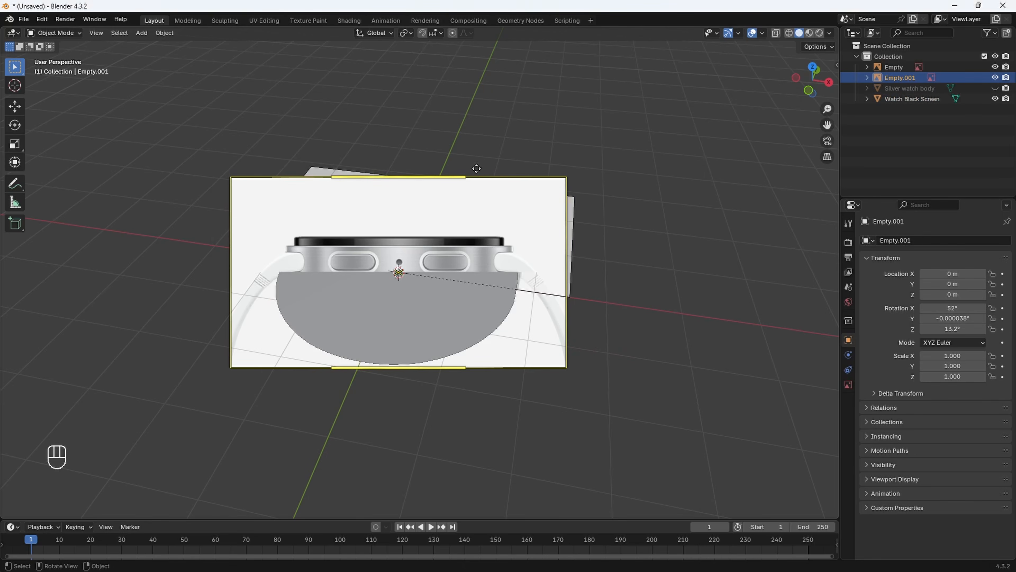
Stand the side-view reference image upright with a rotation of 90° on X, 0° on Y and 90° on Z.
middle_click_drag(594, 268, 614, 268)
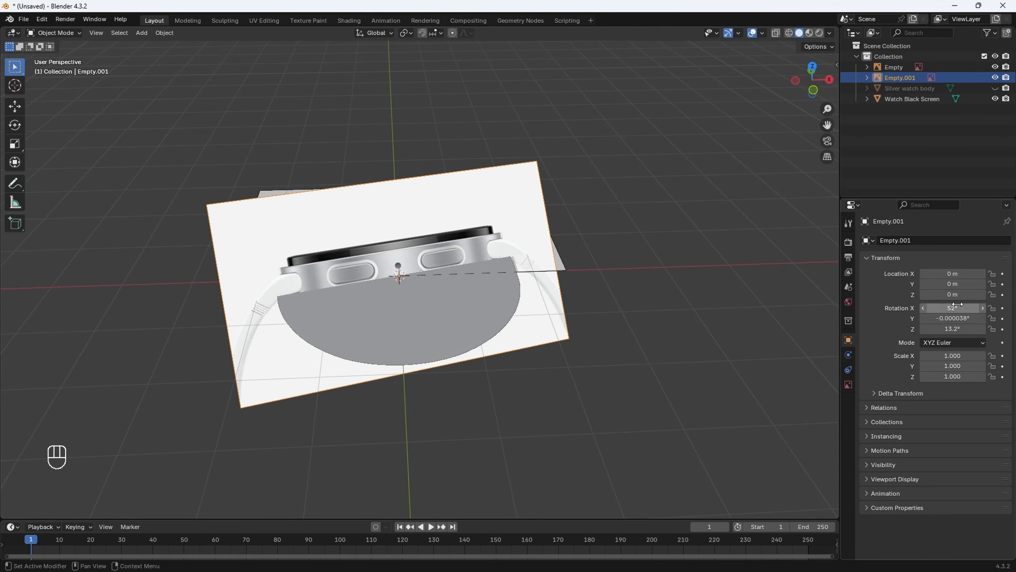
left_click_drag(957, 306, 957, 329)
type("0")
key("Return")
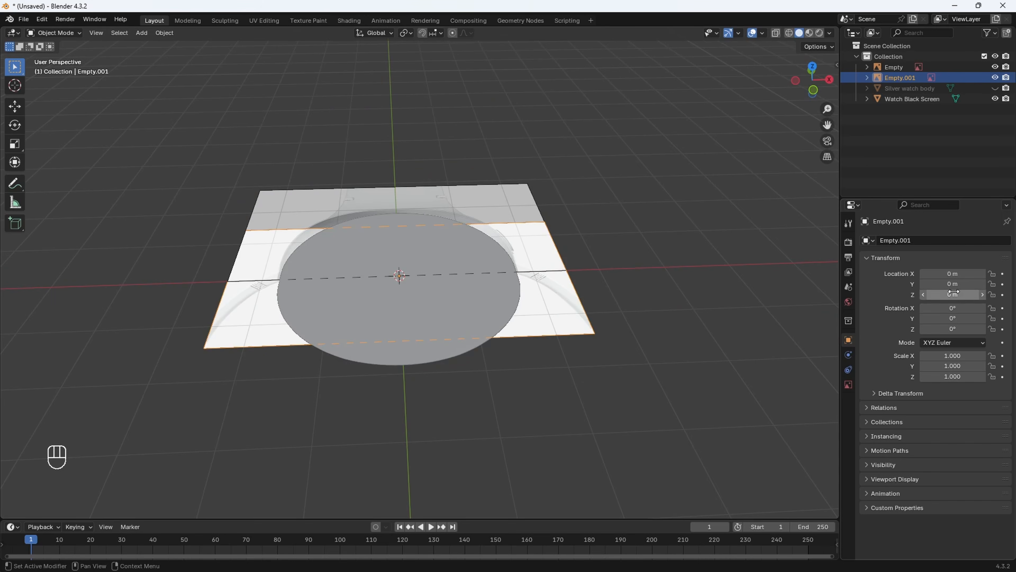
middle_click_drag(572, 328, 644, 338)
left_click(944, 330)
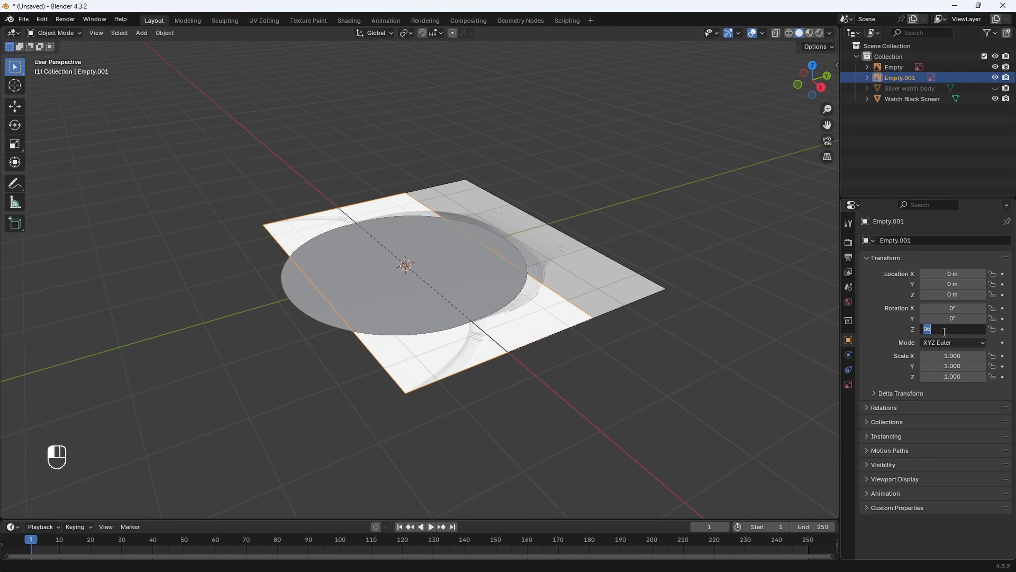
type("90")
key("Return")
left_click(938, 308)
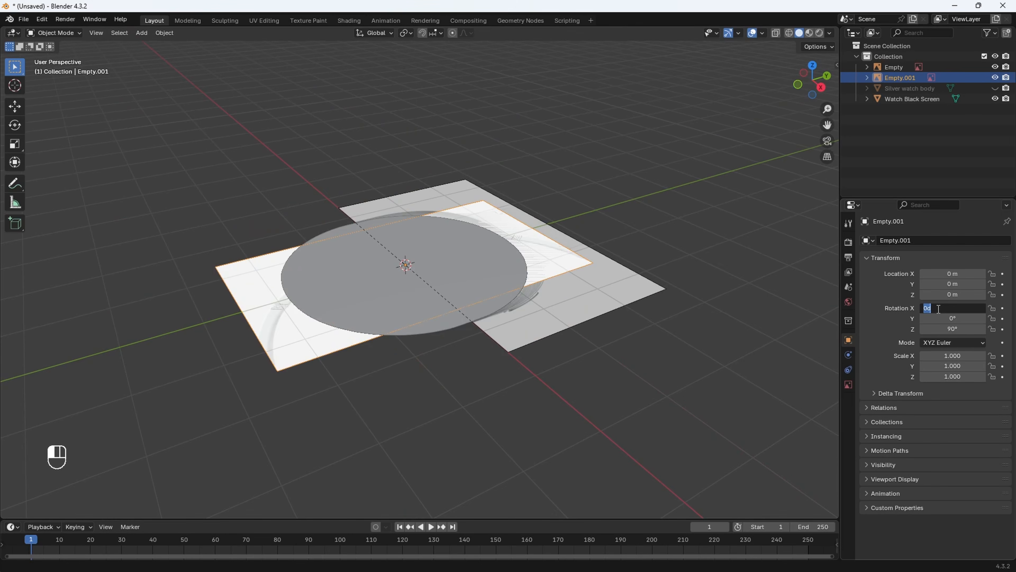
key("Return")
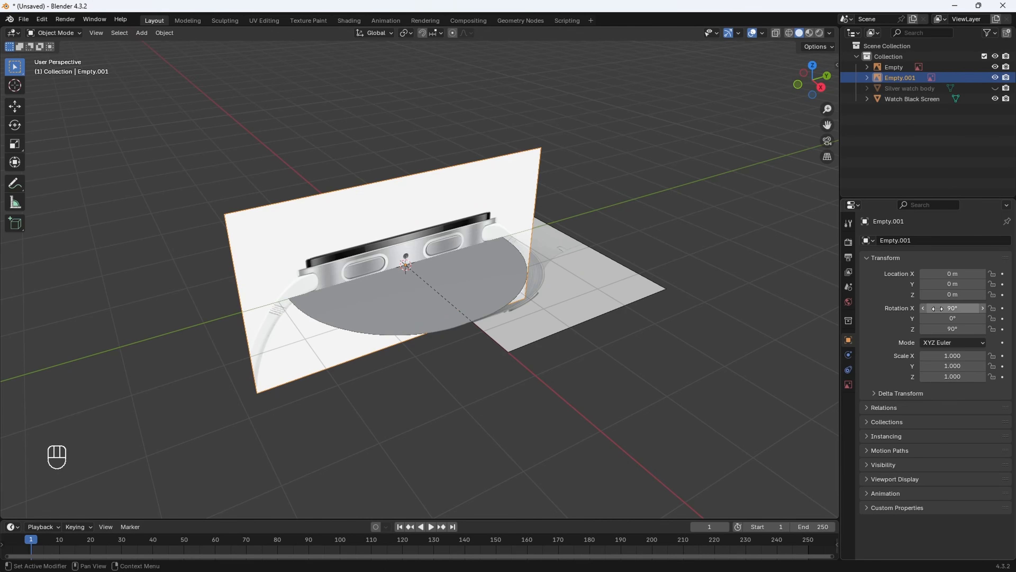
Enable opacity on the side-view image at 0.465 and hide the front reference image.
left_click(846, 386)
left_click(923, 364)
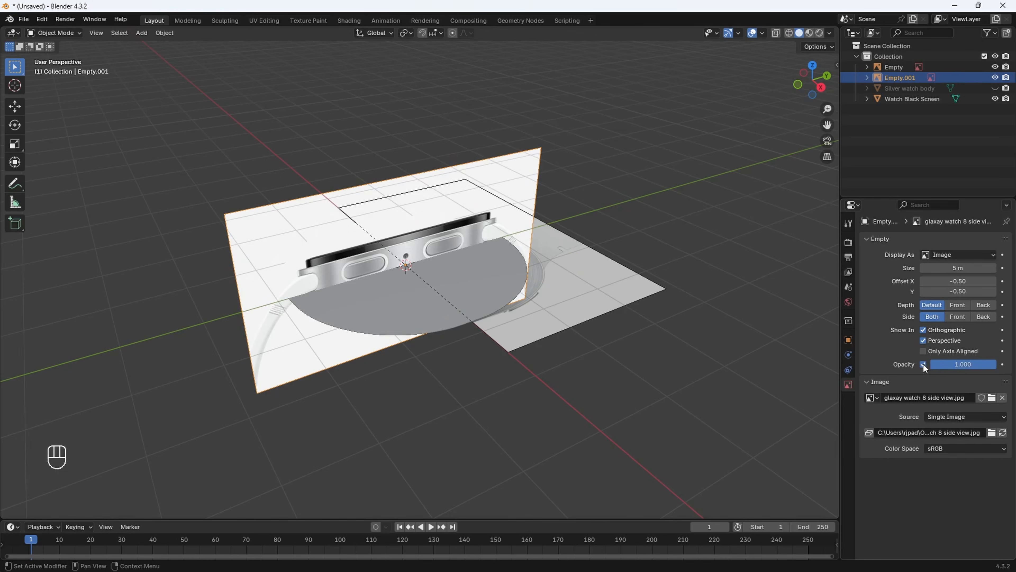
left_click_drag(964, 364, 928, 364)
mouse_move(595, 367)
middle_mouse_down()
mouse_move(629, 350)
mouse_move(605, 357)
middle_mouse_up()
left_click(621, 289)
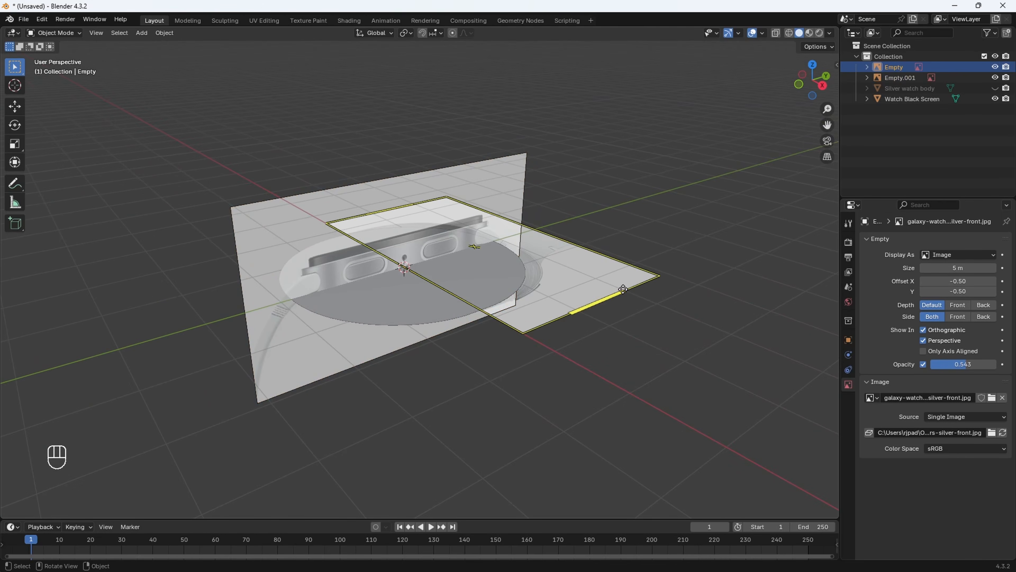
left_click(995, 67)
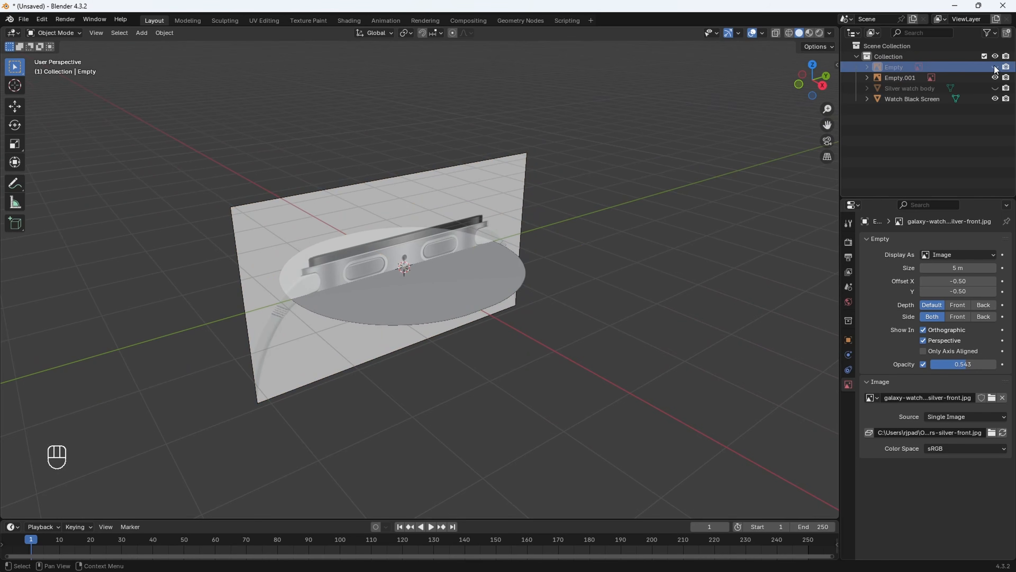
In the right orthographic view, move the side-view image down along Z by about 0.536 m, aligning the pictured screen's top with the Y axis.
left_click(824, 86)
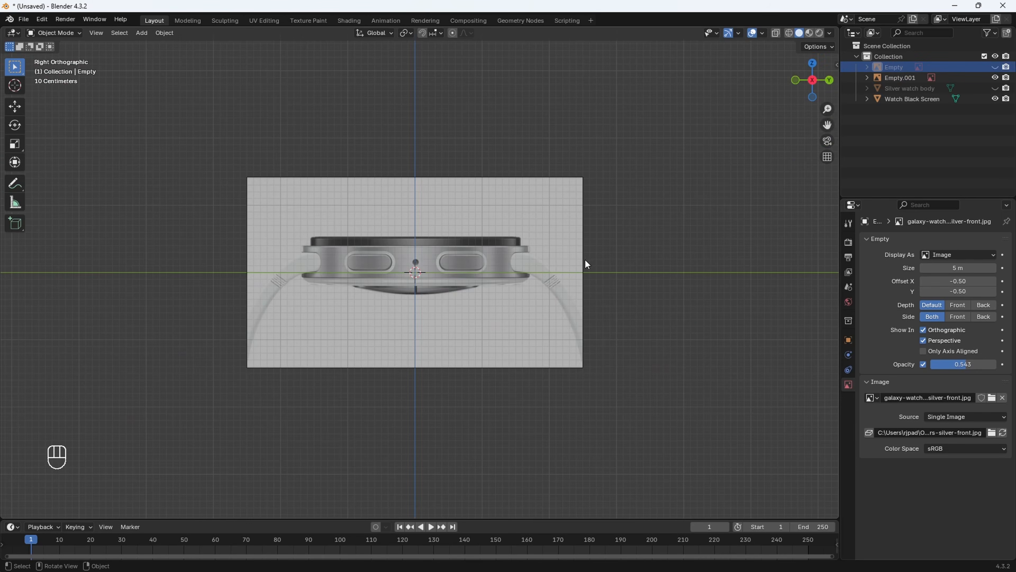
scroll(594, 296, "up", 2)
left_click(547, 135)
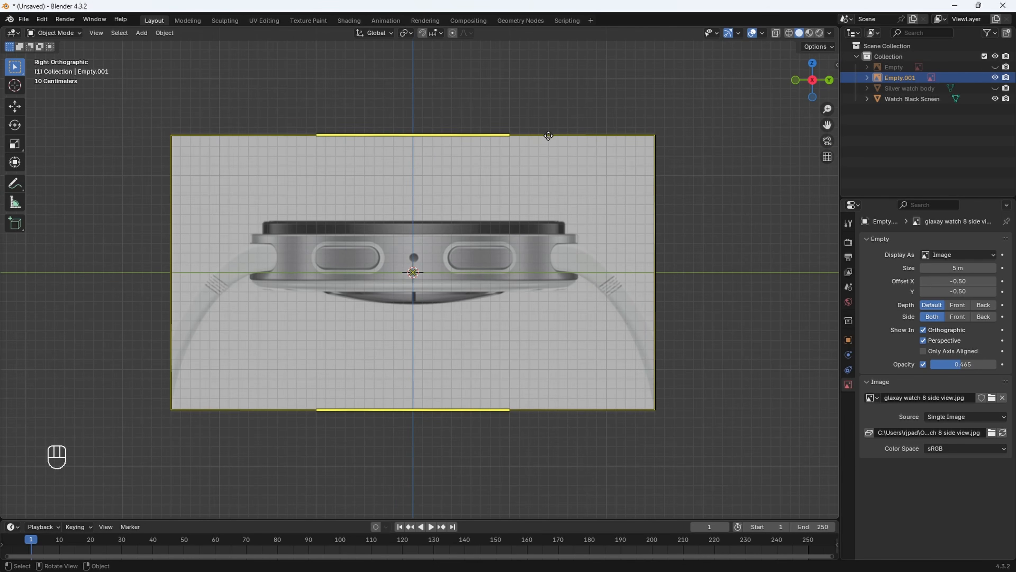
key("g")
key("z")
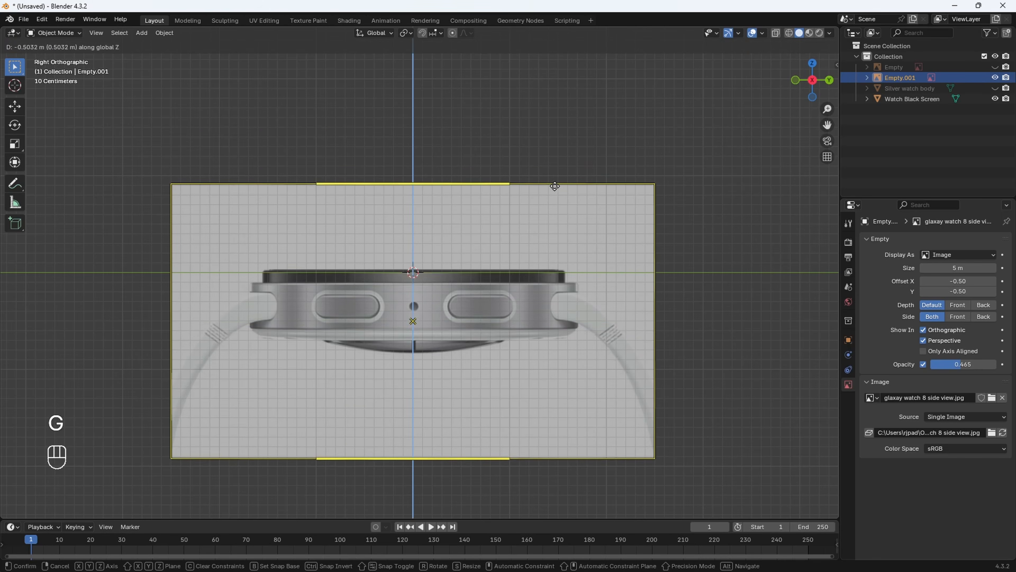
left_click(552, 188)
middle_click_drag(551, 188, 563, 185, "shift")
scroll(567, 204, "up", 4)
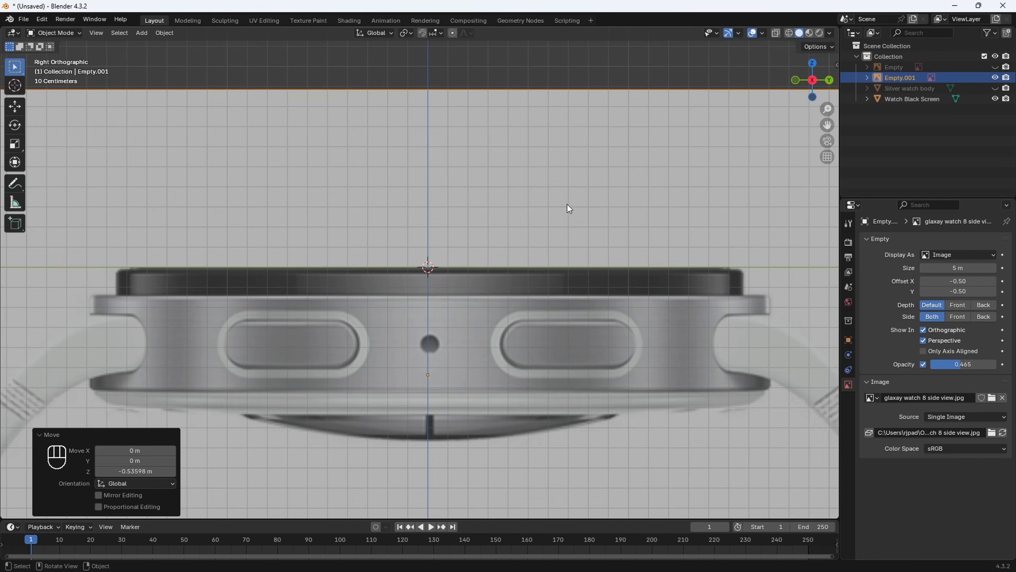
key("g")
key("z")
left_click(566, 204)
scroll(566, 204, "down", 4)
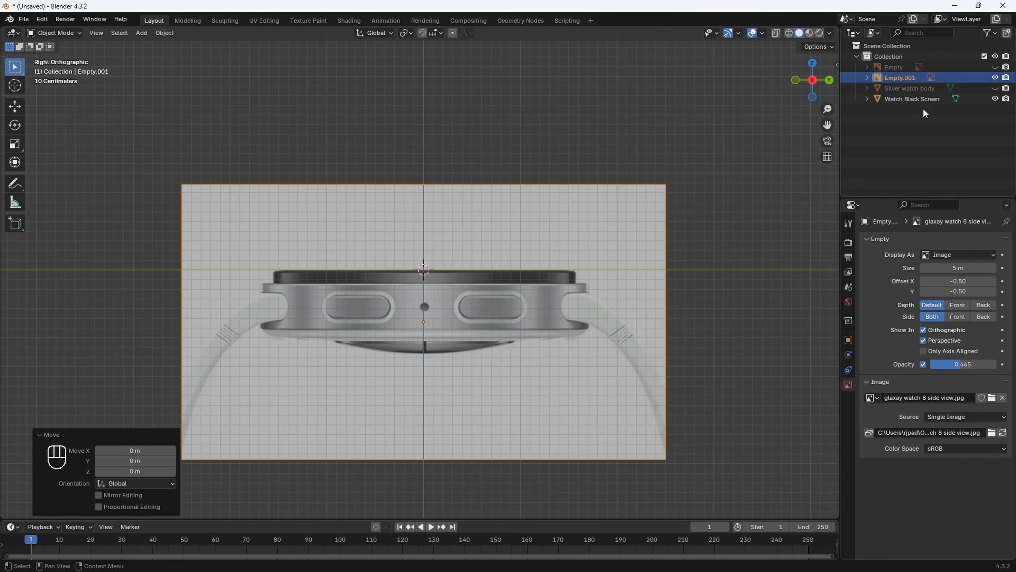
Scale Watch Black Screen to 0.841 with X-ray on, matching the width of the black rim in the side view.
left_click(905, 99)
scroll(659, 275, "up", 3)
scroll(653, 267, "down", 4)
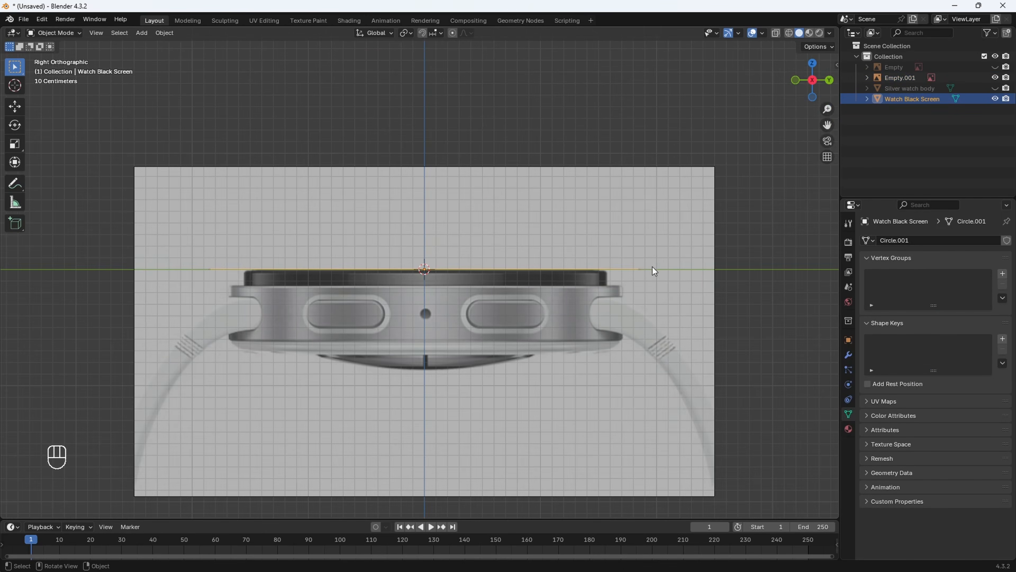
key("alt+z")
scroll(516, 289, "up", 3)
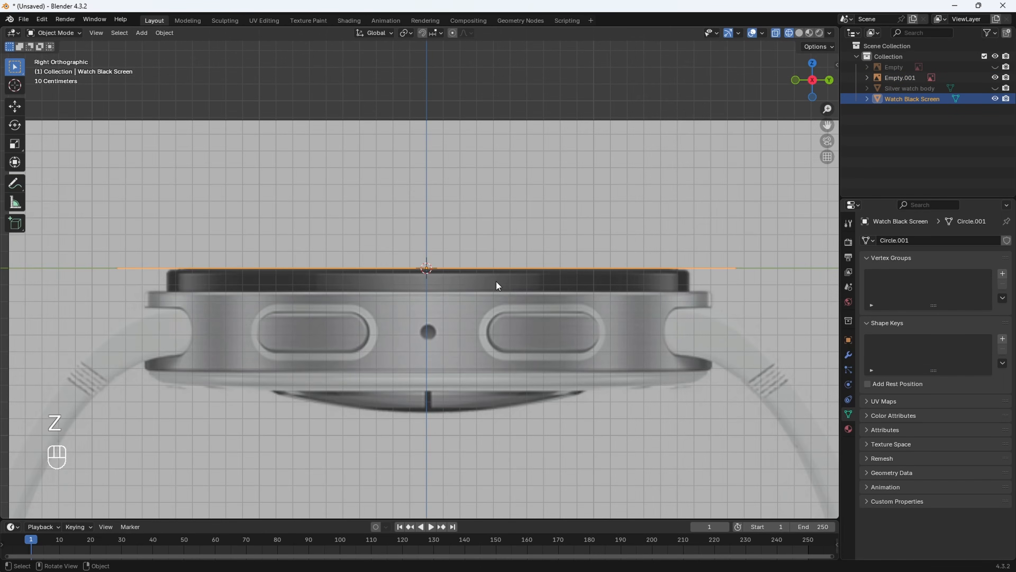
scroll(792, 223, "up", 2)
key("s")
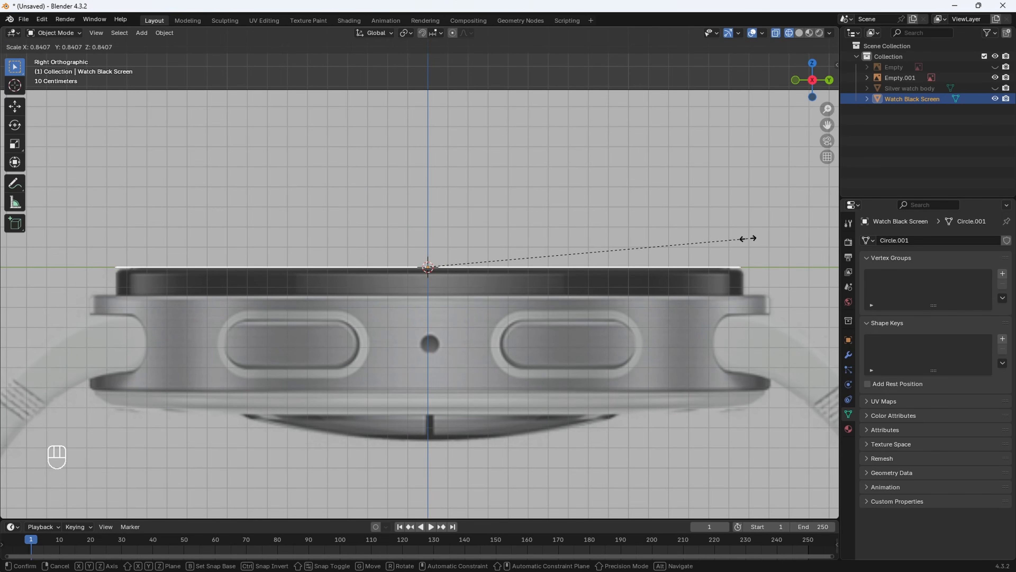
left_click(748, 239)
scroll(518, 309, "down", 2)
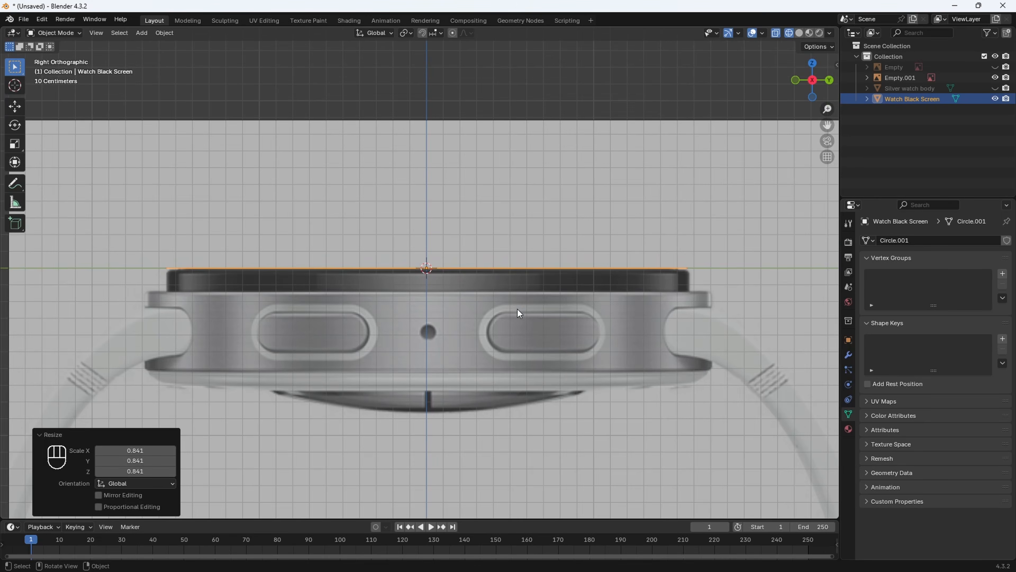
Extrude the whole screen mesh down to the black rim's lower edge in the side view, and unhide Silver watch body in Object Mode.
middle_click_drag(517, 309, 546, 325)
key("Tab")
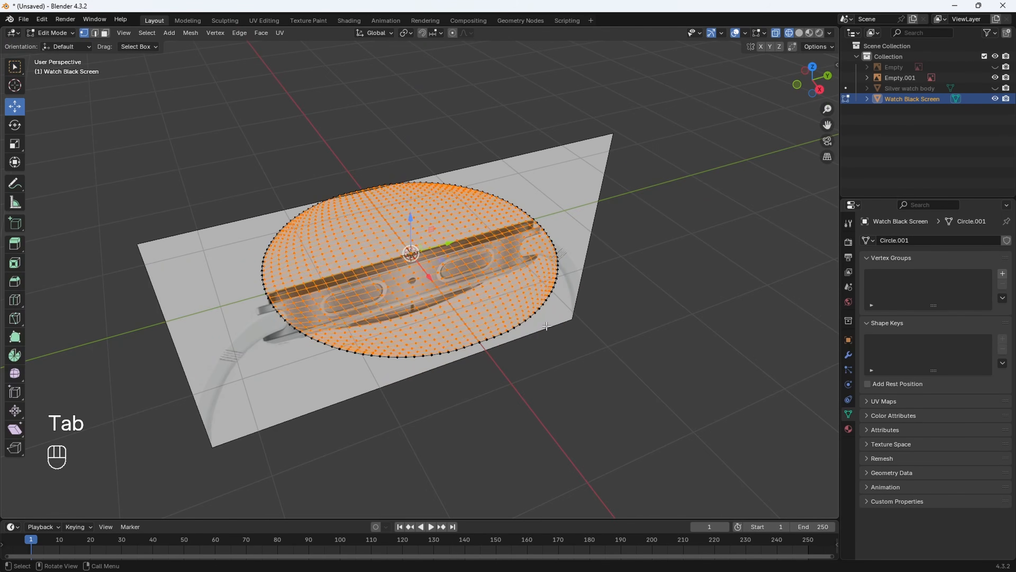
key("a")
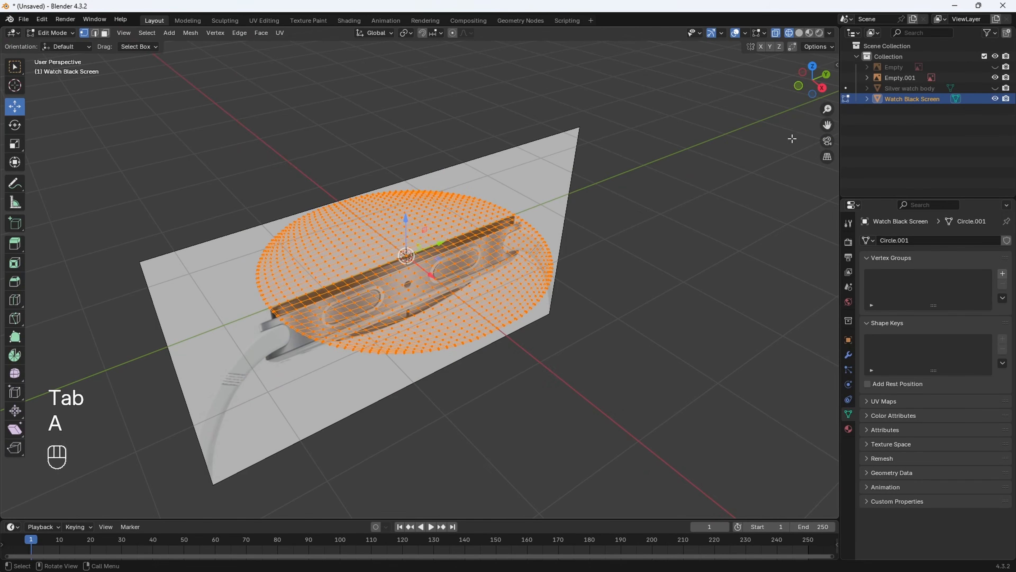
left_click(822, 87)
key("e")
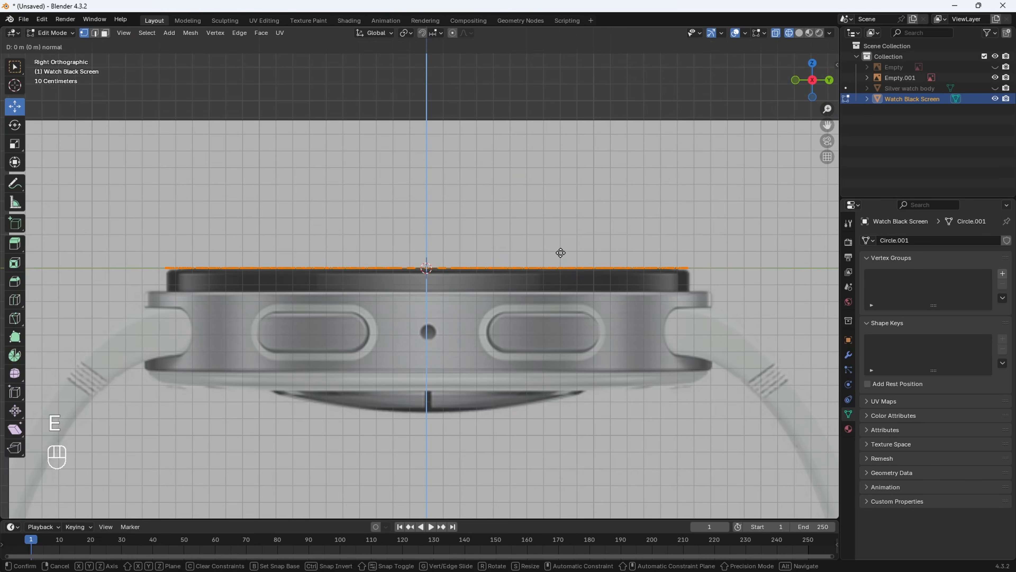
left_click(561, 277)
scroll(558, 284, "down", 2)
key("Tab")
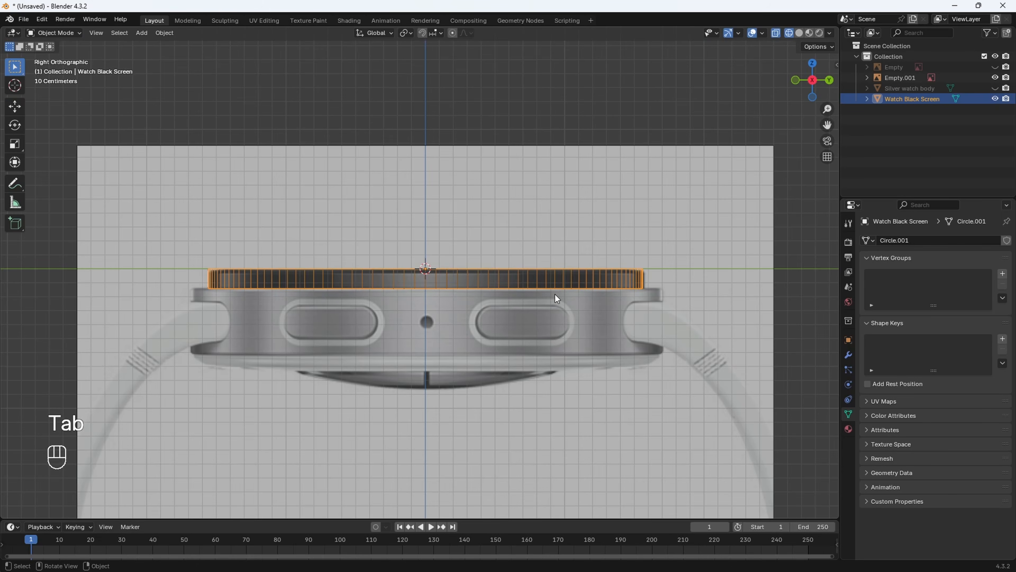
left_click(995, 89)
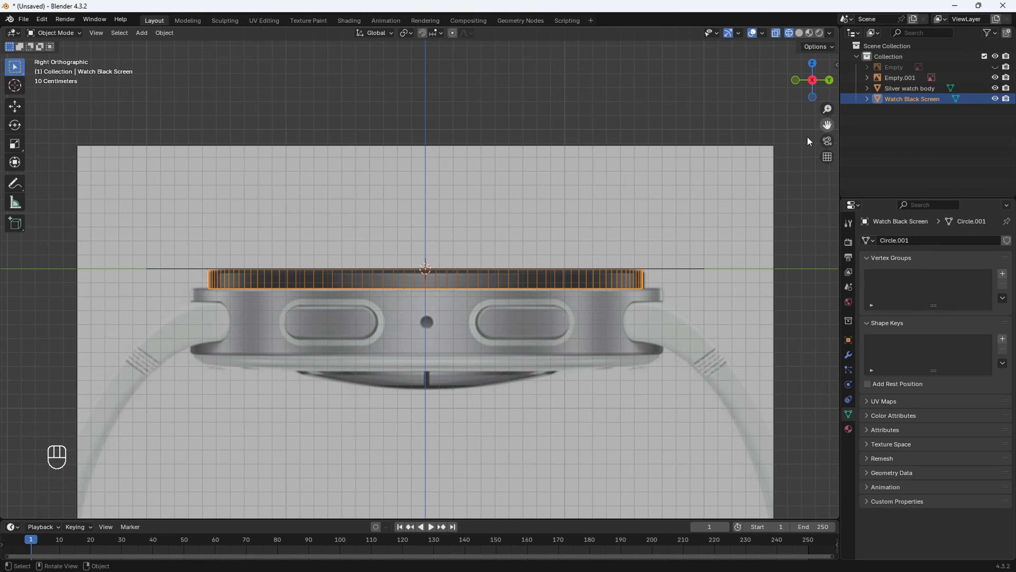
Scale Silver watch body to 0.850 in the right orthographic view and lower it along Z by about 0.133 m to the pictured body's top edge.
middle_click_drag(614, 205, 667, 290)
left_click(705, 286)
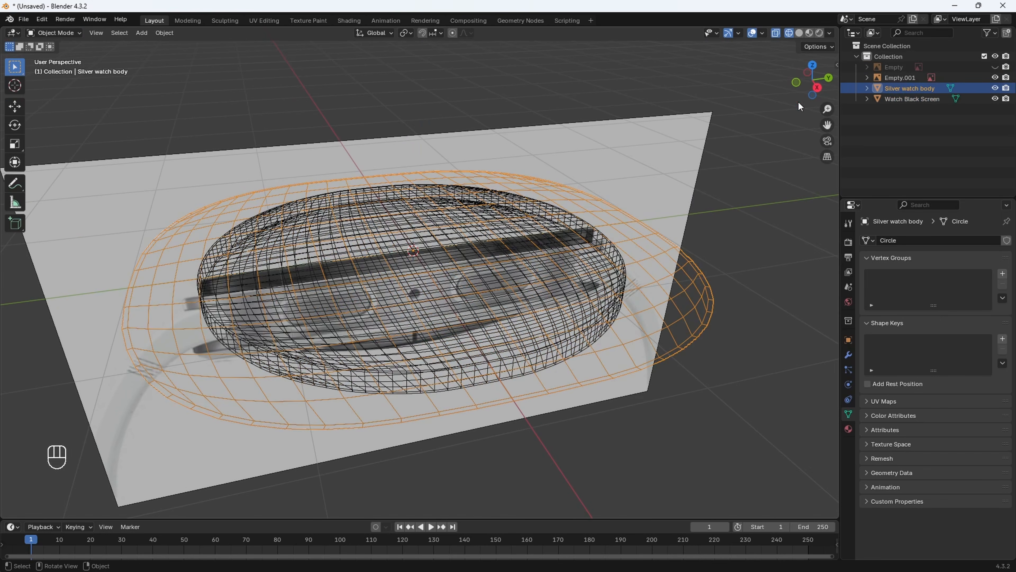
left_click(819, 91)
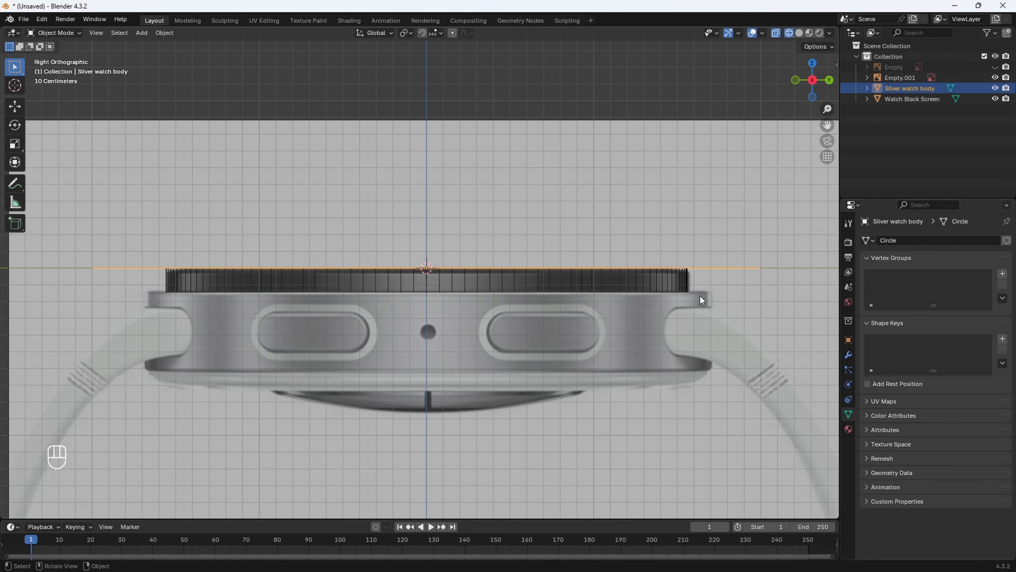
key("s")
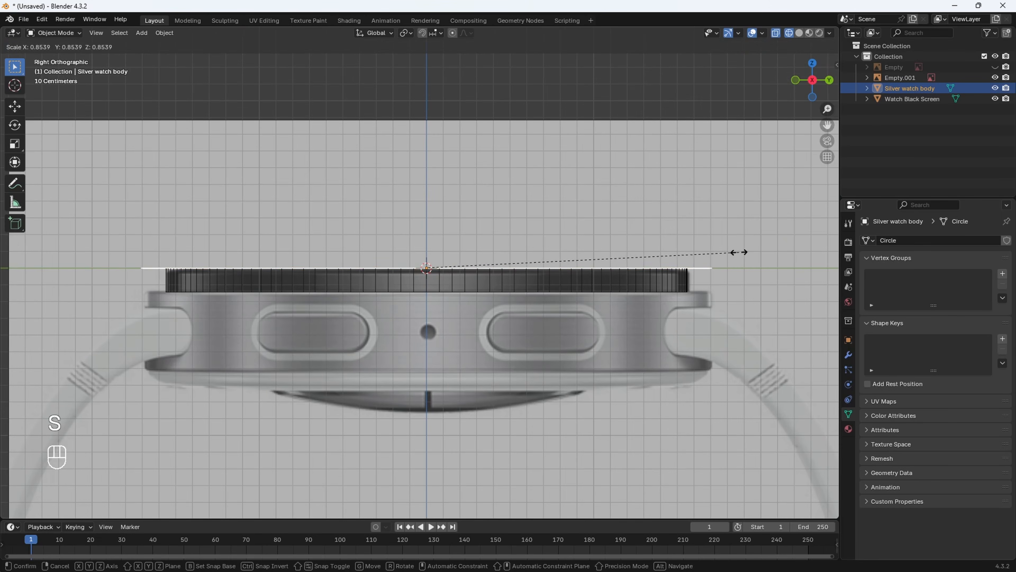
left_click(738, 253)
key("g")
key("z")
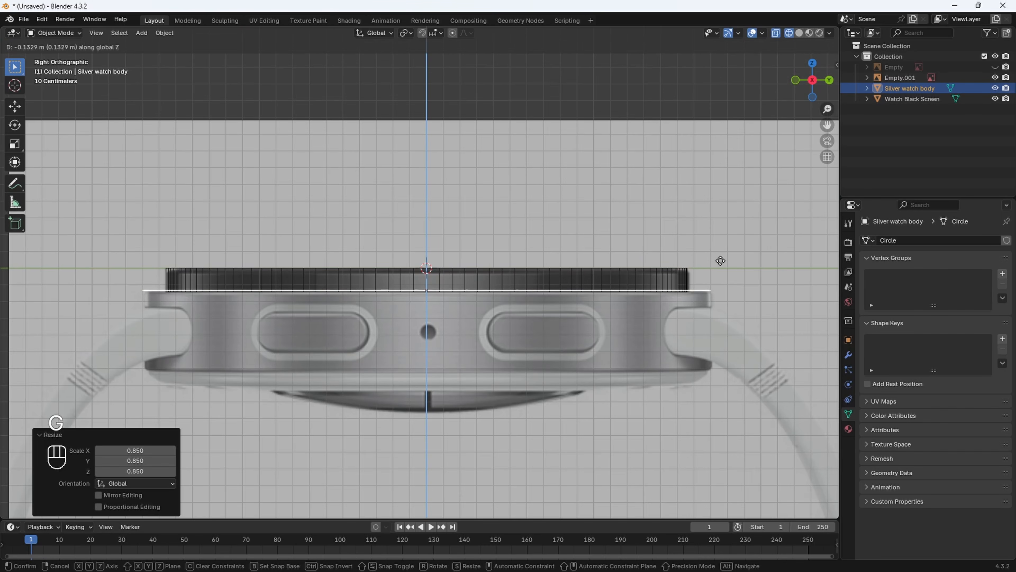
left_click(720, 262)
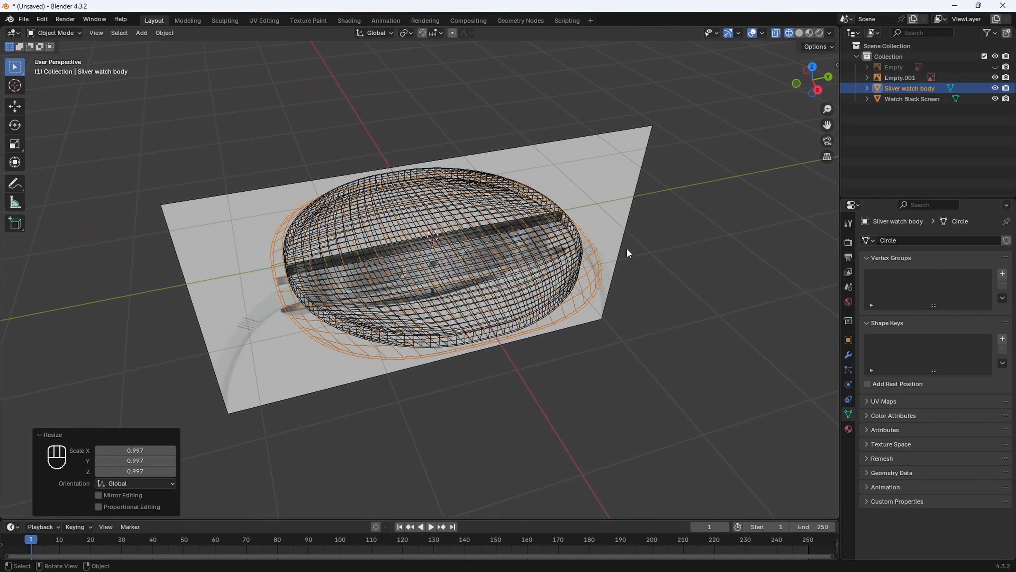
Extrude the whole Silver watch body mesh down by about 0.475 m in Edit Mode, along the straight side of the pictured body.
scroll(627, 248, "up", 2)
key("Tab")
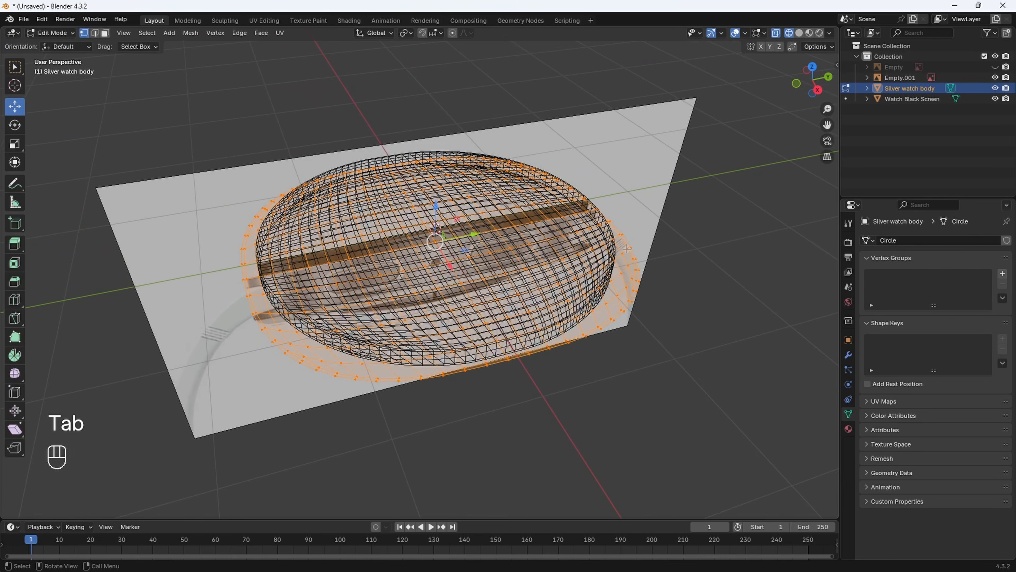
left_click(690, 276)
key("a")
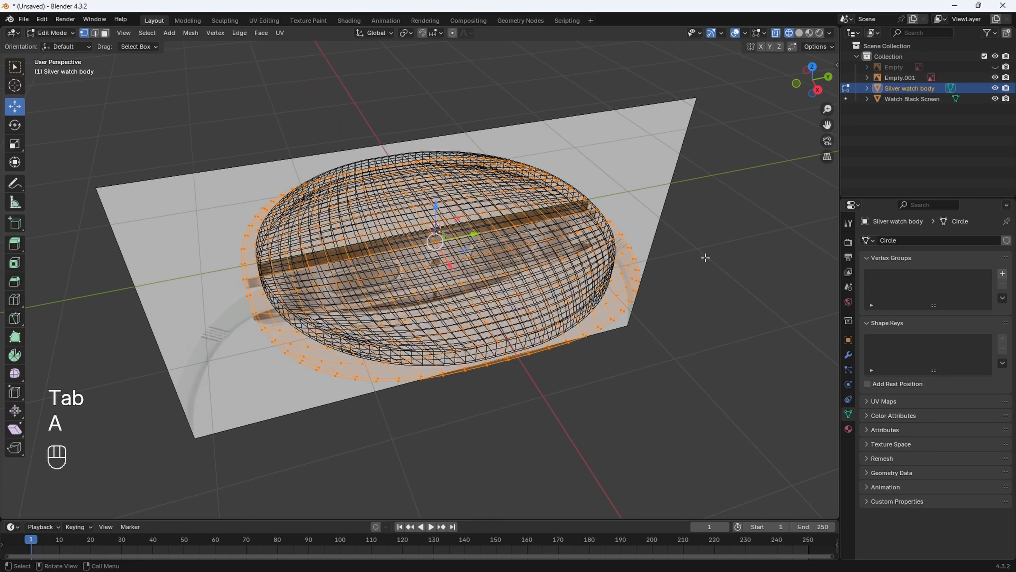
left_click(818, 92)
scroll(605, 240, "up", 3)
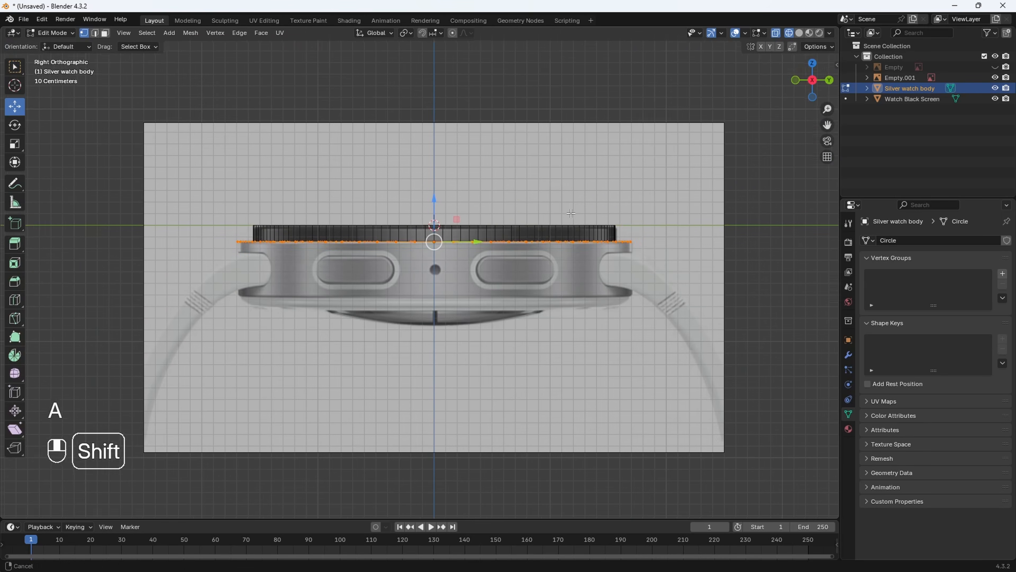
key("e")
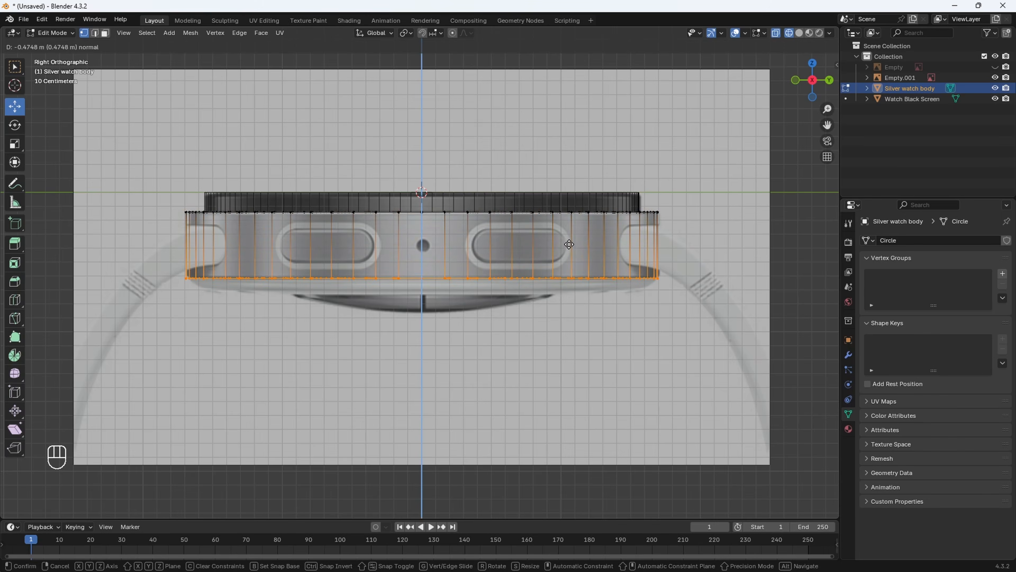
left_click(569, 245)
Extrude the body's bottom down another 0.079 m and scale it to 0.924 to form the first tapered section.
scroll(456, 241, "up", 4)
middle_click_drag(456, 241, 523, 203, "shift")
scroll(523, 202, "down", 2)
key("e")
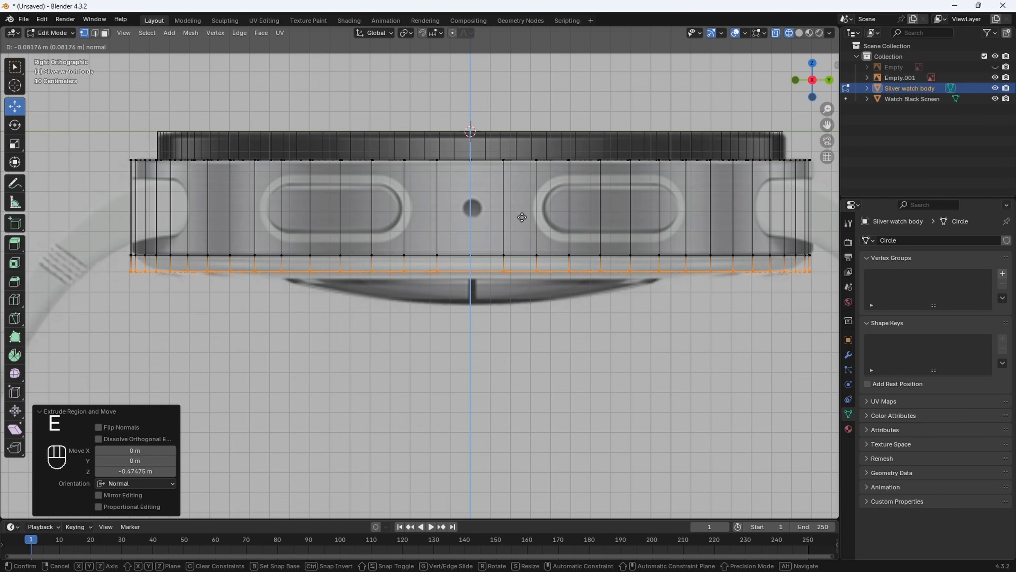
left_click(522, 217)
key("s")
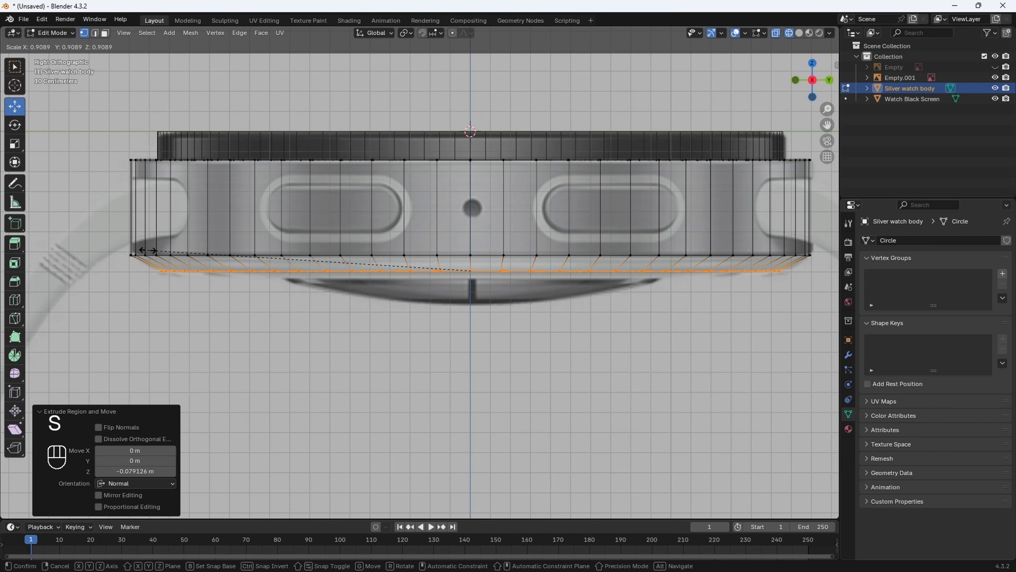
left_click(144, 251)
Extrude the tapered bottom down about 0.037 m more, to the top of the pictured sensor dome, and scale it to about 0.92.
scroll(245, 318, "up", 2)
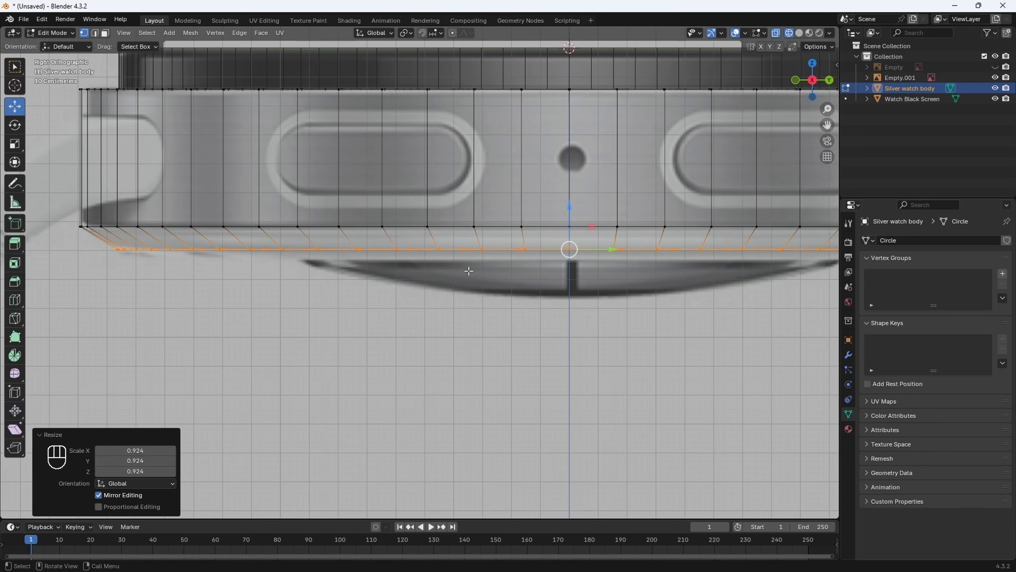
key("e")
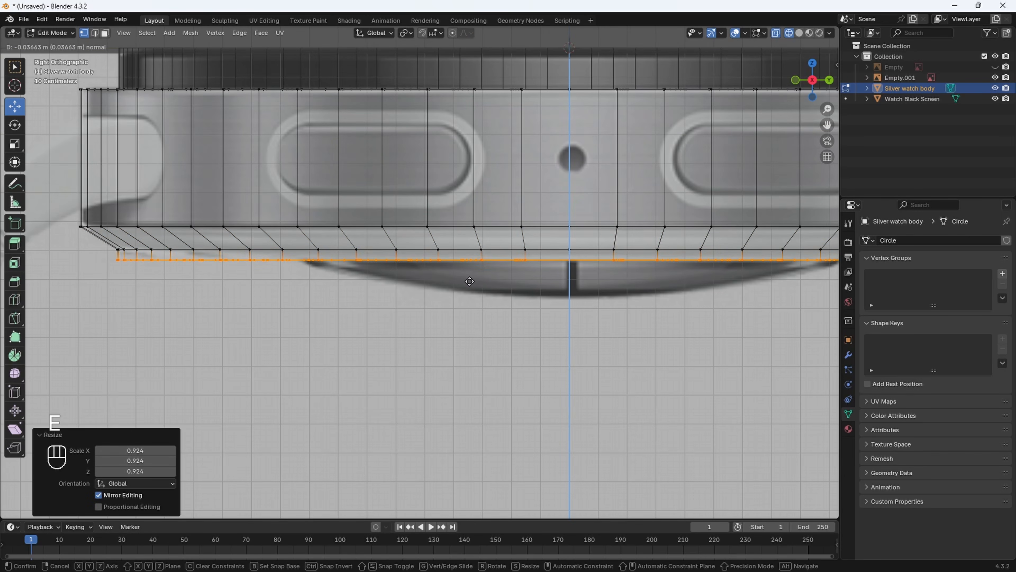
left_click(470, 279)
key("s")
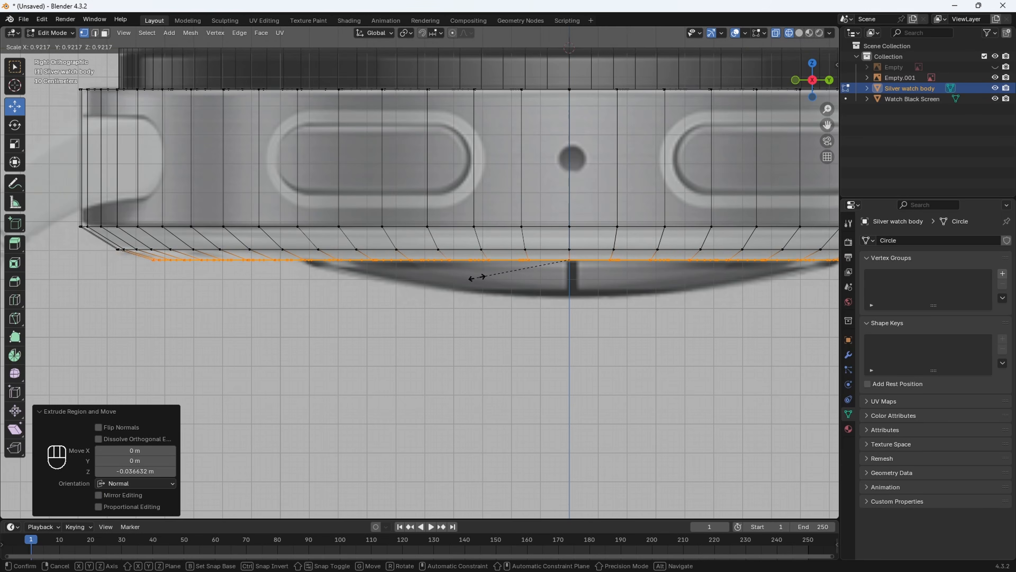
left_click(477, 278)
scroll(476, 277, "down", 5)
middle_click_drag(527, 271, 458, 284, "shift")
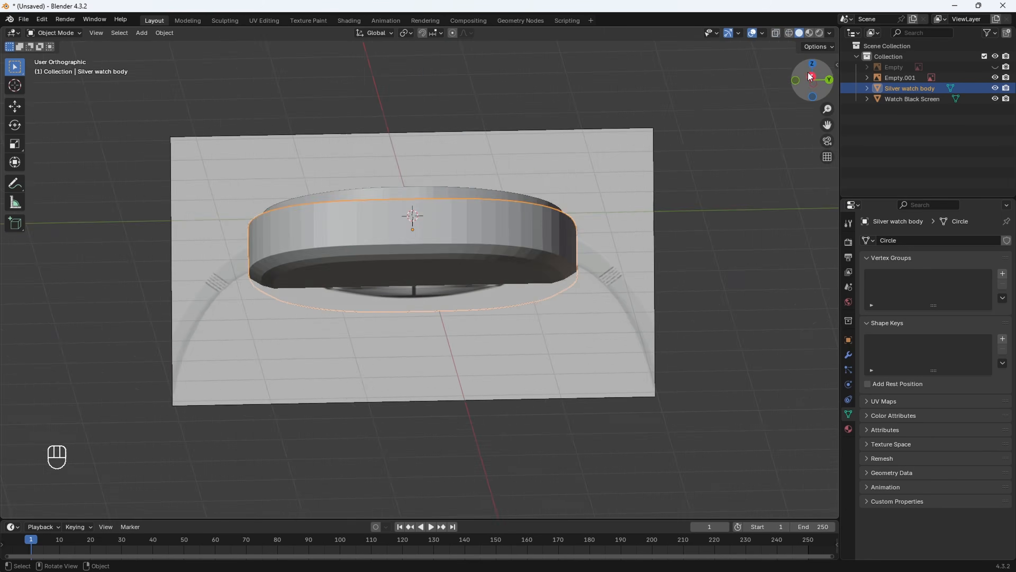
Add a mesh circle with 64 vertices in Object Mode for the rear sensor dome.
left_click(811, 80)
scroll(429, 289, "up", 3)
scroll(427, 292, "down", 2)
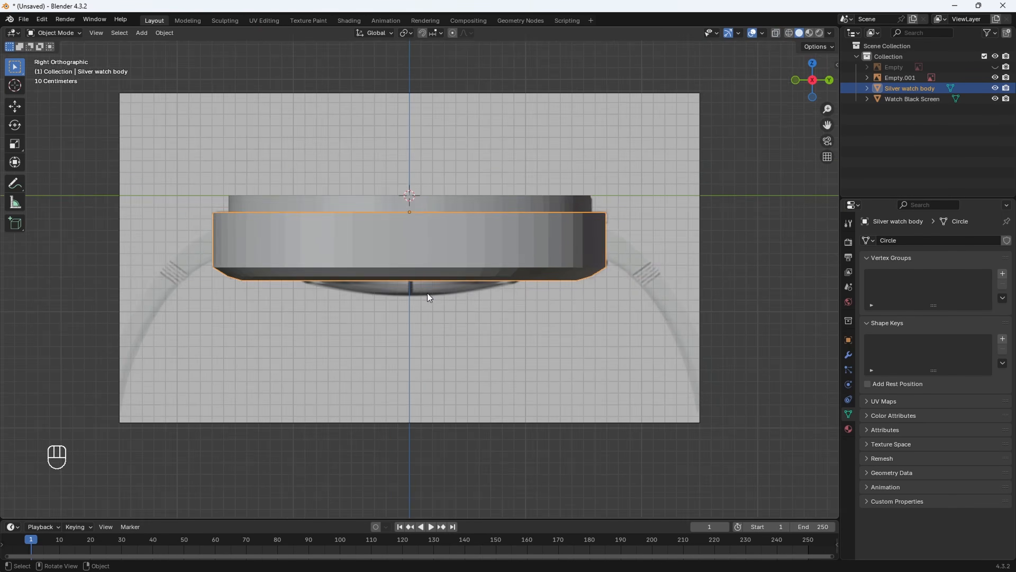
middle_click_drag(427, 295, 440, 268)
key("shift+a")
mouse_move(418, 154)
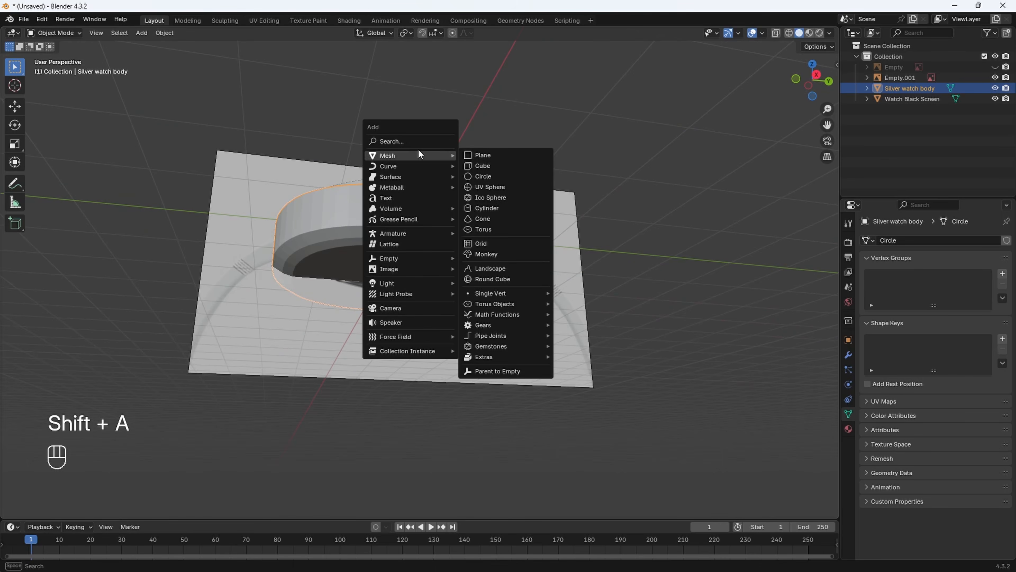
left_click(488, 176)
middle_click_drag(487, 175, 242, 406)
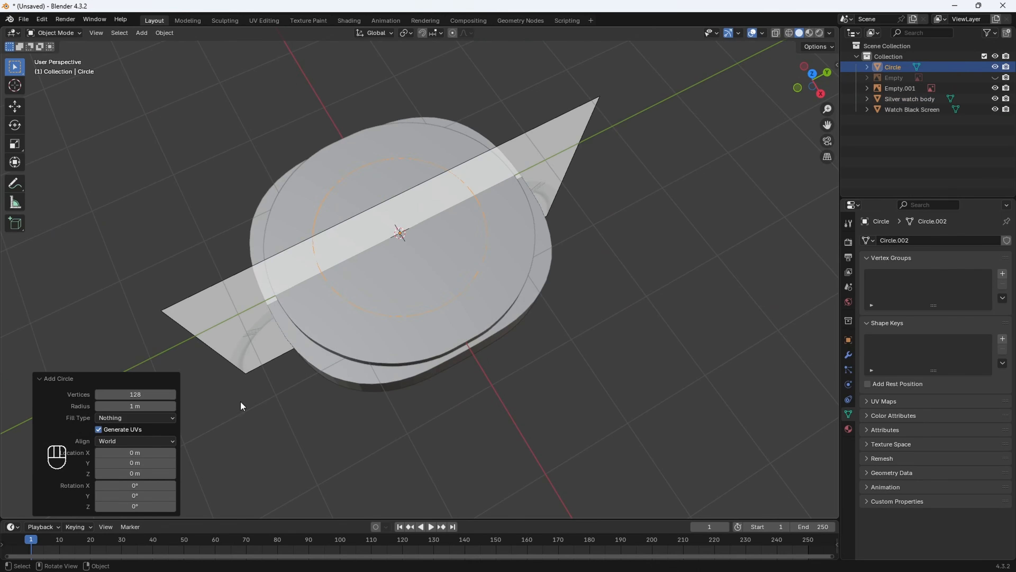
left_click(152, 395)
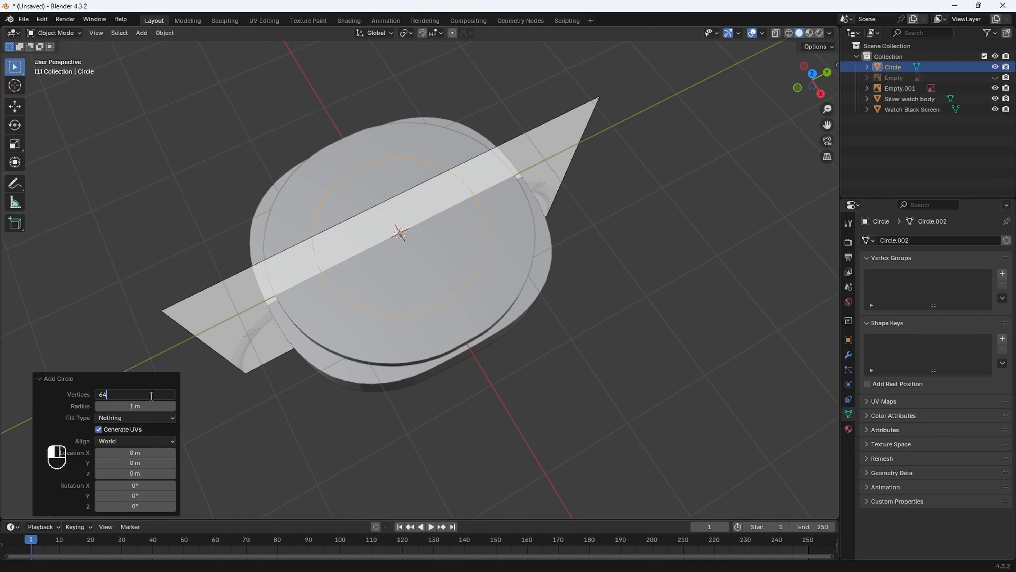
key("Return")
Using wireframe shading in the right orthographic view, move the circle down along Z by about 0.733 m to the body's underside.
middle_click_drag(555, 237, 647, 177)
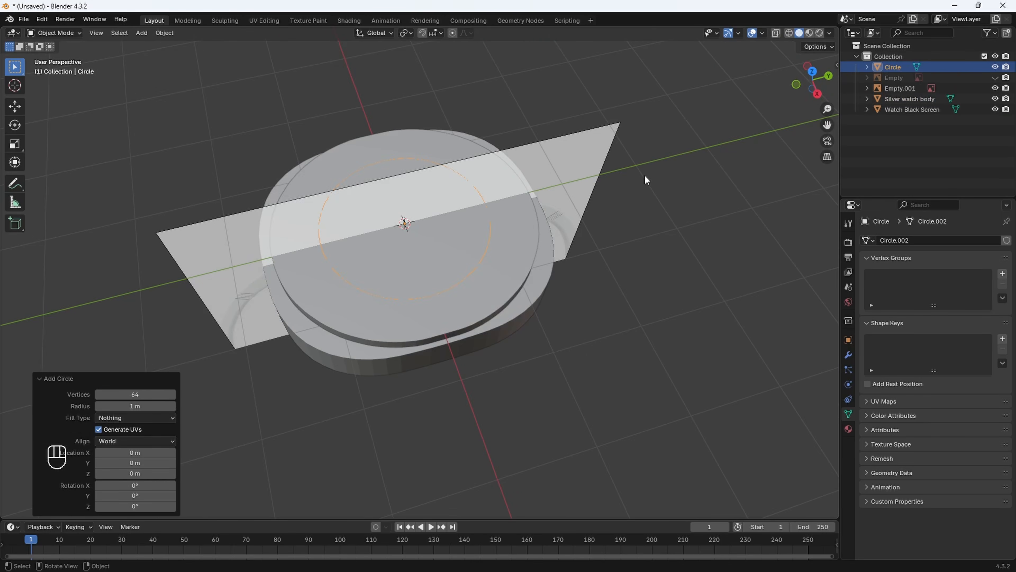
left_click(815, 88)
key("z")
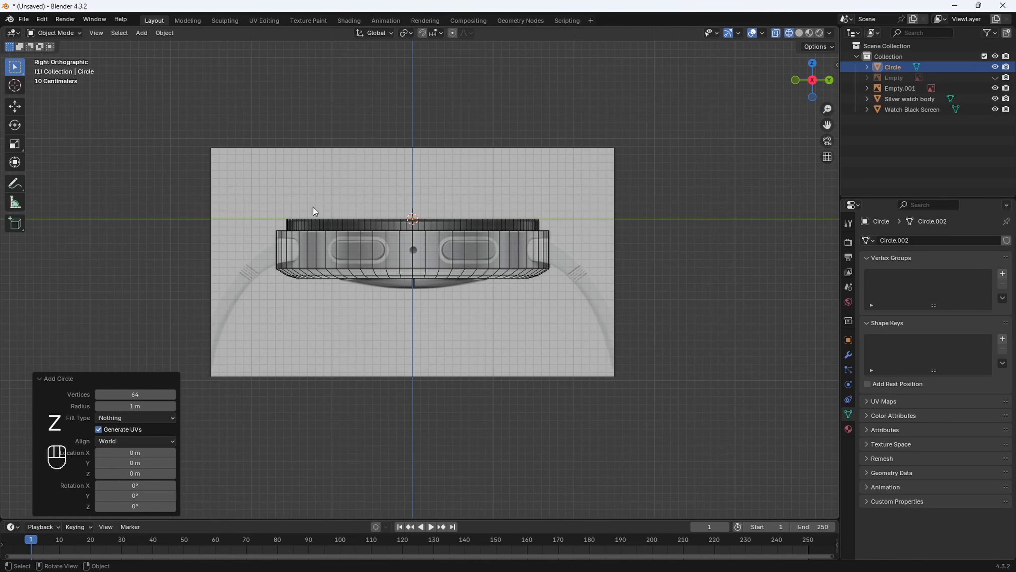
scroll(457, 192, "up", 3)
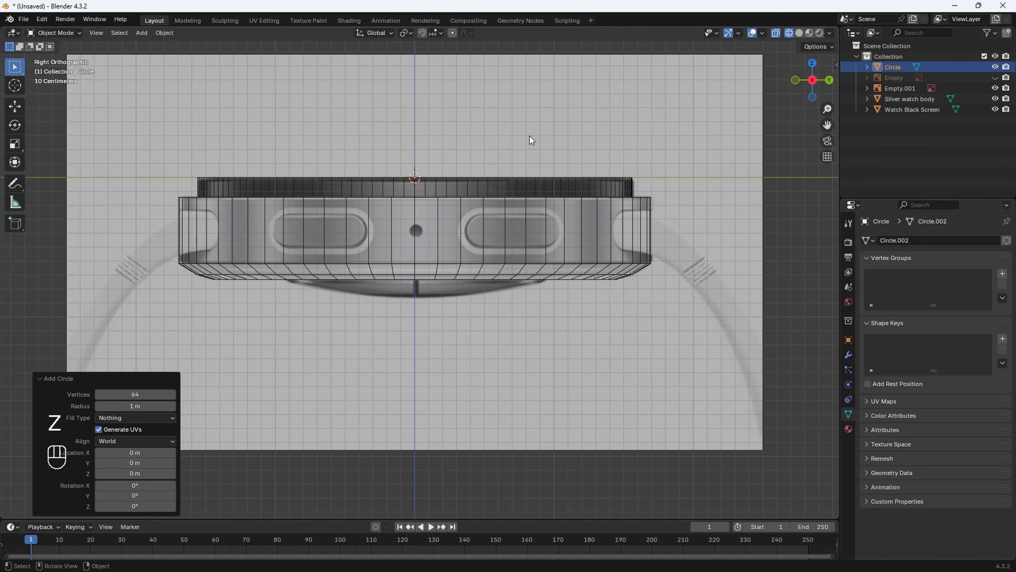
key("g")
key("z")
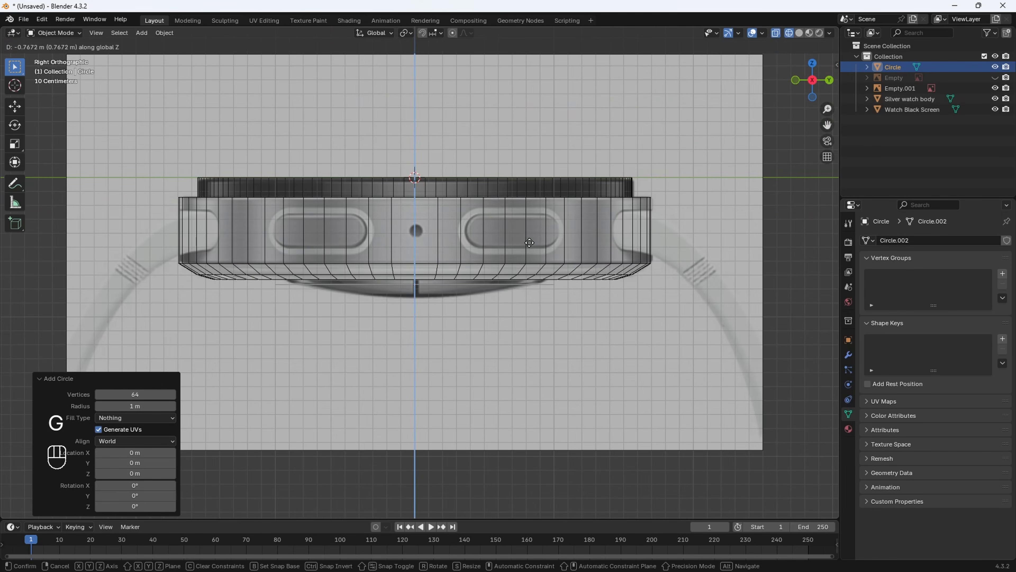
left_click(529, 238)
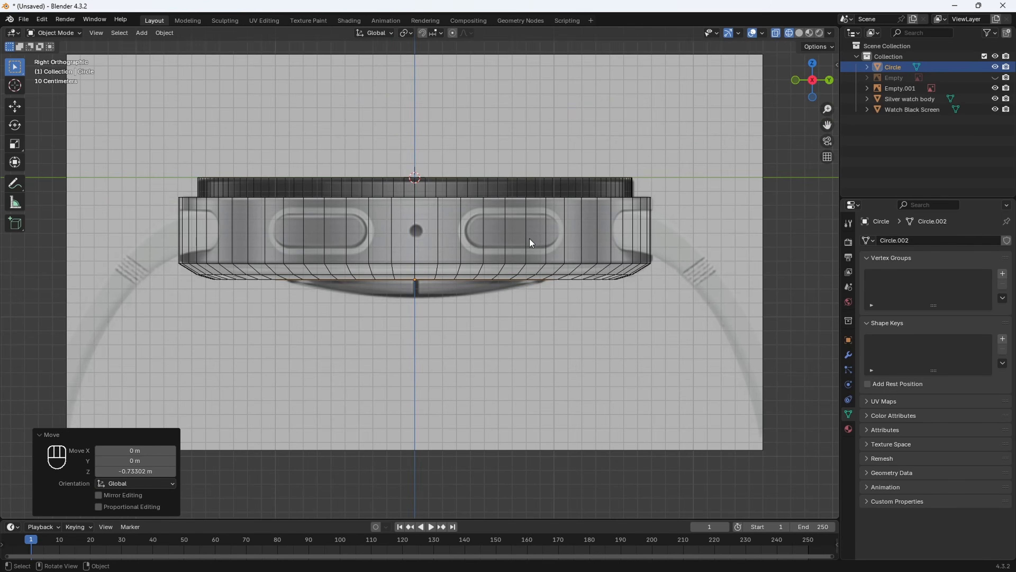
Switch to solid shading and fill the circle with Grid Fill in Edit Mode.
middle_click_drag(530, 238, 488, 236)
key("z")
left_click(538, 259)
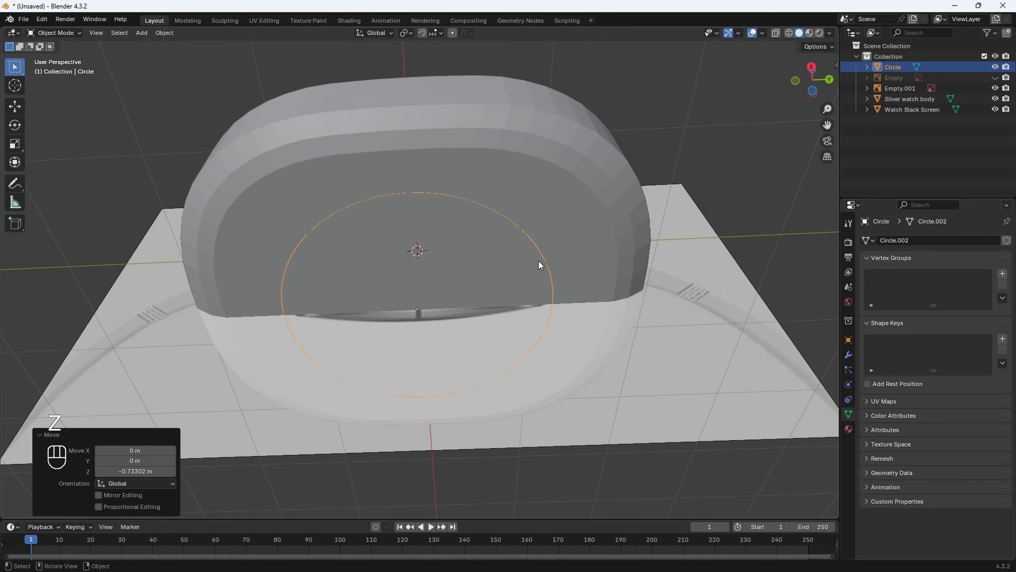
mouse_move(538, 261)
middle_mouse_down()
mouse_move(533, 267)
mouse_move(494, 229)
middle_mouse_up()
scroll(522, 250, "up", 5)
key("Tab")
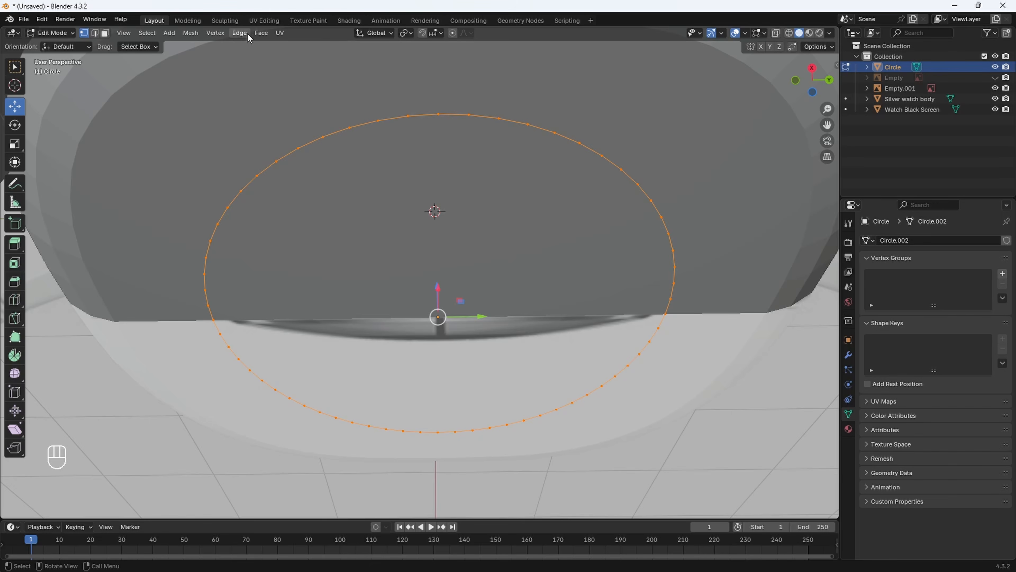
left_click(260, 34)
left_click(314, 167)
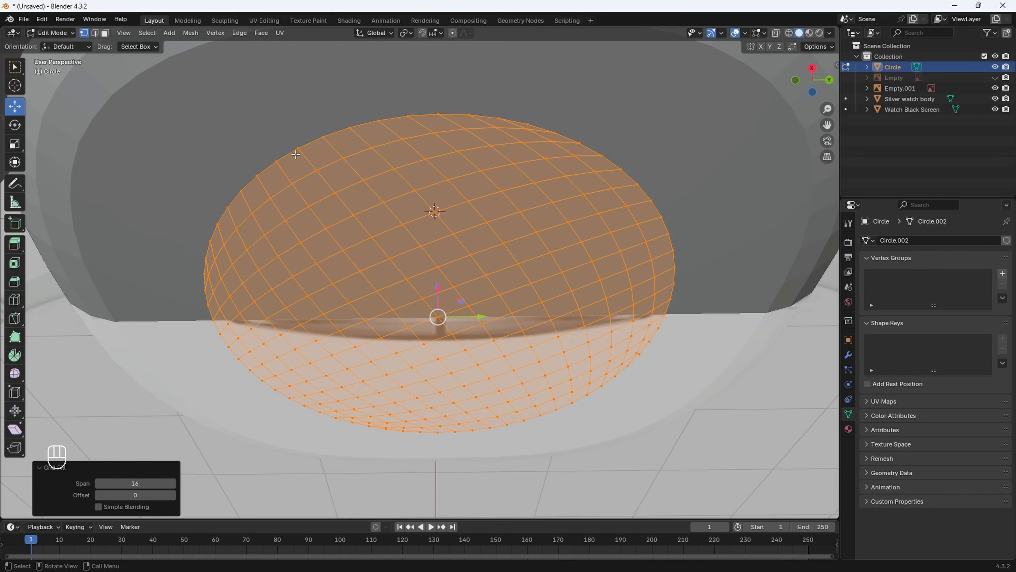
Set the Grid Fill offset to 5 in the bottom view so the grid lines up with the X and Y axes.
left_click(812, 95)
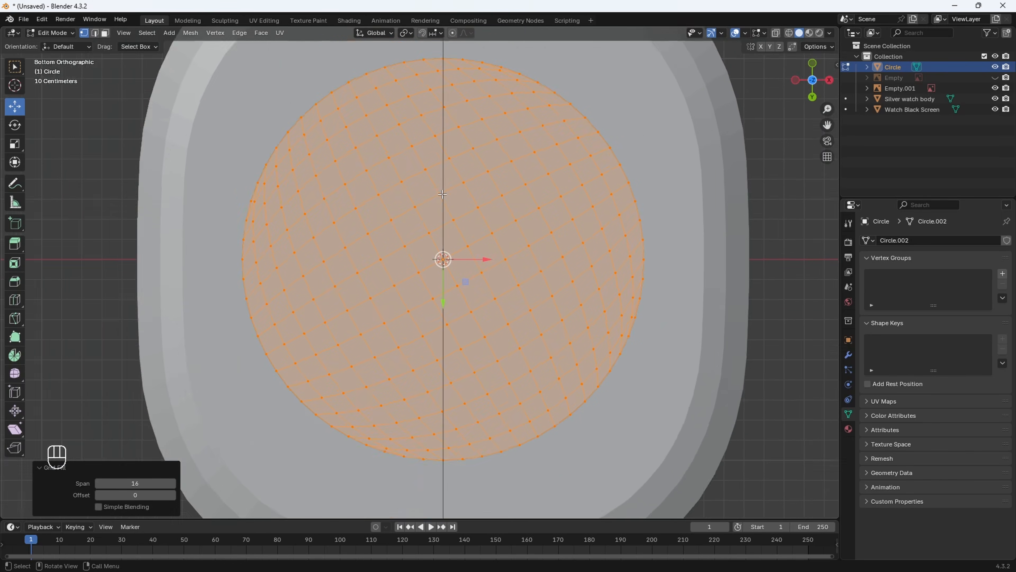
scroll(354, 301, "up", 1)
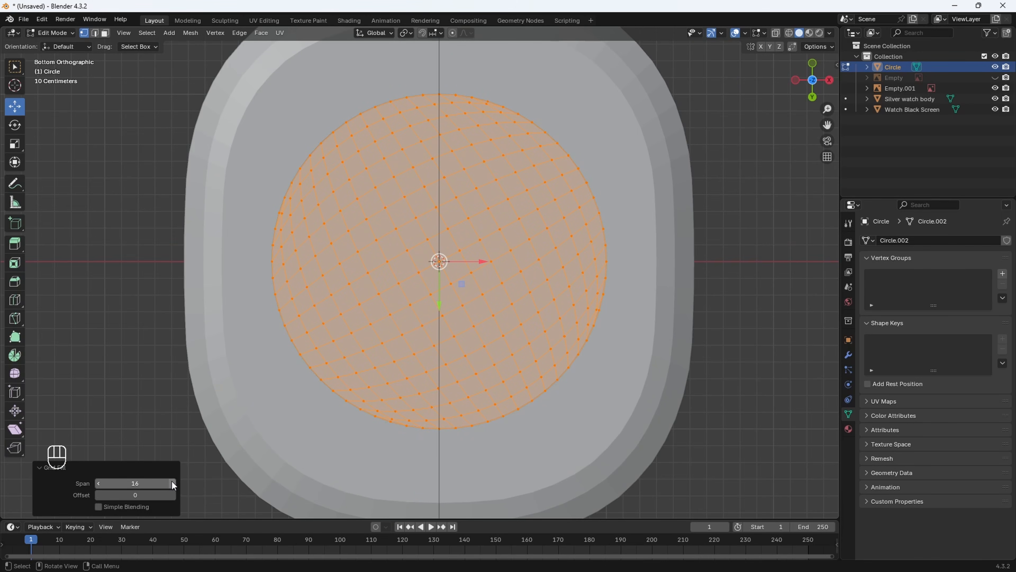
left_click(173, 493)
left_click(173, 492)
left_click(173, 492)
left_click(173, 492)
left_click(173, 493)
left_click(173, 492)
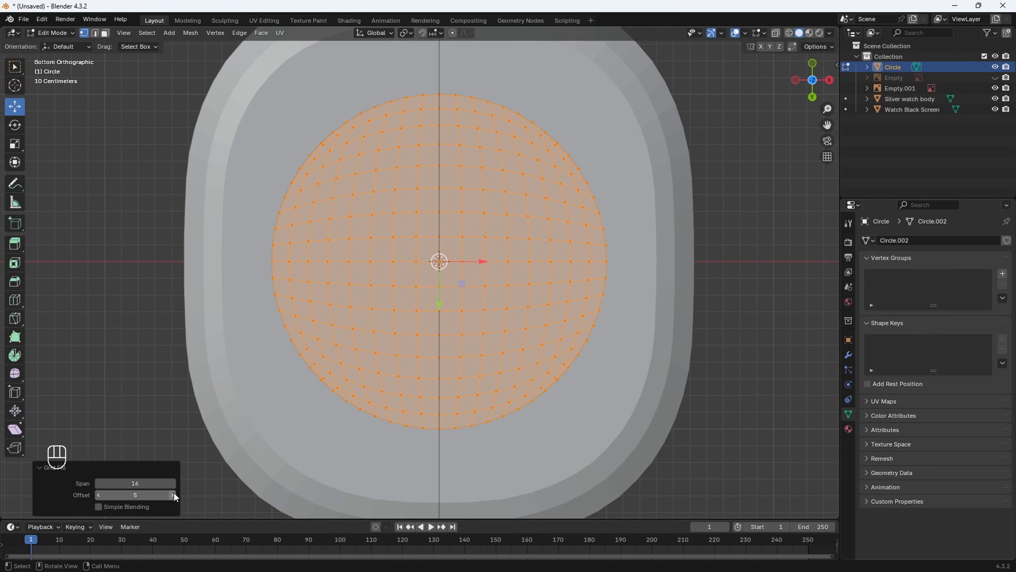
left_click(98, 495)
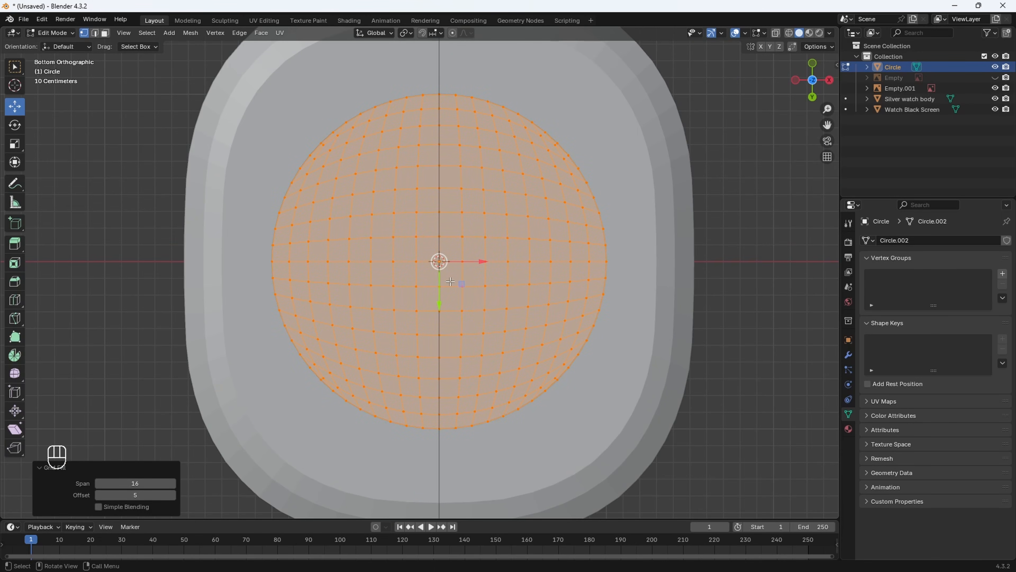
Scale the filled circle to 0.944 in Object Mode, matching the pictured sensor dome's width in the right orthographic view.
middle_click_drag(363, 429, 105, 86)
key("Tab")
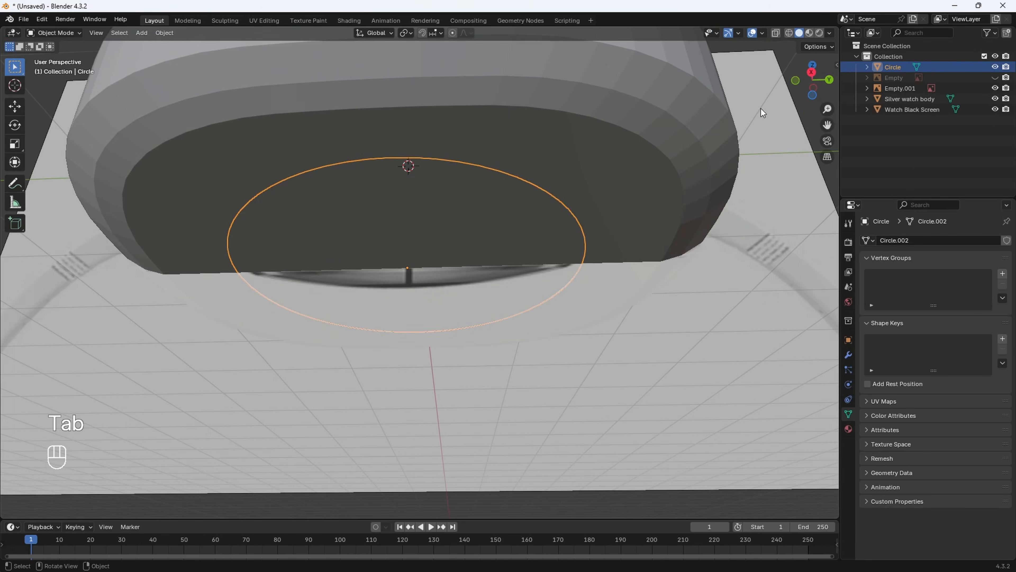
left_click_drag(809, 77, 817, 84)
left_click(806, 73)
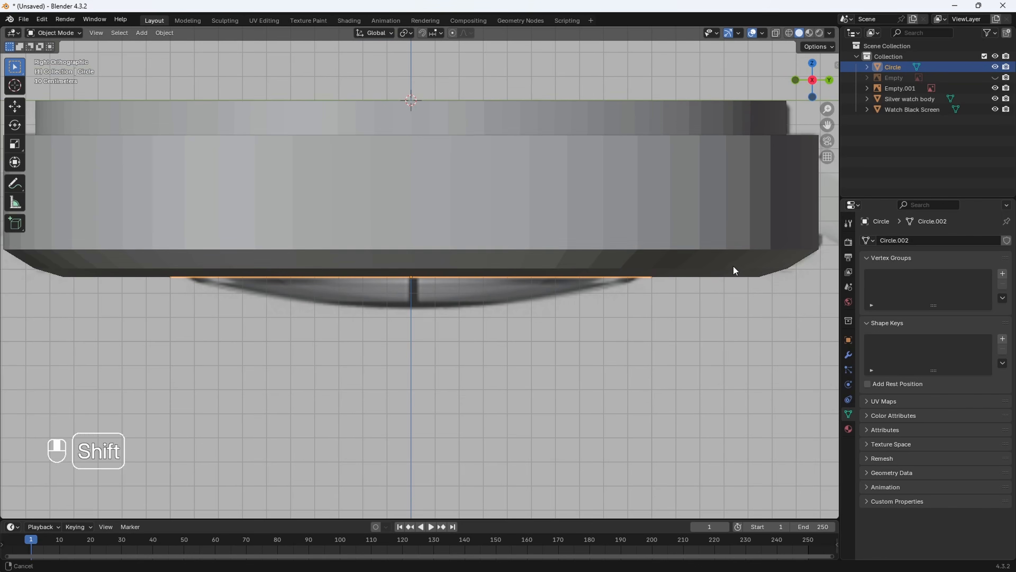
middle_click_drag(733, 268, 751, 268, "shift")
key("s")
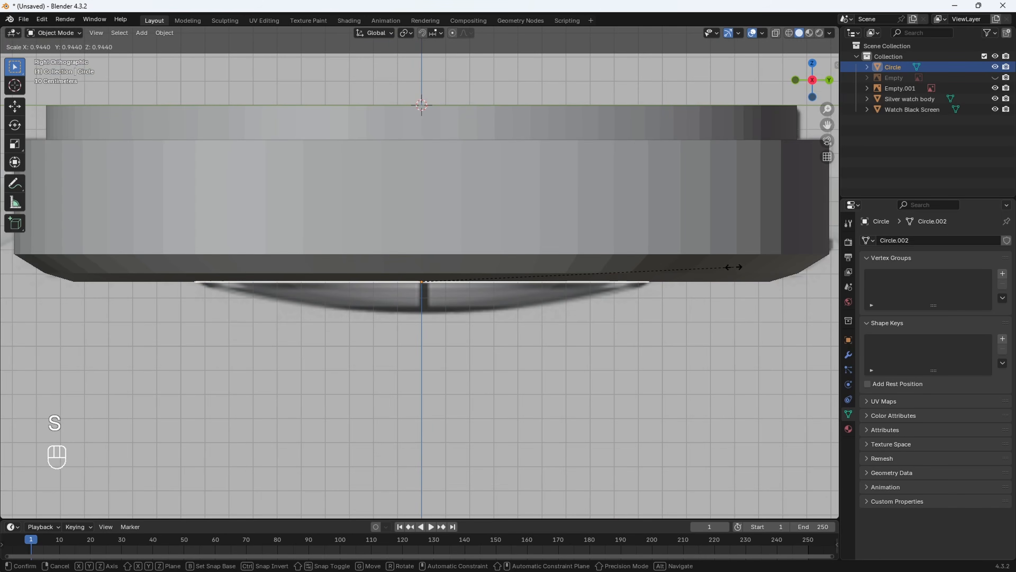
left_click(734, 267)
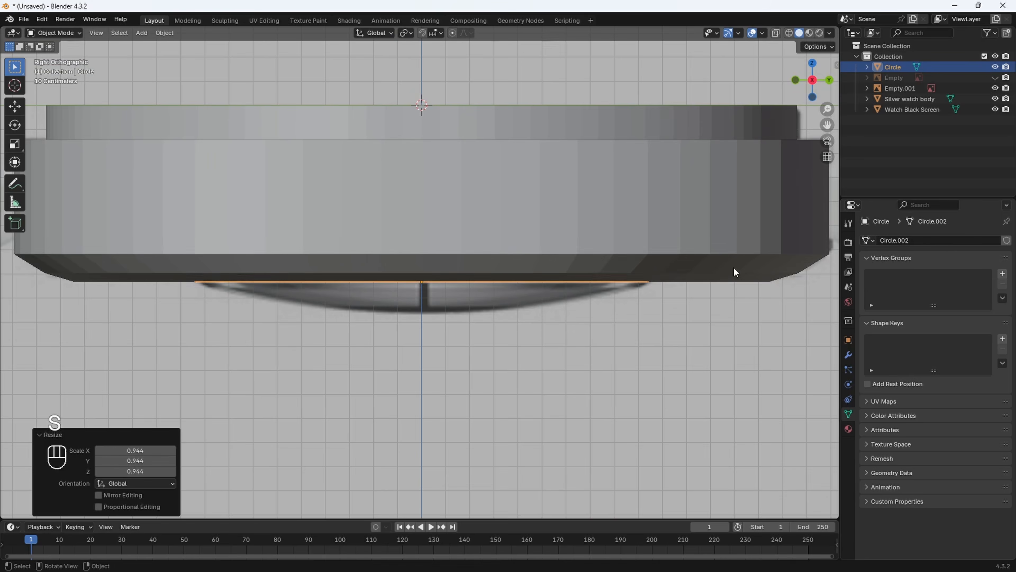
Extrude the filled circle downward by about 0.141 m in Edit Mode to start the sensor dome.
scroll(667, 297, "up", 1)
key("Tab")
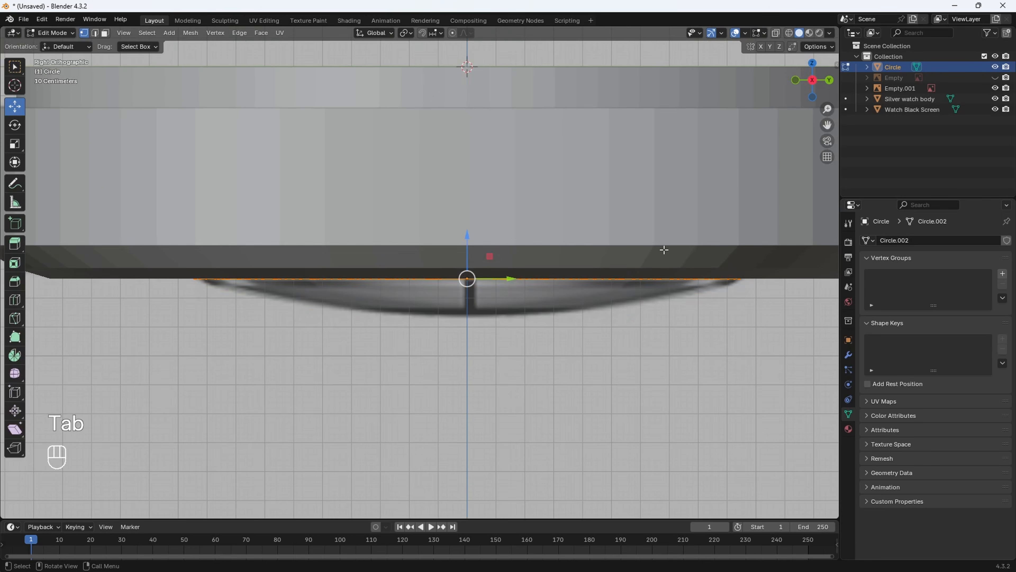
key("e")
left_click(664, 291)
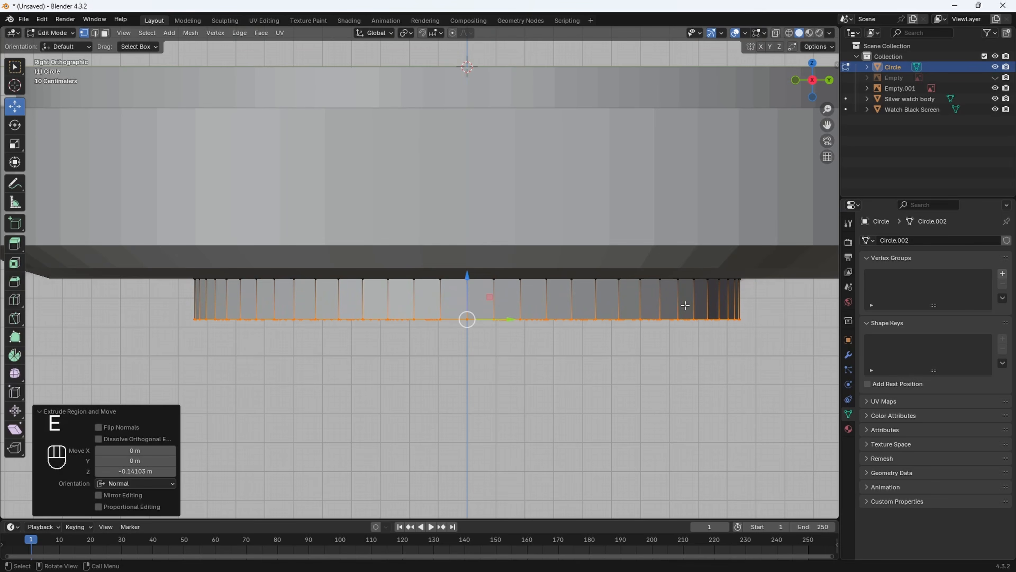
Using wireframe shading, scale the extruded face to 0.529 and raise it about 0.016 m along Z to match the pictured dome's depth.
key("z")
left_click(460, 275)
key("s")
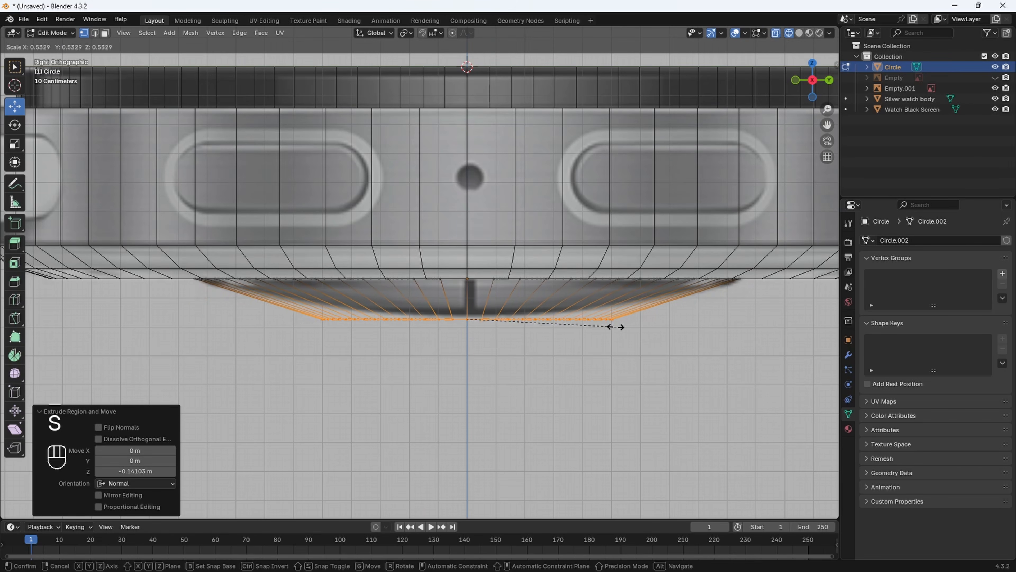
left_click(612, 325)
key("g")
key("z")
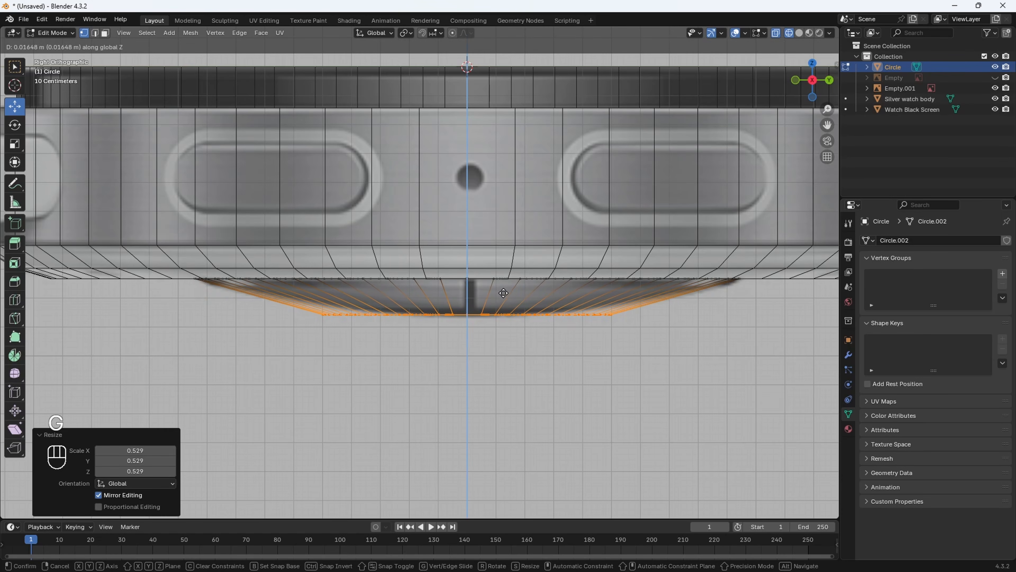
left_click(504, 294)
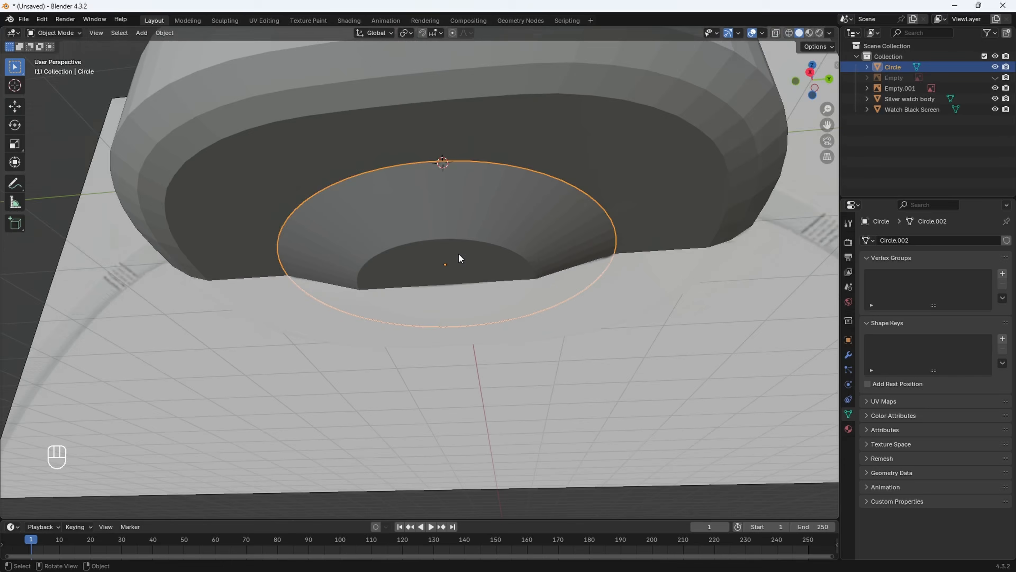
In edge selection mode, select the sloped dome edge that faces the right view.
scroll(458, 257, "up", 1)
key("Tab")
middle_click_drag(457, 205, 454, 229)
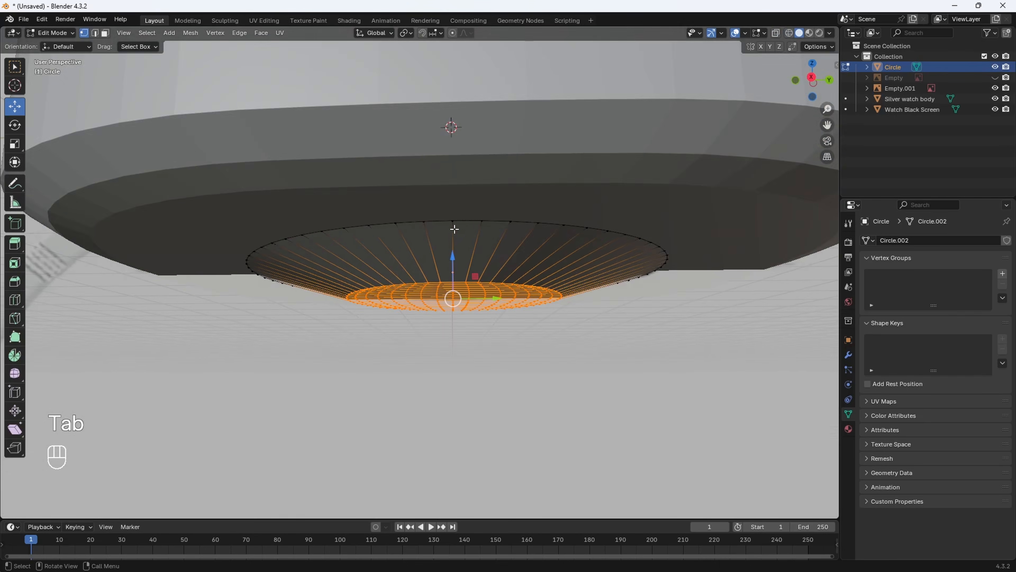
scroll(454, 232, "up", 1)
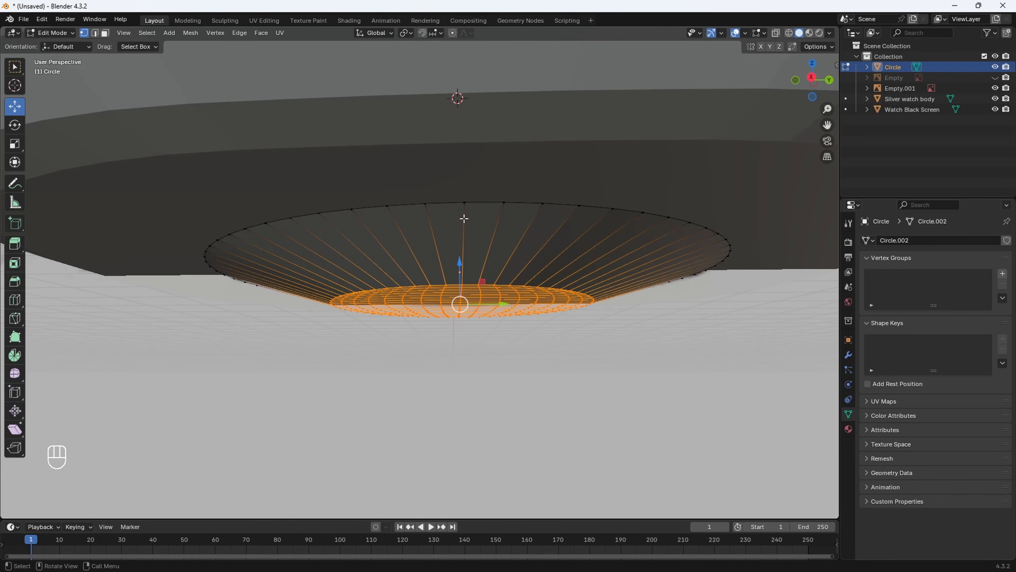
left_click(96, 34)
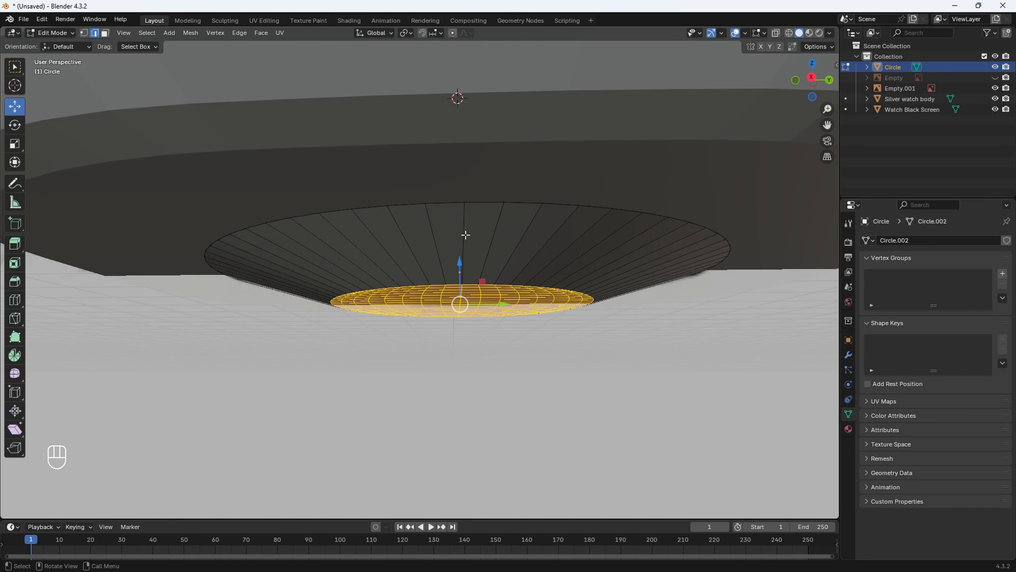
left_click(464, 212)
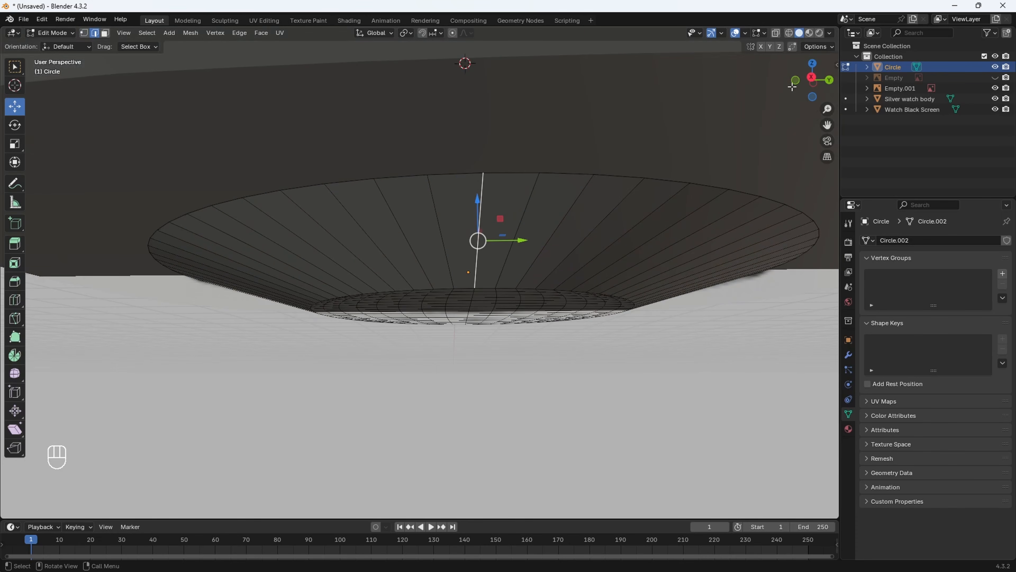
In the right view with wireframe shading, bevel the selected edge by 0.0255 m to match the pictured dark mark's width.
left_click(812, 78)
key("alt+z")
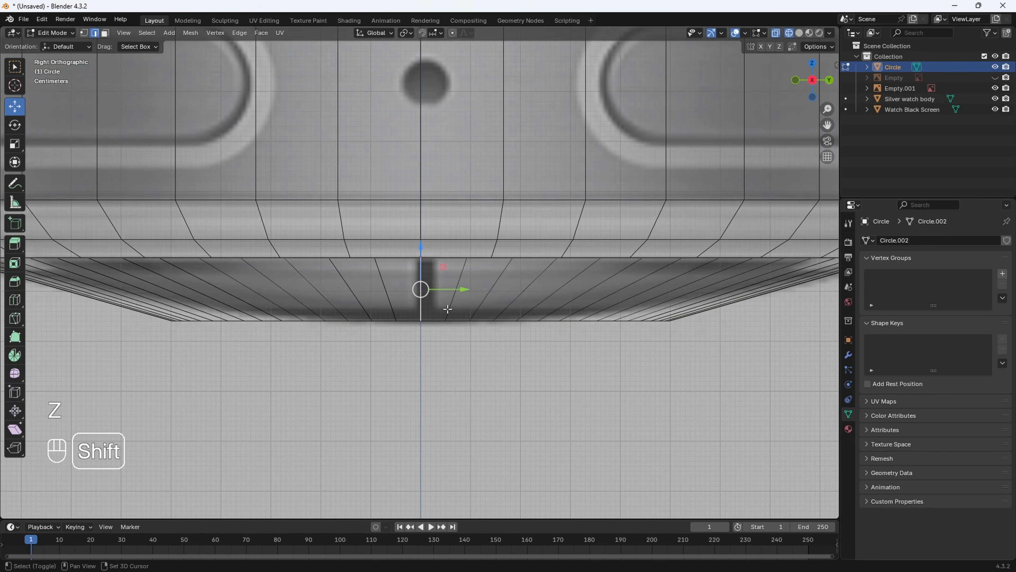
middle_click_drag(419, 289, 415, 277, "shift")
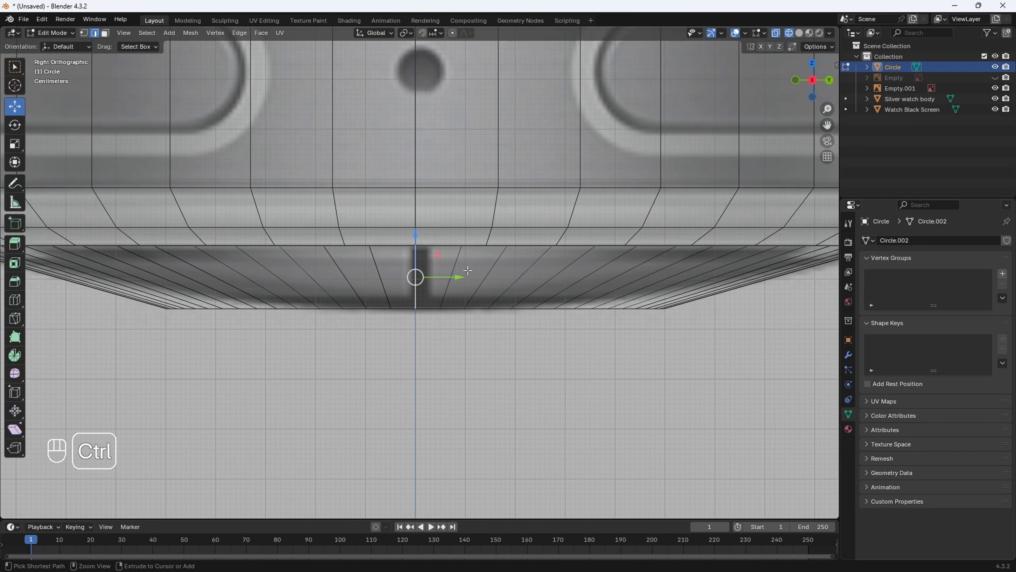
key("ctrl+b")
left_click(461, 301)
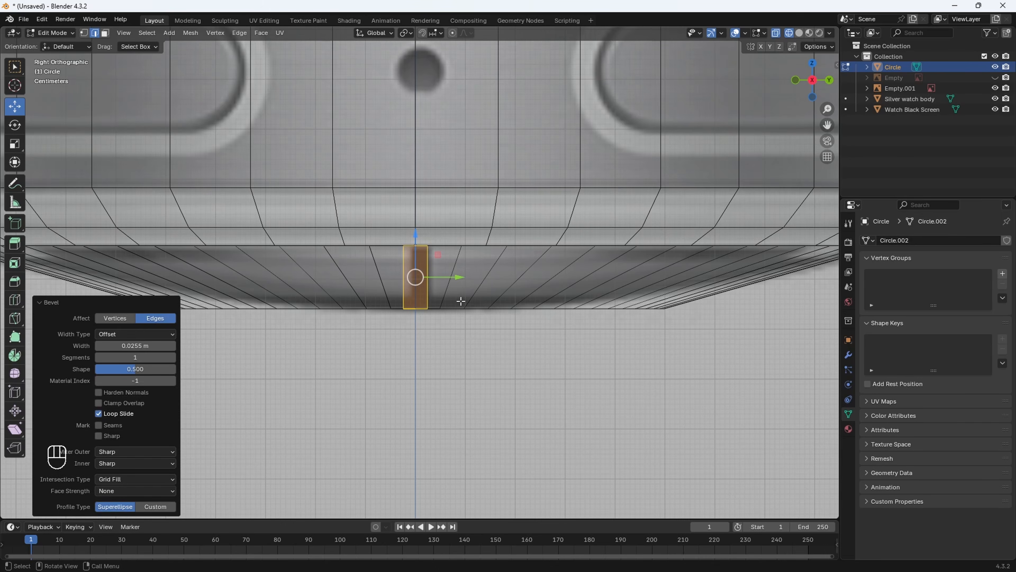
Return to solid shading and extrude the beveled strip about 0.007 m into the dome to form a shallow groove.
key("shift+z")
middle_click_drag(461, 300, 443, 300)
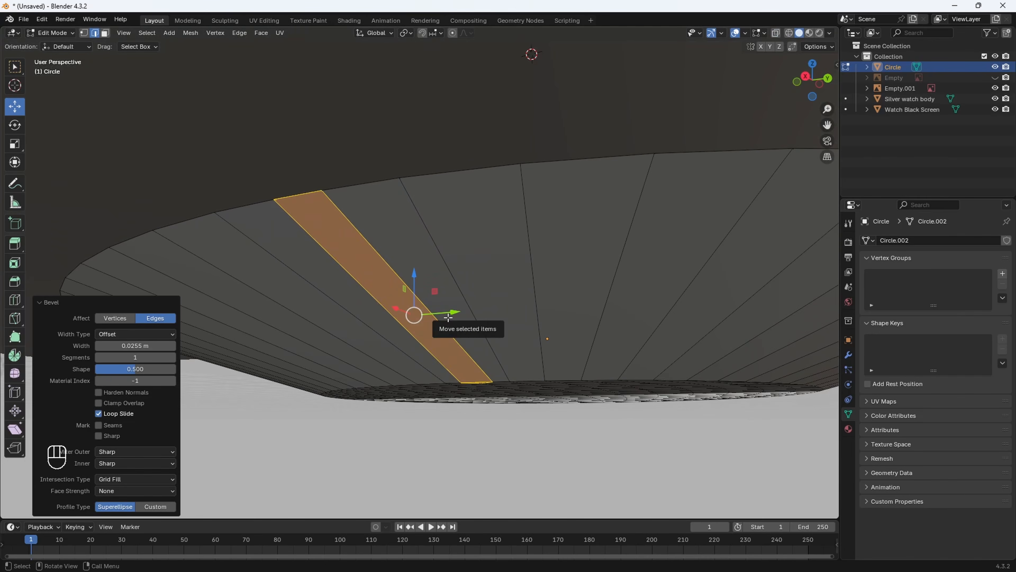
key("e")
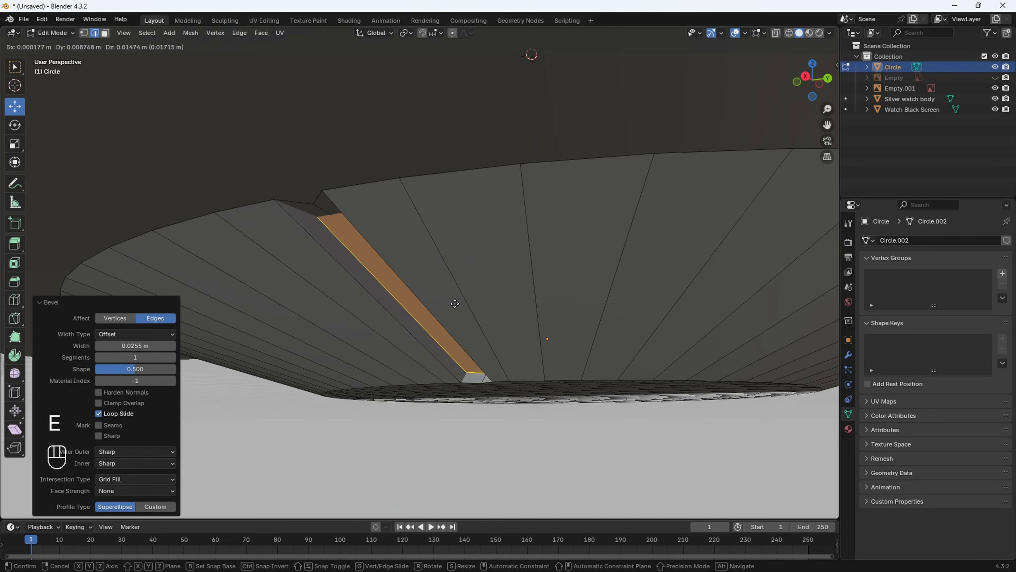
left_click(447, 310)
middle_click_drag(446, 310, 434, 315)
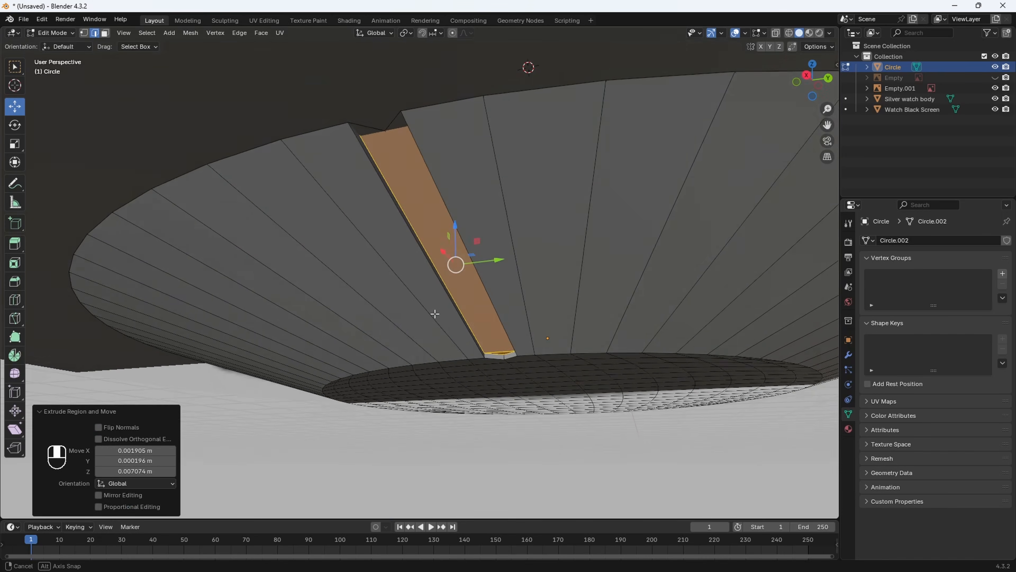
Delete the leftover loose edges at the groove's outer end.
key("Tab")
scroll(434, 314, "down", 3)
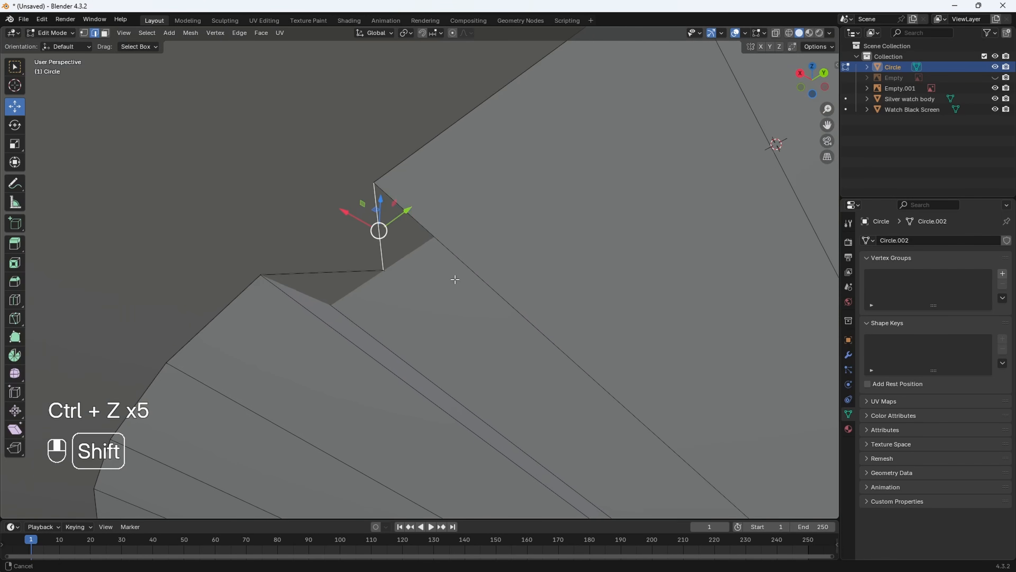
middle_click_drag(455, 279, 402, 291, "shift")
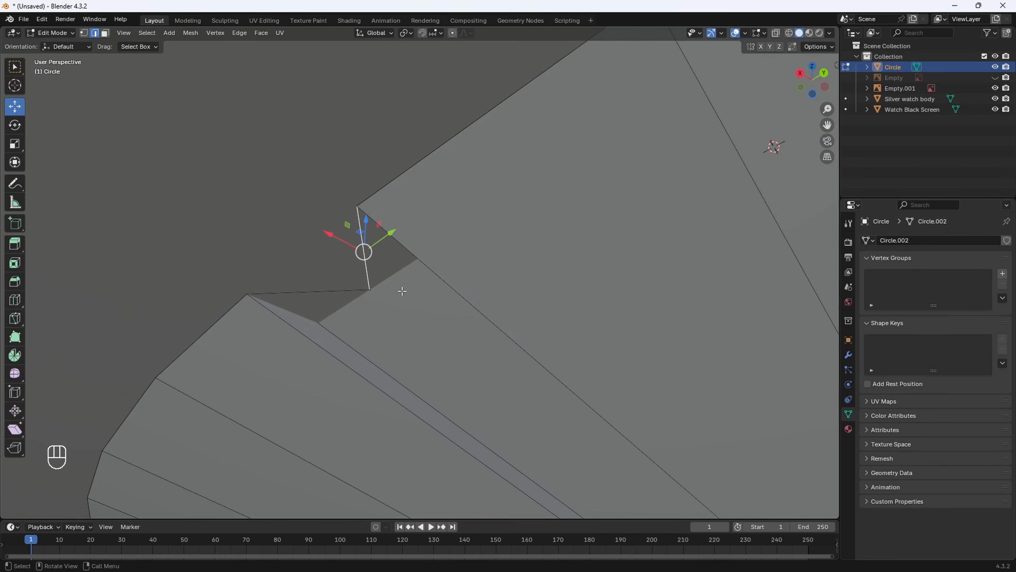
key("x")
left_click(369, 275)
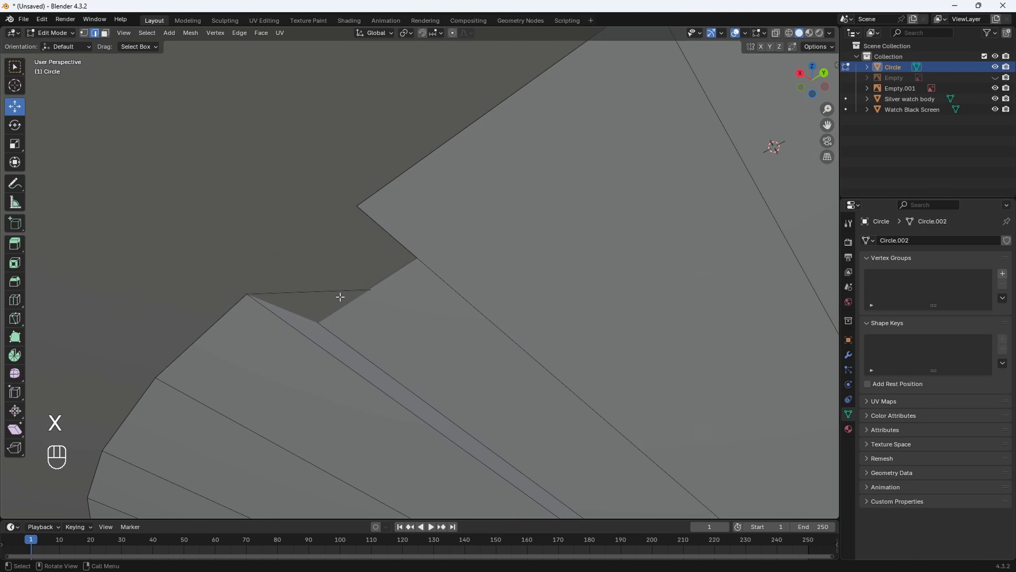
left_click(334, 292)
key("x")
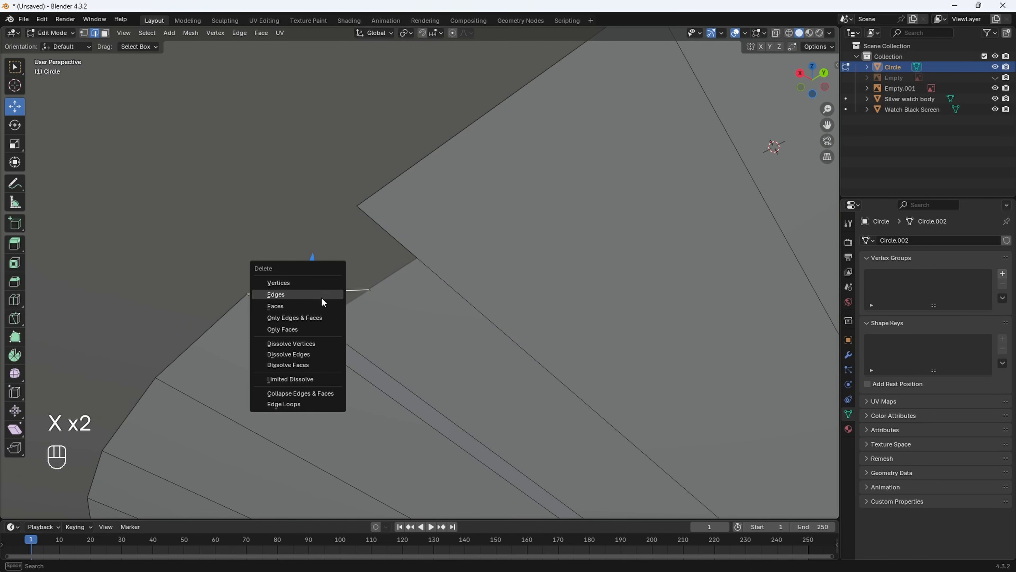
left_click(321, 295)
key("x")
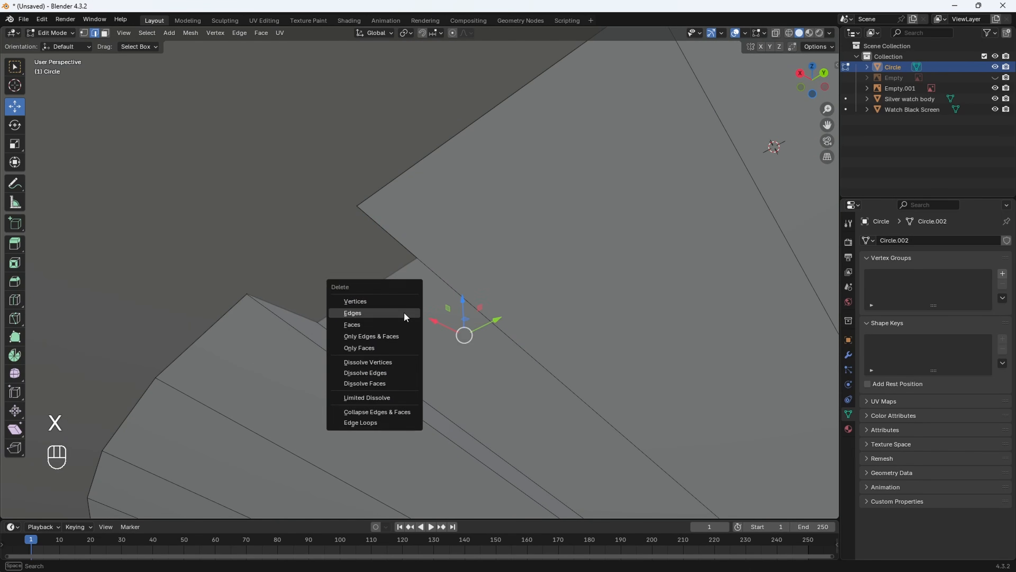
left_click(405, 315)
Examine the groove in wireframe and solid shading and in Object Mode.
scroll(440, 336, "down", 3)
key("z")
left_click(404, 326)
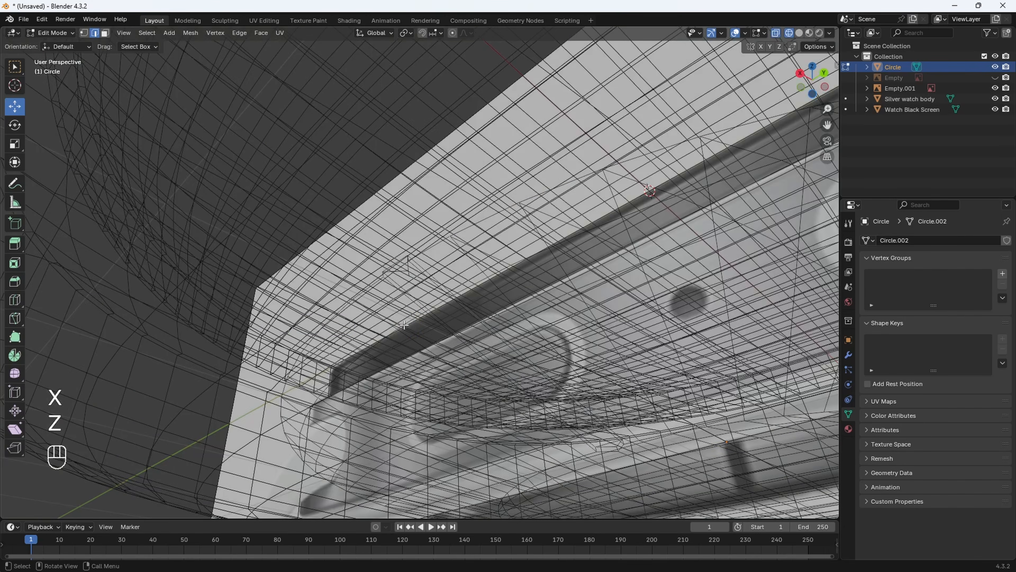
key("z")
left_click(449, 318)
scroll(418, 306, "up", 3)
key("Tab")
scroll(418, 306, "down", 3)
left_click(303, 358)
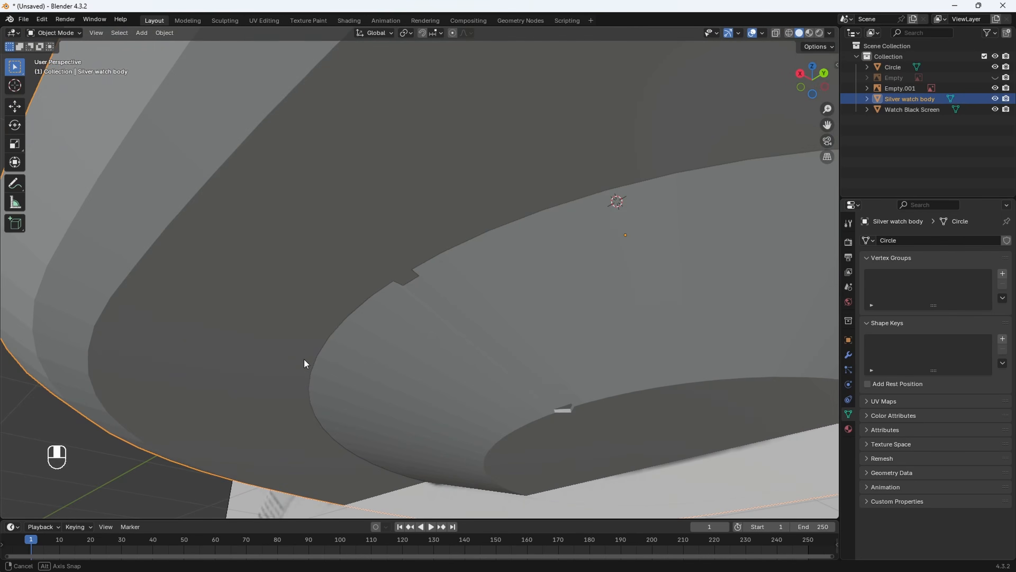
Reopen the sensor dome in Edit Mode and select the edge at the groove's inner end.
scroll(500, 376, "up", 2)
middle_click_drag(569, 407, 437, 245, "shift")
left_click(436, 241)
key("Tab")
scroll(433, 231, "up", 5)
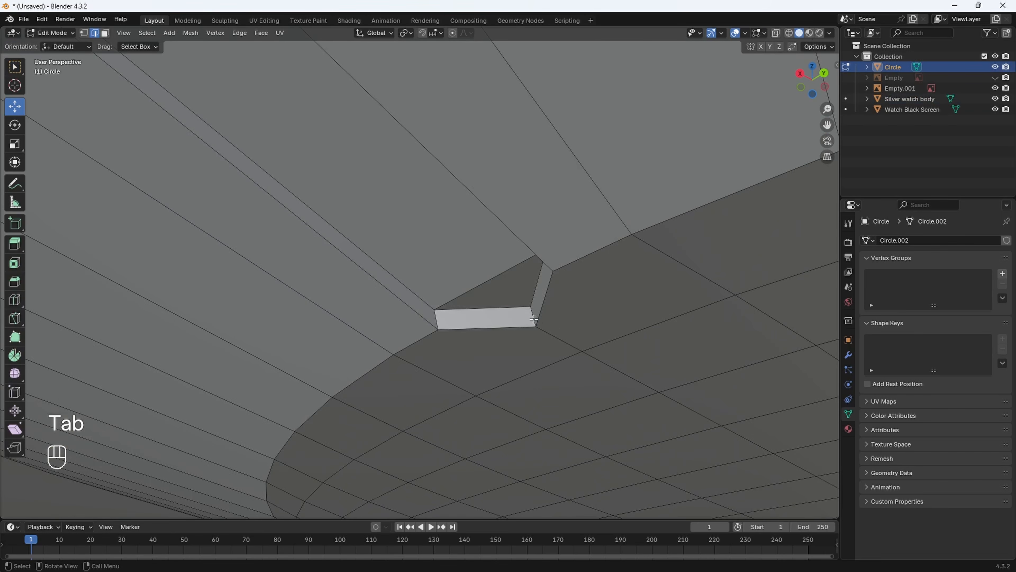
left_click(534, 319)
left_click_drag(508, 302, 462, 269)
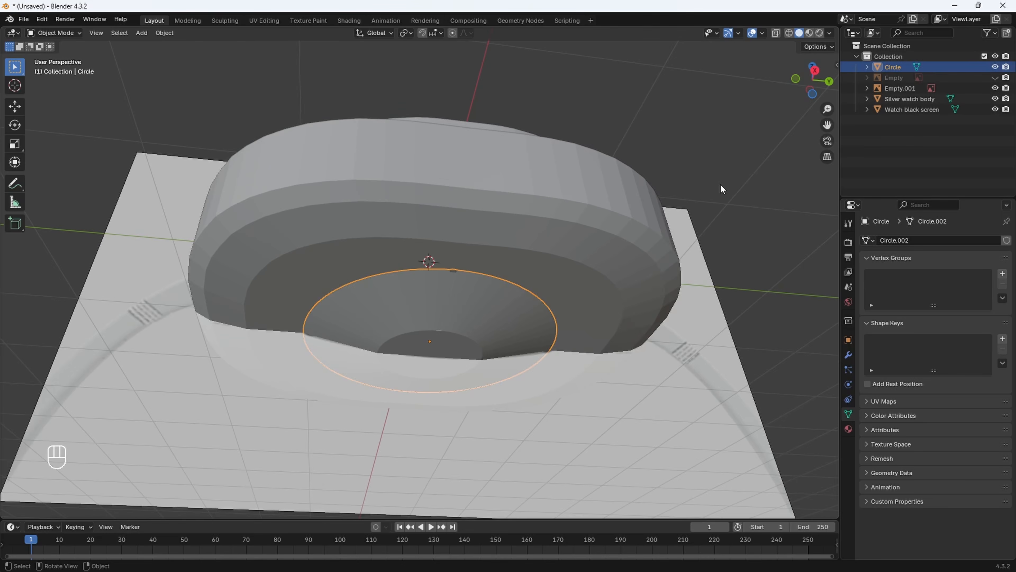
Add three evenly spaced horizontal loop cuts around the side wall of the silver watch body in Edit Mode.
middle_click_drag(720, 183, 728, 246)
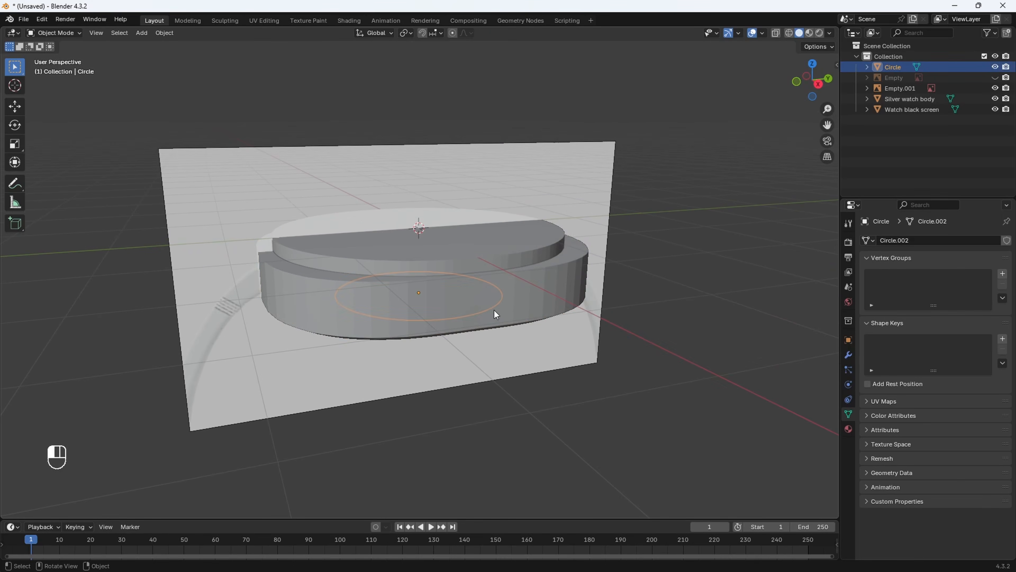
left_click(493, 310)
key("KP_Decimal")
key("Tab")
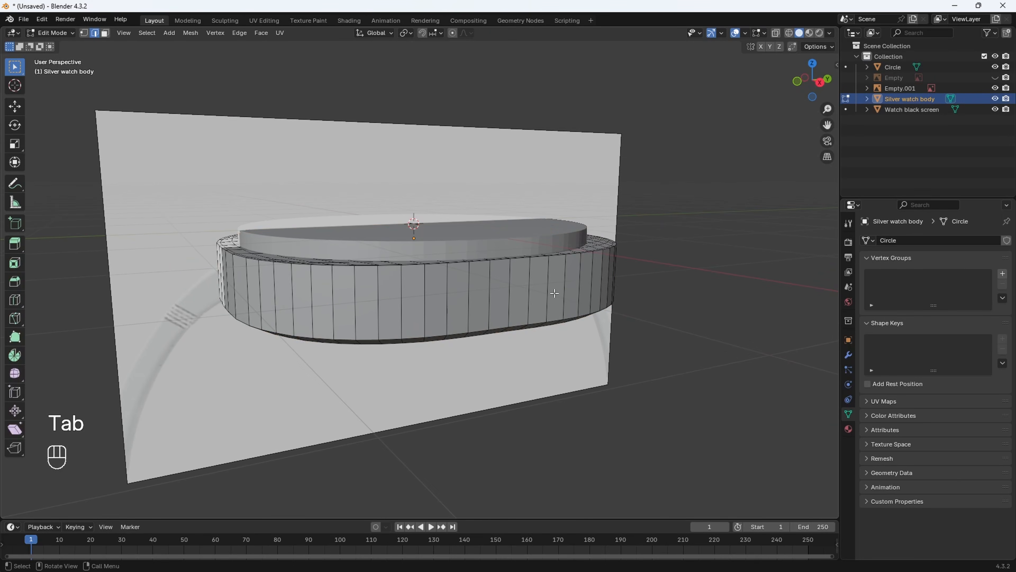
key("ctrl")
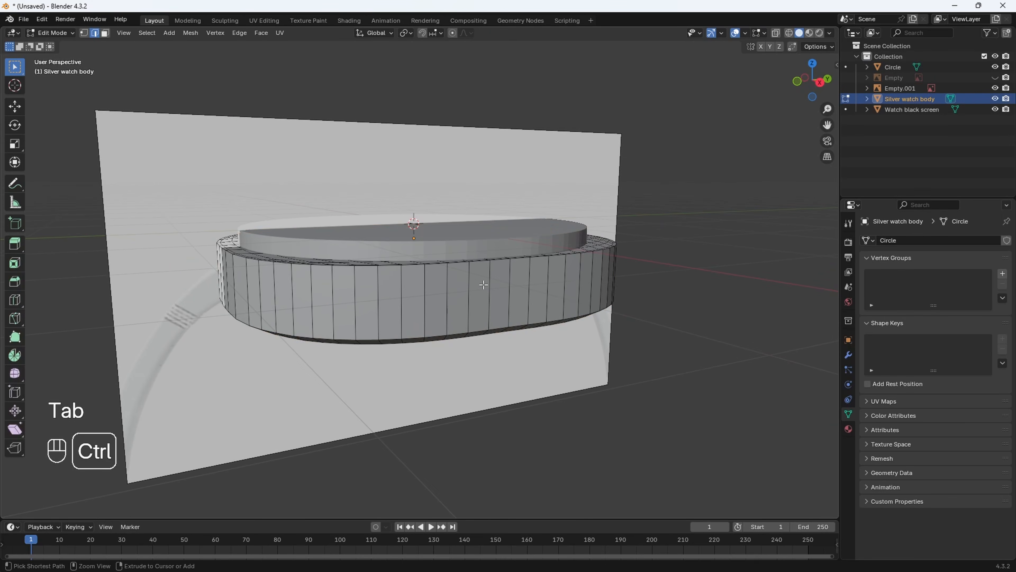
key("ctrl+r")
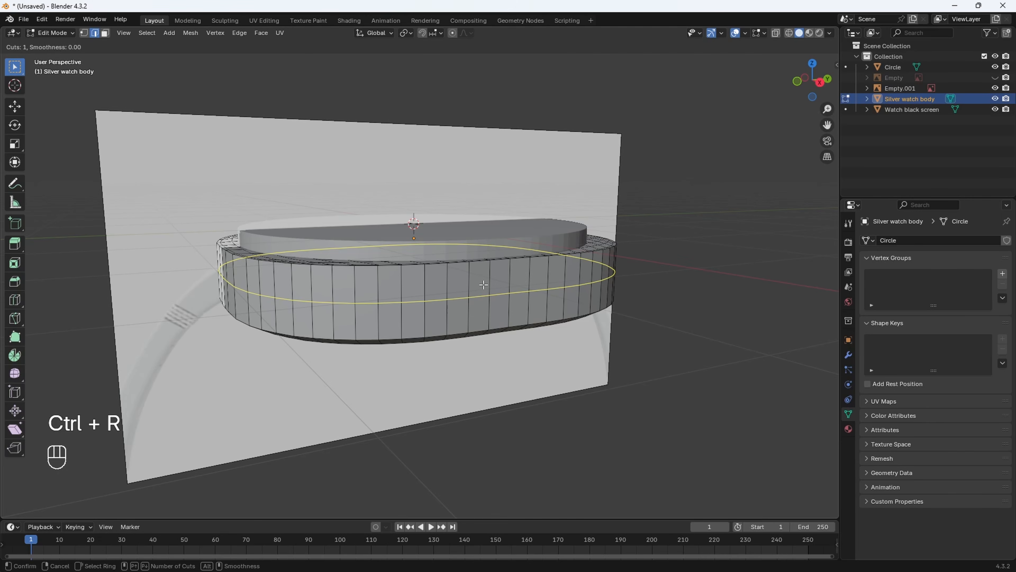
scroll(484, 285, "up", 2)
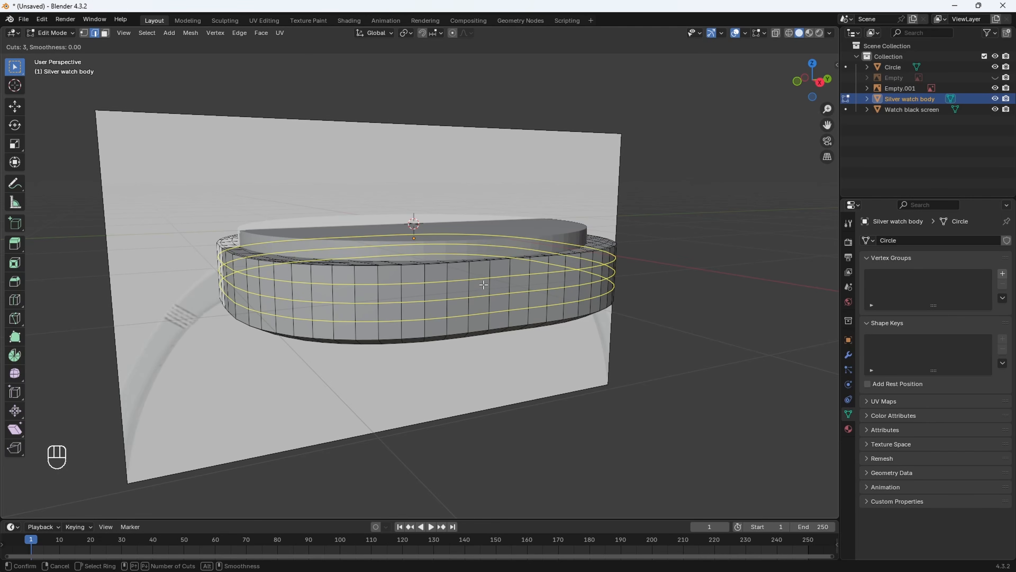
left_click(479, 295)
right_click(478, 295)
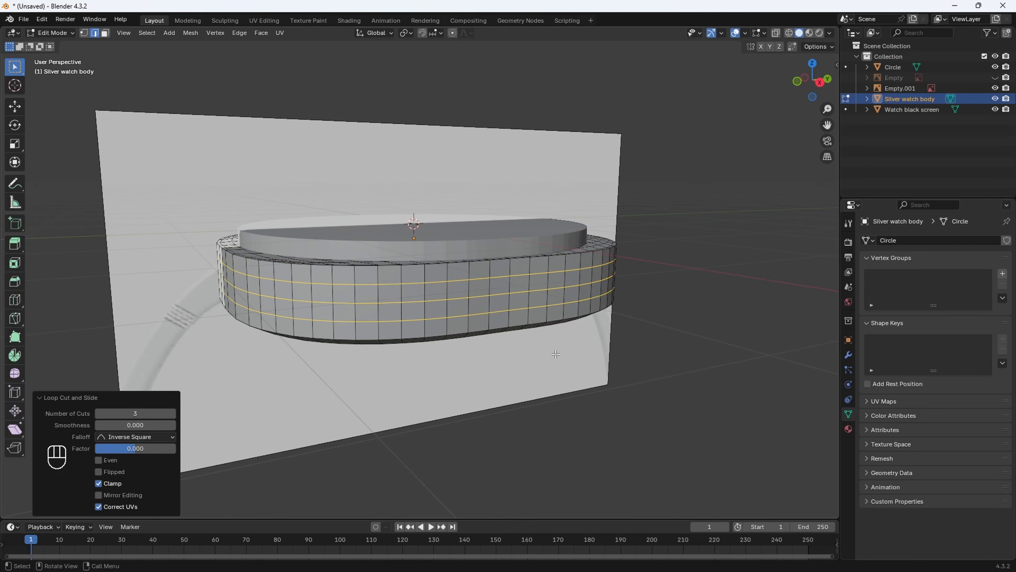
Leave Edit Mode on the silver watch body and turn on the Face Orientation overlay to inspect the normals of the watch parts.
middle_click_drag(555, 354, 421, 327)
scroll(455, 341, "up", 1)
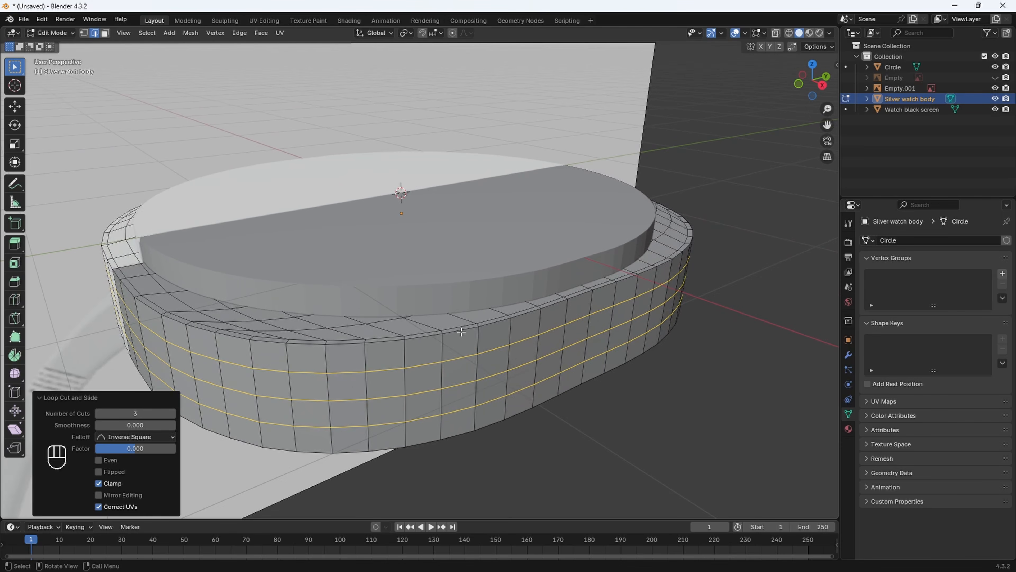
scroll(461, 331, "down", 3)
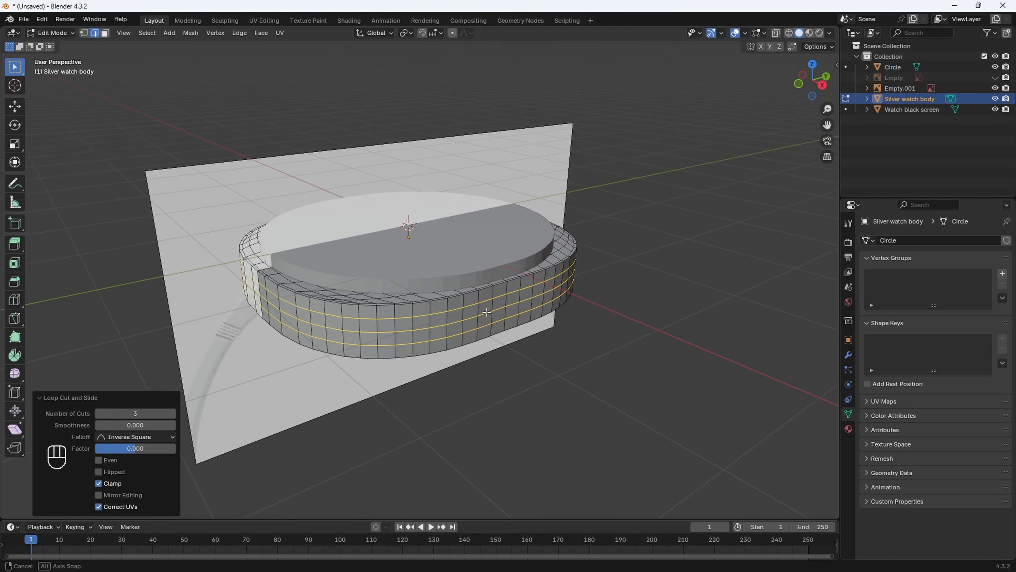
scroll(467, 302, "down", 1)
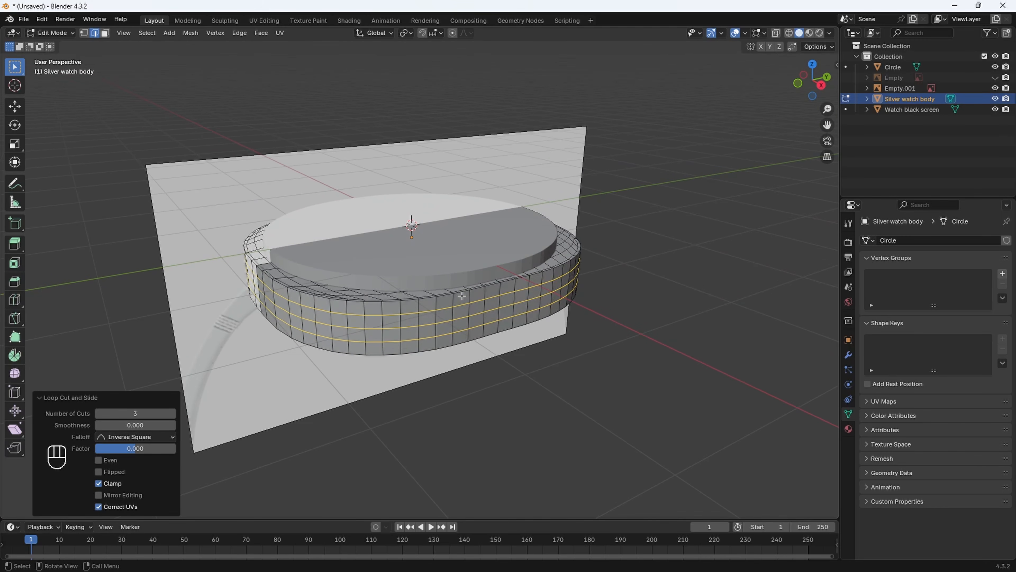
key("Tab")
middle_click_drag(554, 279, 506, 252)
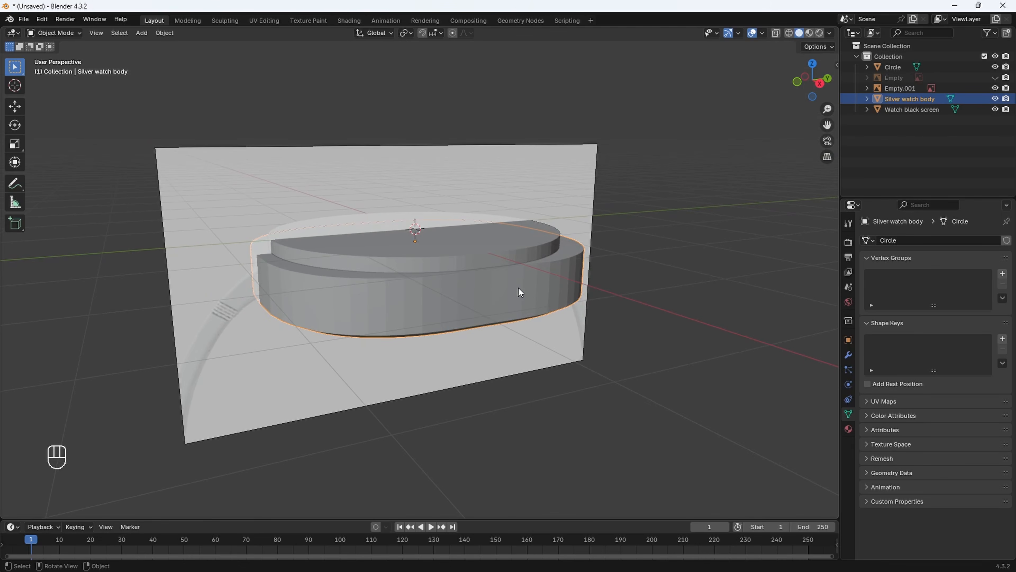
left_click(762, 33)
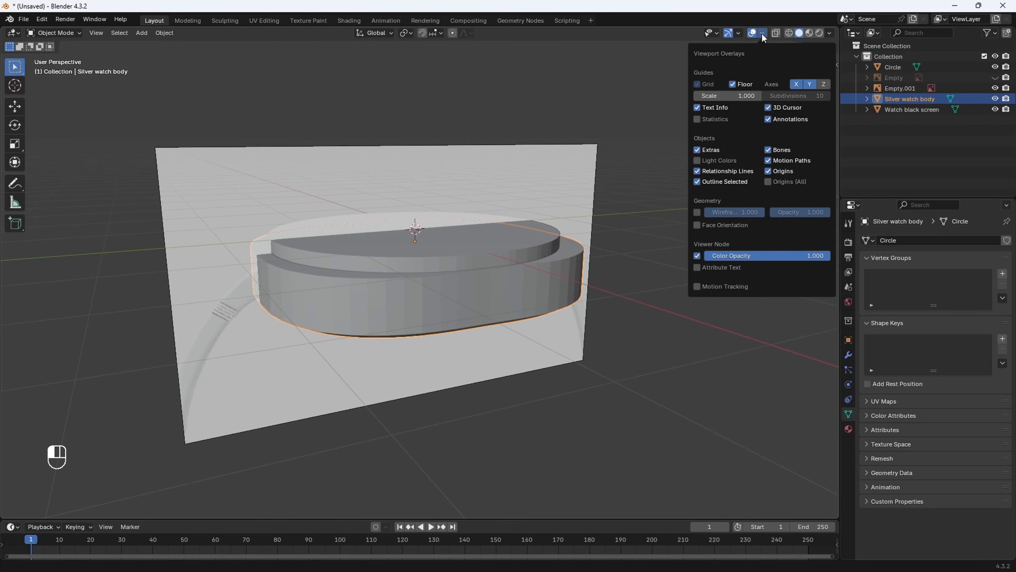
left_click(696, 224)
middle_click_drag(600, 327, 452, 260)
scroll(439, 303, "down", 3)
scroll(447, 301, "up", 4)
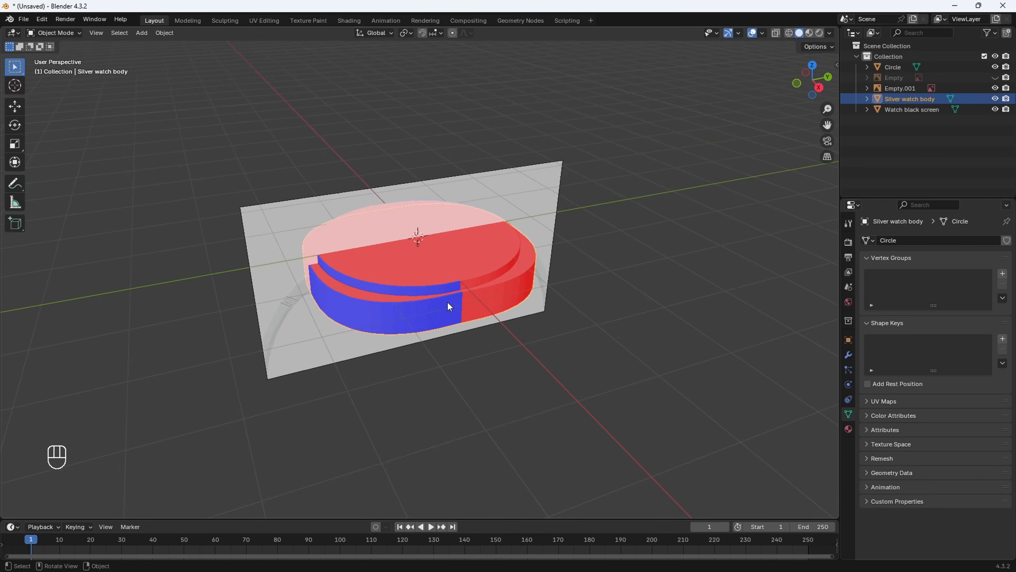
middle_click_drag(447, 301, 492, 287)
Recalculate the normals of the whole silver watch body mesh to the outside and return to Object Mode.
key("Tab")
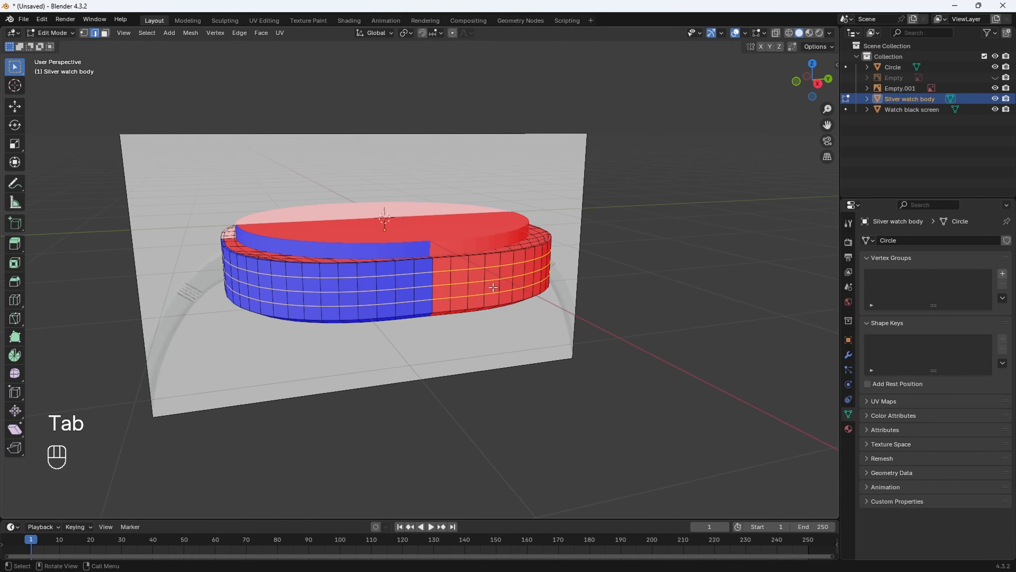
key("a")
scroll(484, 284, "up", 2)
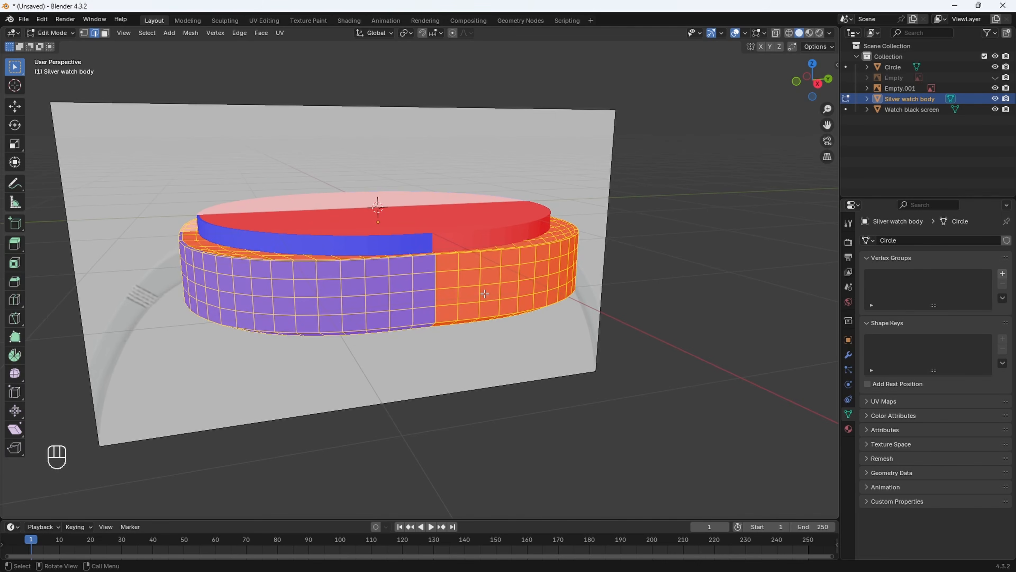
key("alt")
key("alt+n")
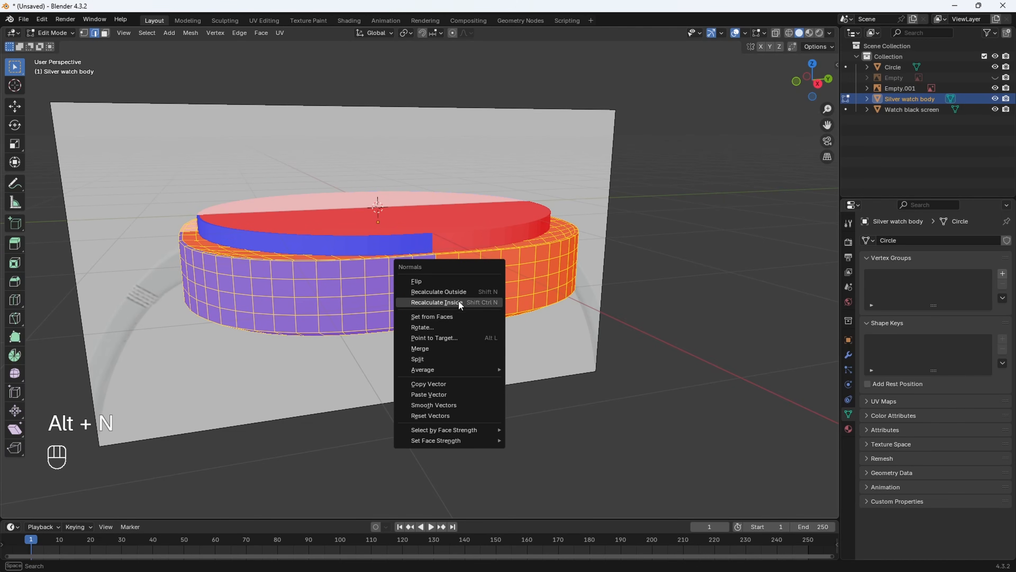
left_click(453, 293)
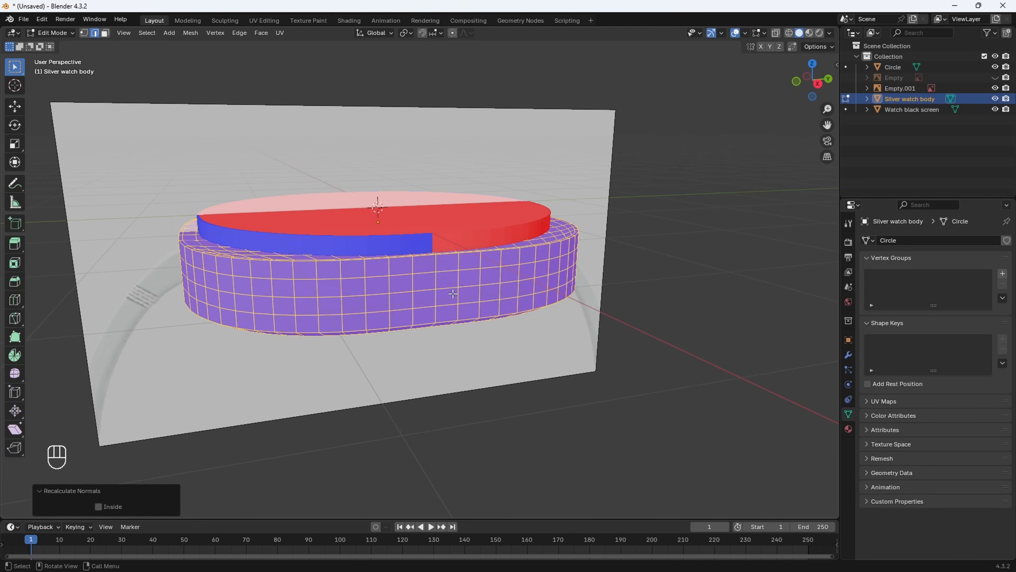
scroll(452, 294, "down", 3)
middle_click_drag(453, 294, 466, 313)
key("Tab")
scroll(467, 313, "up", 2)
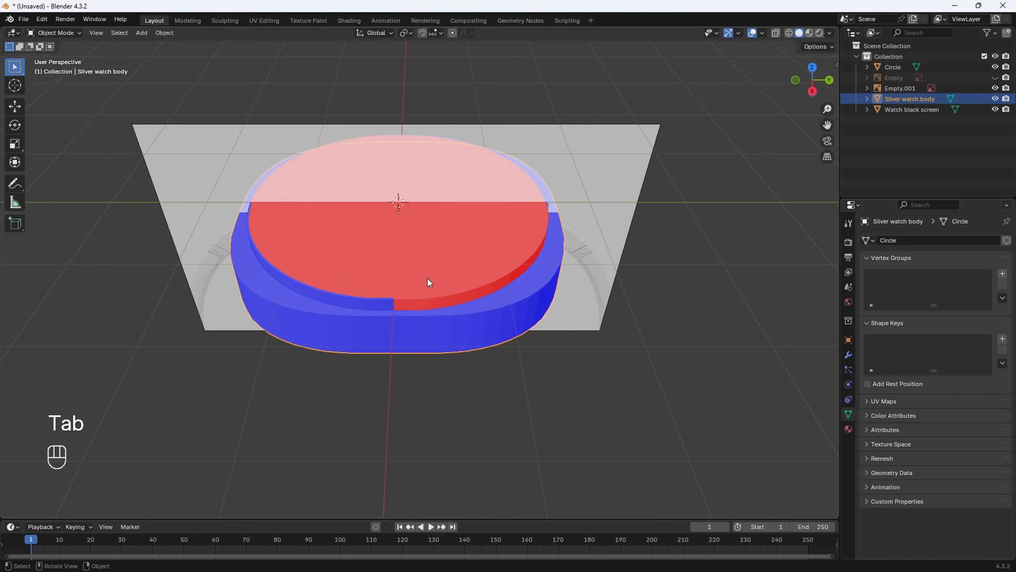
Recalculate the normals of the entire black watch screen mesh to the outside.
left_click(426, 276)
key("Tab")
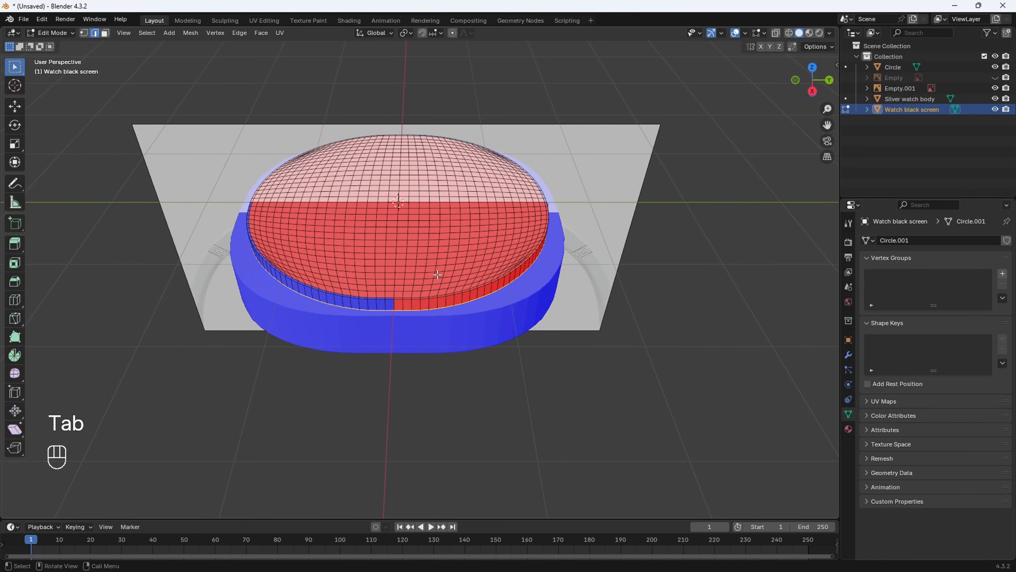
key("a")
key("alt+n")
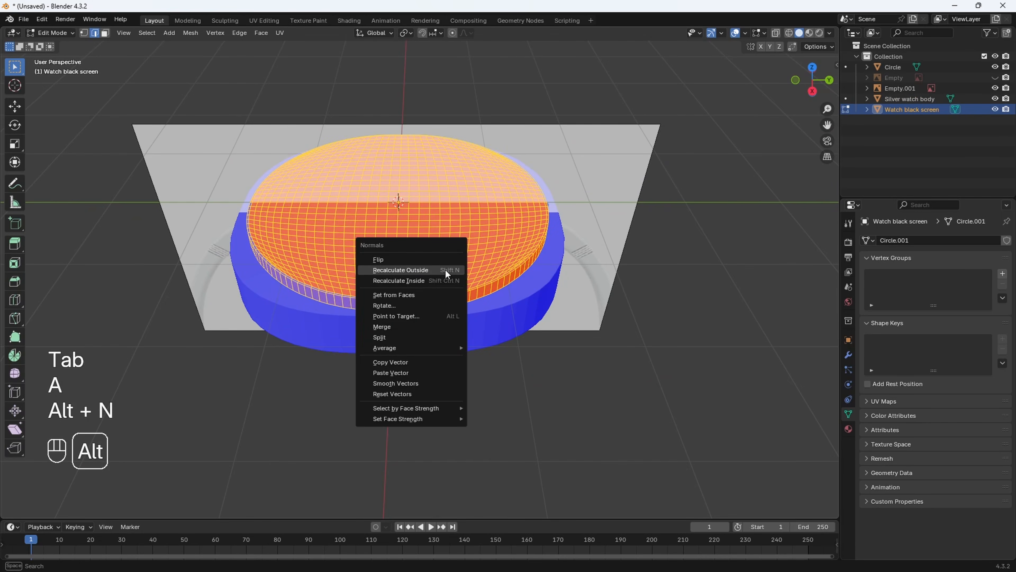
left_click(440, 270)
key("Tab")
Turn all face normals of the sensor dome on the watch's underside outward and return to Object Mode.
middle_click_drag(474, 337, 438, 295)
left_click(410, 279)
key("Tab")
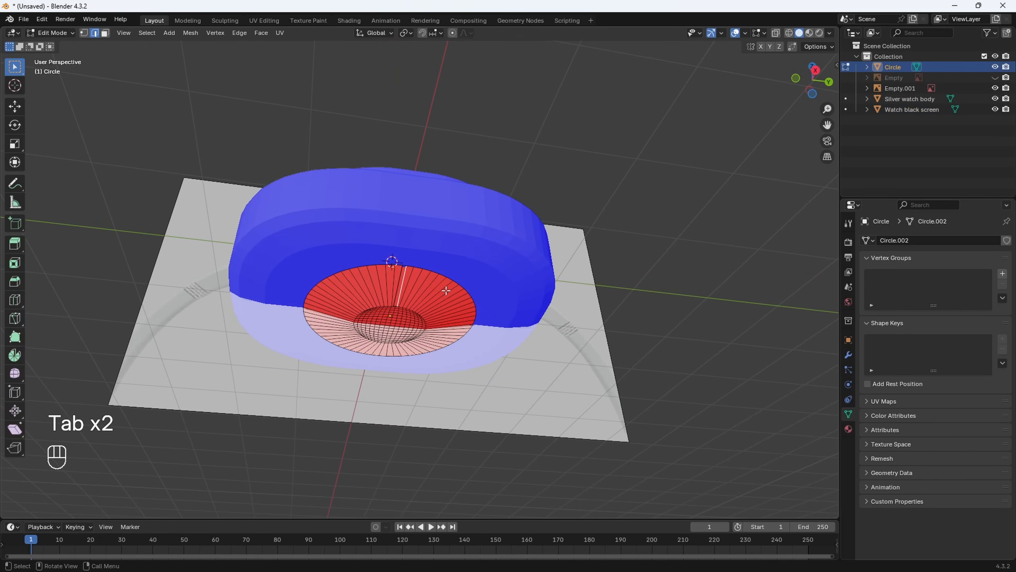
key("a")
key("alt+n")
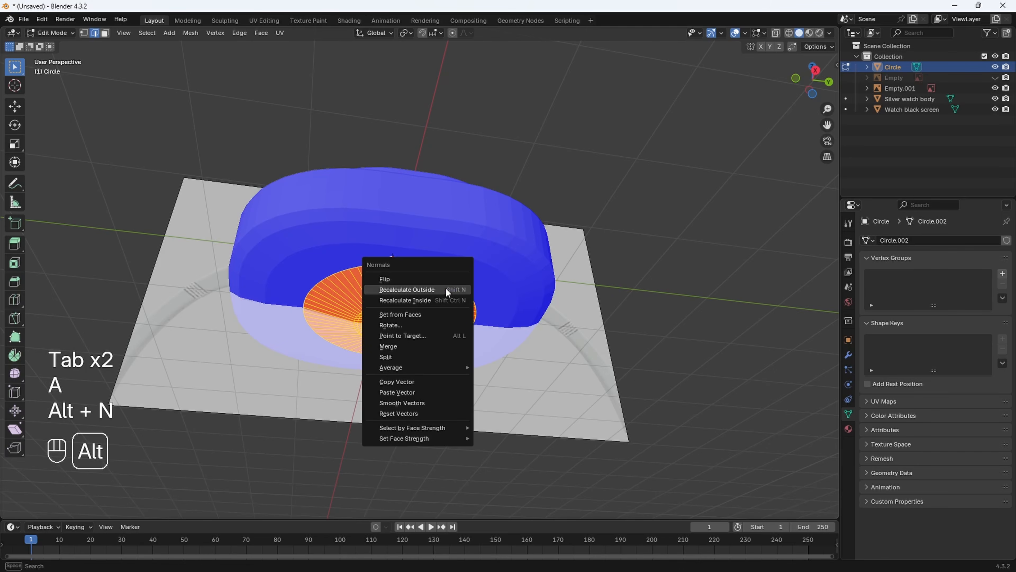
left_click(436, 276)
key("Tab")
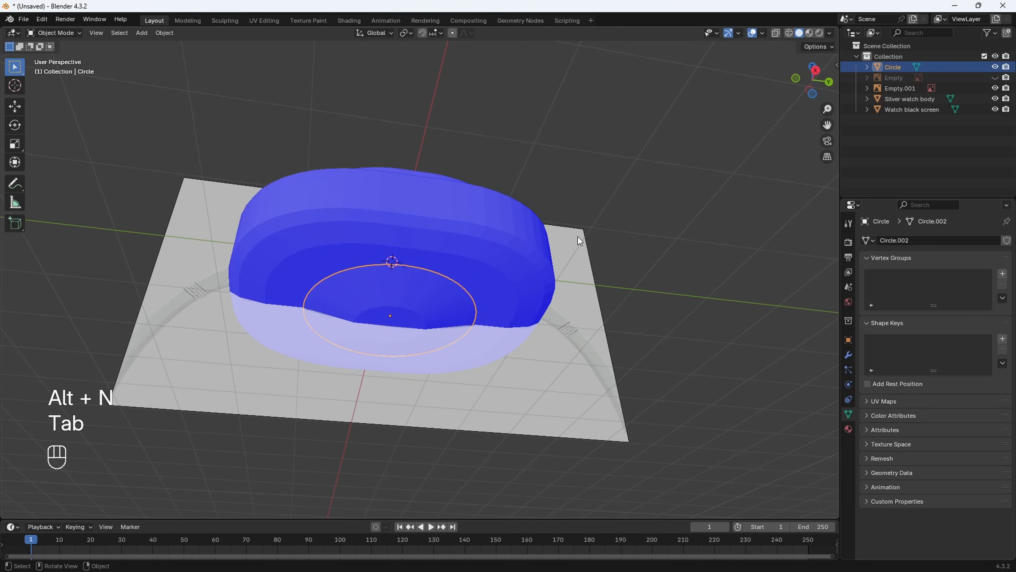
Turn off the Face Orientation overlay.
middle_click_drag(580, 240, 440, 296)
scroll(470, 304, "up", 3)
left_click(762, 33)
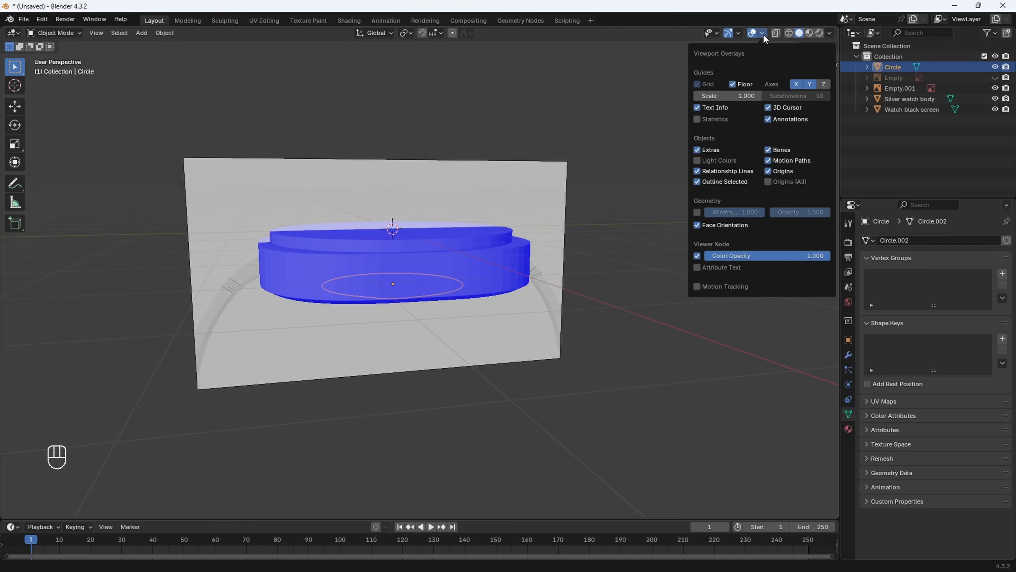
left_click(696, 225)
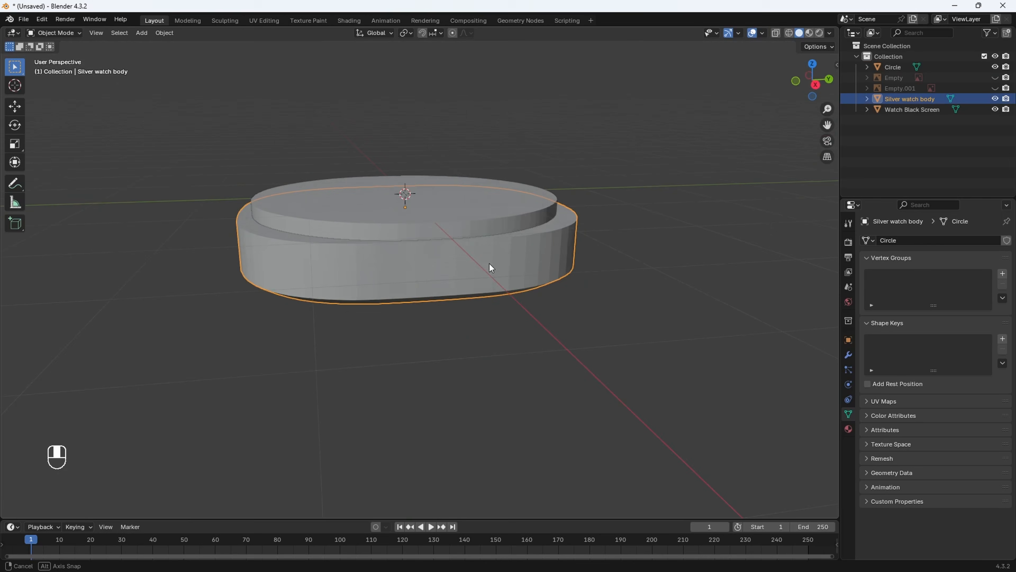
Bevel the upper outer edge loop of the silver watch body with 2 segments and an offset of about 0.009 m.
middle_click_drag(489, 264, 532, 341)
key("Tab")
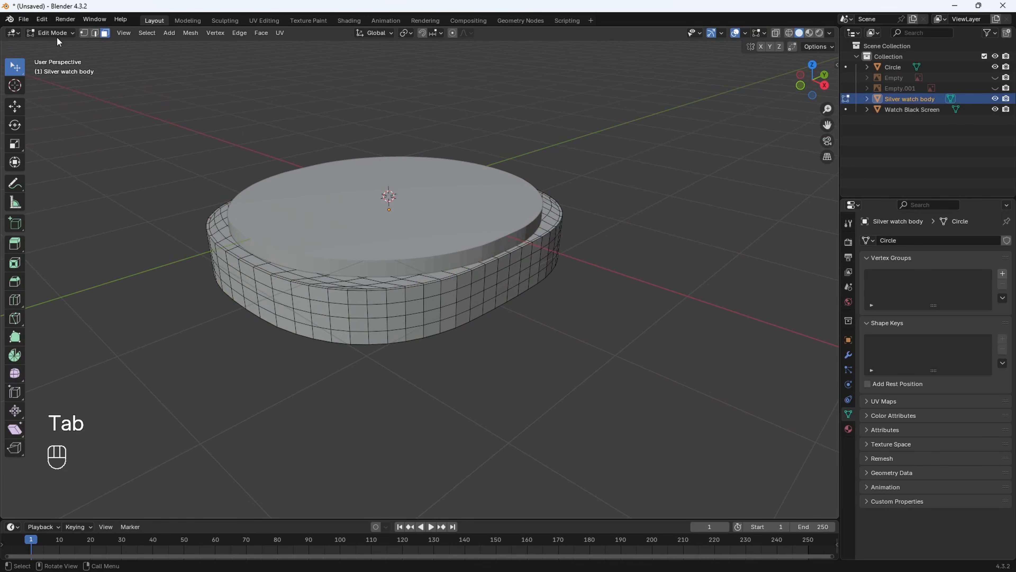
left_click(95, 34)
scroll(457, 289, "up", 2)
middle_click_drag(456, 300, 456, 268)
scroll(497, 323, "up", 3)
left_click(446, 341, "alt")
middle_click_drag(514, 346, 513, 344)
scroll(511, 317, "down", 2)
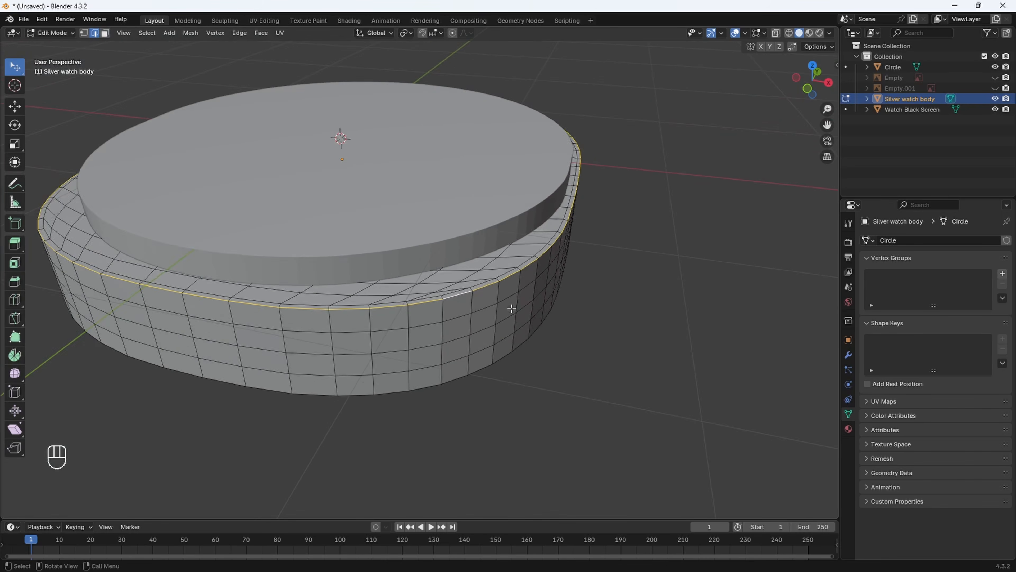
scroll(512, 308, "up", 1)
key("ctrl+b")
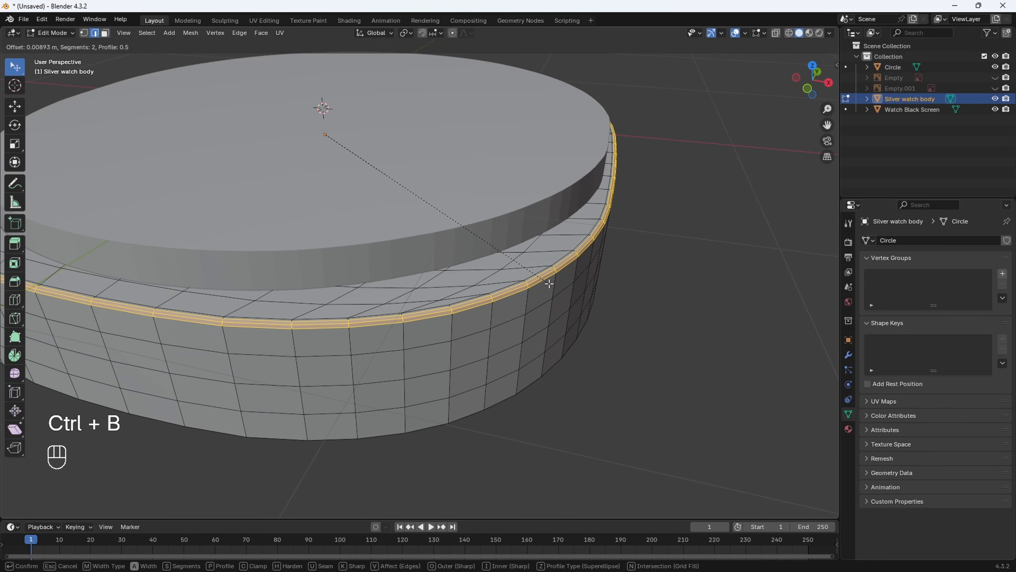
left_click(549, 285)
middle_click_drag(266, 324, 365, 266, "shift")
mouse_move(366, 267)
middle_mouse_down()
mouse_move(390, 271)
mouse_move(335, 245)
mouse_move(373, 274)
middle_mouse_up()
scroll(384, 270, "down", 6)
key("Tab")
Bevel the top rim edge loop of the black watch screen with 2 segments and an offset of about 0.0065 m.
left_click(330, 270)
scroll(390, 270, "up", 2)
key("Tab")
scroll(372, 275, "up", 4)
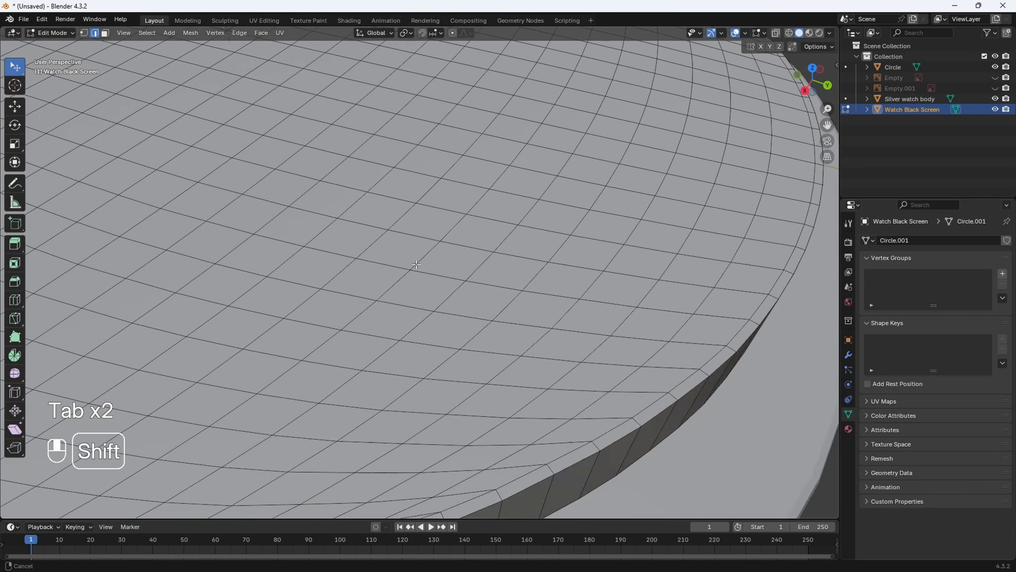
middle_click_drag(466, 456, 491, 224, "shift")
left_click(432, 298, "alt")
scroll(434, 297, "down", 5)
middle_click_drag(491, 217, 506, 245, "shift")
scroll(507, 246, "up", 2)
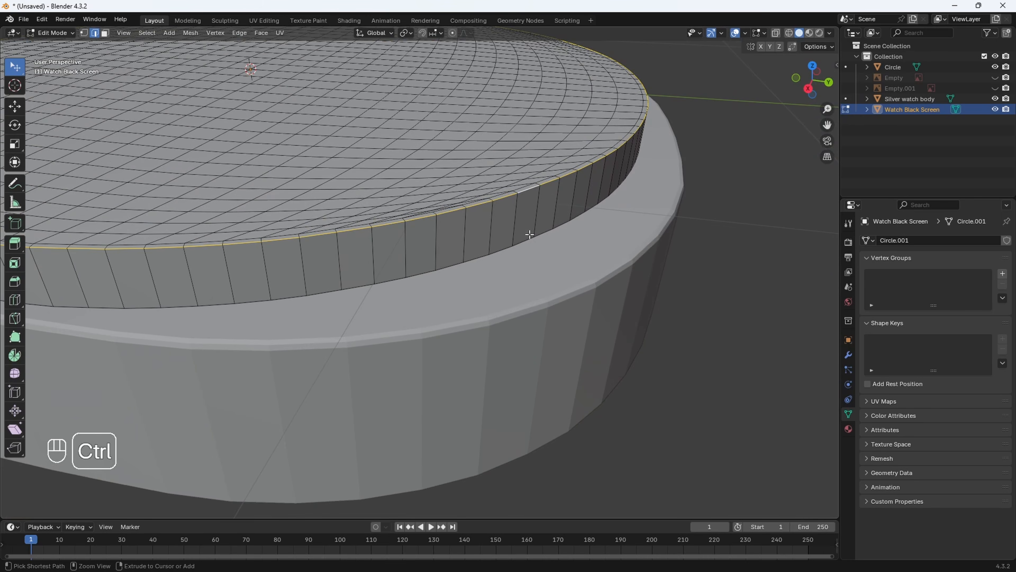
key("ctrl+b")
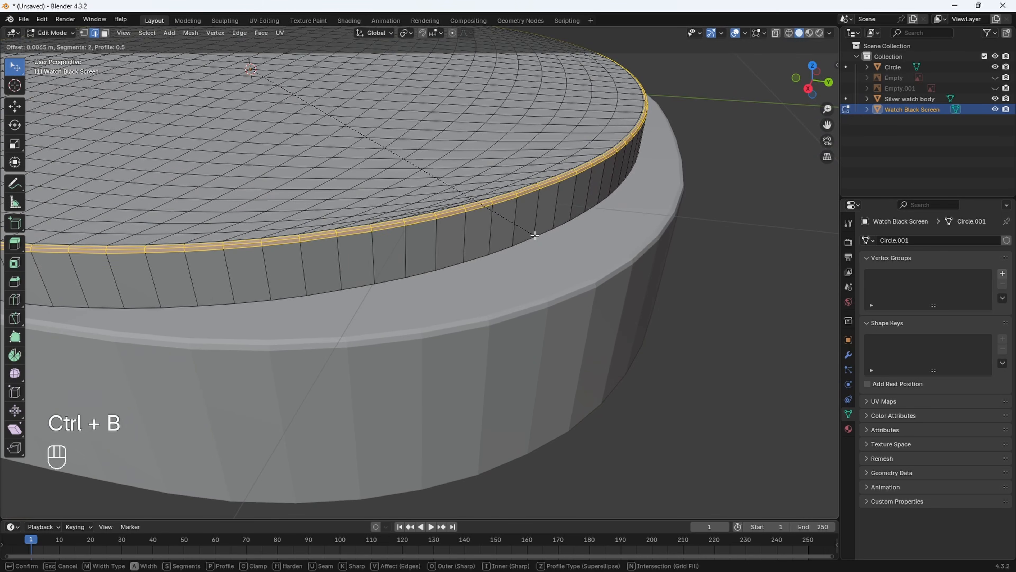
left_click(534, 235)
scroll(526, 236, "down", 5)
key("Tab")
Open the silver watch body in Edit Mode and show the reference image Empty.001 behind it in right orthographic wireframe view.
middle_click_drag(499, 255, 428, 185)
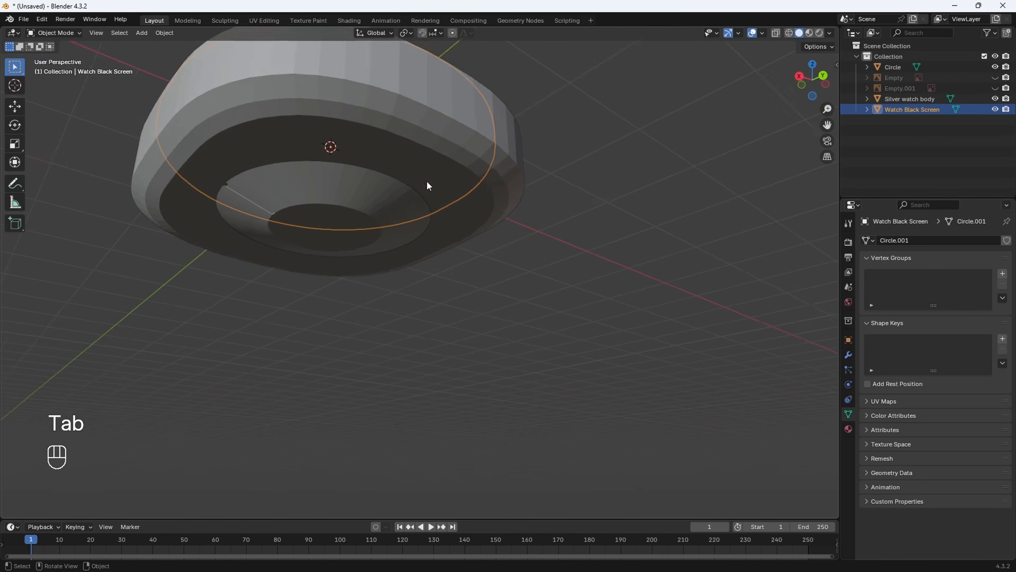
left_click(397, 113)
middle_click_drag(397, 113, 301, 91)
key("Tab")
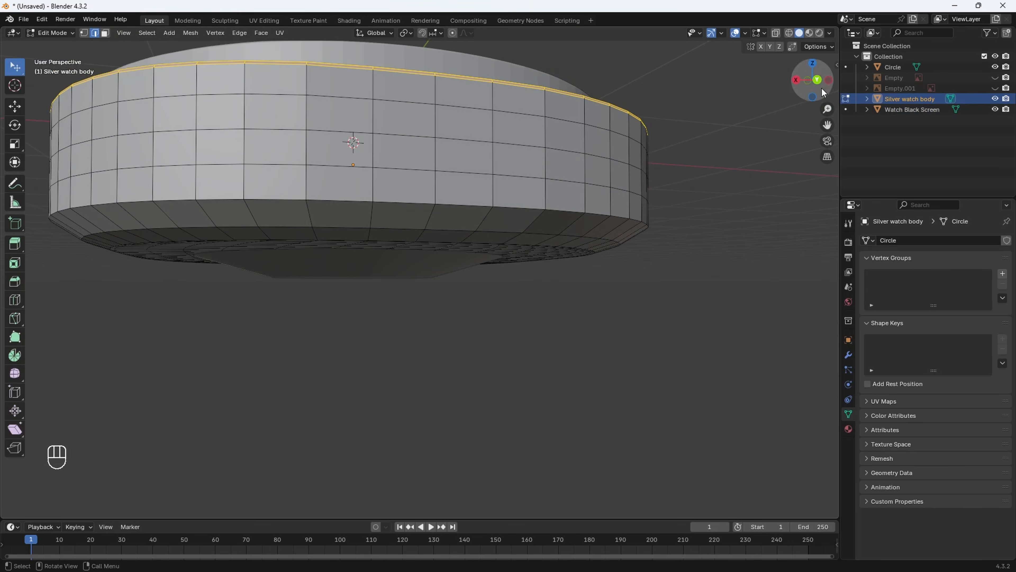
left_click(995, 89)
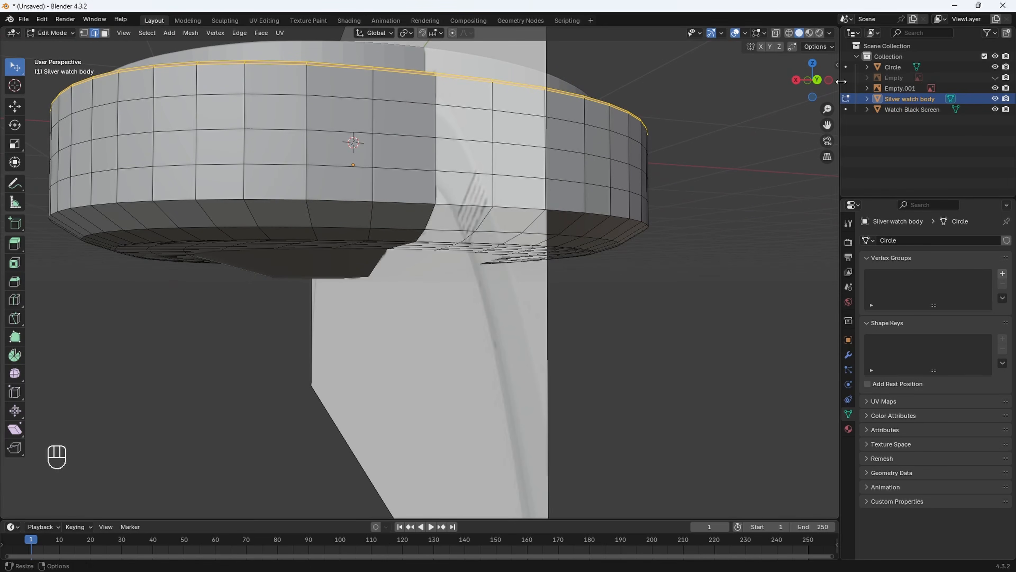
left_click(795, 80)
scroll(624, 197, "up", 2)
middle_click_drag(428, 189, 546, 277, "shift")
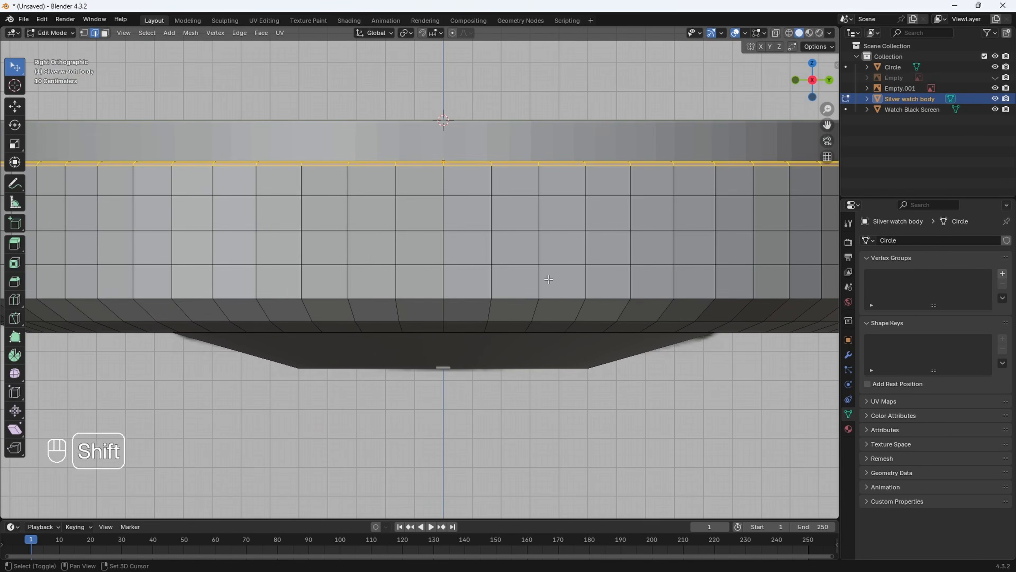
key("shift+z")
middle_click_drag(250, 281, 516, 229, "shift")
scroll(516, 228, "up", 2)
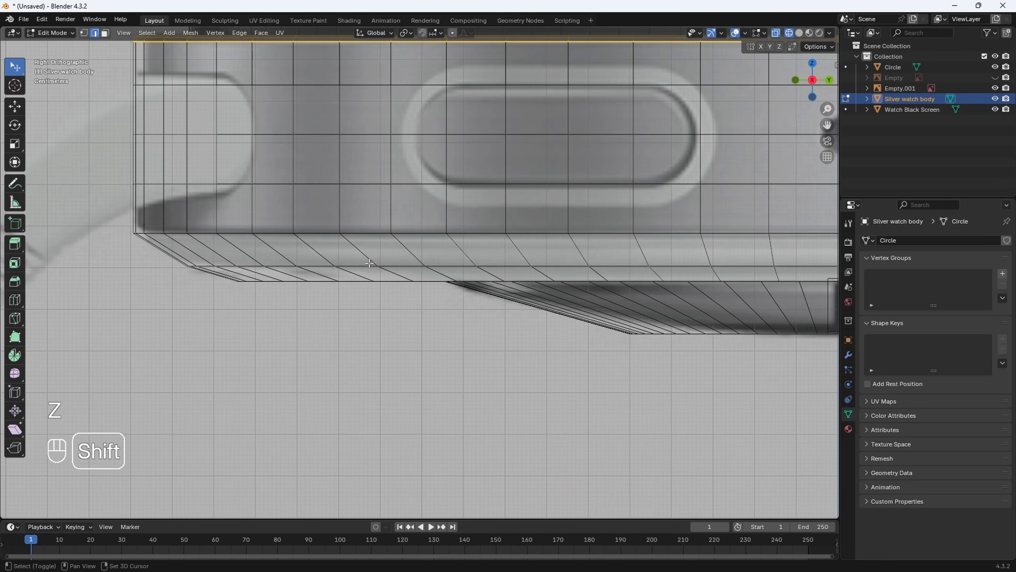
scroll(297, 254, "down", 4)
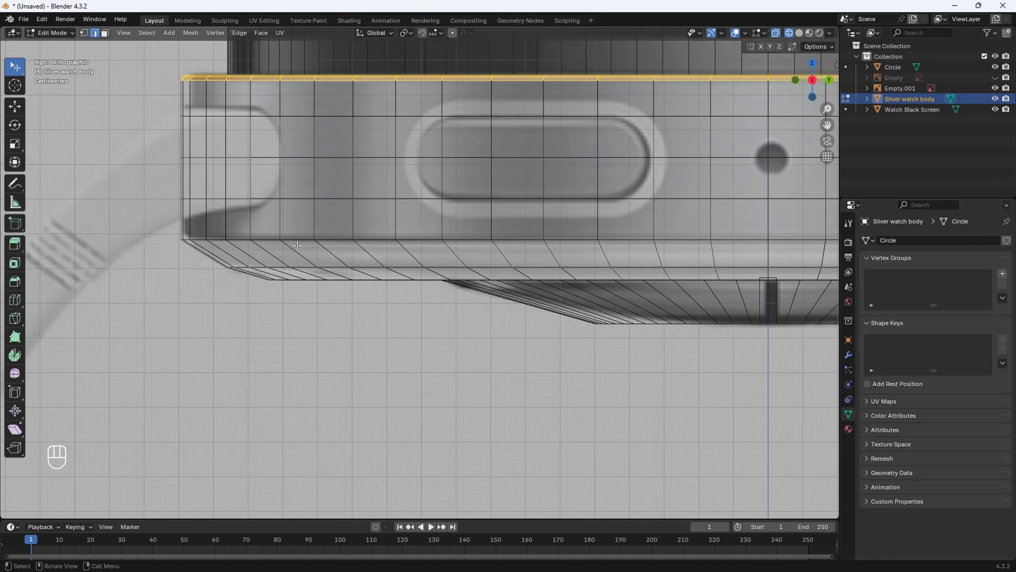
Bevel the edge loop at the bottom of the body's side wall with 2 segments and an offset of about 0.0063 m.
left_click(101, 208)
scroll(347, 241, "up", 2)
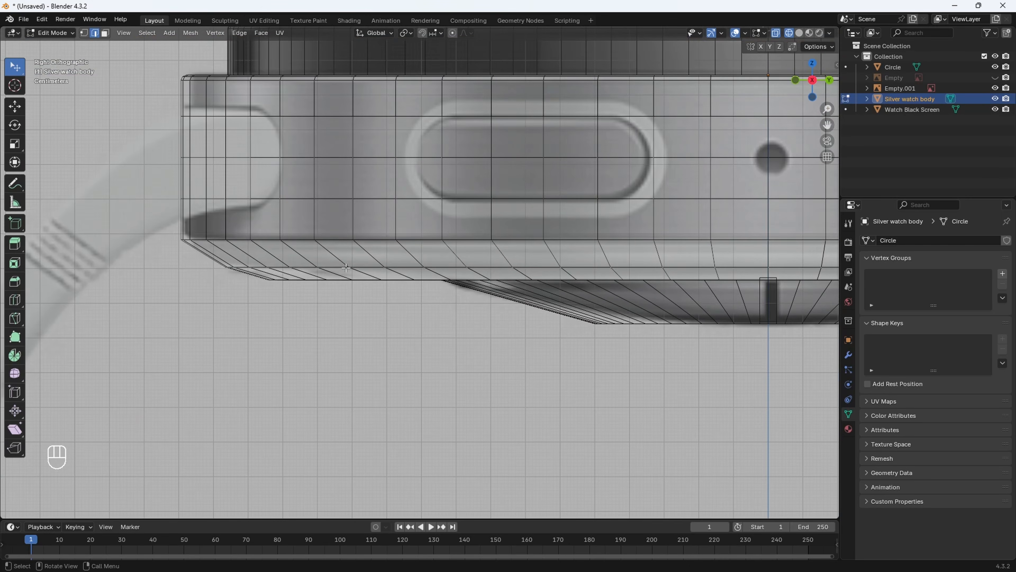
left_click(347, 240, "alt")
scroll(422, 197, "up", 2)
key("ctrl+b")
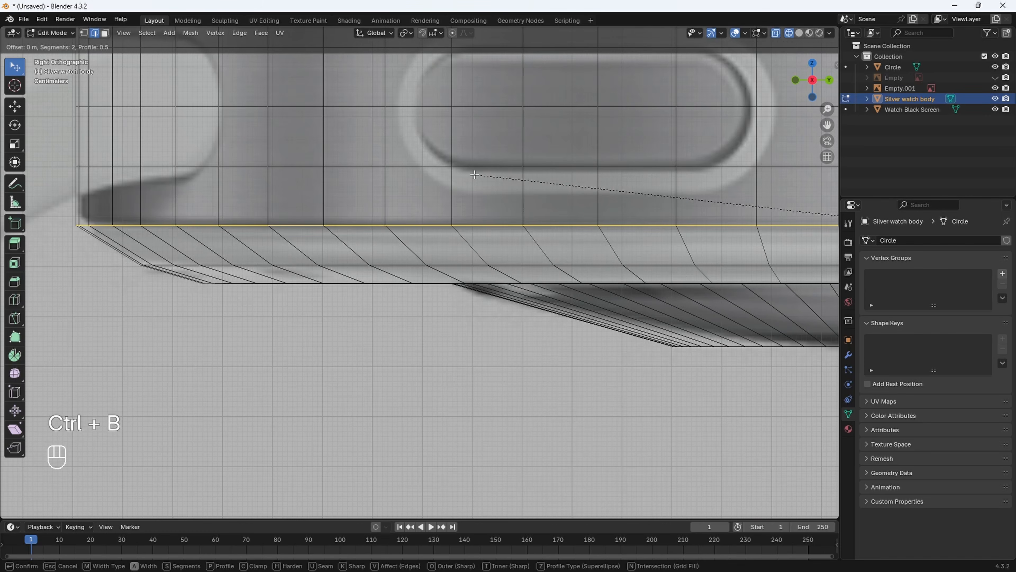
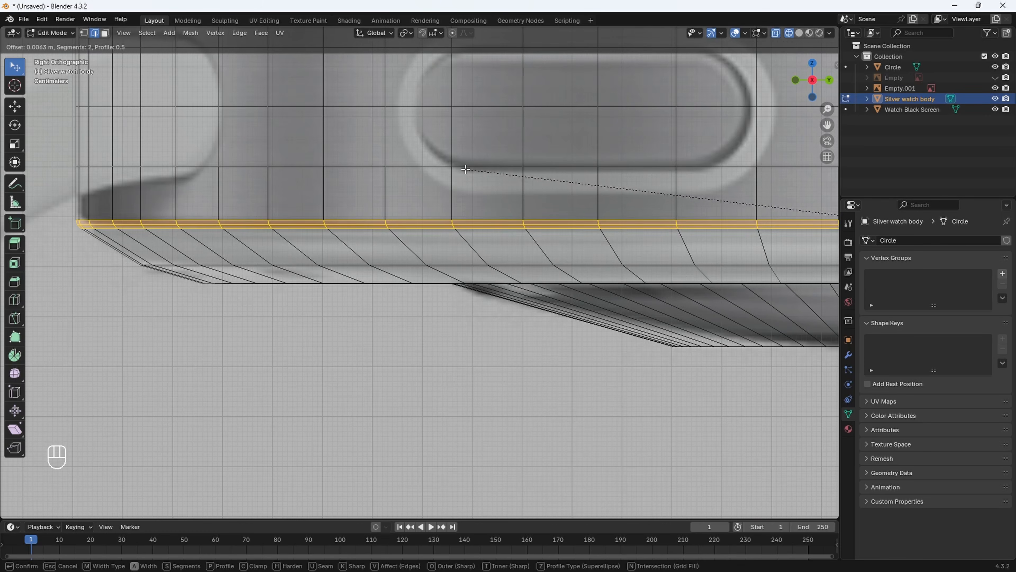
left_click(465, 170)
Bevel the inner edge loop on the silver body's underside with 2 segments and a width of about 0.0053 m.
middle_click_drag(431, 215, 385, 153, "shift")
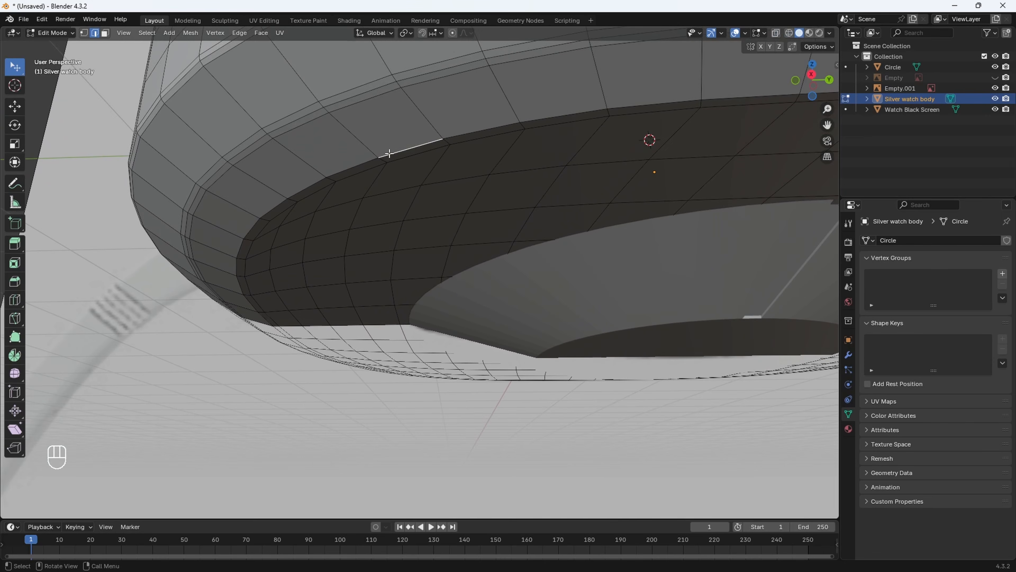
left_click(397, 153, "alt")
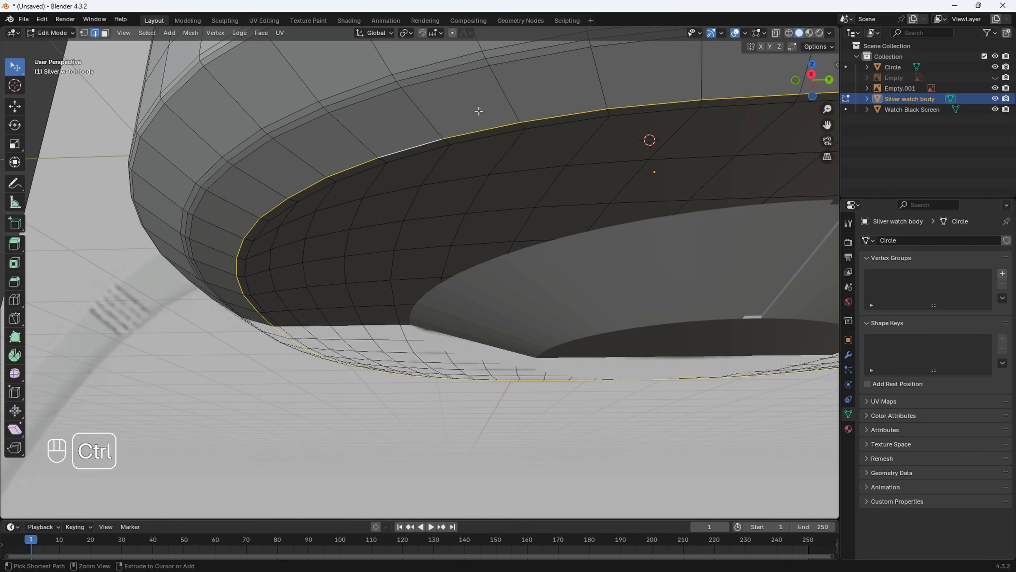
key("ctrl+b")
left_click(466, 106)
scroll(466, 106, "down", 3)
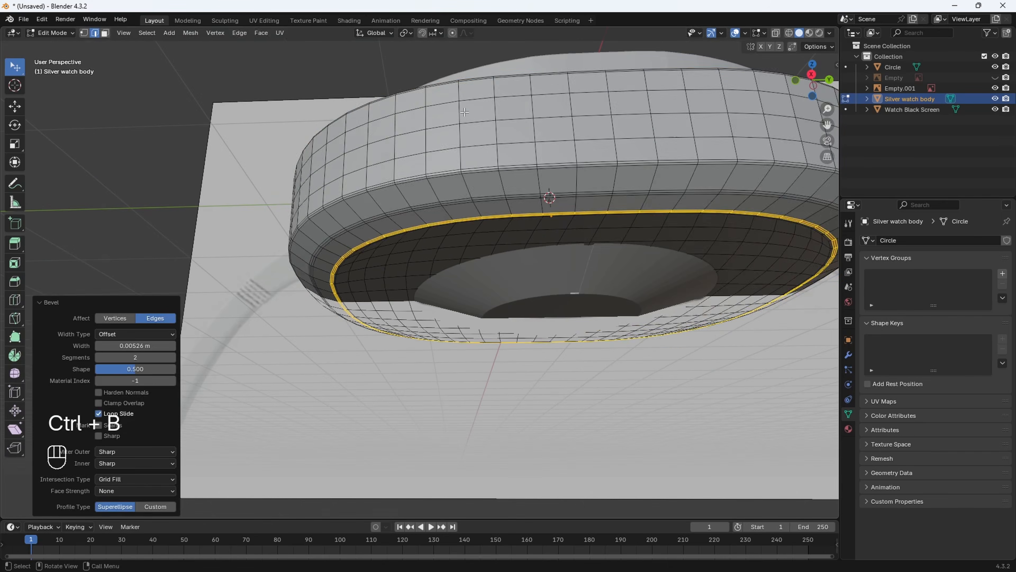
Return to Object Mode and apply Shade Auto Smooth to the sensor dome, silver watch body and black screen.
key("Tab")
middle_click_drag(467, 182, 465, 168)
right_click(404, 195)
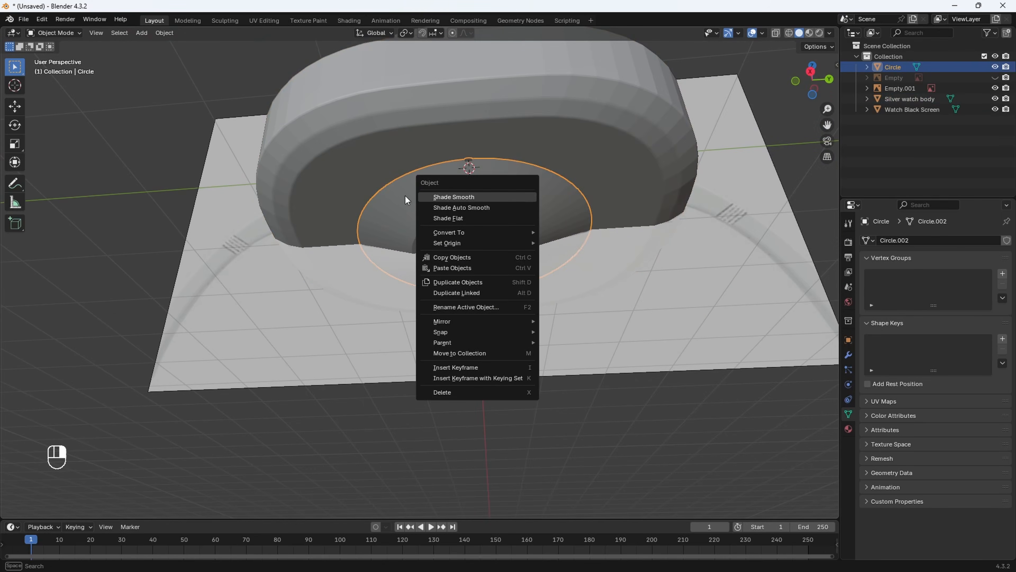
left_click(472, 208)
left_click(577, 128)
right_click(577, 129)
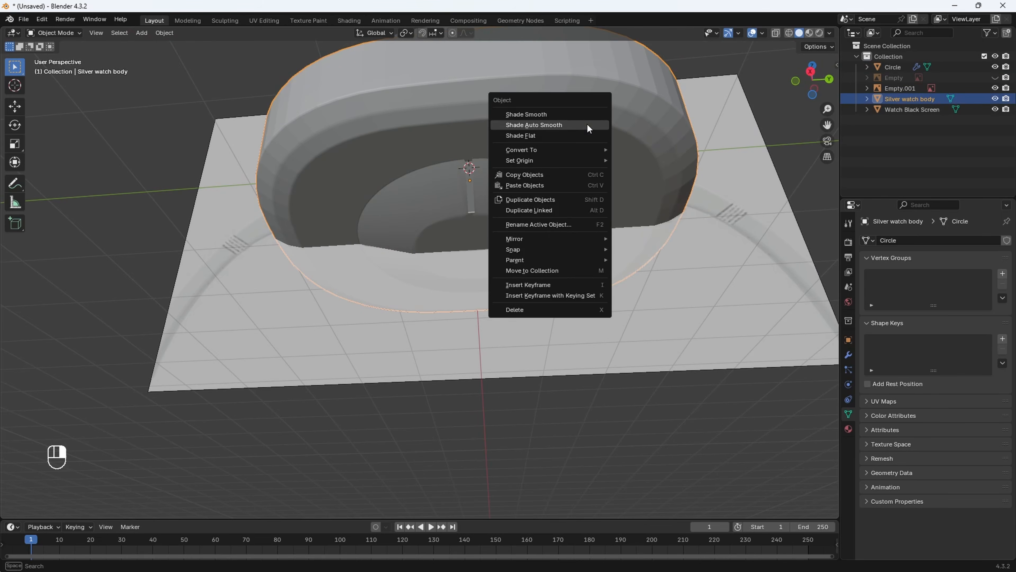
left_click(590, 125)
middle_click_drag(589, 127, 578, 271)
left_click(579, 270)
right_click(579, 270)
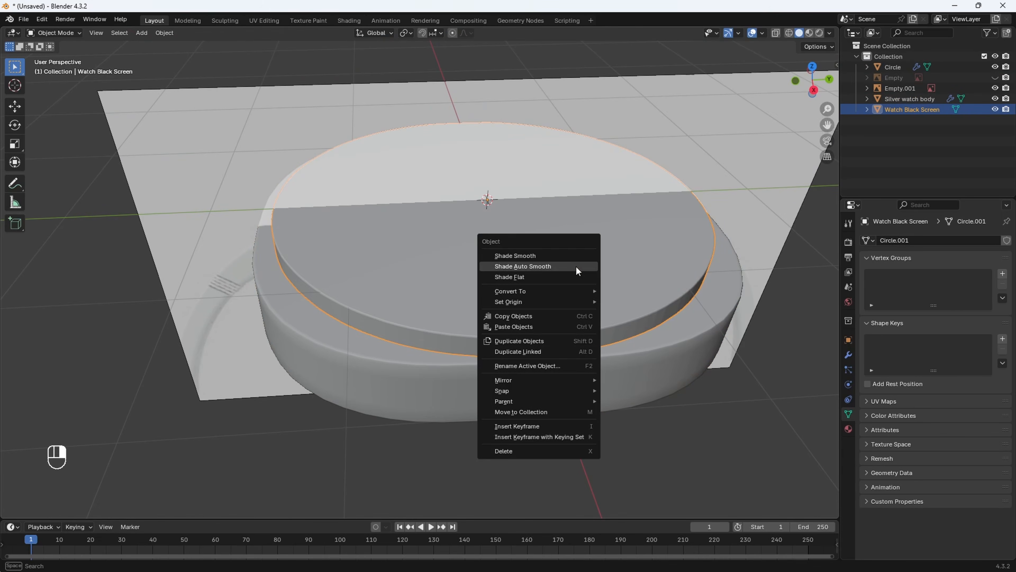
left_click(576, 266)
Examine the smoothed shading of the watch parts from several sides.
scroll(584, 277, "down", 3)
left_click(641, 313)
middle_click_drag(642, 313, 520, 243)
left_click(476, 247)
scroll(478, 244, "down", 4)
middle_click_drag(479, 242, 532, 256)
scroll(560, 256, "up", 2)
scroll(600, 256, "up", 1)
middle_click_drag(599, 257, 584, 269)
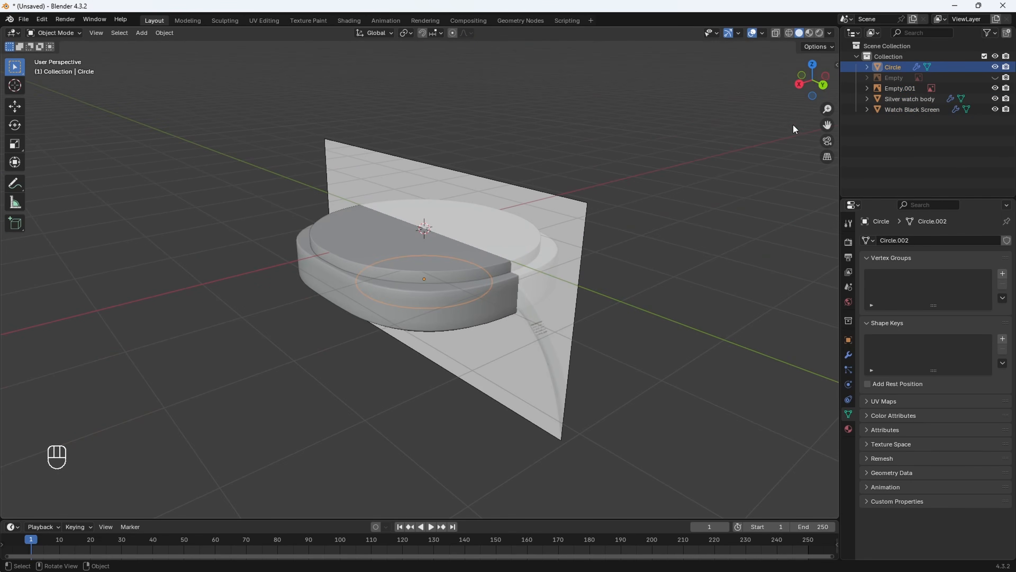
Compare the watch profile with the side reference image in right orthographic wireframe view, and return to solid shading.
left_click(802, 88)
key("z")
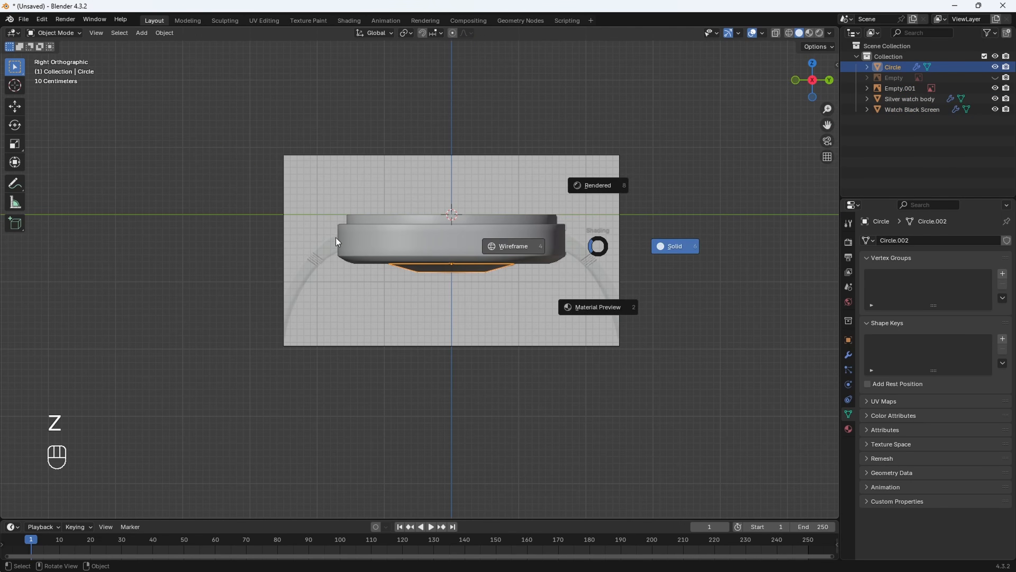
left_click(516, 245)
scroll(420, 271, "up", 5)
middle_click_drag(388, 203, 383, 229, "shift")
scroll(367, 200, "up", 2)
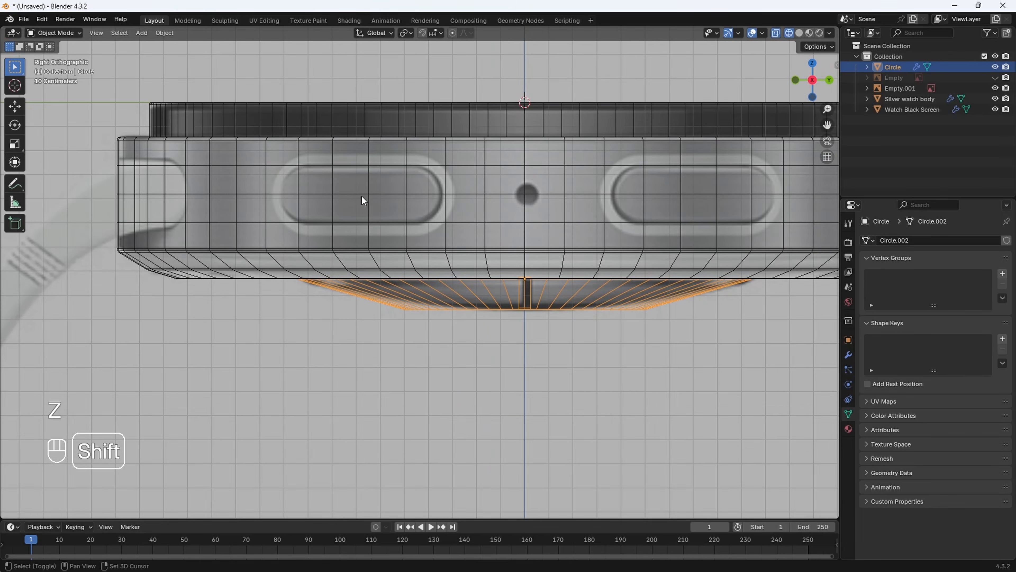
mouse_move(362, 196)
middle_mouse_down("shift")
mouse_move(375, 236)
mouse_move(383, 215)
middle_mouse_up("shift")
scroll(378, 235, "down", 4)
key("z")
left_click(505, 246)
scroll(505, 251, "down", 3)
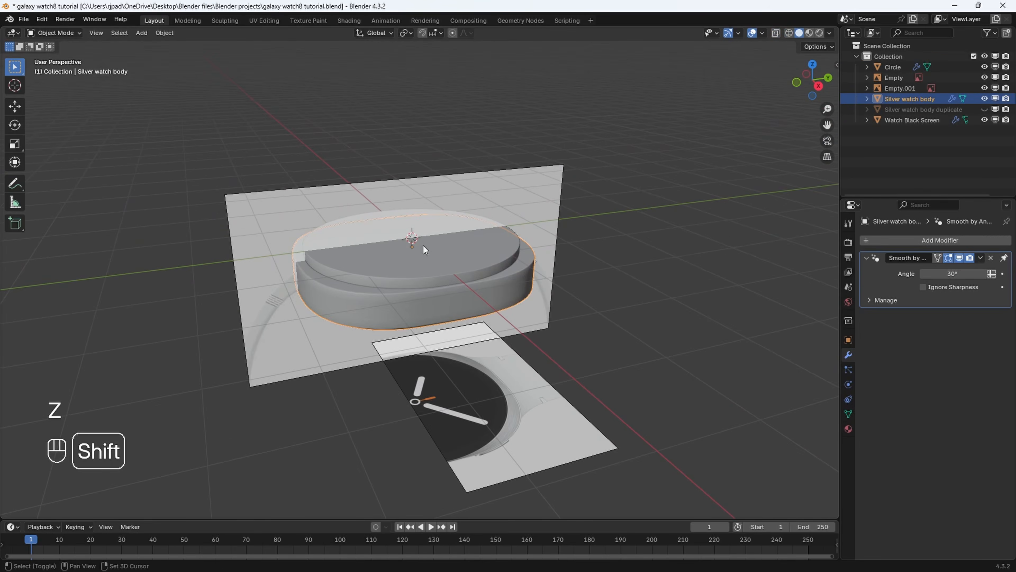
Add a 32-vertex mesh circle with a 1 m radius at the world origin and show it in top orthographic view.
key("shift+a")
mouse_move(422, 244)
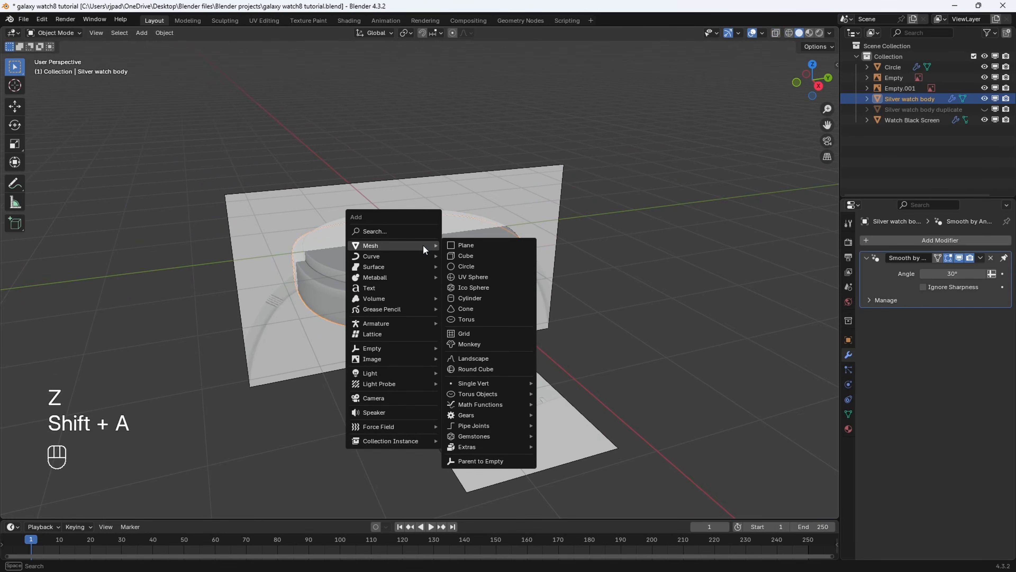
left_click(468, 265)
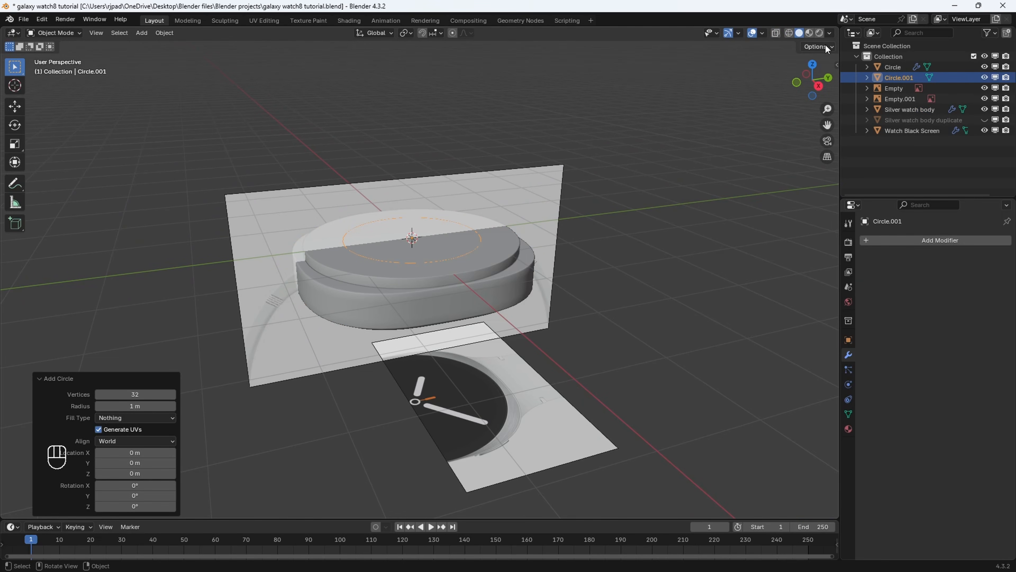
left_click(812, 66)
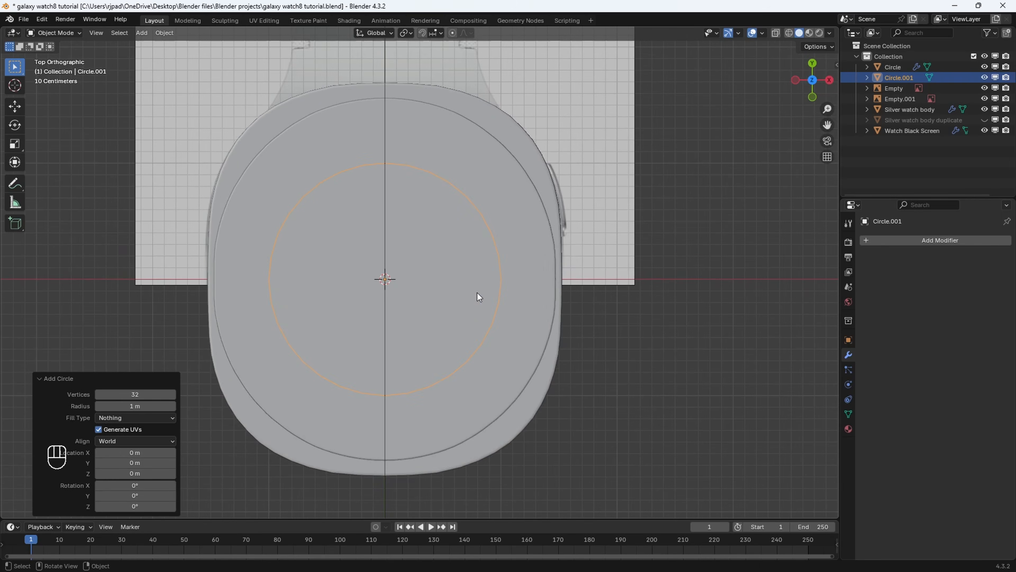
Fill the new circle with Grid Fill in Edit Mode, using a span of 8 and an offset of 4.
key("Tab")
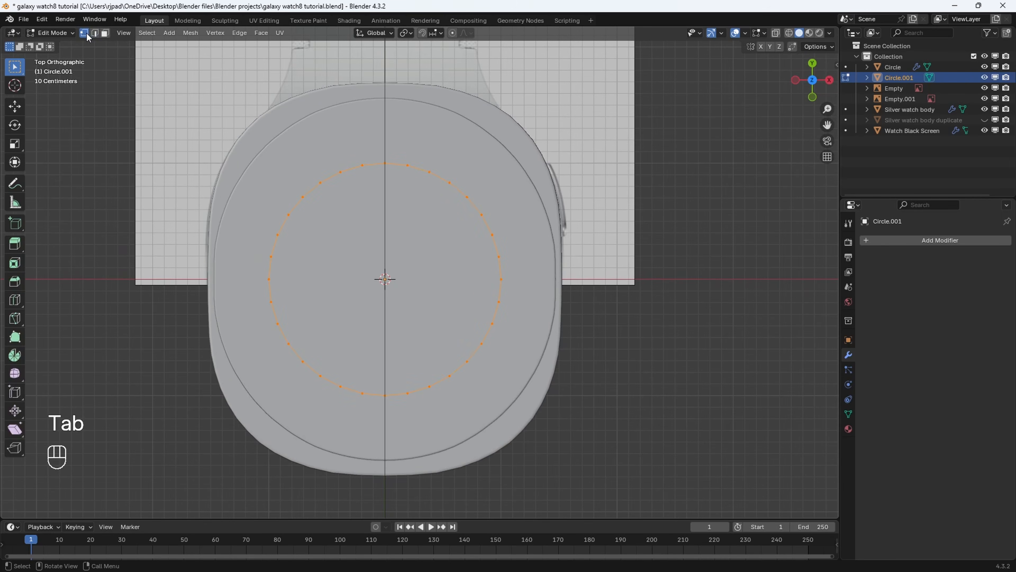
left_click(260, 33)
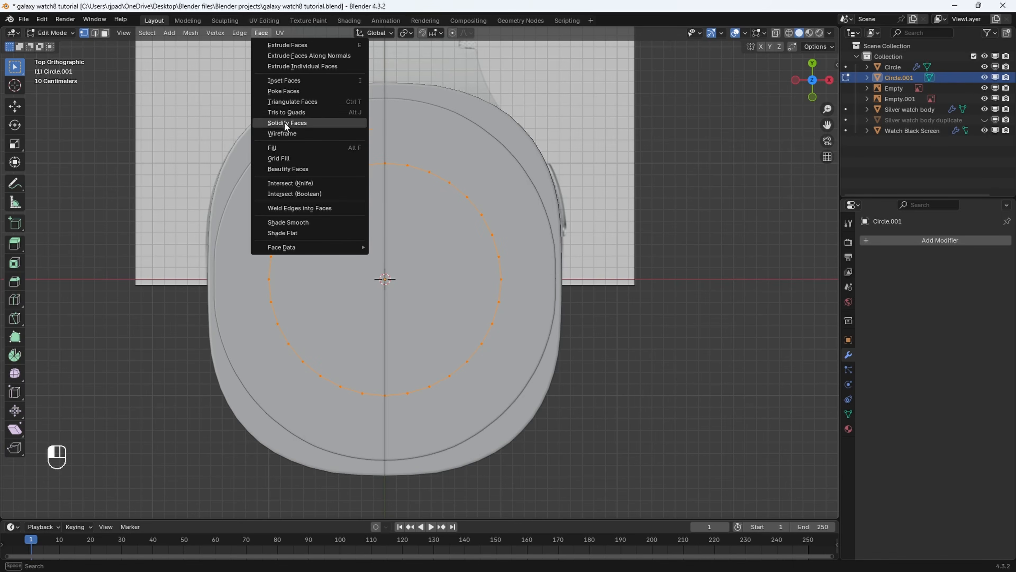
left_click(289, 160)
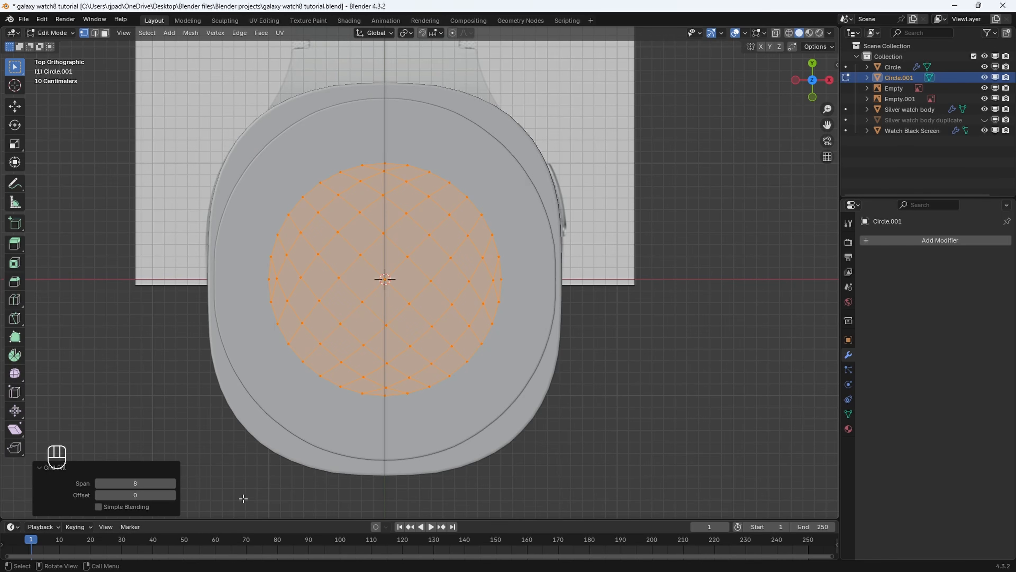
left_click(171, 496)
left_click(171, 496)
left_click(172, 495)
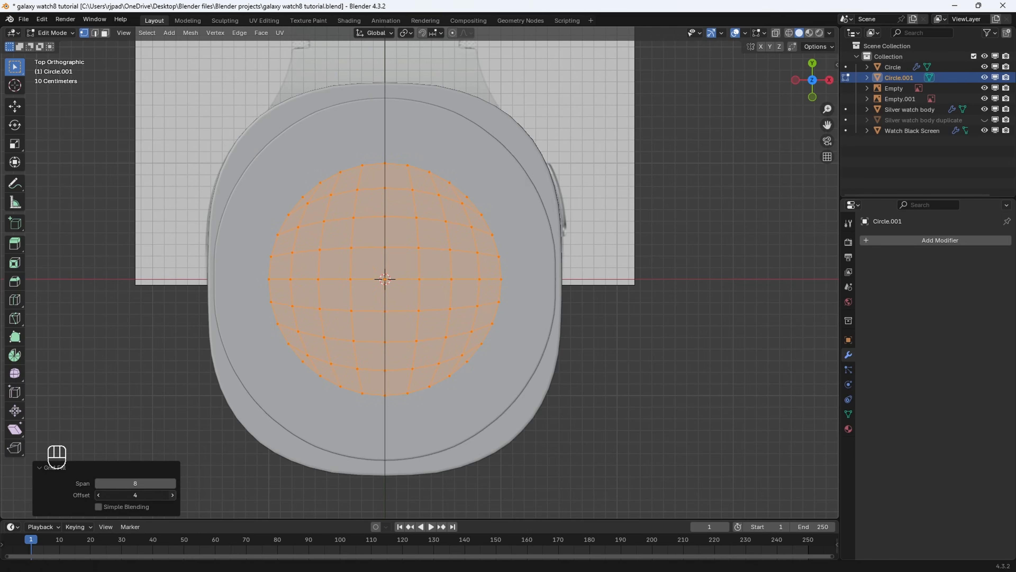
left_click(171, 496)
left_click(171, 496)
left_click(100, 495)
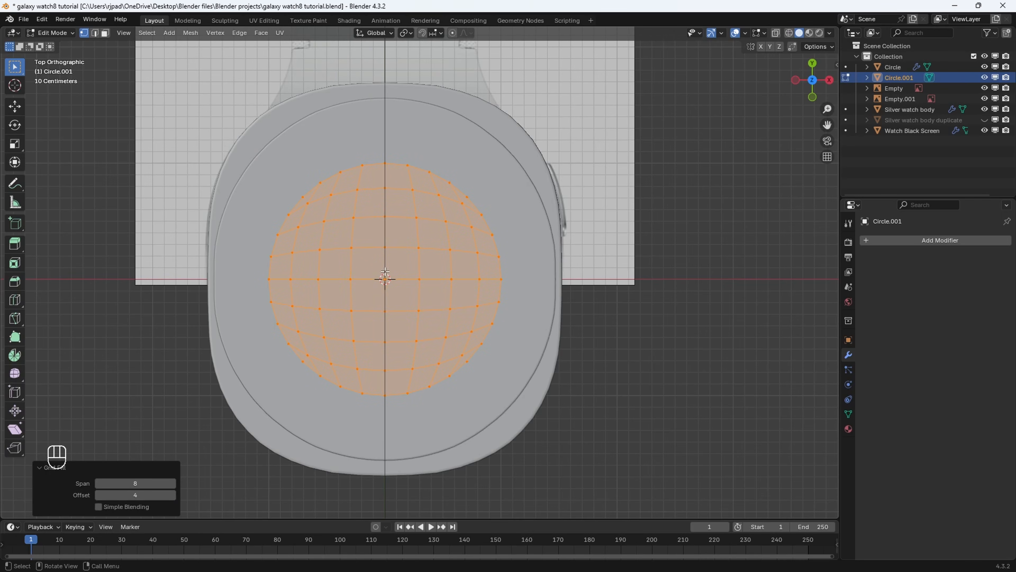
mouse_move(385, 277)
middle_mouse_down("shift")
mouse_move(445, 286)
mouse_move(401, 272)
middle_mouse_up("shift")
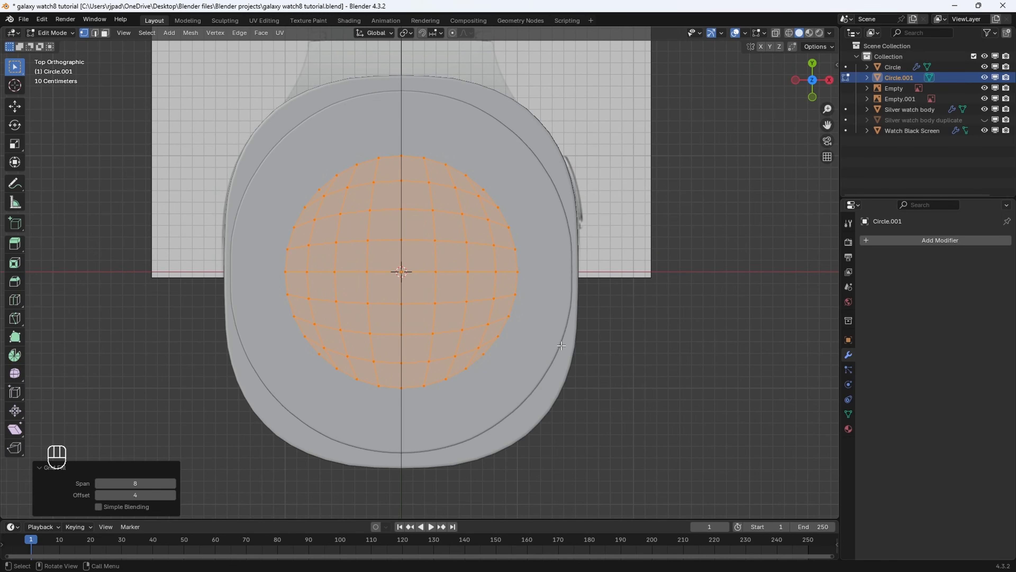
Leave Edit Mode and hide the black screen, silver watch body and sensor dome.
middle_click_drag(562, 346, 501, 275)
scroll(501, 275, "down", 5)
scroll(500, 280, "up", 5)
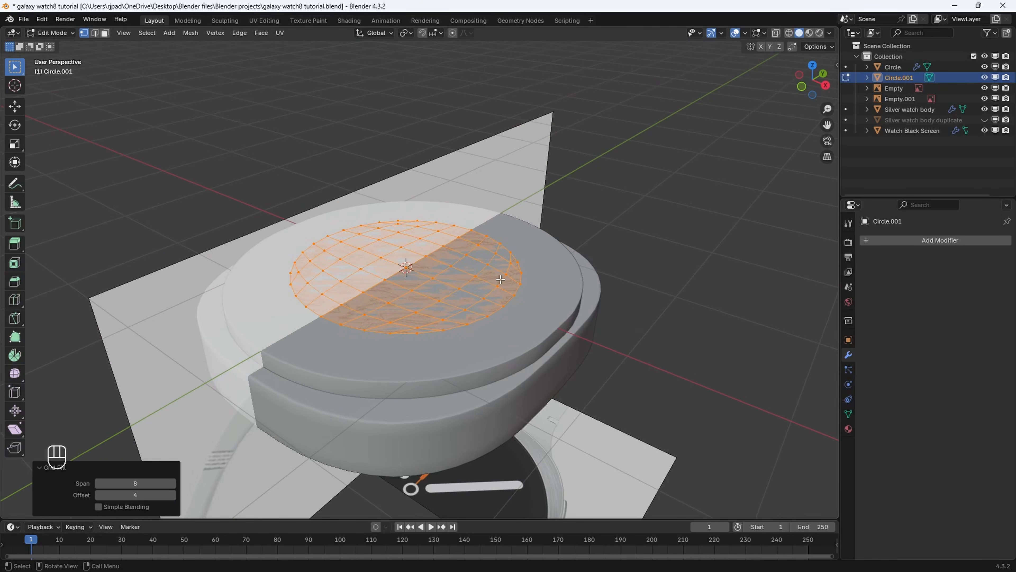
key("Tab")
left_click(552, 331)
key("h")
left_click(559, 347)
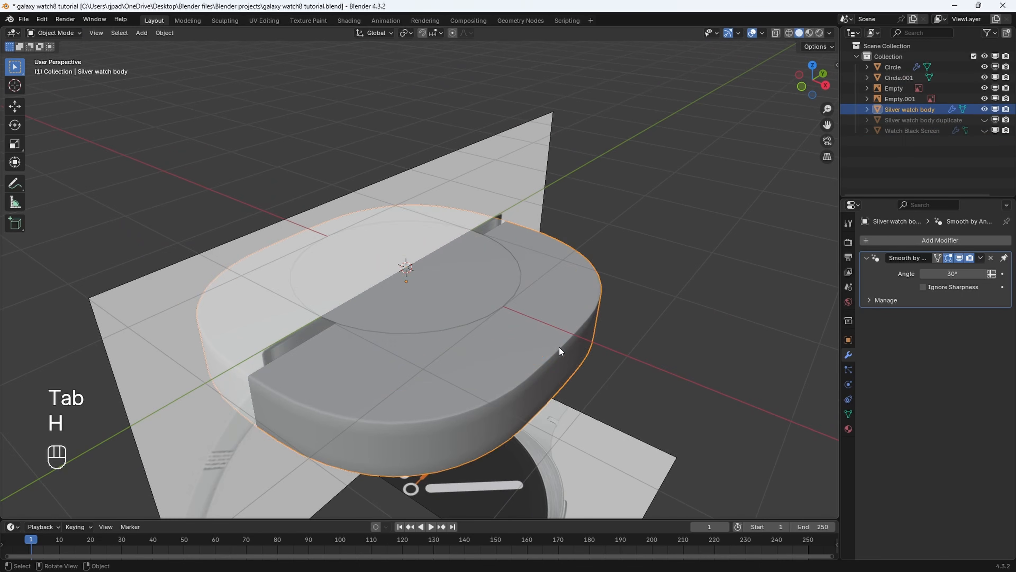
key("h")
left_click(451, 293)
key("h")
In top wireframe view, move the grid-filled circle's vertices above its horizontal centre row 1 m along Y.
left_click(451, 293)
left_click(809, 66)
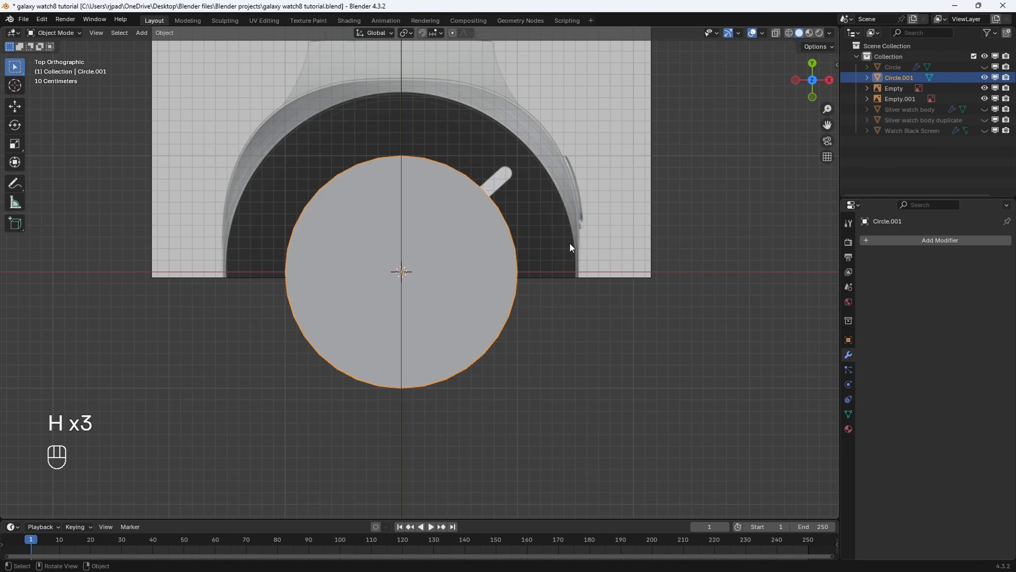
key("z")
key("Tab")
scroll(425, 270, "up", 2)
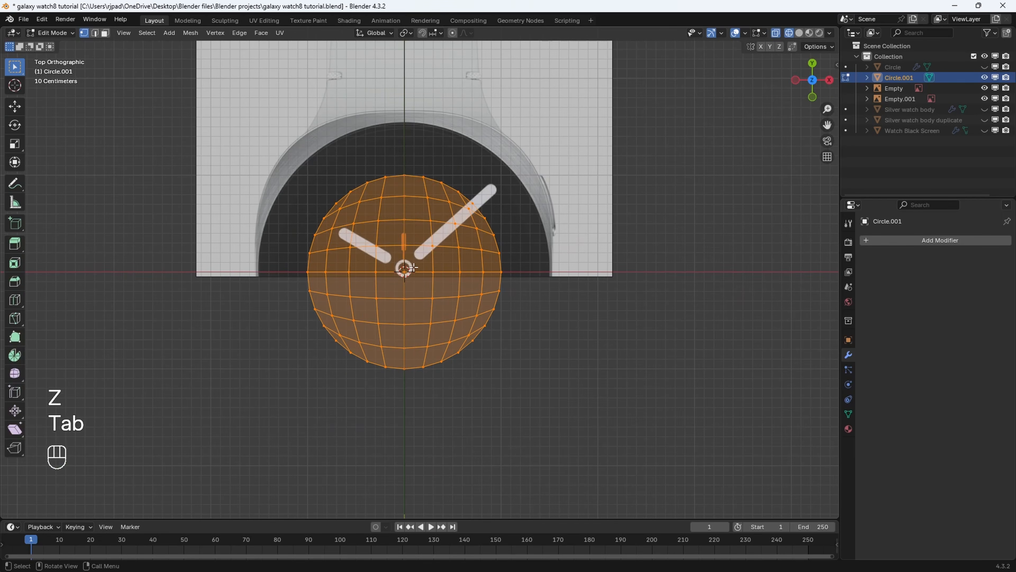
left_click_drag(188, 134, 630, 262)
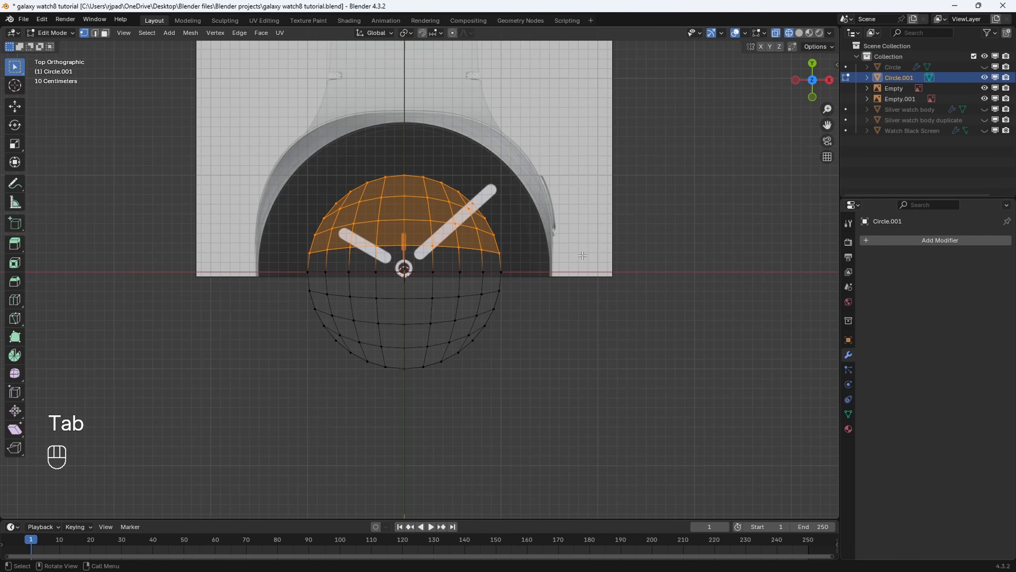
scroll(579, 258, "down", 1)
scroll(576, 260, "down", 1)
key("g")
key("y")
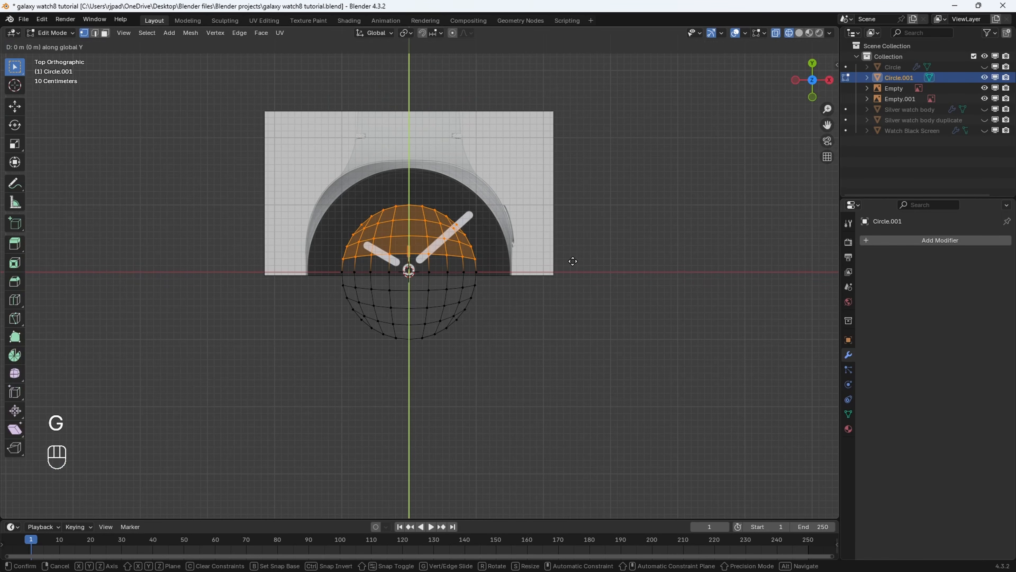
left_click(573, 193)
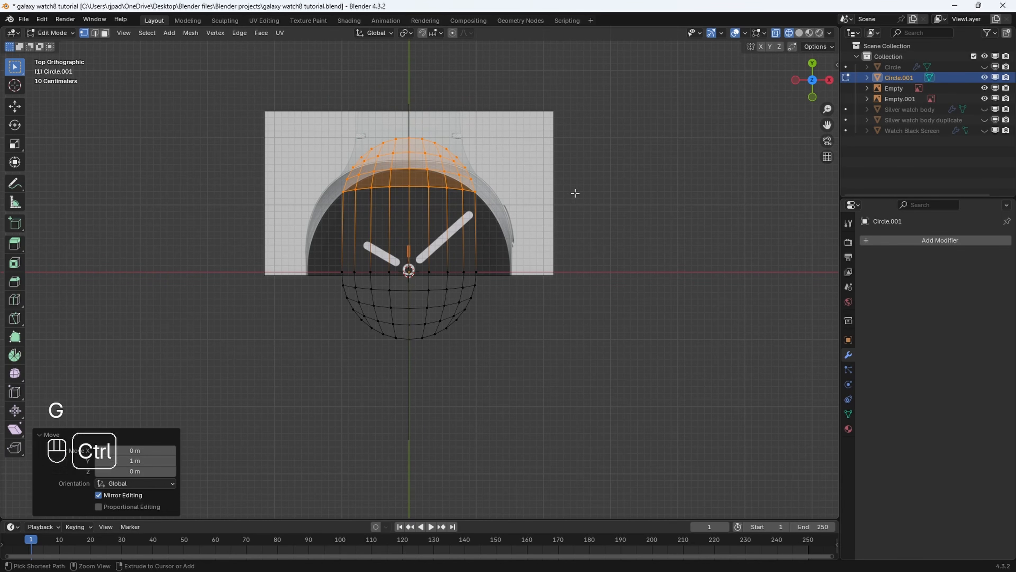
Move the circle's vertices below its horizontal centre row -1 m along Y to form a pill shape.
left_click_drag(337, 287, 637, 430)
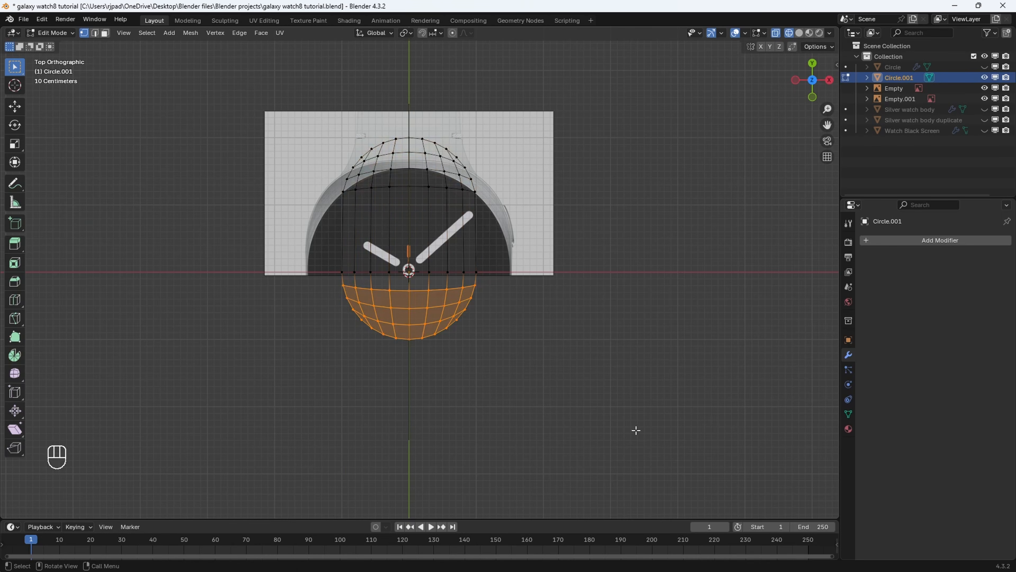
key("g")
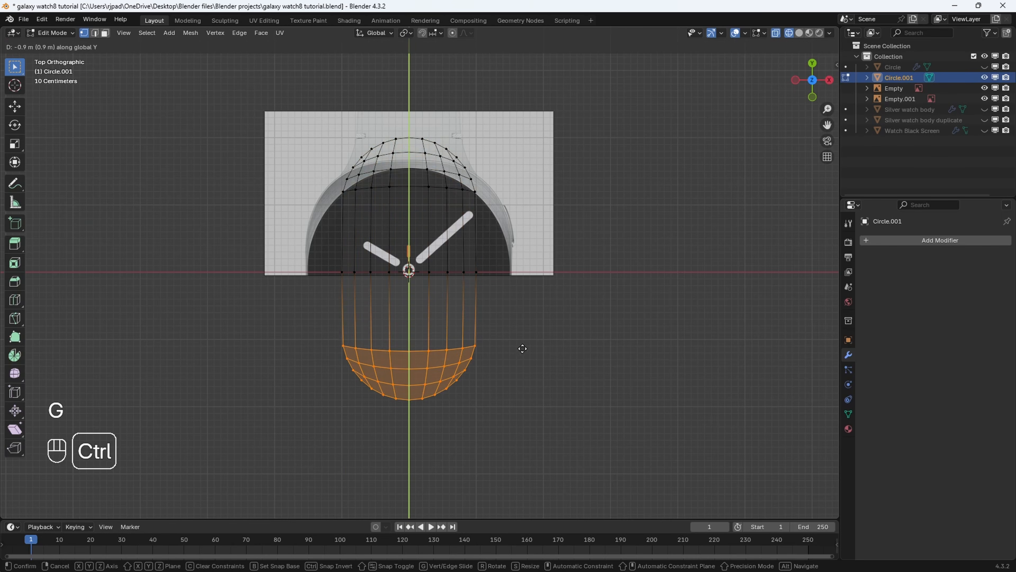
left_click(521, 356, "ctrl")
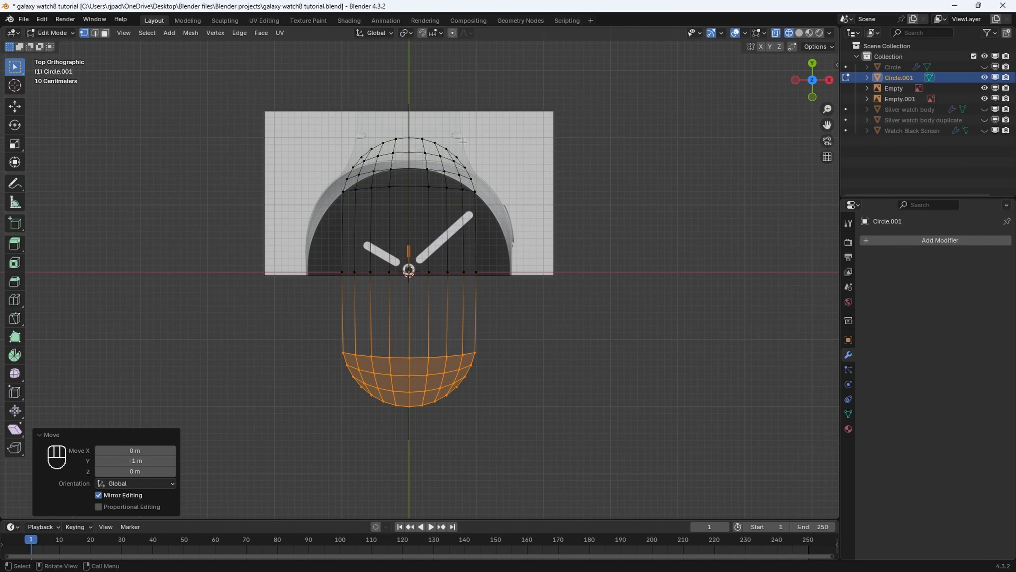
key("Tab")
key("Tab")
Add 4 evenly spaced horizontal loop cuts to each of the two stretched sections of the pill-shaped mesh.
middle_click_drag(443, 311, 434, 317, "shift")
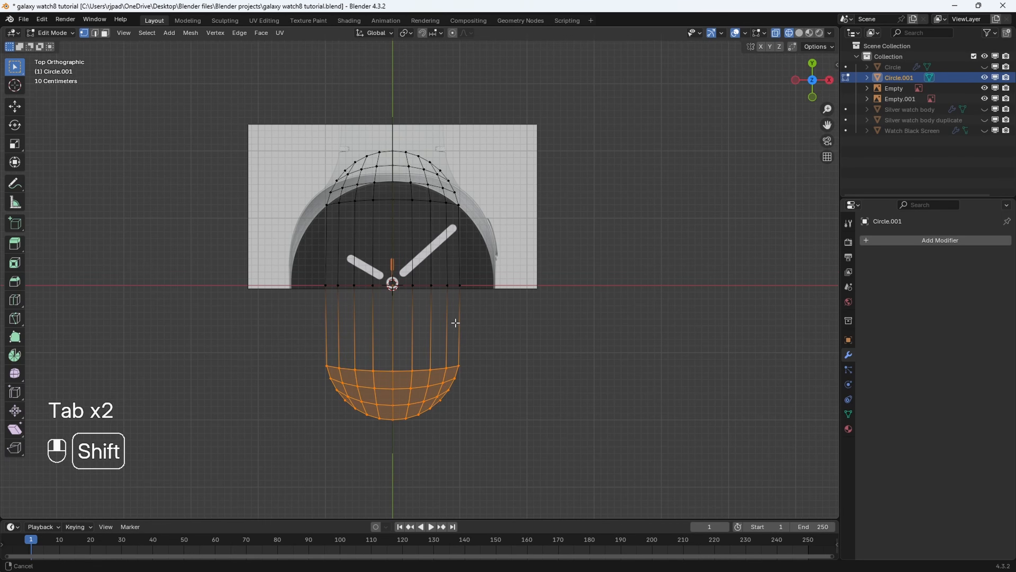
scroll(433, 319, "up", 1)
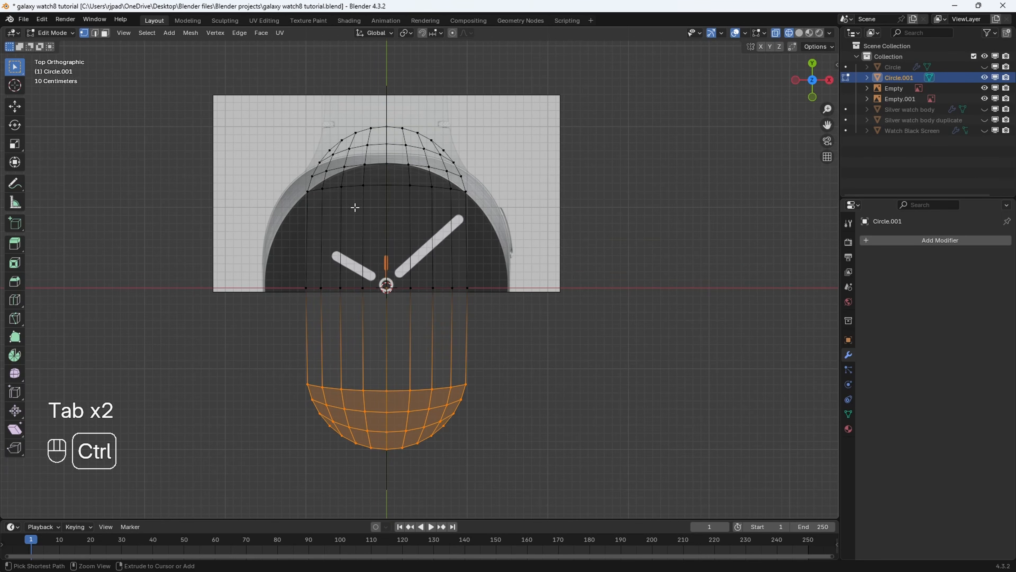
key("ctrl+r")
scroll(372, 222, "up", 2)
left_click(371, 222)
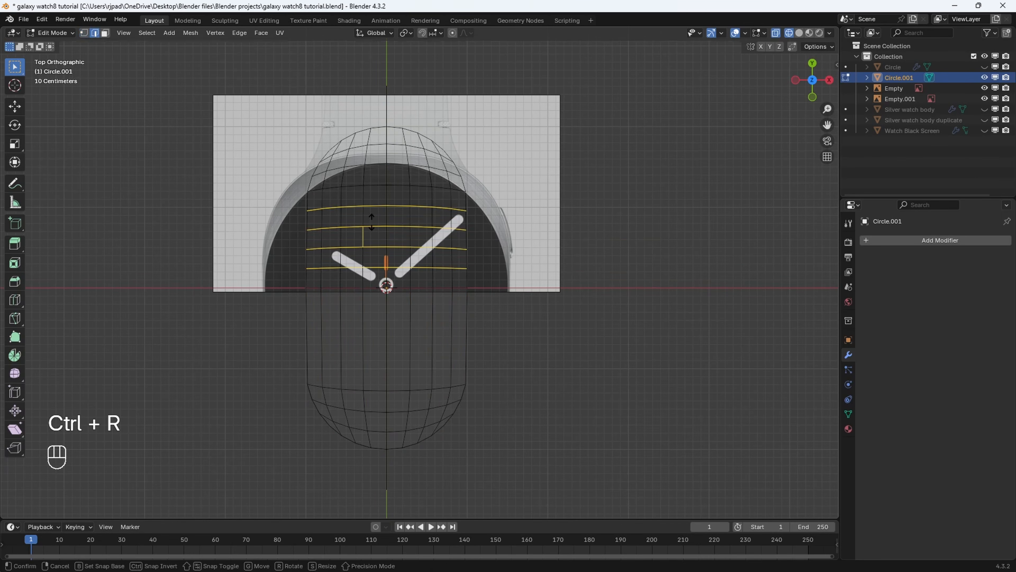
right_click(371, 222)
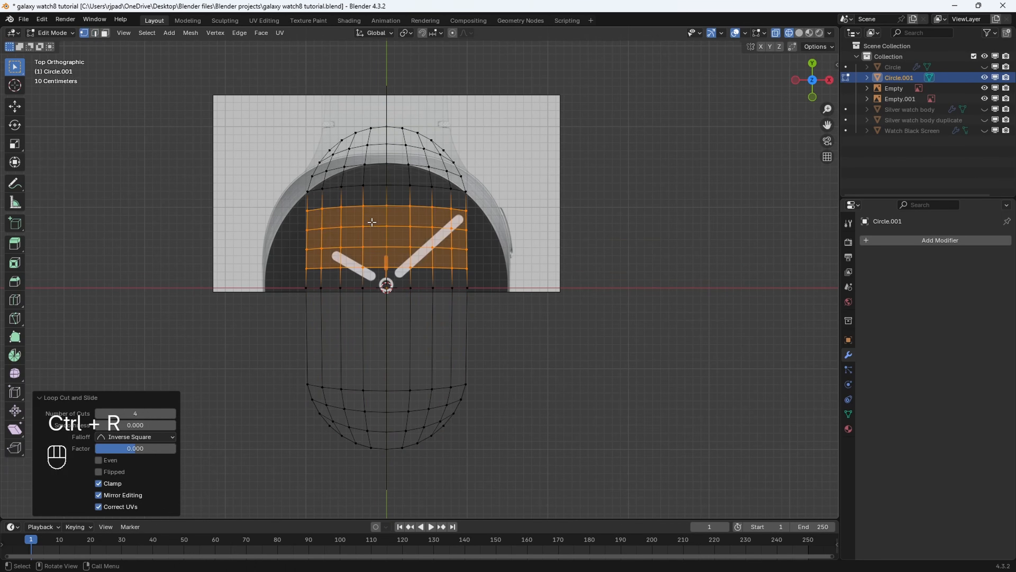
key("ctrl+r")
left_click(399, 360)
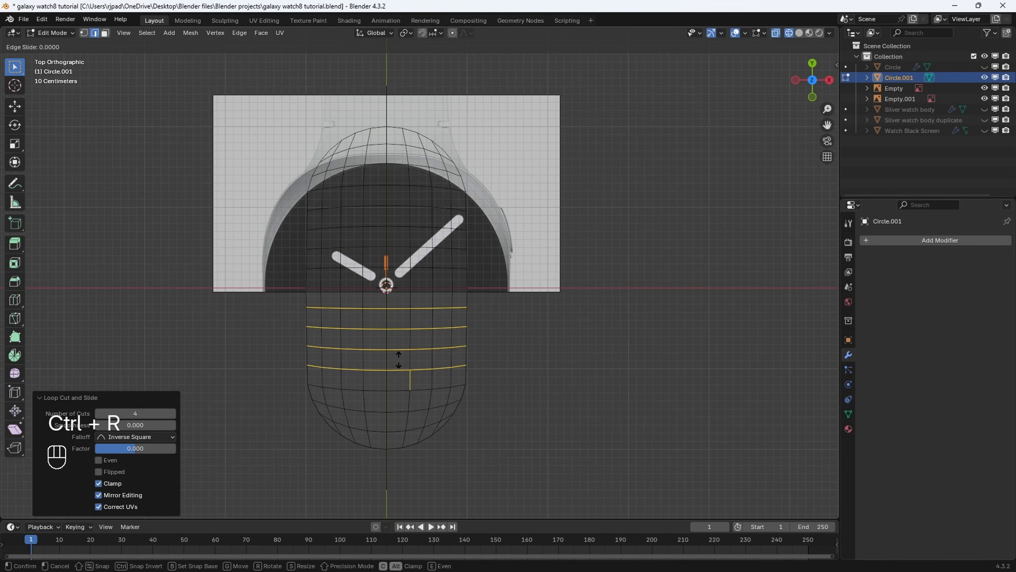
right_click(400, 358)
Extrude the entire pill-shaped mesh about 0.45 m along its normal and switch to solid shading.
scroll(409, 356, "down", 3)
middle_click_drag(503, 338, 525, 241)
key("a")
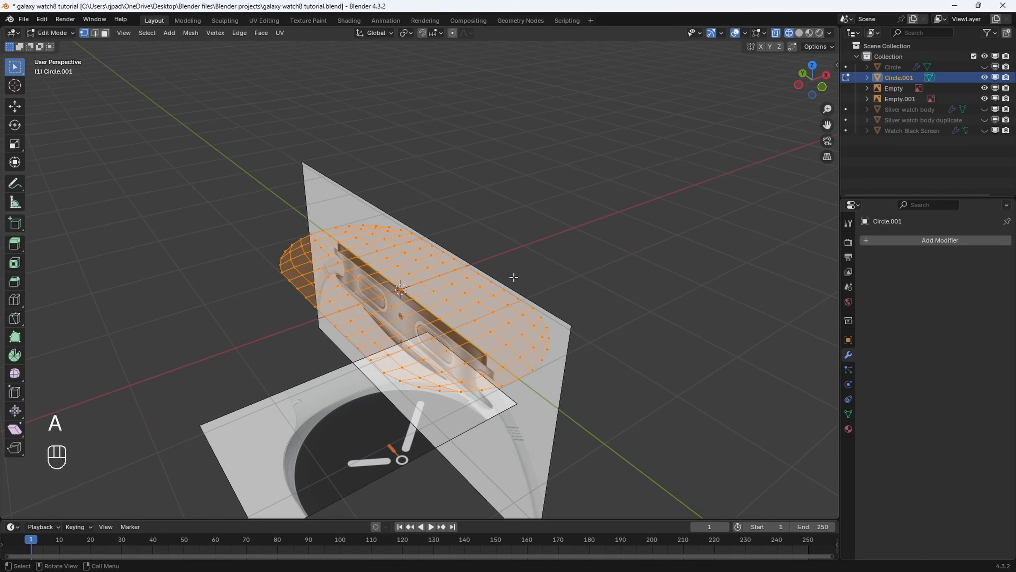
middle_click_drag(512, 279, 528, 245)
key("e")
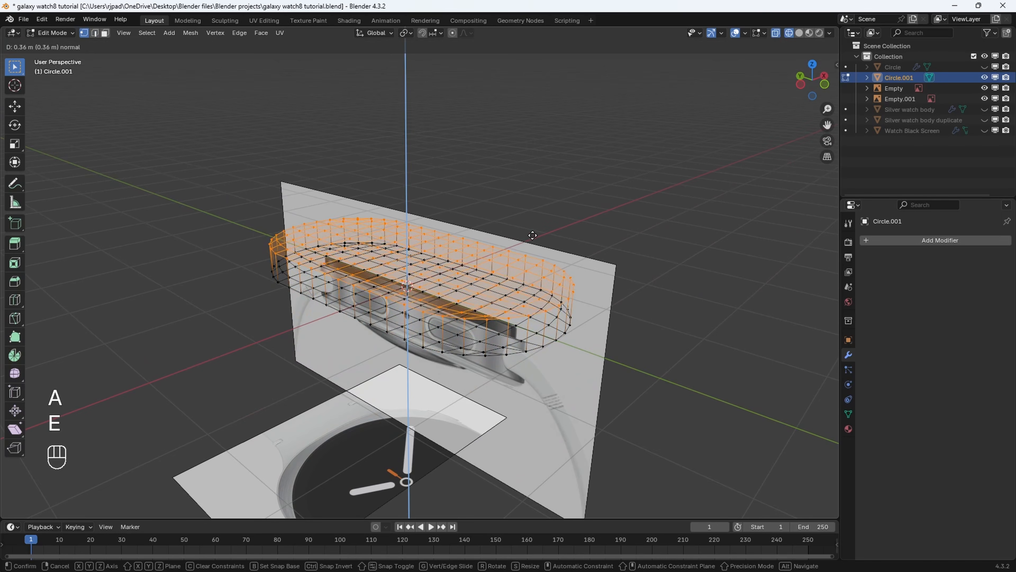
left_click(534, 226)
middle_click_drag(534, 227, 572, 213)
key("z")
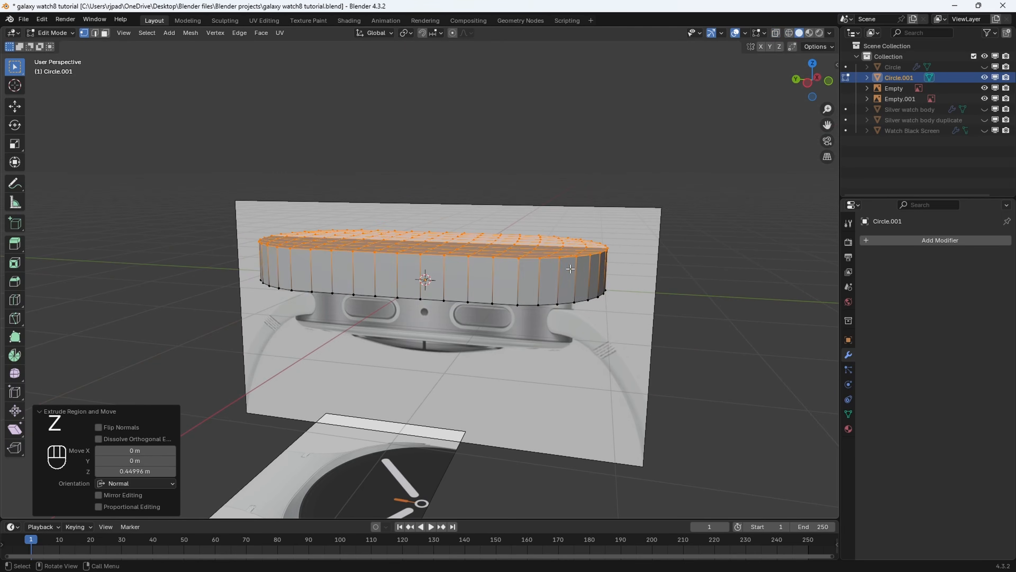
mouse_move(570, 268)
middle_mouse_down()
mouse_move(468, 344)
mouse_move(523, 253)
mouse_move(492, 287)
mouse_move(432, 297)
mouse_move(474, 283)
middle_mouse_up()
Leave Edit Mode and rotate the extruded pill 90° about the global Y axis.
key("Tab")
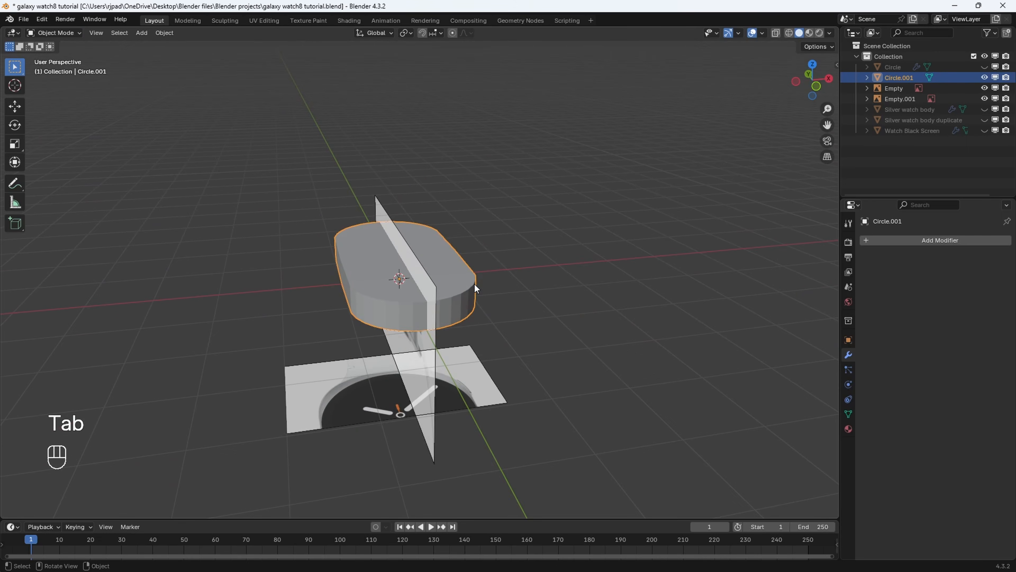
type("ry90")
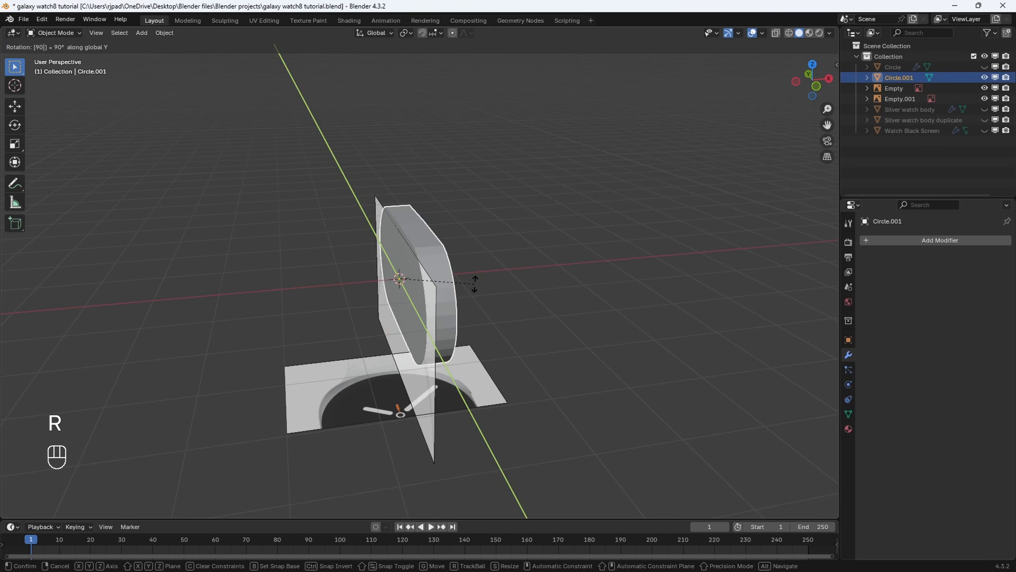
left_click(474, 283)
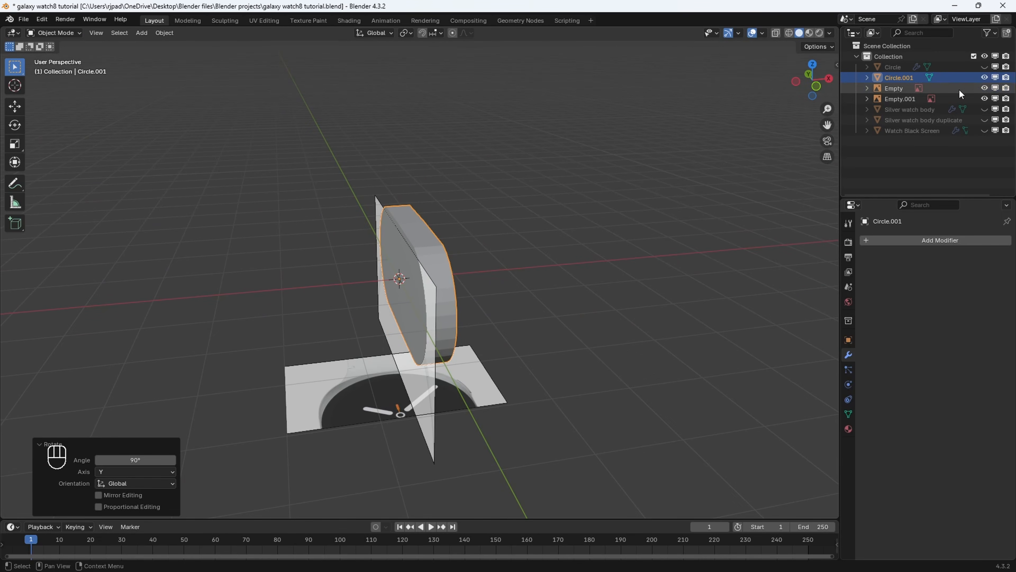
Unhide the silver watch body and, in right wireframe view, scale the pill down to 0.2.
left_click(985, 109)
middle_click_drag(480, 248, 616, 234)
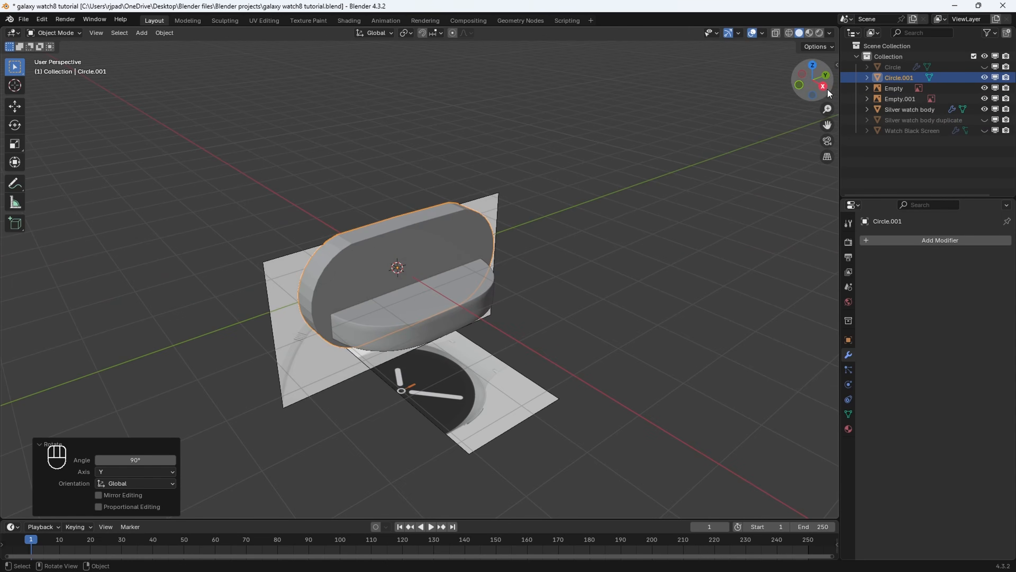
left_click(814, 81)
key("z")
left_click(360, 248)
scroll(602, 281, "up", 2)
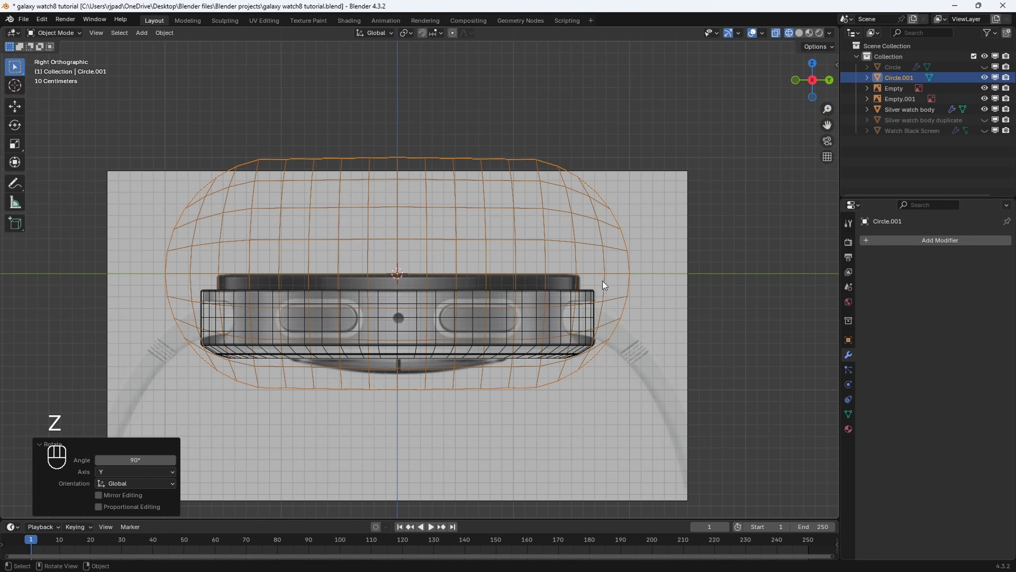
key("s")
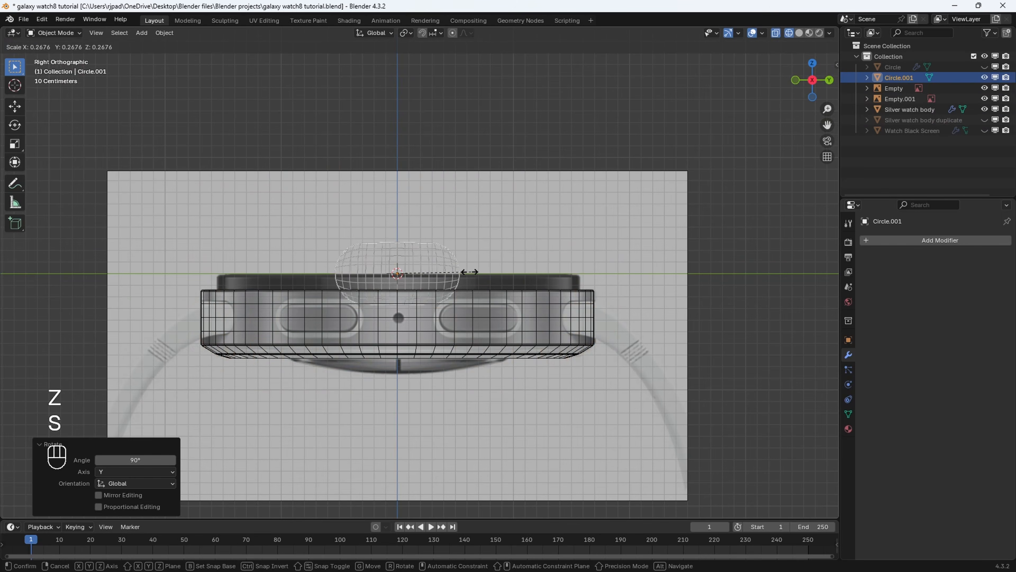
left_click(452, 275)
Move the pill about 0.7 m along Y and -0.377 m along Z onto the side button in the reference image.
scroll(453, 280, "up", 3)
middle_click_drag(464, 263, 473, 223, "shift")
key("g")
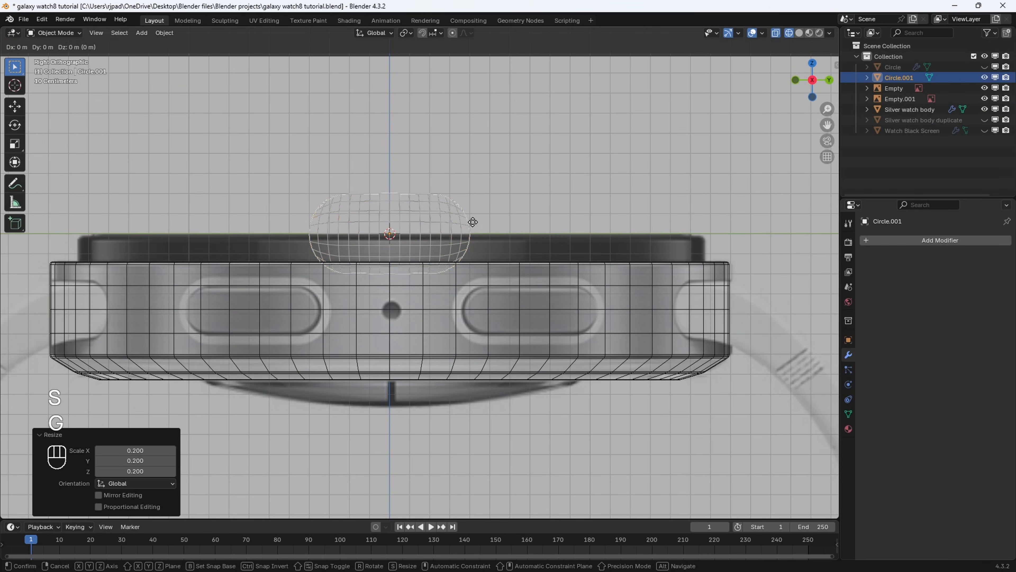
key("y")
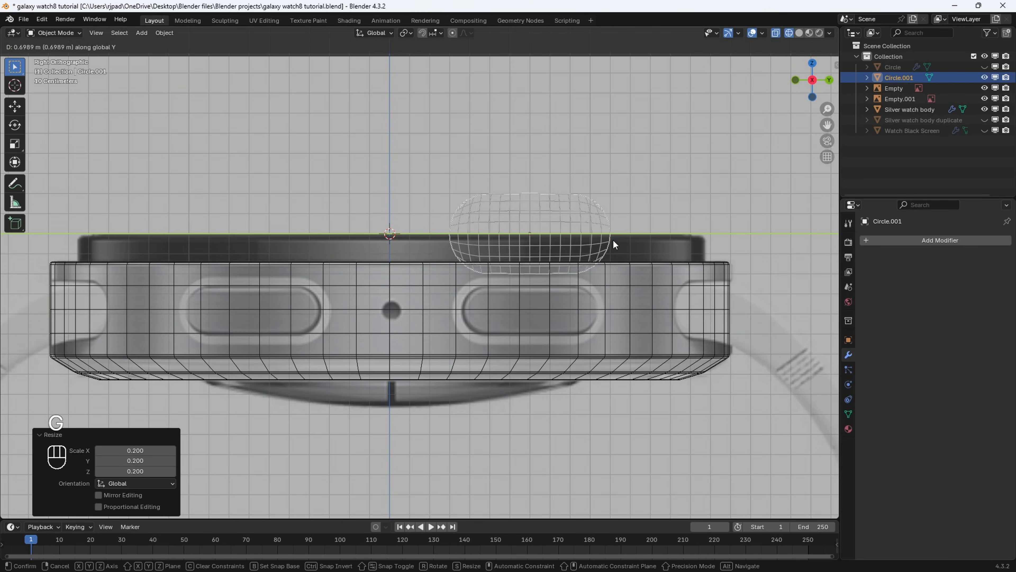
left_click(613, 243)
scroll(631, 248, "up", 2)
middle_click_drag(630, 247, 536, 233, "shift")
key("g")
key("z")
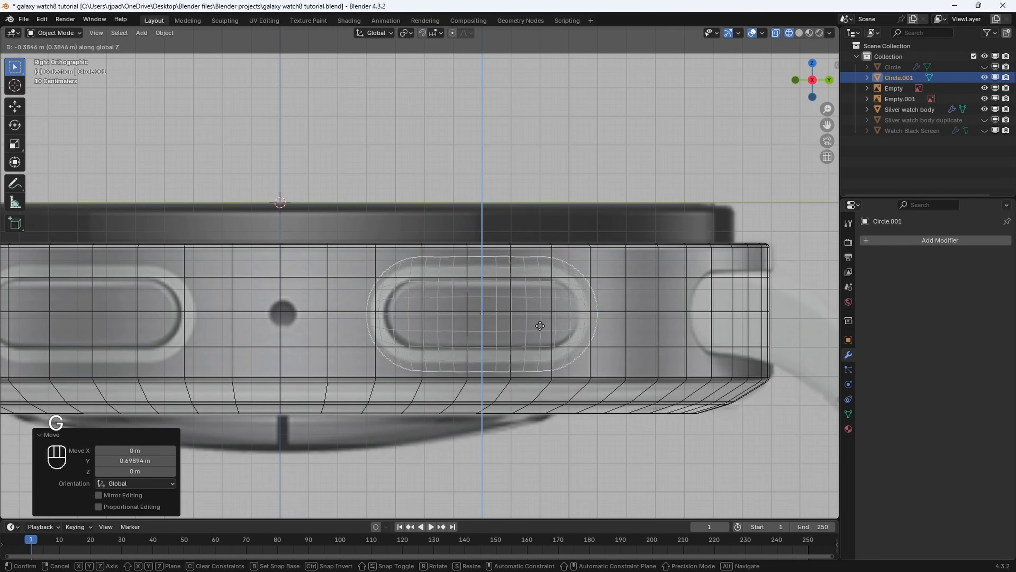
left_click(537, 324)
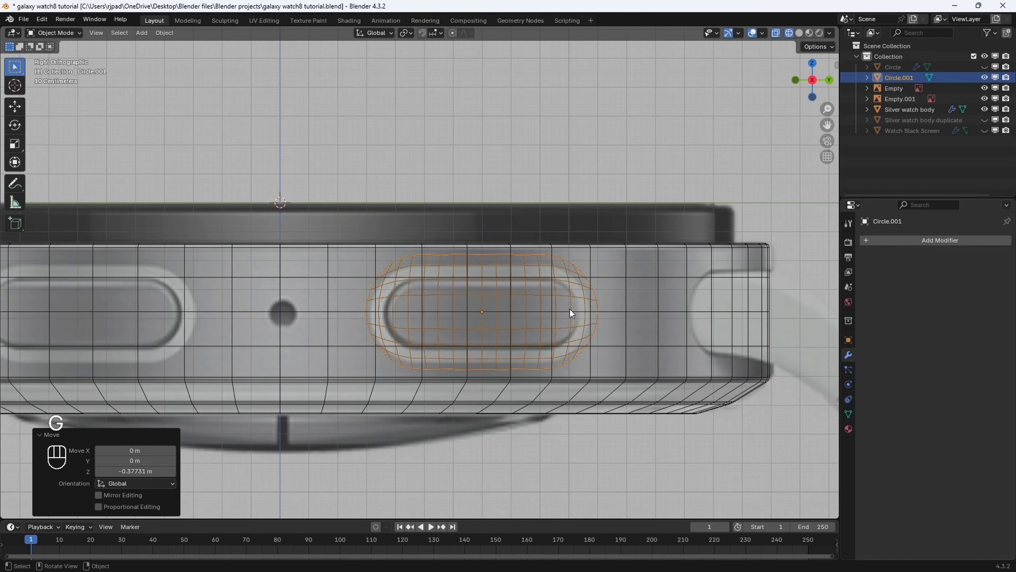
Scale the pill by 0.772 overall and by 1.103 along Y to match the reference button's length.
key("s")
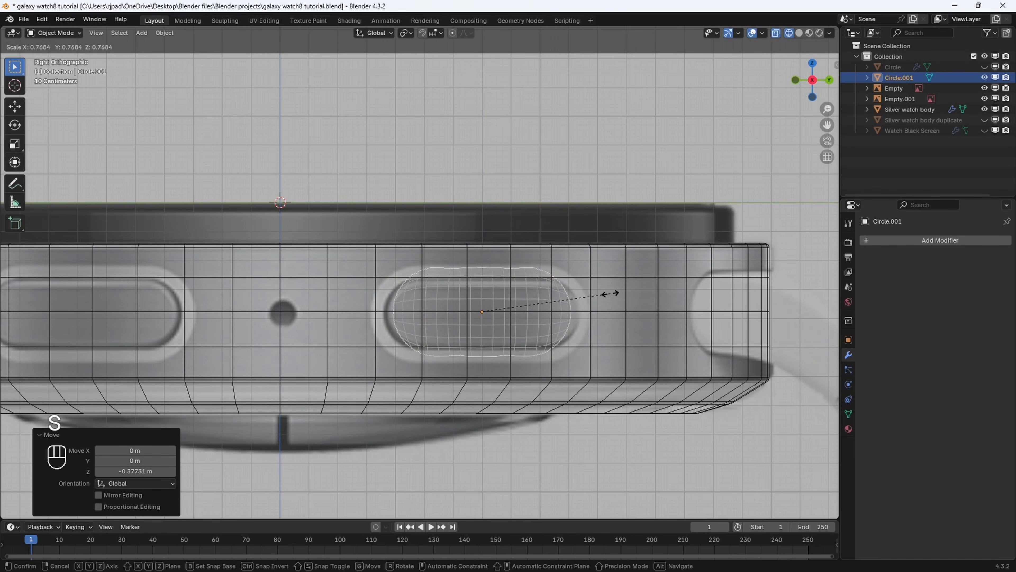
left_click(608, 292)
scroll(611, 295, "up", 2)
middle_click_drag(611, 295, 581, 247, "shift")
key("s")
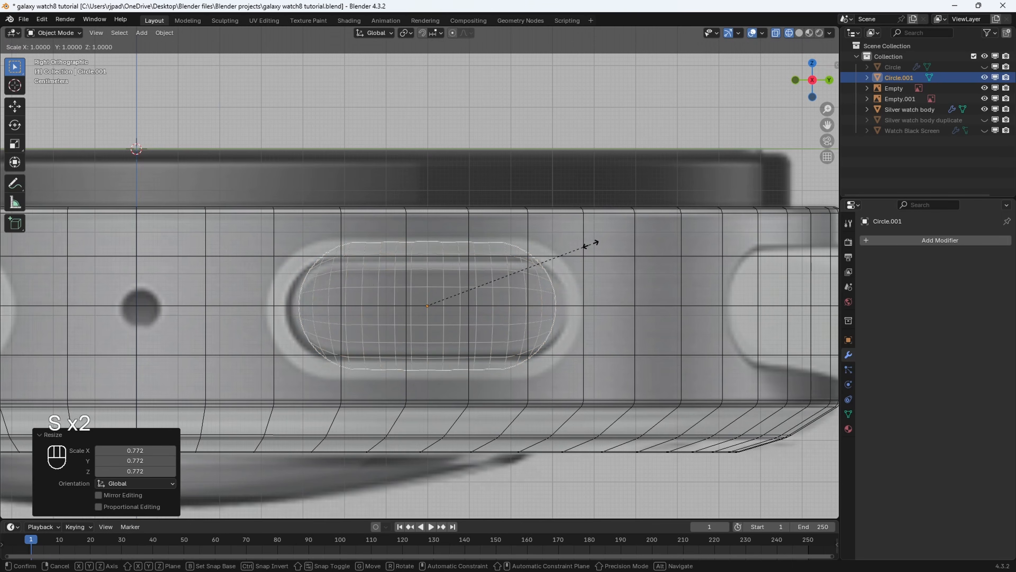
key("y")
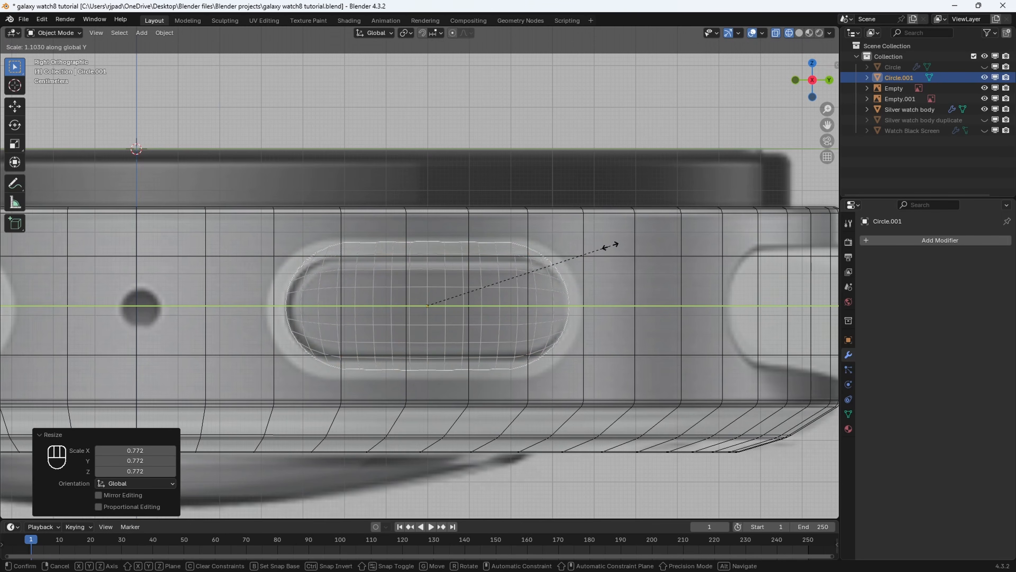
left_click(611, 245)
Scale the pill by 0.85 along Z and shift it about -0.005 m along Z to fit the button outline.
key("s")
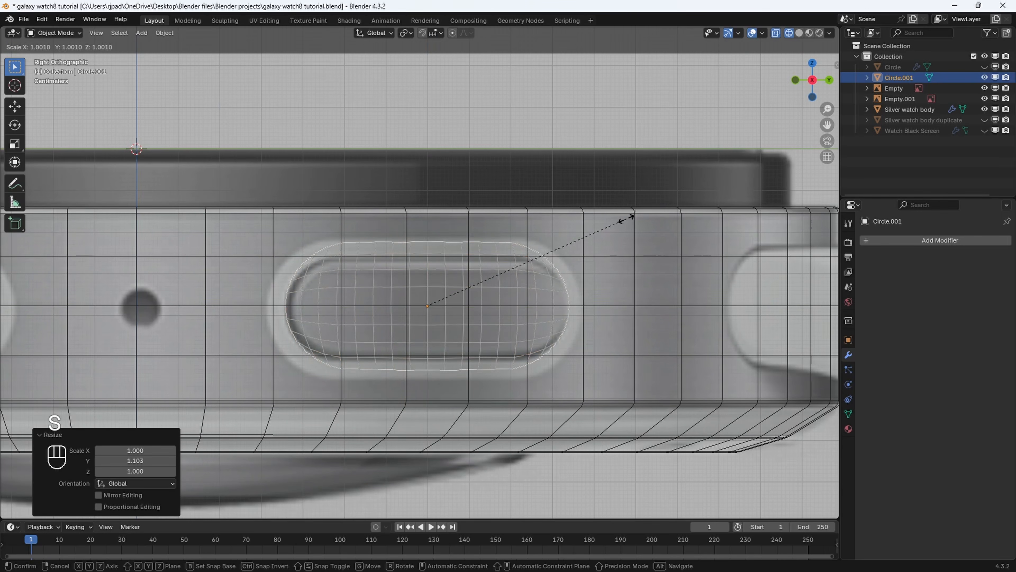
key("z")
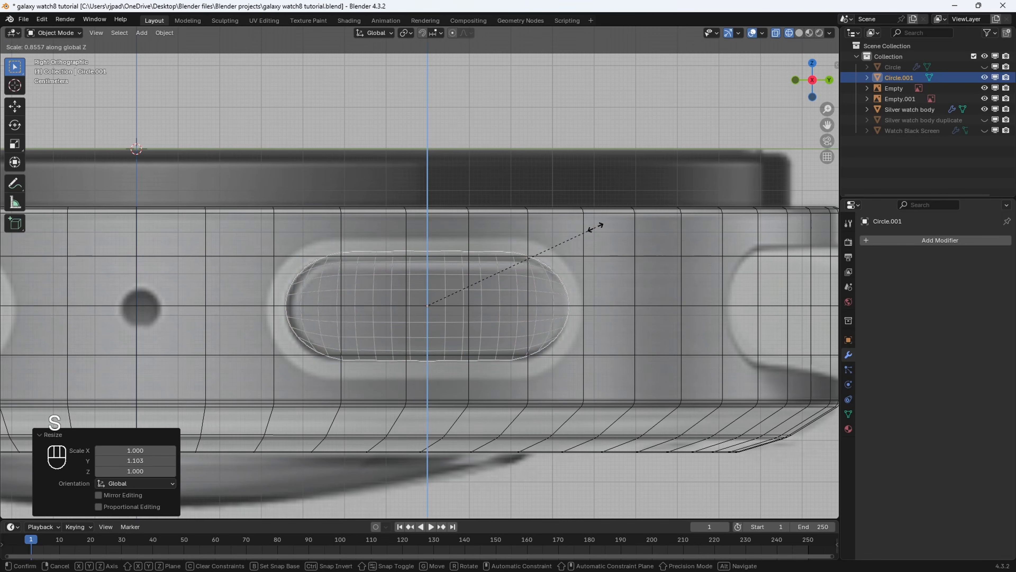
left_click(595, 228)
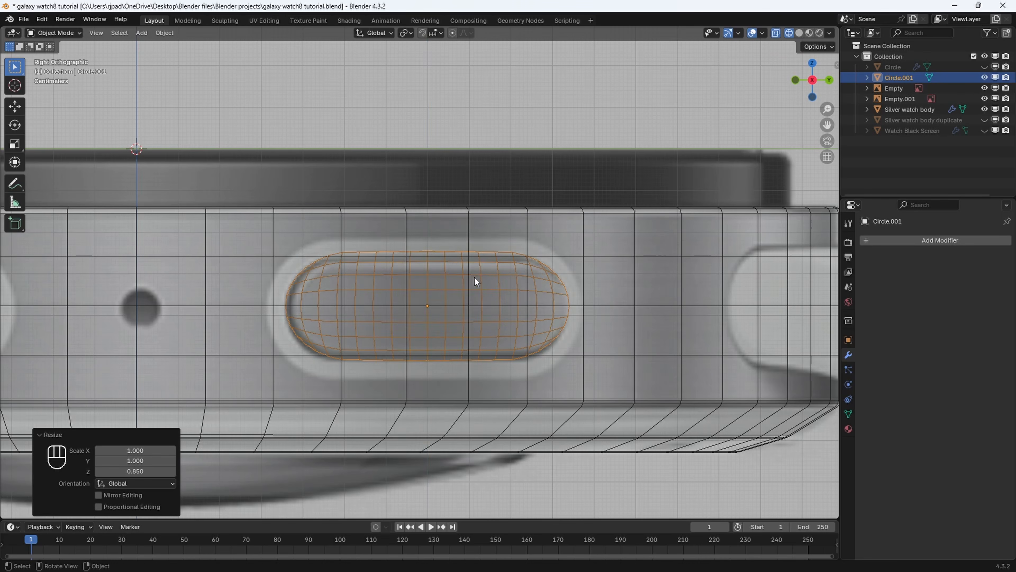
key("g")
key("y")
key("z")
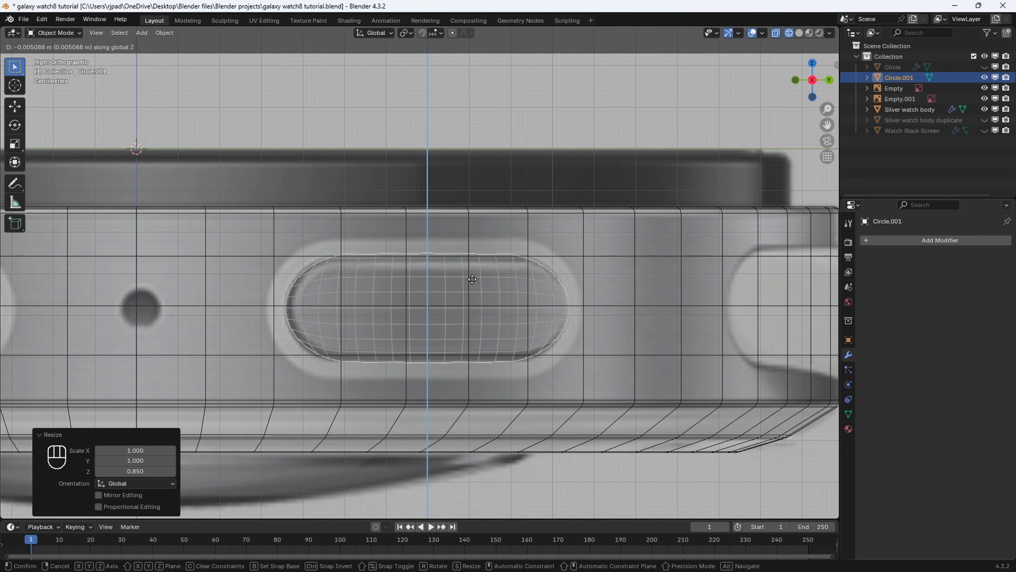
left_click(472, 279)
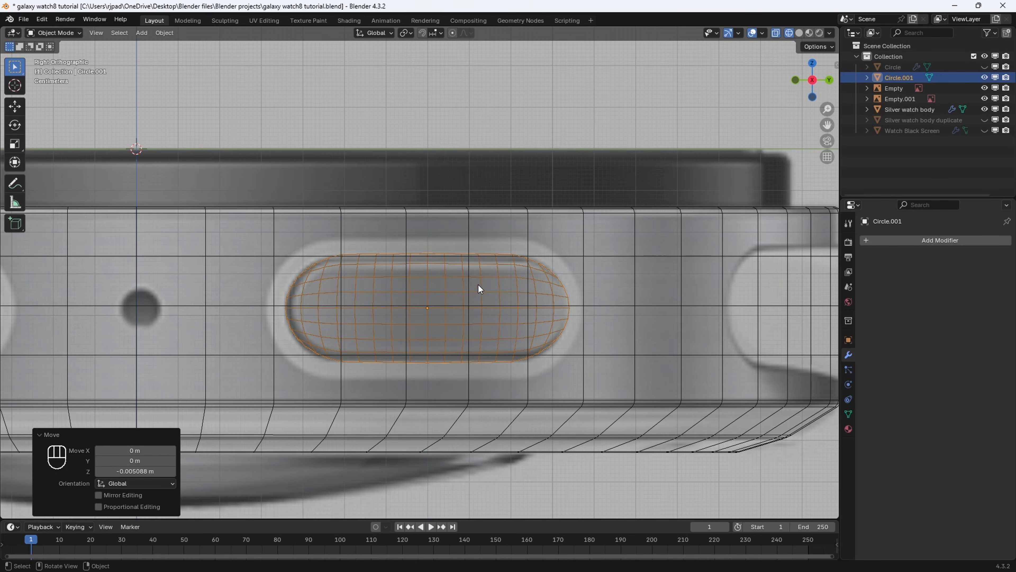
In front view, move the pill about 1.508 m along X to the outer side of the watch body.
left_click(792, 82)
scroll(446, 354, "down", 8)
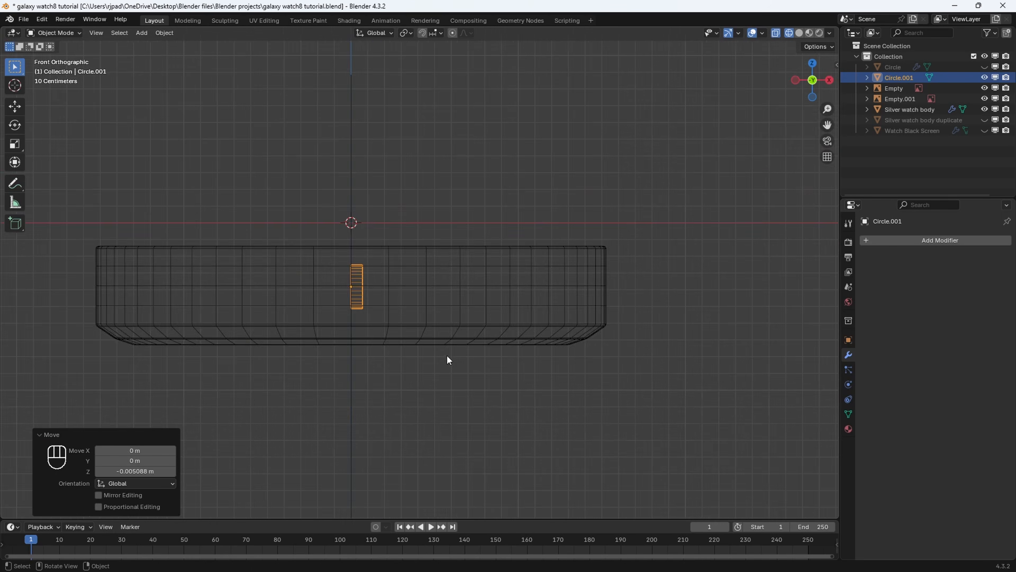
middle_click_drag(540, 288, 492, 301, "shift")
scroll(450, 276, "up", 2)
key("g")
key("x")
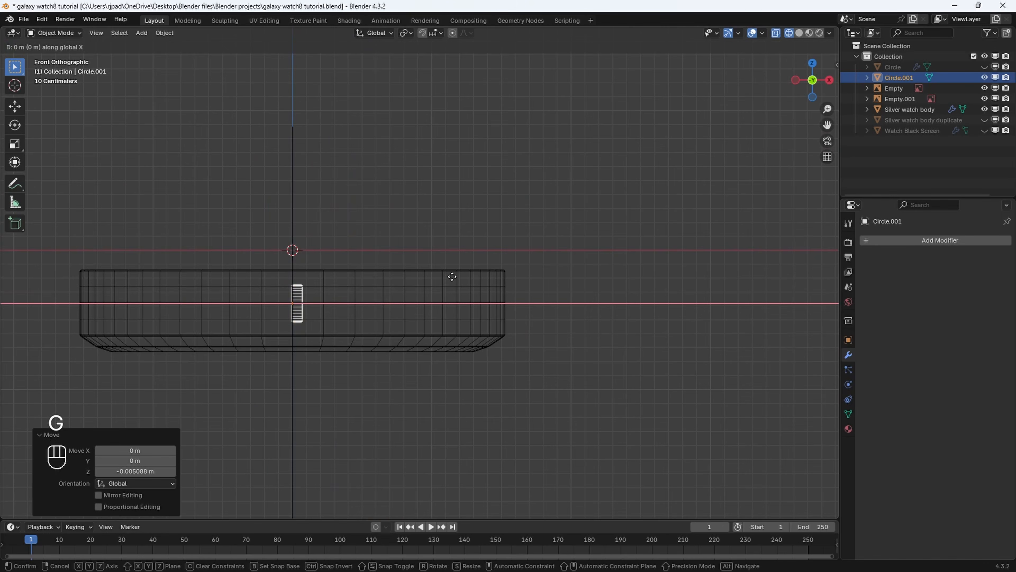
left_click(661, 285)
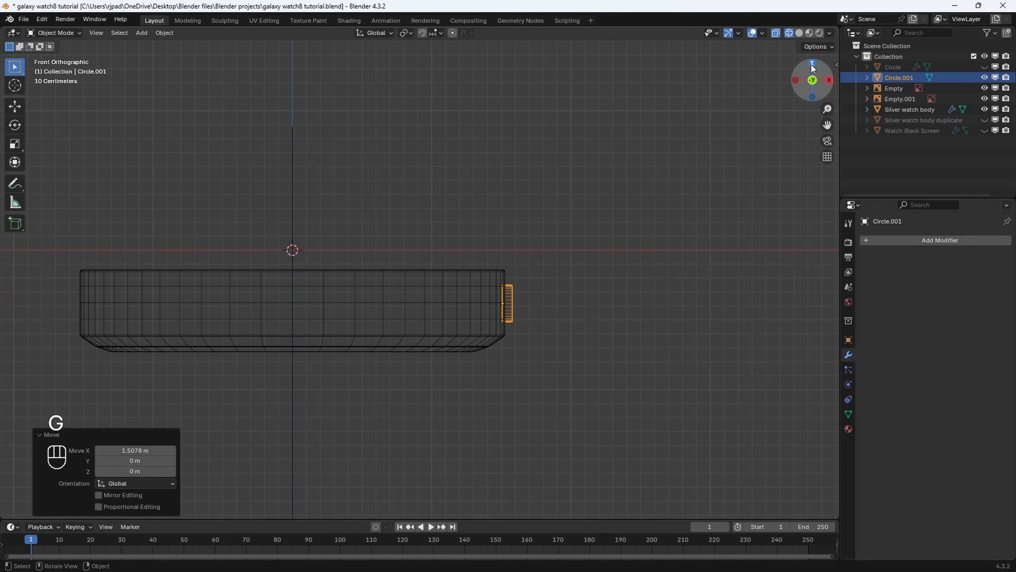
In top view, rotate the pill button about 14.1° around Z to follow the slope of the watch's side.
left_click(812, 63)
scroll(493, 277, "up", 3)
middle_click_drag(569, 244, 476, 263, "shift")
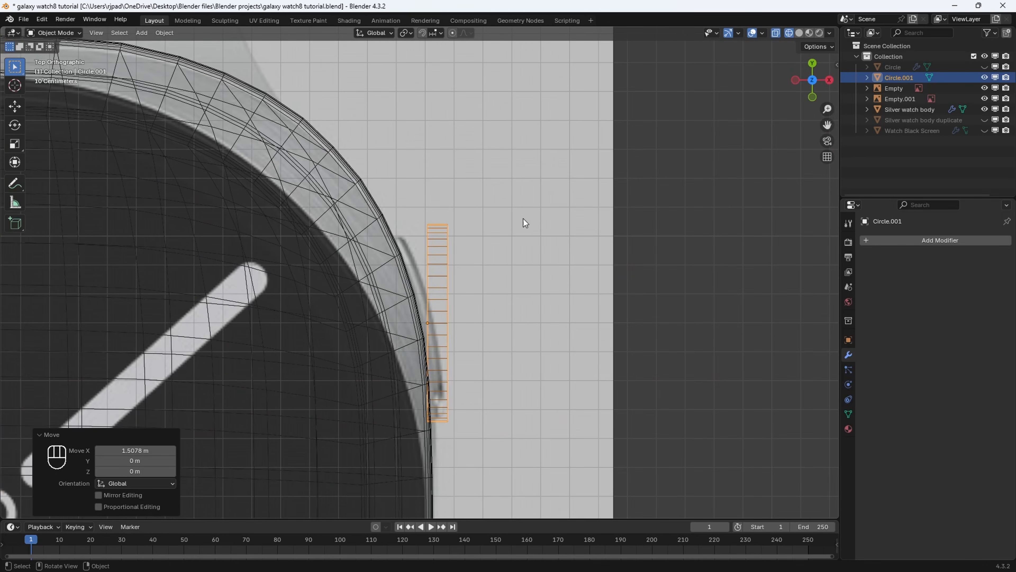
key("r")
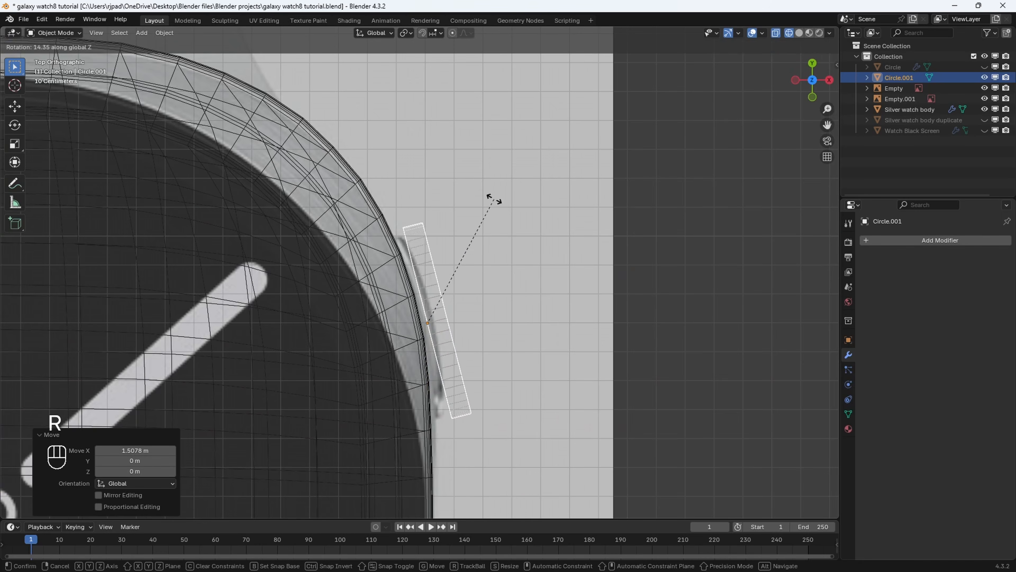
left_click(495, 198)
Move the angled pill button about -0.053 m along X so it sinks into the watch body.
scroll(505, 221, "up", 2)
key("g")
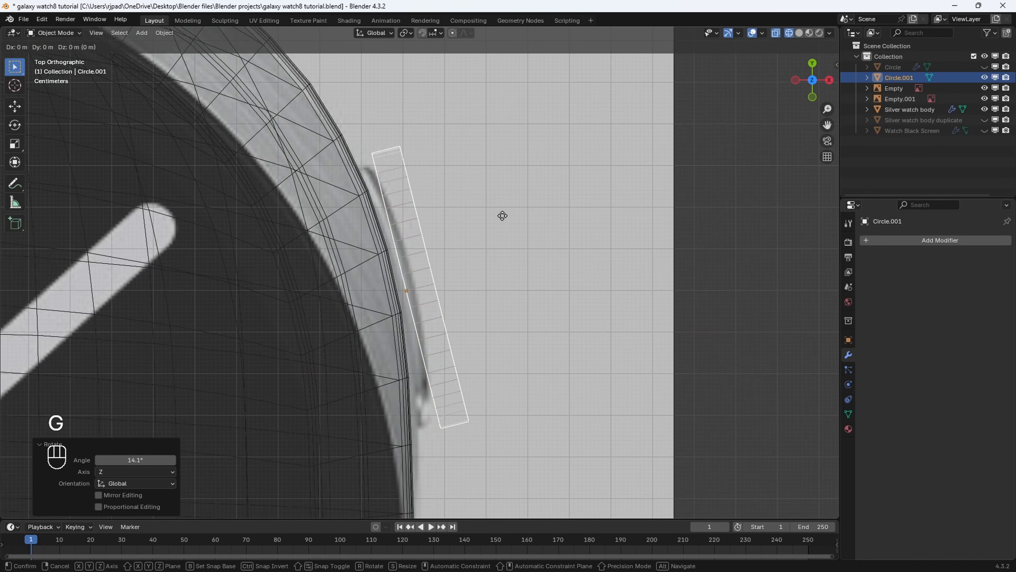
key("x")
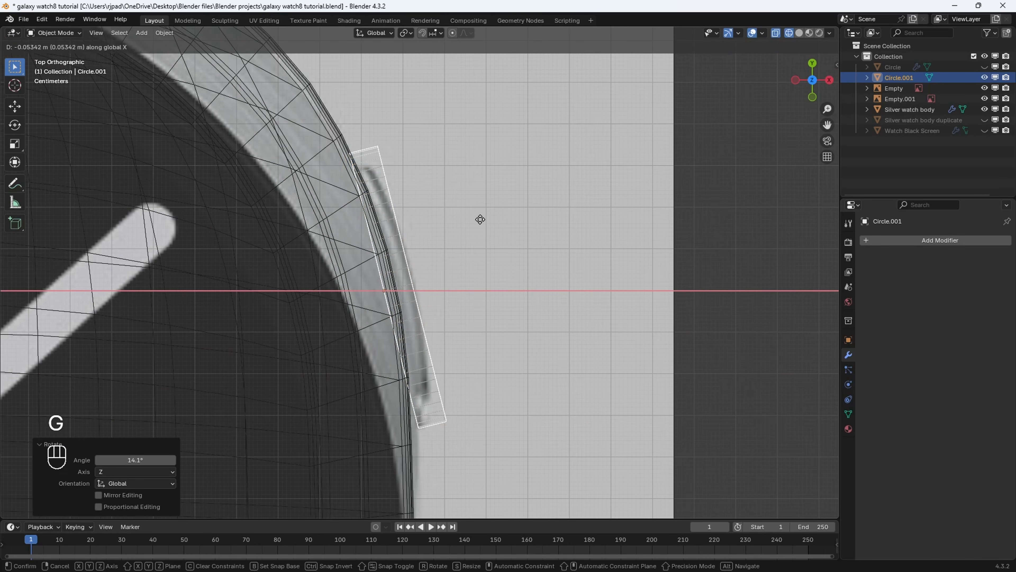
left_click(477, 218)
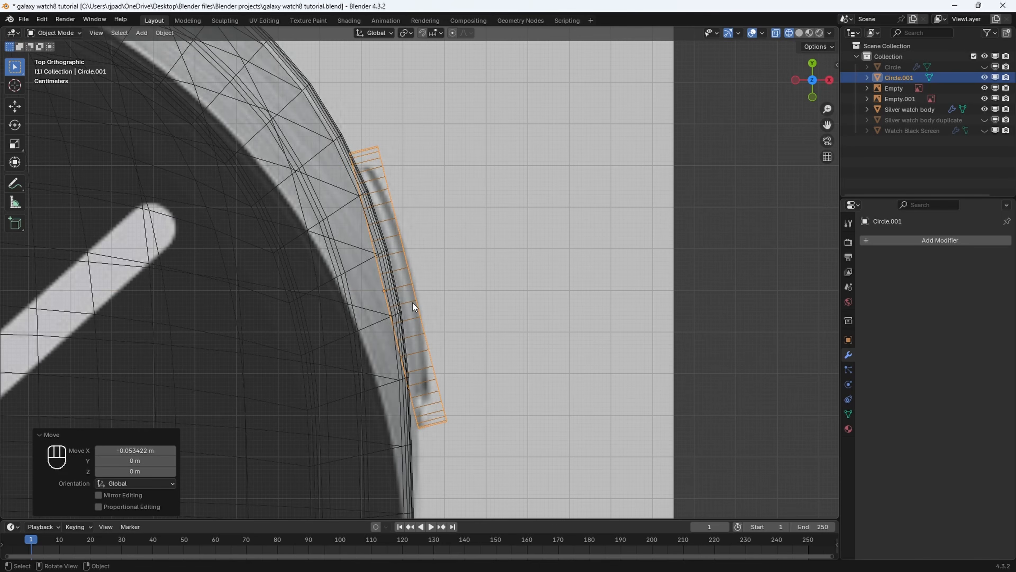
scroll(403, 283, "down", 2)
scroll(379, 162, "up", 3)
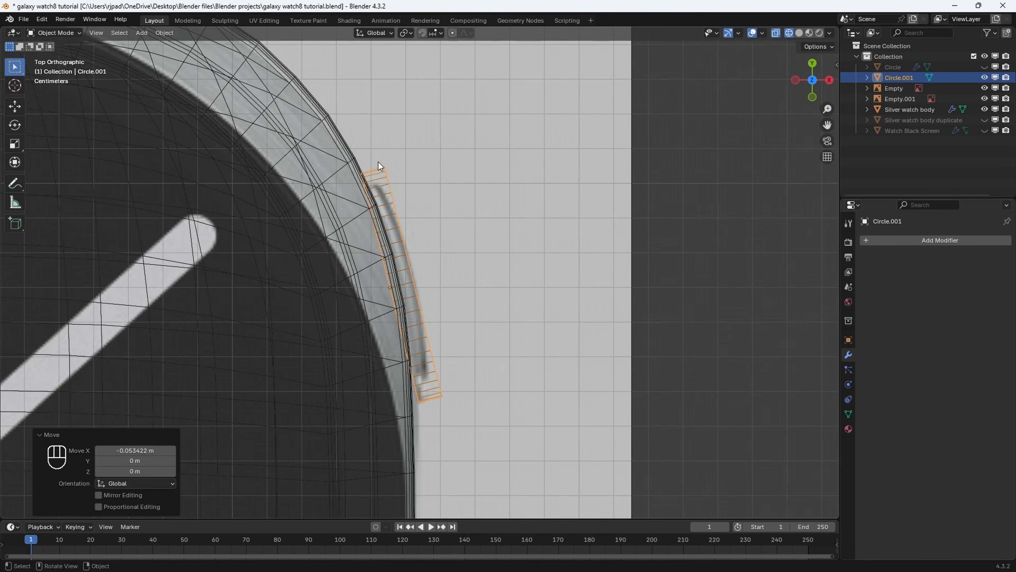
In Edit Mode with solid shading, select the edge loop across the middle of the pill button, and return to top view.
key("z")
left_click(462, 168)
scroll(420, 232, "down", 1)
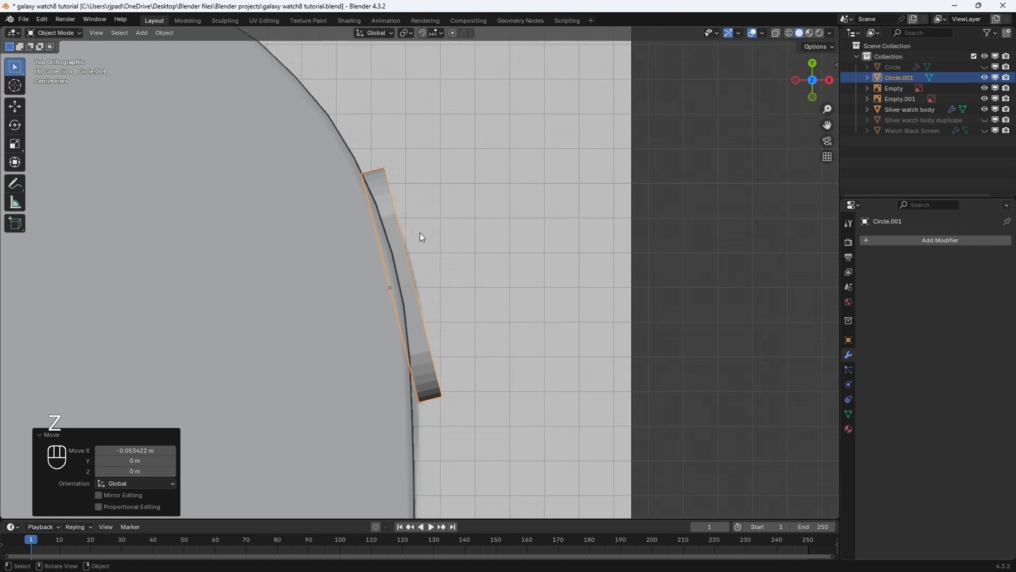
key("Tab")
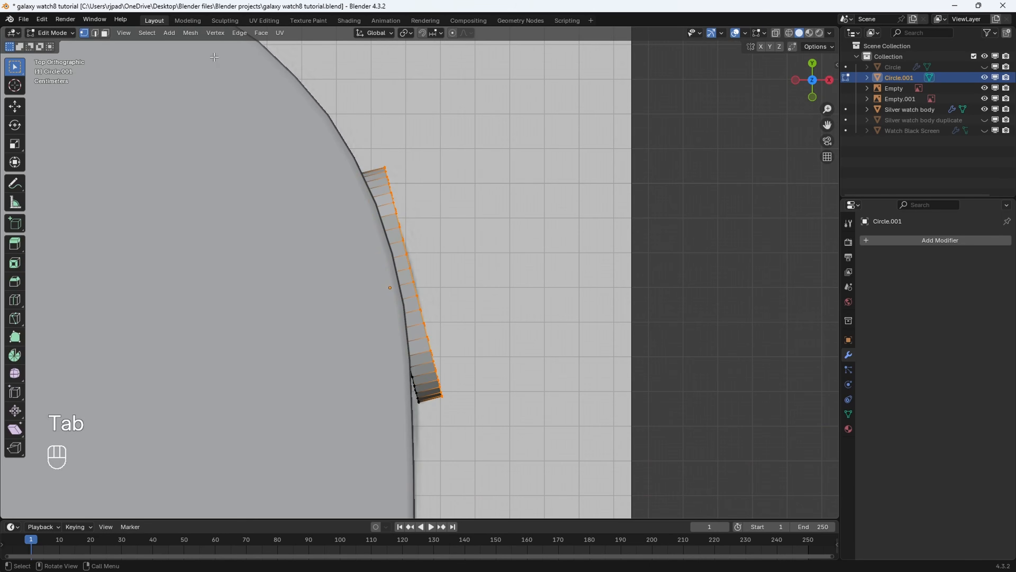
left_click(92, 34)
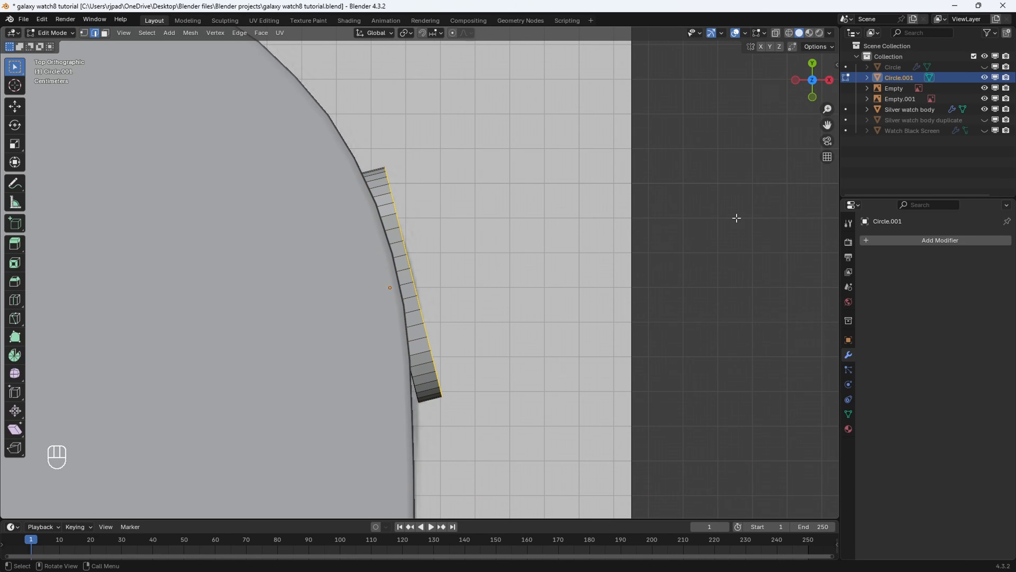
middle_click_drag(428, 287, 392, 259)
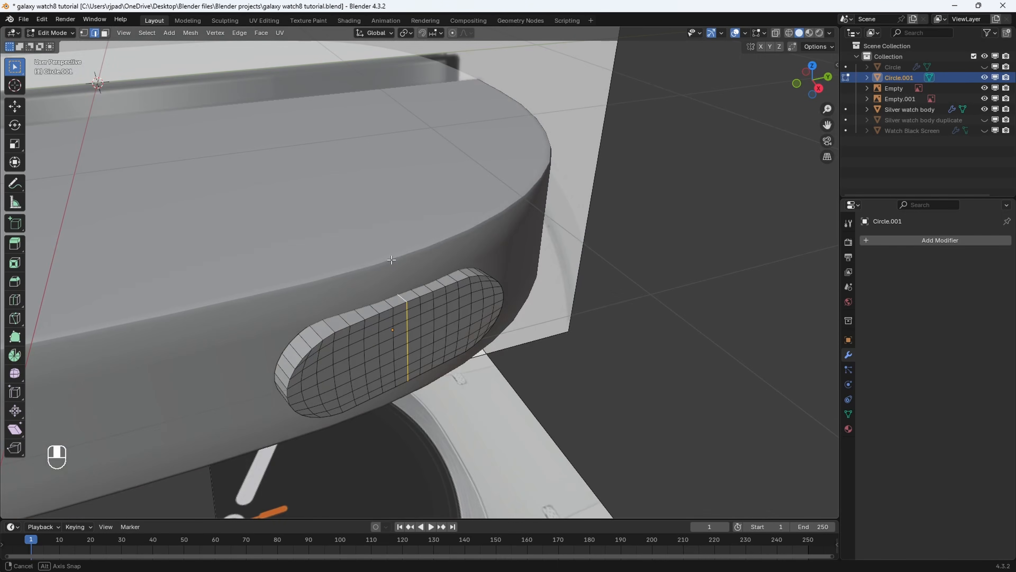
left_click(811, 65)
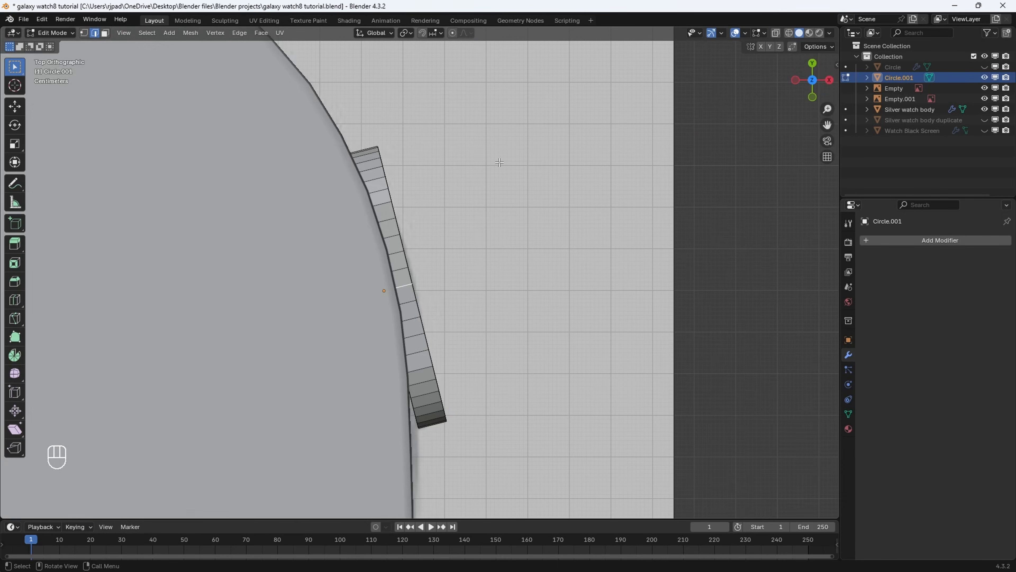
Bend the pill by moving its middle edges about 0.126 m in X and 0.037 m in Y with smooth proportional editing, size about 0.826 m.
left_click(453, 33)
scroll(412, 256, "down", 2)
key("g")
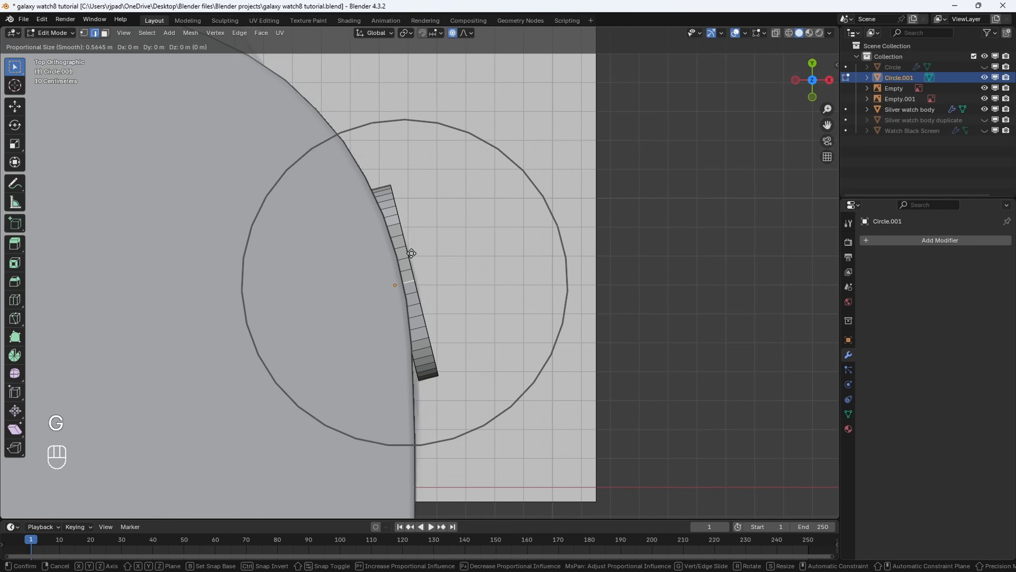
scroll(412, 253, "down", 3)
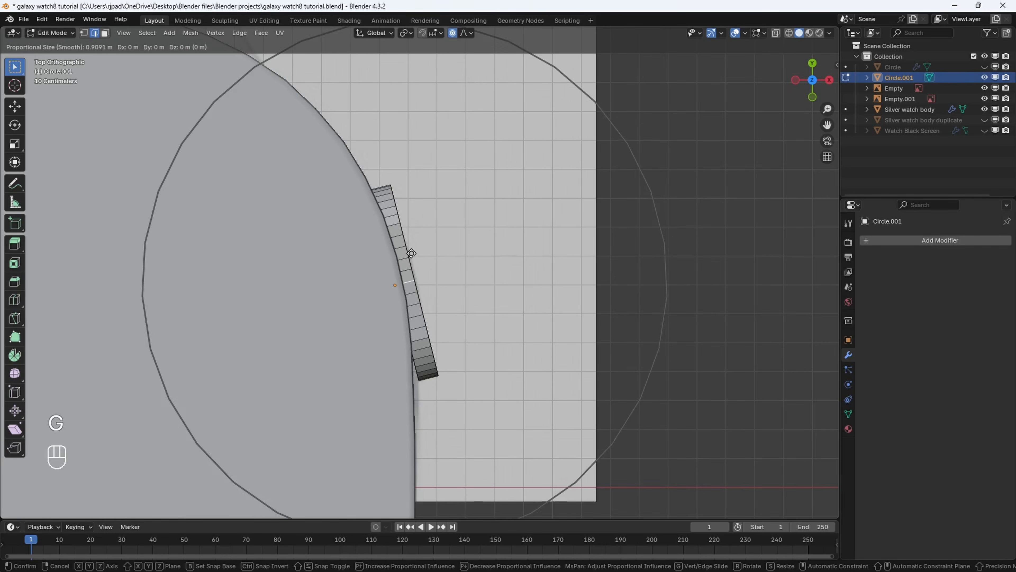
scroll(412, 253, "down", 2)
scroll(412, 254, "up", 3)
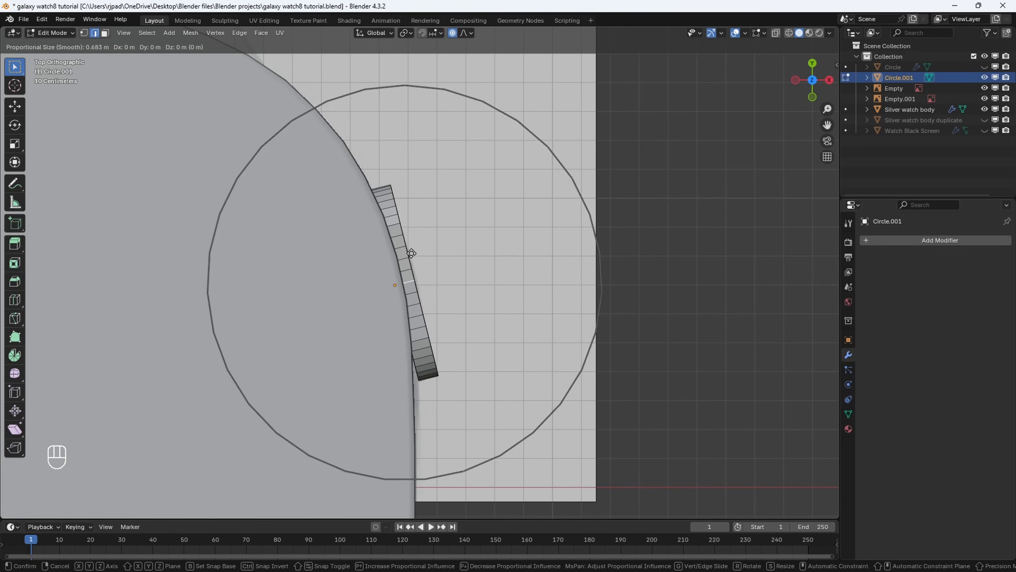
scroll(412, 253, "down", 2)
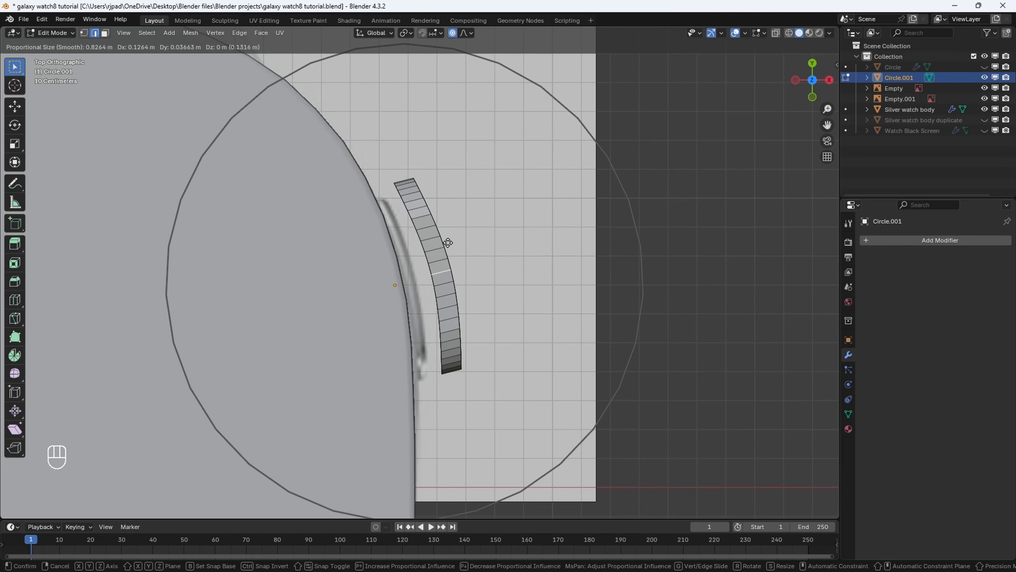
left_click(448, 242)
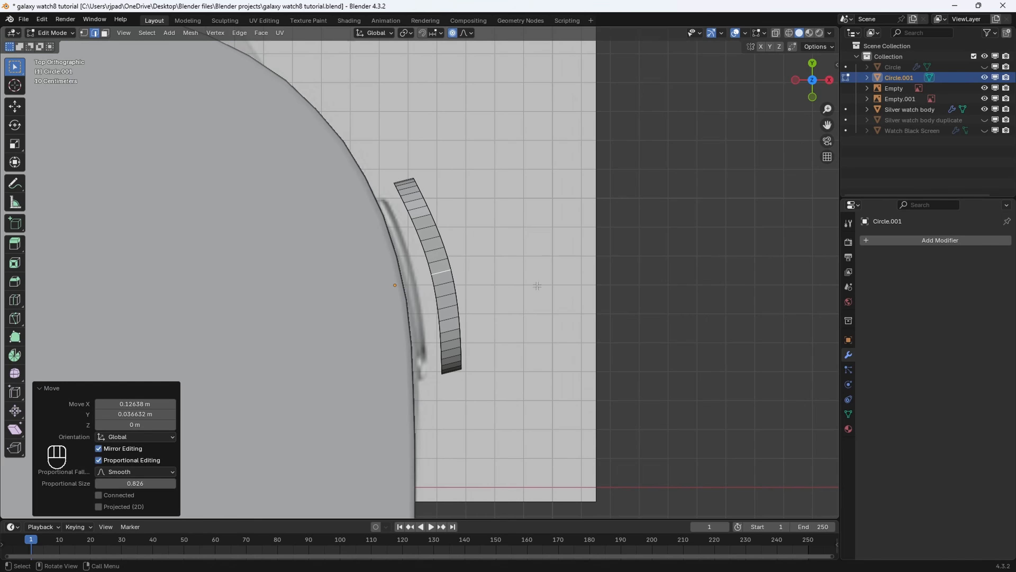
In Object Mode, move the curved pill button about -0.118 m along X into the side of the watch body.
middle_click_drag(537, 285, 471, 251, "shift")
key("Tab")
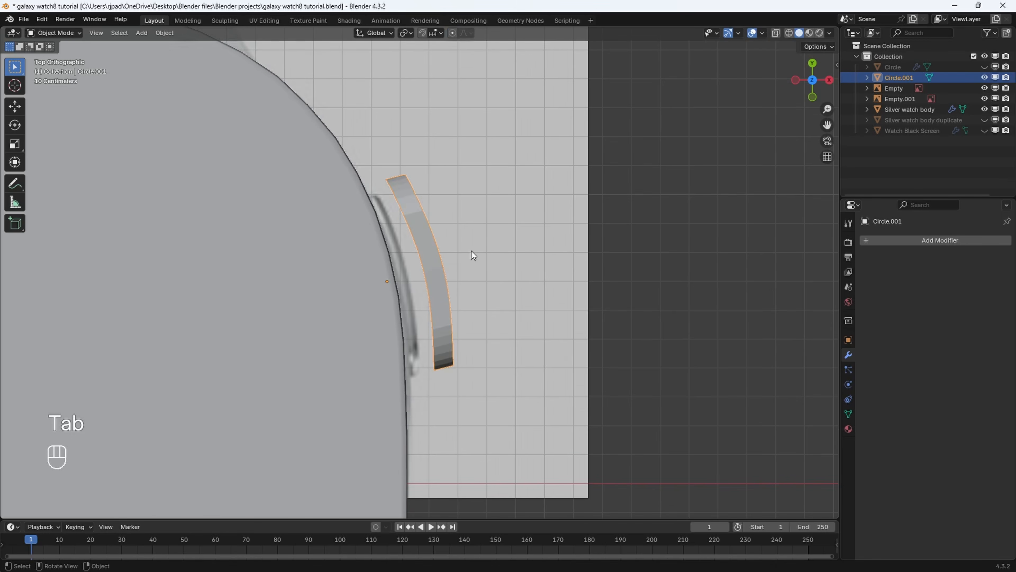
scroll(471, 251, "up", 1)
key("g")
middle_click(485, 242)
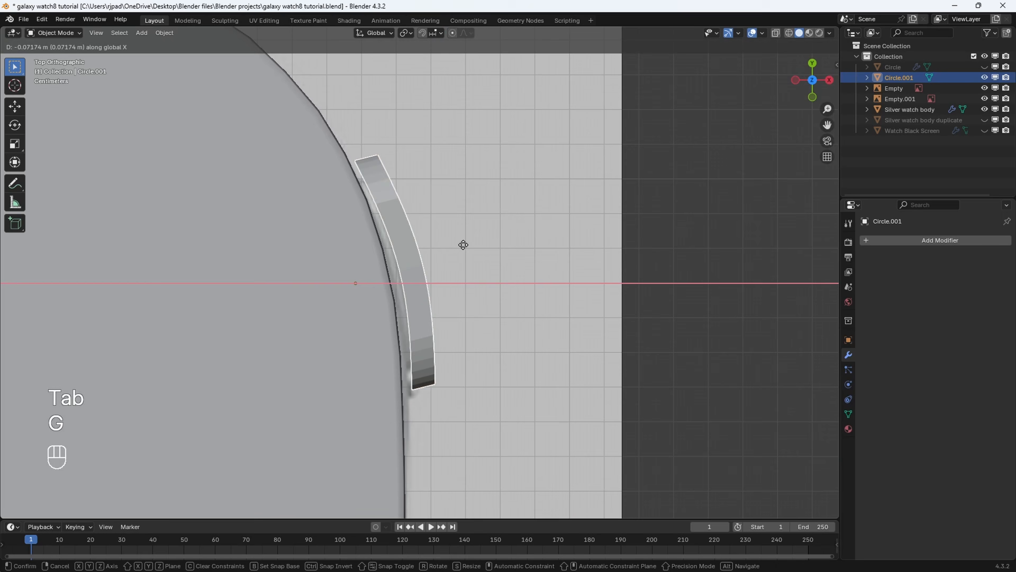
left_click(448, 249)
In right view with wireframe shading, move the pill about -0.035 m along Y to line up with the reference button outline.
left_click(830, 80)
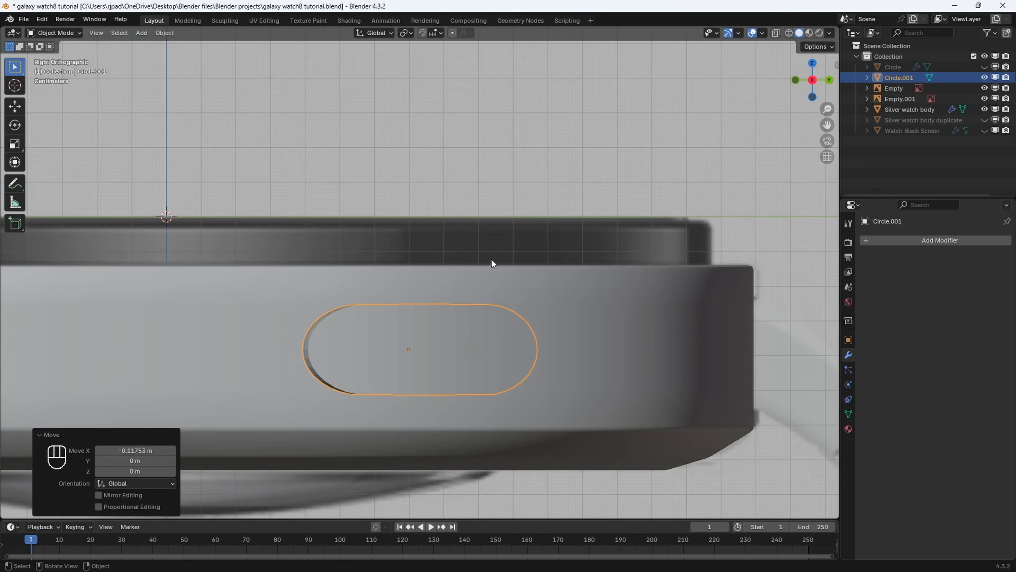
scroll(520, 300, "up", 3)
key("shift+z")
scroll(521, 259, "down", 2, "shift")
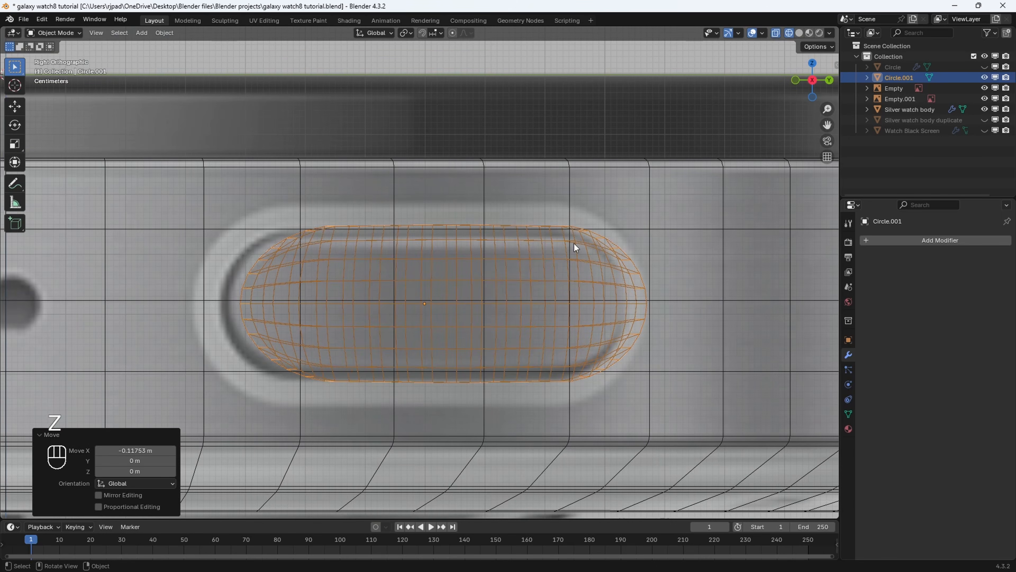
key("g")
middle_click(573, 244)
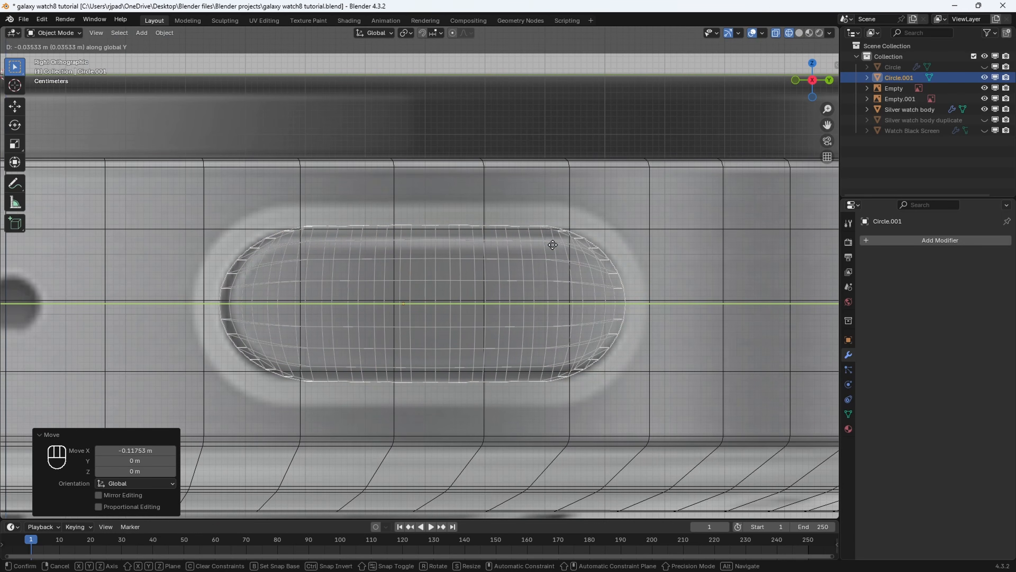
left_click(553, 244)
Scale the pill along Z by about 0.95 and again by 1.042 to match the height of the reference button.
scroll(443, 201, "down", 2, "shift")
scroll(399, 202, "up", 4)
middle_click_drag(414, 239, 420, 204, "shift")
middle_click_drag(498, 185, 442, 182, "shift")
middle_click_drag(491, 180, 559, 129, "shift")
scroll(618, 131, "down", 2)
middle_click_drag(624, 134, 610, 139, "shift")
key("s")
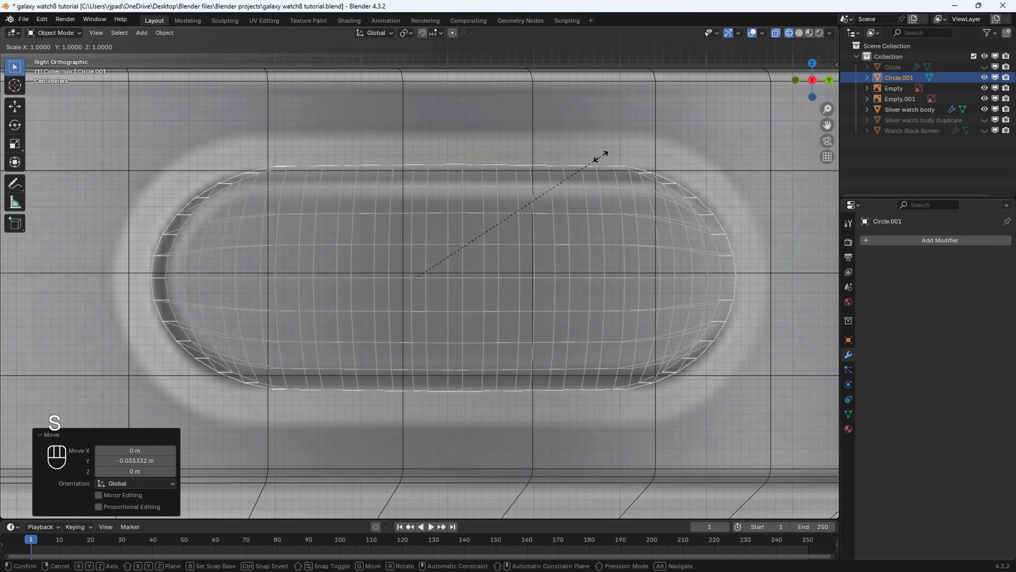
key("z")
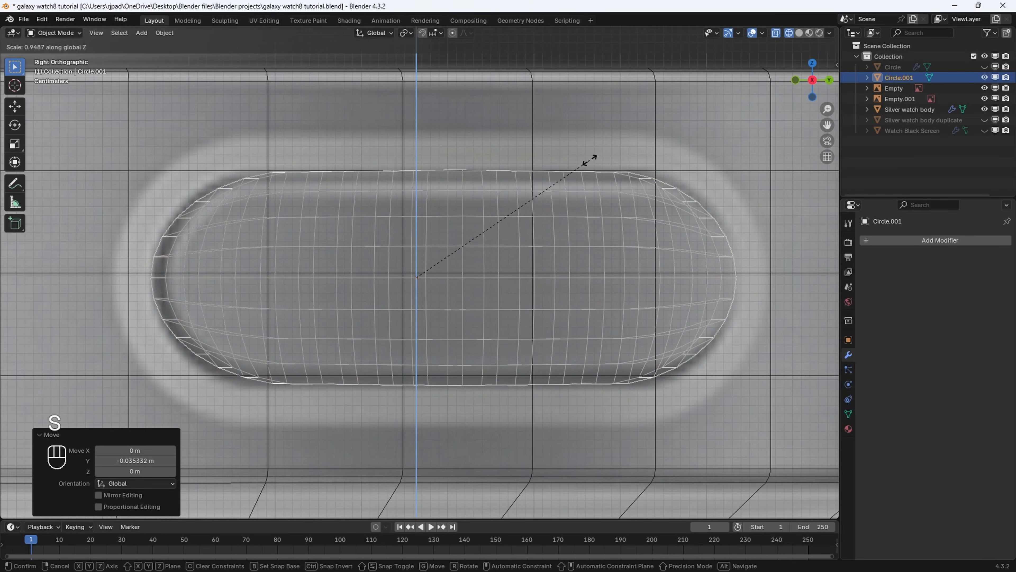
left_click(589, 160)
key("g")
key("y")
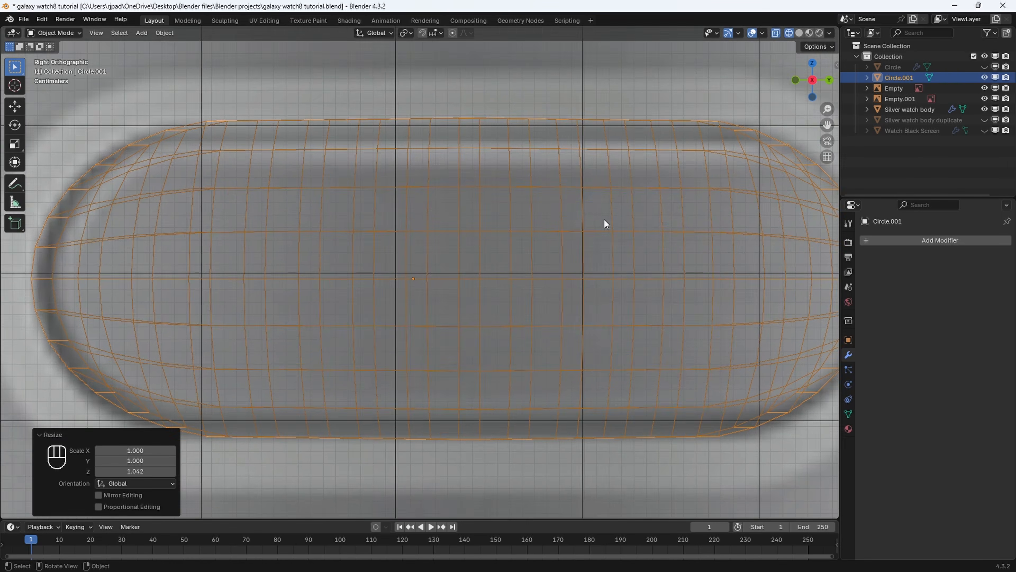
Examine how the curved pill sits in the watch body from perspective and top views, in wireframe and solid shading.
scroll(605, 220, "down", 1)
scroll(604, 219, "down", 5)
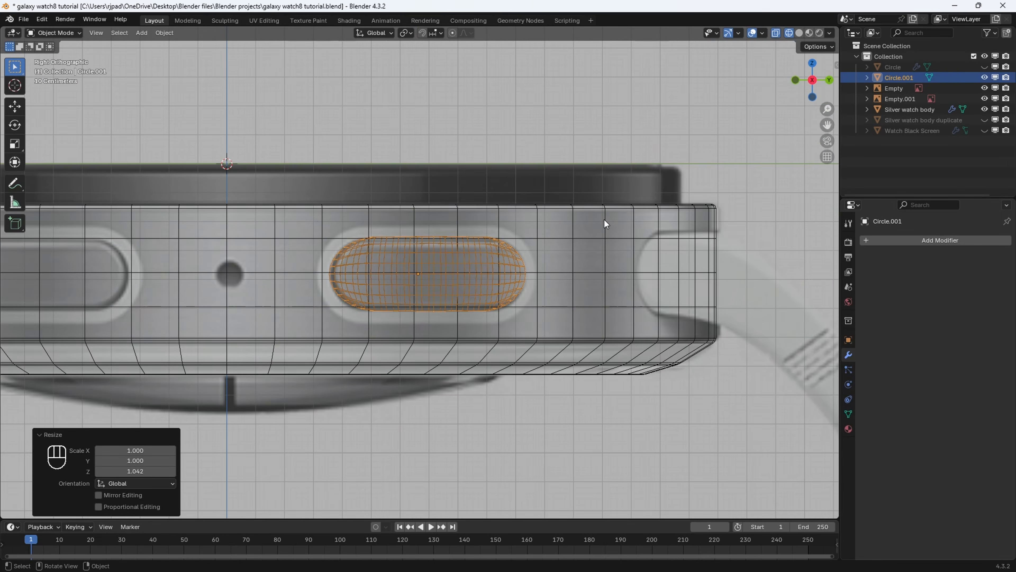
key("Tab")
key("Tab")
middle_click_drag(604, 219, 528, 254)
key("z")
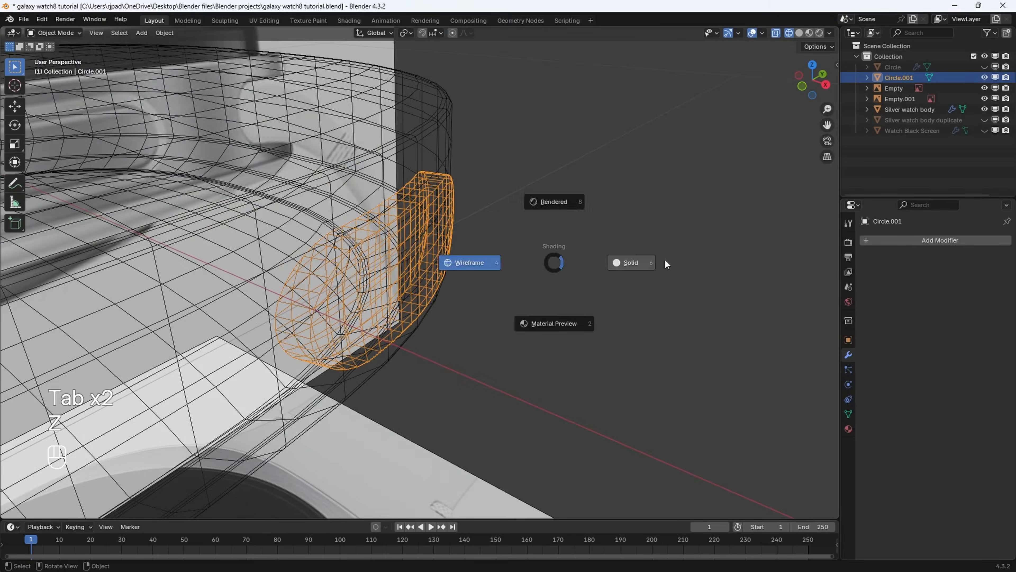
left_click(664, 260)
mouse_move(664, 260)
middle_mouse_down()
mouse_move(592, 248)
mouse_move(483, 297)
mouse_move(693, 95)
middle_mouse_up()
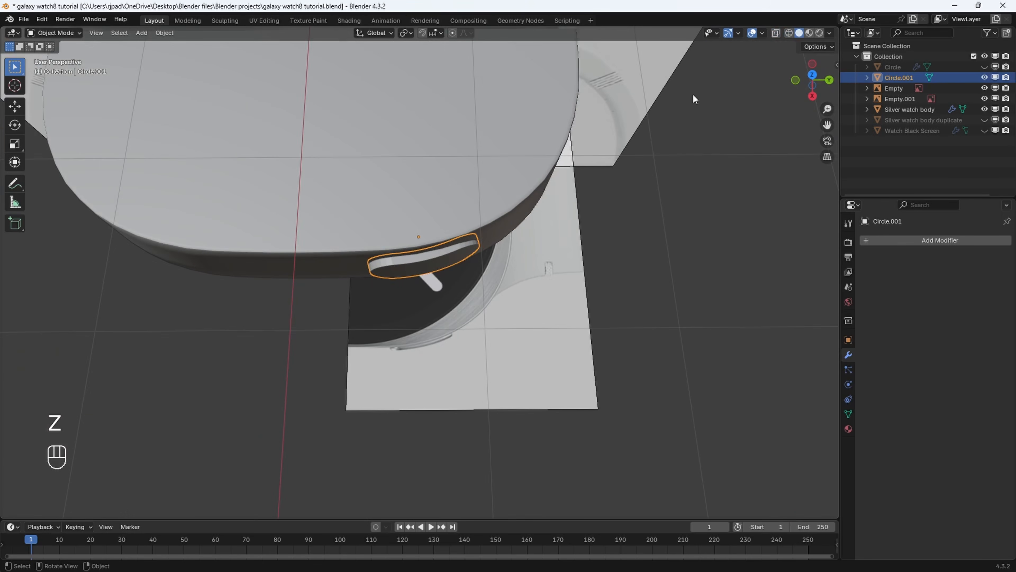
left_click(813, 76)
scroll(531, 269, "up", 3)
key("z")
left_click(424, 262)
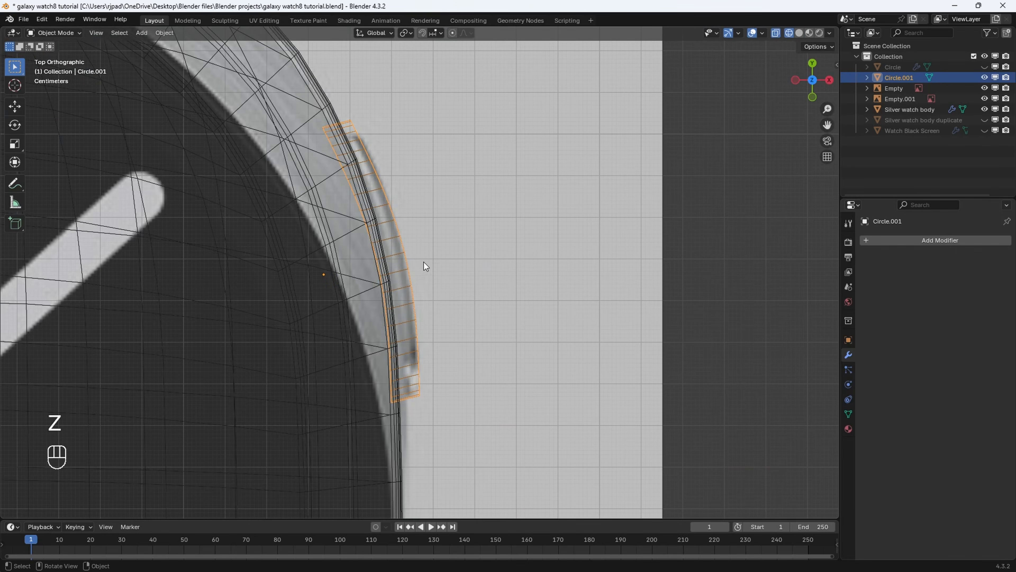
key("z")
left_click(585, 253)
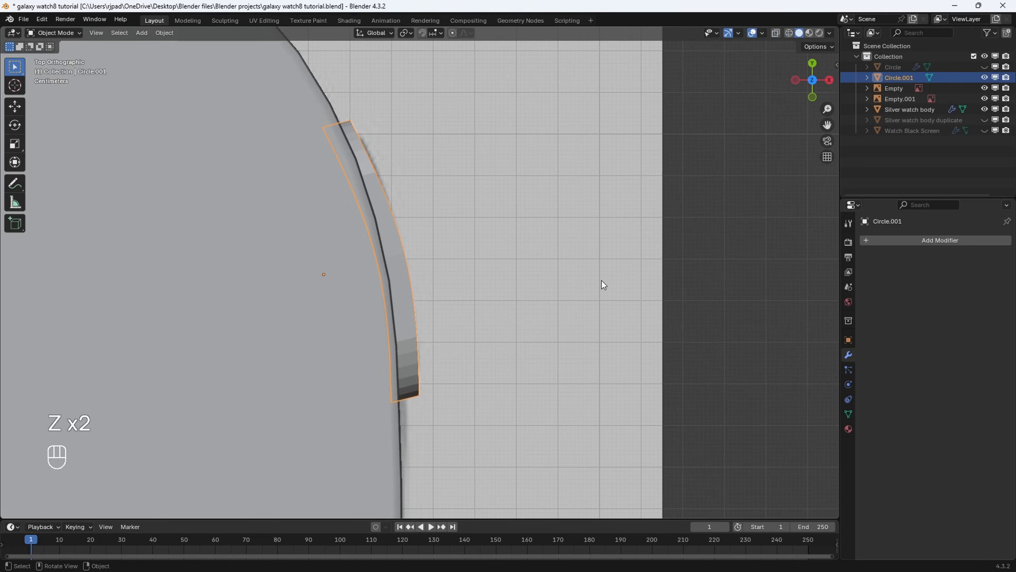
Add a Boolean modifier set to Difference to the silver watch body, with the pill button as its cutting object.
middle_click_drag(602, 280, 486, 235)
scroll(485, 235, "down", 2)
left_click(372, 218)
middle_click_drag(371, 218, 419, 208)
scroll(366, 238, "down", 3)
scroll(367, 238, "up", 4)
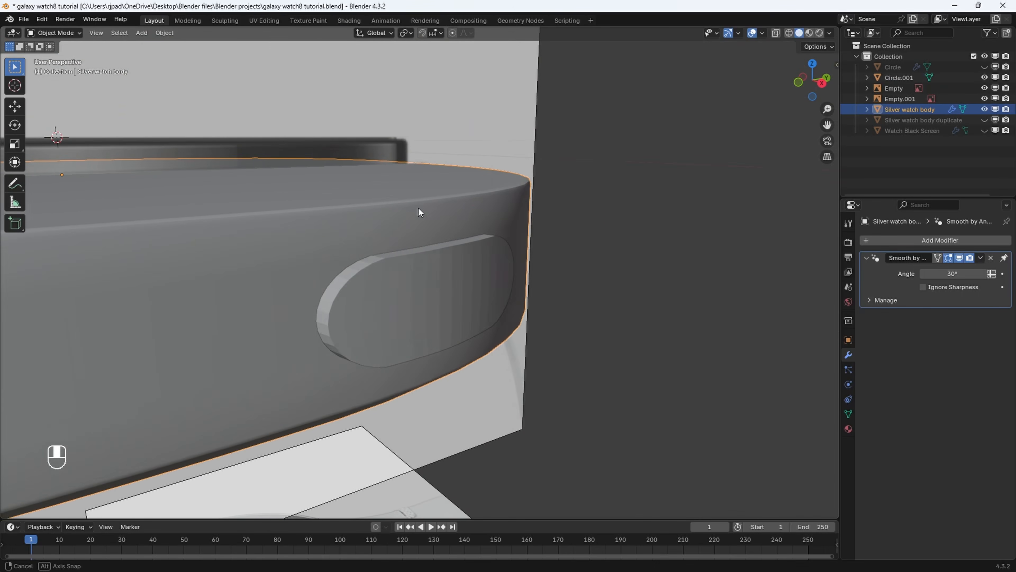
left_click(901, 243)
type("b")
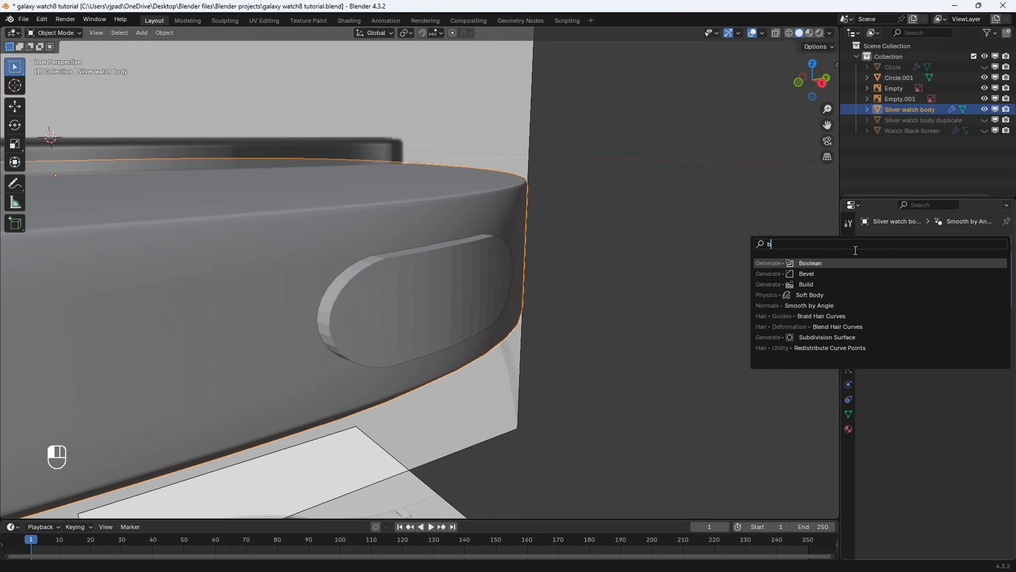
left_click(824, 262)
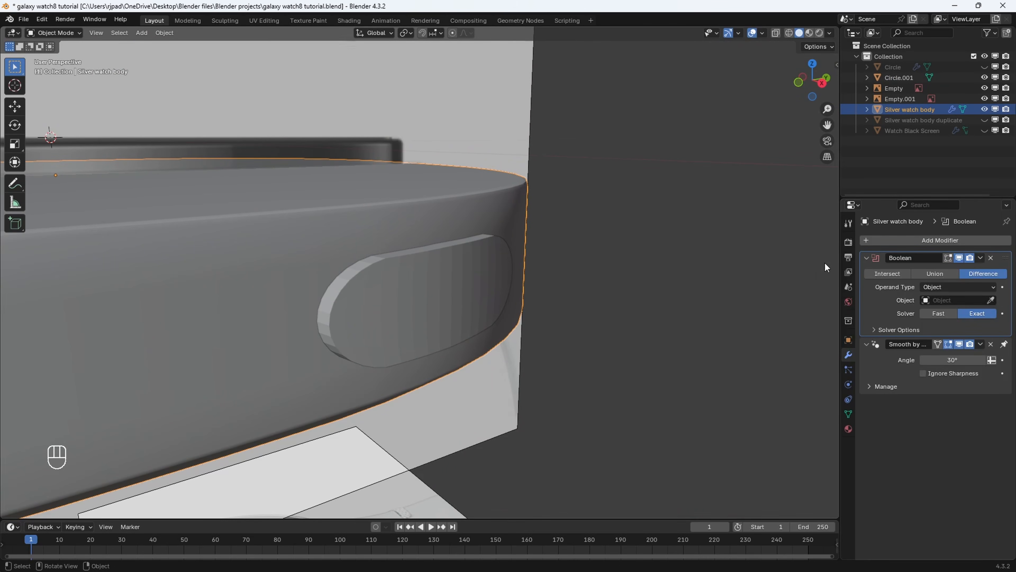
left_click(444, 282)
middle_click_drag(442, 286, 399, 181)
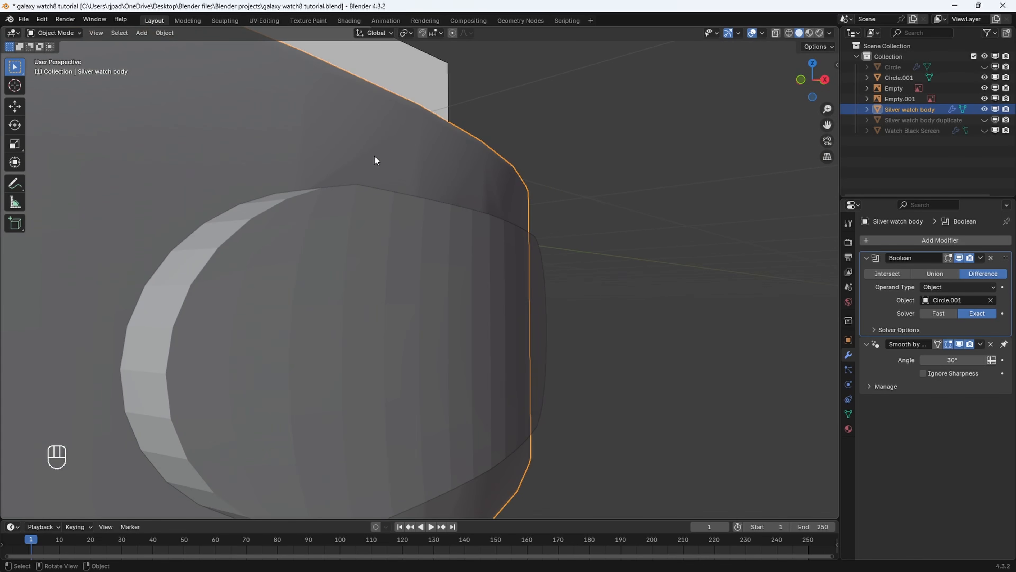
left_click(959, 258)
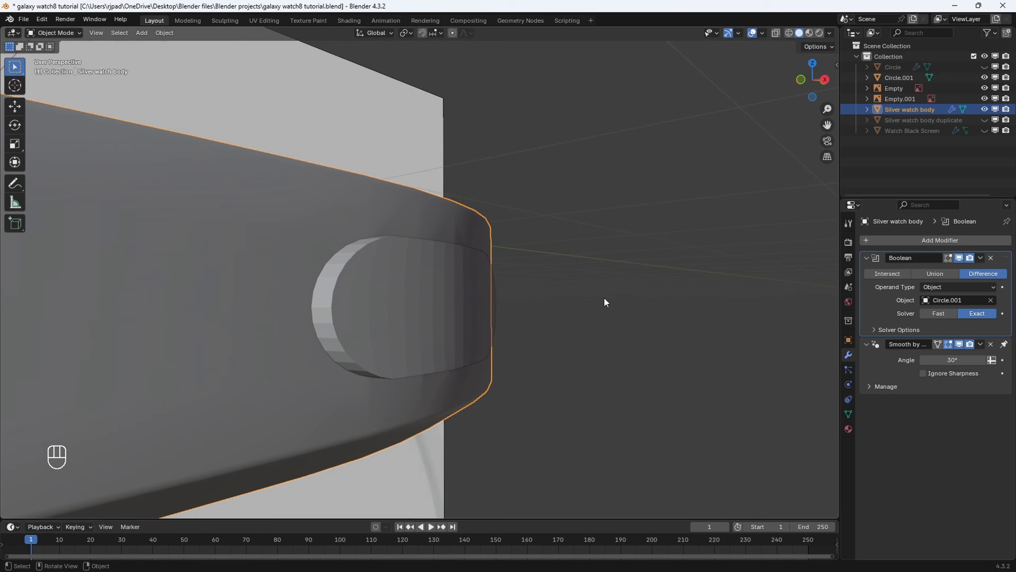
Subdivide the entire mesh of the silver watch body twice in Edit Mode and return to Object Mode.
key("Tab")
key("a")
right_click(443, 218)
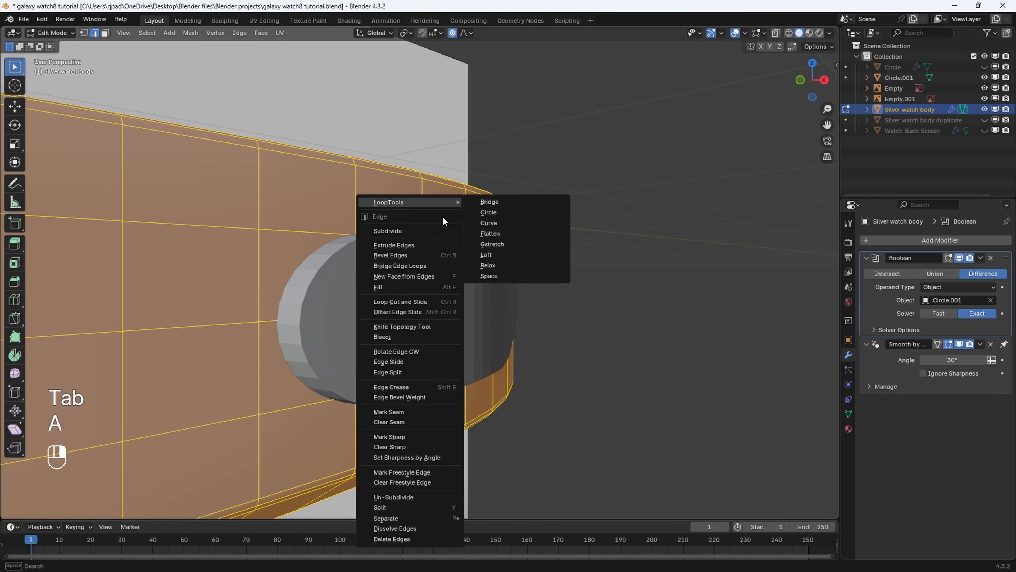
left_click(431, 227)
right_click(434, 223)
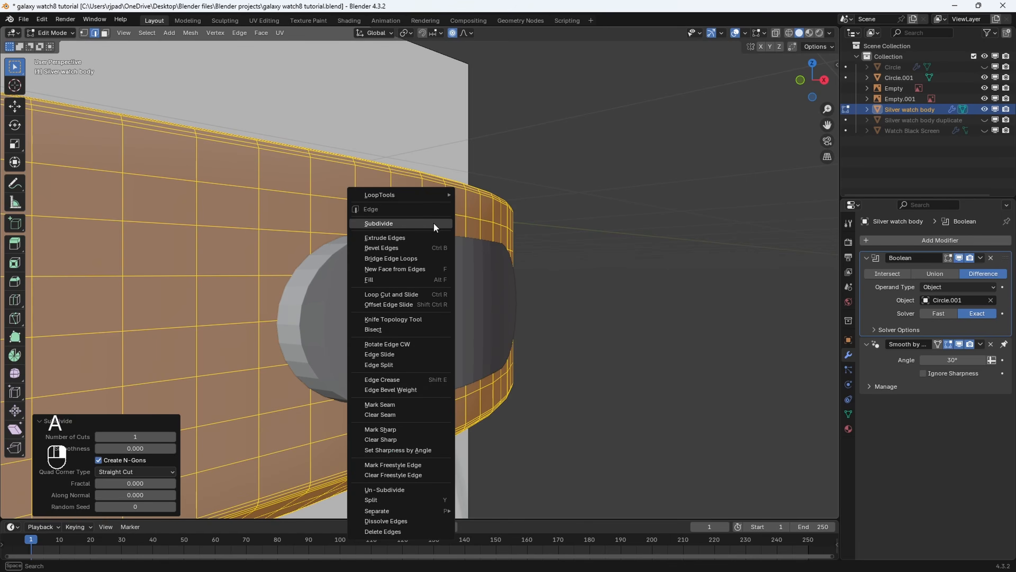
left_click(434, 223)
key("Tab")
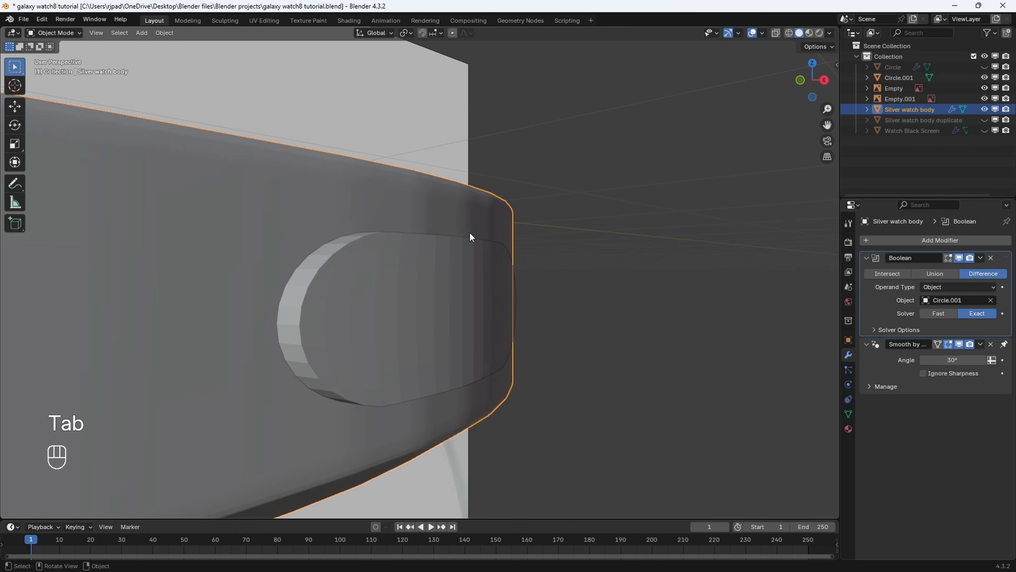
Apply the Boolean modifier on the silver watch body to make the pill-shaped cut permanent.
middle_click_drag(470, 233, 432, 214)
left_click(457, 268)
left_click(435, 195)
scroll(432, 214, "down", 2)
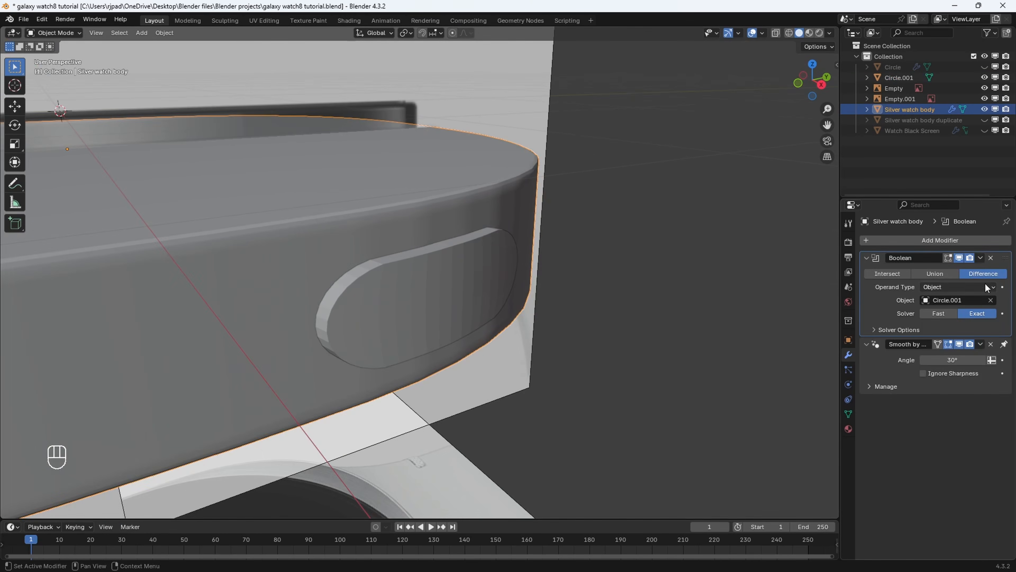
left_click(980, 258)
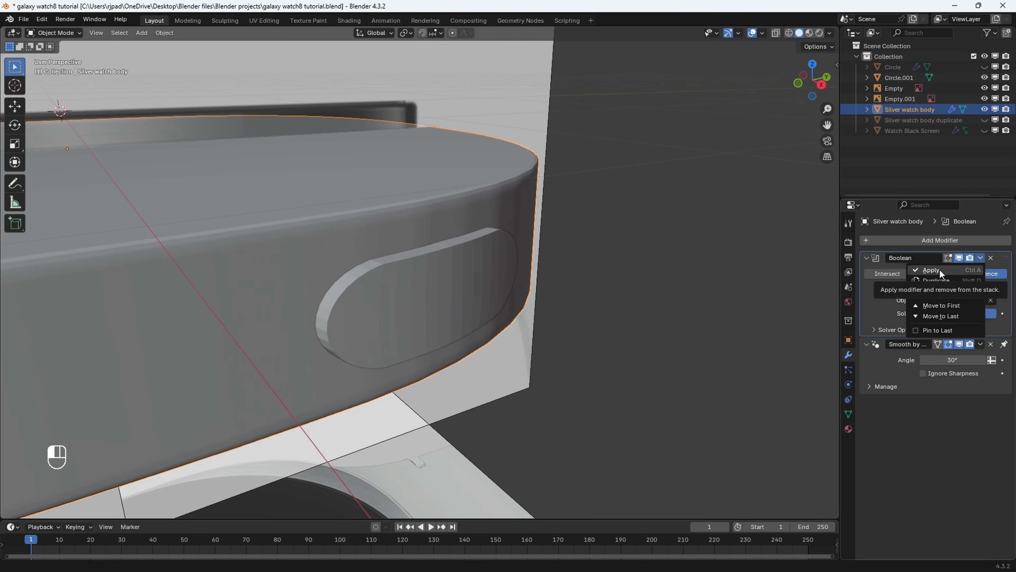
left_click(939, 270)
Hide the pill button to check the recess cut into the watch body, and show the pill again.
middle_click_drag(467, 308, 472, 232)
left_click(478, 280)
key("h")
key("Tab")
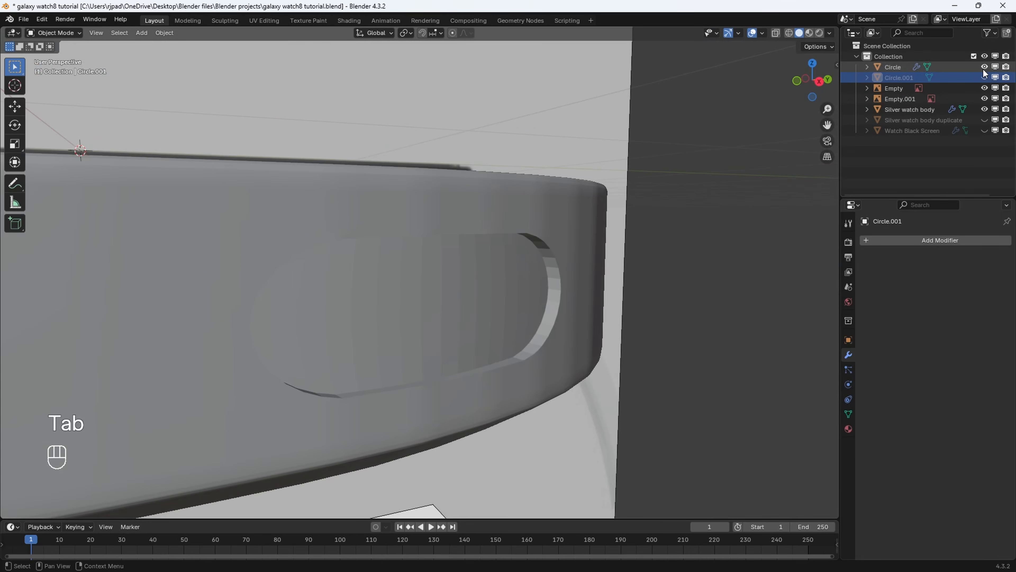
left_click(984, 69)
left_click(983, 76)
left_click(481, 282)
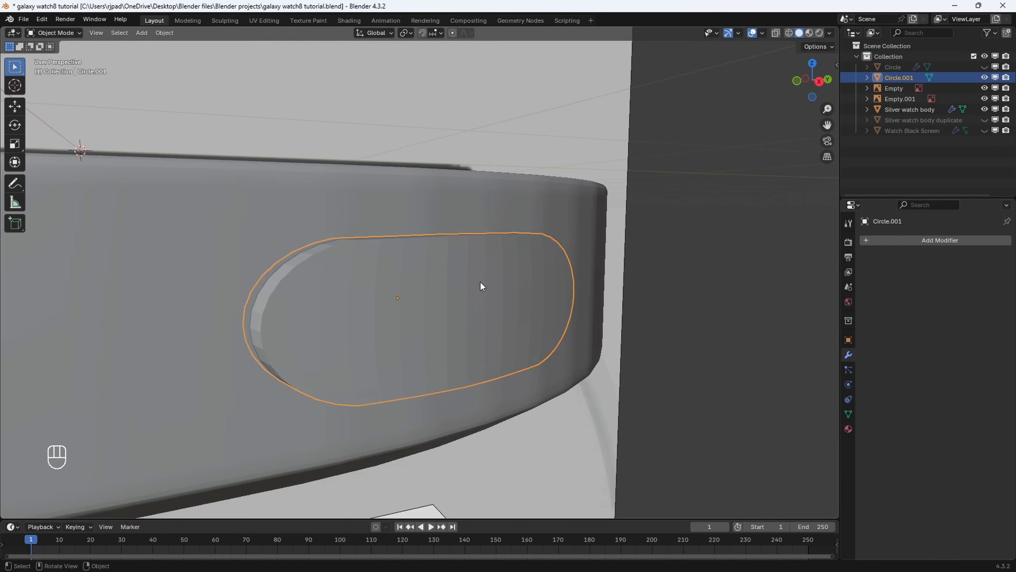
Rename the pill-shaped side button object to "button 1".
scroll(492, 285, "down", 2)
middle_click_drag(506, 288, 495, 289)
key("F2")
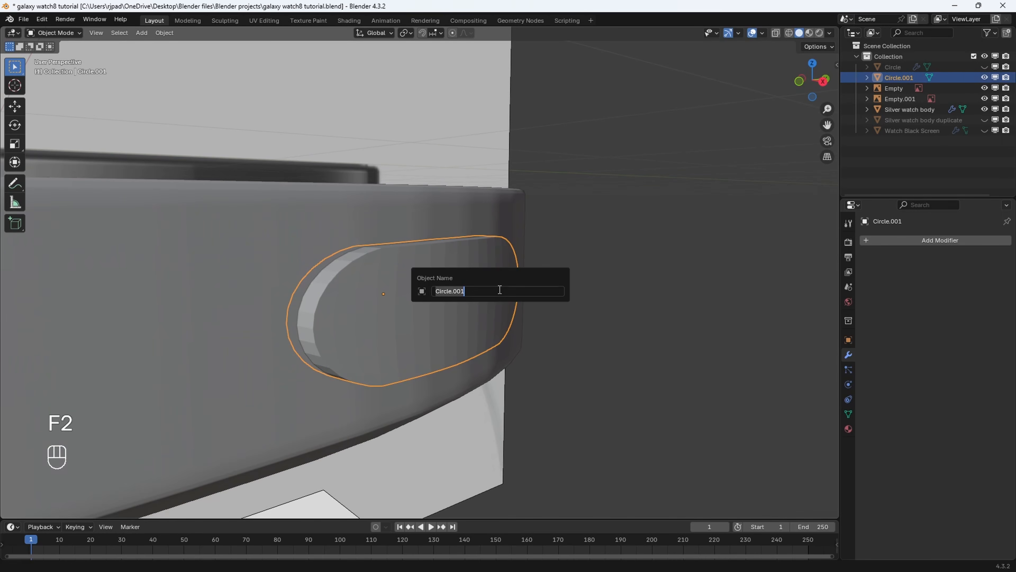
type("button 1")
key("Return")
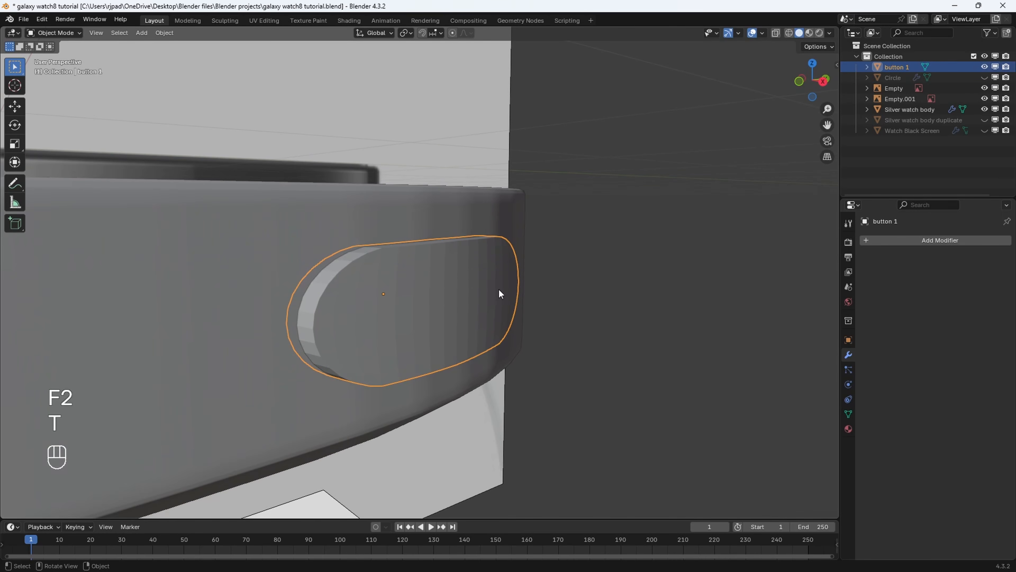
In Edit Mode on button 1, turn off proportional editing and select the complete edge loop around the perimeter of its front face.
middle_click_drag(505, 290, 532, 304)
key("Tab")
left_click(453, 33)
middle_click_drag(498, 148, 526, 217)
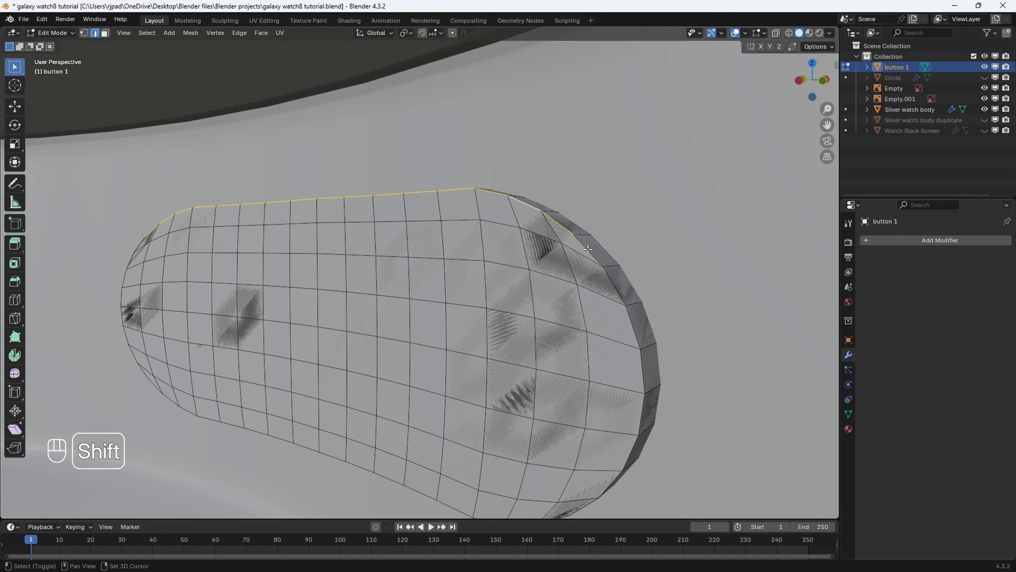
middle_click_drag(589, 256, 302, 357)
left_click(648, 412, "alt+shift")
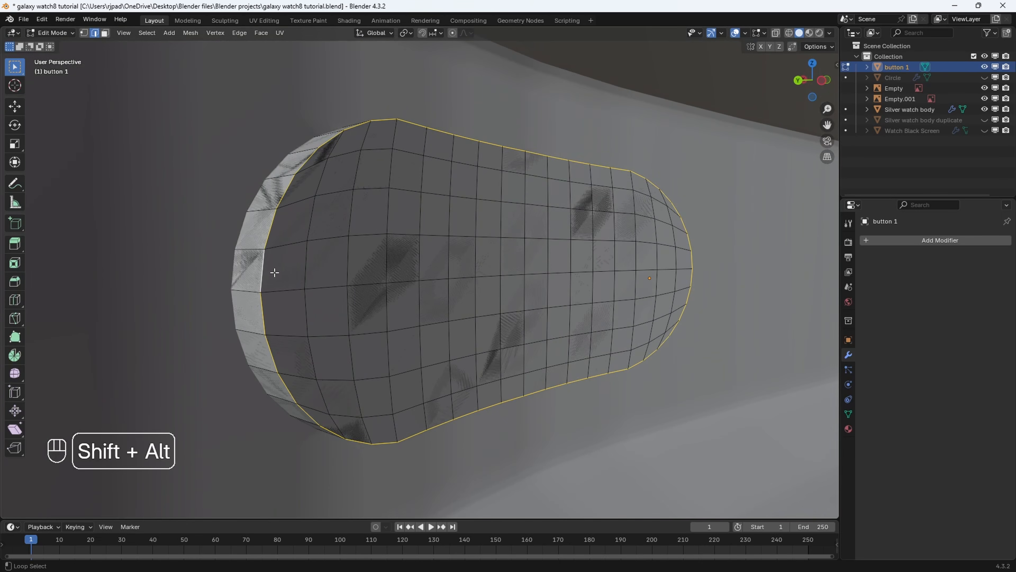
middle_click_drag(336, 304, 383, 366)
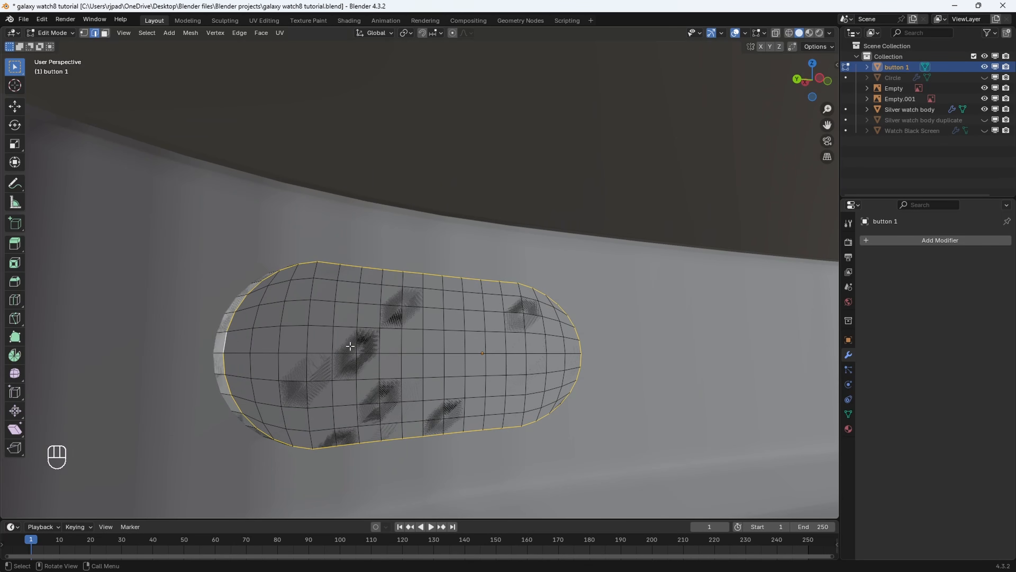
Show button 1 in the right orthographic view with wireframe display to compare its selected rim with the reference image.
left_click(792, 97)
middle_click_drag(632, 168, 822, 176)
left_click(797, 83)
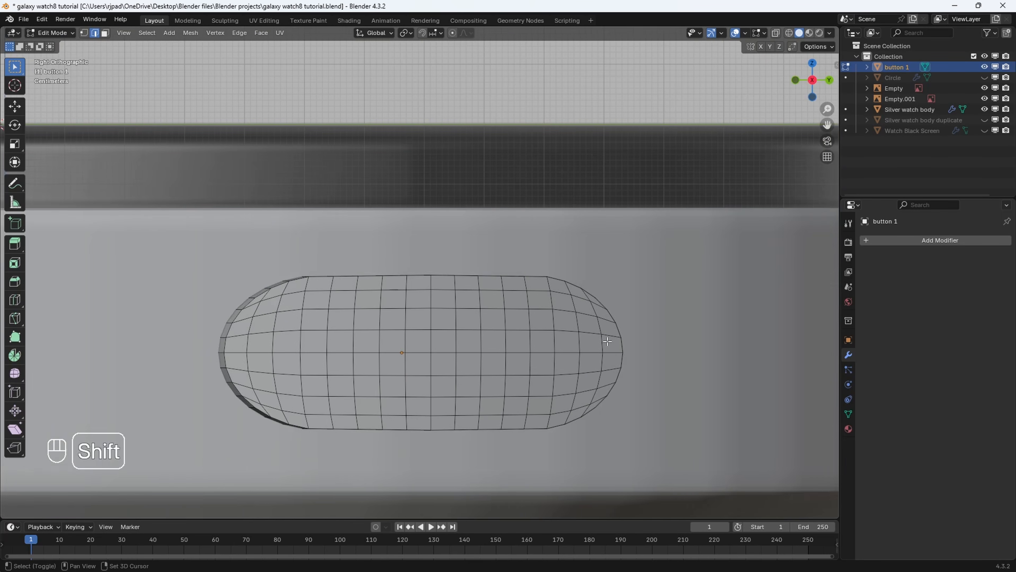
middle_click_drag(607, 341, 574, 340, "shift")
key("z")
scroll(497, 331, "down", 1)
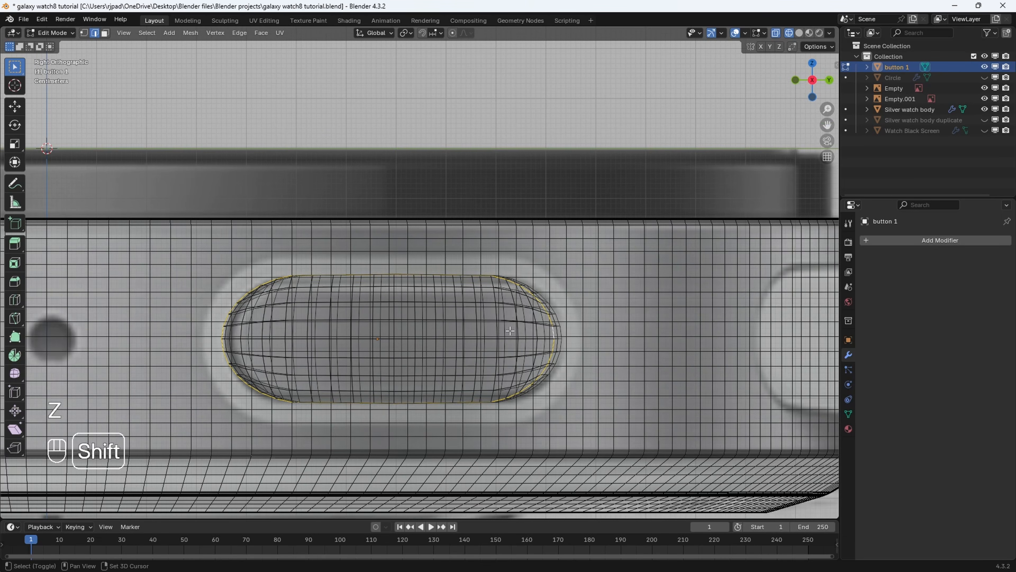
Duplicate the button's selected outline loop in place and shift the copy about -0.003 m along X.
key("shift+d")
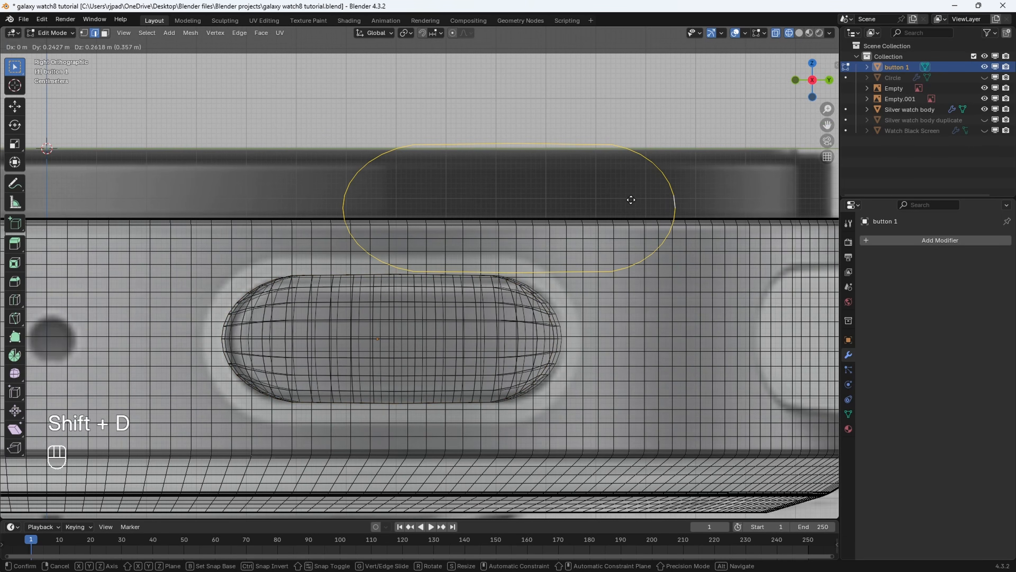
right_click(631, 199)
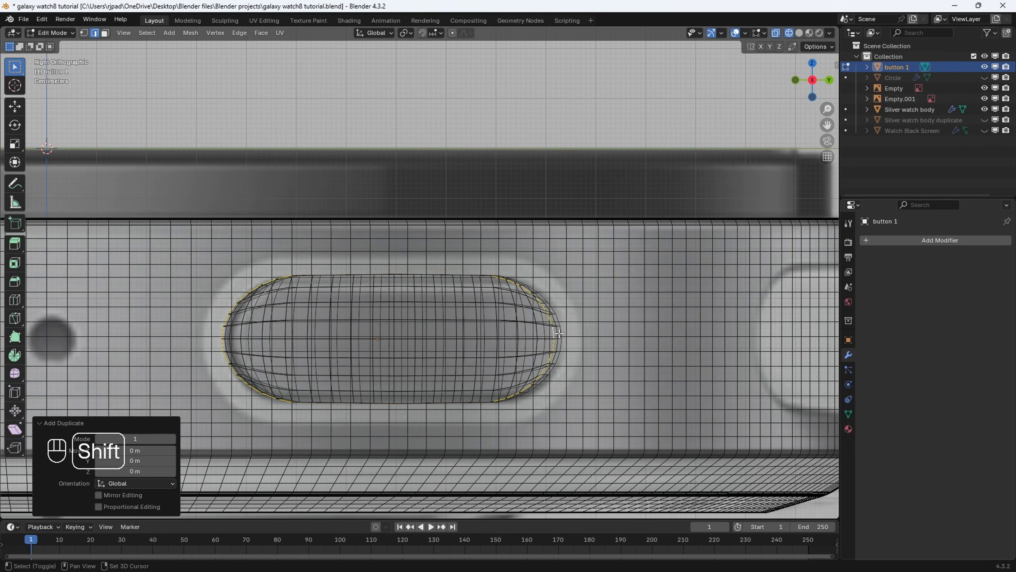
mouse_move(629, 202)
middle_mouse_down()
mouse_move(452, 350)
mouse_move(434, 342)
mouse_move(436, 324)
middle_mouse_up()
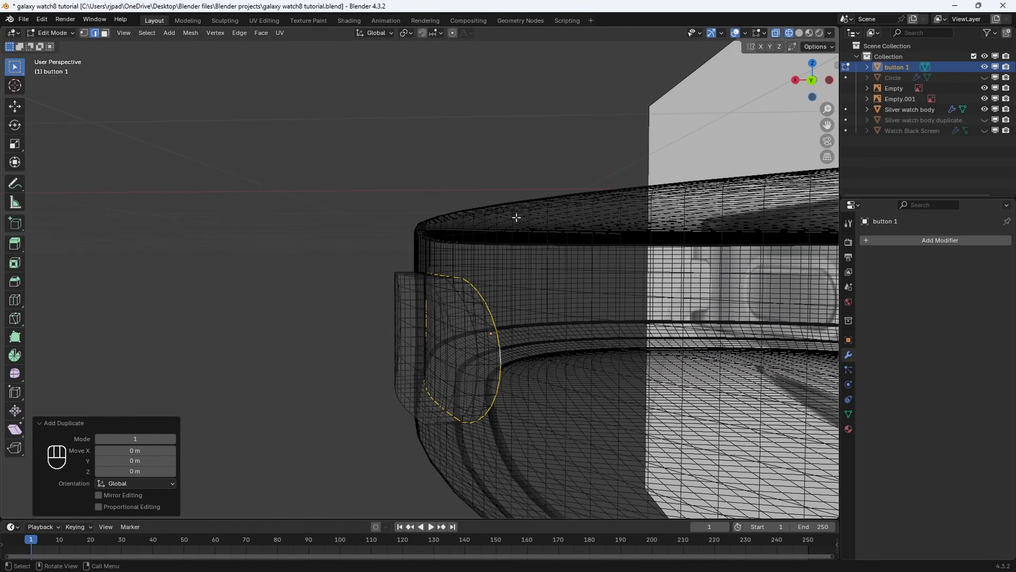
key("z")
middle_click_drag(499, 339, 503, 290)
key("g")
key("x")
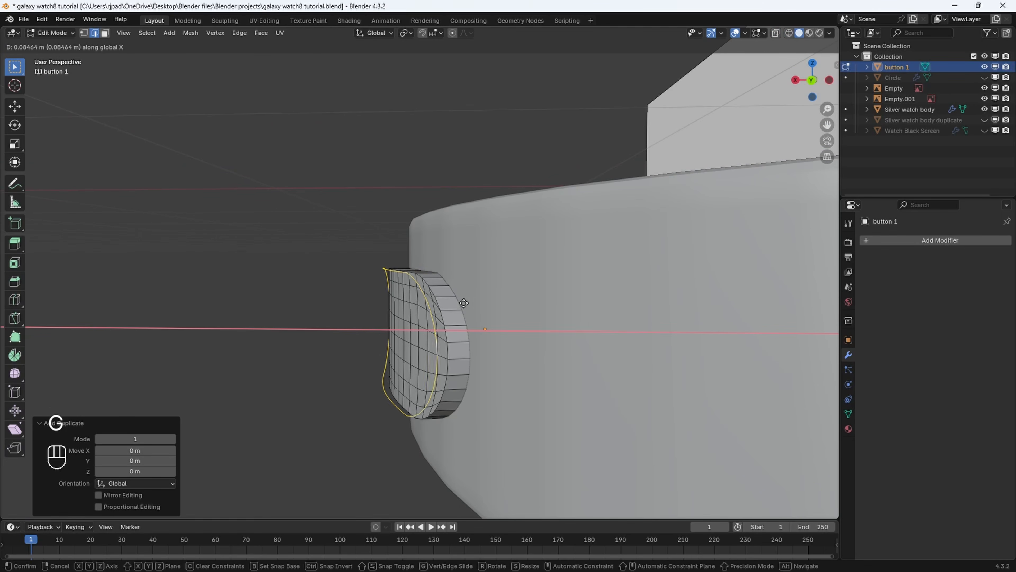
left_click(483, 301)
Separate the duplicated outline loop into its own object, return to Object Mode and select button 1.001.
middle_click_drag(483, 301, 373, 340)
key("p")
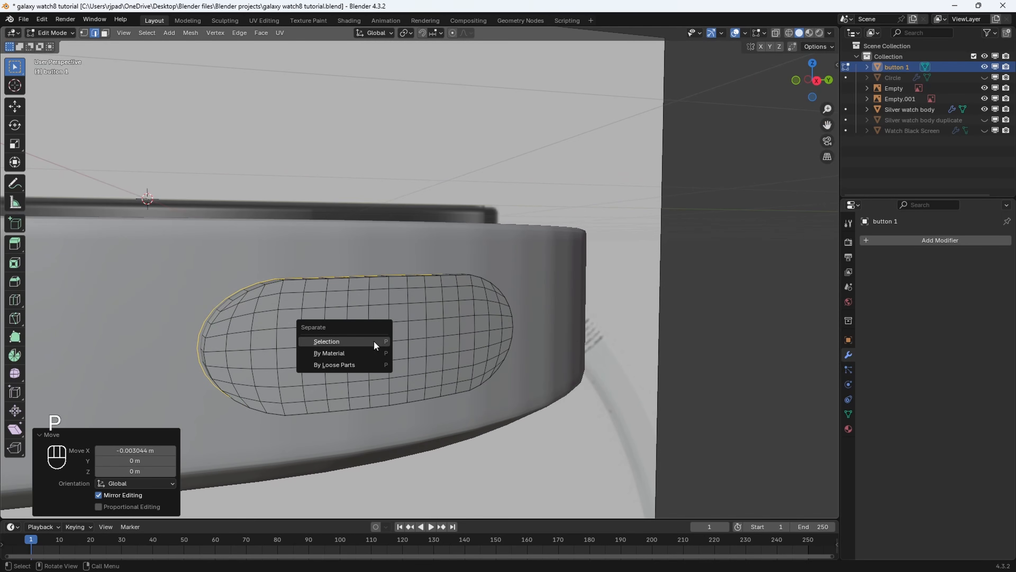
left_click(373, 340)
middle_click_drag(485, 303, 387, 333)
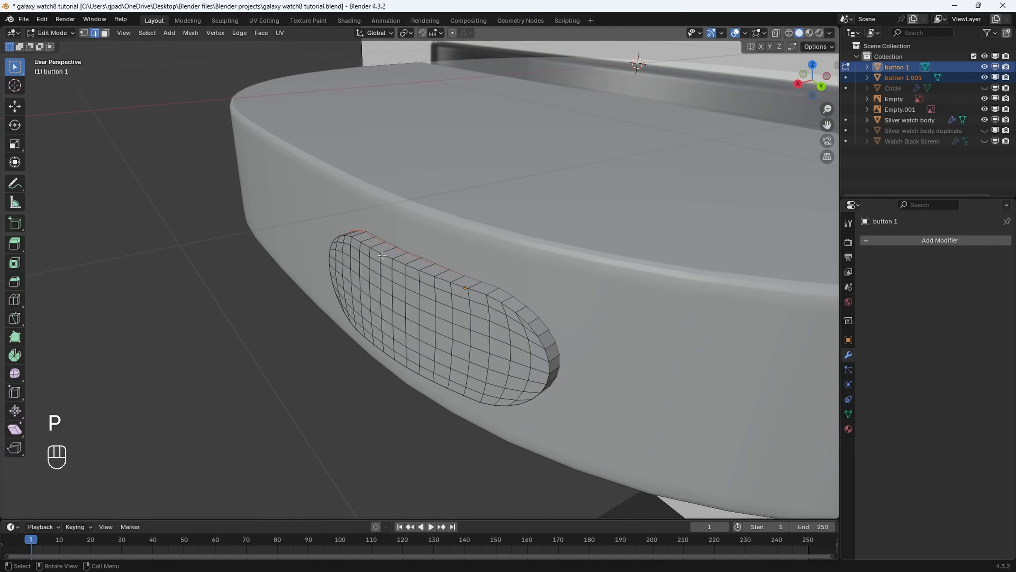
middle_click_drag(382, 255, 336, 265)
key("Tab")
left_click(425, 221)
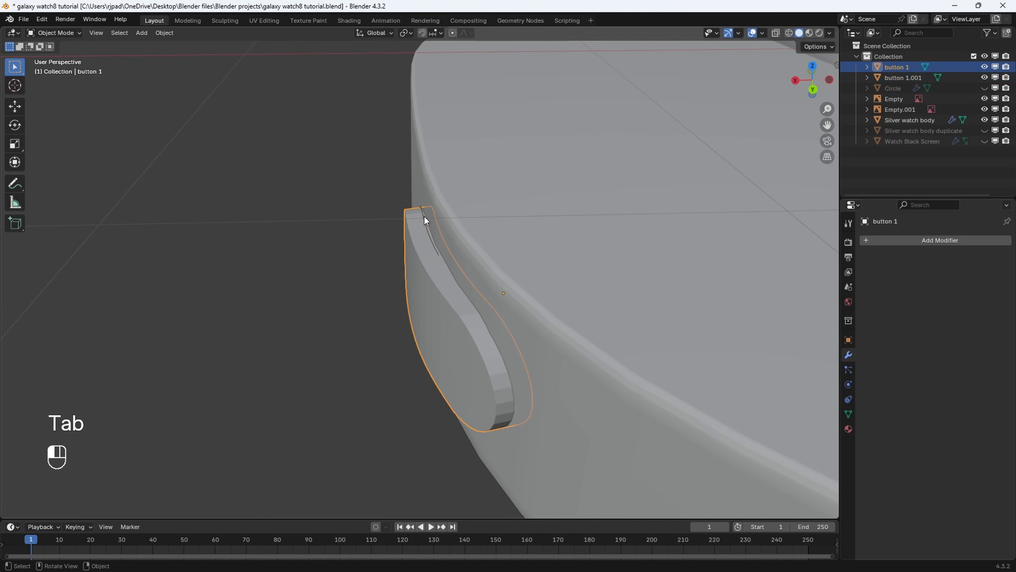
left_click(424, 216)
left_click(423, 216)
left_click(422, 209)
left_click(905, 77)
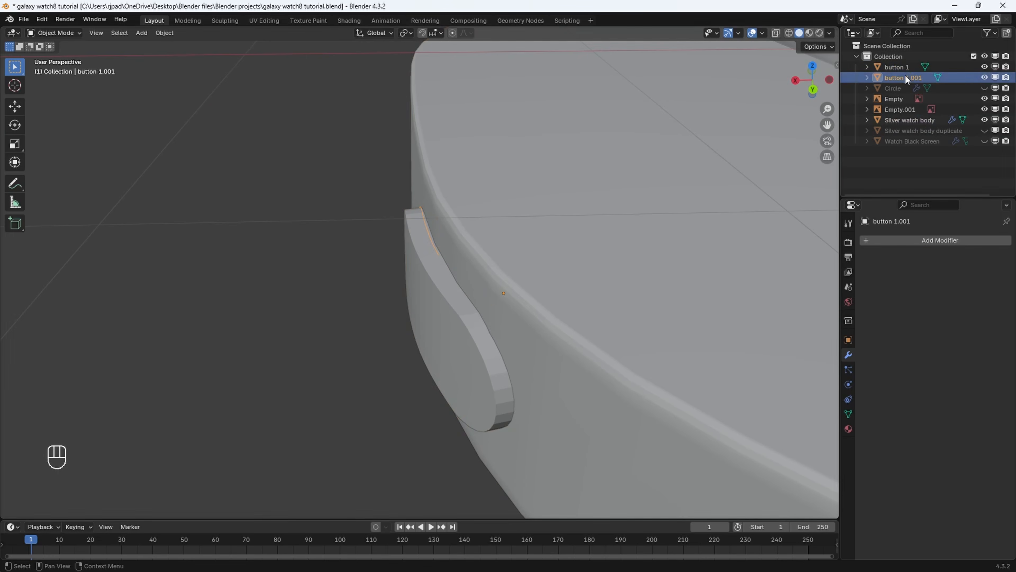
Hide the original button 1 object so only the separated outline remains at the recess.
middle_click_drag(481, 250, 475, 295)
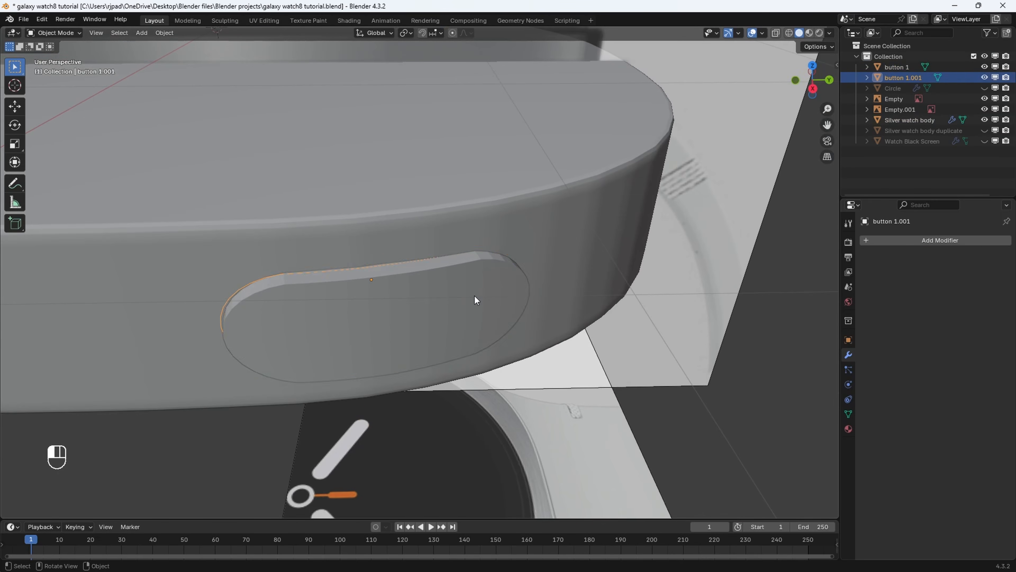
left_click(475, 295)
key("h")
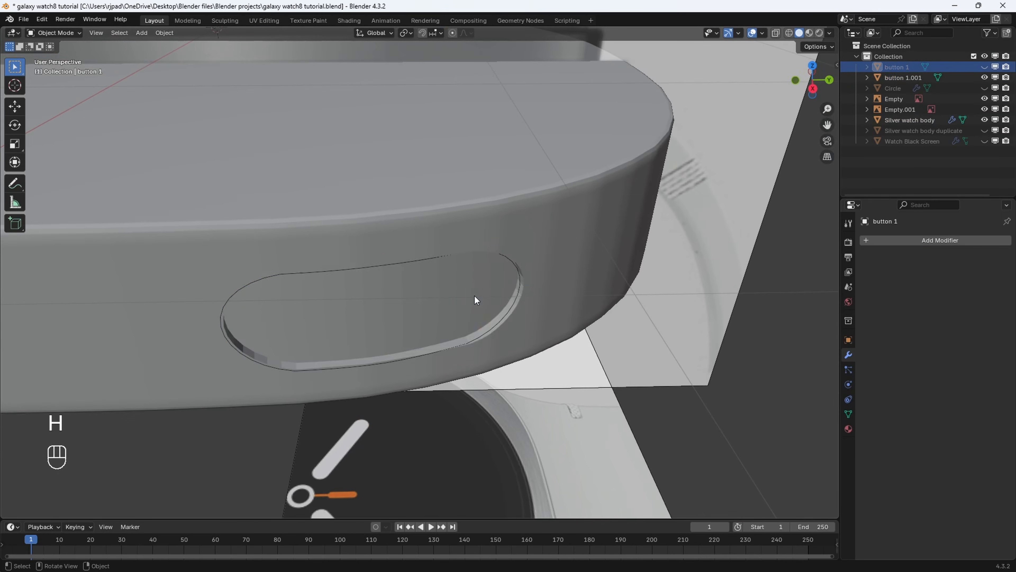
In the wireframe right view, scale the button 1.001 outline by about 1.19 to match the outer rim in the reference image.
left_click(249, 283)
mouse_move(251, 282)
middle_mouse_down()
mouse_move(301, 256)
mouse_move(463, 371)
middle_mouse_up()
key("z")
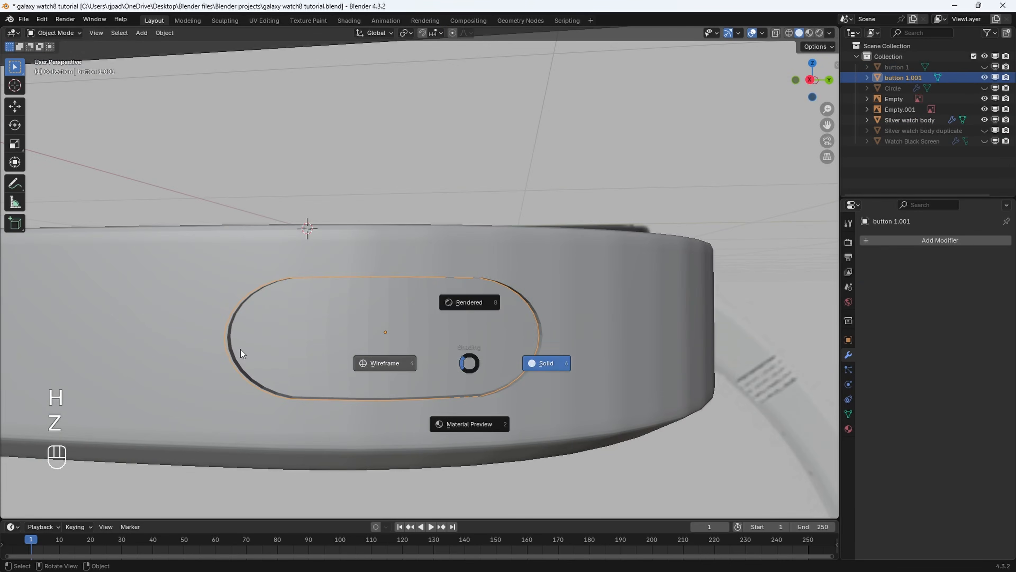
left_click(242, 353)
left_click(810, 80)
scroll(577, 319, "up", 4)
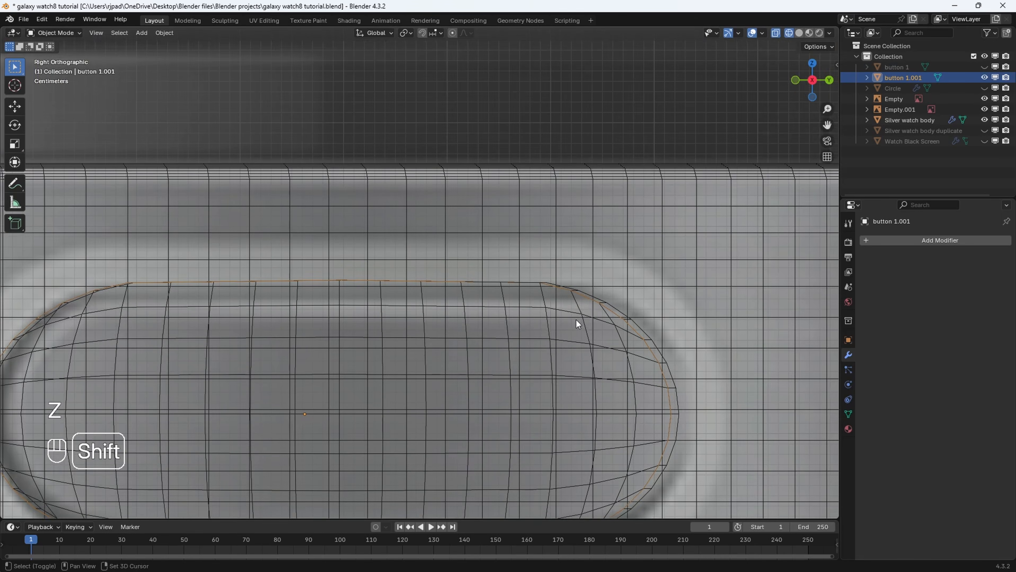
middle_click_drag(577, 319, 585, 300, "shift")
scroll(570, 251, "down", 3)
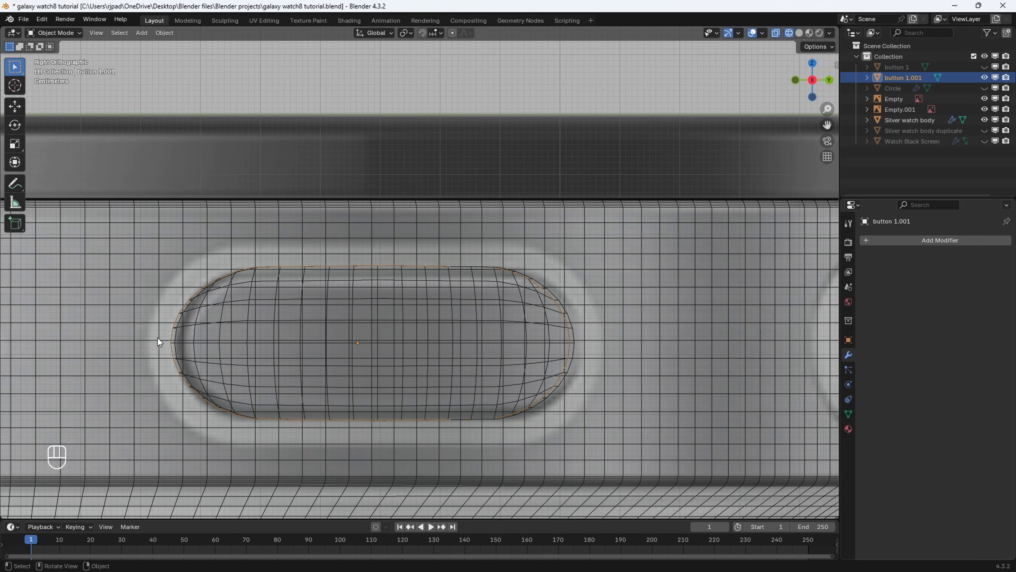
key("s")
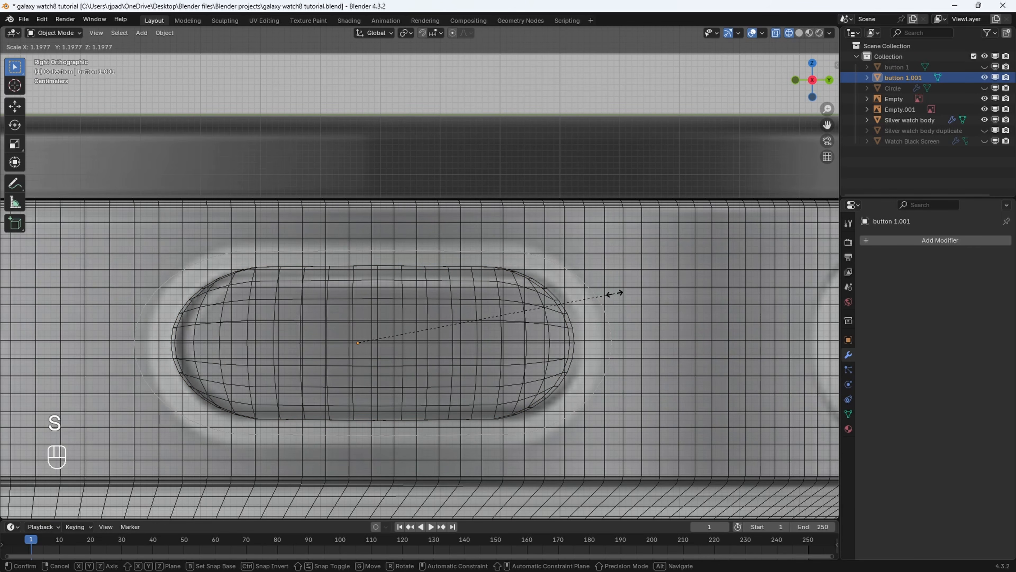
left_click(613, 295)
Move the enlarged outline about -0.026 m along X to bring it against the watch body's side.
scroll(613, 294, "down", 5)
mouse_move(613, 294)
middle_mouse_down()
mouse_move(595, 313)
mouse_move(528, 305)
middle_mouse_up()
scroll(561, 316, "up", 4)
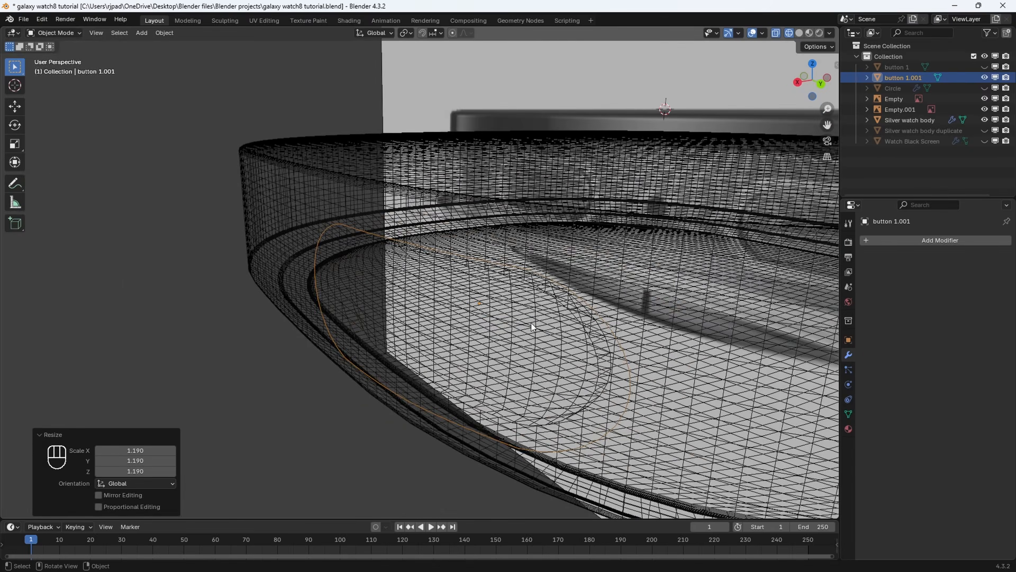
key("z")
mouse_move(600, 341)
middle_mouse_down()
mouse_move(576, 343)
mouse_move(563, 327)
mouse_move(545, 354)
mouse_move(536, 334)
mouse_move(561, 336)
middle_mouse_up()
key("g")
key("y")
key("x")
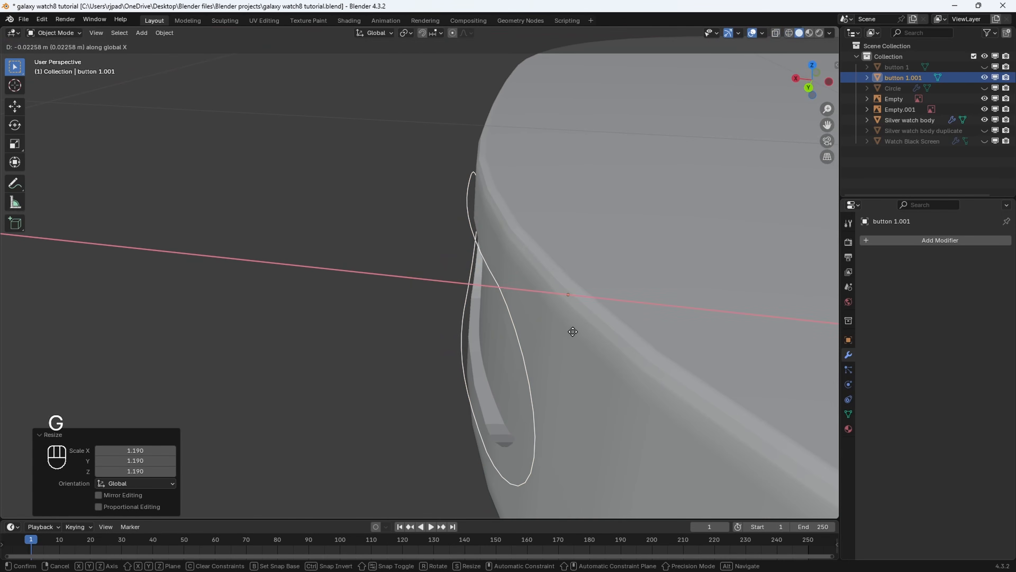
left_click(578, 334)
Extrude the whole outline in place and scale the new loop inward to about 0.86, forming a flat ring around the button recess.
middle_click_drag(578, 334, 496, 309)
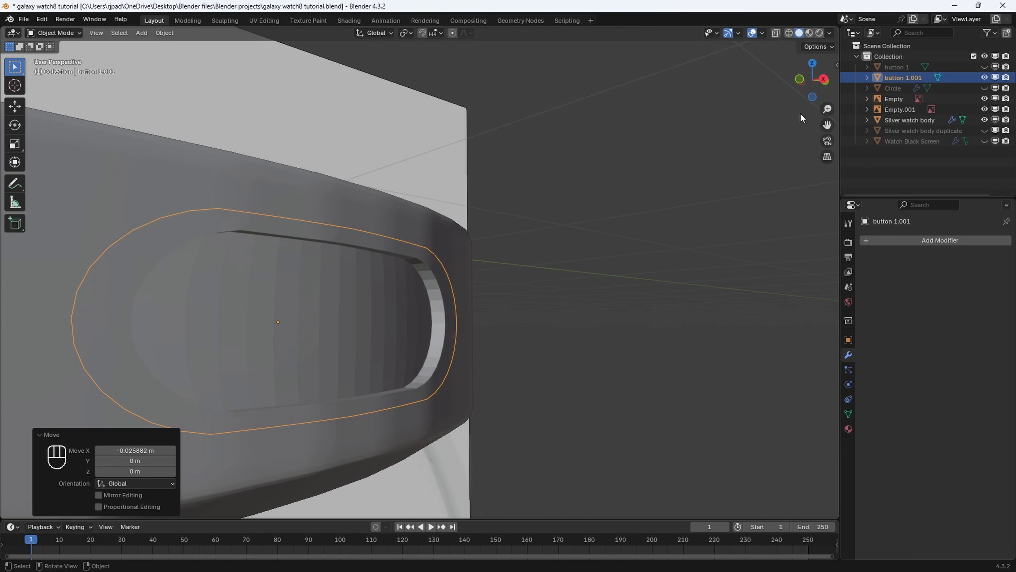
left_click(823, 79)
middle_click_drag(573, 294, 595, 304, "shift")
key("Tab")
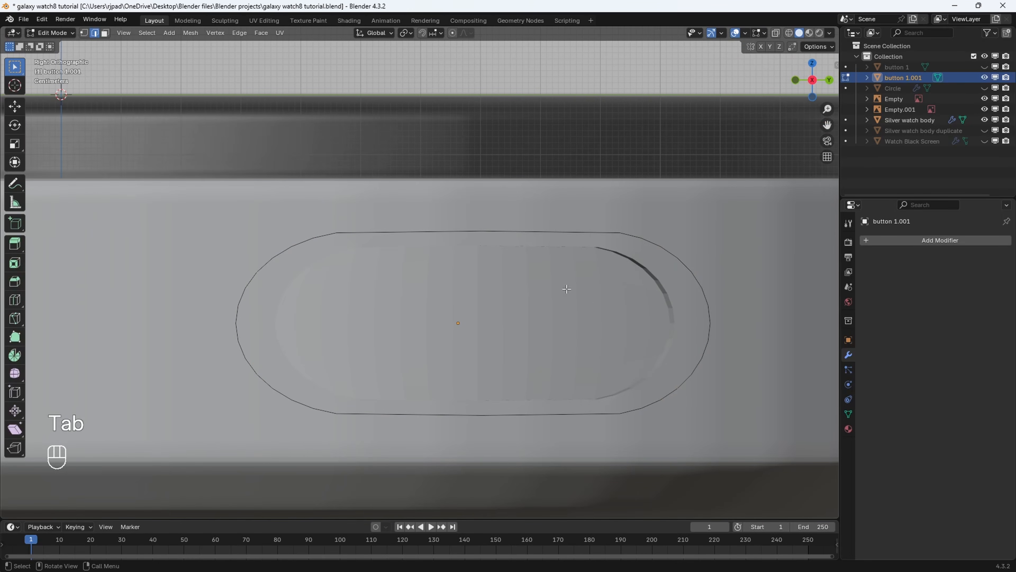
key("a")
middle_click_drag(577, 336, 670, 332, "shift")
key("e")
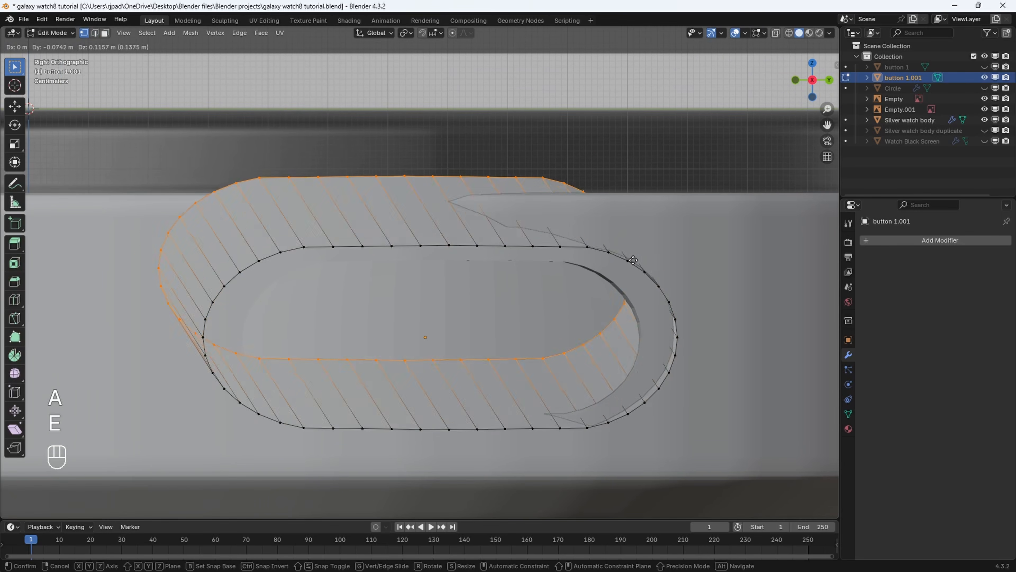
right_click(653, 237)
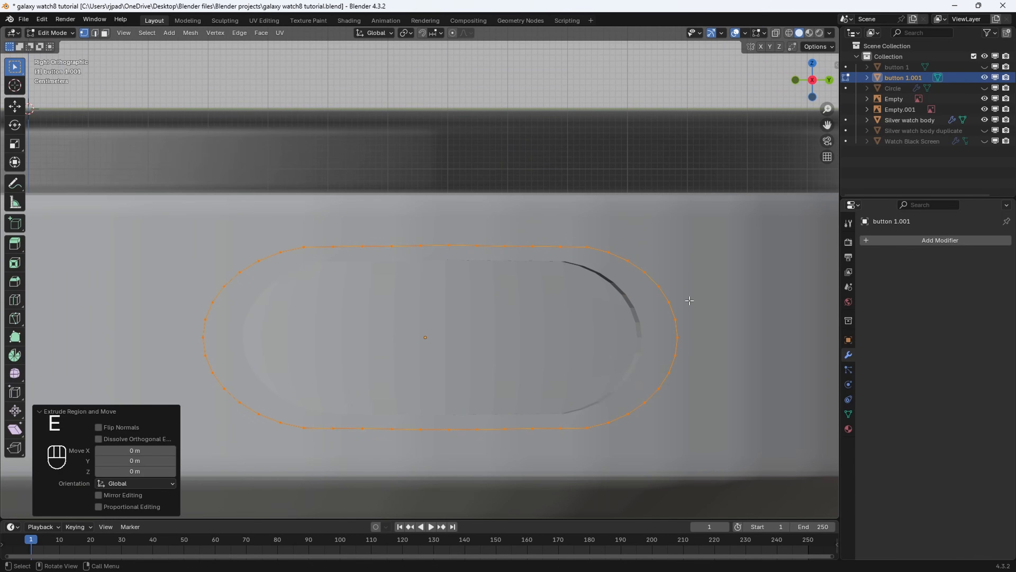
key("z")
key("s")
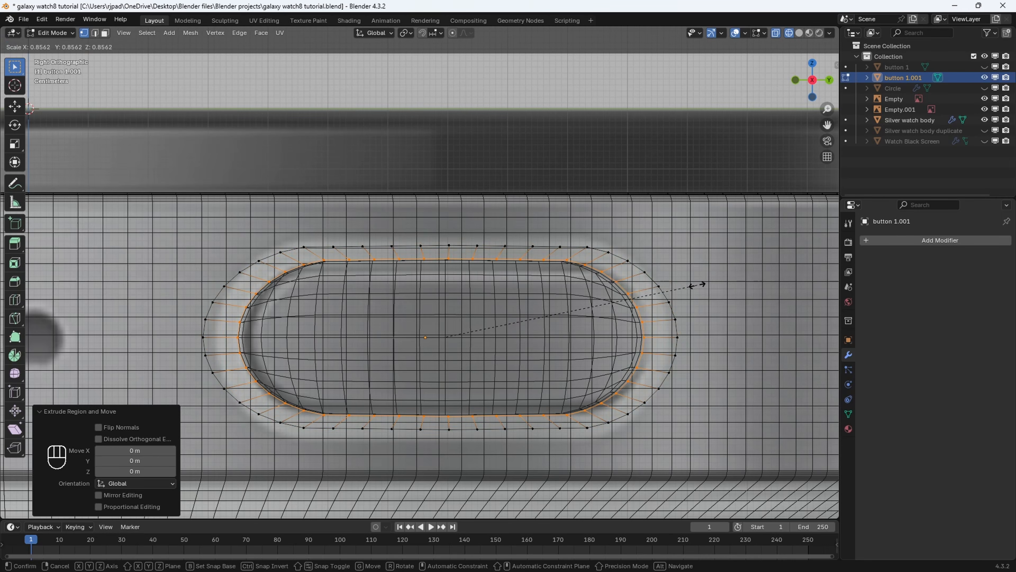
left_click(693, 285, "shift")
Enable smooth proportional editing and move the inner vertex at the middle of the ring's upper edge about 0.002 m along X.
scroll(694, 285, "down", 3)
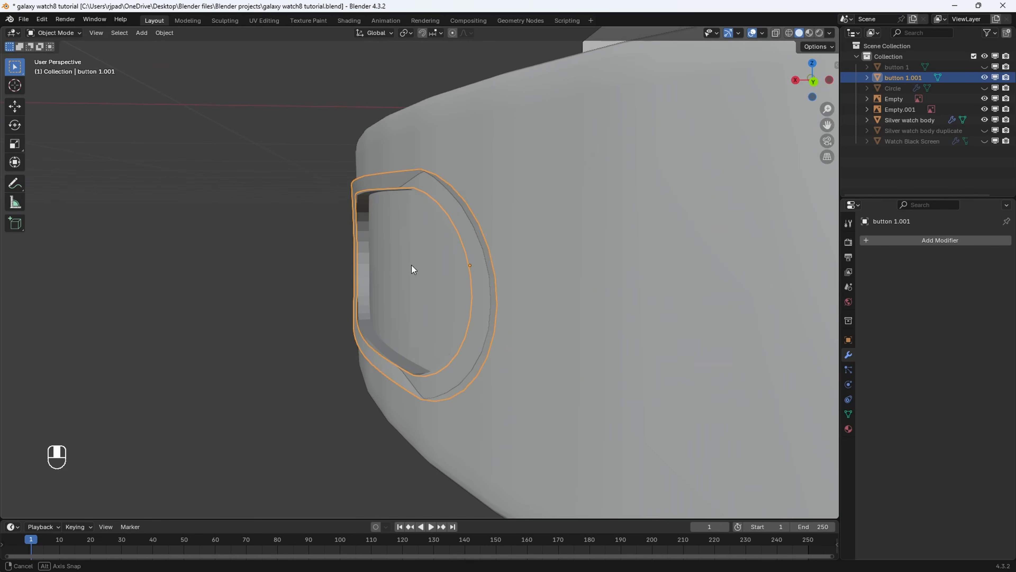
middle_click_drag(414, 269, 598, 350)
key("Tab")
middle_click_drag(534, 323, 446, 272)
left_click(436, 247)
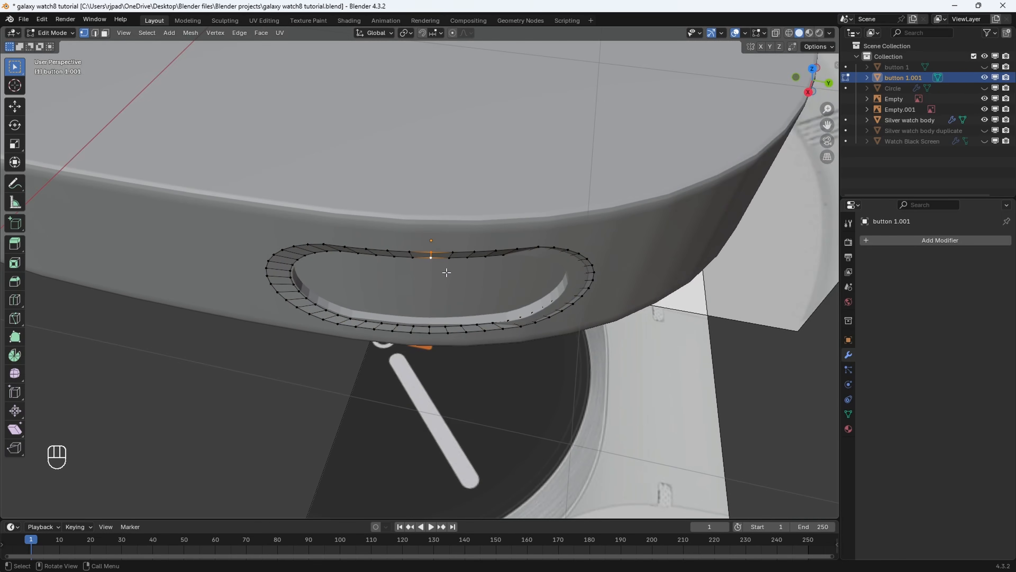
left_click(812, 69)
middle_click_drag(526, 279, 504, 318, "shift")
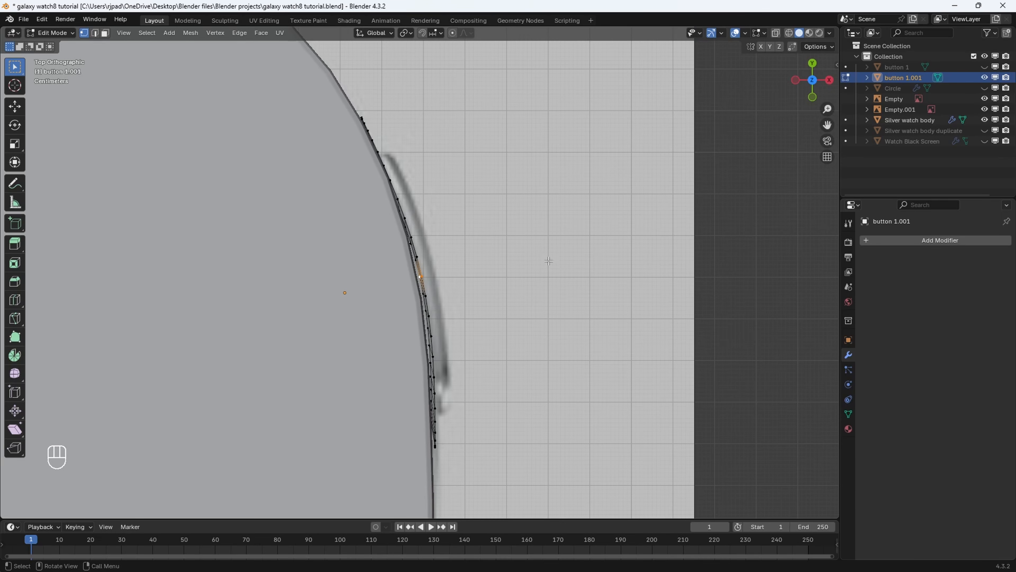
left_click(452, 32)
key("g")
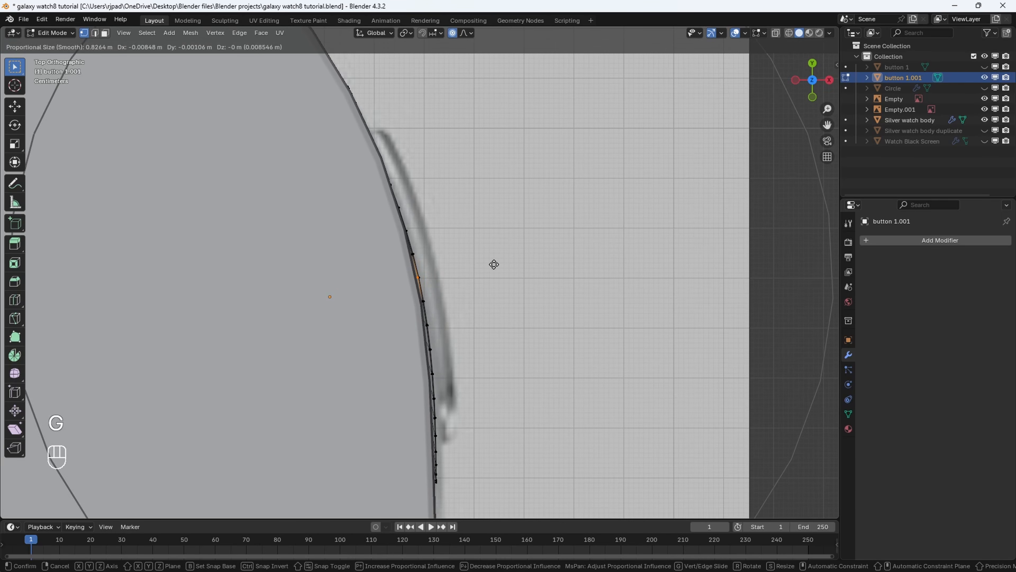
left_click(494, 265)
middle_click_drag(494, 265, 740, 176)
middle_click_drag(740, 176, 725, 163, "shift")
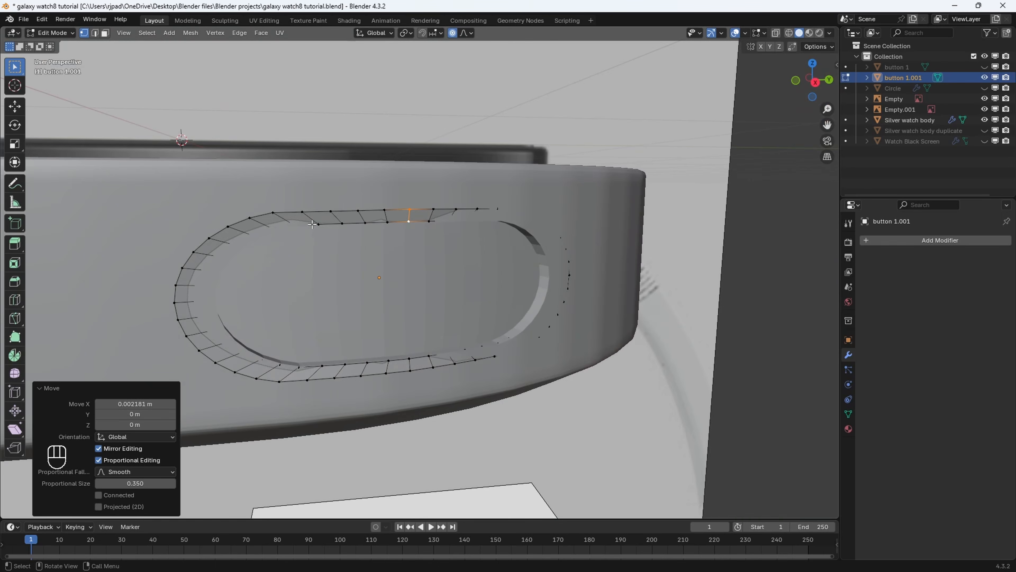
Pull the inner vertex where the ring's upper edge starts curving outward along X, with a proportional size of about 0.11 m.
middle_click_drag(272, 236, 348, 235)
left_click(300, 220)
middle_click_drag(431, 233, 444, 239)
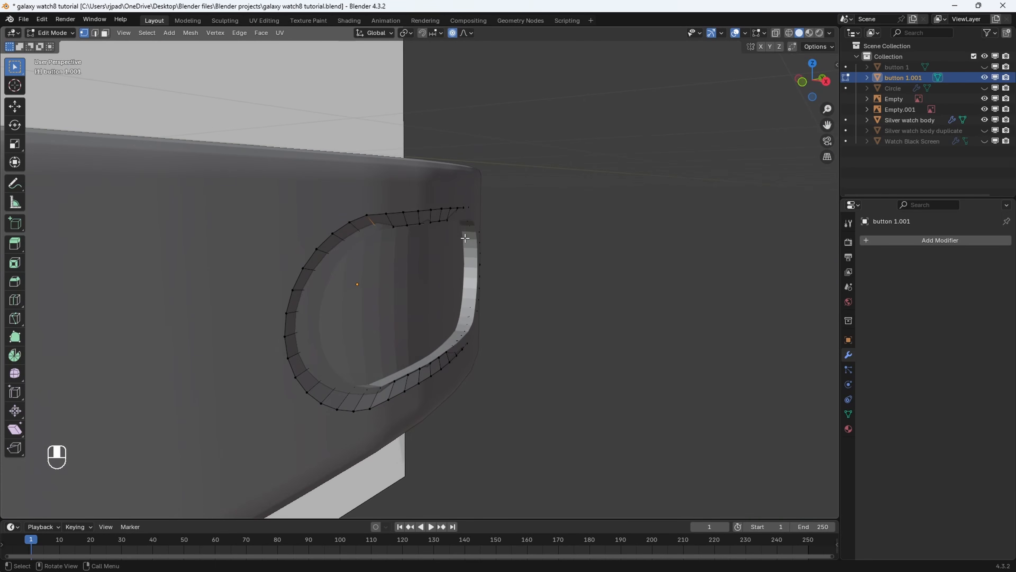
key("g")
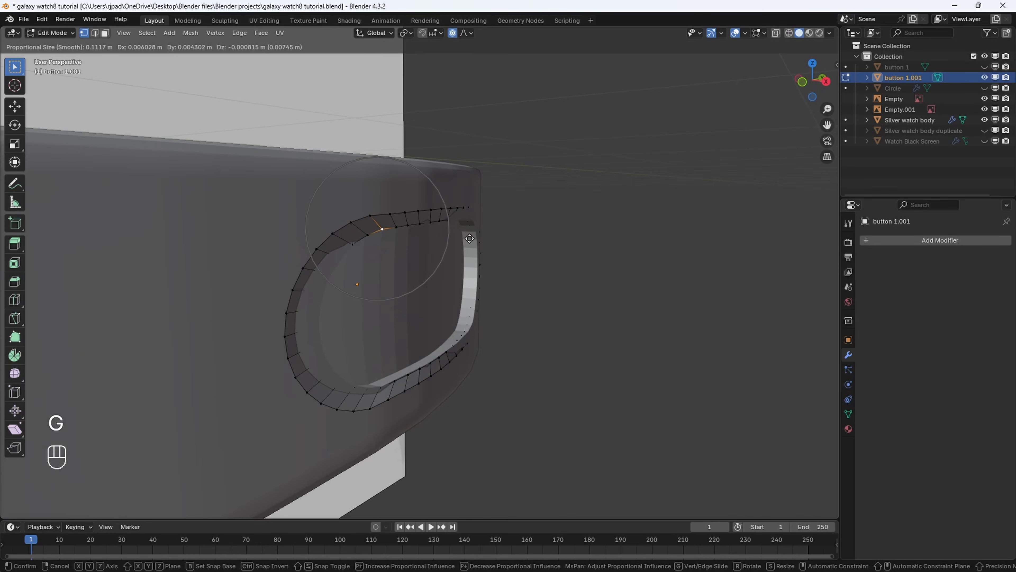
key("x")
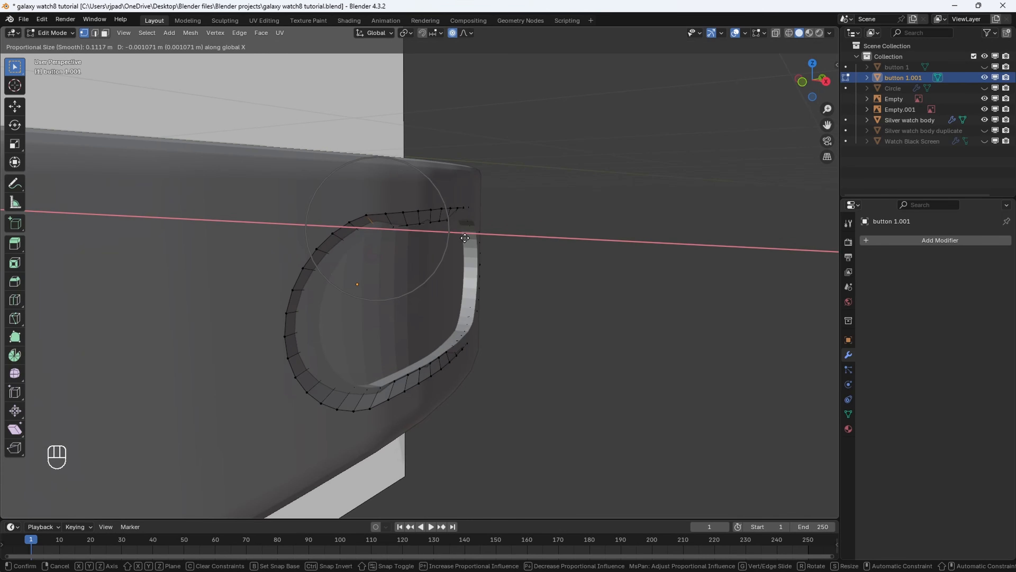
left_click(482, 241, "shift")
Move an inner vertex further down the ring's upper curve about 0.0037 m along X with proportional editing.
middle_click_drag(372, 266, 391, 242, "shift")
left_click(355, 231)
key("g")
key("x")
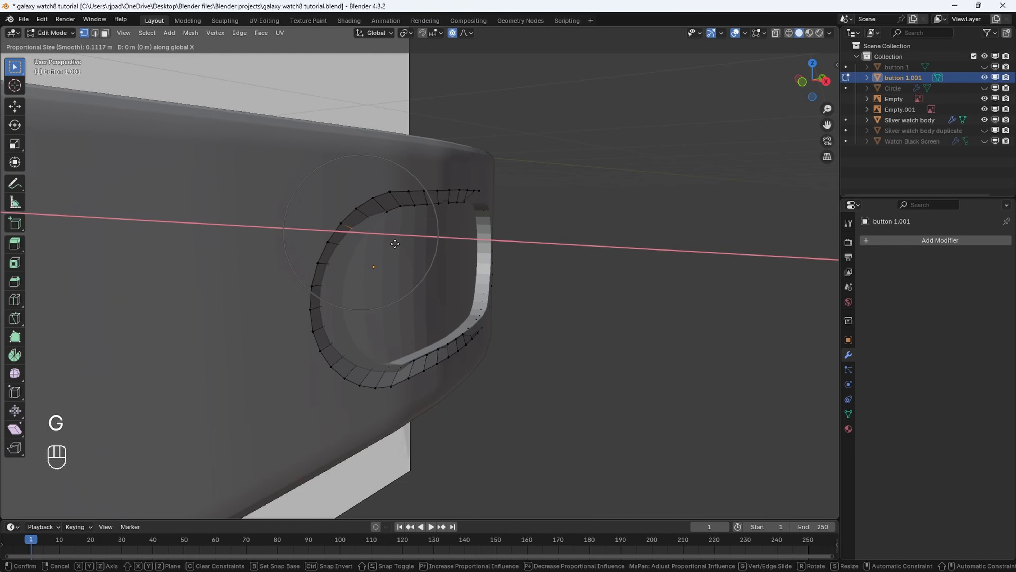
left_click(415, 248, "shift")
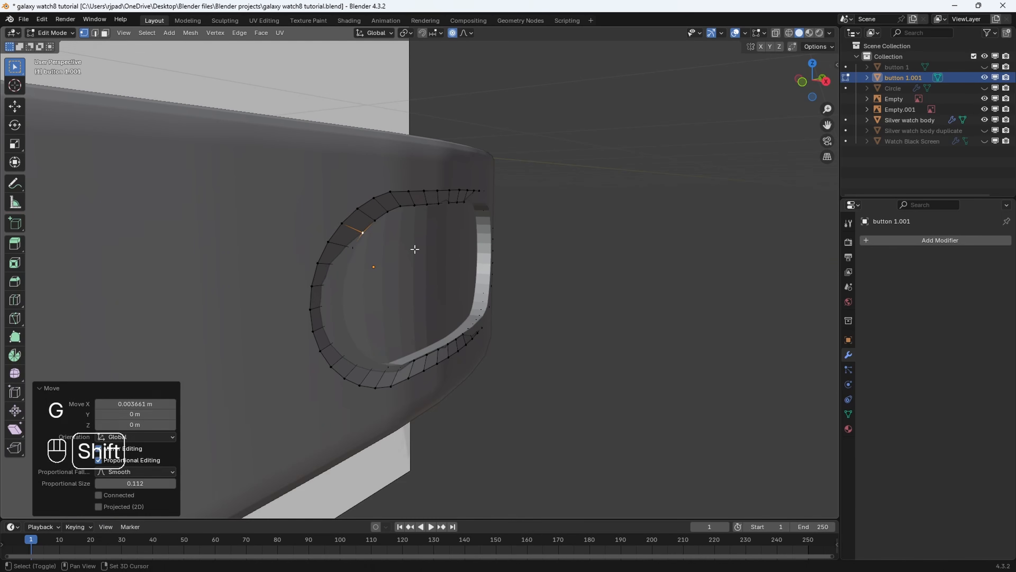
Move the inner vertex just above the middle of the ring's rounded end about 0.005 m along X with proportional editing.
middle_click_drag(415, 248, 425, 222, "shift")
left_click(356, 225)
scroll(353, 224, "up", 1)
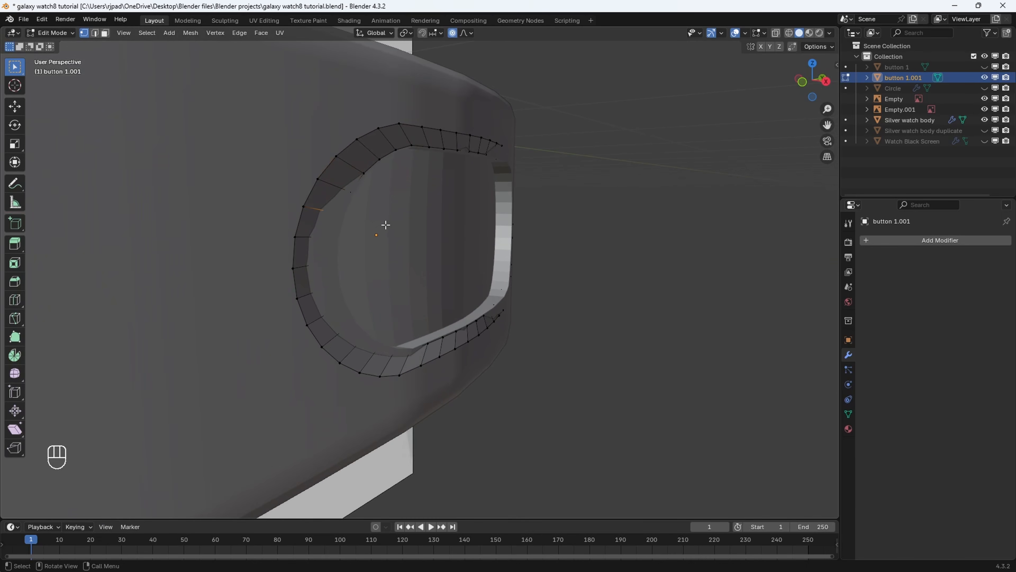
key("g")
key("x")
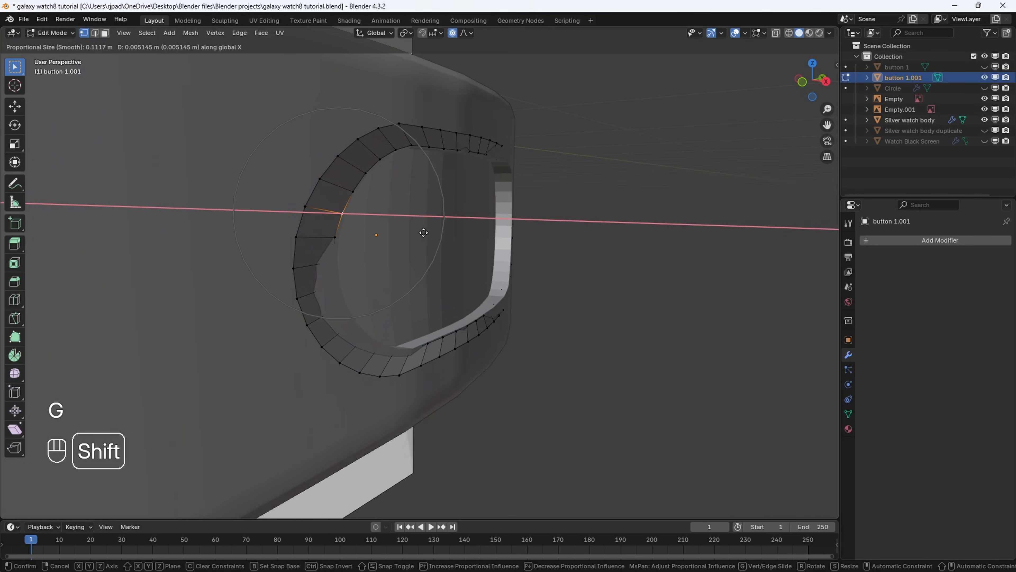
left_click(425, 233)
Move the inner vertices at and just below the middle of the ring's rounded end about 0.0039 m and 0.0027 m along X with proportional editing.
left_click(322, 266)
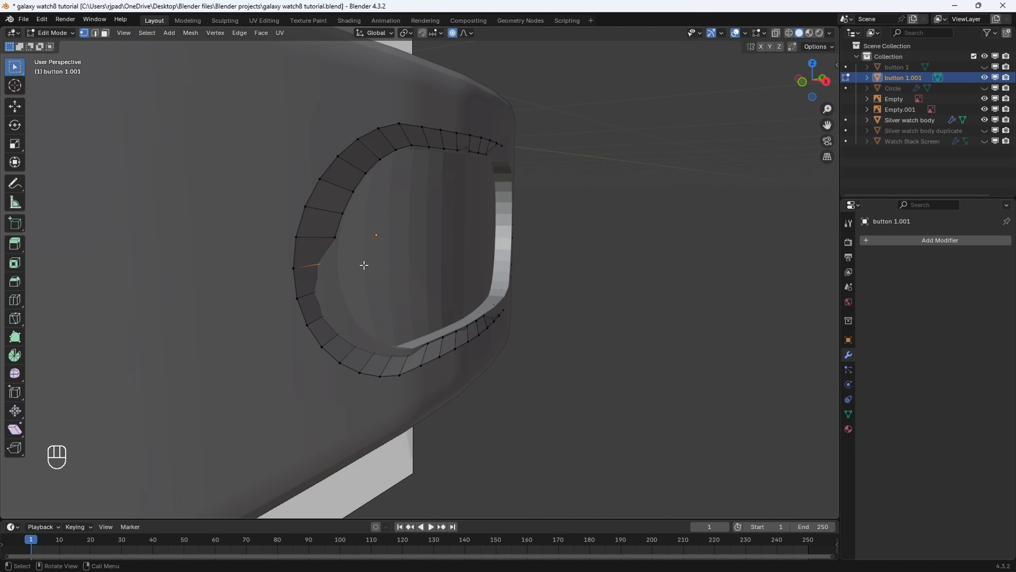
key("g")
key("x")
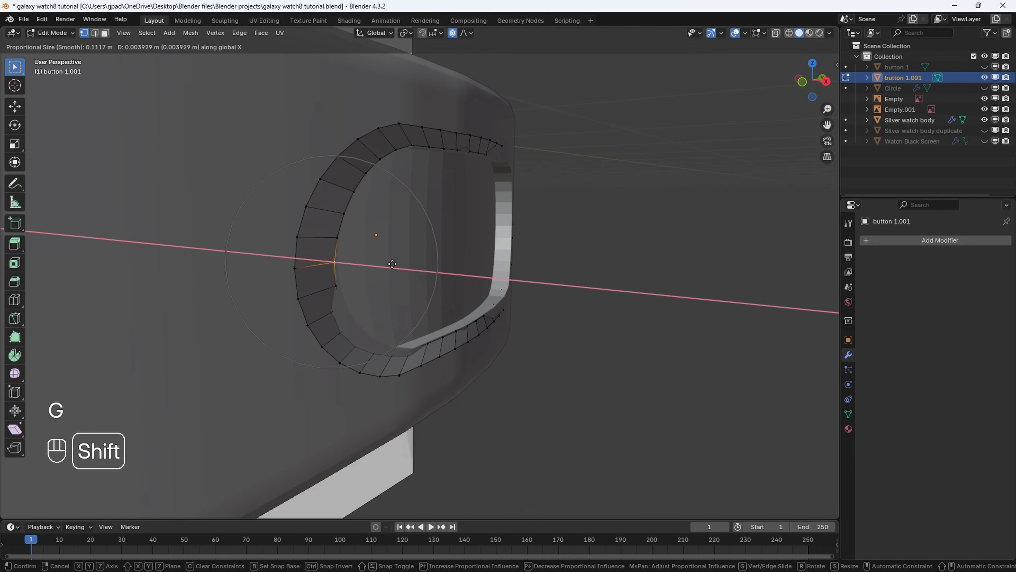
left_click(392, 264)
left_click(319, 289)
key("g")
key("x")
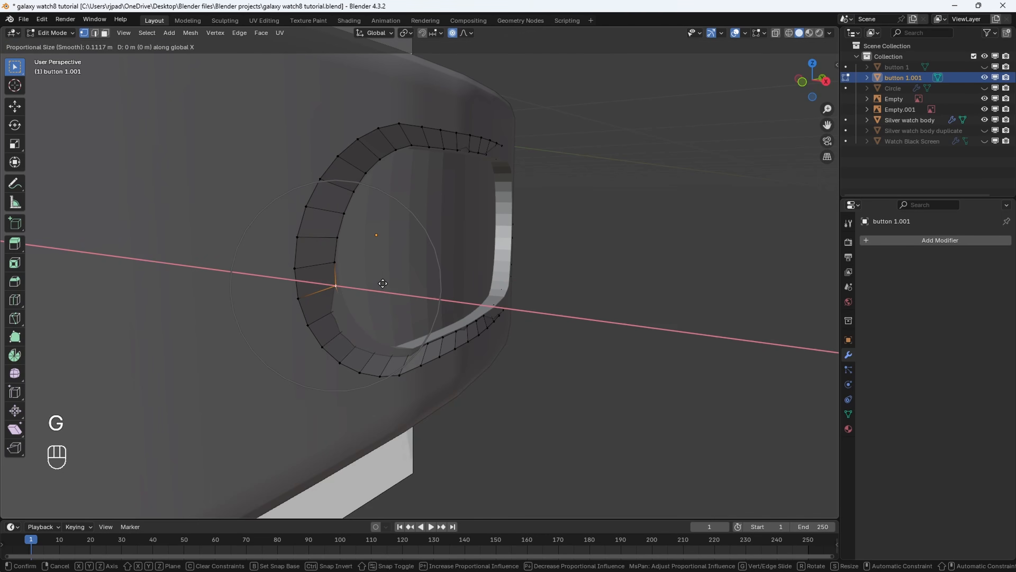
left_click(401, 277)
Move two inner vertices on the ring's lower curve along X with proportional editing, the first by about 0.0021 m.
middle_click_drag(386, 300, 340, 273)
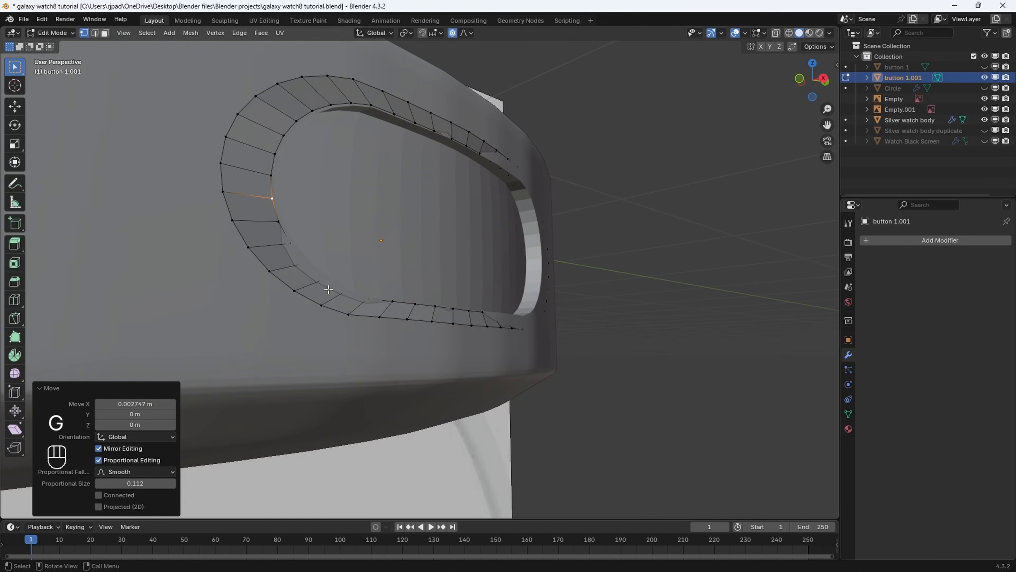
left_click(296, 268)
key("g")
key("x")
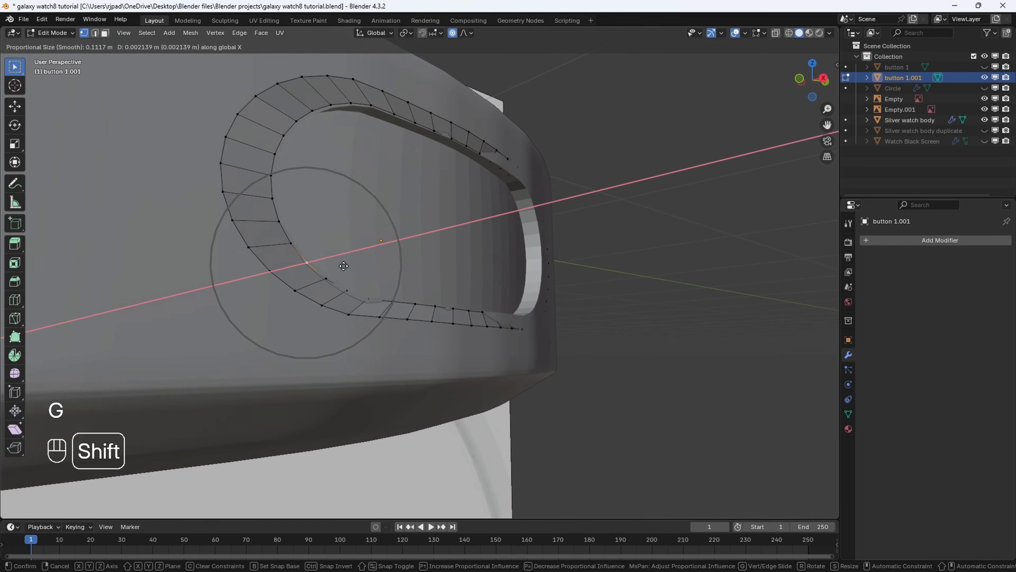
left_click(346, 265)
middle_click_drag(352, 277, 360, 256)
left_click(342, 306)
key("g")
key("x")
middle_click_drag(380, 296, 784, 118)
scroll(400, 341, "up", 4)
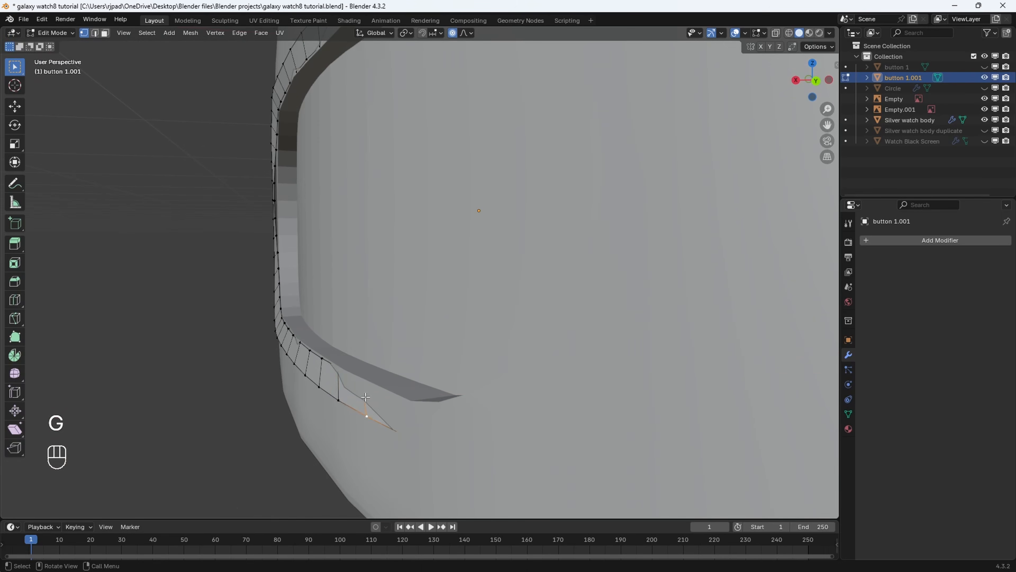
Pull the next two inner vertices sunk into the body on the ring's lower curve outward along X, redoing the second move once.
left_click(359, 385)
key("g")
key("x")
left_click(369, 370)
middle_click_drag(369, 372, 360, 363)
left_click(366, 386)
key("g")
key("x")
key("ctrl+z")
key("g")
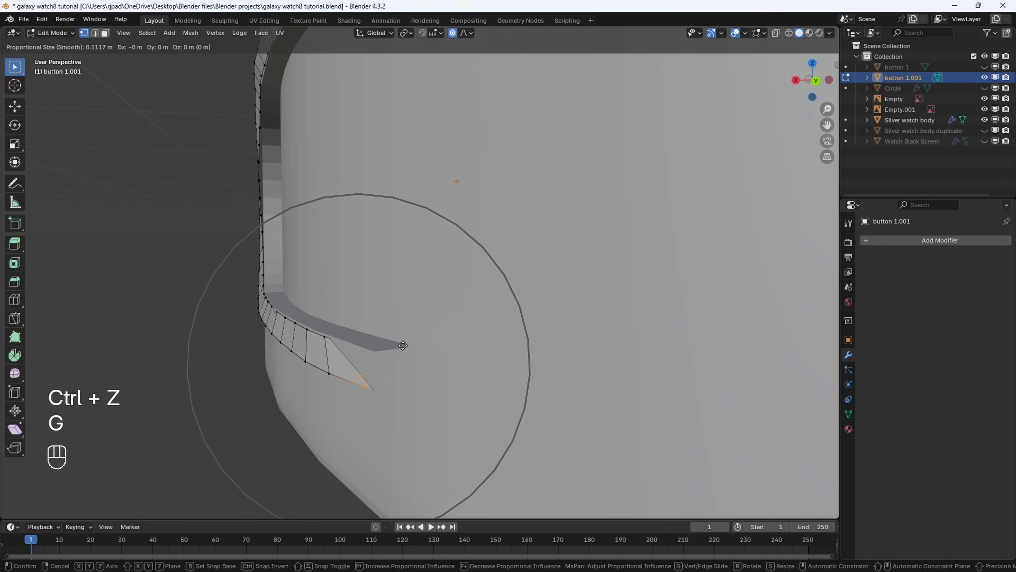
key("x")
left_click(370, 371)
Move the inner vertex on the lower curve of the opposite rounded end along X, with a proportional size of about 0.15 m.
middle_click_drag(427, 367, 623, 280)
left_click(454, 342)
key("g")
key("x")
scroll(528, 323, "down", 8)
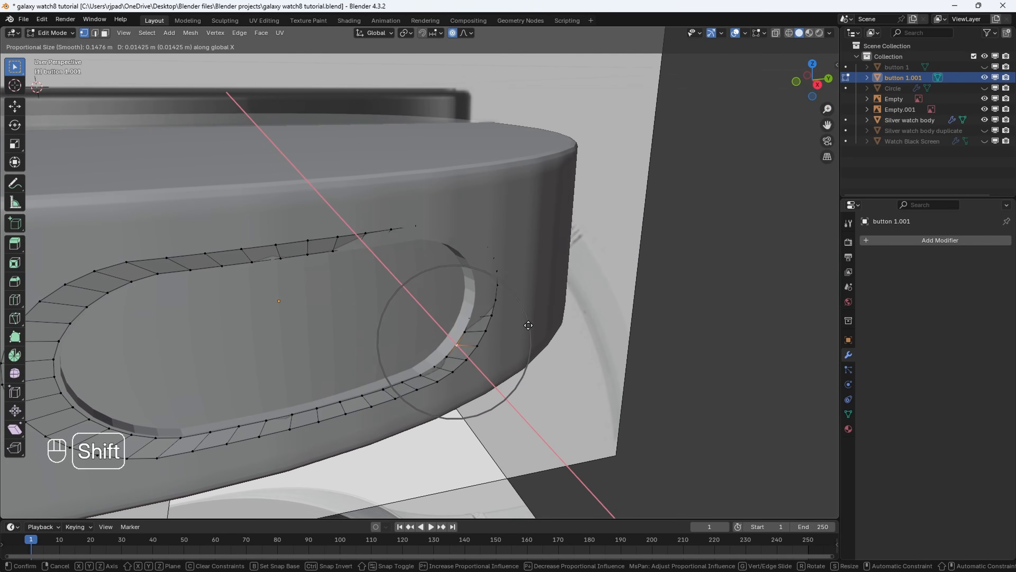
left_click(528, 322)
Move two more sunken inner vertices further up that rounded end along X with proportional editing.
middle_click_drag(529, 322, 444, 304)
left_click(446, 303)
key("g")
key("x")
left_click(481, 282)
left_click(410, 245)
key("g")
key("x")
left_click(482, 252)
Pull two inner vertices in the sunken stretch of the ring's upper edge outward along X with a larger proportional size.
middle_click_drag(480, 255, 386, 285)
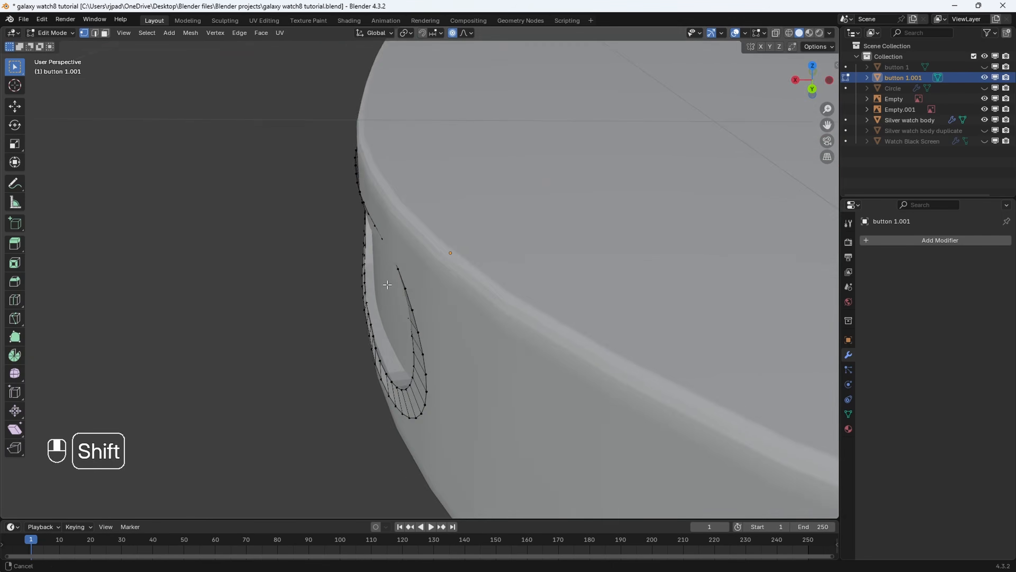
left_click(378, 258)
key("g")
key("x")
scroll(440, 269, "up", 5)
left_click(435, 271)
left_click(397, 266)
key("g")
key("x")
left_click(446, 270)
Move the inner vertex at the middle of the ring's upper edge about 0.0035 m along X, with a proportional size of about 0.17 m.
left_click(415, 277)
key("g")
key("x")
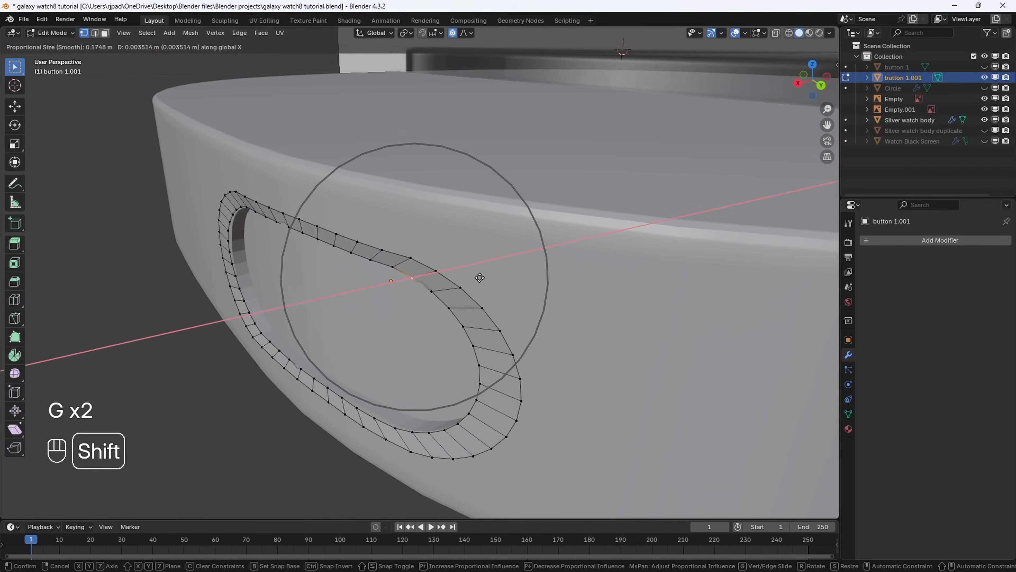
left_click(478, 278)
key("Tab")
scroll(408, 317, "down", 5)
left_click(511, 375)
middle_click_drag(511, 375, 535, 369)
scroll(444, 411, "up", 6)
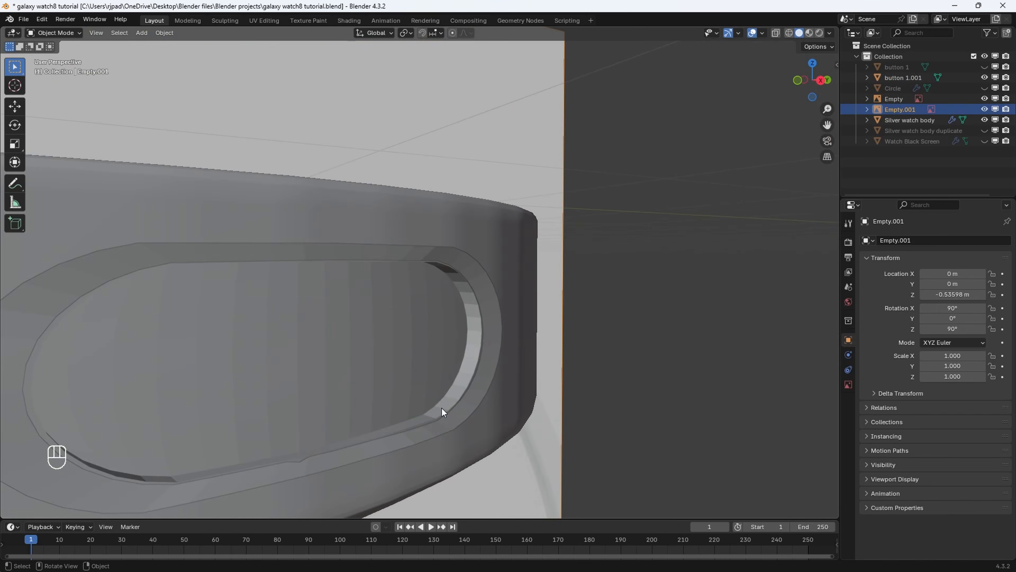
Move the inner vertex at the middle of the ring's lower edge slightly along X with proportional editing.
key("Tab")
middle_click_drag(452, 398, 448, 382, "shift")
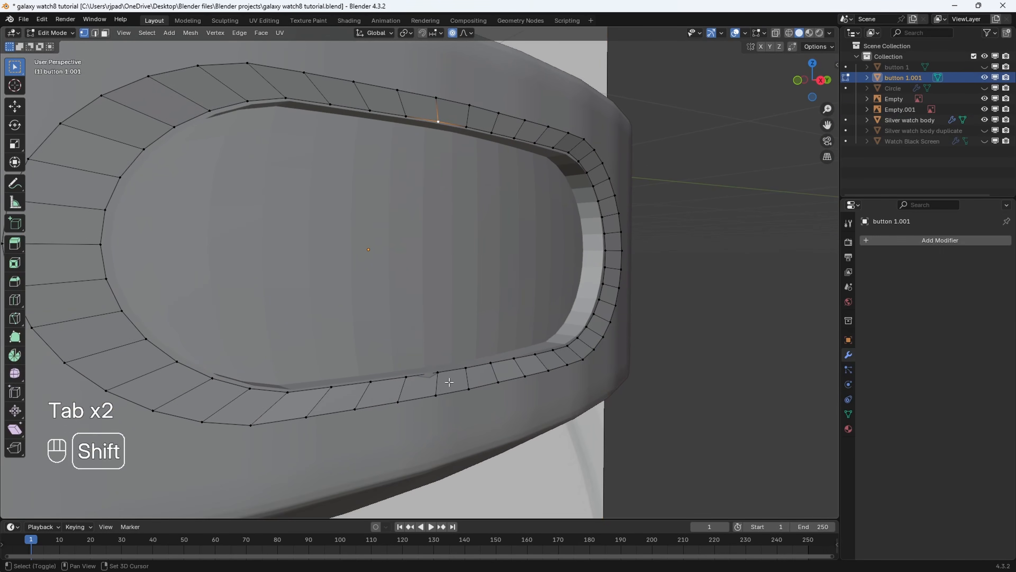
scroll(438, 379, "up", 1)
key("g")
key("x")
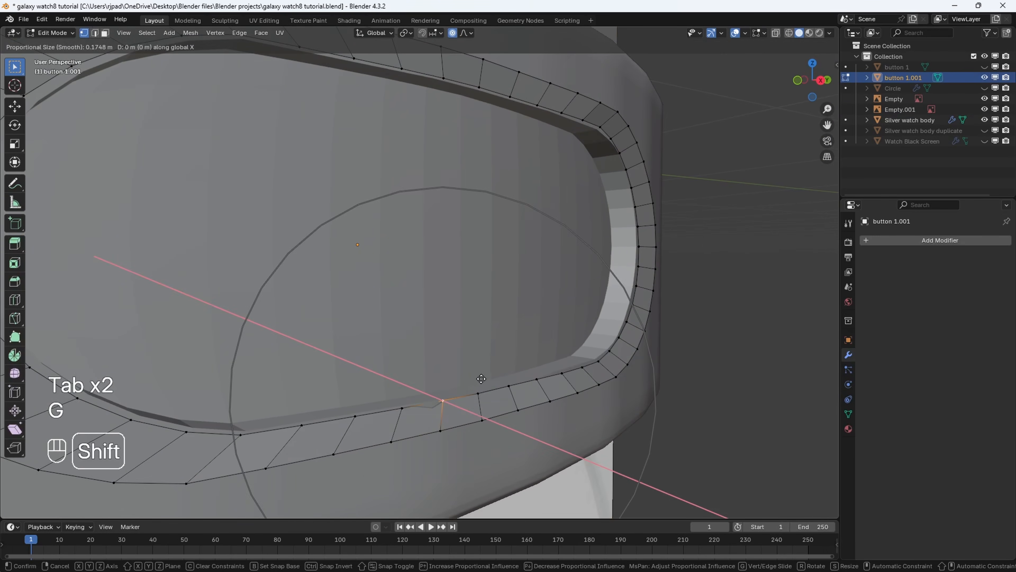
left_click(484, 380)
Leave mesh editing and rename the ring object button 1.001 to "button outline".
key("Tab")
middle_click_drag(545, 409, 453, 227)
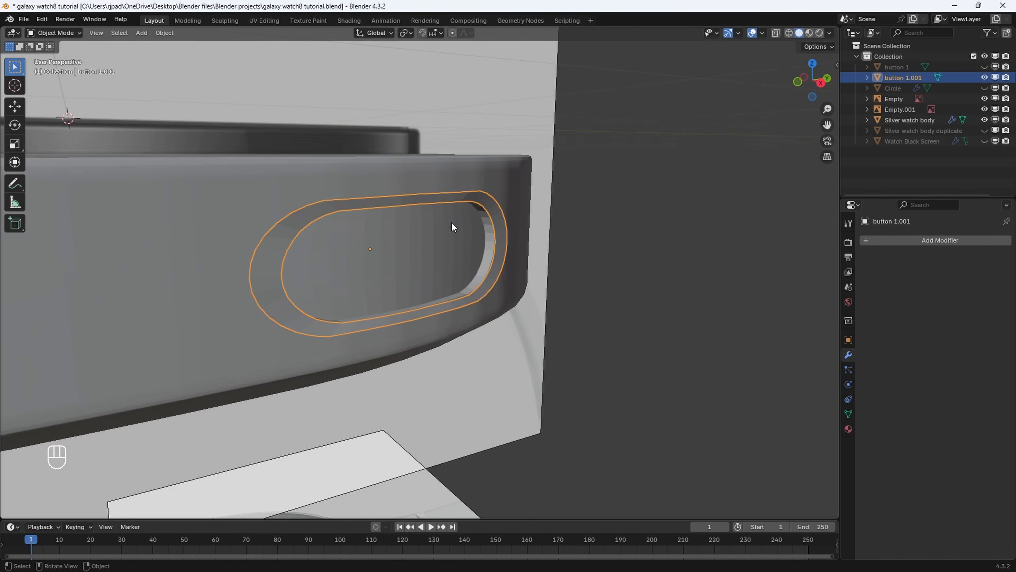
scroll(491, 244, "up", 2)
key("F2")
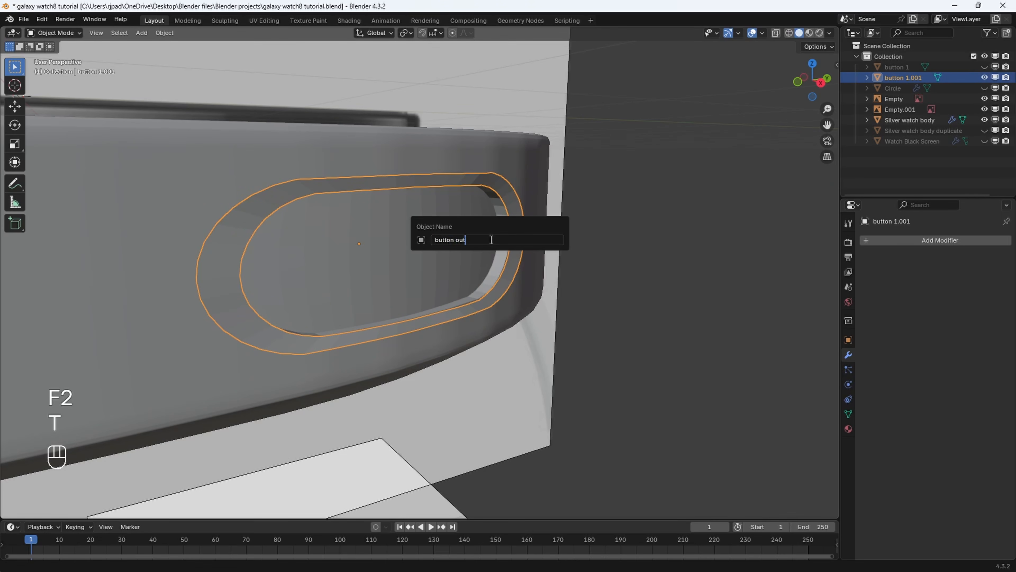
key("Return")
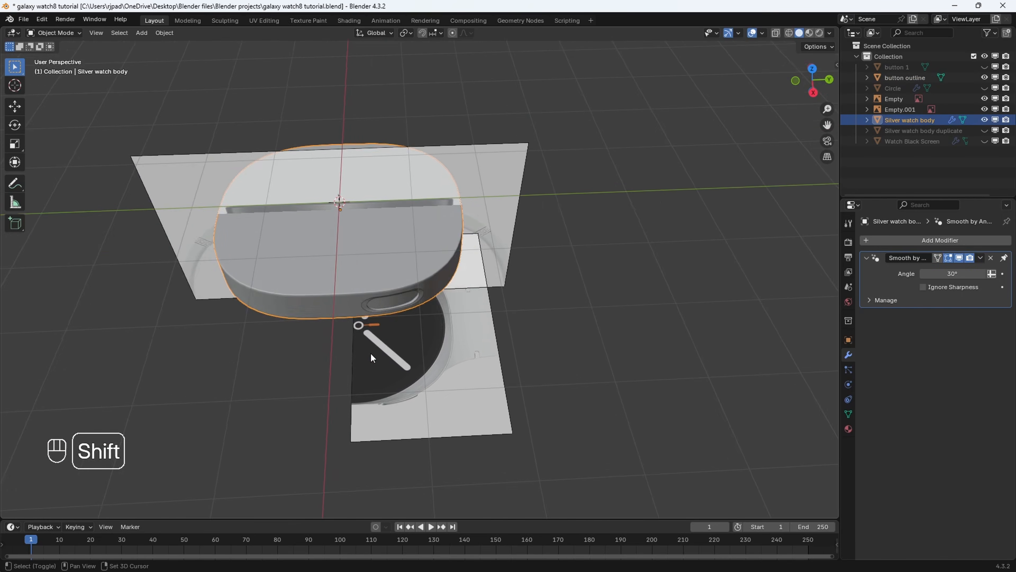
Open the silver watch body for mesh editing with face selection in the right orthographic view.
middle_click_drag(370, 353, 413, 339, "shift")
key("Tab")
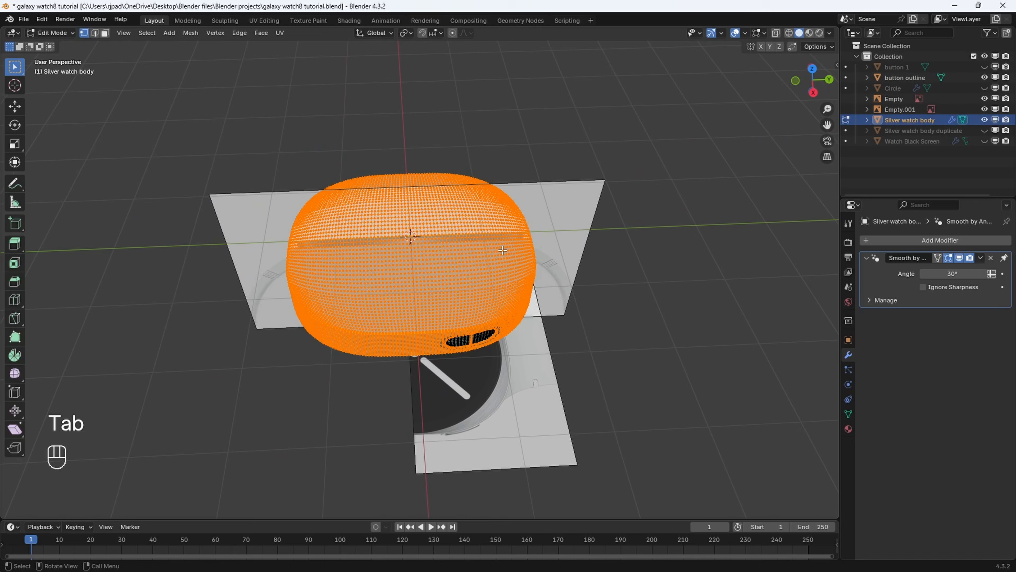
middle_click_drag(515, 279, 538, 258)
left_click(818, 92)
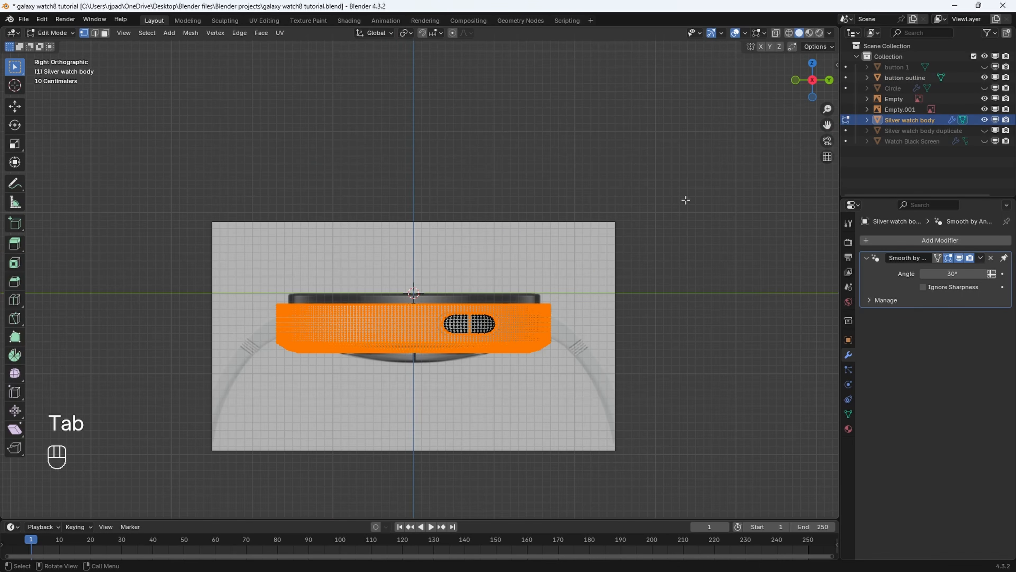
left_click(105, 33)
scroll(495, 256, "up", 6)
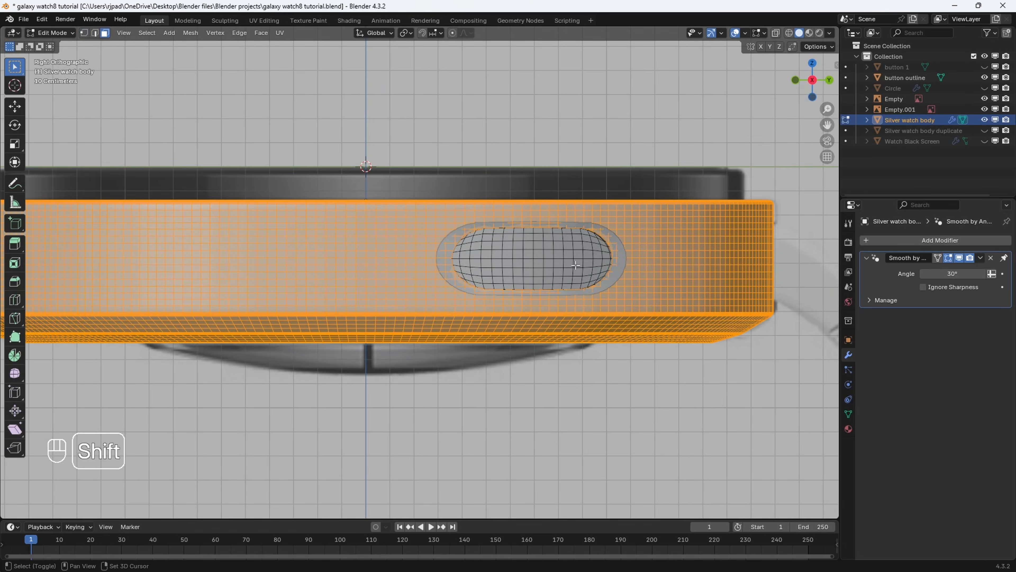
In wireframe shading, box-select the half of the watch body on the negative Y side and delete its faces.
scroll(591, 261, "down", 3)
middle_click_drag(144, 239, 183, 237, "shift")
key("z")
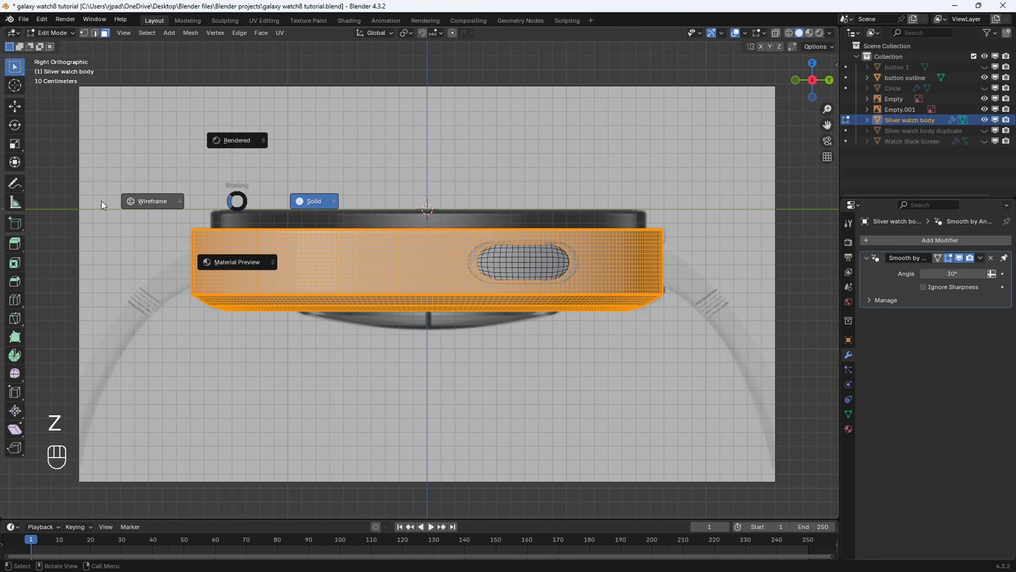
left_click(102, 201)
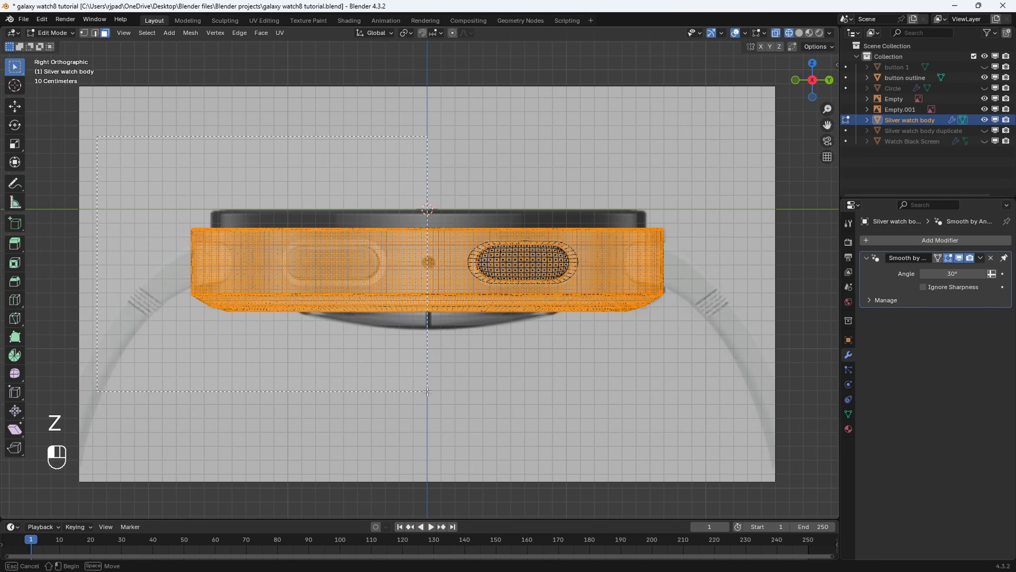
left_click_drag(427, 391, 428, 391)
scroll(419, 273, "up", 4)
key("x")
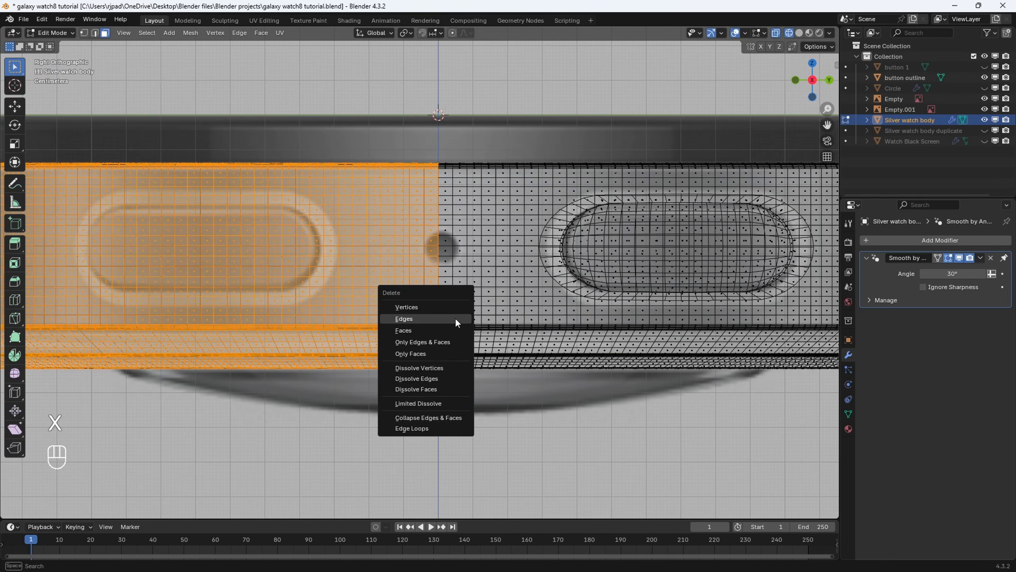
left_click(453, 328)
scroll(452, 326, "down", 5)
key("Tab")
Add a Mirror modifier to the silver watch body and mirror it along Y only.
left_click(479, 269)
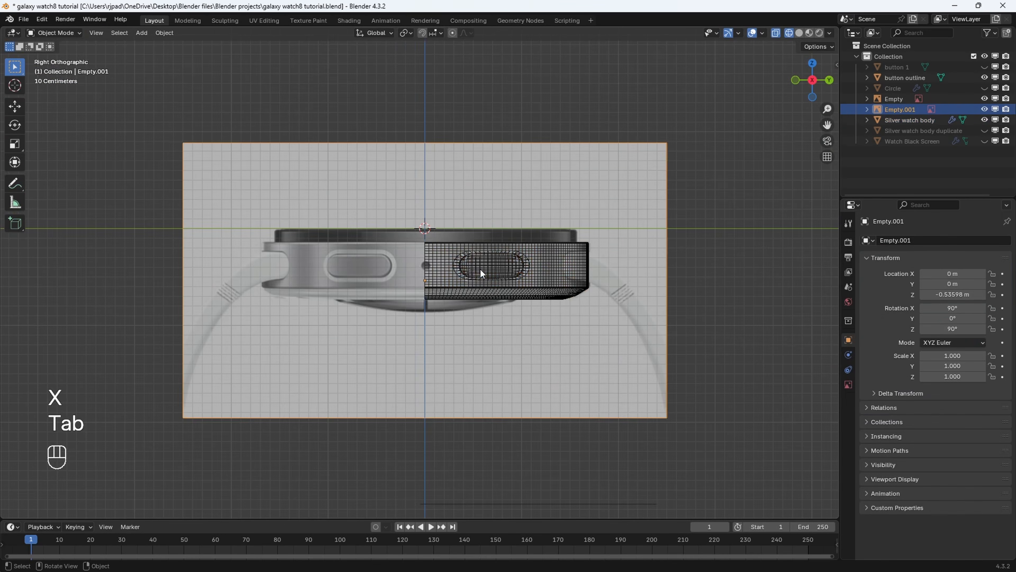
middle_click_drag(479, 269, 480, 302)
left_click(477, 274)
left_click(921, 240)
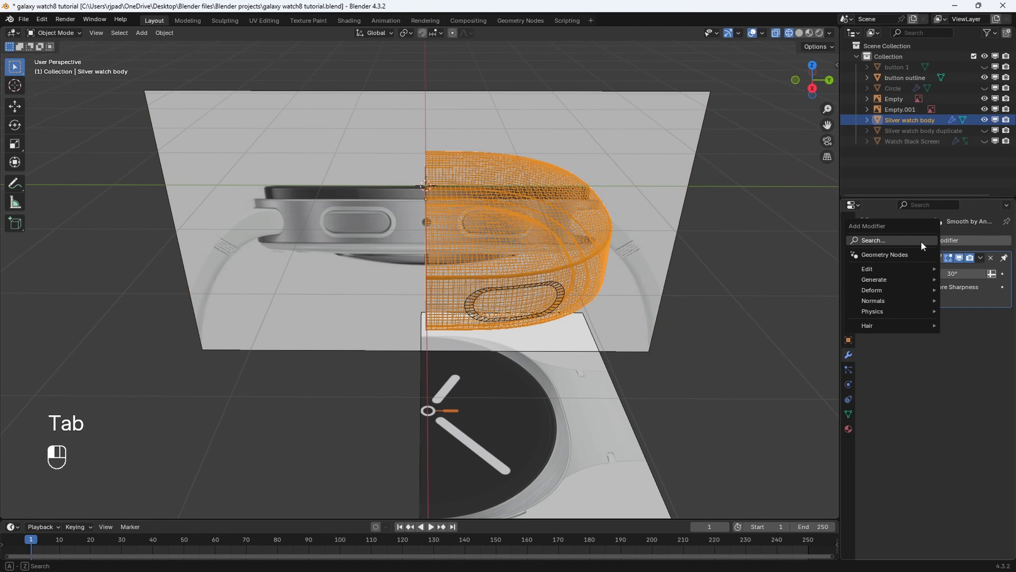
left_click(904, 247)
left_click(829, 292)
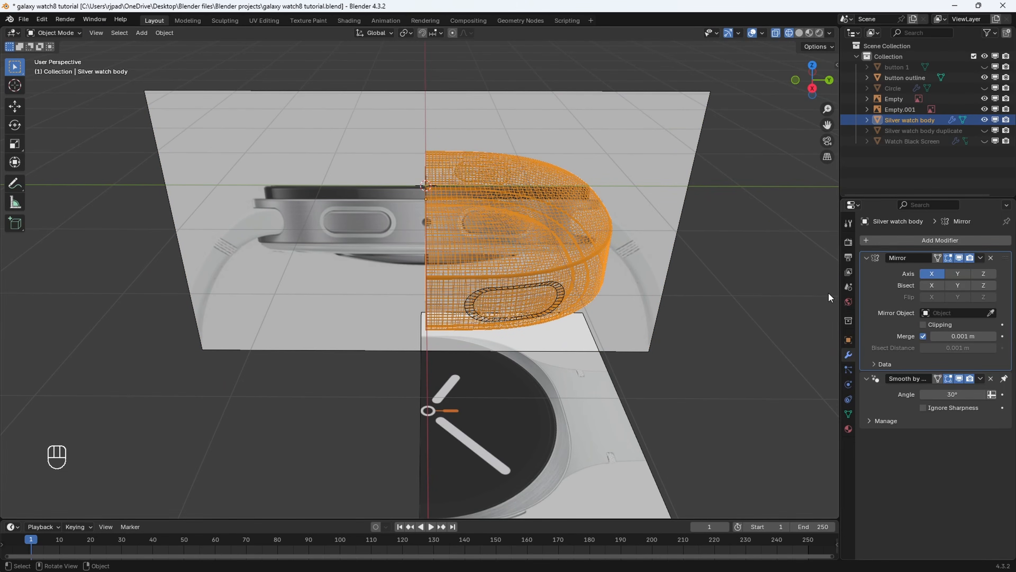
left_click(949, 274)
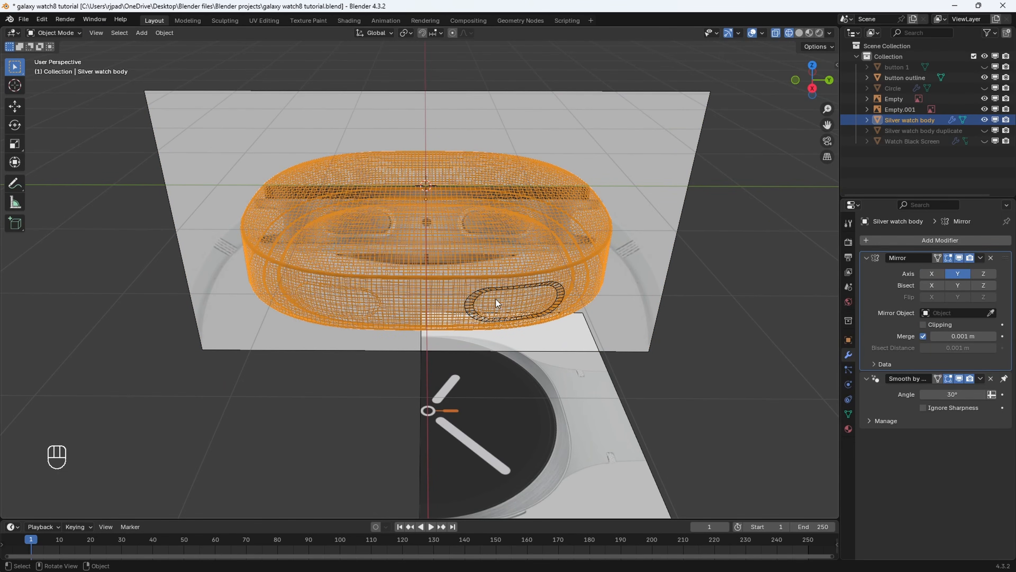
Return the viewport to solid shading and check the mirrored watch body from the side.
middle_click_drag(495, 298, 502, 270)
key("z")
left_click(564, 277)
mouse_move(585, 293)
middle_mouse_down()
mouse_move(599, 238)
mouse_move(593, 289)
middle_mouse_up()
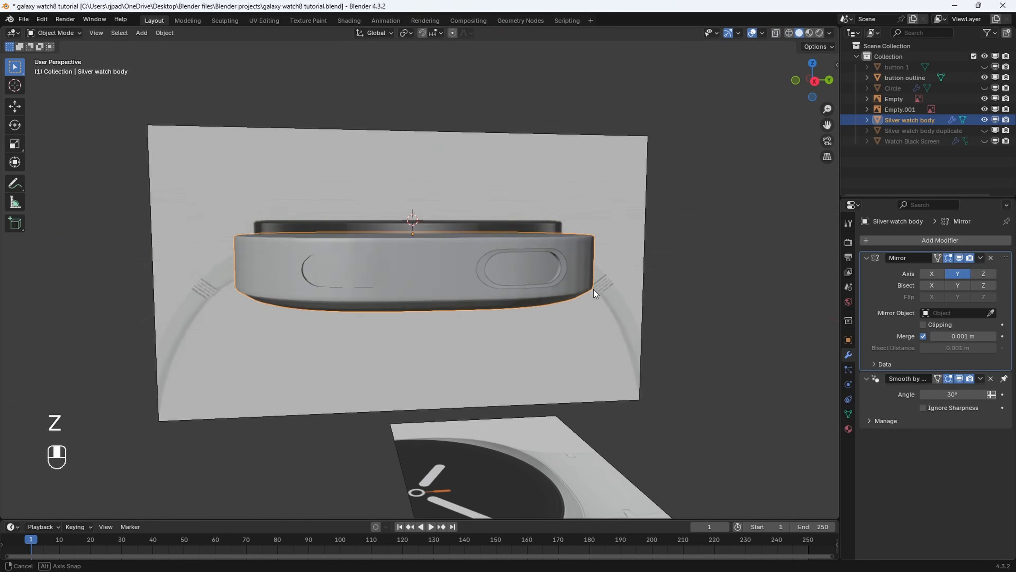
middle_click_drag(594, 289, 591, 303)
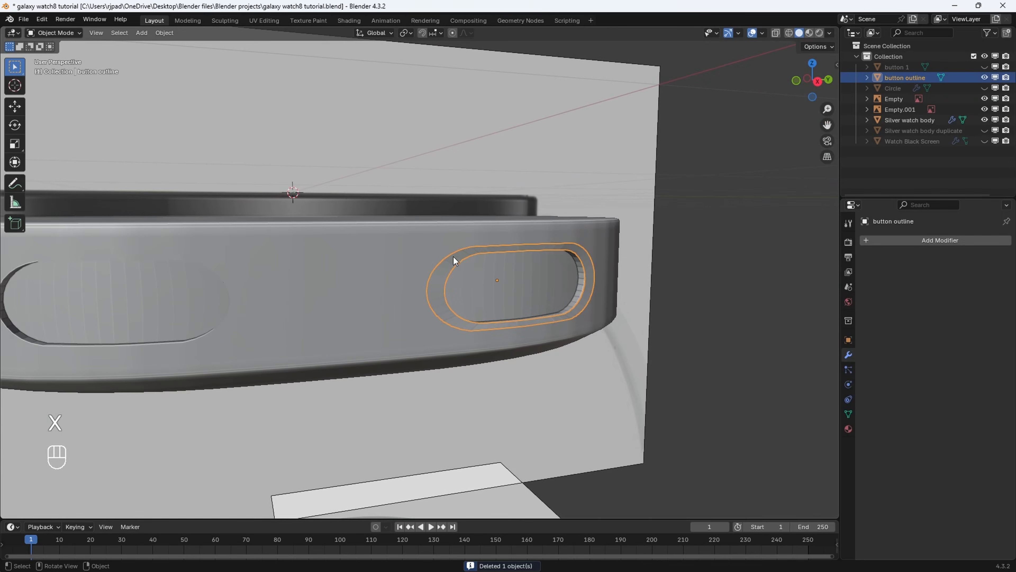
Join the button outline ring into the silver watch body object.
middle_click_drag(510, 342, 535, 254)
scroll(568, 337, "up", 3)
left_click(529, 261)
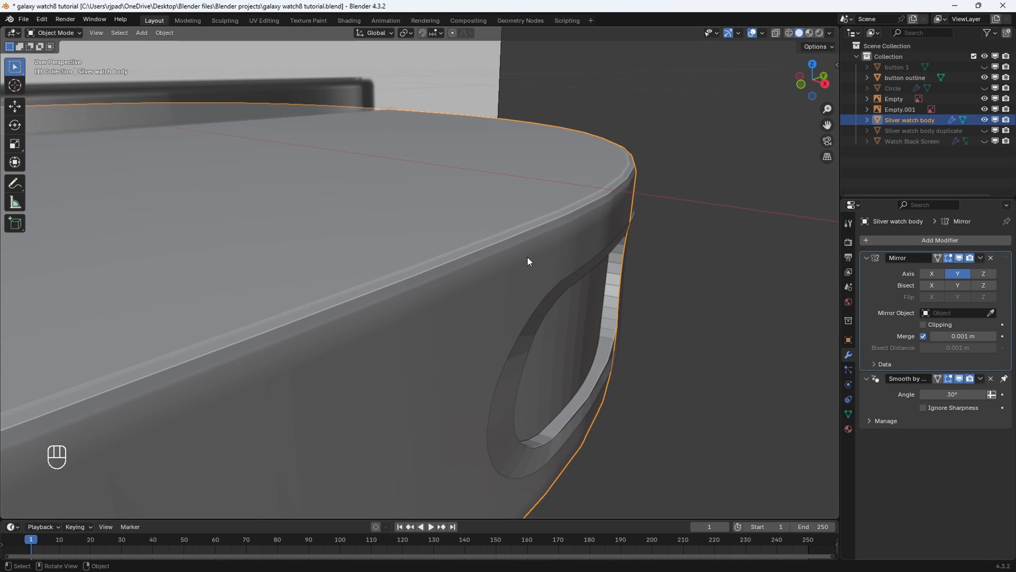
left_click(582, 293)
scroll(582, 293, "down", 3)
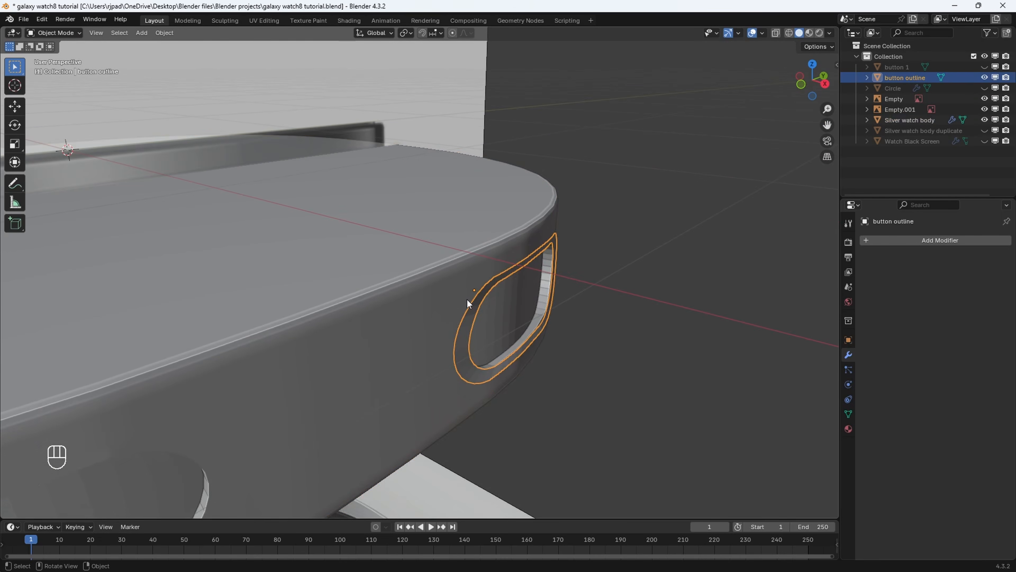
key("ctrl+j")
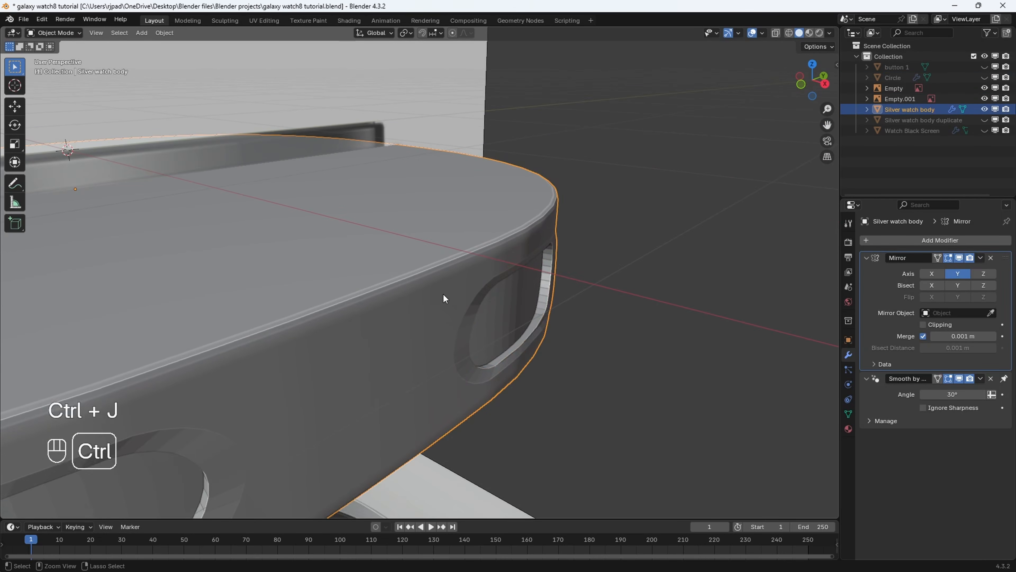
Examine the joined ring and its mirrored copy on the watch body in both edit and object mode.
middle_click_drag(442, 279, 458, 261)
key("Tab")
scroll(458, 262, "down", 4)
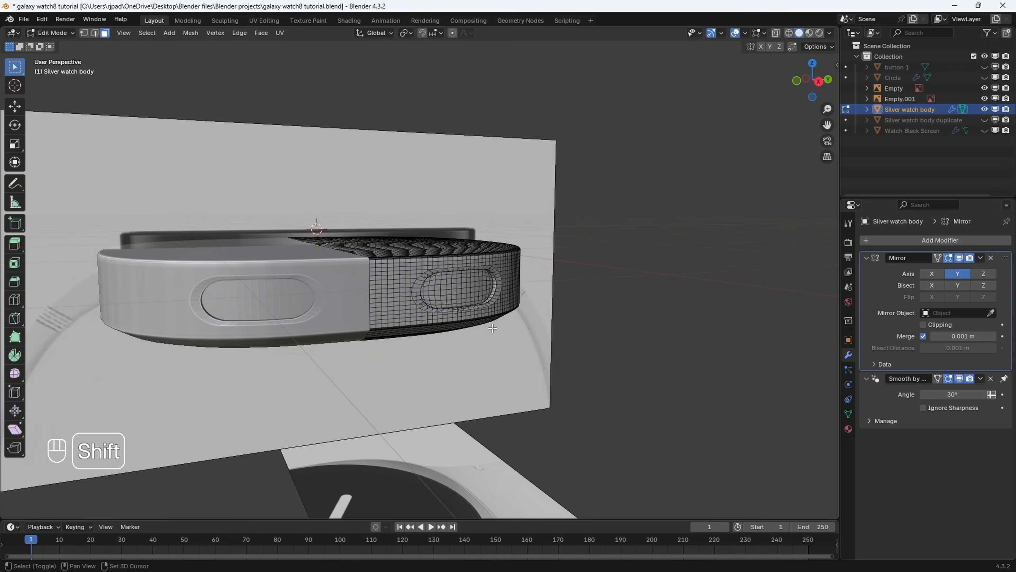
middle_click_drag(301, 335, 414, 335, "shift")
scroll(410, 351, "up", 1)
key("Tab")
scroll(421, 315, "down", 1)
key("Tab")
scroll(414, 335, "up", 3)
middle_click_drag(506, 375, 503, 340)
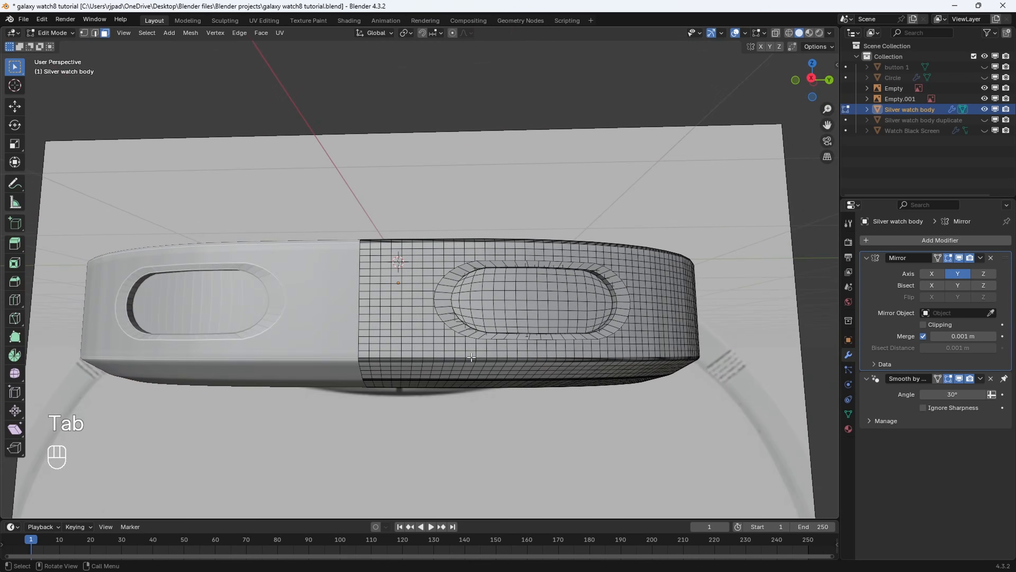
Apply Shade Auto Smooth with a 30° angle to the silver watch body.
middle_click_drag(360, 326, 198, 365)
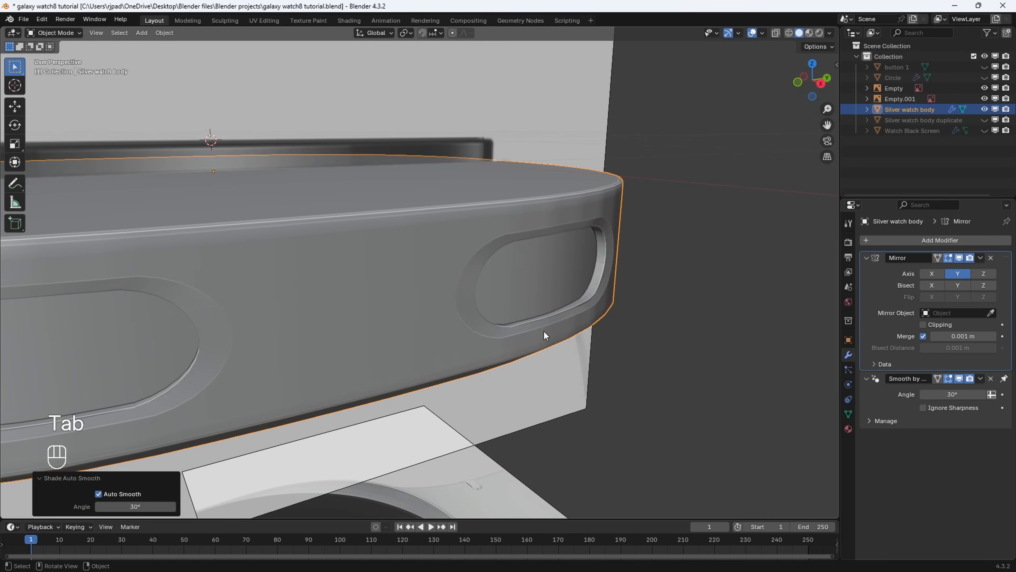
scroll(556, 335, "up", 2)
left_click(586, 350)
middle_click_drag(585, 350, 485, 396, "shift")
Separate the right-hand button rim ring from the silver watch body mesh into its own object.
key("Tab")
key("l")
key("k")
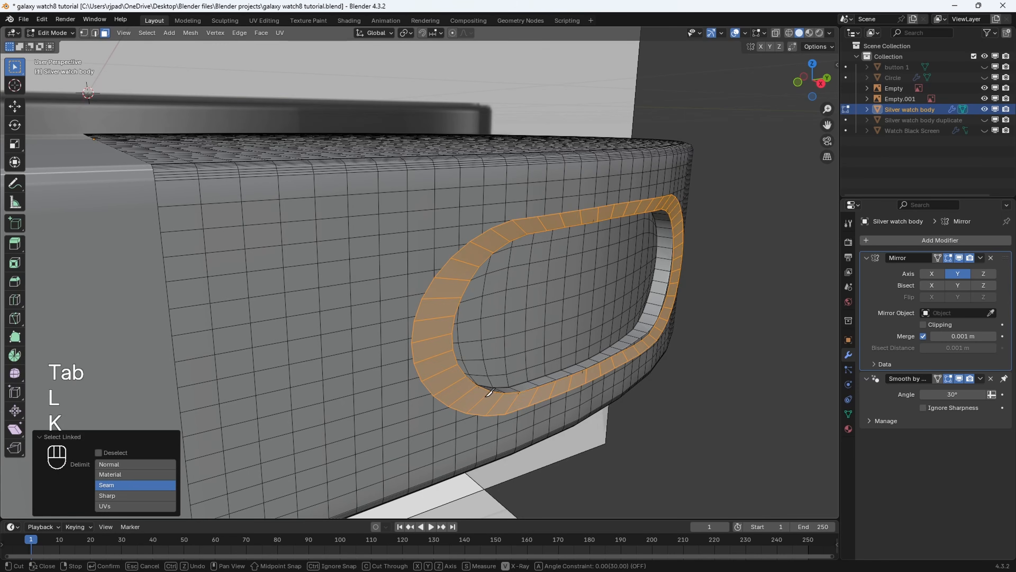
key("Escape")
key("p")
left_click(542, 316)
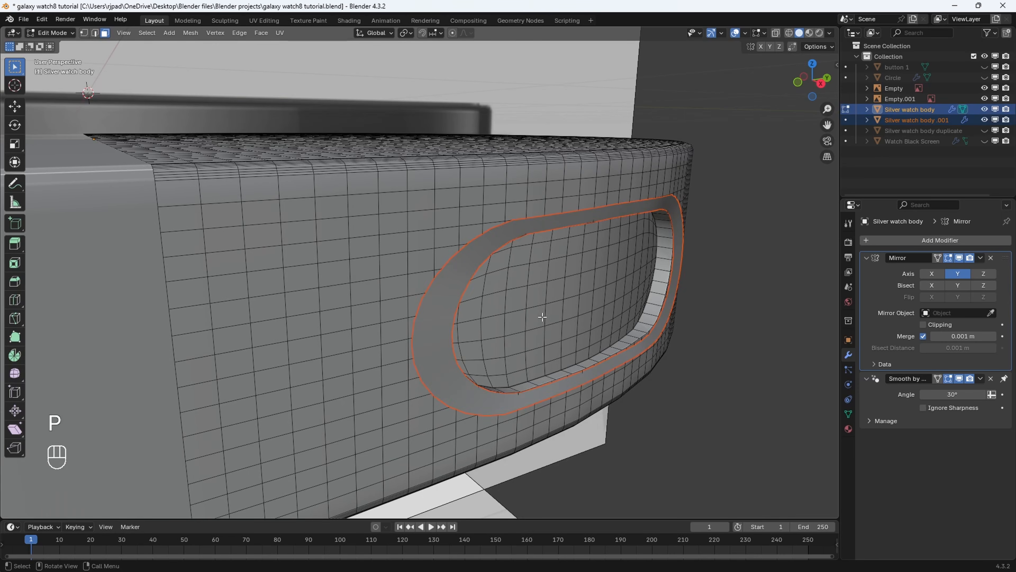
key("Tab")
left_click(736, 345)
left_click(668, 218)
Parent the separated rim ring to the silver watch body with Object (Keep Transform).
scroll(608, 326, "down", 6)
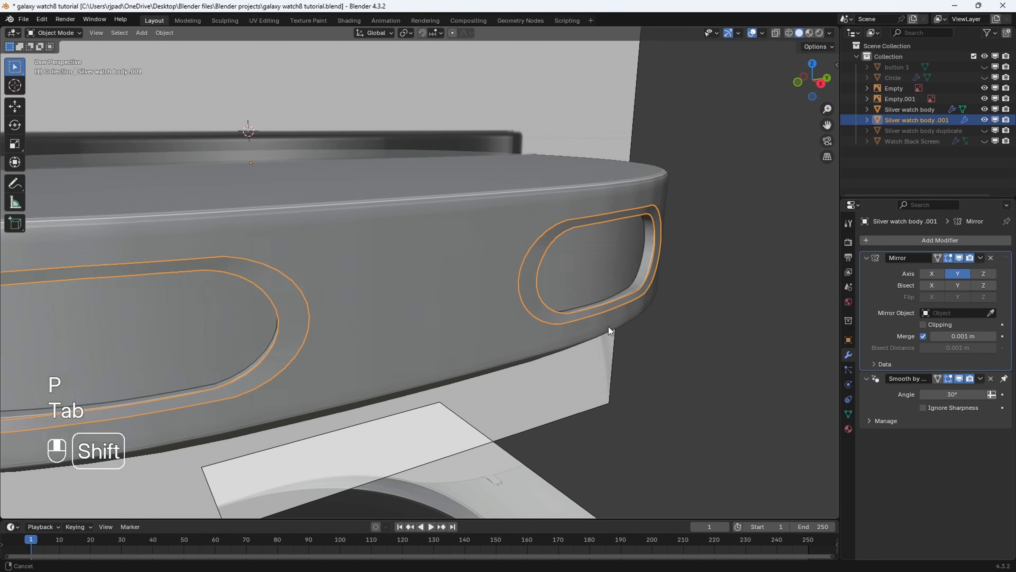
left_click(543, 293, "shift")
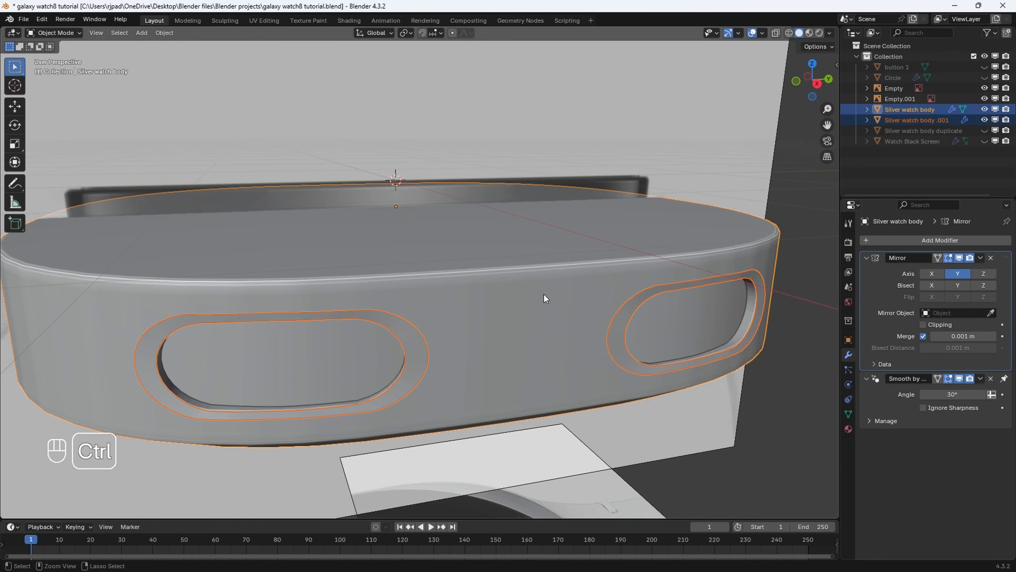
key("ctrl+p")
left_click(542, 300)
scroll(505, 304, "down", 4)
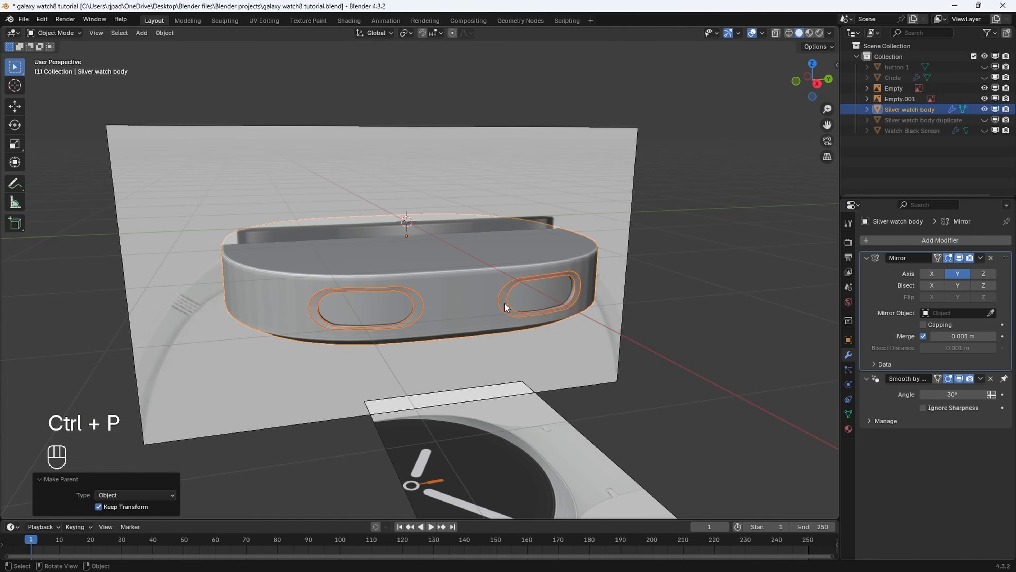
Test-move the silver watch body to check the parented rims, and undo the move.
left_click(505, 304)
key("g")
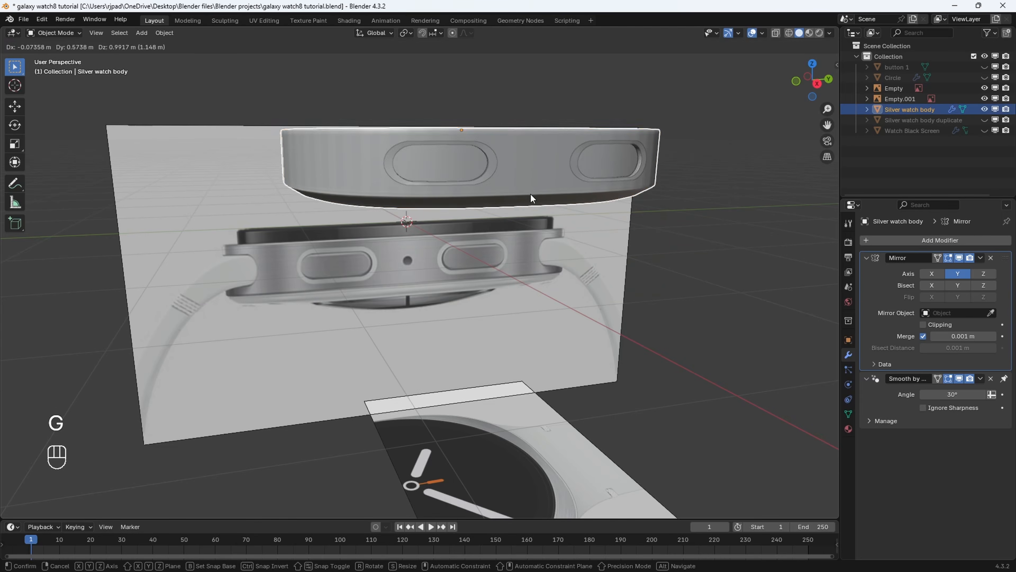
left_click(531, 194)
key("ctrl+z")
middle_click_drag(587, 296, 517, 315)
scroll(464, 316, "up", 4)
key("Tab")
key("Tab")
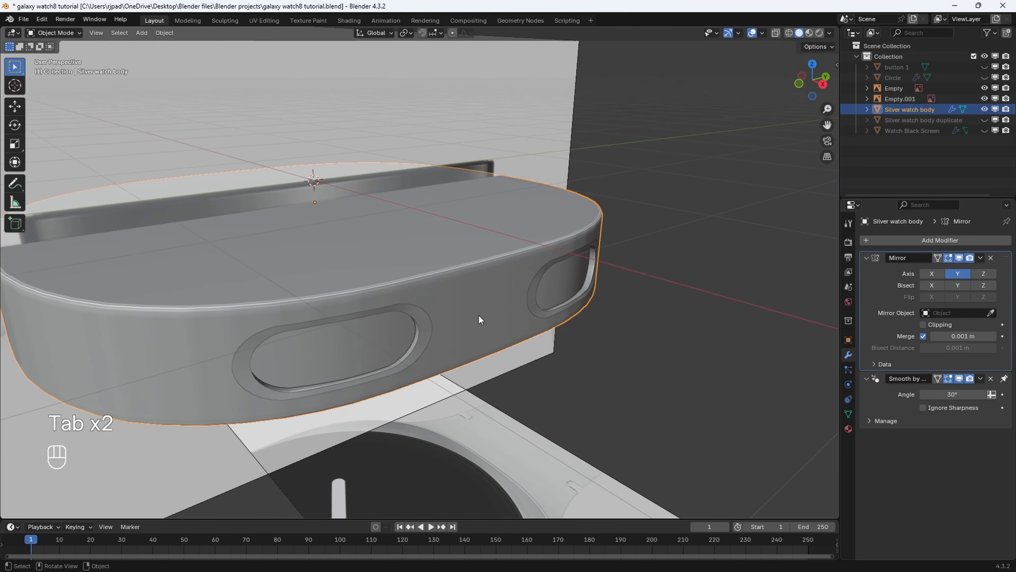
Switch to wireframe in the right orthographic view and add a mesh cylinder for the hole between the buttons.
key("z")
middle_click_drag(452, 307, 404, 274)
left_click(814, 81)
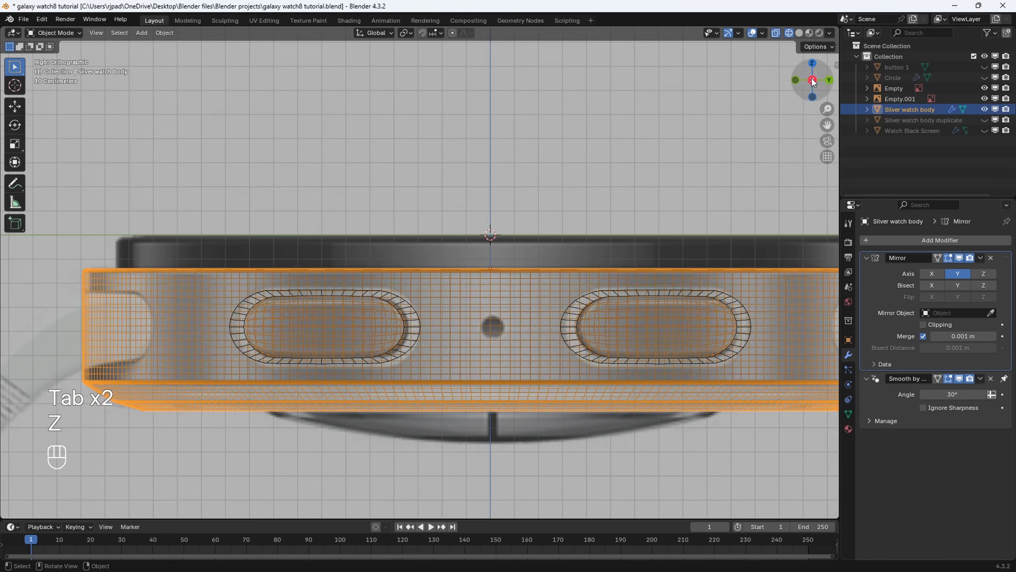
scroll(525, 354, "up", 3)
scroll(564, 378, "down", 10)
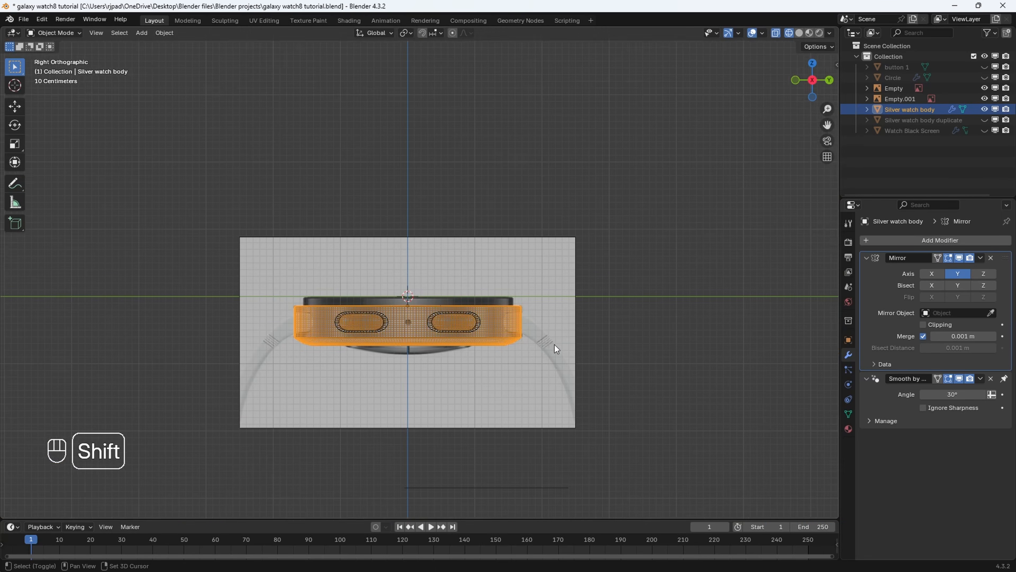
scroll(480, 331, "up", 2)
key("shift+a")
mouse_move(472, 329)
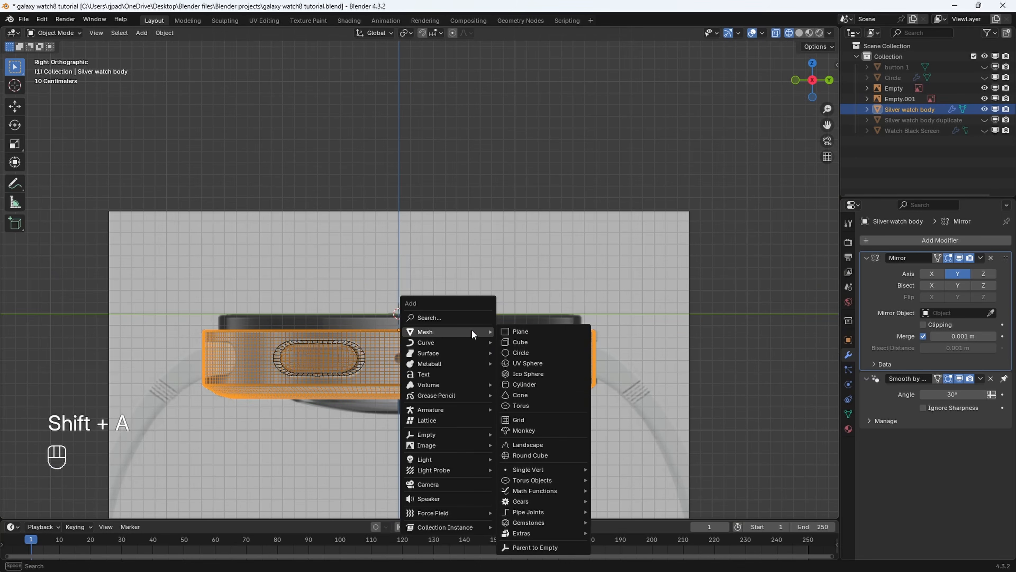
left_click(524, 388)
middle_click_drag(470, 377, 496, 364, "shift")
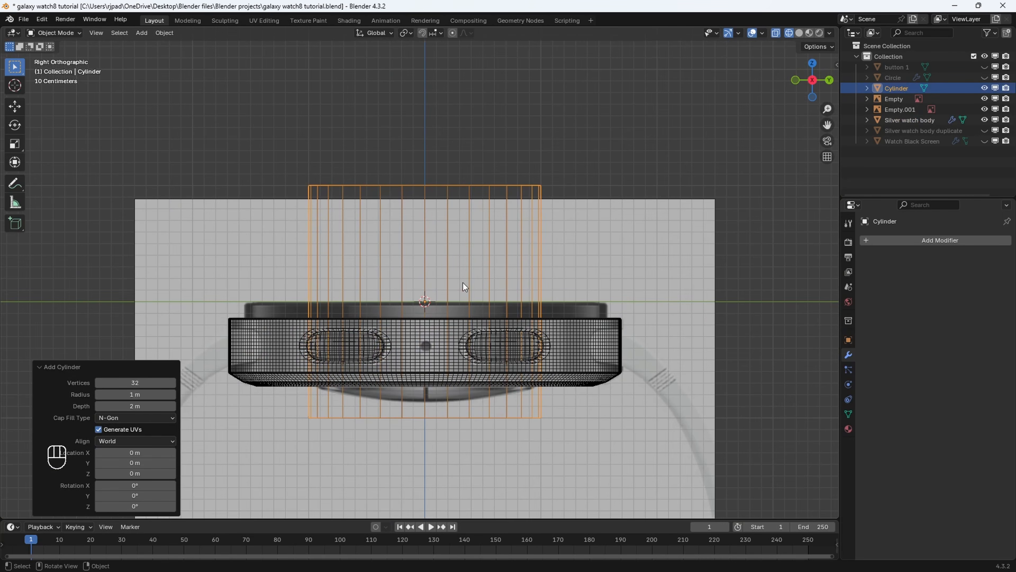
Rotate the cylinder 90° about the Y axis and scale it down to about 0.116.
scroll(490, 262, "up", 2)
key("r")
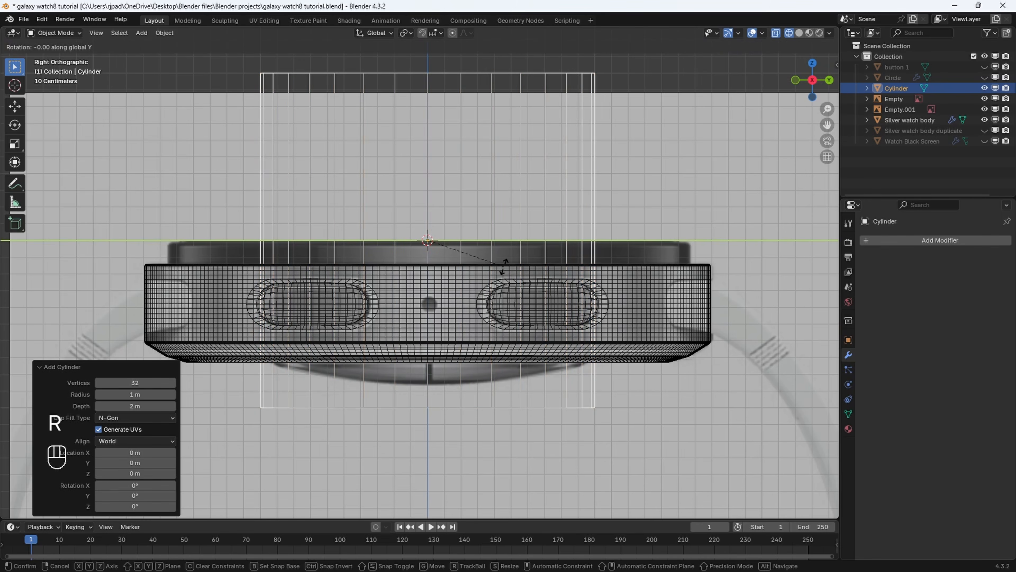
key("y")
key("9")
key("0")
left_click(503, 266)
key("s")
left_click(464, 239)
Move the cylinder down along Z onto the small hole in the reference image and scale it by 0.400 to match.
scroll(468, 232, "up", 4)
key("g")
key("z")
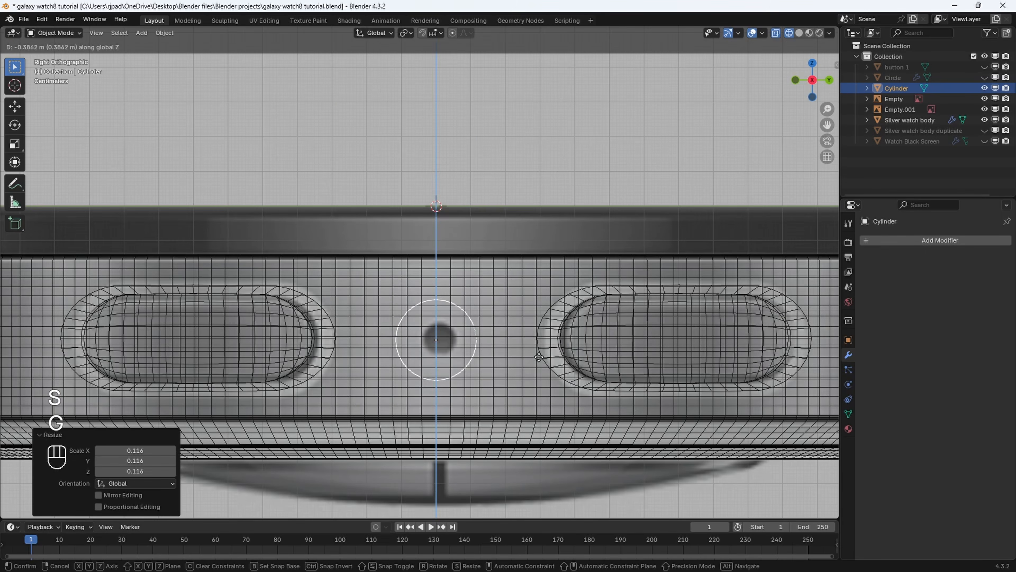
left_click(541, 353)
scroll(528, 340, "up", 3)
key("s")
left_click(491, 337)
scroll(496, 296, "up", 2)
key("g")
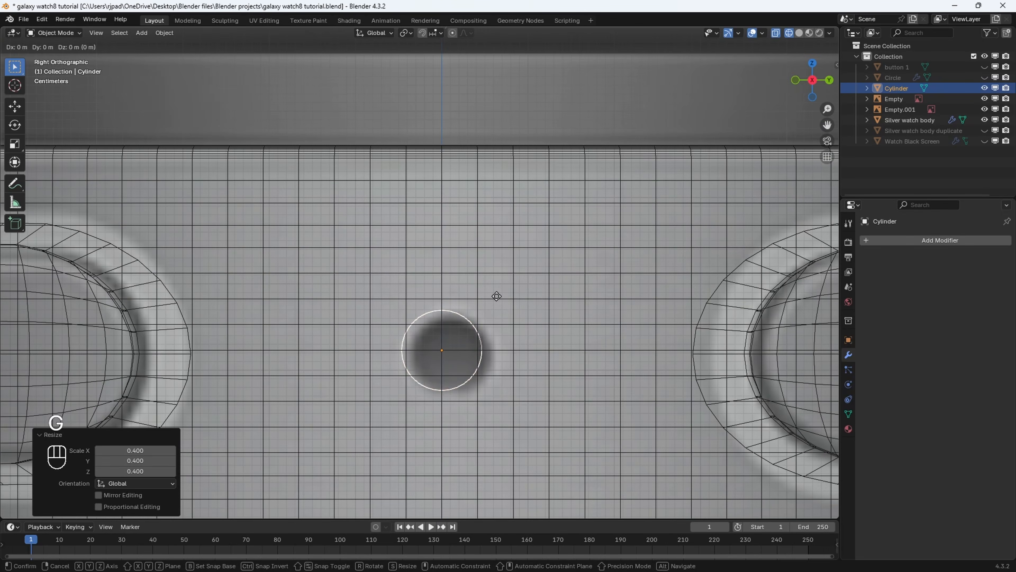
key("z")
left_click(496, 296)
Add a Boolean Difference modifier to the silver watch body with the cylinder as its object.
scroll(496, 296, "down", 4)
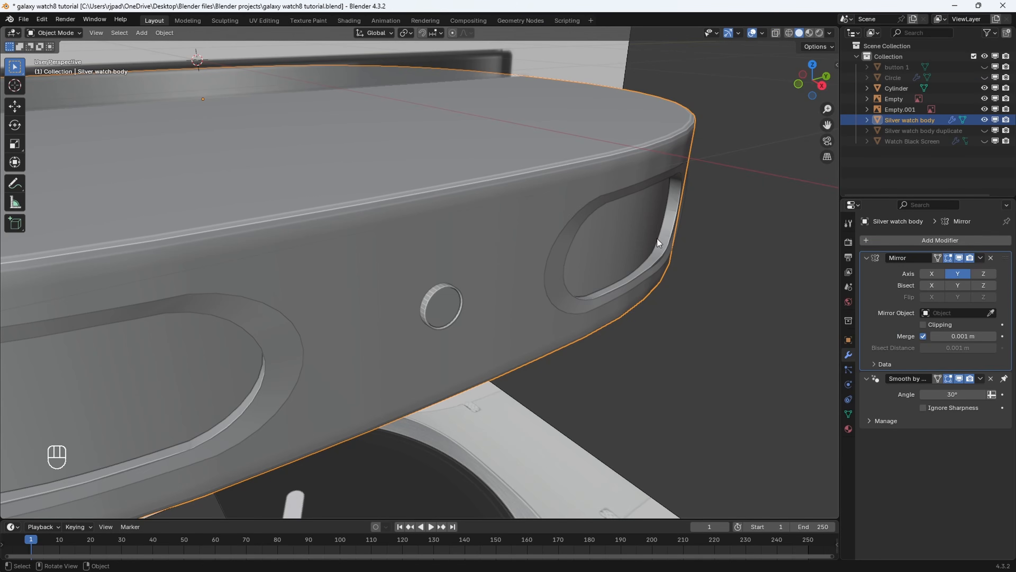
left_click(930, 243)
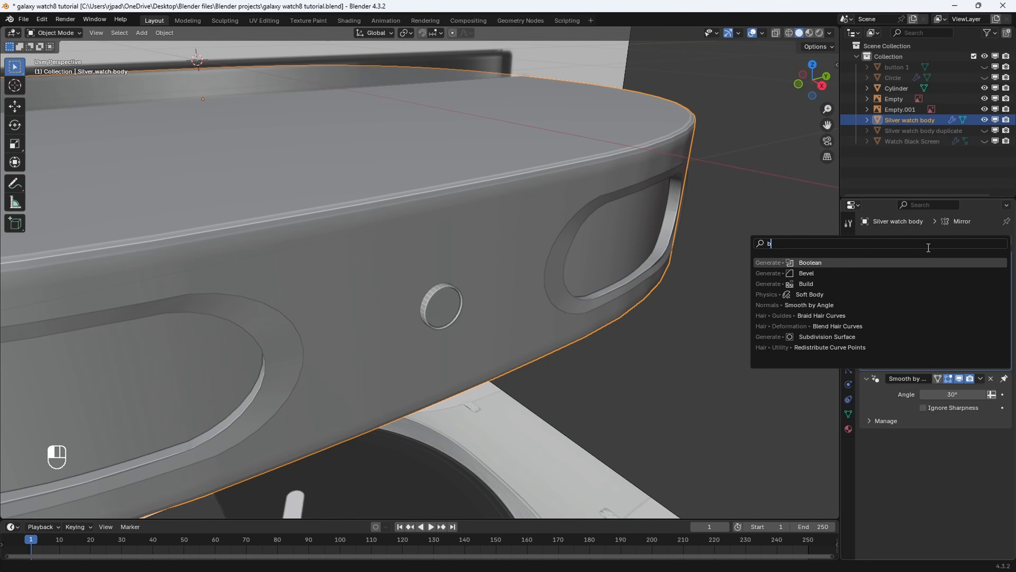
left_click(921, 258)
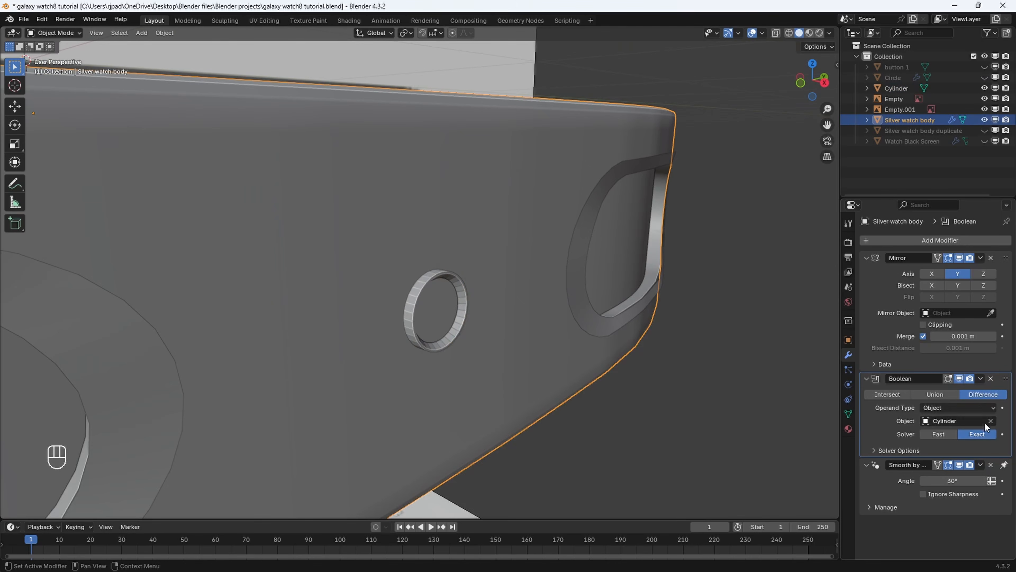
Apply the Mirror modifier and the Boolean modifier on the silver watch body.
left_click(980, 378)
left_click(980, 257)
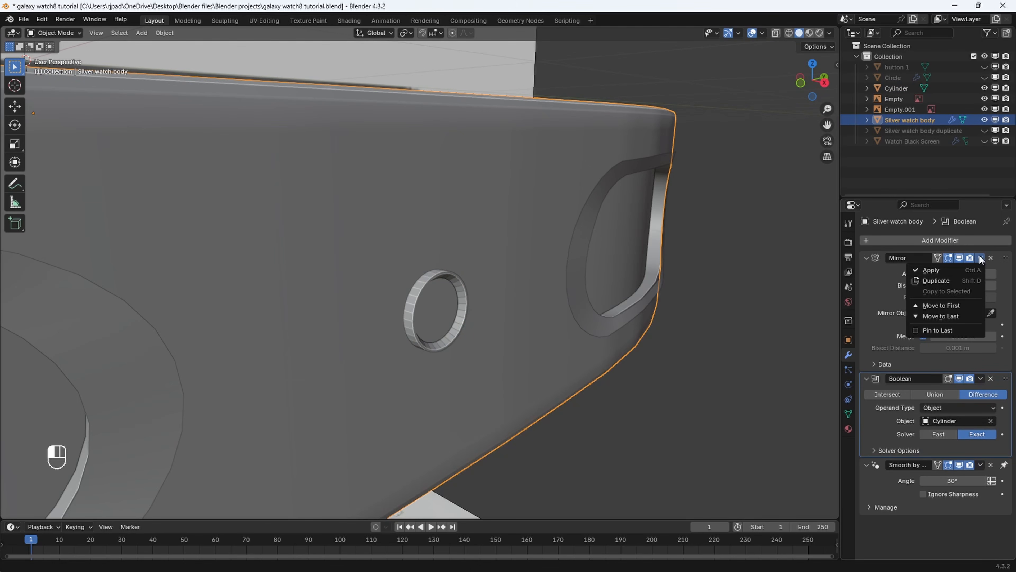
left_click(964, 269)
left_click(980, 257)
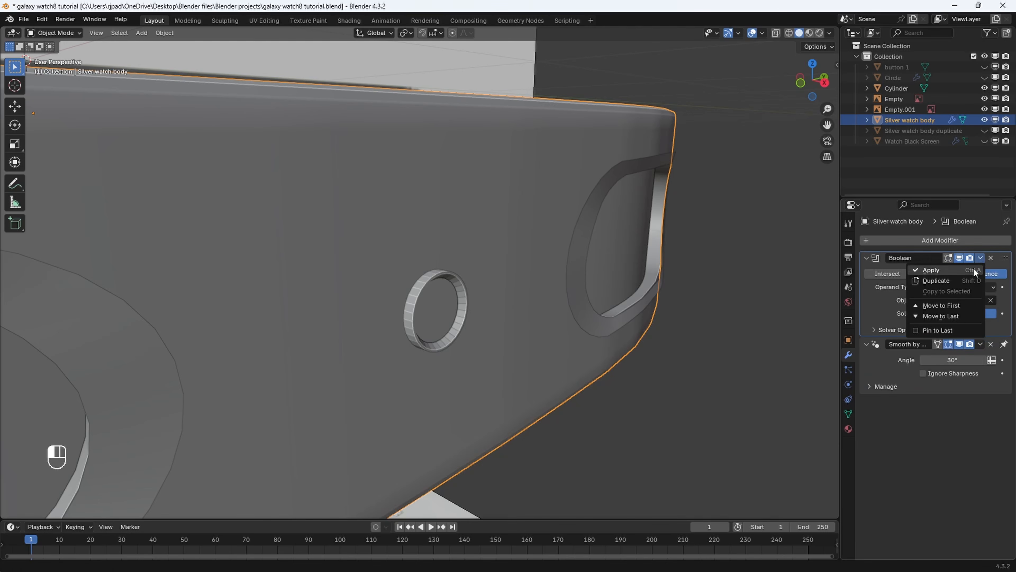
left_click(974, 267)
Delete the cutting cylinder to expose the hole between the two buttons.
left_click(438, 274)
key("x")
left_click(504, 308)
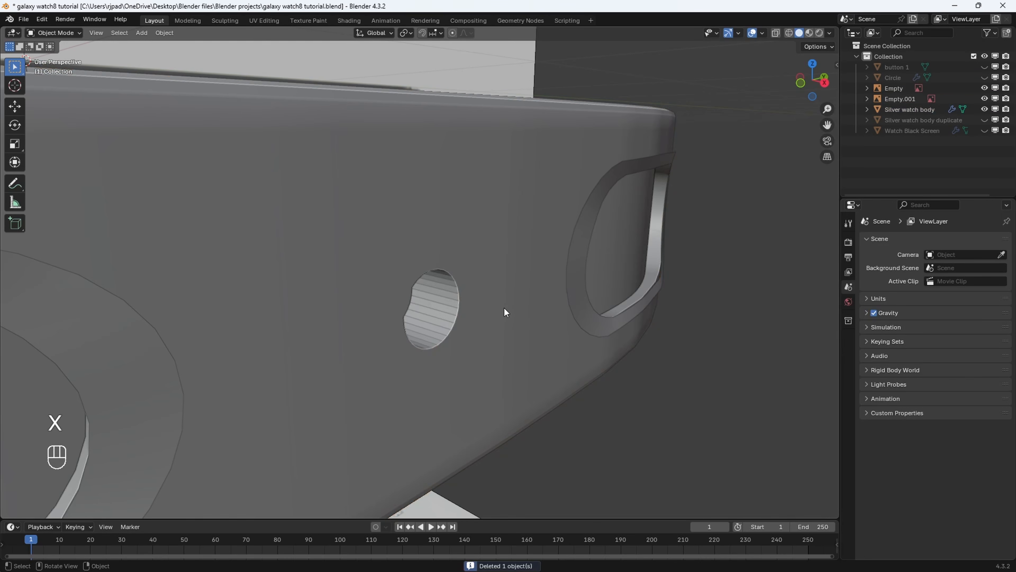
middle_click_drag(505, 312, 490, 259)
Correct the face normals of the entire separated rim ring mesh.
left_click(491, 259)
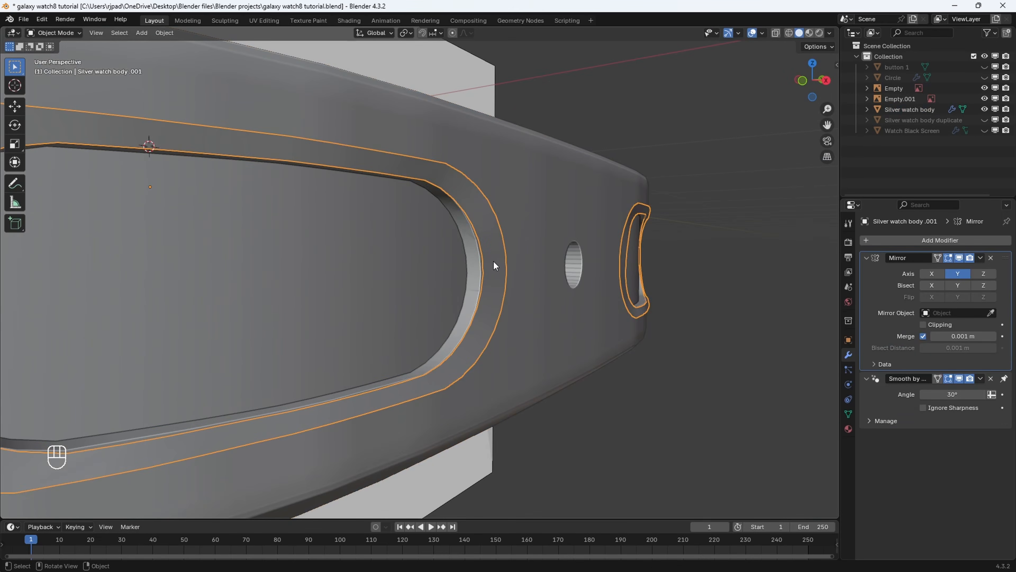
key("Tab")
key("a")
middle_click_drag(682, 261, 640, 259)
middle_click_drag(784, 246, 536, 313, "shift")
key("alt+n")
left_click(614, 260)
key("Tab")
scroll(538, 312, "up", 1)
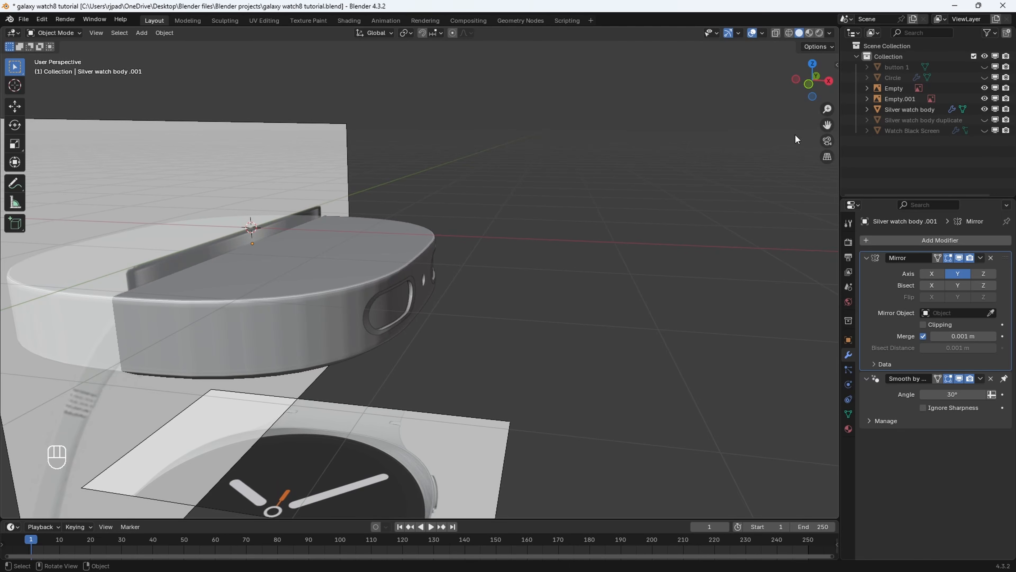
Unhide button 1 and duplicate it about -1.39 m along the Y axis toward the other button opening.
left_click(984, 67)
middle_click_drag(460, 256, 415, 285)
left_click(445, 281)
left_click(819, 85)
key("shift+d")
key("y")
left_click(425, 278)
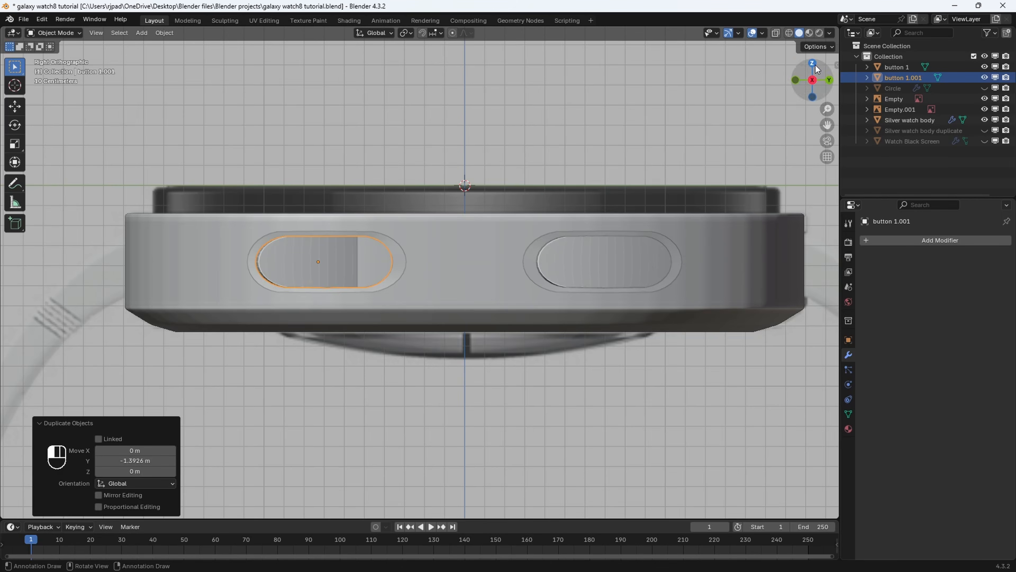
Rotate the duplicated button about -28.3° around Z in the top view to follow the body's curve.
left_click(815, 66)
scroll(580, 288, "up", 2)
key("r")
left_click(612, 300)
Move the duplicated button along Y by about 0.08 m into its opening and fine-tune its rotation around Z.
left_click(828, 80)
scroll(516, 302, "up", 3)
key("g")
key("y")
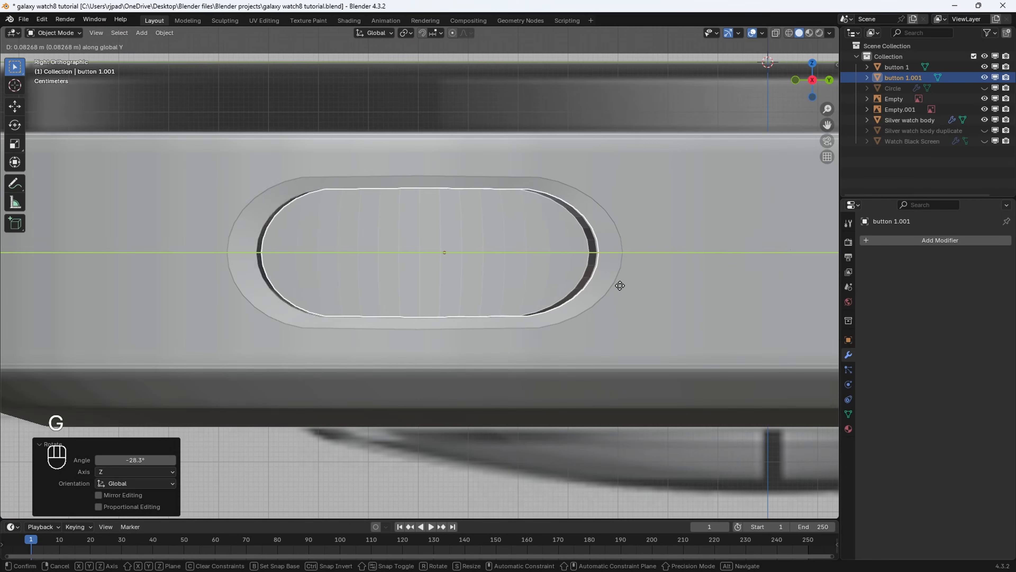
left_click(617, 285)
middle_click_drag(617, 286, 671, 355)
left_click(812, 86)
key("r")
key("z")
left_click(642, 232)
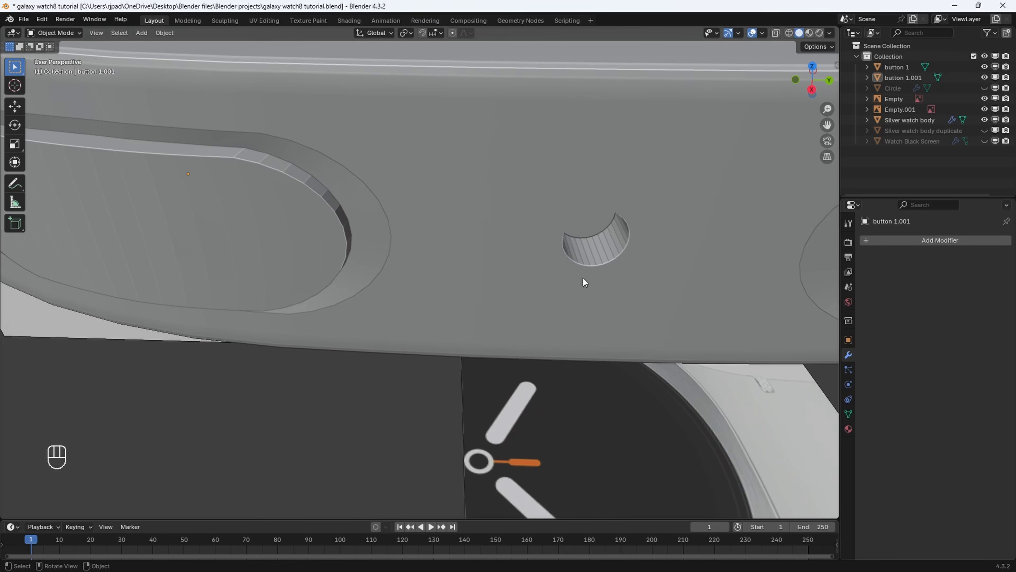
Add a Shrinkwrap modifier to the rim ring object with the silver watch body as target.
middle_click_drag(584, 282, 442, 256)
left_click(499, 220)
middle_click_drag(499, 220, 503, 229)
scroll(575, 254, "down", 5)
middle_click_drag(575, 254, 483, 255)
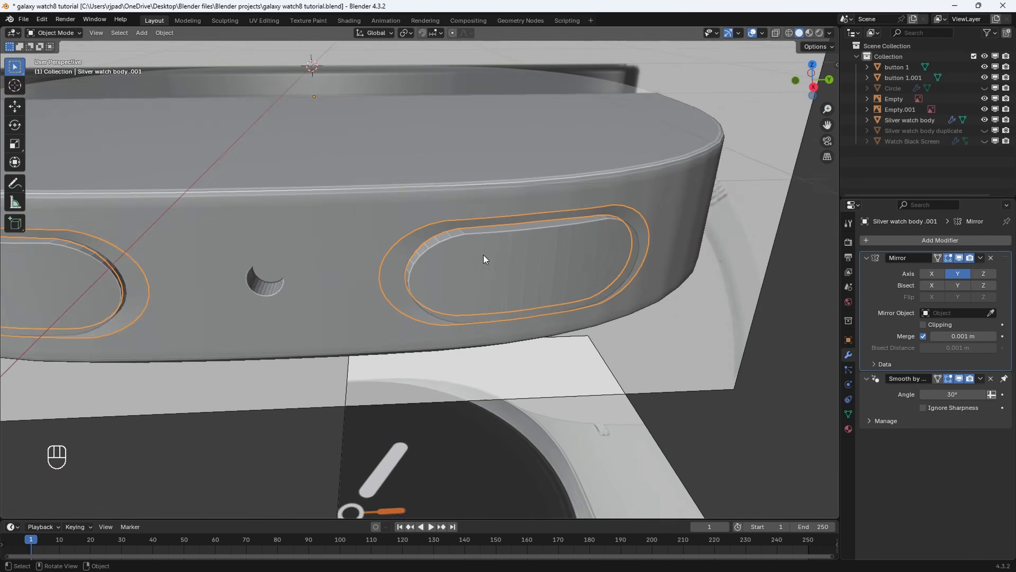
scroll(483, 255, "down", 2)
left_click(925, 240)
type("s")
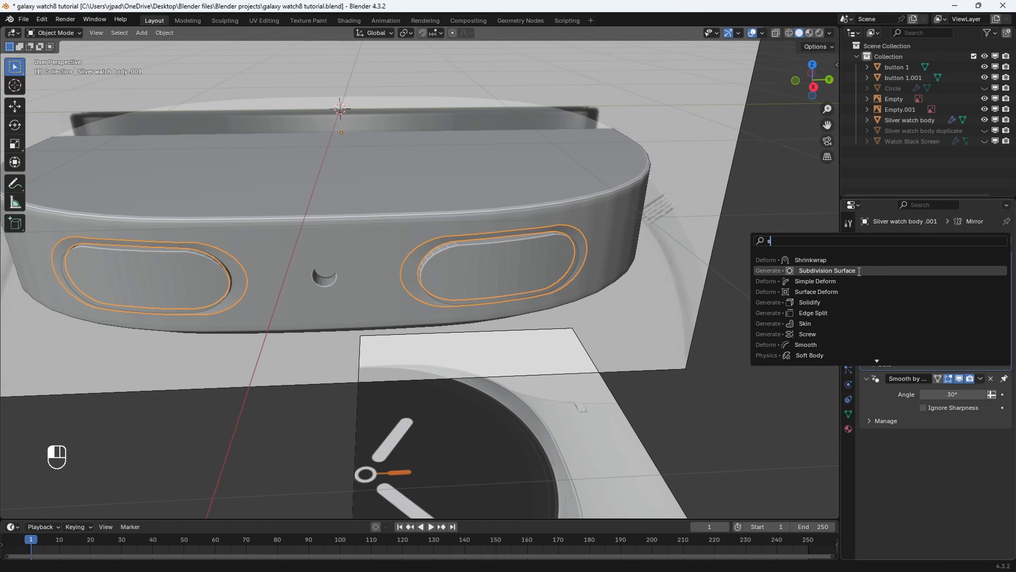
left_click(820, 260)
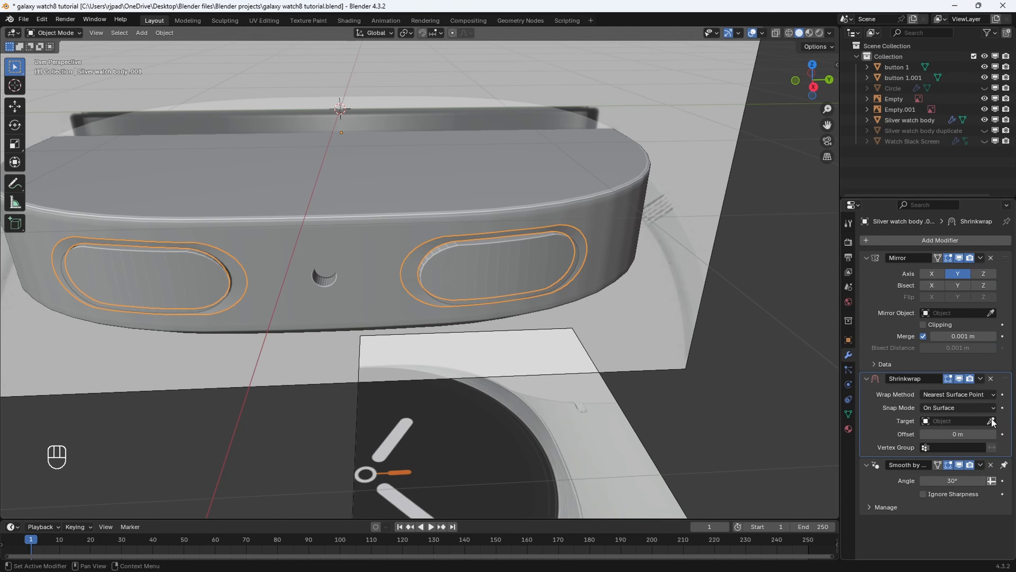
left_click(390, 233)
Set the rim ring's Shrinkwrap offset to 0.001 m and check its fit against the body up close.
mouse_move(544, 255)
middle_mouse_down()
mouse_move(607, 216)
mouse_move(442, 257)
mouse_move(471, 300)
mouse_move(481, 278)
middle_mouse_up()
key("z")
left_click(631, 277)
scroll(616, 233, "up", 2)
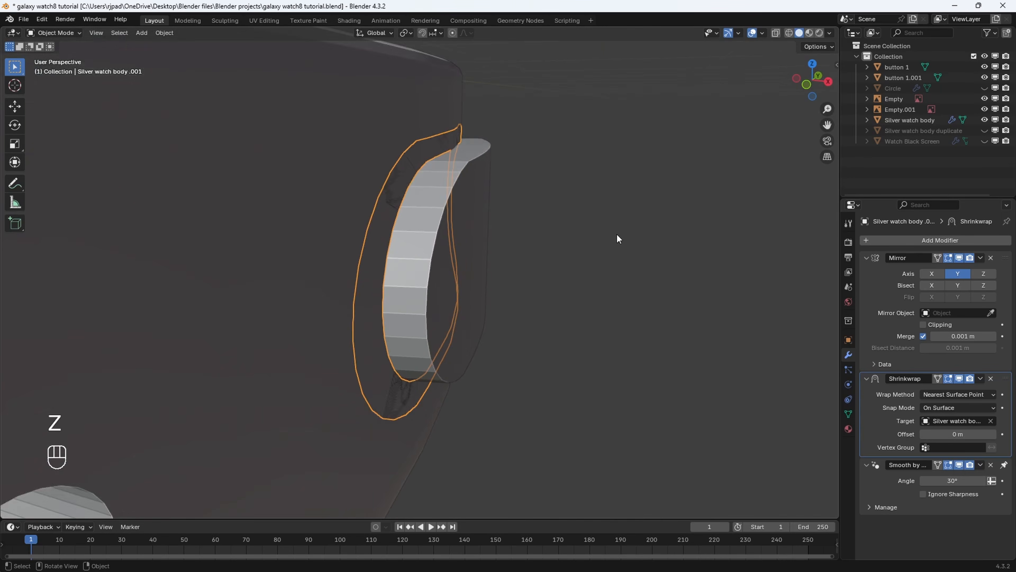
left_click(616, 234)
mouse_move(616, 234)
middle_mouse_down()
mouse_move(599, 217)
mouse_move(599, 197)
mouse_move(605, 222)
middle_mouse_up()
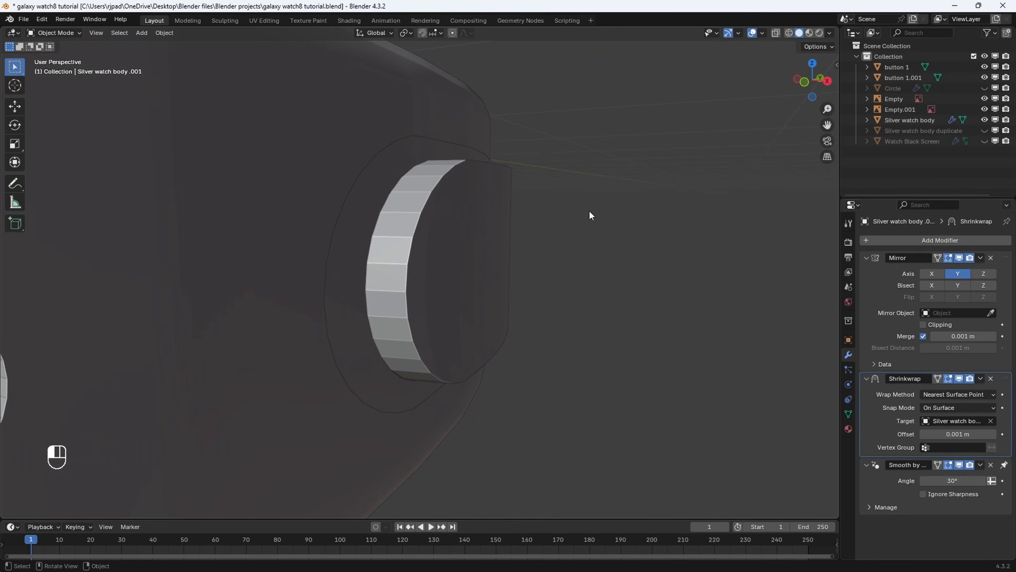
middle_click_drag(590, 216, 354, 236)
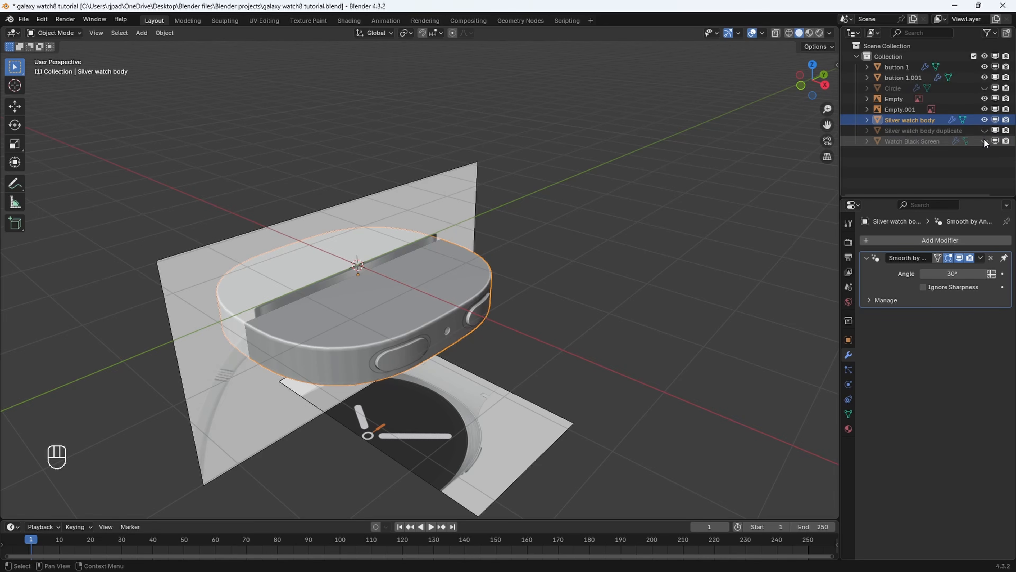
Unhide the Watch Black Screen object and hide both reference image empties.
left_click(960, 141)
middle_click_drag(533, 227, 530, 326)
left_click(535, 174)
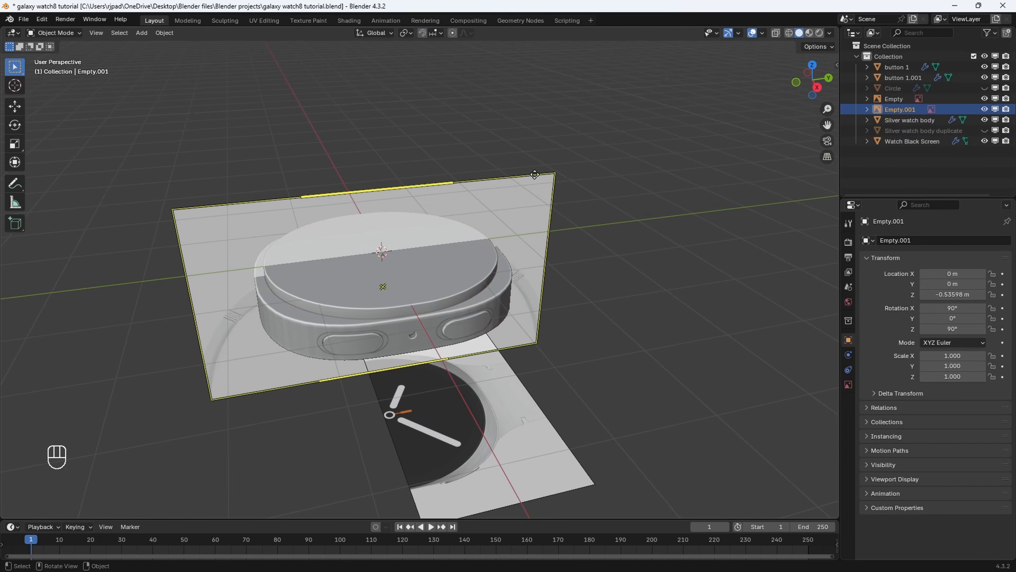
key("h")
left_click(530, 404)
key("h")
middle_click_drag(520, 373, 469, 324)
Move all visible watch parts into a new collection named Watch Body.
key("ctrl+a")
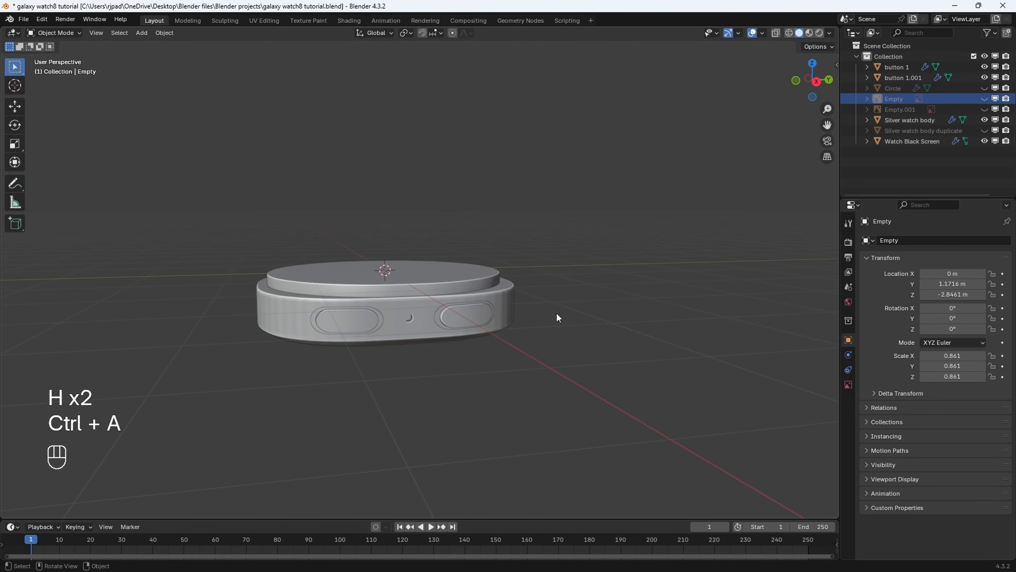
key("a")
key("m")
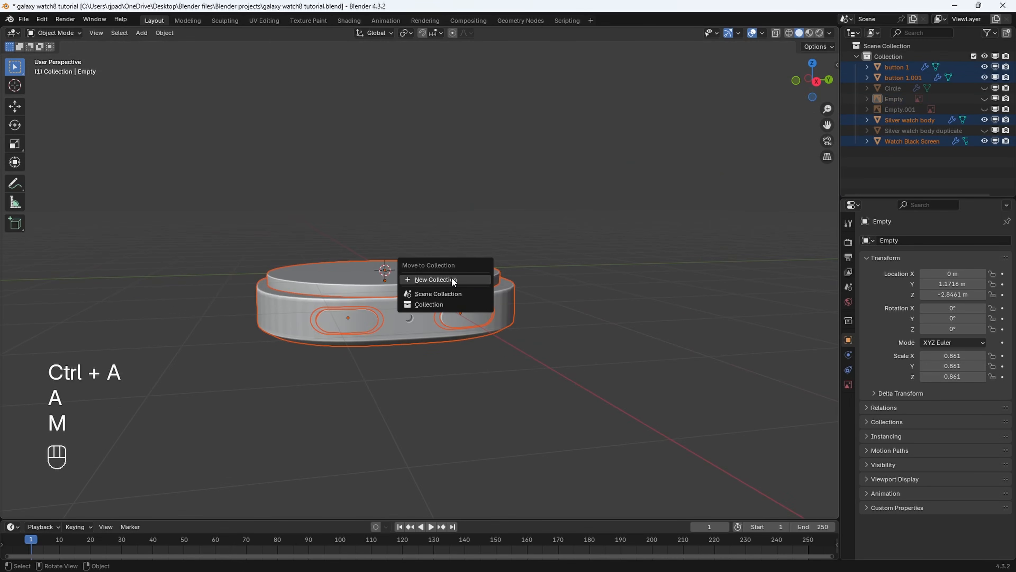
left_click(451, 277)
type("W")
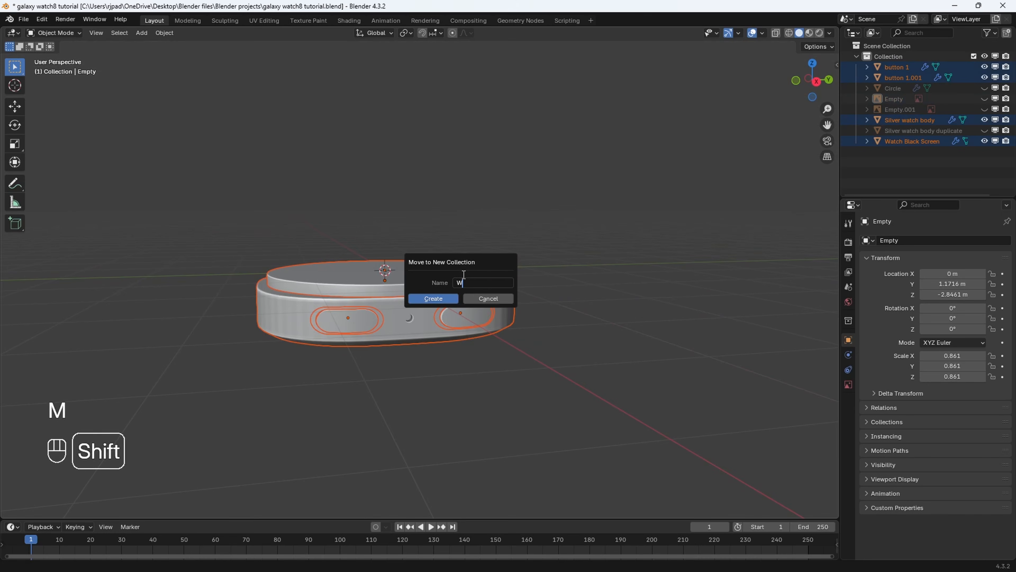
type("atch Body")
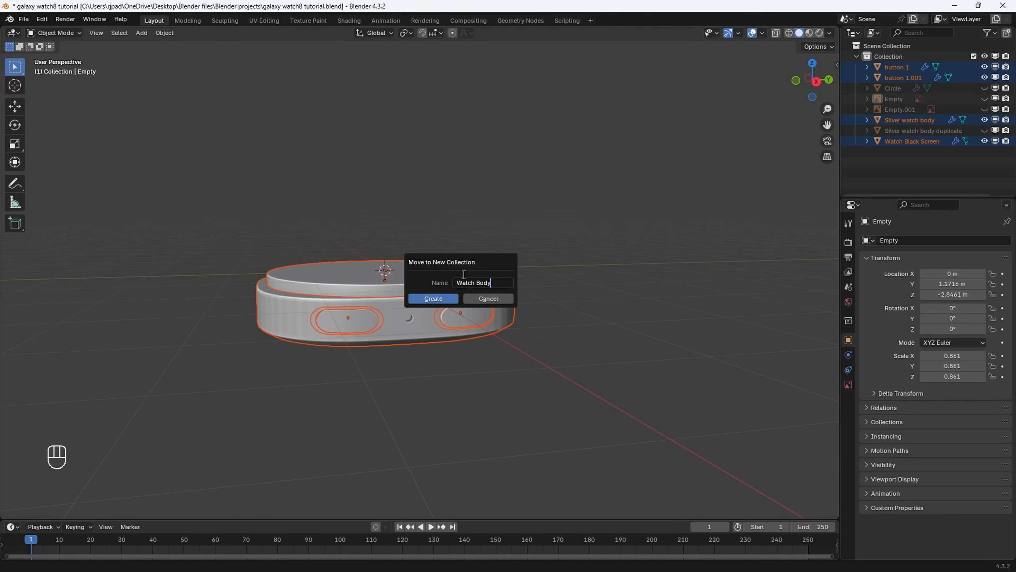
left_click(434, 298)
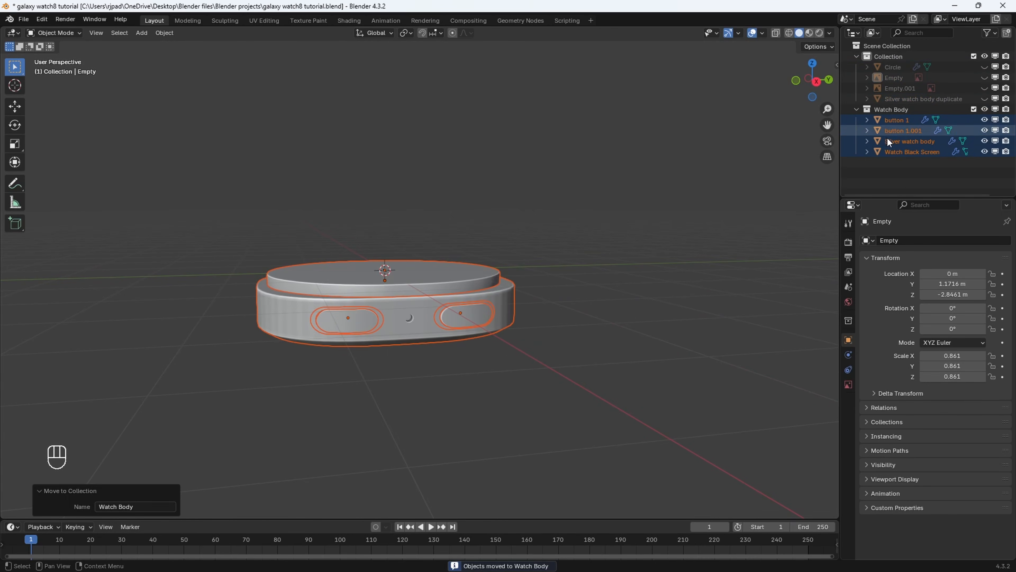
Exclude the Watch Body collection from the view layer to clear the workspace.
left_click(906, 151)
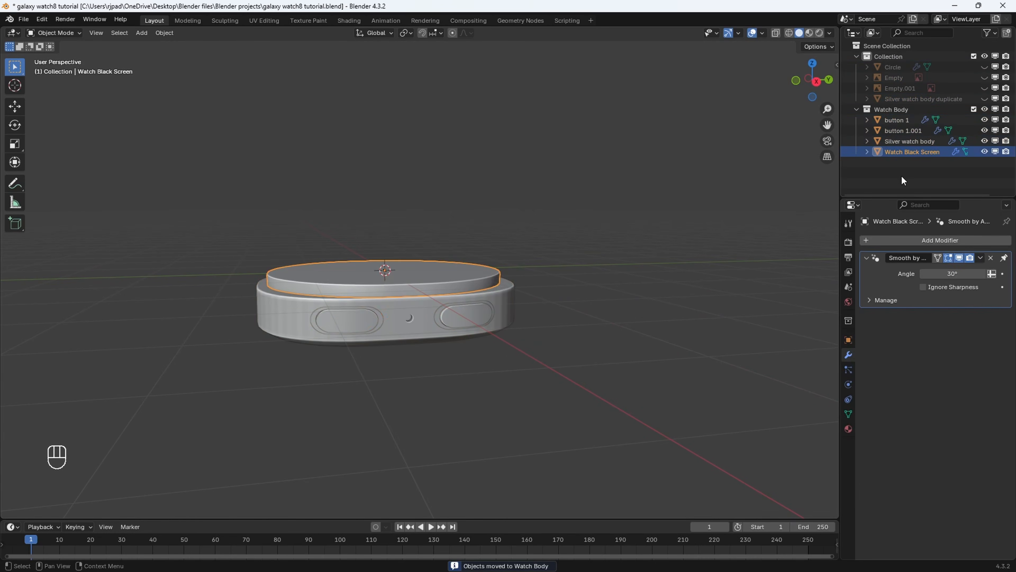
left_click(973, 109)
middle_click_drag(553, 220, 462, 241)
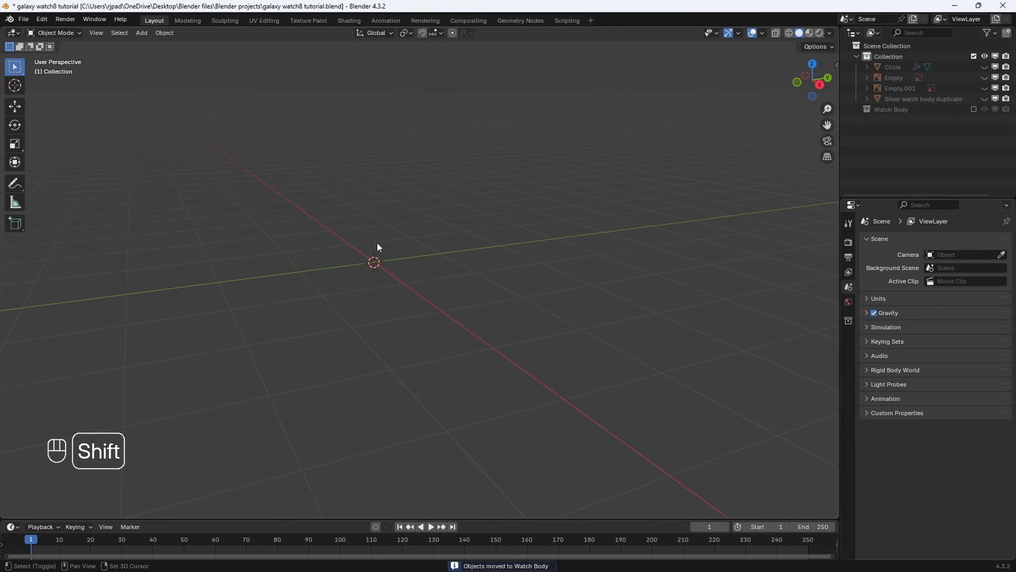
middle_click_drag(377, 243, 403, 266, "shift")
right_click(403, 267)
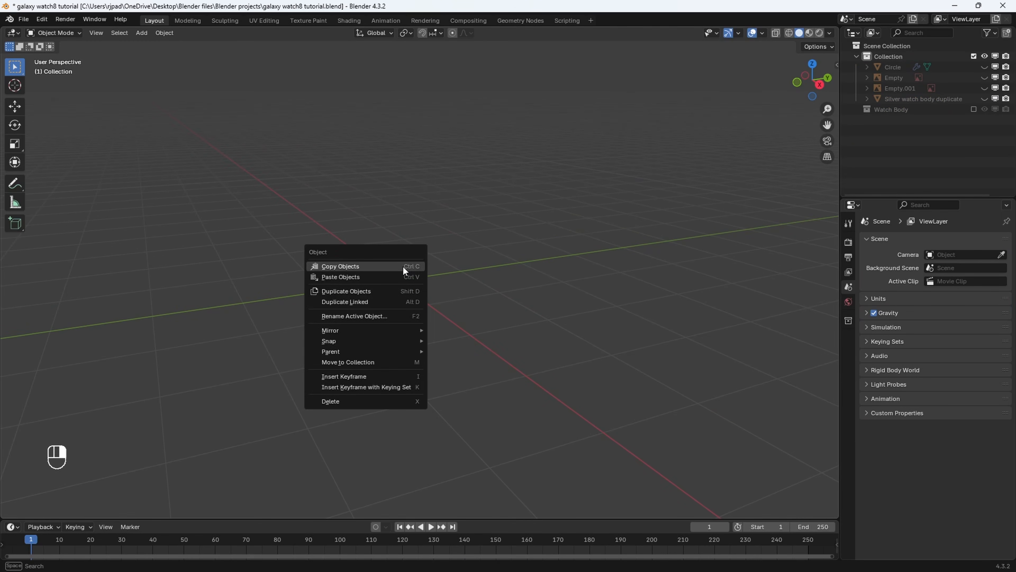
Create another new collection in the scene and name it Straps.
right_click(900, 157)
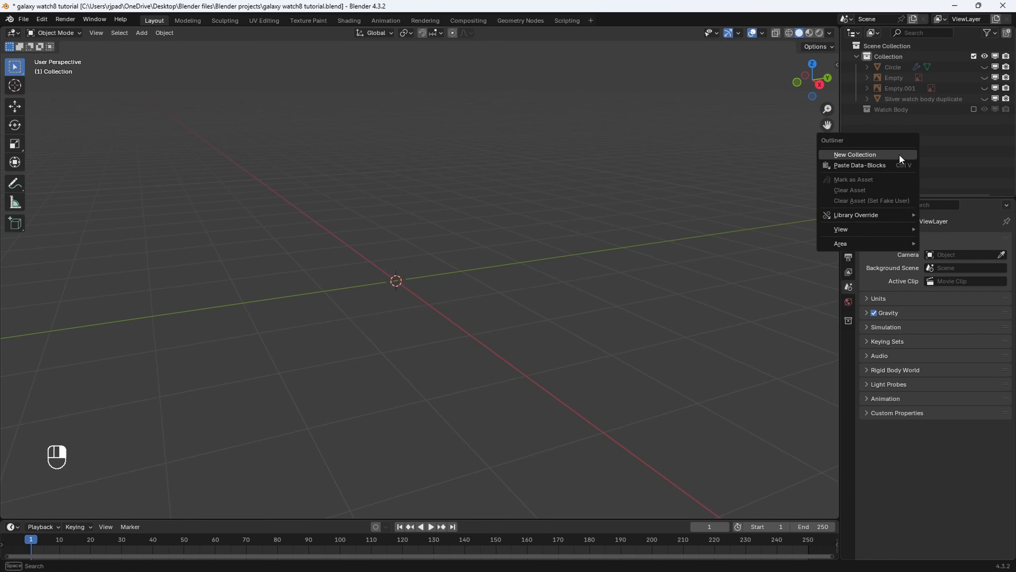
left_click(881, 154)
double_click(896, 121)
type("St")
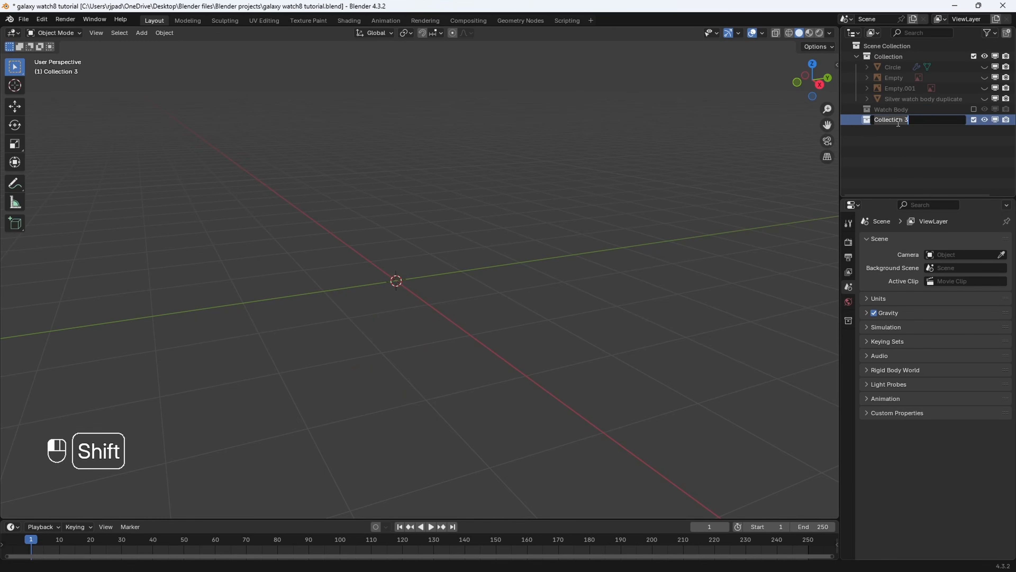
type("r")
type("aps")
key("Return")
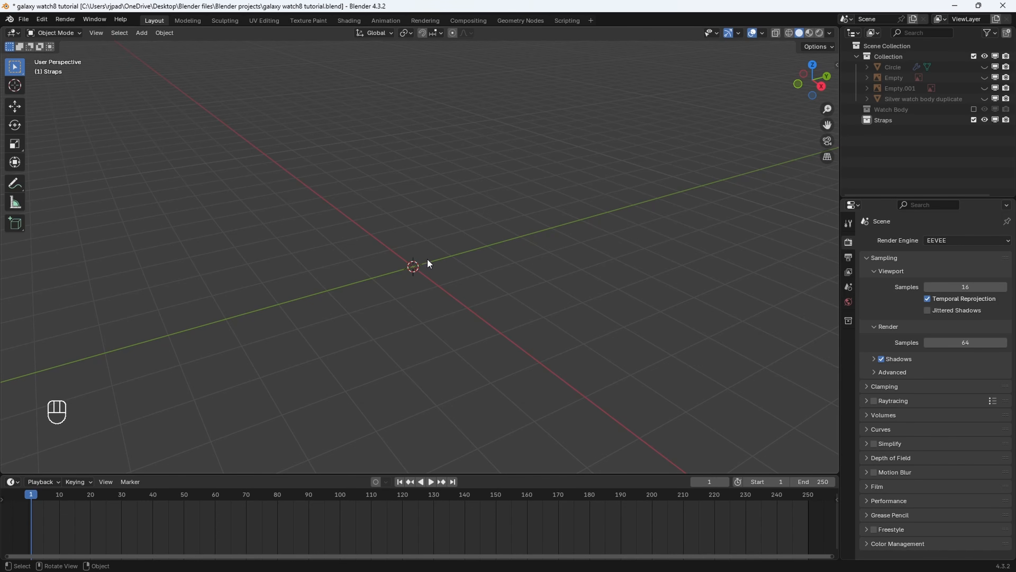
Add the strap reference image Screenshot 2025-07-11 155653.png as an image empty in the Straps collection.
key("shift+a")
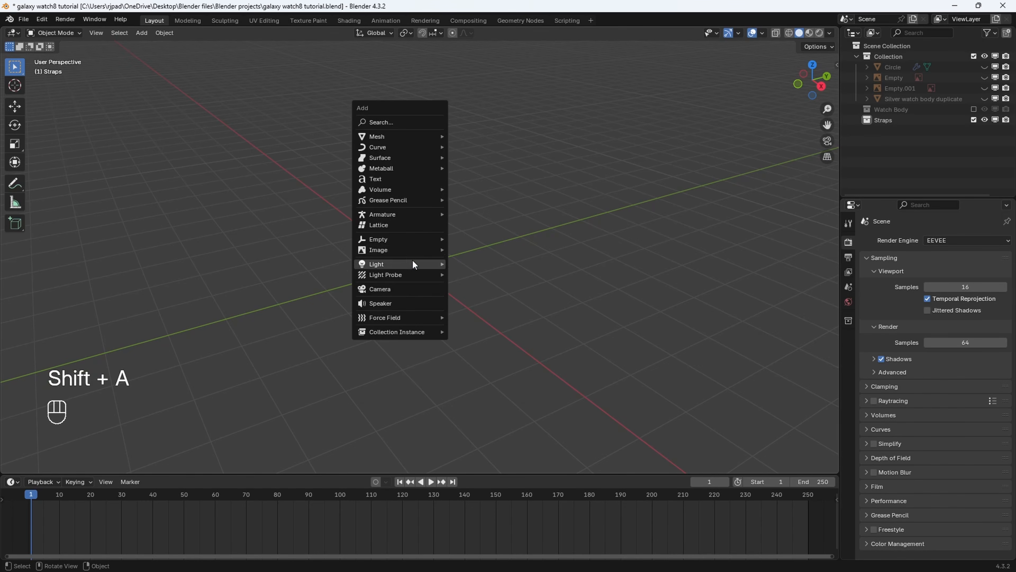
mouse_move(405, 248)
left_click(468, 249)
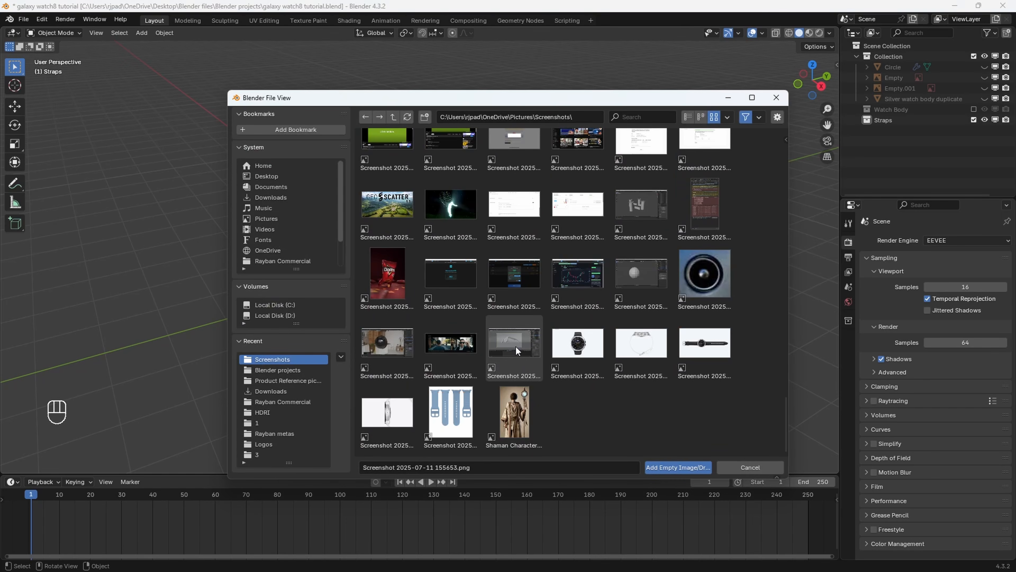
left_click(456, 404)
left_click(681, 467)
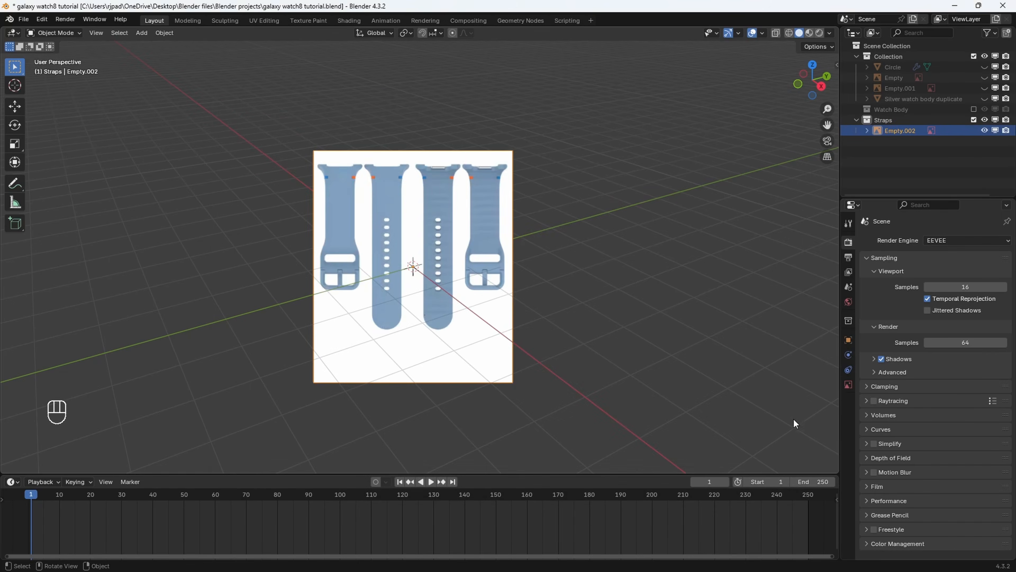
Set the strap reference image's rotation to 0° on all axes and switch to the top view.
left_click(848, 339)
left_click_drag(939, 309, 940, 329)
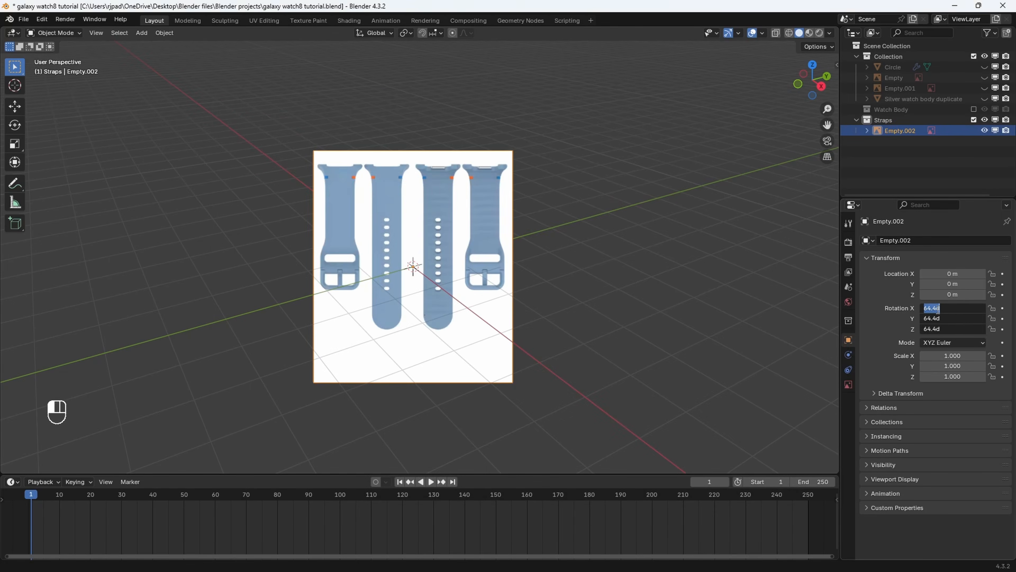
type("0")
key("Return")
left_click(812, 65)
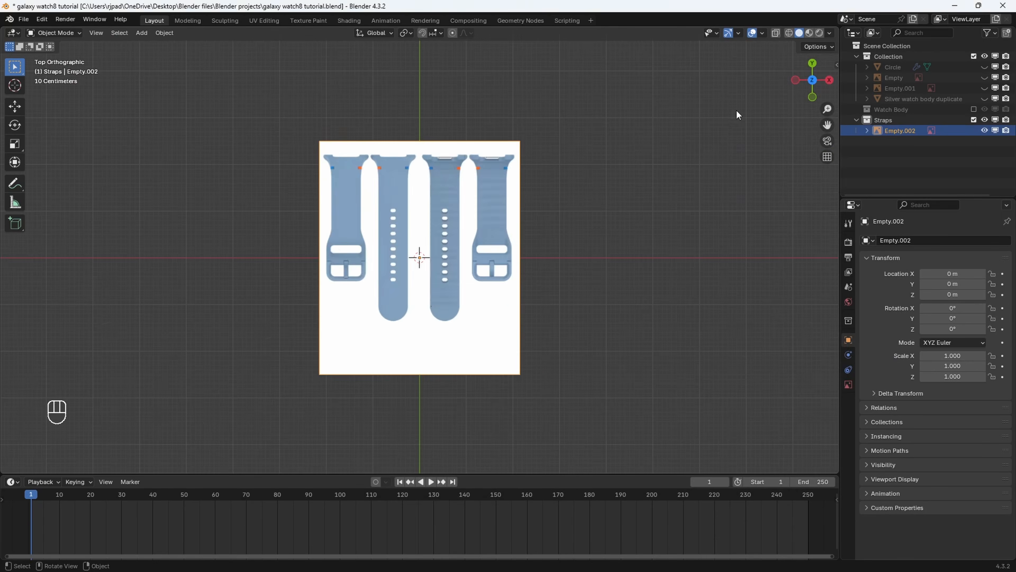
Move the strap reference image -1.6 m along X so the rightmost buckle strap lies near the origin.
scroll(540, 220, "up", 3)
middle_click_drag(539, 220, 532, 232, "shift")
scroll(531, 149, "up", 2)
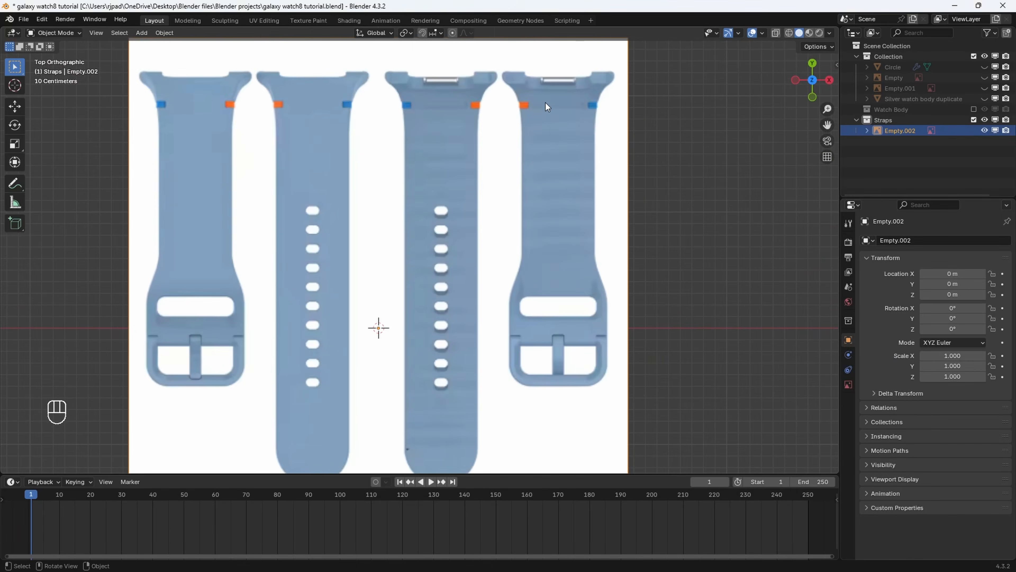
scroll(545, 103, "down", 3)
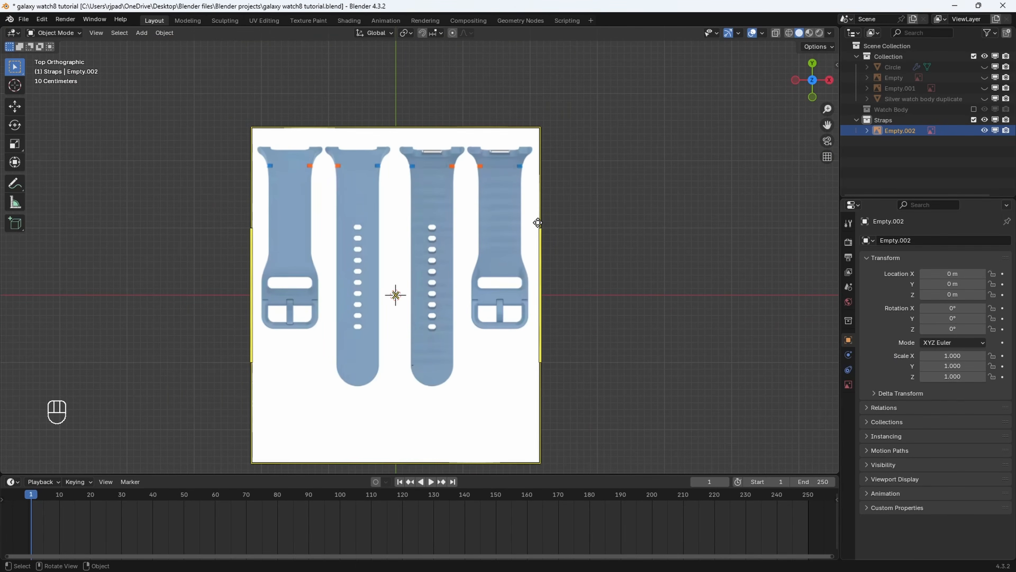
middle_click_drag(563, 270, 563, 254, "shift")
key("g")
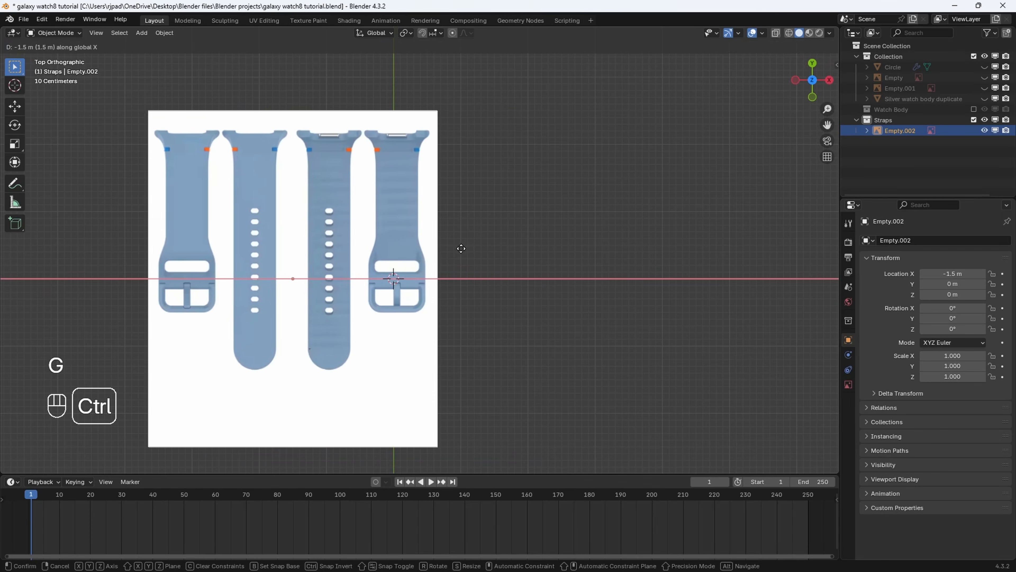
left_click(459, 253, "ctrl")
Fine-tune the reference image's location to about X -1.548 m and Y -0.181 m, centring the rightmost strap's buckle slot on the origin.
scroll(457, 249, "up", 4)
middle_click_drag(454, 260, 497, 215, "shift")
scroll(497, 216, "up", 1)
key("g")
key("x")
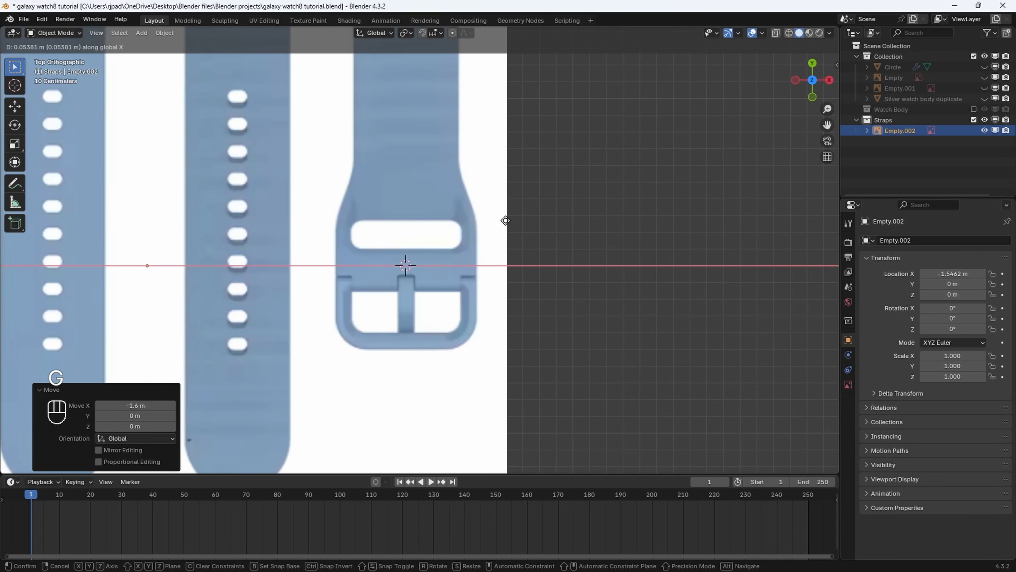
scroll(504, 220, "up", 3)
key("y")
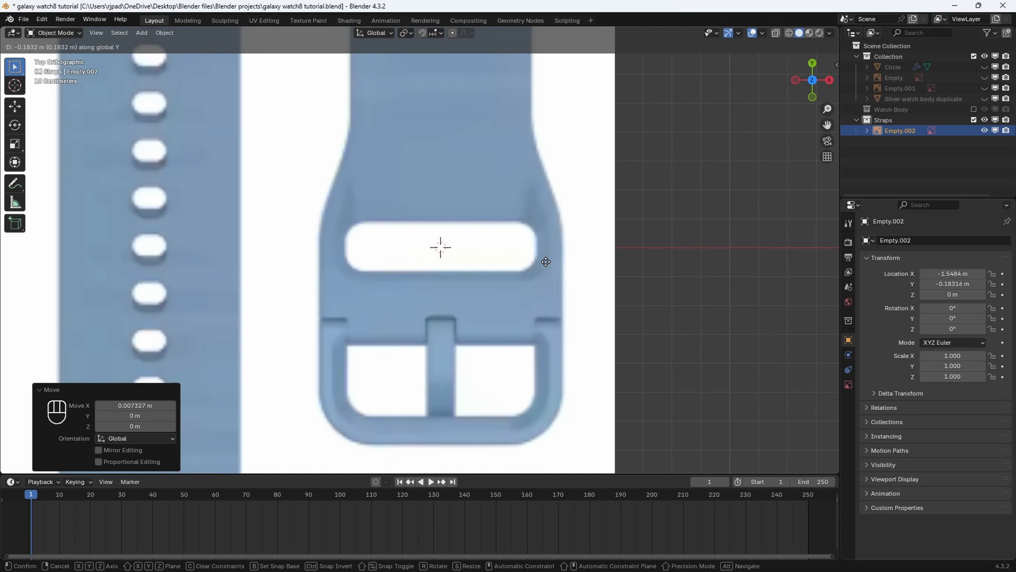
left_click(546, 261)
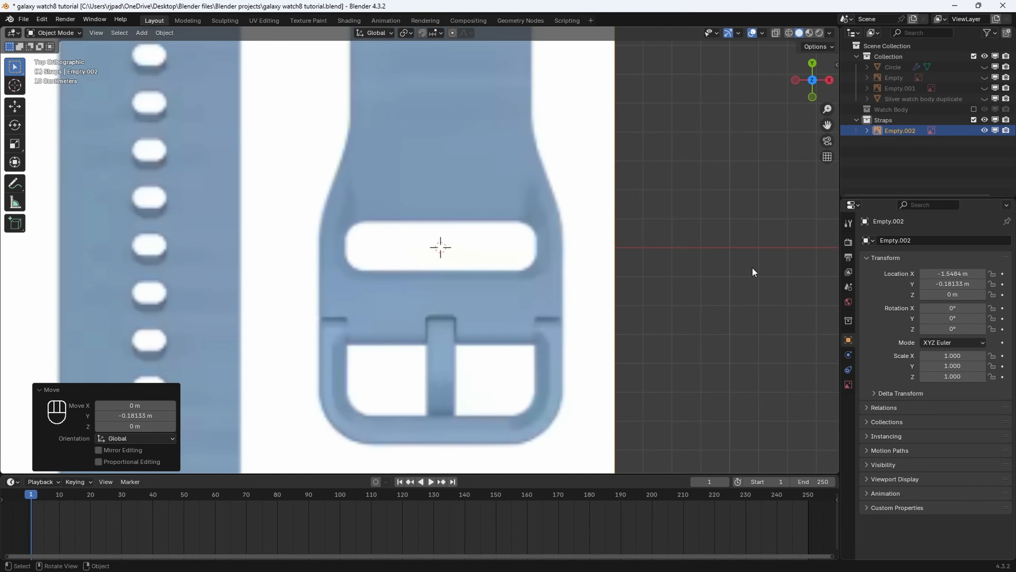
Enable opacity for the strap reference image and lower it so the image is semi-transparent.
left_click(847, 384)
left_click(923, 364)
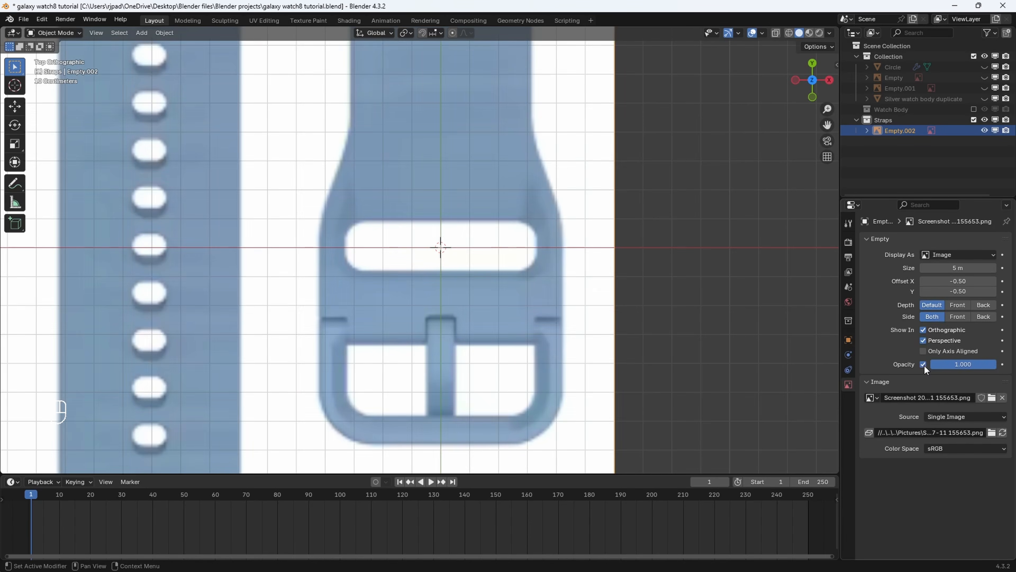
left_click_drag(934, 364, 904, 364)
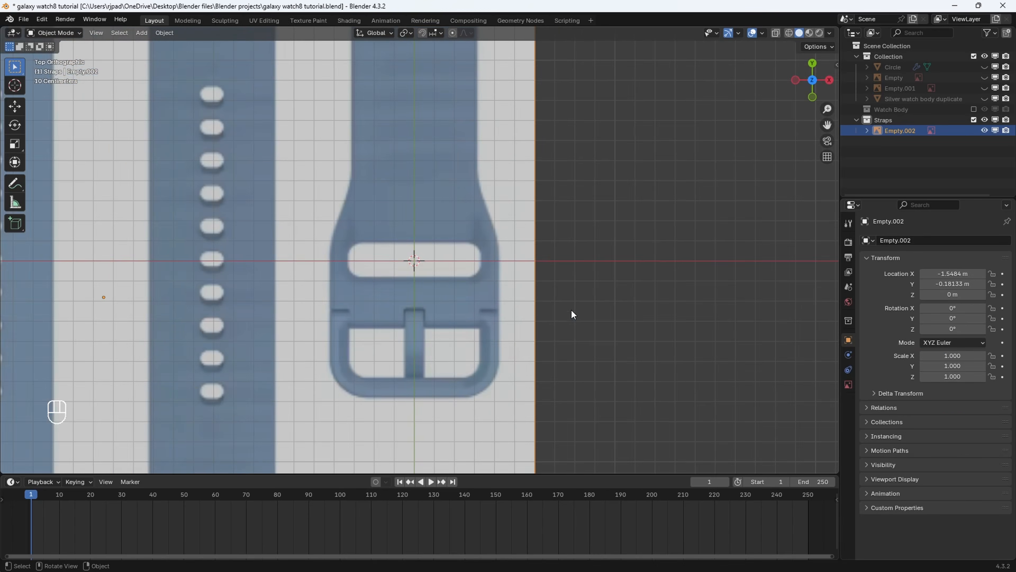
Add a mesh plane at the origin and, in wireframe shading, scale it uniformly to about 0.355.
scroll(570, 309, "up", 1)
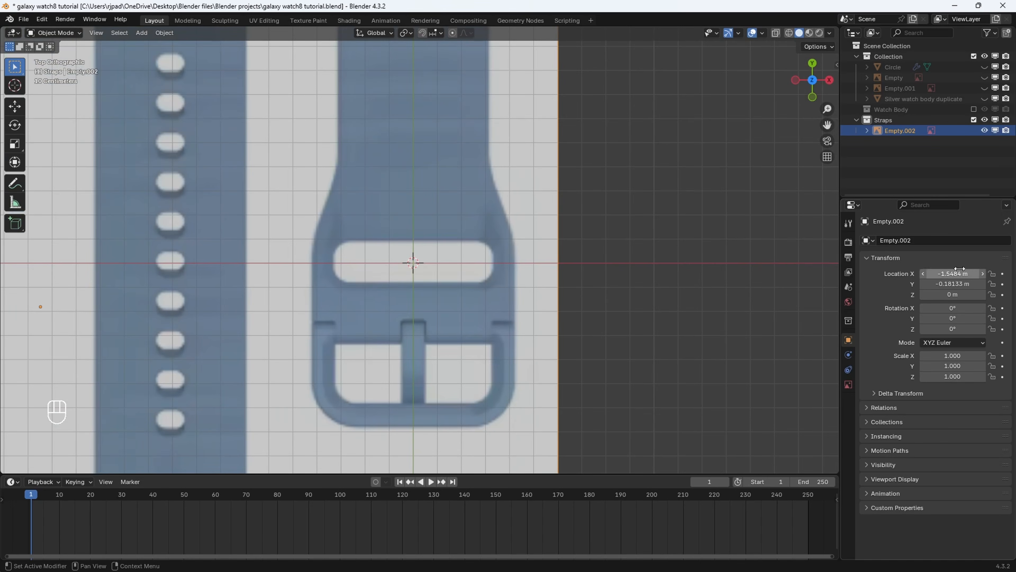
scroll(582, 268, "down", 2)
scroll(533, 290, "up", 3, "shift")
scroll(480, 260, "down", 1)
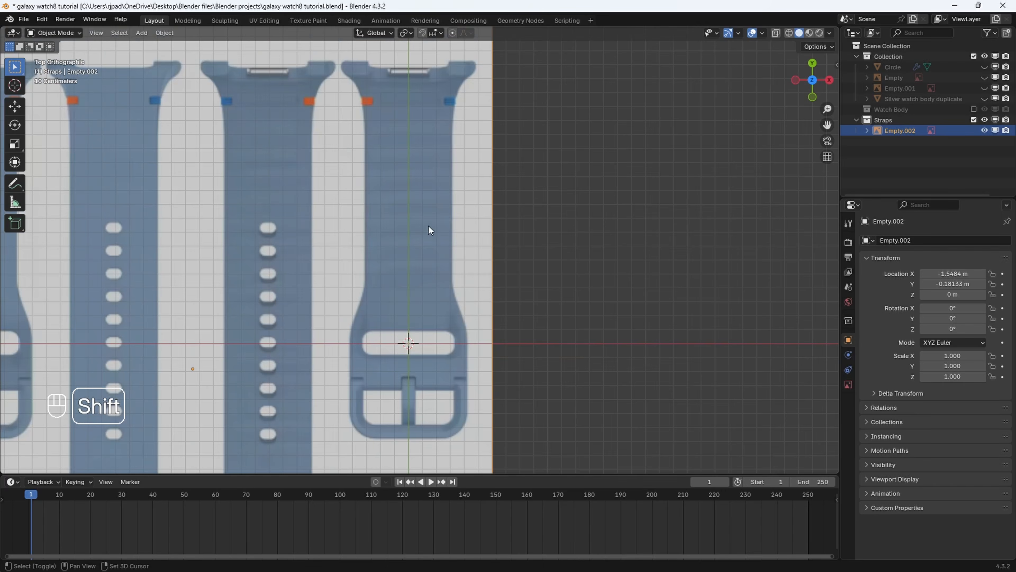
key("shift+a")
mouse_move(374, 110)
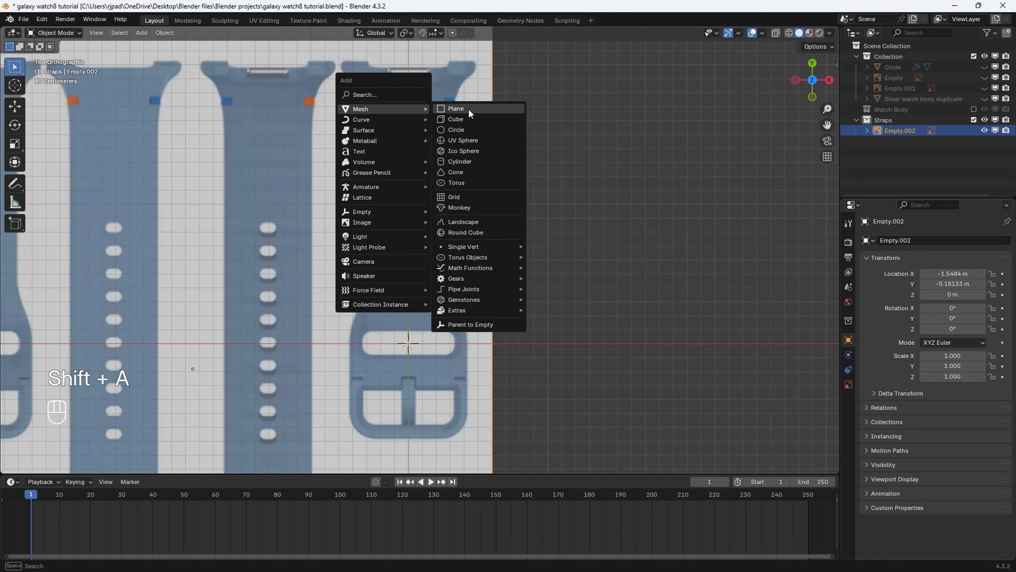
left_click(468, 108)
mouse_move(569, 307)
middle_mouse_down("shift")
mouse_move(536, 237)
mouse_move(539, 267)
middle_mouse_up("shift")
key("z")
key("s")
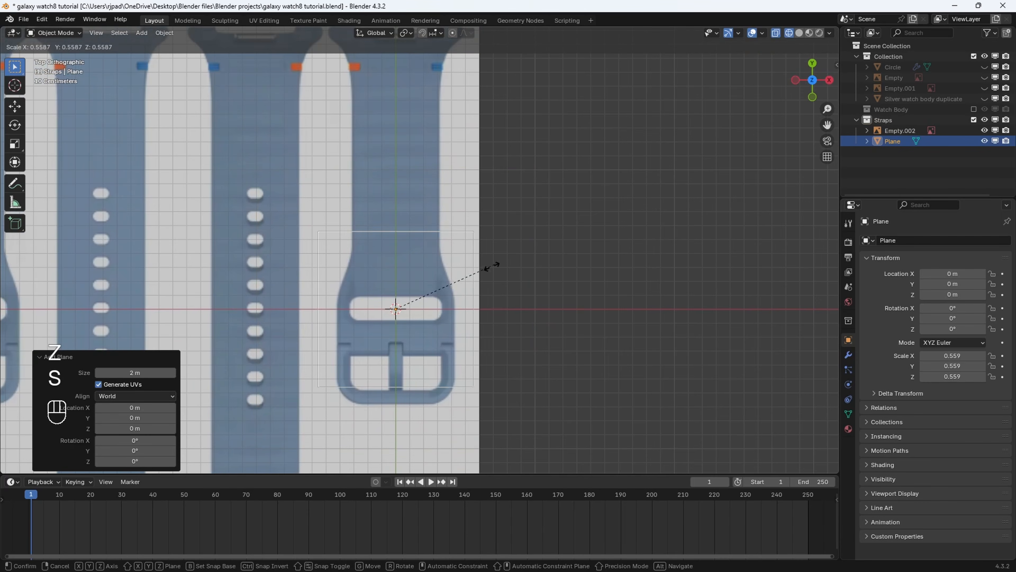
left_click(459, 282)
Move the plane 1 m along Y onto the straight middle section of the rightmost strap.
middle_click_drag(466, 287, 473, 267, "shift")
scroll(484, 241, "up", 2)
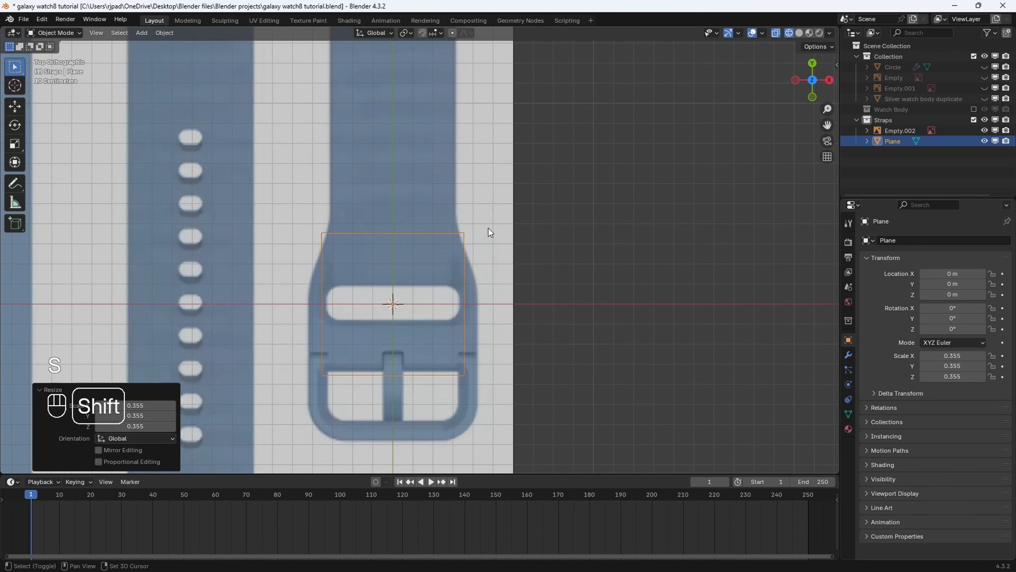
middle_click_drag(489, 226, 507, 375, "shift")
scroll(507, 375, "down", 2)
key("g")
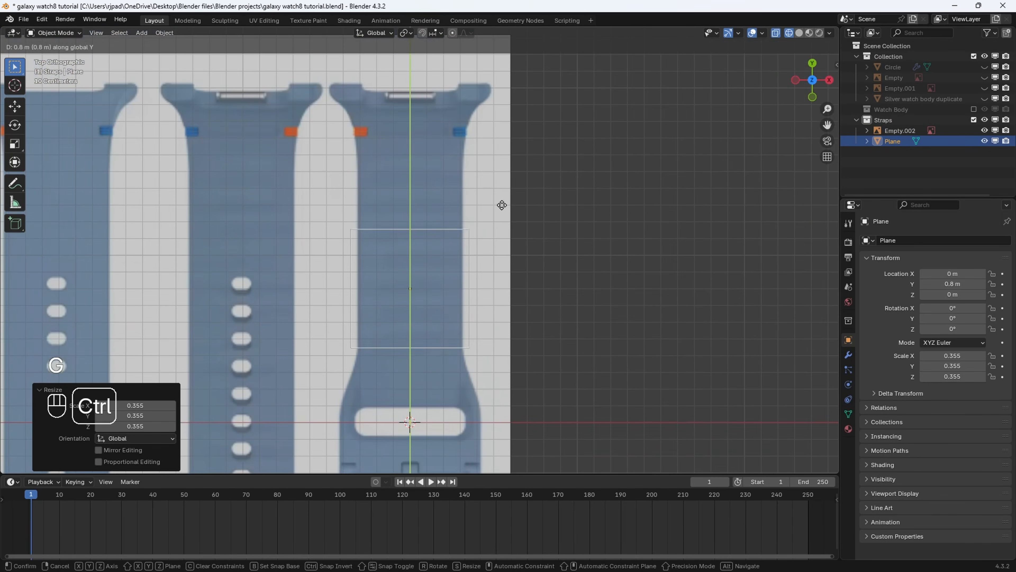
left_click(506, 170, "ctrl")
Scale the plane along X to about 0.313 so its sides match the width of the strap.
scroll(513, 227, "up", 2)
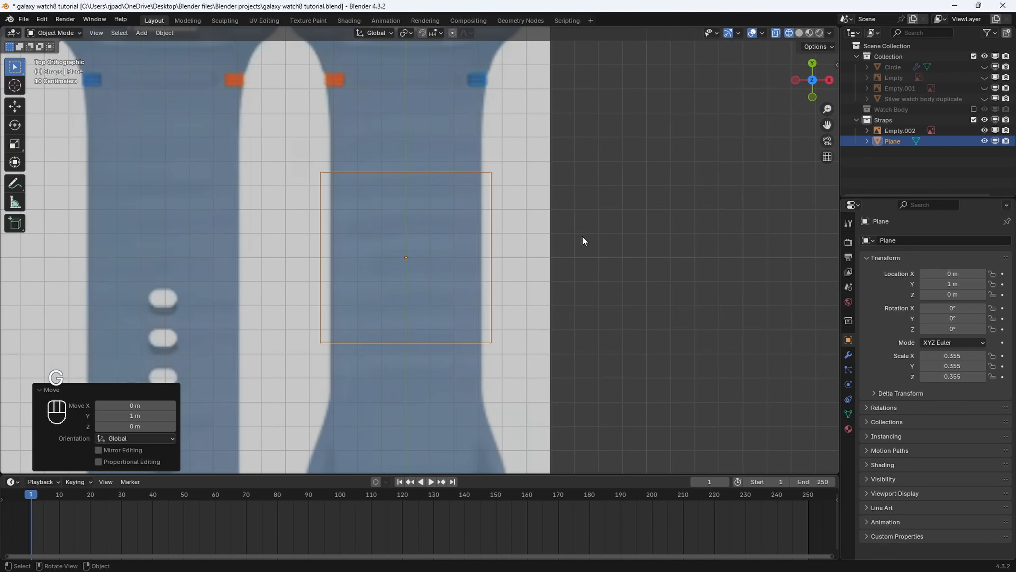
key("s")
key("x")
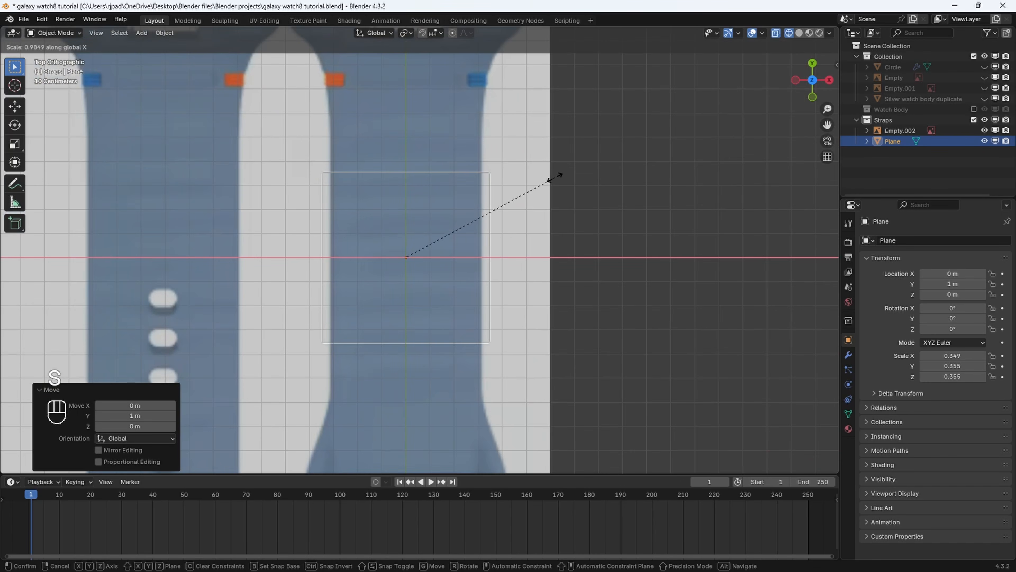
left_click(537, 188)
scroll(535, 195, "up", 3)
scroll(534, 196, "down", 3)
middle_click_drag(535, 195, 523, 269, "shift")
In Edit Mode, extrude the plane's upper edge about 0.353 m along Y to just below the strap's coloured markers.
left_click(49, 33)
left_click(59, 45)
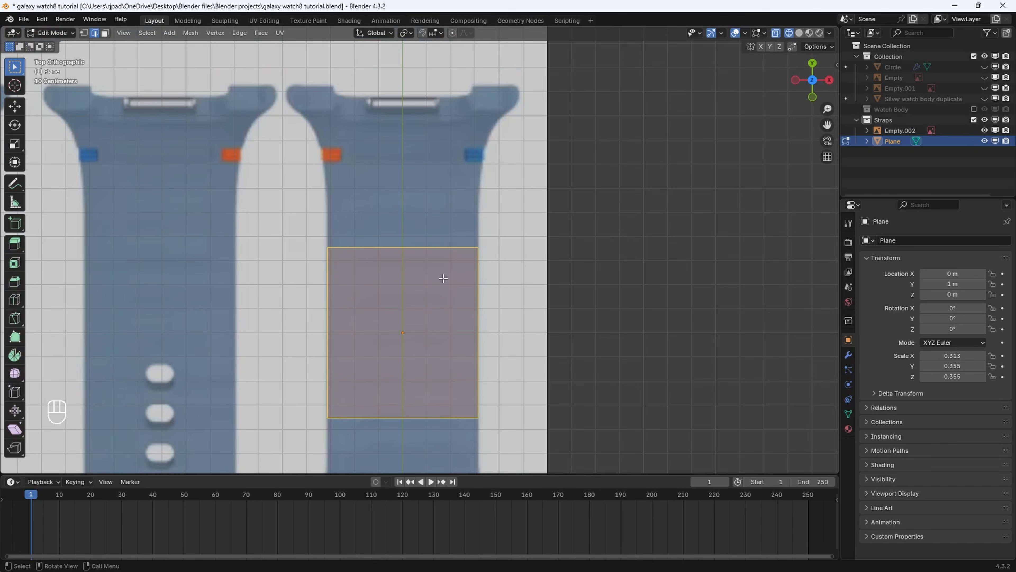
left_click(668, 215)
left_click_drag(281, 215, 696, 269)
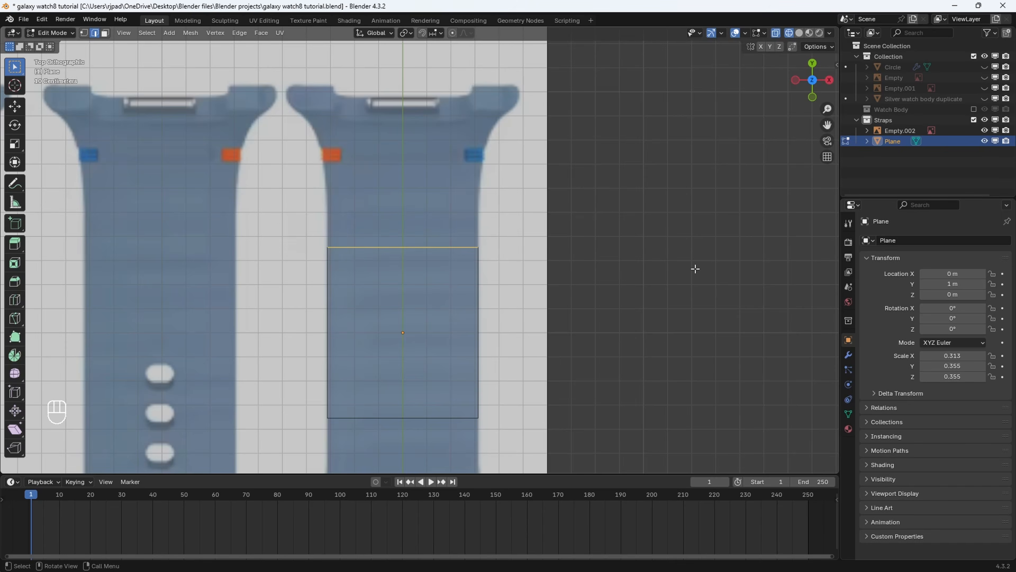
scroll(551, 282, "up", 2)
middle_click_drag(579, 260, 583, 286, "shift")
key("e")
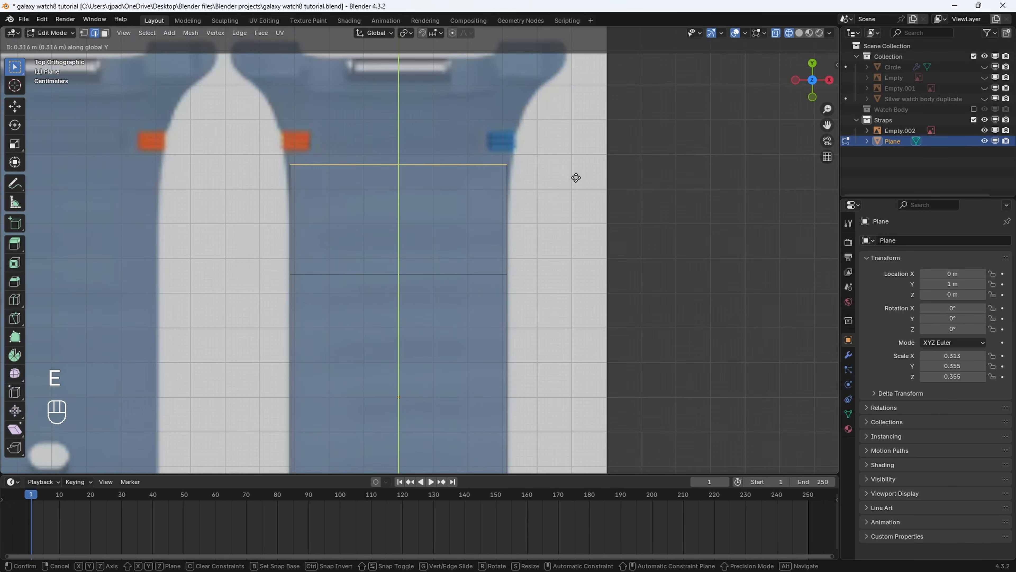
left_click(575, 164)
Scale the extruded upper edge by about 1.048 so its ends meet the strap outline below the coloured markers.
middle_click_drag(575, 172, 559, 271, "shift")
scroll(557, 287, "up", 1)
key("s")
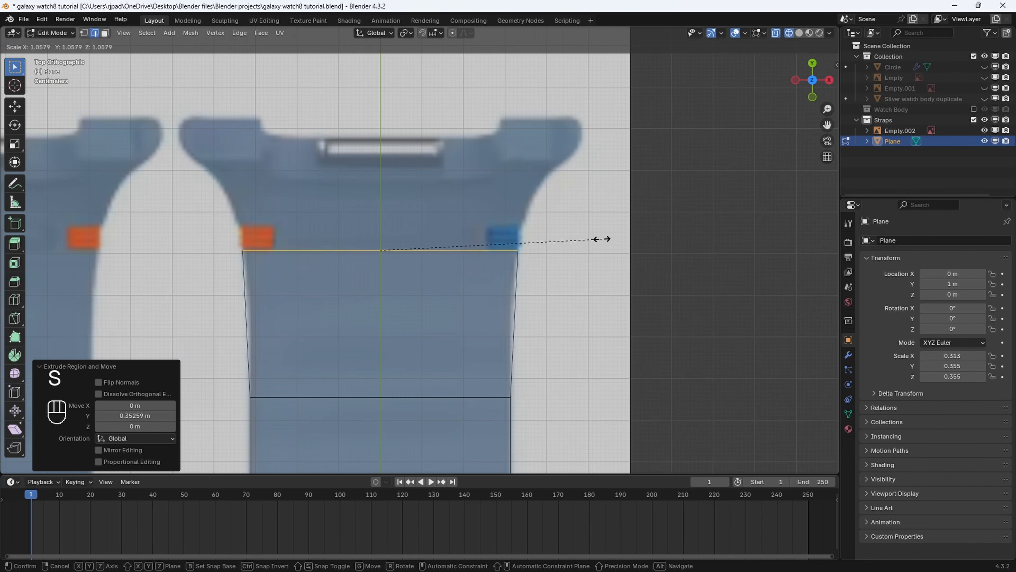
left_click(600, 240)
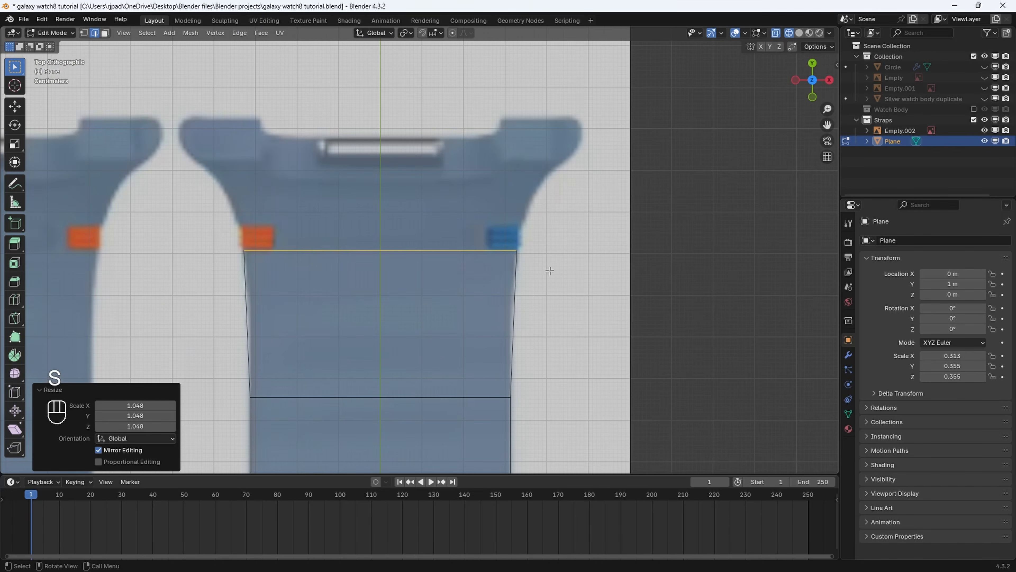
Extrude the upper edge about 0.067 m along Y past the coloured markers and scale it by about 1.043.
key("e")
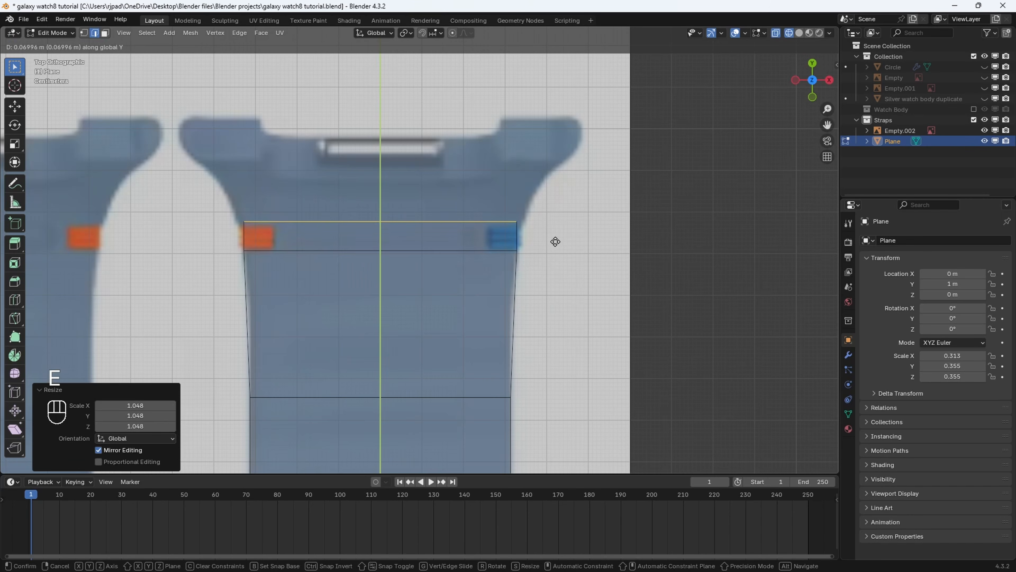
left_click(555, 242)
key("s")
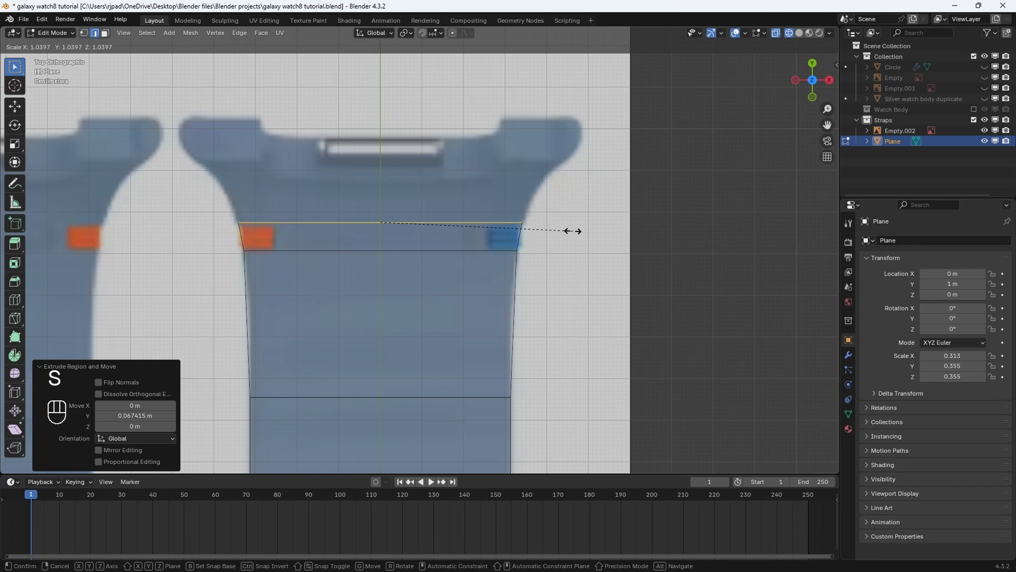
left_click(574, 230)
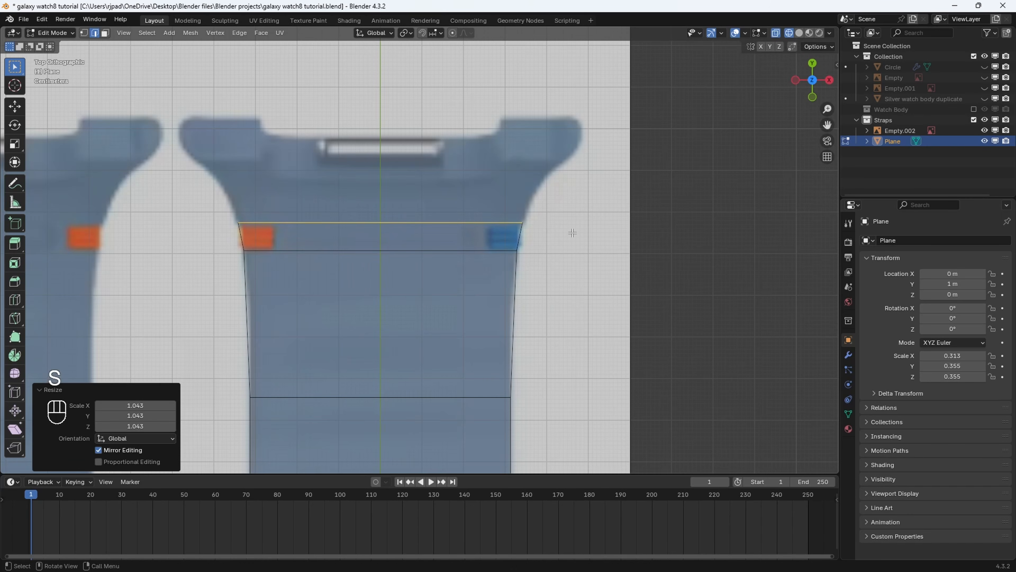
Extrude the upper edge about 0.098 m along Y and widen it to follow the flaring strap outline.
key("e")
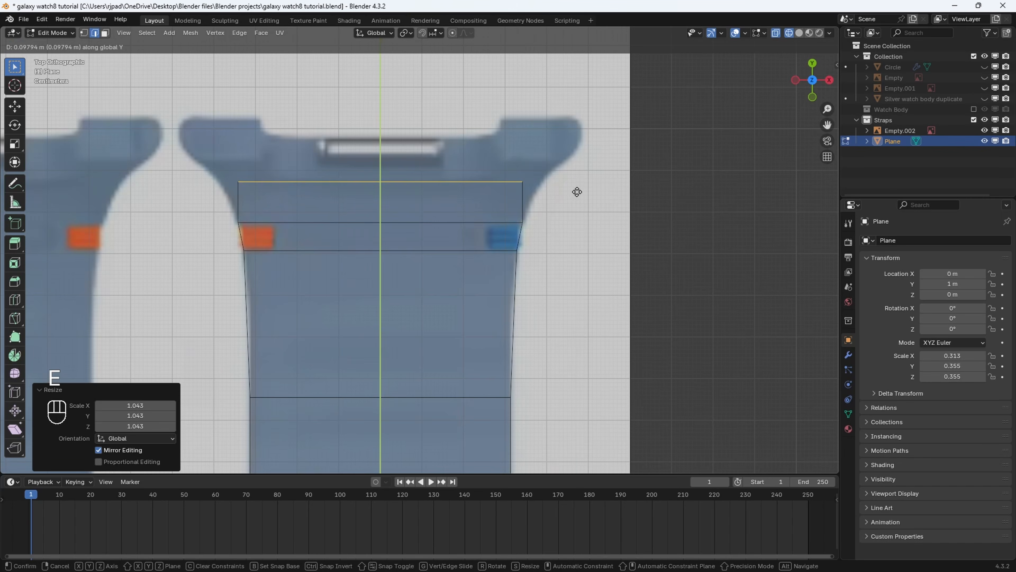
left_click(577, 192)
key("s")
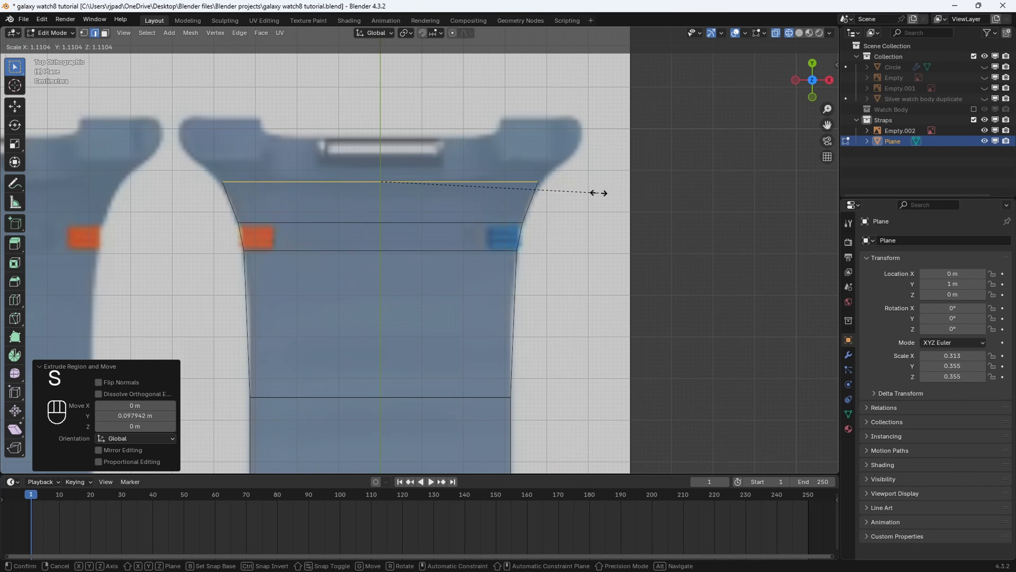
left_click(600, 193)
Extrude the upper edge about 0.051 m along Y and scale it by about 1.142 to match the flare.
key("e")
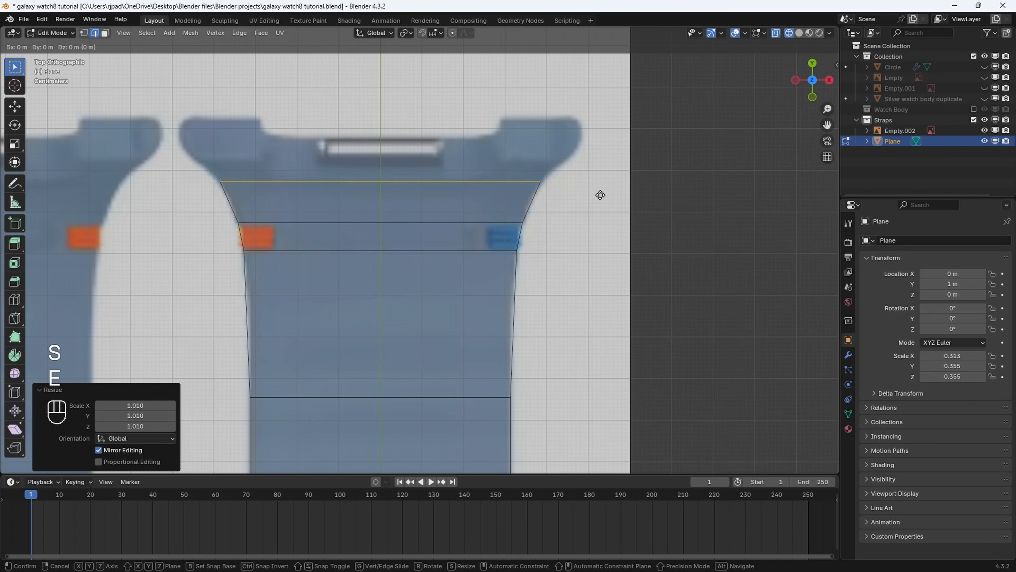
left_click(600, 175)
key("s")
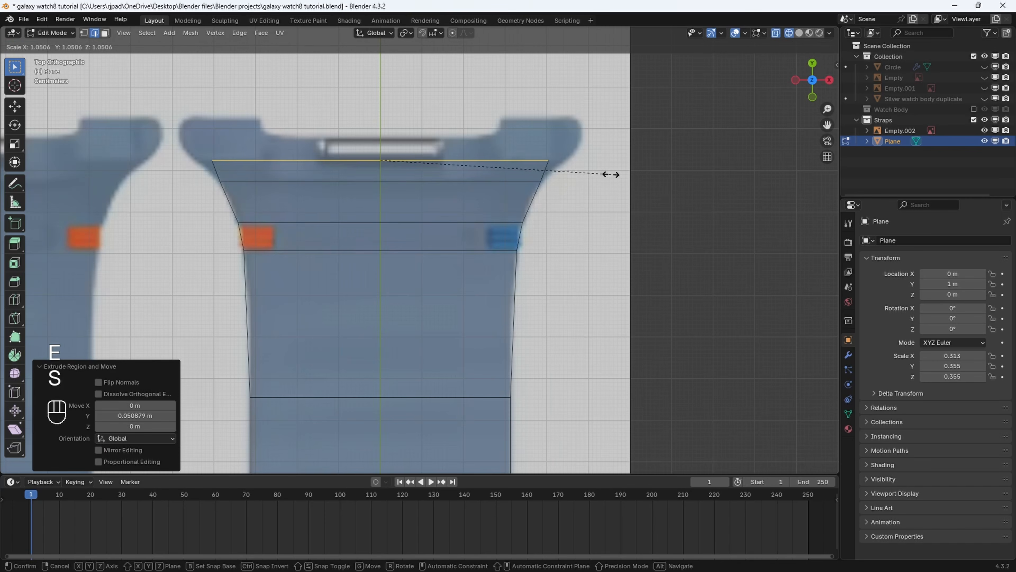
left_click(631, 176)
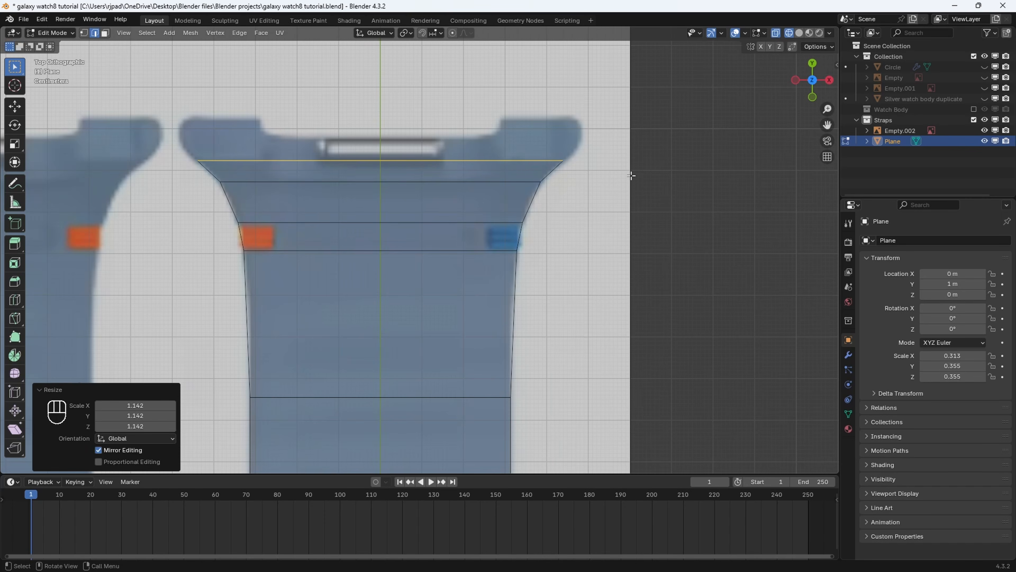
Extrude the upper edge about 0.057 m along Y to the connector pin and scale it by about 1.097 to the strap's full width.
key("e")
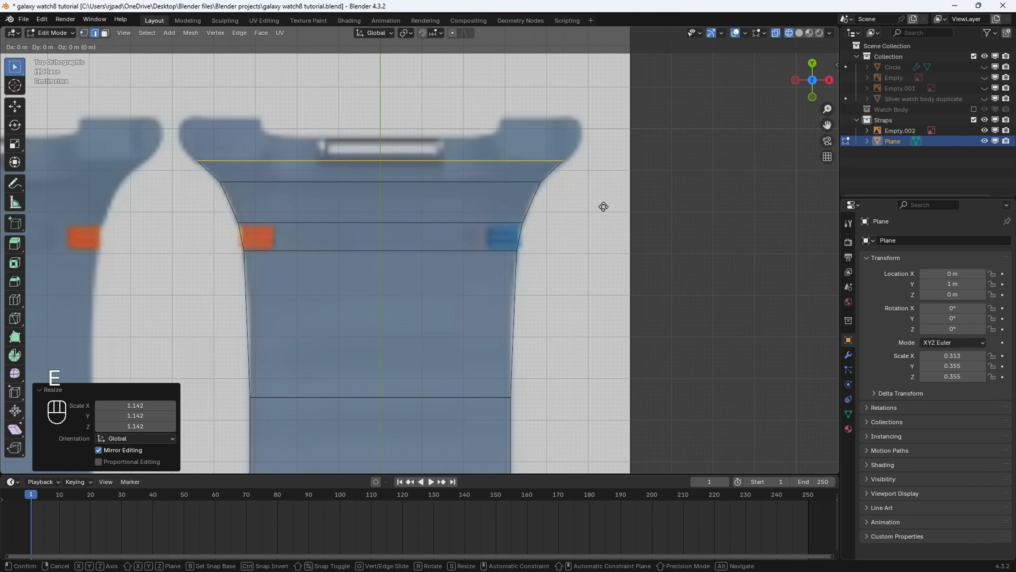
key("y")
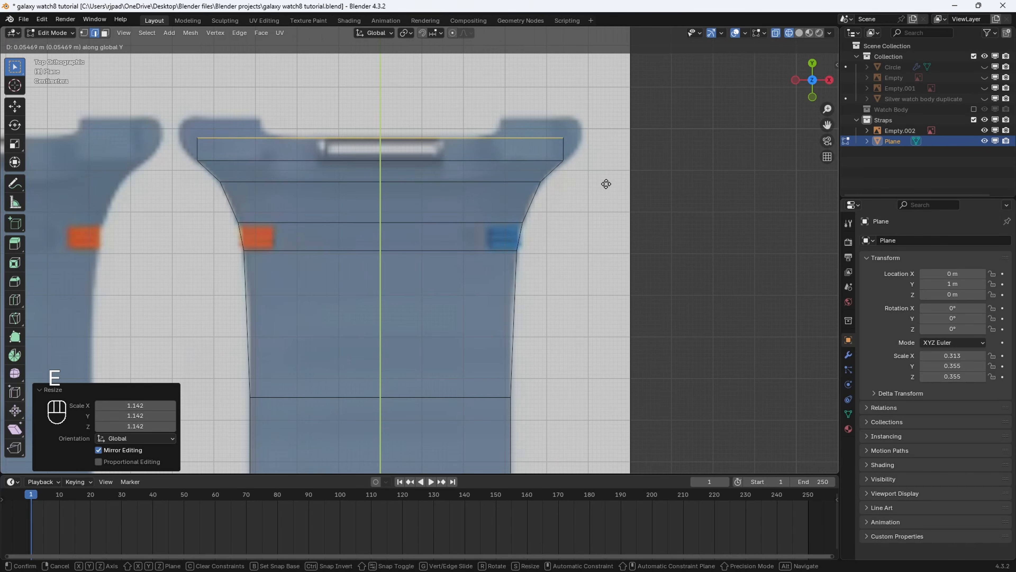
left_click(607, 182)
key("s")
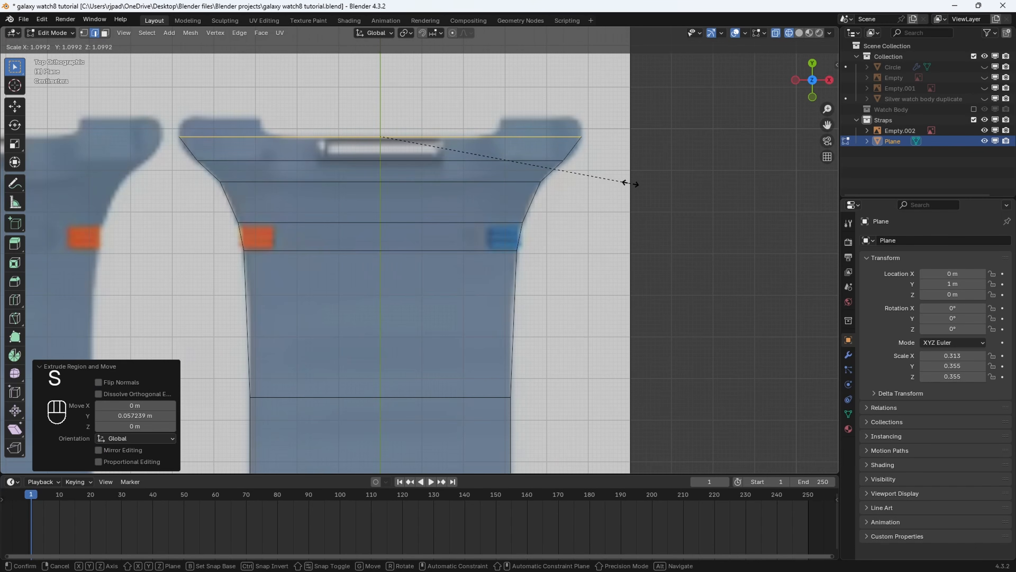
left_click(626, 184)
Move the full-width upper edge about -0.010 m along Y to fit the reference outline.
key("g")
key("y")
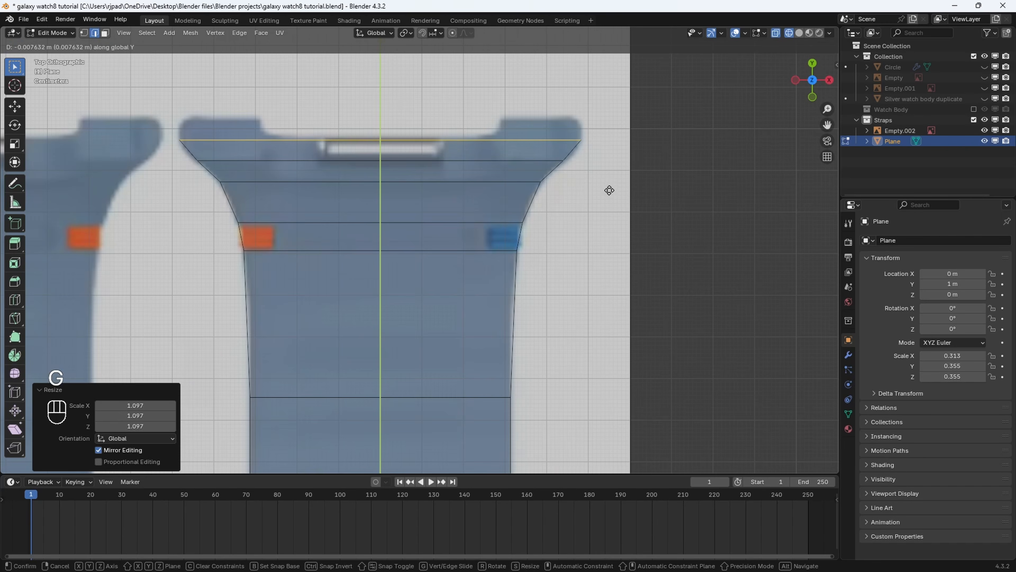
left_click(609, 192)
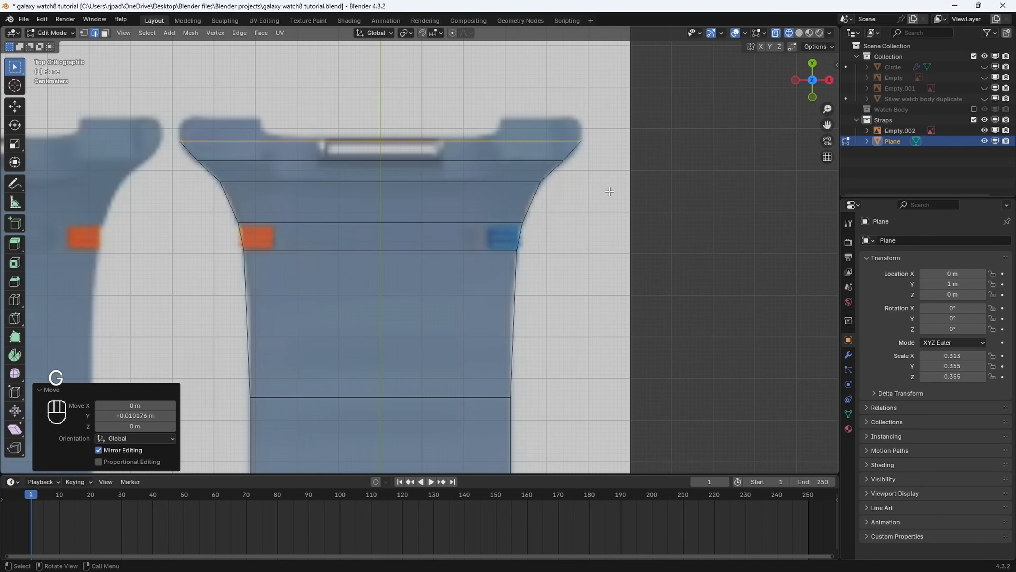
Extrude the upper edge about 0.064 m along Y to the end of the strap's corner lugs.
key("e")
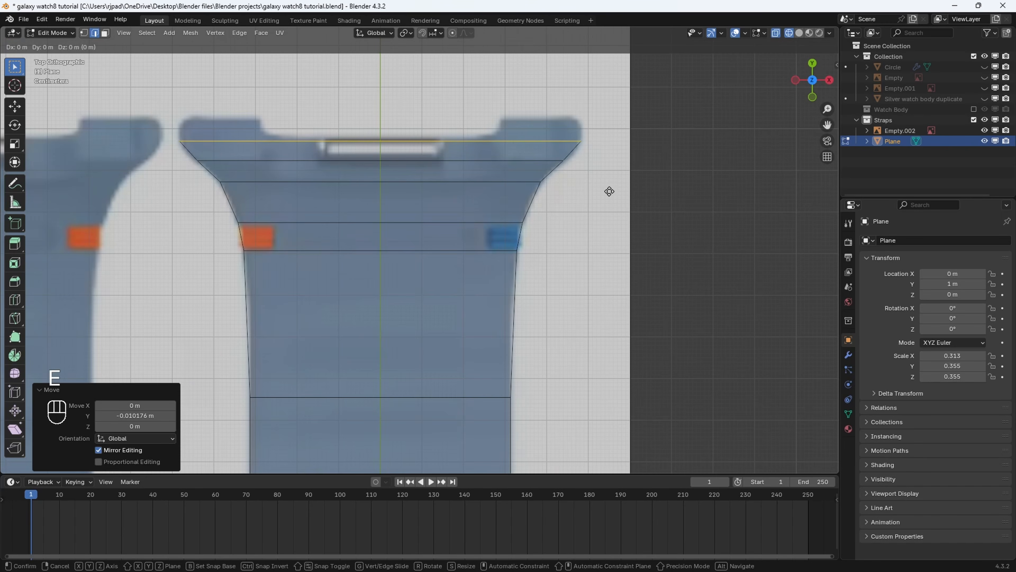
key("y")
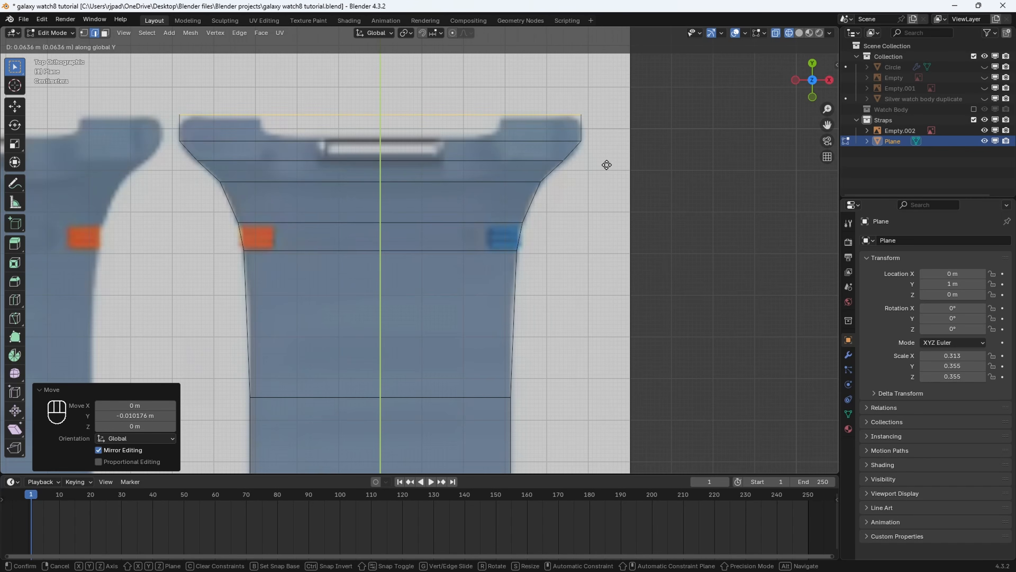
left_click(607, 165)
Extrude the mesh's lower edge about -0.245 m along Y to where the strap begins widening toward the buckle.
scroll(573, 245, "down", 4)
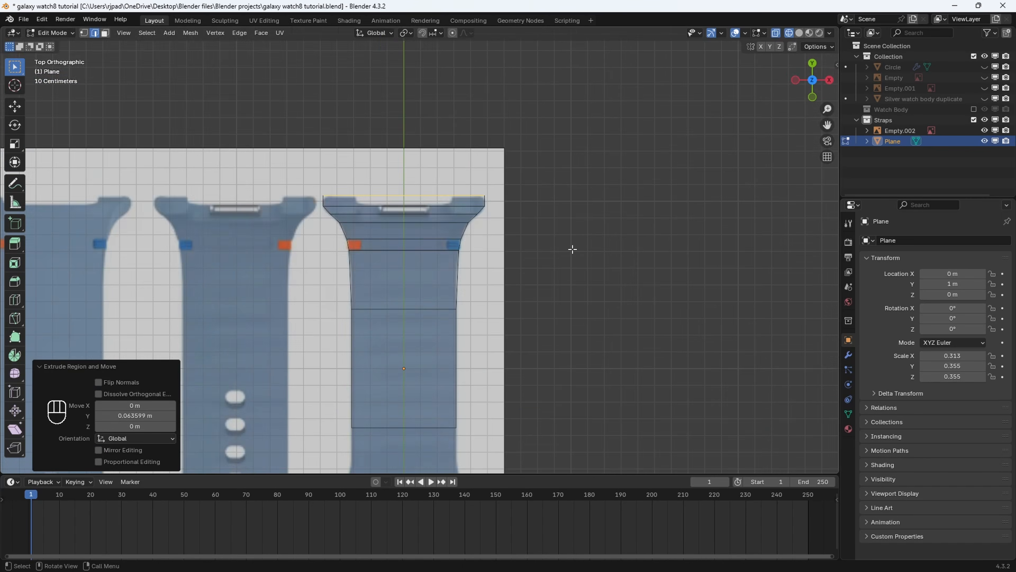
middle_click_drag(574, 245, 544, 220, "shift")
scroll(524, 307, "up", 3)
middle_click_drag(524, 307, 503, 243, "shift")
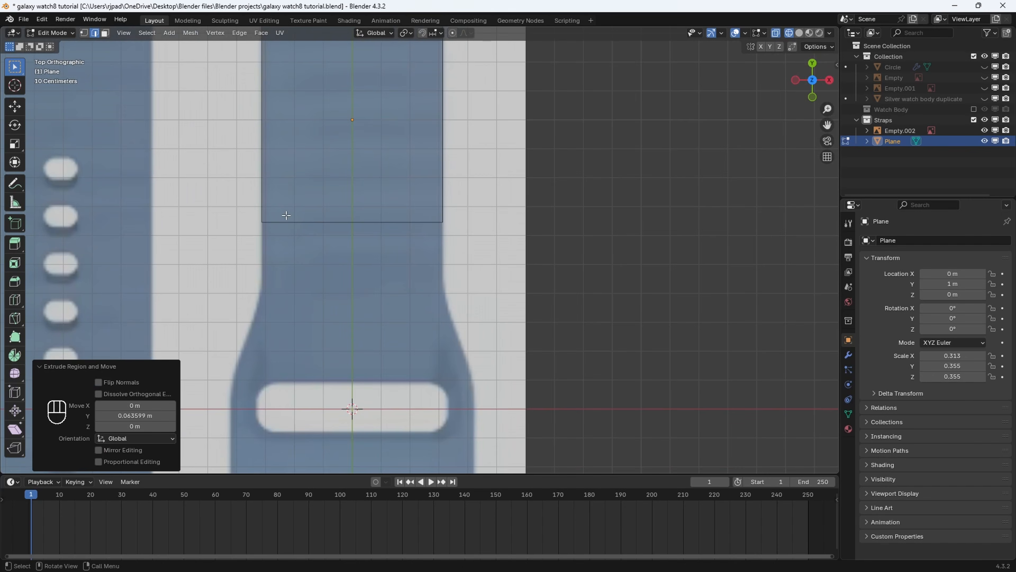
left_click(342, 218)
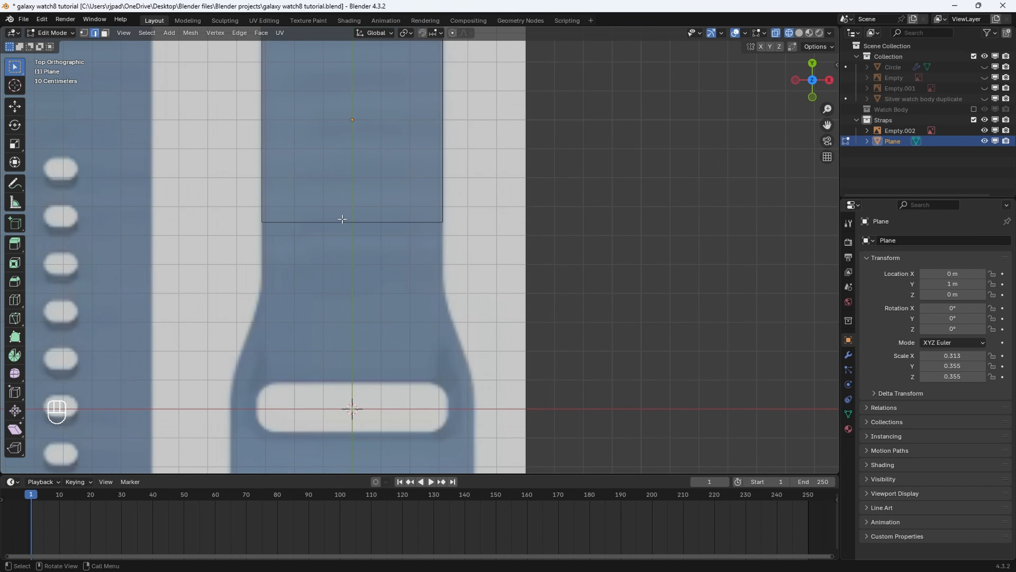
left_click_drag(212, 199, 668, 265)
middle_click_drag(390, 281, 432, 252, "shift")
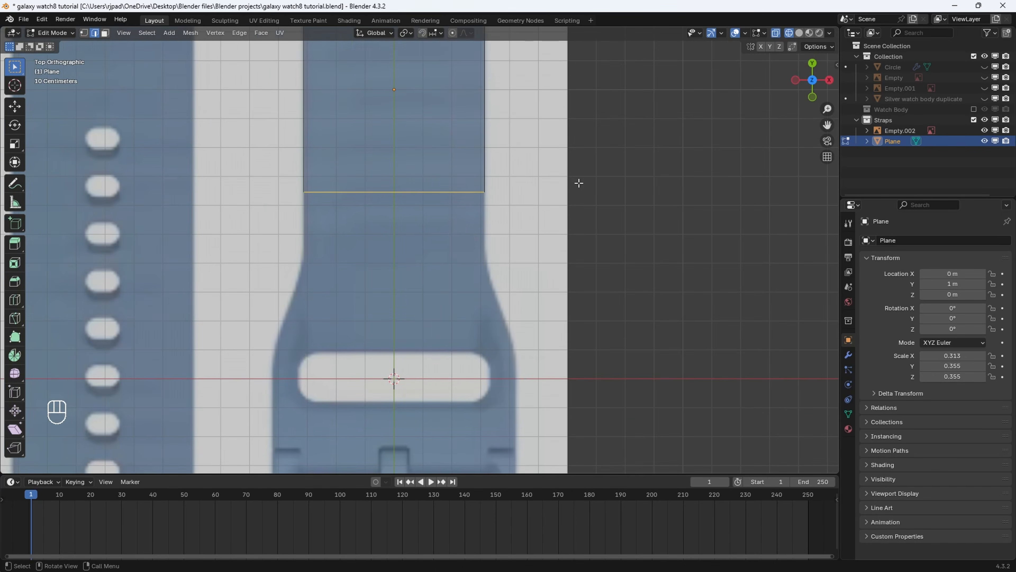
key("e")
key("y")
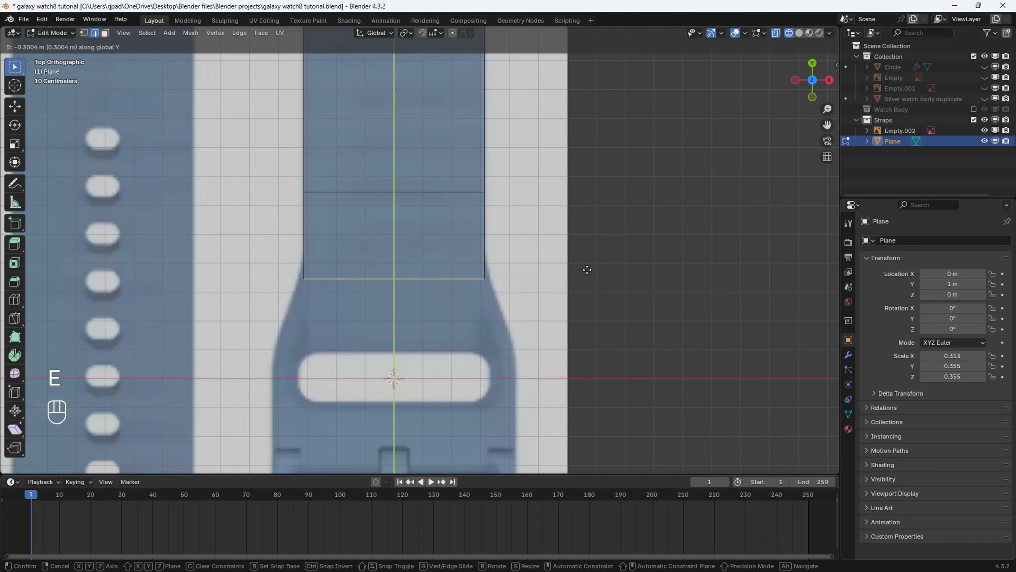
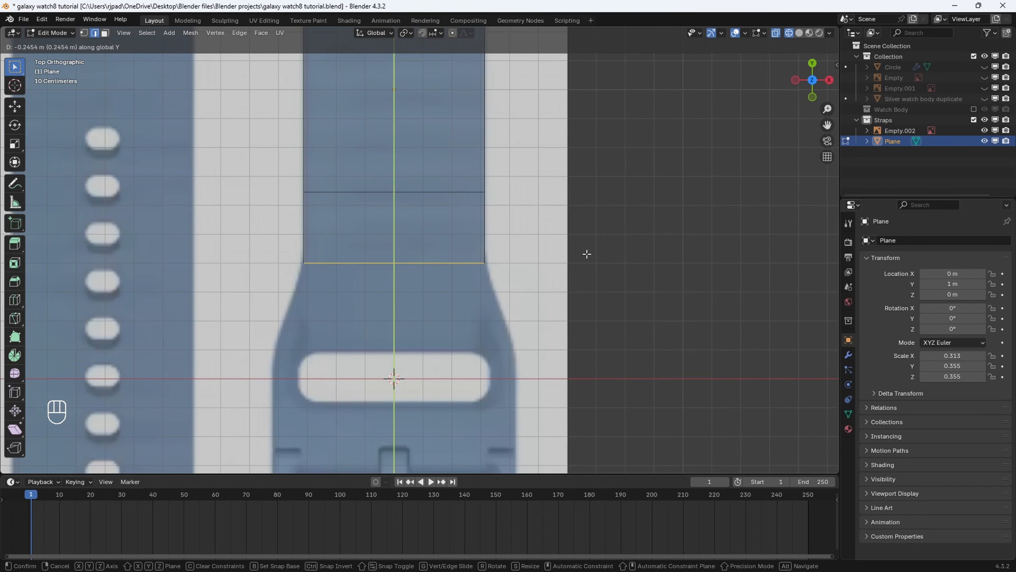
left_click(586, 254)
Extrude the lower edge about -0.302 m along Y to the slot's upper side and scale it by about 1.338.
middle_click_drag(586, 254, 556, 211, "shift")
key("e")
key("y")
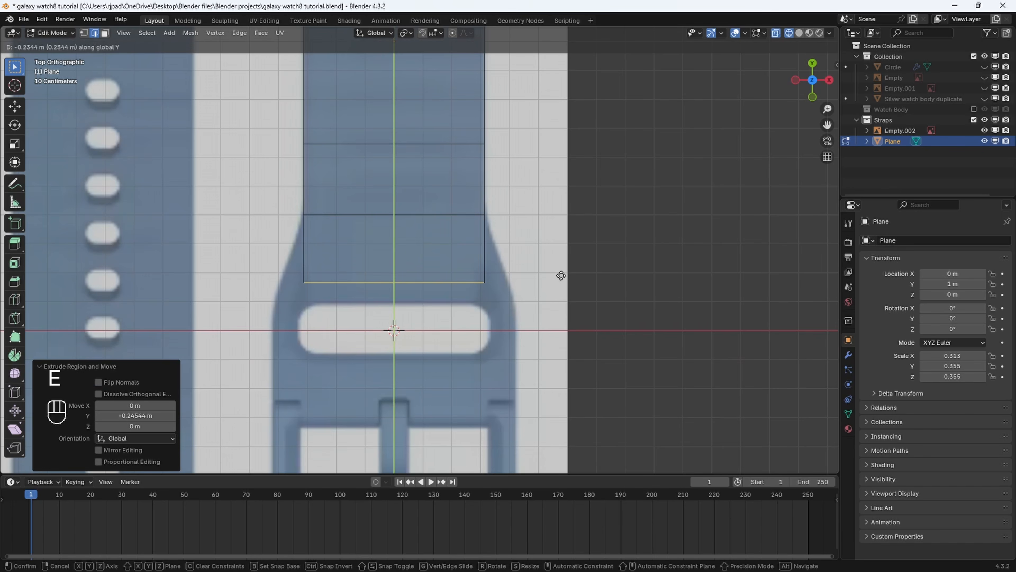
left_click(559, 295)
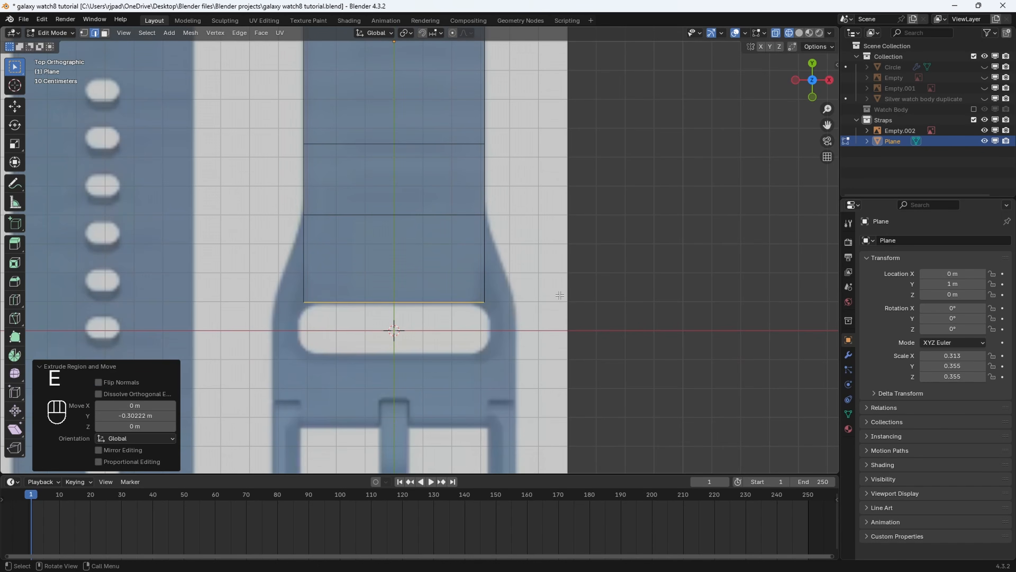
key("s")
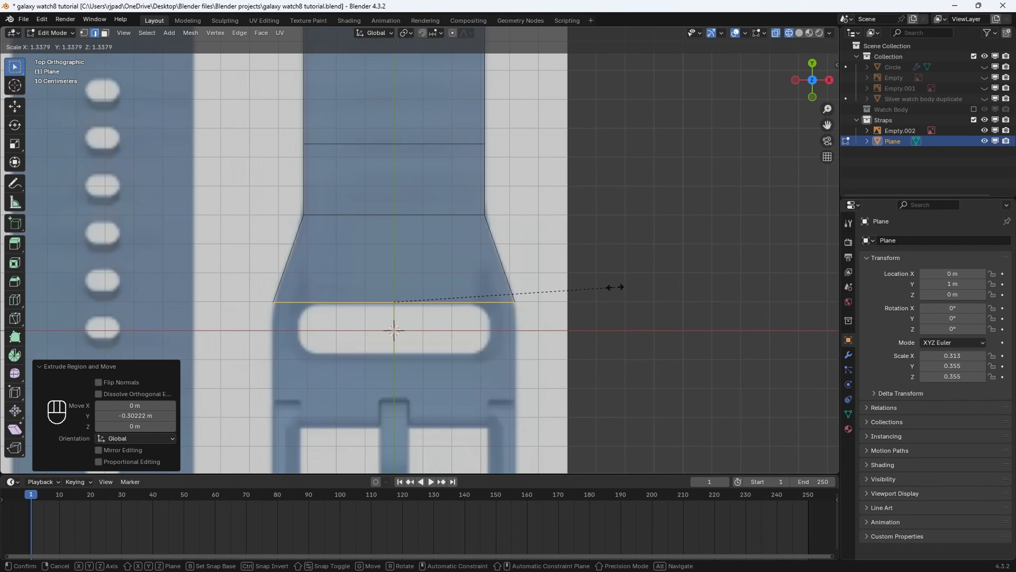
left_click(615, 287)
Extrude the lower edge about -0.178 m along Y to the lower side of the strap slot.
scroll(567, 214, "up", 2)
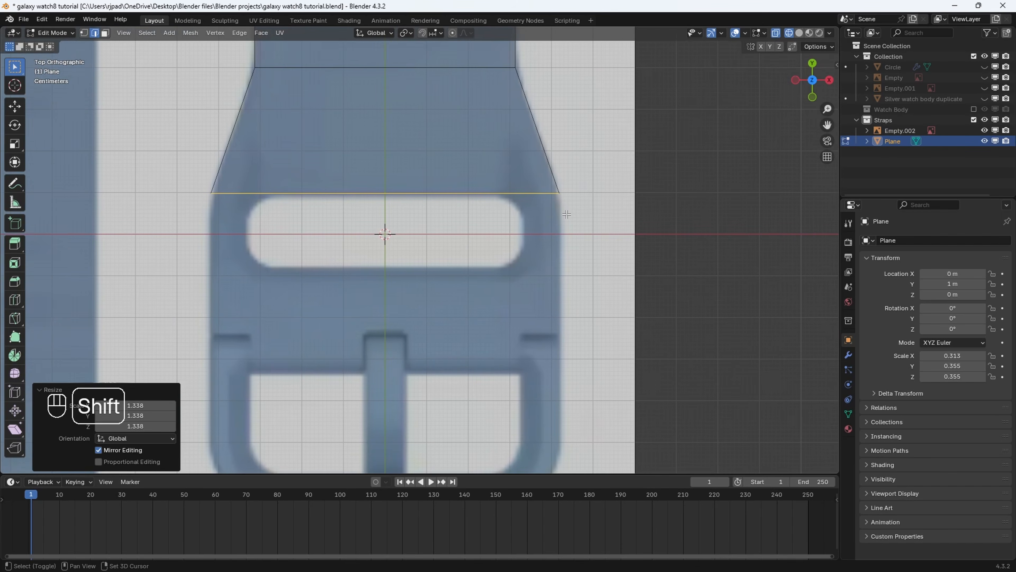
middle_click_drag(567, 215, 580, 202, "shift")
key("e")
key("y")
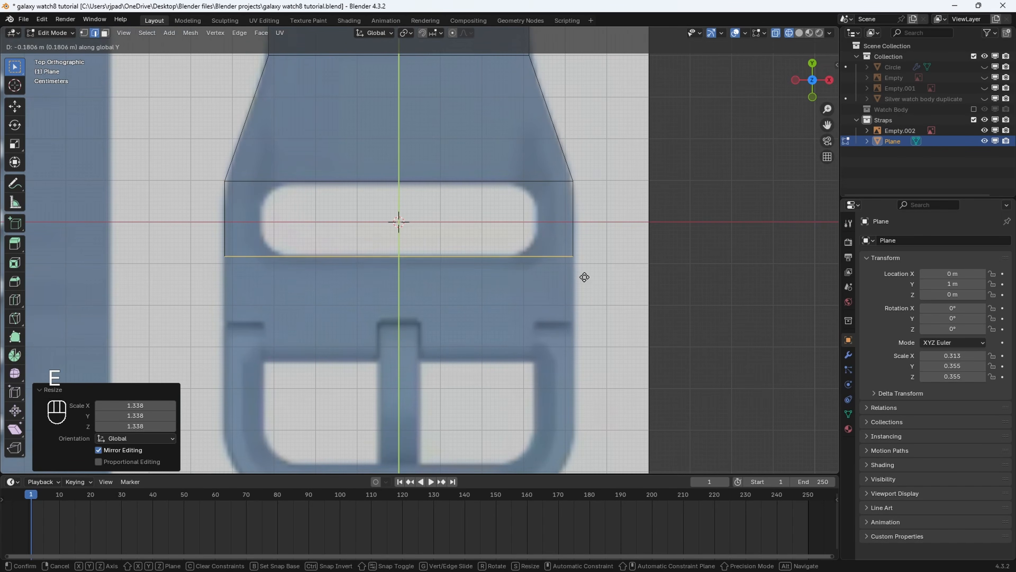
left_click(585, 276)
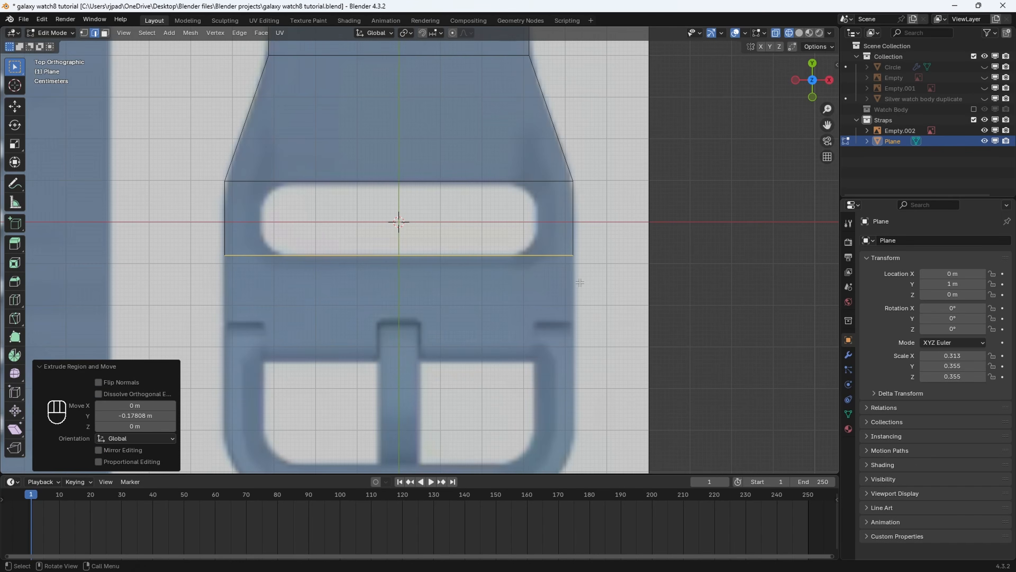
Extrude the lower edge about -0.257 m along Y to the upper side of the buckle openings.
middle_click_drag(517, 224, 522, 181, "shift")
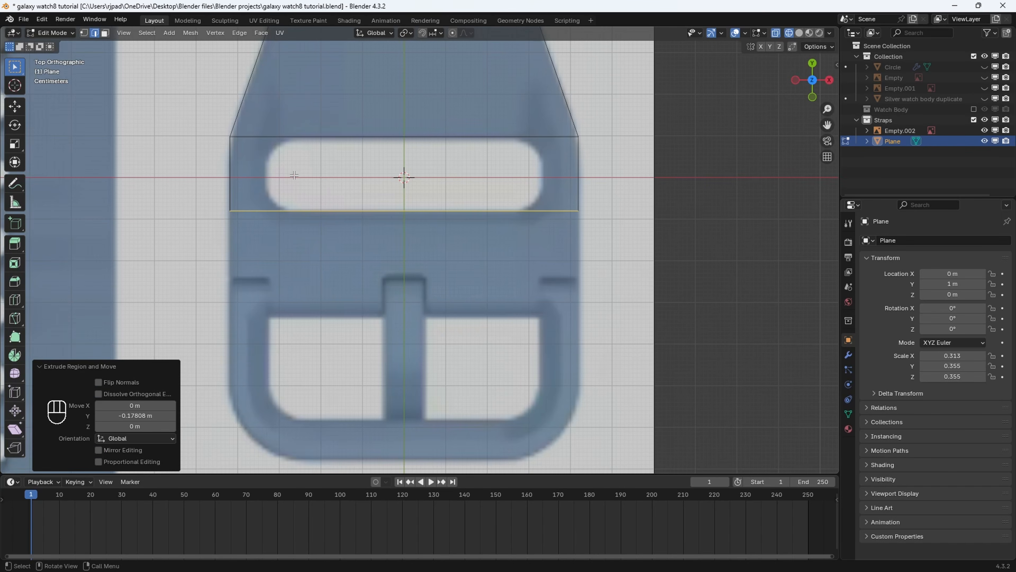
key("e")
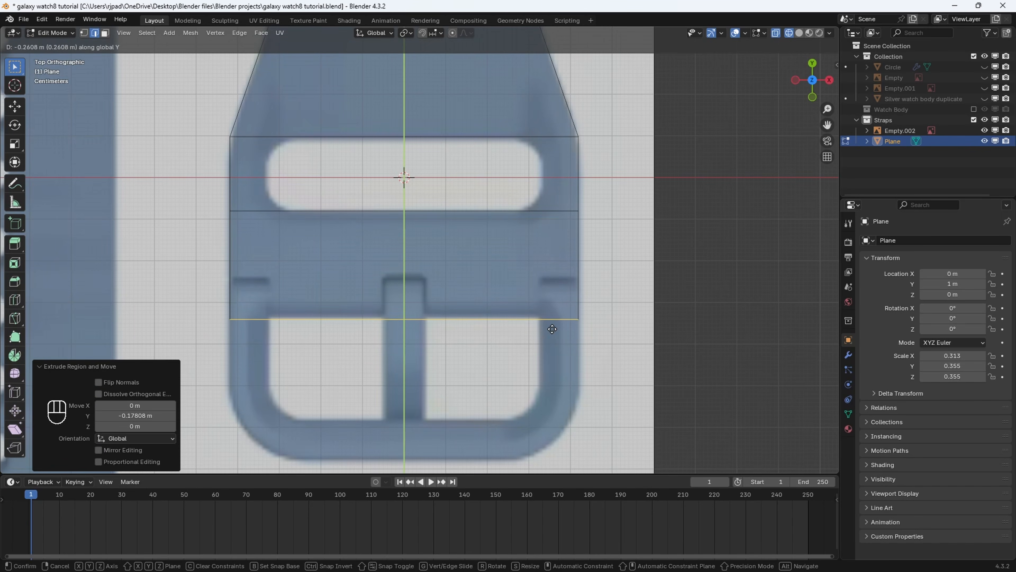
left_click(551, 328)
scroll(485, 259, "down", 3)
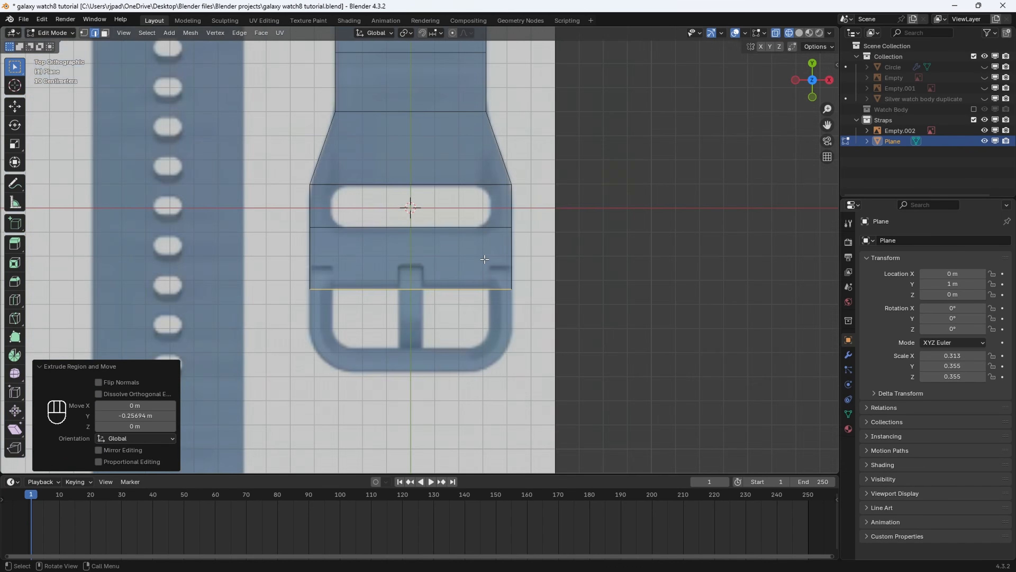
Add one crosswise loop cut in the band above the buckle openings, slid to a factor of about -0.23 at the notches' upper side.
scroll(485, 259, "up", 3)
middle_click_drag(488, 272, 488, 239, "shift")
scroll(489, 238, "up", 1)
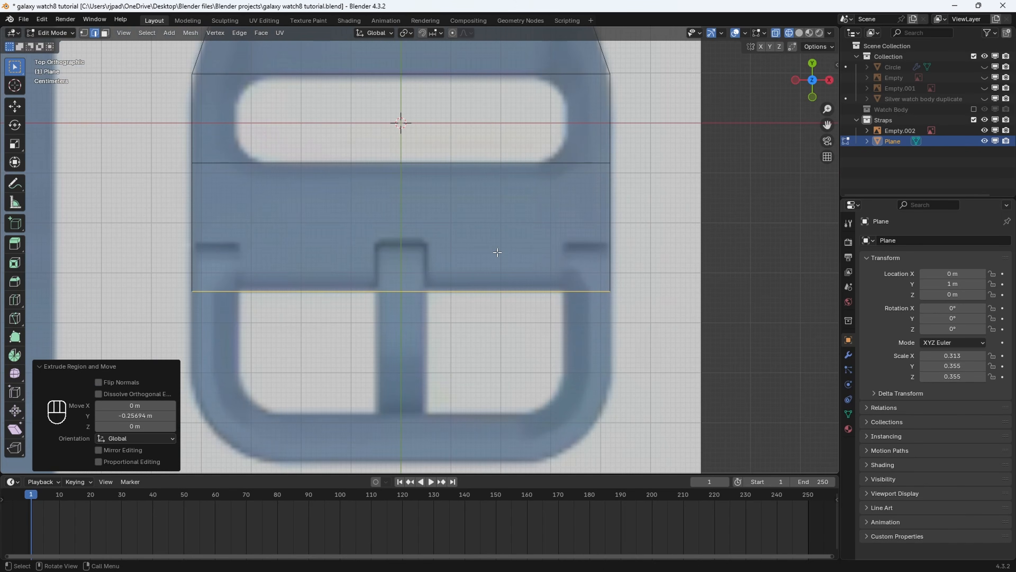
key("ctrl+r")
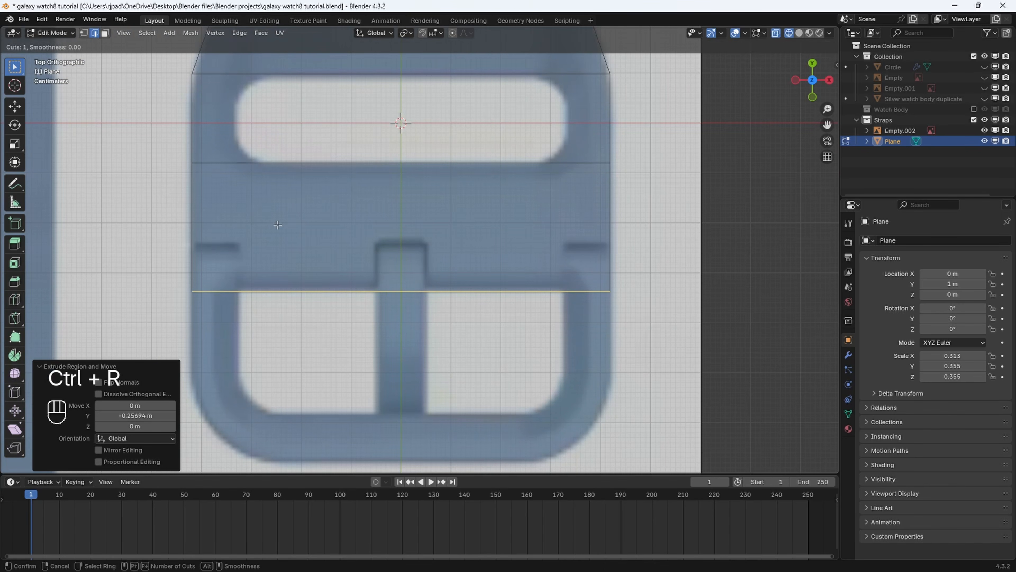
left_click(211, 225)
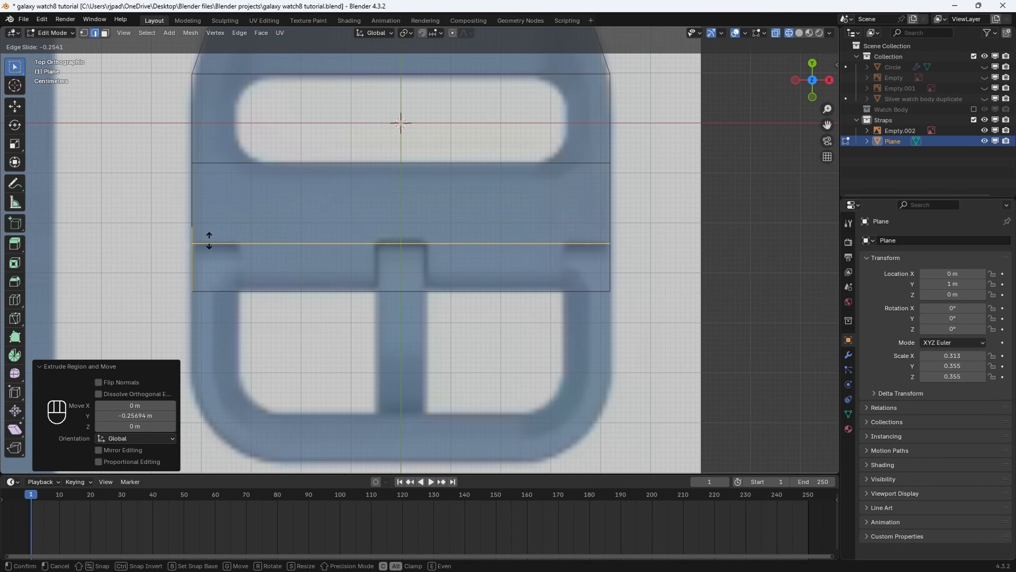
left_click(210, 240)
Add eight evenly spaced lengthwise loop cuts along the whole strap, left centred without sliding.
scroll(471, 216, "down", 7)
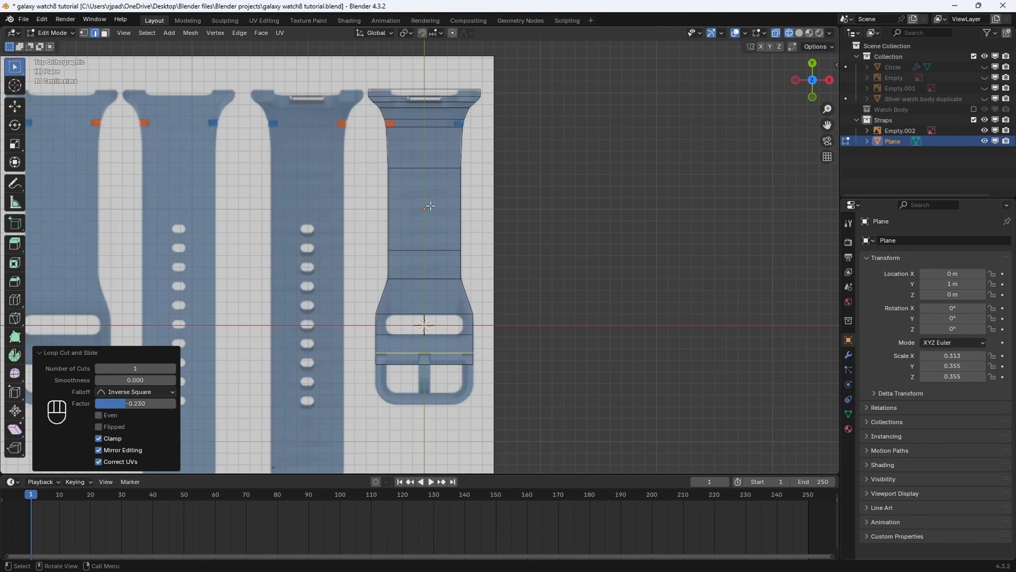
scroll(430, 205, "up", 1)
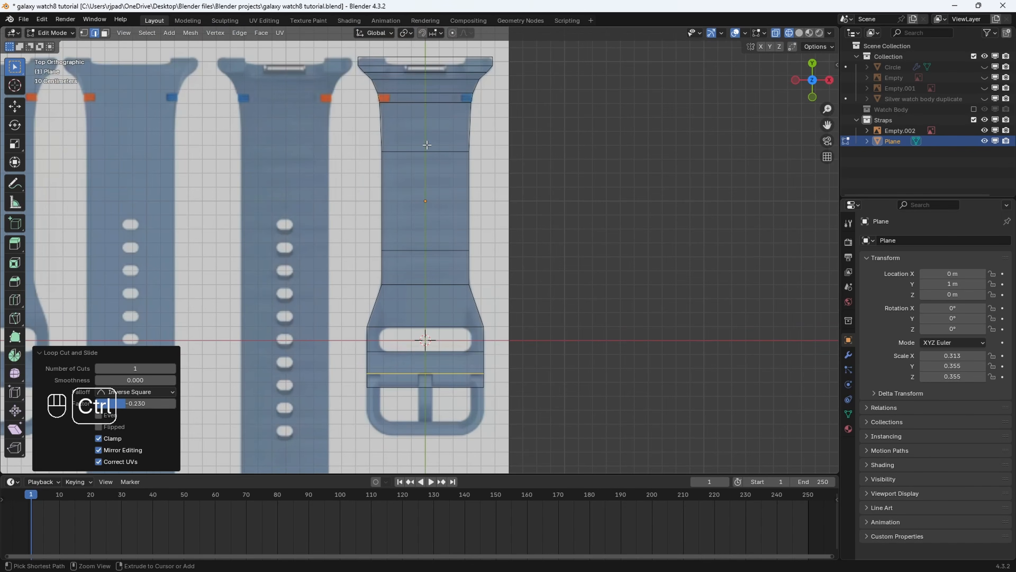
key("ctrl+r")
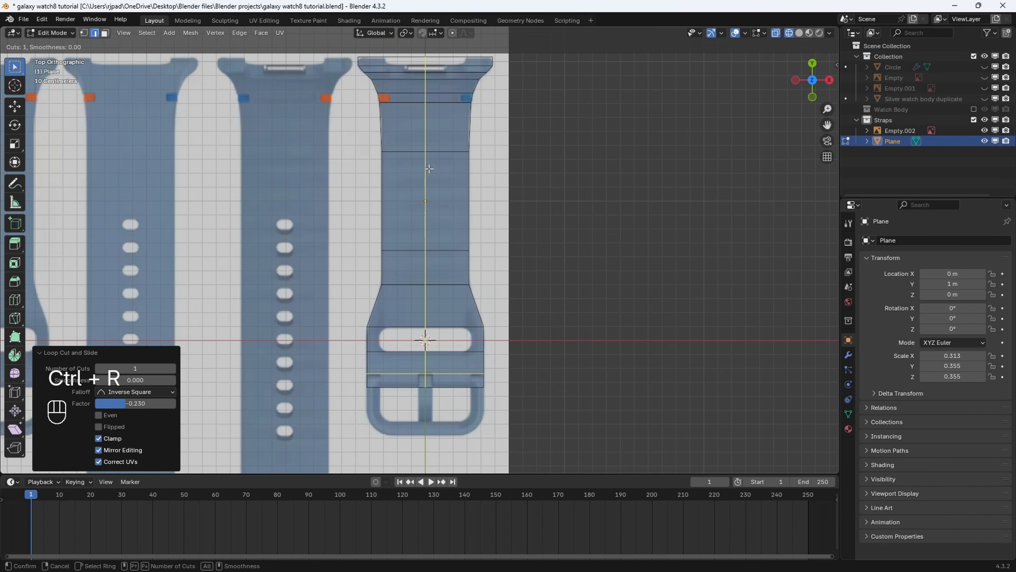
scroll(429, 169, "up", 1)
scroll(429, 169, "up", 1)
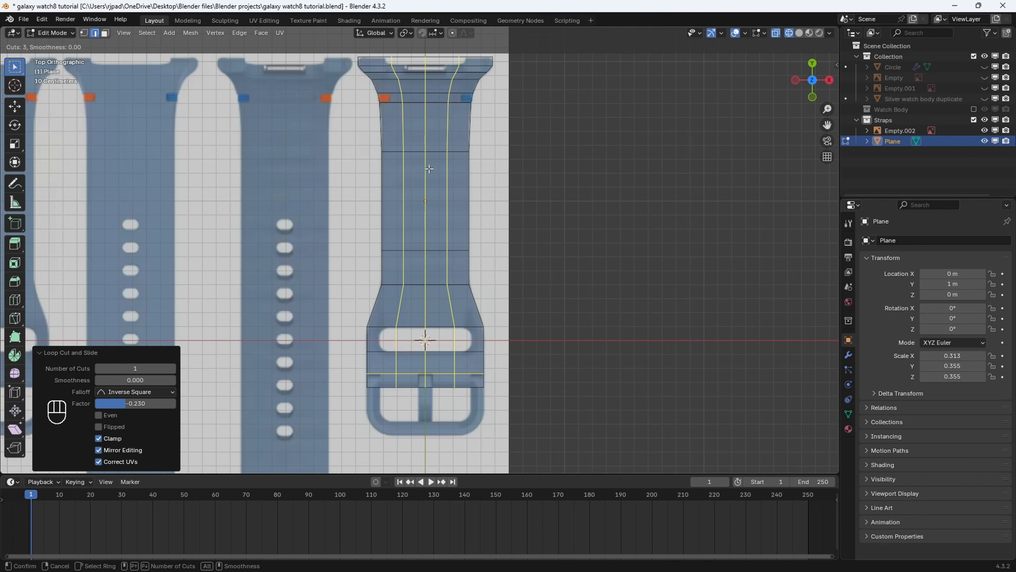
scroll(429, 168, "up", 1)
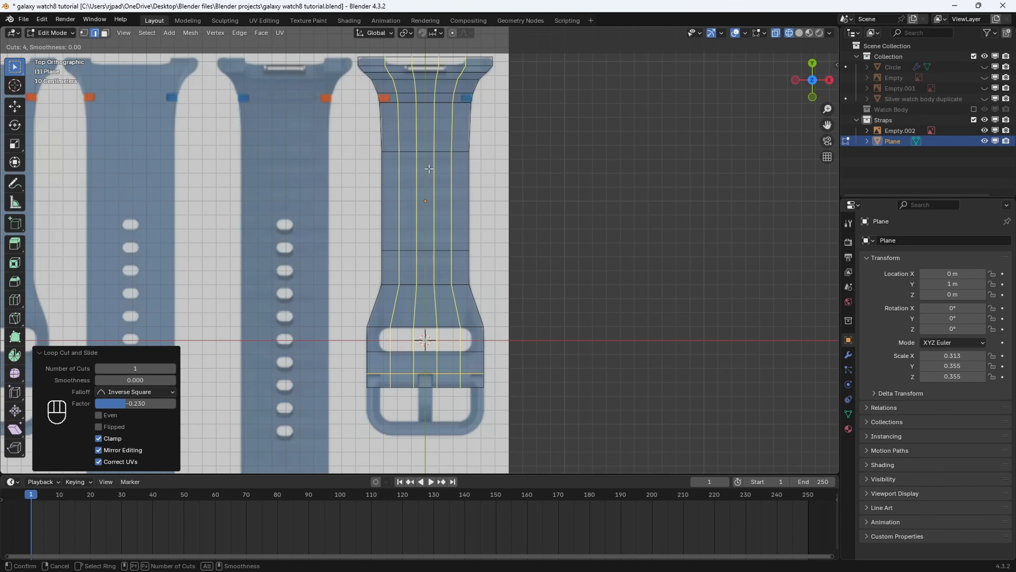
scroll(429, 169, "up", 1)
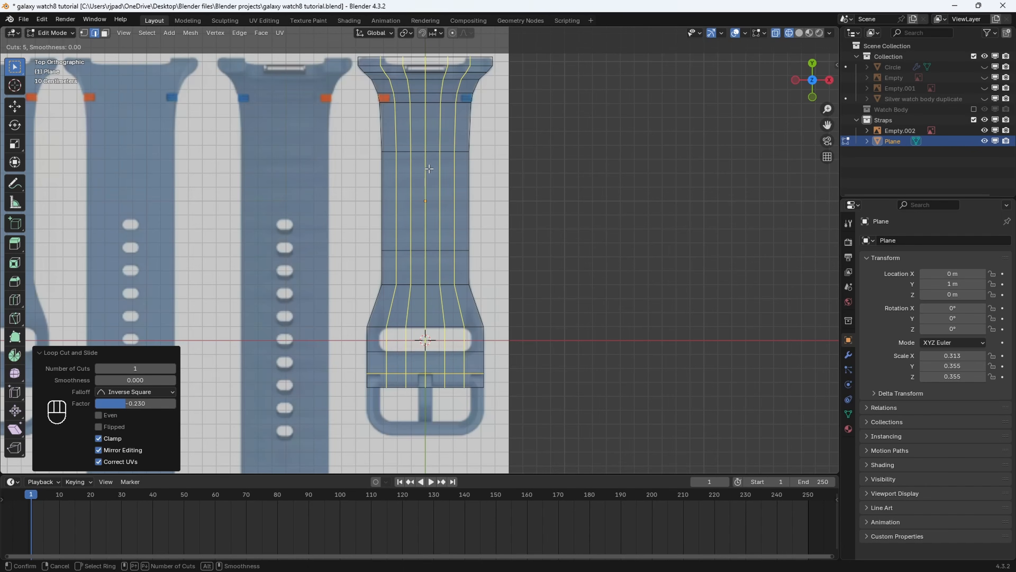
scroll(429, 169, "up", 1)
scroll(428, 169, "up", 1)
scroll(429, 168, "up", 1)
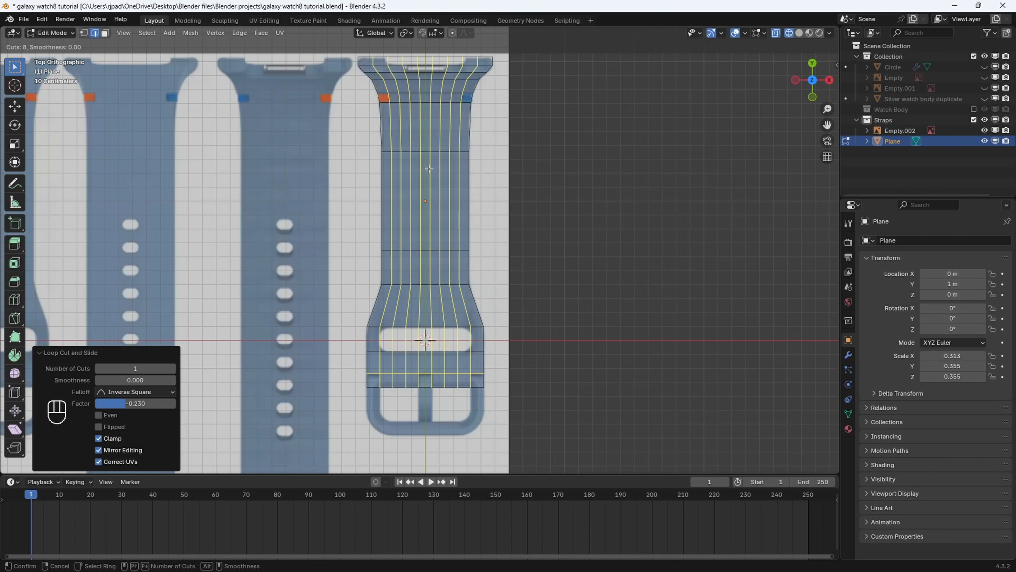
left_click(428, 168)
right_click(429, 169)
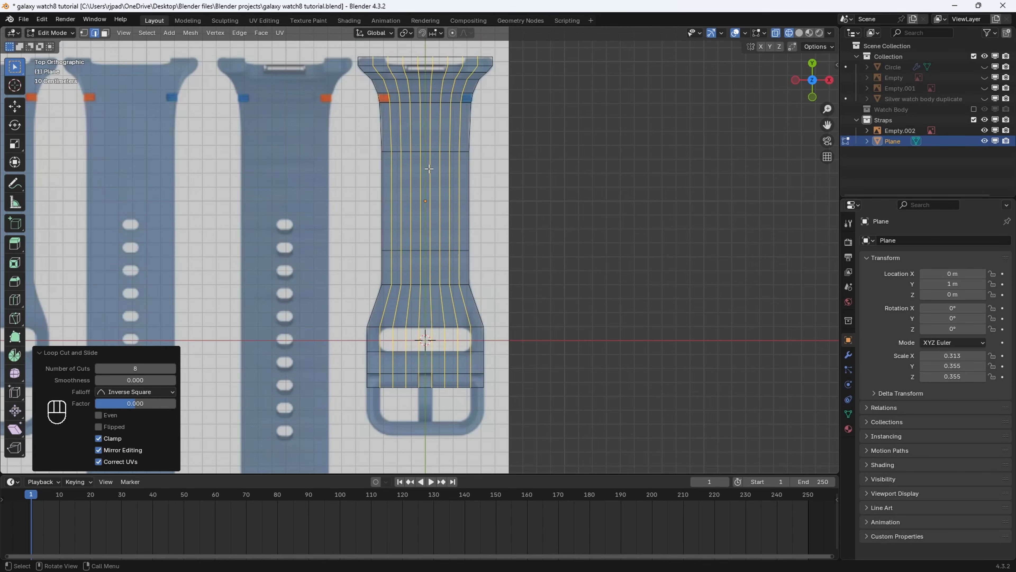
Scale the two central lengthwise edge loops along X by about 1.128 to match the buckle's middle bar.
middle_click_drag(515, 247, 507, 372, "shift")
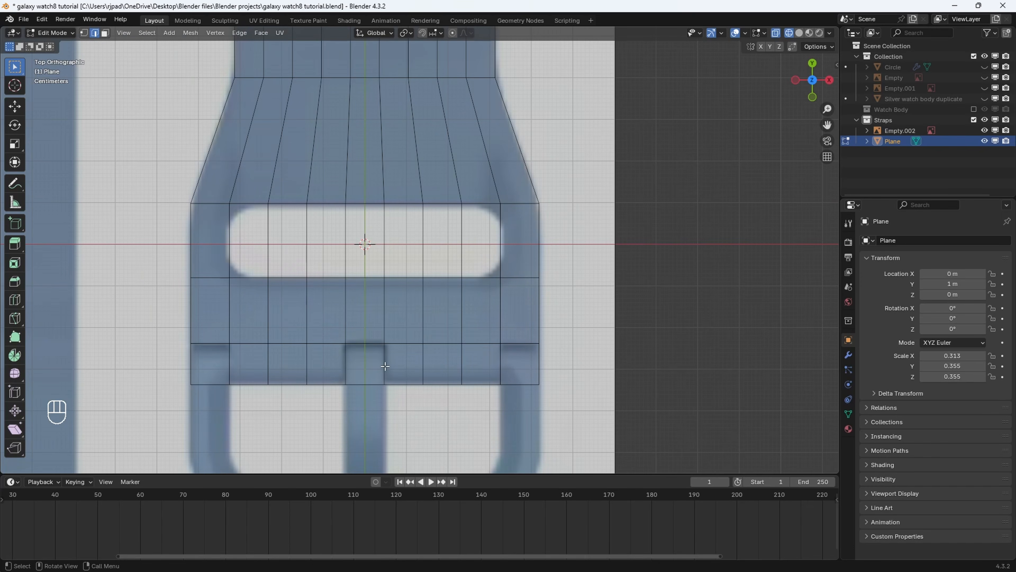
key("alt")
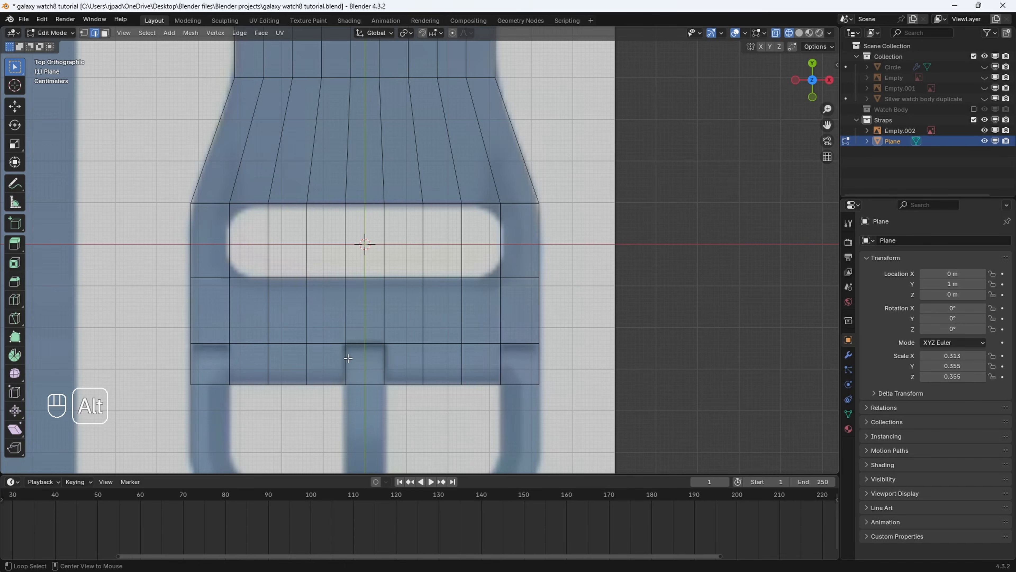
left_click(347, 359, "alt")
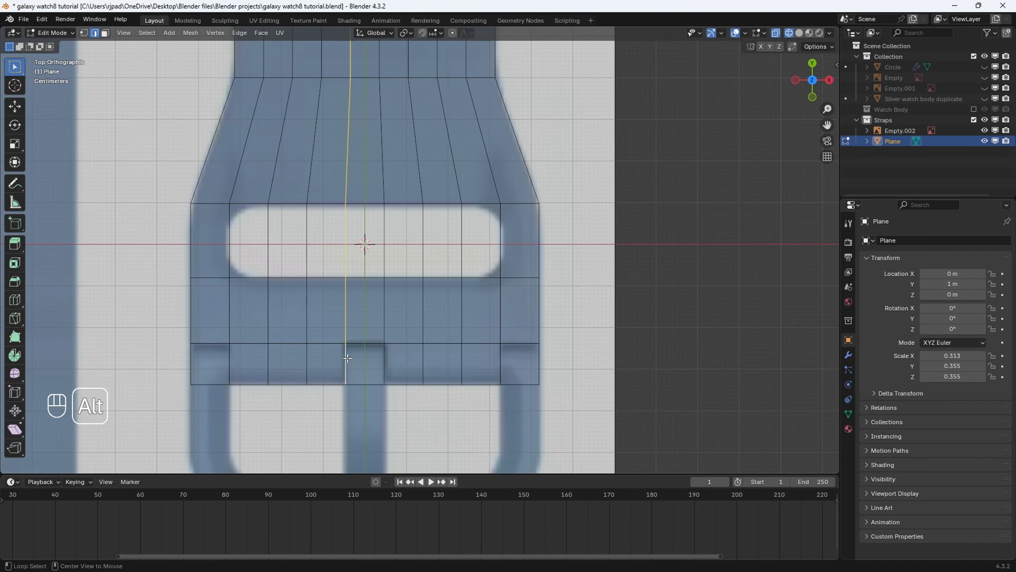
left_click(384, 363, "alt+shift")
key("s")
key("x")
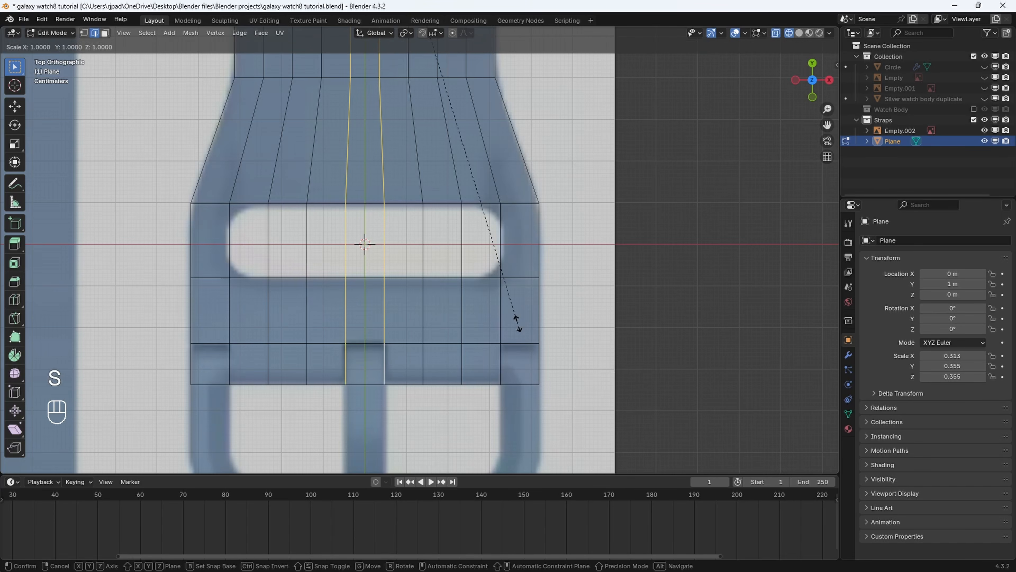
left_click(561, 380)
Scale the two lengthwise edge loops nearest the sides of the upper-end recess along X to line up with them.
scroll(420, 249, "down", 5)
middle_click_drag(456, 280, 454, 150, "shift")
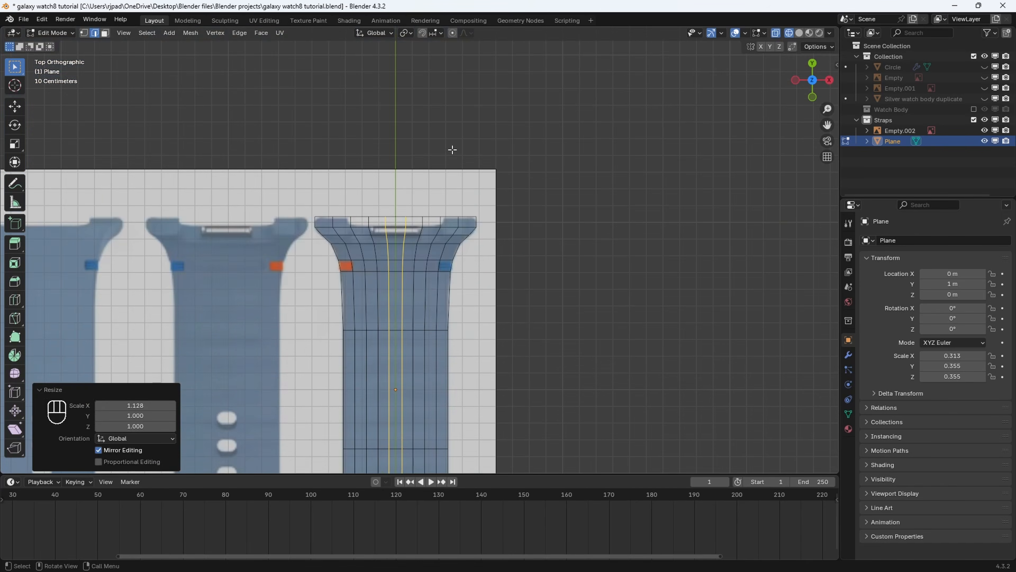
scroll(404, 206, "up", 5)
left_click(268, 243, "alt")
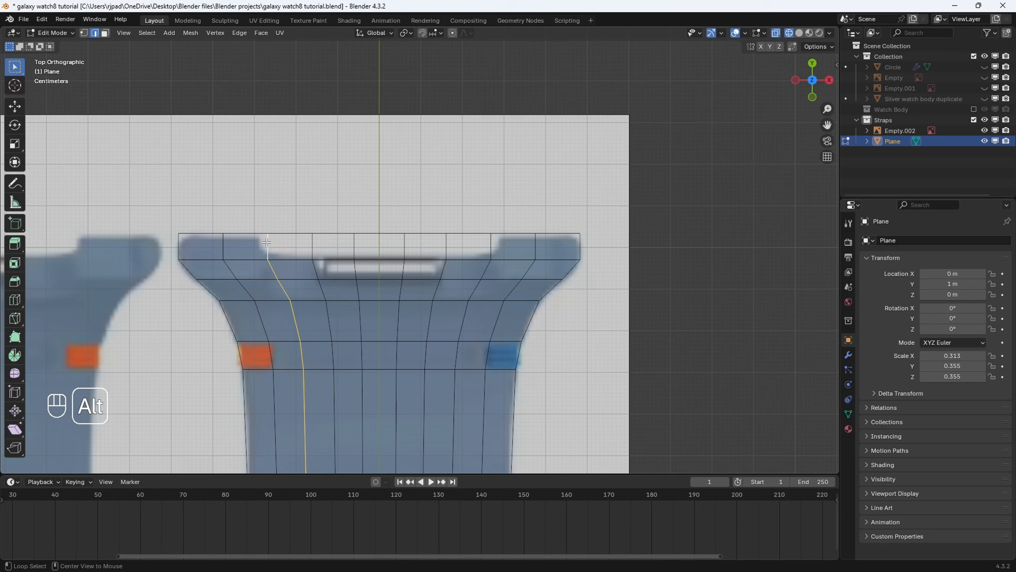
left_click(492, 259, "alt+shift")
key("s")
key("x")
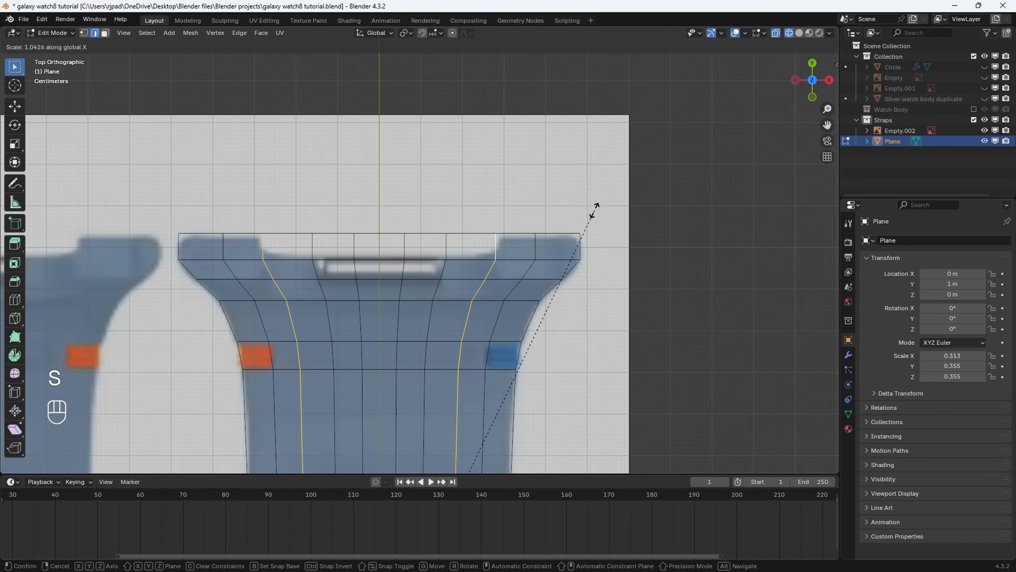
left_click(605, 204)
Delete the five faces covering the recess at the strap's upper end.
middle_click_drag(487, 276, 531, 242, "shift")
scroll(393, 219, "up", 1)
left_click(106, 33)
left_click(299, 217)
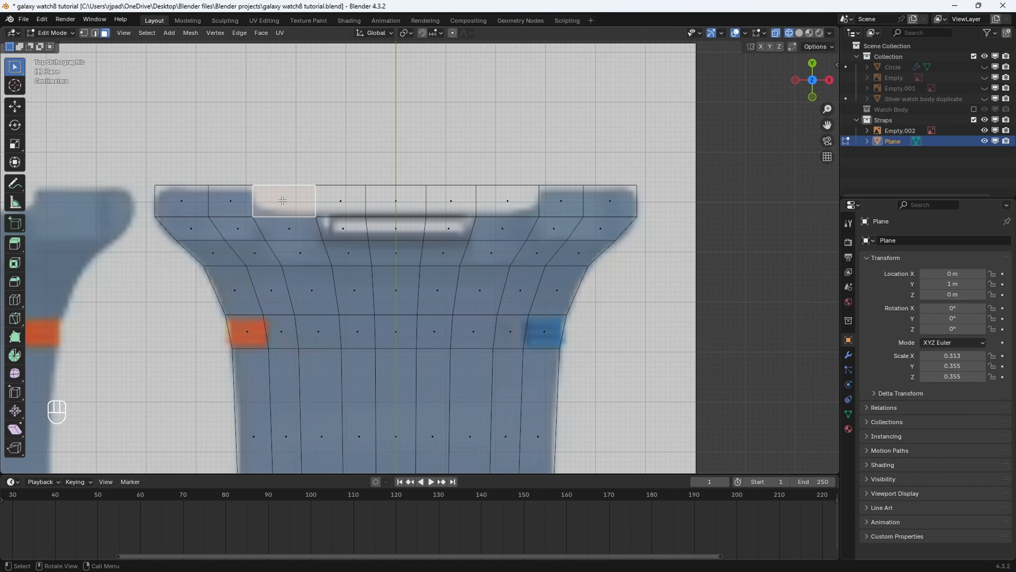
left_click(362, 213, "shift")
left_click(394, 202, "shift")
left_click(455, 201, "shift")
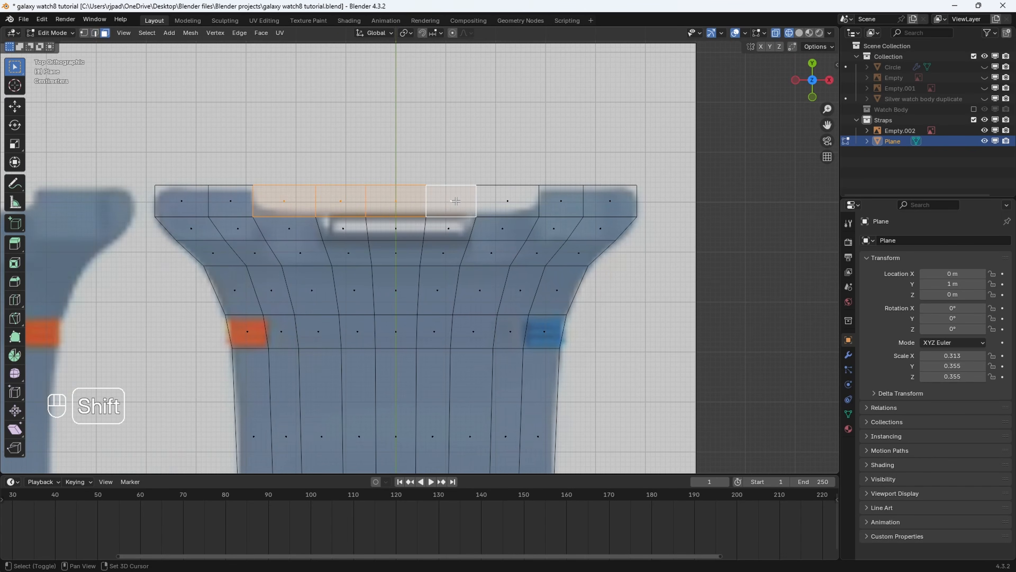
left_click(501, 201, "shift")
key("x")
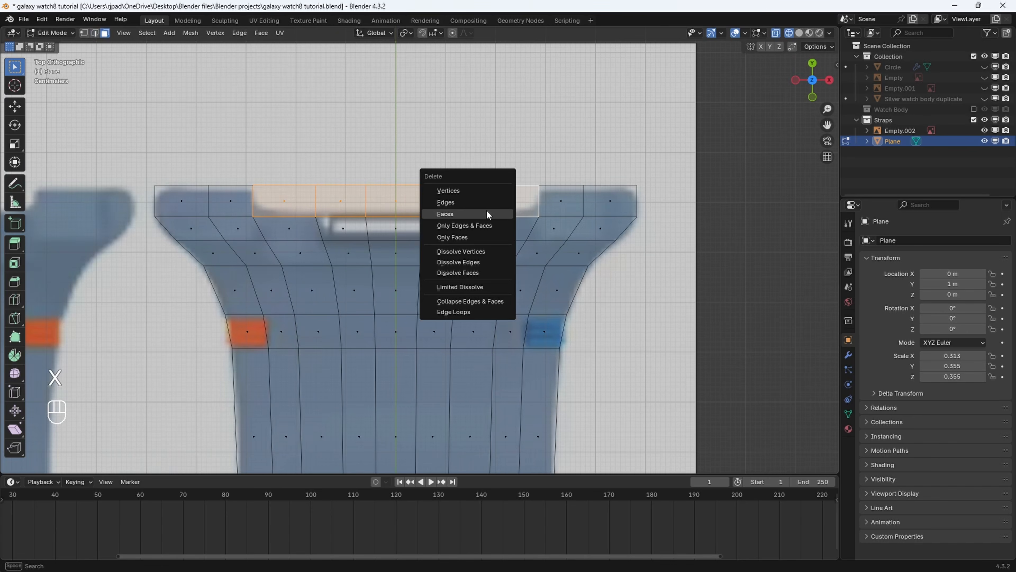
left_click(485, 211)
Delete the seven faces covering the wide strap slot above the buckle.
scroll(485, 210, "down", 8)
middle_click_drag(447, 289, 446, 88, "shift")
left_click_drag(447, 89, 448, 83, "shift")
scroll(426, 297, "up", 5)
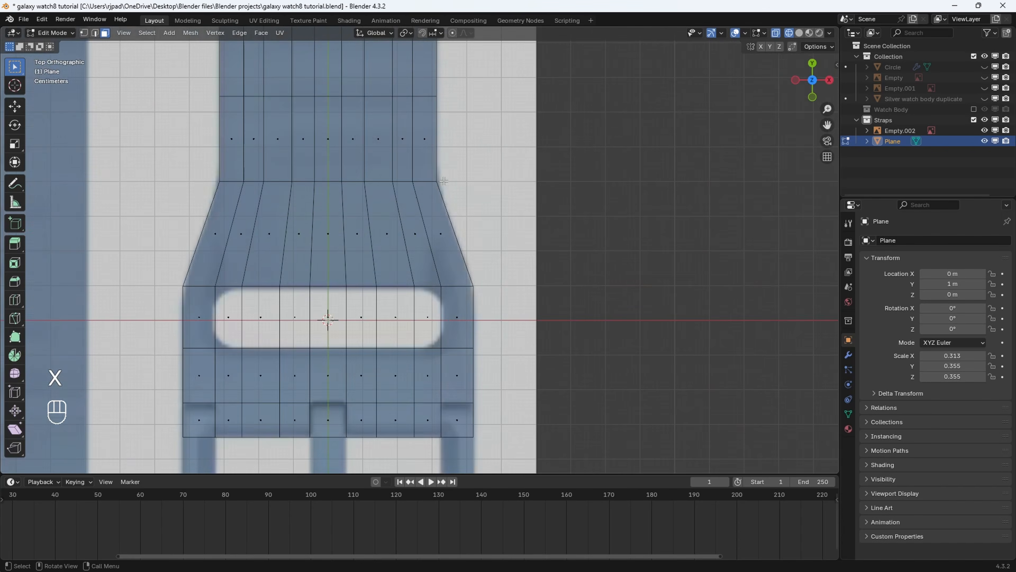
middle_click_drag(425, 299, 446, 209, "shift")
scroll(414, 238, "up", 1)
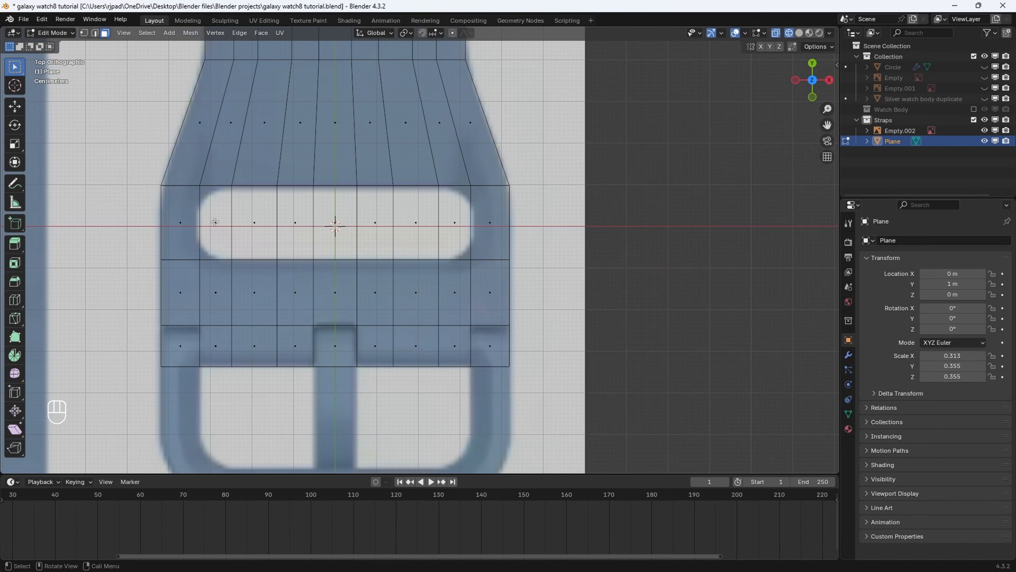
left_click(214, 221)
left_click(260, 223, "shift")
left_click(290, 224, "shift")
left_click(334, 222, "shift")
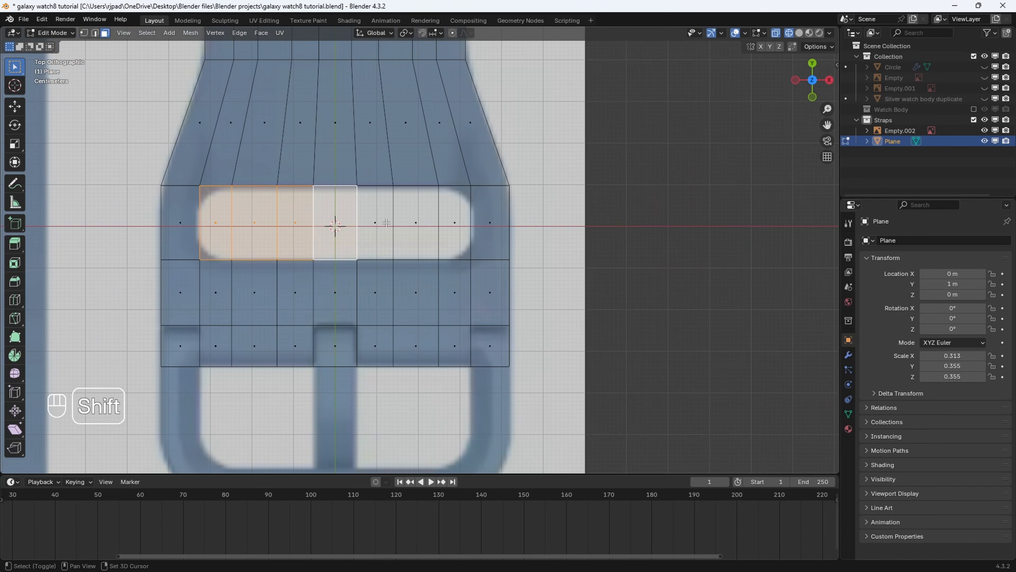
left_click(375, 223, "shift")
left_click(416, 223, "shift")
left_click(454, 223, "shift")
middle_click_drag(476, 206, 507, 206, "shift")
key("x")
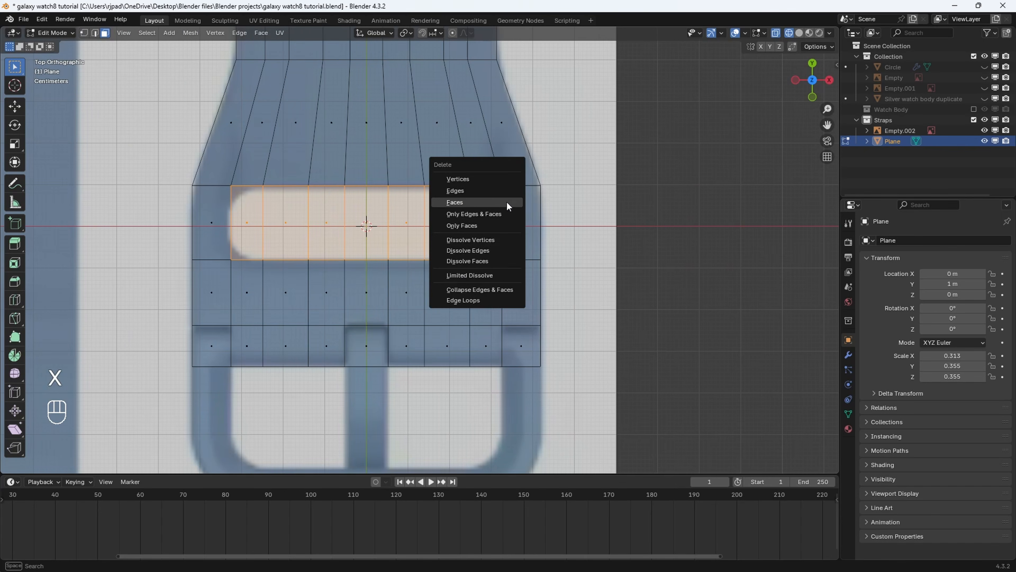
left_click(499, 203)
Extrude the rightmost lower edge about -0.182 m along Y down the buckle's side and rotate it about -16.4° into the corner.
scroll(464, 261, "down", 3)
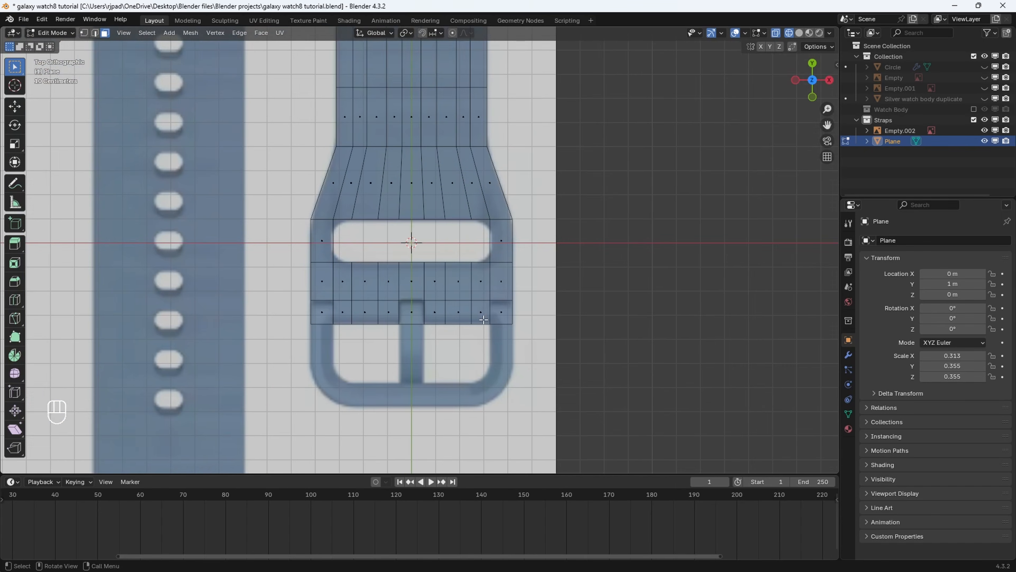
middle_click_drag(441, 334, 403, 277, "shift")
scroll(403, 276, "up", 4)
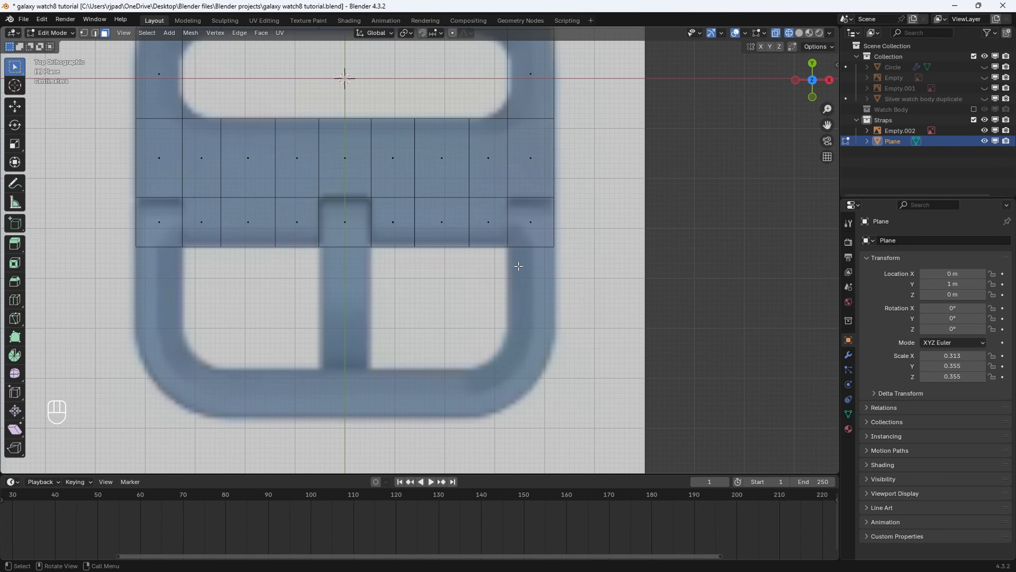
left_click(95, 34)
scroll(574, 256, "down", 2, "shift")
scroll(596, 256, "up", 1)
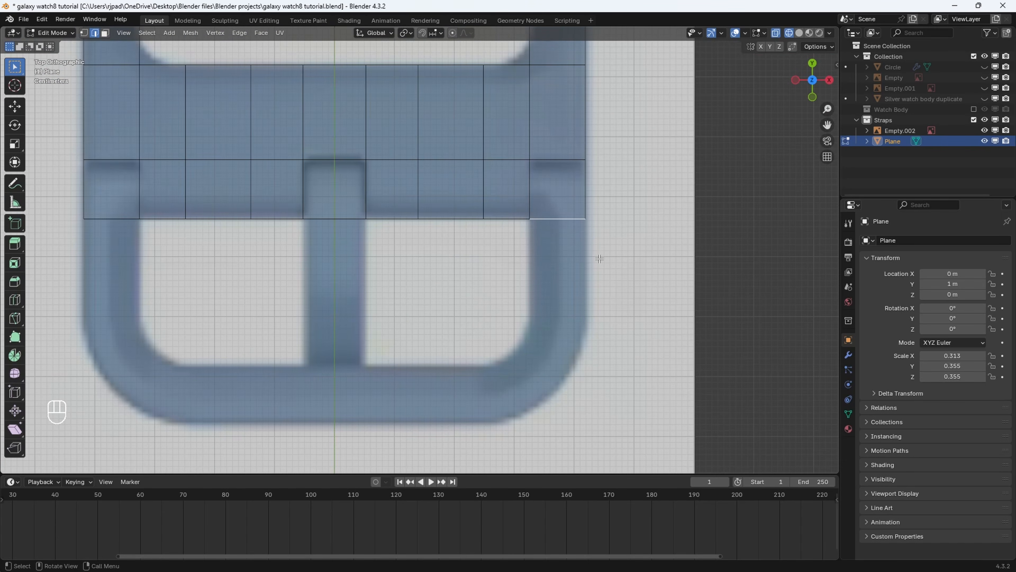
key("e")
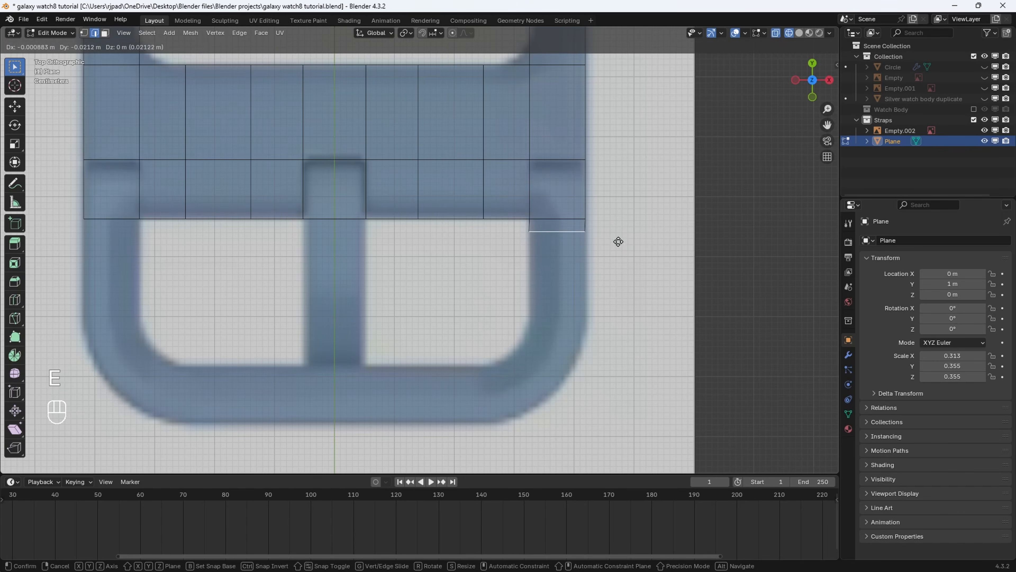
key("y")
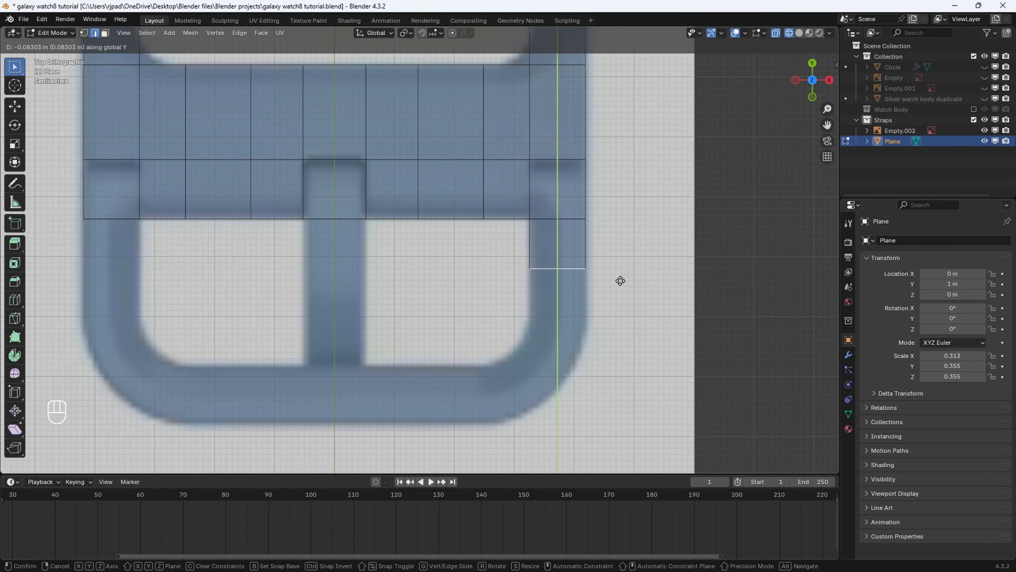
left_click(628, 337)
key("r")
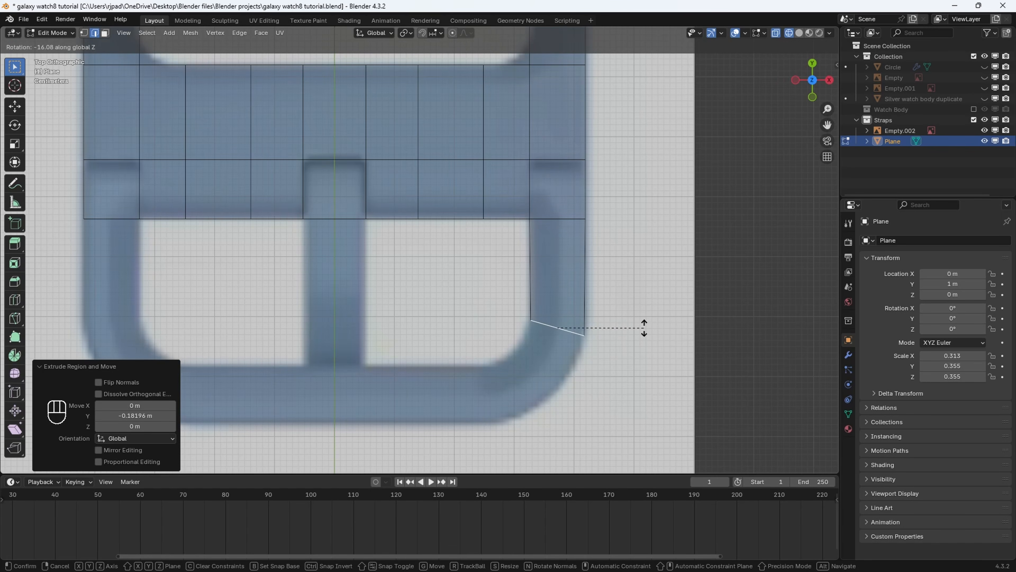
left_click(644, 328)
Extrude the buckle side's end edge about -0.008 m in X and -0.023 m in Y, and rotate it about -7.74°.
middle_click_drag(645, 328, 690, 263, "shift")
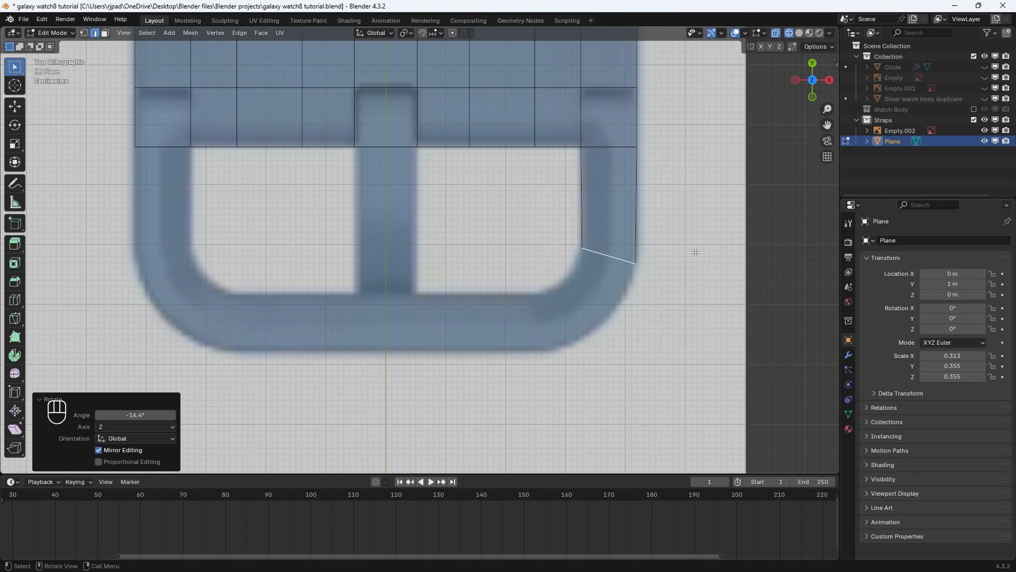
key("e")
left_click(688, 269)
scroll(688, 268, "up", 2)
key("r")
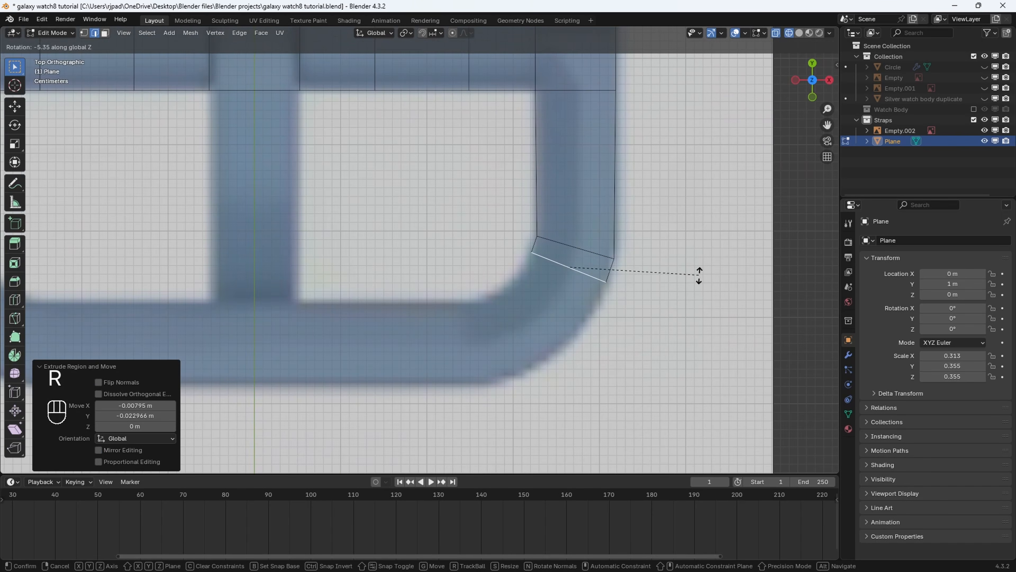
left_click(697, 281)
Extrude the buckle corner's end edge about -0.008 m in X and -0.020 m in Y, and rotate it about -9.49°.
middle_click_drag(697, 281, 711, 266, "shift")
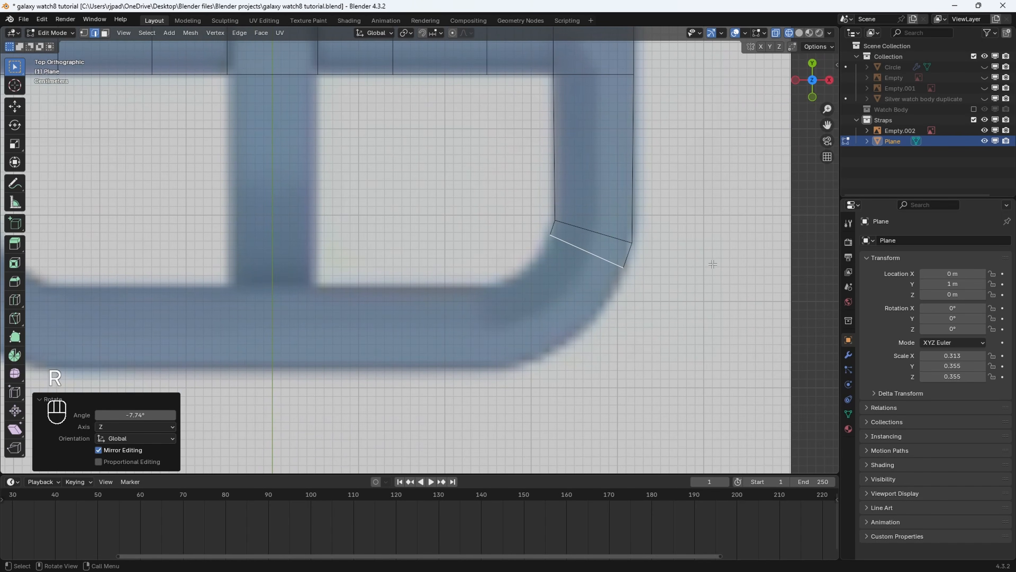
key("e")
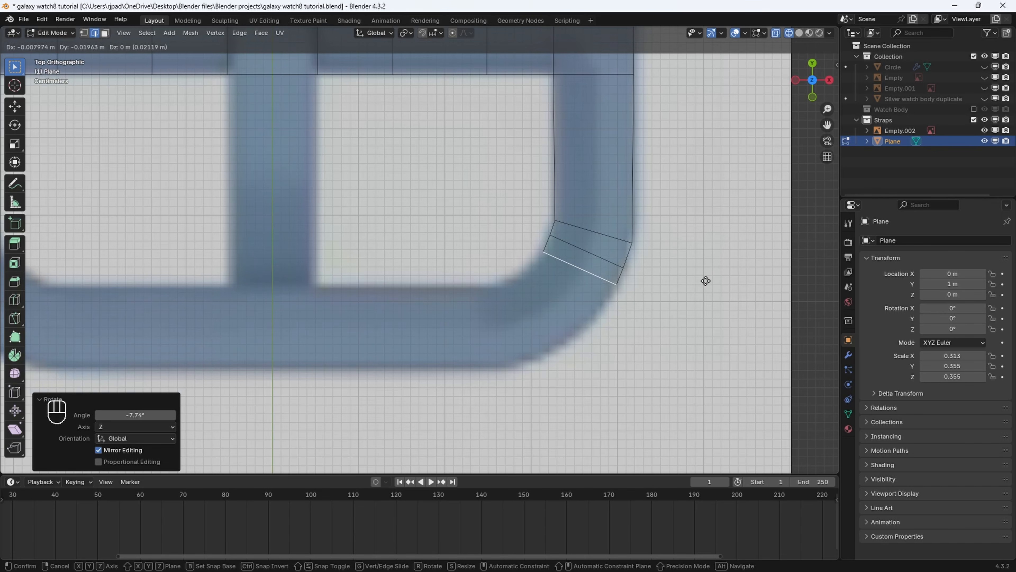
left_click(705, 281)
key("r")
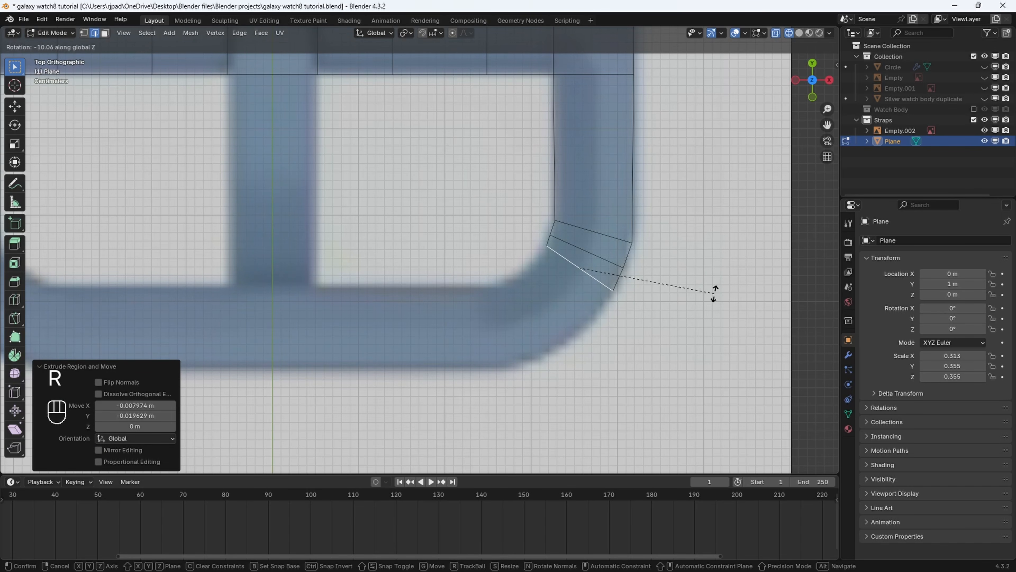
left_click(711, 290)
Extrude the corner's end edge about -0.011 m in X and -0.016 m in Y, and rotate it about -8.71°.
key("e")
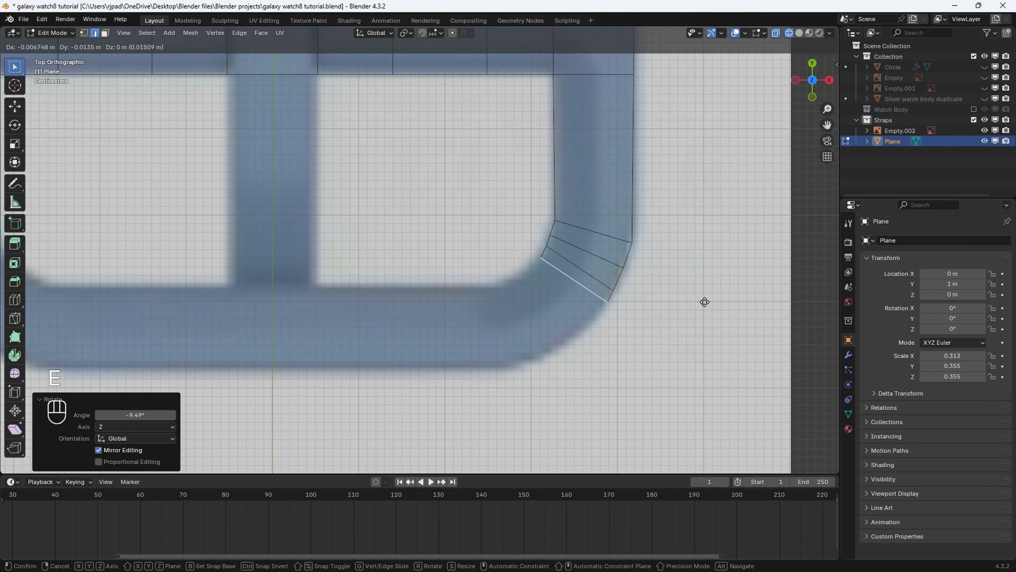
left_click(701, 304)
key("r")
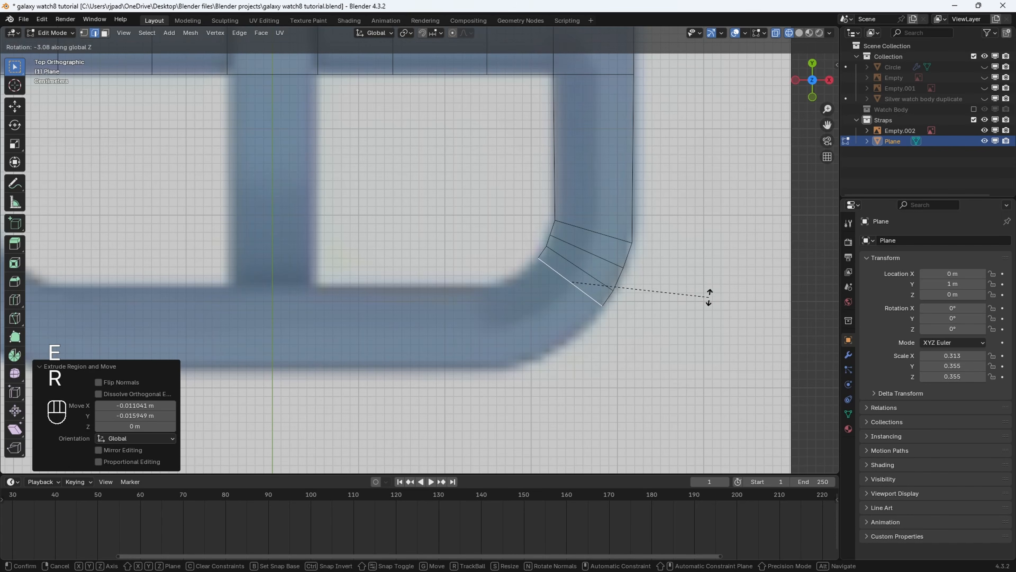
left_click(700, 308)
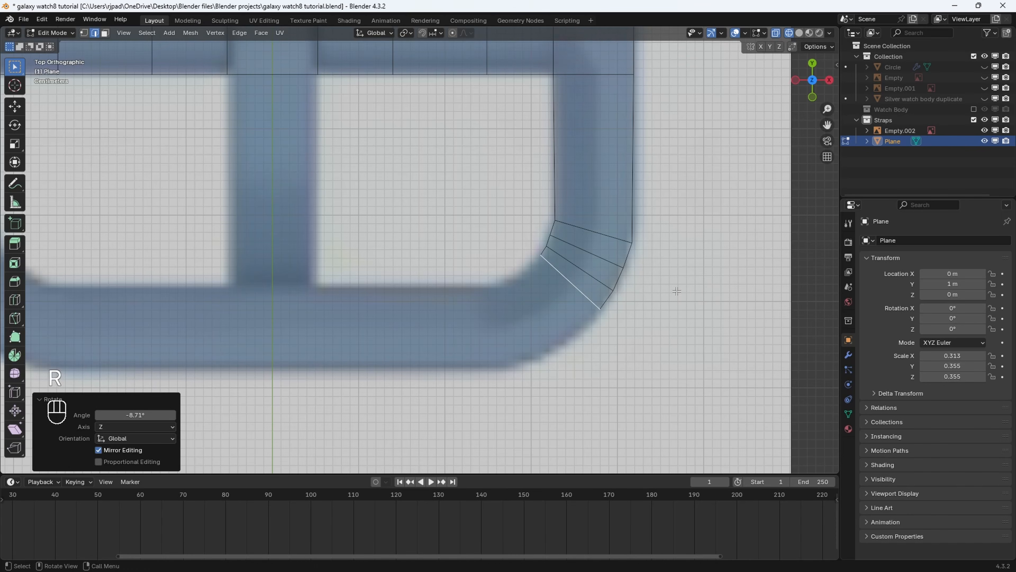
Extrude the corner's end edge about -0.012 m in X and -0.013 m in Y along the reference curve.
key("e")
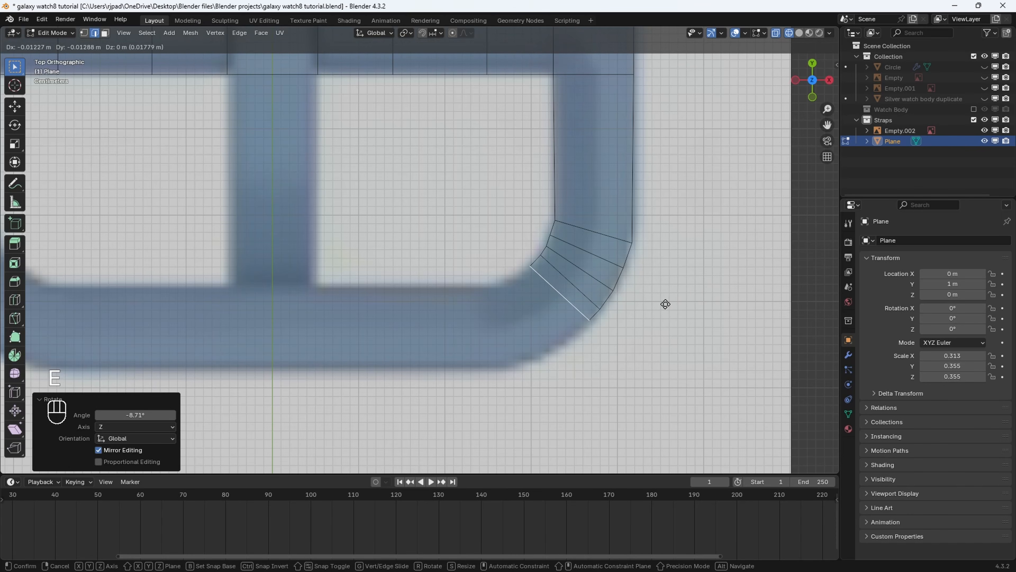
left_click(665, 304)
key("e")
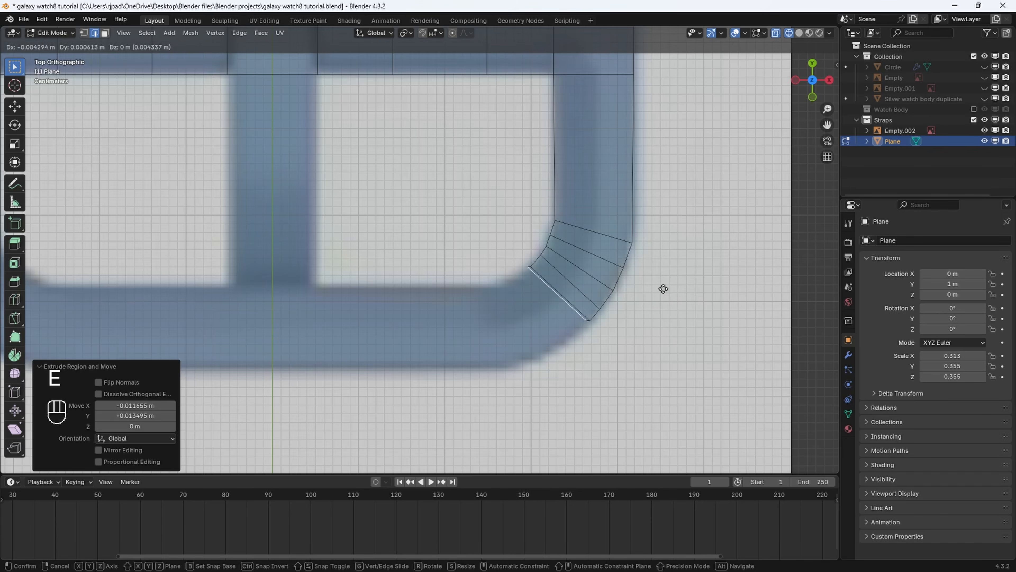
left_click(660, 288)
key("ctrl+z")
Rotate the corner's end edge about -7.77° to follow the buckle curve.
key("r")
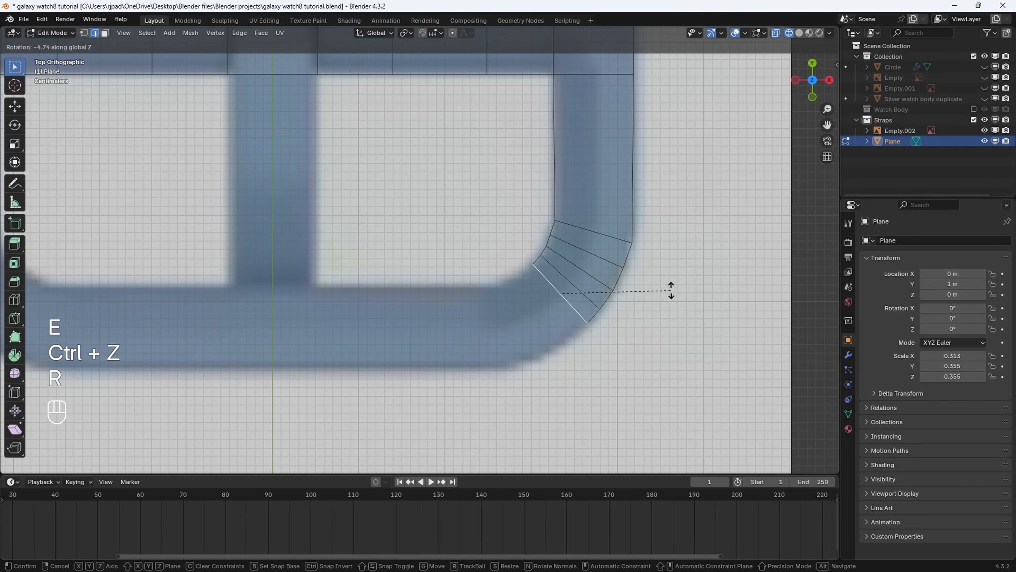
left_click(670, 295)
Extrude the corner's end edge about -0.0135 m in X and -0.0129 m in Y, and rotate it about -9.4°.
key("e")
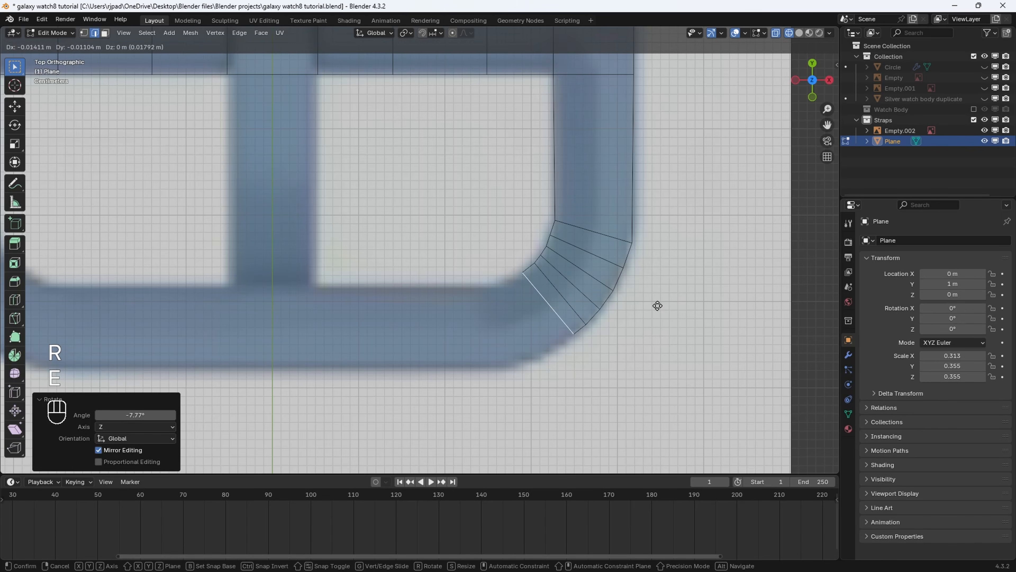
left_click(659, 301)
key("r")
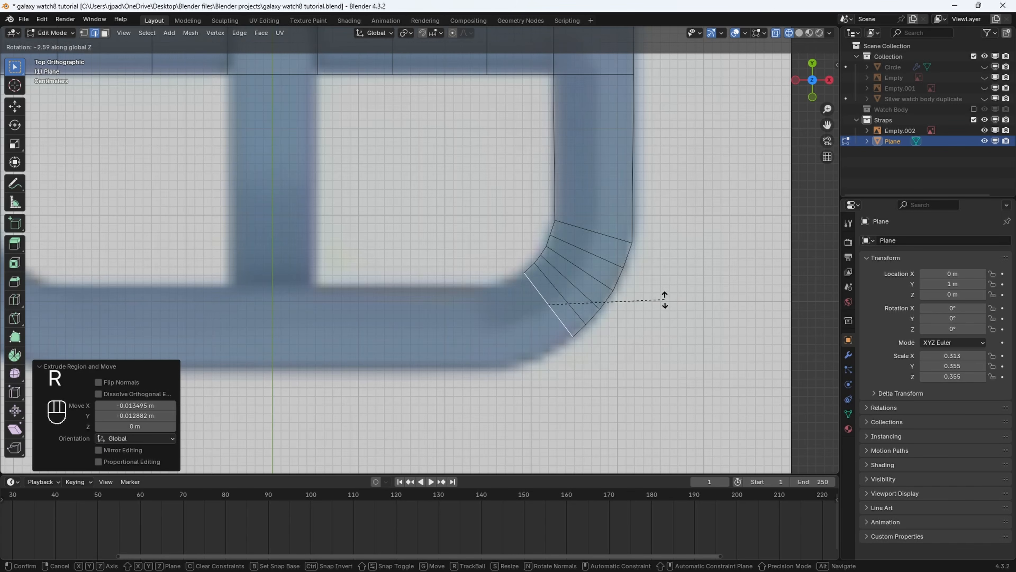
left_click(656, 311)
Extrude the corner's end edge about -0.015 m in X and -0.009 m in Y, and rotate it about -10.5°.
key("e")
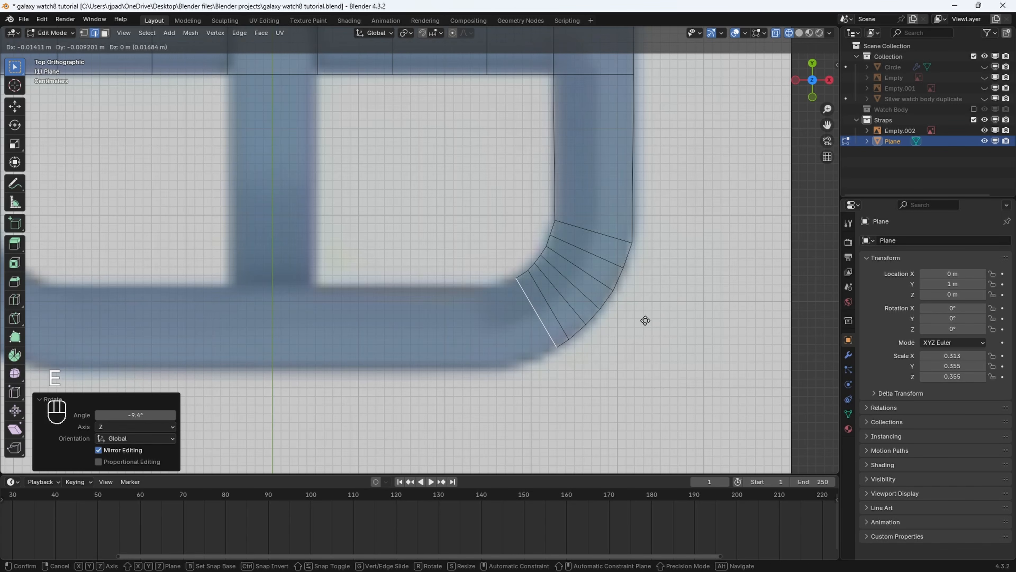
left_click(646, 319)
key("r")
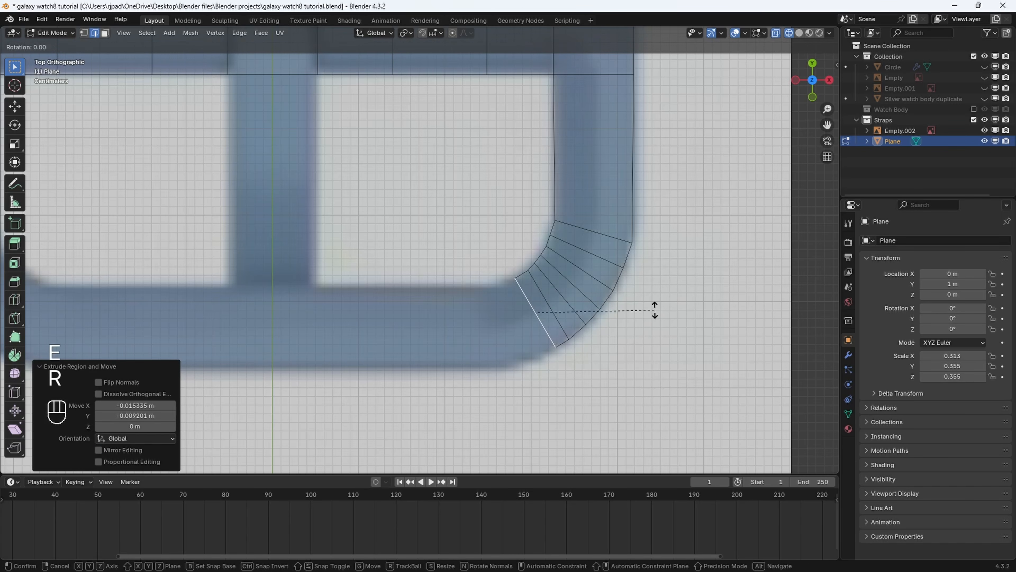
left_click(645, 331)
Extrude the corner's end edge about -0.018 m in X and -0.007 m in Y, and rotate it about -11.3°.
key("e")
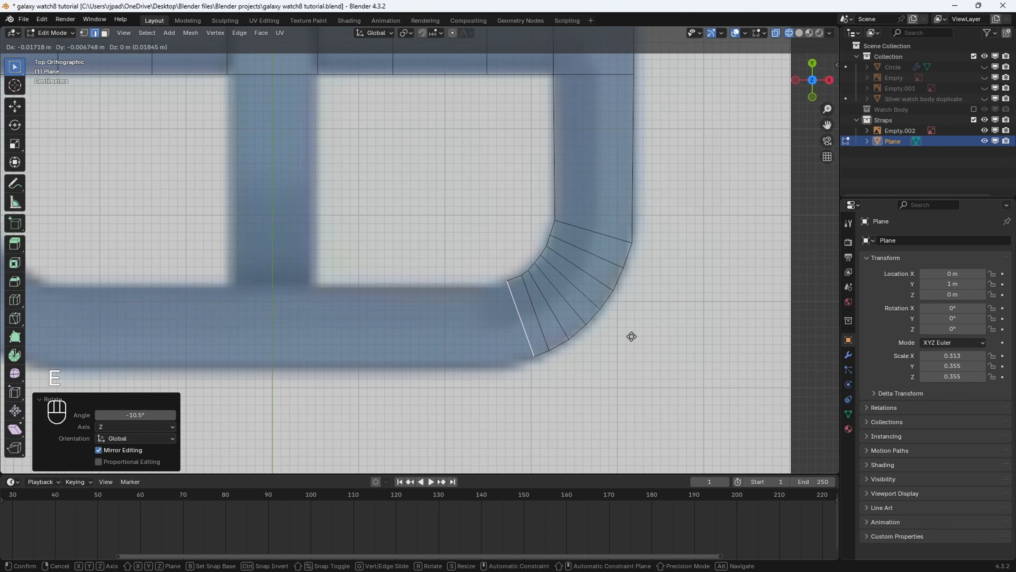
left_click(631, 337)
key("r")
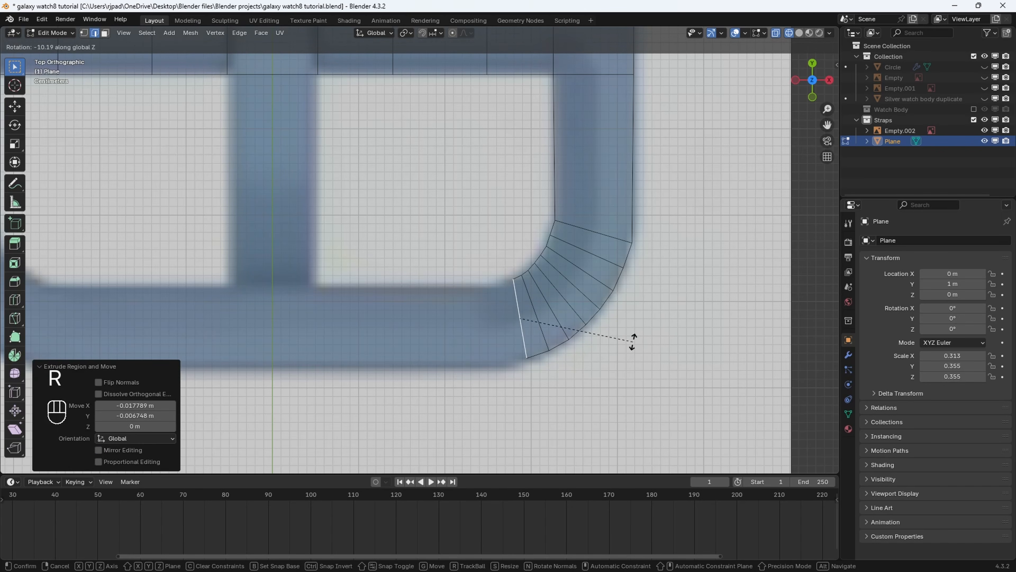
left_click(632, 341)
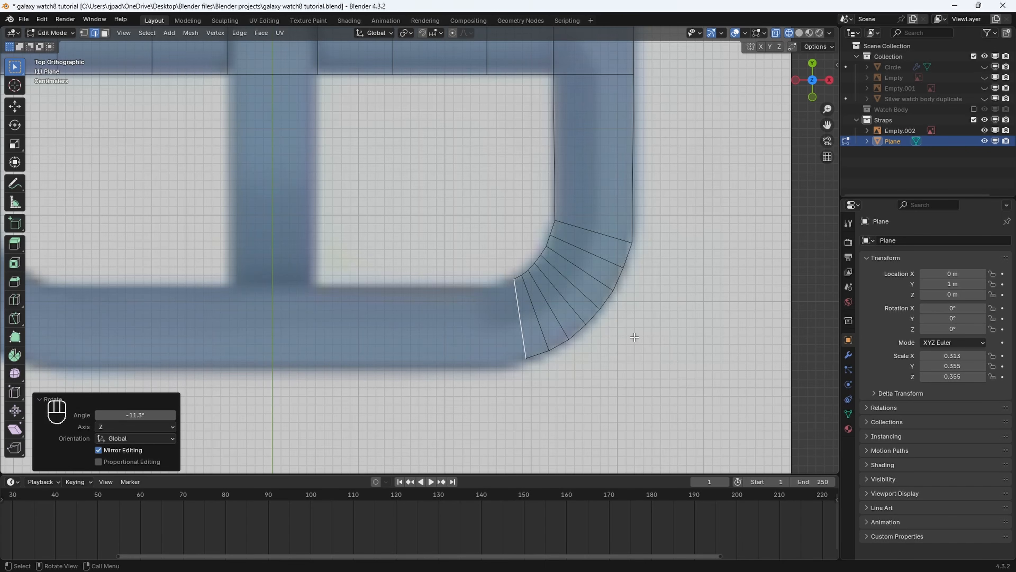
Extrude the corner's end edge about -0.017 m in X and -0.004 m in Y, and rotate it about -8.81° to stand vertical.
key("e")
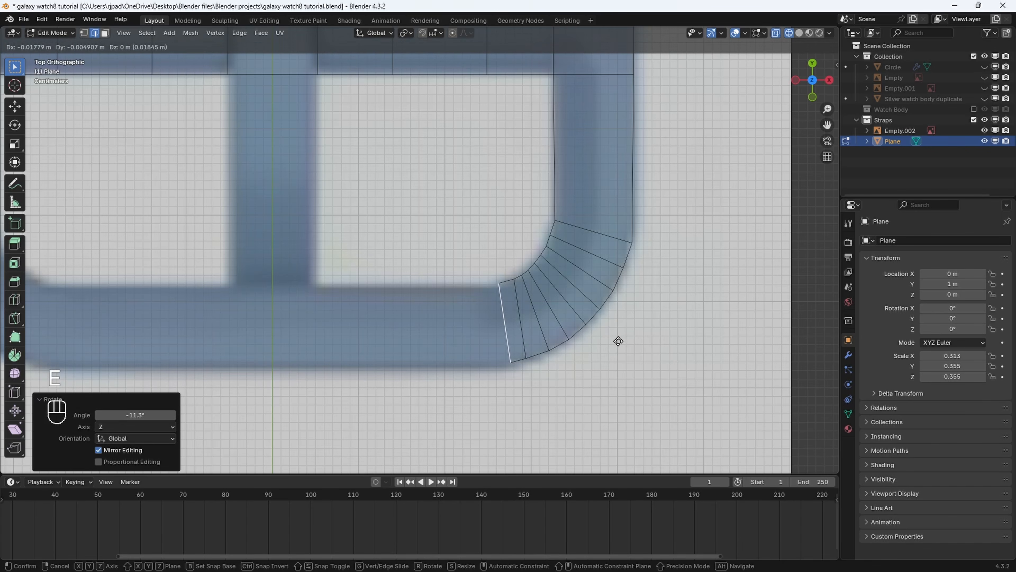
left_click(618, 340)
key("r")
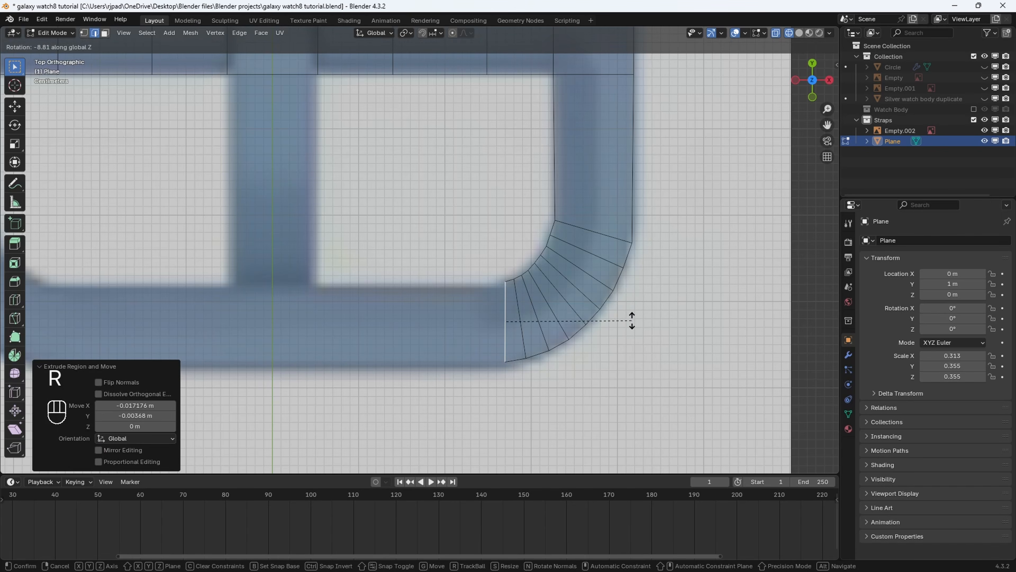
left_click(631, 320)
Hide the reference image Empty.002, then straighten the buckle's end edge by rotating it about 0.29° and moving it about 0.0003 m in X.
scroll(631, 320, "down", 4)
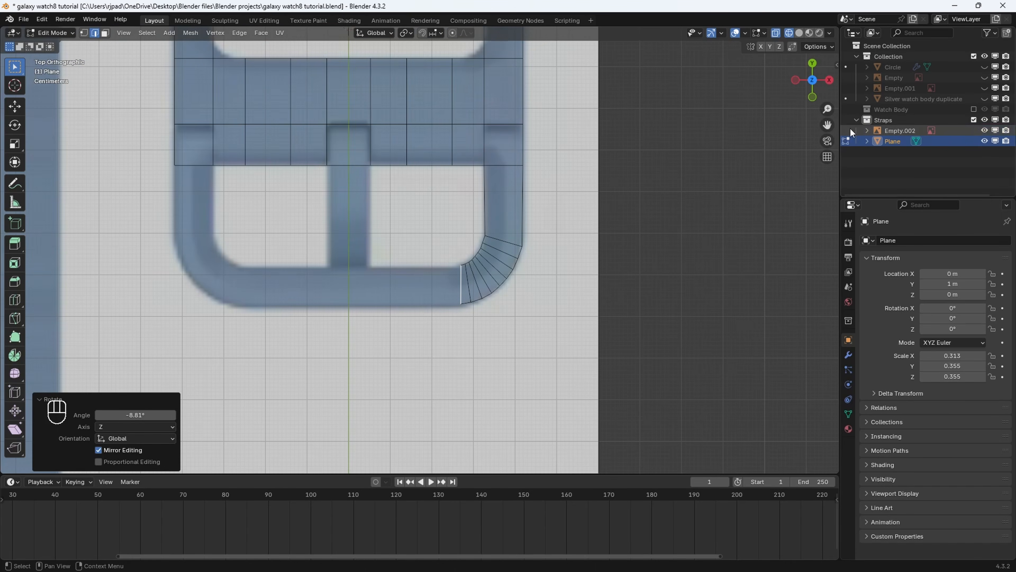
left_click(984, 130)
scroll(583, 302, "up", 6)
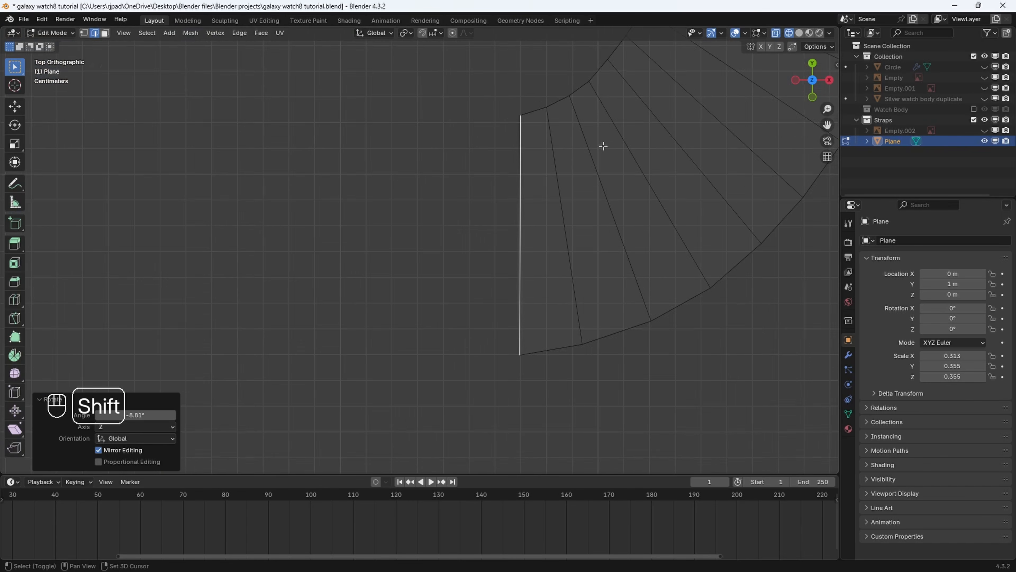
scroll(544, 194, "up", 2)
middle_click_drag(602, 146, 542, 202, "shift")
scroll(541, 200, "up", 2)
middle_click_drag(517, 145, 495, 240, "shift")
scroll(490, 230, "up", 1)
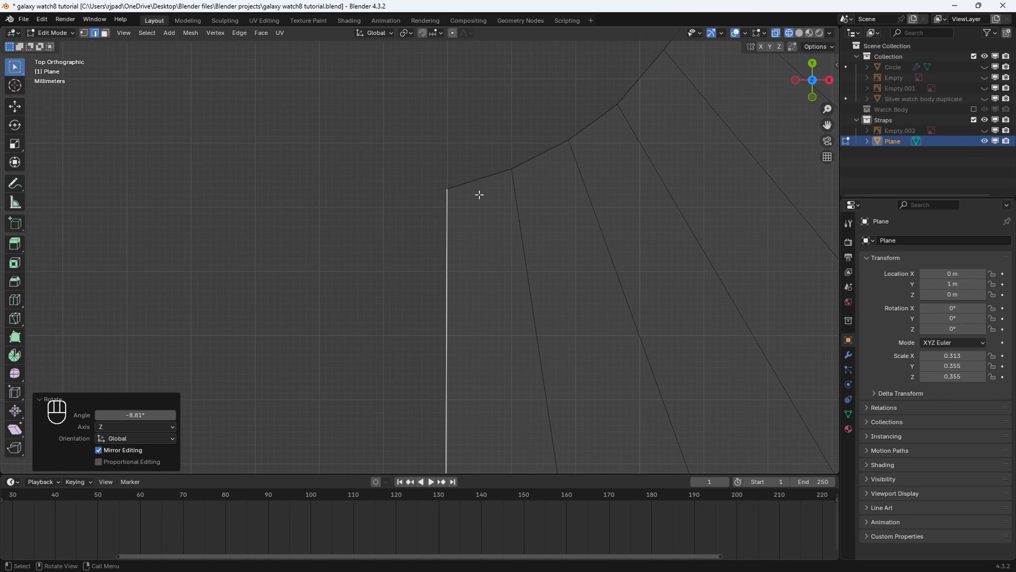
scroll(479, 195, "up", 1)
key("r")
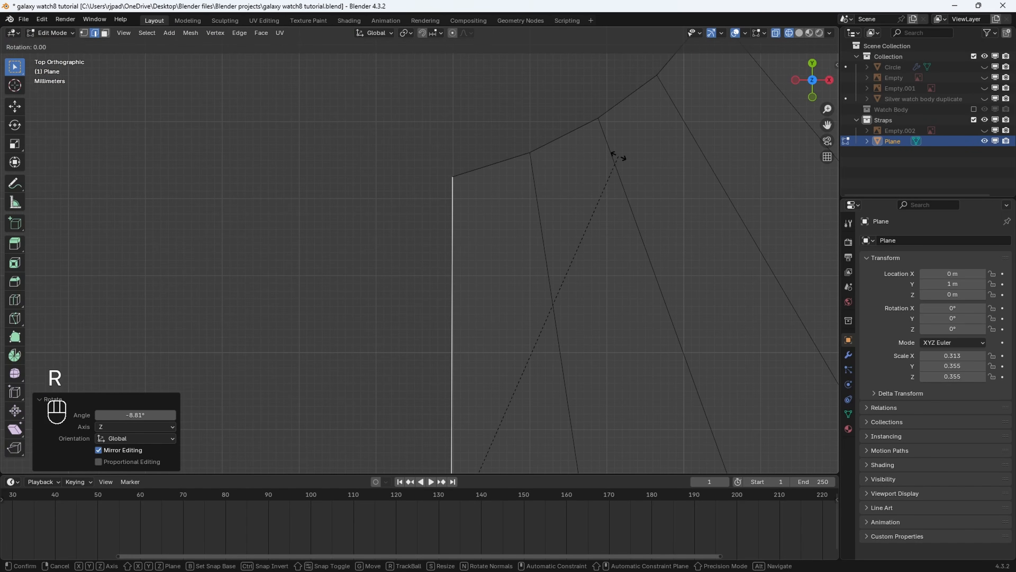
left_click(617, 156)
key("g")
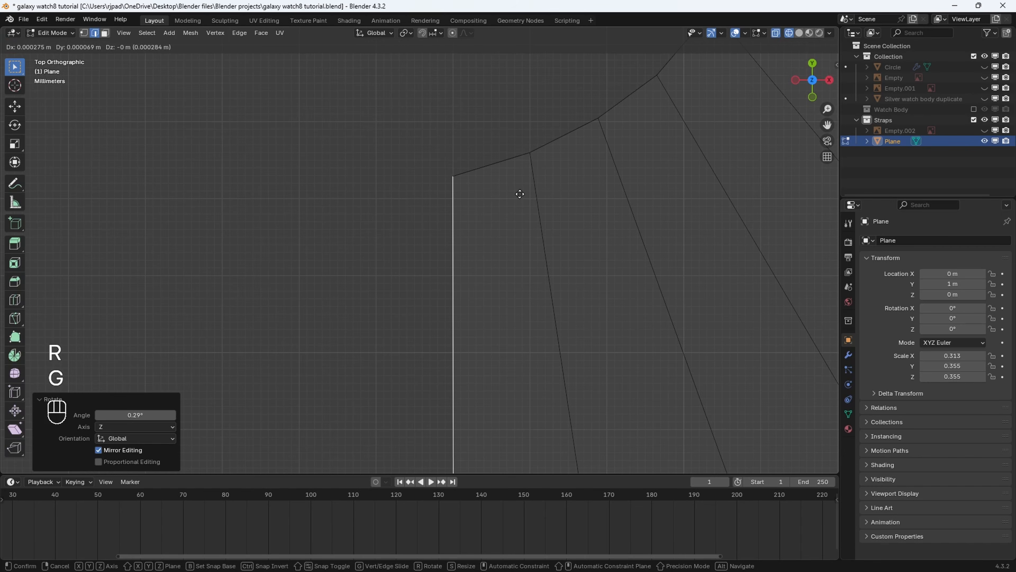
left_click(520, 194)
Select the end edge's lower vertex and move it about -0.0001 m in X and 0.00015 m in Y to align the edge.
middle_click_drag(527, 259, 527, 344, "shift")
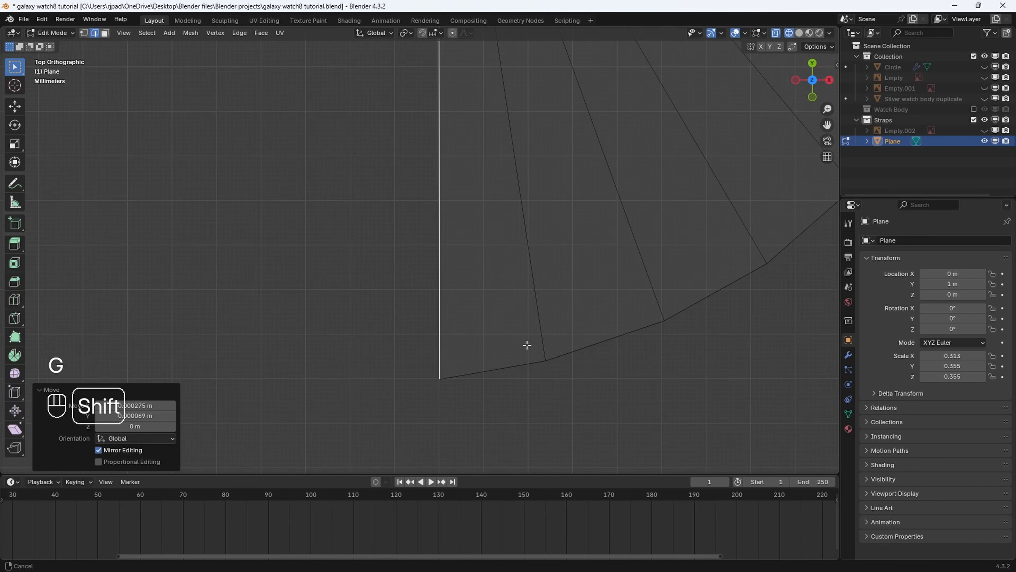
scroll(528, 352, "up", 5)
middle_click_drag(531, 414, 494, 283, "shift")
scroll(483, 374, "up", 2)
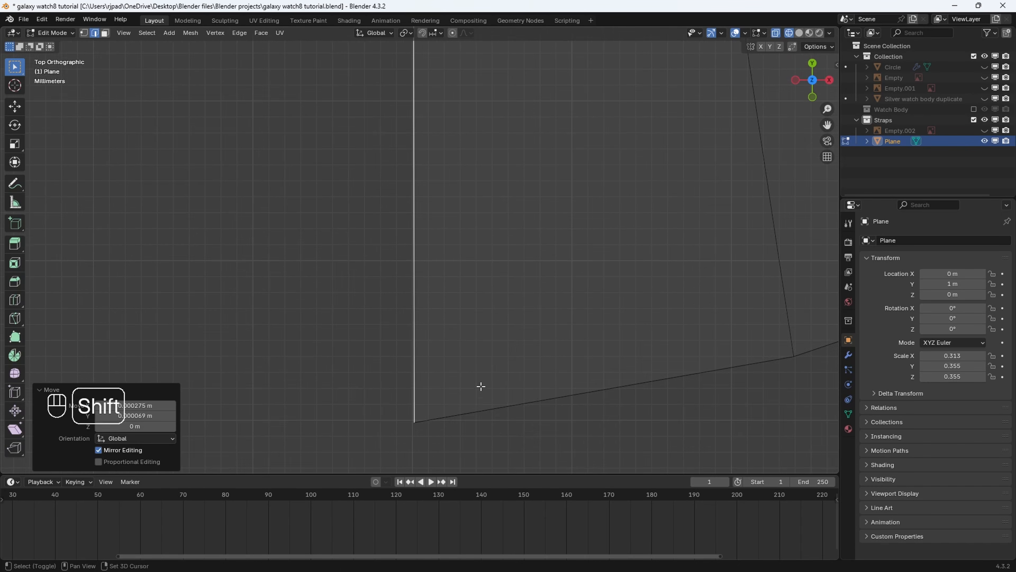
middle_click_drag(481, 388, 498, 258, "shift")
scroll(490, 296, "up", 3)
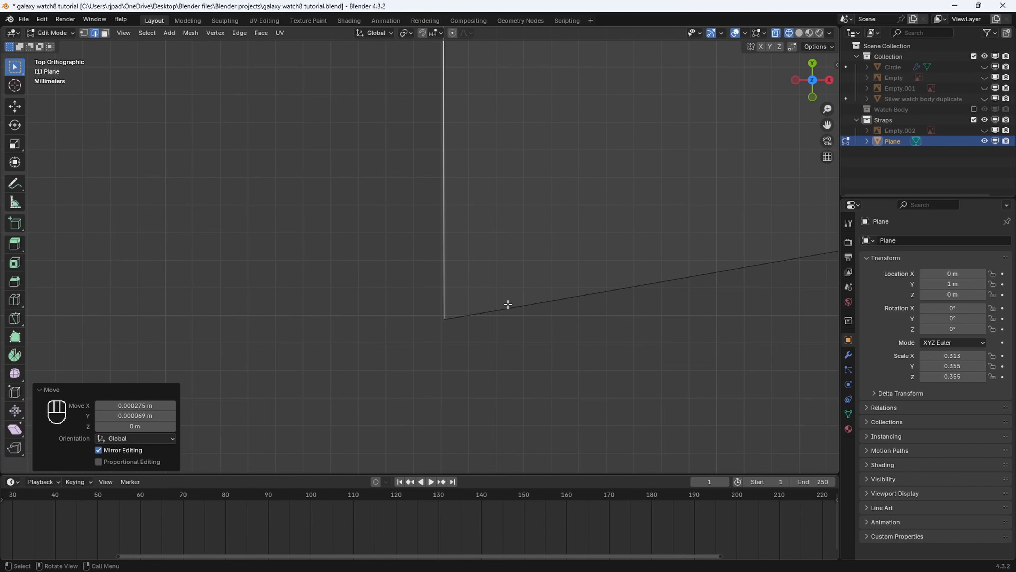
middle_click_drag(485, 325, 482, 375, "shift")
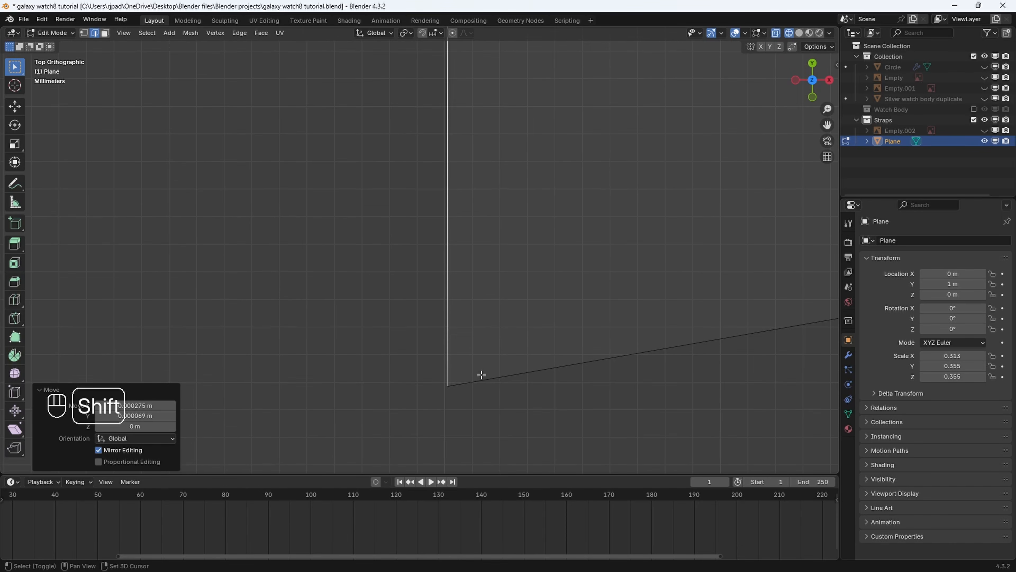
left_click(84, 33)
left_click_drag(367, 332, 556, 472)
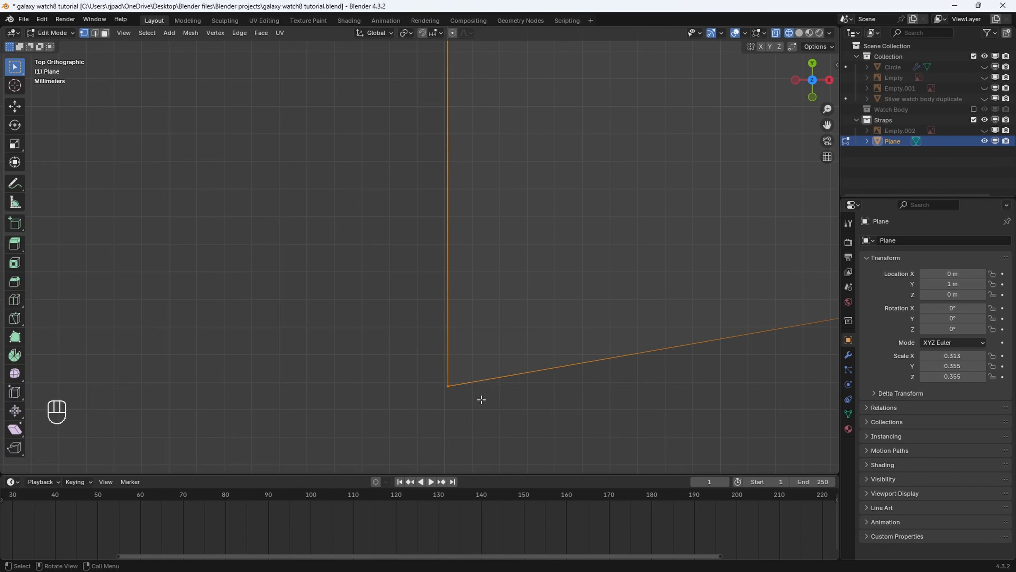
scroll(481, 399, "down", 8)
scroll(489, 340, "up", 7)
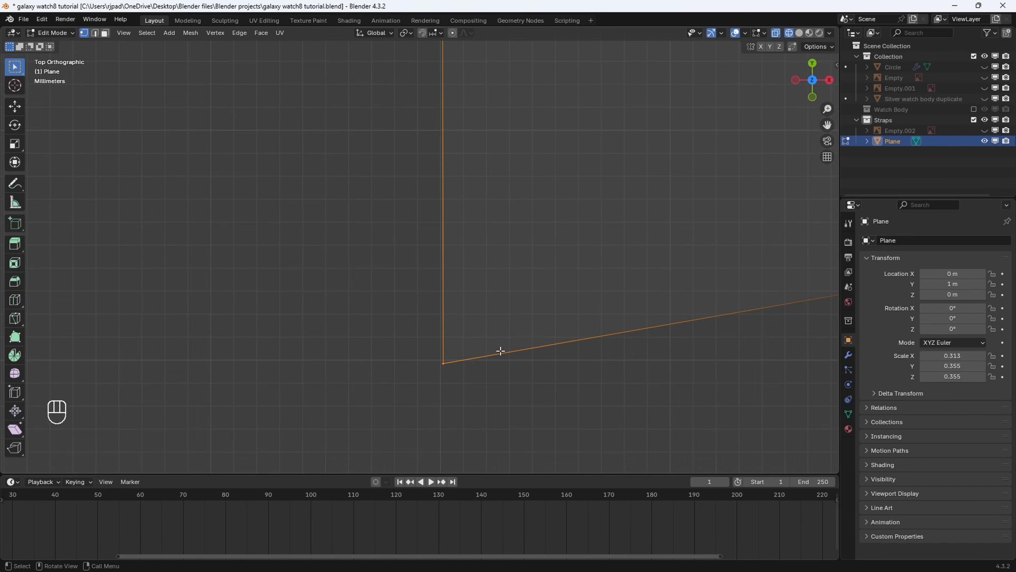
key("g")
left_click(498, 352)
scroll(501, 351, "down", 3)
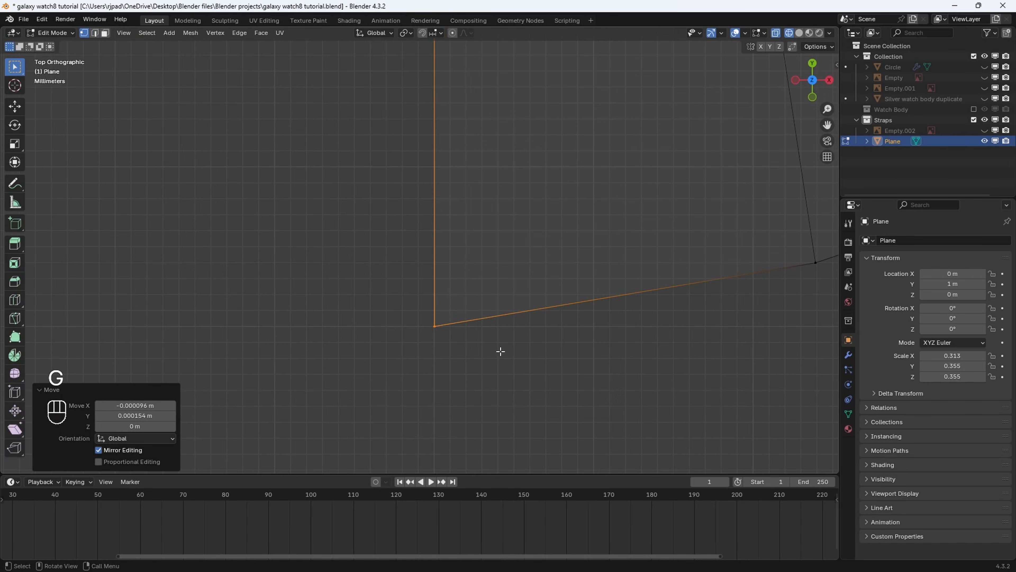
middle_click_drag(512, 324, 513, 415, "shift")
scroll(505, 388, "down", 20)
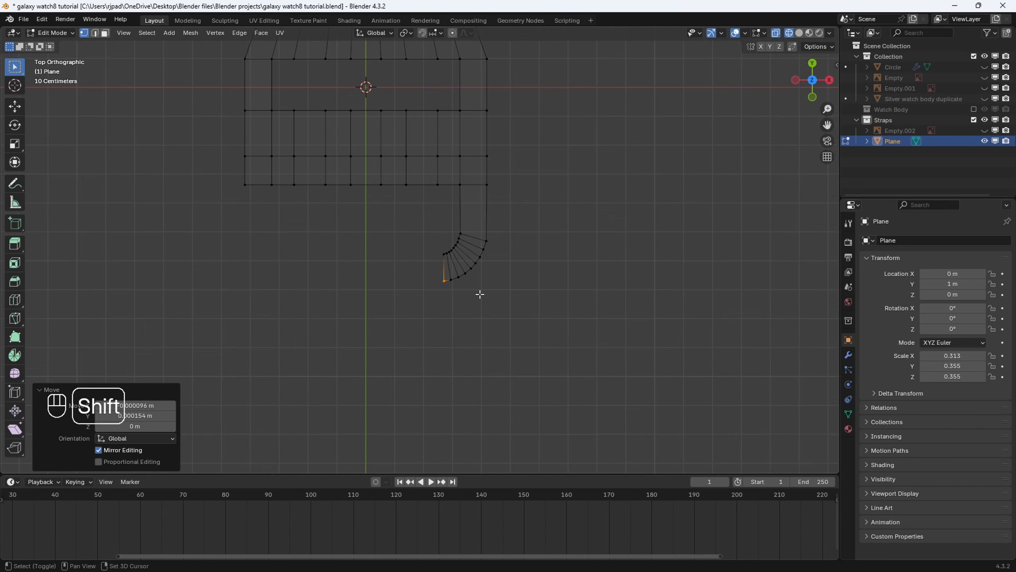
middle_click_drag(478, 293, 605, 375, "shift")
Examine the strap's outline and the rounded buckle corner in Object Mode with solid shading.
key("Tab")
middle_click_drag(548, 321, 429, 328, "shift")
key("z")
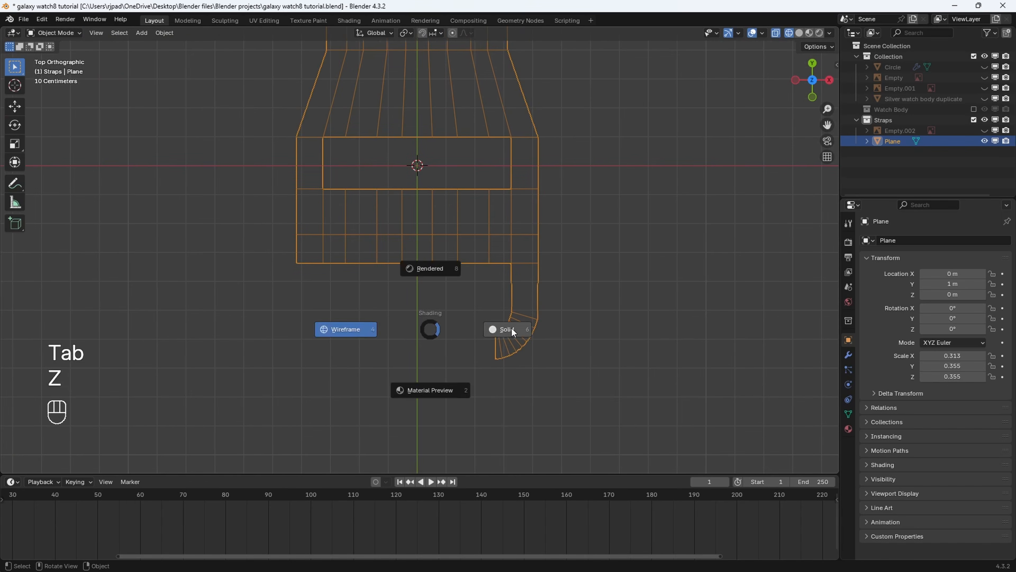
left_click(511, 328)
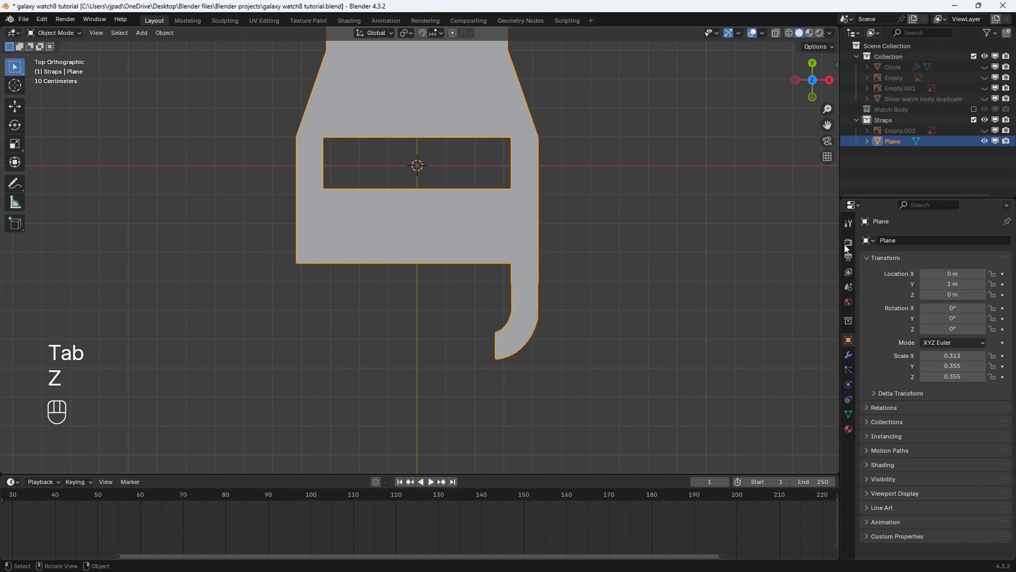
Show the reference image Empty.002 again and return the strap to wireframe shading in Edit Mode.
left_click(985, 132)
scroll(608, 234, "down", 7)
scroll(540, 336, "up", 3)
middle_click_drag(558, 278, 558, 307, "shift")
scroll(558, 308, "up", 2)
scroll(558, 307, "down", 4)
key("z")
left_click(516, 283)
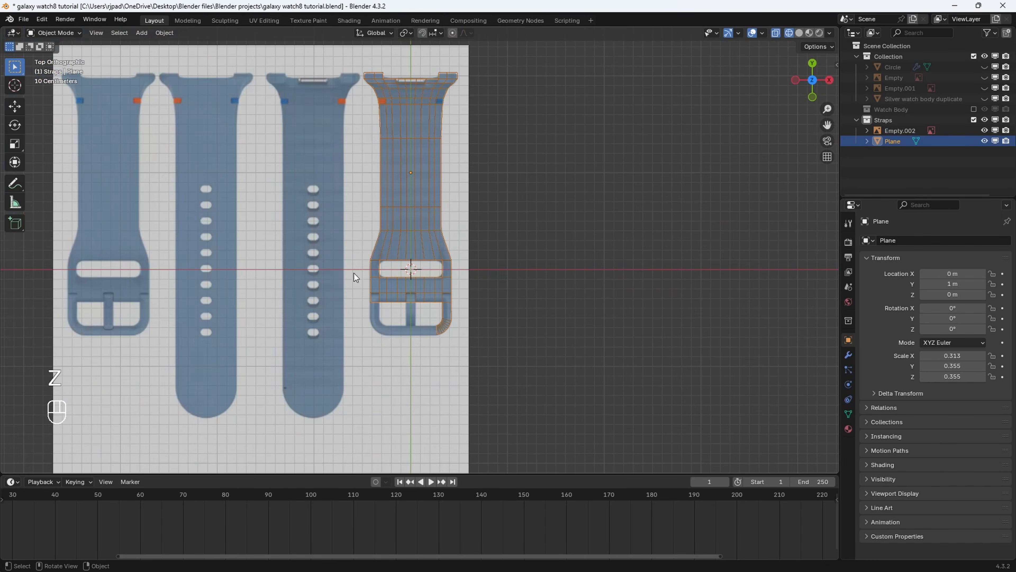
key("Tab")
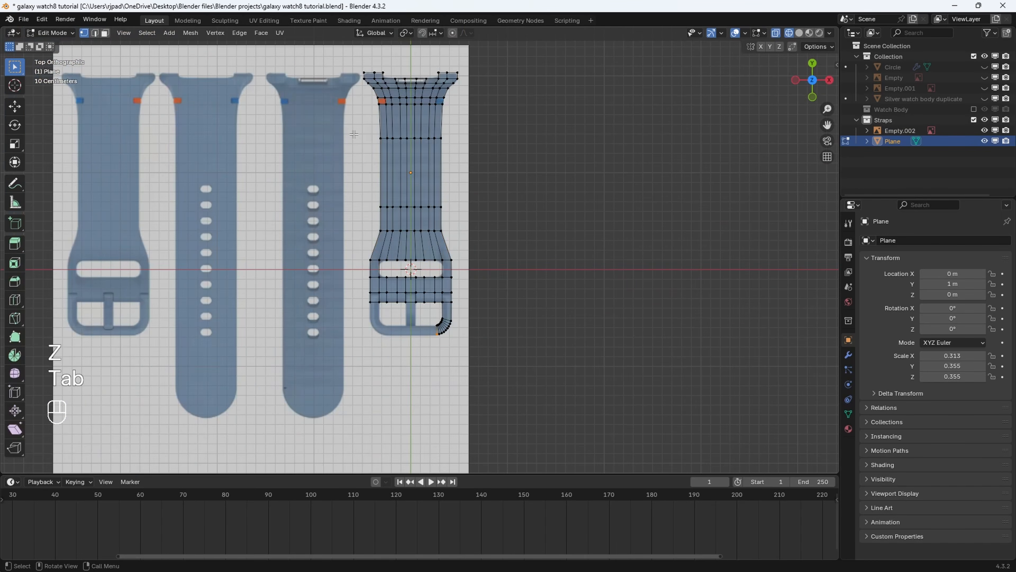
Add centred lengthwise loop cuts through the strap's main body and through the section below its slot.
scroll(418, 187, "up", 3)
key("ctrl+r")
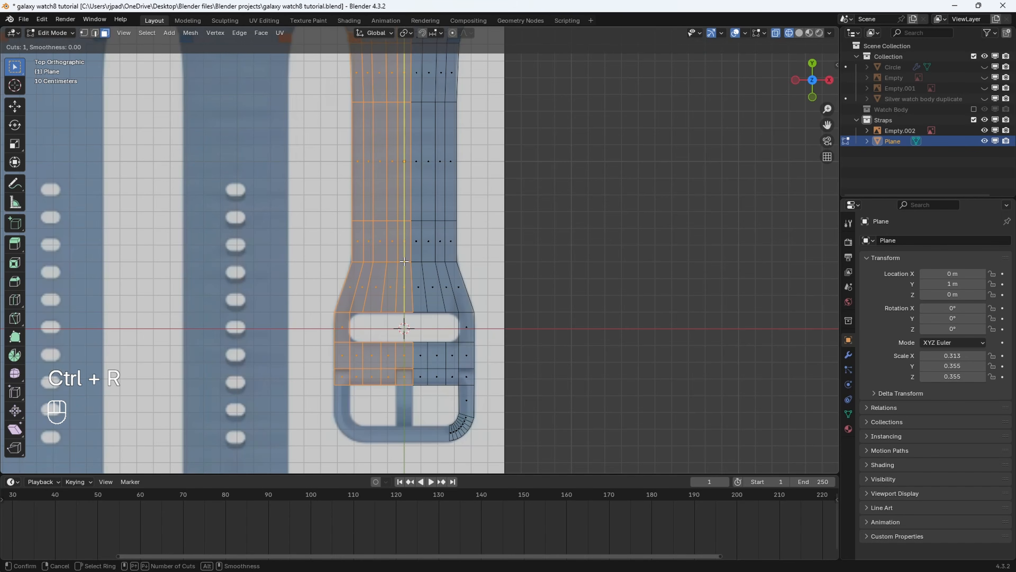
left_click(404, 262)
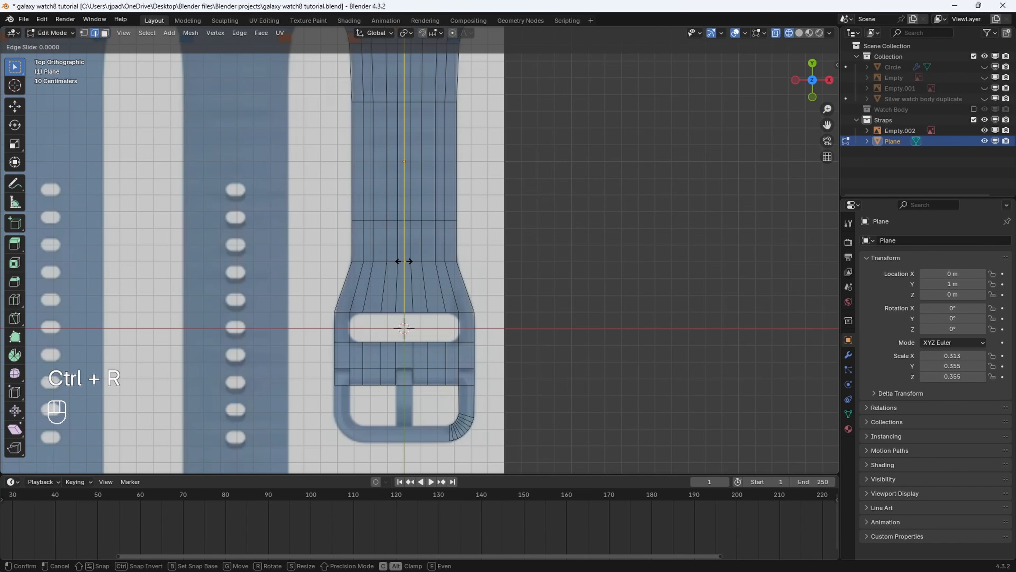
right_click(404, 262)
key("ctrl+r")
right_click(408, 341)
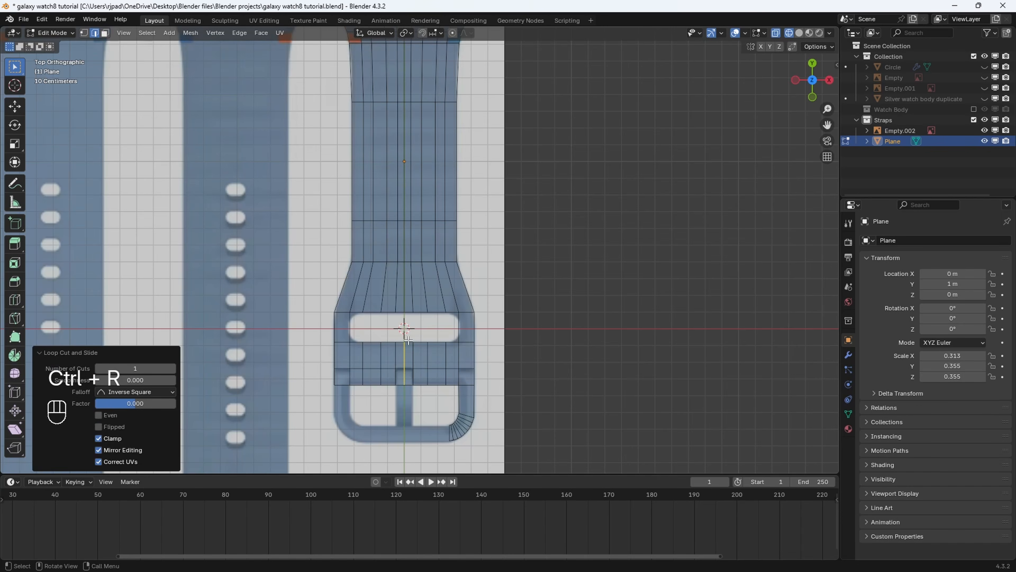
scroll(467, 380, "down", 3)
scroll(467, 309, "up", 3)
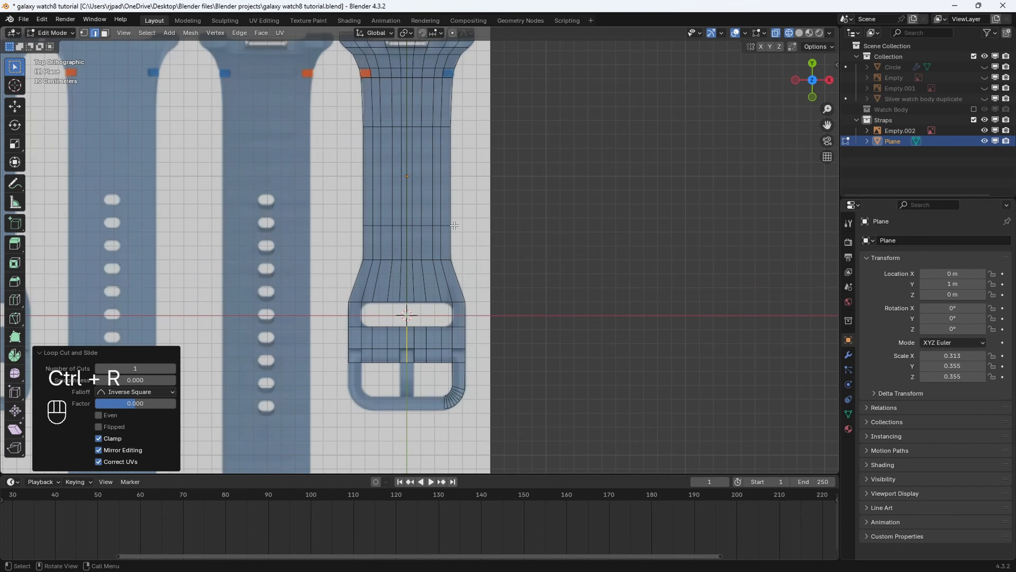
Select all faces on the strap's -X half and delete them, leaving only the half with the traced buckle corner.
scroll(326, 87, "down", 3)
left_click(105, 33)
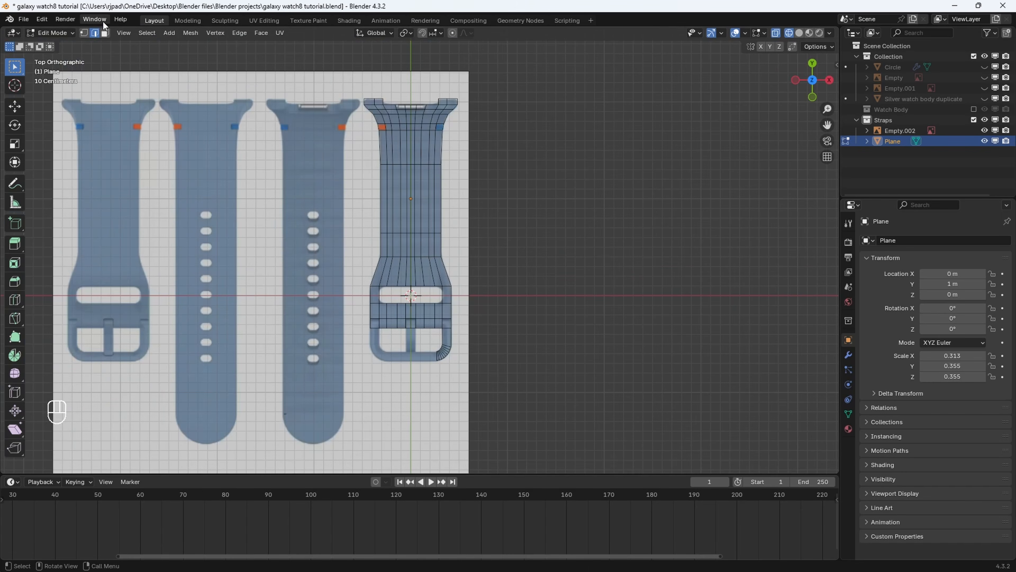
left_click_drag(308, 81, 412, 372)
scroll(412, 372, "up", 1)
key("x")
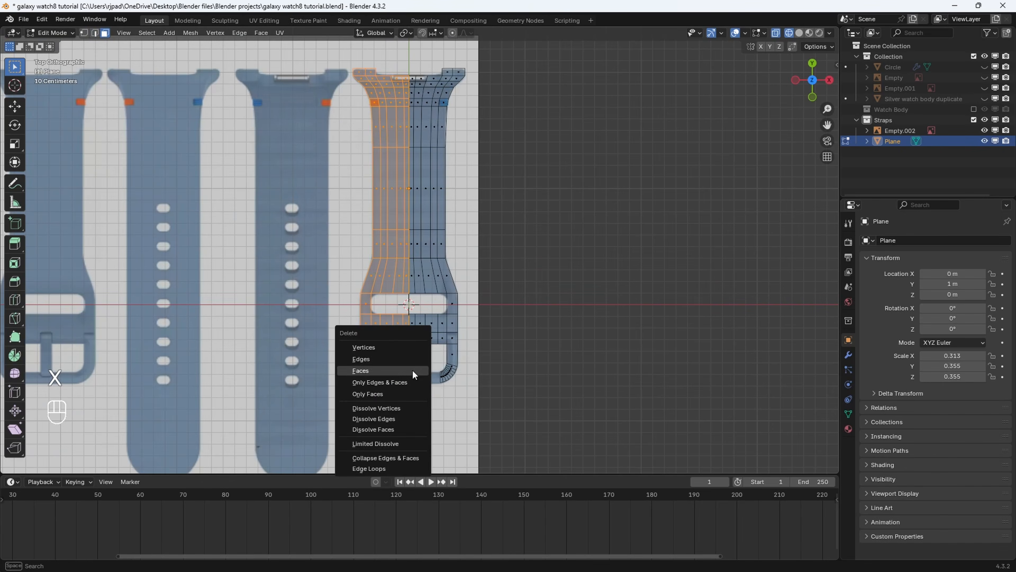
left_click(412, 369)
Add a Mirror modifier on the X axis to the half strap.
scroll(412, 369, "up", 3)
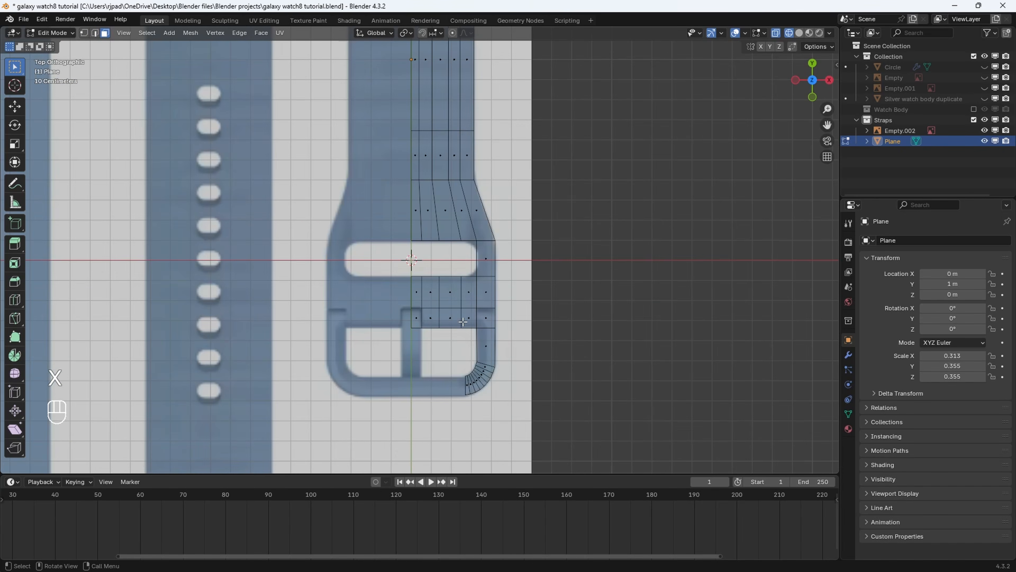
key("Tab")
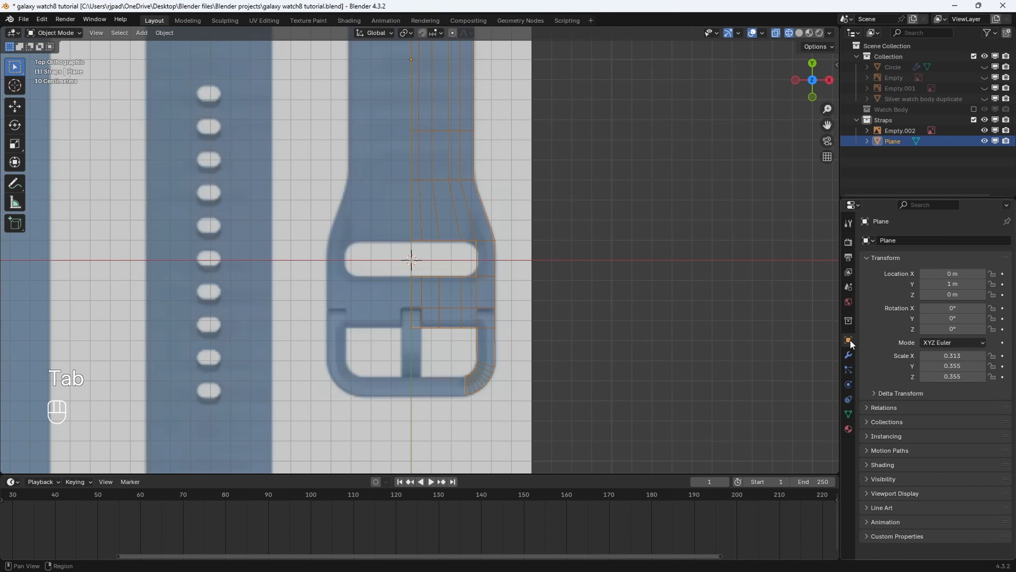
left_click(848, 354)
left_click(893, 242)
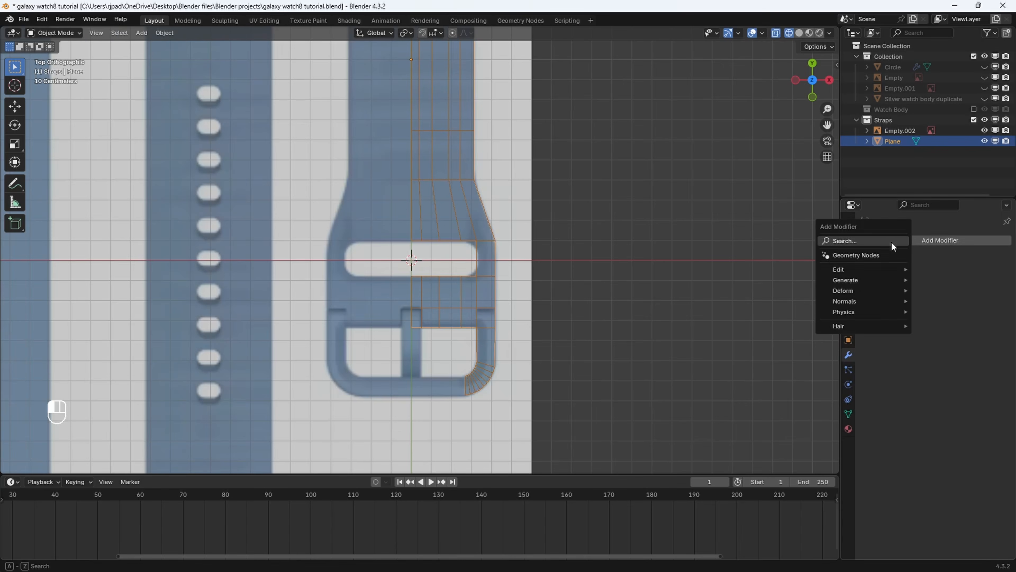
type("mi")
left_click(843, 272)
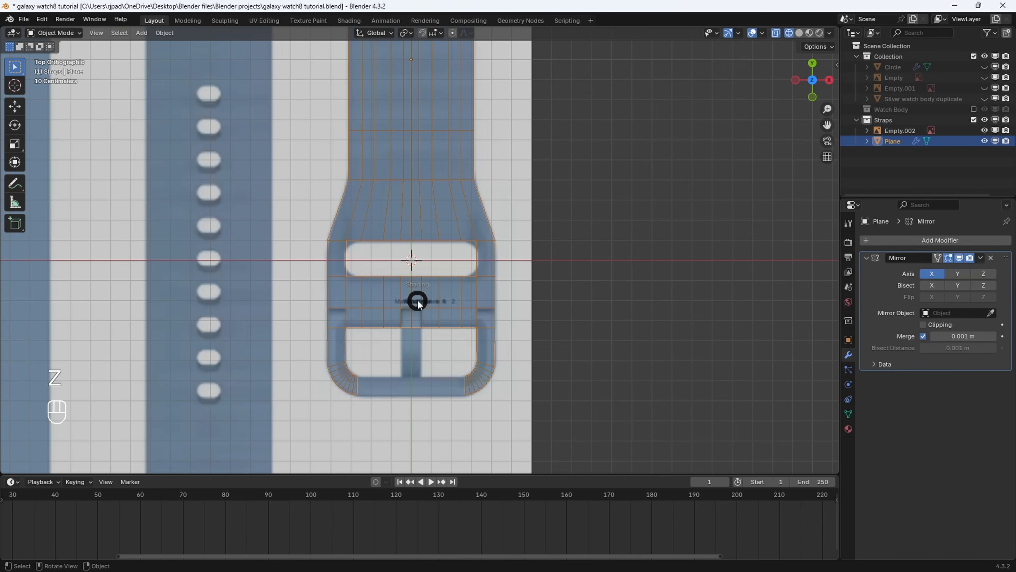
Switch the viewport to solid shading and enable Clipping in the strap's Mirror modifier.
left_click(376, 347)
scroll(378, 322, "up", 3)
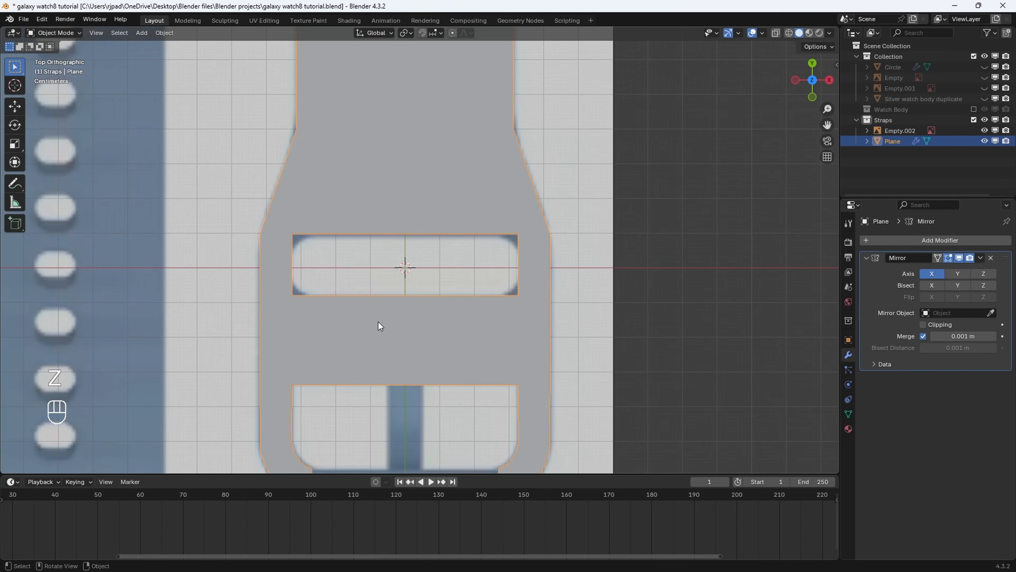
middle_click_drag(387, 356, 390, 236, "shift")
middle_click_drag(504, 367, 365, 306, "shift")
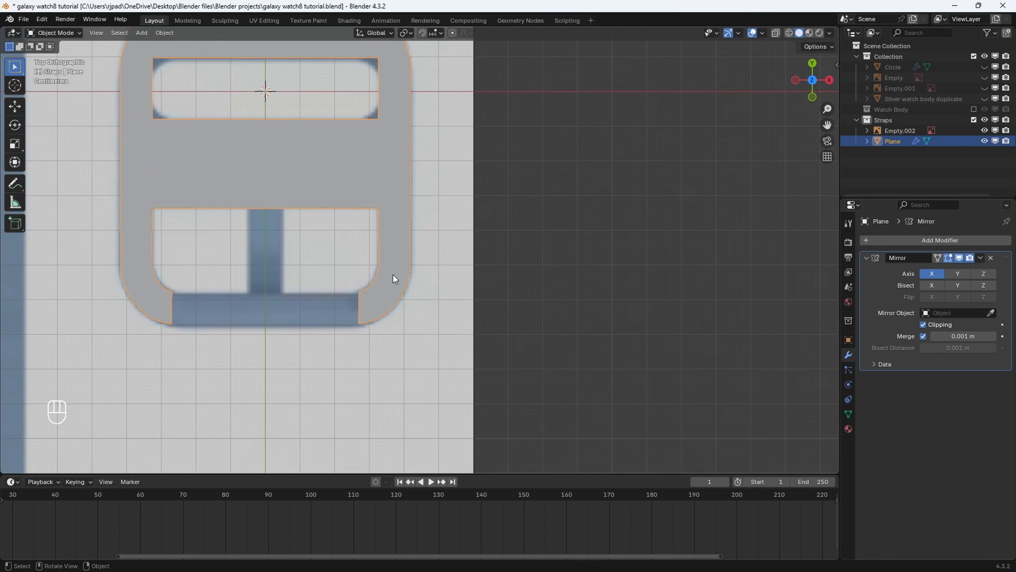
Extrude the end edge of the buckle's rounded corner along X to the mirror centre line, closing the frame.
middle_click_drag(393, 275, 434, 190)
middle_click_drag(419, 276, 421, 192, "shift")
scroll(440, 272, "up", 3)
key("Tab")
scroll(450, 309, "up", 2)
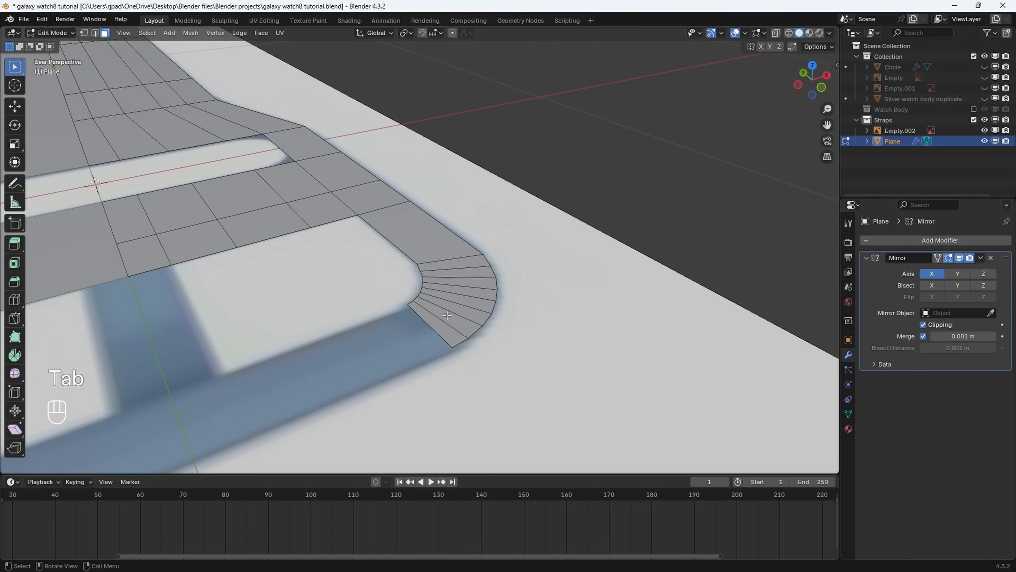
left_click(436, 330)
left_click(513, 204)
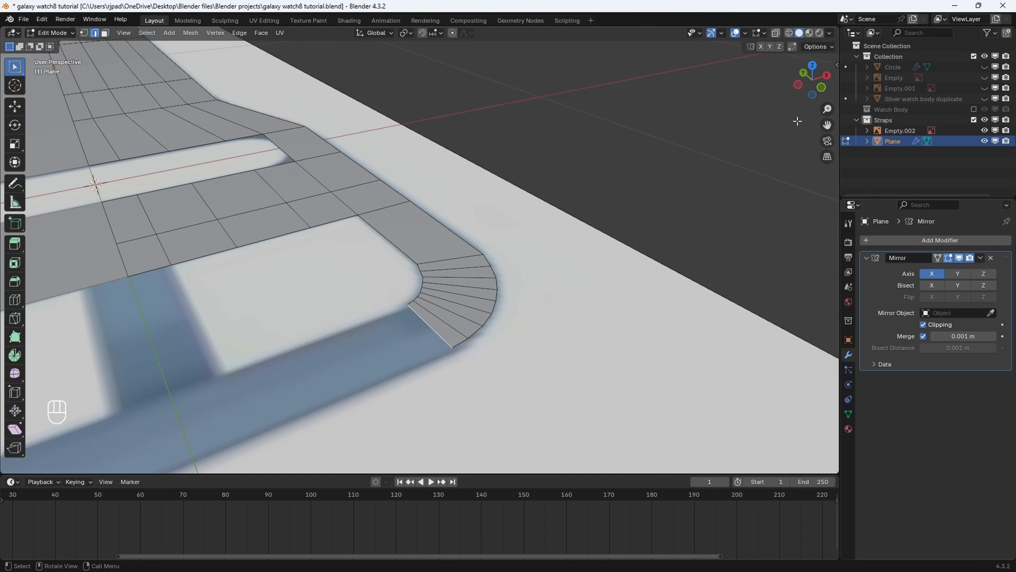
left_click(815, 68)
scroll(614, 348, "down", 4)
middle_click_drag(629, 341, 640, 359, "shift")
key("e")
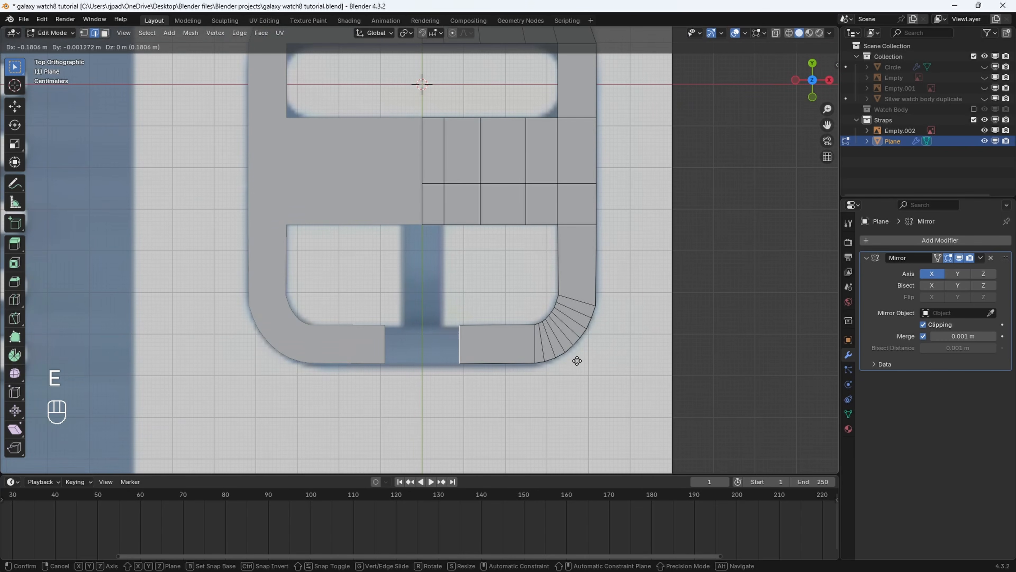
key("x")
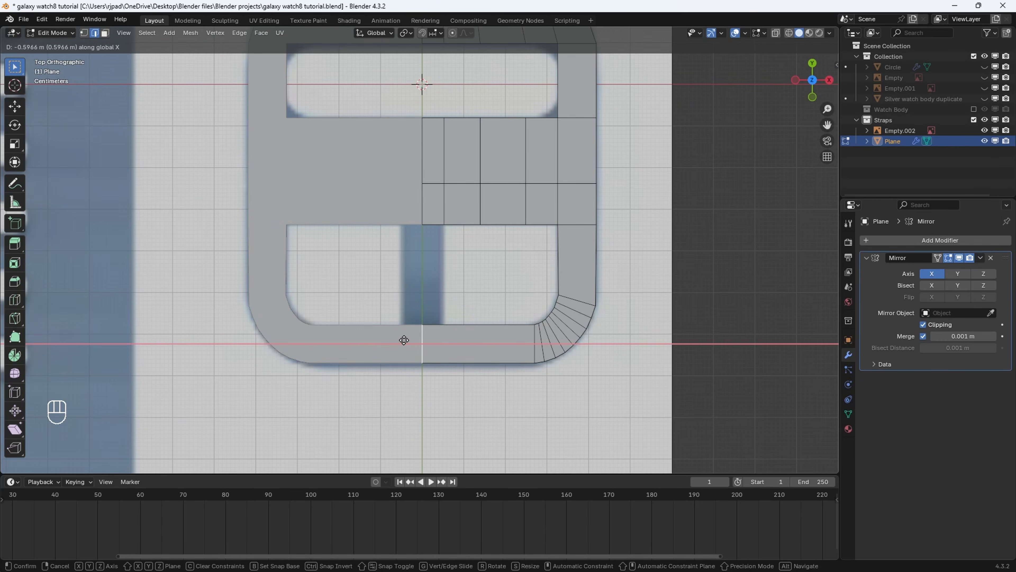
left_click(404, 340)
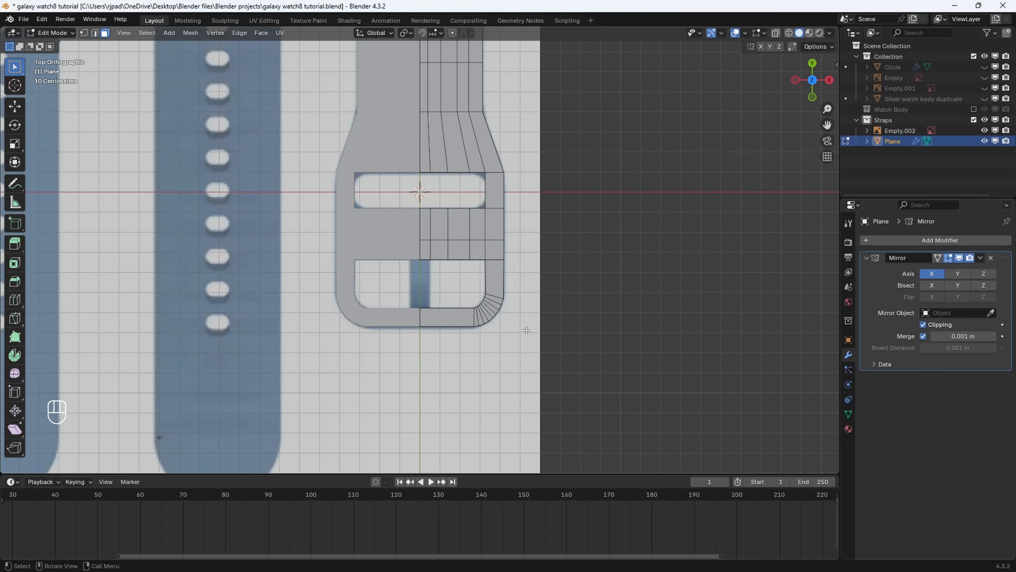
Separate the faces of the buckle frame below the strap body into their own object and select it.
left_click_drag(685, 408, 355, 270)
key("p")
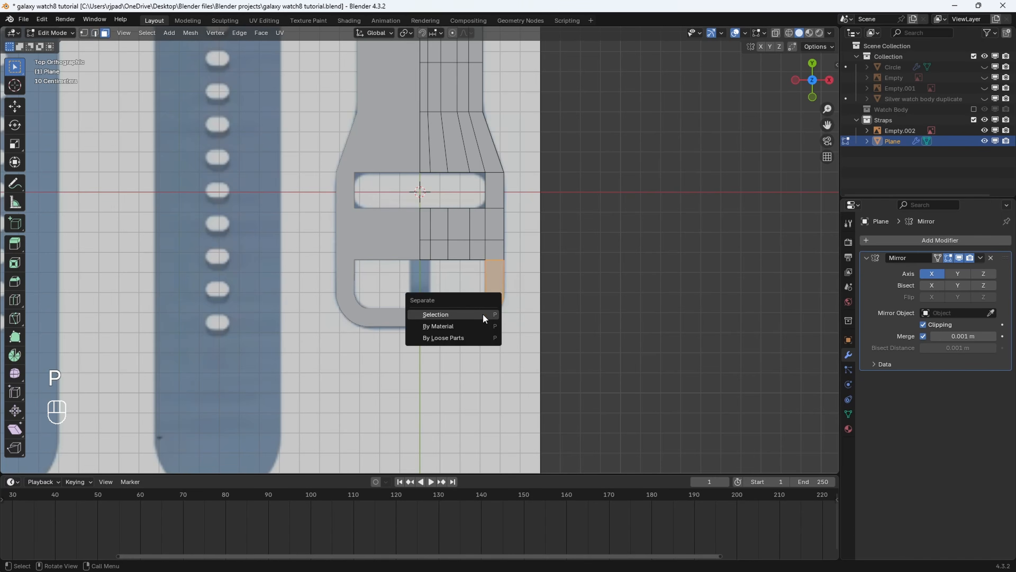
left_click(482, 314)
key("Tab")
left_click(494, 297)
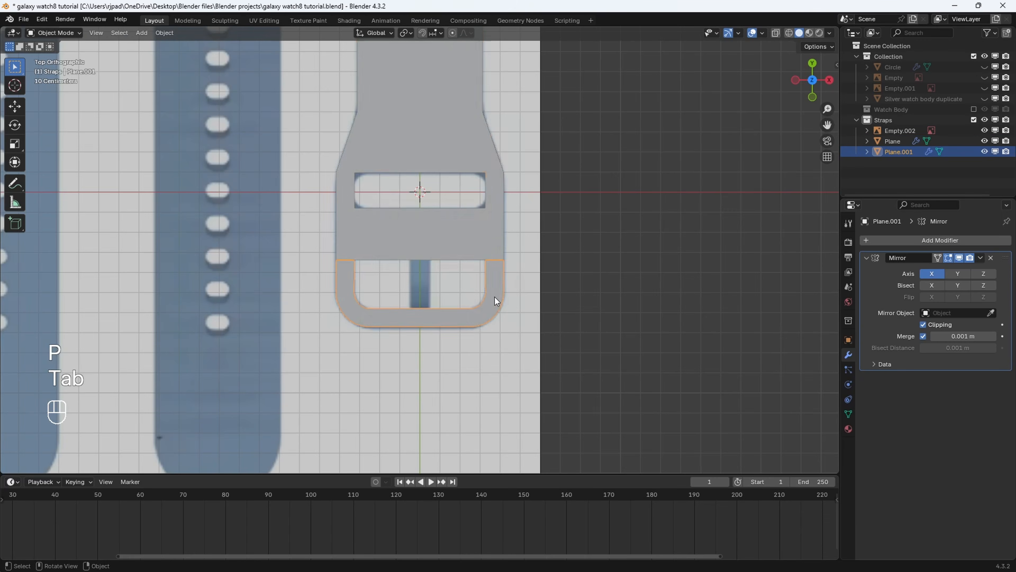
middle_click_drag(494, 296, 550, 239)
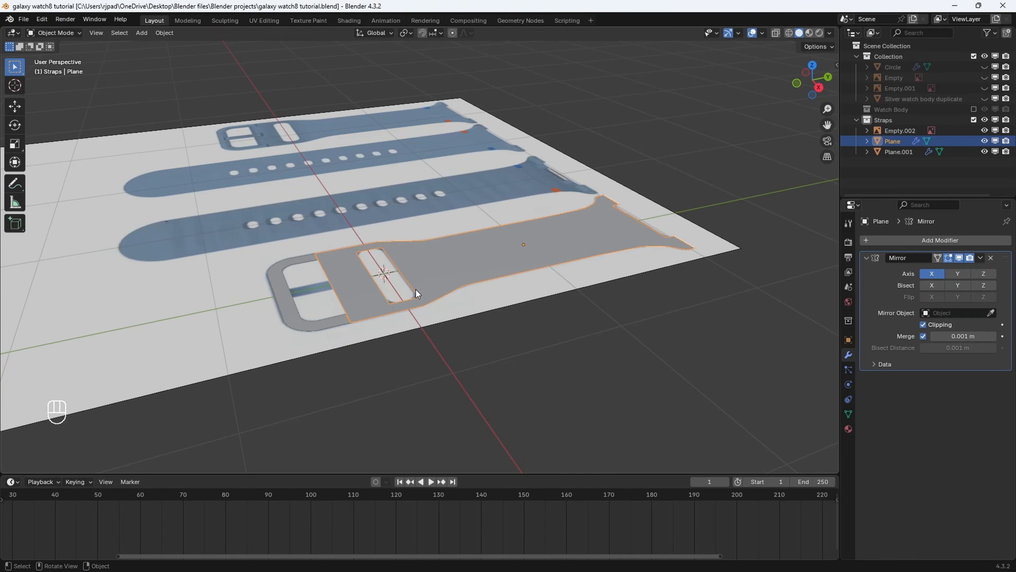
Extrude all faces of the strap body upward by about 0.1 m.
middle_click_drag(416, 289, 447, 356)
scroll(450, 283, "up", 3)
key("Tab")
key("a")
left_click(813, 84)
key("e")
left_click(440, 302)
key("Tab")
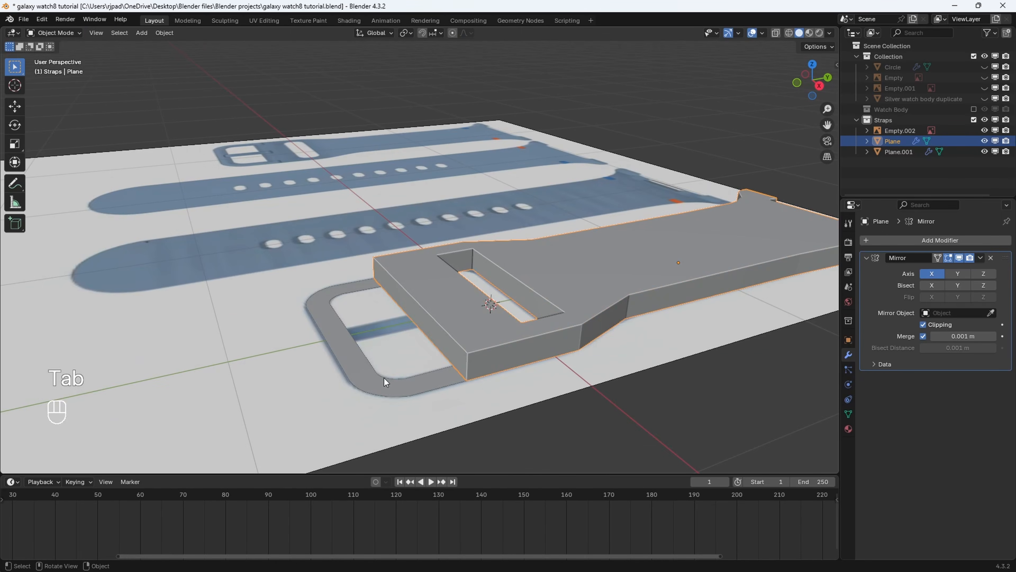
Extrude all faces of the buckle frame upward by about 0.1 m to match the strap body's thickness.
left_click(375, 375)
left_click(820, 86)
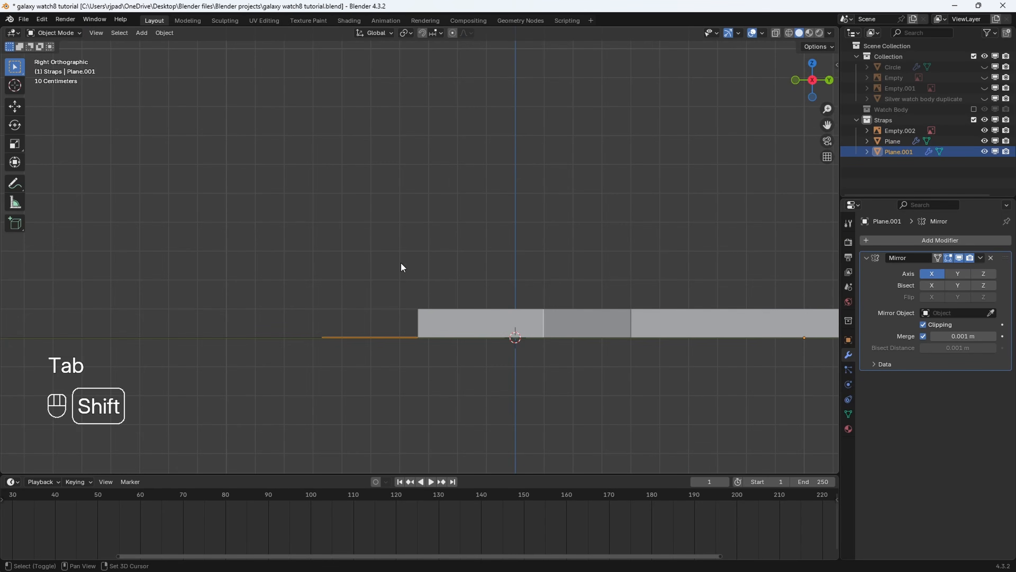
key("Tab")
key("a")
key("e")
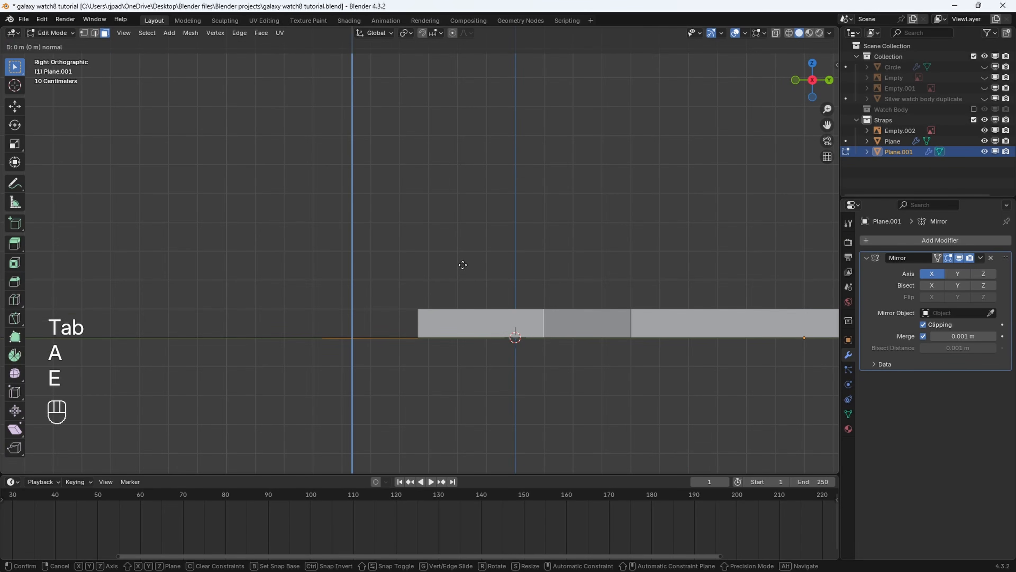
left_click(455, 250)
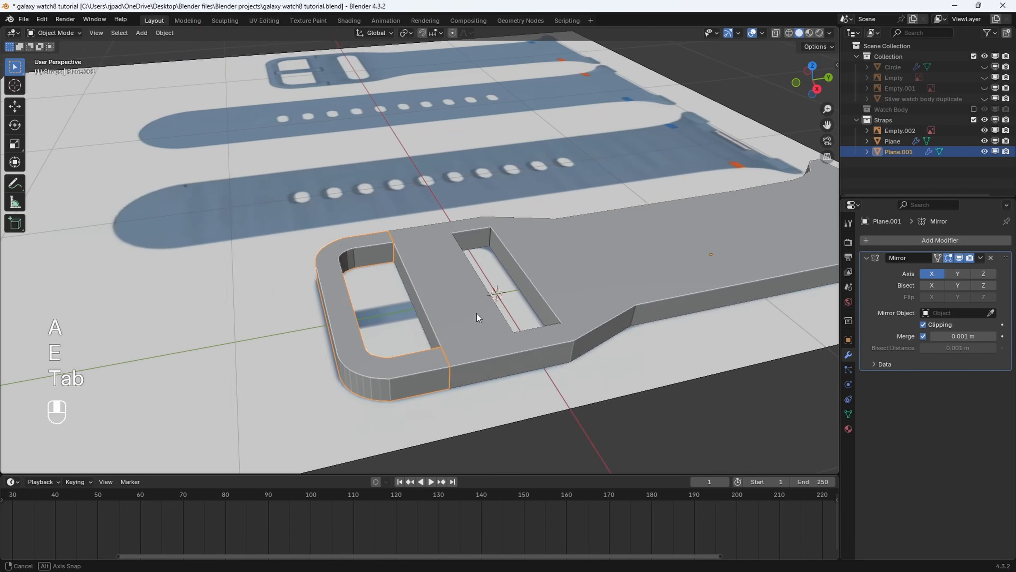
key("Tab")
Add a Subdivision Surface modifier to the strap body.
left_click(477, 329)
left_click(886, 242)
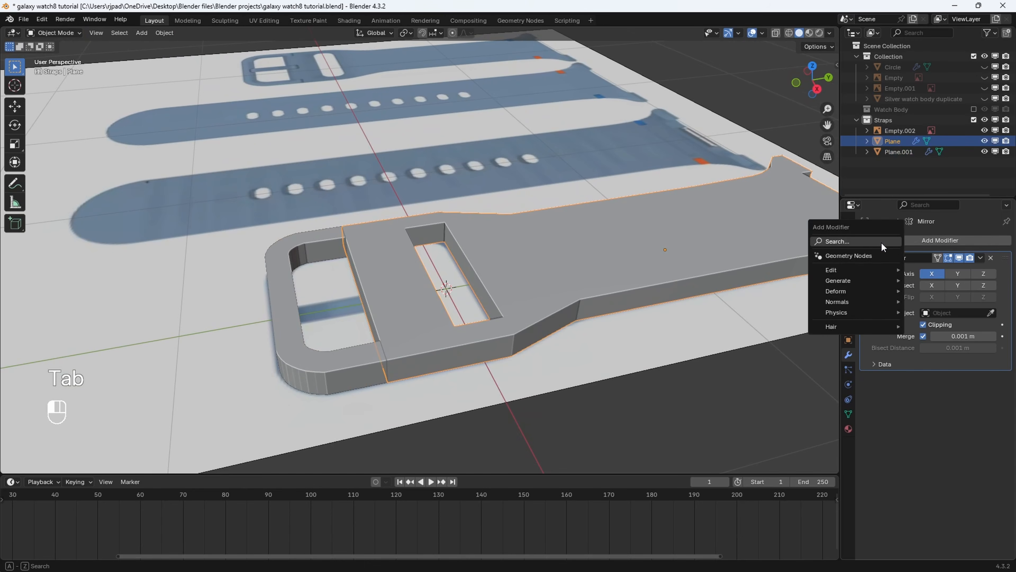
left_click(855, 242)
type("s")
left_click(825, 256)
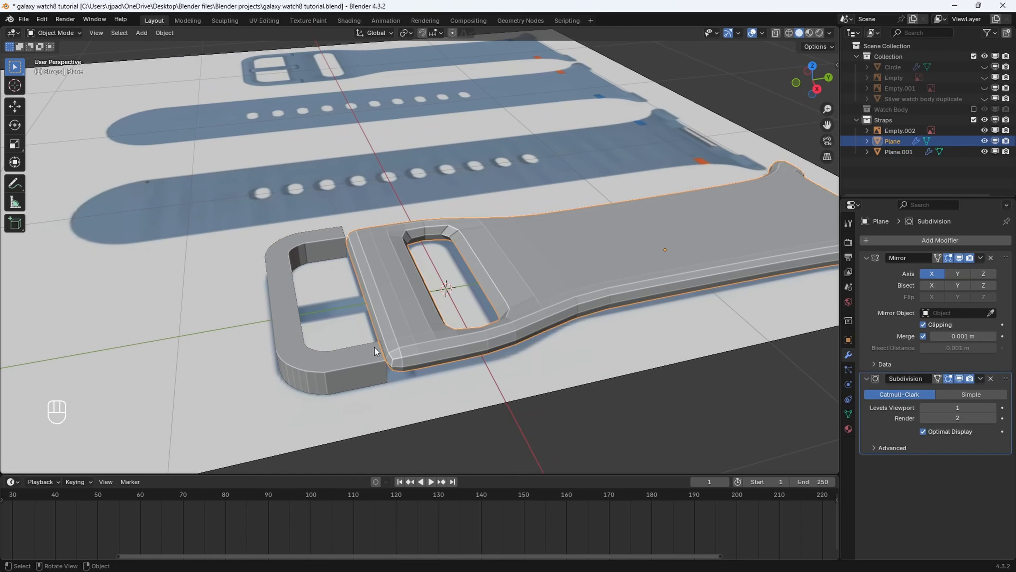
Add a Subdivision Surface modifier to the buckle frame.
left_click(352, 365)
left_click(919, 242)
type("s")
left_click(893, 257)
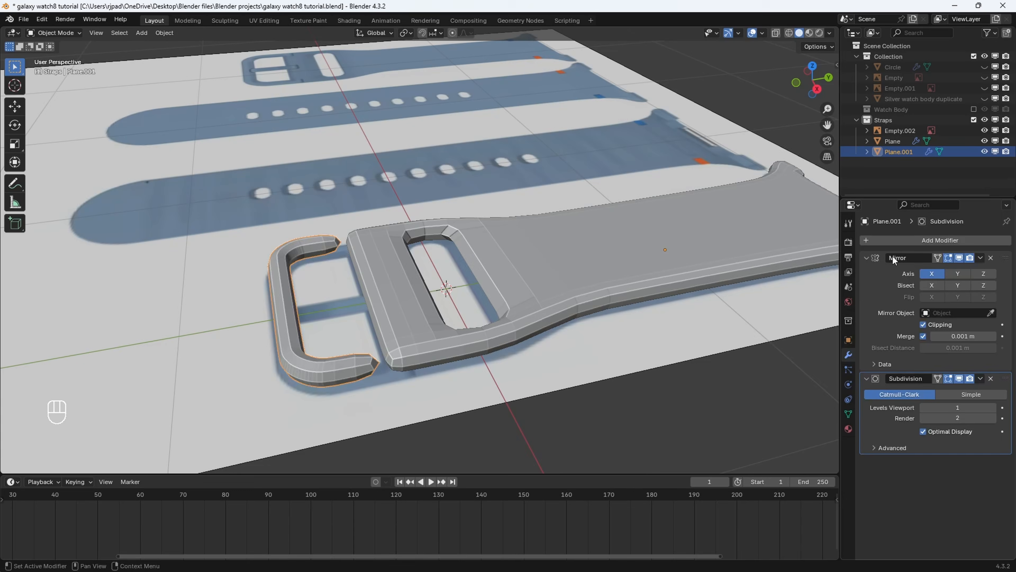
Add a supporting loop cut next to the buckle frame's open end, slid to a factor of about 0.981.
middle_click_drag(362, 325, 415, 241, "shift")
scroll(434, 320, "up", 2)
key("Tab")
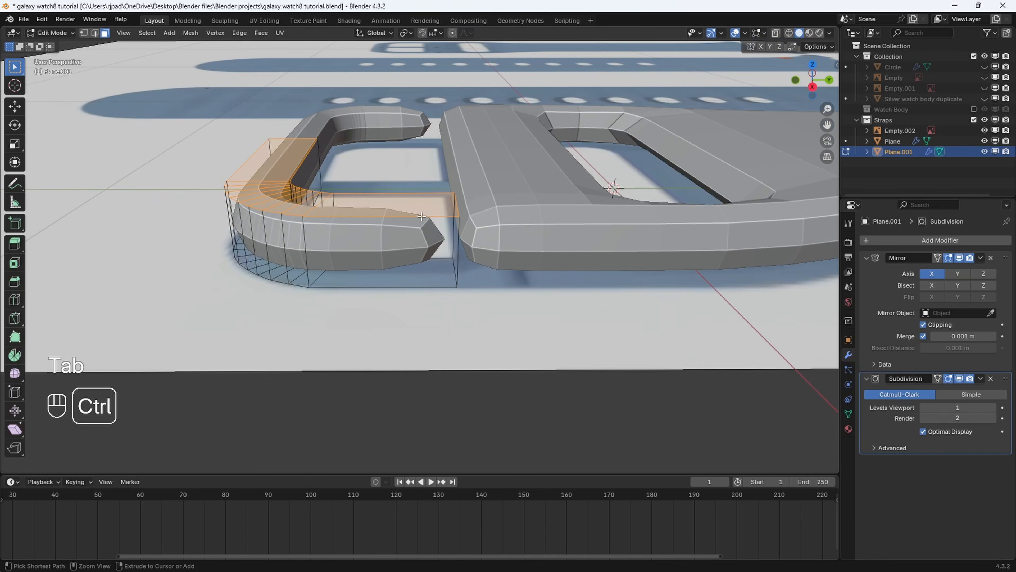
key("ctrl+r")
left_click(386, 198)
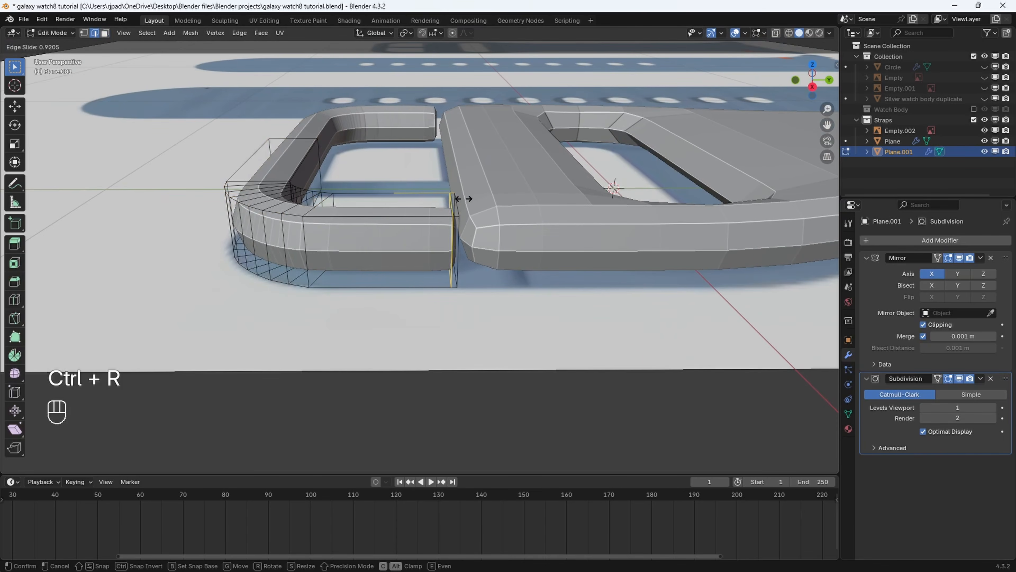
left_click(467, 199)
middle_click_drag(466, 200, 434, 233)
middle_click_drag(434, 233, 398, 236)
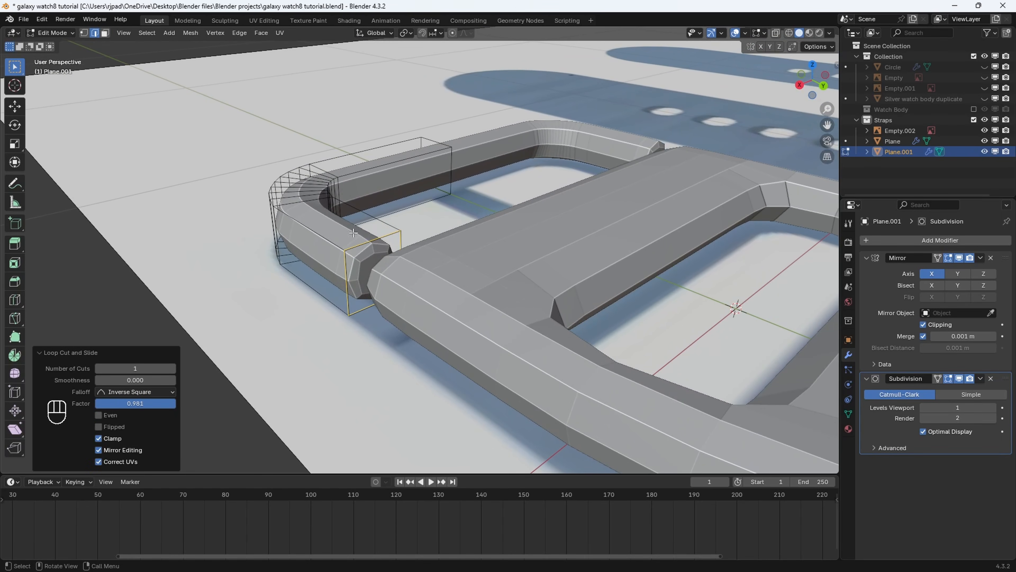
Add a lengthwise supporting loop cut along the buckle frame's outer edge, slid to a factor of about 0.960.
key("ctrl+r")
left_click(316, 200)
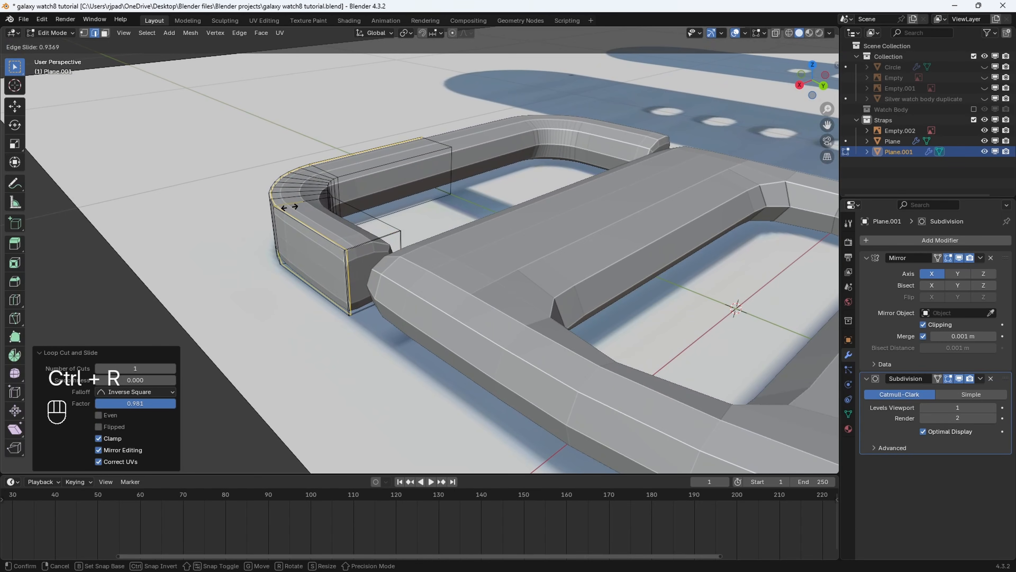
left_click(289, 208)
middle_click_drag(289, 208, 297, 230, "shift")
scroll(298, 229, "up", 2)
key("ctrl+r")
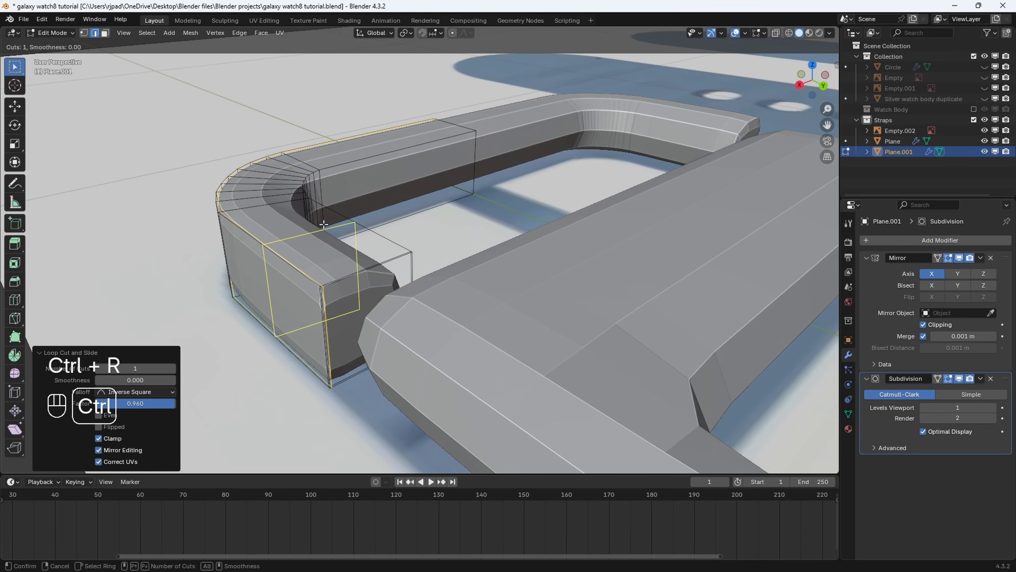
left_click(317, 216)
key("ctrl+z")
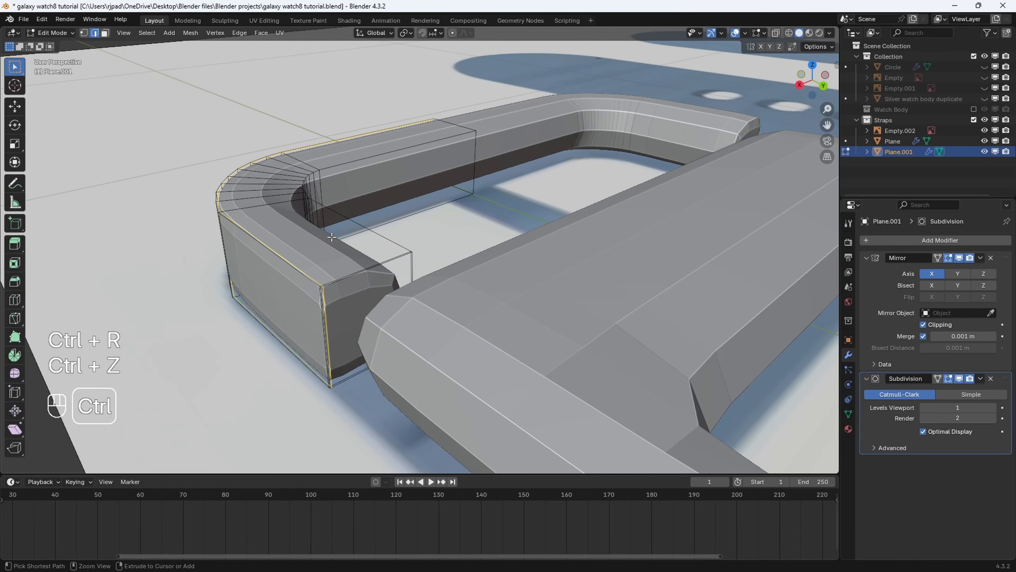
Add a lengthwise supporting loop cut along the buckle frame's inner edge, slid to a factor of about -0.951.
key("ctrl+r")
left_click(294, 193)
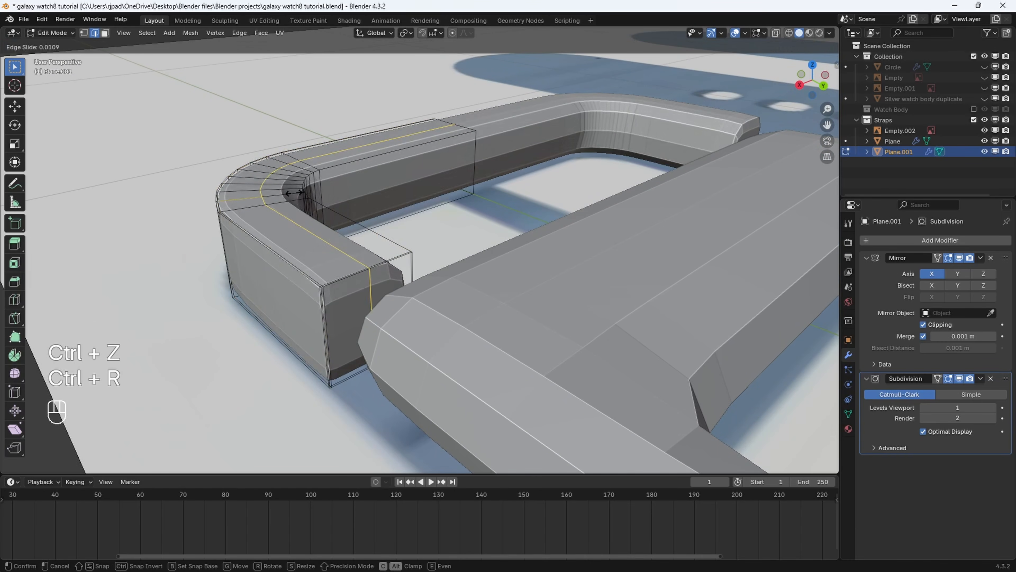
left_click(336, 189)
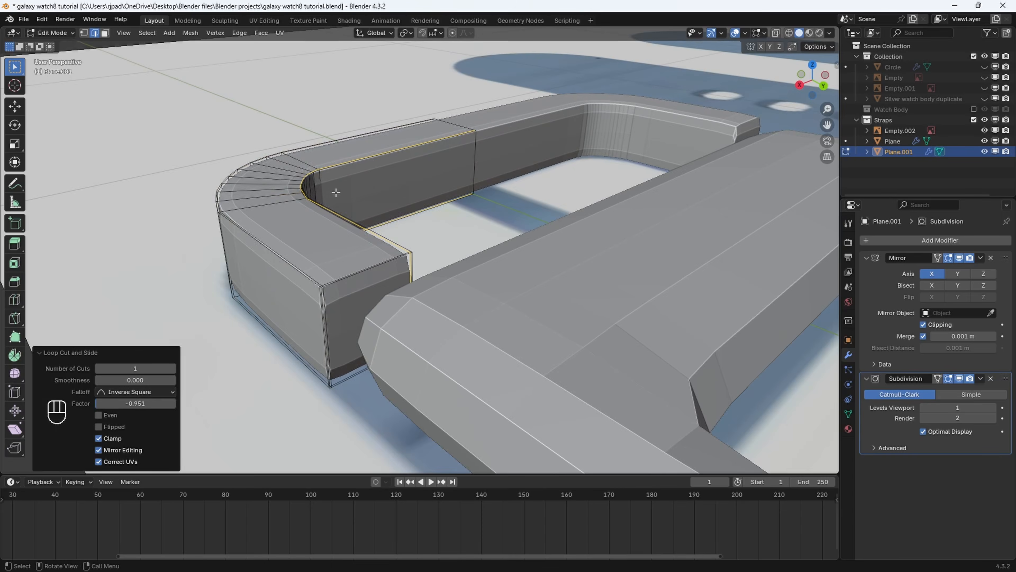
Add a supporting loop cut across the buckle frame's arm, slid close to its end beside the strap.
middle_click_drag(335, 189, 354, 172)
scroll(260, 176, "up", 2)
key("ctrl+r")
left_click(354, 172)
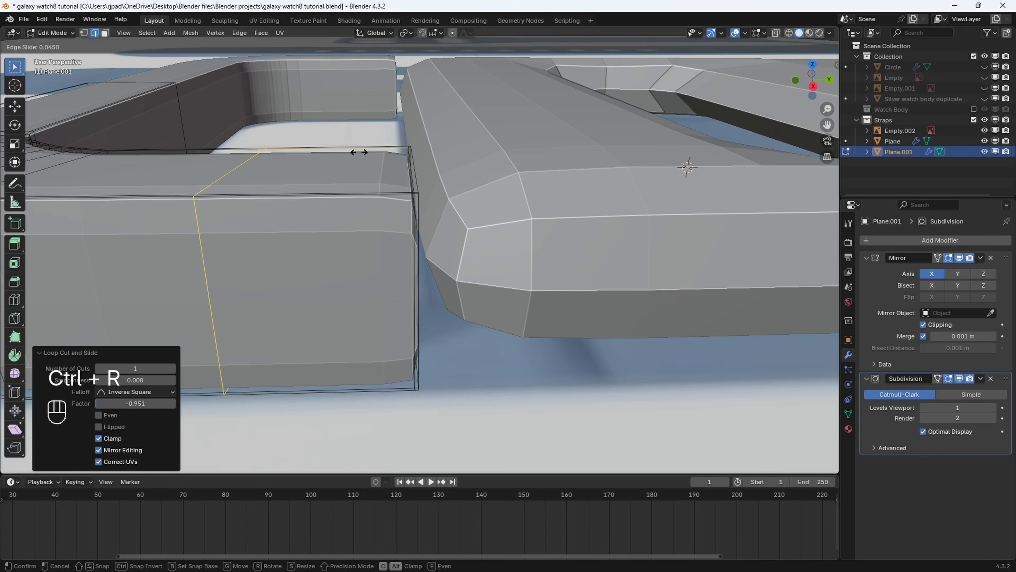
left_click(500, 179)
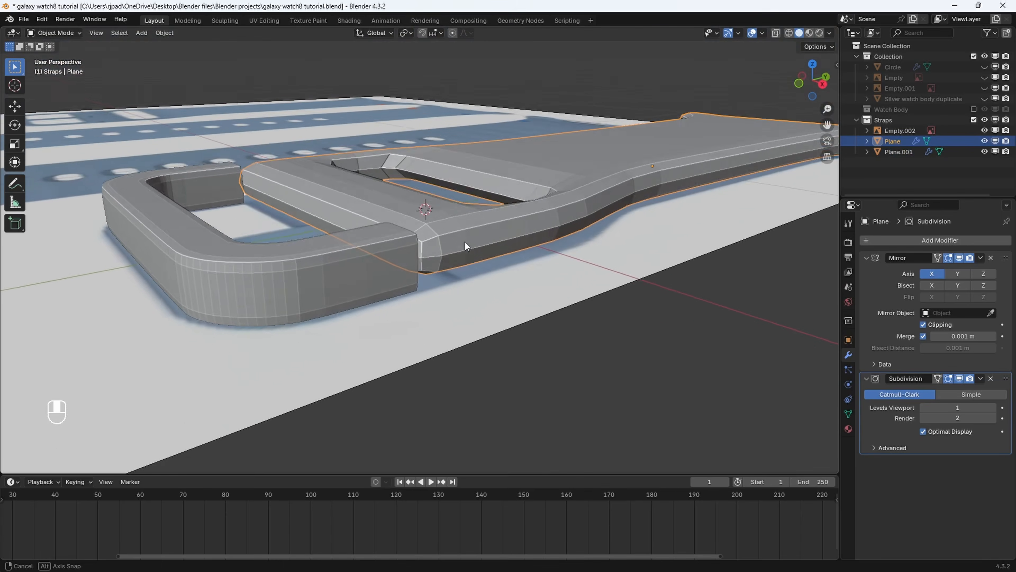
Add a supporting loop cut across the strap near its buckle end, slid to a factor of about -0.962.
middle_click_drag(465, 242, 408, 285)
key("Tab")
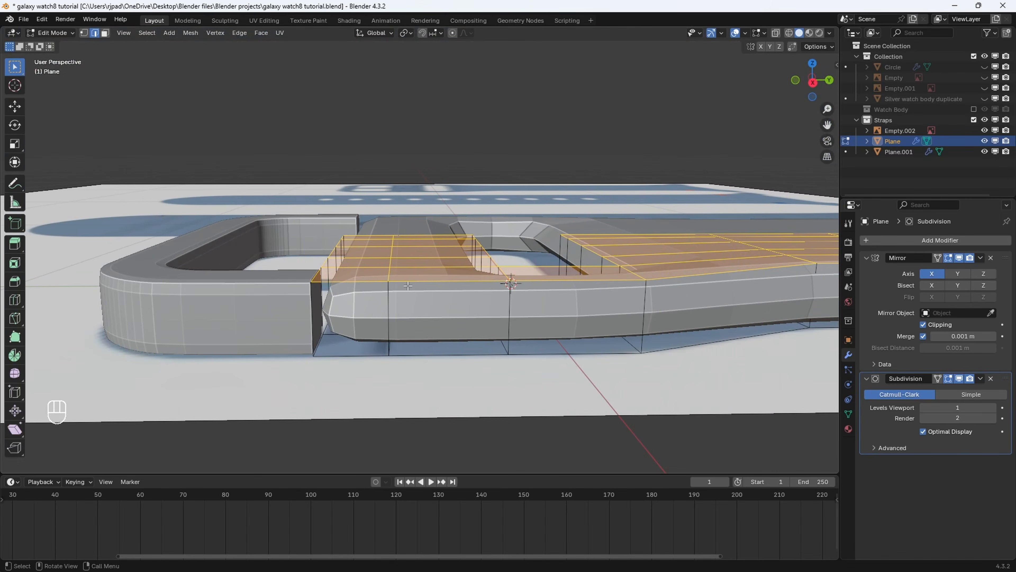
key("ctrl+r")
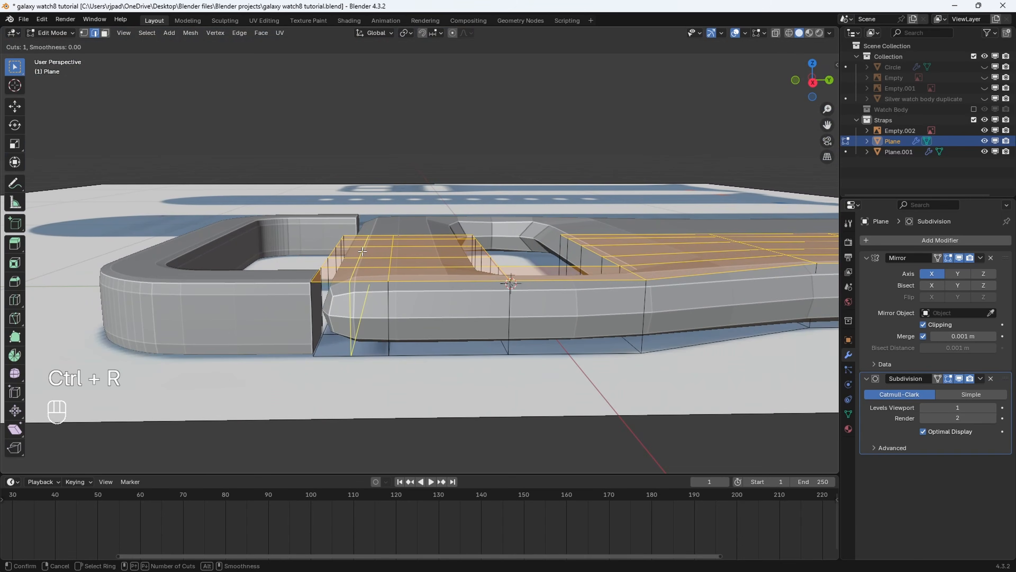
left_click(362, 250)
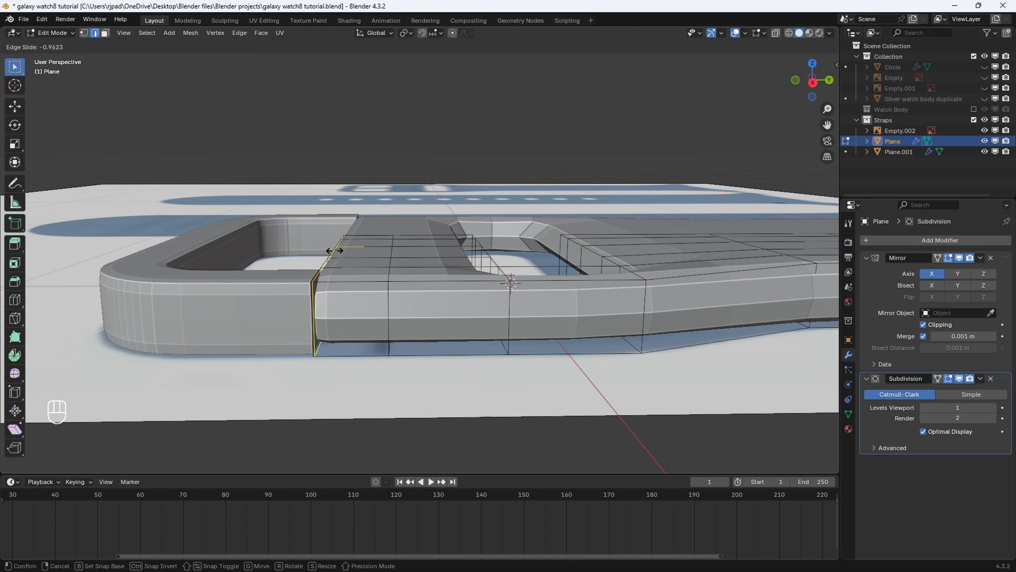
left_click(334, 249)
Add a loop cut around the strap's side faces near their lower edge, slid to a factor of about 0.950.
middle_click_drag(335, 248, 452, 260)
mouse_move(288, 280)
middle_mouse_down()
mouse_move(384, 285)
mouse_move(303, 289)
middle_mouse_up()
scroll(303, 289, "up", 1)
key("ctrl+r")
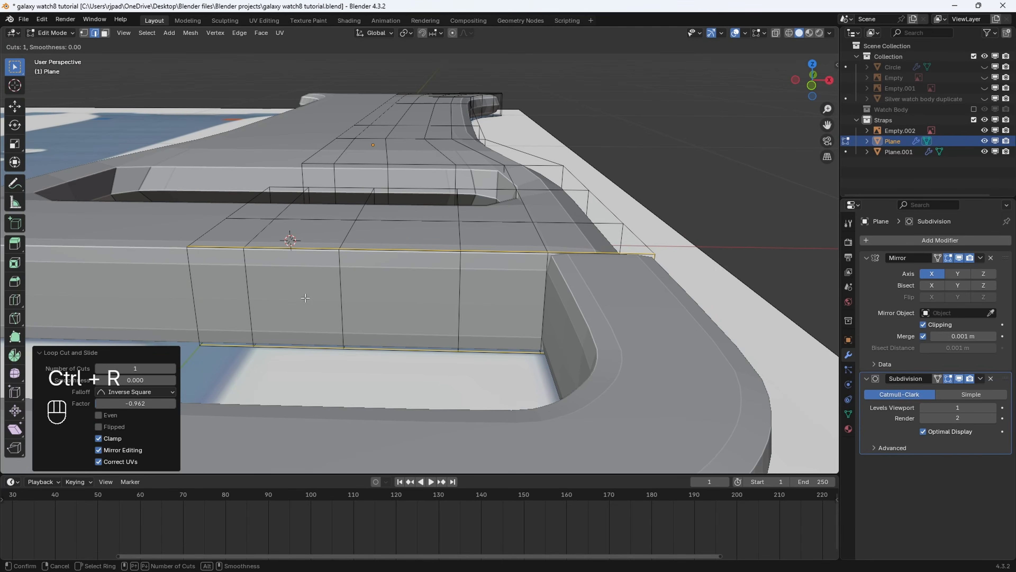
left_click(239, 292)
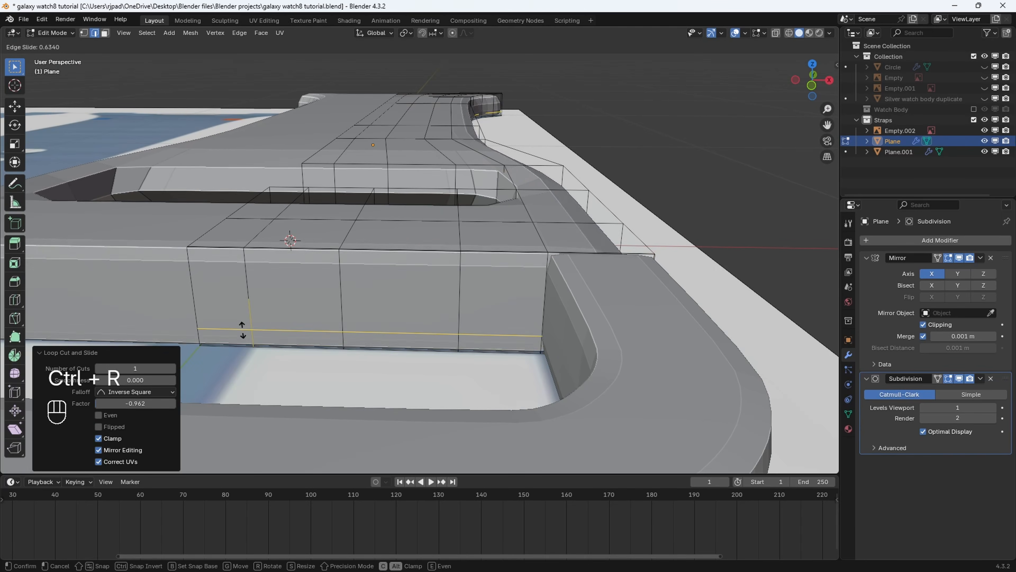
left_click(246, 344)
Add a lengthwise supporting loop cut along the strap's top face, slid close to its outer side edge.
middle_click_drag(344, 264, 415, 280)
middle_click_drag(416, 280, 371, 283, "shift")
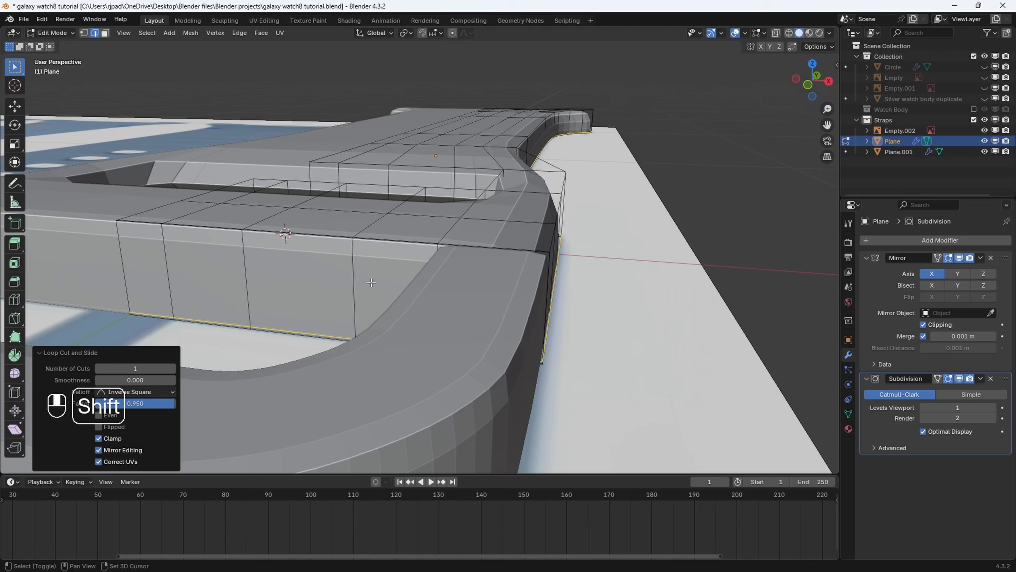
key("ctrl+r")
left_click(512, 240)
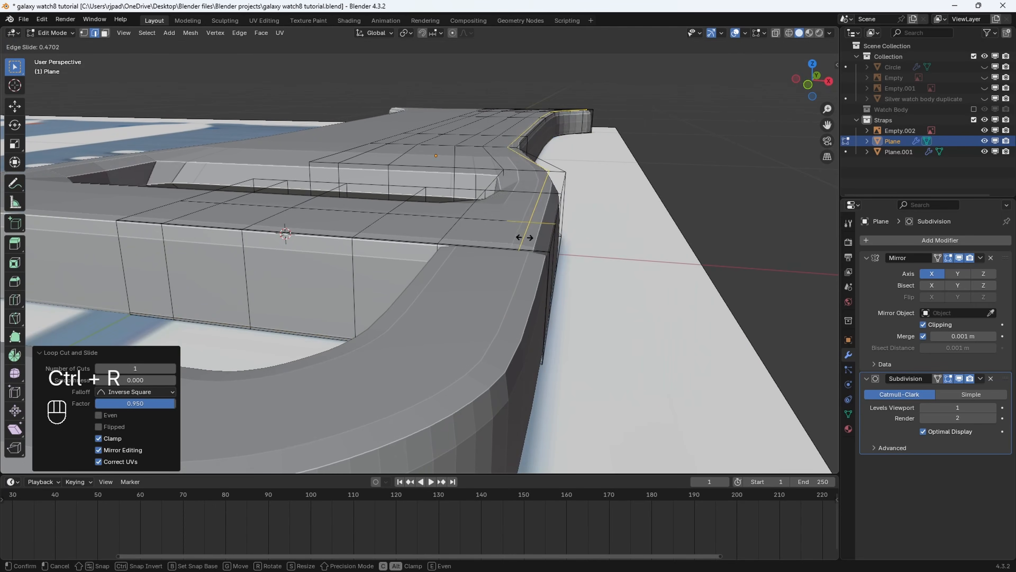
left_click(547, 248)
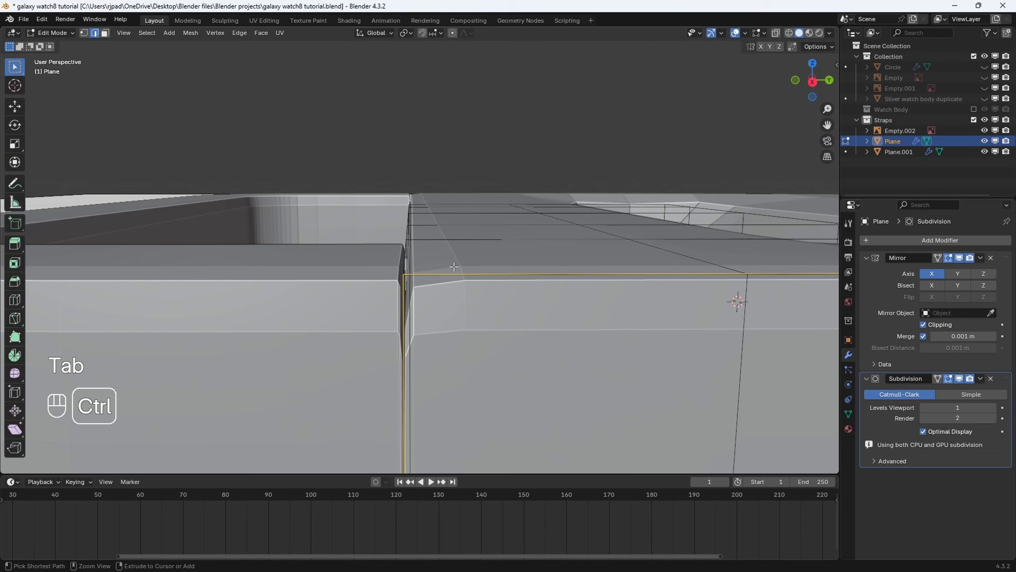
Add another loop cut across the strap beside the buckle frame, slid tightly against the strap's end edge.
key("ctrl+r")
left_click(430, 248)
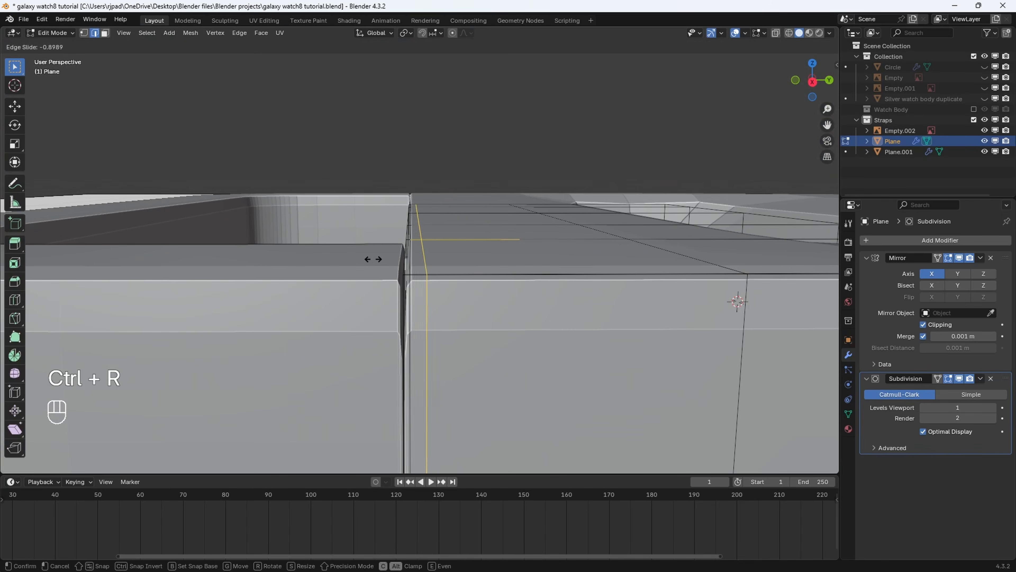
left_click(364, 262)
scroll(376, 268, "down", 5)
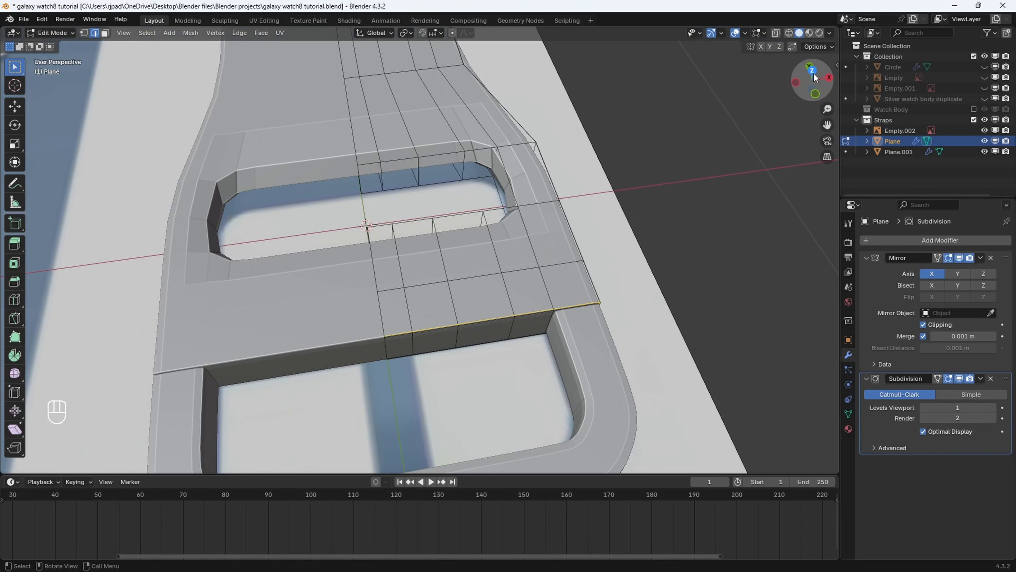
Extrude the top face beside the mirror centre line at the strap's buckle end downward to form a recess.
left_click(813, 72)
scroll(436, 332, "up", 5)
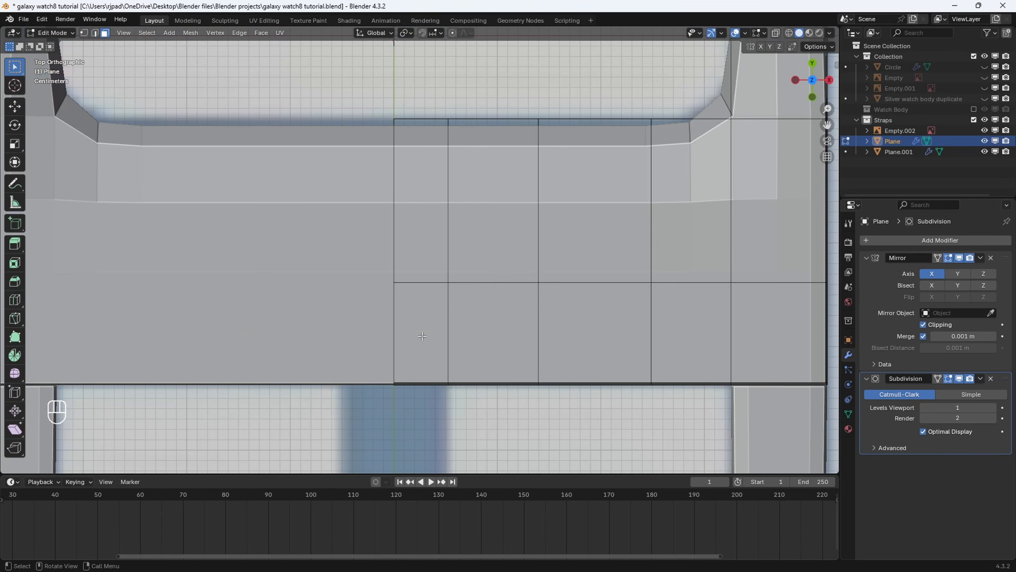
left_click(422, 336)
middle_click_drag(422, 336, 480, 280)
middle_click_drag(480, 281, 505, 220)
scroll(506, 220, "up", 2)
key("e")
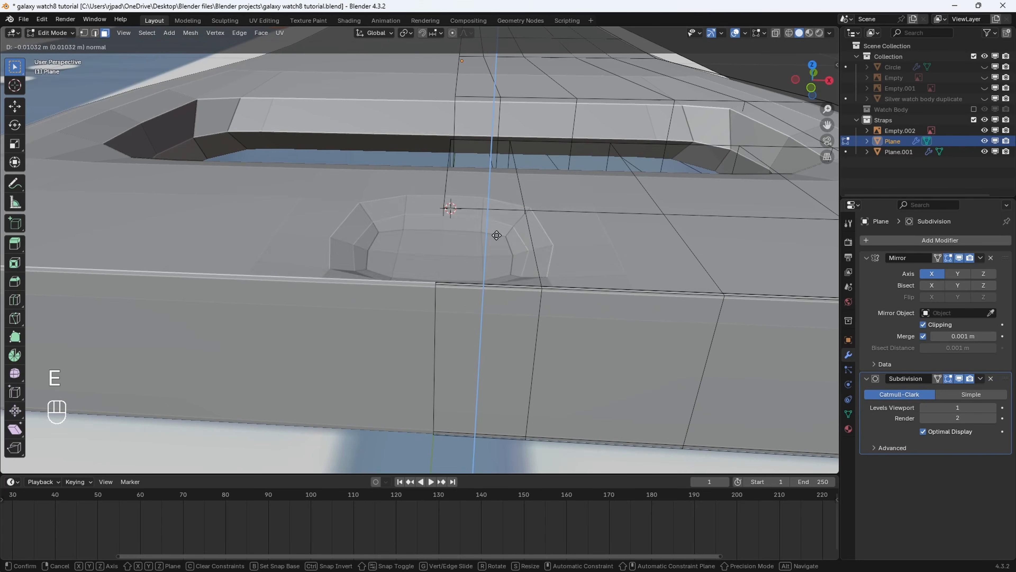
left_click(494, 274)
Set the strap's viewport subdivision level to 2 and apply auto smooth shading with a 30° angle.
middle_click_drag(494, 274, 367, 301)
scroll(543, 292, "down", 3)
left_click(993, 407)
key("Tab")
right_click(424, 266)
left_click(423, 265)
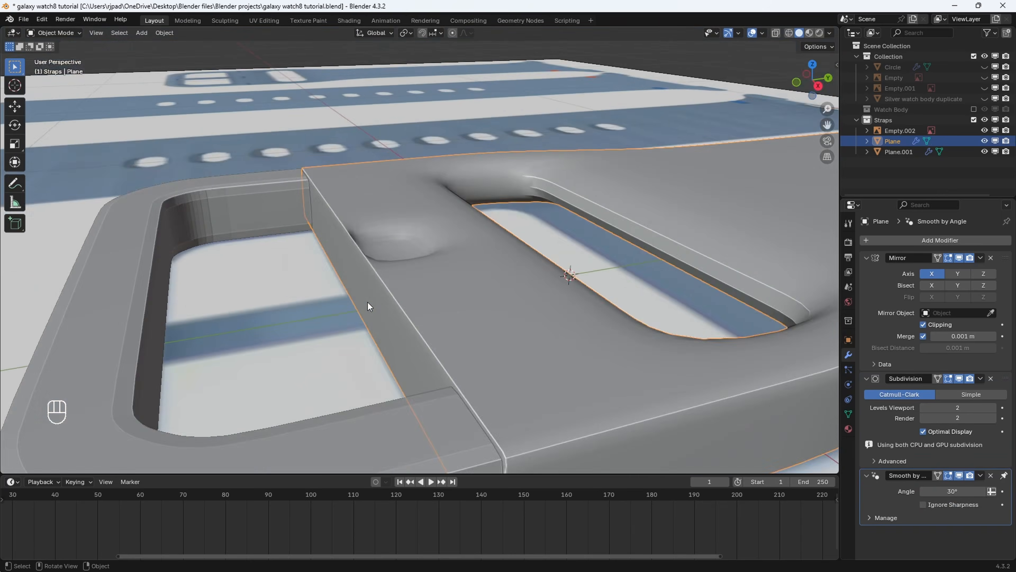
Lower the strap's end edge in front of the recess along Z by about 0.04 m.
scroll(368, 301, "up", 4)
key("Tab")
key("z")
middle_click_drag(376, 230, 393, 203)
key("Tab")
left_click(96, 34)
scroll(415, 285, "up", 3)
key("g")
key("z")
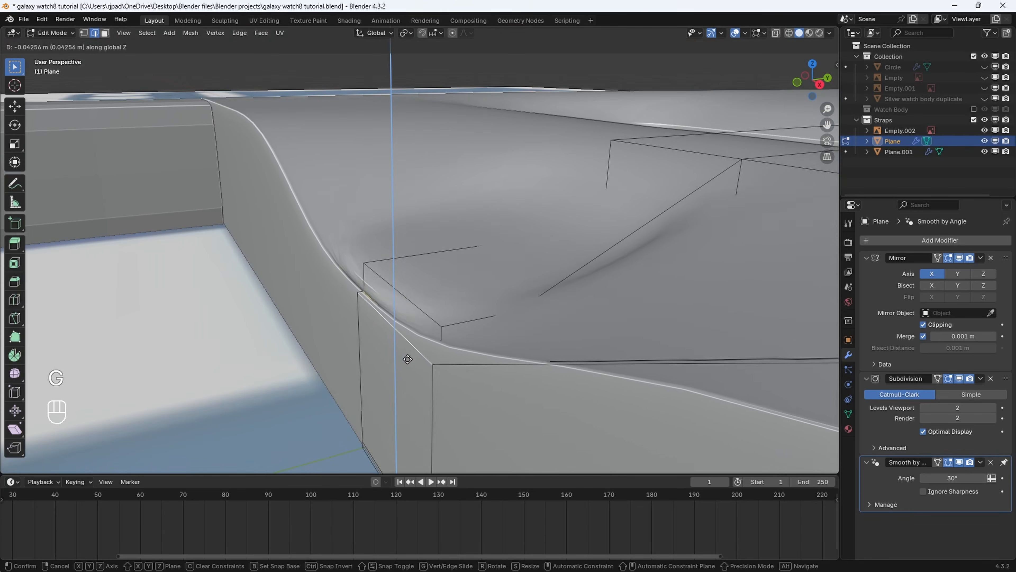
left_click(408, 368)
middle_click_drag(408, 369, 443, 266)
key("ctrl+z")
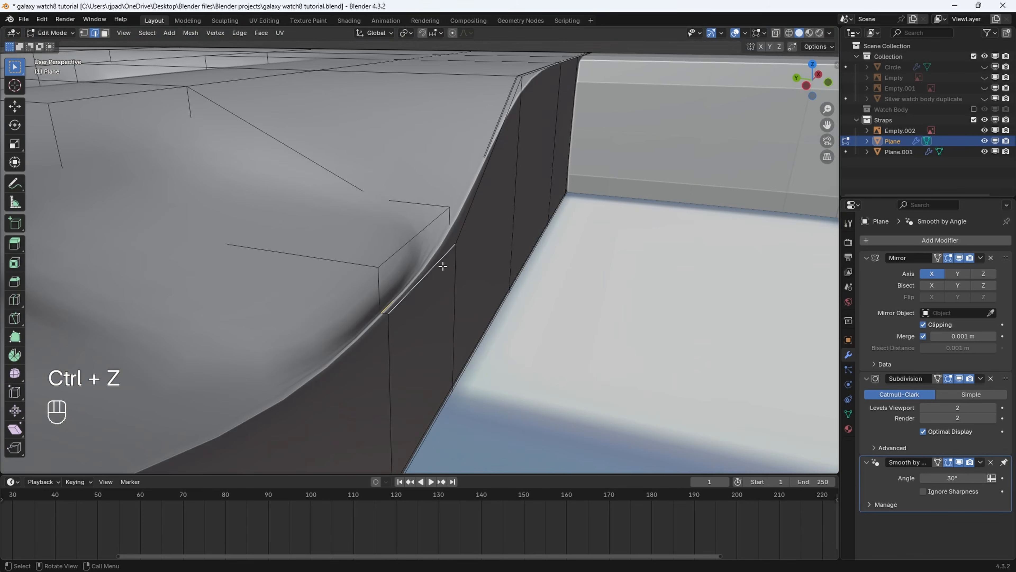
Move the selected recess edge down along Z by about 0.011 m and shift it slightly along Y.
key("g")
key("z")
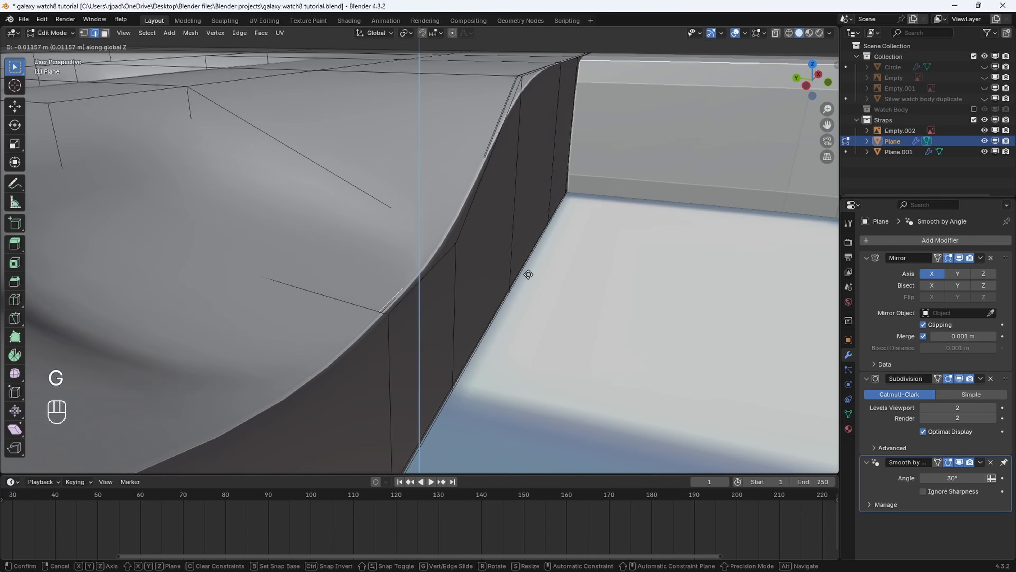
left_click(527, 276)
key("g")
key("x")
key("y")
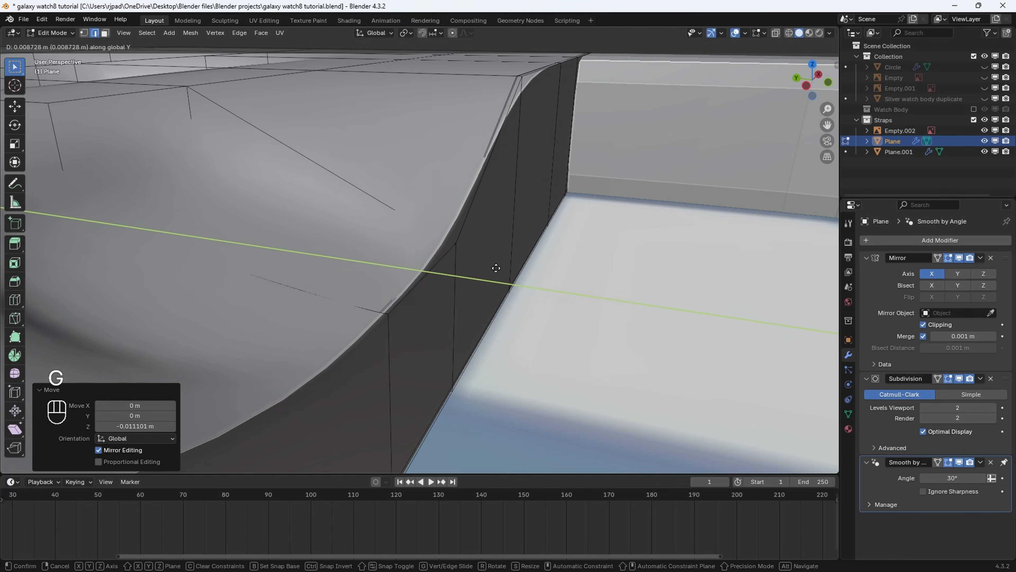
left_click(525, 275)
key("Tab")
Examine the shape of the smoothed recess at the strap's buckle end.
middle_click_drag(498, 275, 432, 221)
scroll(467, 284, "down", 8)
left_click(516, 193)
scroll(496, 213, "up", 10)
scroll(493, 228, "down", 3)
key("Tab")
key("Tab")
scroll(433, 221, "up", 5)
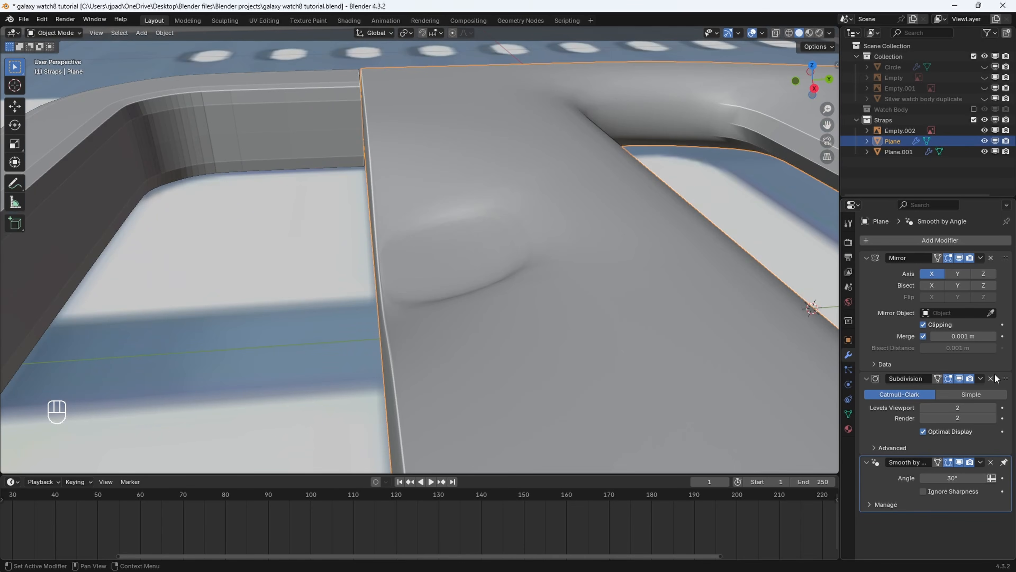
Turn off the viewport display of the strap's Subdivision modifier.
left_click(959, 378)
middle_click_drag(680, 321, 605, 262)
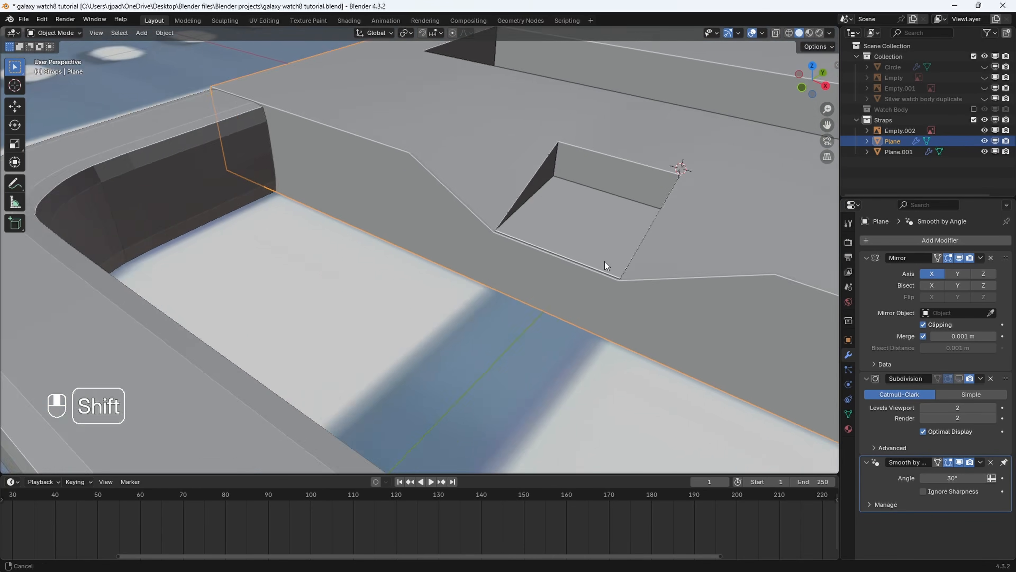
scroll(568, 262, "up", 5)
middle_click_drag(529, 264, 480, 251)
scroll(366, 203, "down", 3)
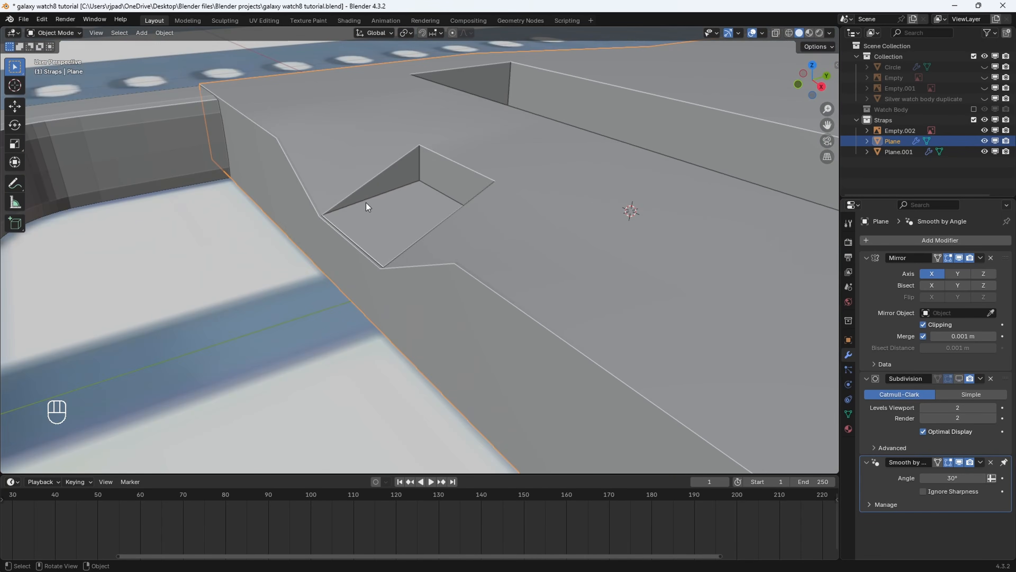
Duplicate the floor face of the strap's recess in place.
key("Tab")
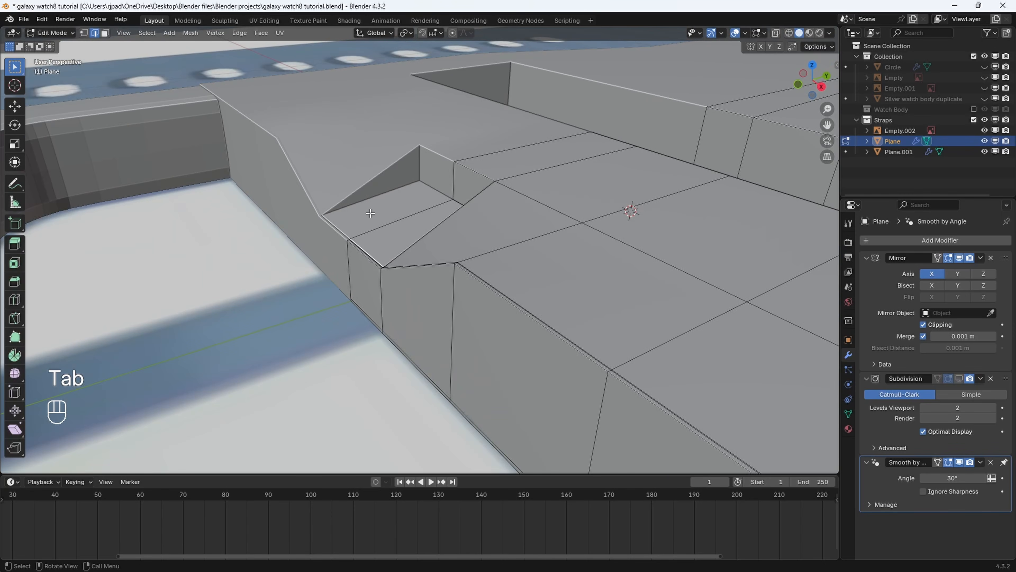
middle_click_drag(416, 240, 348, 180)
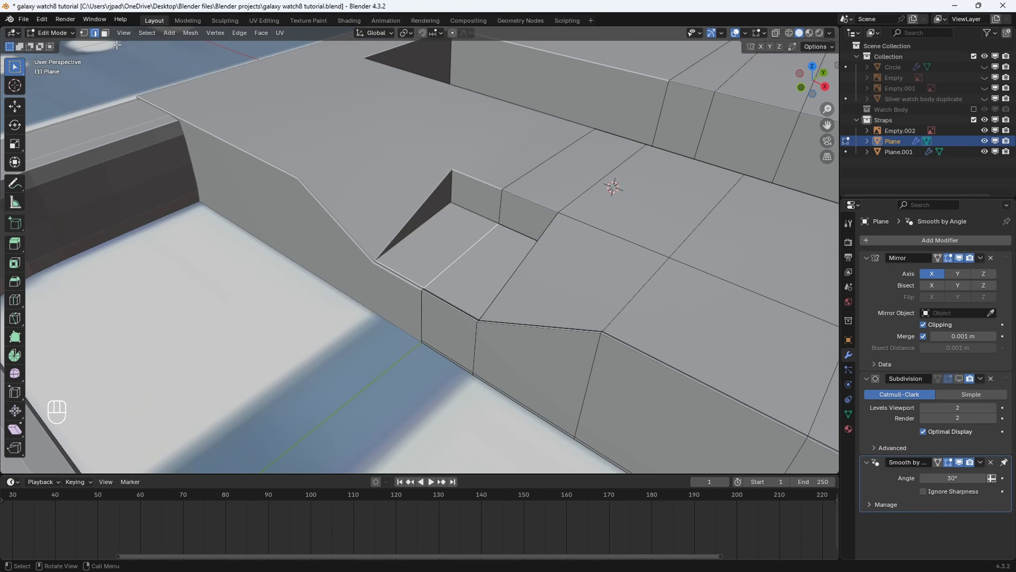
left_click(497, 273)
middle_click_drag(497, 273, 516, 273)
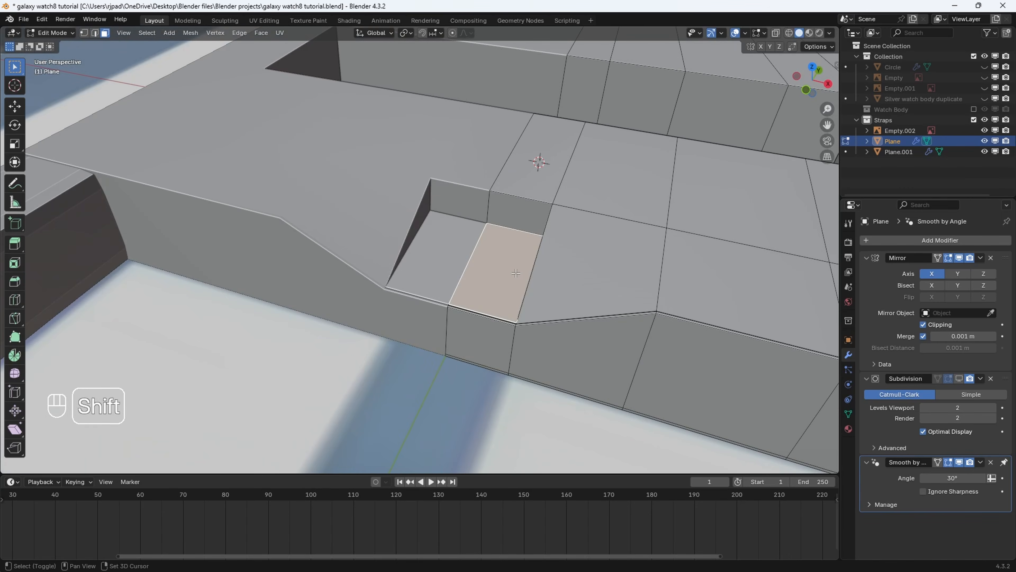
key("shift+d")
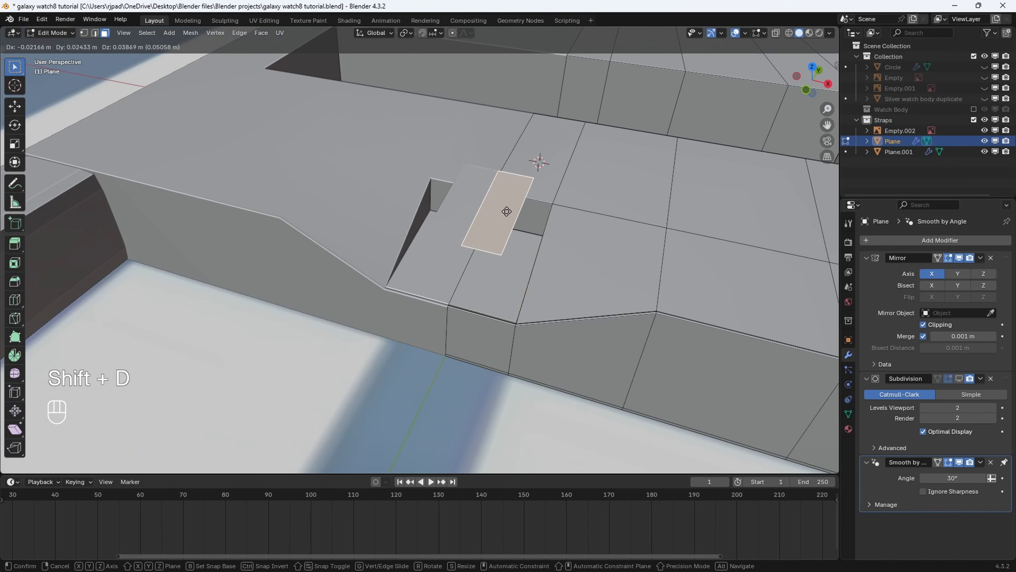
right_click(530, 215)
Separate the duplicated recess floor face into its own object.
middle_click_drag(531, 214, 557, 199)
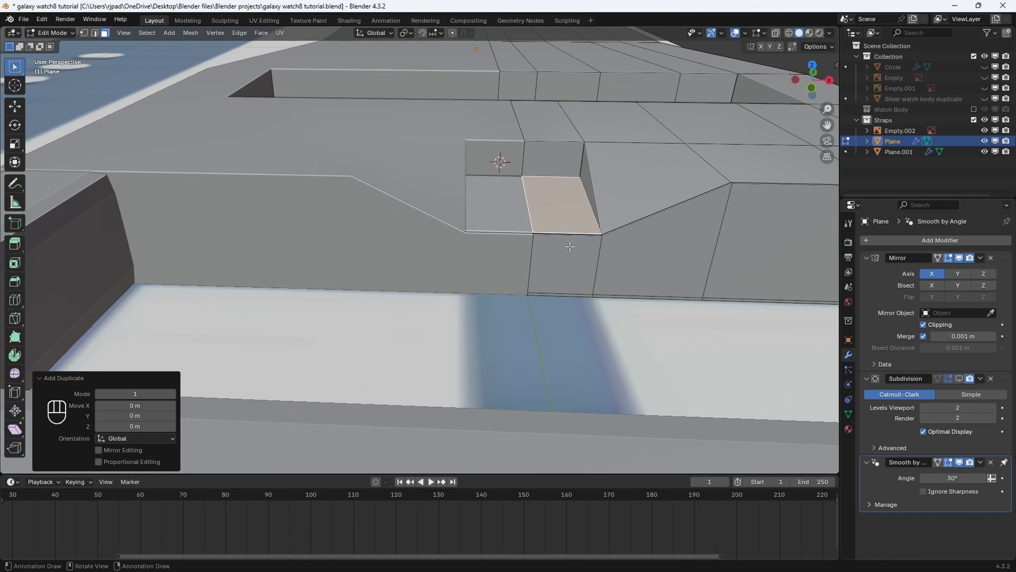
middle_click_drag(569, 238, 540, 252, "shift")
key("p")
left_click(527, 253)
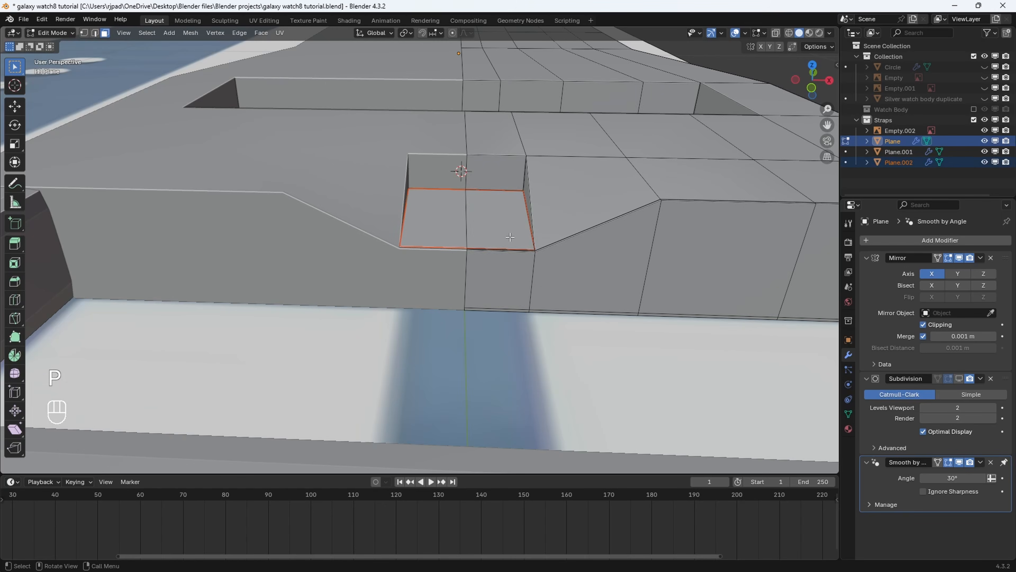
key("Tab")
Extrude the separated recess face upward by about 0.035 m into a block.
left_click(498, 225)
middle_click_drag(498, 226, 464, 222, "shift")
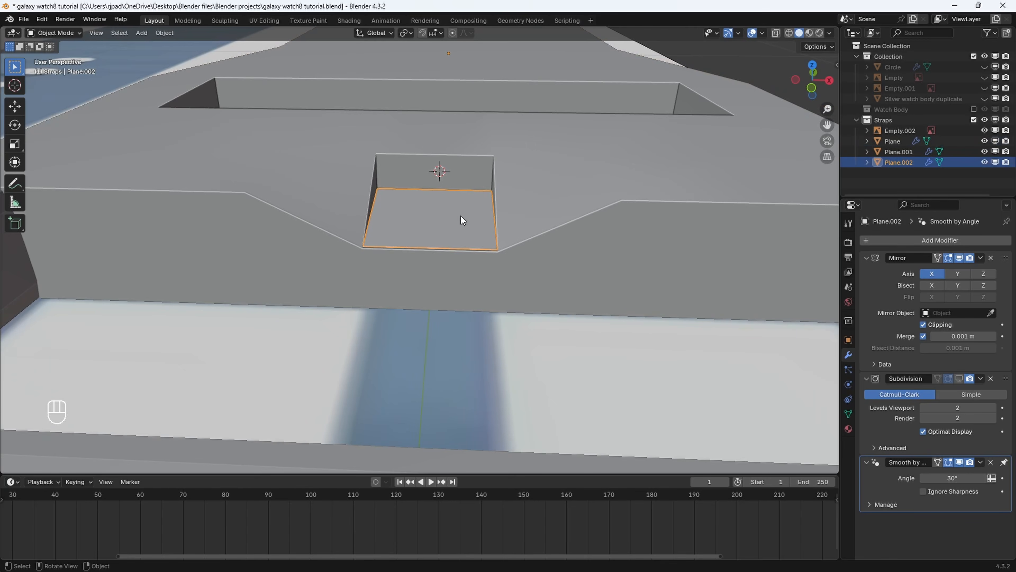
key("Tab")
left_click(470, 235)
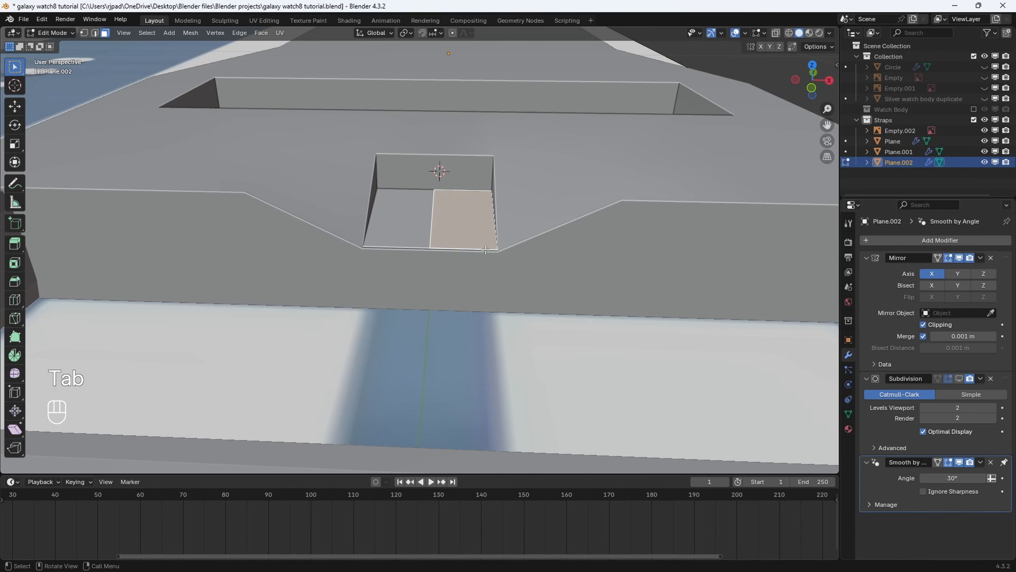
middle_click_drag(470, 234, 481, 186)
key("e")
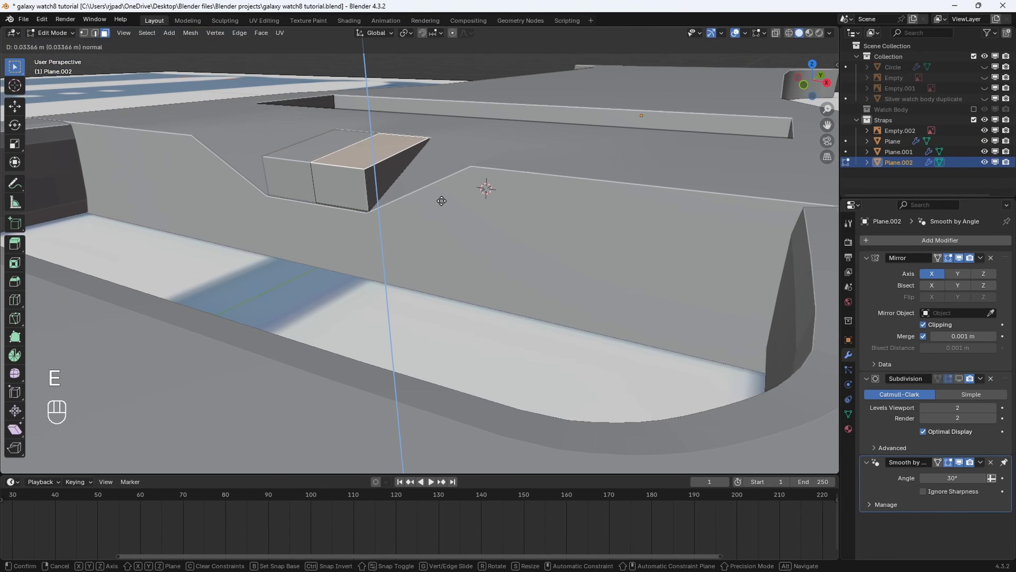
left_click(441, 201)
middle_click_drag(442, 201, 465, 214)
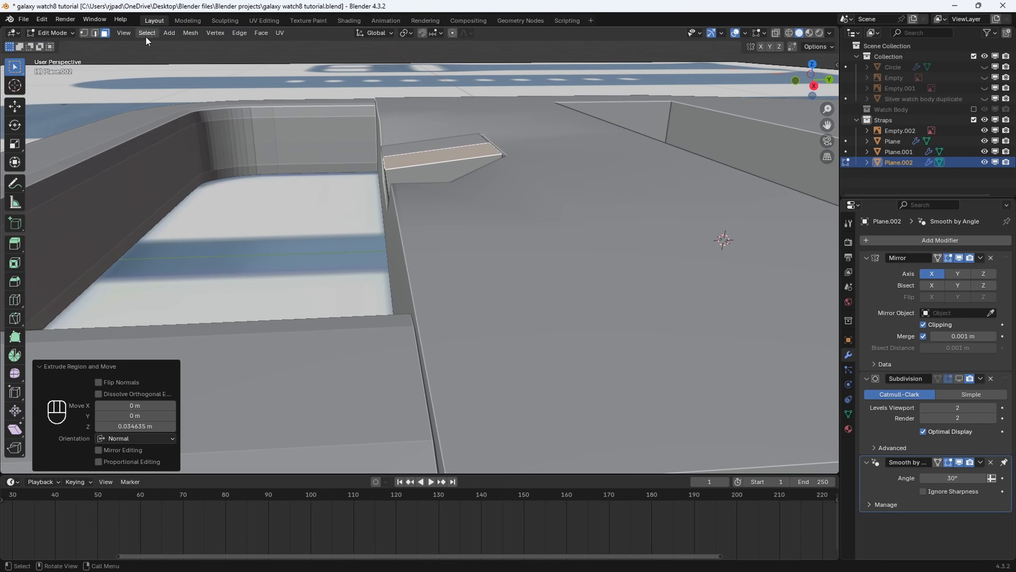
Turn on the viewport display of the Subdivision modifier on the small recess block.
left_click(60, 32)
left_click(58, 44)
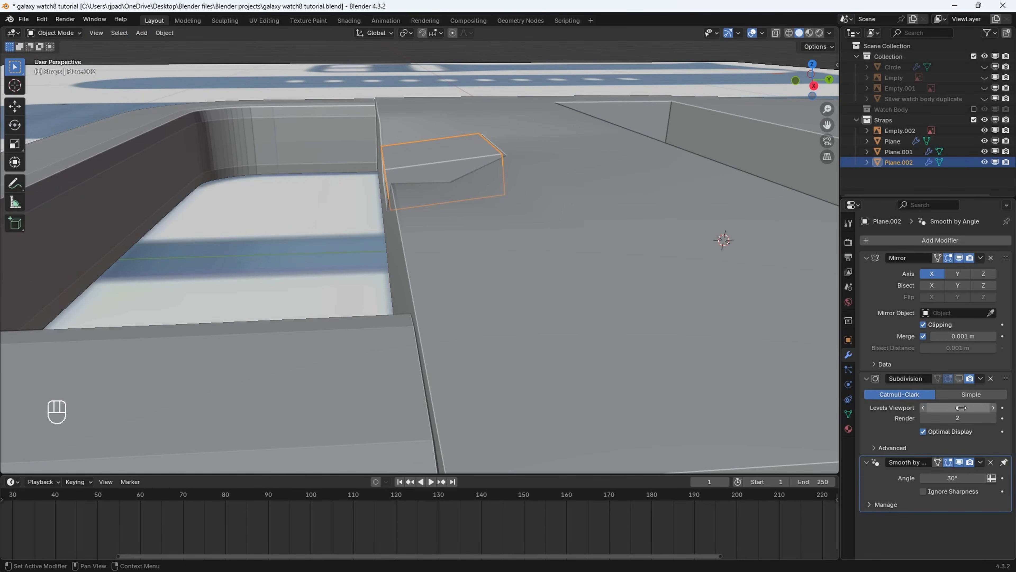
left_click(960, 379)
middle_click_drag(461, 227, 89, 56)
Extrude the small recess block's side face about 0.12 m out over the buckle opening to start the pin.
left_click(66, 32)
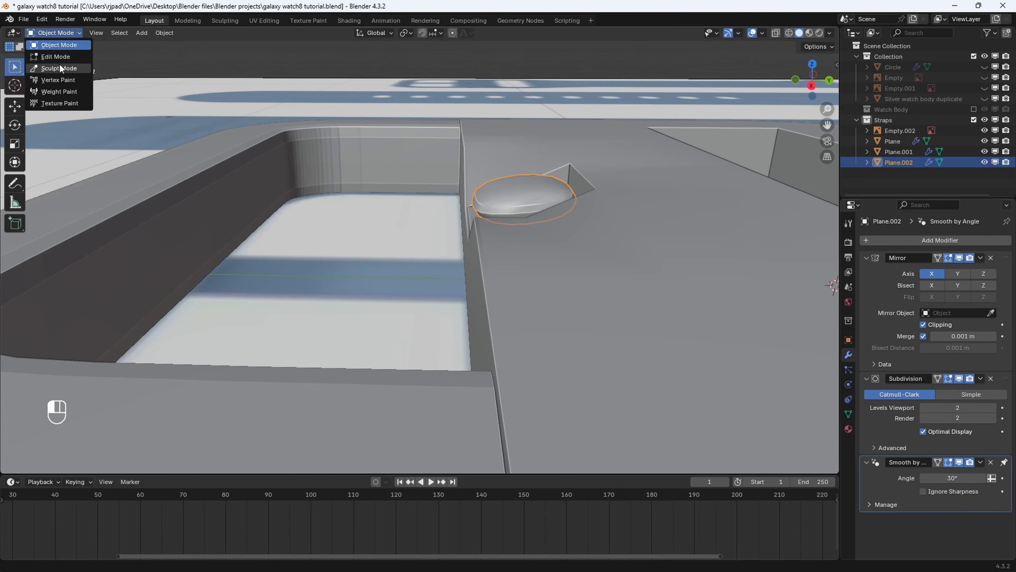
left_click(62, 58)
middle_click_drag(651, 185, 694, 184)
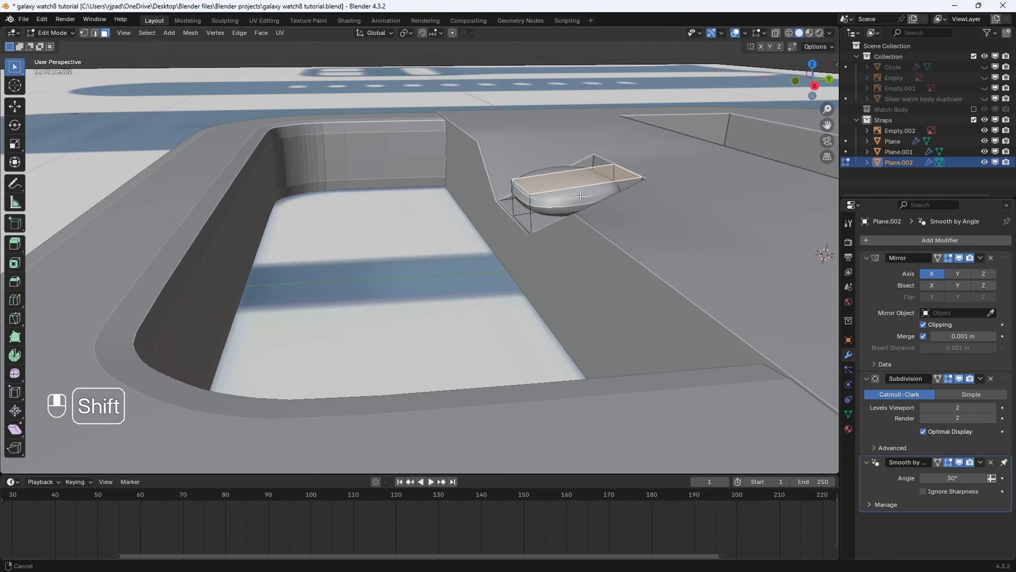
middle_click_drag(624, 194, 565, 206)
left_click(582, 207)
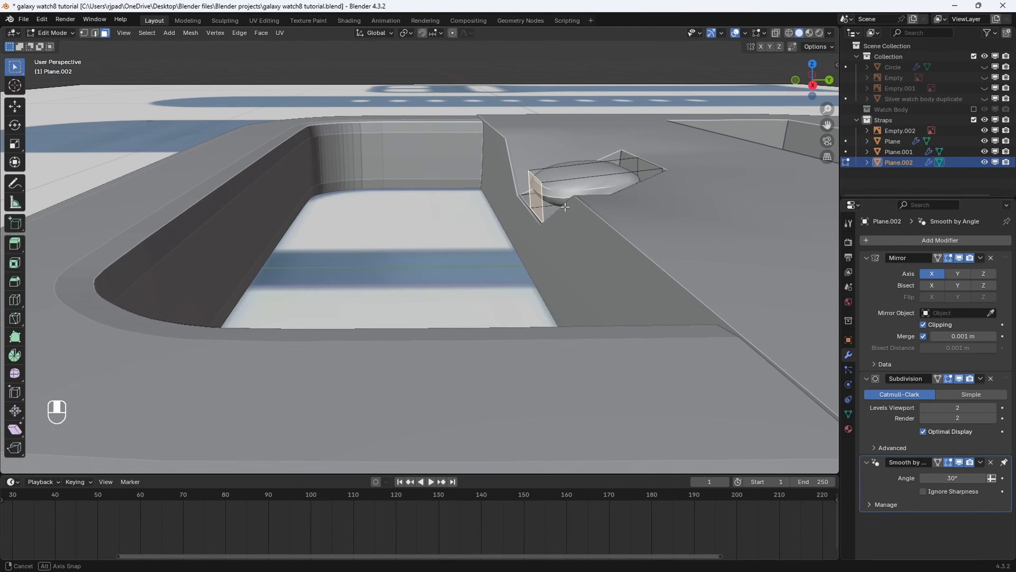
key("e")
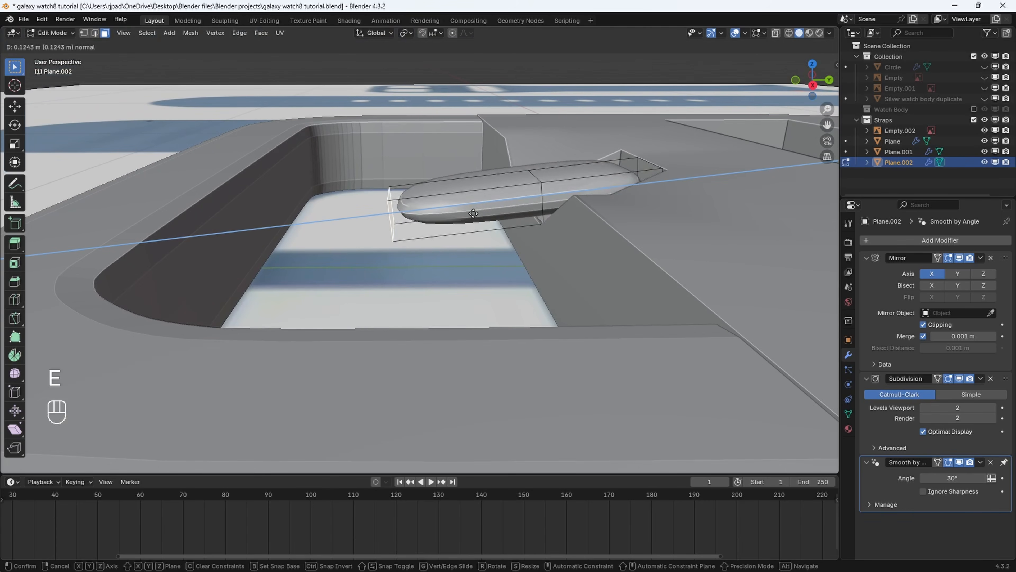
left_click(481, 213)
Lower the pin's extruded end face by about 0.043 m along Z.
middle_click_drag(480, 213, 552, 194, "shift")
key("g")
key("z")
left_click(532, 188)
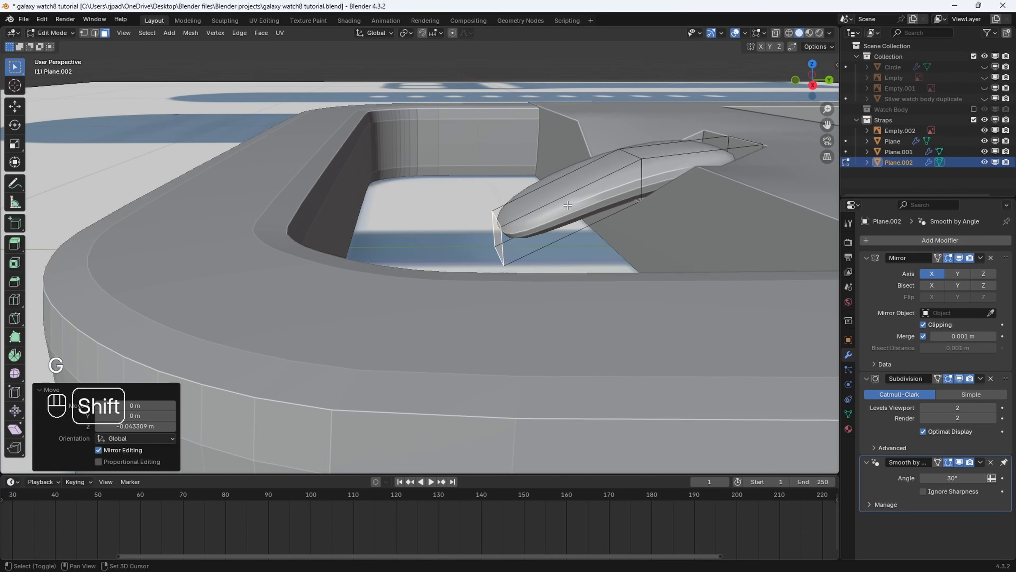
key("e")
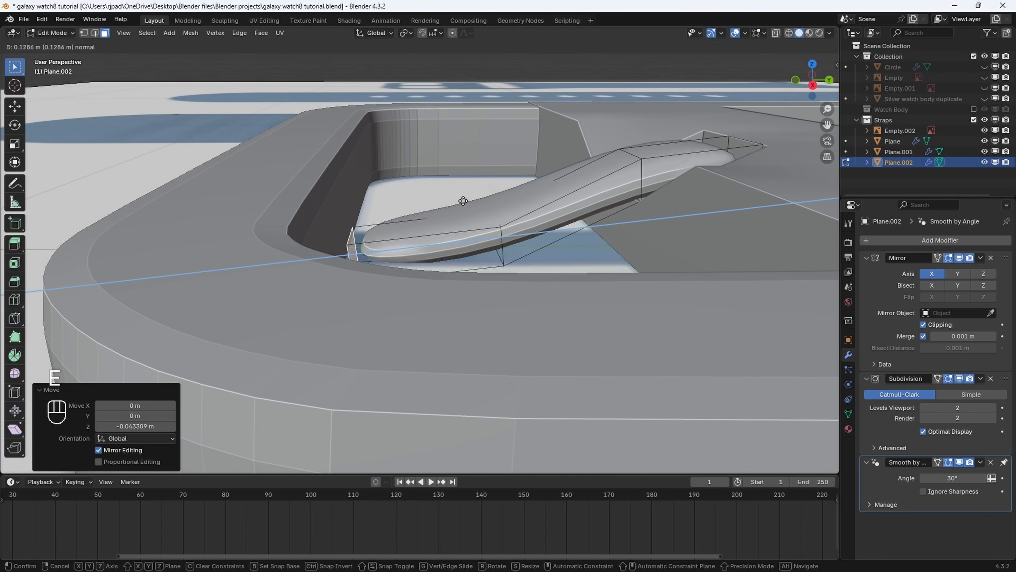
left_click(457, 201)
key("ctrl+z")
Rotate the pin's end face about -6° around X until vertical in side view, and raise it about 0.004 m.
middle_click_drag(465, 212, 460, 203)
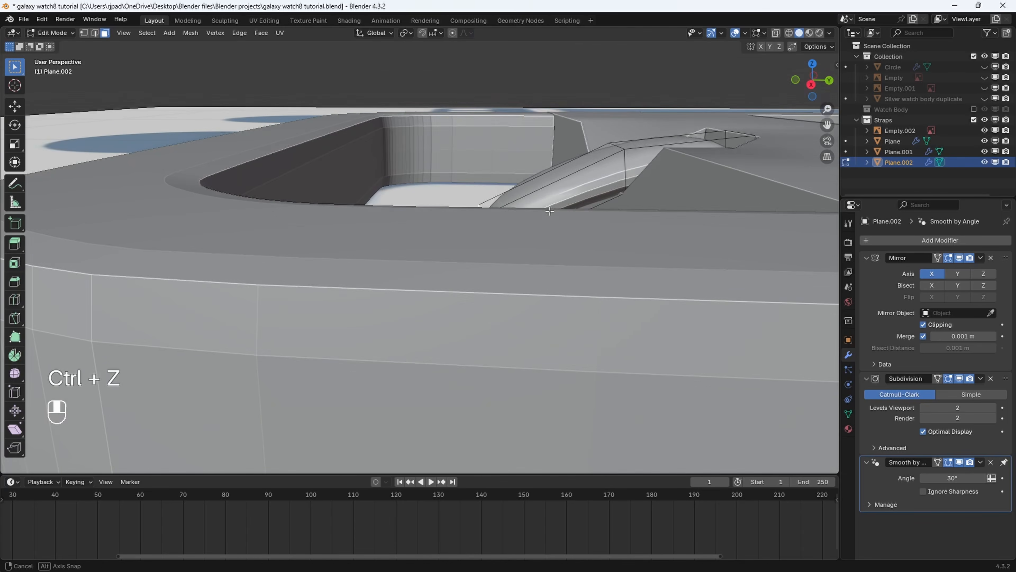
left_click(809, 85)
key("shift+z")
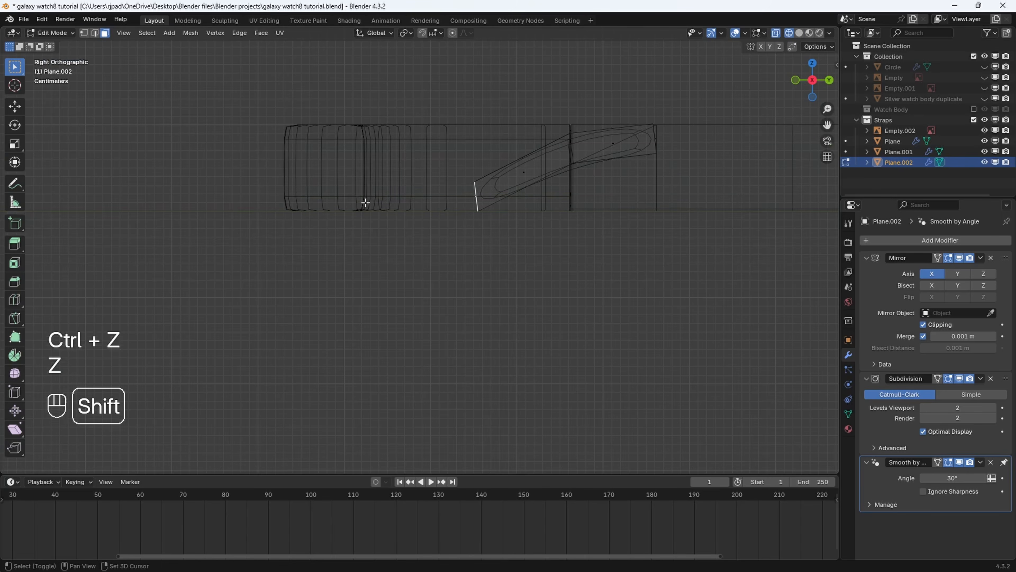
scroll(607, 249, "up", 4)
scroll(607, 200, "up", 3)
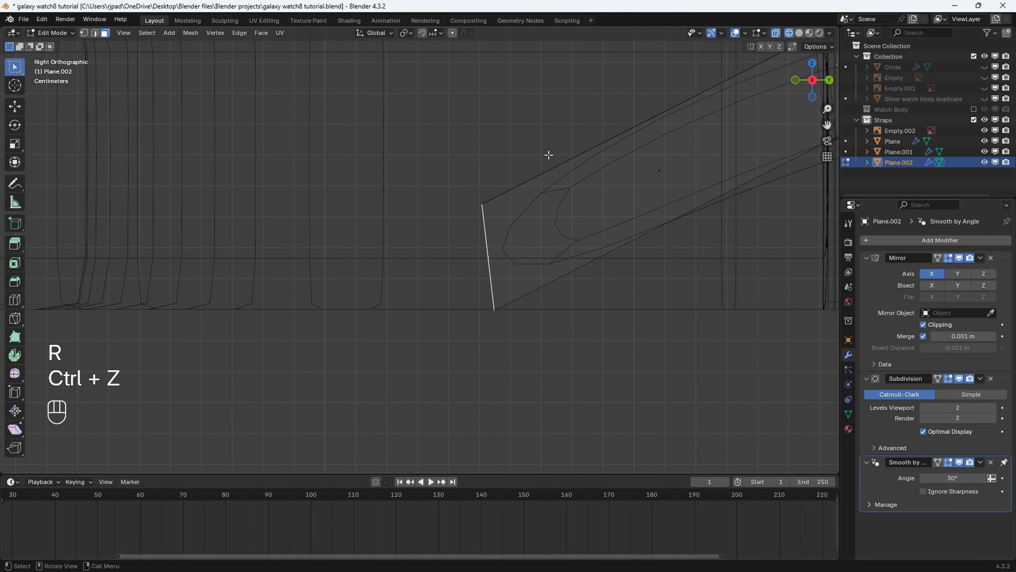
key("r")
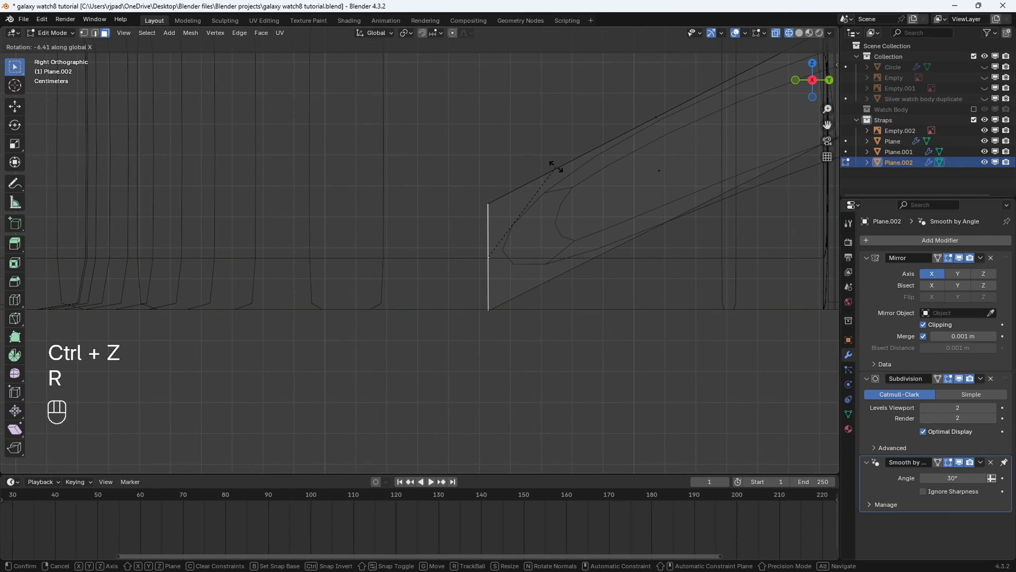
left_click(555, 166)
key("g")
key("z")
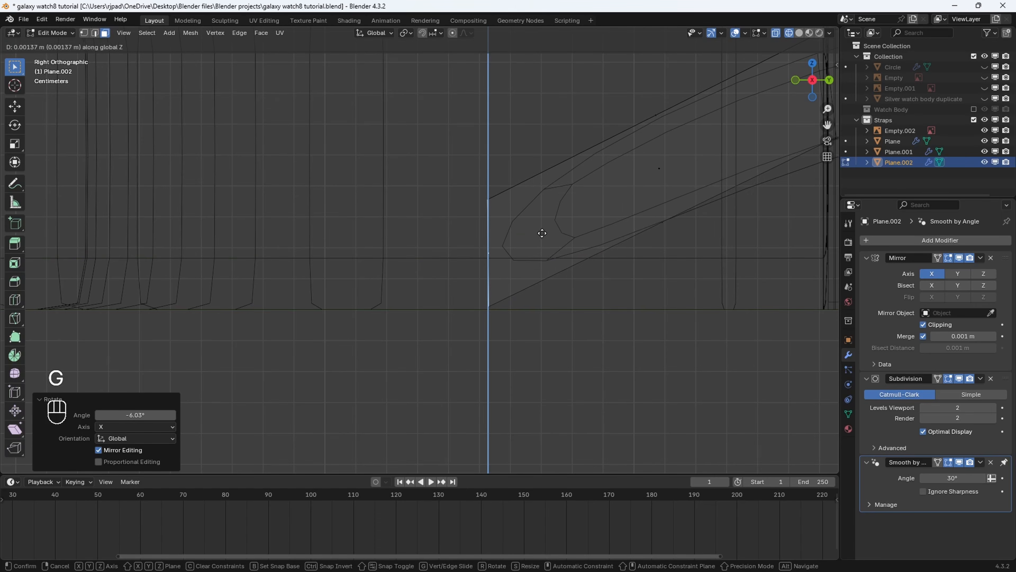
left_click(544, 225)
Extrude the pin's vertical end face about 0.033 m to form a short segment at its low point.
scroll(538, 221, "down", 5)
key("e")
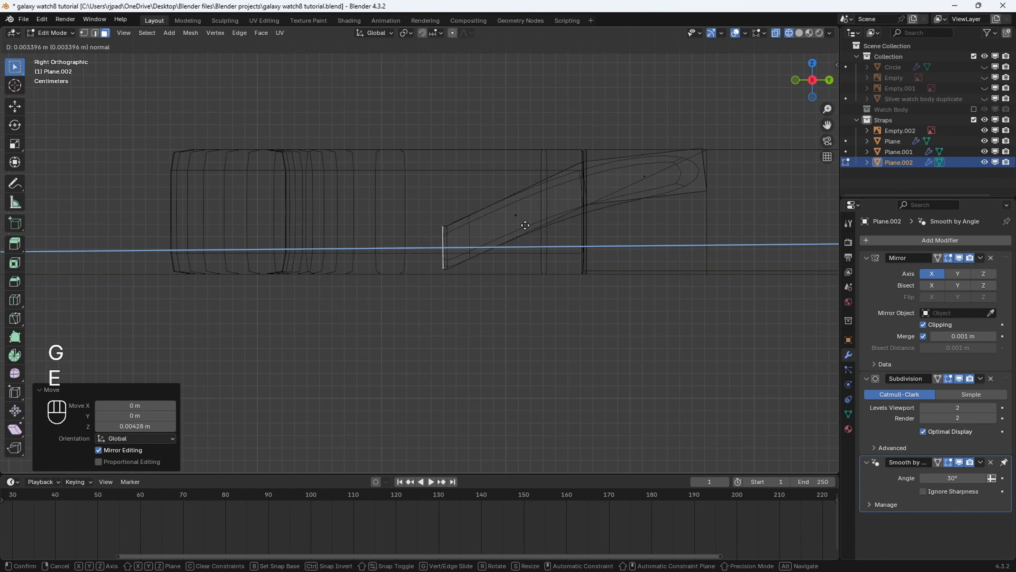
left_click(489, 225)
Extrude the pin's end face about 0.095 m to the buckle frame's inner edge and raise it about 0.069 m along Z.
scroll(488, 224, "up", 1)
mouse_move(496, 236)
middle_mouse_down("shift")
mouse_move(563, 272)
mouse_move(580, 303)
mouse_move(594, 277)
mouse_move(649, 284)
mouse_move(624, 288)
middle_mouse_up("shift")
key("z")
scroll(705, 303, "down", 5)
key("e")
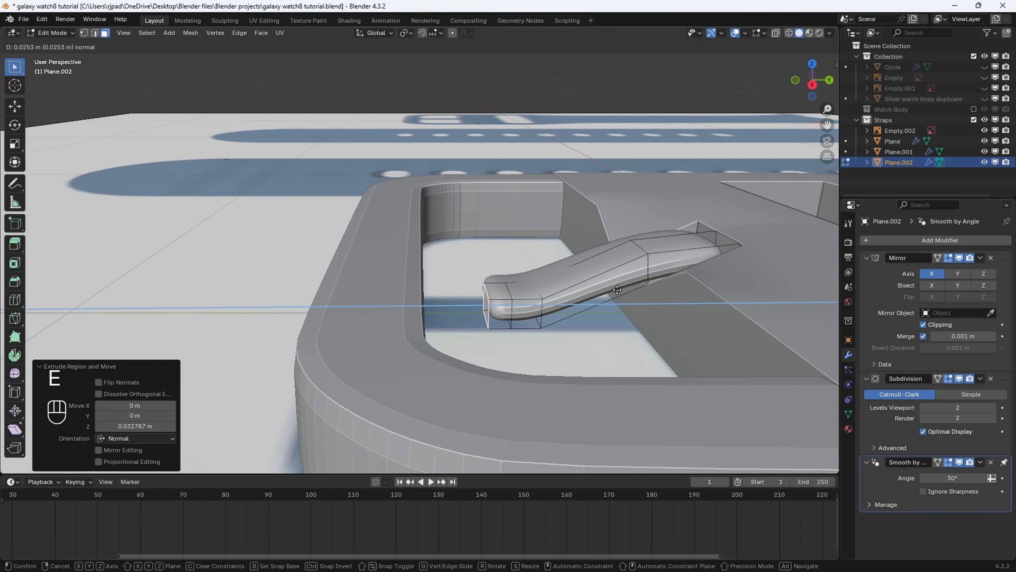
left_click(561, 289)
key("g")
key("z")
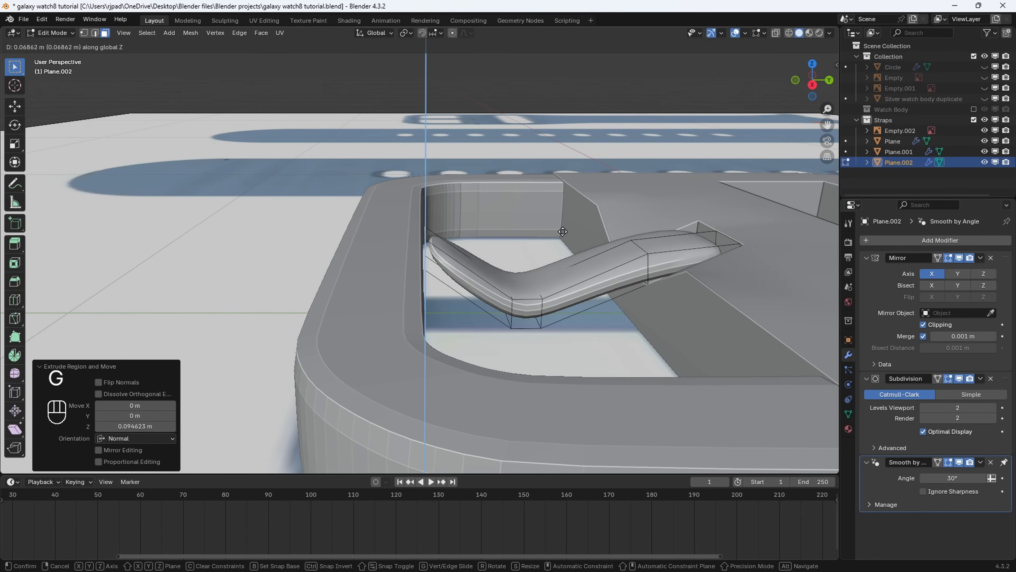
left_click(563, 231)
Extrude the pin's end face about 0.043 m so its tip rests over the buckle frame.
middle_click_drag(563, 232, 600, 269)
key("e")
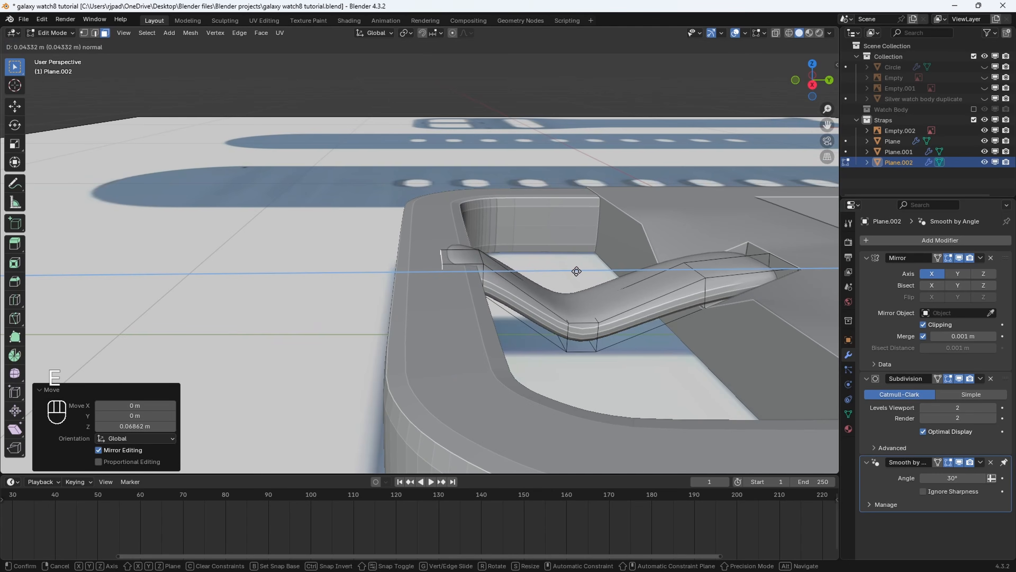
left_click(576, 271)
middle_click_drag(576, 271, 521, 290)
key("Tab")
key("Tab")
Select the short segment at the pin's low point and raise it about 0.032 m along Z.
scroll(515, 289, "down", 1)
scroll(480, 303, "up", 2)
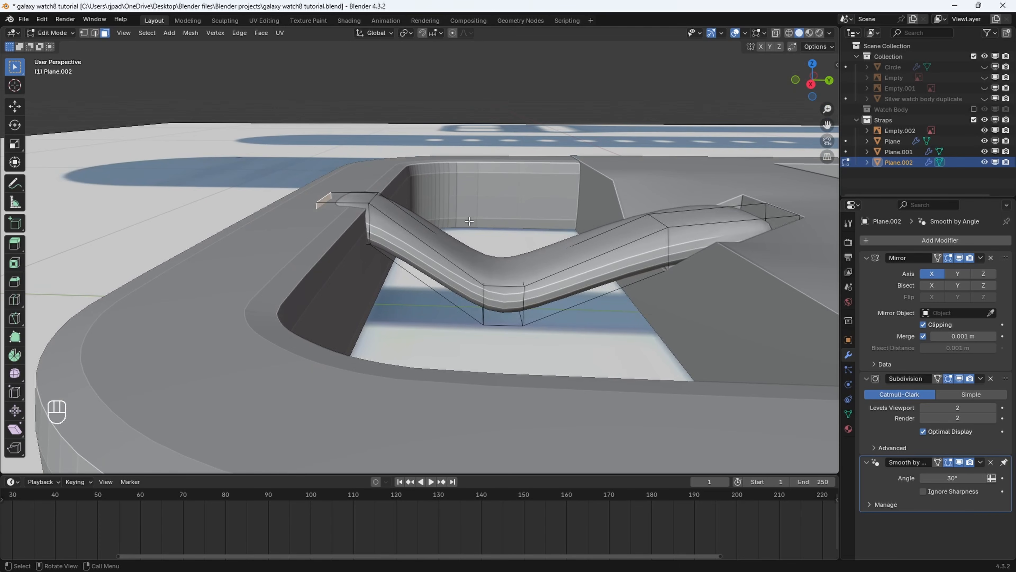
left_click_drag(479, 263, 536, 326)
key("z")
left_click(401, 311)
middle_click_drag(520, 262, 521, 275)
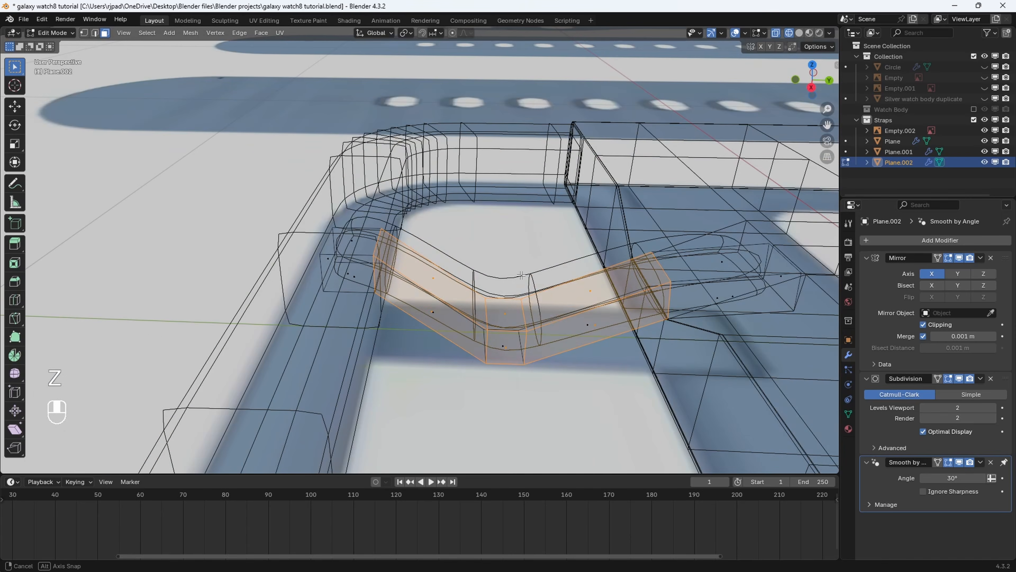
left_click_drag(512, 366, 514, 374)
key("z")
middle_click_drag(573, 337, 577, 320)
key("g")
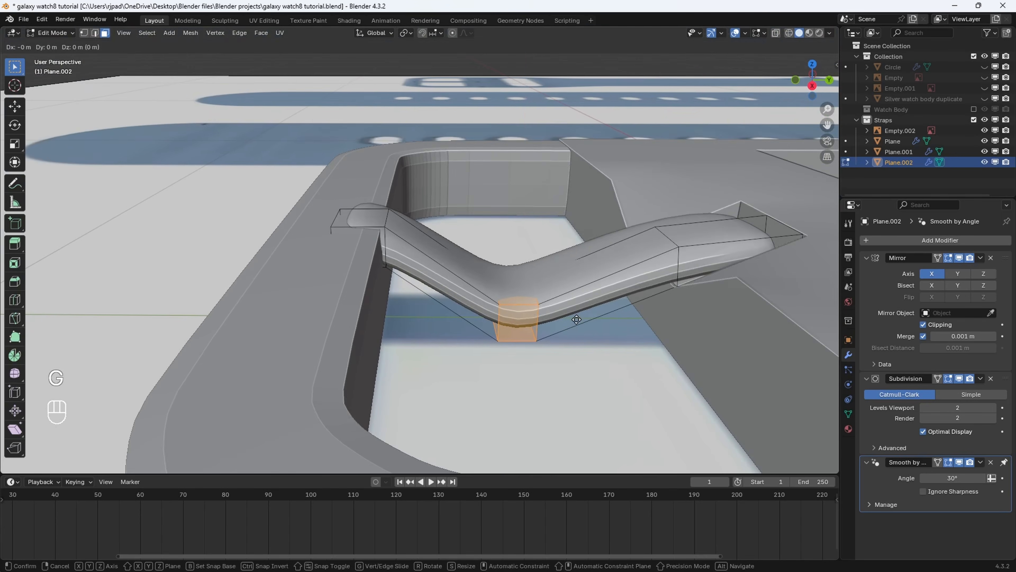
key("z")
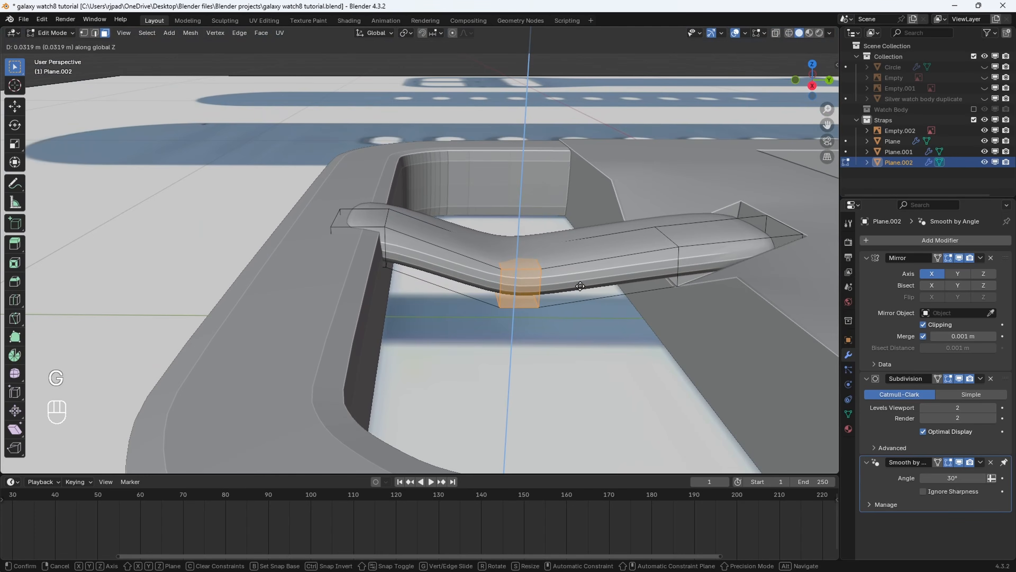
left_click(580, 286)
Add one loop cut across the buckle frame's end bar and slide it toward the pin with a factor of about -0.576.
middle_click_drag(580, 286, 558, 310)
key("Tab")
left_click(344, 202)
middle_click_drag(344, 202, 428, 257)
key("Tab")
scroll(428, 257, "down", 3)
scroll(420, 287, "up", 2)
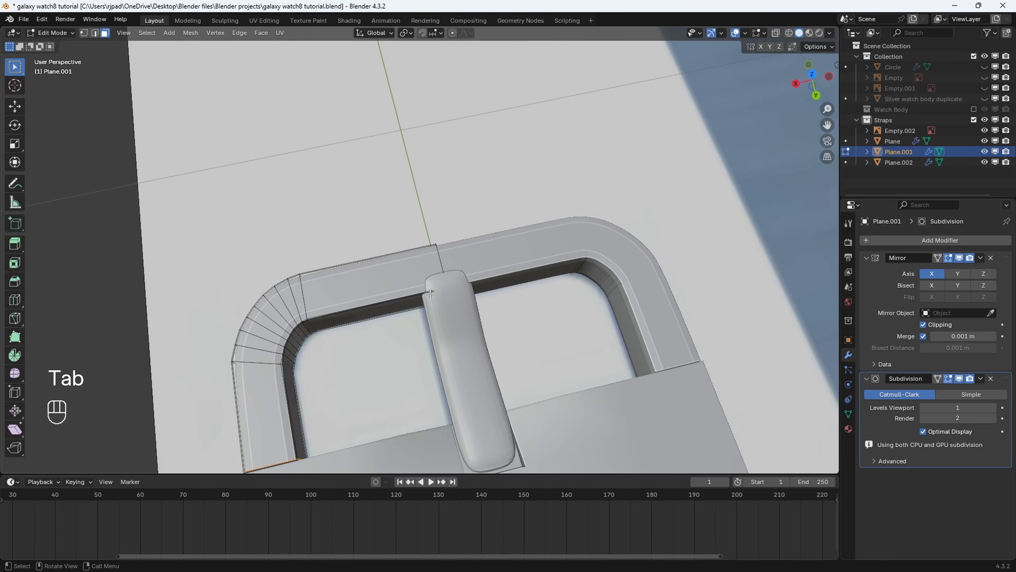
key("ctrl+r")
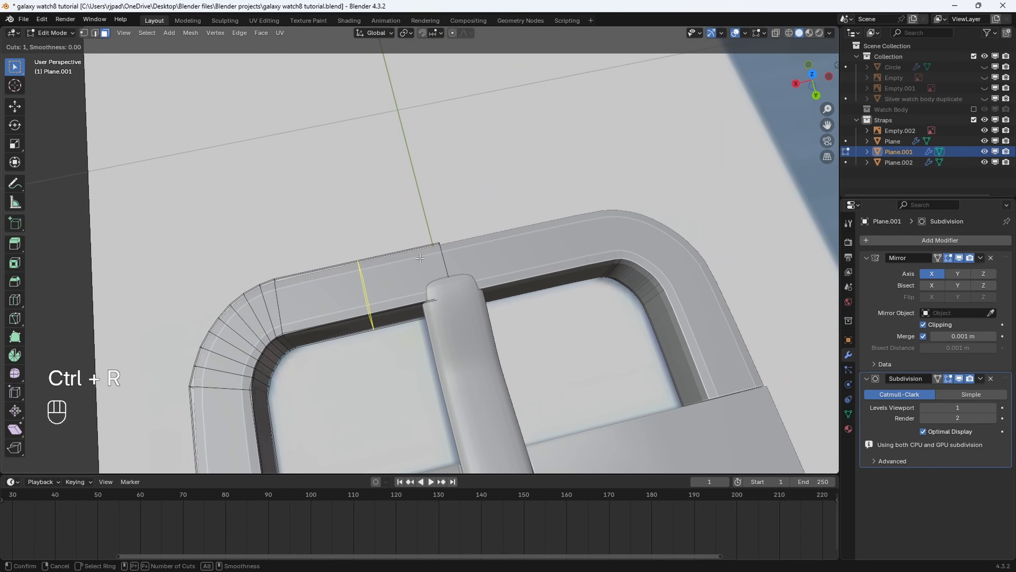
left_click(420, 258)
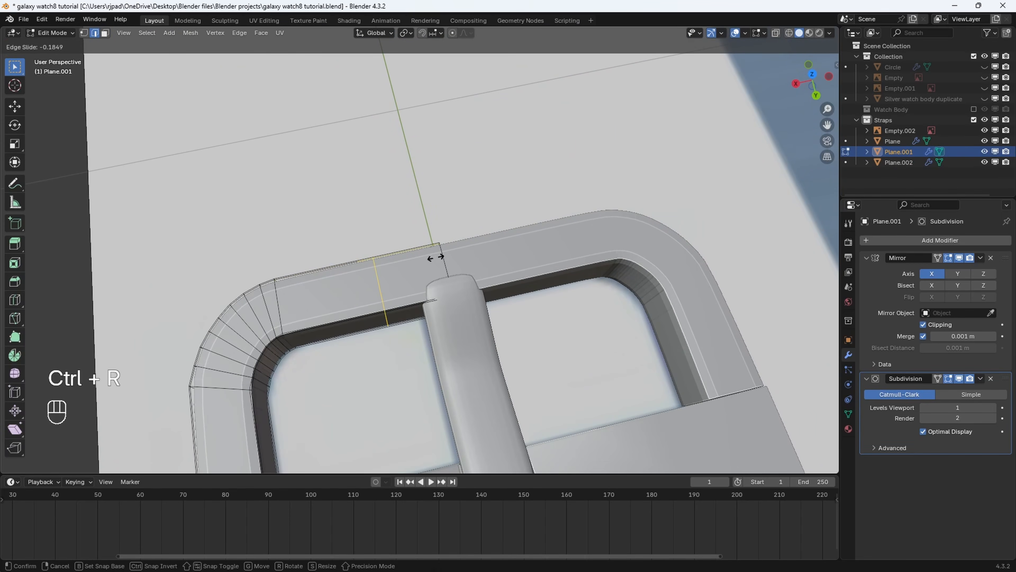
left_click(474, 251)
In top view, move the new loop cut about -0.0046 m along X to align with the pin's side.
left_click(815, 77)
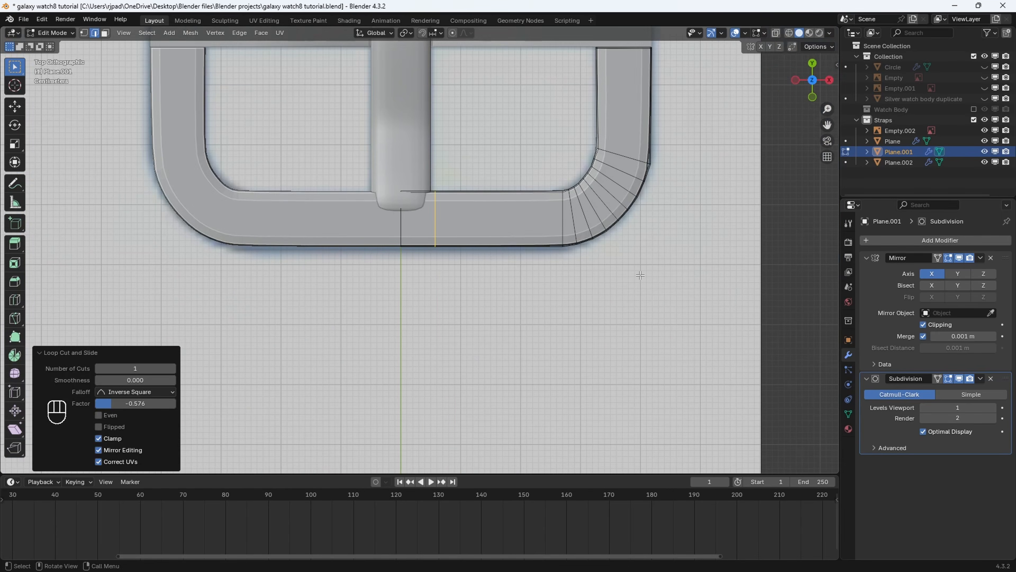
middle_click_drag(640, 275, 680, 345, "shift")
scroll(640, 306, "up", 3)
middle_click_drag(601, 273, 626, 303, "shift")
key("g")
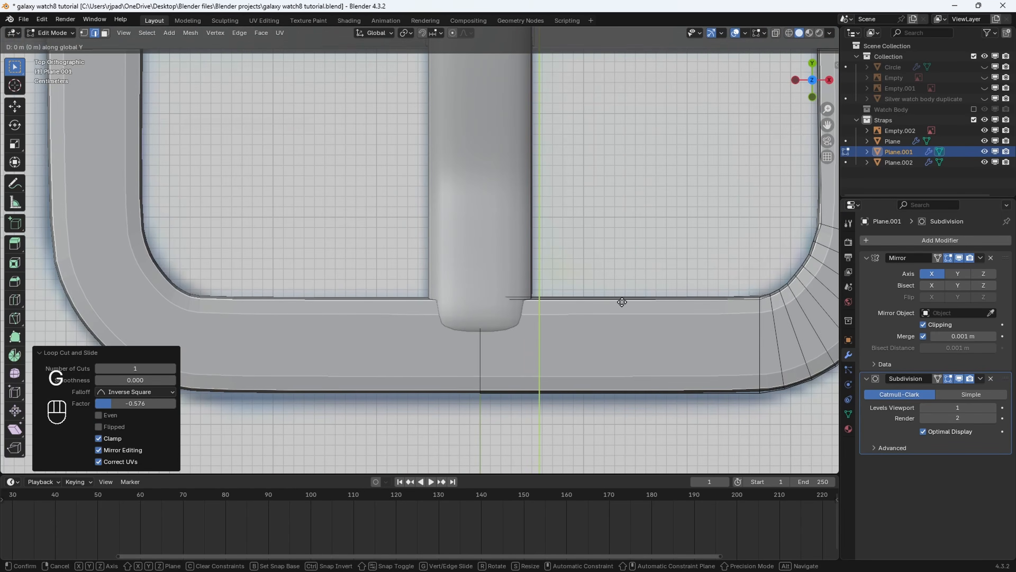
key("x")
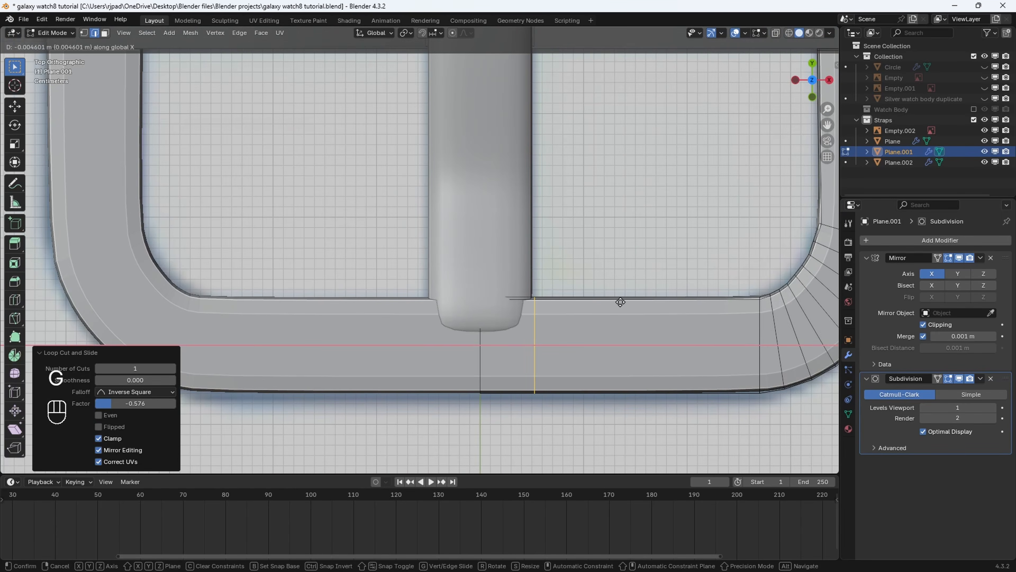
left_click(620, 303)
Add a centred loop cut running lengthwise along the buckle frame.
scroll(560, 304, "down", 2)
key("ctrl+r")
left_click(473, 315)
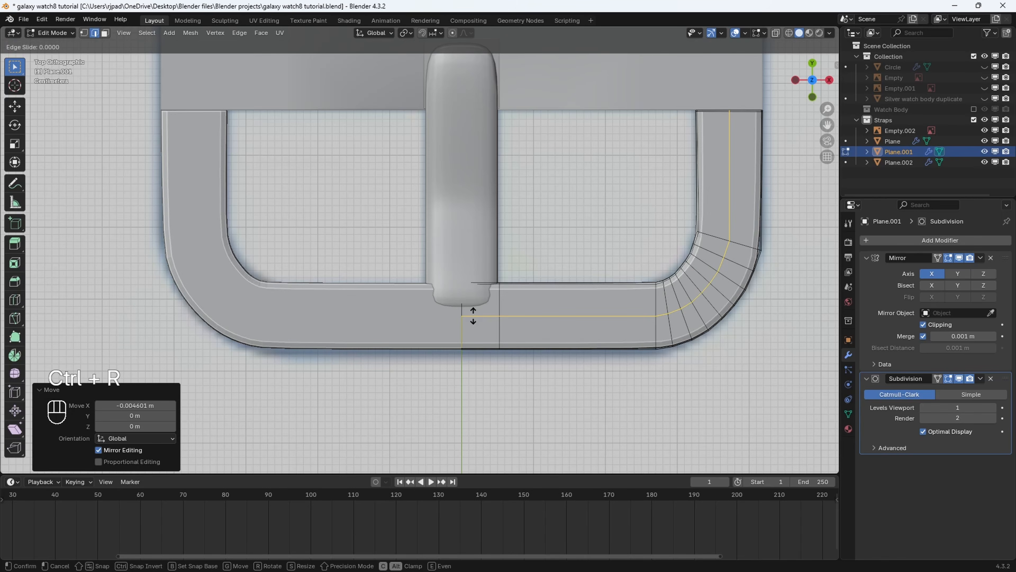
left_click(473, 316)
Extrude the frame's top face under the pin tip about 0.026 m downward to form a recess.
middle_click_drag(513, 332, 447, 250)
left_click(105, 34)
left_click(365, 302)
key("e")
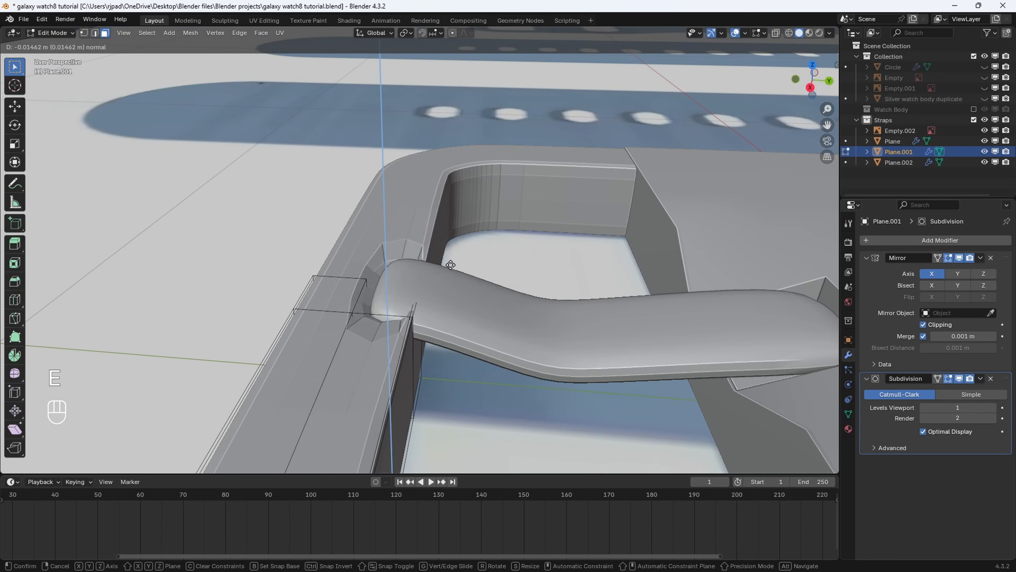
left_click(455, 278)
middle_click_drag(455, 278, 515, 277)
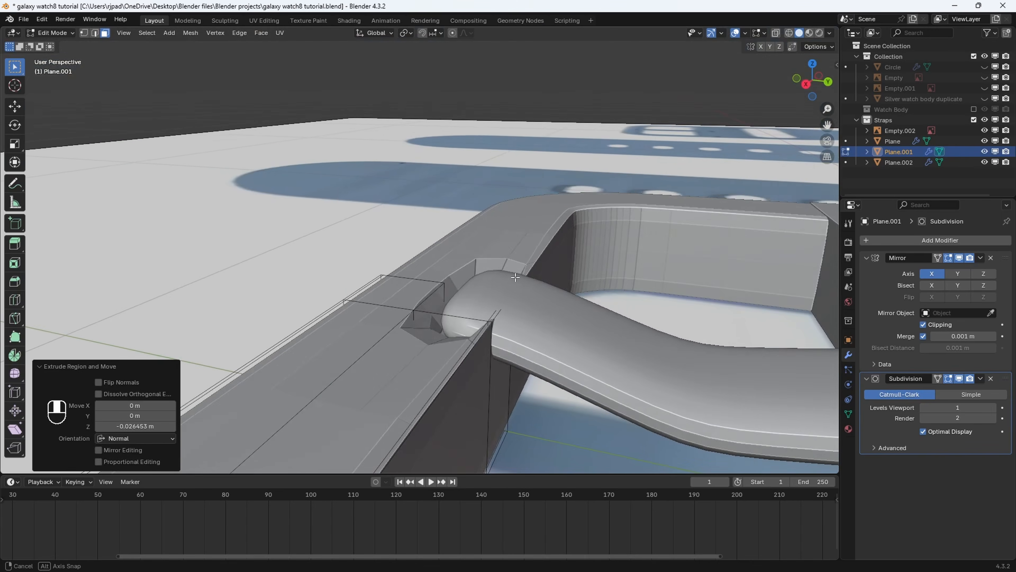
Set the buckle frame's Subdivision viewport level to 2.
scroll(532, 296, "up", 2)
key("Tab")
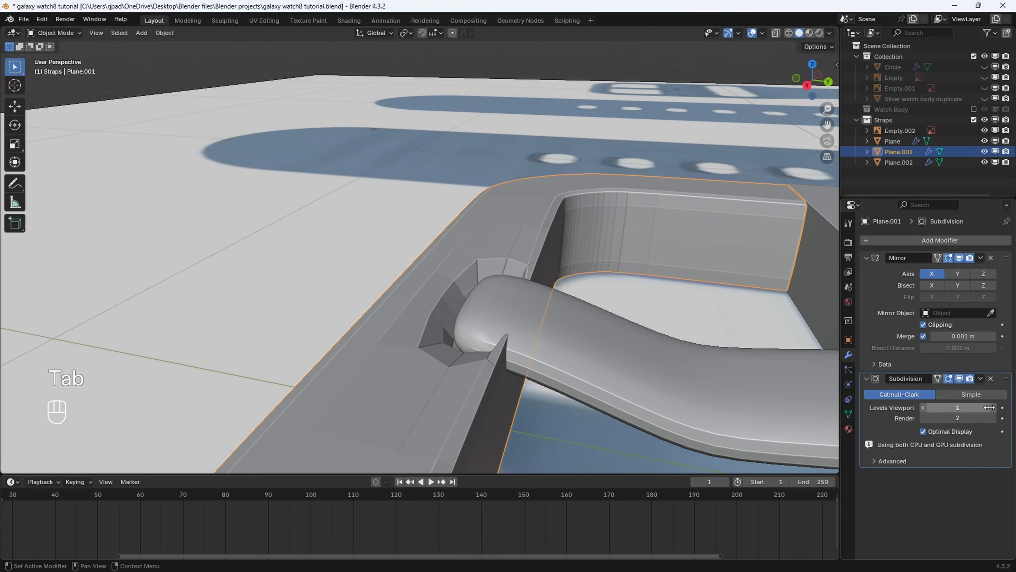
left_click(993, 407)
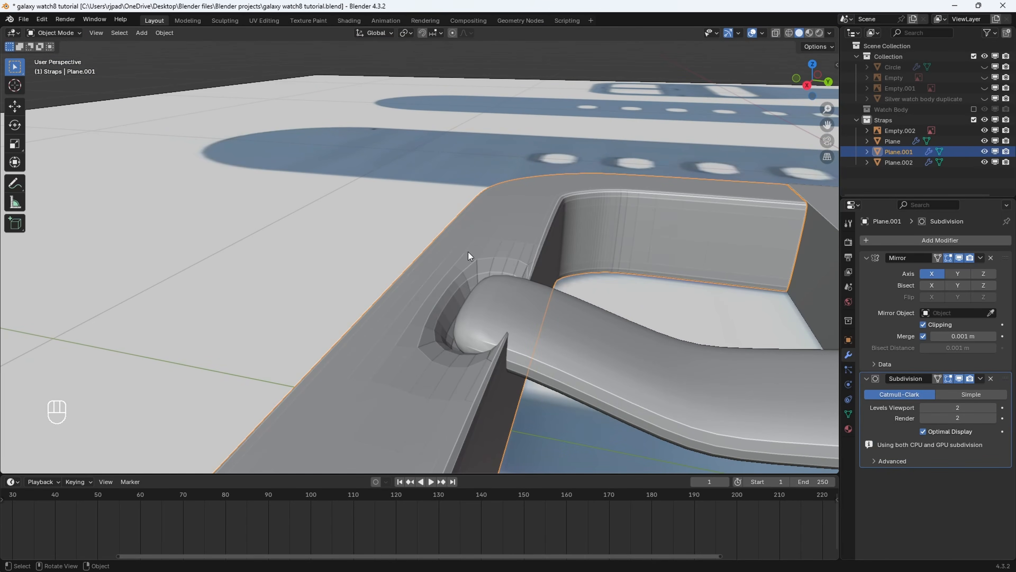
Lower the raised inner edge of the frame's pin recess by about 0.032 m along Z.
middle_click_drag(472, 295, 500, 340)
key("Tab")
middle_click_drag(500, 341, 152, 69)
left_click(95, 33)
scroll(457, 316, "up", 3)
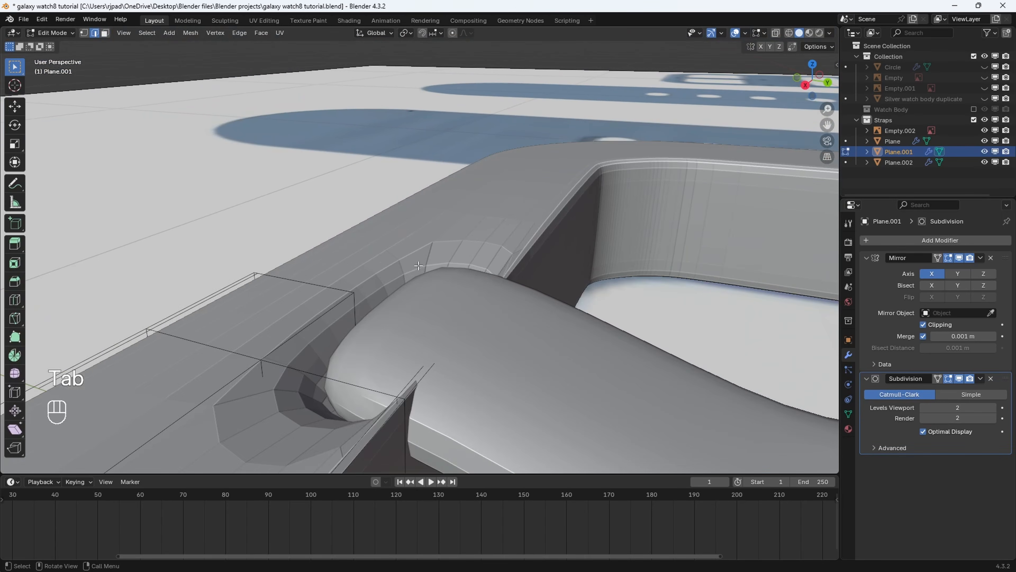
left_click(464, 272, "shift")
key("g")
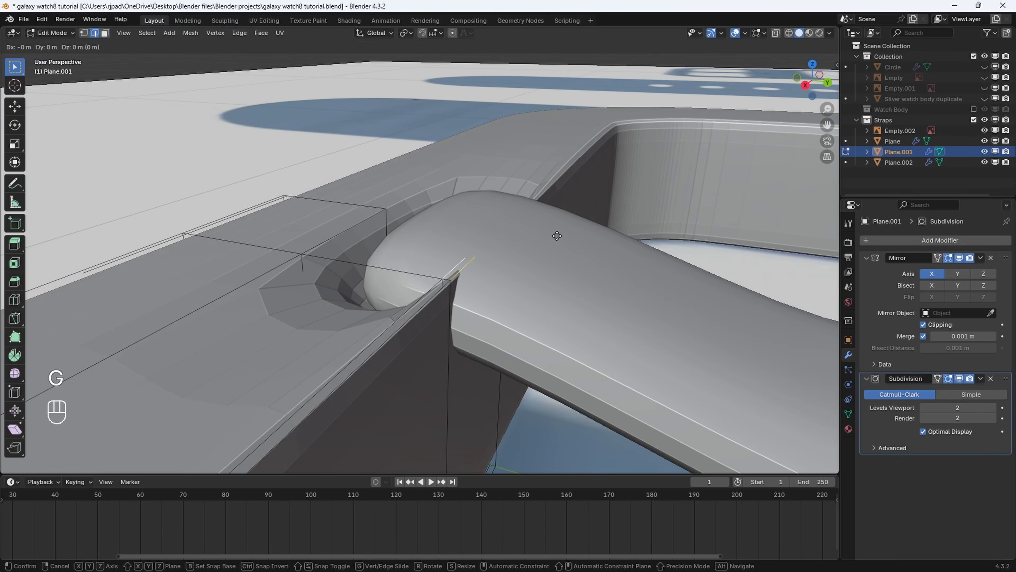
key("z")
left_click(572, 352)
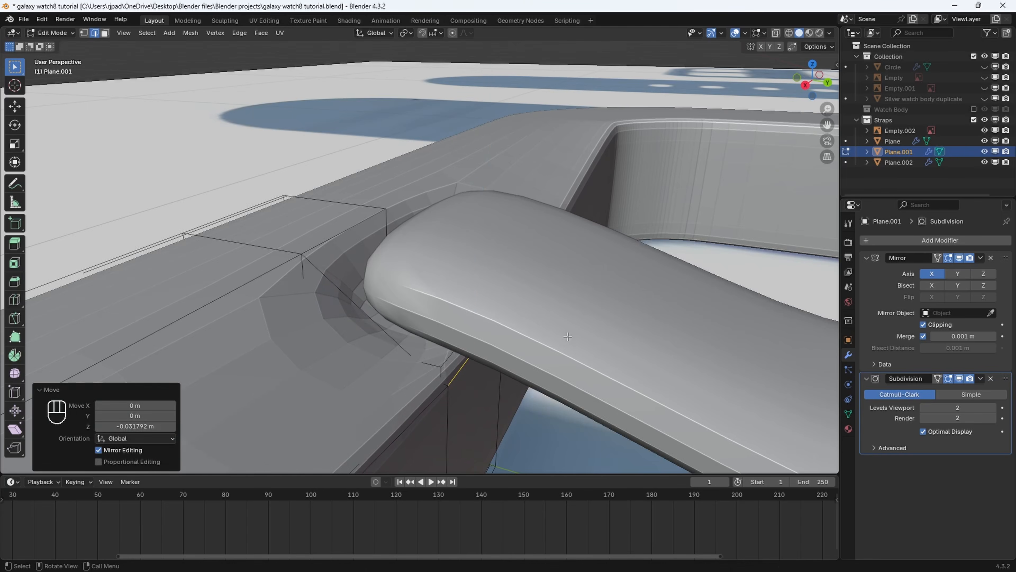
middle_click_drag(572, 353, 530, 340)
scroll(560, 296, "down", 7)
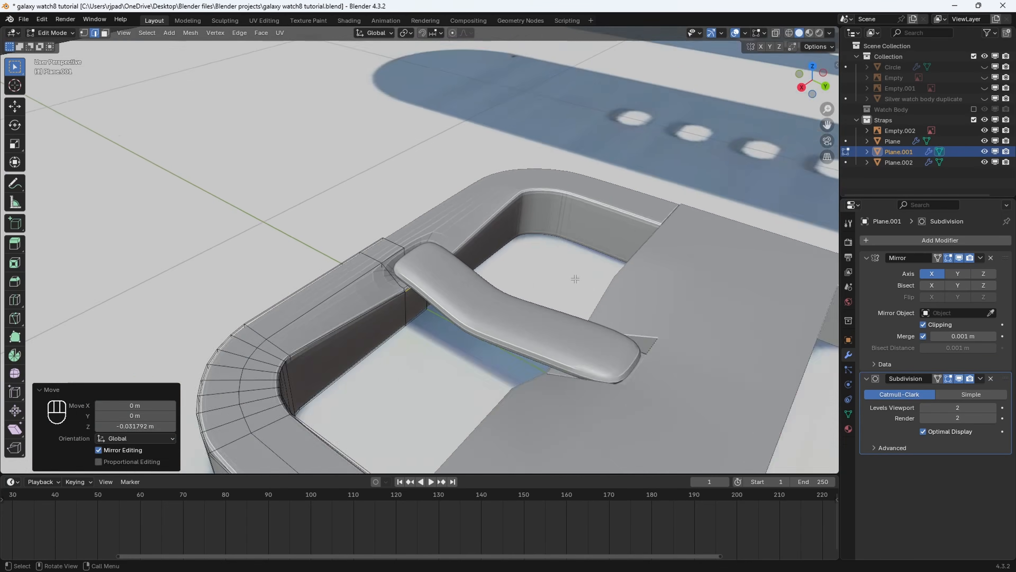
Apply smooth shading to the buckle frame.
key("Tab")
middle_click_drag(514, 266, 531, 357)
left_click(540, 239)
scroll(534, 236, "up", 5)
key("Tab")
left_click(480, 256)
left_click(415, 273)
right_click(415, 273)
left_click(418, 273)
left_click(588, 206)
Turn on the viewport display of the Subdivision modifier on the main strap.
scroll(535, 197, "down", 6)
scroll(531, 357, "down", 5)
left_click(390, 386)
middle_click_drag(433, 352, 497, 331)
scroll(500, 330, "up", 4)
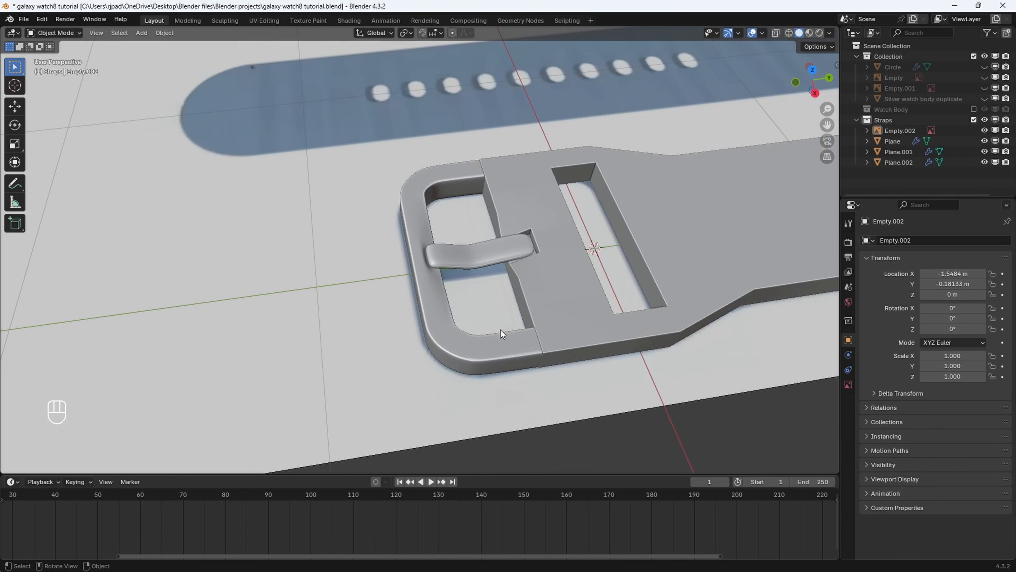
left_click(580, 324)
left_click(959, 379)
left_click(584, 384)
Examine the smoothed strap, buckle frame and pin from several angles against the reference image.
scroll(584, 426, "down", 5)
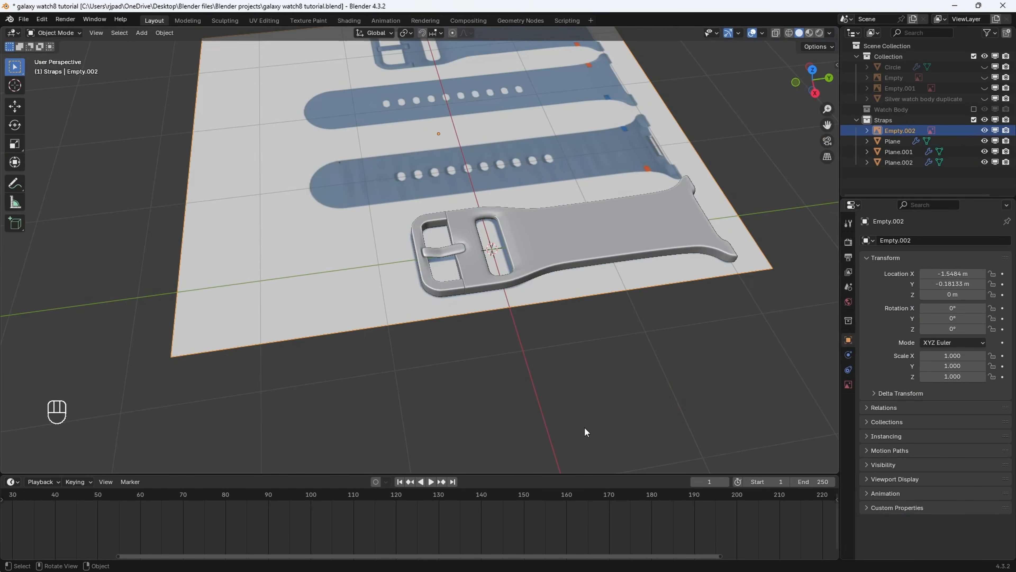
left_click(608, 410)
scroll(655, 369, "up", 5)
middle_click_drag(611, 408, 586, 336)
scroll(648, 369, "up", 3)
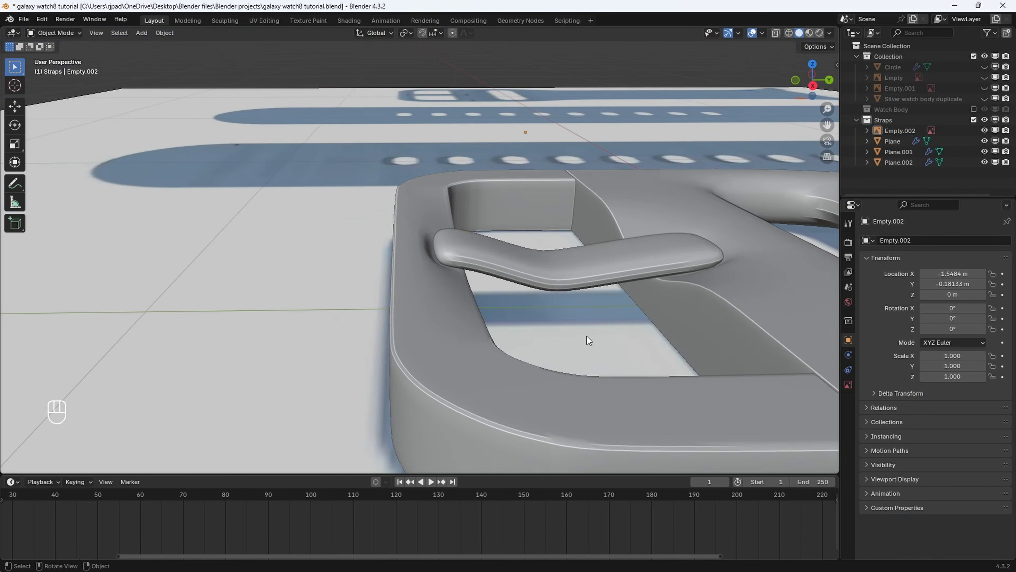
scroll(510, 324, "up", 4)
left_click(362, 300)
key("Tab")
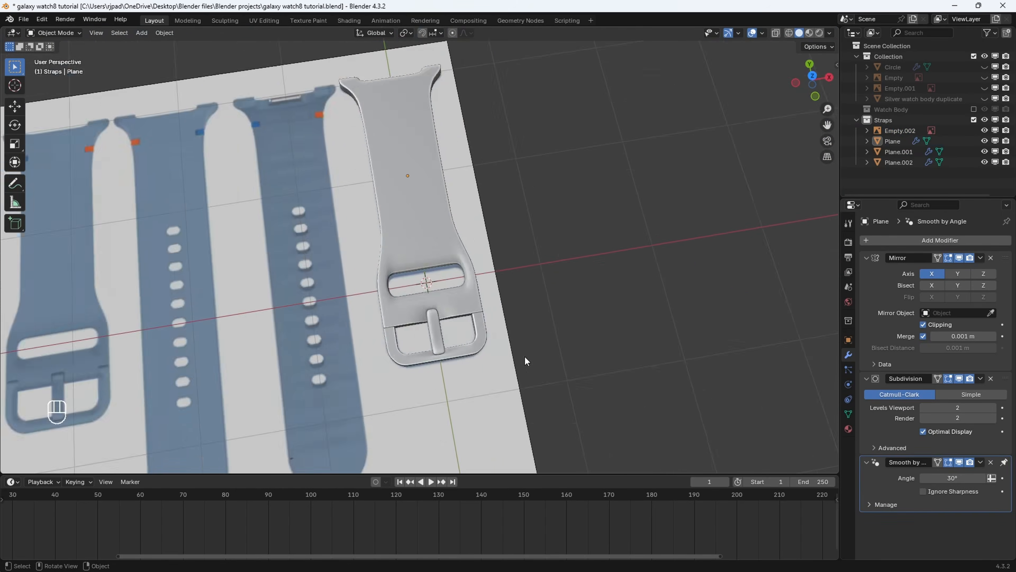
scroll(524, 356, "down", 5)
middle_click_drag(524, 356, 371, 299)
scroll(460, 346, "up", 6)
scroll(371, 298, "up", 2)
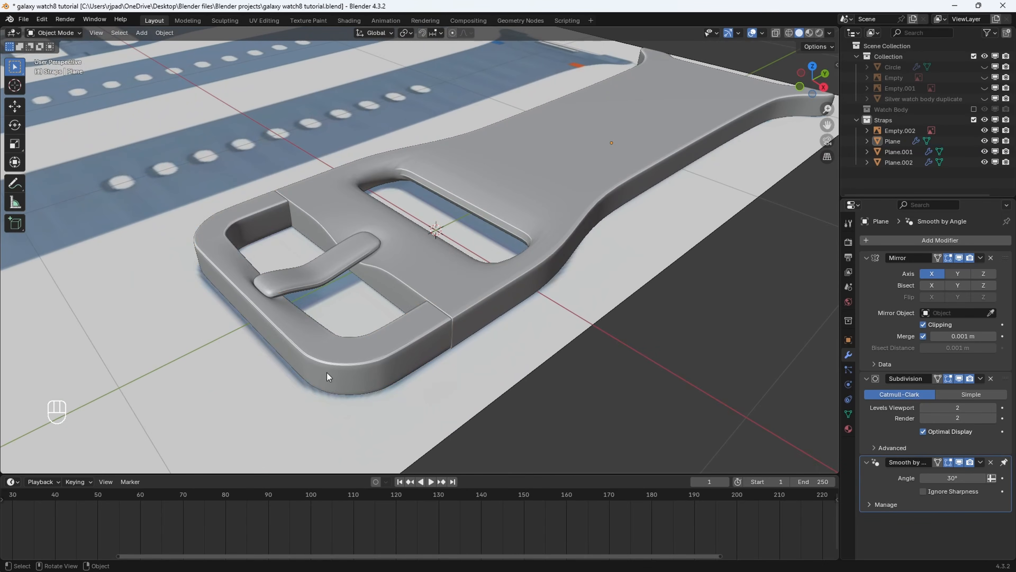
Parent the buckle frame and buckle pin to the strap body, using the Keep Transform option.
left_click(327, 372)
left_click(316, 270, "shift")
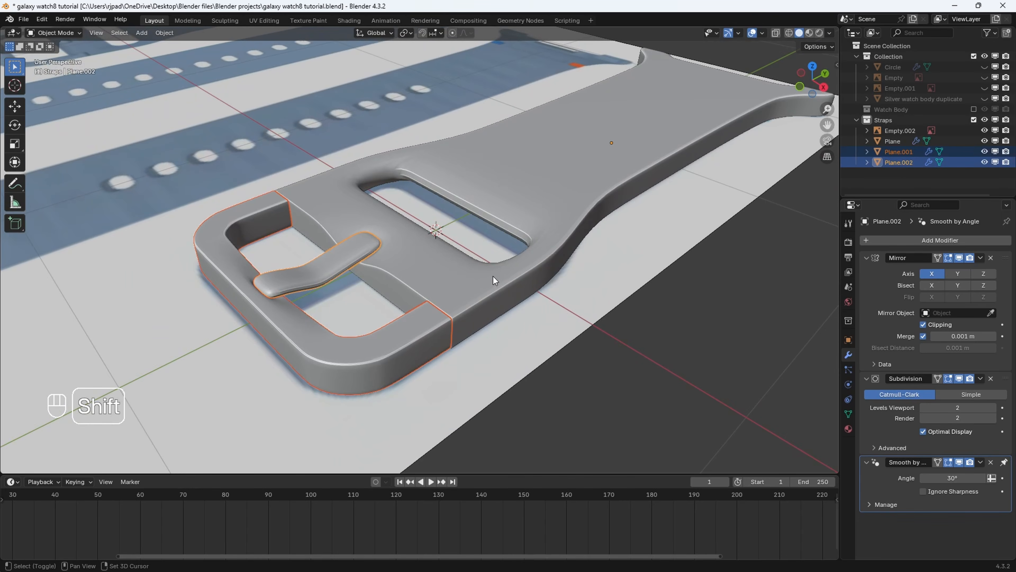
left_click(457, 272, "shift")
key("ctrl+p")
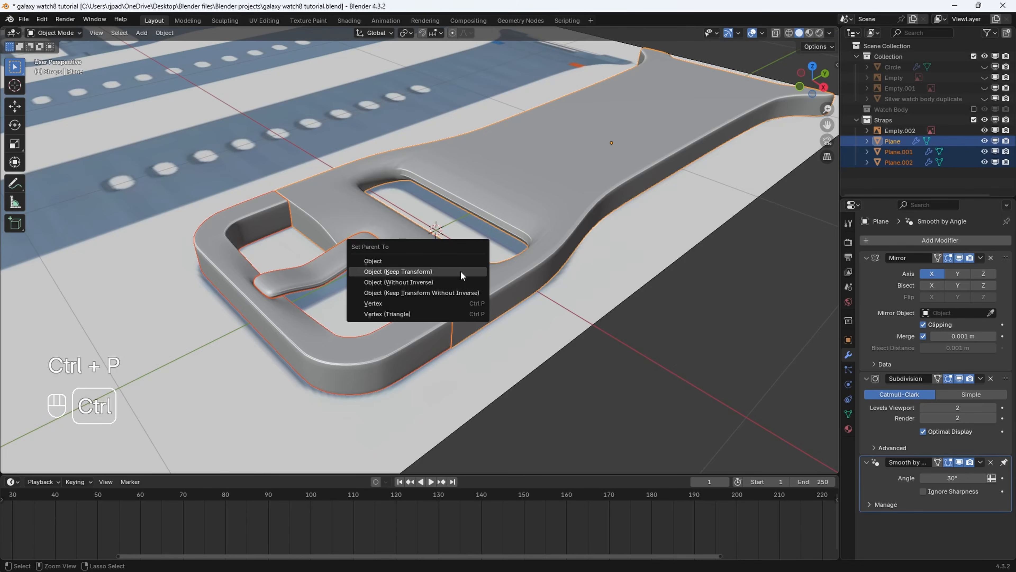
left_click(461, 270)
key("g")
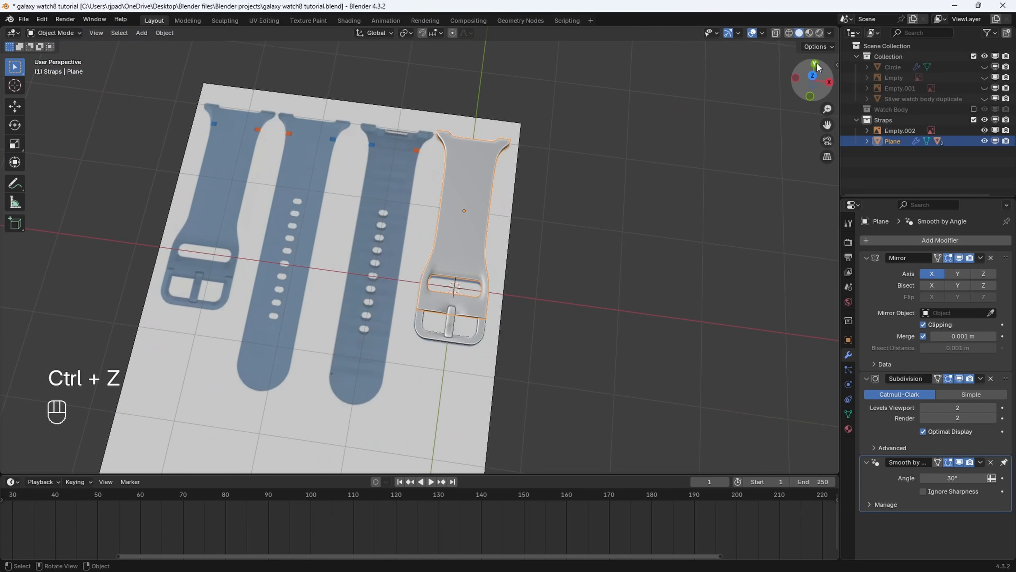
Hide the strap body, buckle frame and buckle pin to expose the reference image in top view.
left_click(812, 74)
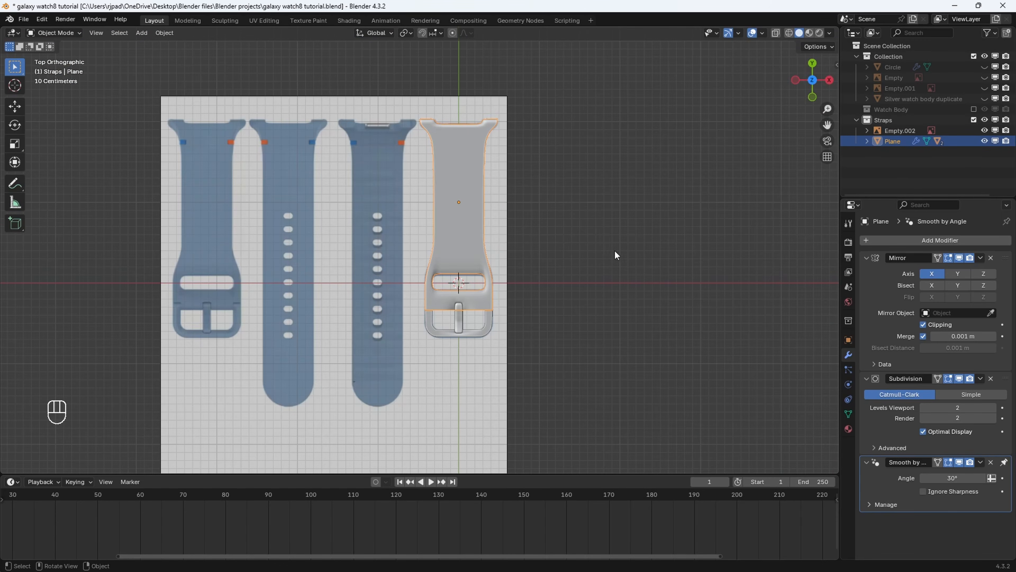
left_click(461, 232)
key("h")
key("h")
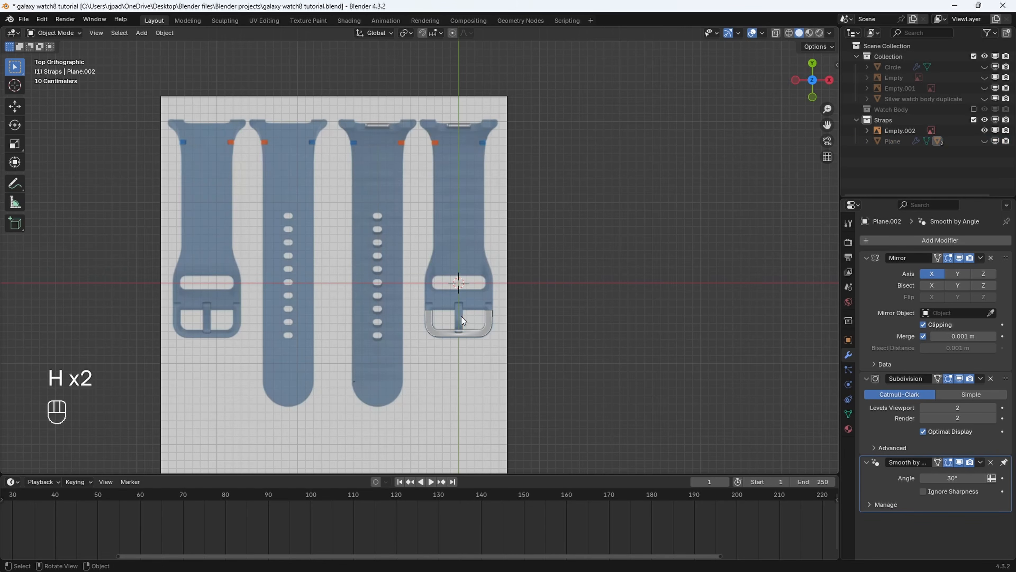
left_click(461, 317)
key("h")
Move the strap reference image 1 m along X and -0.9 m along Y.
left_click(496, 274)
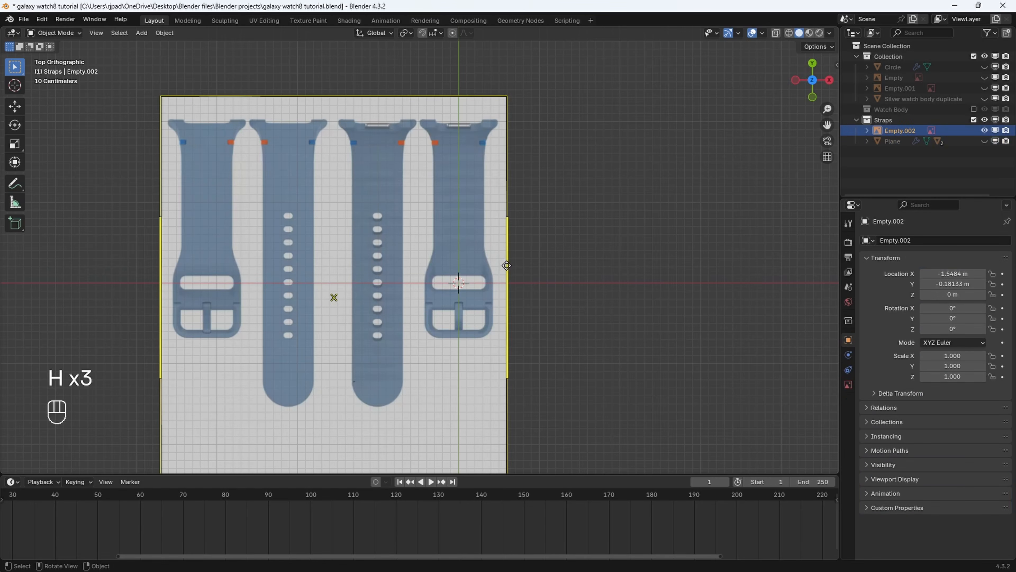
scroll(507, 266, "up", 3)
key("g")
key("x")
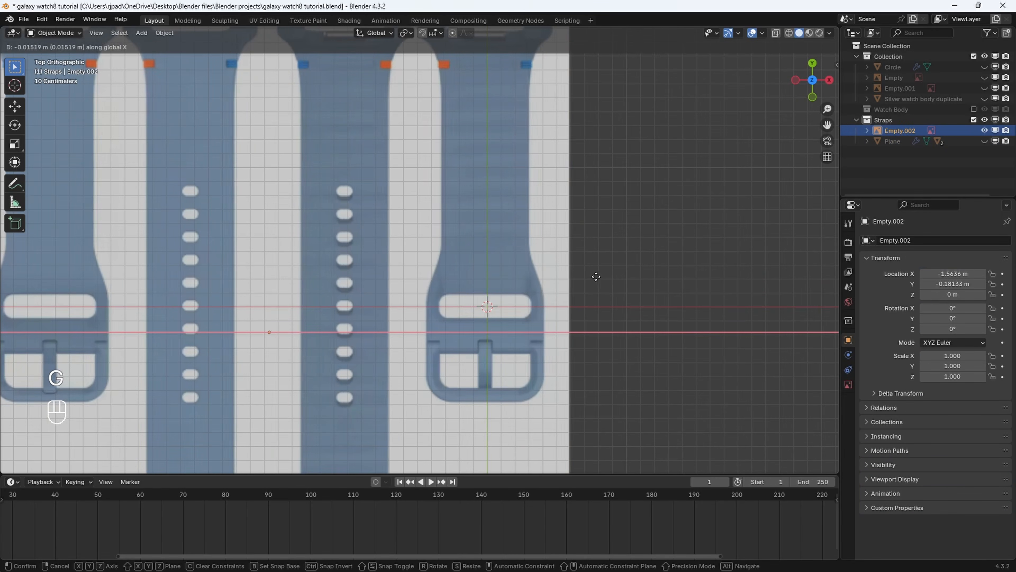
left_click(733, 282, "ctrl")
middle_click_drag(544, 287, 514, 279, "shift")
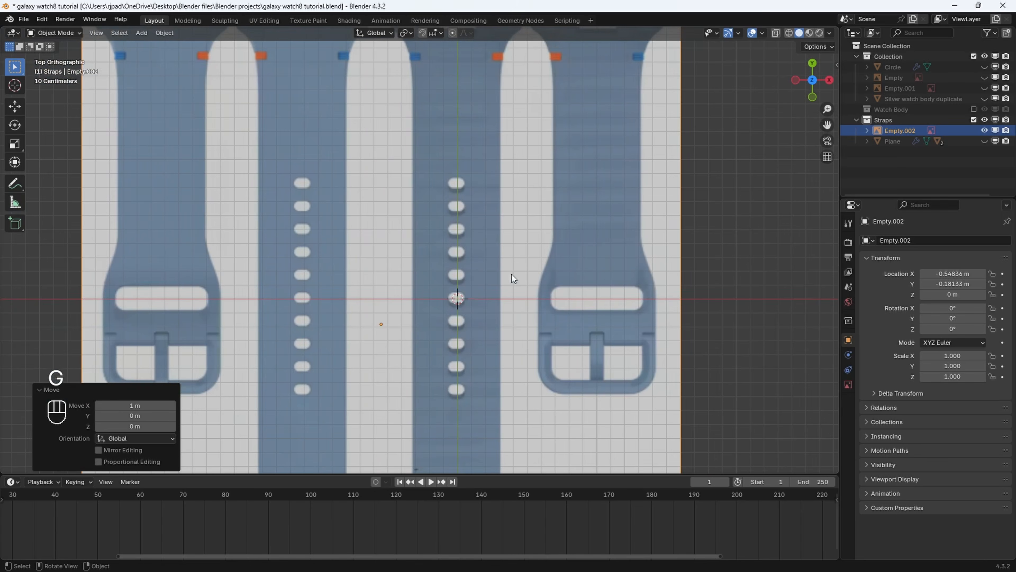
scroll(514, 279, "up", 1)
key("g")
key("y")
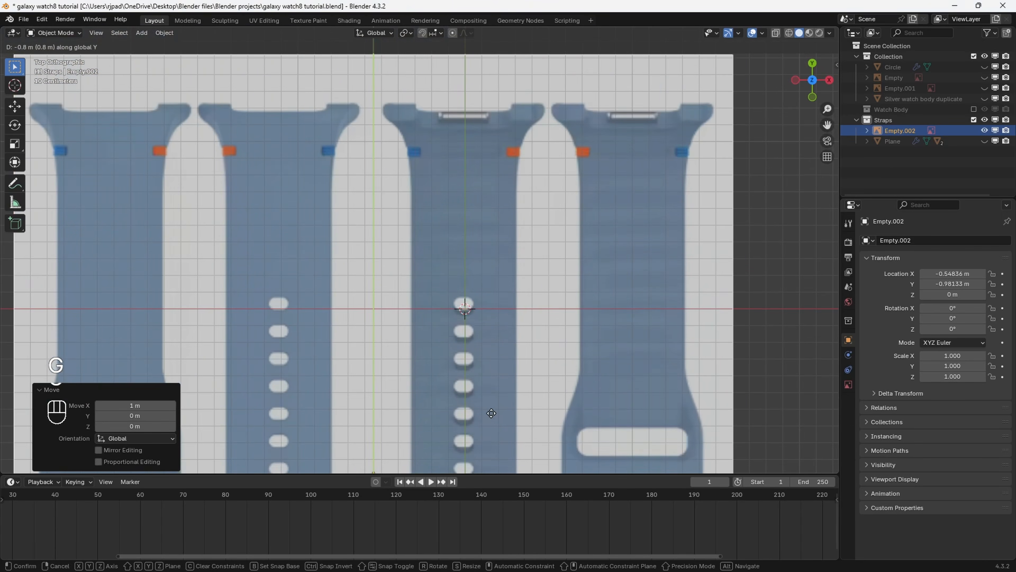
left_click(493, 416, "ctrl")
Fine-tune the reference image along Y and X so the third strap's uppermost hole is centred on the world origin.
scroll(465, 306, "up", 5)
middle_click_drag(465, 306, 420, 311, "shift")
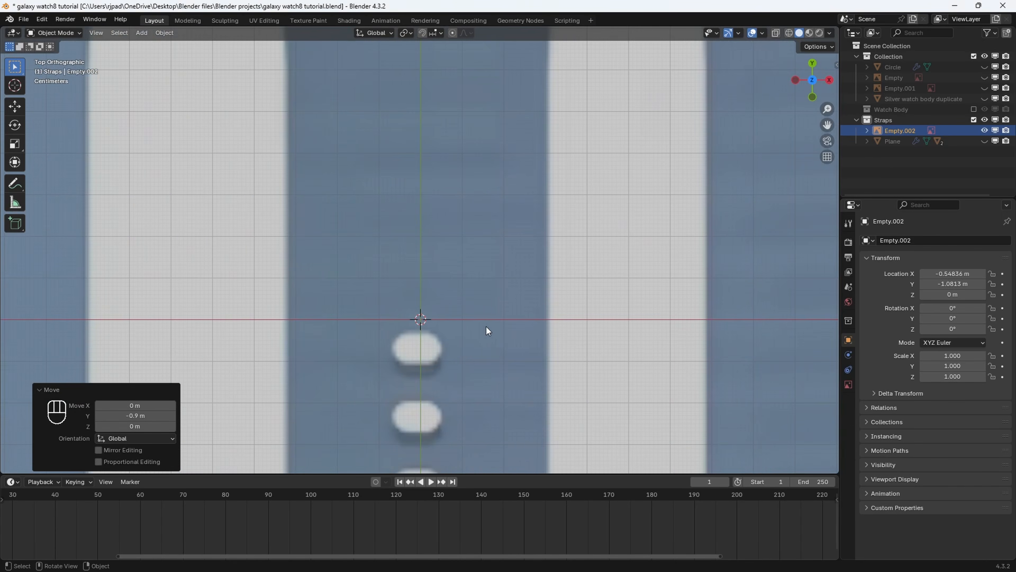
scroll(487, 331, "up", 2)
middle_click_drag(487, 331, 510, 290, "shift")
key("g")
key("y")
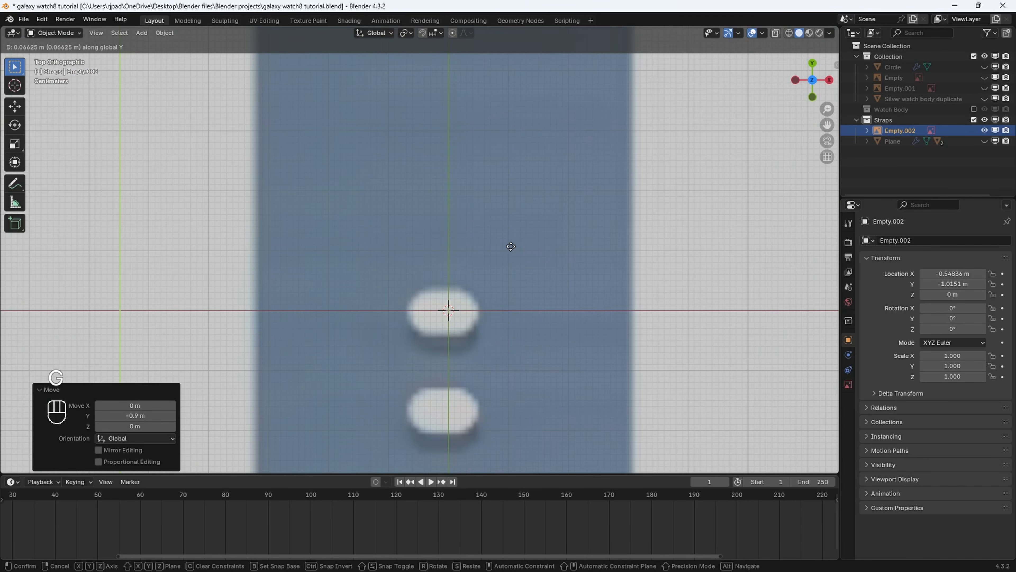
left_click(512, 247)
key("g")
key("x")
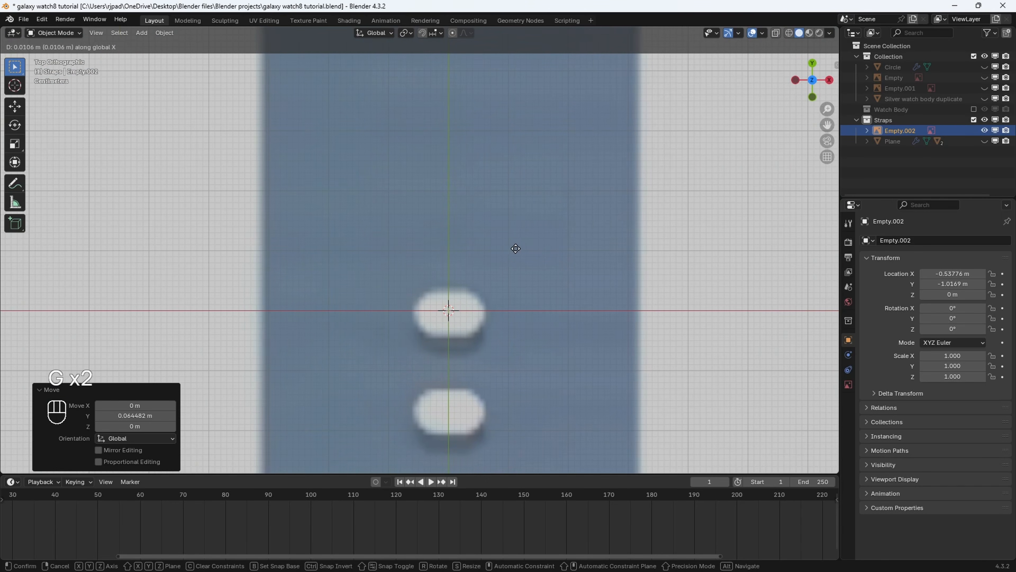
left_click(514, 249)
scroll(515, 251, "up", 4)
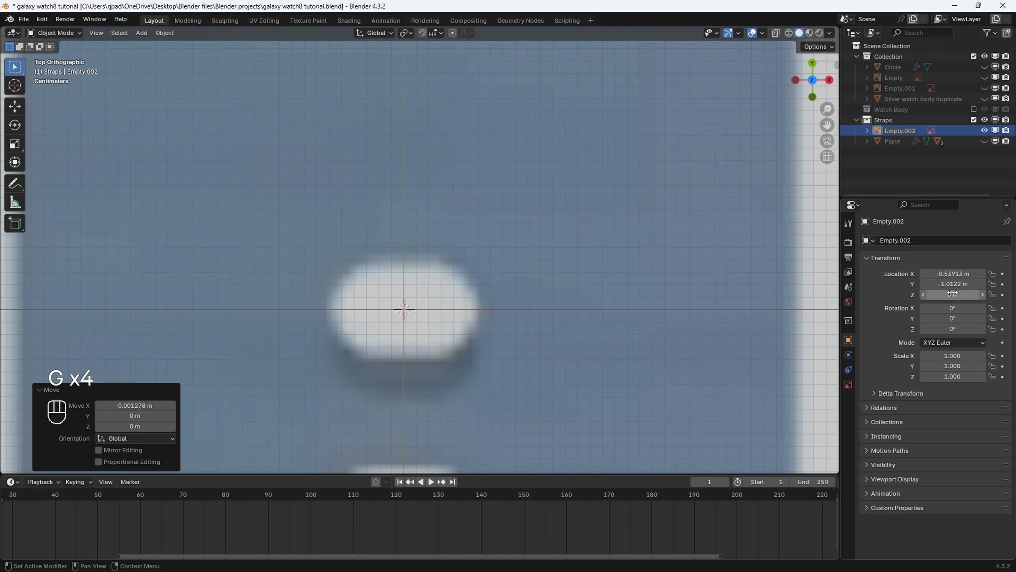
Add a mesh circle with 8 vertices at the origin, over the third strap's uppermost hole.
scroll(626, 272, "down", 10)
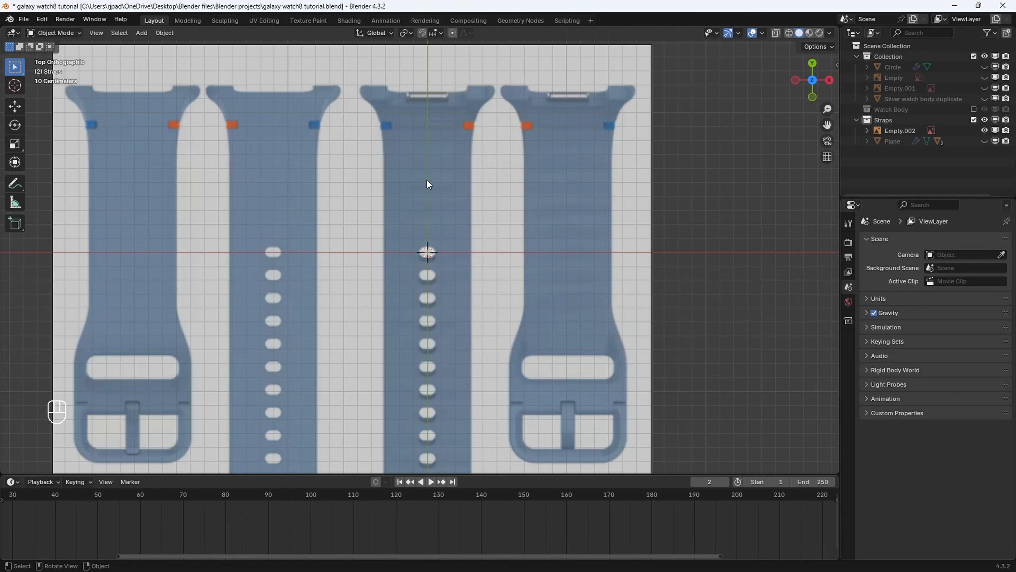
middle_click_drag(473, 245, 455, 247, "shift")
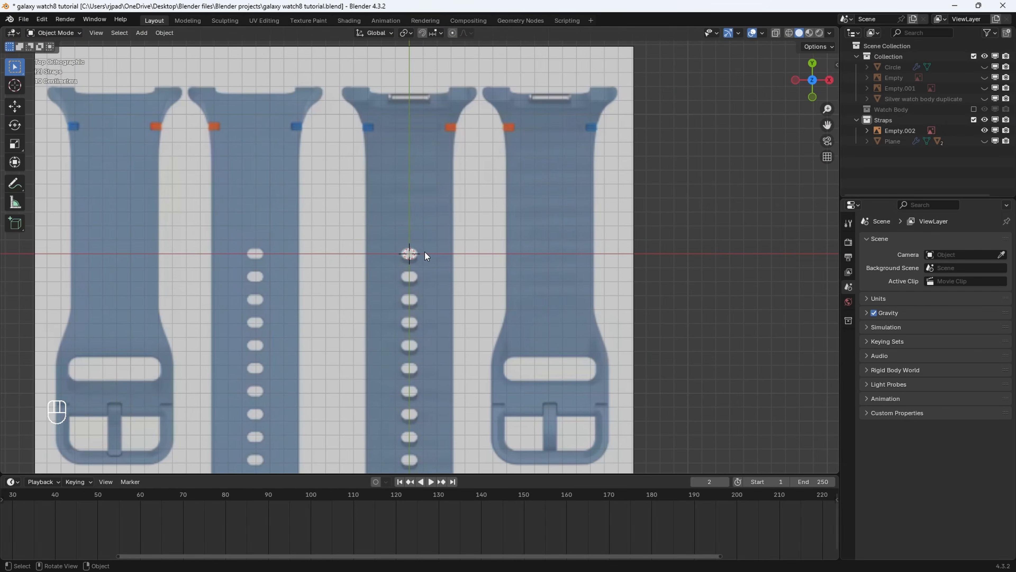
key("shift+a")
mouse_move(420, 245)
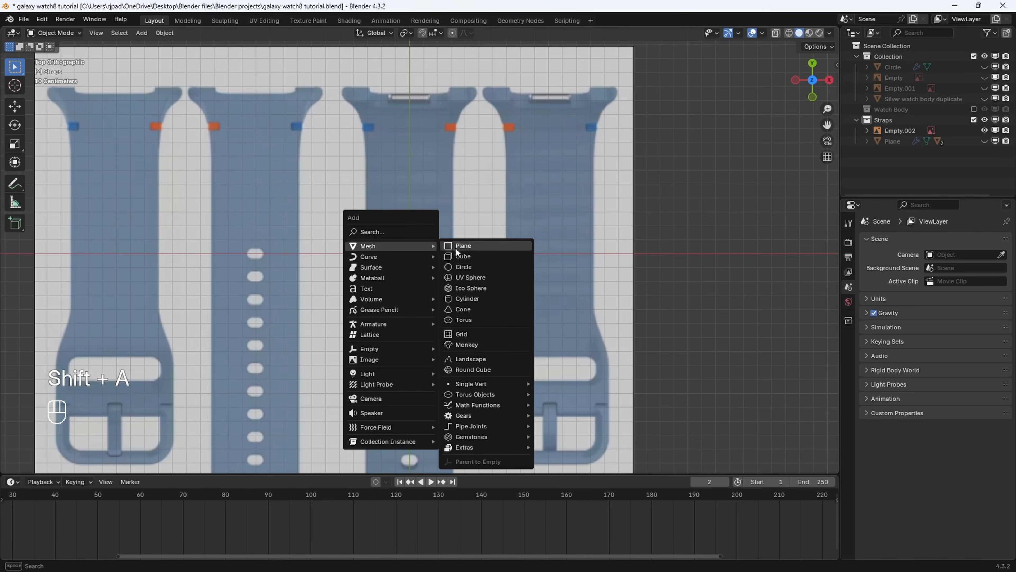
left_click(478, 268)
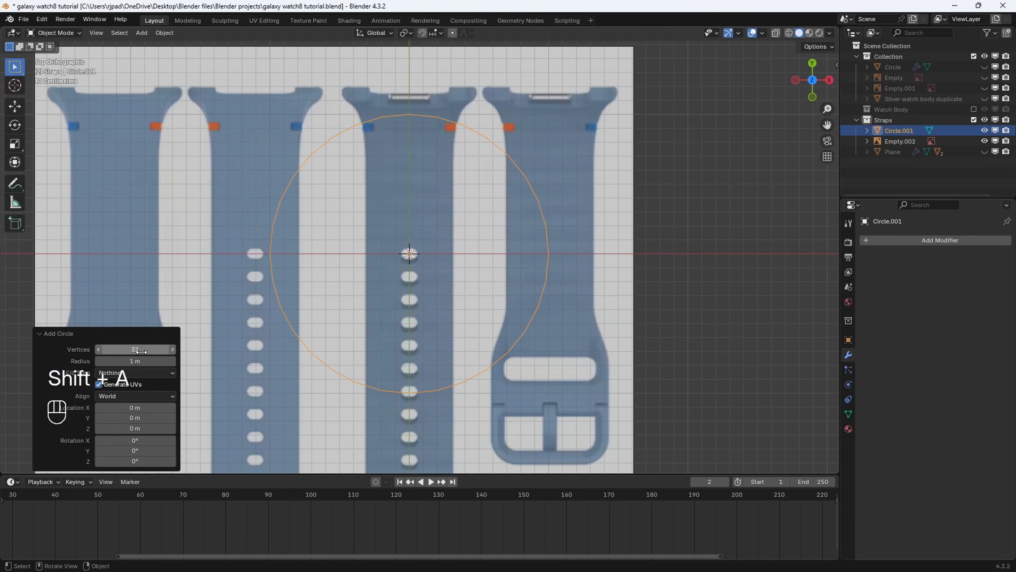
left_click(162, 346)
type("8")
key("Return")
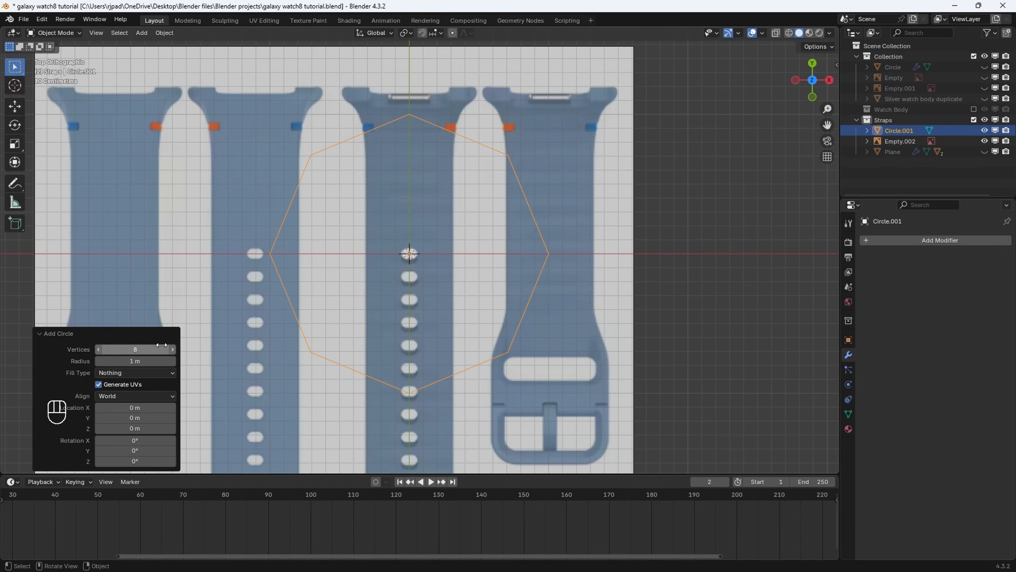
Scale the eight-sided circle down uniformly until it roughly matches the height of the uppermost strap hole.
scroll(515, 278, "up", 2)
key("s")
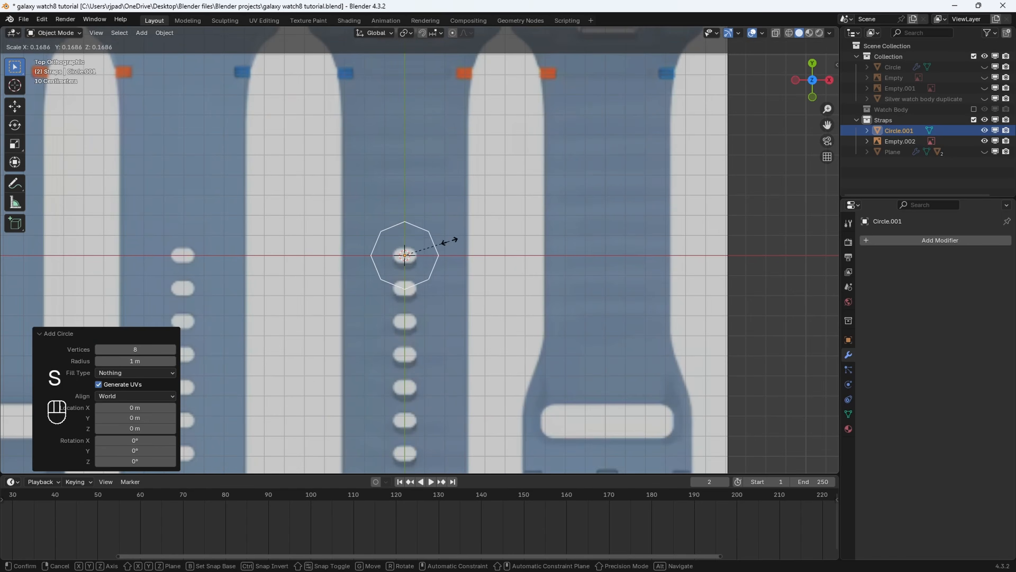
left_click(445, 234)
scroll(444, 233, "up", 2)
key("s")
left_click(421, 253)
scroll(420, 252, "up", 4)
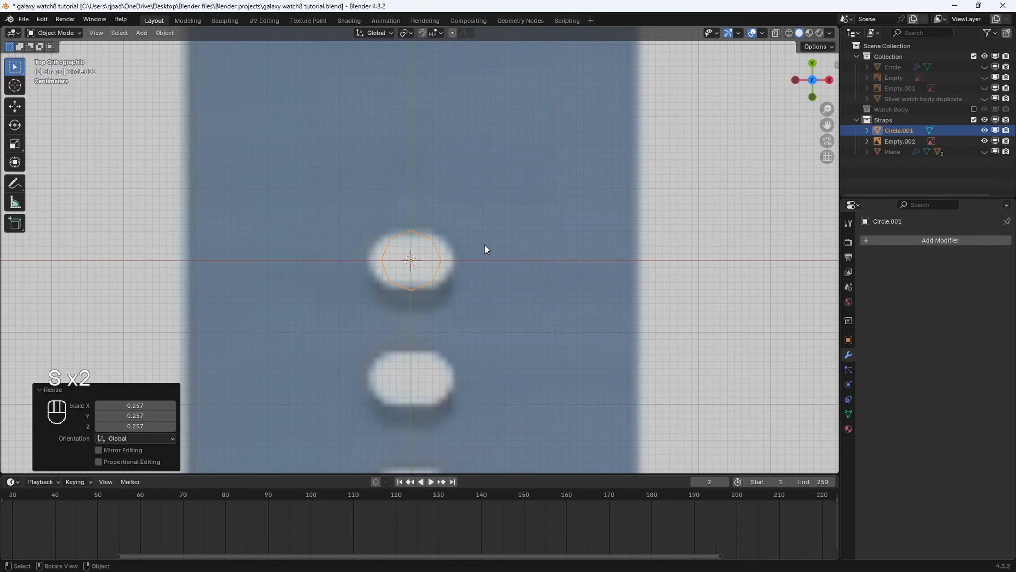
key("s")
left_click(470, 249)
scroll(482, 251, "up", 1)
key("s")
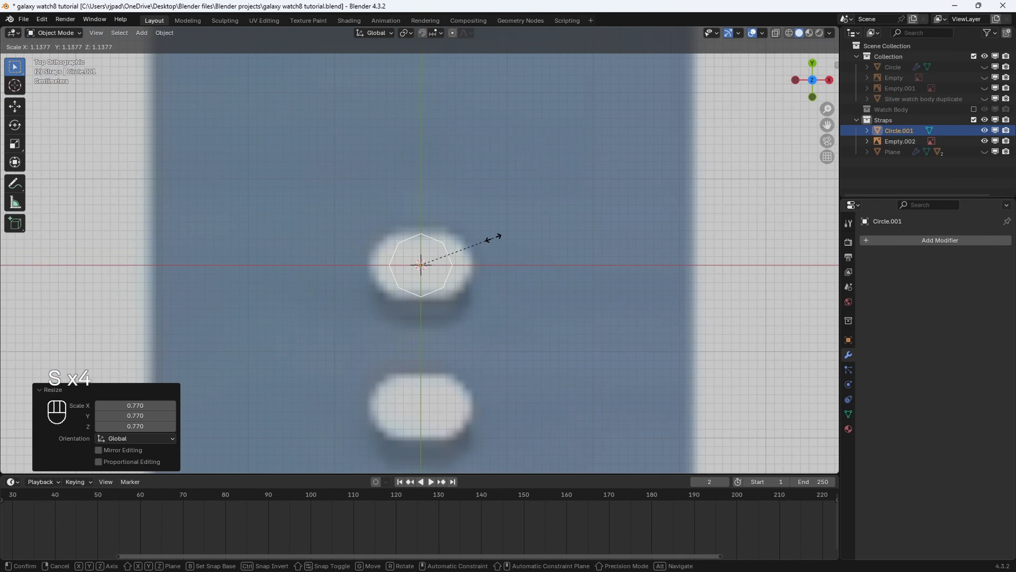
left_click(503, 239)
Stretch the circle to the hole's width by moving its three right and three left vertices outward about 0.02 m along X.
key("Tab")
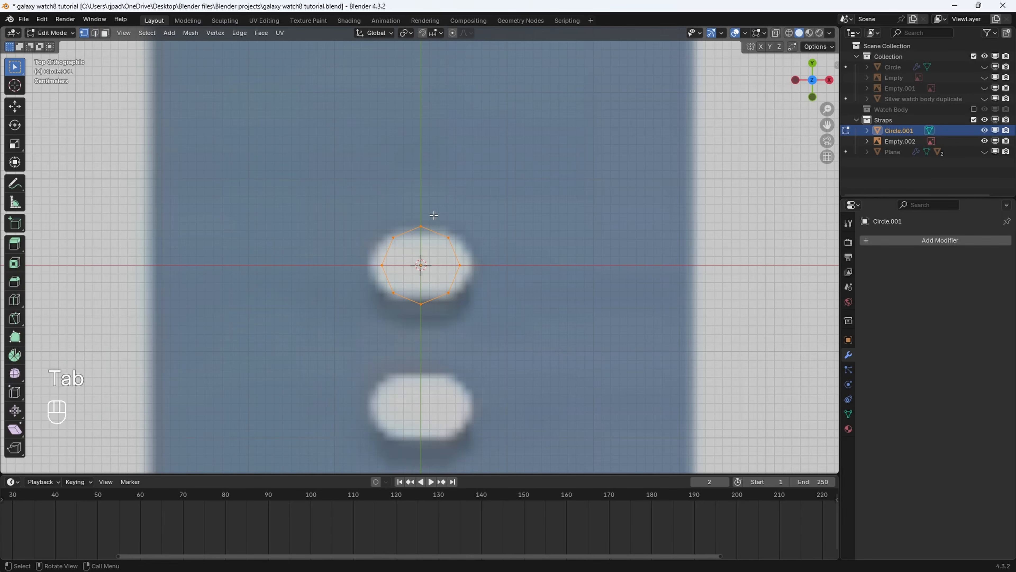
left_click_drag(434, 215, 498, 385)
scroll(498, 385, "up", 3)
key("g")
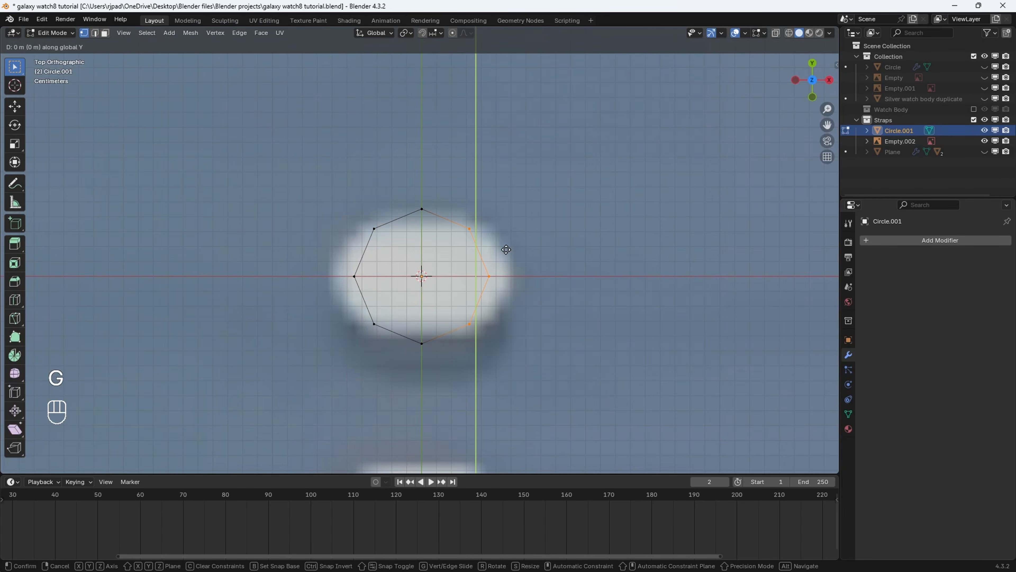
key("x")
left_click(531, 250)
left_click_drag(294, 181, 416, 384)
key("g")
key("x")
left_click(423, 308)
Delete the three right-side vertices of the hole outline, keeping its left half and centre vertices.
scroll(444, 314, "down", 3)
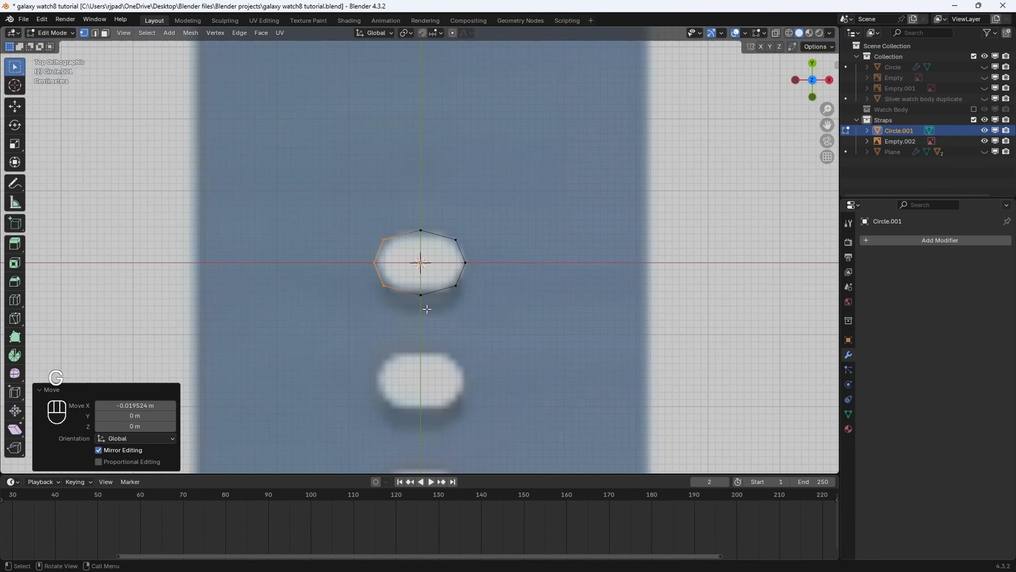
left_click_drag(439, 202, 528, 384)
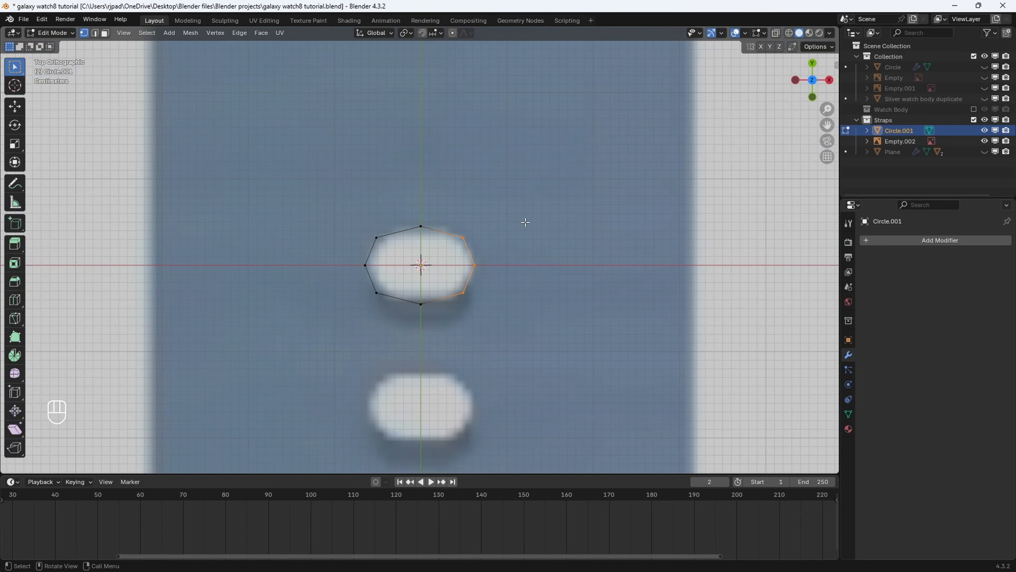
key("x")
left_click(501, 199)
Extrude the whole half outline about -0.255 m along X to the strap's left edge.
middle_click_drag(284, 184, 313, 194, "shift")
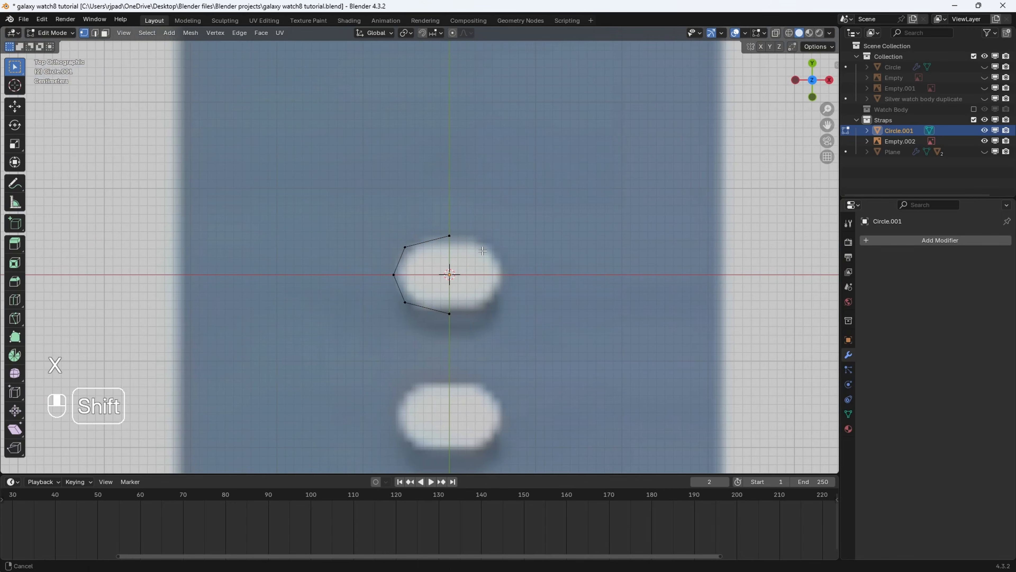
left_click_drag(300, 182, 501, 420)
middle_click_drag(502, 420, 574, 448, "shift")
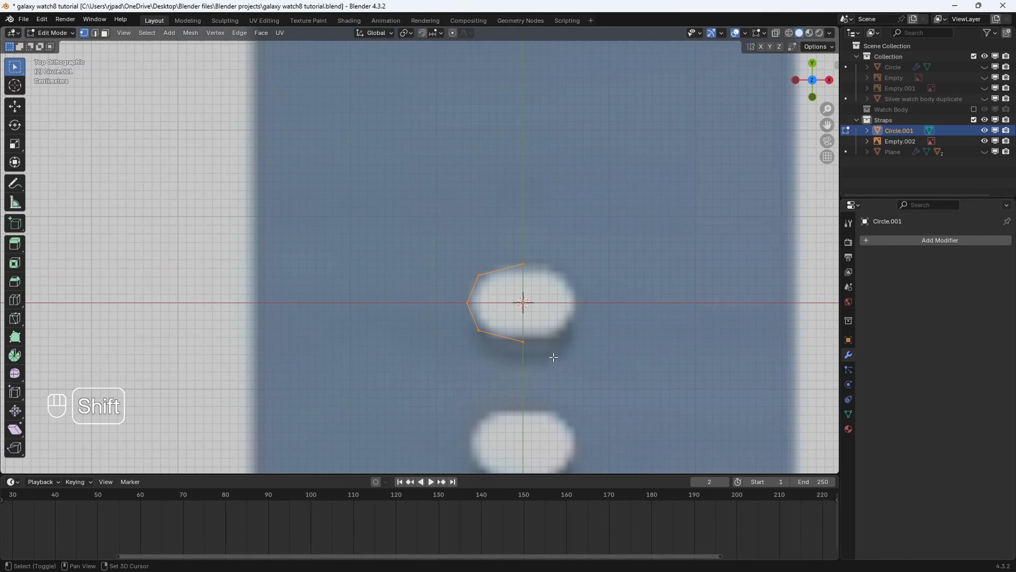
key("e")
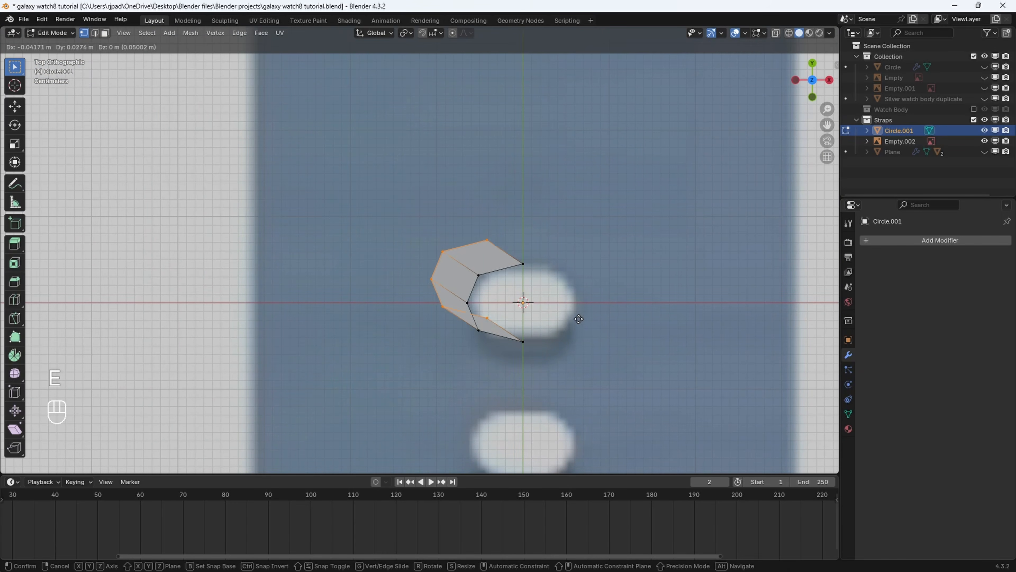
key("x")
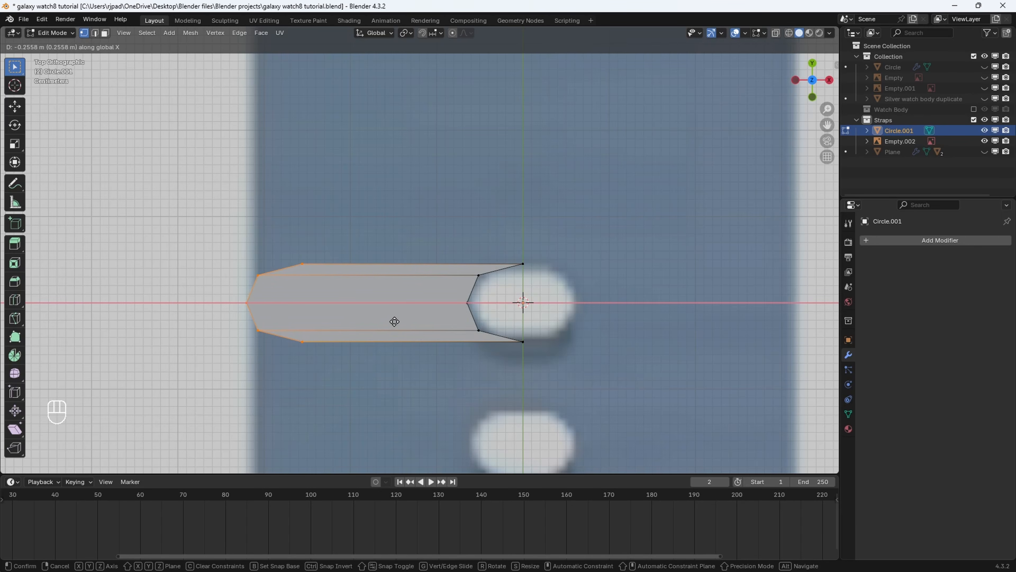
left_click(395, 321)
Flatten the extruded outer vertices by scaling them to 0 on X and move them about -0.031 m along X.
key("s")
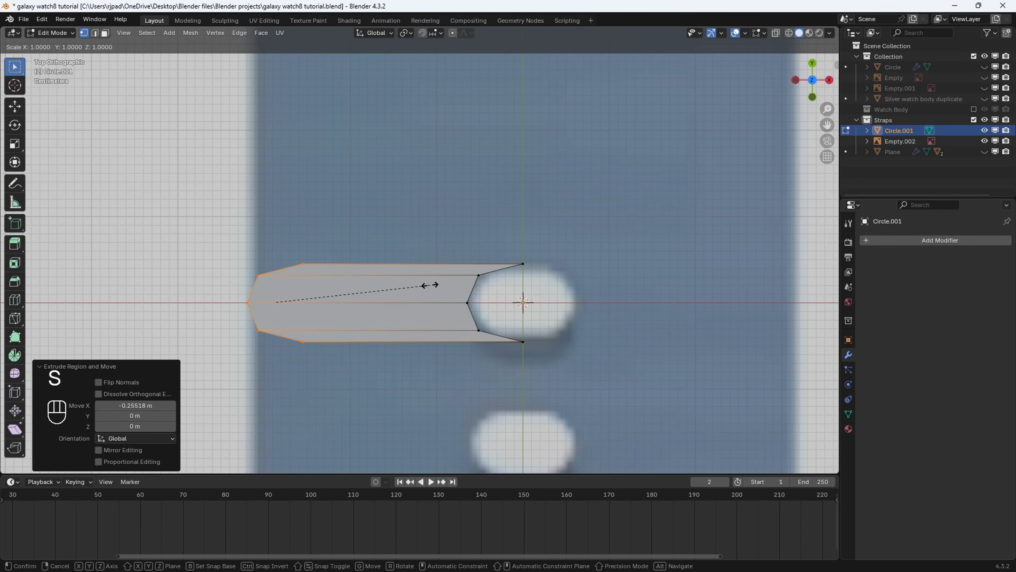
key("x")
key("0")
left_click(430, 285)
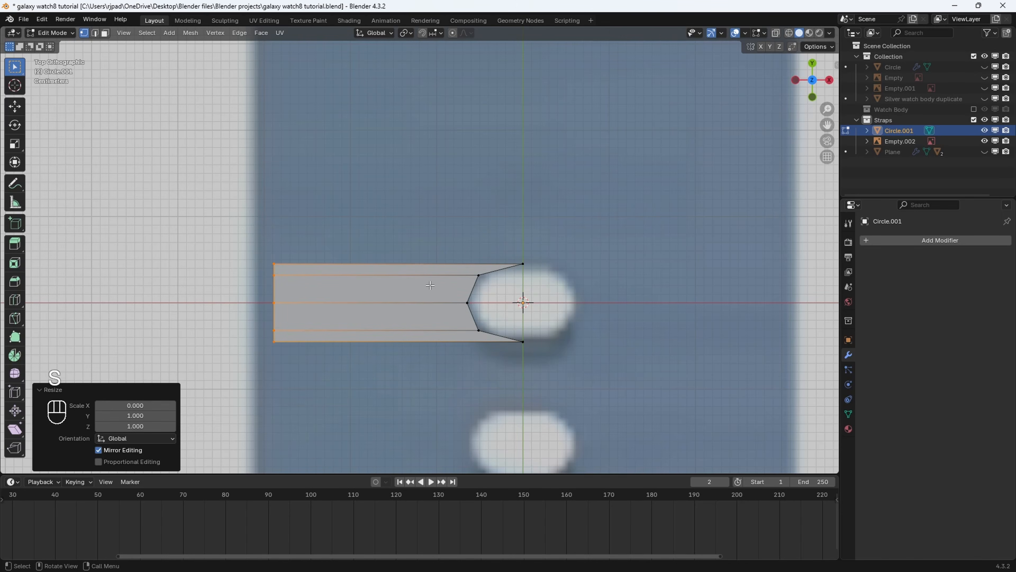
key("g")
key("x")
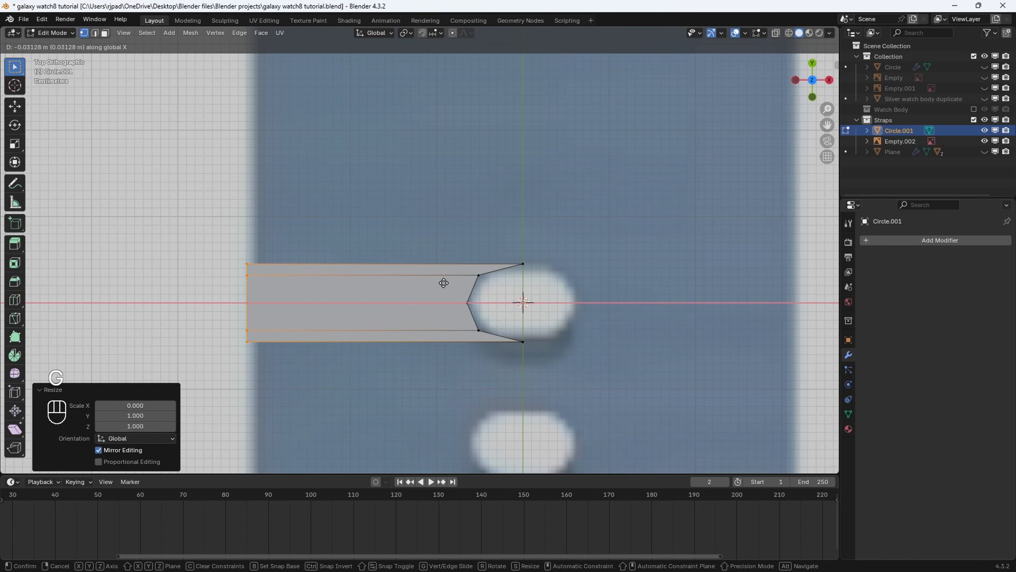
left_click(444, 283)
Move the top edge of the half hole segment up 0.01 m along Y.
scroll(443, 283, "down", 7)
middle_click_drag(498, 290, 491, 298, "shift")
scroll(491, 297, "up", 6)
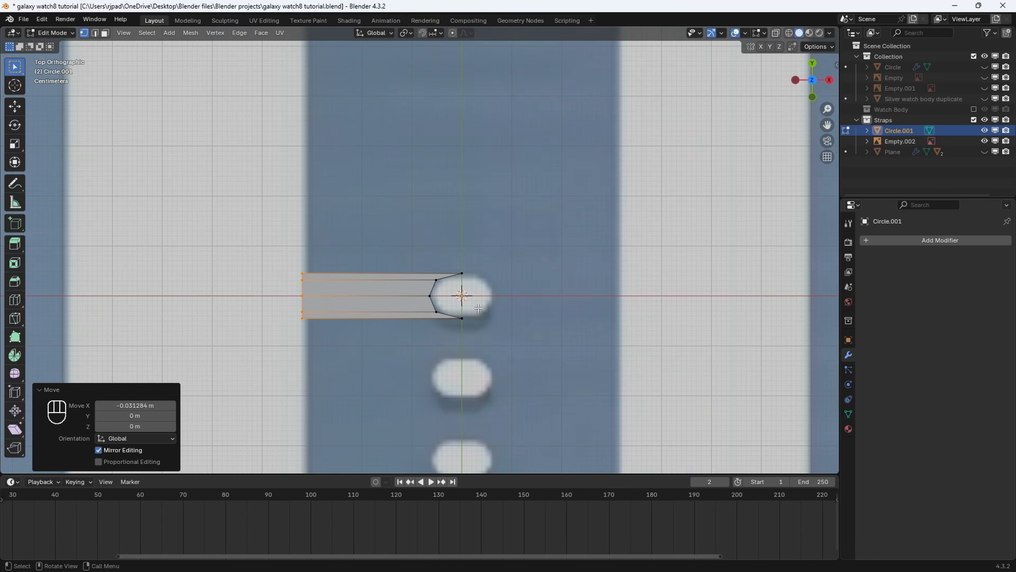
middle_click_drag(441, 262, 478, 217, "shift")
left_click(96, 33)
middle_click_drag(246, 211, 241, 213, "shift")
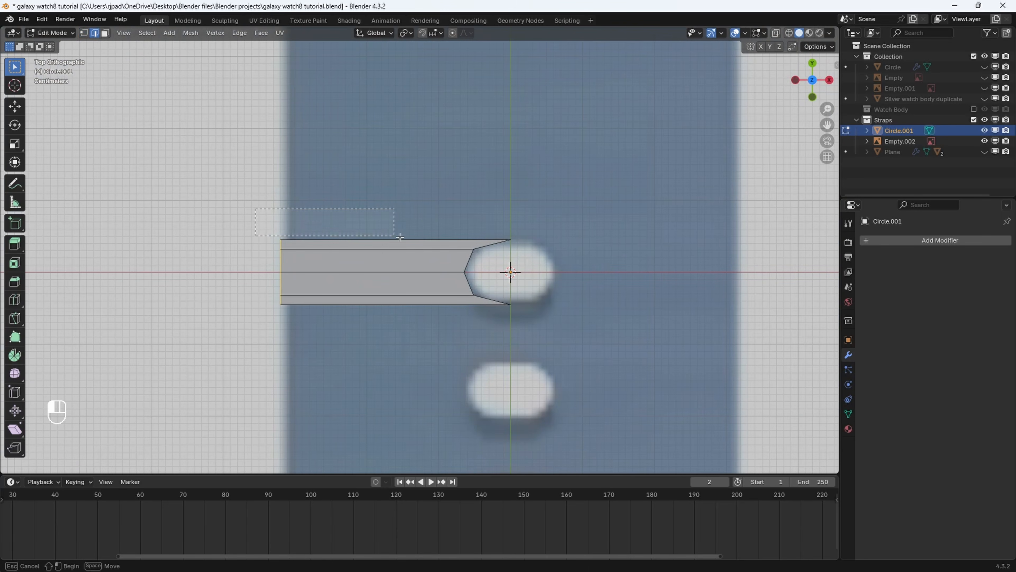
left_click_drag(551, 243, 551, 243)
scroll(555, 246, "up", 1)
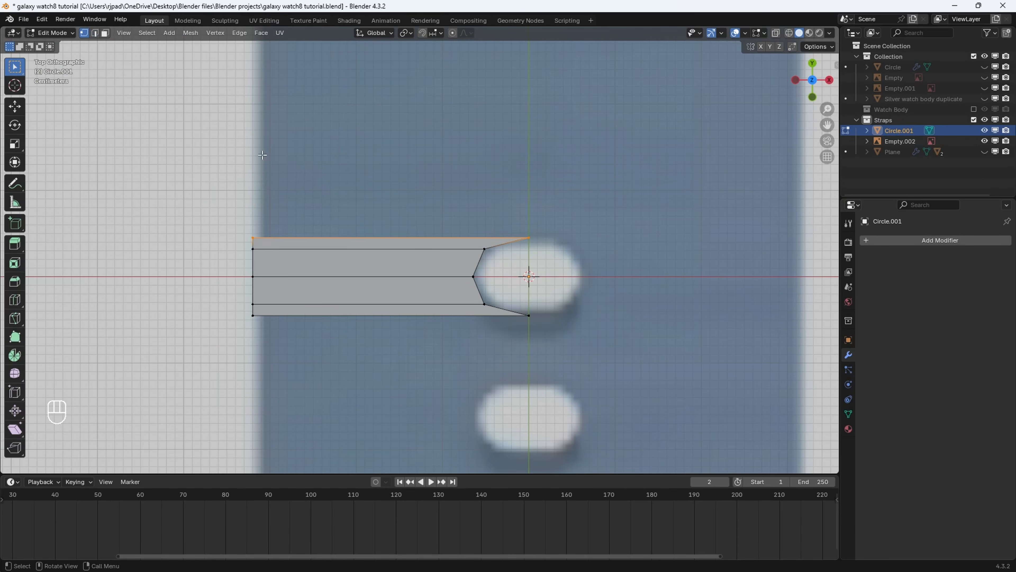
key("g")
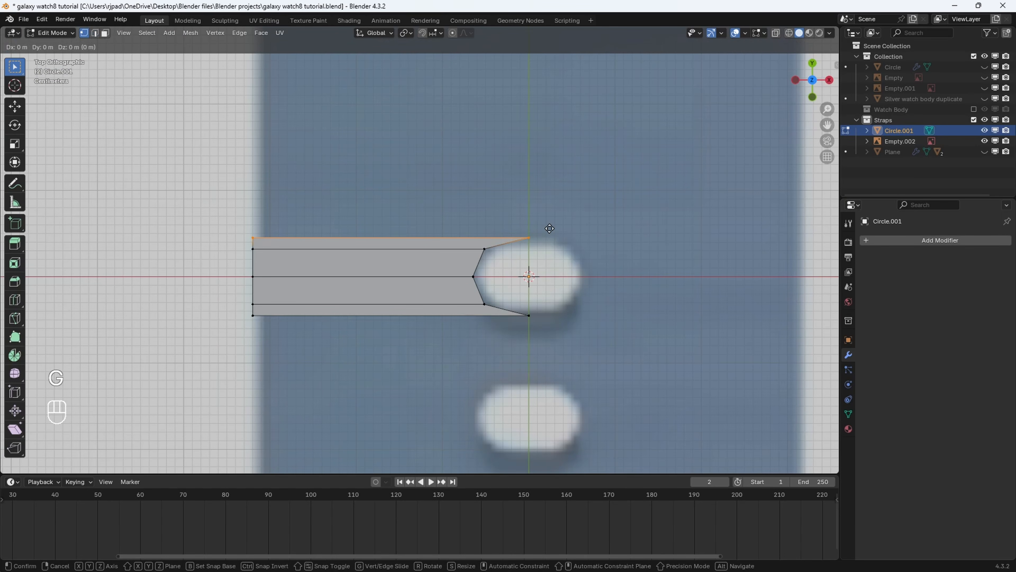
key("y")
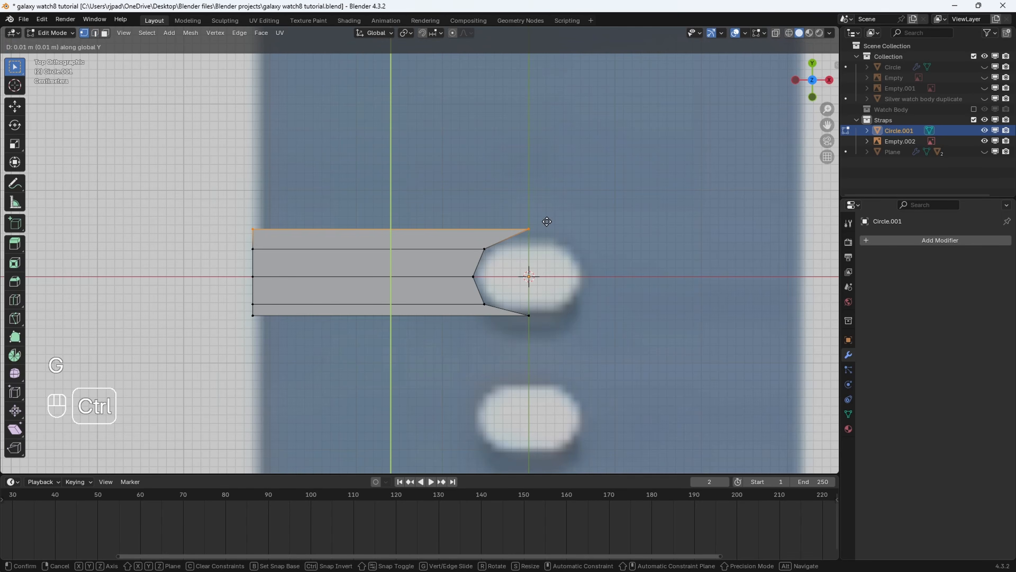
left_click(547, 221)
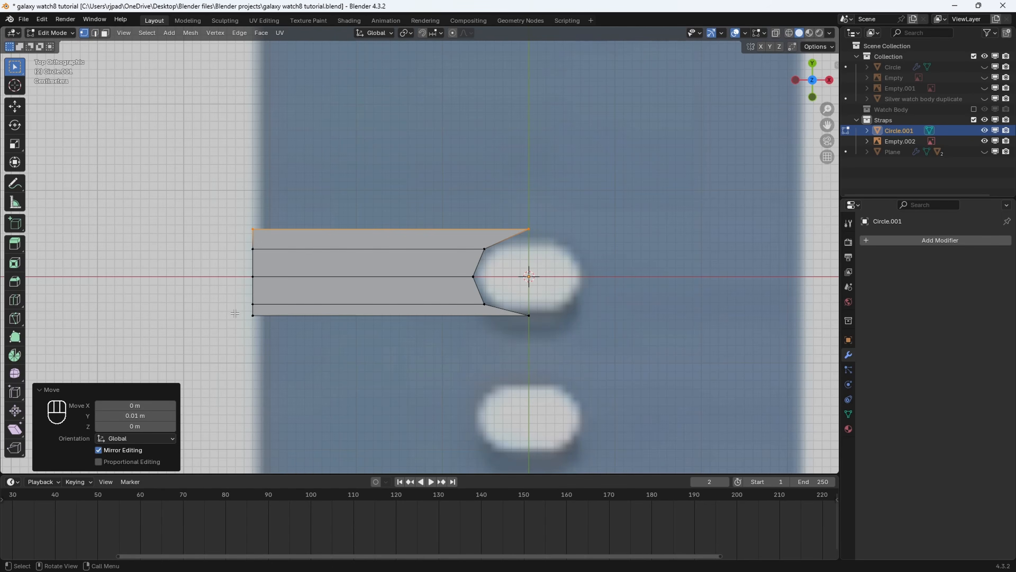
Move the bottom edge of the half hole segment -0.01 m along Y.
left_click_drag(235, 310, 627, 406)
key("g")
key("y")
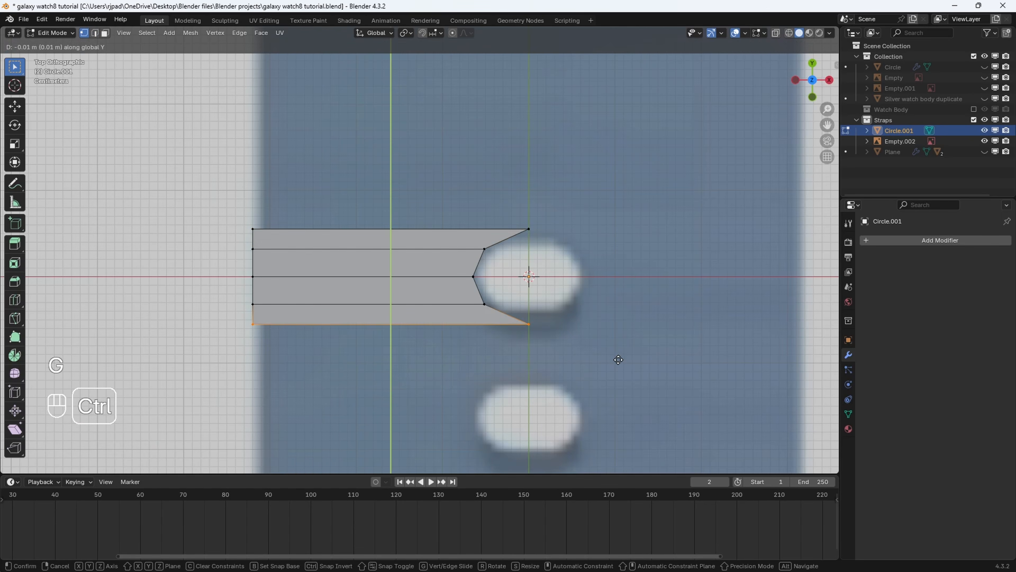
left_click(618, 360)
scroll(608, 363, "down", 4)
scroll(606, 362, "up", 5)
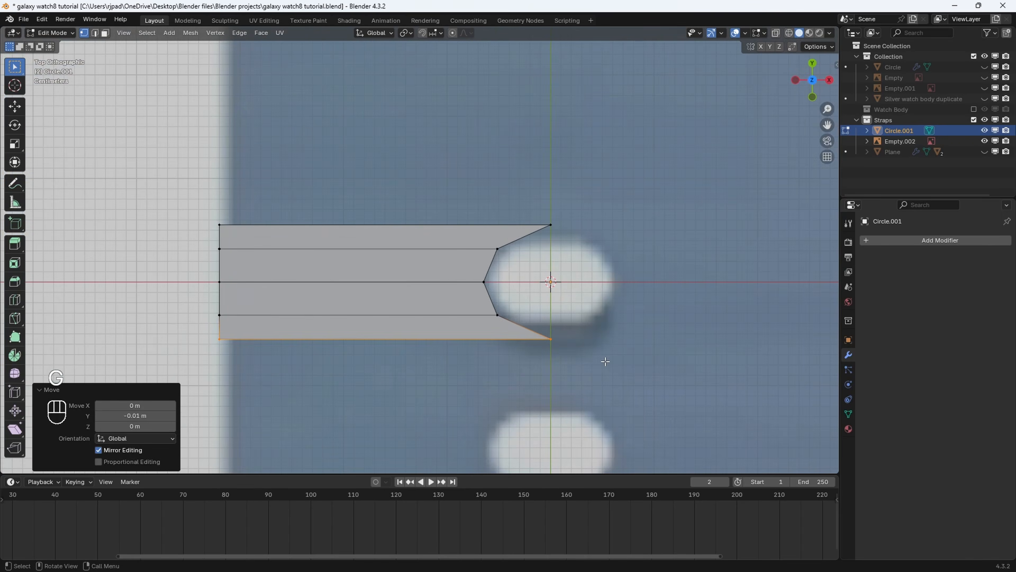
scroll(605, 362, "down", 4)
key("Tab")
key("Tab")
scroll(369, 224, "up", 3)
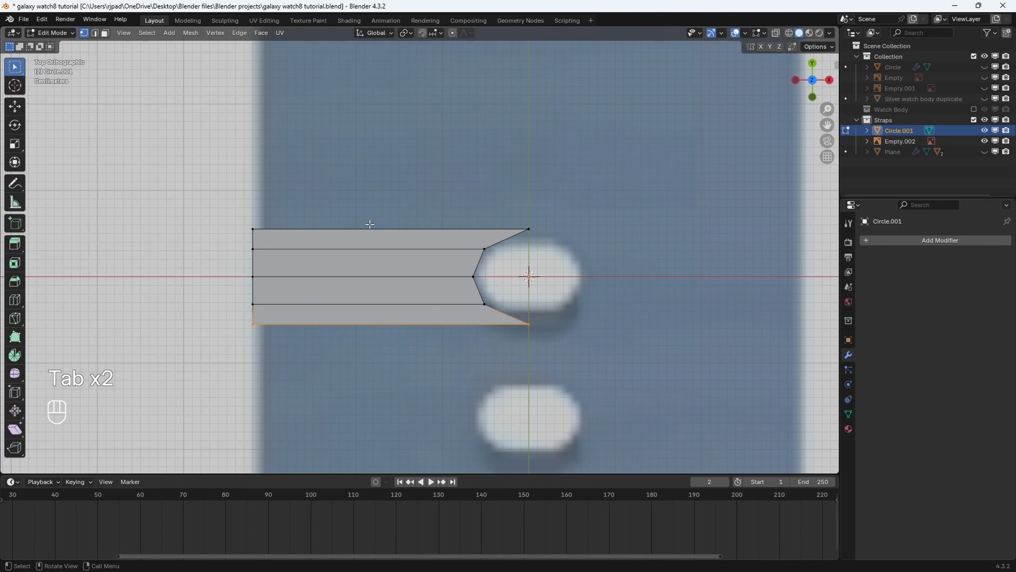
Extrude the top edge of the half hole segment 0.02 m along Y.
left_click_drag(203, 196, 628, 237)
key("e")
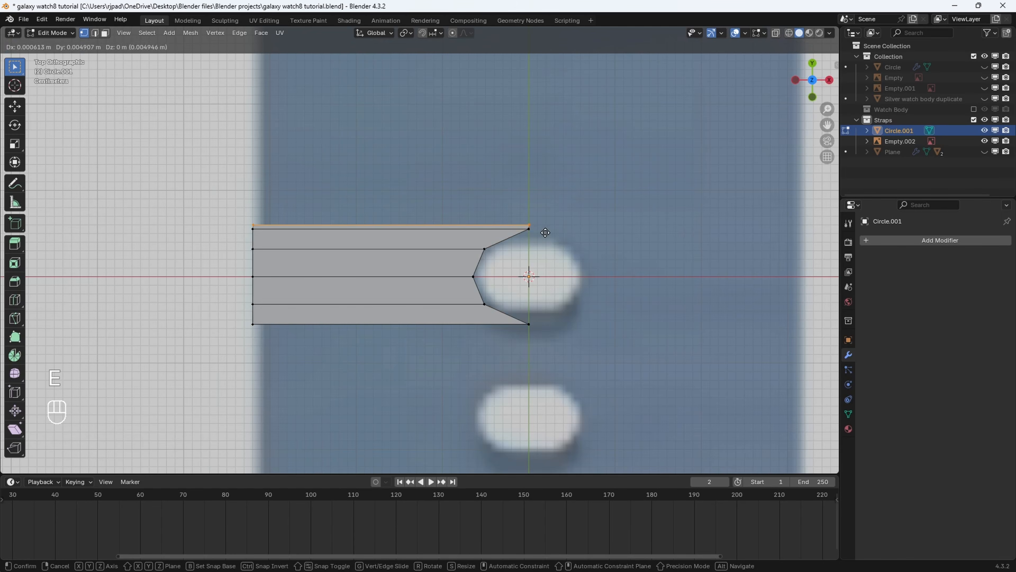
middle_click(544, 237)
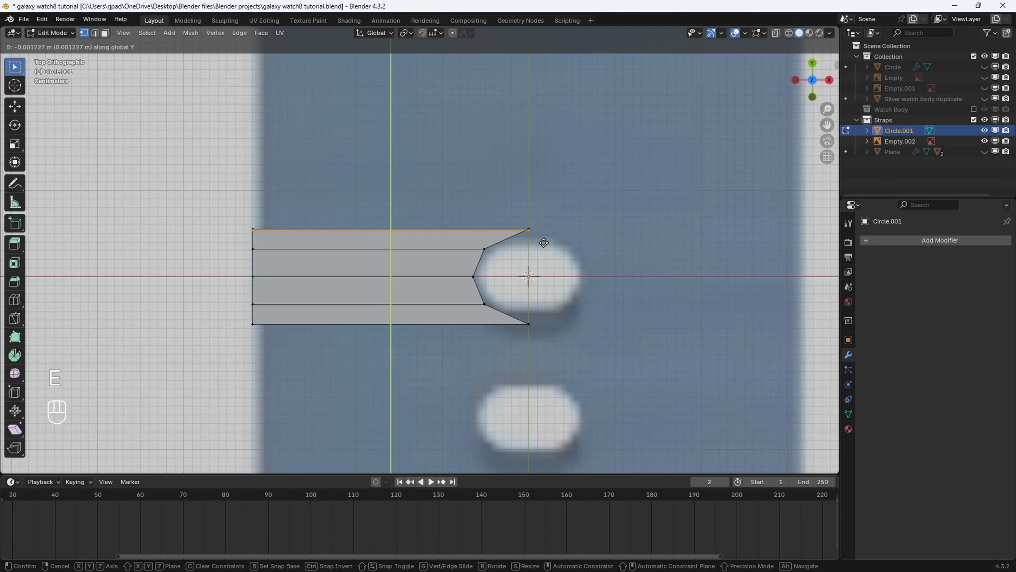
left_click(544, 225)
scroll(394, 359, "up", 2)
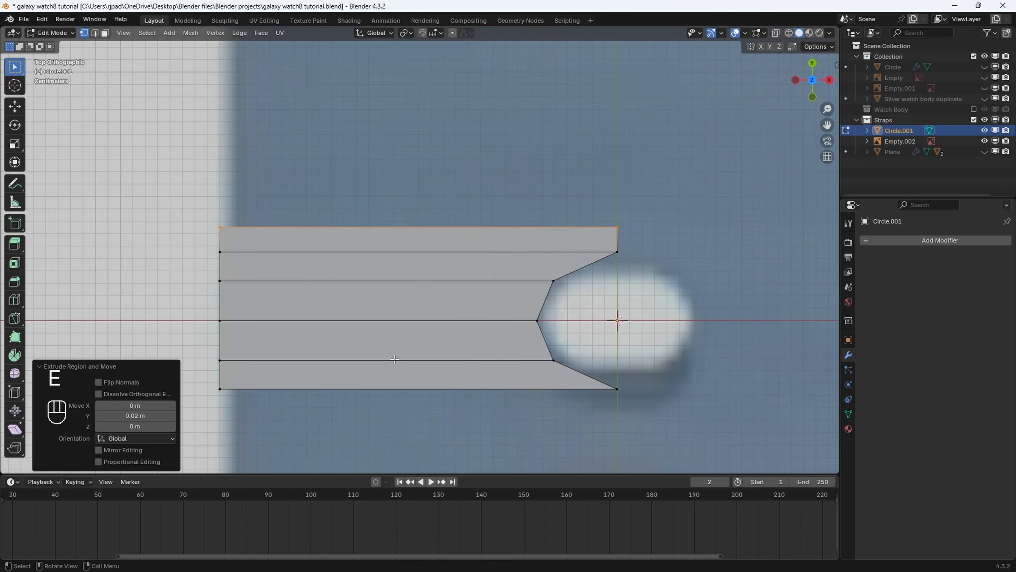
Extrude the segment's bottom edge downward along Y by the same distance as the top edge and leave Edit Mode.
left_click_drag(204, 378, 737, 431)
scroll(663, 358, "down", 3, "shift")
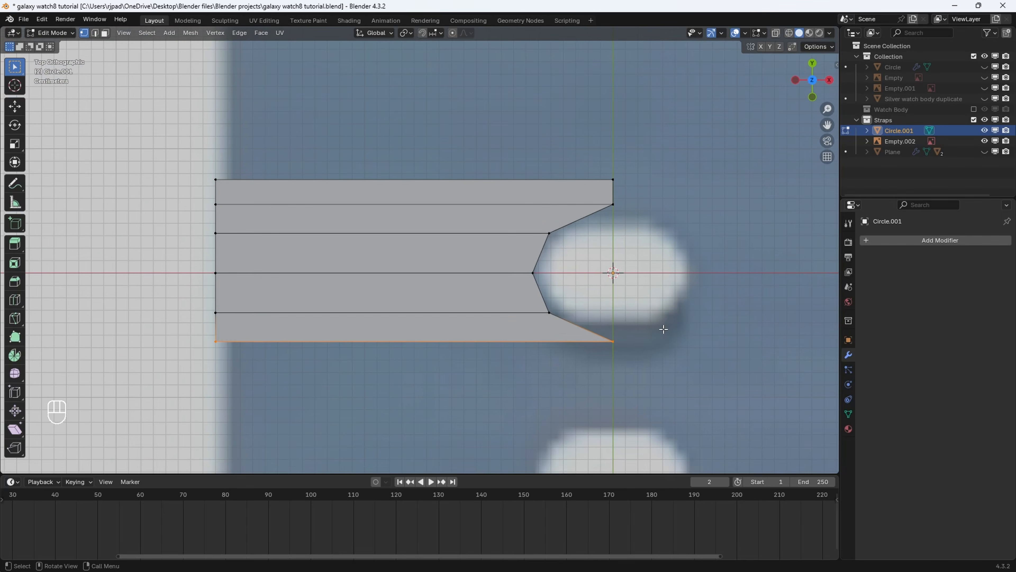
key("e")
middle_click(636, 353)
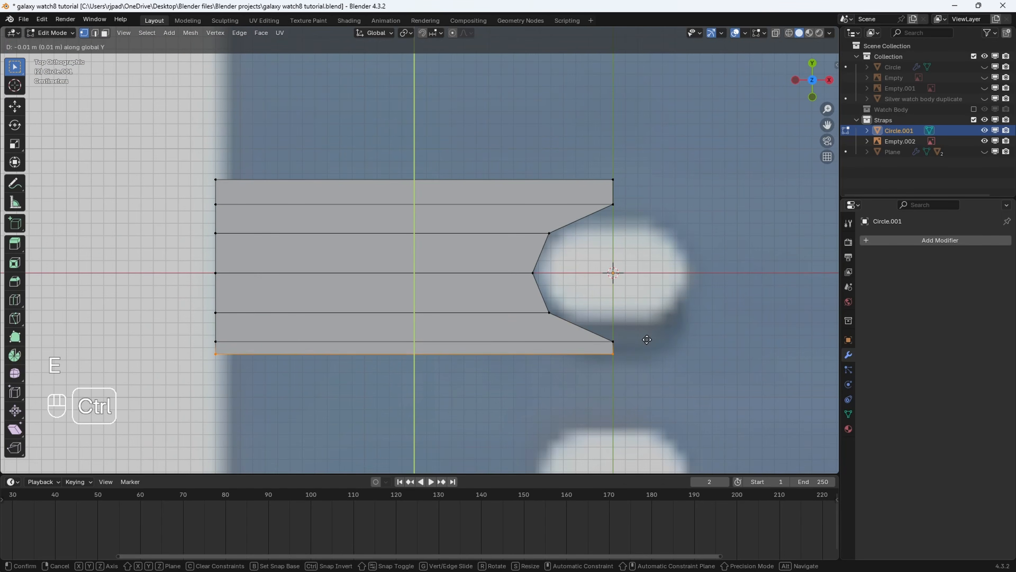
left_click(646, 352)
scroll(636, 349, "down", 3)
key("Tab")
scroll(605, 352, "up", 1)
scroll(680, 312, "down", 2)
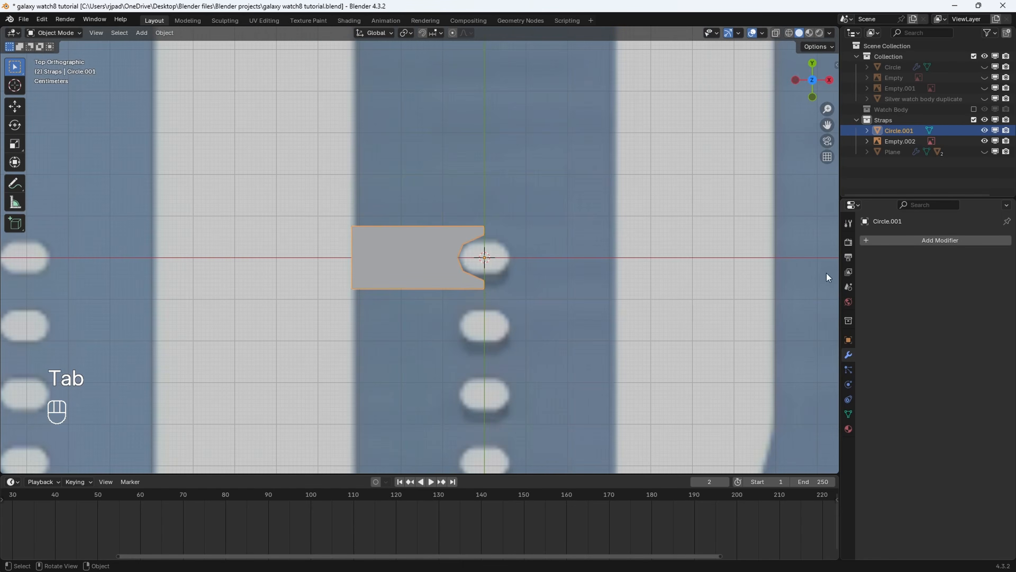
Add a Mirror modifier on the X axis to complete the hole segment across the strap's width.
scroll(626, 295, "up", 2)
scroll(626, 295, "up", 1)
left_click(904, 241)
type("m")
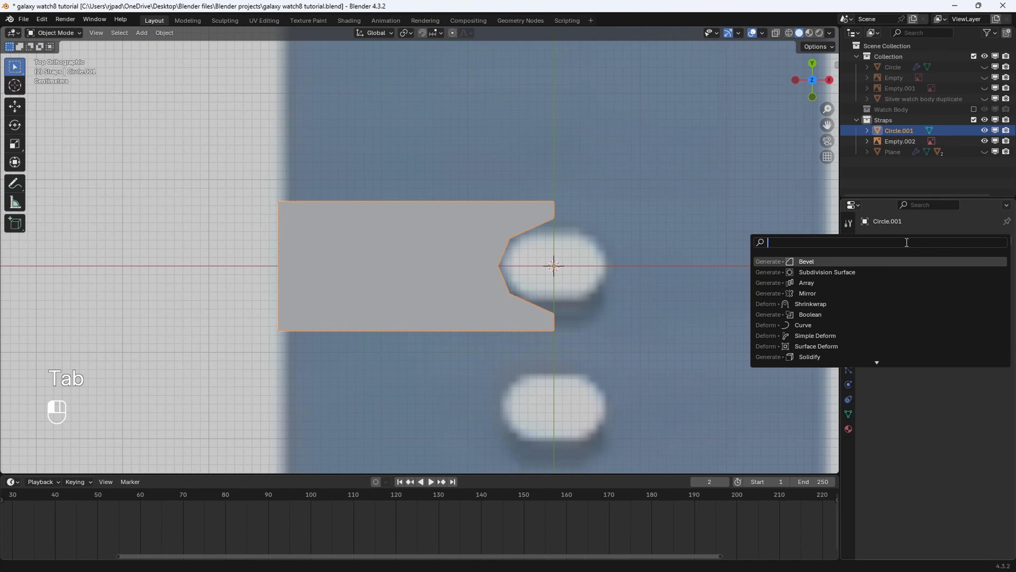
type("i")
key("Return")
middle_click_drag(676, 292, 606, 292, "shift")
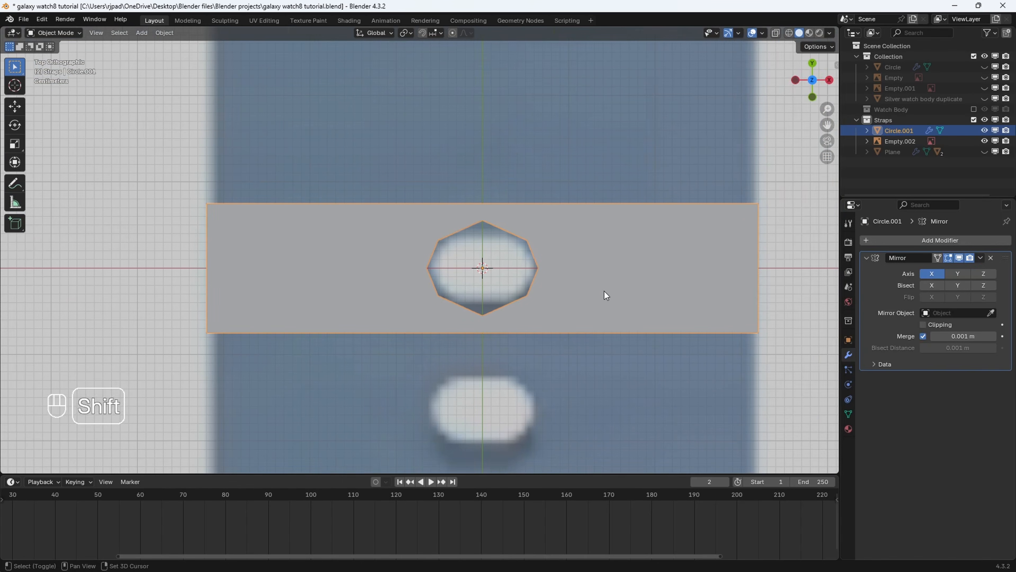
Add an Array modifier to the mirrored hole segment.
left_click(931, 241)
type("ar")
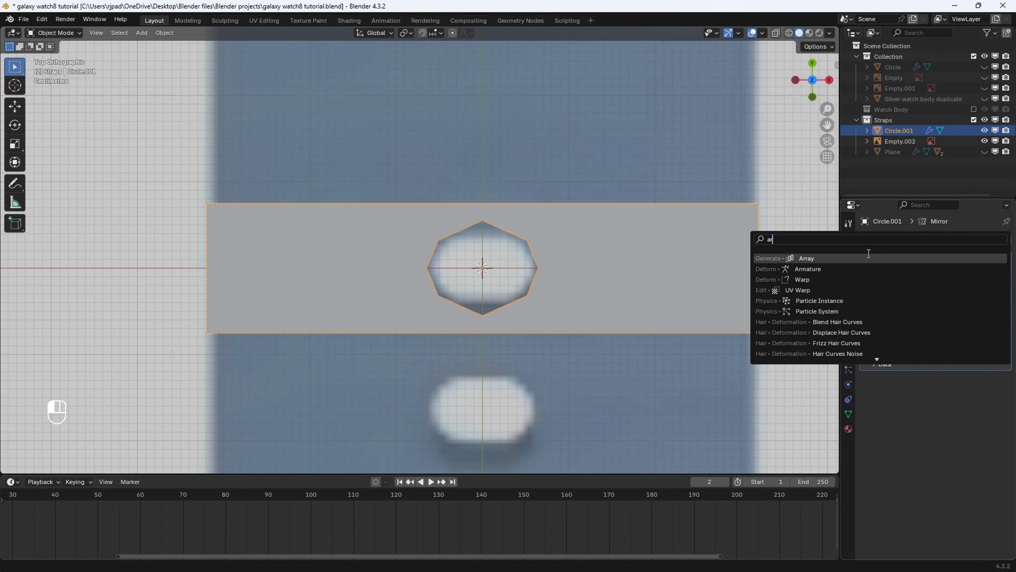
key("Return")
scroll(682, 280, "down", 6)
scroll(682, 298, "up", 2)
scroll(456, 397, "down", 5)
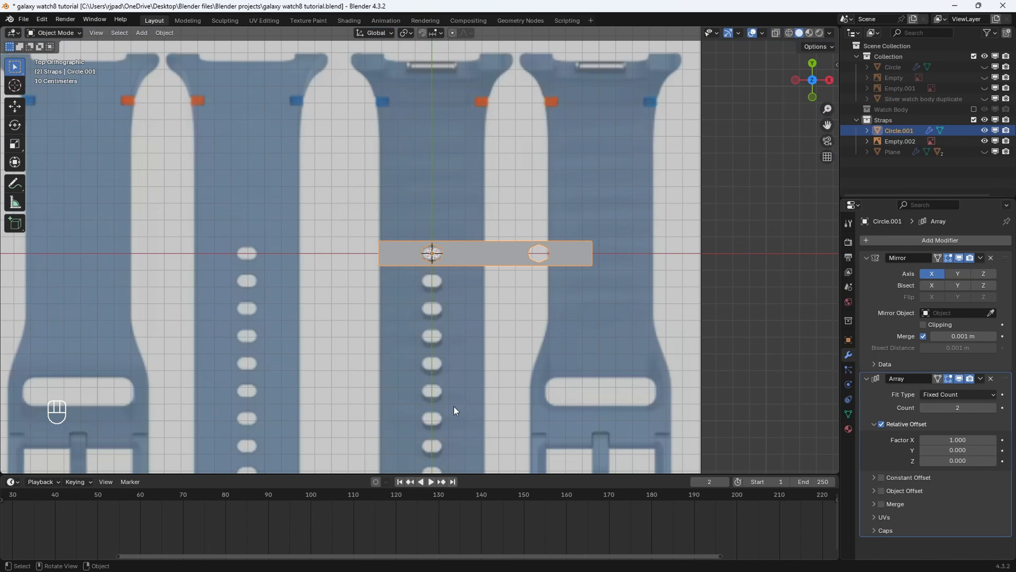
Set the array's relative offset factors to 0 on X and -1 on Y so the copies run down the strap.
left_click(957, 440)
key("Return")
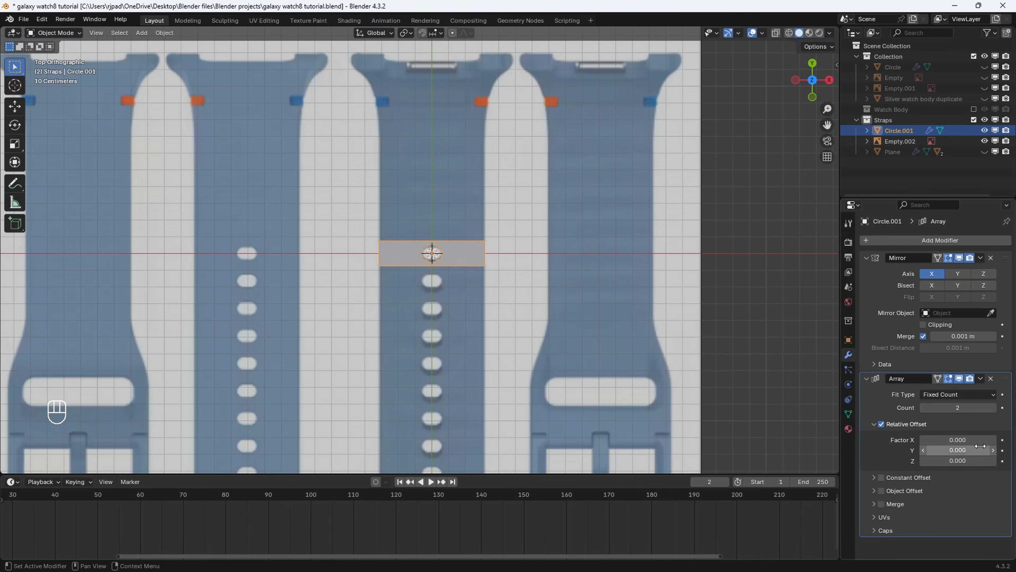
left_click(984, 446)
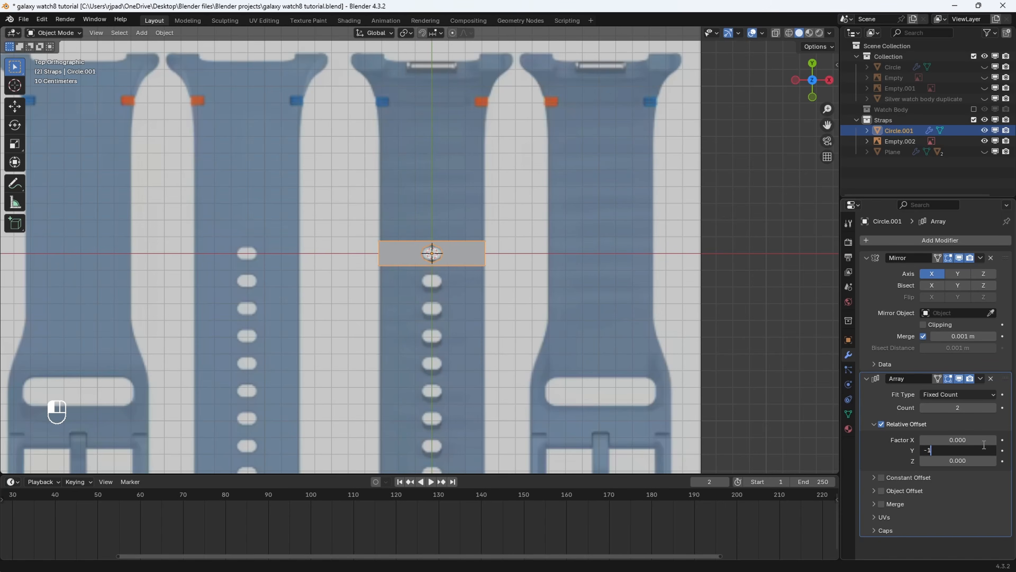
type("-1")
key("Return")
scroll(683, 344, "up", 4)
scroll(633, 300, "down", 2)
scroll(608, 254, "down", 1)
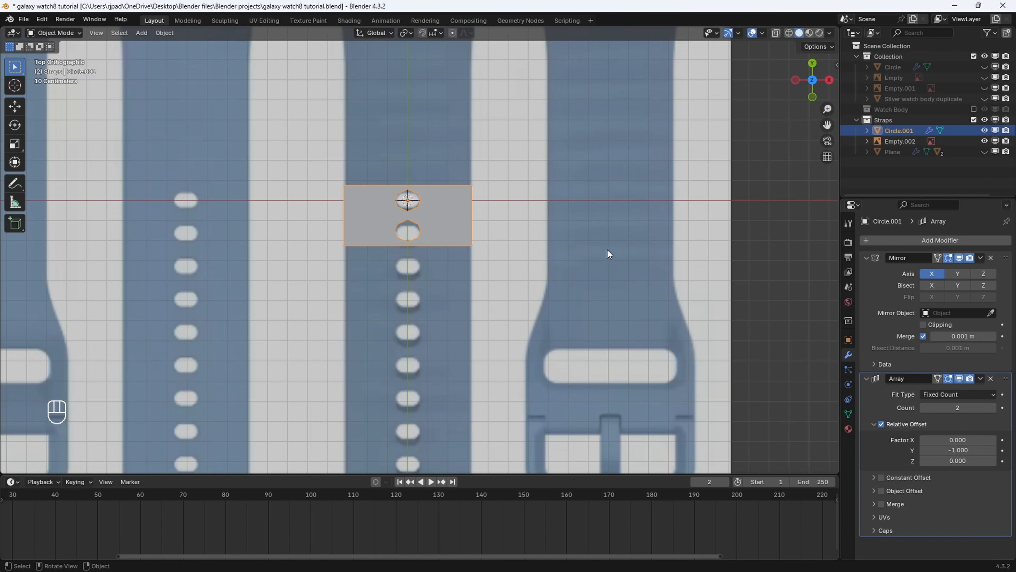
Set the array count to 10 to match the strap's adjustment holes in the reference image.
left_click(993, 407)
left_click(992, 407)
left_click(993, 407)
left_click(993, 407)
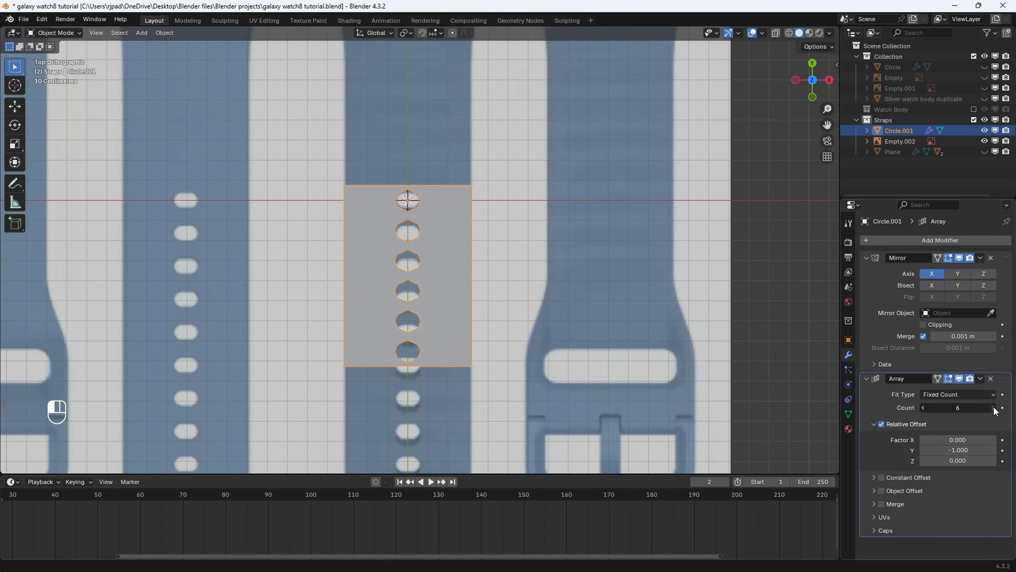
left_click(993, 407)
middle_click_drag(535, 371, 518, 281, "shift")
left_click(992, 407)
left_click(993, 407)
left_click(992, 407)
left_click(993, 406)
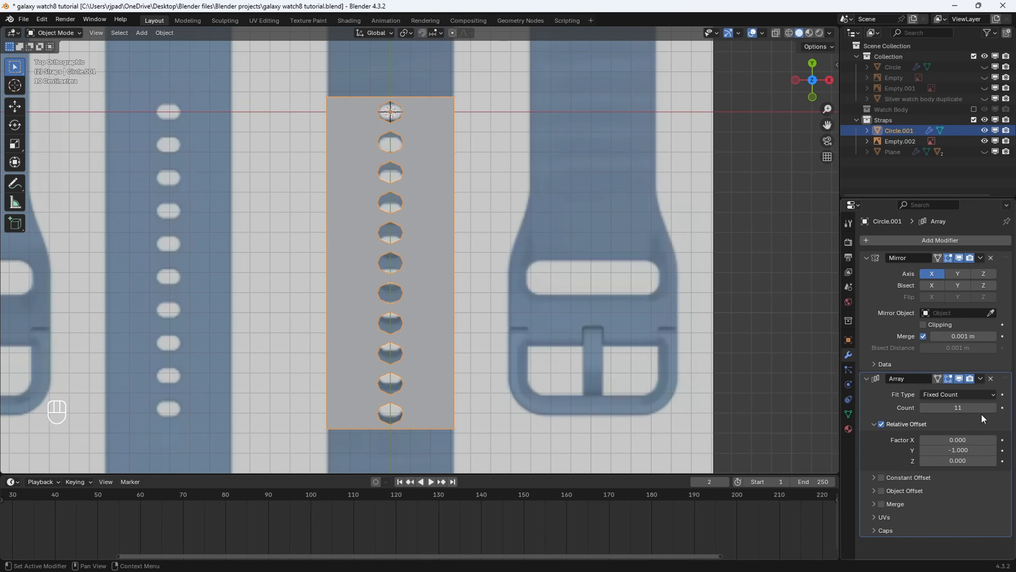
left_click(921, 407)
scroll(534, 386, "down", 2)
scroll(508, 289, "up", 3)
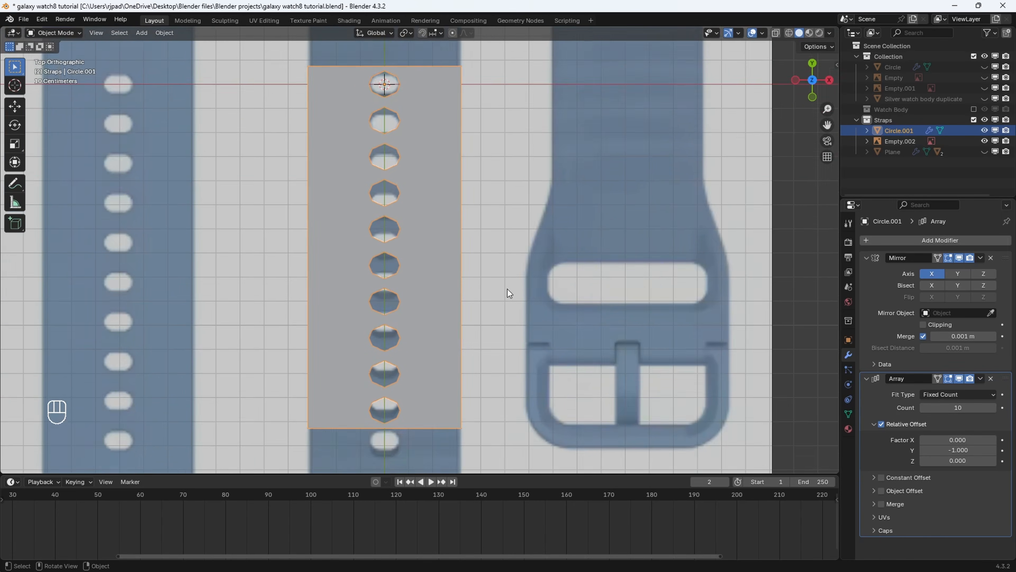
middle_click_drag(507, 289, 503, 325, "shift")
scroll(516, 230, "down", 2)
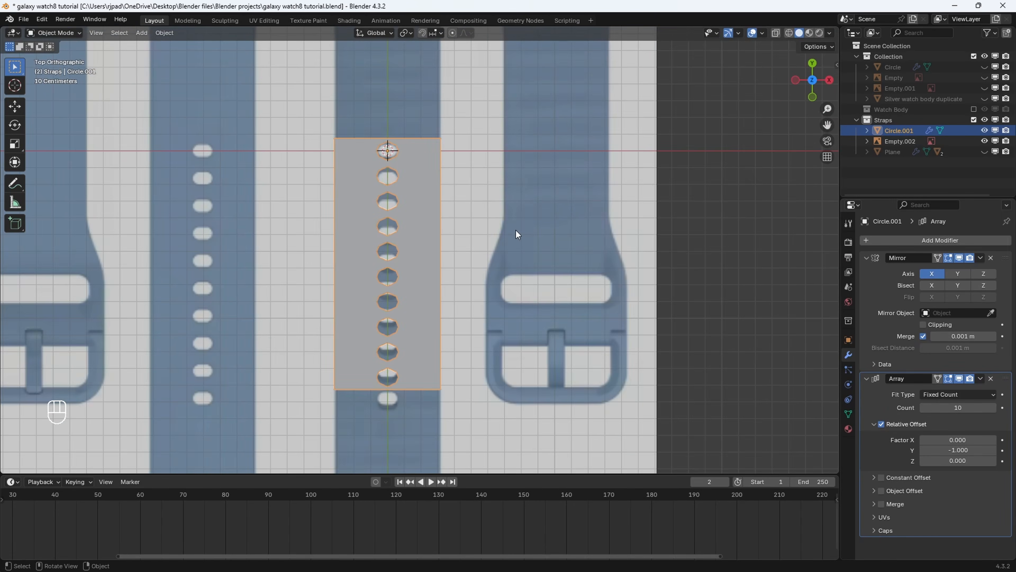
Apply the Mirror modifier and the Array modifier to the hole segment.
left_click(979, 258)
left_click(948, 267)
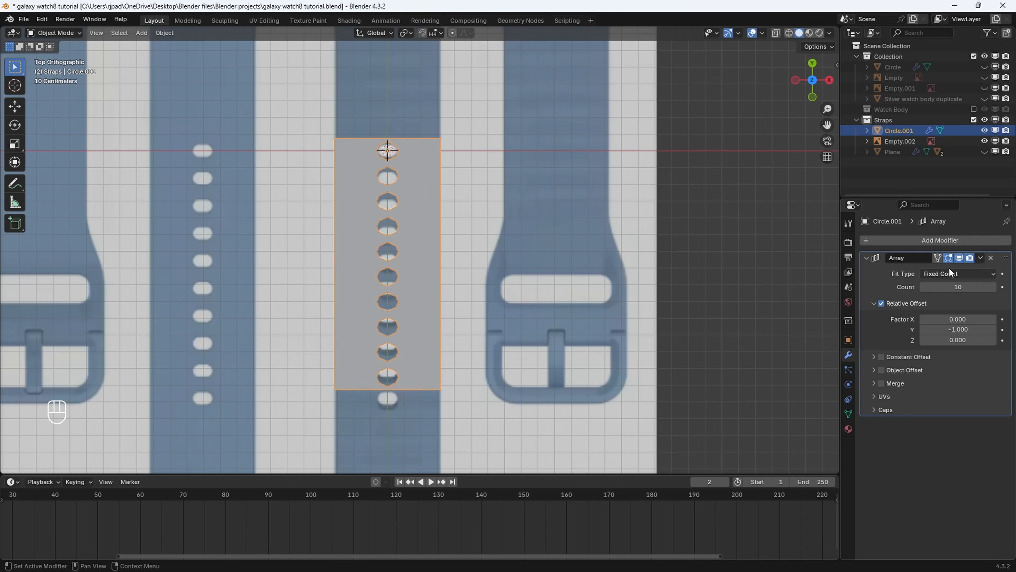
left_click(980, 257)
left_click(971, 267)
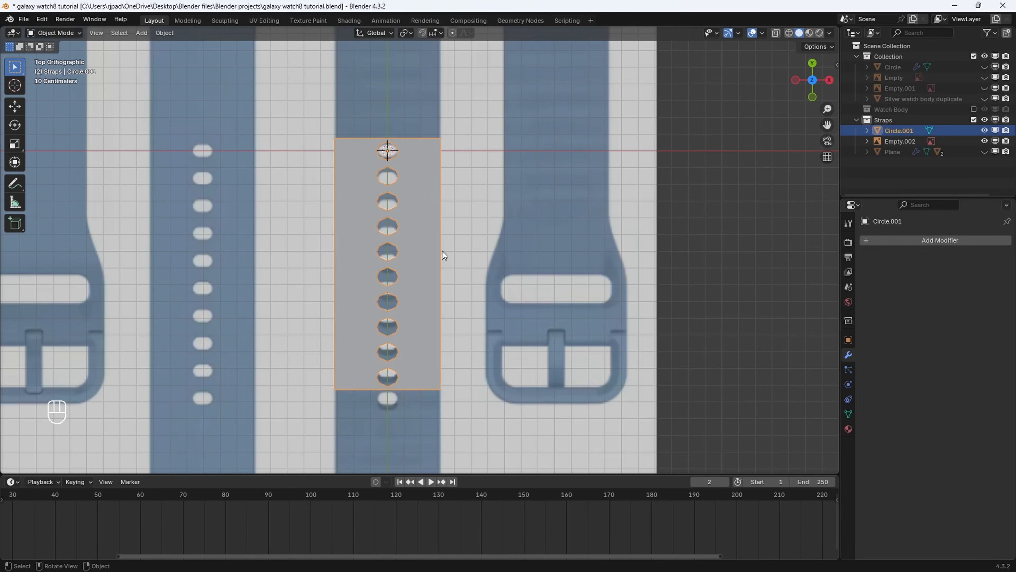
Merge all overlapping vertices of the strap mesh by distance and leave Edit Mode.
key("Tab")
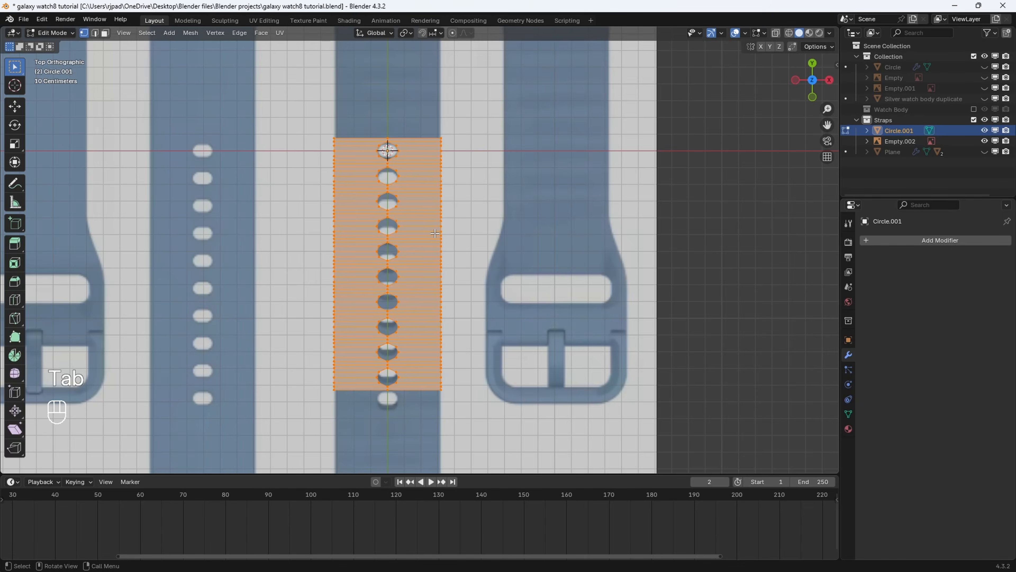
key("m")
left_click(428, 212)
key("alt+a")
key("a")
key("m")
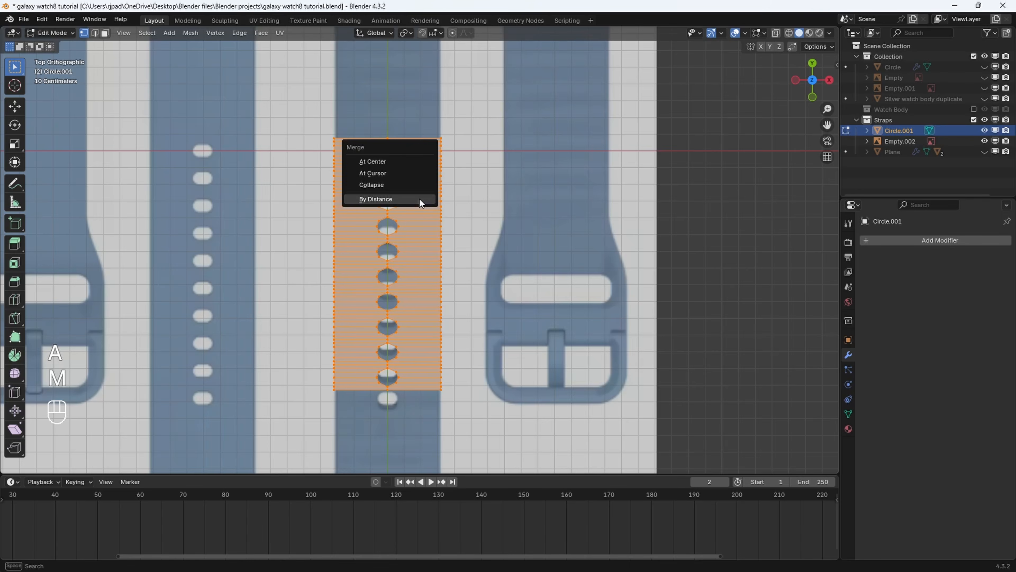
left_click(389, 201)
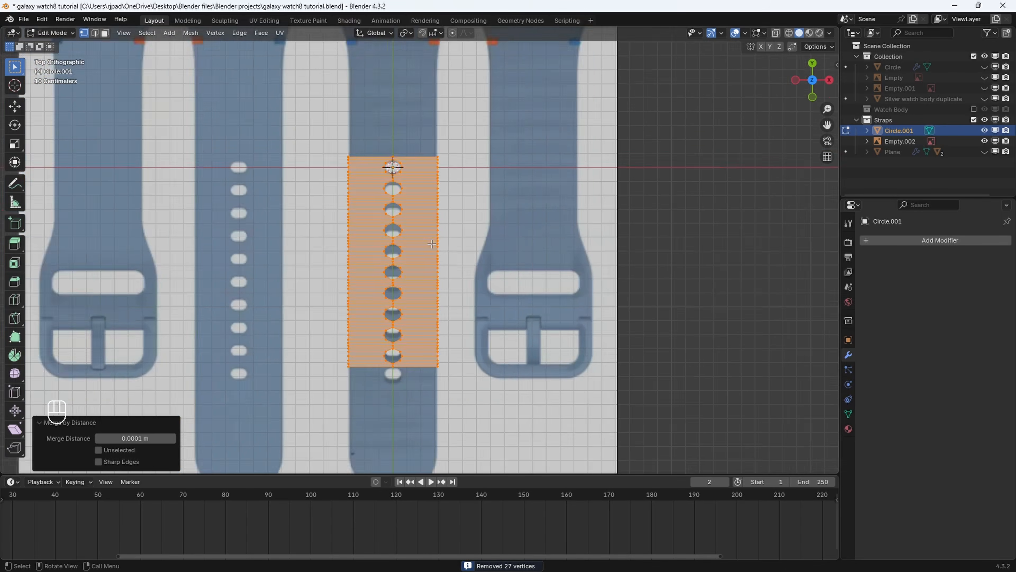
key("Tab")
Extrude the strap's upper boundary edges about 0.8 m along Y, up to the coloured markers in the reference image.
scroll(434, 238, "up", 1)
middle_click_drag(446, 183, 444, 310, "shift")
scroll(443, 306, "up", 2)
scroll(348, 190, "down", 3)
key("Tab")
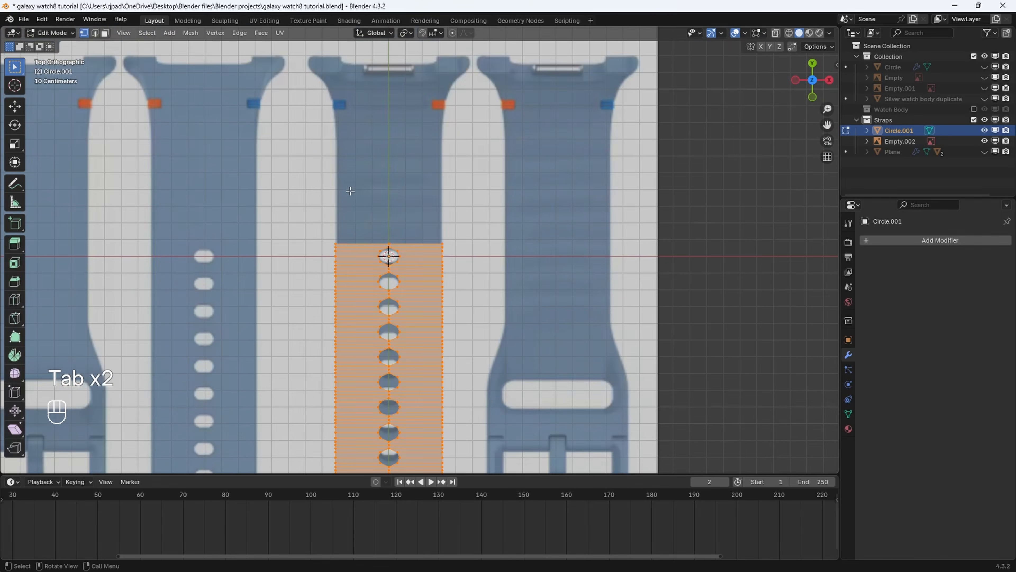
left_click(93, 34)
scroll(223, 219, "up", 3)
key("b")
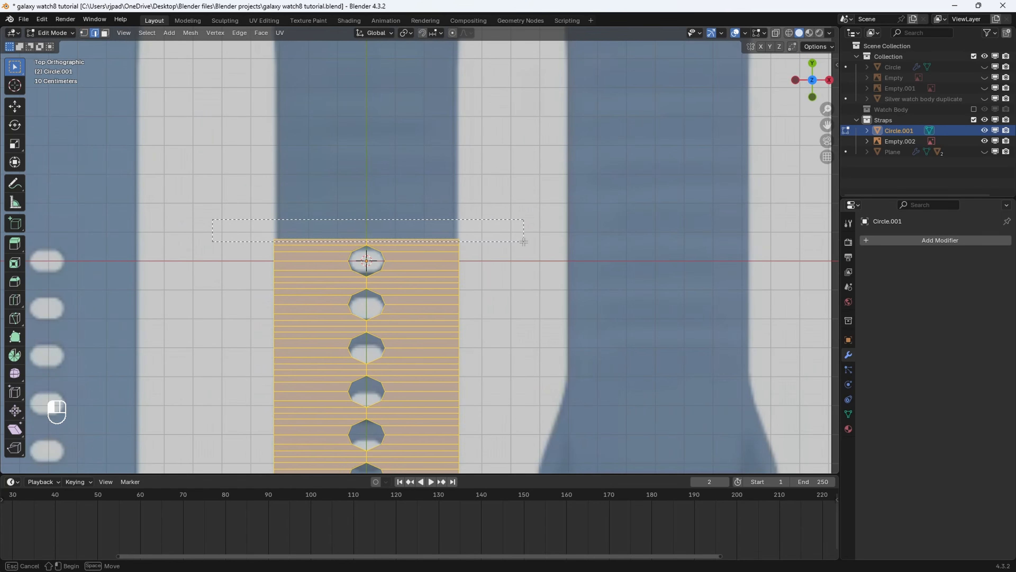
left_click_drag(523, 242, 524, 241)
scroll(522, 240, "down", 4)
middle_click_drag(493, 169, 504, 269, "shift")
scroll(491, 210, "up", 3)
scroll(498, 246, "up", 1)
scroll(503, 273, "down", 2)
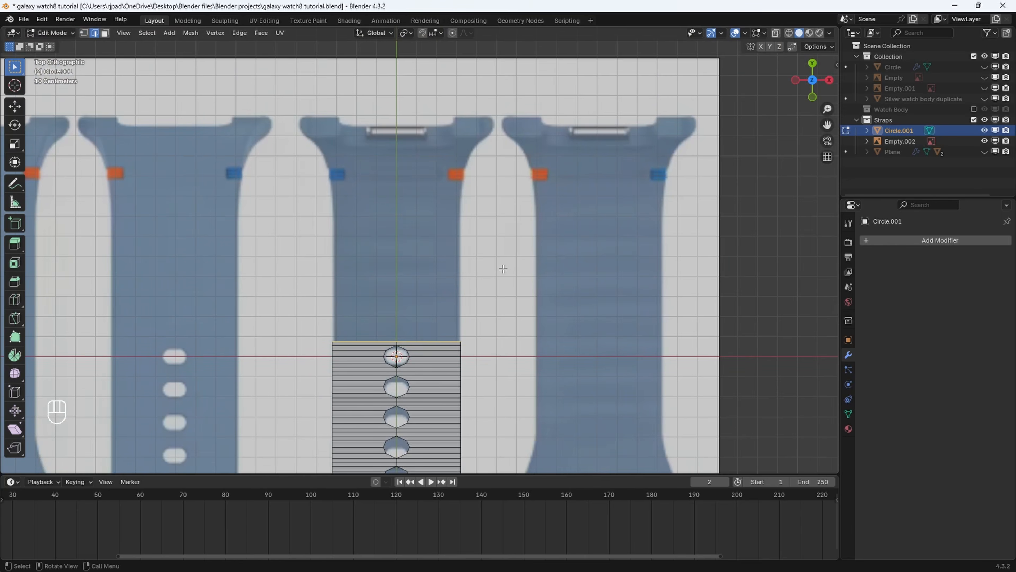
scroll(504, 271, "up", 1)
key("e")
key("y")
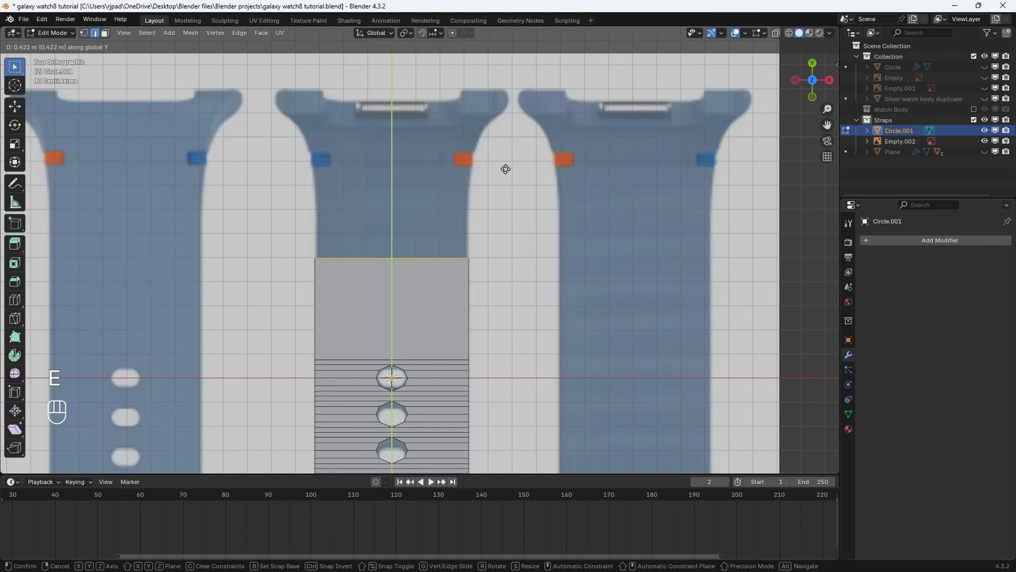
left_click(507, 81)
middle_click_drag(496, 163, 500, 227, "shift")
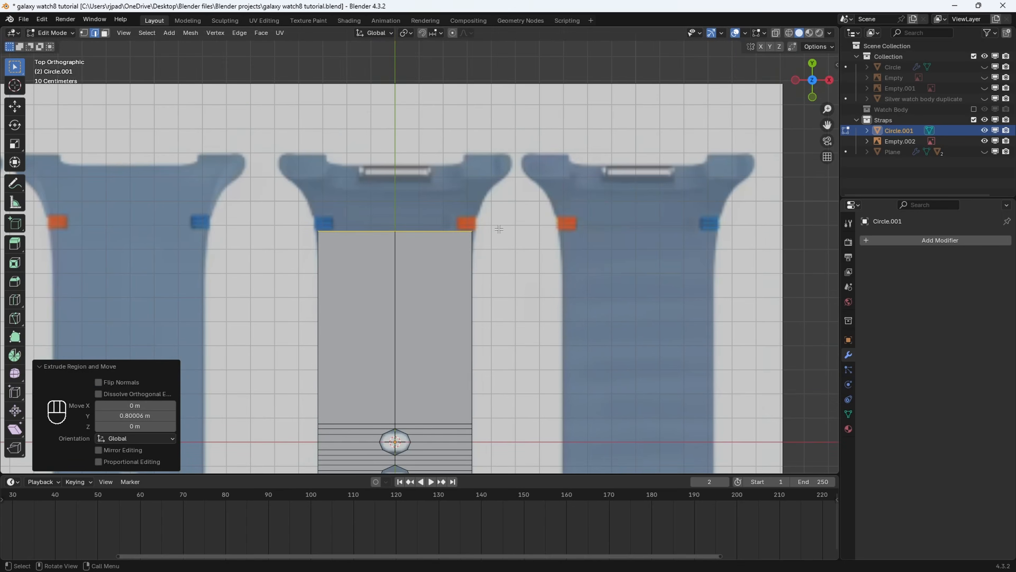
Show the mesh in wireframe and scale the extruded edge to match the strap's width just below the markers.
scroll(500, 227, "up", 2)
key("z")
key("s")
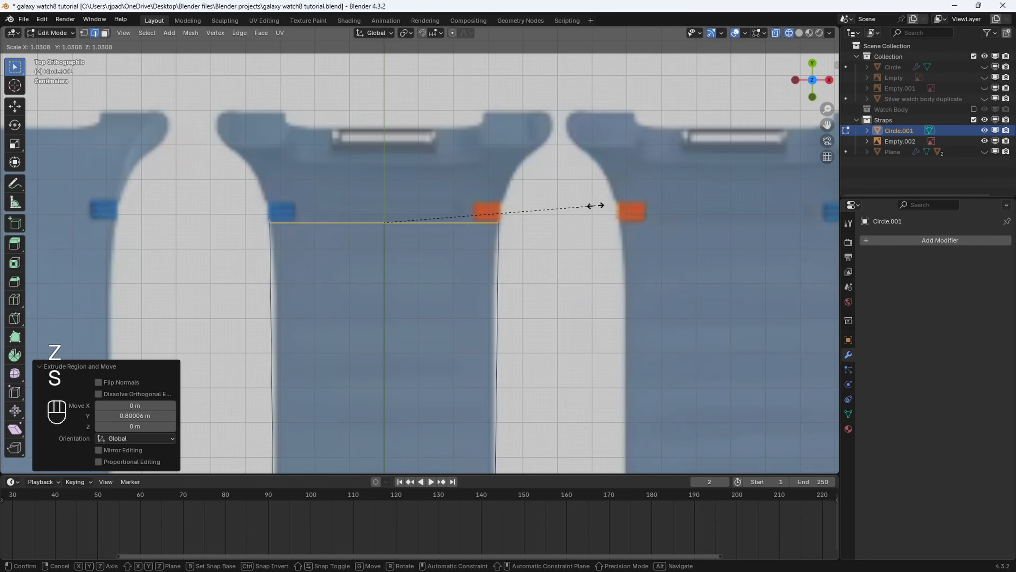
left_click(598, 206)
middle_click_drag(599, 207, 591, 246, "shift")
scroll(590, 247, "up", 1)
key("s")
left_click(541, 264)
Extrude two short sections along Y toward the lug, the first about 0.067 m, widening each to follow the reference curve.
key("e")
key("y")
left_click(541, 237)
key("s")
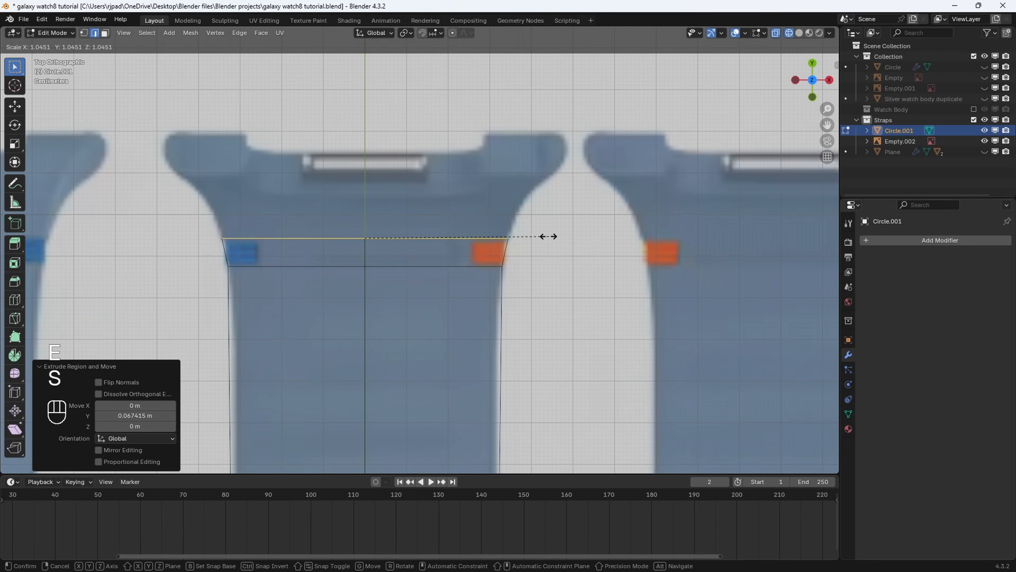
left_click(545, 233)
key("e")
key("y")
left_click(548, 213)
key("s")
left_click(561, 213)
Extrude and widen further sections along Y to the full lug width, ending with a straight section at the strap's upper end.
key("e")
key("y")
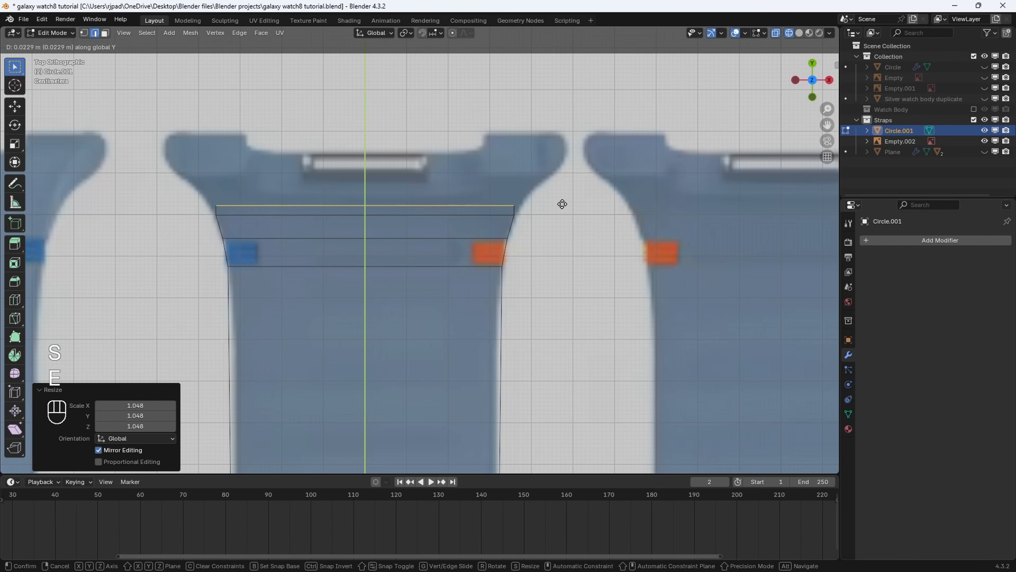
left_click(566, 172)
key("s")
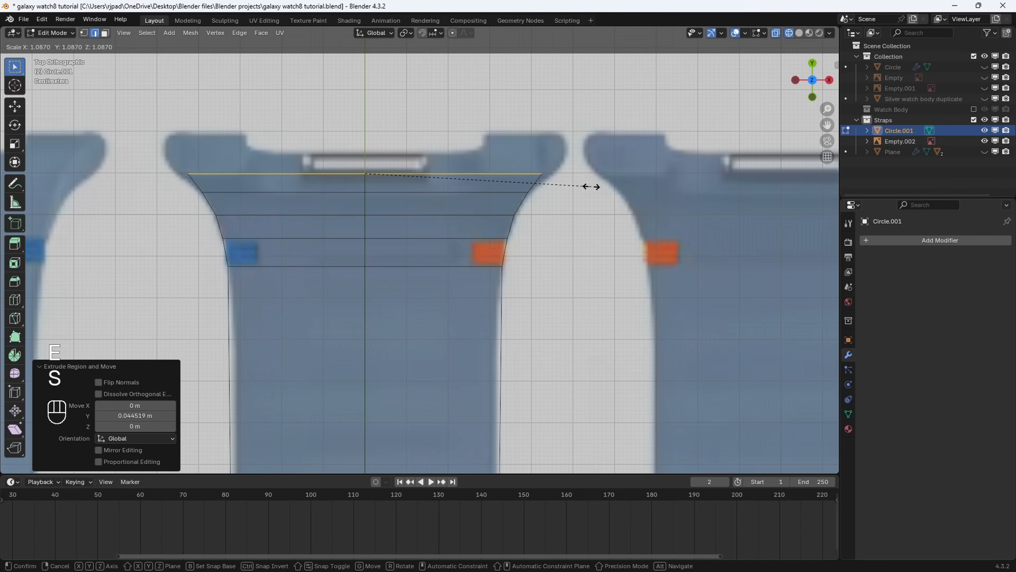
left_click(593, 184)
key("s")
left_click(611, 182)
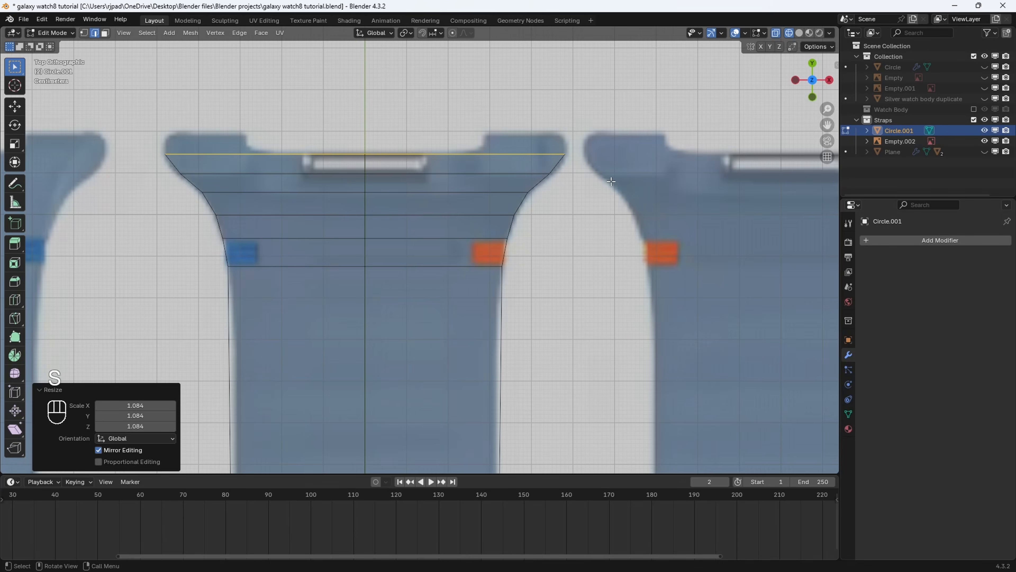
key("e")
key("y")
left_click(609, 158)
Extrude the strap's lower boundary edges down along Y to where the rounded tip begins in the reference image.
scroll(560, 208, "down", 9)
middle_click_drag(491, 288, 488, 199, "shift")
scroll(483, 220, "up", 4)
middle_click_drag(503, 313, 519, 104, "shift")
scroll(506, 263, "up", 1)
middle_click_drag(506, 264, 497, 186, "shift")
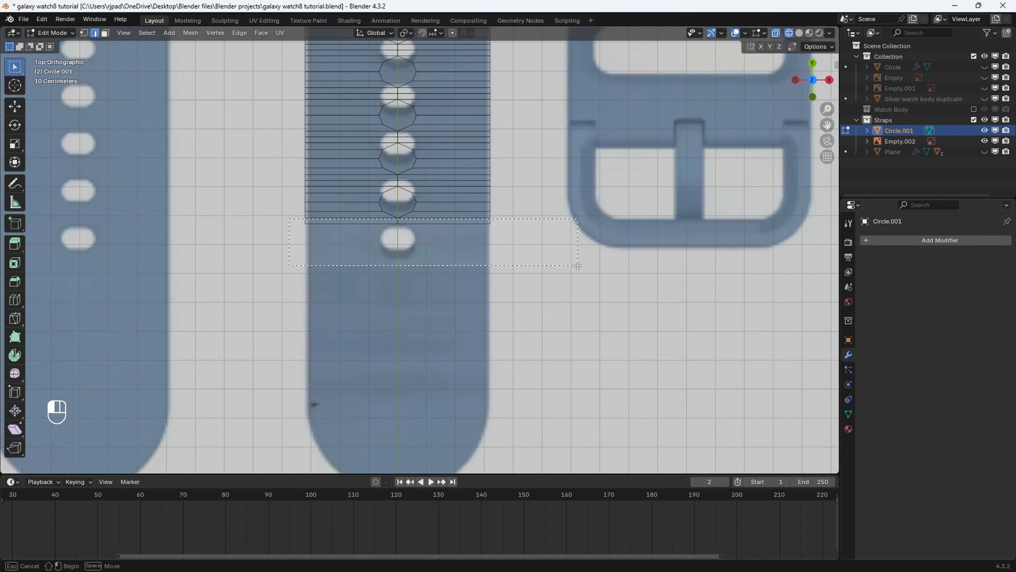
scroll(561, 302, "up", 2)
scroll(558, 280, "down", 5)
key("e")
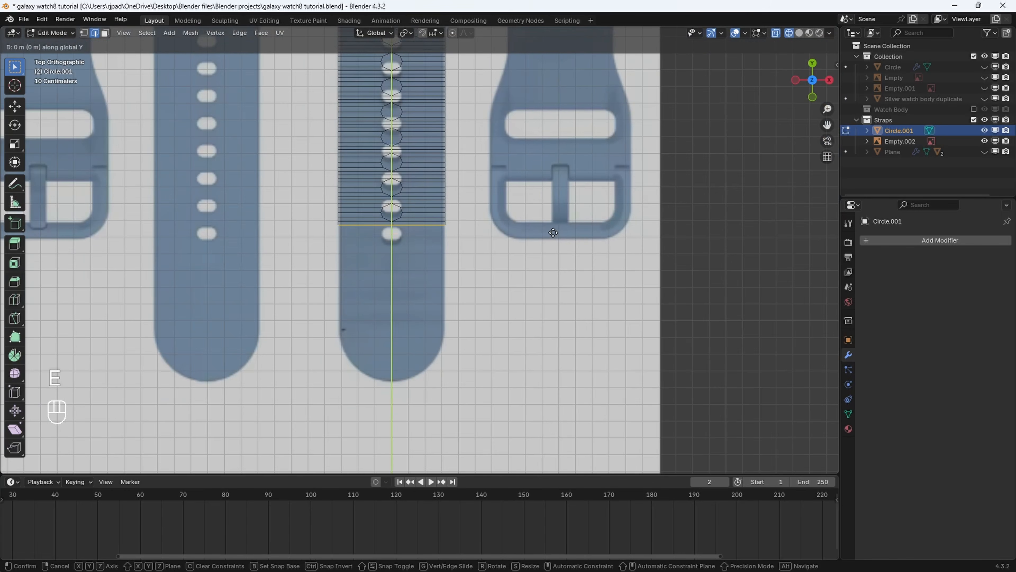
left_click(560, 345)
Extrude three short sections into the rounded tip, narrowing each one to follow the reference outline.
scroll(636, 298, "up", 6)
key("e")
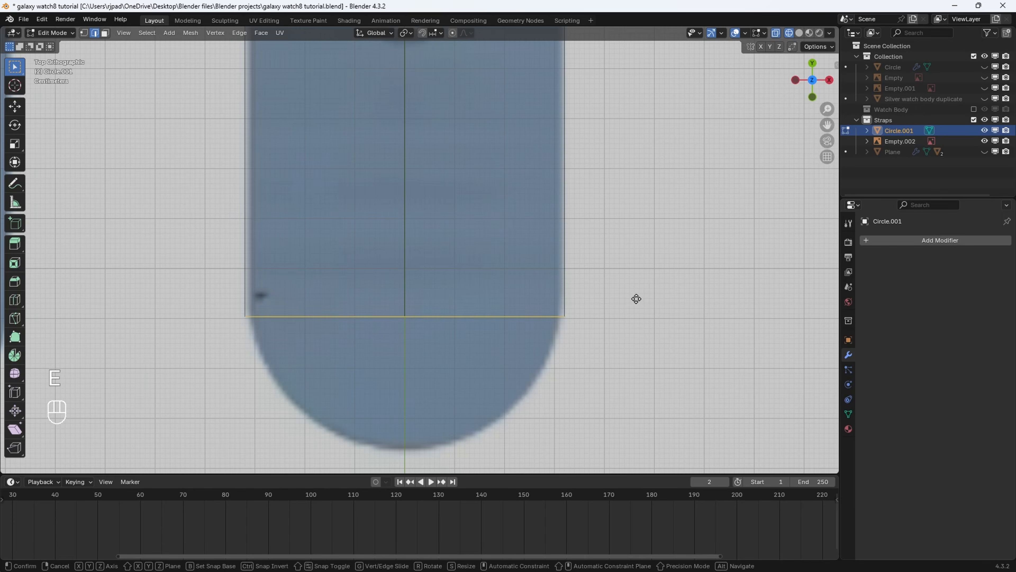
left_click(636, 325)
key("s")
left_click(617, 329)
key("e")
key("s")
key("e")
left_click(580, 372)
key("s")
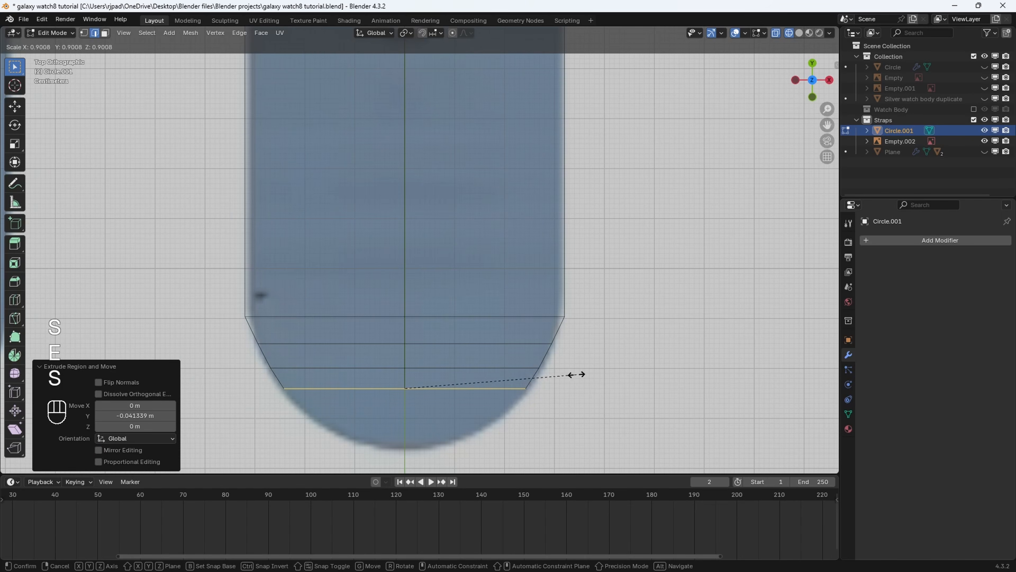
left_click(574, 373)
Close off the rounded tip with three more short extrusions, narrowing each until the mesh reaches the end of the reference strap.
key("e")
left_click(540, 403)
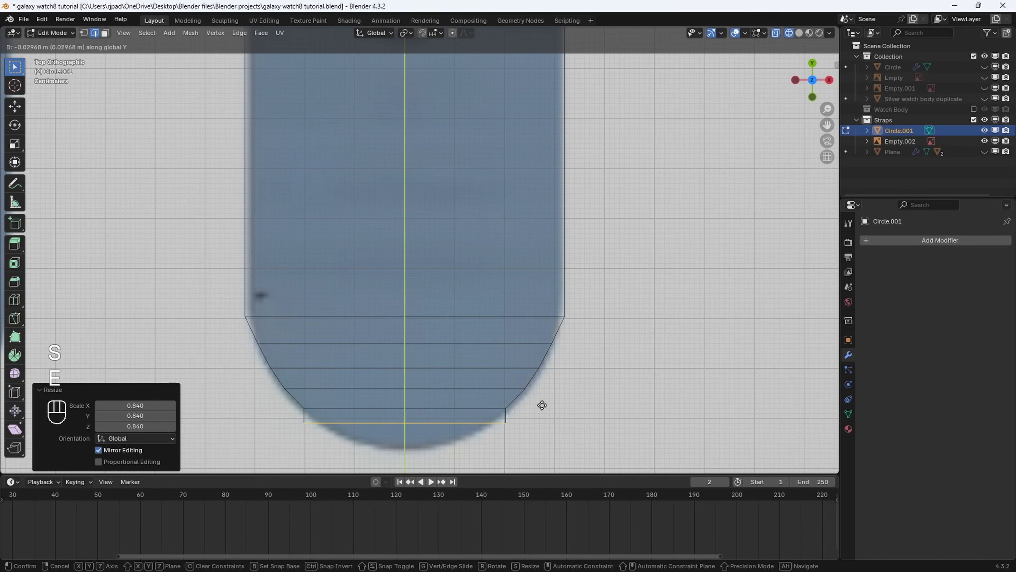
key("s")
left_click(514, 410)
key("e")
left_click(515, 427)
key("s")
left_click(474, 422)
key("e")
left_click(472, 429)
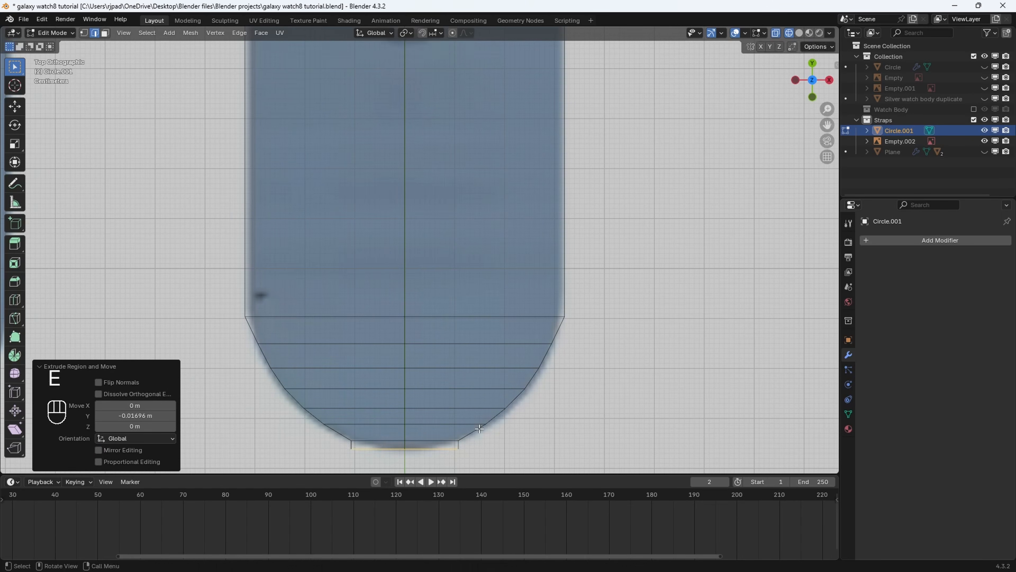
key("s")
left_click(445, 428)
Add nine evenly spaced crosswise loop cuts to the long section between the adjustment holes and the lug end.
scroll(442, 397, "down", 6)
key("Tab")
scroll(495, 329, "up", 3)
scroll(496, 330, "down", 7)
key("Tab")
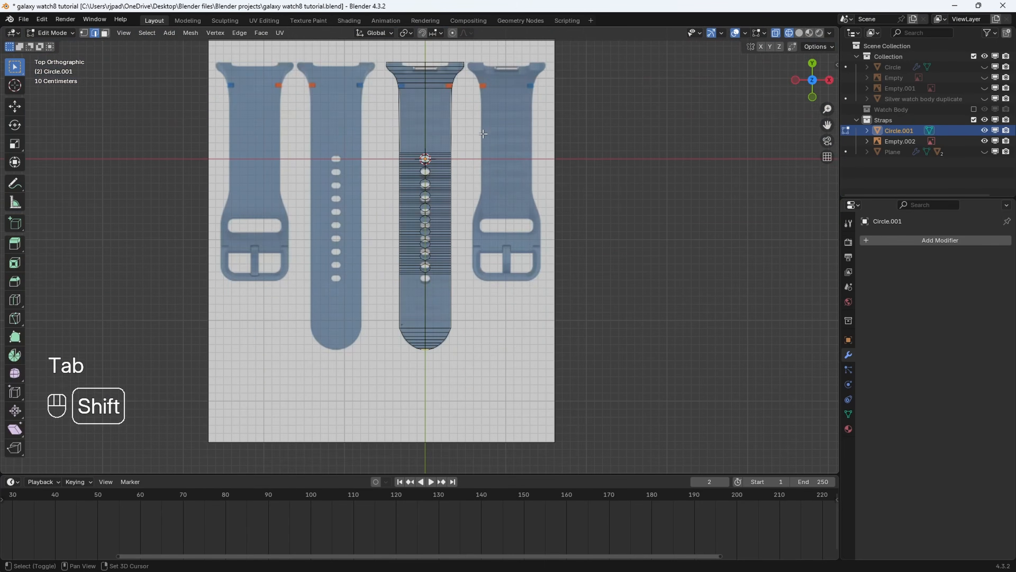
middle_click_drag(481, 125, 479, 249, "shift")
scroll(478, 249, "up", 6)
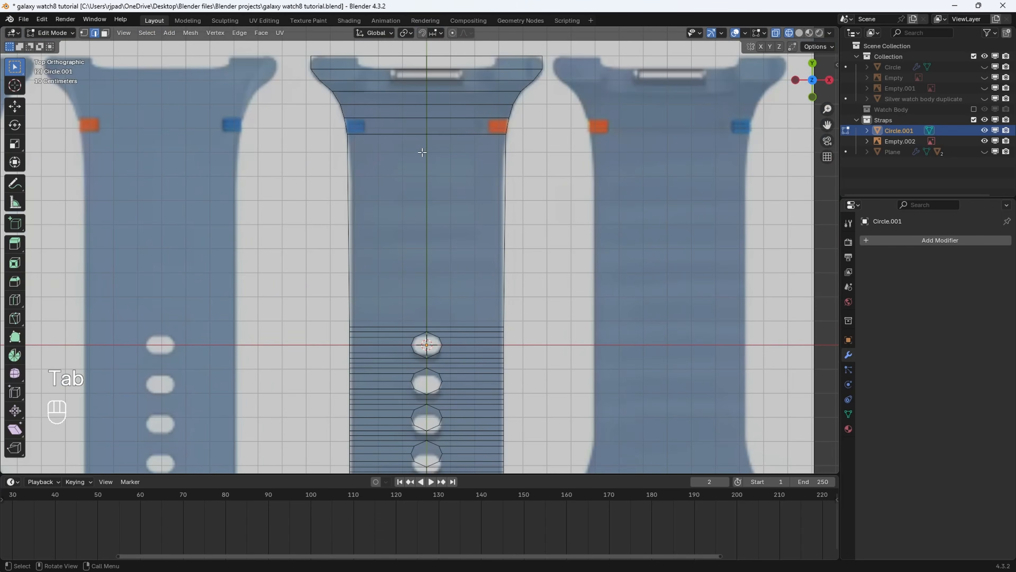
key("ctrl+r")
scroll(420, 149, "up", 9)
scroll(420, 146, "down", 1)
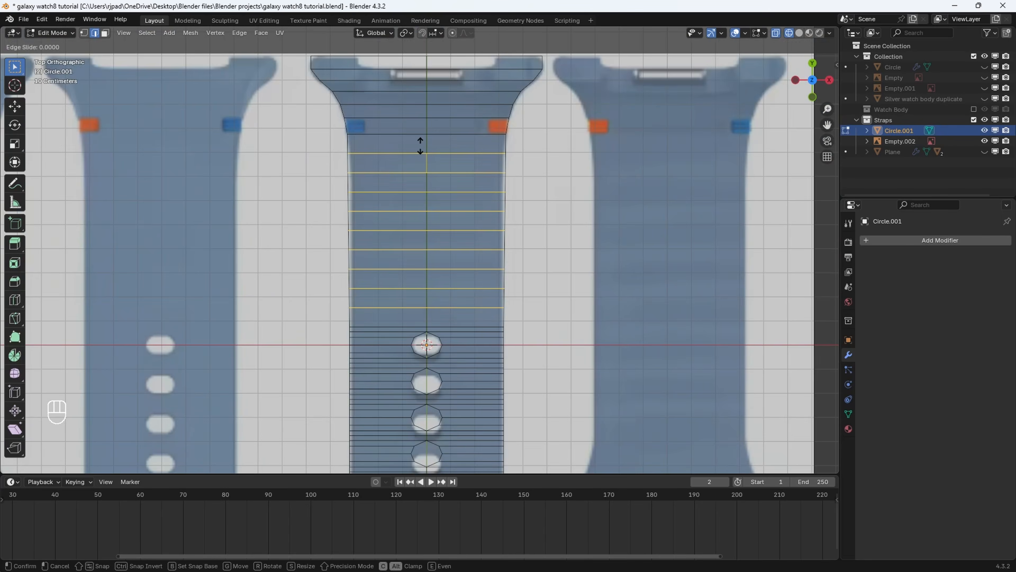
right_click(420, 146)
Add nine evenly spaced crosswise loop cuts to the plain section between the last adjustment hole and the rounded tip.
scroll(464, 160, "down", 12, "shift")
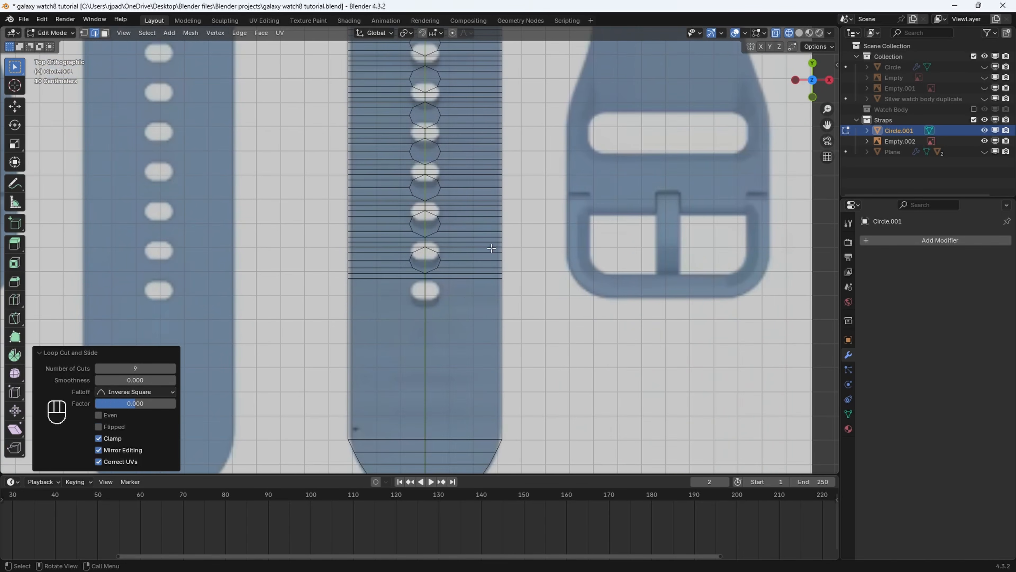
key("ctrl+r")
scroll(425, 324, "up", 2)
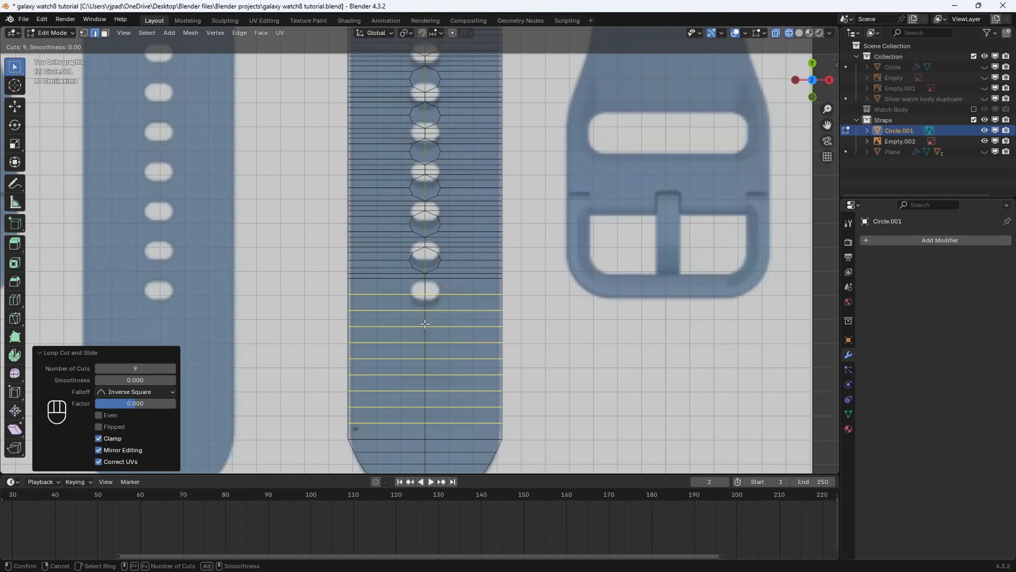
scroll(424, 324, "down", 1)
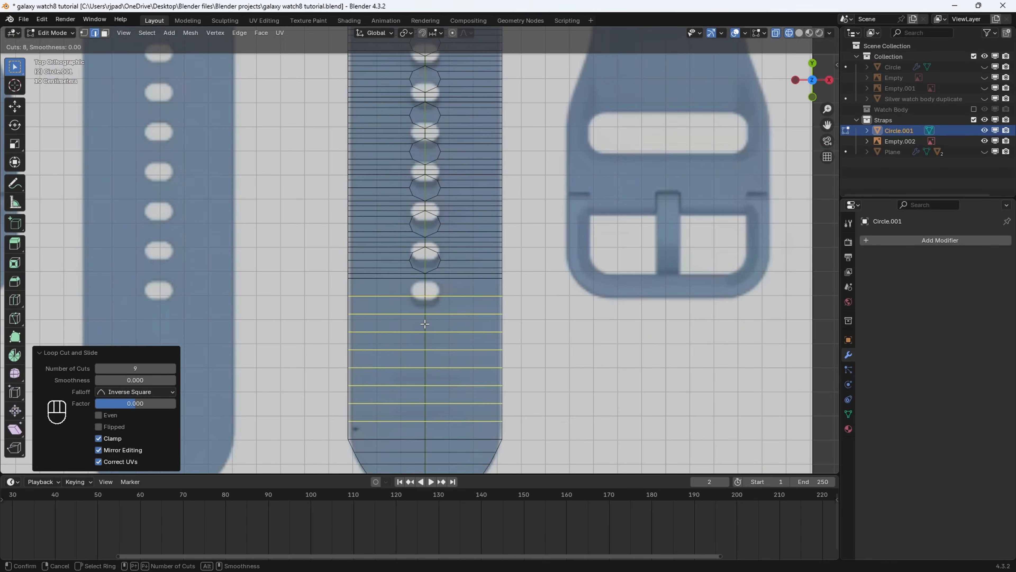
left_click(424, 323)
right_click(424, 324)
Add four lengthwise loop cuts to each half of the strap.
key("shift+c")
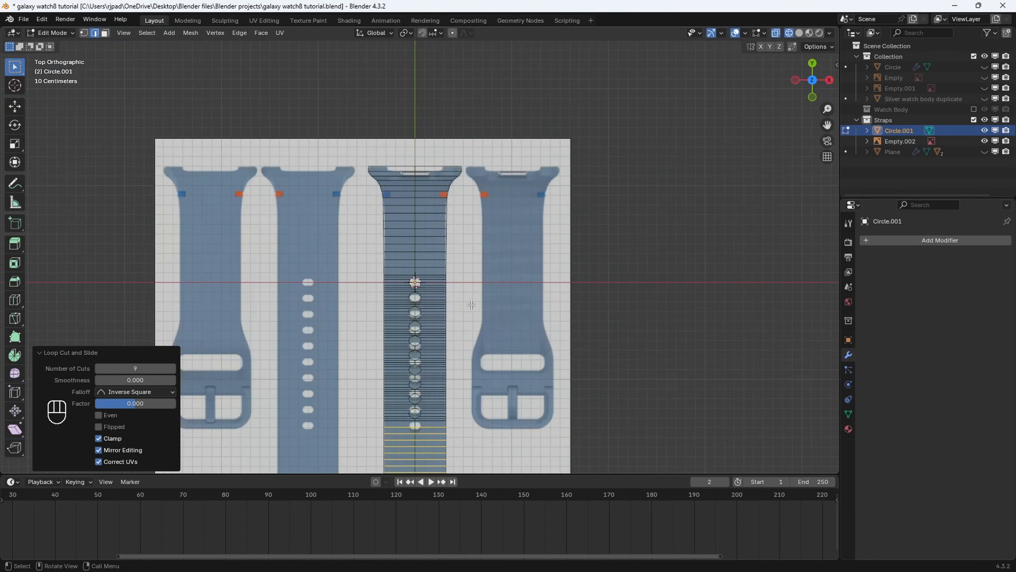
scroll(471, 305, "up", 4)
key("ctrl+r")
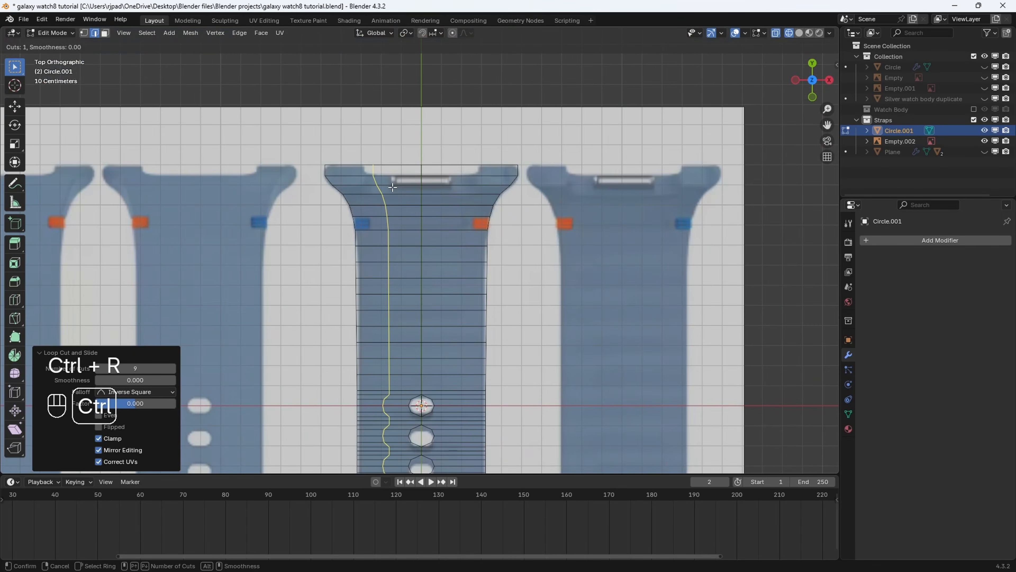
scroll(392, 186, "up", 2)
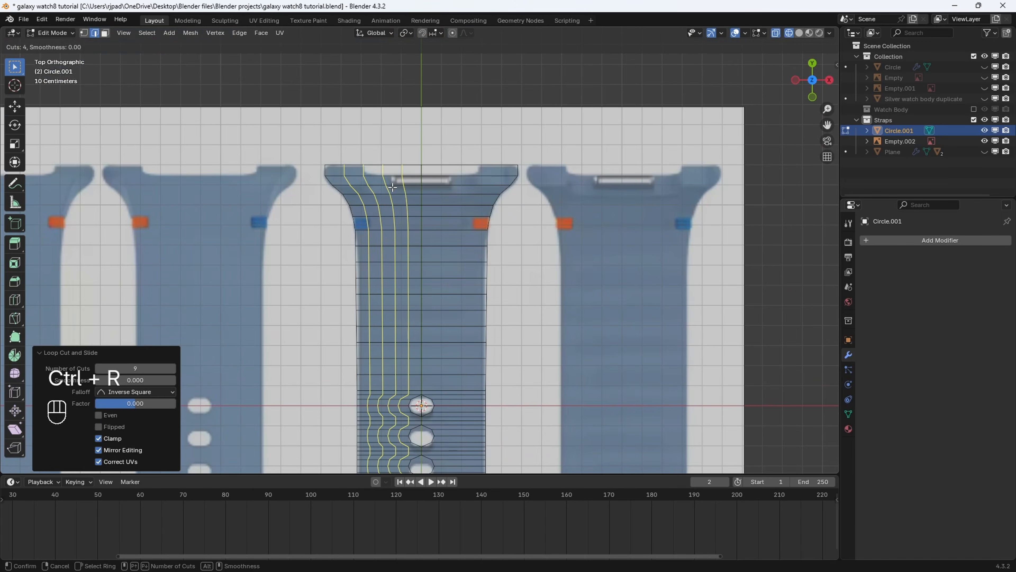
double_click(393, 187)
key("ctrl+r")
scroll(457, 193, "up", 3)
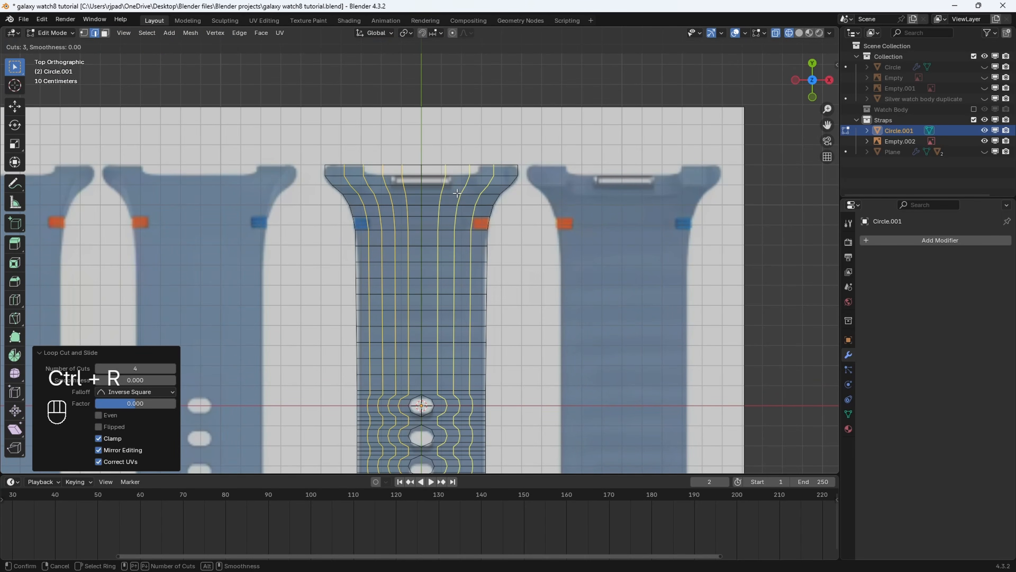
left_click(457, 193)
left_click(457, 193)
Delete the middle faces of the lug end's outermost row to form the notch in the reference, and leave Edit Mode.
scroll(458, 194, "down", 6)
middle_click_drag(477, 205, 477, 294, "shift")
scroll(471, 164, "up", 5)
scroll(468, 294, "up", 4)
left_click(106, 33)
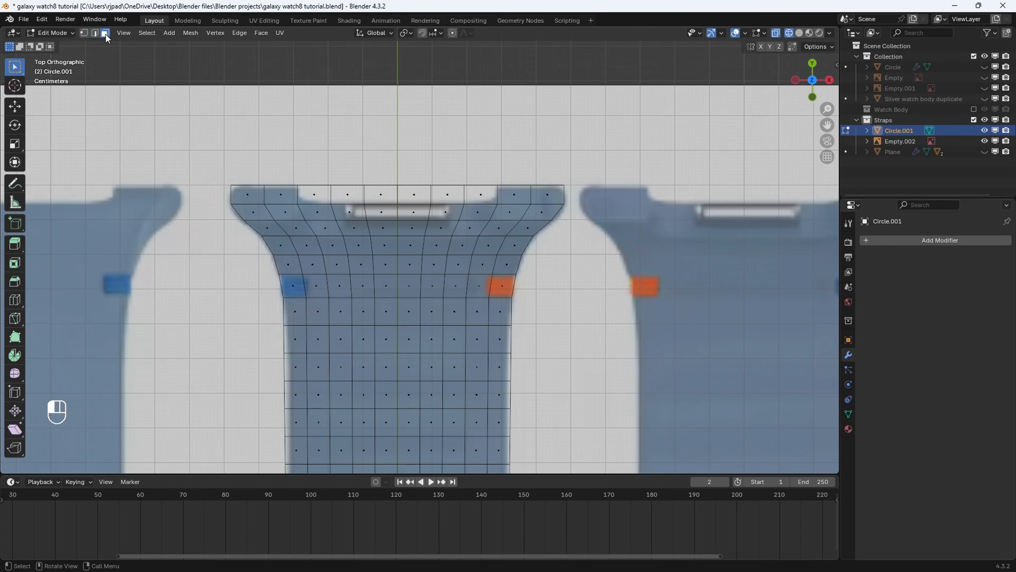
key("x")
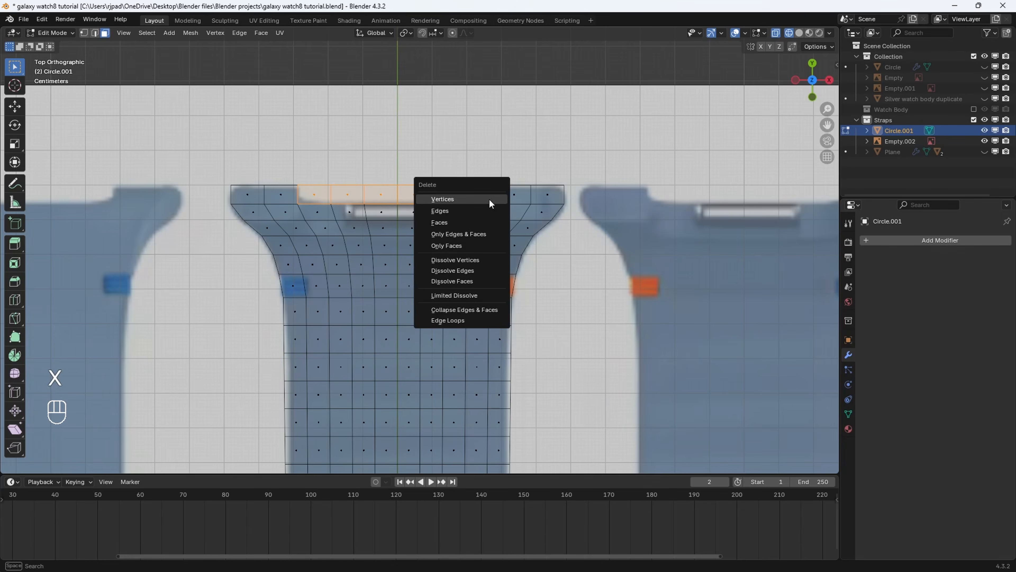
left_click(474, 224)
scroll(439, 289, "down", 6)
key("Tab")
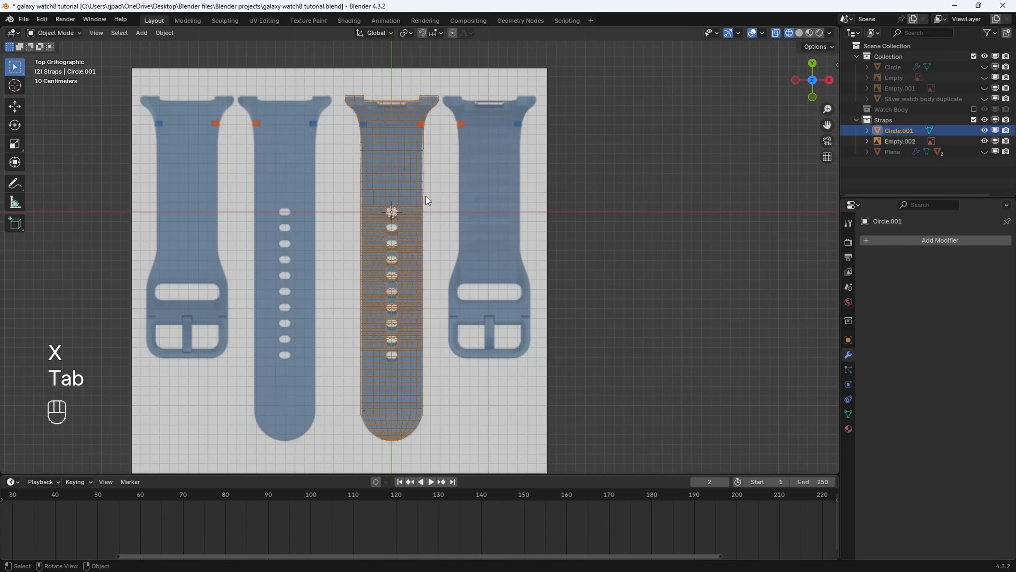
Extrude the whole strap mesh 0.1 m along its normal for thickness, and return to solid shading in Object Mode.
middle_click_drag(426, 196, 362, 286)
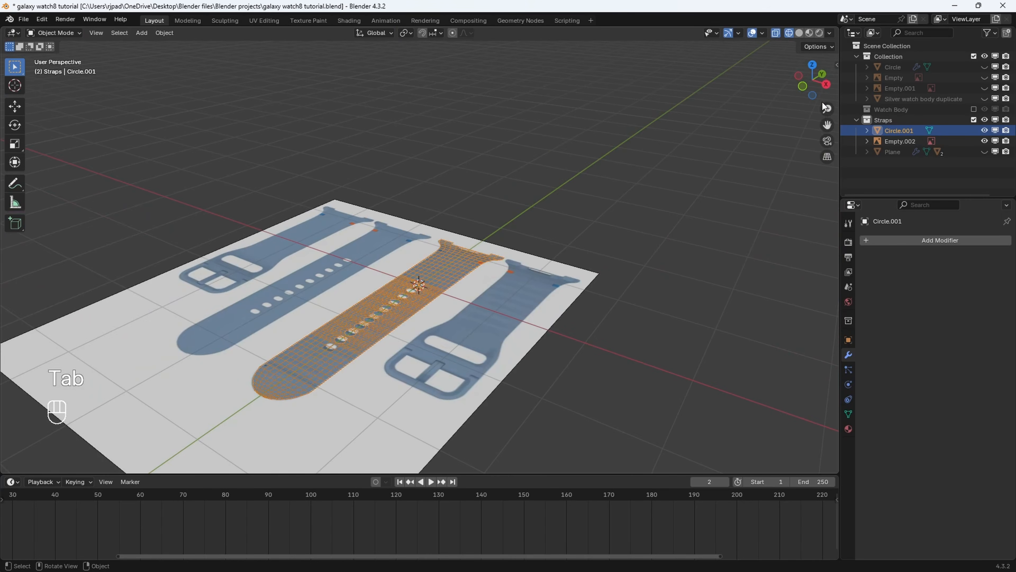
left_click(827, 86)
key("Tab")
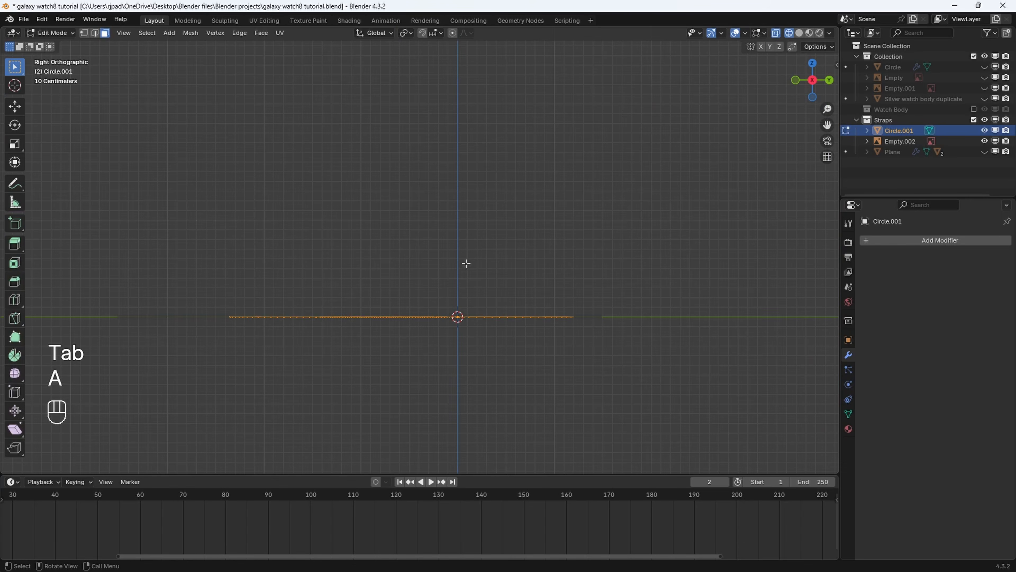
key("e")
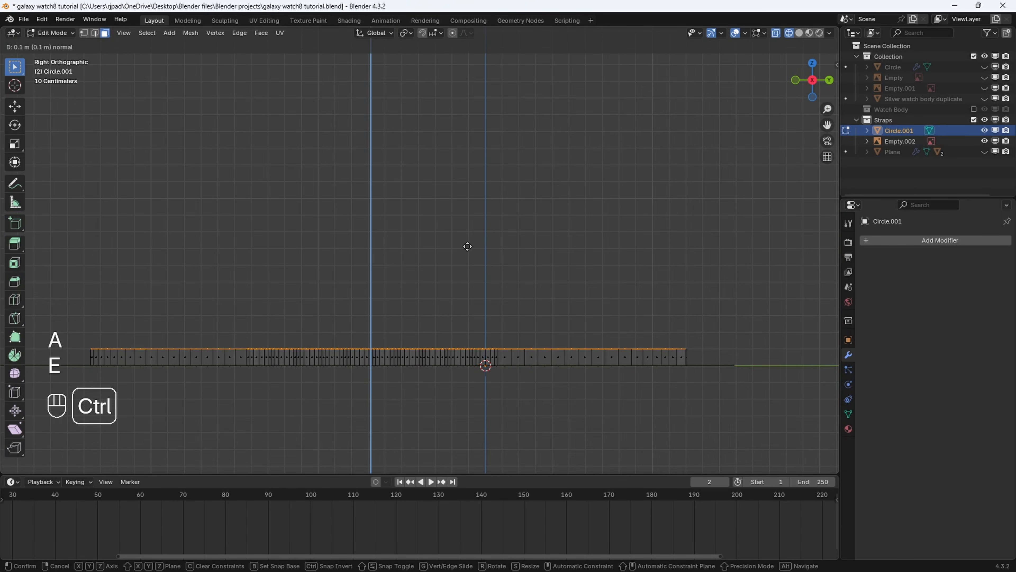
left_click(465, 245)
middle_click_drag(465, 245, 469, 324)
scroll(460, 284, "down", 5)
key("shift+z")
scroll(480, 280, "up", 4)
key("Tab")
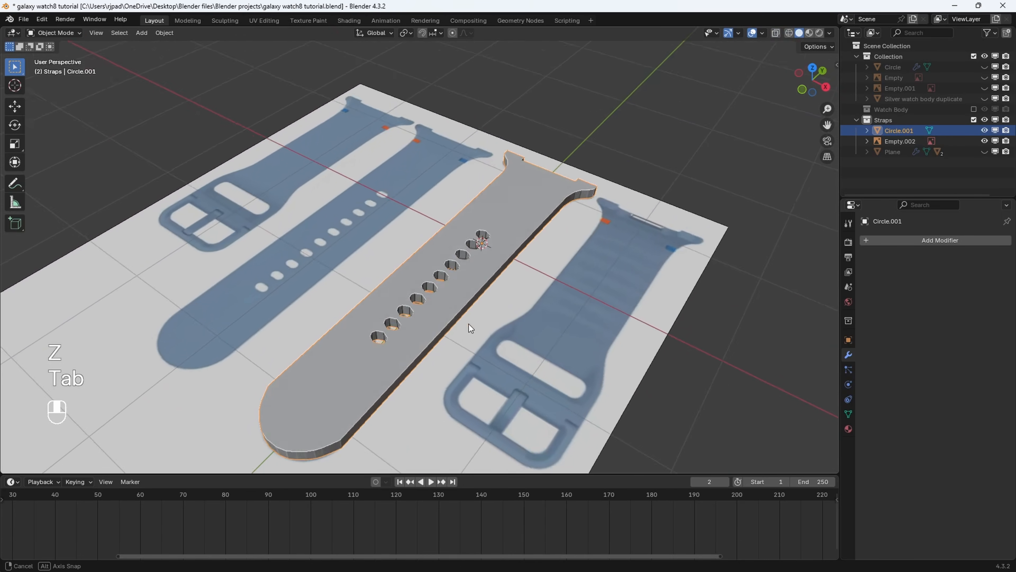
Add a Subdivision Surface modifier to the strap.
scroll(468, 324, "up", 3)
left_click(880, 242)
type("s")
left_click(813, 261)
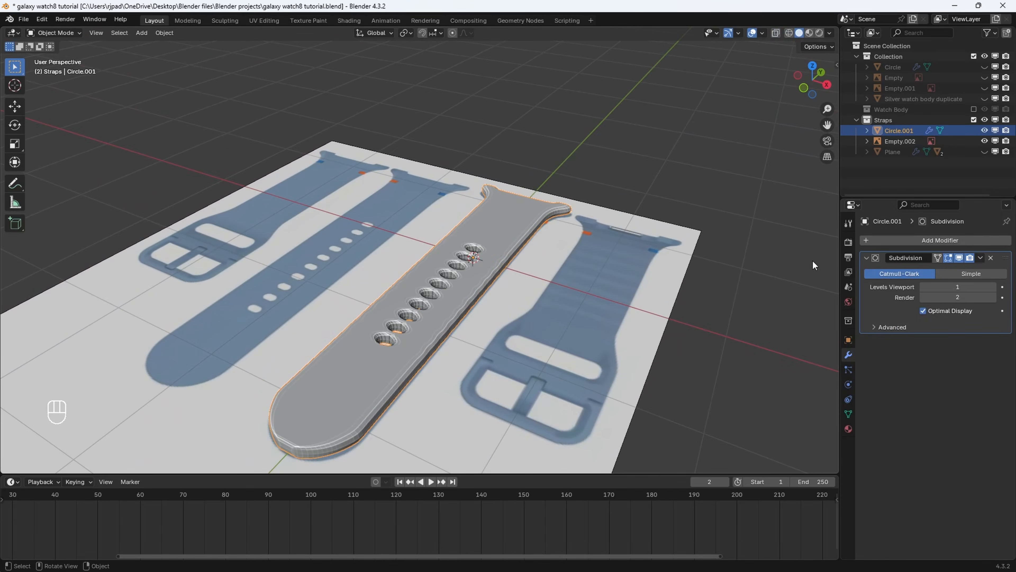
middle_click_drag(713, 292, 561, 273)
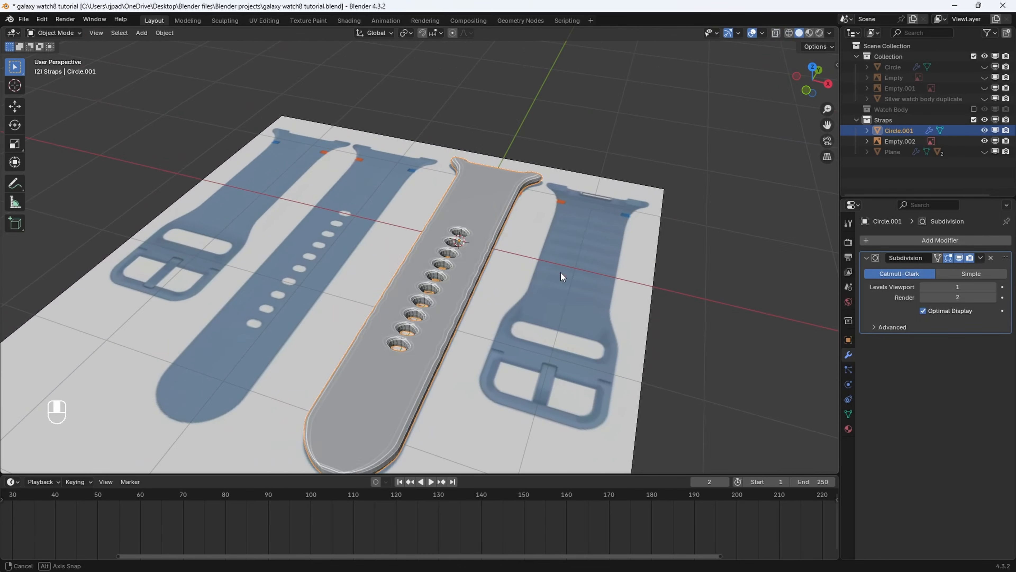
Set the strap's Subdivision viewport level to 2 and apply Shade Auto Smooth with a 30° angle.
left_click(994, 286)
scroll(459, 292, "up", 6)
middle_click_drag(465, 225, 445, 175)
right_click(445, 174)
left_click(441, 174)
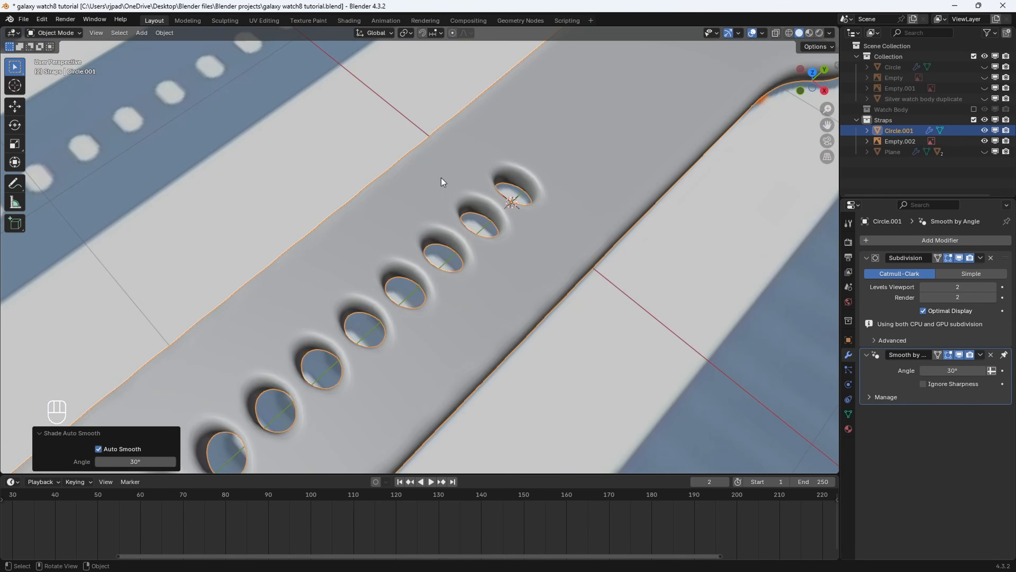
scroll(441, 178, "down", 5)
middle_click_drag(515, 199, 471, 155)
scroll(472, 250, "up", 6)
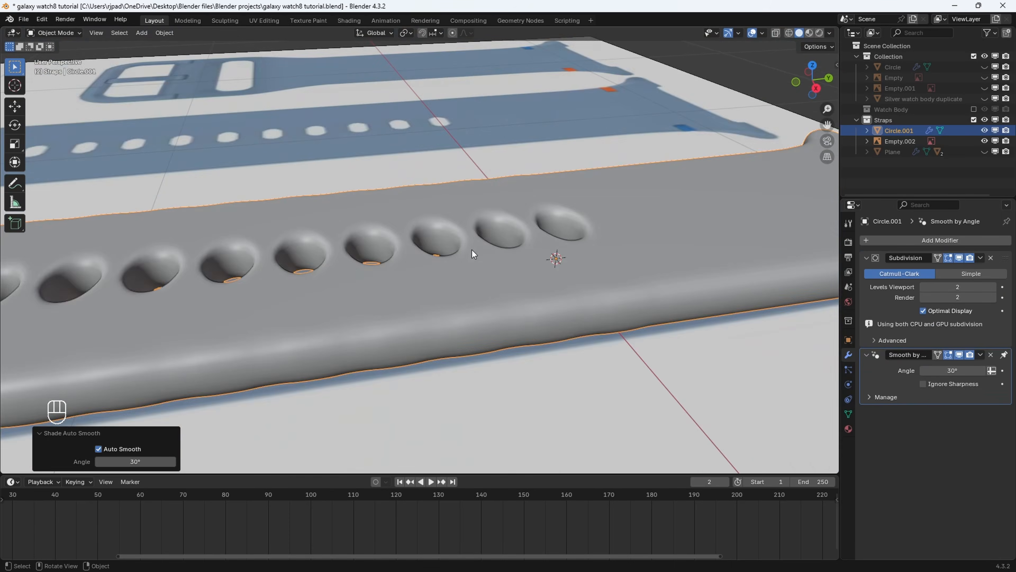
mouse_move(471, 249)
middle_mouse_down()
mouse_move(557, 235)
mouse_move(488, 279)
mouse_move(472, 244)
middle_mouse_up()
scroll(556, 235, "down", 3)
scroll(488, 279, "down", 4)
Add evenly spaced loop cuts around the full perimeter of the strap's side wall, without sliding them, and return to Object Mode.
key("Tab")
middle_click_drag(472, 244, 480, 271)
scroll(372, 243, "up", 4)
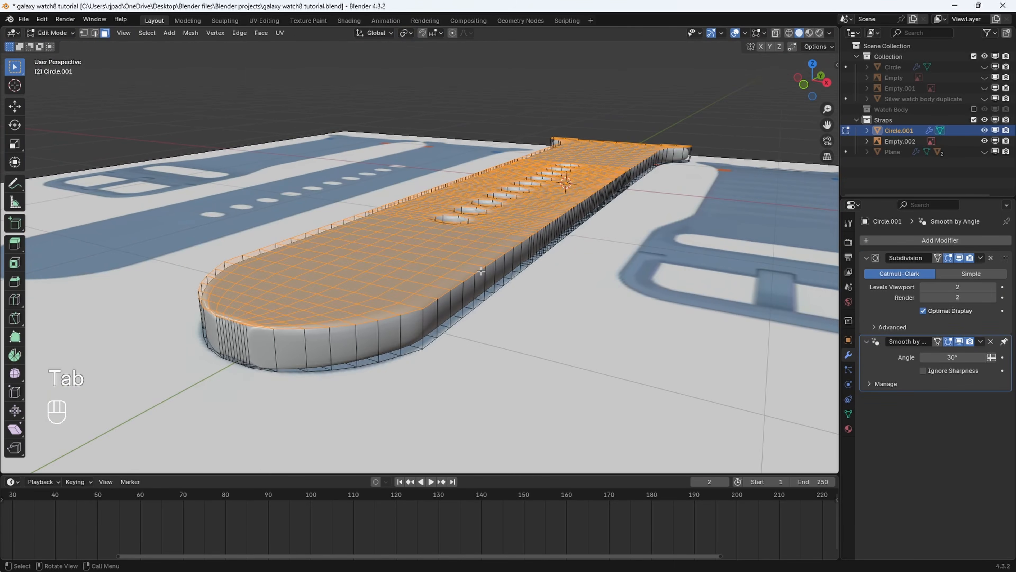
key("ctrl+r")
scroll(376, 339, "up", 1)
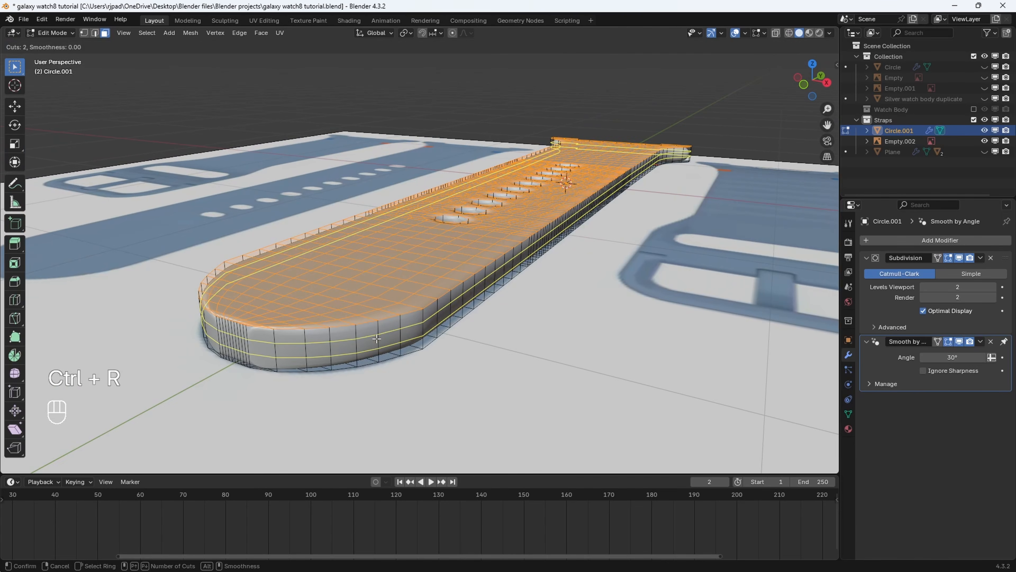
scroll(376, 339, "up", 2)
left_click(376, 339)
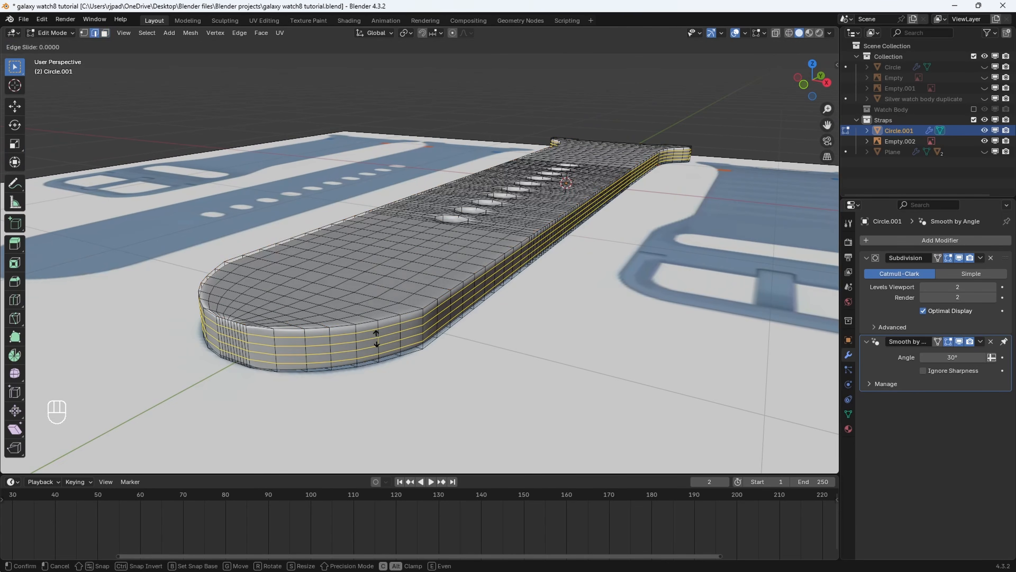
right_click(378, 339)
scroll(379, 339, "down", 5)
middle_click_drag(433, 343, 495, 341)
scroll(452, 341, "up", 6)
key("Tab")
middle_click_drag(540, 294, 373, 327, "shift")
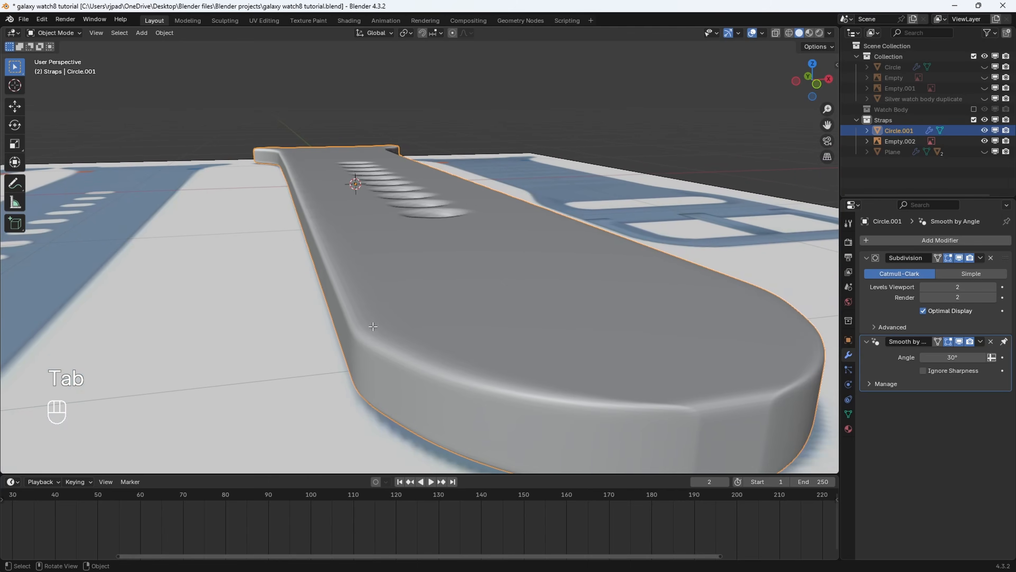
Bevel the strap's upper outer edge loop with 3 segments and an offset of about 0.09 m.
key("Tab")
scroll(395, 344, "up", 3)
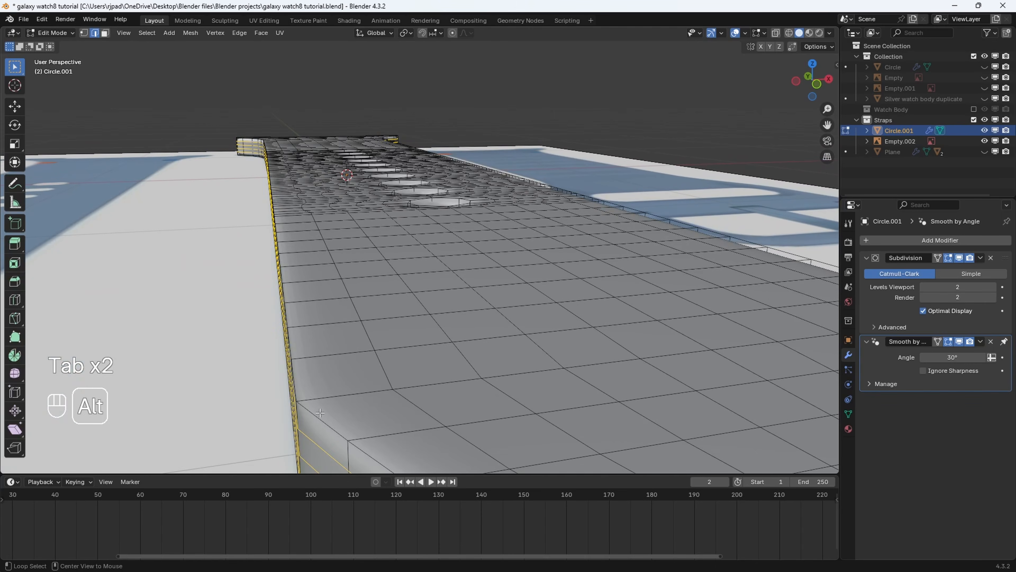
middle_click_drag(508, 340, 501, 242, "shift")
key("ctrl+b")
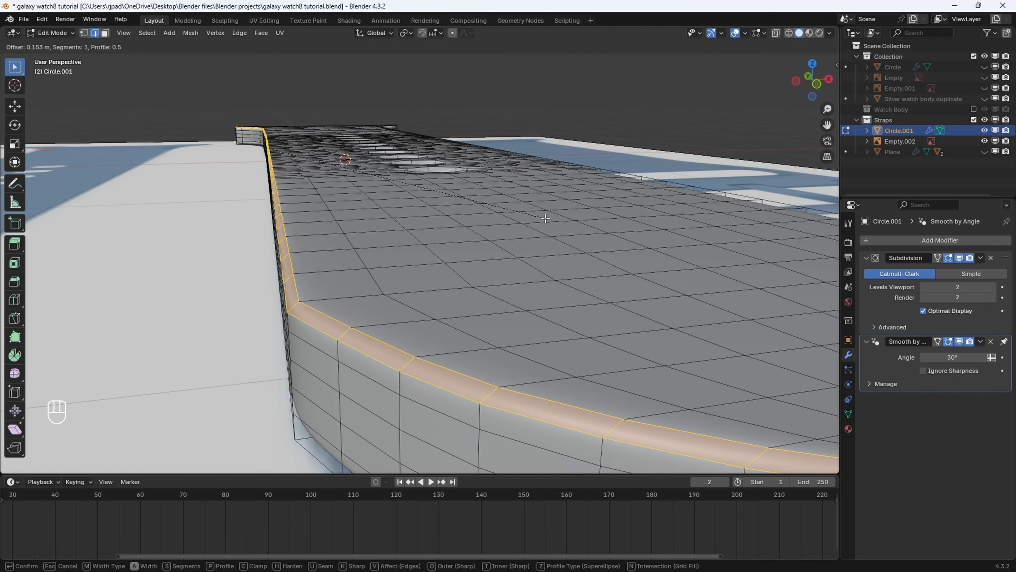
scroll(545, 218, "up", 1)
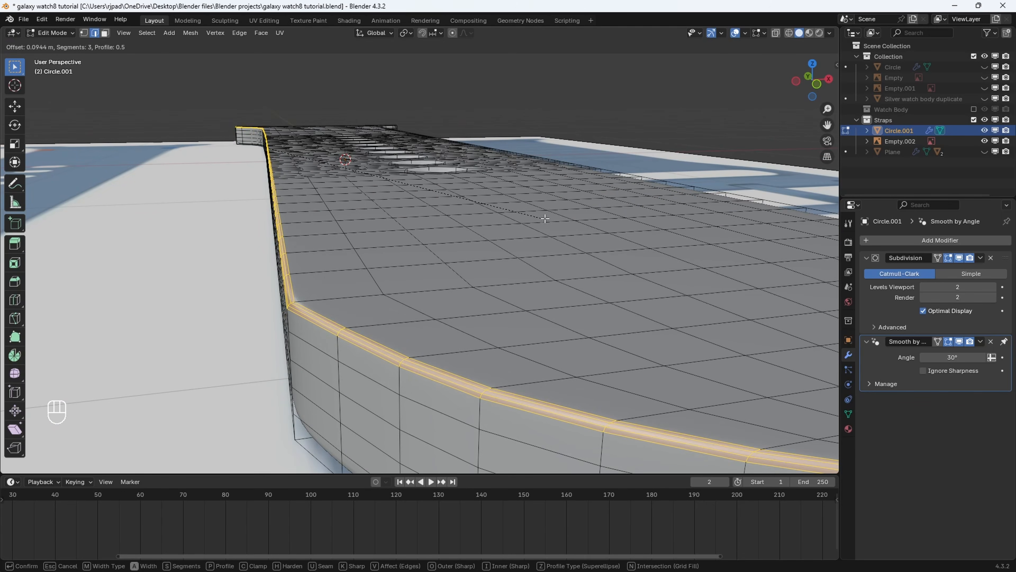
left_click(545, 220)
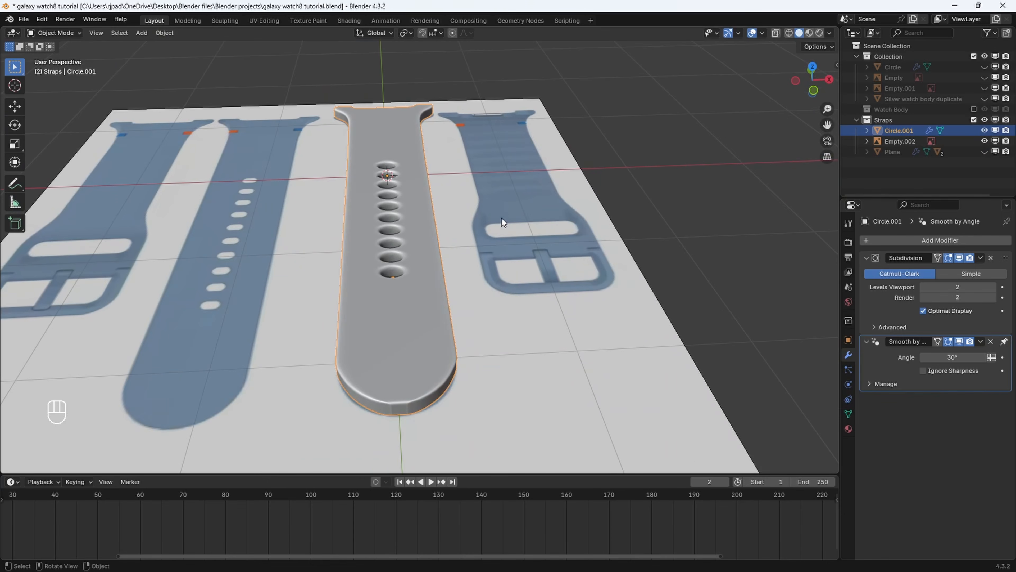
Rename the strap with the adjustment holes as long strap.
middle_click_drag(457, 231, 399, 229)
scroll(405, 243, "down", 2)
scroll(400, 229, "up", 2)
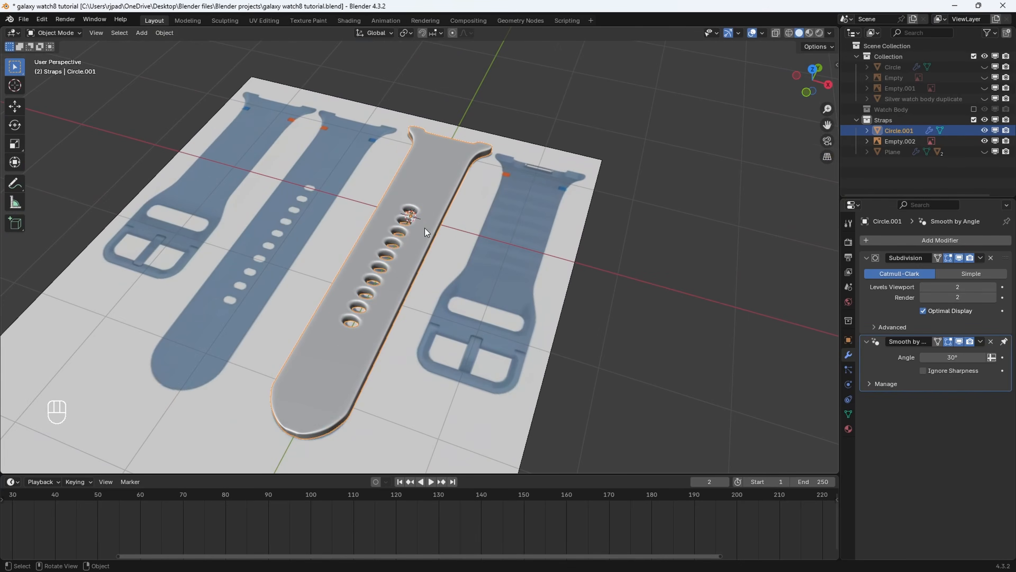
key("F2")
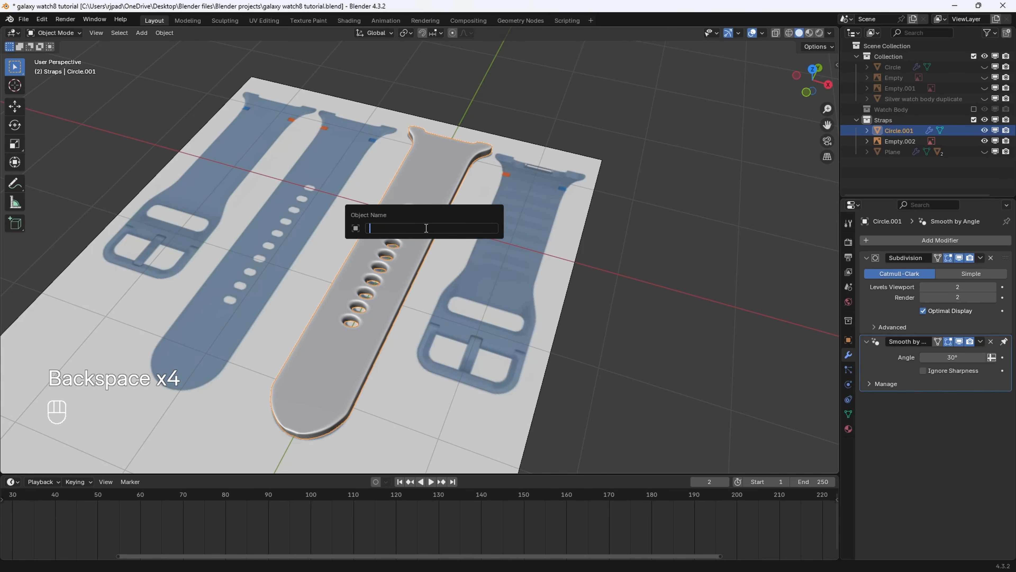
type("long strap")
key("Return")
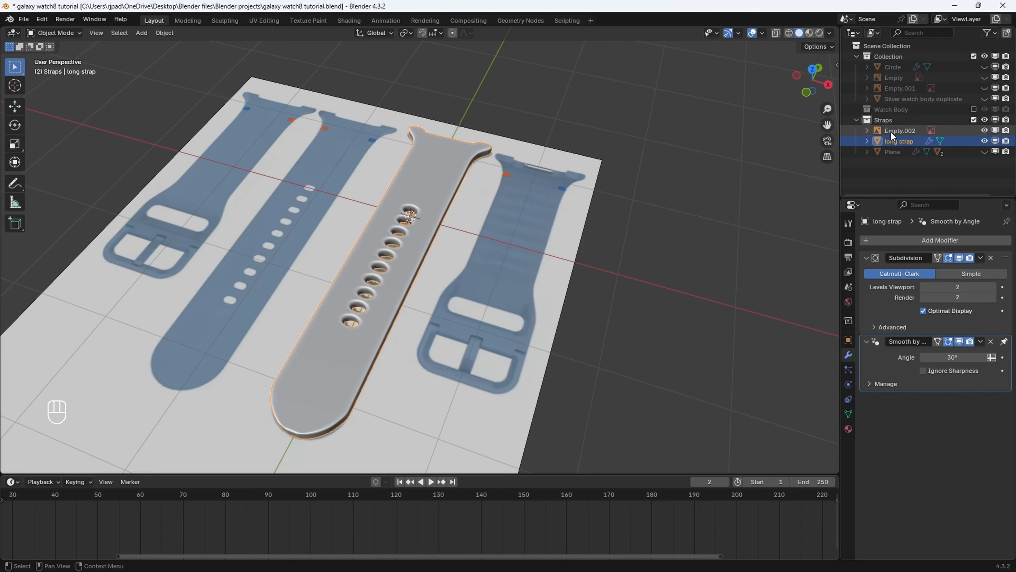
Unhide the buckle strap named Plane and rename it as short strap.
left_click(984, 152)
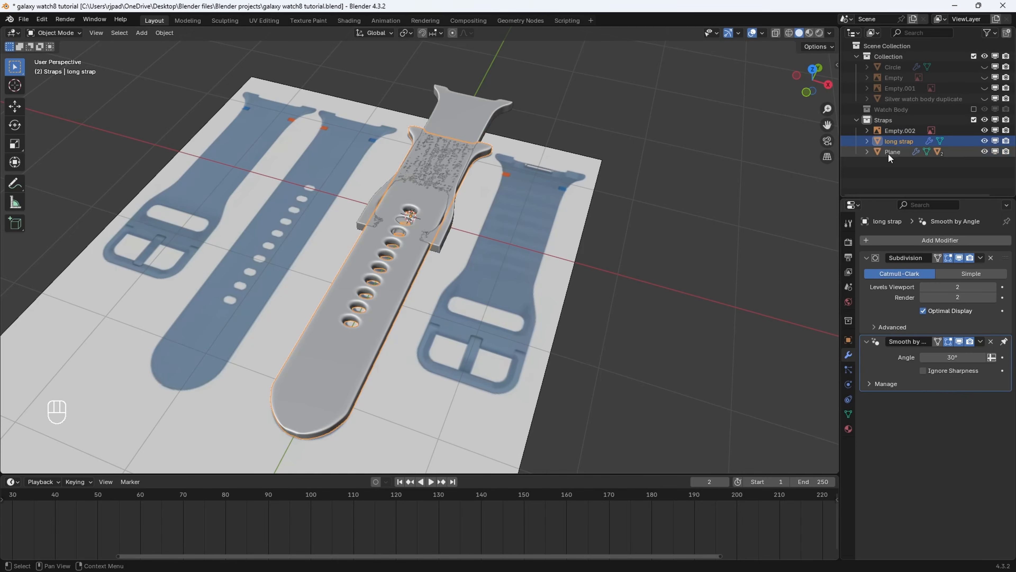
left_click(443, 99)
middle_click_drag(479, 115, 470, 120)
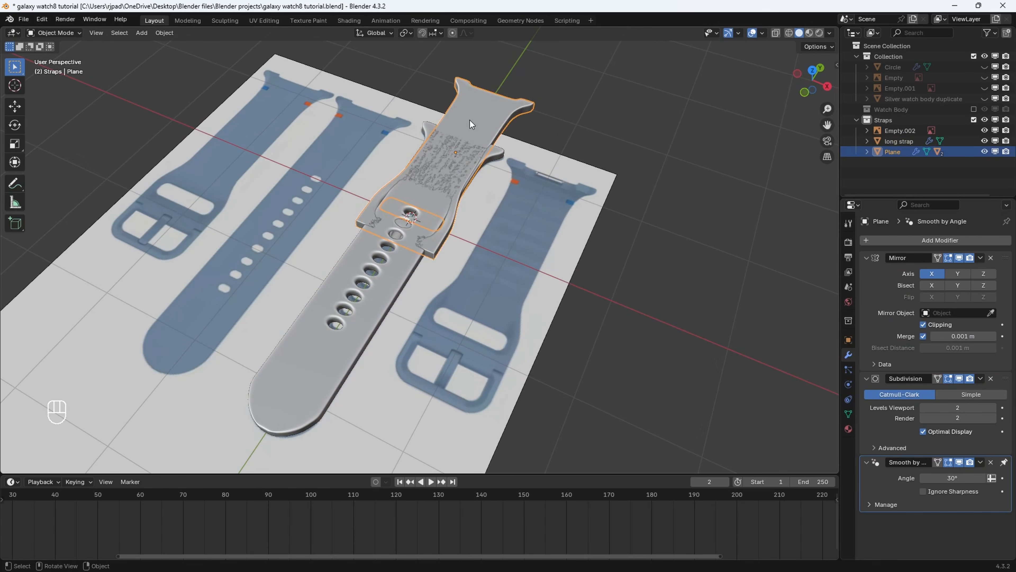
key("F2")
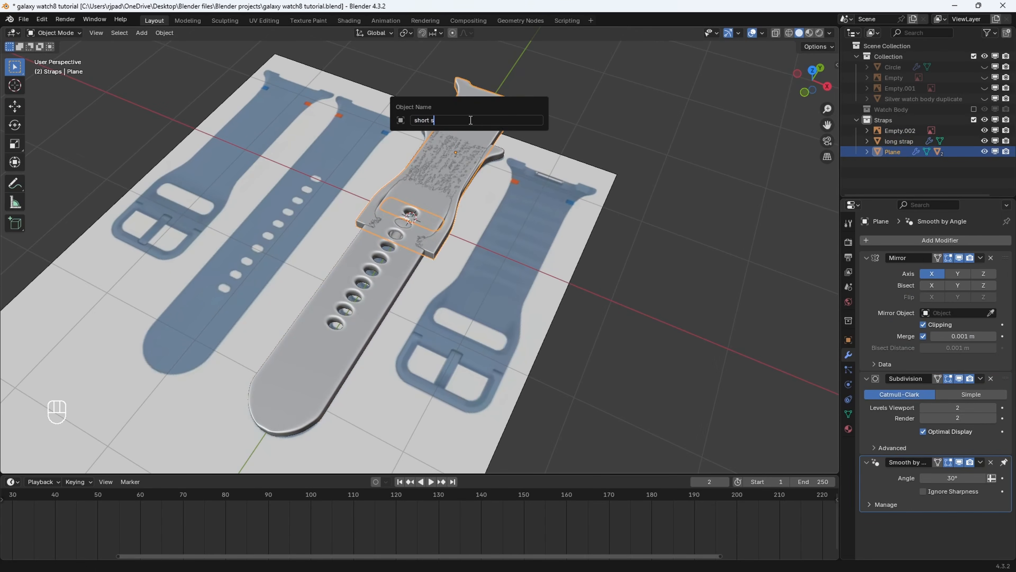
type("short strap")
key("Return")
Move the short strap about 2.33 m along Y, clear of the reference image, and expand its hierarchy to reveal its child objects.
left_click(618, 173)
middle_click_drag(617, 173, 526, 213)
left_click(525, 213)
key("g")
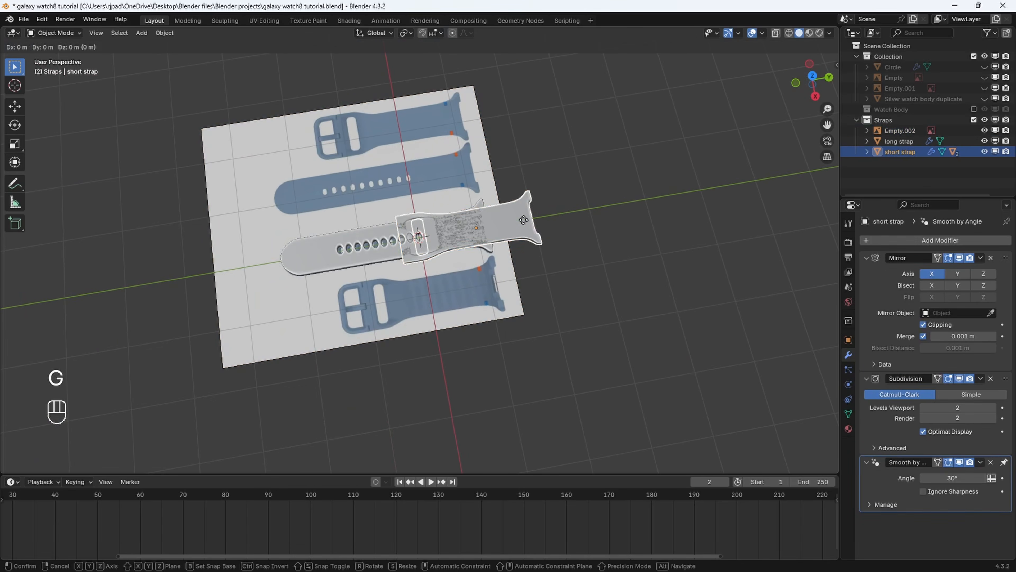
key("y")
left_click(654, 193)
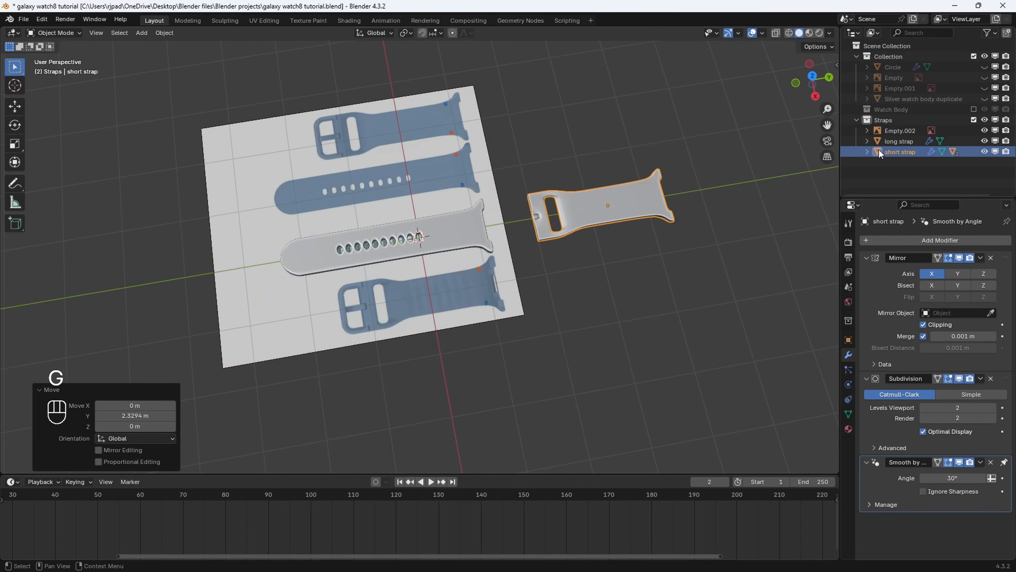
left_click(868, 152)
scroll(920, 167, "down", 1)
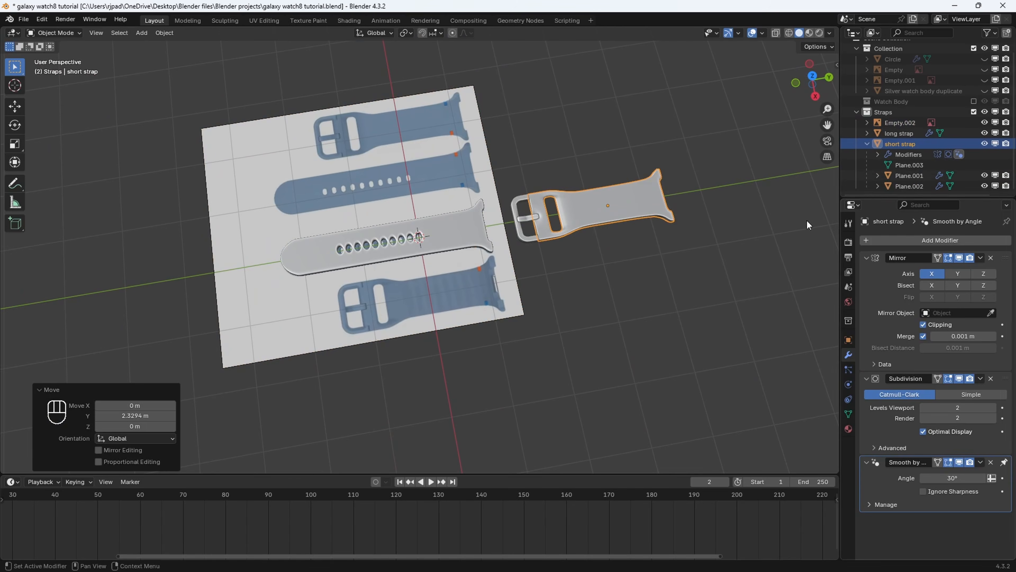
Move the long strap in the negative Y direction until it clears the reference image.
left_click(479, 256)
middle_click_drag(451, 242, 591, 232, "shift")
scroll(591, 232, "up", 2)
key("g")
key("y")
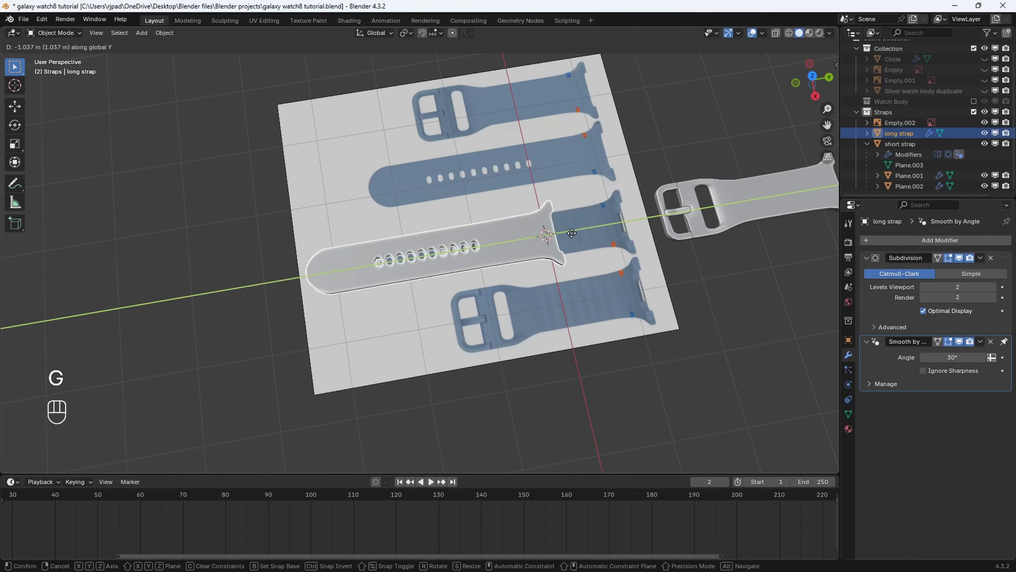
left_click(360, 262)
Hide the strap reference image Empty.002 and enable the Watch Body collection.
middle_click_drag(360, 262, 576, 162)
left_click(550, 119)
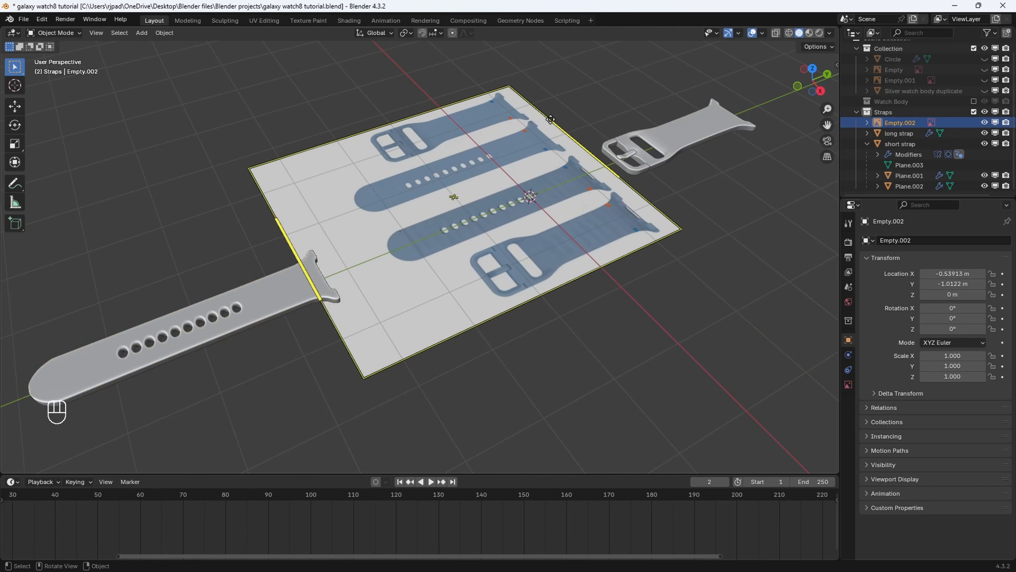
key("h")
scroll(948, 124, "up", 1)
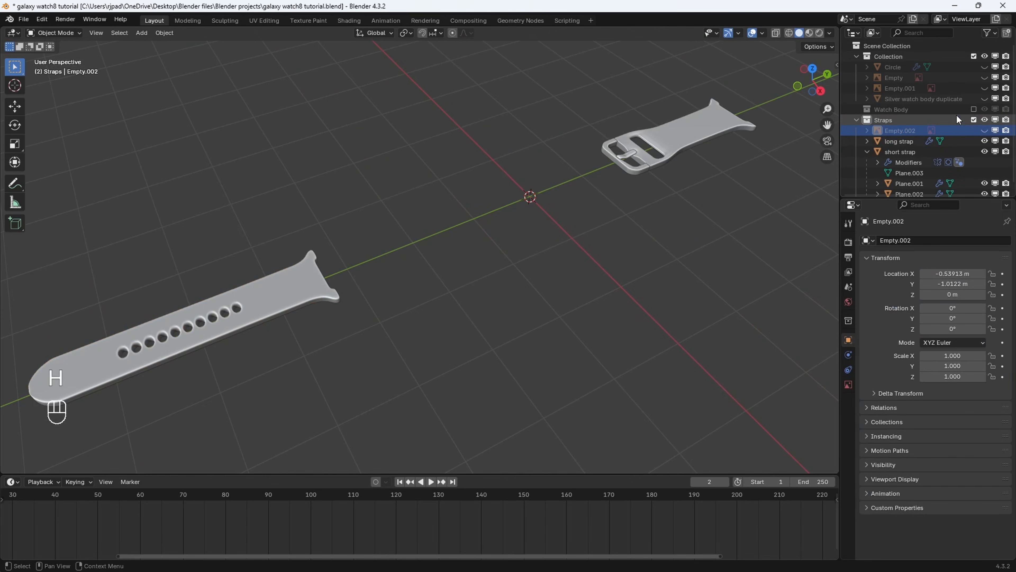
left_click(974, 110)
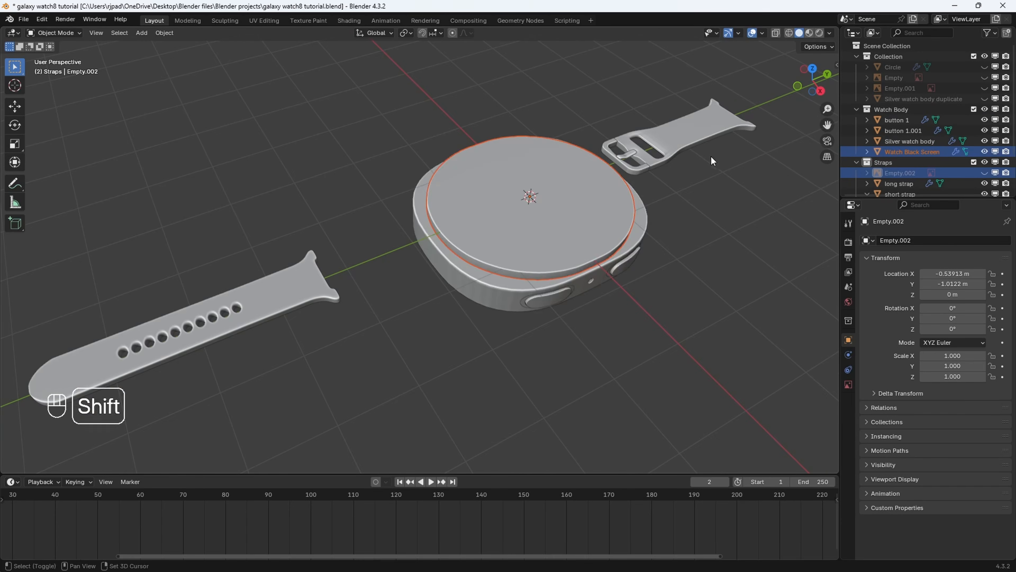
middle_click_drag(710, 156, 609, 217, "shift")
left_click(648, 255)
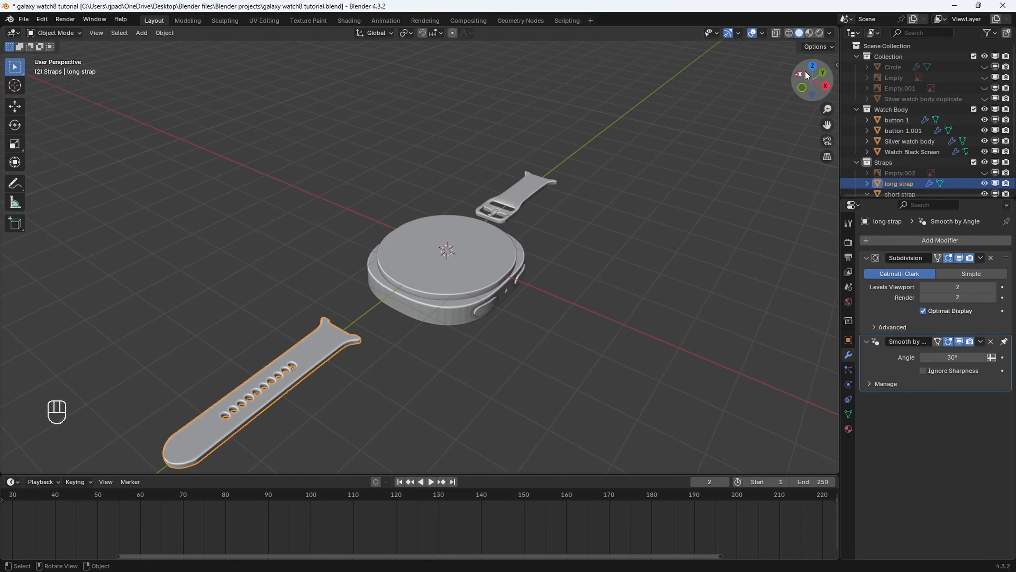
Switch to the top orthographic view and unhide the watch reference image Empty.
left_click(810, 69)
scroll(564, 202, "down", 3)
middle_click_drag(564, 202, 557, 221, "shift")
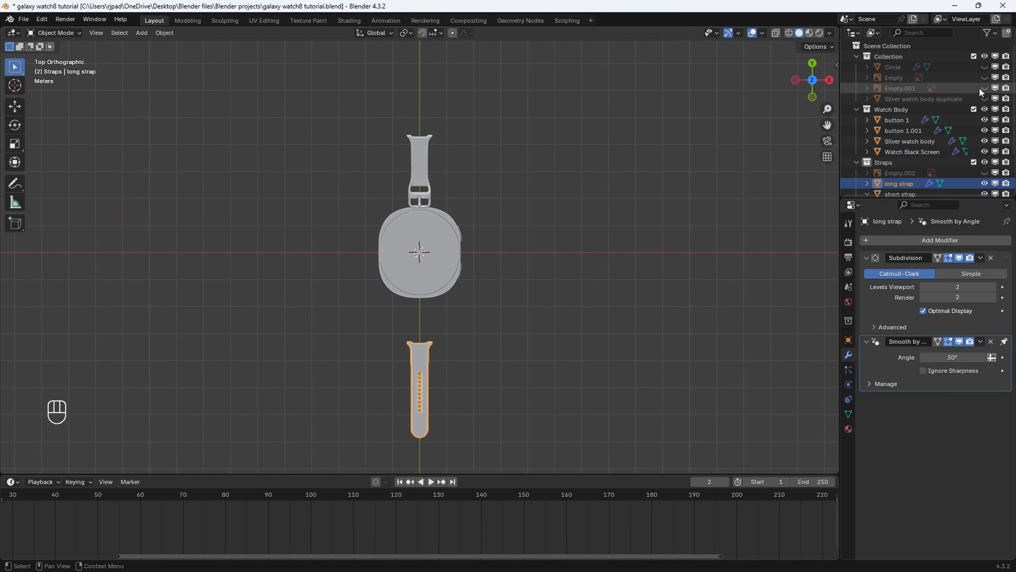
left_click(983, 77)
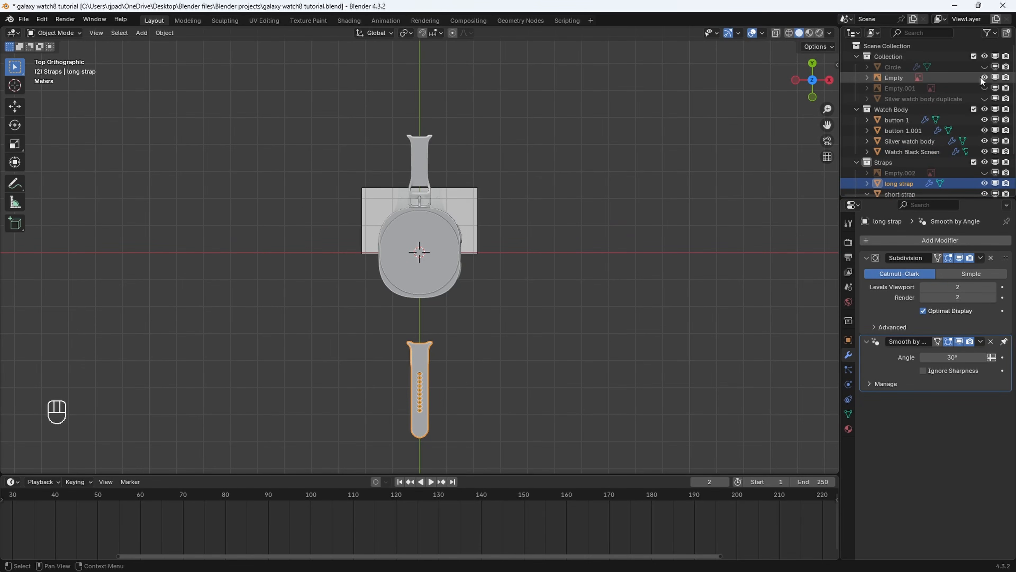
scroll(574, 195, "up", 4)
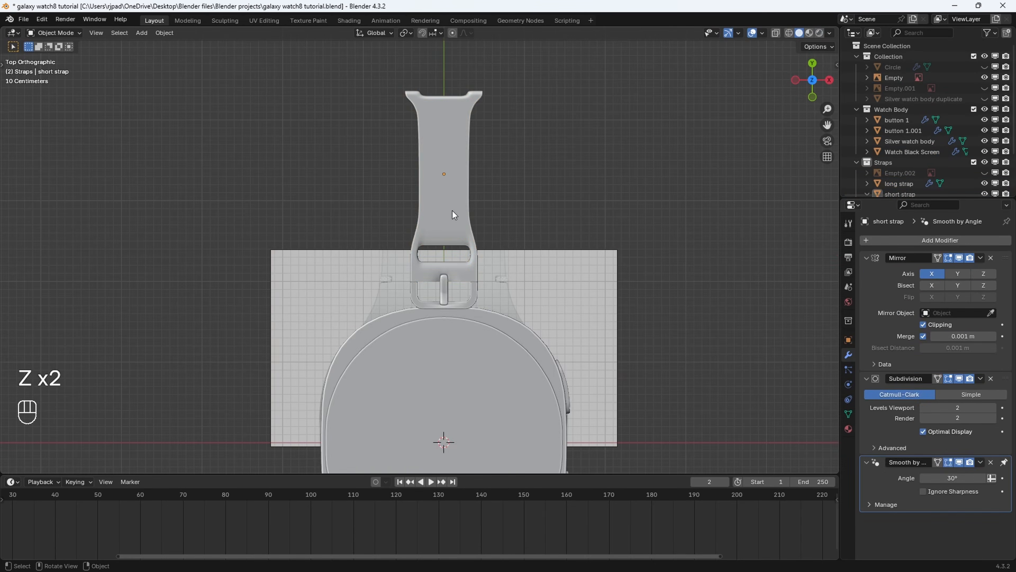
Rotate the short strap 180° about Z and move it about -0.70 m along Y so its lug end meets the watch body.
left_click(452, 211)
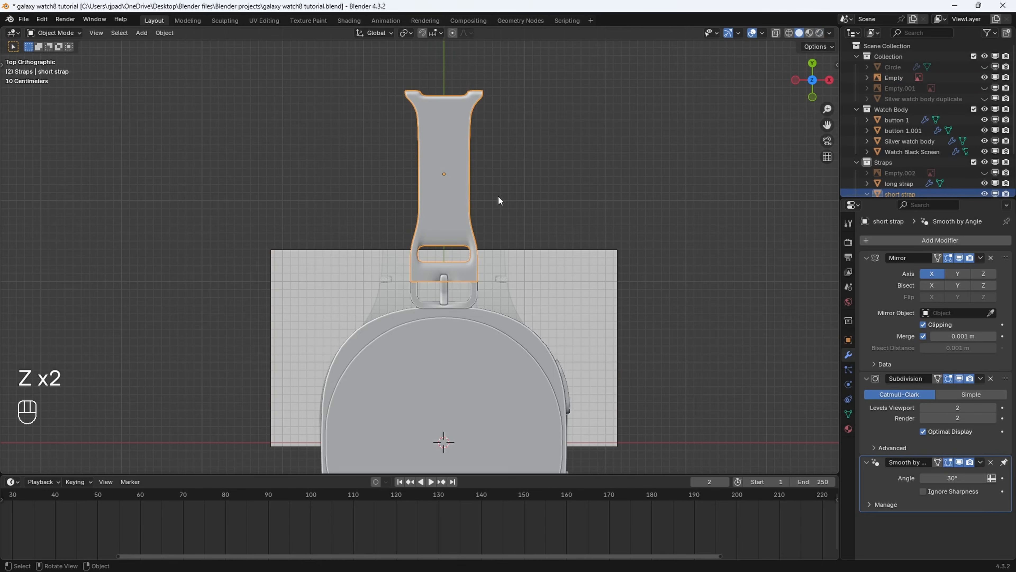
type("r180")
key("Return")
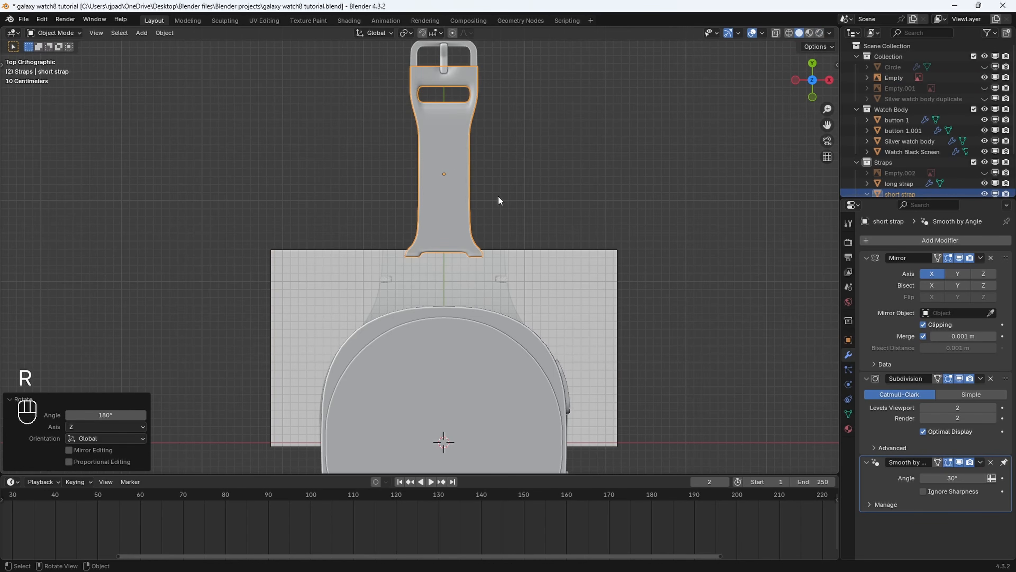
scroll(497, 196, "up", 2)
key("g")
key("y")
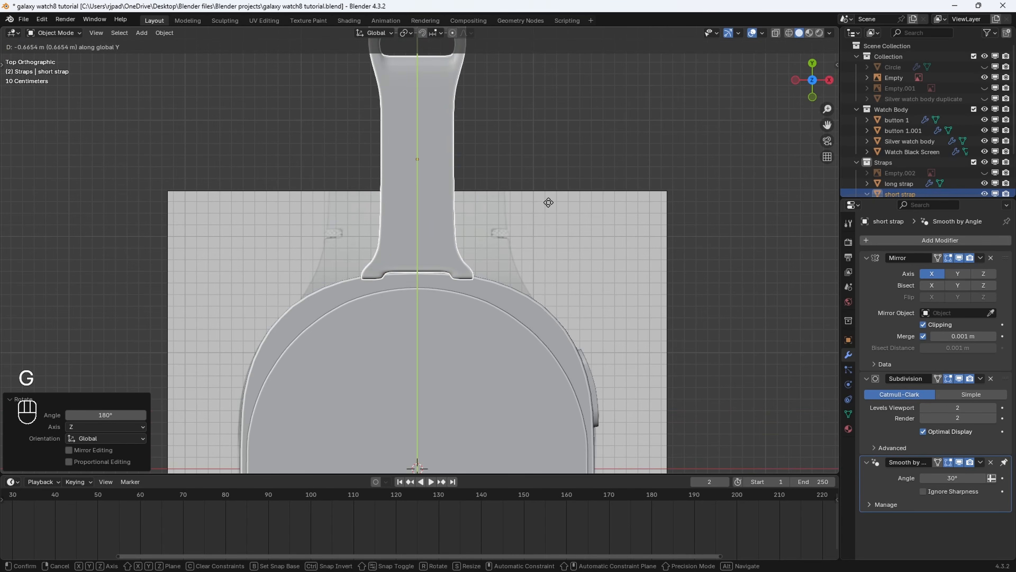
left_click(550, 209)
middle_click_drag(550, 210, 480, 152)
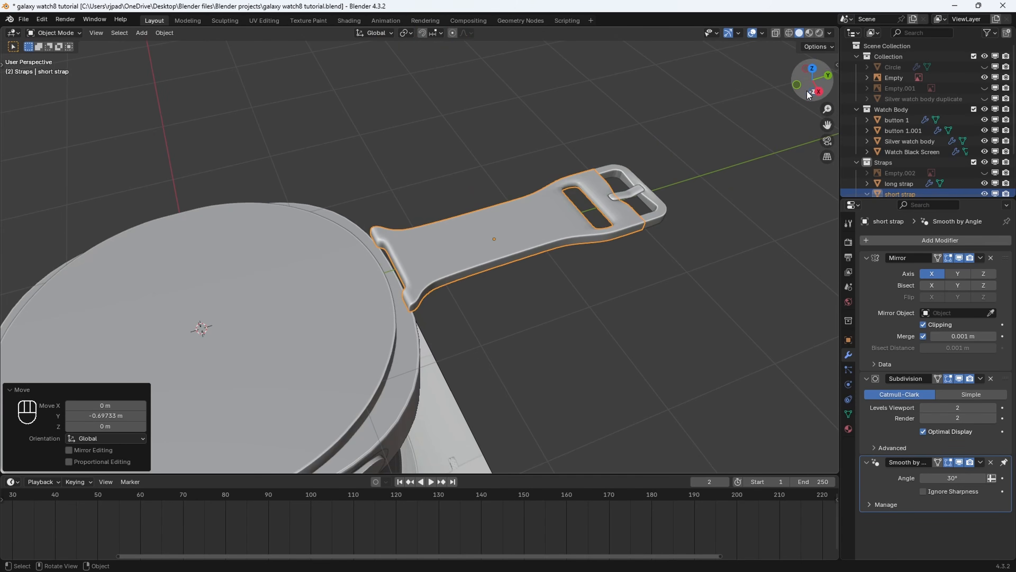
Scale the short strap up by 1.947, move it along Y against the watch body's edge, and refine its size with a 0.941 rescale.
left_click(812, 68)
scroll(540, 178, "up", 3)
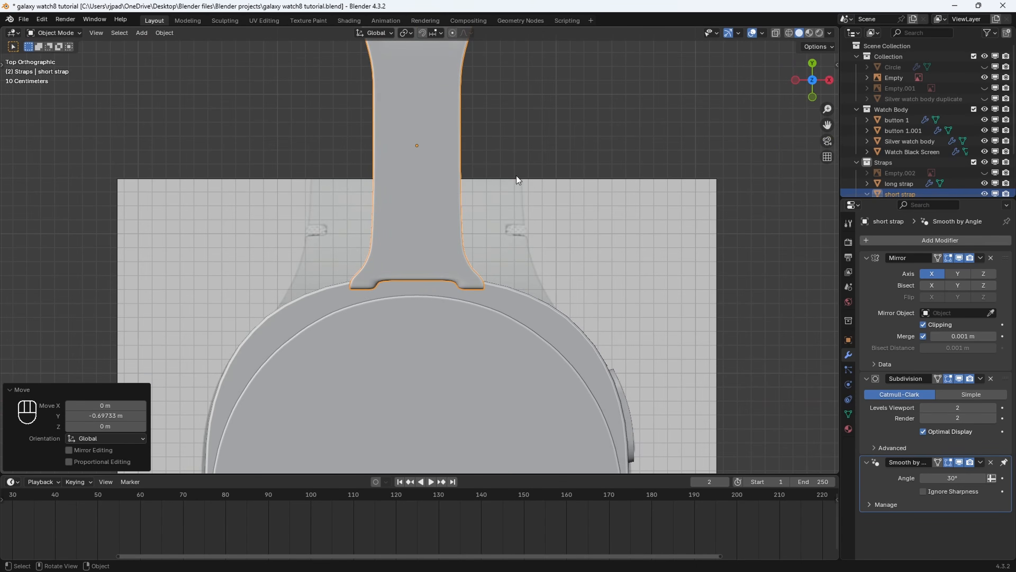
key("s")
left_click(568, 232)
scroll(565, 243, "down", 3)
key("g")
key("y")
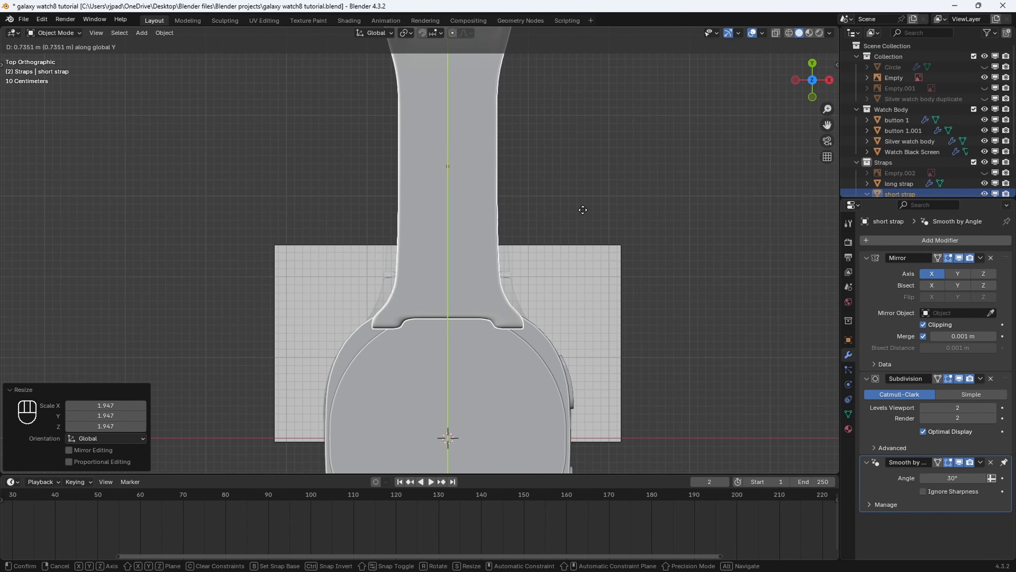
left_click(583, 210)
scroll(579, 209, "down", 4)
middle_click_drag(568, 196, 475, 104)
key("z")
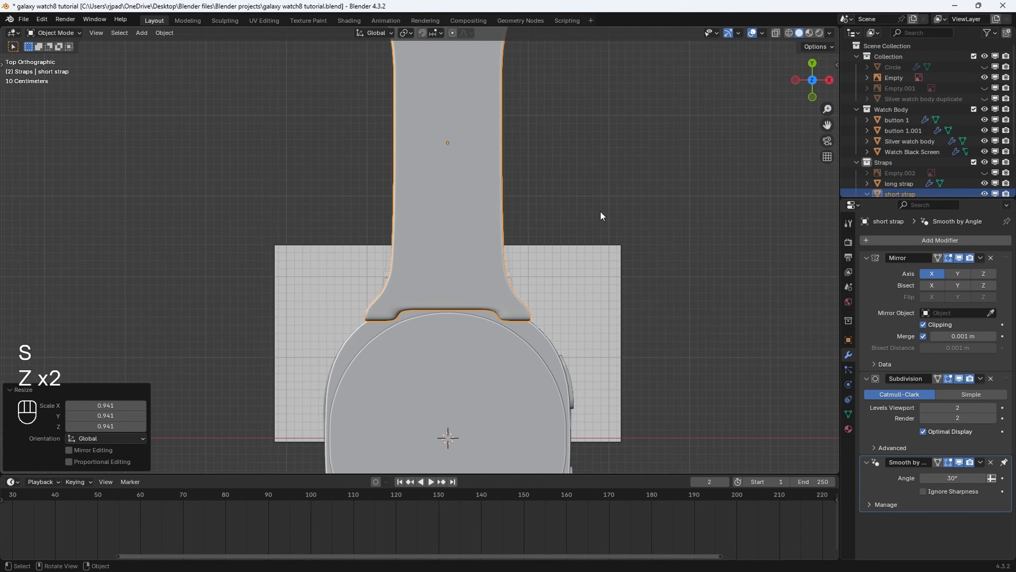
In the right orthographic view, lower the short strap by 0.5 m along Z to the watch body's side wall.
left_click(830, 80)
scroll(568, 211, "up", 2)
key("g")
key("z")
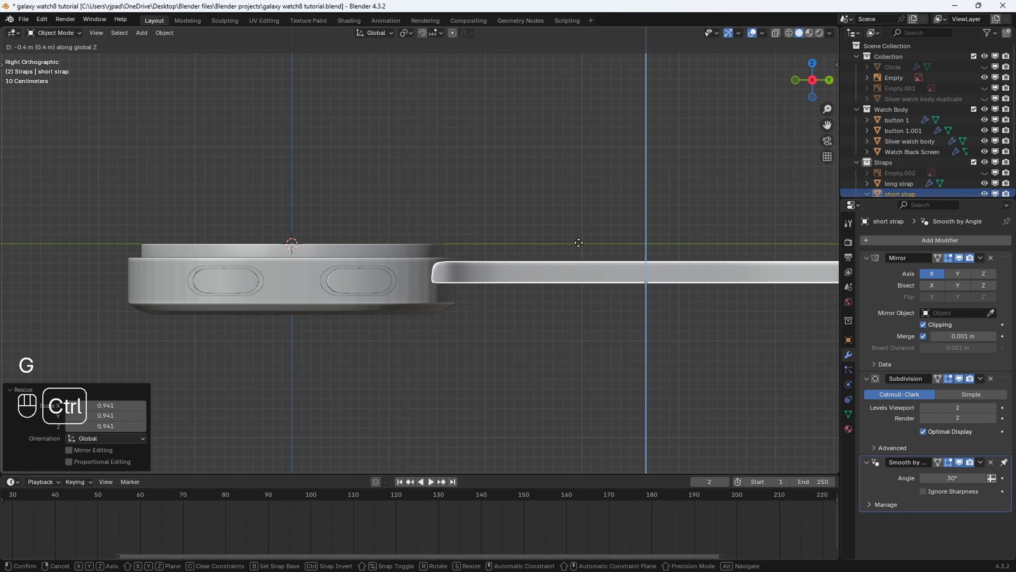
left_click(577, 250, "ctrl")
scroll(575, 251, "down", 3)
middle_click_drag(575, 251, 580, 293)
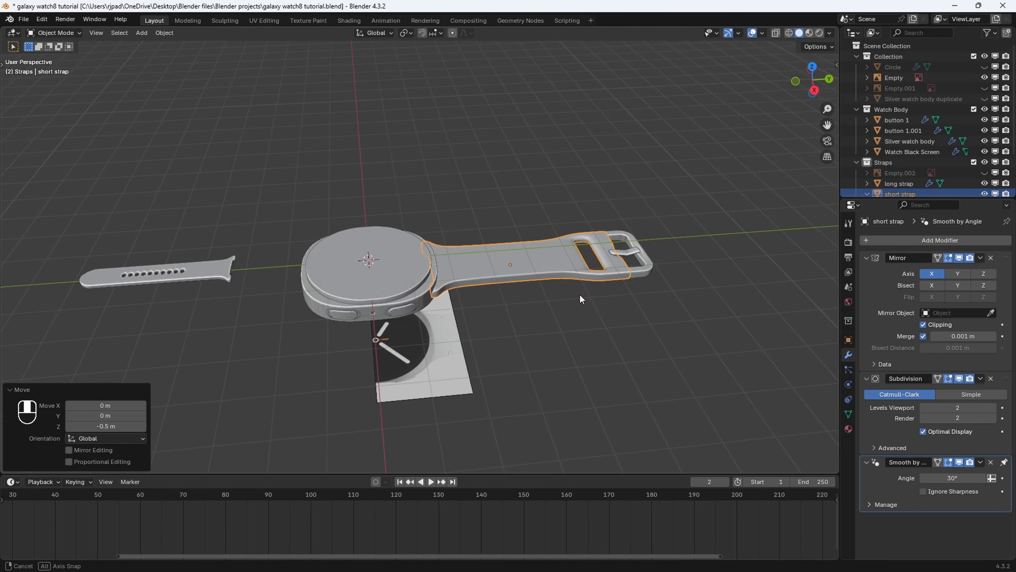
left_click(575, 303)
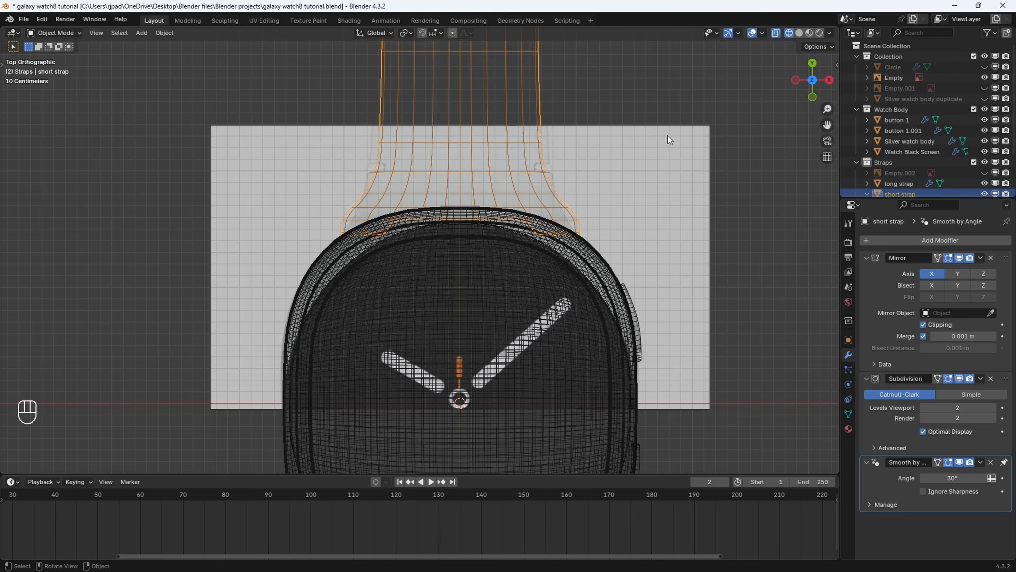
In the top wireframe view, nudge the short strap along Y into the watch body's edge, then return to solid shading.
key("g")
key("y")
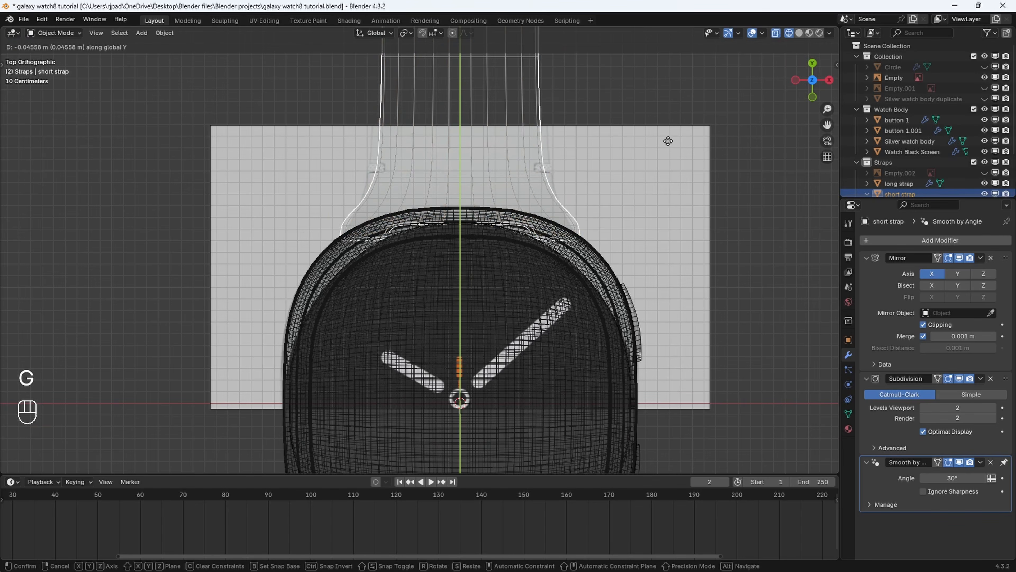
left_click(671, 147)
key("Tab")
key("z")
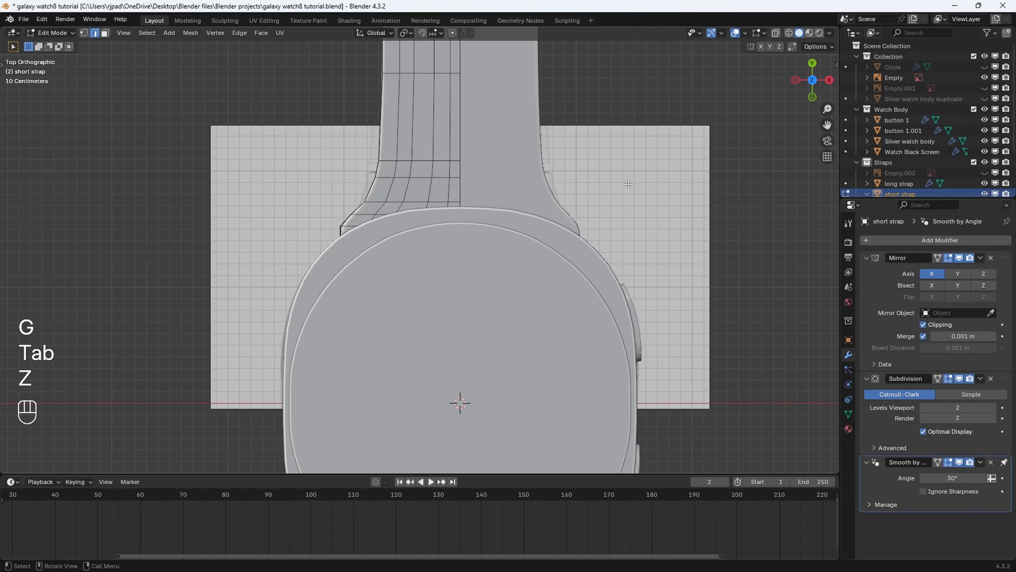
scroll(676, 166, "down", 1)
key("Tab")
scroll(557, 209, "down", 4)
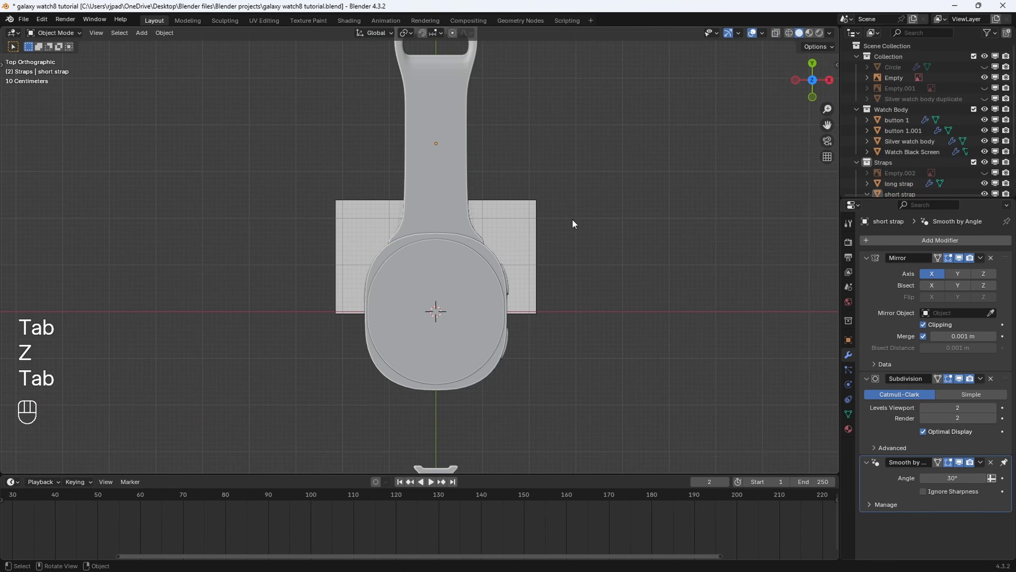
Move the long strap about 1.60 m along Y to the opposite edge of the watch body and scale it up by 1.071.
scroll(572, 218, "down", 2)
middle_click_drag(548, 274, 542, 173, "shift")
left_click(417, 323)
scroll(480, 300, "up", 2)
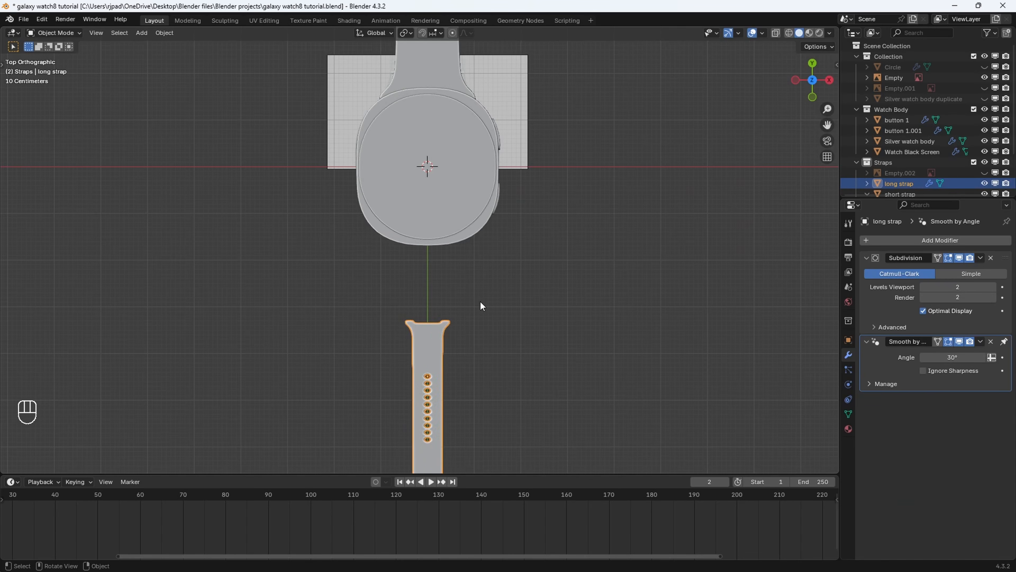
key("g")
left_click(487, 227)
scroll(487, 231, "up", 2)
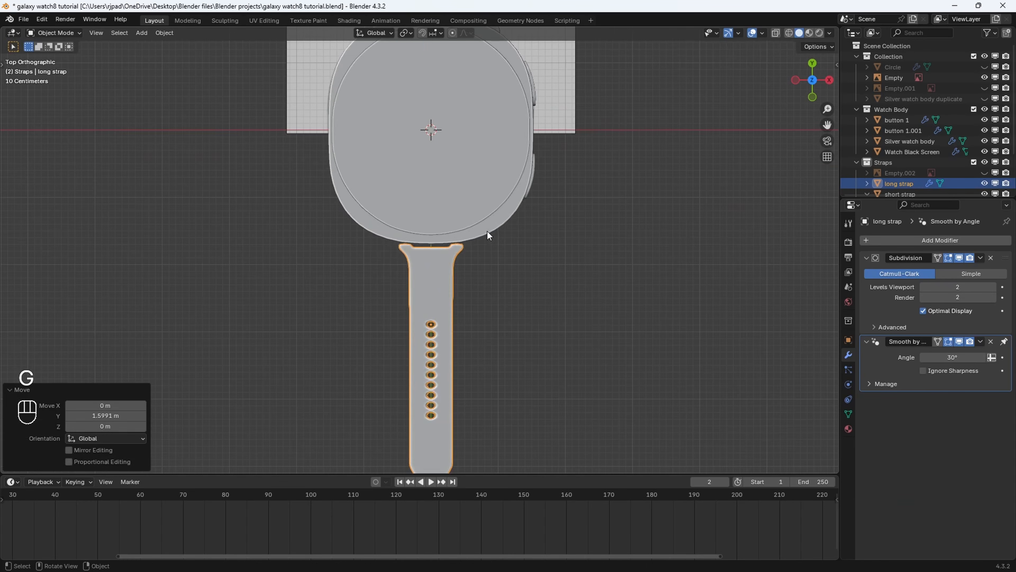
key("s")
left_click(511, 195)
scroll(503, 318, "down", 2)
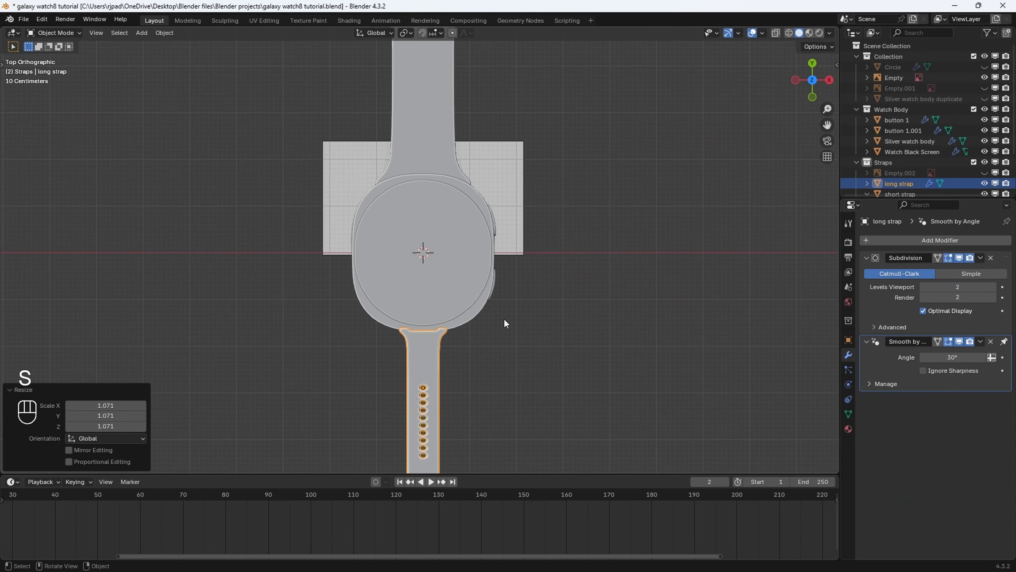
Move the long strap about 4.07 m along Y beside the short strap, enlarge it, and shift it back about -1.63 m along Y.
key("g")
left_click(514, 177)
key("s")
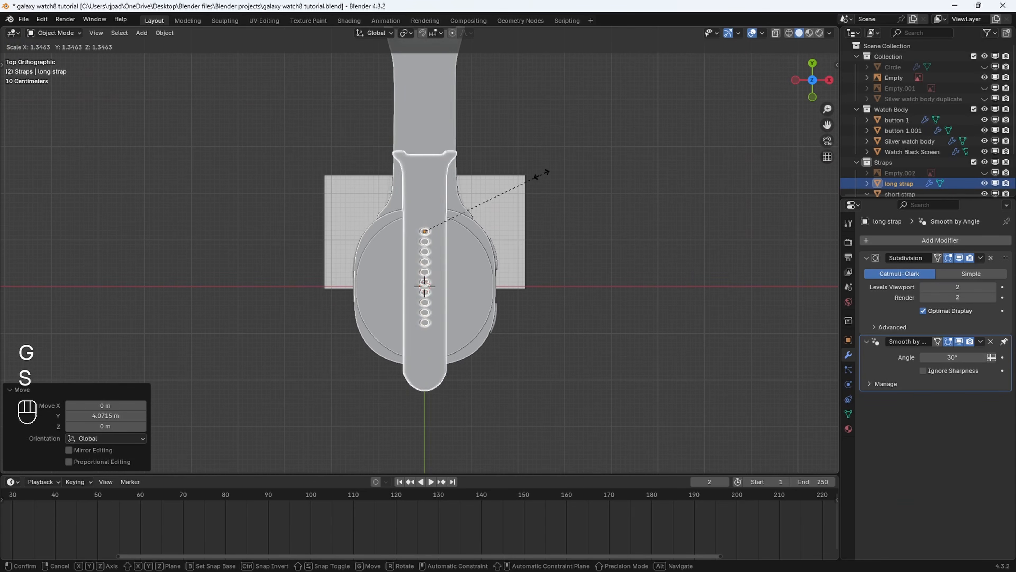
left_click(566, 166)
key("g")
left_click(566, 230)
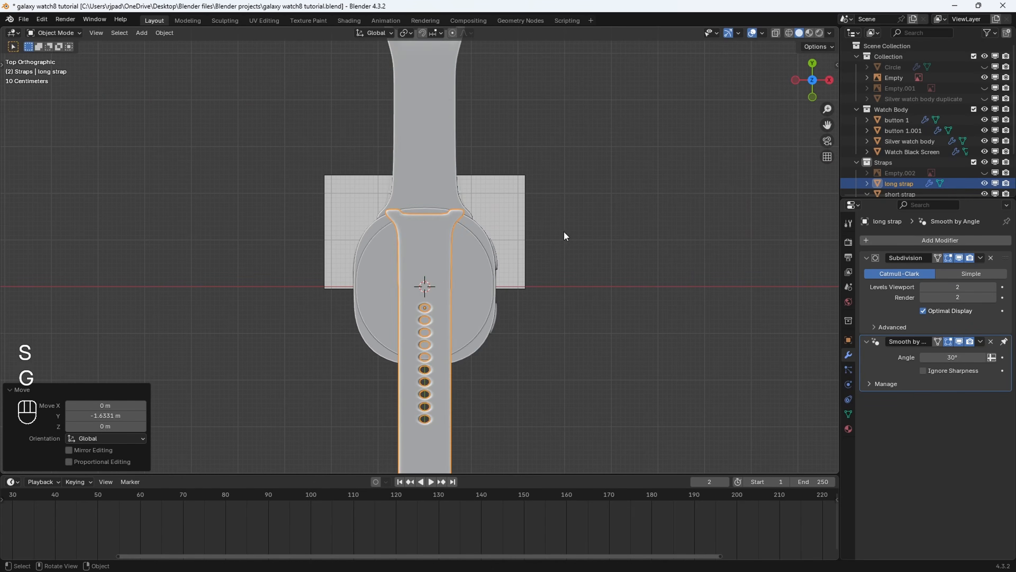
Scale the long strap by 1.178, shift it along Y toward the short strap's lug end, and rescale it by 1.018.
key("s")
left_click(578, 209)
key("g")
left_click(580, 221)
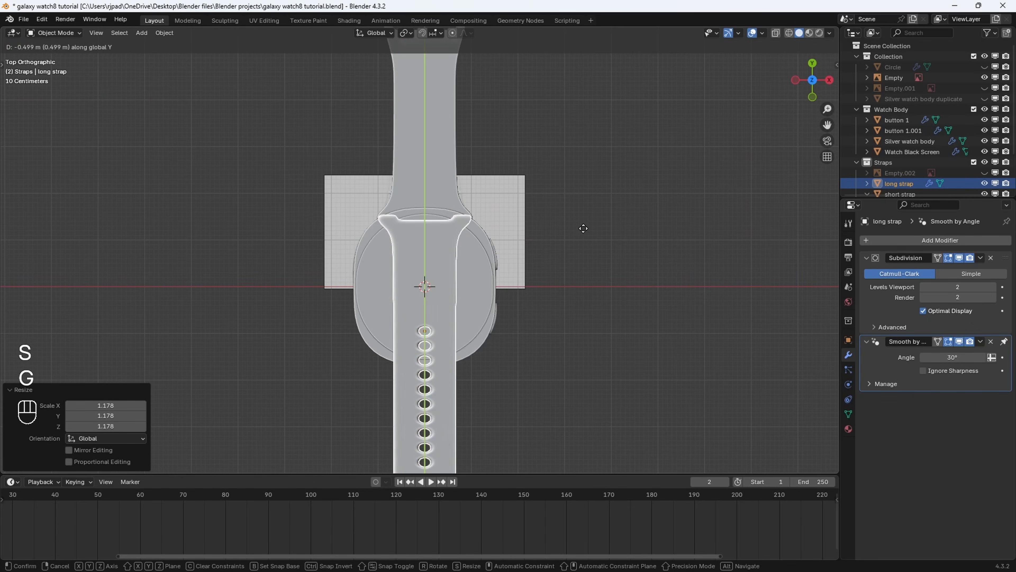
scroll(570, 218, "up", 3)
key("s")
left_click(575, 200)
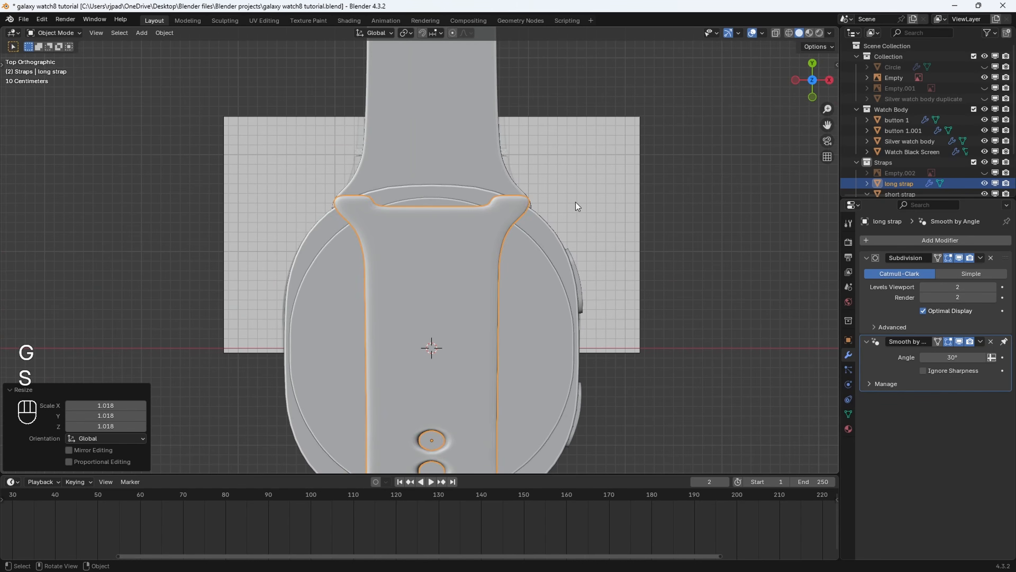
Shift the long strap about -0.09 m along Y and scale it by 1.014 to match the short strap's width.
key("g")
left_click(576, 211)
key("s")
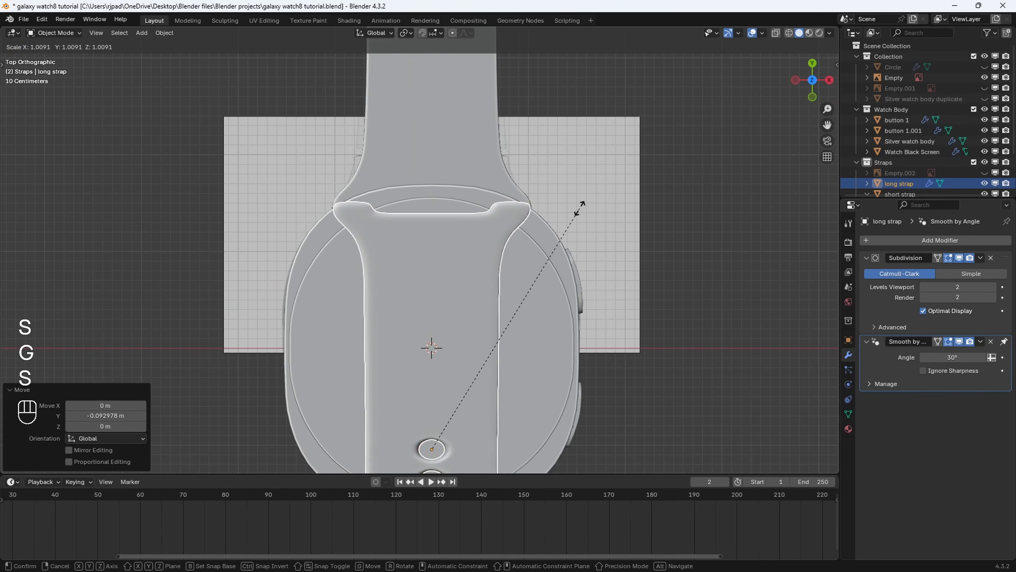
left_click(583, 210)
scroll(572, 184, "down", 4)
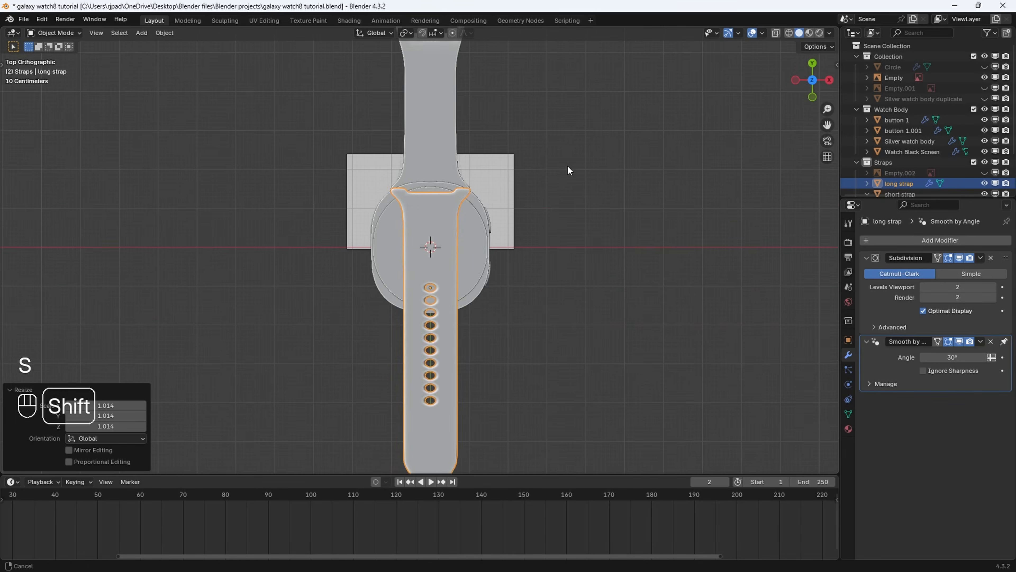
Move the long strap about -2.98 m along Y so its lug end meets the watch body's free edge.
key("g")
key("y")
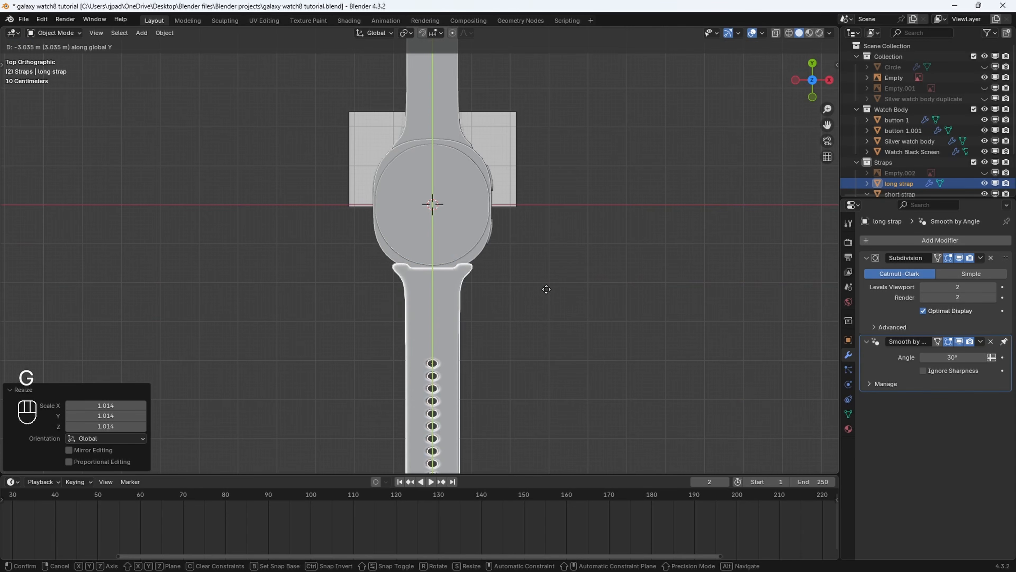
left_click(560, 280)
In the right orthographic view, lower the long strap by 0.5 m along Z, level with the short strap.
left_click(830, 80)
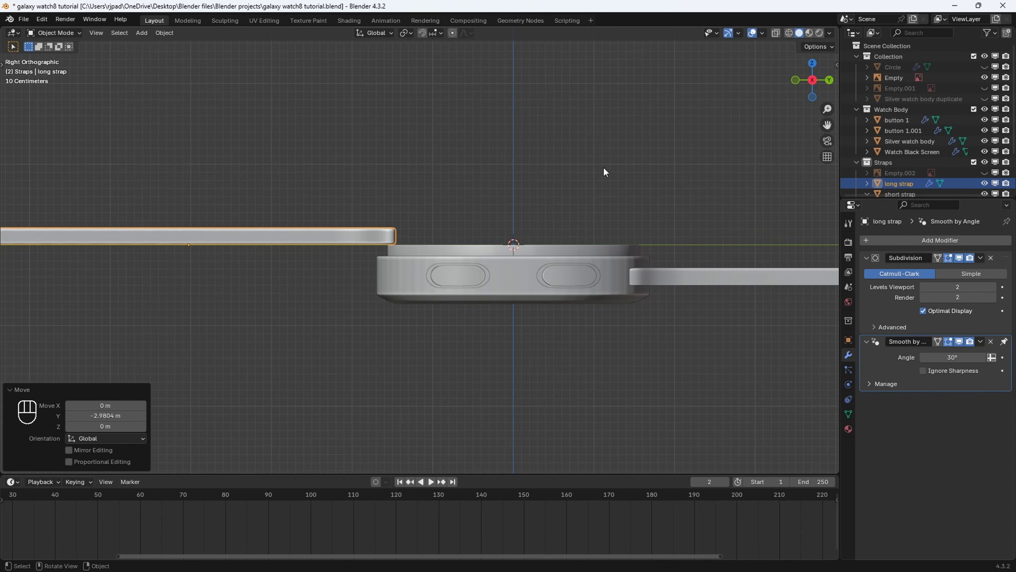
key("g")
key("z")
key("ctrl")
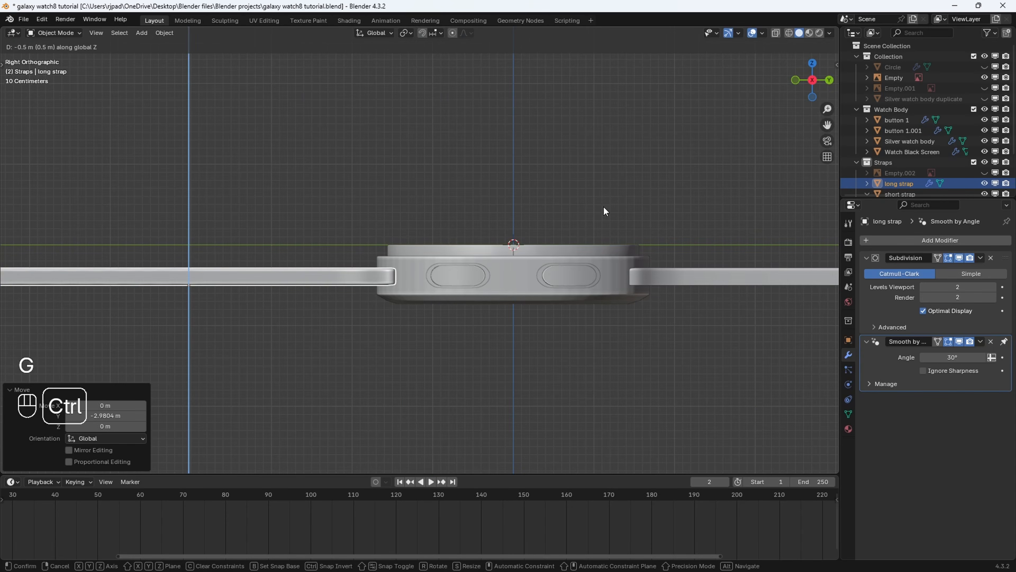
left_click(596, 213)
mouse_move(474, 210)
middle_mouse_down()
mouse_move(601, 249)
mouse_move(537, 265)
mouse_move(474, 220)
middle_mouse_up()
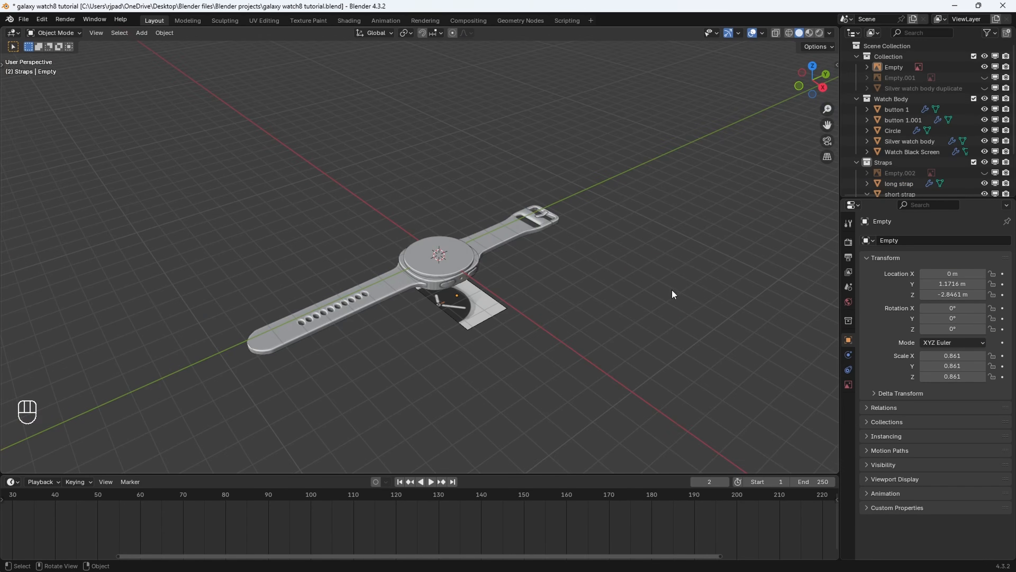
Unhide the side reference image Empty.001 and compare the watch against it in the right wireframe view, then restore solid shading.
middle_click_drag(546, 275, 367, 285)
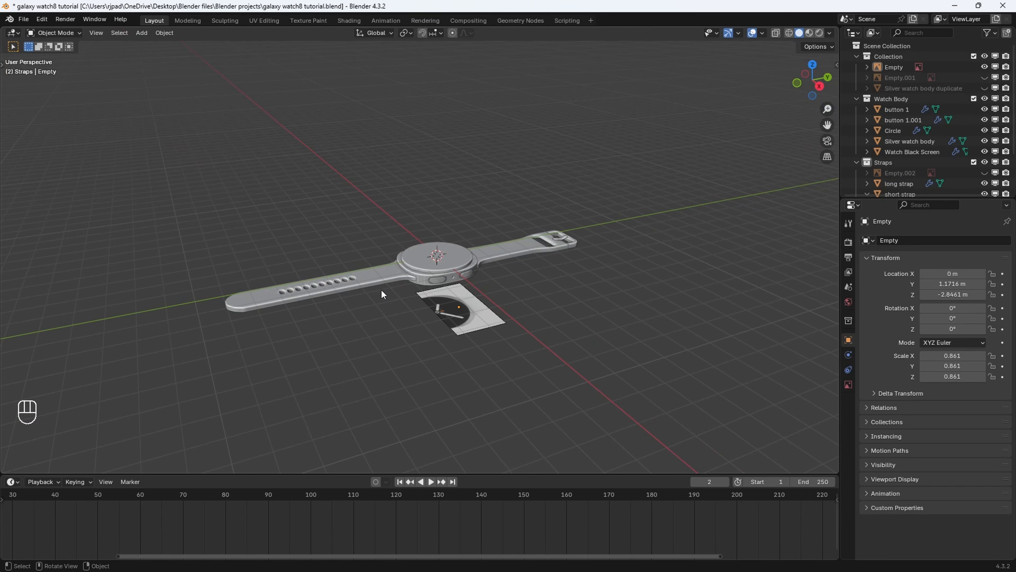
left_click(984, 77)
left_click(819, 86)
key("shift+z")
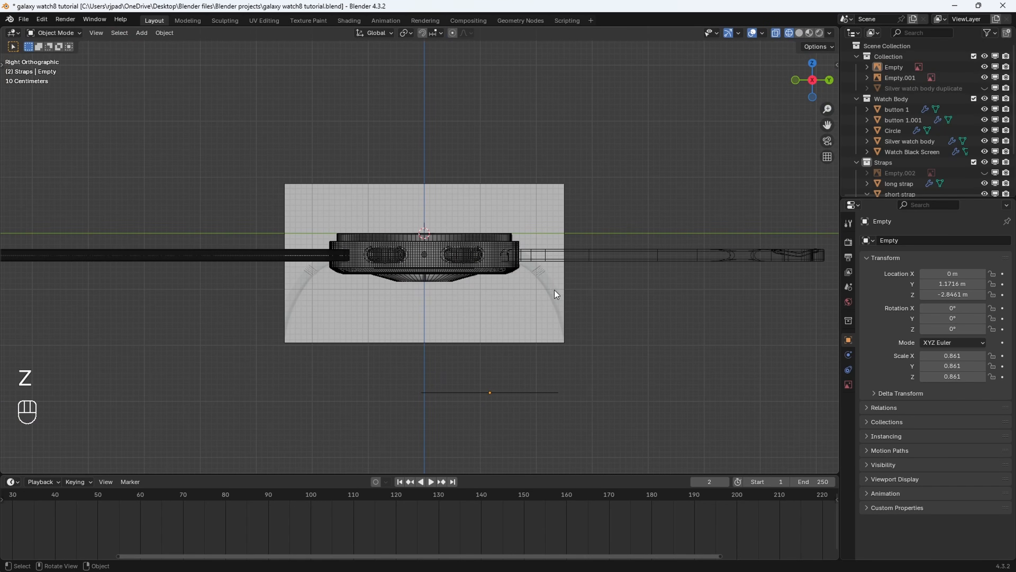
middle_click_drag(513, 268, 504, 309)
scroll(500, 306, "down", 5)
key("z")
left_click(498, 290)
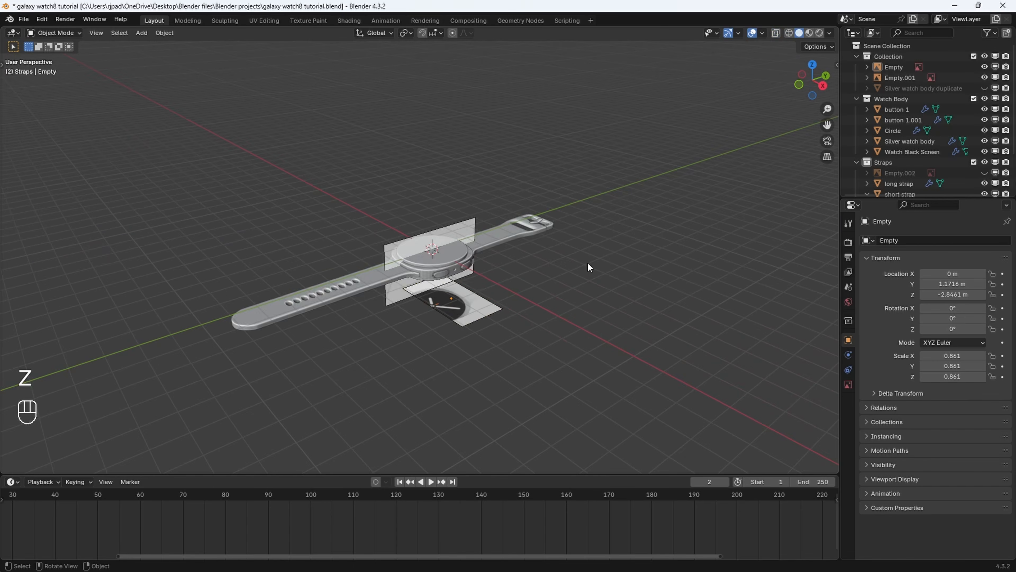
Hide the top-view reference image Empty lying below the watch.
mouse_move(587, 262)
middle_mouse_down()
mouse_move(541, 286)
mouse_move(537, 271)
mouse_move(512, 291)
middle_mouse_up()
left_click(496, 226)
scroll(511, 290, "up", 2)
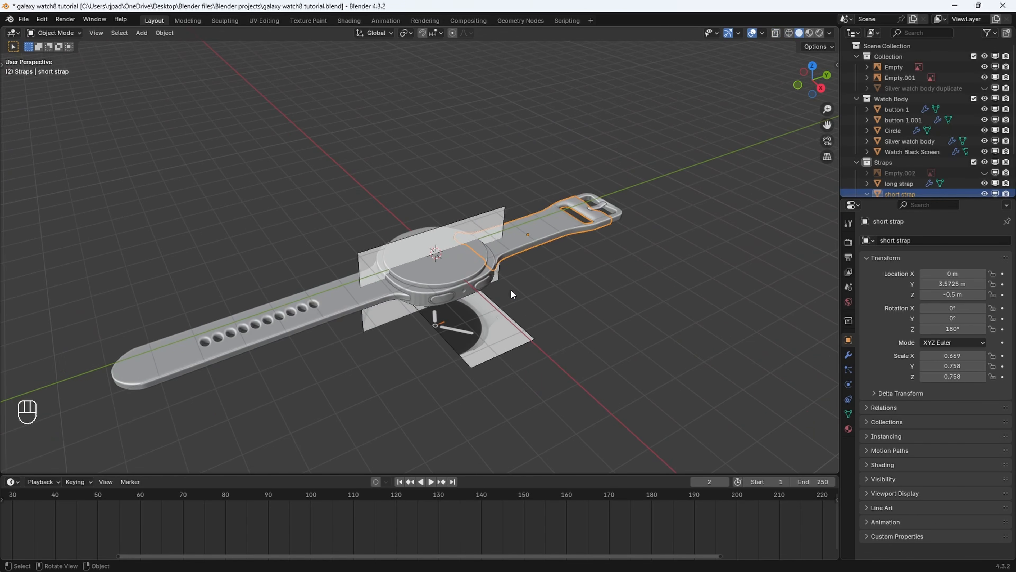
left_click(508, 350)
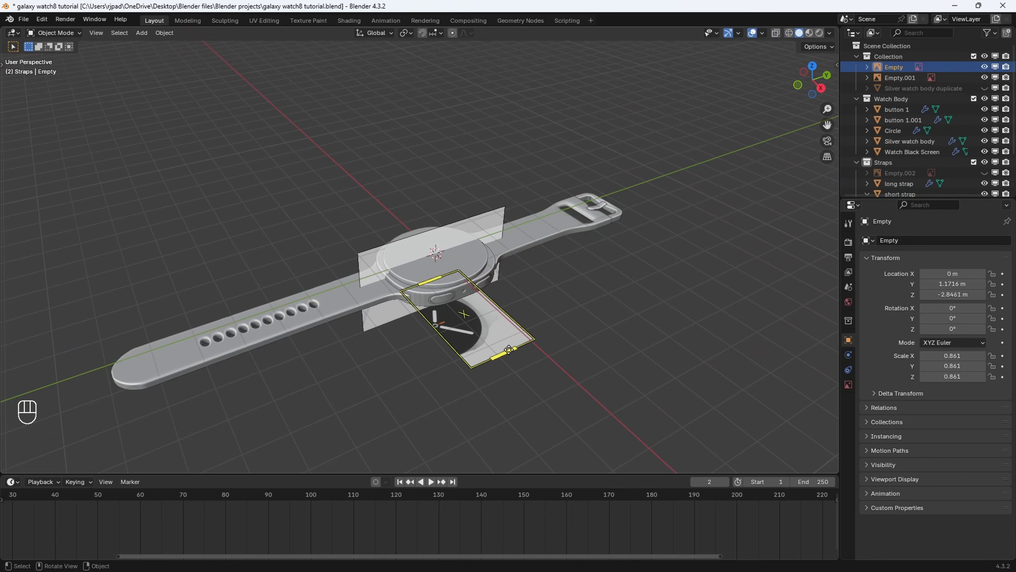
key("h")
Add a Bézier circle at the world origin and rotate it 90° about Y to stand upright.
key("shift+a")
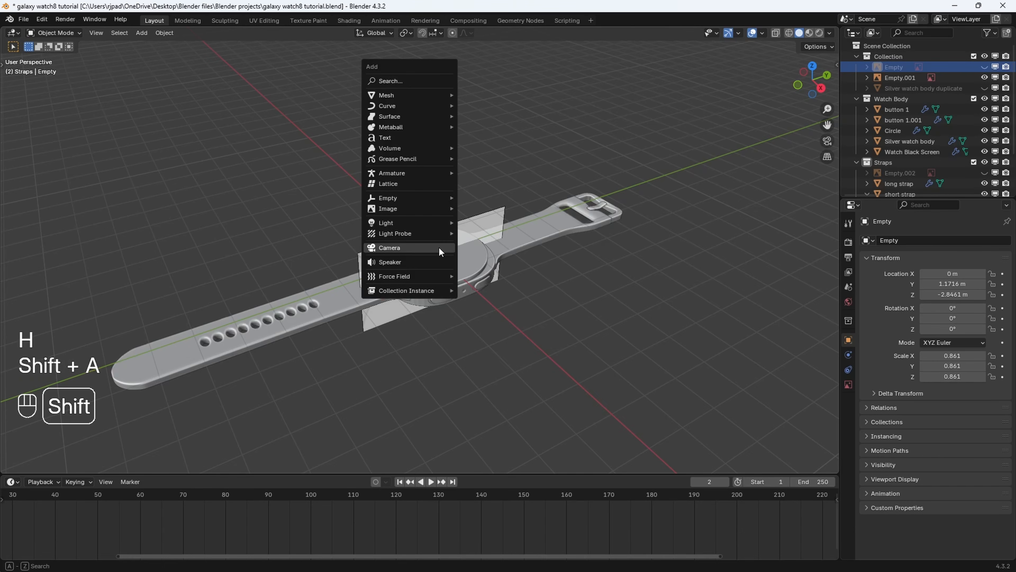
mouse_move(403, 107)
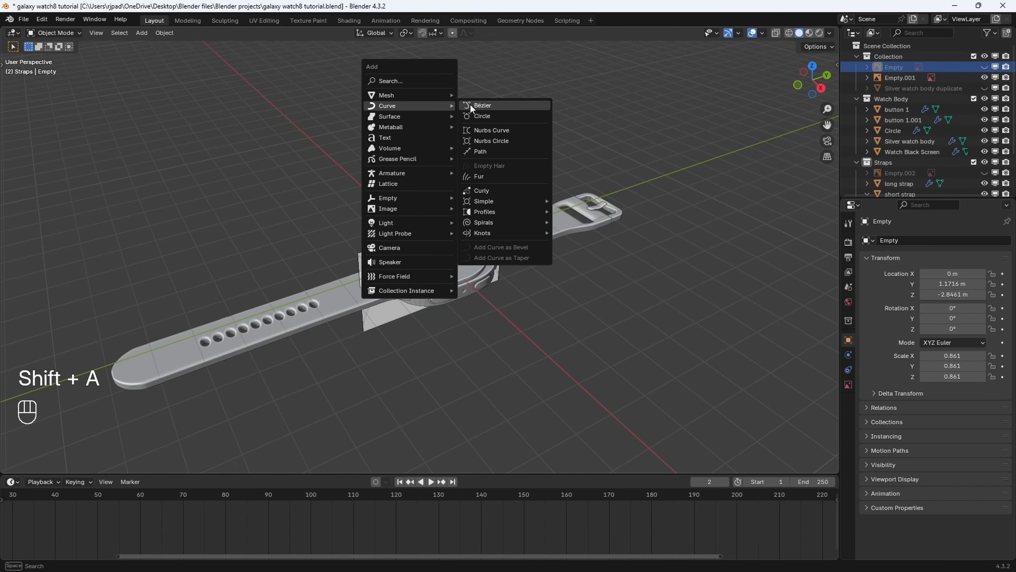
left_click(500, 115)
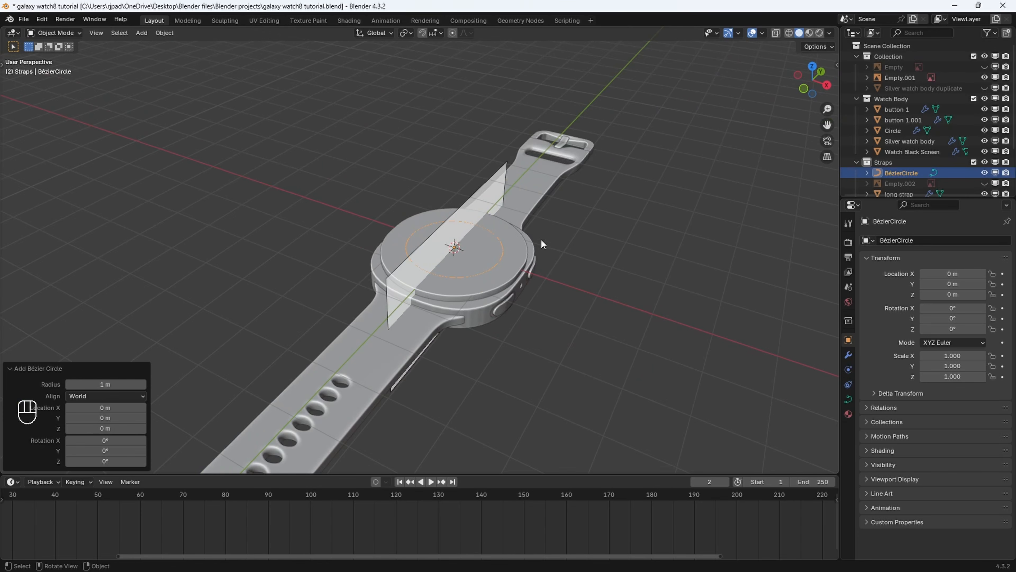
key("r")
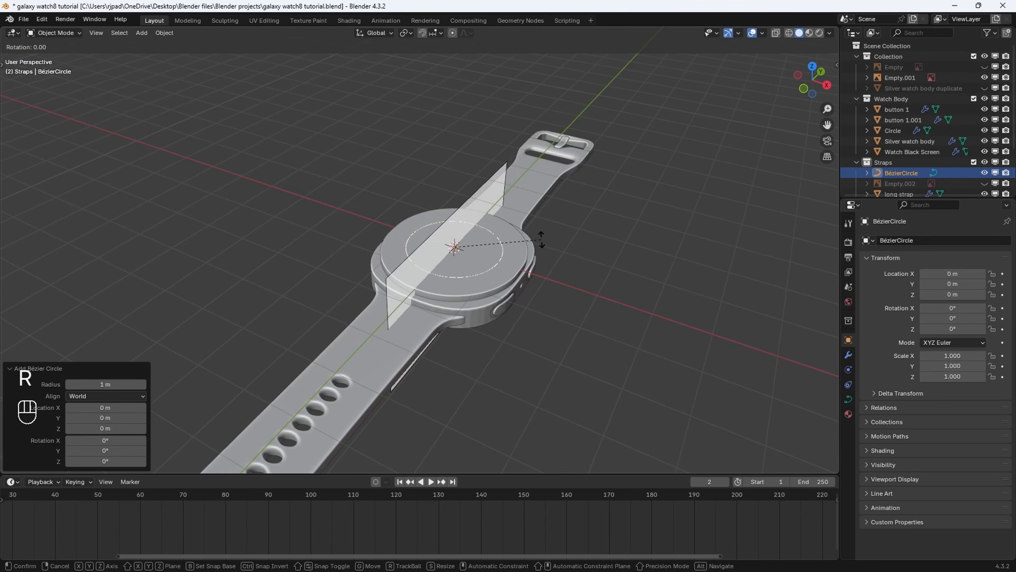
key("y")
key("9")
left_click(541, 239)
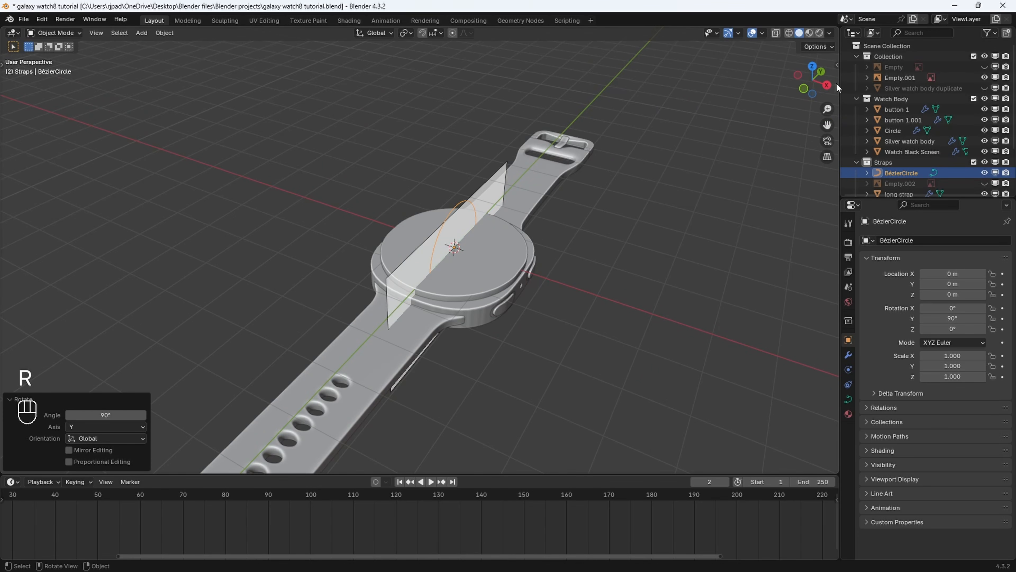
In the right orthographic view, move the Bézier circle about -1.35 m along Z and scale it up by 2.42.
left_click(827, 86)
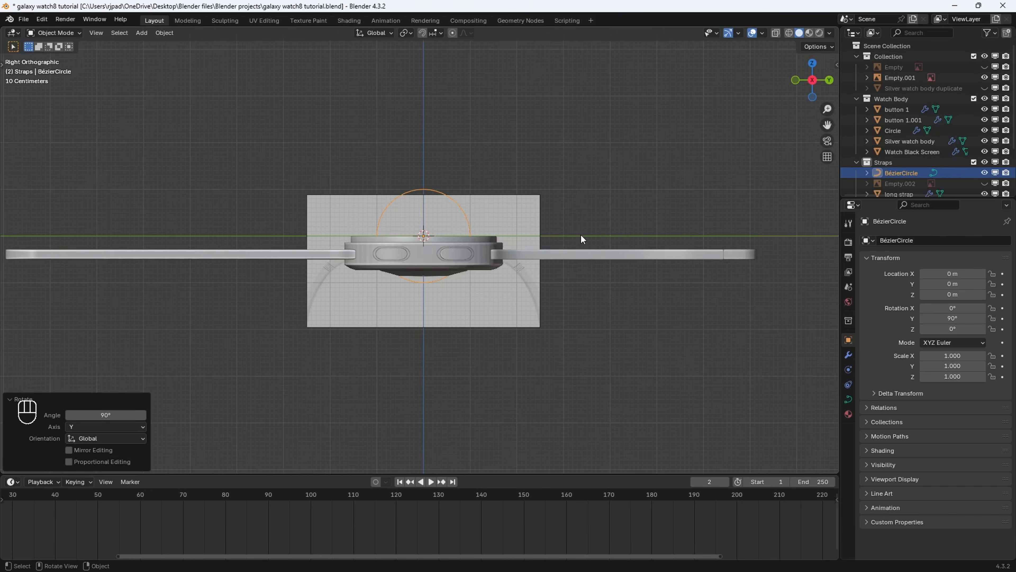
scroll(541, 165, "up", 1)
middle_click_drag(559, 152, 527, 156, "shift")
key("g")
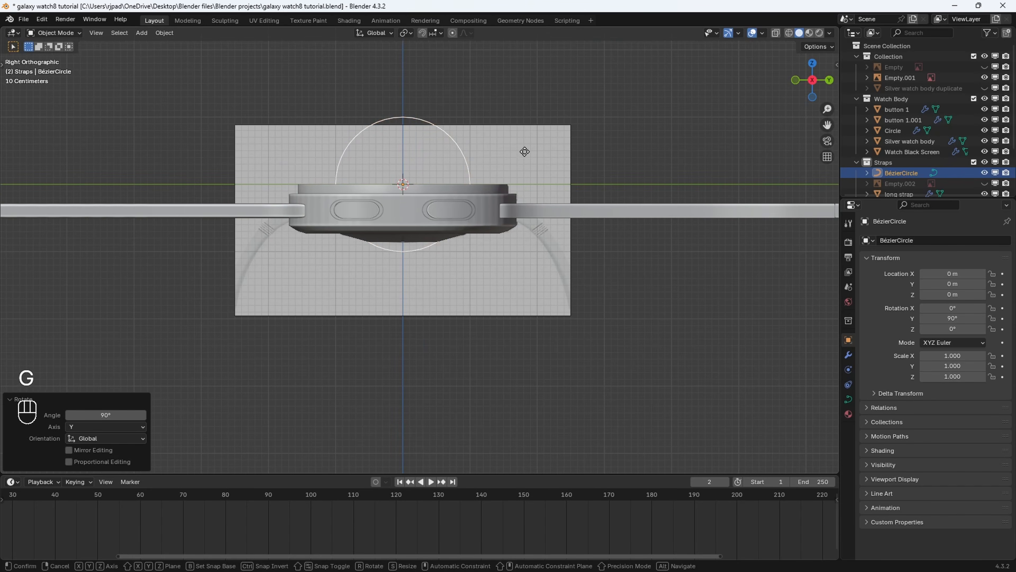
key("z")
left_click(522, 238)
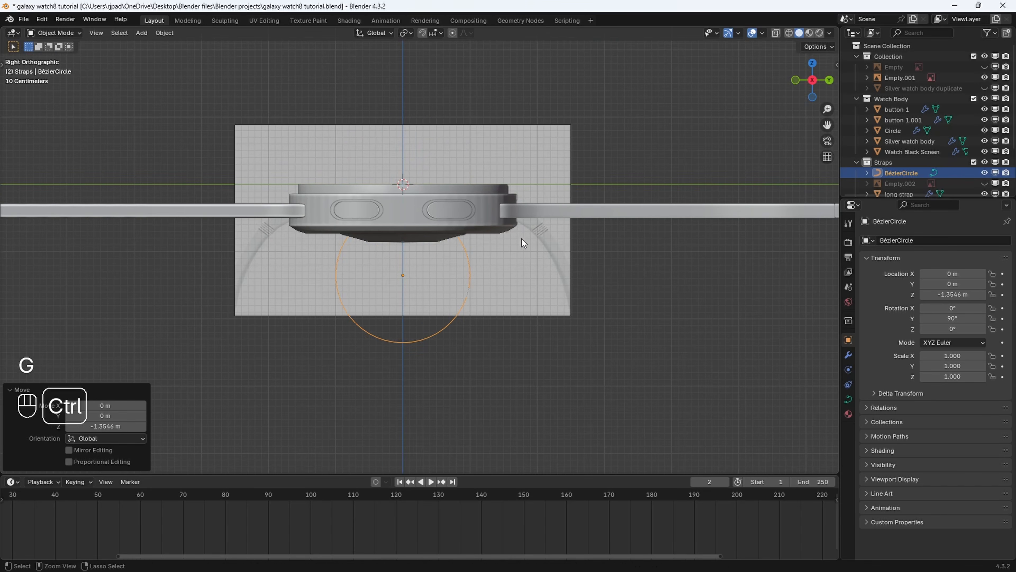
key("s")
left_click(650, 162)
middle_click_drag(651, 164, 658, 148, "shift")
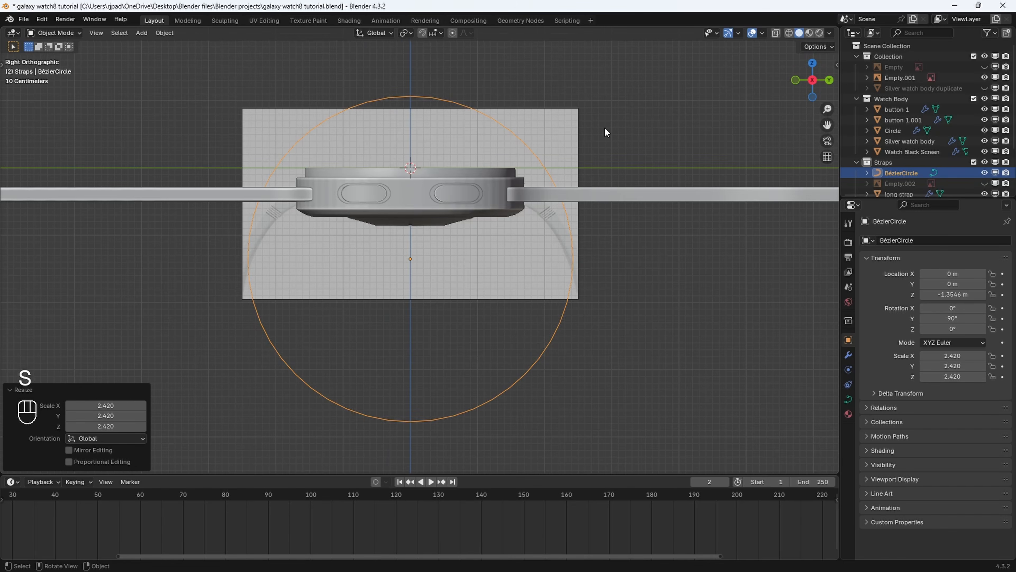
Move the Bézier circle about -1.18 m along Z and scale it by about 1.139 towards the reference strap curvature.
key("g")
key("z")
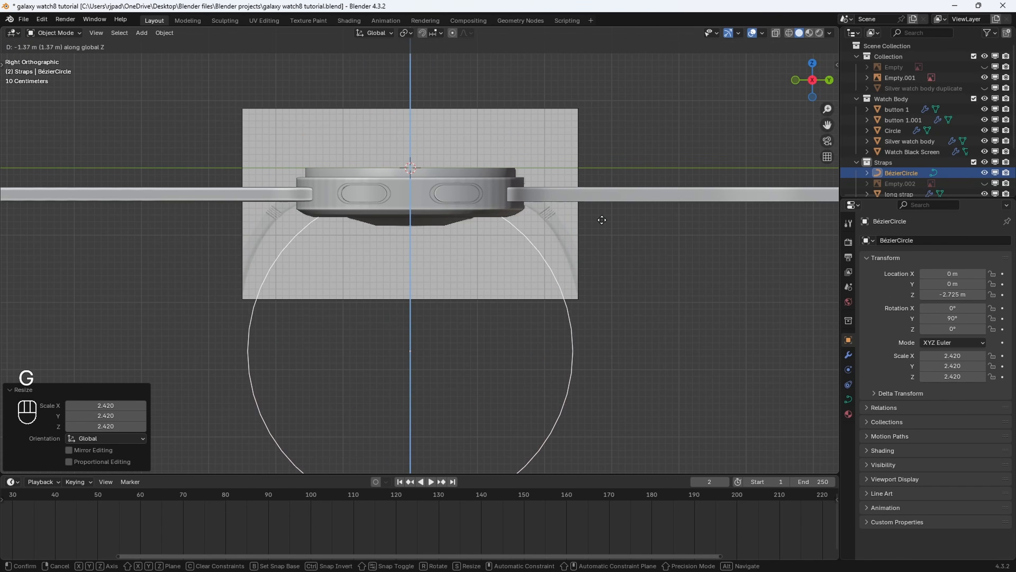
left_click(600, 206)
scroll(600, 206, "down", 3)
key("s")
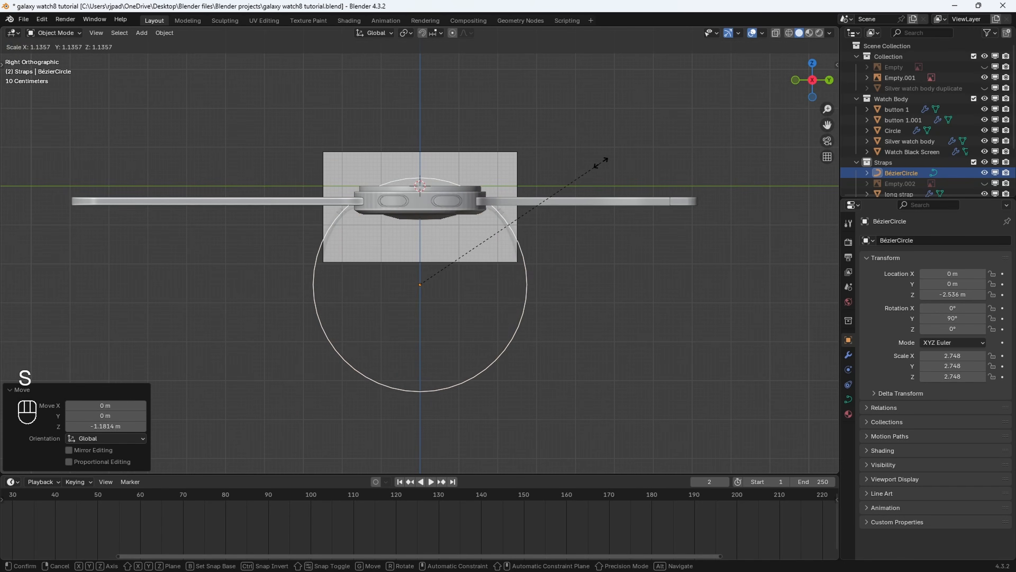
left_click(601, 162)
scroll(597, 170, "up", 4)
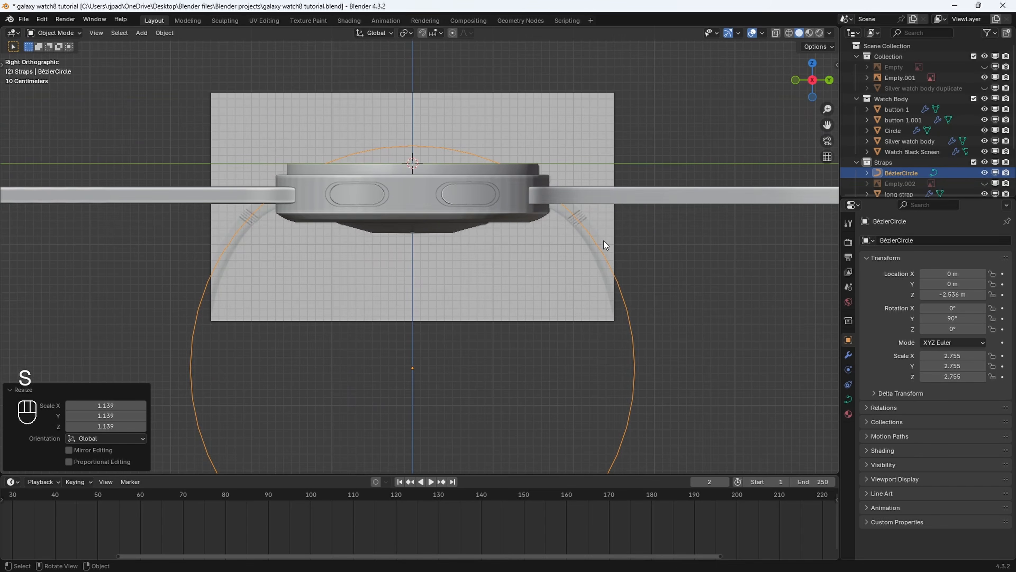
scroll(604, 241, "down", 2)
Flatten the Bézier circle by moving its top control point about -1.05 m along Z in Edit Mode, then return to Object Mode.
key("Tab")
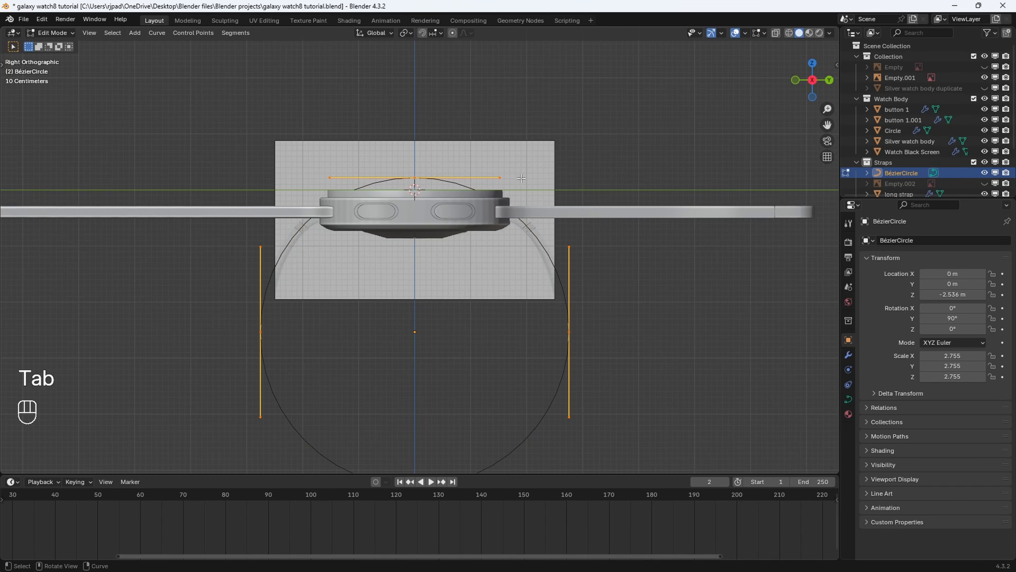
middle_click_drag(397, 153, 389, 128, "shift")
left_click(407, 152)
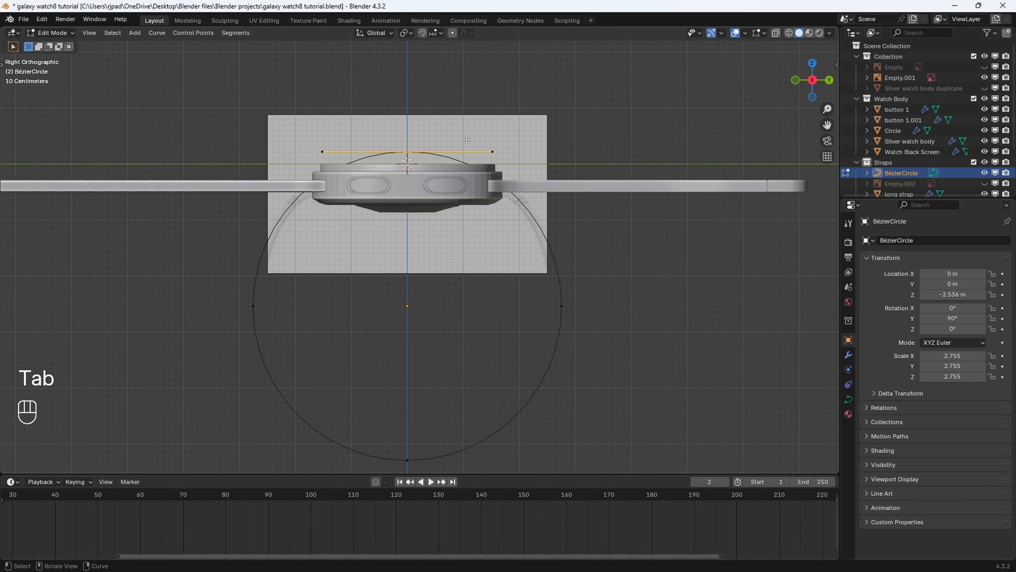
key("g")
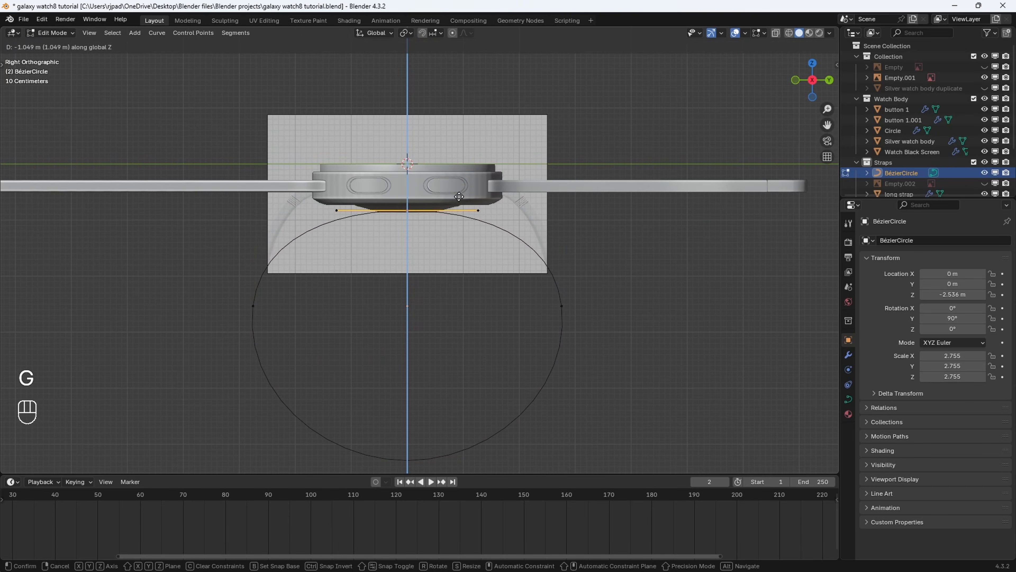
left_click(458, 196)
key("Tab")
Raise the flattened Bézier circle about 0.71 m along Z to line up with the reference straps.
key("g")
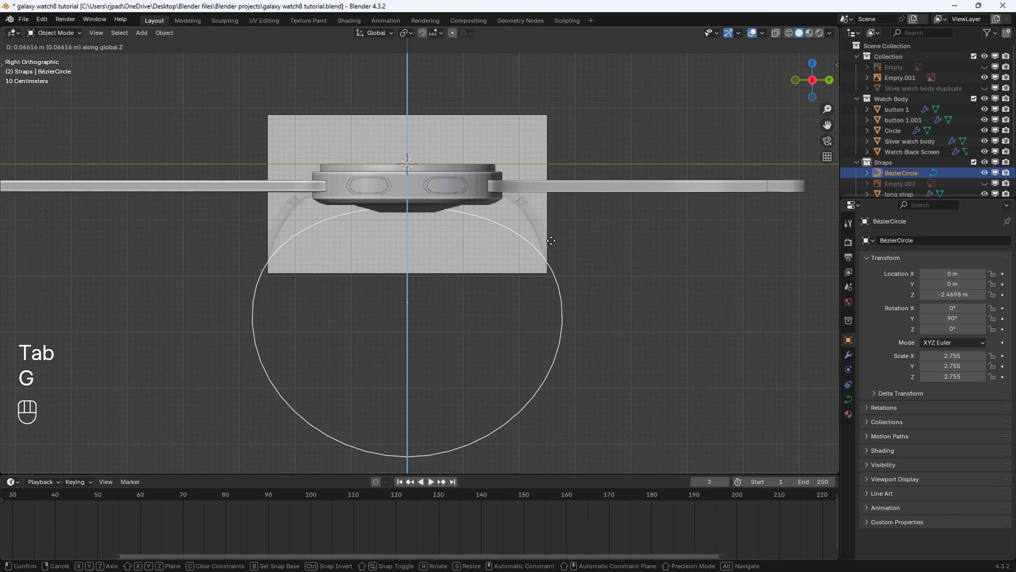
left_click(546, 204)
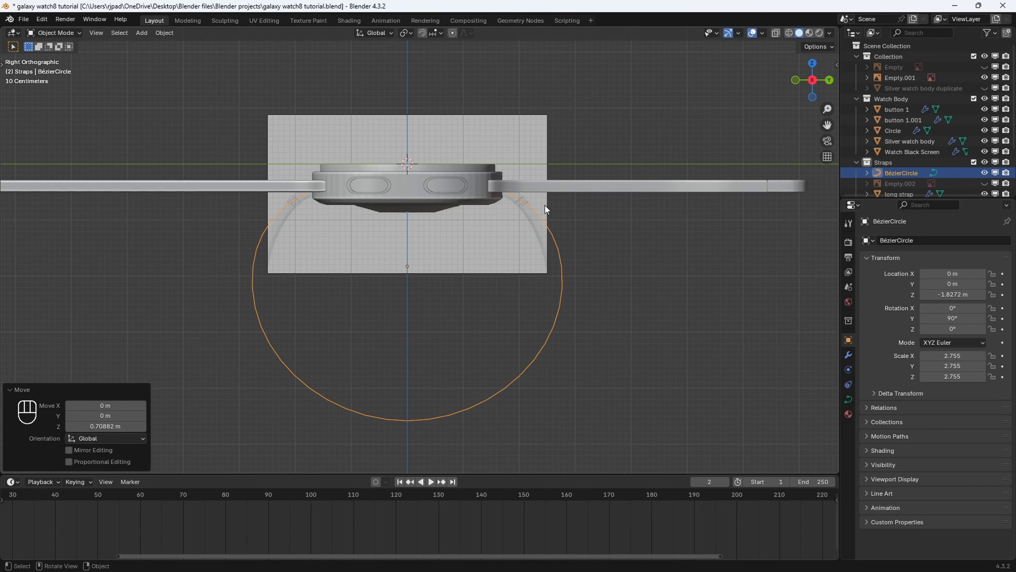
scroll(563, 242, "down", 3)
mouse_move(557, 258)
middle_mouse_down()
mouse_move(590, 304)
mouse_move(550, 271)
middle_mouse_up()
scroll(548, 270, "up", 5)
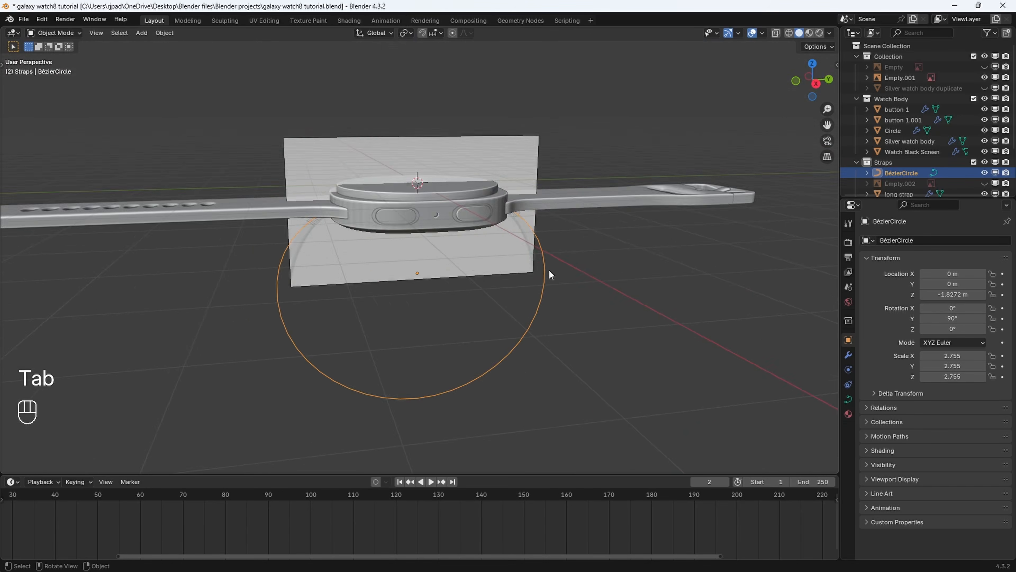
Add a Curve modifier to the short strap.
middle_click_drag(508, 214, 506, 284)
scroll(553, 245, "down", 3)
left_click(533, 208)
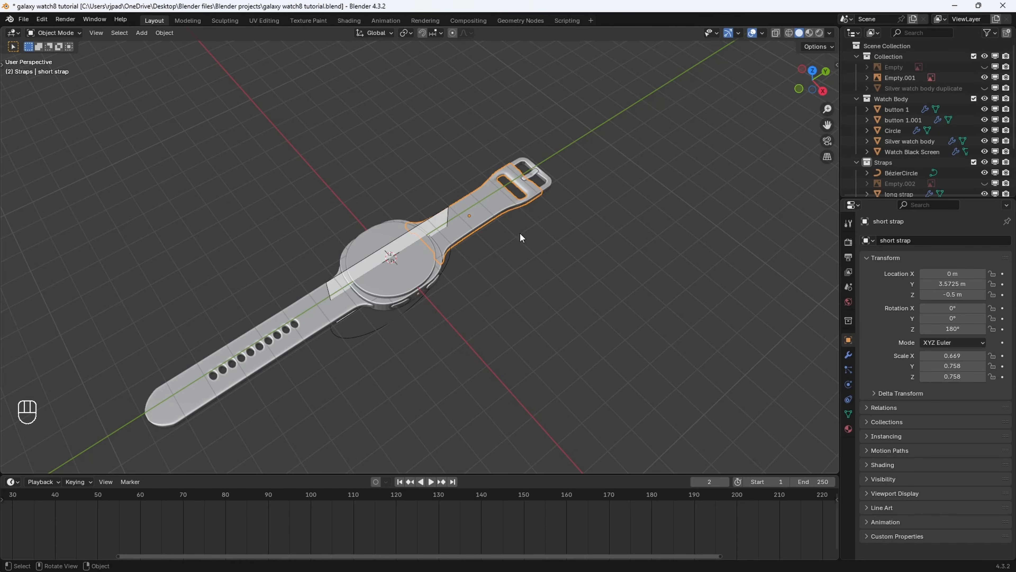
middle_click_drag(604, 286, 554, 306, "shift")
middle_click_drag(554, 306, 537, 292)
scroll(537, 292, "up", 2)
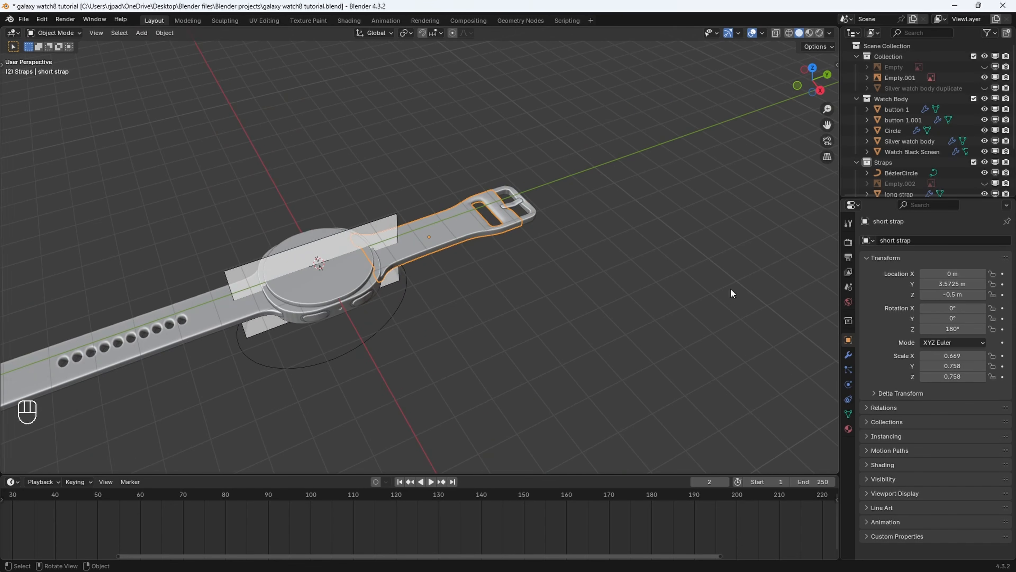
left_click(849, 355)
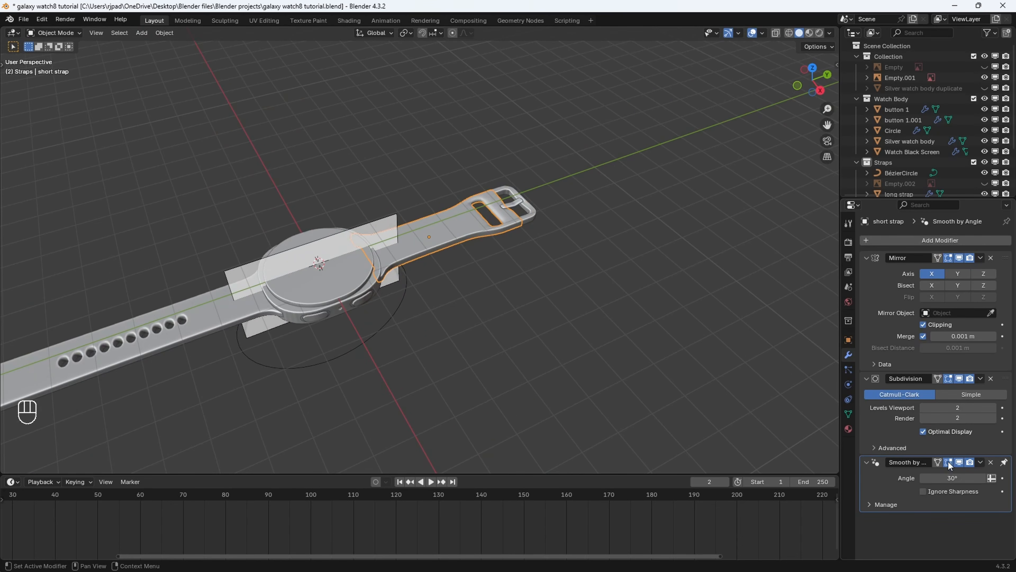
left_click(948, 240)
type("c")
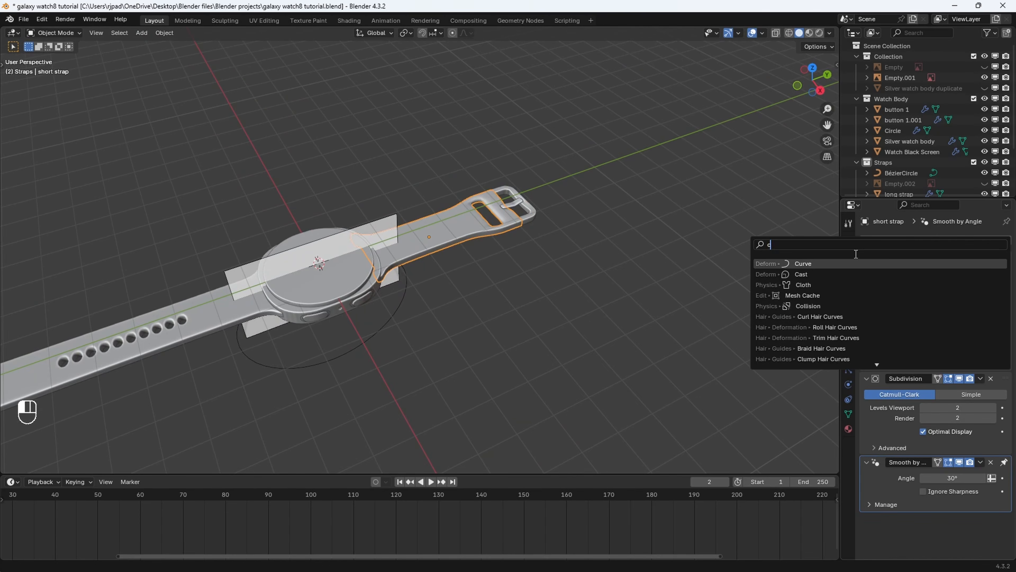
left_click(824, 263)
Assign BézierCircle as the short strap's curve object and set the deform axis to -Y.
middle_click_drag(749, 319, 612, 267)
scroll(612, 267, "up", 4)
middle_click_drag(690, 349, 665, 320)
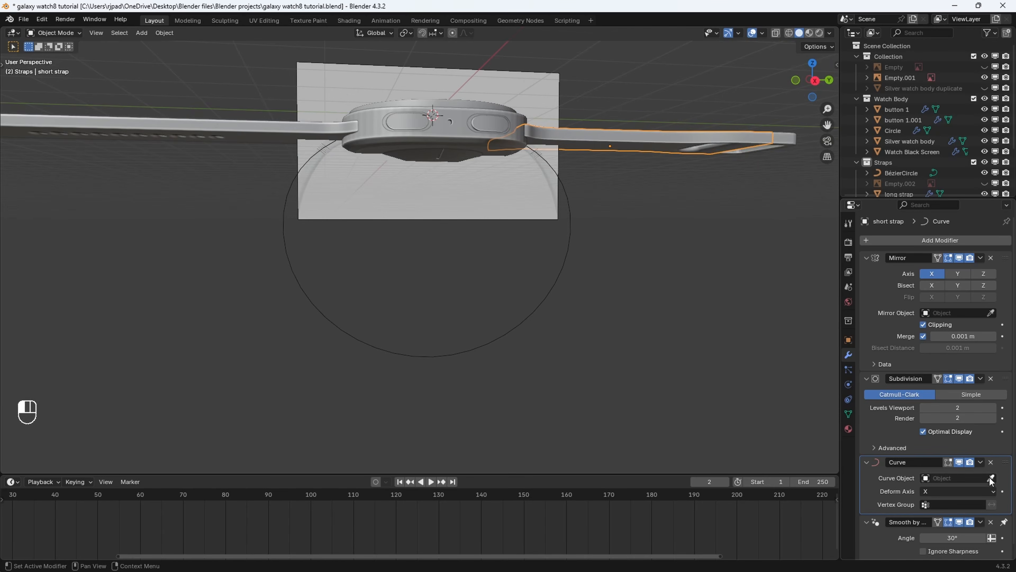
left_click(523, 323)
middle_click_drag(551, 335, 552, 288)
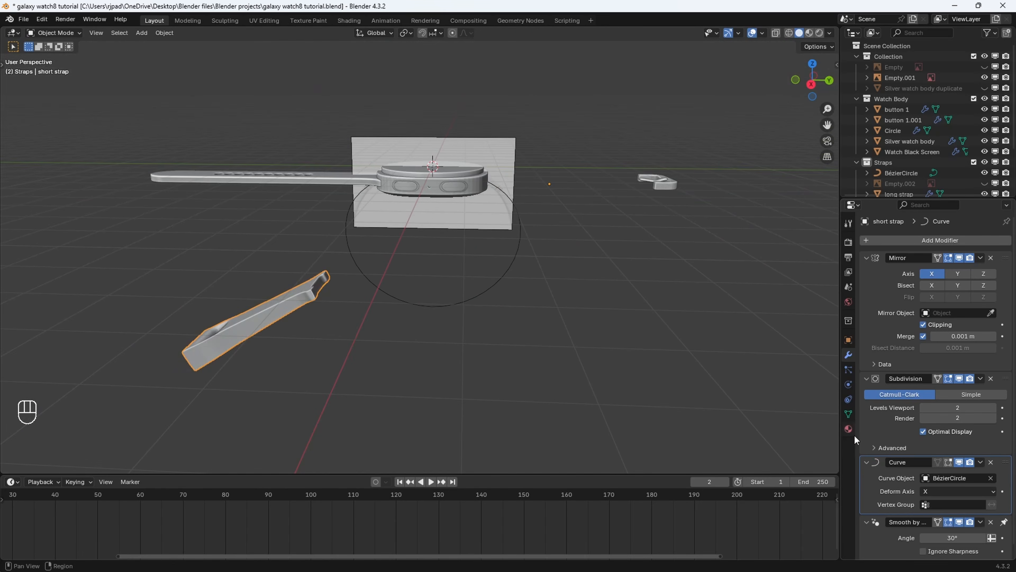
scroll(900, 460, "down", 1)
left_click(943, 476)
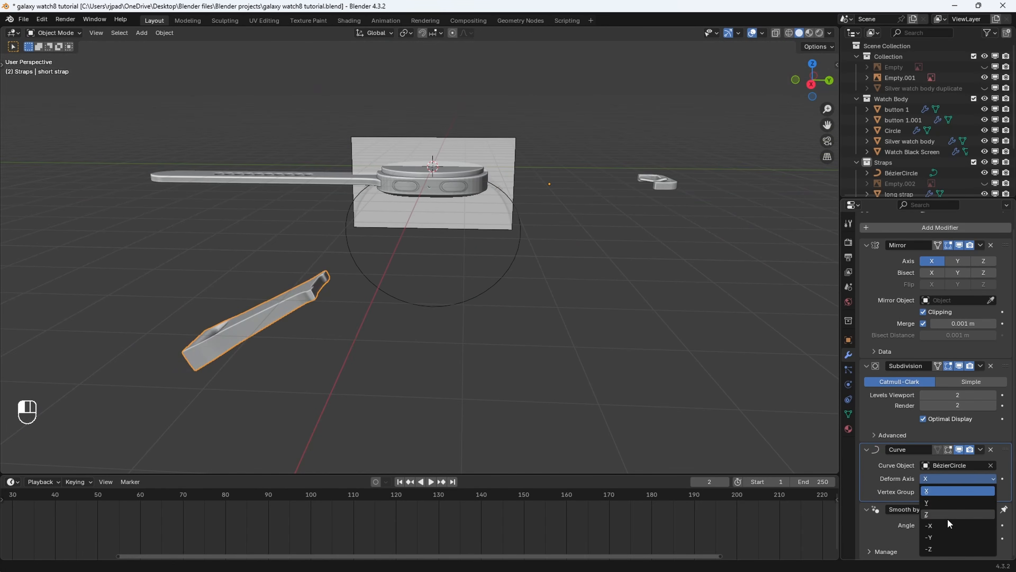
left_click(938, 536)
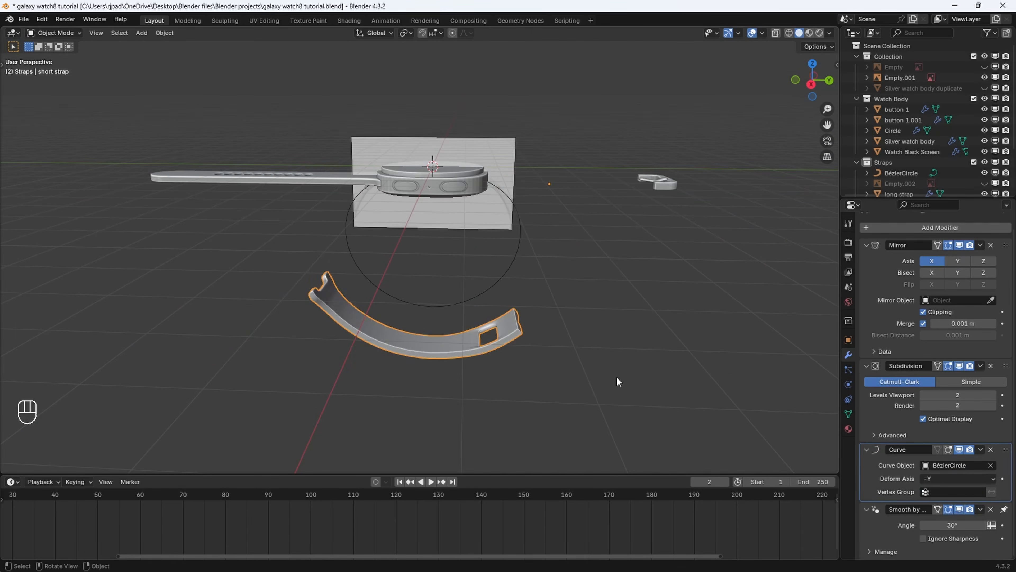
In the right orthographic view, move the short strap about -1.44 m along Z onto the curve.
left_click(812, 85)
scroll(584, 244, "up", 1)
key("g")
key("z")
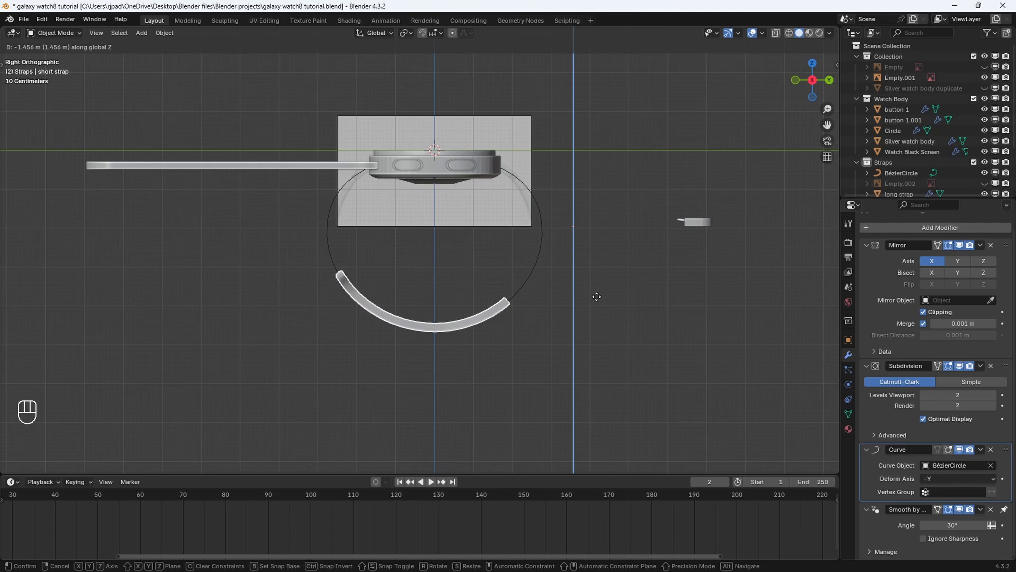
left_click(596, 296)
scroll(585, 284, "up", 2)
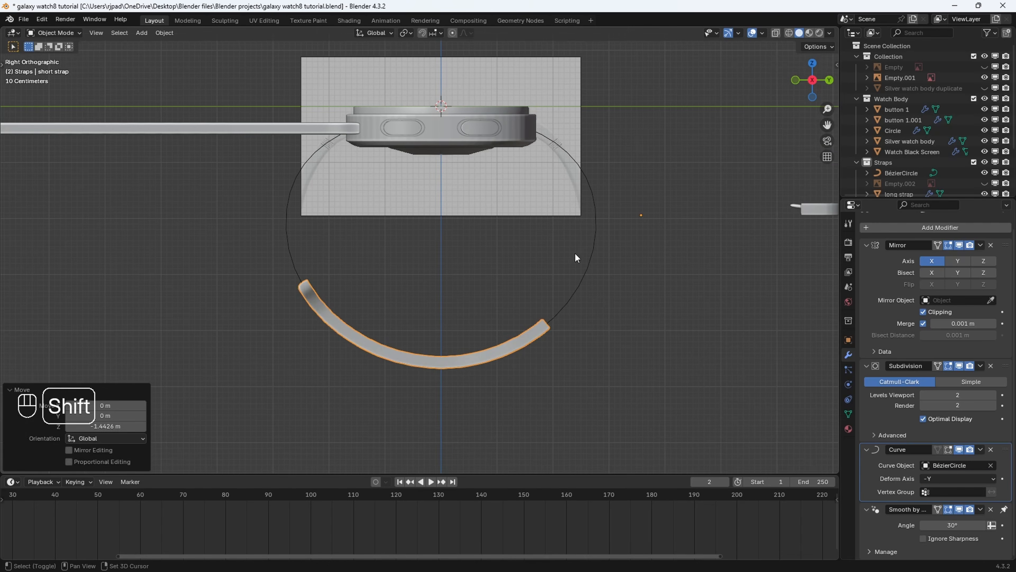
Slide the short strap about 4.56 m along Y so its end reaches the watch body, and check the fit from an angle.
middle_click_drag(574, 253, 562, 260, "shift")
key("g")
key("y")
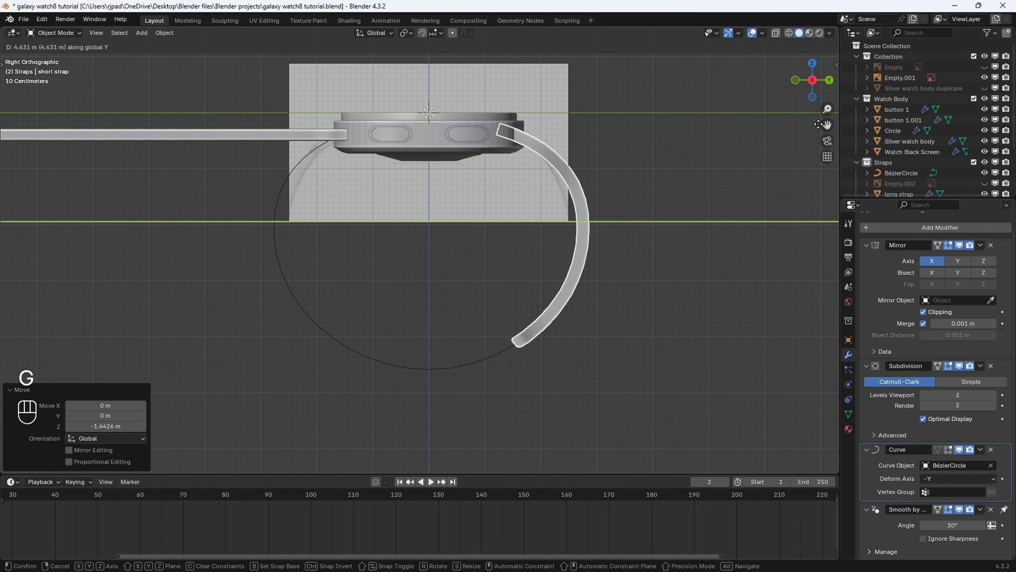
left_click(638, 216)
middle_click_drag(637, 217, 618, 246)
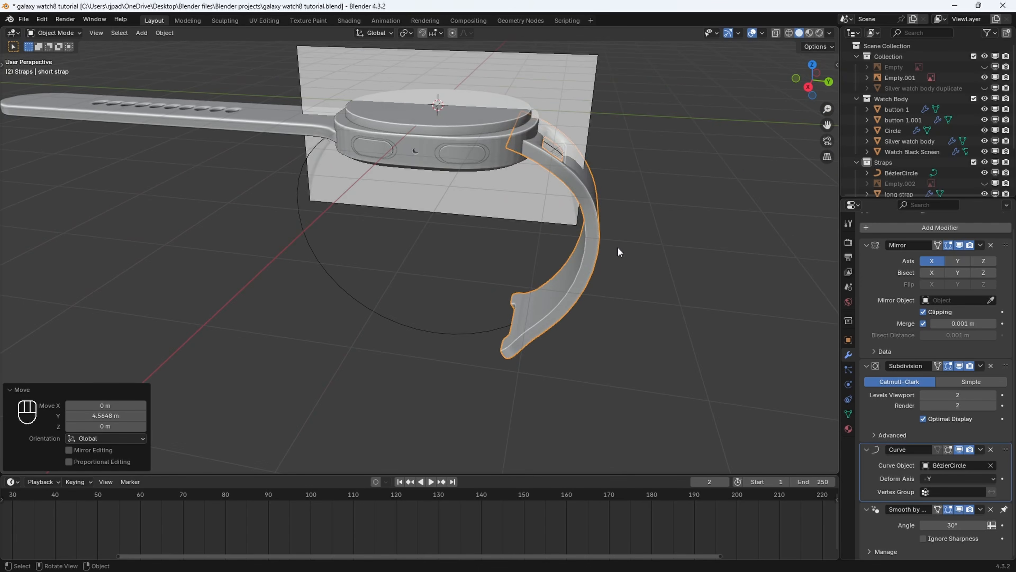
left_click(807, 92)
scroll(640, 225, "down", 2)
scroll(678, 162, "up", 3)
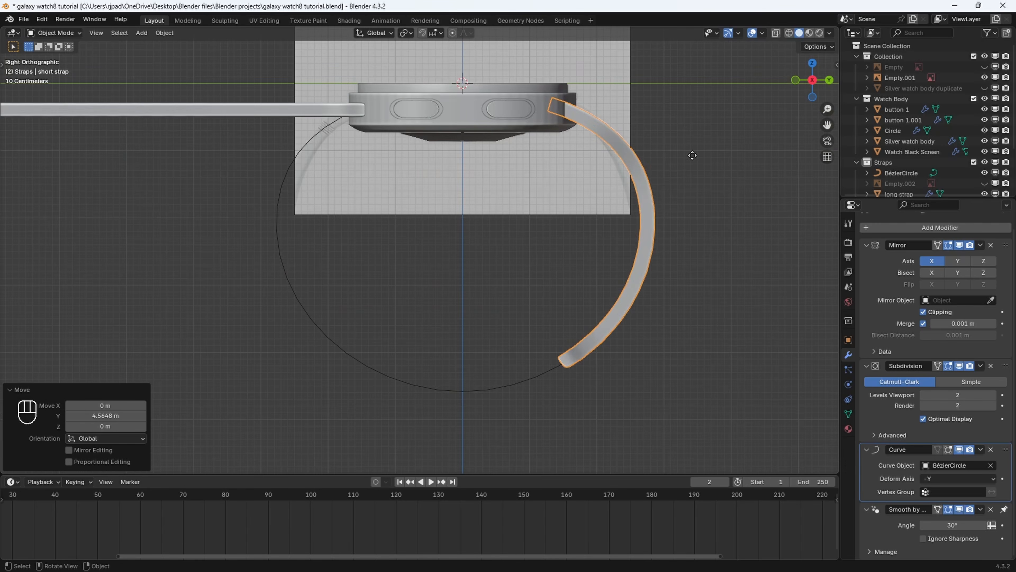
key("g")
key("x")
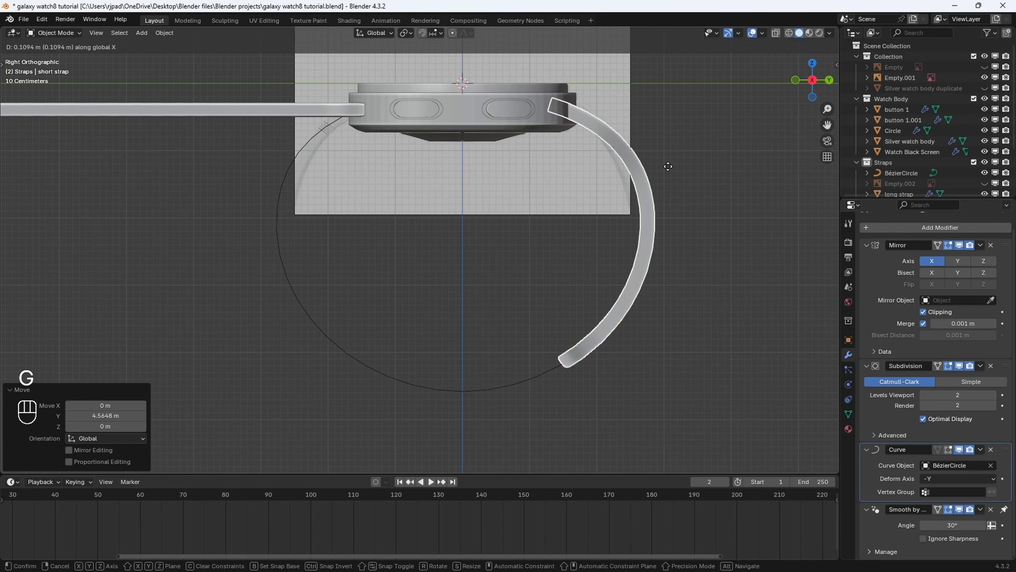
left_click(667, 166)
key("ctrl+z")
Slide the short strap about -7.9 m along Y so it attaches to the opposite side of the watch body.
key("g")
key("y")
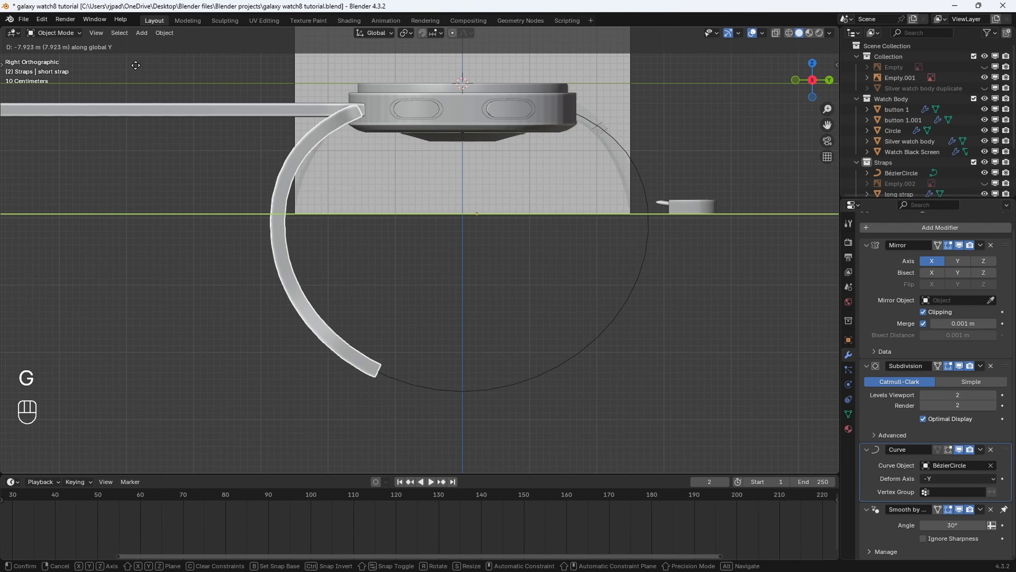
middle_click_drag(596, 290, 582, 314)
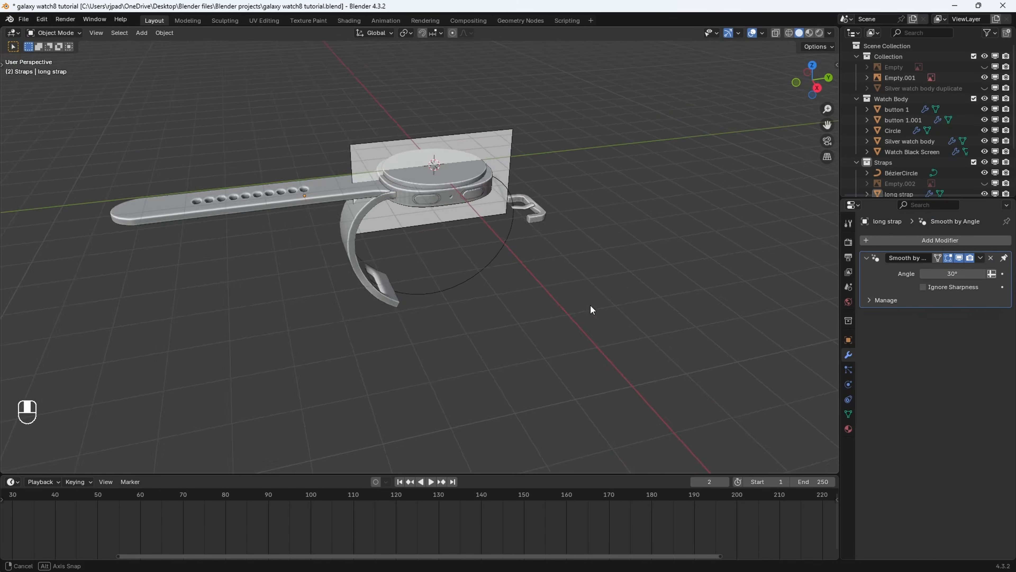
Add a Curve modifier to the long strap with BézierCircle as the curve object and -Y as the deform axis.
left_click(316, 191)
middle_click_drag(558, 234, 562, 258)
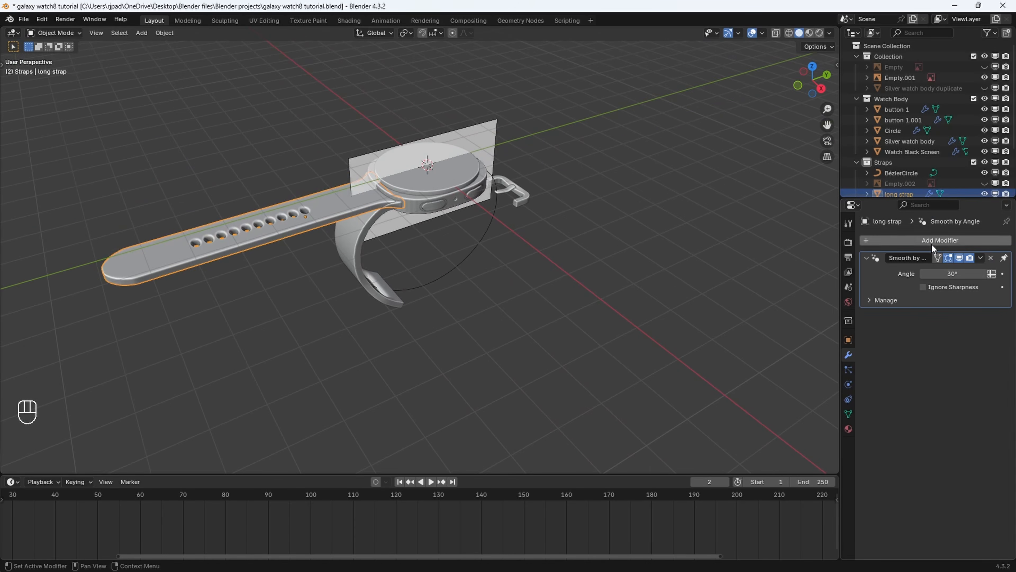
left_click(929, 240)
left_click(916, 241)
type("c")
left_click(833, 258)
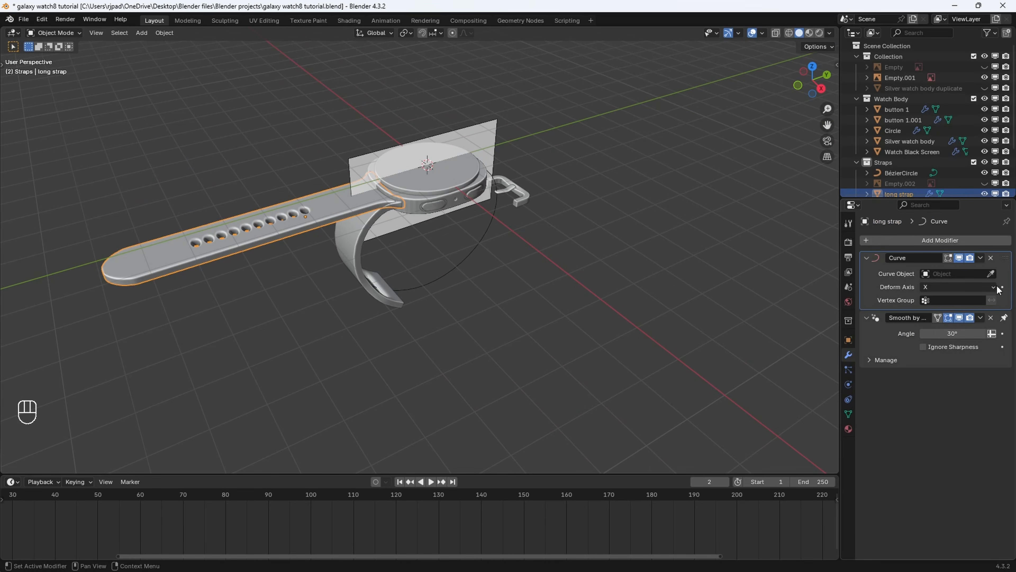
left_click(463, 251)
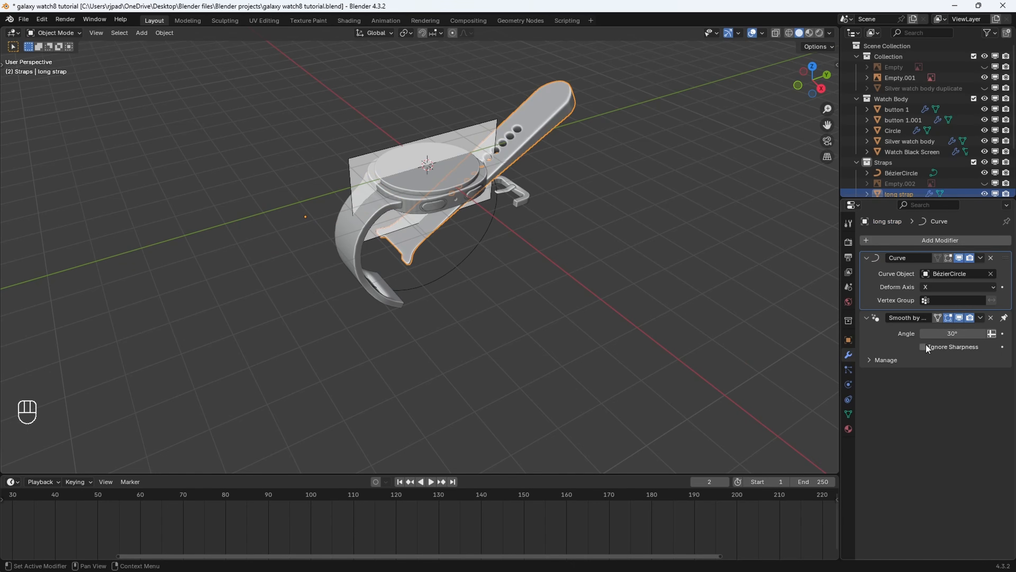
left_click(949, 289)
left_click(947, 331)
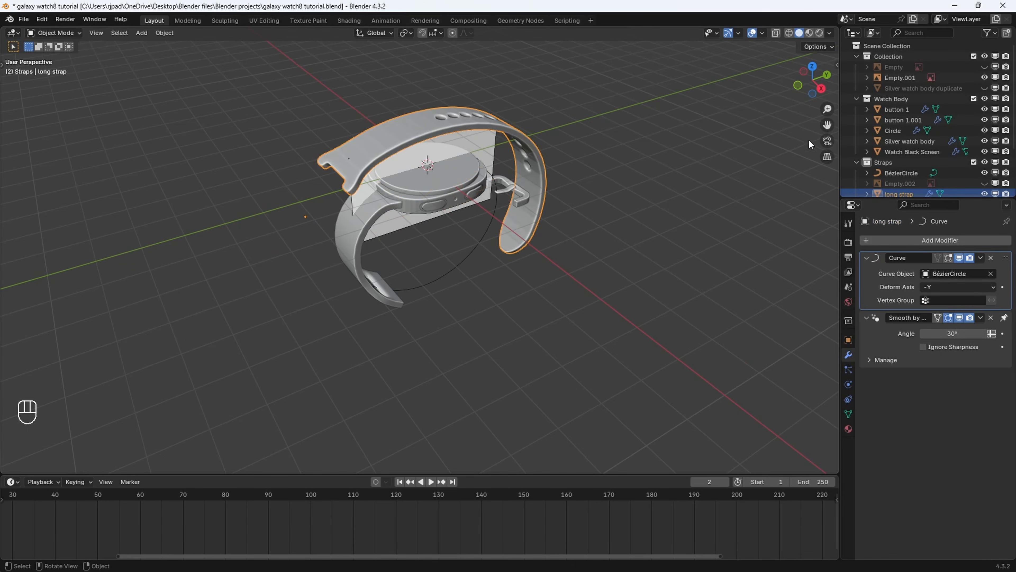
In the right orthographic view, move the long strap about -1.45 m along Z onto the curve.
left_click(821, 91)
scroll(644, 178, "up", 2)
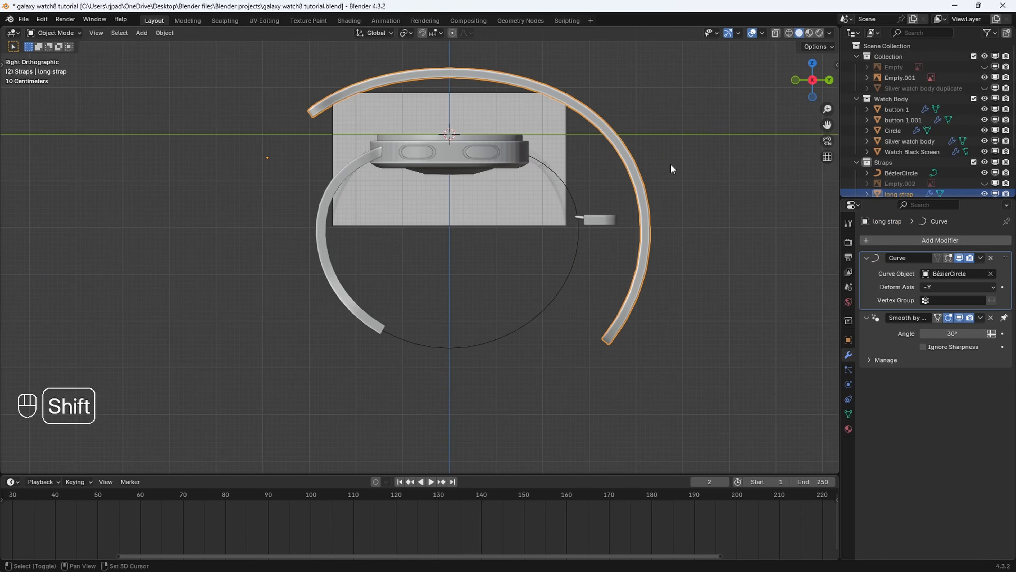
key("g")
key("z")
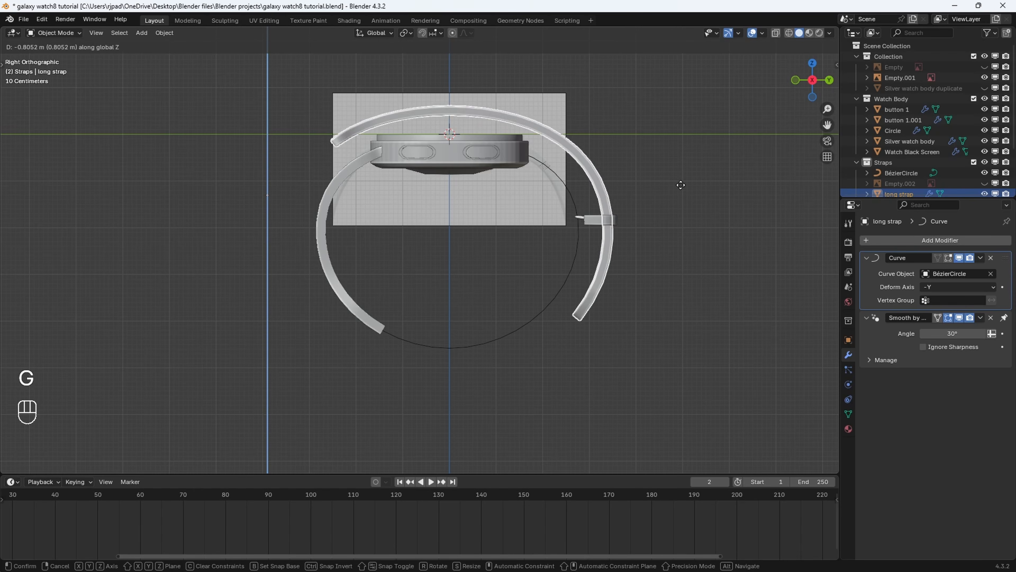
left_click(687, 218)
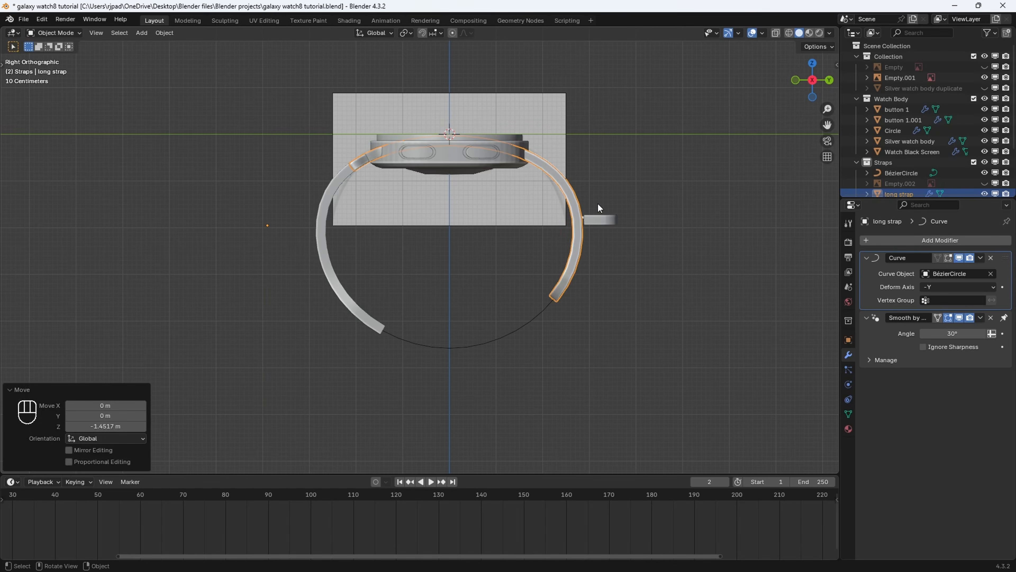
Slide the long strap in the negative Y direction until its end meets the watch body opposite the short strap.
key("g")
key("y")
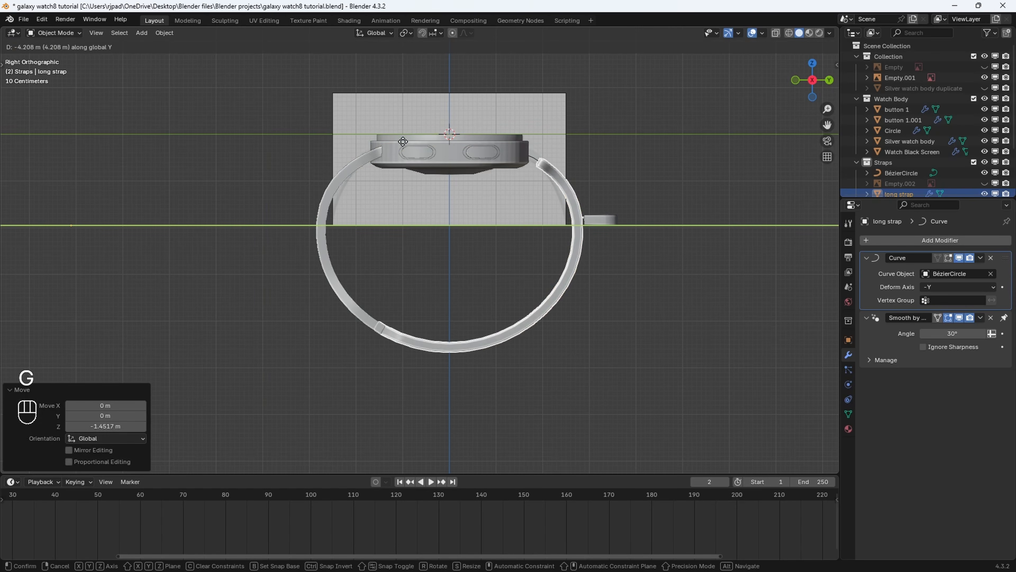
left_click(430, 156)
scroll(433, 167, "down", 2)
middle_click_drag(433, 167, 333, 251)
Settle the long strap's position along Y and join the buckle frame into the short strap.
left_click(333, 251)
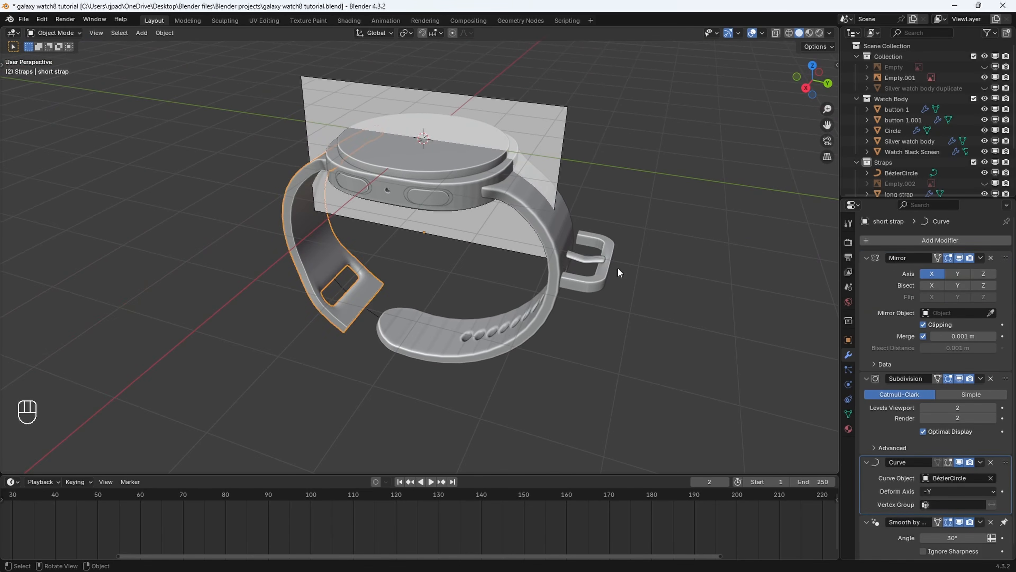
left_click(594, 284)
left_click(331, 263, "shift")
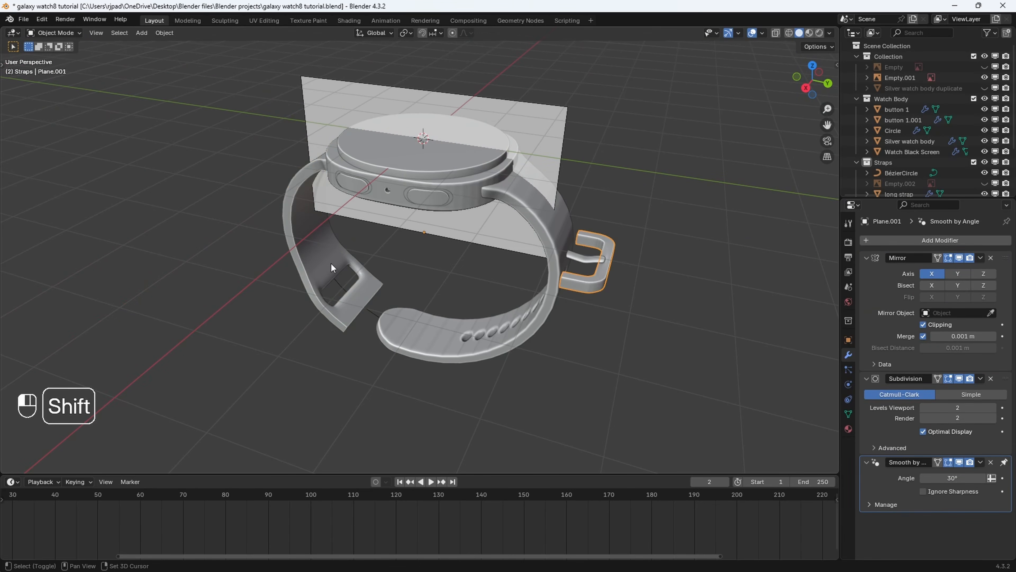
key("ctrl+j")
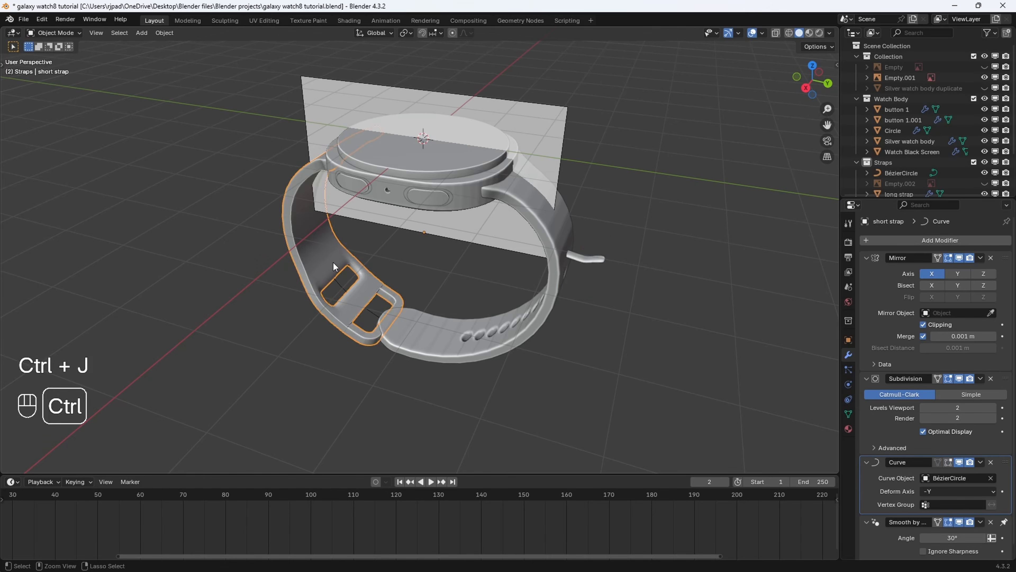
left_click(345, 405)
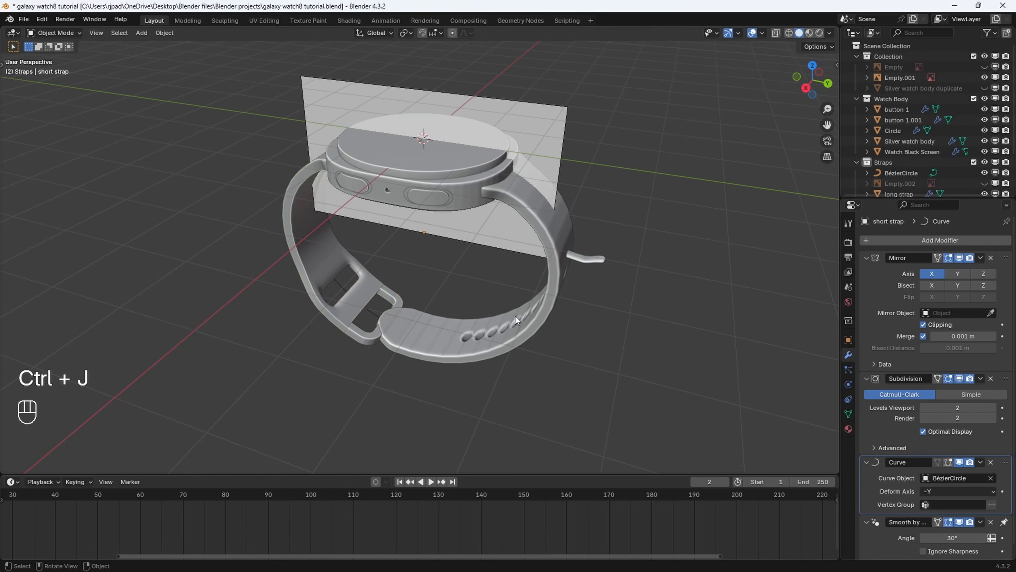
Join the buckle's prong into the short strap so it follows the strap's curve.
left_click(595, 268)
left_click(351, 309, "shift")
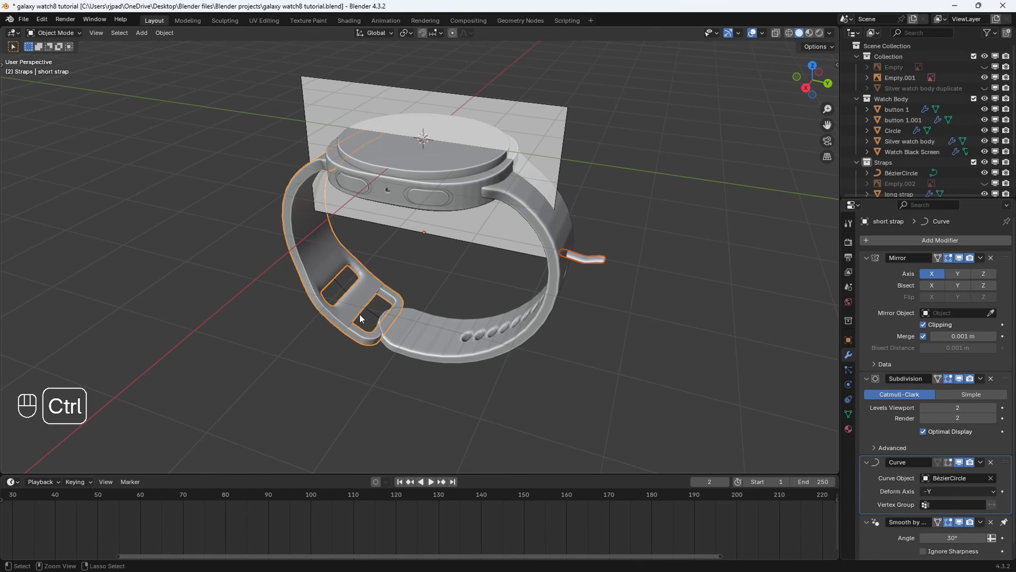
key("ctrl+j")
middle_click_drag(328, 396, 380, 378)
scroll(468, 288, "down", 4)
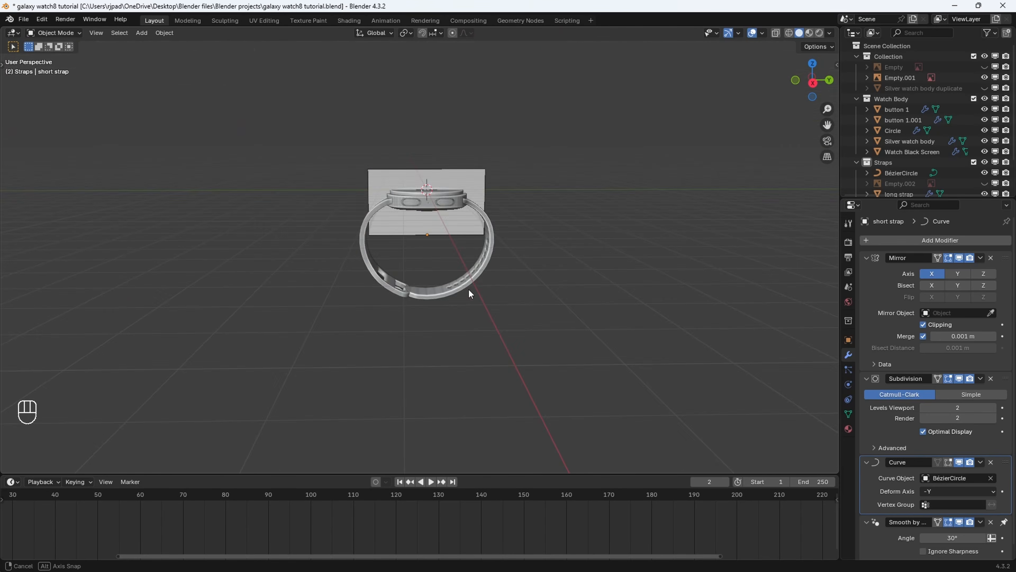
middle_click_drag(468, 288, 452, 316)
scroll(472, 313, "up", 4)
middle_click_drag(348, 320, 462, 313)
middle_click_drag(322, 176, 331, 211)
scroll(331, 211, "down", 4)
Duplicate the BézierCircle curve in place without moving the copy.
left_click(901, 173)
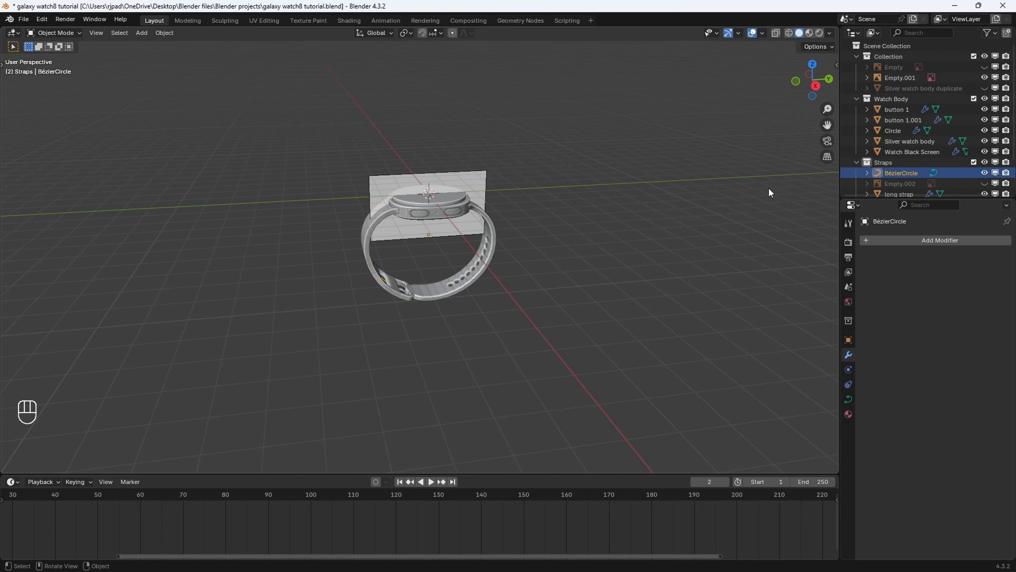
scroll(499, 248, "up", 3)
middle_click_drag(500, 247, 503, 226)
key("shift+d")
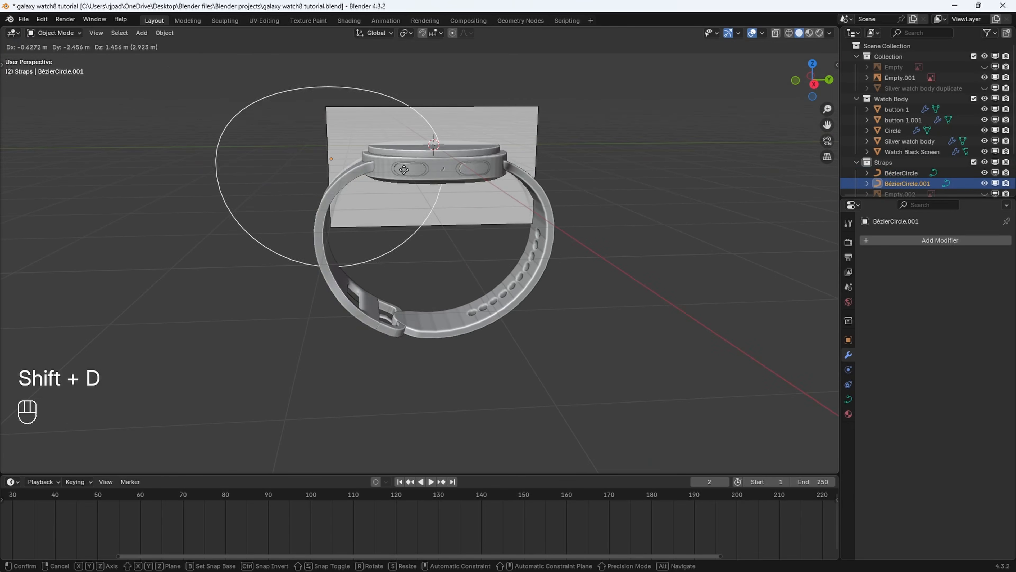
right_click(296, 146)
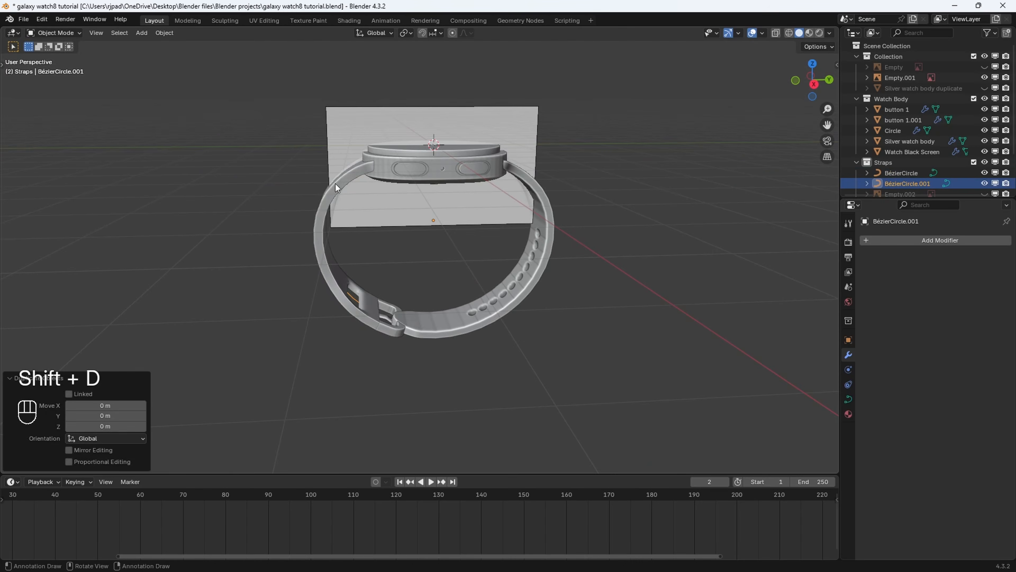
Set the curve object of the short strap's Curve modifier to BézierCircle.001.
left_click(323, 216)
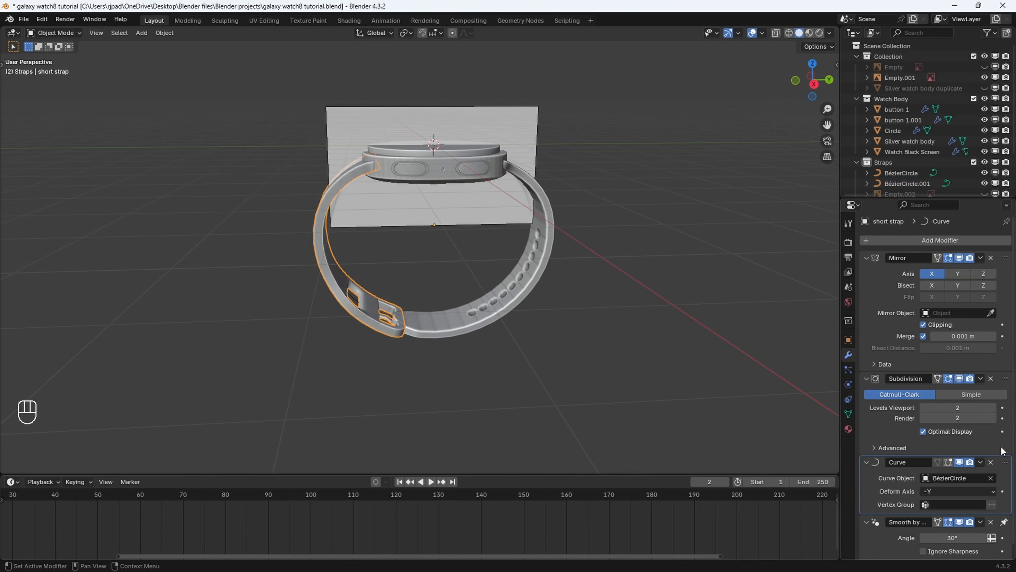
scroll(972, 481, "down", 1)
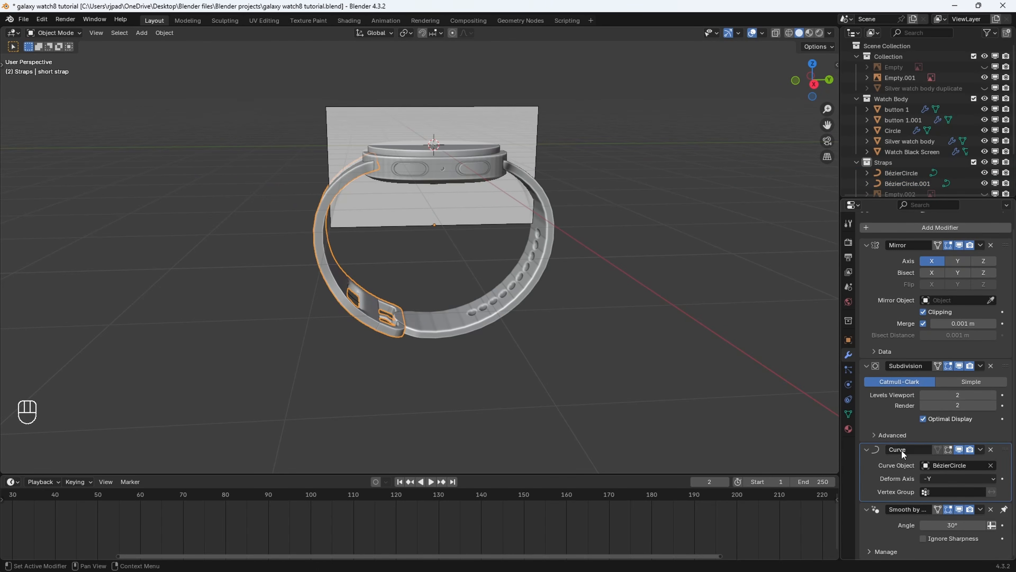
left_click(956, 465)
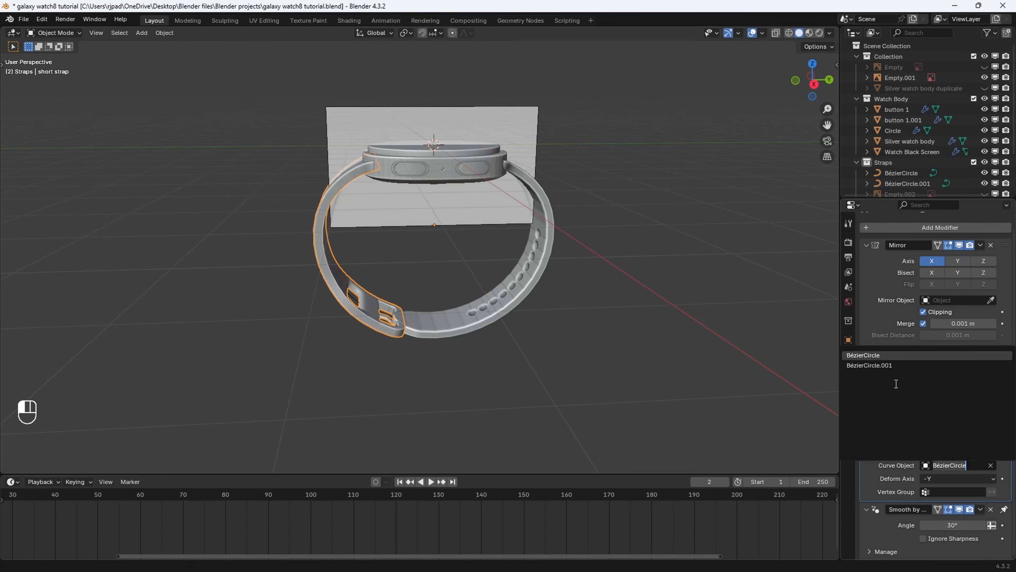
left_click(872, 365)
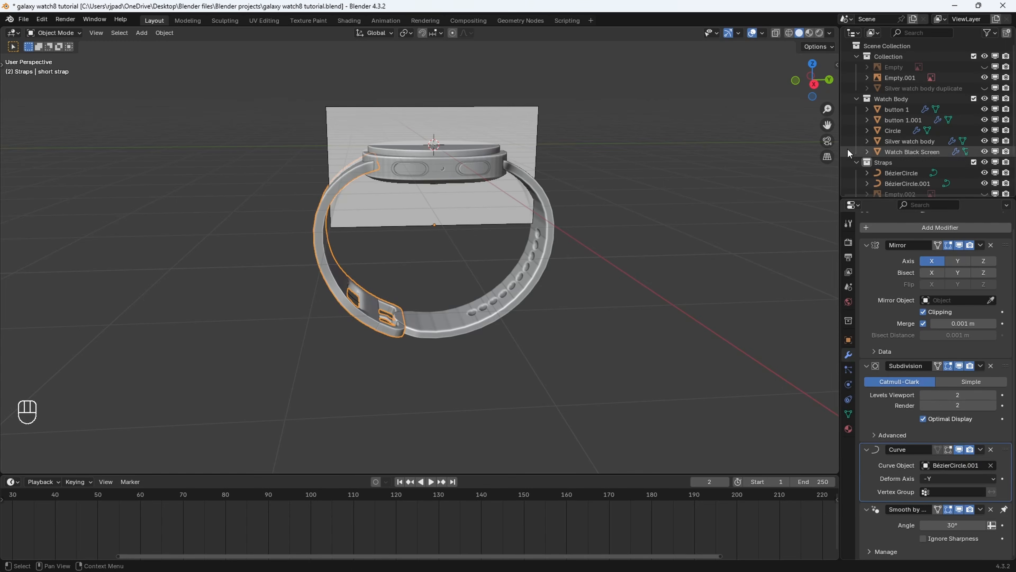
In the right orthographic view, edit BézierCircle.001 and move its lowest control point about 0.23 m along Z.
left_click(813, 84)
scroll(938, 190, "down", 2)
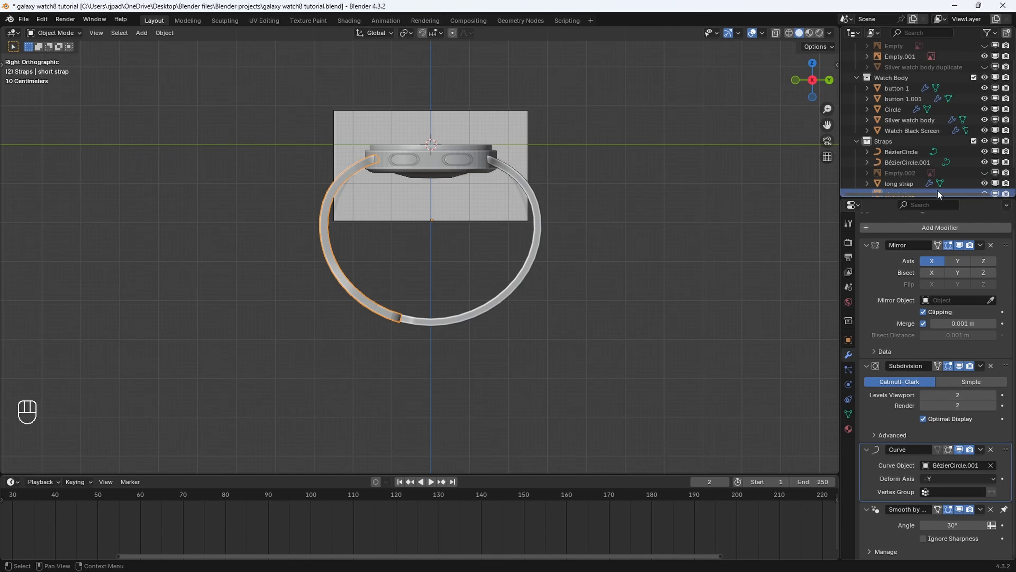
left_click(913, 162)
scroll(461, 281, "up", 2)
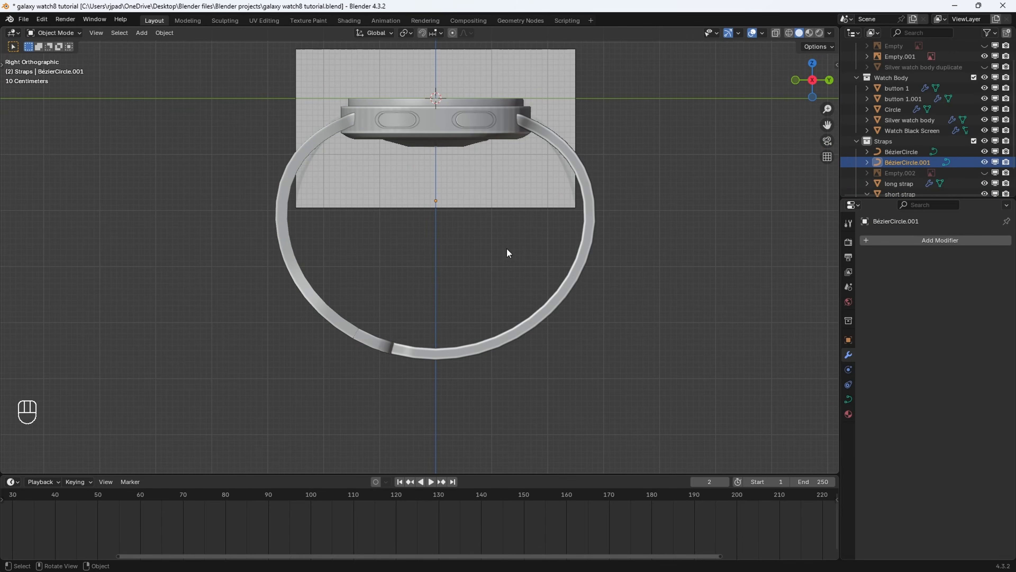
key("Tab")
middle_click_drag(424, 302, 395, 326, "shift")
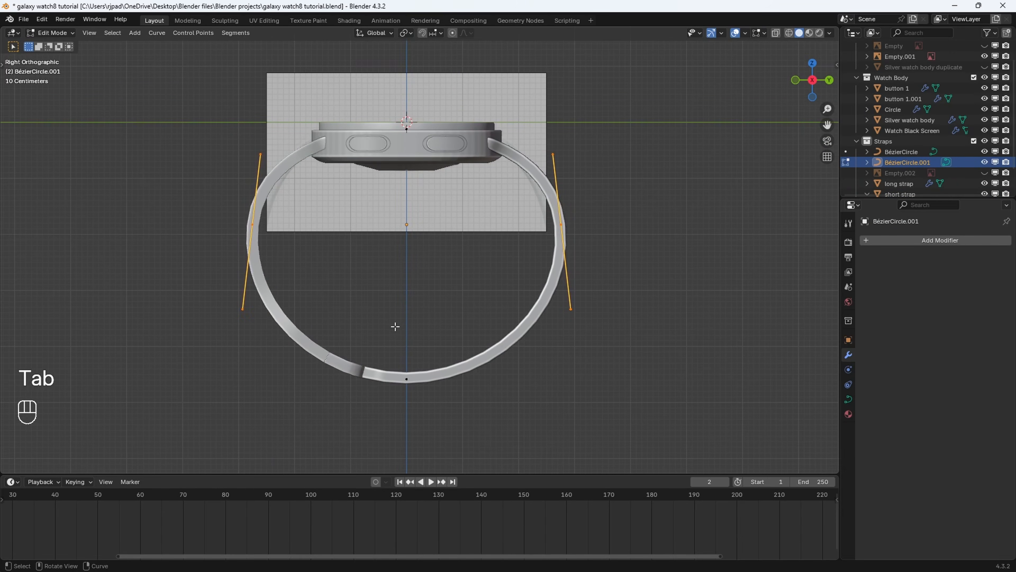
left_click(406, 379)
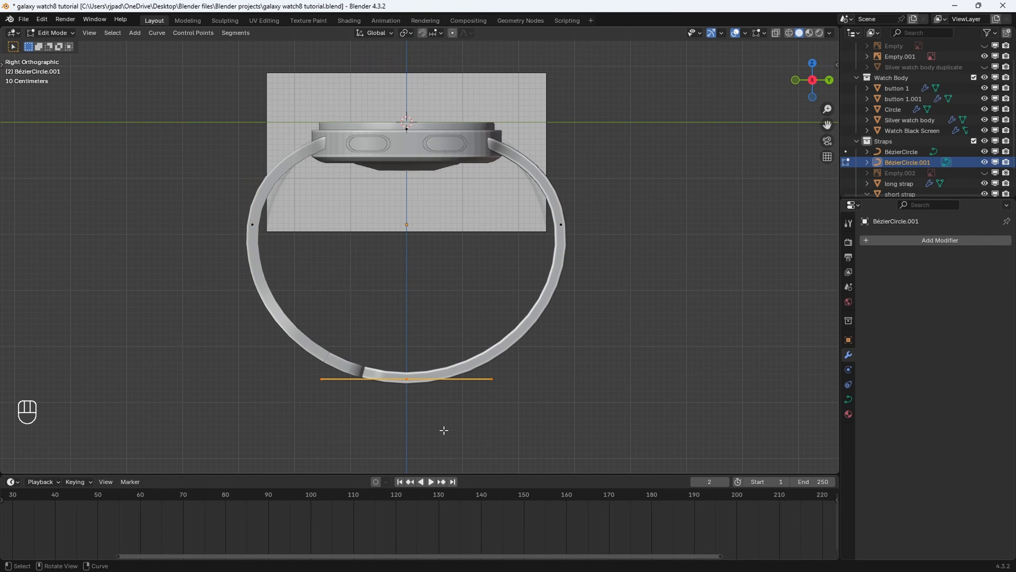
key("g")
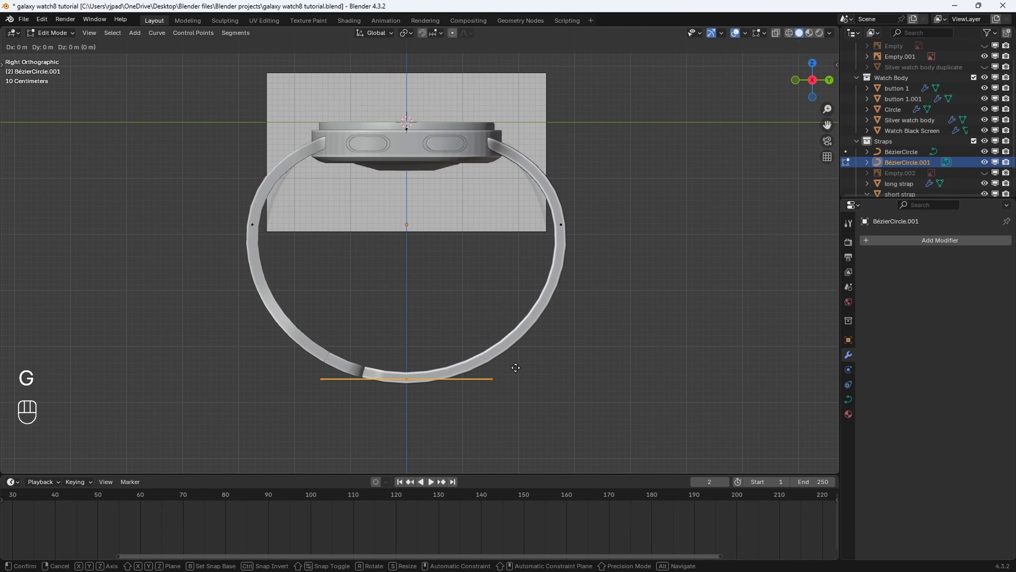
key("z")
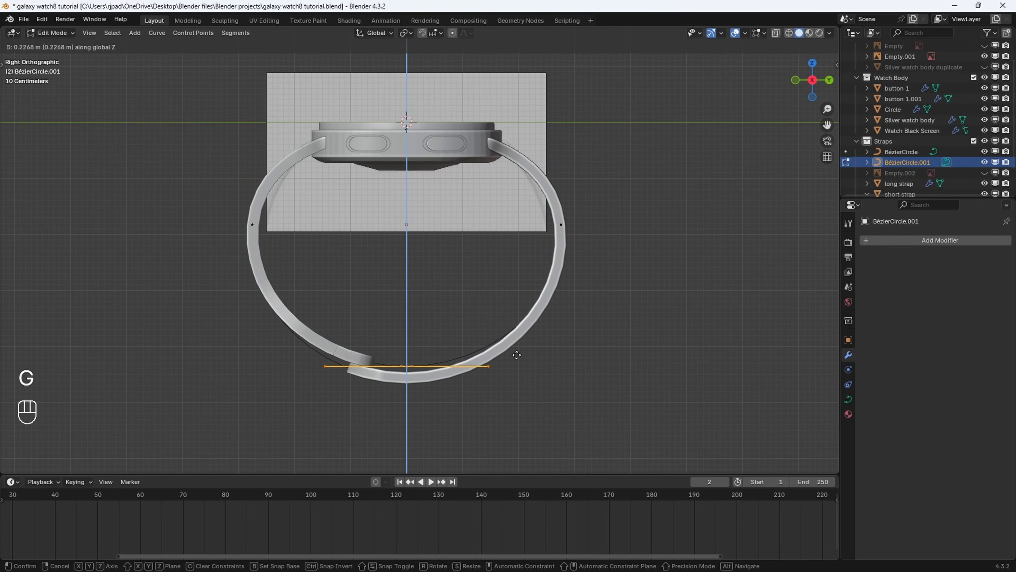
left_click(516, 354)
Move the curve's lowest control point about -0.45 m along Z so the short strap bends outside the long strap.
scroll(466, 396, "up", 1)
key("g")
key("z")
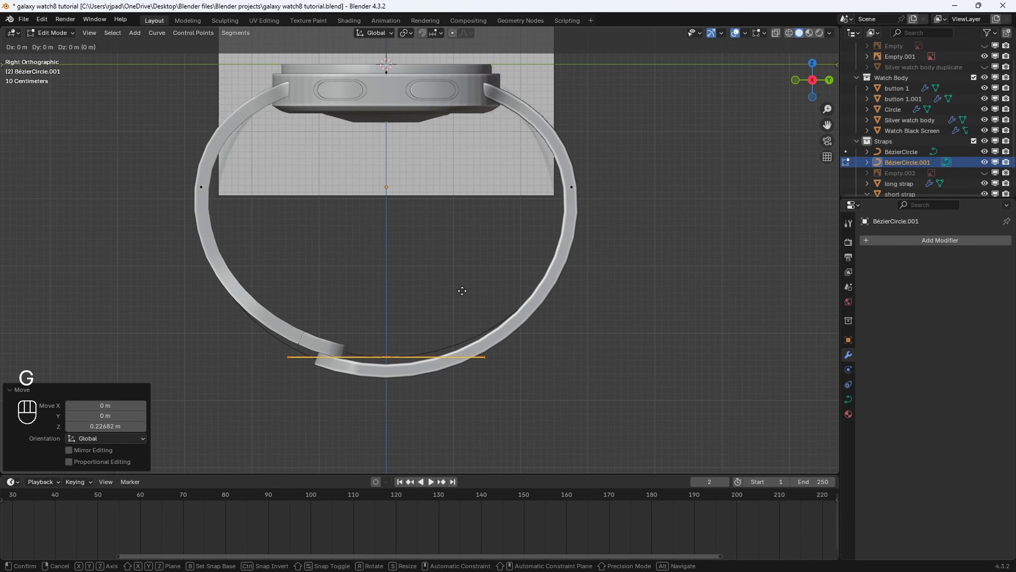
left_click(465, 321)
middle_click_drag(446, 322, 451, 318, "shift")
mouse_move(378, 258)
middle_mouse_down()
mouse_move(390, 274)
mouse_move(347, 251)
mouse_move(404, 275)
mouse_move(329, 229)
mouse_move(419, 288)
mouse_move(370, 268)
mouse_move(386, 273)
middle_mouse_up()
left_click(814, 84)
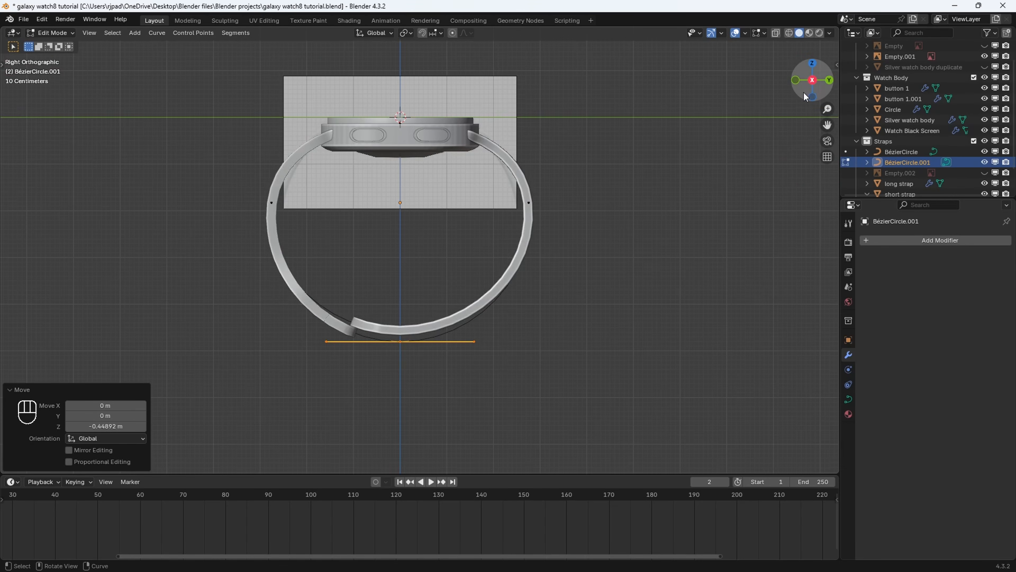
Open the short strap in Edit Mode with face selection and try box-selecting its watch-side end from the front view.
key("Tab")
left_click(284, 175)
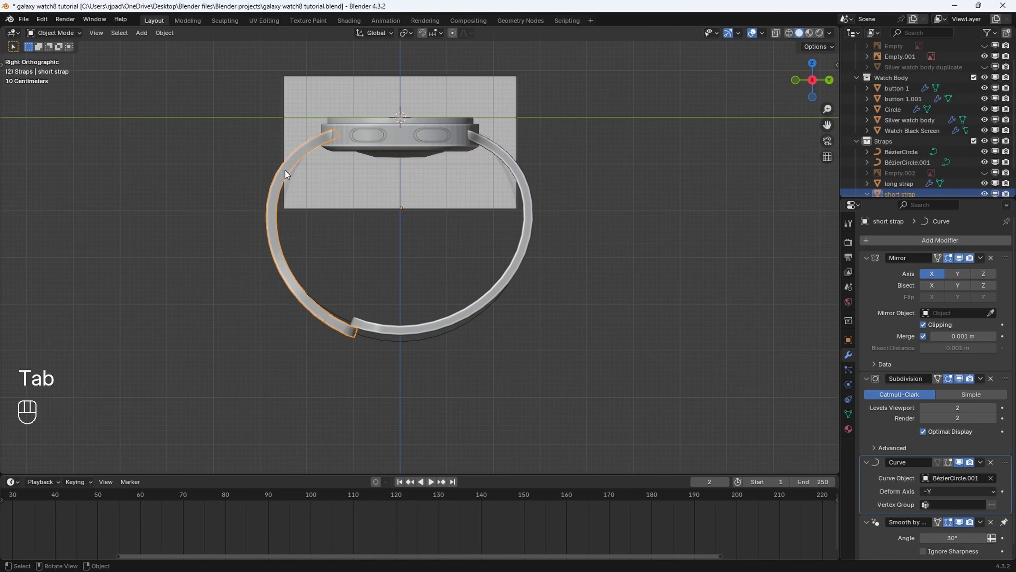
middle_click_drag(285, 171, 341, 233)
key("Tab")
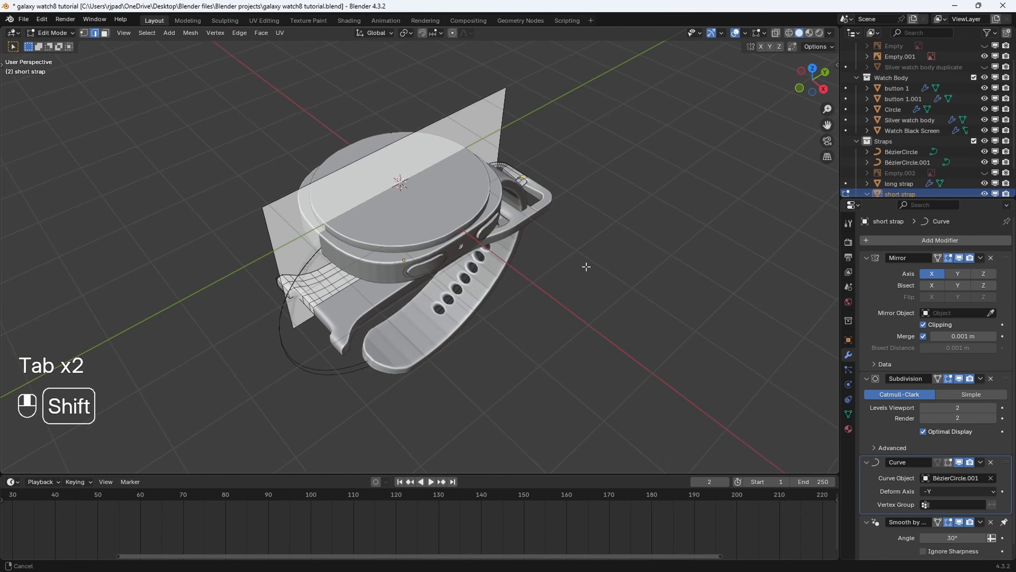
left_click_drag(812, 80, 824, 72)
left_click(810, 87)
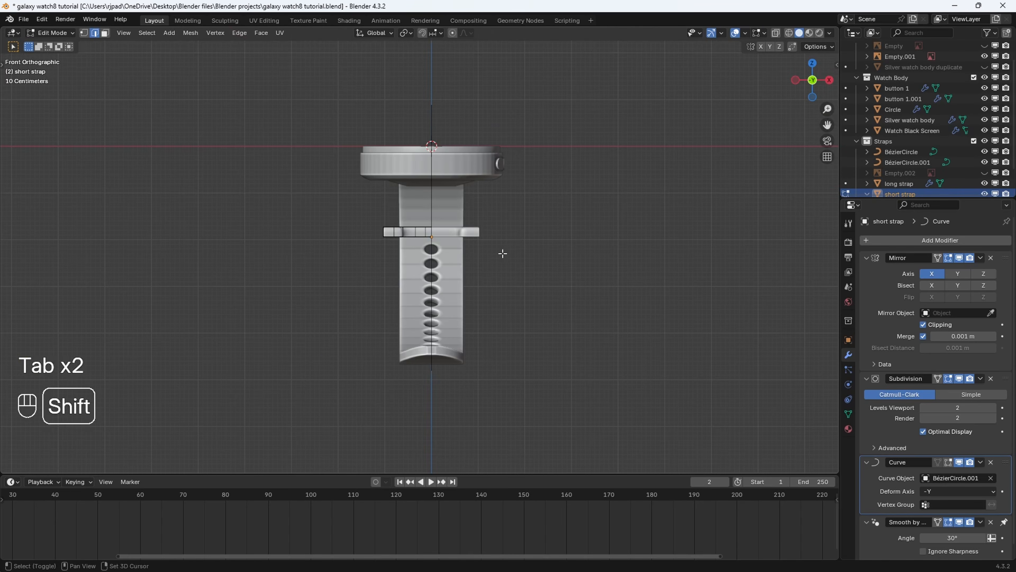
left_click(106, 32)
middle_click_drag(329, 129, 310, 212, "shift")
left_click_drag(310, 212, 402, 268)
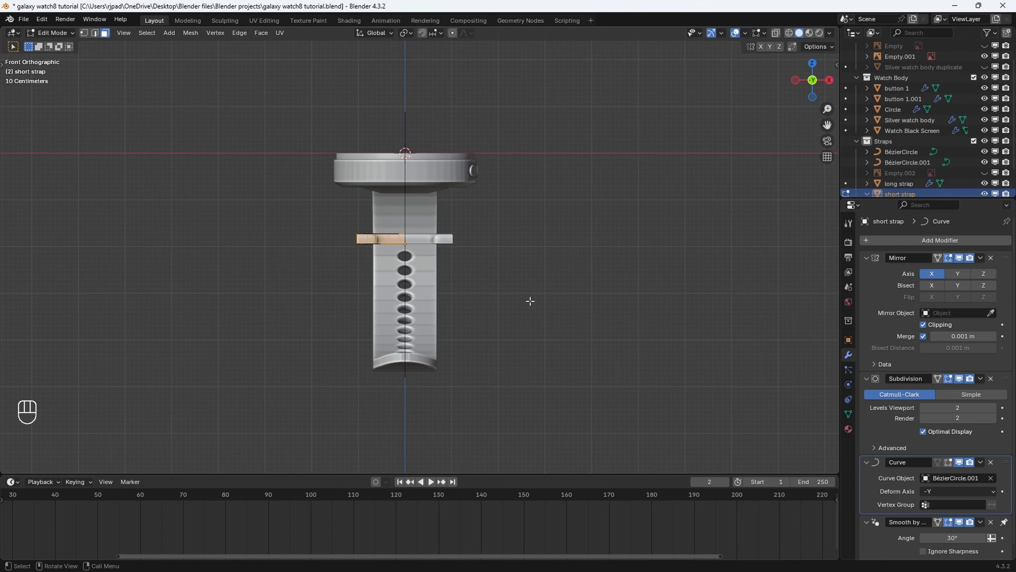
Try box-selecting the short strap's end faces from the back view.
left_click(813, 64)
middle_click_drag(578, 252, 478, 232)
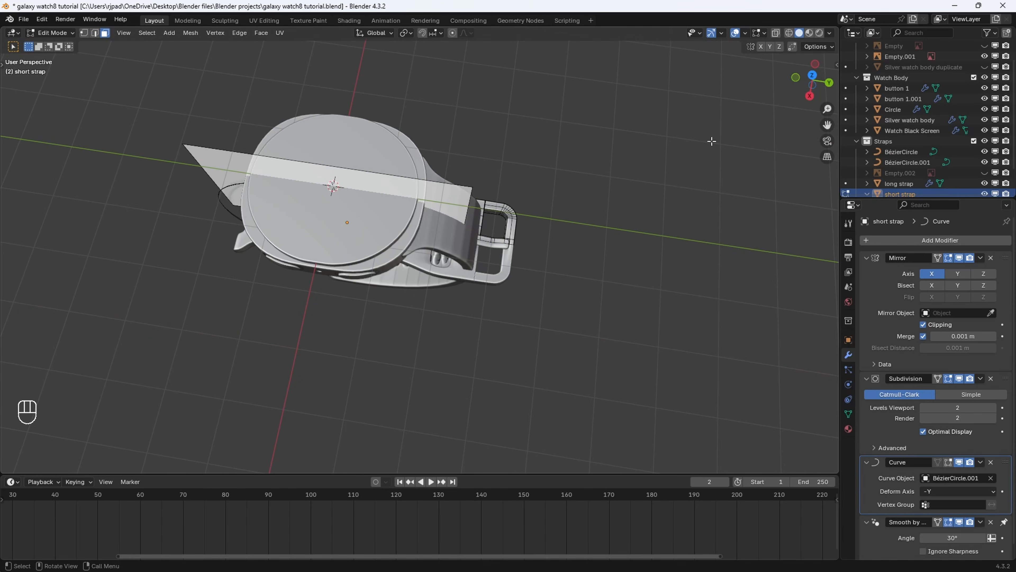
left_click(810, 97)
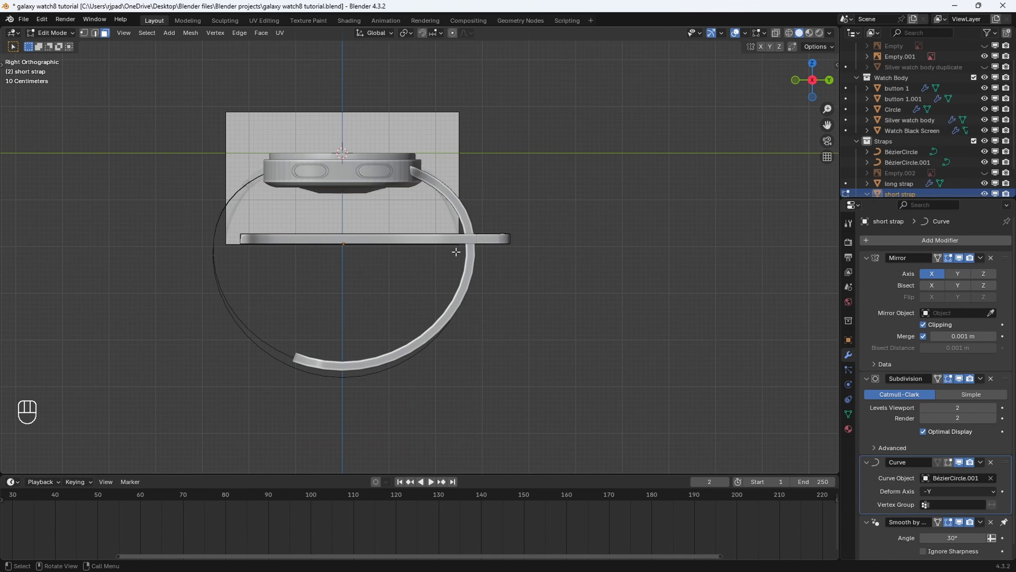
left_click(795, 80)
left_click_drag(285, 203, 506, 281)
middle_click_drag(635, 218, 520, 248)
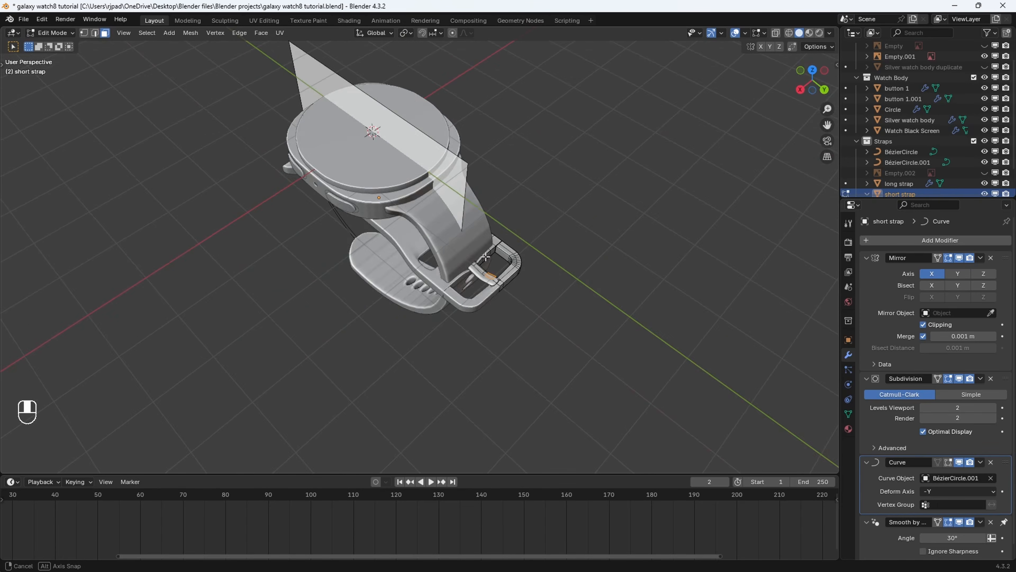
scroll(484, 258, "up", 6)
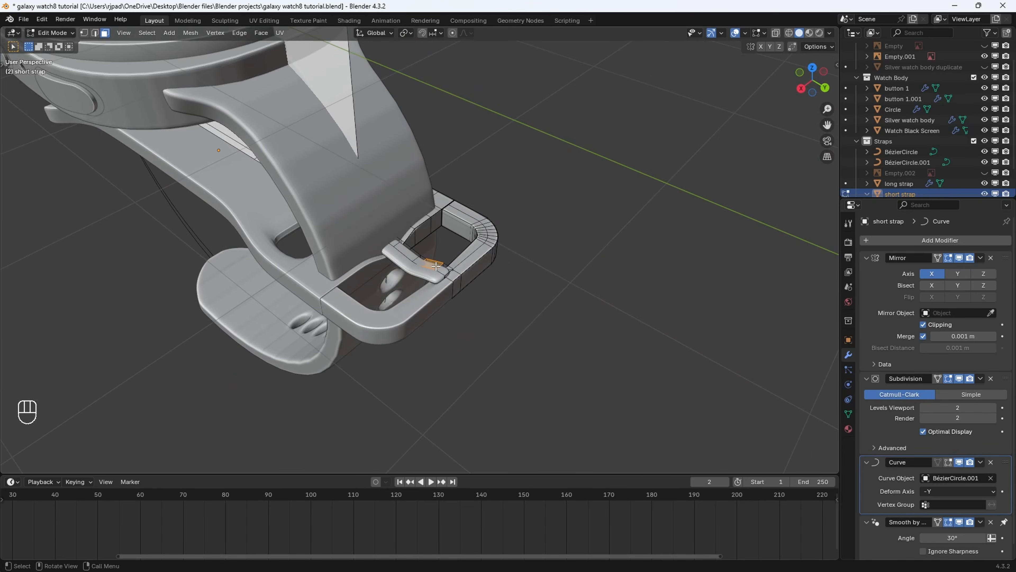
In wireframe shading, circle-select the faces at the short strap's watch-side end, and return to solid shading.
key("shift+z")
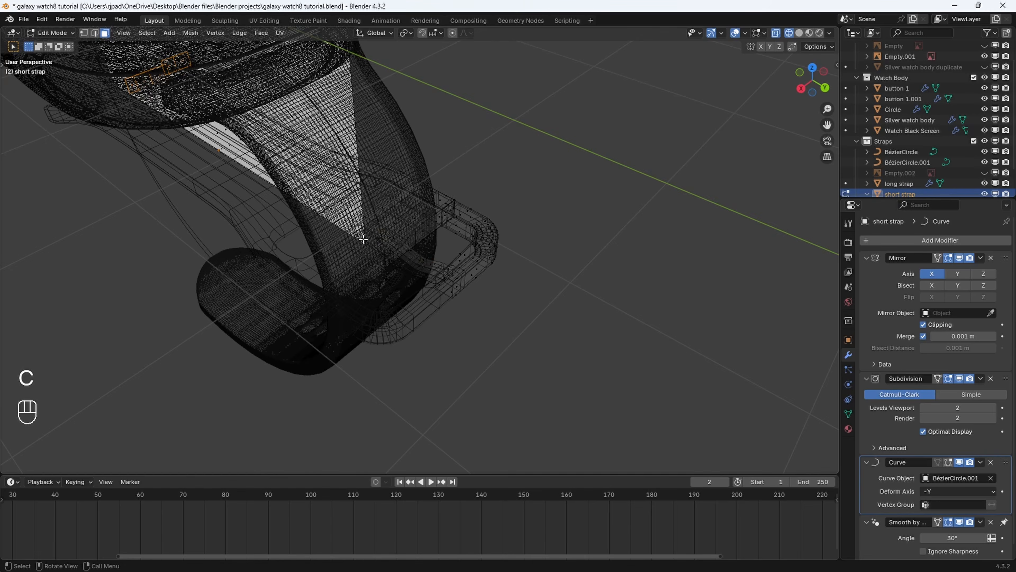
scroll(248, 240, "down", 5)
middle_click_drag(233, 239, 343, 228)
key("z")
mouse_move(517, 289)
middle_mouse_down()
mouse_move(425, 264)
mouse_move(430, 251)
middle_mouse_up()
scroll(428, 252, "up", 5)
middle_click_drag(252, 289, 704, 122, "shift")
scroll(409, 246, "up", 2)
scroll(440, 231, "down", 7)
Enable proportional editing, move the short strap's end faces about -1.97 m along Y with a 4.06 m influence, and return to Object Mode.
left_click(453, 33)
scroll(485, 126, "down", 1)
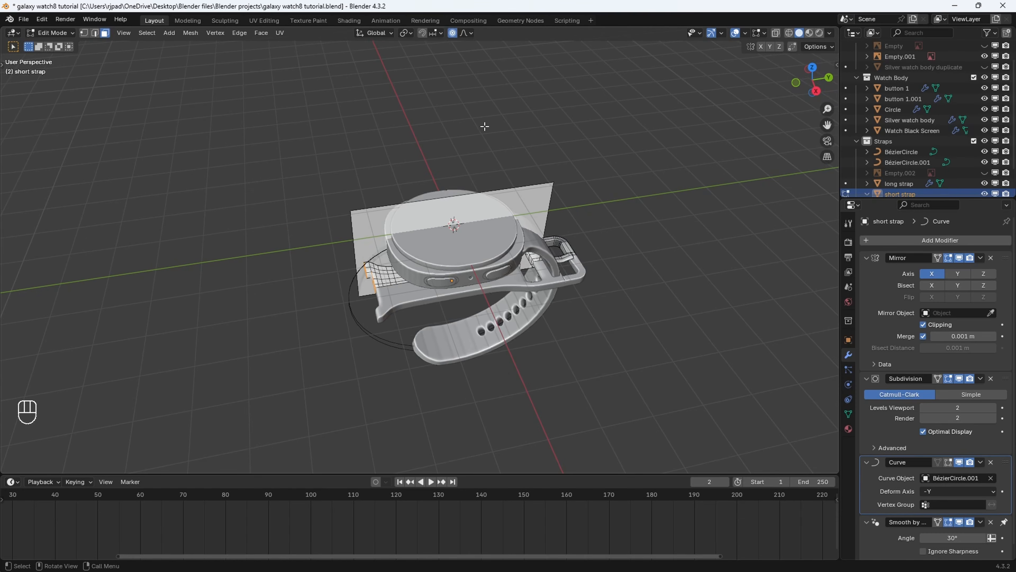
key("g")
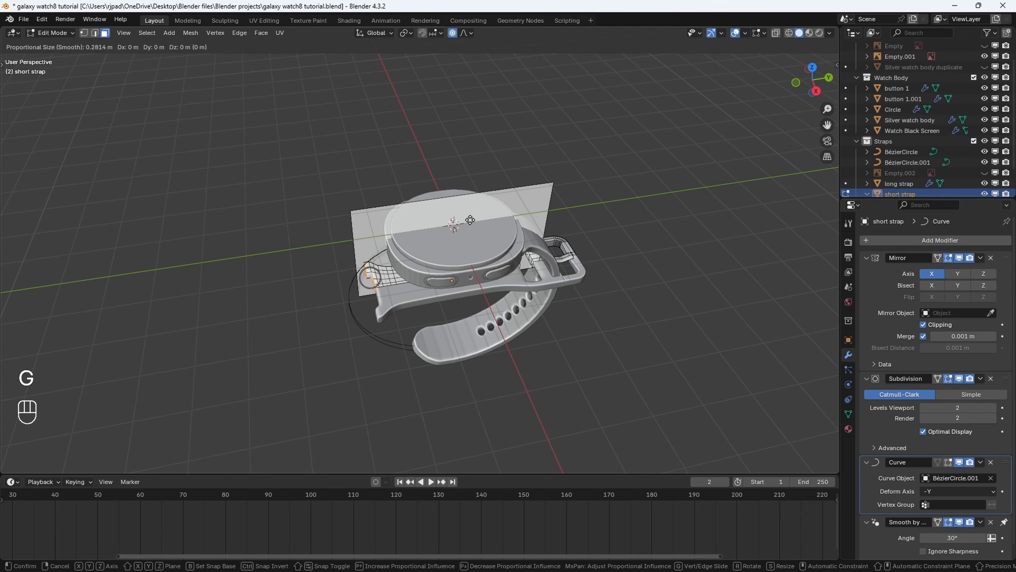
key("y")
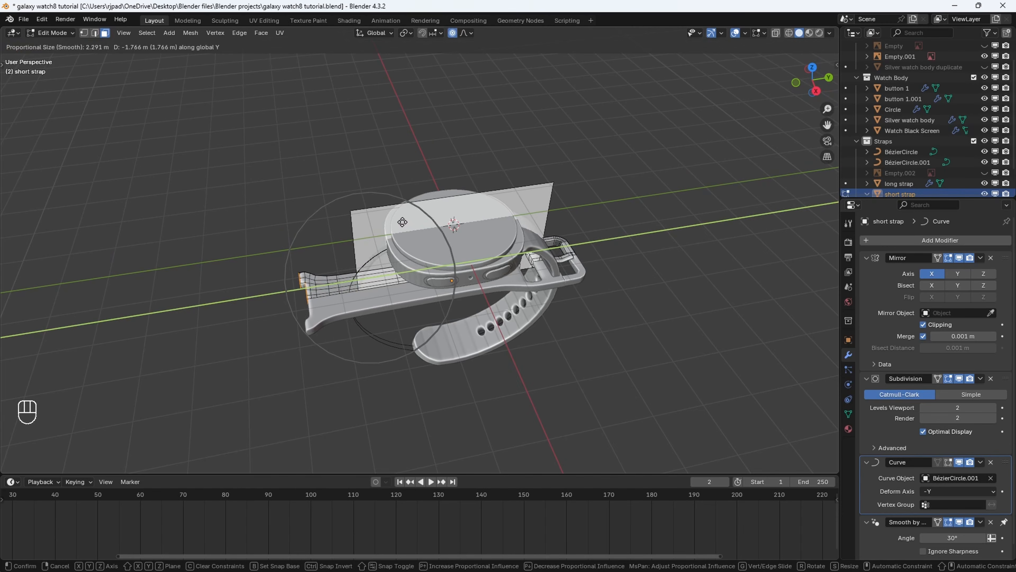
scroll(395, 222, "down", 6)
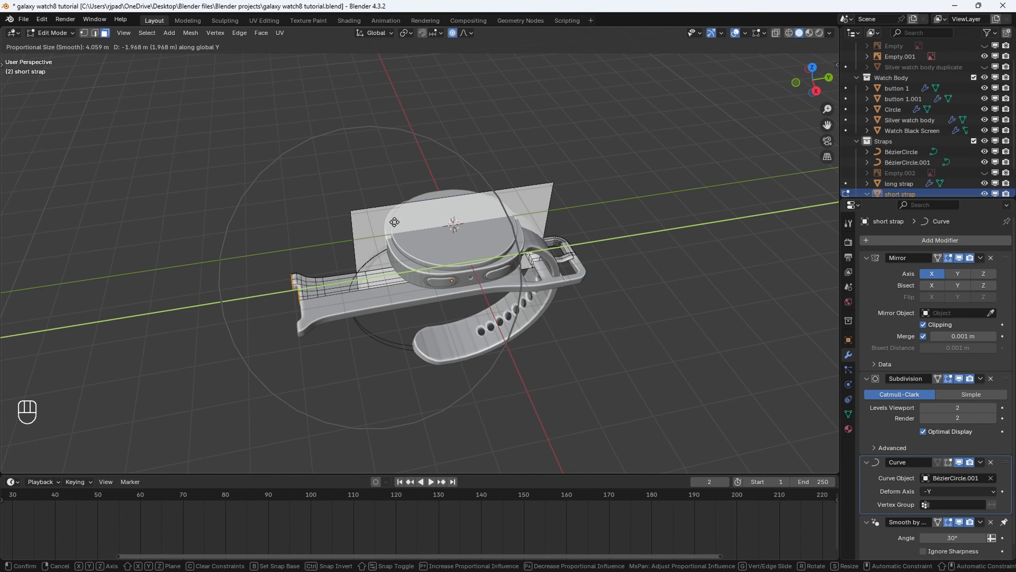
left_click(392, 222)
key("Tab")
middle_click_drag(392, 222, 661, 90)
scroll(613, 164, "up", 4)
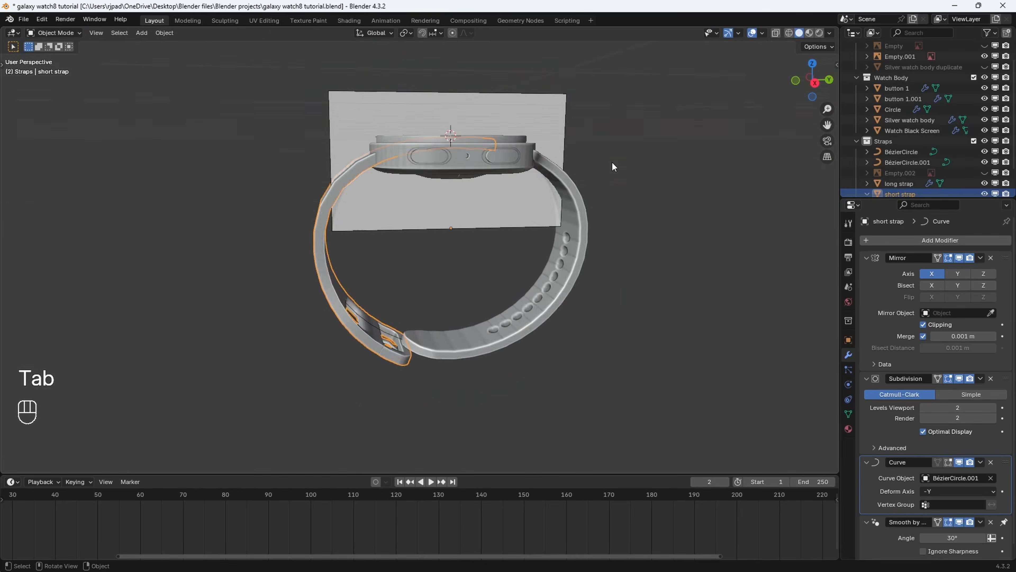
Move the short strap about 2.05 m along Y so its upper end meets the watch body.
left_click(814, 83)
middle_click_drag(587, 111, 566, 157, "shift")
key("g")
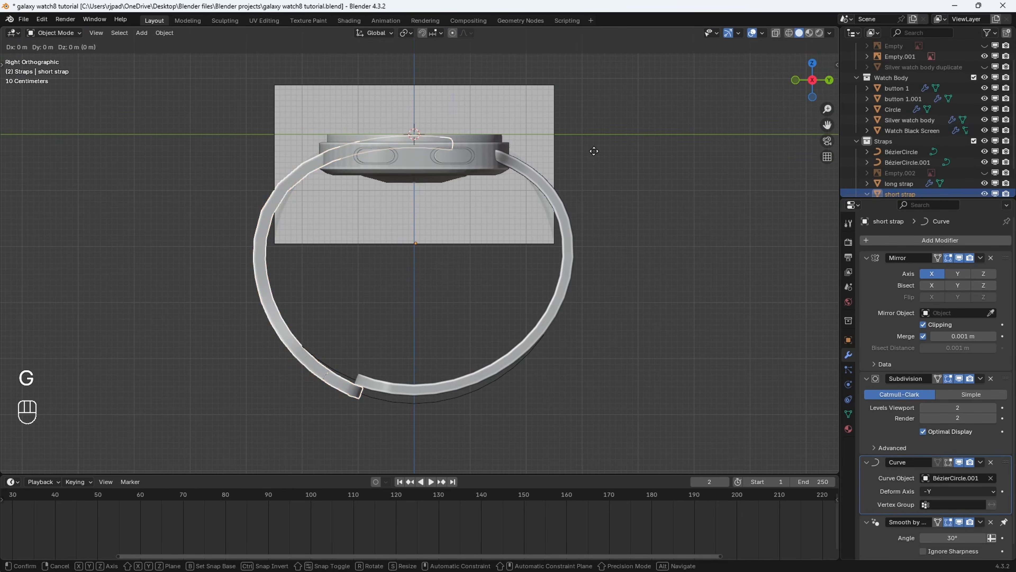
key("y")
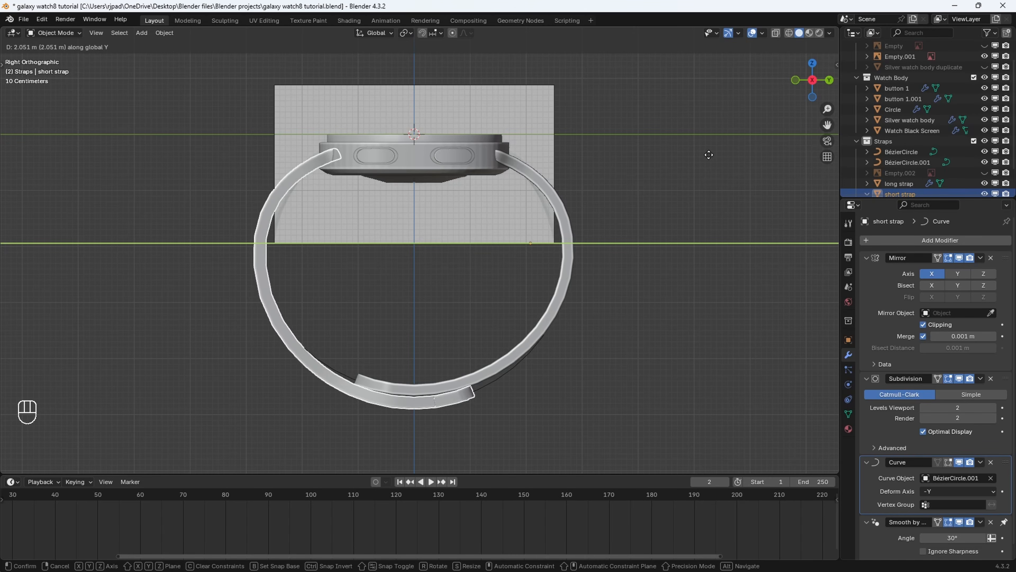
left_click(709, 154)
middle_click_drag(675, 185, 493, 306)
left_click(629, 288)
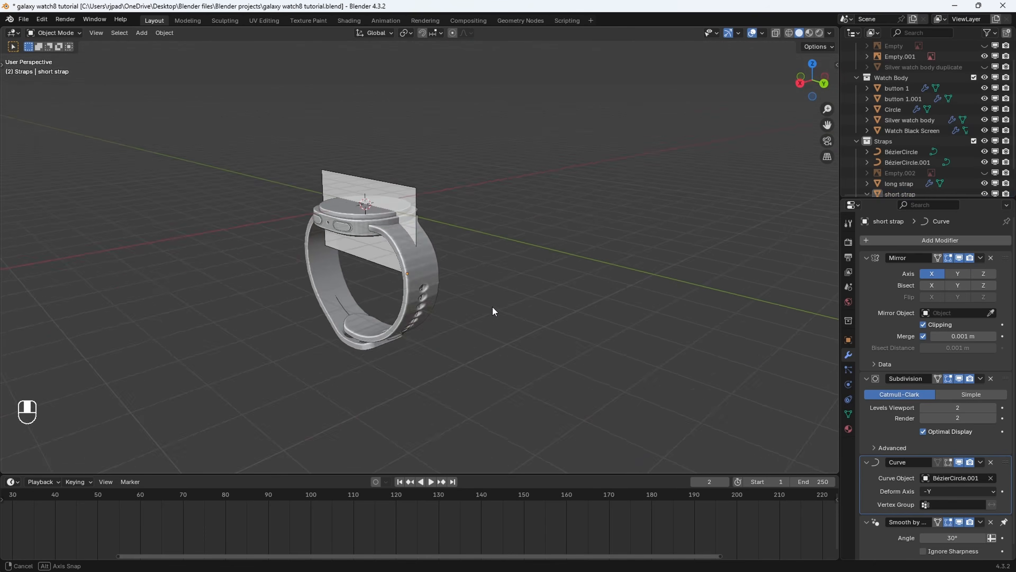
scroll(456, 317, "up", 3)
Add a 2 m mesh cube at the world origin as the base for a strap loop.
left_click(418, 332)
middle_click_drag(416, 334, 481, 309)
scroll(463, 297, "down", 3)
scroll(463, 297, "up", 1)
key("shift+a")
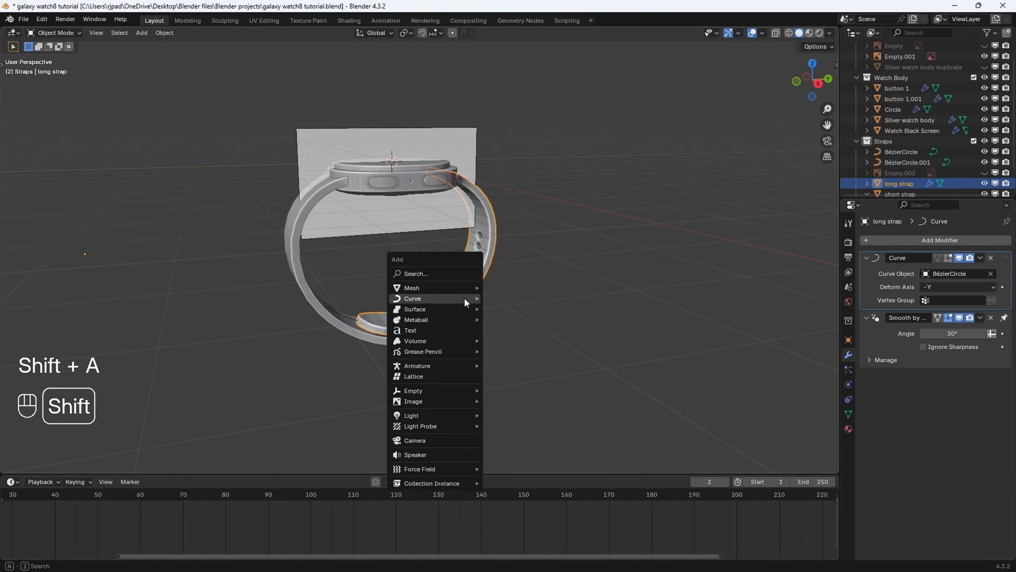
mouse_move(459, 288)
left_click(515, 297)
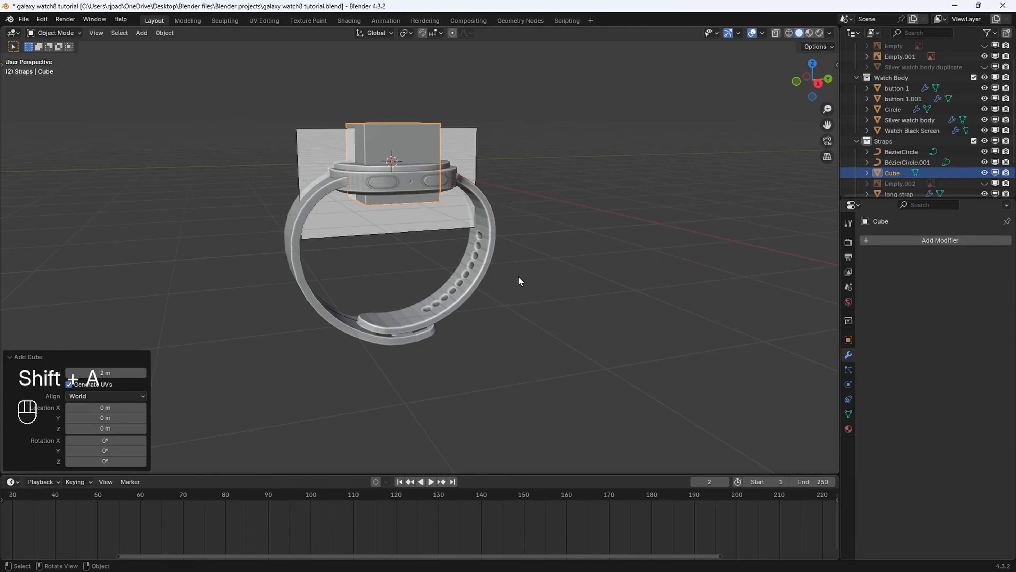
middle_click_drag(518, 276, 805, 335)
middle_click_drag(436, 266, 469, 249)
scroll(460, 244, "up", 4)
In Edit Mode with proportional editing off, inset the cube's two opposite Y-side faces about 0.118 m and delete the inset faces.
key("Tab")
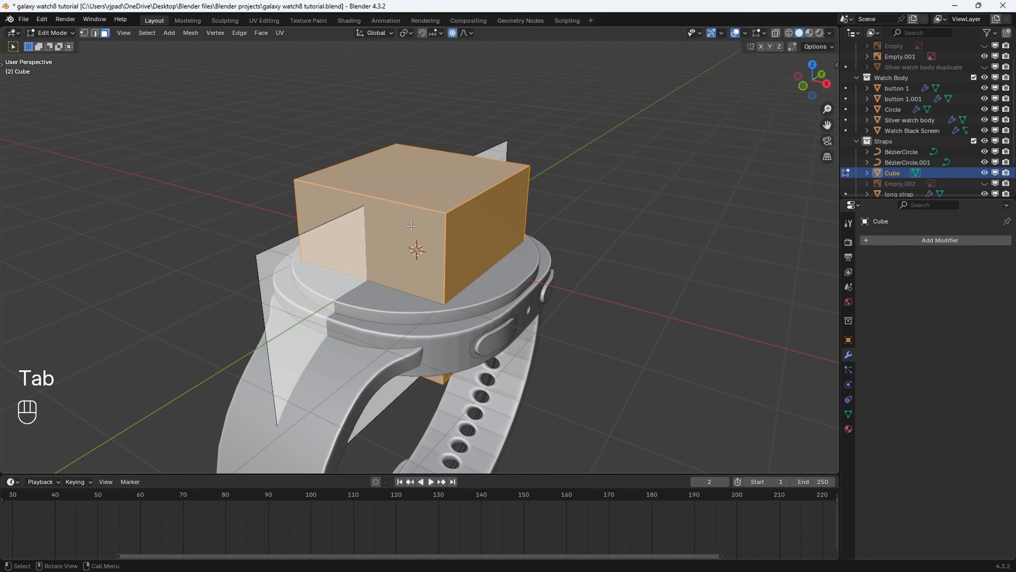
left_click(453, 32)
key("alt+a")
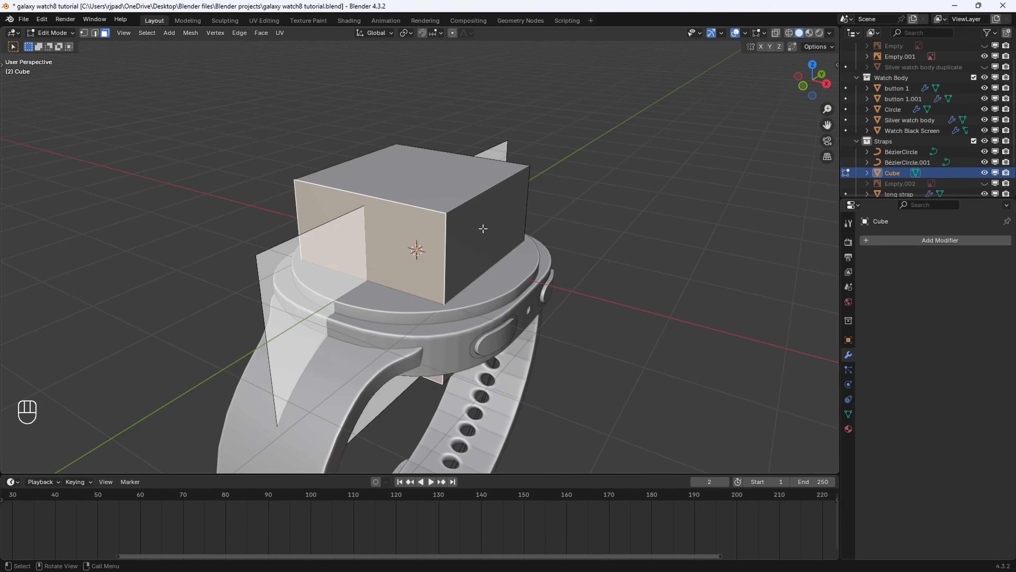
key("i")
left_click(508, 211)
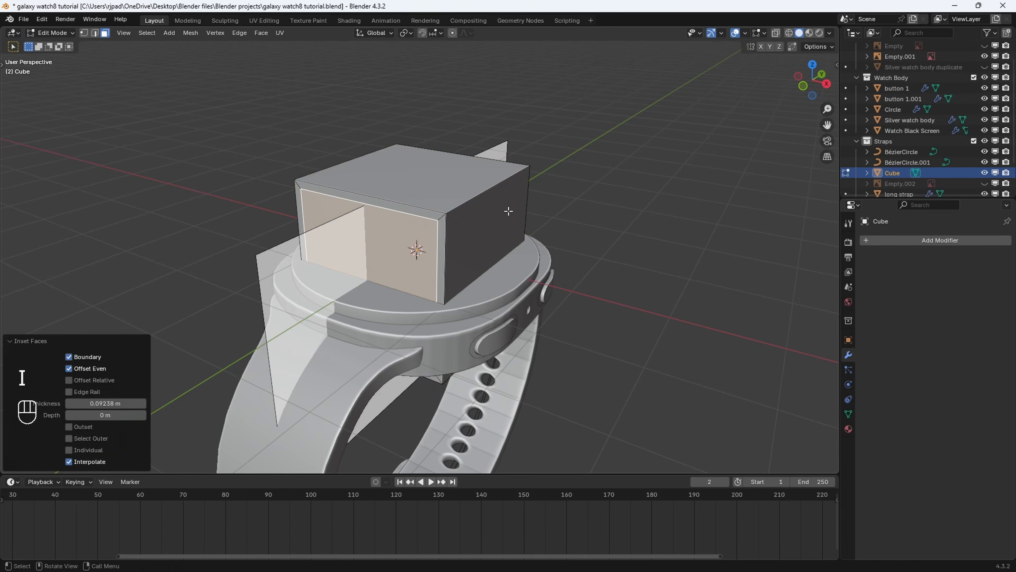
key("ctrl+z")
middle_click_drag(573, 191, 505, 171)
key("i")
left_click(580, 155)
key("x")
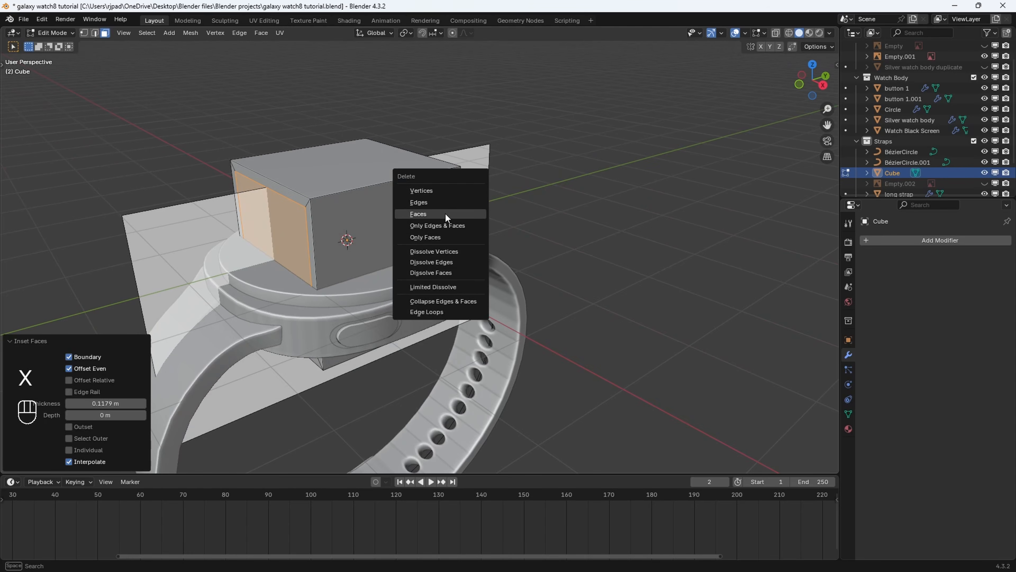
left_click(445, 213)
Scale the hollow cube's whole mesh to about 0.124 along Y, flatten it along Z, and return to Object Mode.
middle_click_drag(444, 213, 549, 156)
key("Tab")
key("Tab")
key("a")
key("s")
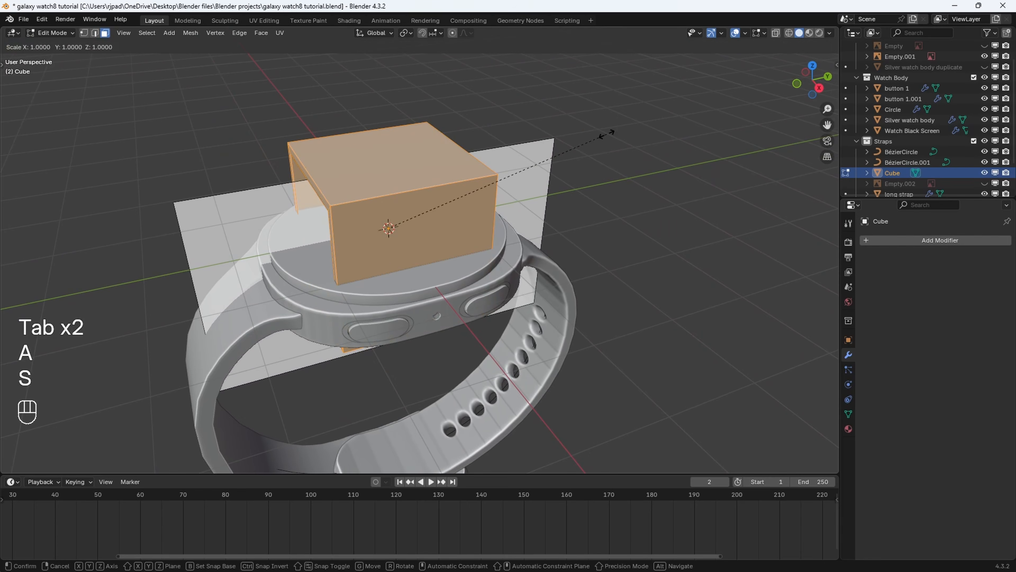
key("y")
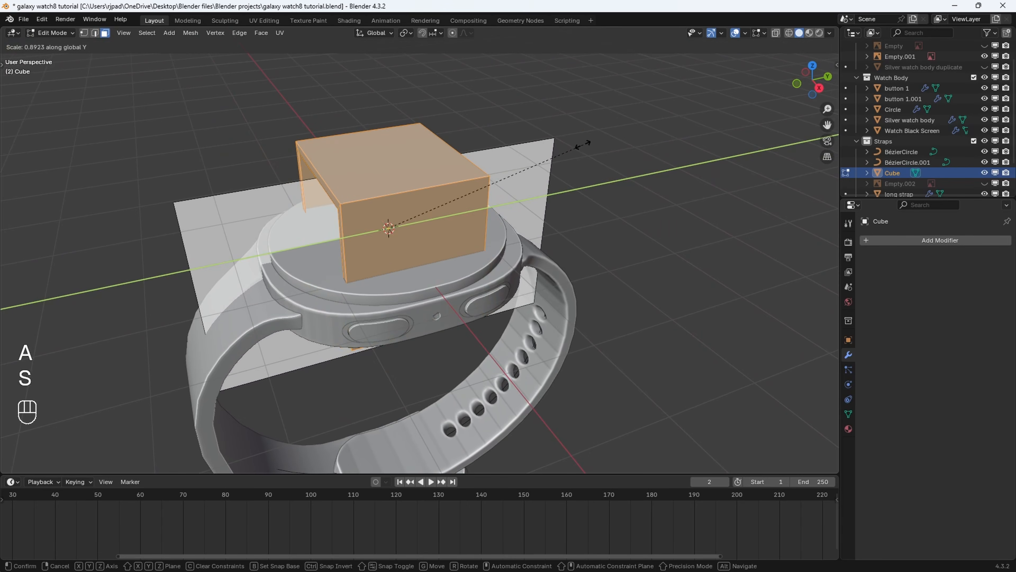
left_click(415, 218)
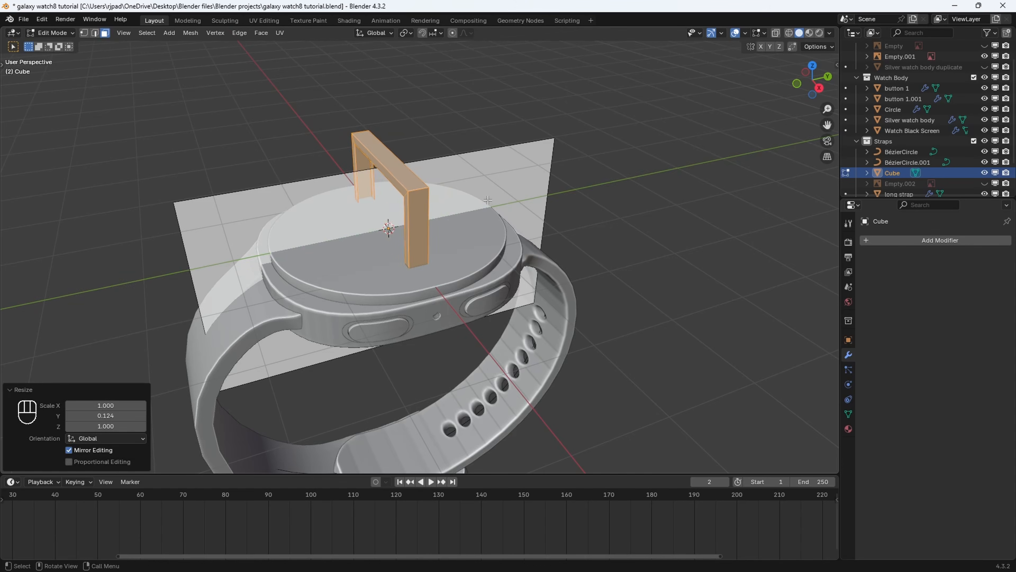
middle_click_drag(416, 218, 676, 138)
key("s")
key("z")
left_click(608, 182)
middle_click_drag(608, 182, 582, 153)
key("Tab")
Move the rectangular frame down along Z by about 2.22 m and another 1.56 m, to the strap-hole area.
key("g")
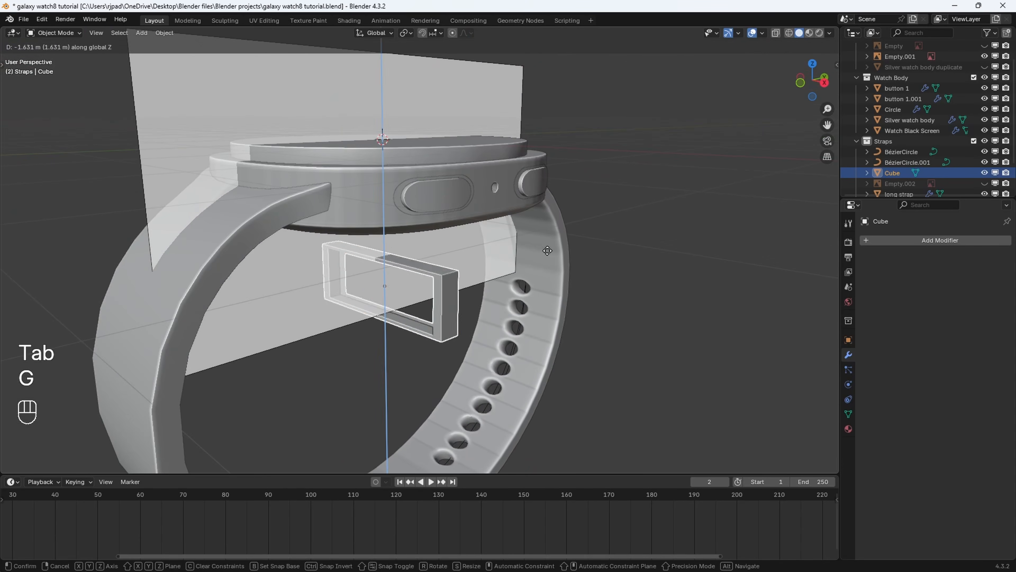
left_click(536, 297)
scroll(506, 152, "down", 3)
middle_click_drag(535, 298, 407, 157, "shift")
scroll(406, 157, "down", 1)
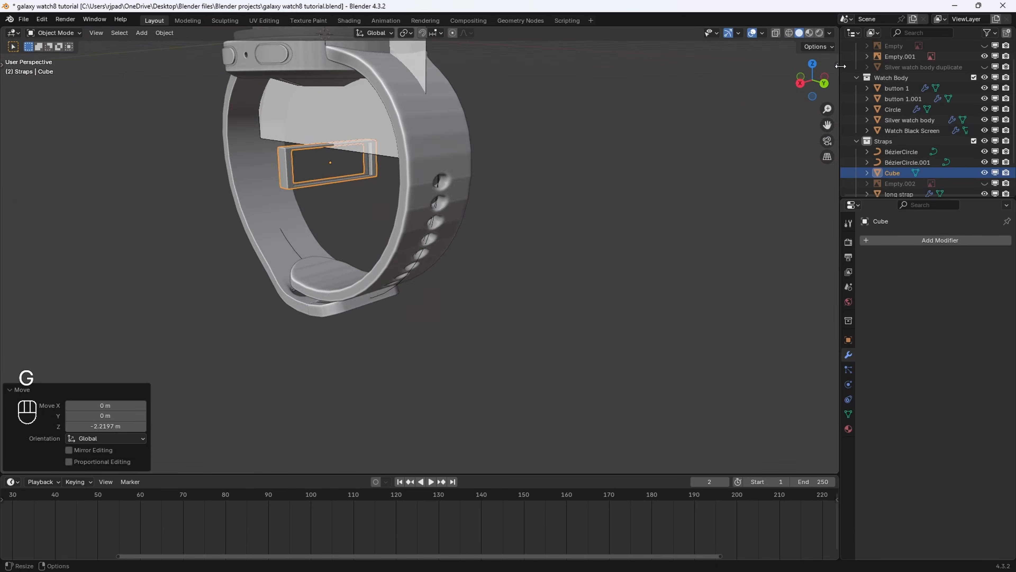
left_click(826, 83)
key("g")
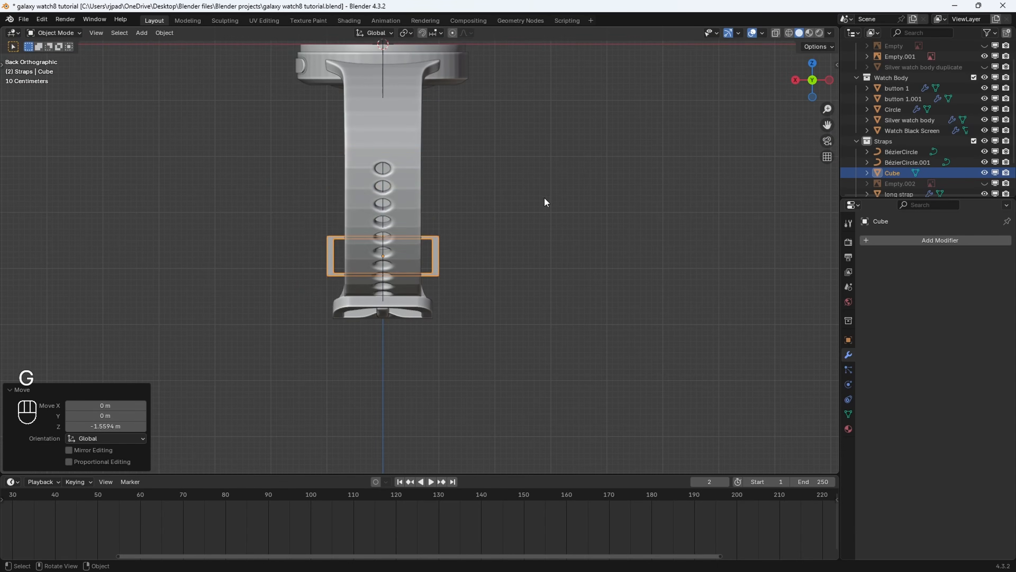
left_click(544, 200)
Move the frame about 2.03 m along Y onto the long strap and scale it to about 0.767 along X.
middle_click_drag(545, 200, 473, 202)
key("g")
key("y")
left_click(593, 196)
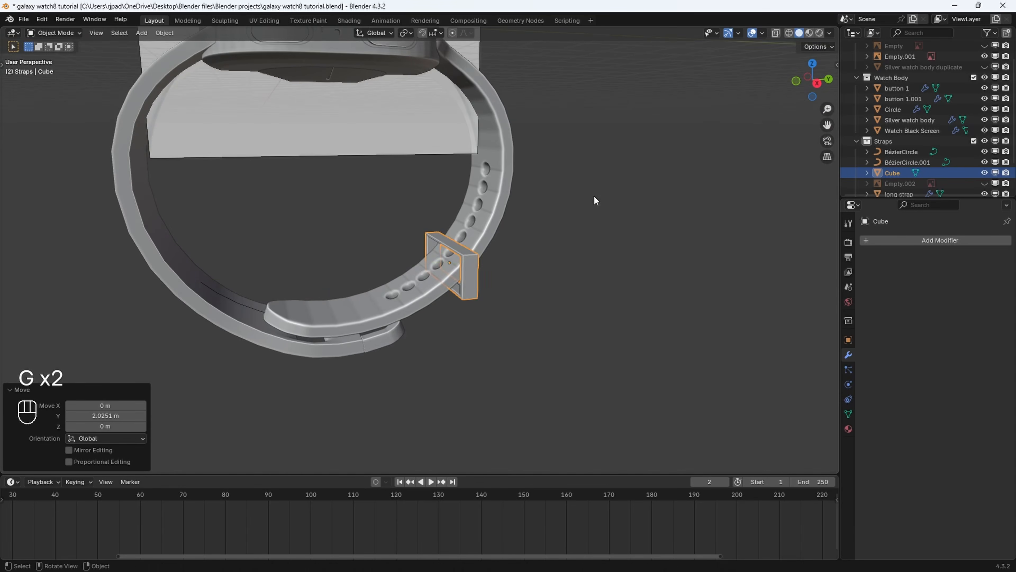
middle_click_drag(594, 195, 689, 219)
scroll(553, 201, "up", 2)
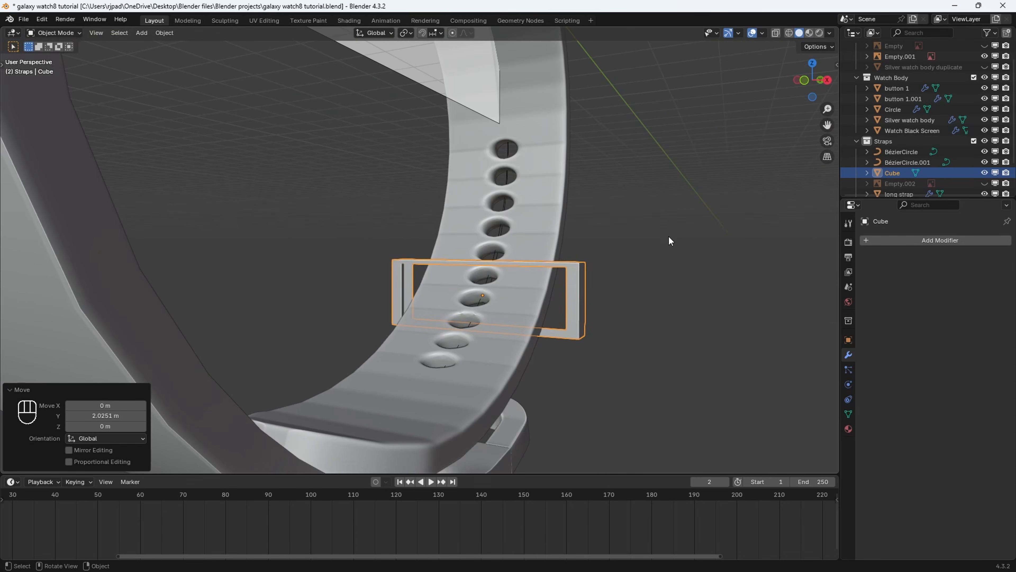
key("s")
key("x")
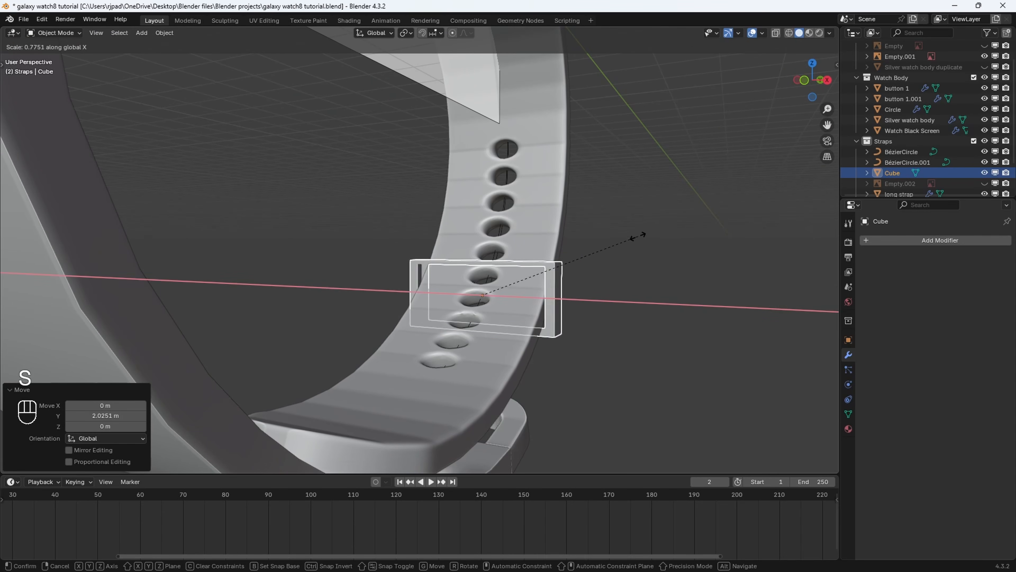
left_click(636, 237)
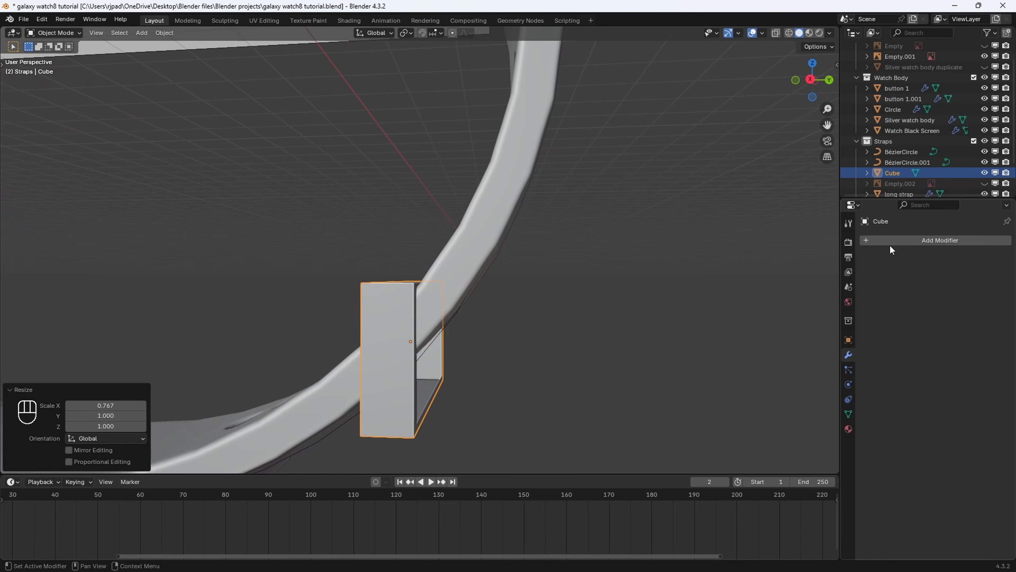
Add a Subdivision Surface modifier to the frame and set its viewport level to 1 after trying 2.
left_click(914, 239)
type("s")
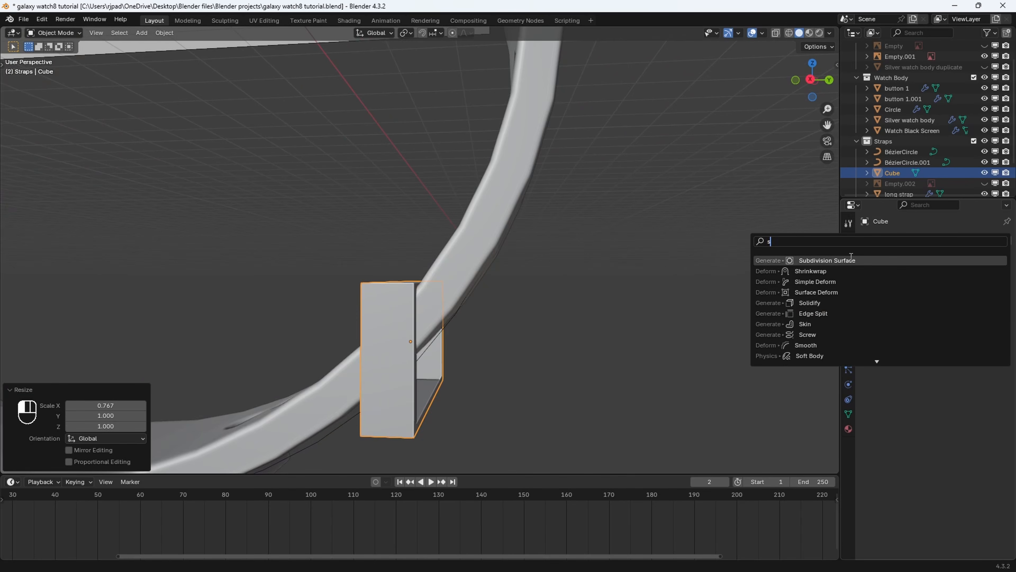
left_click(842, 261)
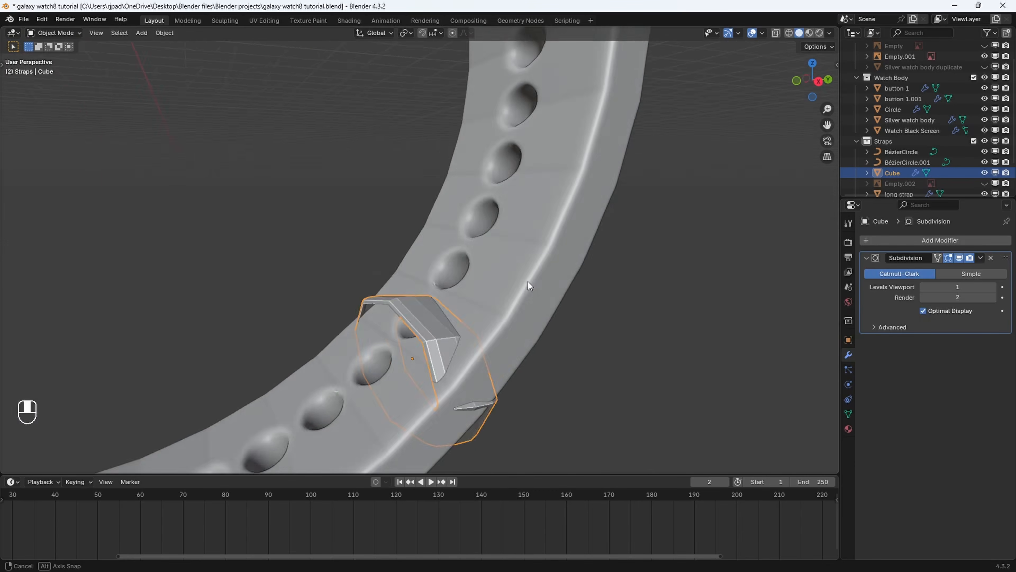
scroll(529, 283, "up", 3)
left_click(994, 287)
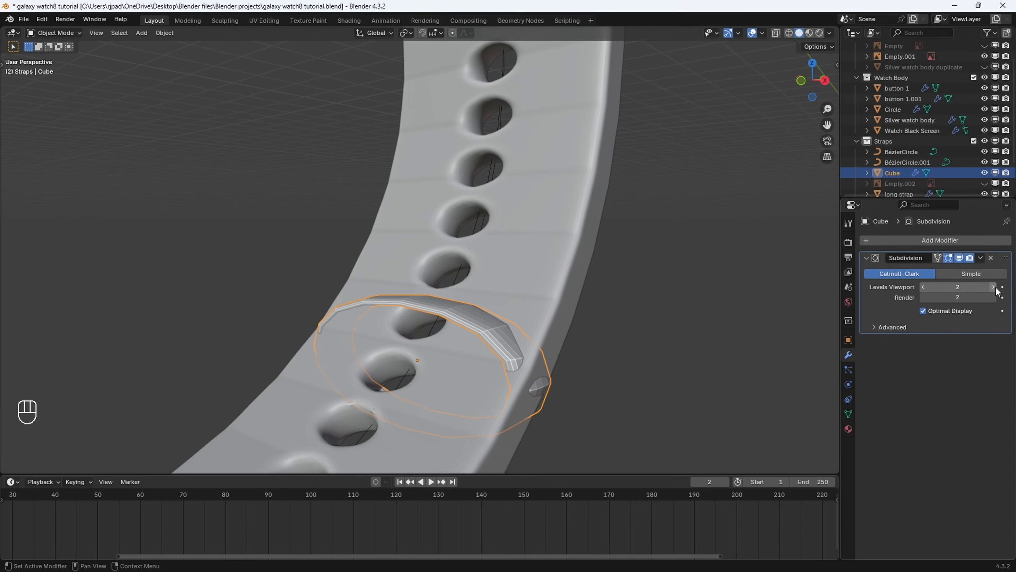
left_click(924, 288)
Subdivide all of the frame's faces twice in Edit Mode and return to Object Mode.
key("Tab")
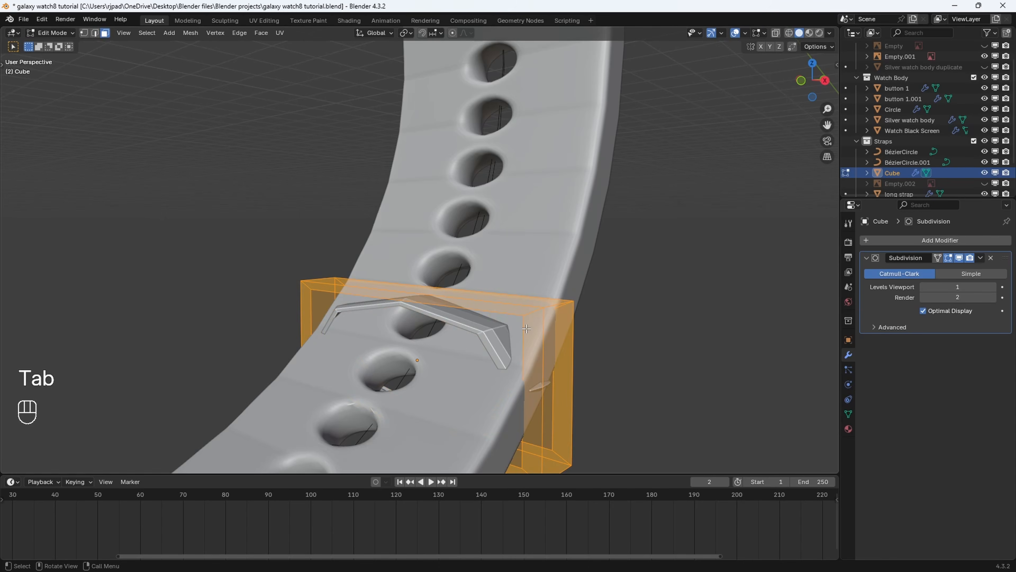
right_click(495, 332)
left_click(498, 341)
key("Tab")
key("Tab")
right_click(562, 336)
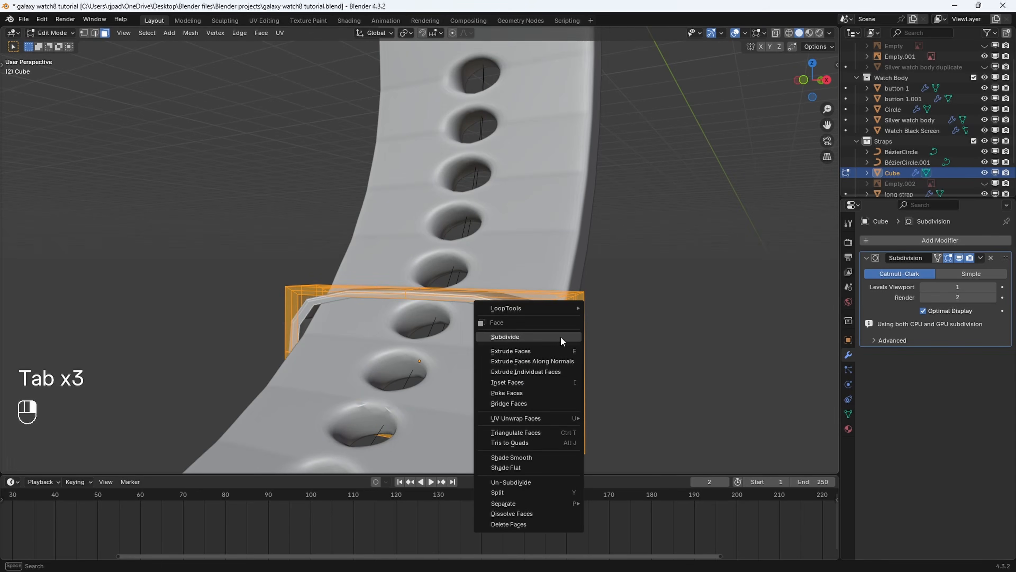
left_click(564, 337)
middle_click_drag(564, 337, 568, 296)
key("Tab")
Undo the last two changes and scale the frame to about 0.669 along Z.
scroll(514, 313, "down", 3)
scroll(568, 296, "up", 2)
key("ctrl+z")
key("ctrl+z")
key("s")
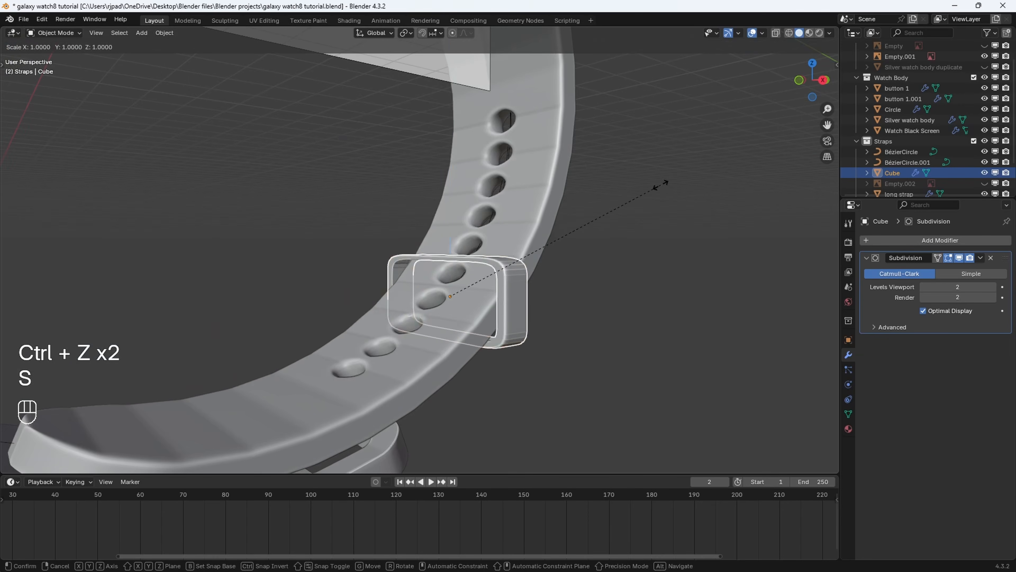
key("z")
left_click(586, 215)
Rotate the frame about 40° around X to follow the long strap's curve, and shift it along Y to wrap the strap.
middle_click_drag(587, 215, 540, 219)
key("r")
key("x")
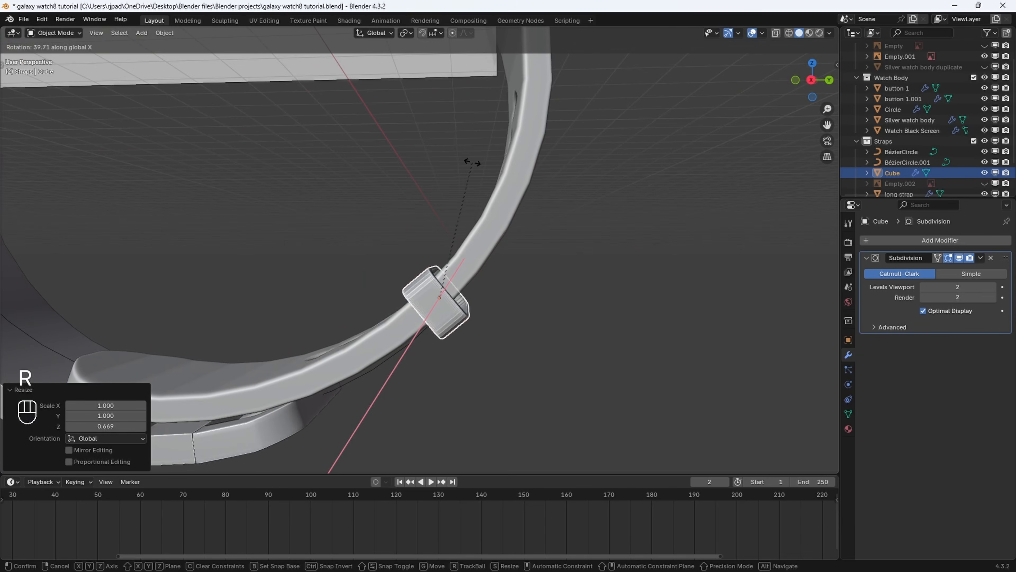
left_click(461, 160)
middle_click_drag(468, 166, 557, 399)
key("g")
key("y")
left_click(438, 186)
Scale the strap loop down along Z so it sits closer around the long strap.
key("s")
key("z")
left_click(477, 259)
left_click(506, 253)
scroll(501, 266, "down", 5)
scroll(522, 398, "down", 4)
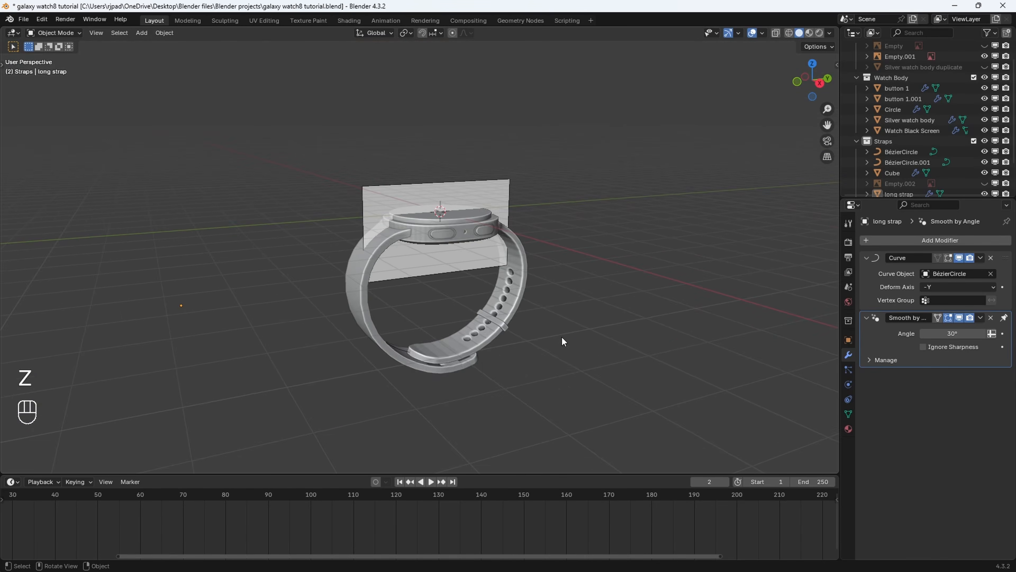
Hide the reference image Empty.001 that cuts through the watch.
middle_click_drag(561, 337, 472, 302)
left_click(444, 229)
key("h")
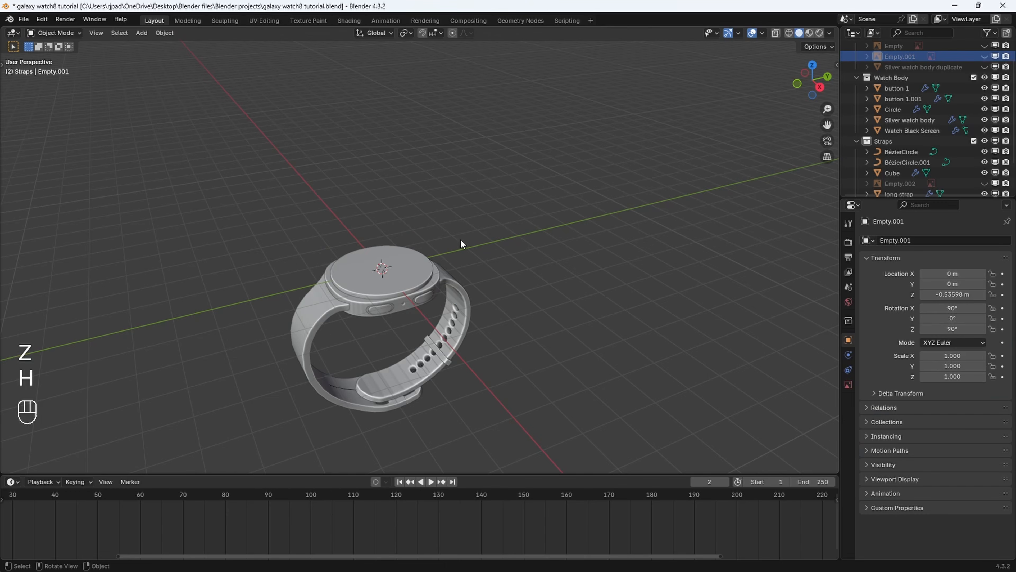
scroll(543, 300, "up", 2)
scroll(887, 140, "up", 2)
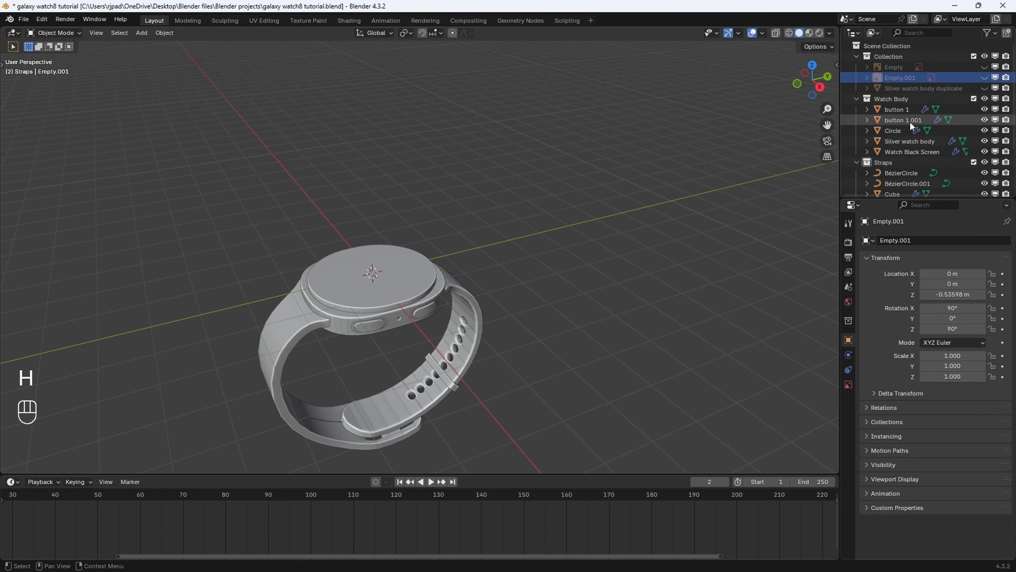
Set the render engine to Cycles with GPU Compute and limit the viewport's maximum samples to 200.
scroll(506, 324, "down", 5)
scroll(505, 308, "up", 3)
middle_click_drag(504, 293, 491, 331)
scroll(499, 311, "up", 4)
left_click(492, 334)
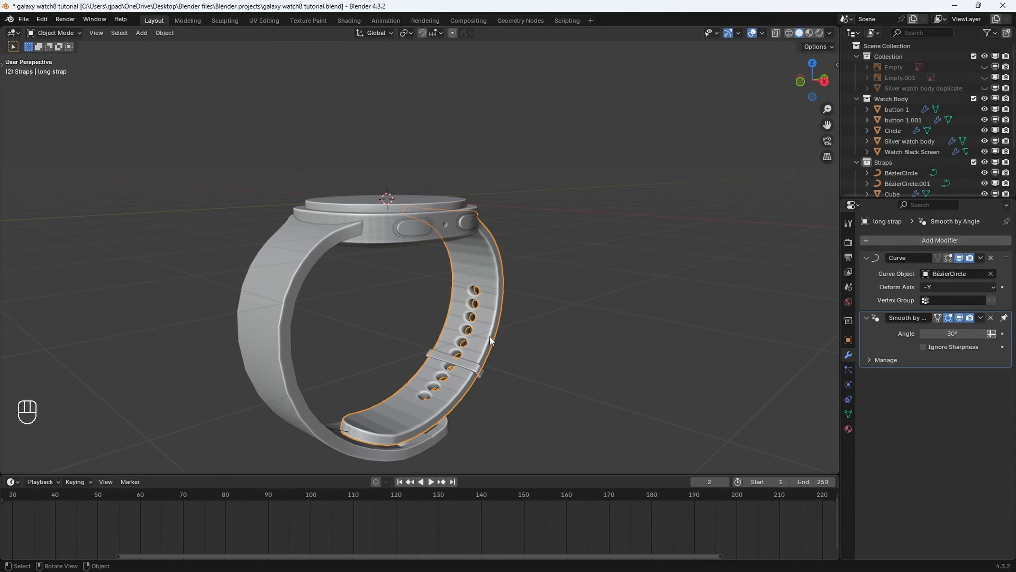
left_click(848, 242)
left_click(936, 240)
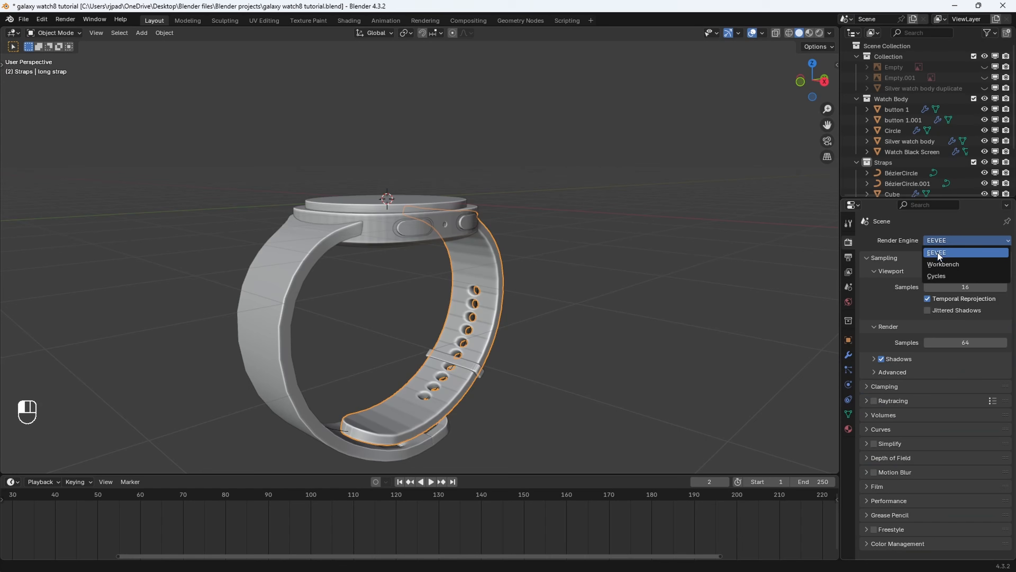
left_click(942, 276)
left_click(945, 267)
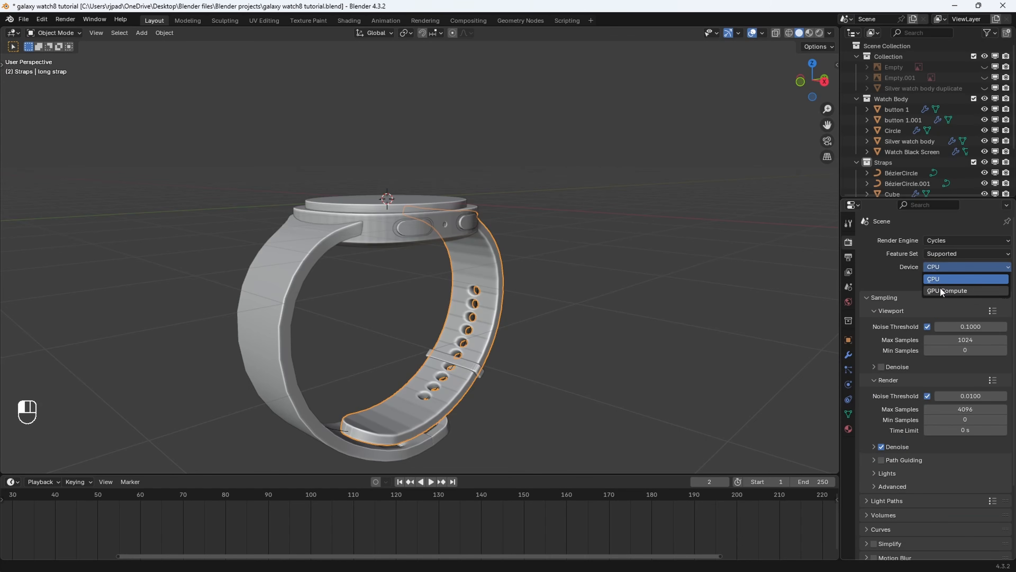
left_click(941, 289)
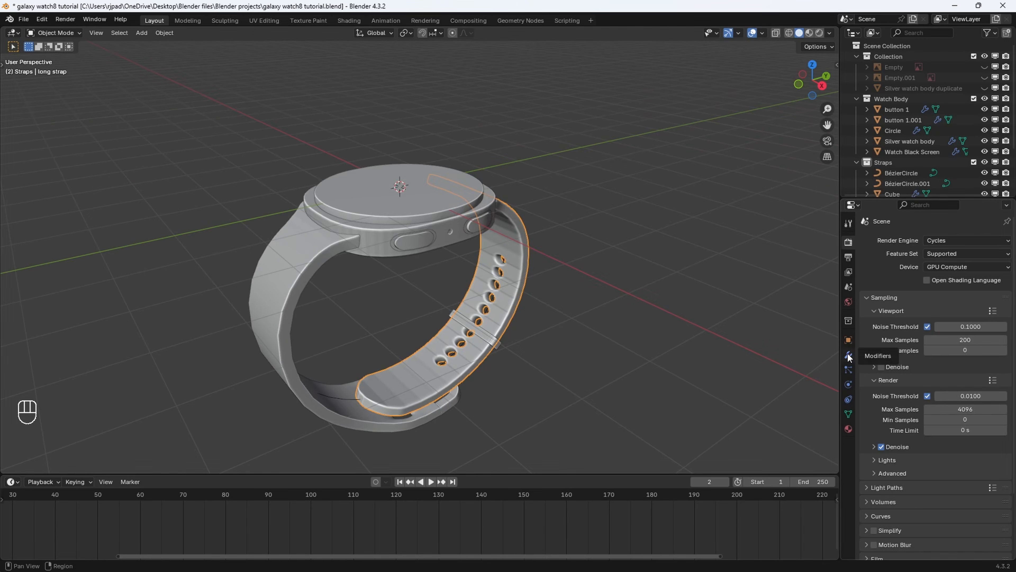
Select the Watch Black Screen object, open its material settings, and clear the selection.
left_click(422, 196)
middle_click_drag(422, 196, 461, 237)
scroll(448, 217, "up", 3)
scroll(464, 236, "down", 3)
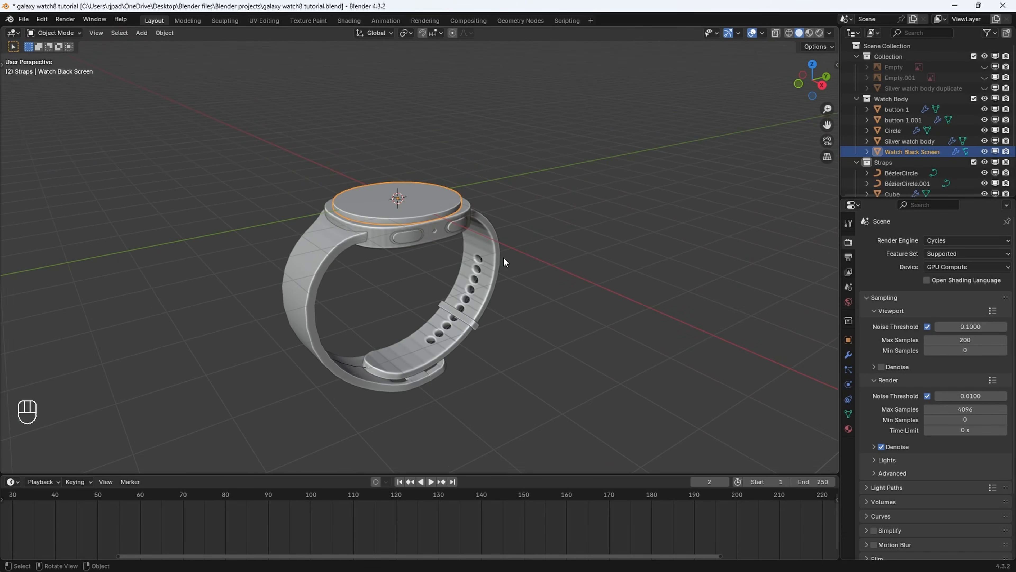
left_click(847, 429)
middle_click_drag(573, 253, 538, 285)
left_click(564, 258)
scroll(538, 285, "up", 4)
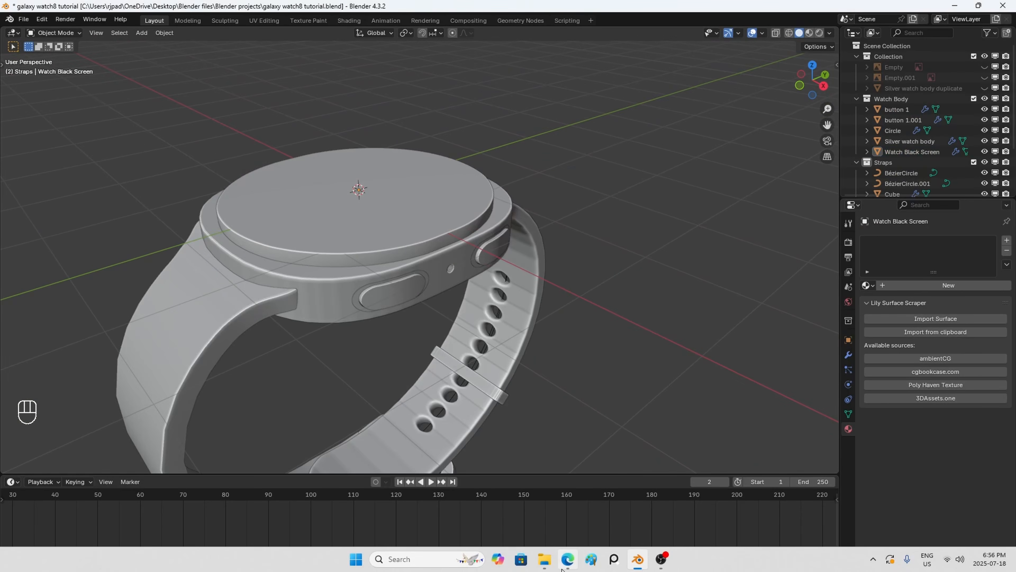
Check the Galaxy Watch8 product page in the browser, and add a material named Metal Body to the silver watch body in Blender.
left_click(568, 560)
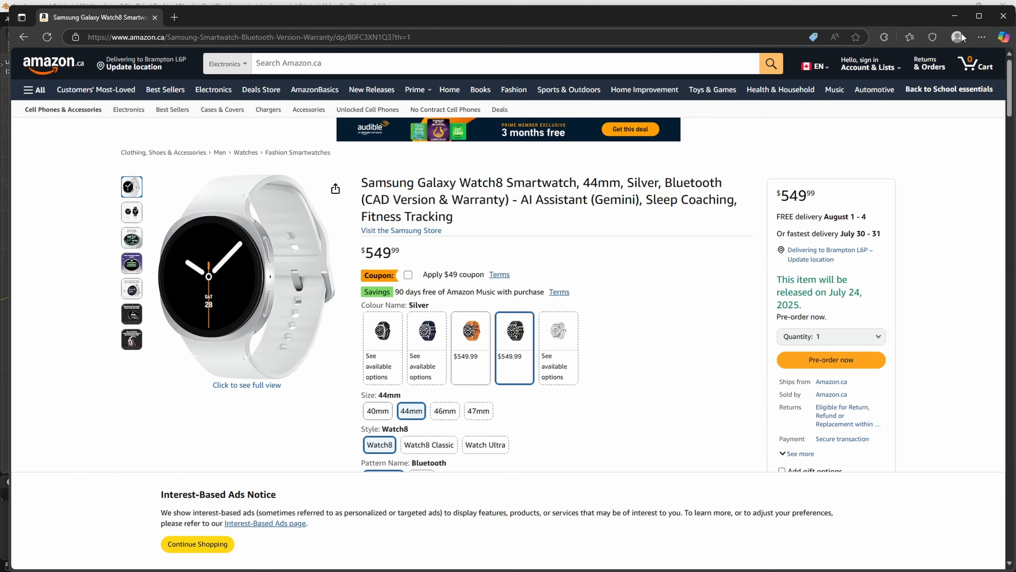
left_click(953, 16)
left_click(445, 281)
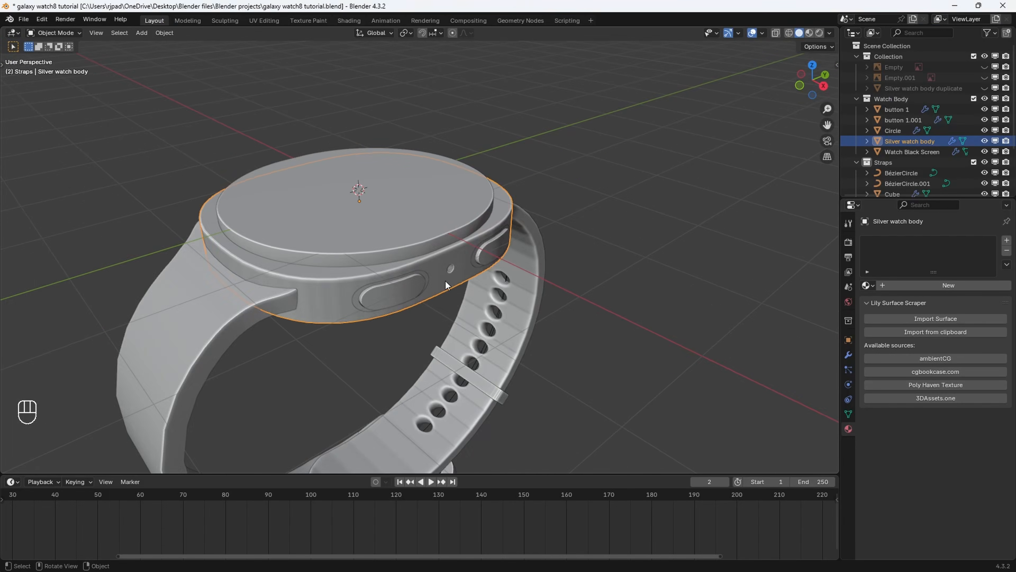
middle_click_drag(446, 281, 450, 325)
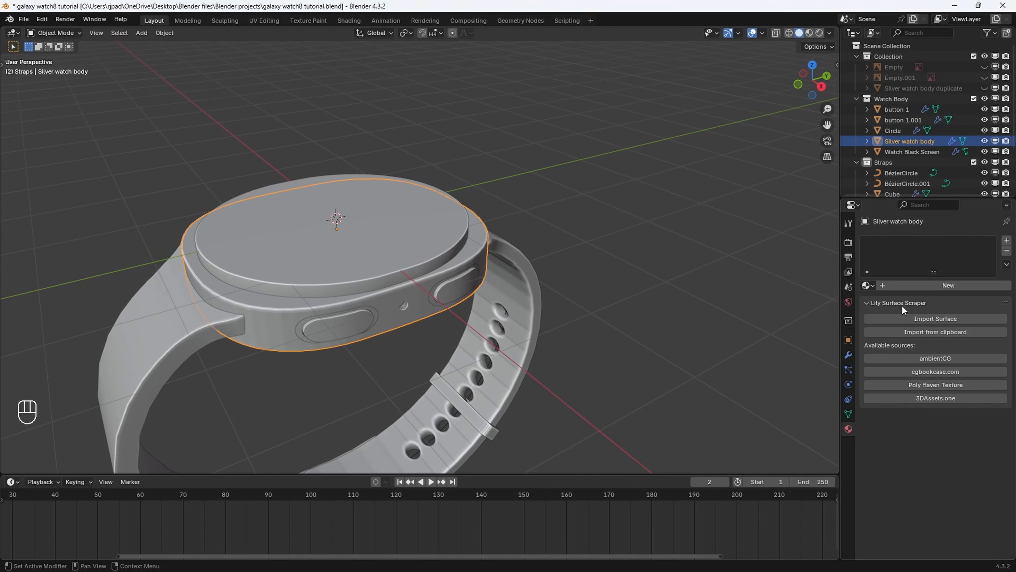
left_click(900, 286)
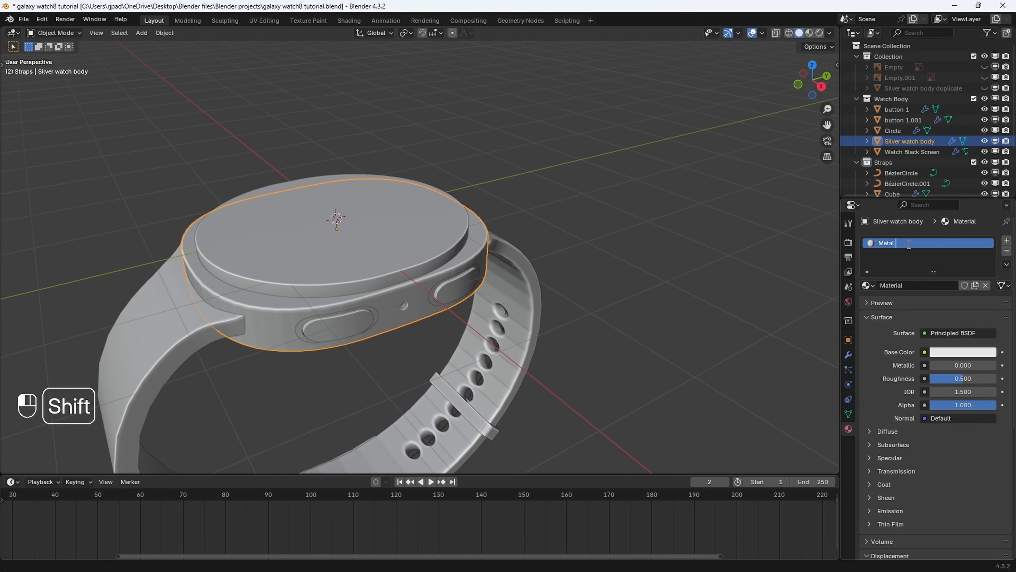
Switch the viewport to Material Preview and set the Metal Body material's Metallic to 1 and Roughness to 0.3.
key("z")
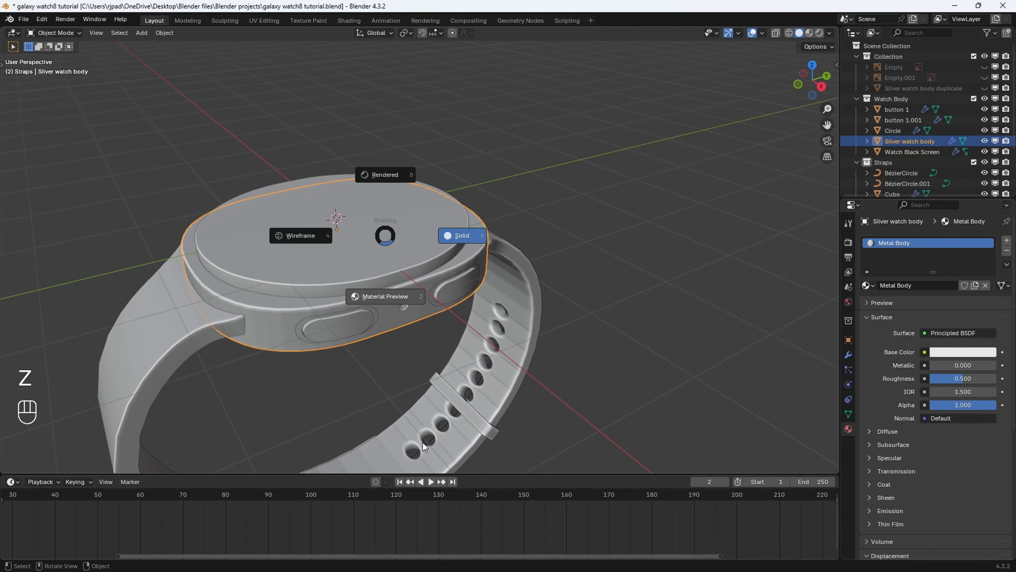
left_click(385, 296)
middle_click_drag(386, 296, 509, 322)
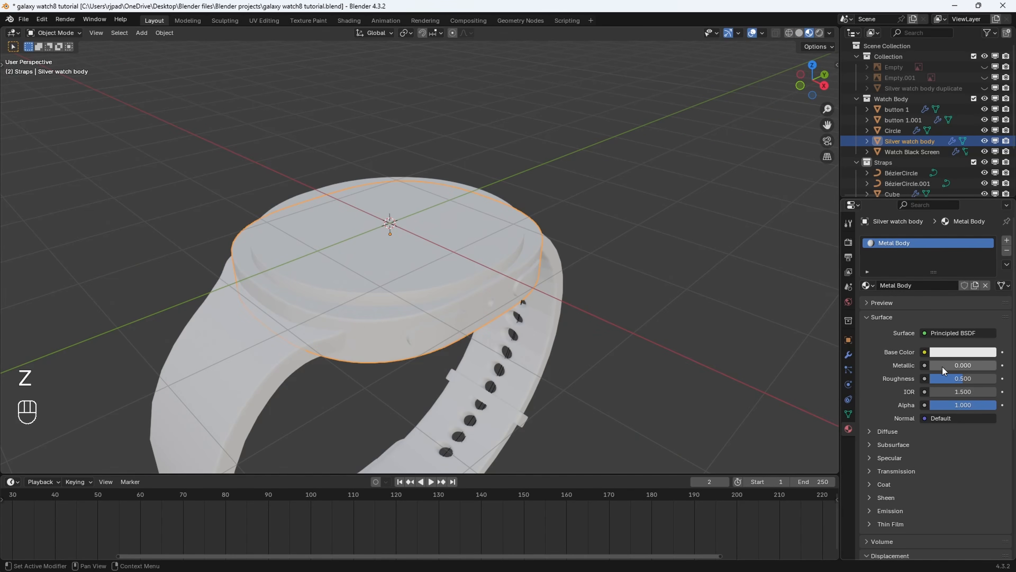
left_click_drag(942, 367, 1008, 367)
scroll(794, 360, "up", 2)
left_click(962, 379)
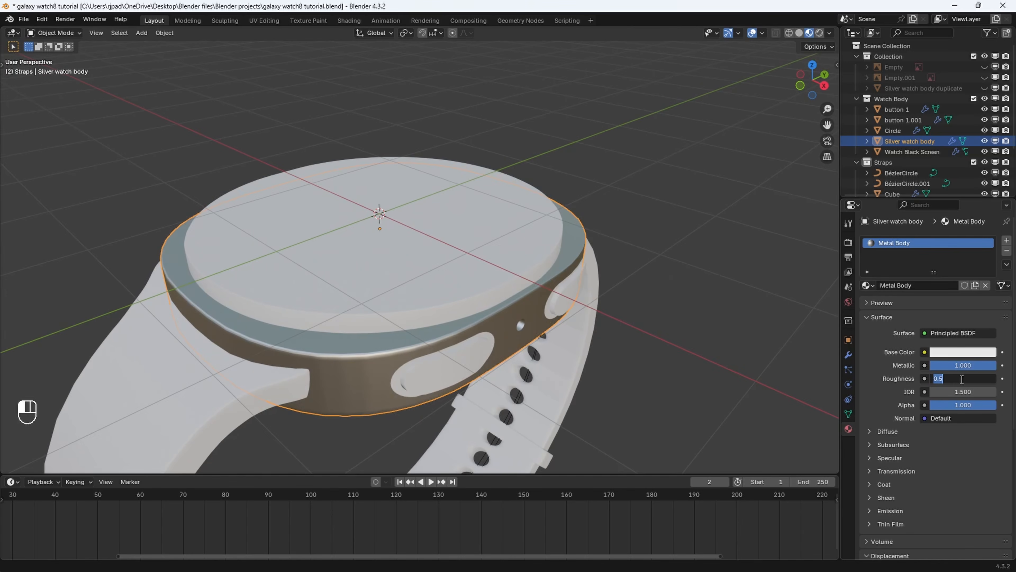
type("0.3")
key("Return")
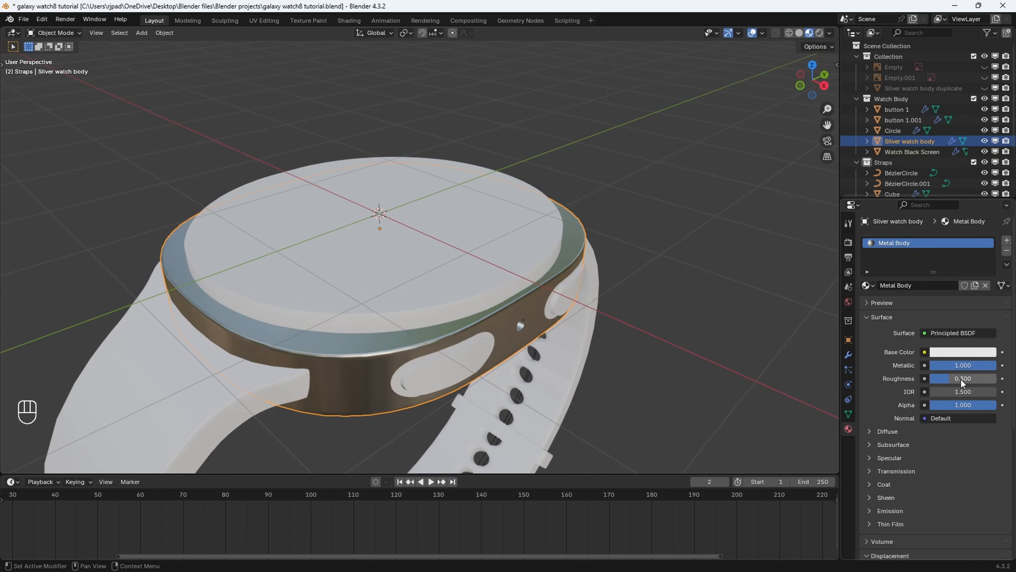
left_click(667, 313)
middle_click_drag(666, 312, 637, 320)
Create a material named black screen on the Watch Black Screen object.
left_click(489, 251)
scroll(489, 251, "down", 3)
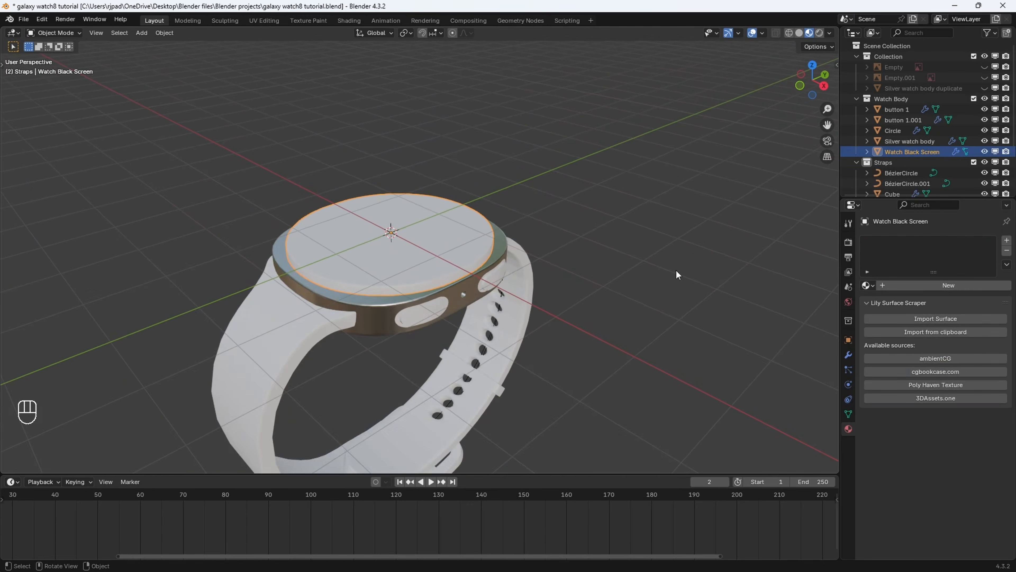
scroll(689, 291, "up", 2)
left_click(909, 286)
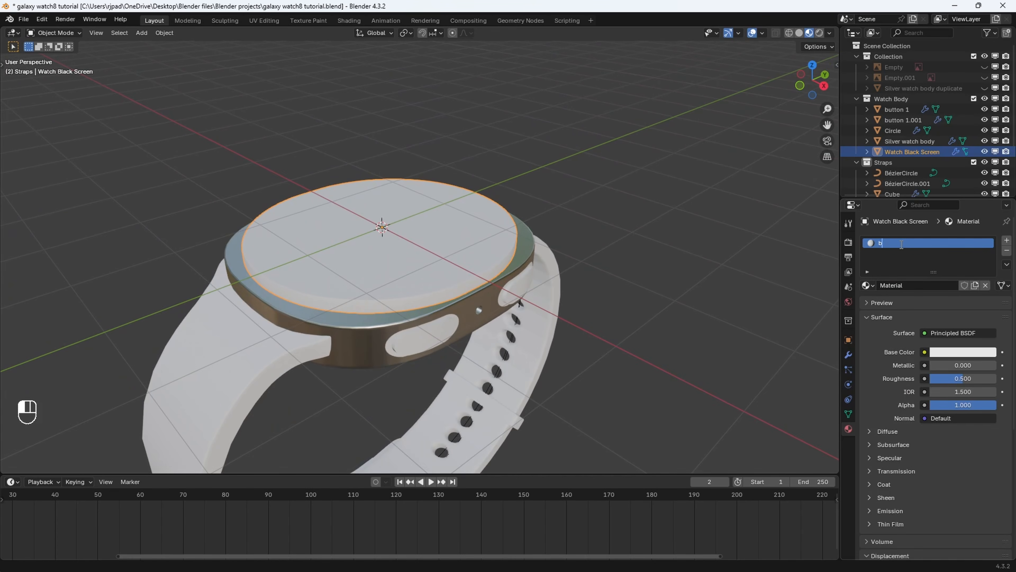
type("een")
key("Return")
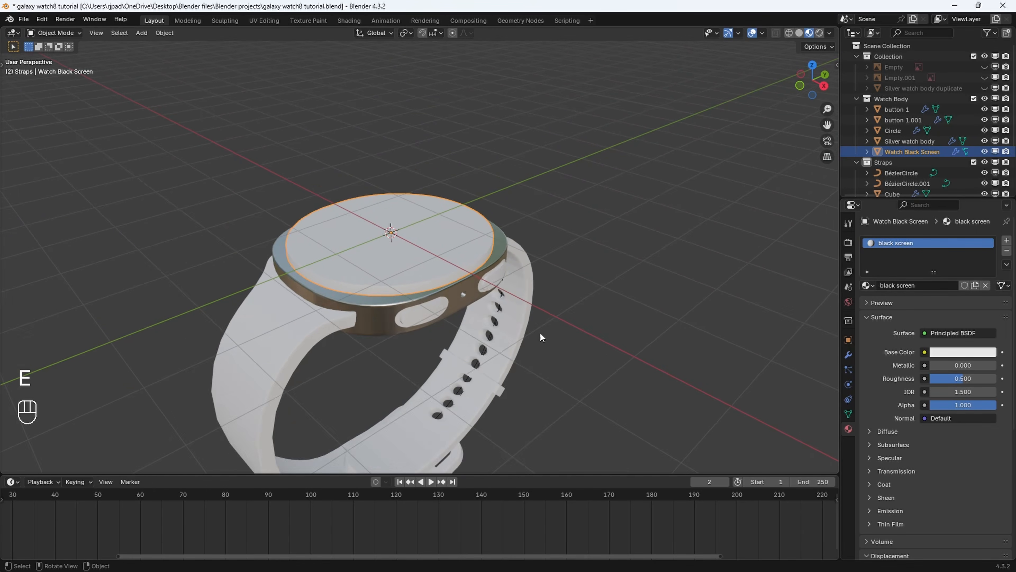
Use the image texture "glaxay watch 8 front view.jpg" from the Product Reference pictures folder as the black screen material's base color.
scroll(539, 335, "up", 3)
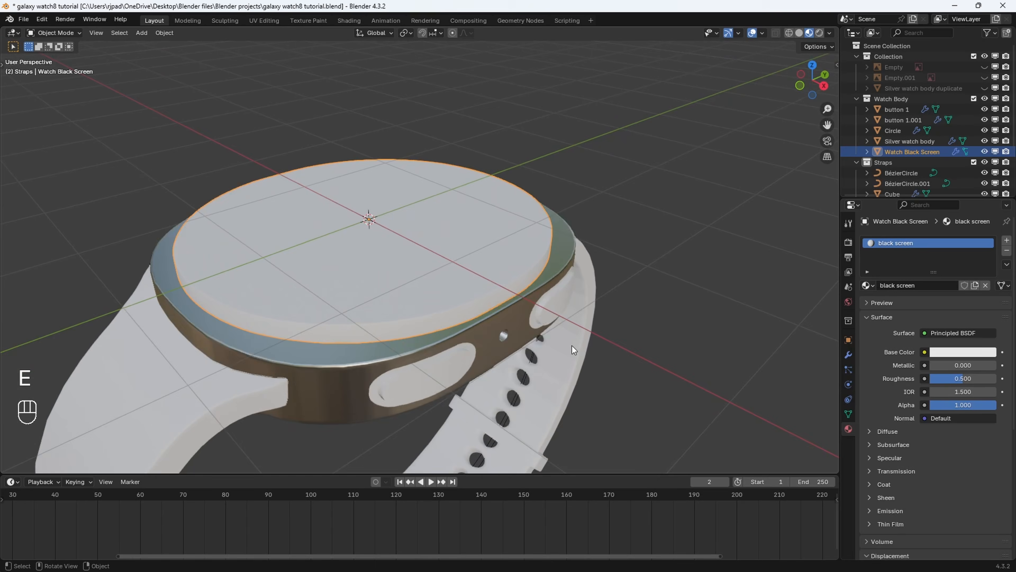
left_click(812, 65)
middle_click_drag(601, 297, 504, 153, "shift")
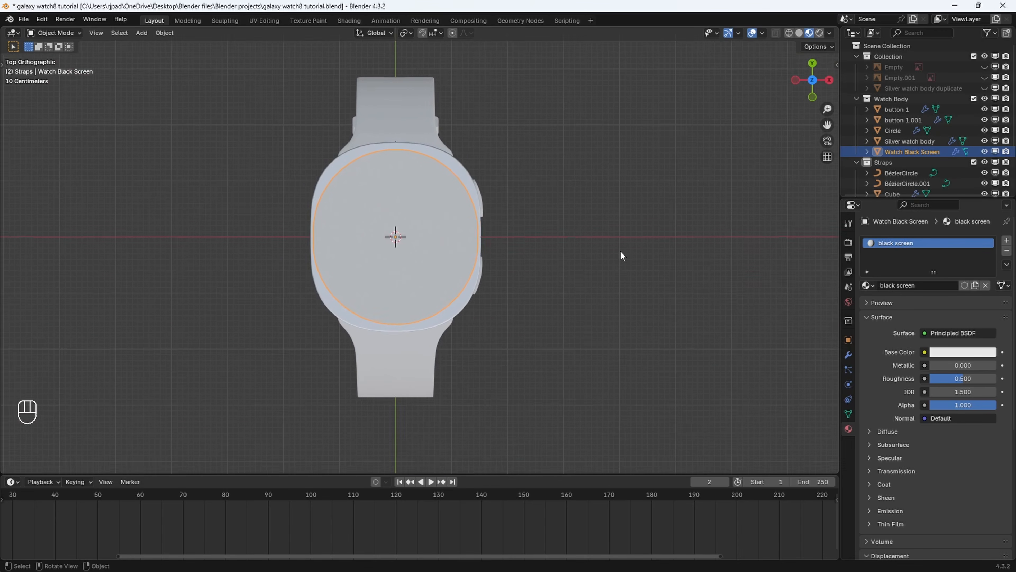
scroll(621, 256, "up", 1)
left_click(924, 352)
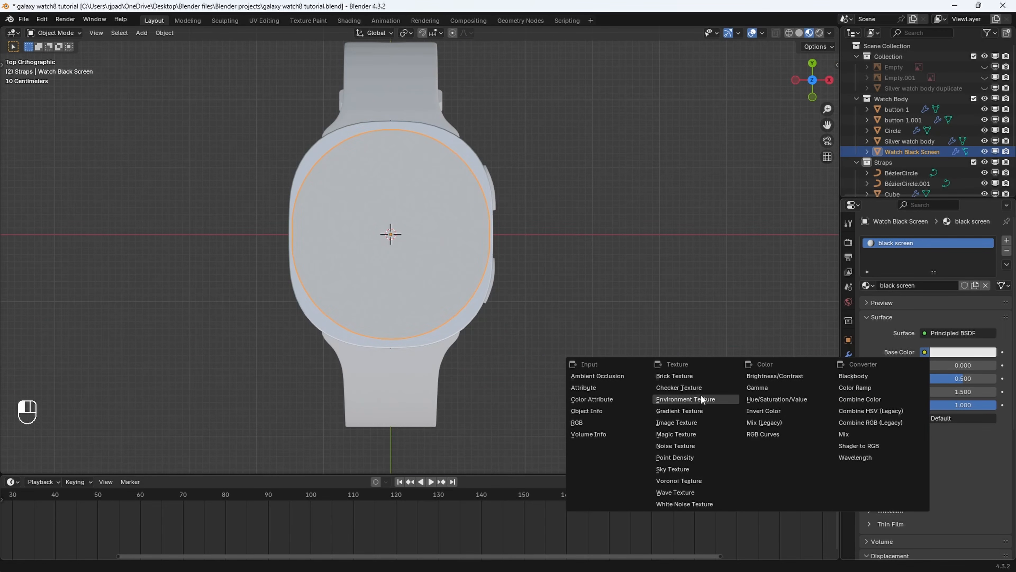
left_click(698, 423)
left_click(996, 367)
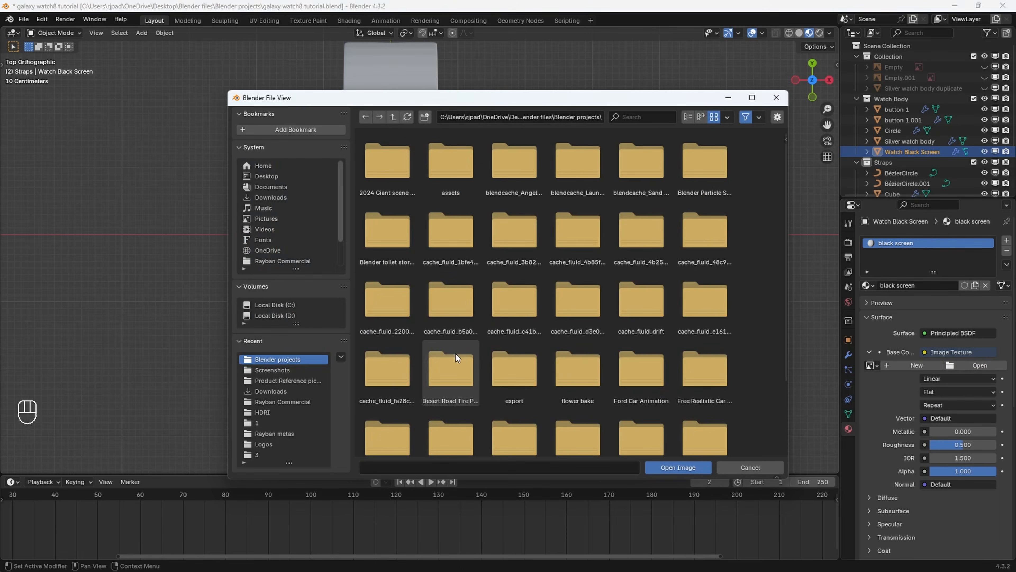
left_click(288, 381)
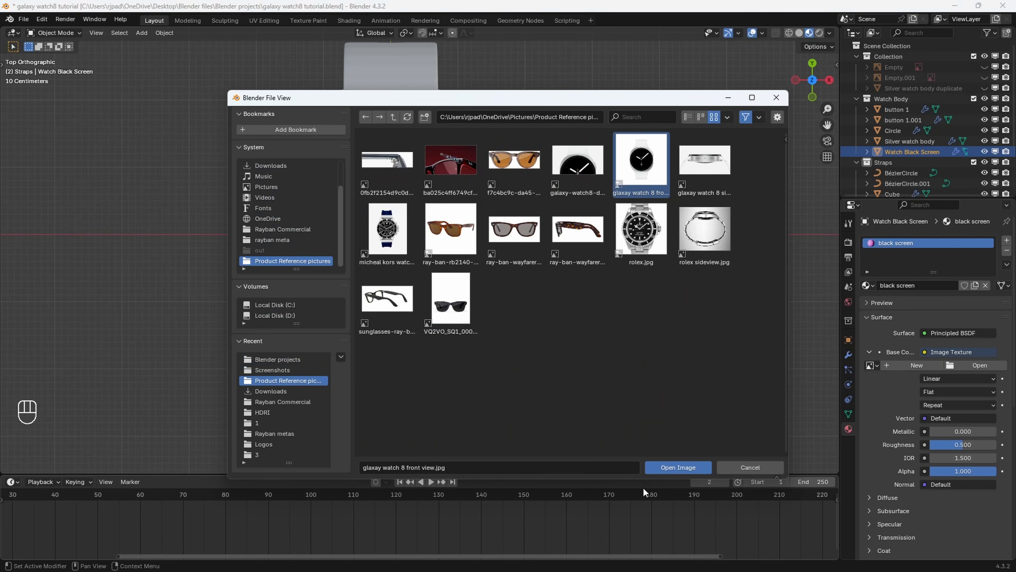
left_click(664, 467)
Select all top faces of the Watch Black Screen mesh in Edit Mode, including the thin face loop around the rim.
middle_click_drag(504, 264, 481, 276, "shift")
scroll(505, 284, "down", 2)
key("Tab")
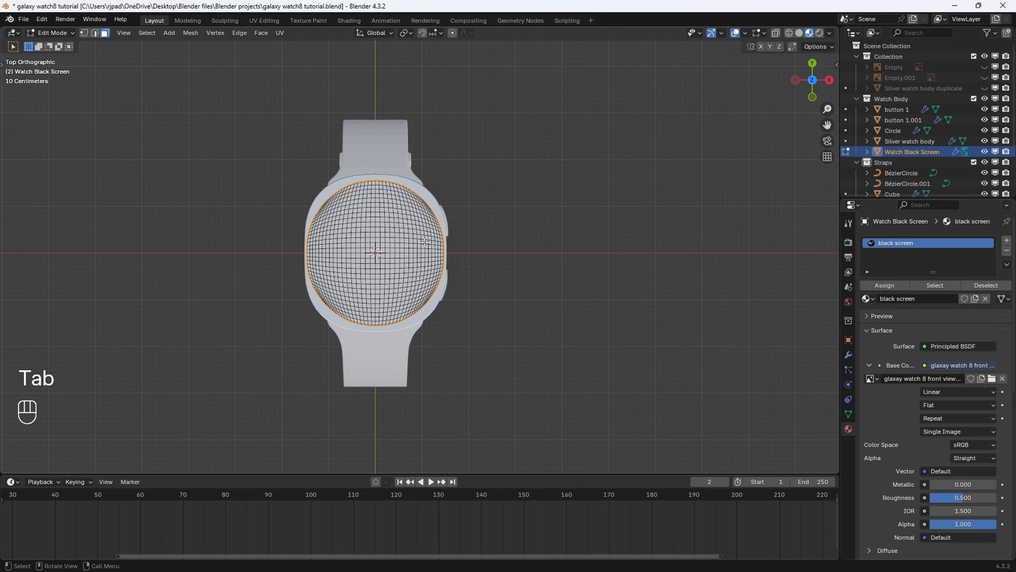
scroll(556, 190, "up", 2)
left_click_drag(187, 127, 666, 484)
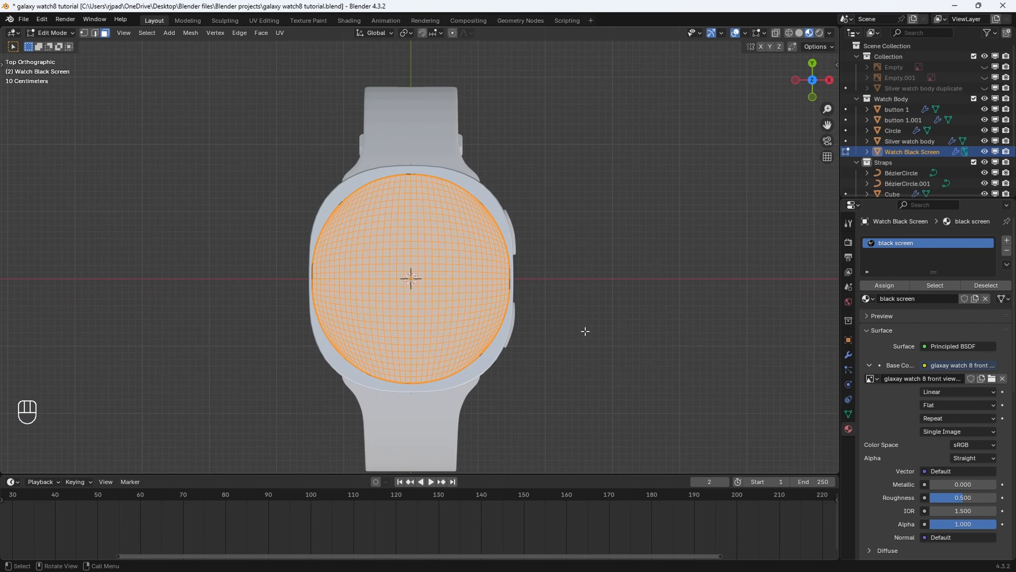
scroll(584, 332, "up", 4)
middle_click_drag(576, 331, 479, 345)
scroll(479, 341, "up", 3)
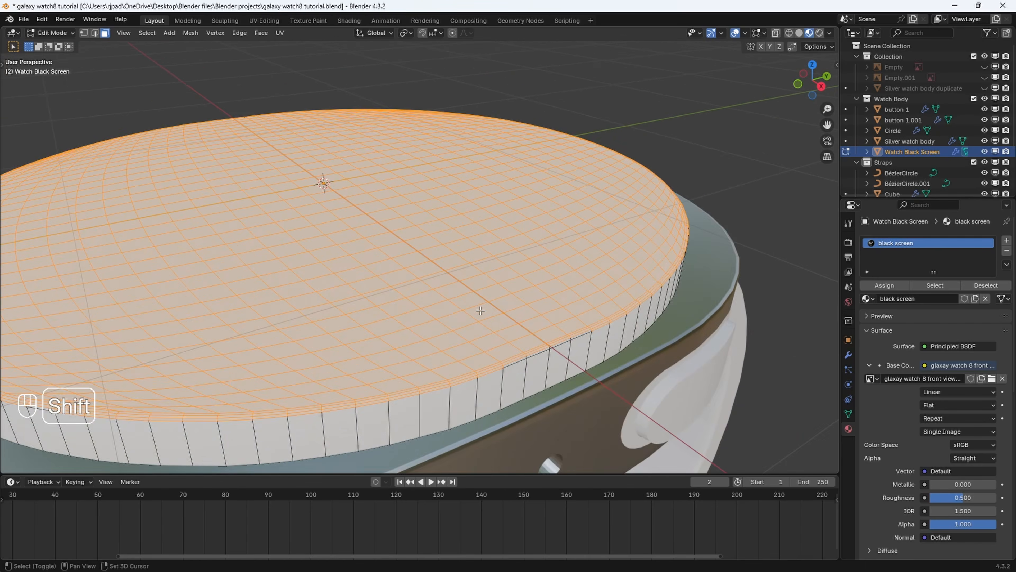
middle_click_drag(481, 310, 508, 287, "shift")
scroll(508, 287, "up", 2)
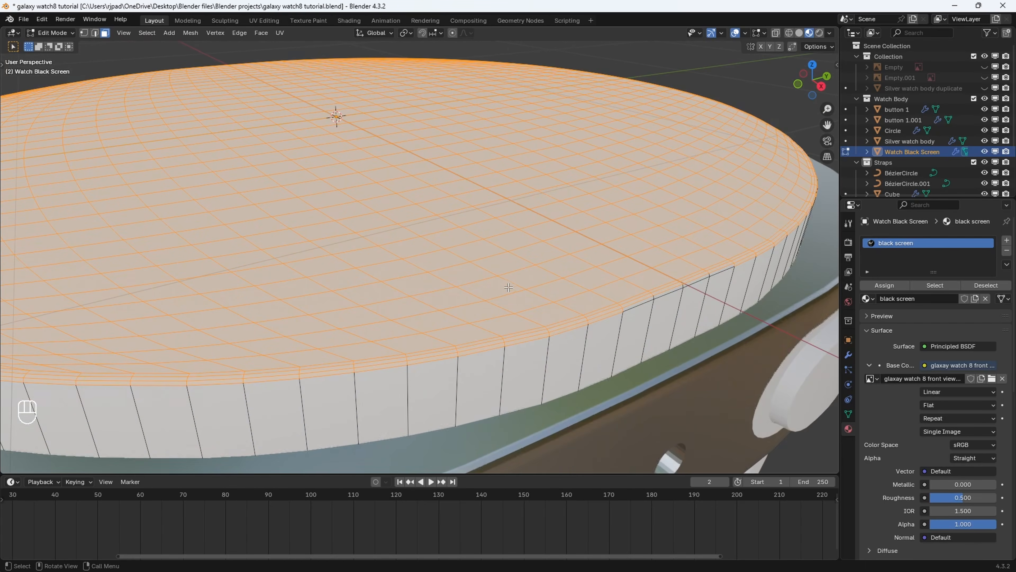
left_click(504, 345, "alt+shift")
scroll(513, 365, "down", 4)
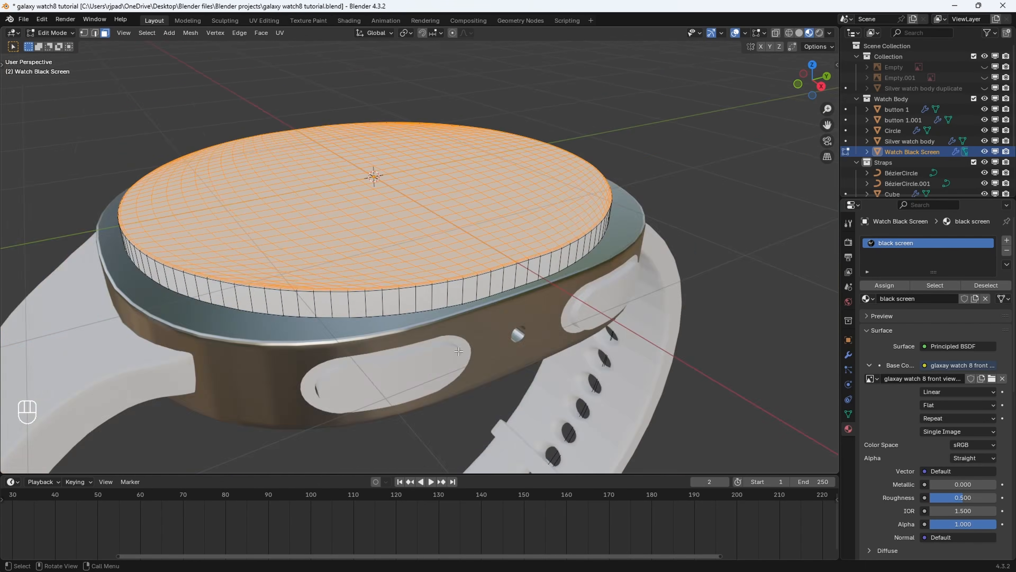
Unwrap the selected screen faces with Project from View in the top orthographic view.
middle_click_drag(494, 354, 567, 348)
key("KP_7")
scroll(443, 286, "up", 3)
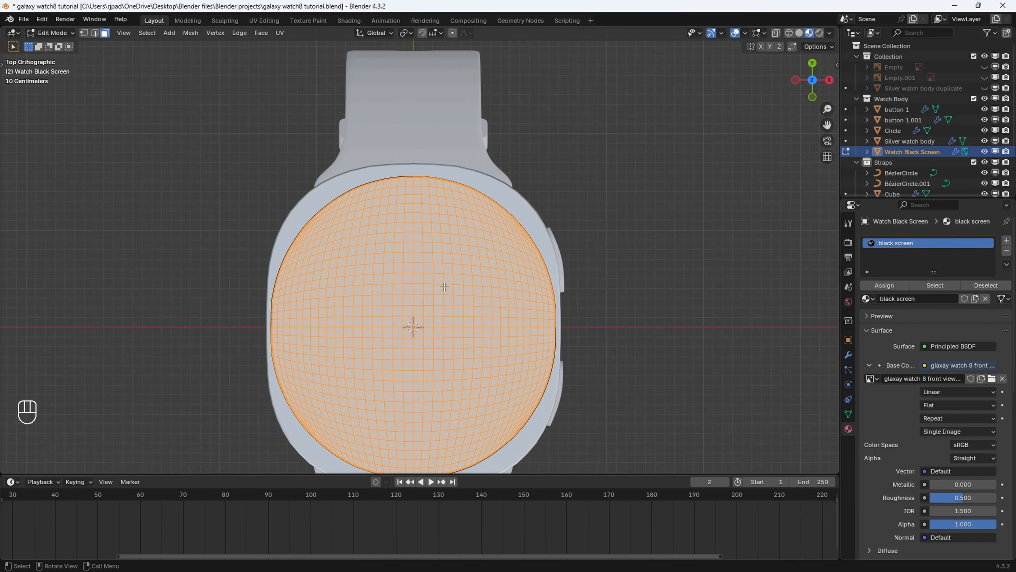
key("u")
mouse_move(444, 286)
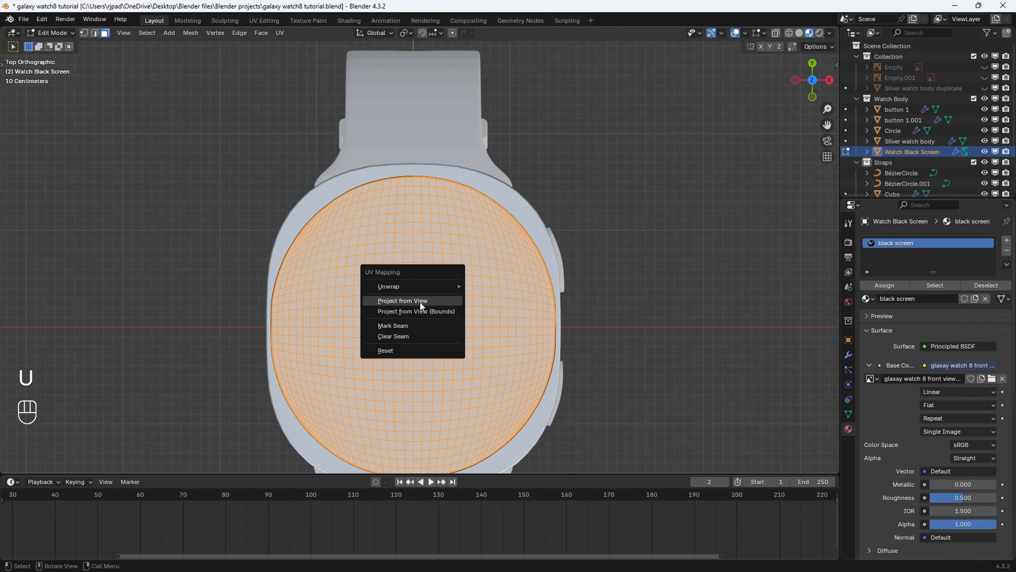
left_click(419, 301)
Split the 3D viewport and turn the new area into a UV Editor.
scroll(419, 301, "down", 3)
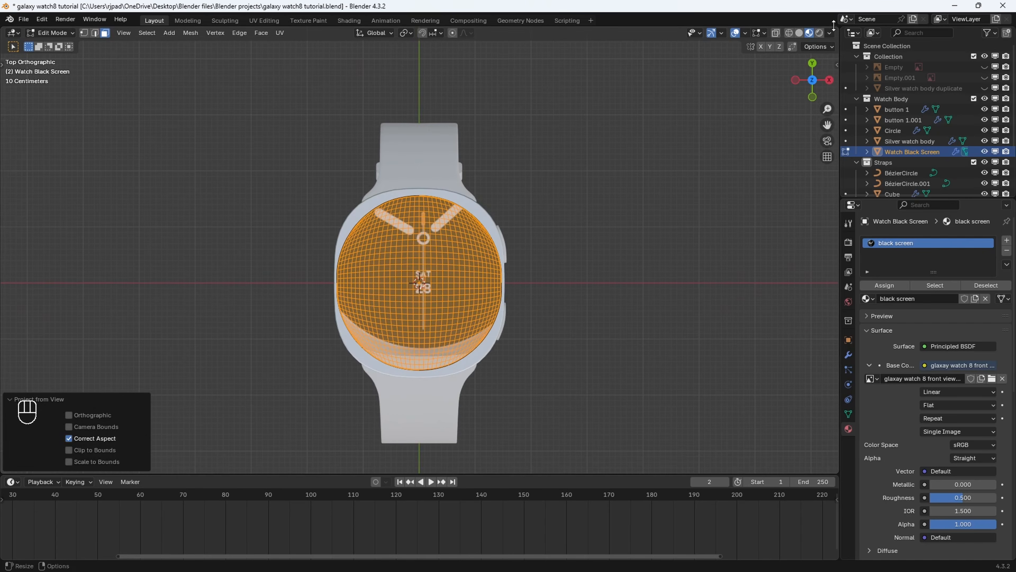
left_click_drag(834, 25, 488, 29)
left_click(497, 32)
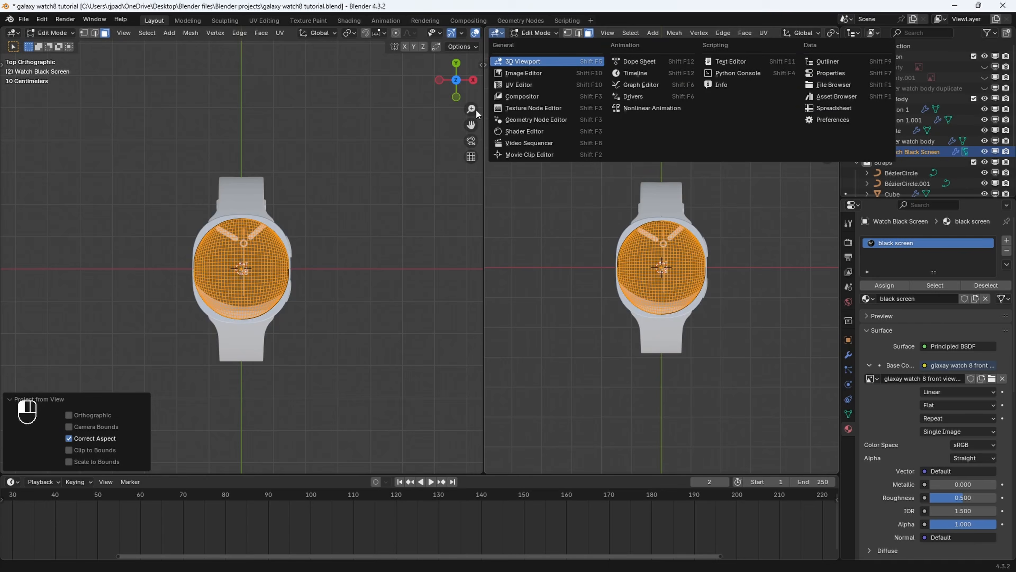
left_click(520, 85)
Move and scale the screen's UVs until they cover the black watch face in the reference image, and return to Object Mode.
key("a")
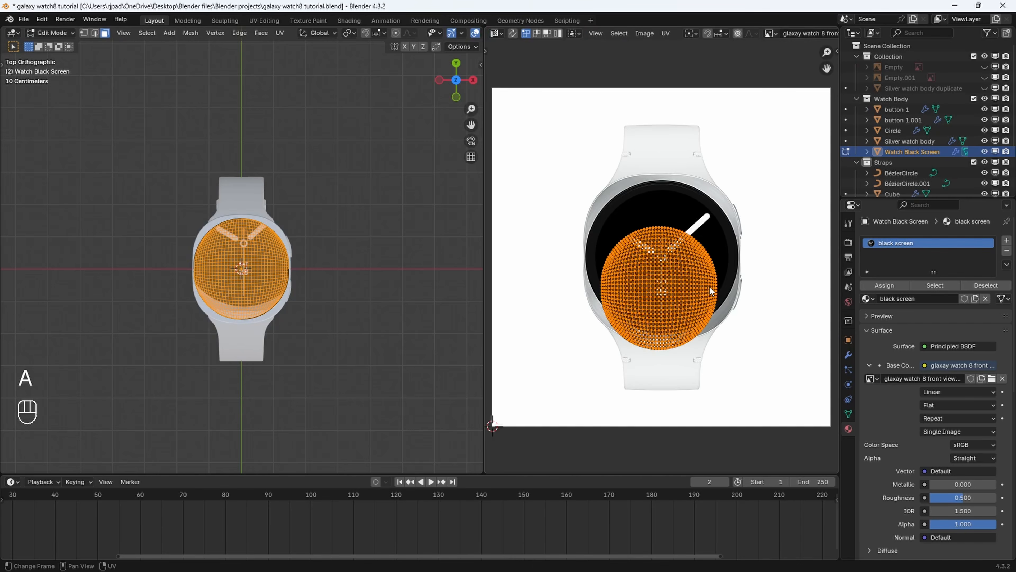
key("g")
left_click(713, 256)
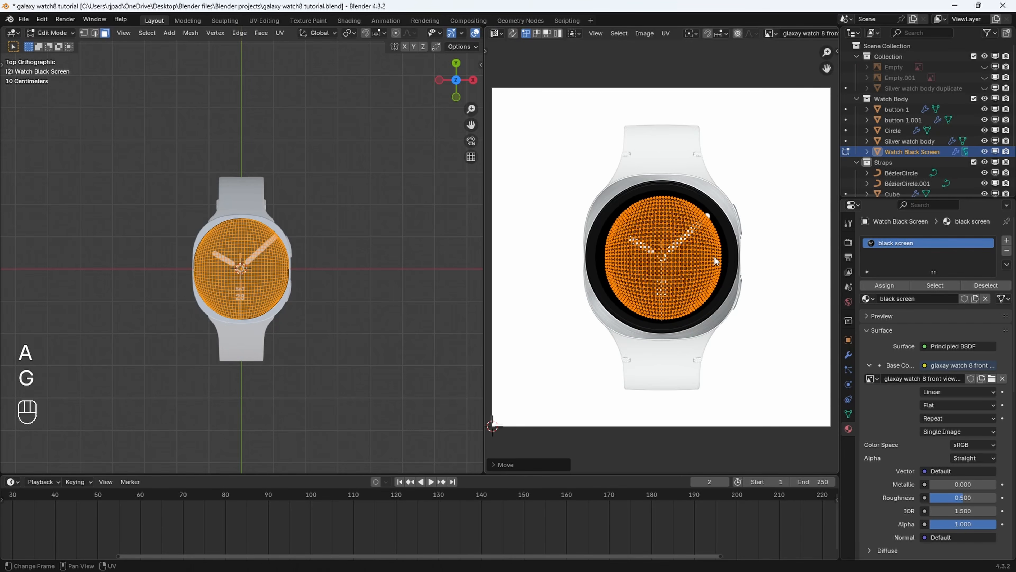
key("s")
left_click(738, 252)
key("g")
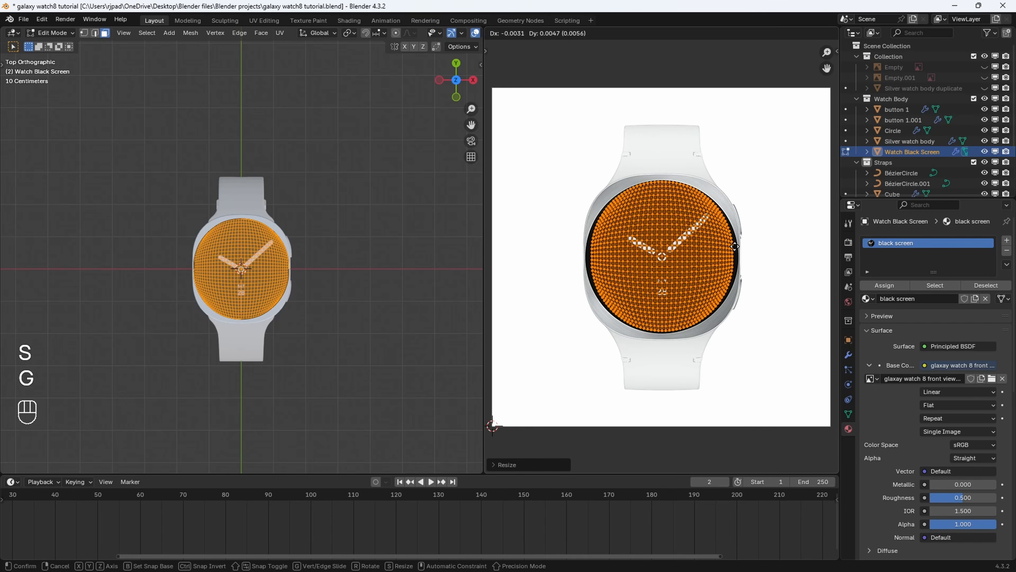
left_click(736, 247)
scroll(786, 258, "up", 2)
scroll(784, 259, "down", 3)
key("Tab")
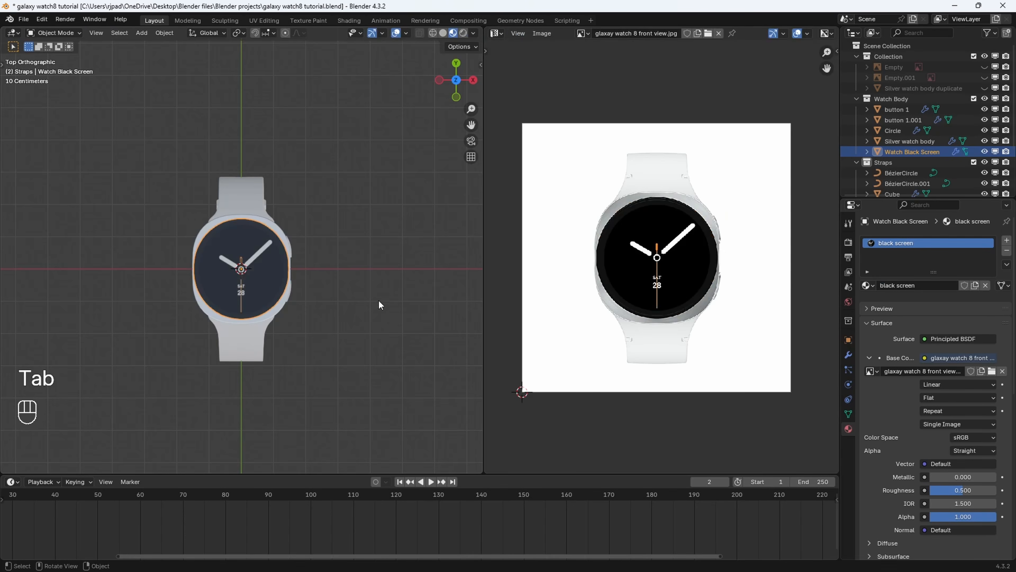
Select the side wall face loop of the Watch Black Screen mesh together with the thin face loop above it.
scroll(333, 312, "up", 3)
mouse_move(333, 314)
middle_mouse_down()
mouse_move(303, 237)
mouse_move(301, 272)
mouse_move(342, 316)
middle_mouse_up()
key("Tab")
scroll(343, 324, "up", 4)
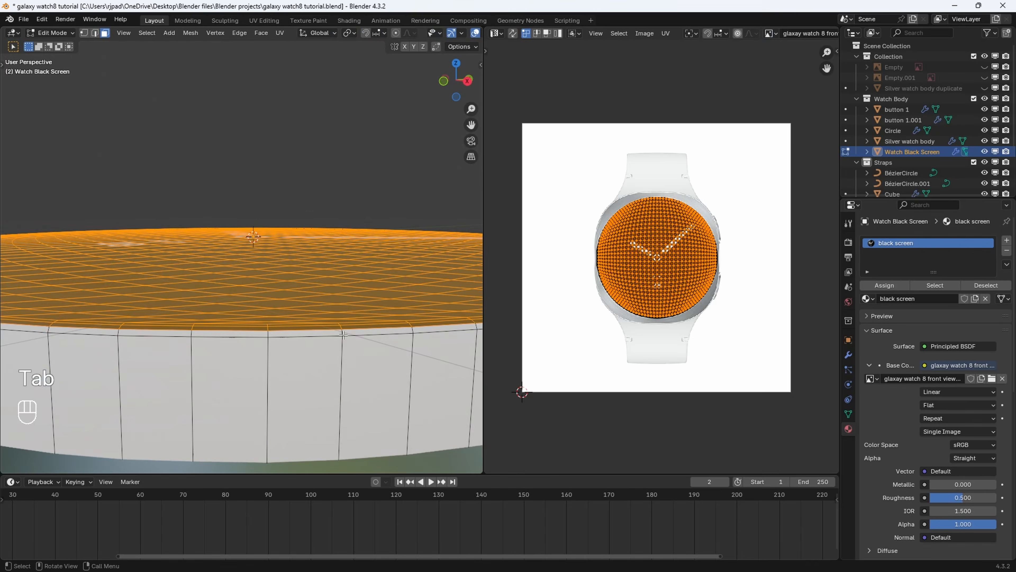
scroll(346, 344, "down", 2)
scroll(345, 344, "up", 3)
scroll(345, 350, "down", 3)
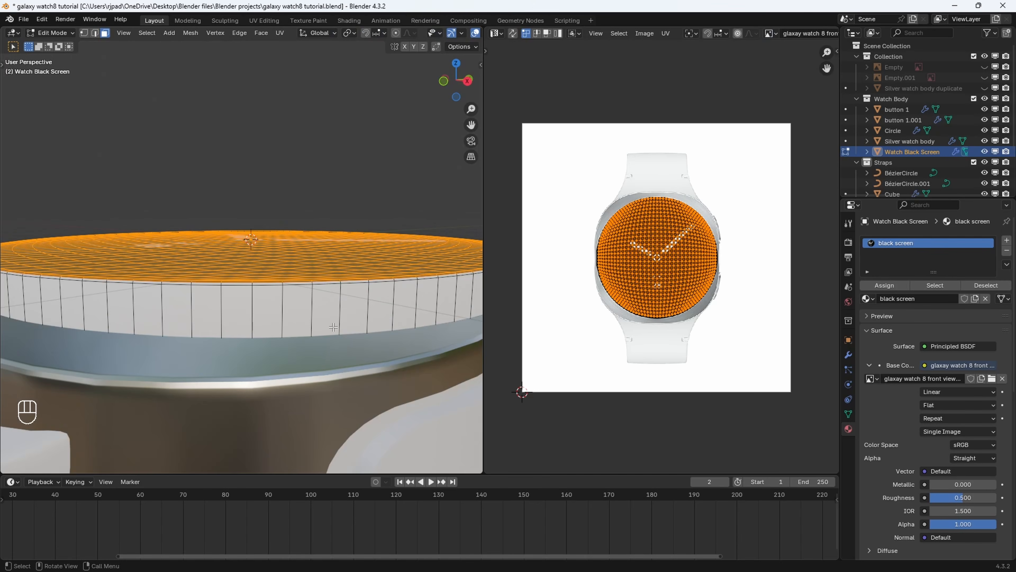
left_click(312, 306, "alt")
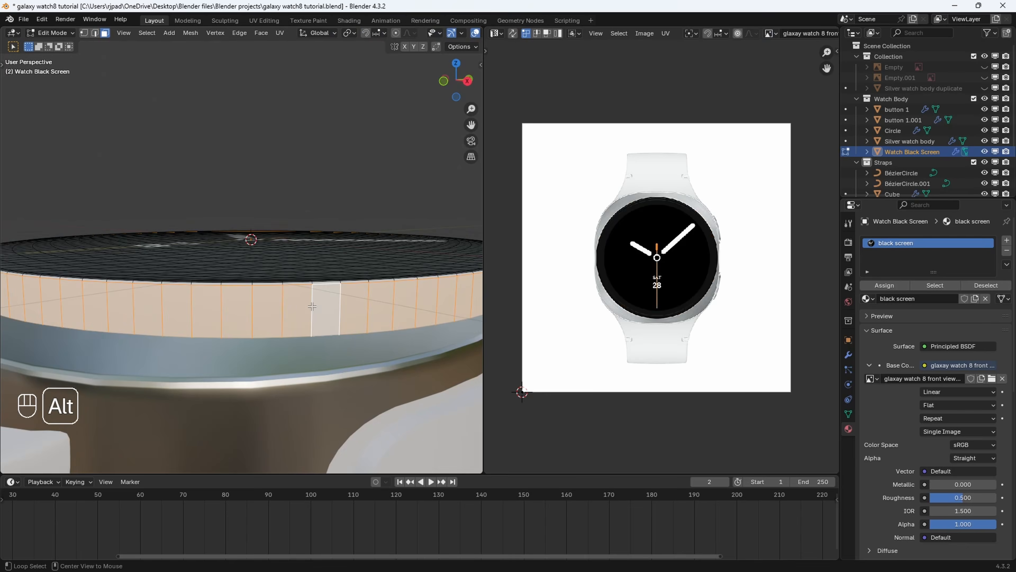
left_click(313, 283, "alt+shift")
middle_click_drag(312, 282, 332, 290)
scroll(343, 322, "down", 5)
scroll(332, 320, "up", 5)
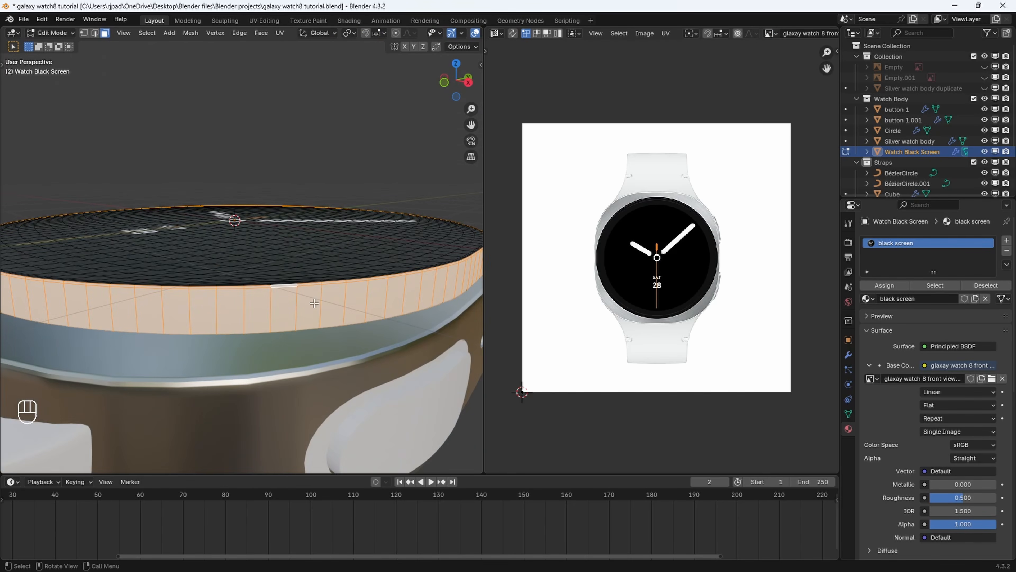
Add a second material to the Watch Black Screen object with a black base color and metallic 1.000.
left_click(1007, 240)
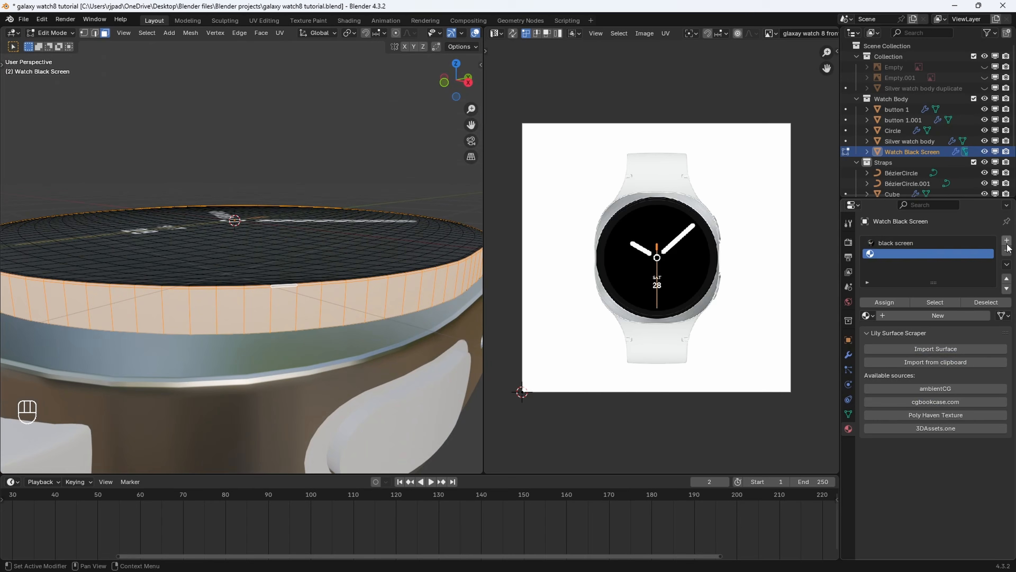
left_click(925, 316)
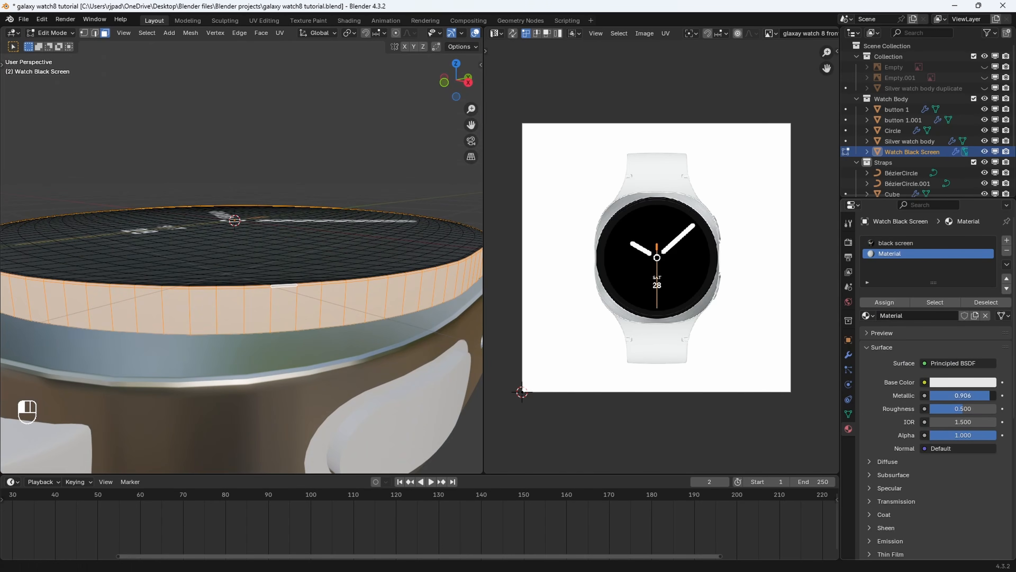
left_click(972, 384)
left_click_drag(991, 262, 979, 301)
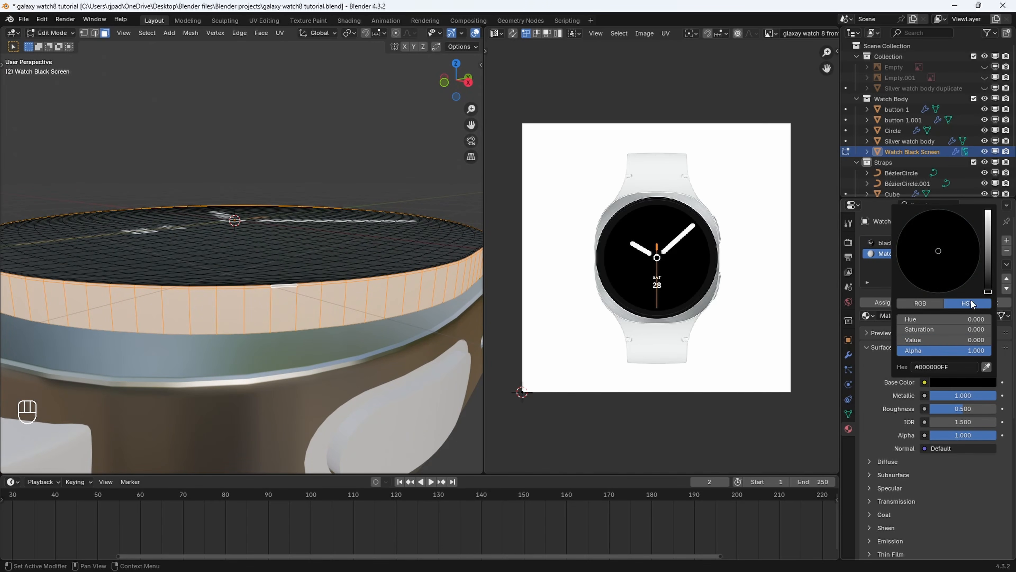
Assign the black material to the selected side wall faces of the screen and return to Object Mode.
scroll(336, 252, "down", 2)
middle_click_drag(336, 252, 344, 268)
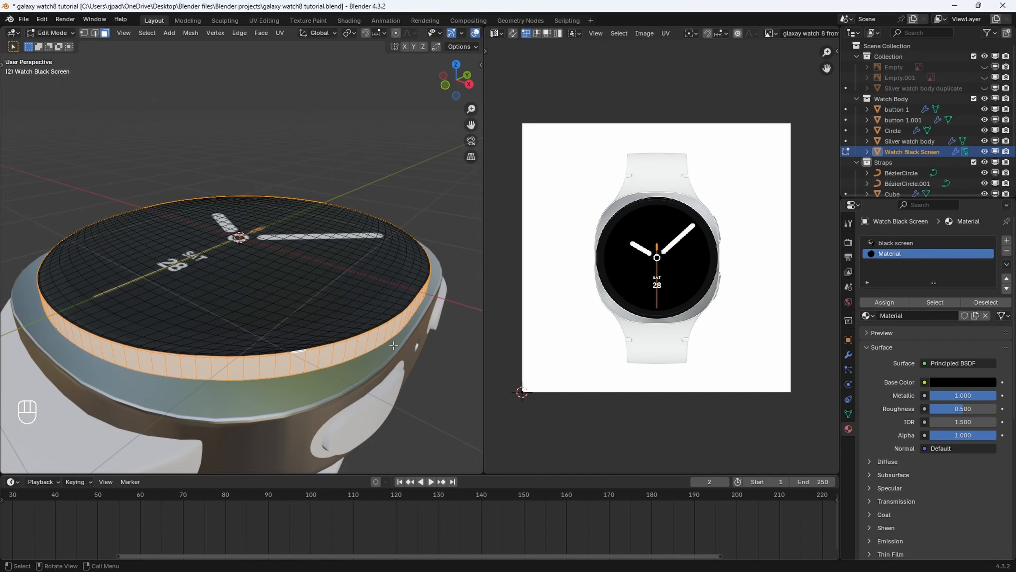
left_click(891, 302)
scroll(390, 339, "down", 3)
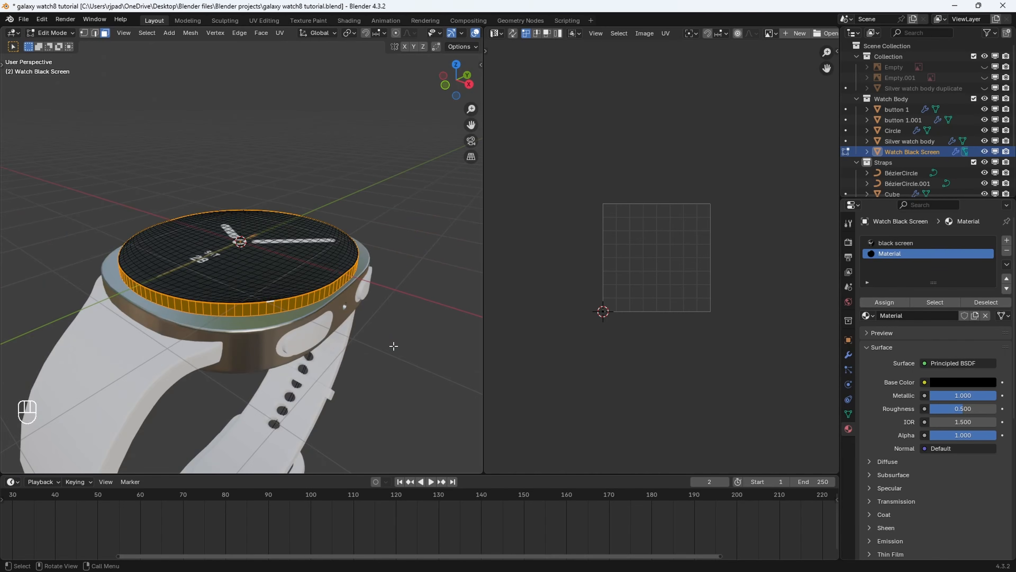
key("Tab")
Set the black side wall material's roughness to 0.400 and deselect the screen.
scroll(388, 331, "up", 6)
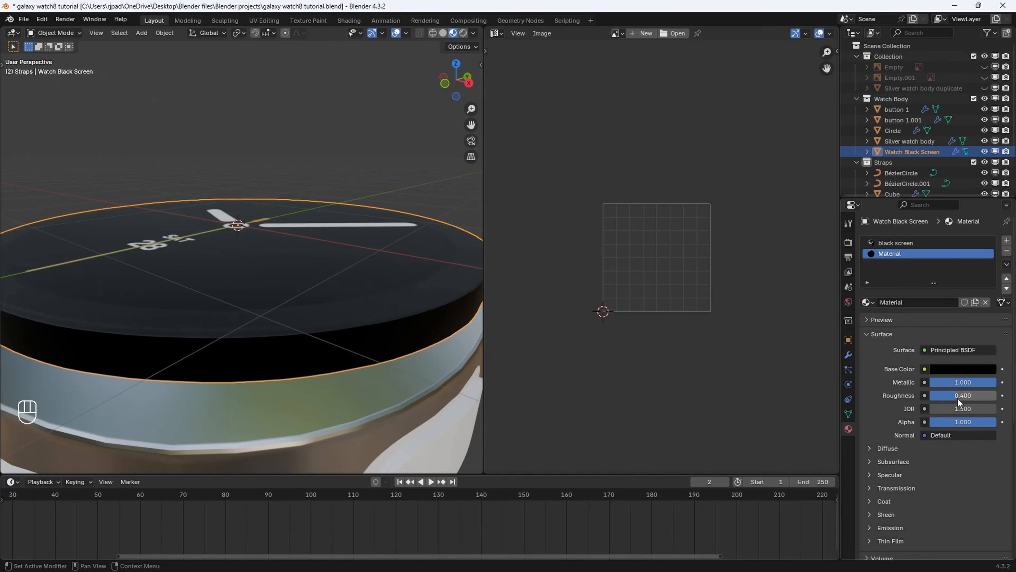
scroll(416, 341, "down", 2)
middle_click_drag(430, 346, 397, 339)
left_click(397, 339)
scroll(399, 340, "down", 3)
middle_click_drag(244, 320, 276, 294)
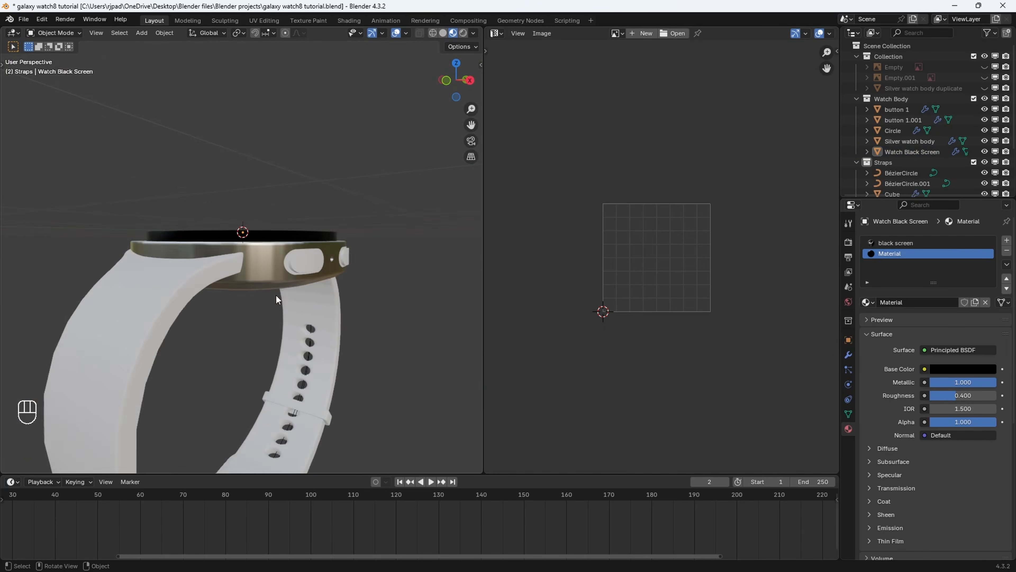
Assign the existing Metal Body material to the side button object button 1.001.
scroll(280, 292, "up", 2)
middle_click_drag(355, 258, 332, 266, "shift")
scroll(308, 290, "up", 1)
left_click(312, 295, "shift")
key("ctrl+z")
key("ctrl+z")
key("ctrl+z")
key("ctrl+z")
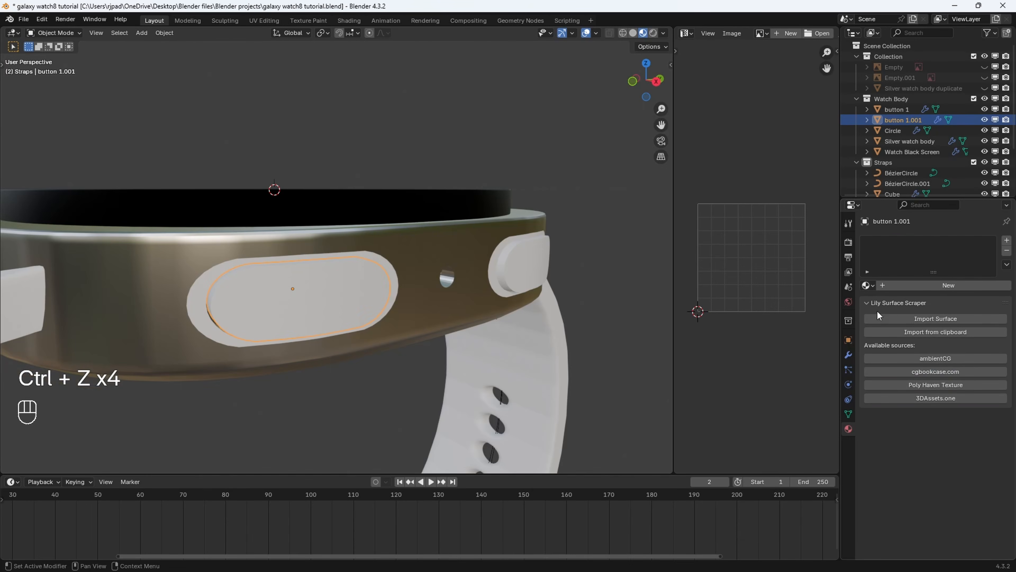
left_click(868, 285)
left_click(751, 324)
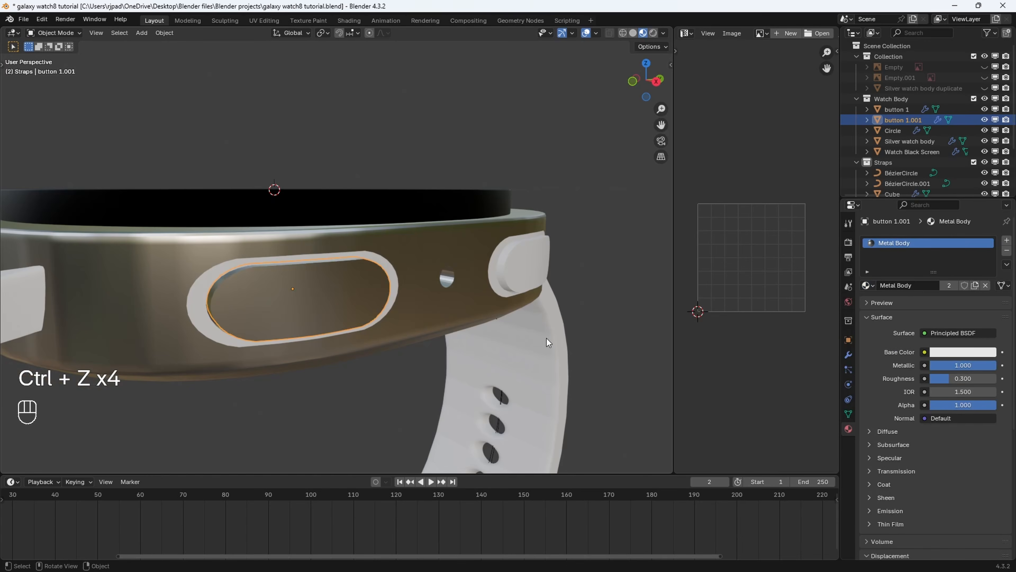
Assign the existing Metal Body material to the other side button and deselect it.
middle_click_drag(547, 342, 520, 373)
left_click(525, 297)
left_click(868, 285)
left_click(784, 324)
left_click(592, 347)
Create a new material named Button outline on the rings around the side buttons.
scroll(592, 347, "down", 5)
scroll(592, 348, "up", 5)
middle_click_drag(372, 356, 362, 303, "shift")
left_click(362, 304)
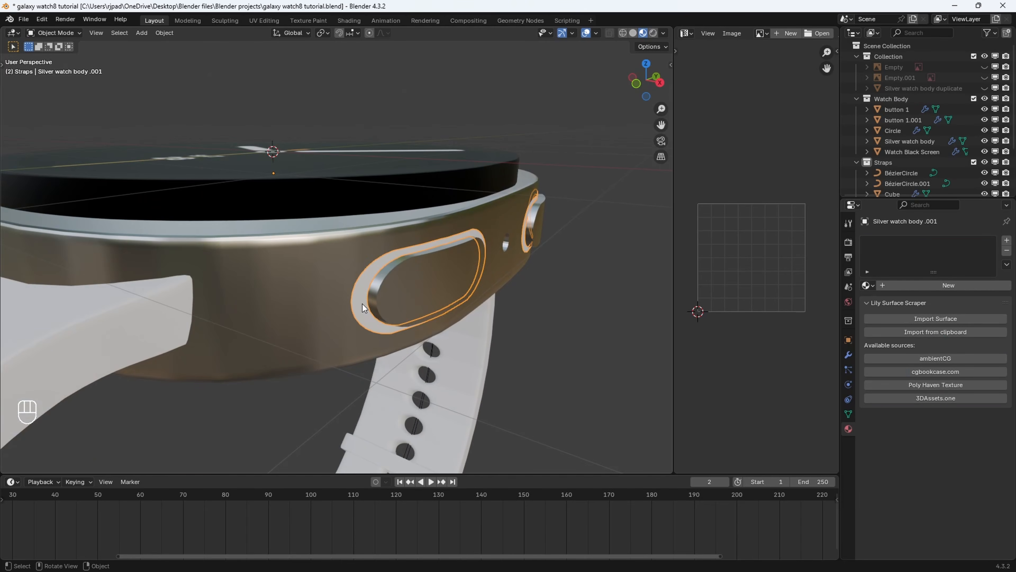
middle_click_drag(500, 269, 474, 282, "shift")
middle_click_drag(473, 283, 488, 285)
left_click(917, 284)
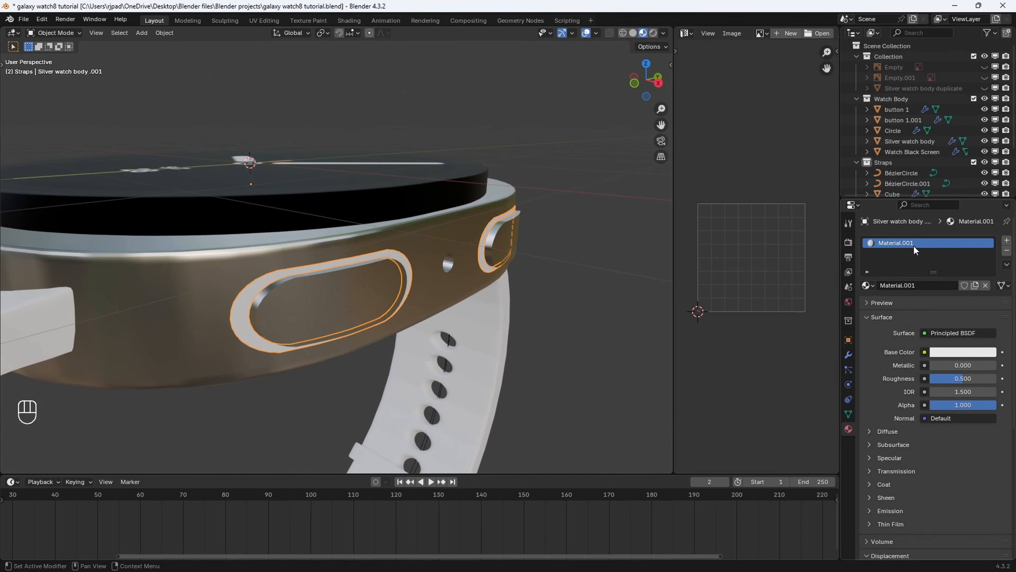
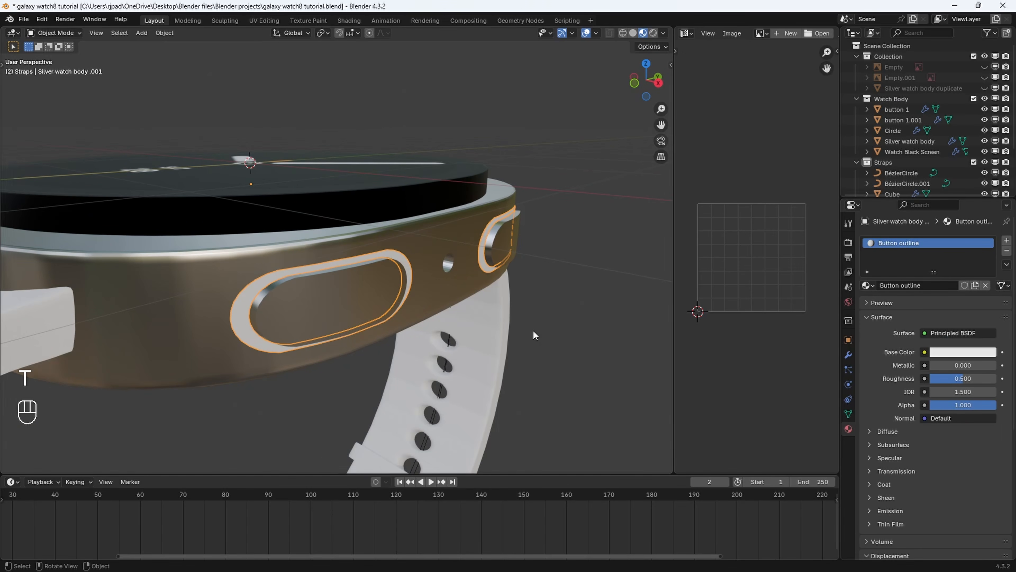
Set the Button outline material's base color to pure white and its metallic to 0.228.
middle_click_drag(534, 326, 565, 318)
scroll(568, 303, "up", 4)
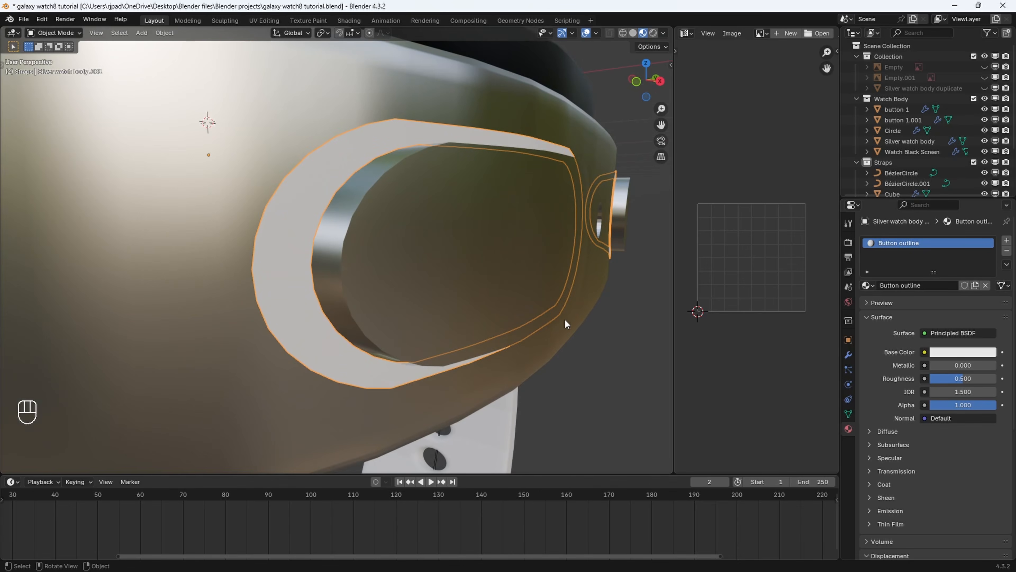
left_click(956, 354)
left_click(993, 192)
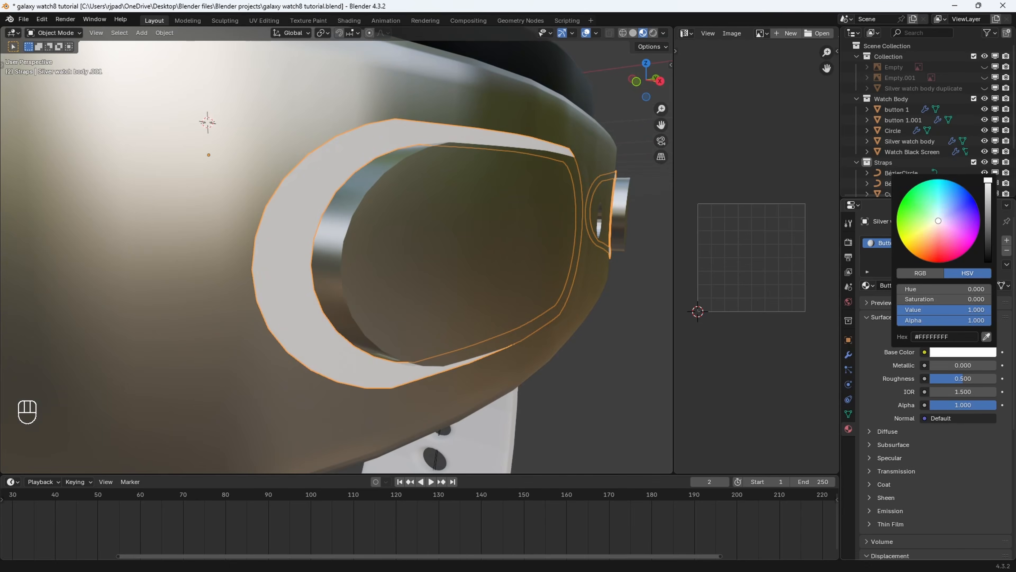
scroll(558, 328, "down", 4)
middle_click_drag(561, 334, 536, 341)
mouse_move(943, 366)
left_mouse_down()
mouse_move(961, 365)
mouse_move(946, 367)
left_mouse_up()
scroll(557, 270, "down", 3)
middle_click_drag(555, 271, 520, 291)
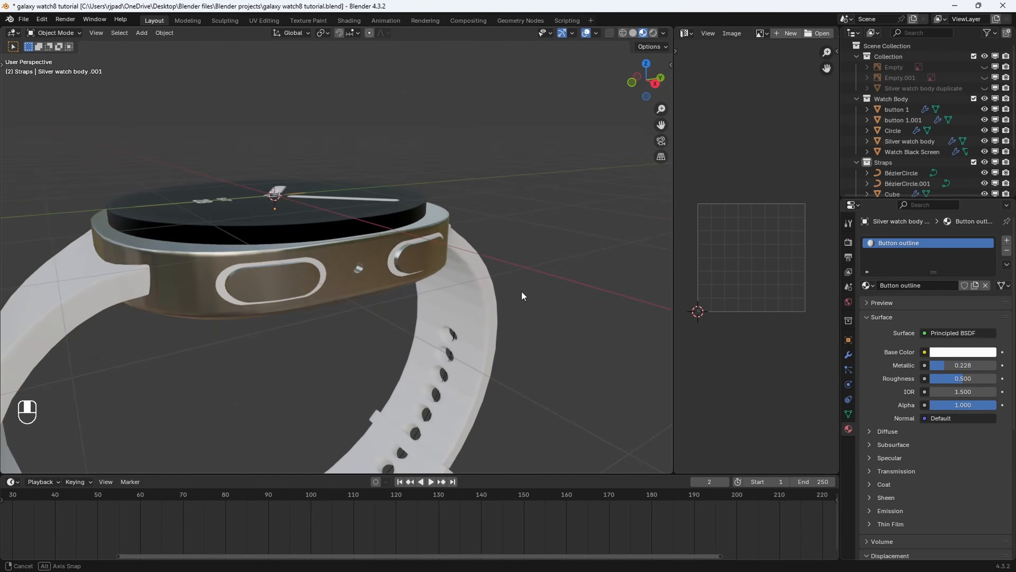
Select the long strap and widen the 3D viewport.
middle_click_drag(424, 314, 520, 278)
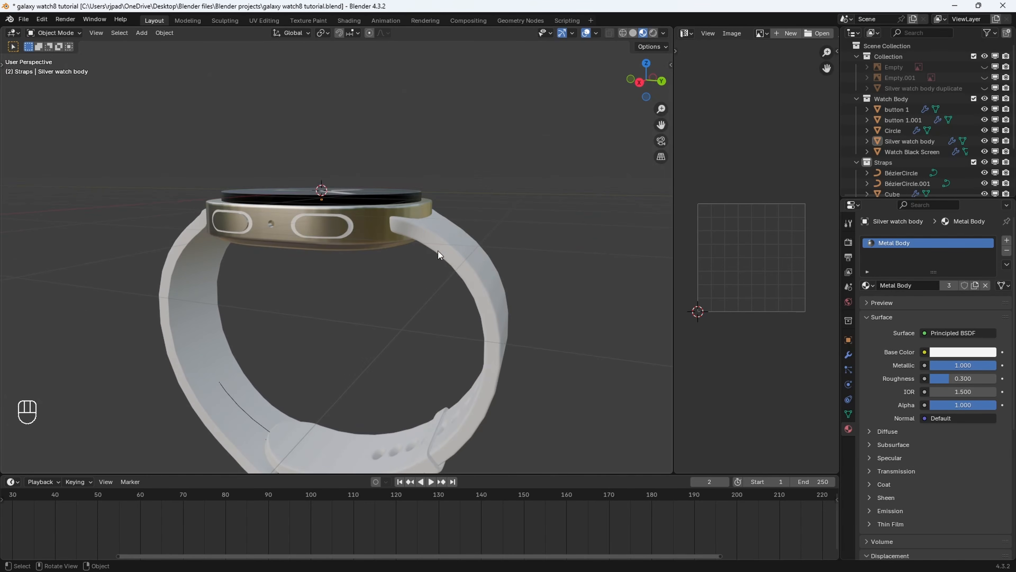
left_click(444, 252)
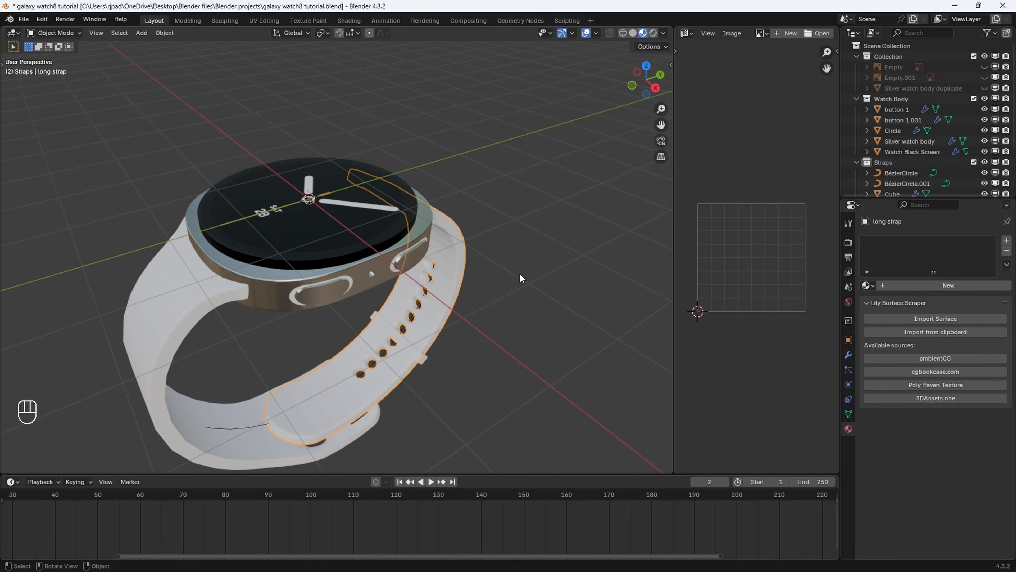
left_click_drag(673, 205, 731, 205)
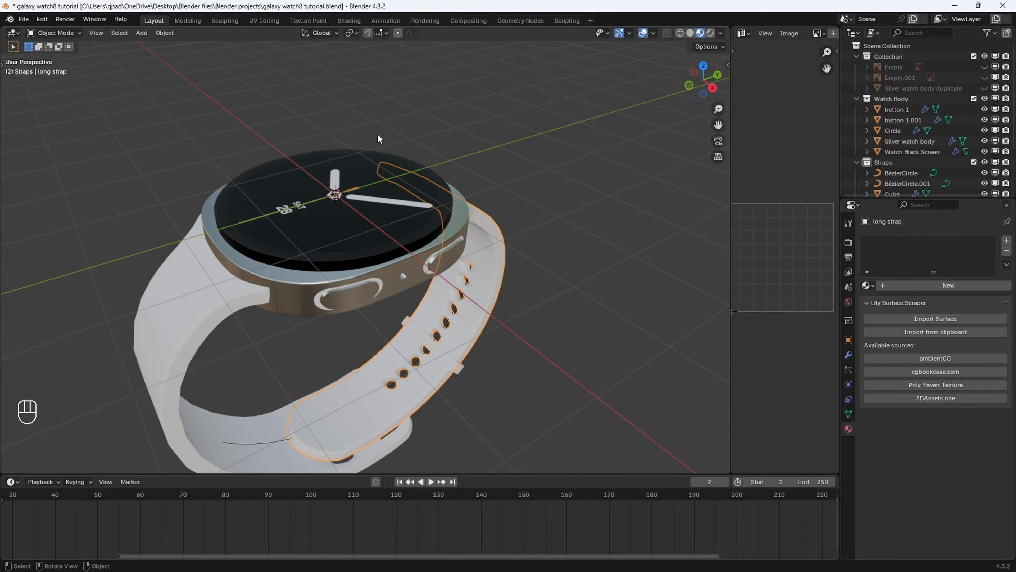
Enable the BlenderKit Online Asset Library add-on and save the preferences.
left_click(42, 20)
left_click(68, 155)
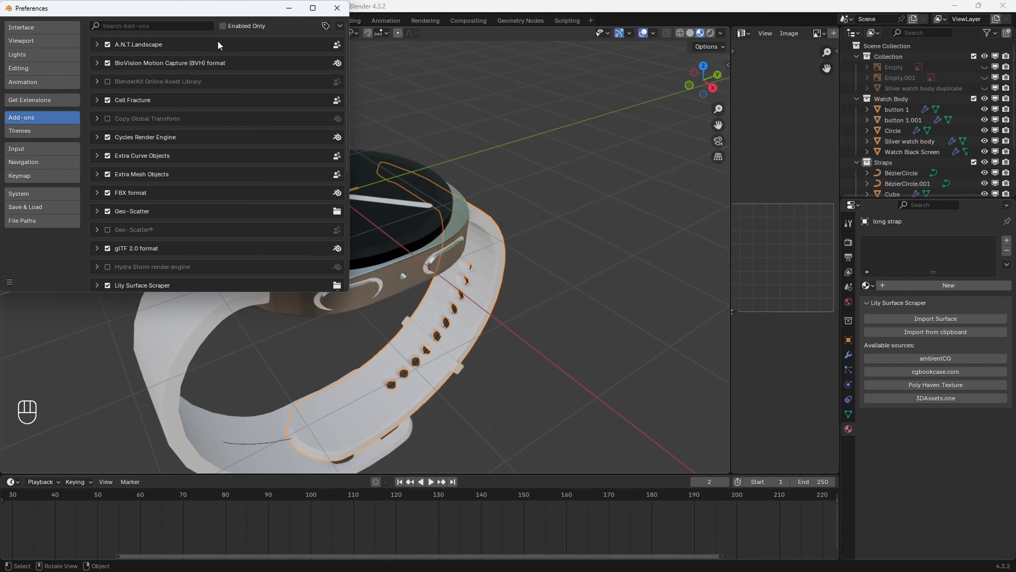
type("blender")
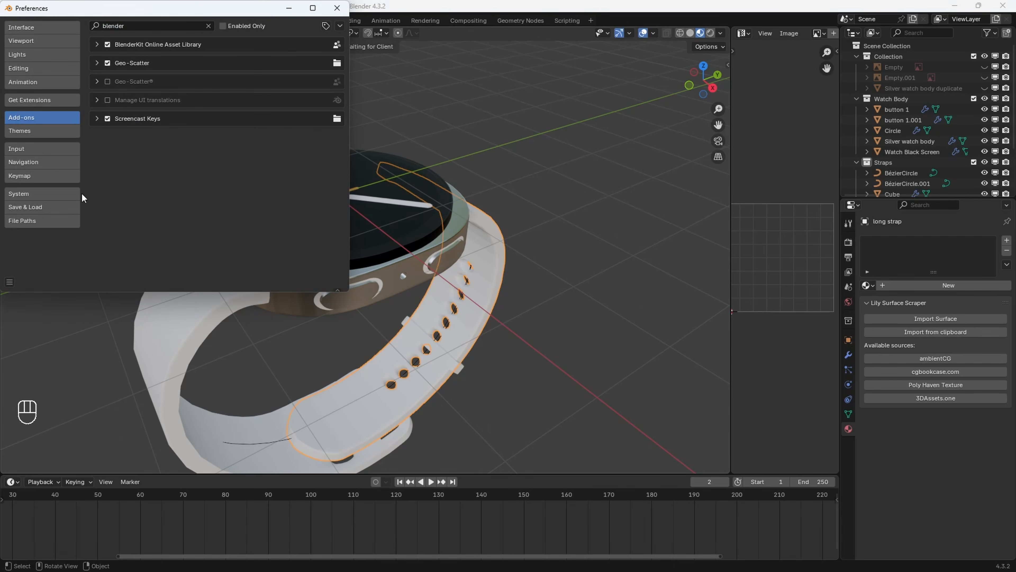
left_click(10, 283)
left_click(32, 248)
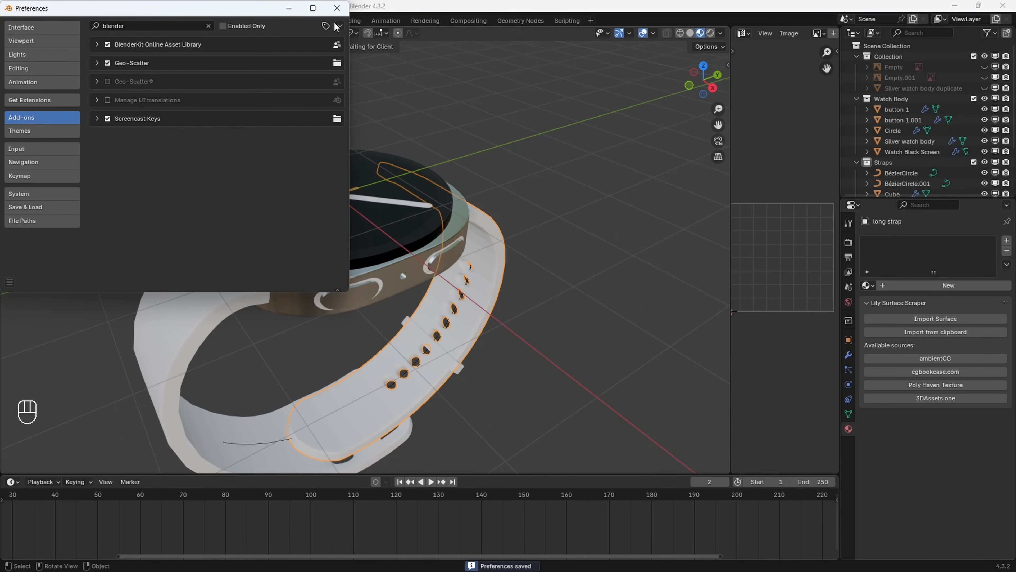
left_click(344, 8)
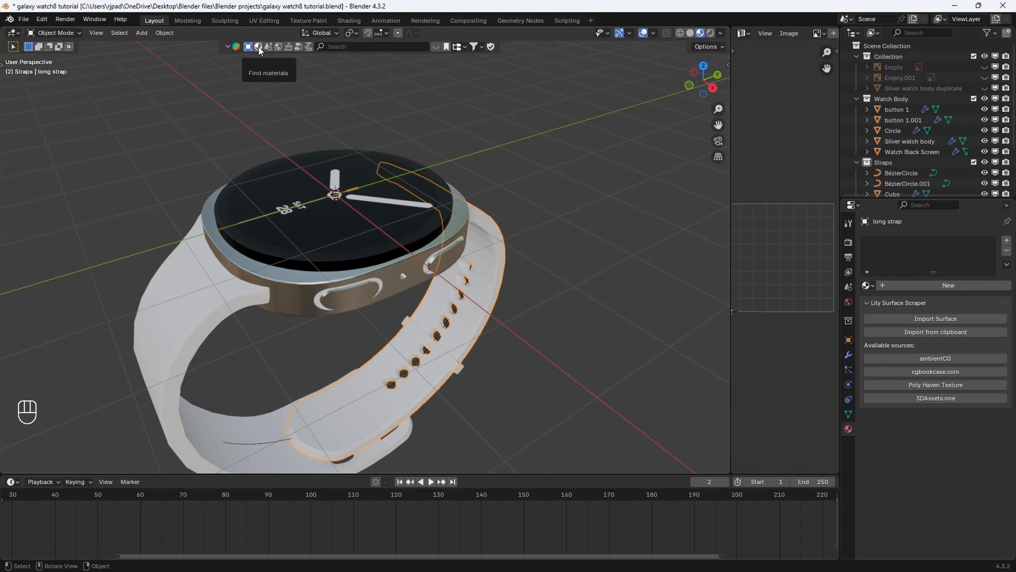
Search the BlenderKit materials for "silicone".
left_click(259, 46)
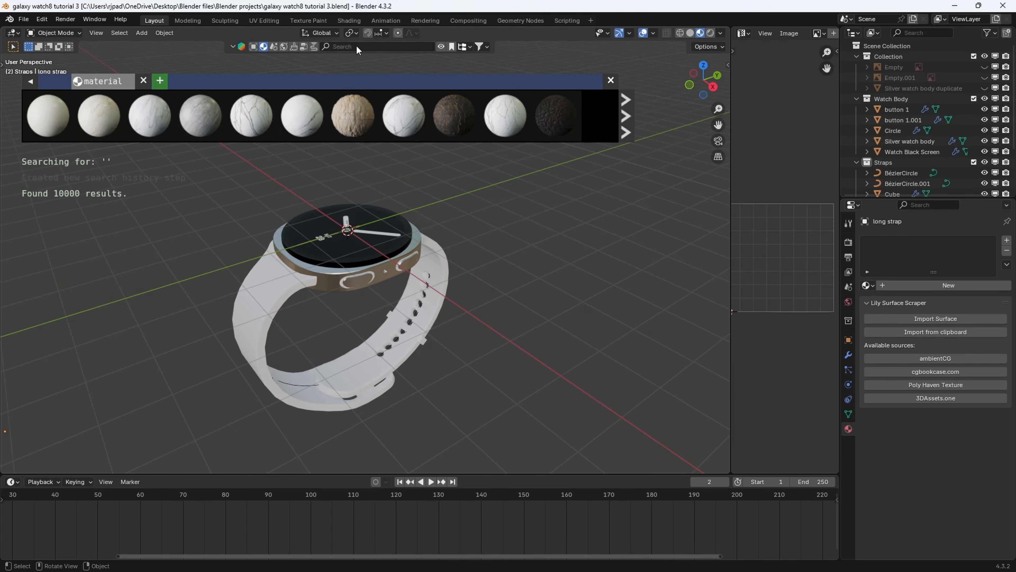
left_click(356, 46)
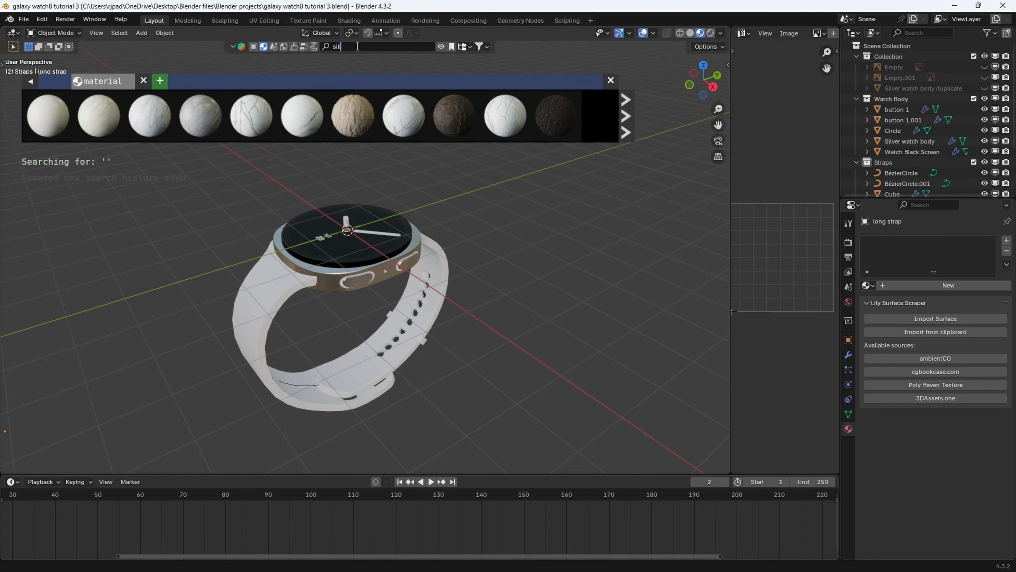
type("silicone")
key("Return")
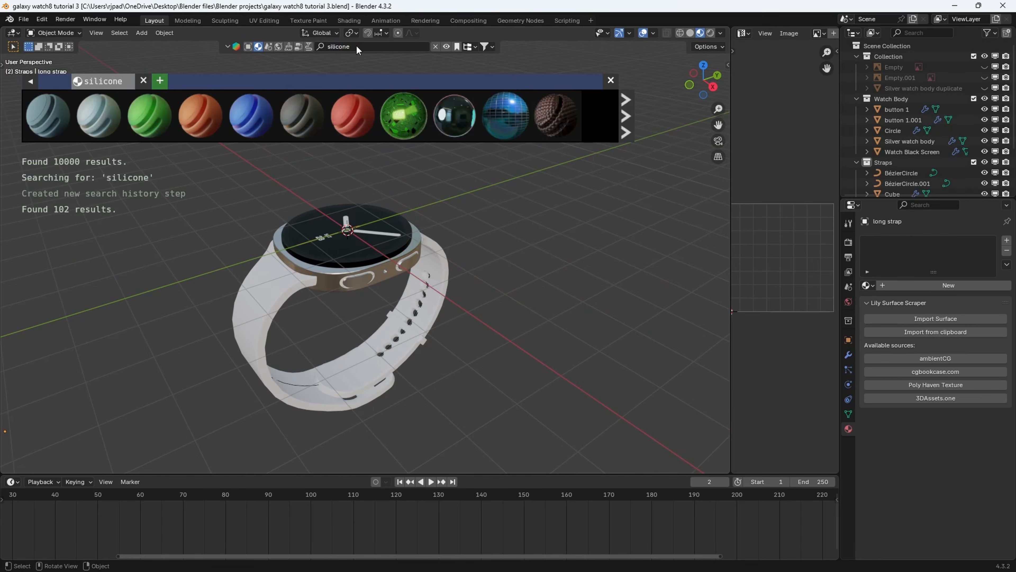
Download BlenderKit's Silicone Rubber material and assign it to the long strap.
mouse_move(93, 124)
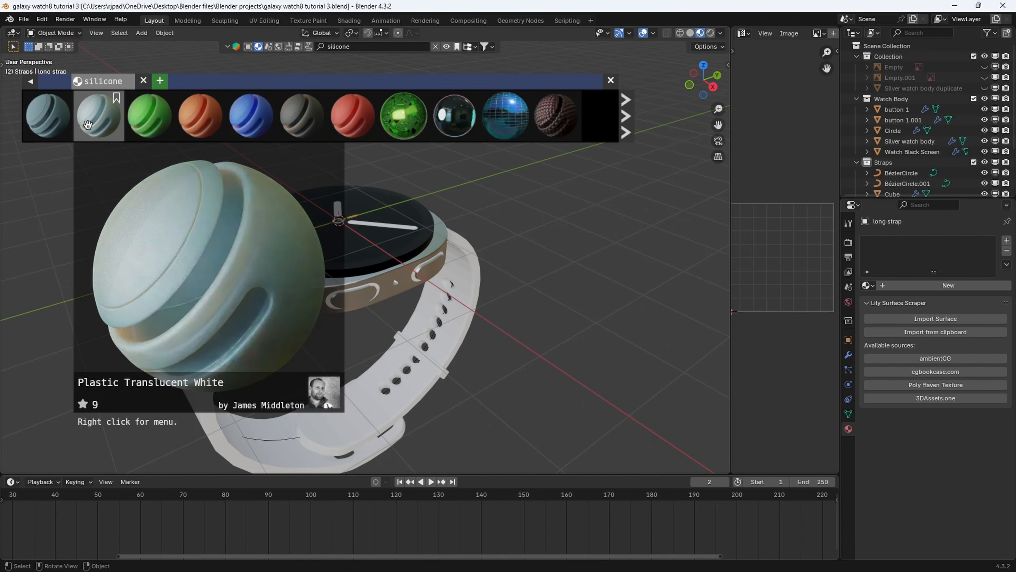
mouse_move(131, 125)
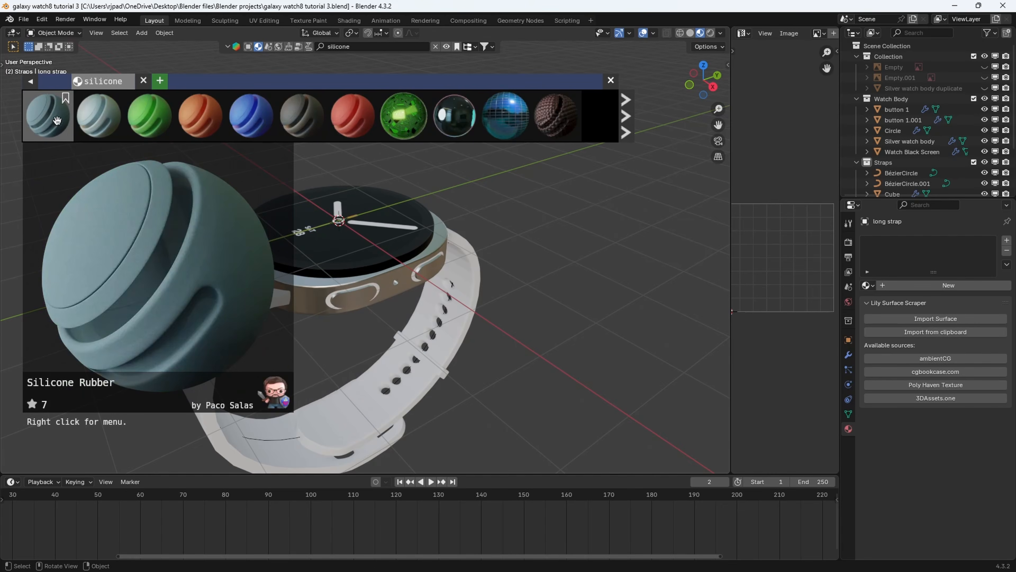
mouse_move(54, 120)
left_mouse_down()
mouse_move(420, 437)
mouse_move(404, 446)
mouse_move(362, 410)
left_mouse_up()
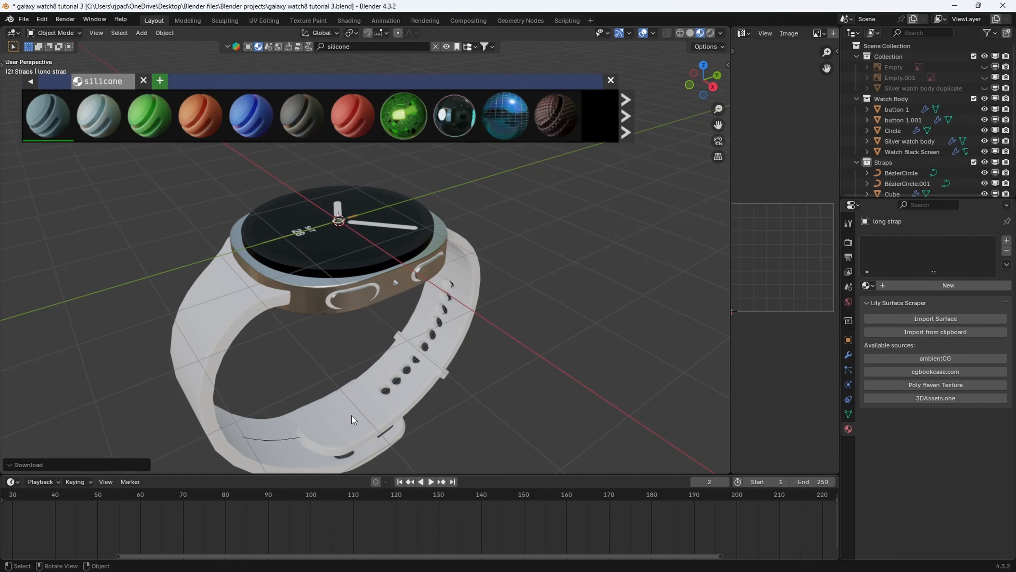
left_click(351, 416)
left_click(872, 287)
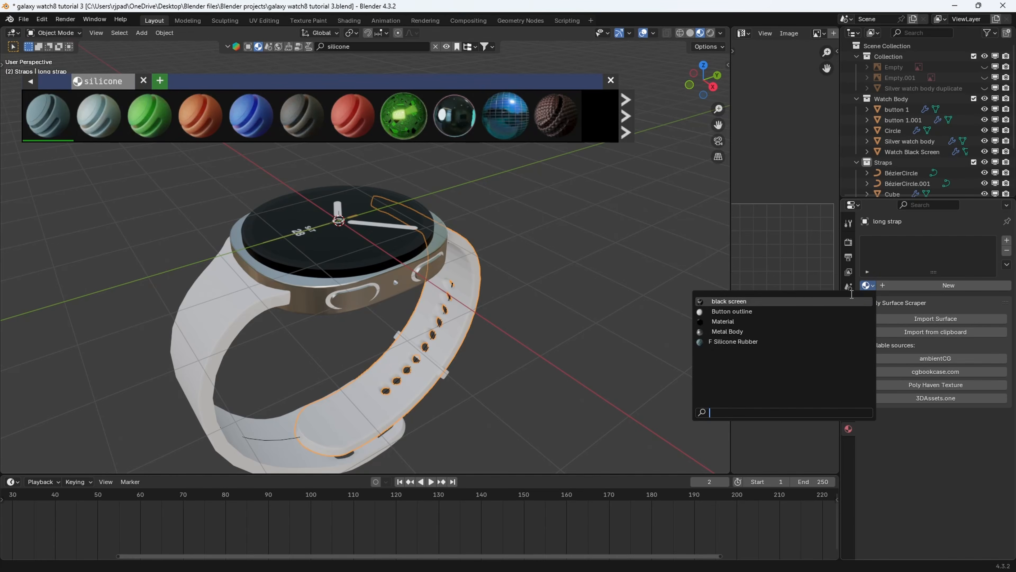
left_click(735, 341)
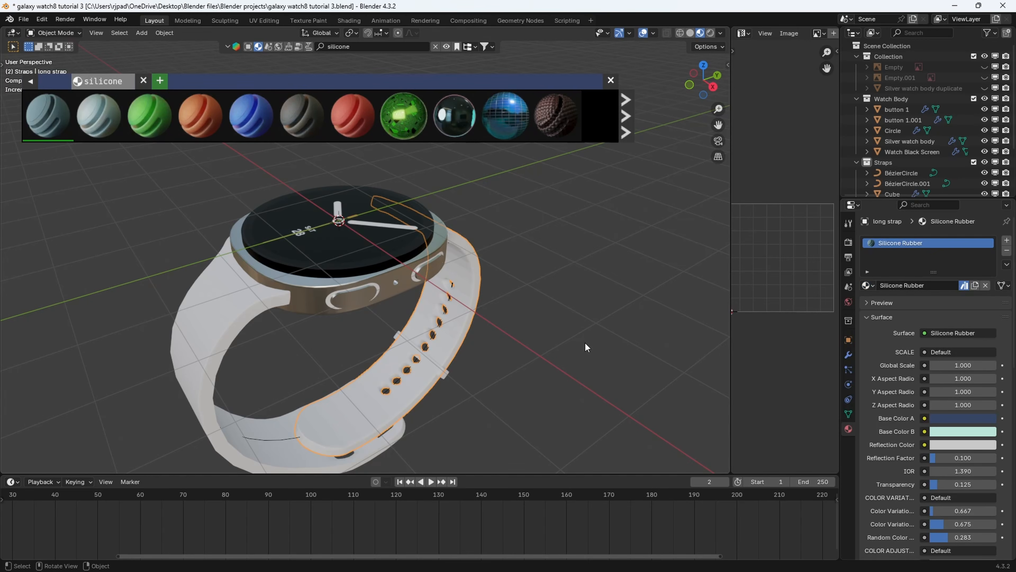
Close the BlenderKit results, widen the UV Editor area and turn it into a Shader Editor showing the Silicone Rubber nodes.
middle_click_drag(581, 340, 572, 312)
scroll(591, 312, "up", 2)
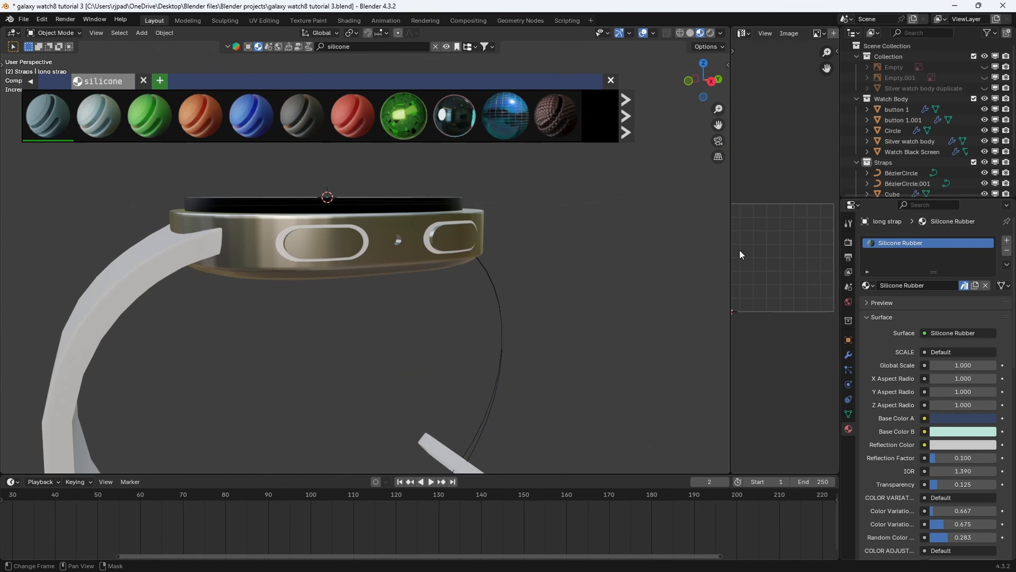
left_click_drag(731, 251, 595, 245)
scroll(541, 248, "down", 3)
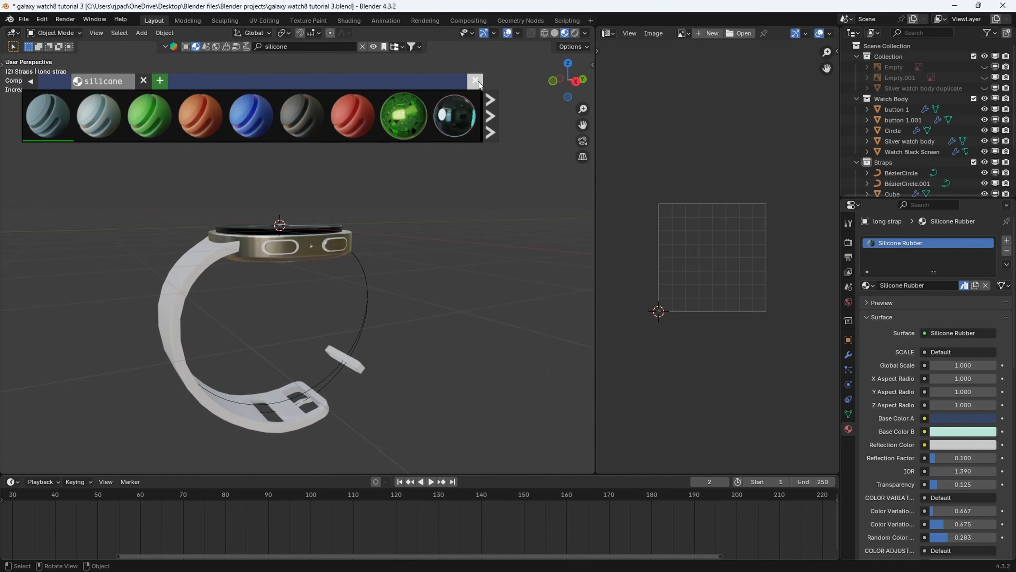
middle_click_drag(441, 245, 520, 241)
left_click(607, 33)
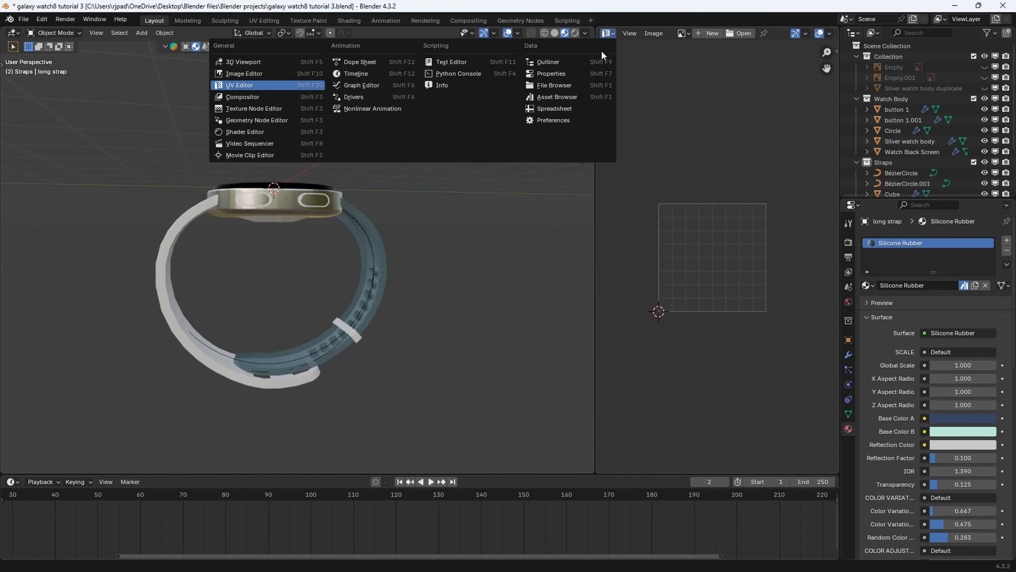
left_click(292, 135)
key("n")
scroll(678, 250, "up", 2)
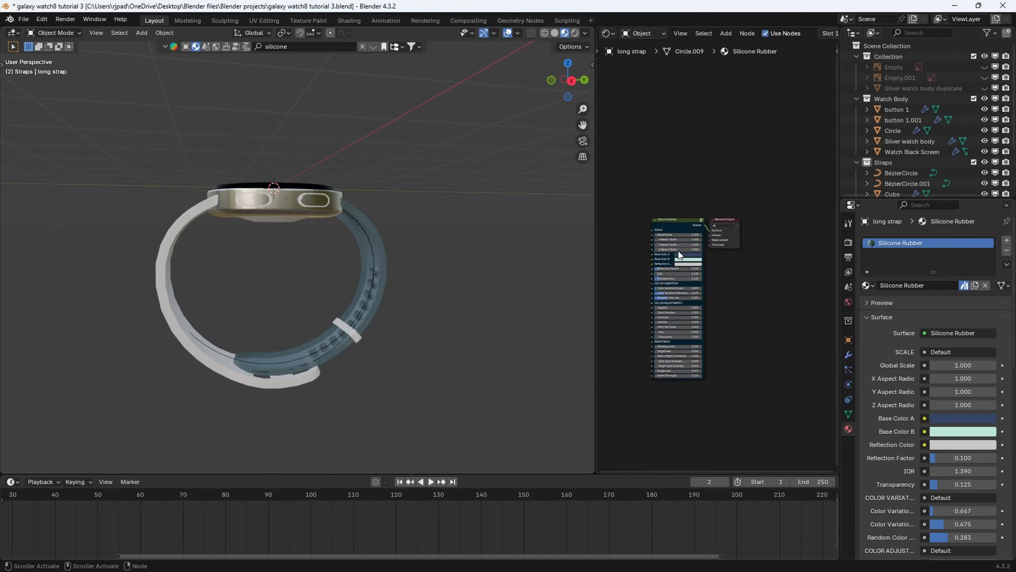
scroll(678, 251, "up", 2)
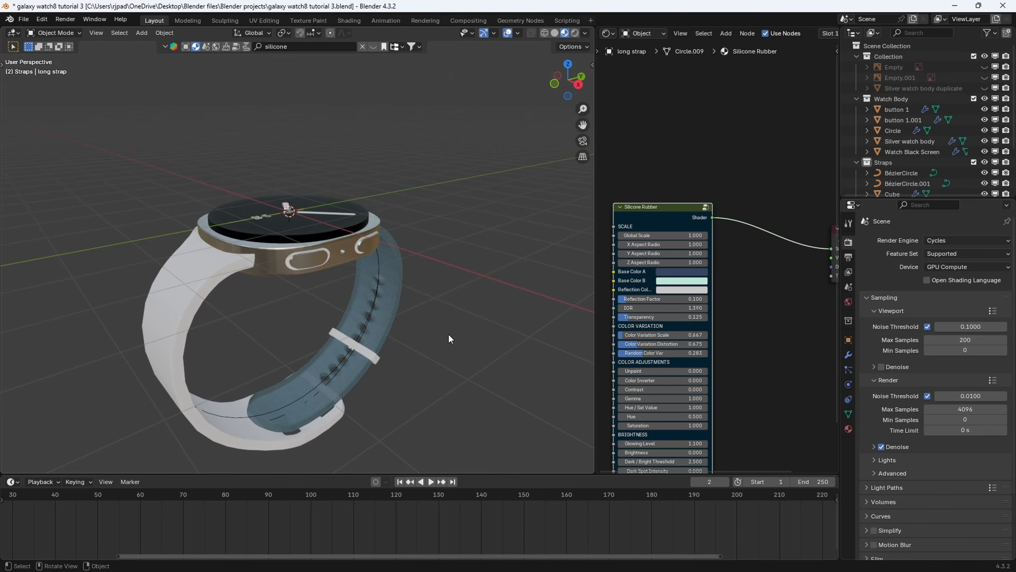
Switch the 3D viewport to rendered shading to preview the watch and strap material in Cycles.
scroll(448, 333, "down", 3)
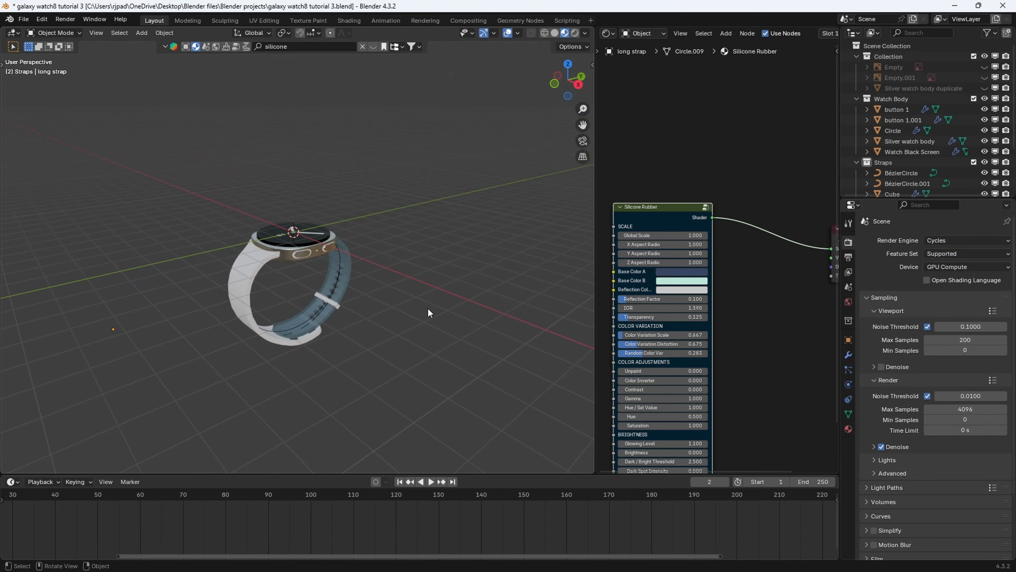
mouse_move(402, 304)
middle_mouse_down()
mouse_move(360, 292)
mouse_move(394, 292)
middle_mouse_up()
scroll(522, 186, "up", 4)
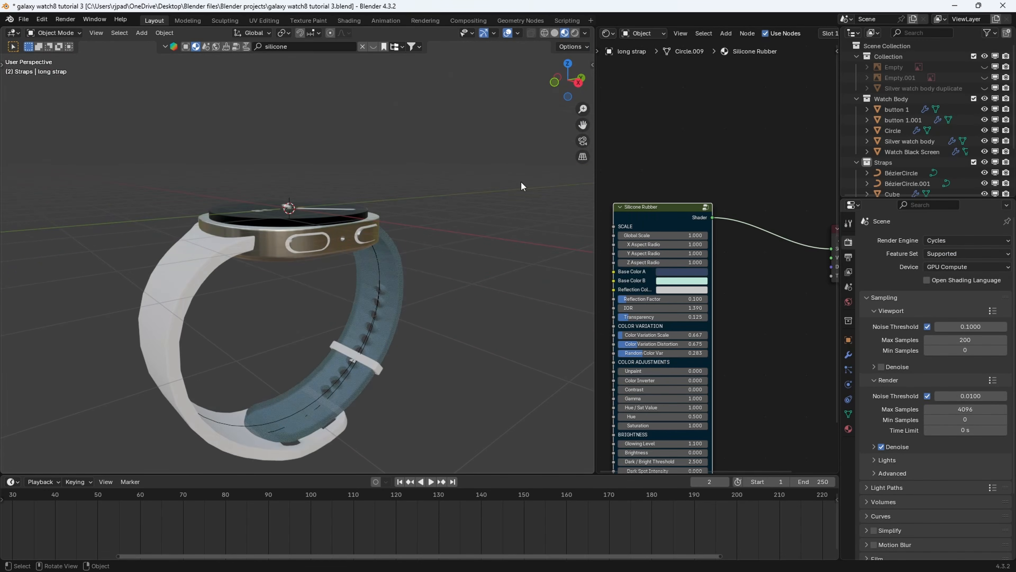
left_click(453, 318)
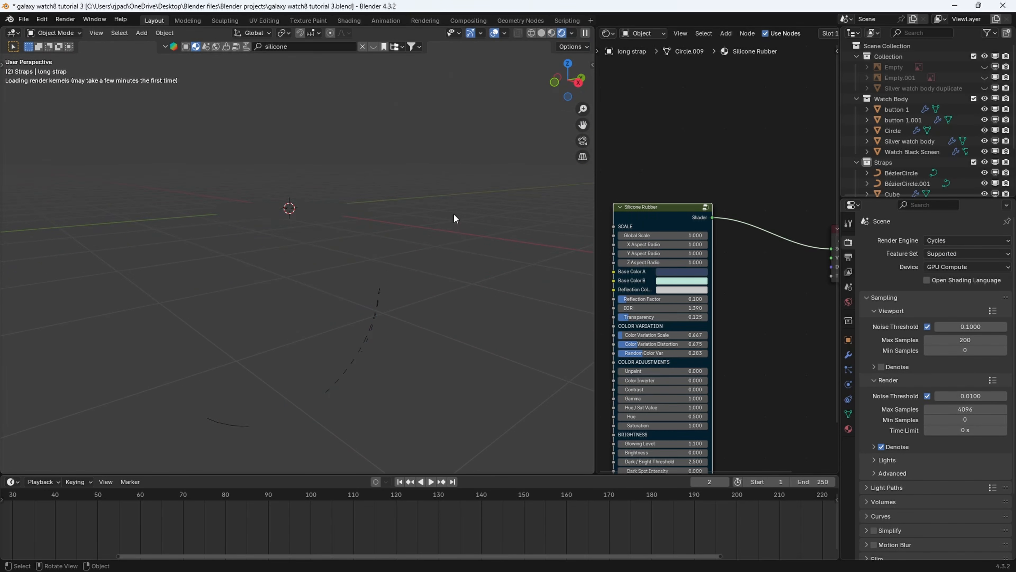
middle_click_drag(462, 265, 403, 266)
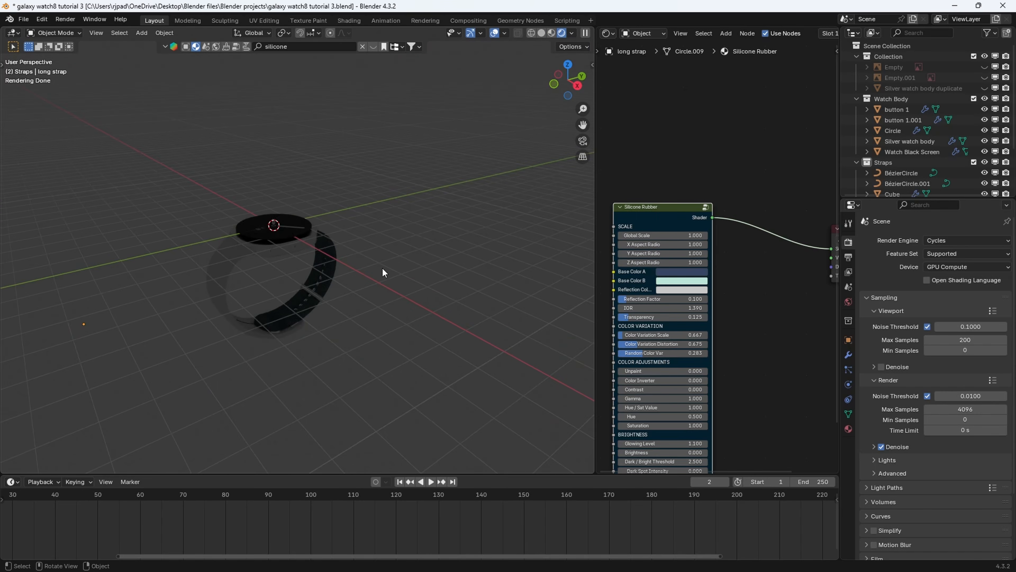
Light the world with an environment texture on its background color, using the brown_photostudio_02 image from the HDRI folder.
scroll(365, 279, "up", 4)
left_click(848, 301)
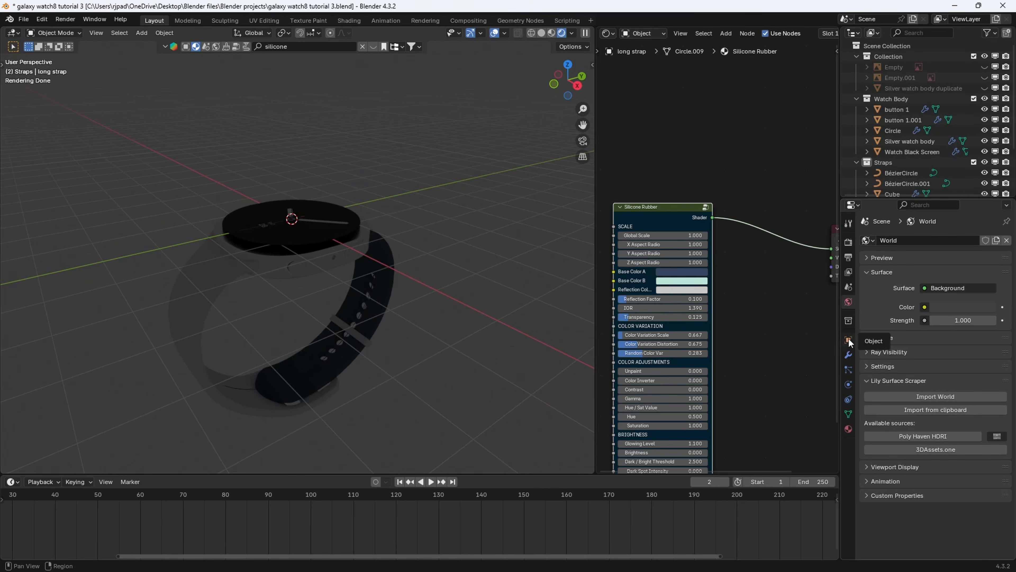
left_click(924, 307)
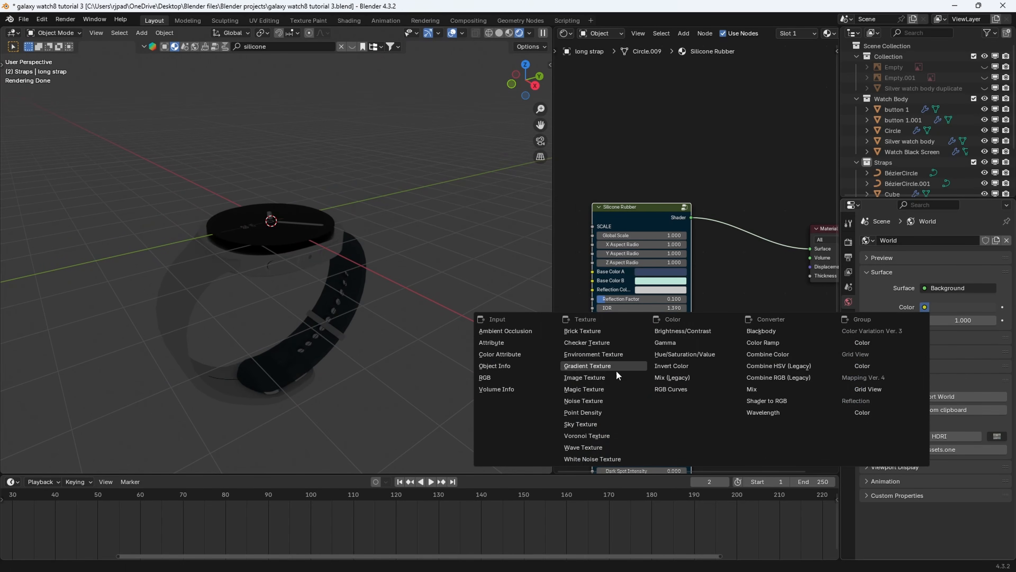
left_click(606, 356)
left_click(990, 321)
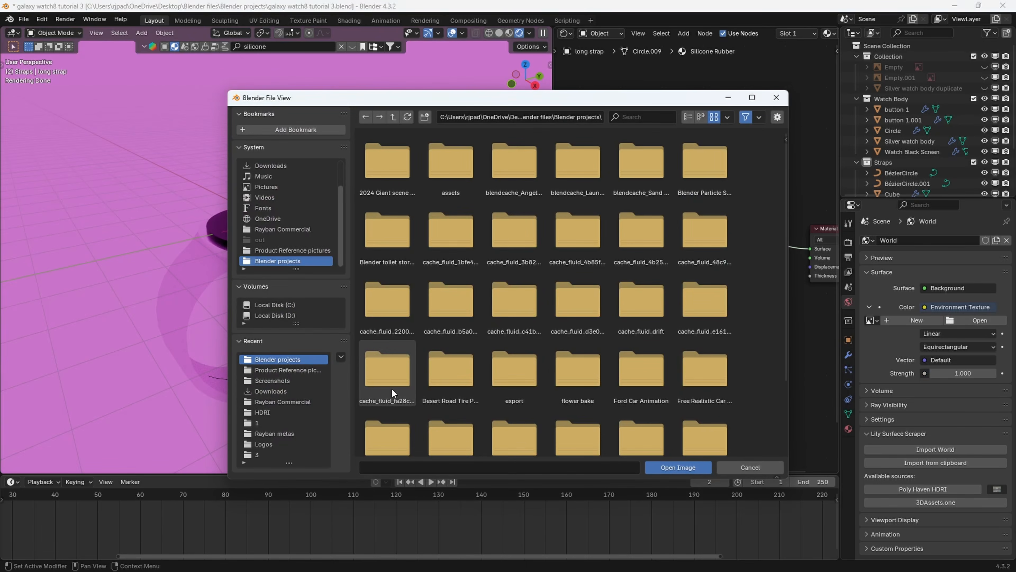
left_click(286, 412)
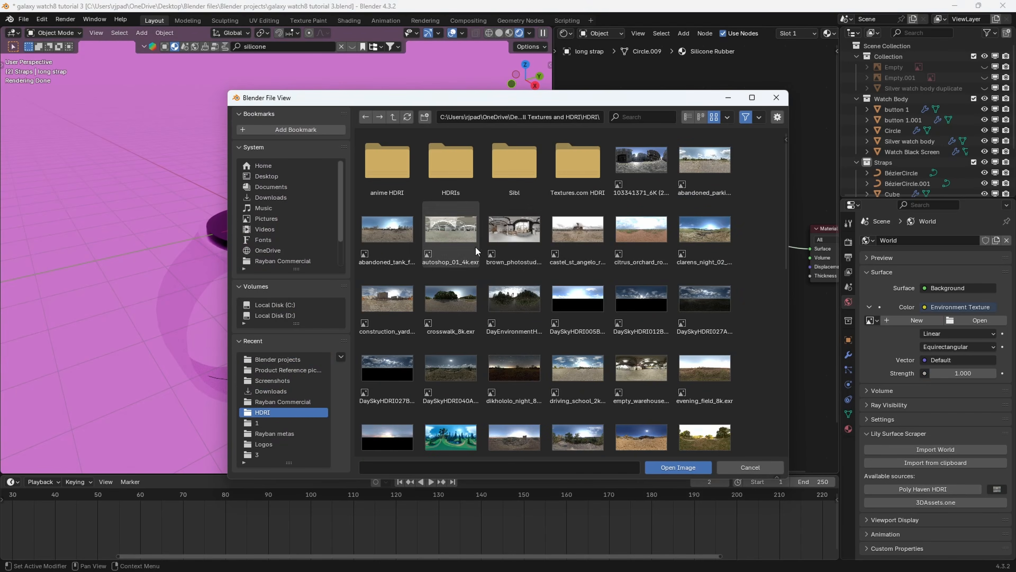
left_click(508, 236)
left_click(670, 468)
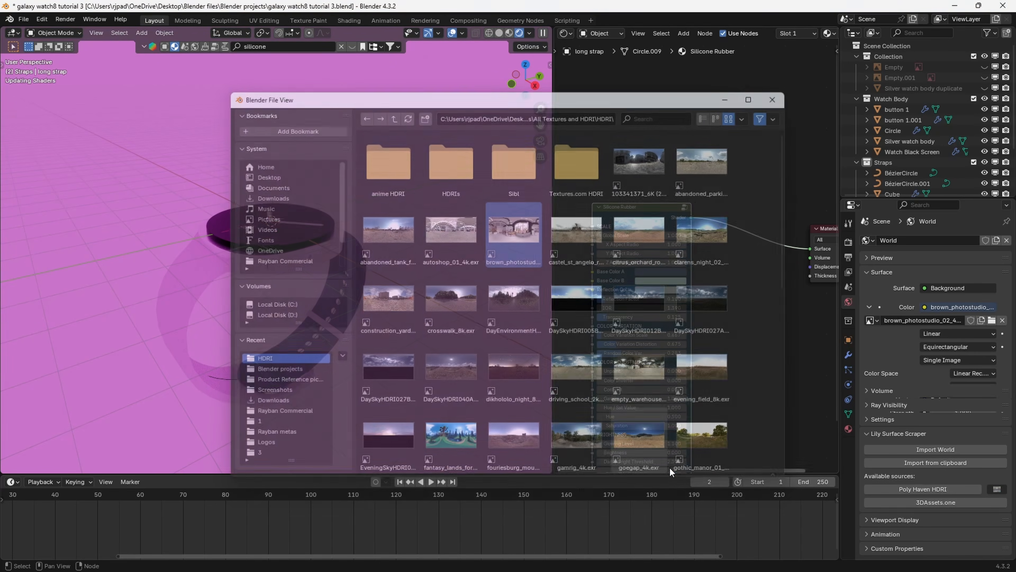
Change Base Color B of the long strap's Silicone Rubber material to a very pale pink at full value.
scroll(300, 335, "up", 4)
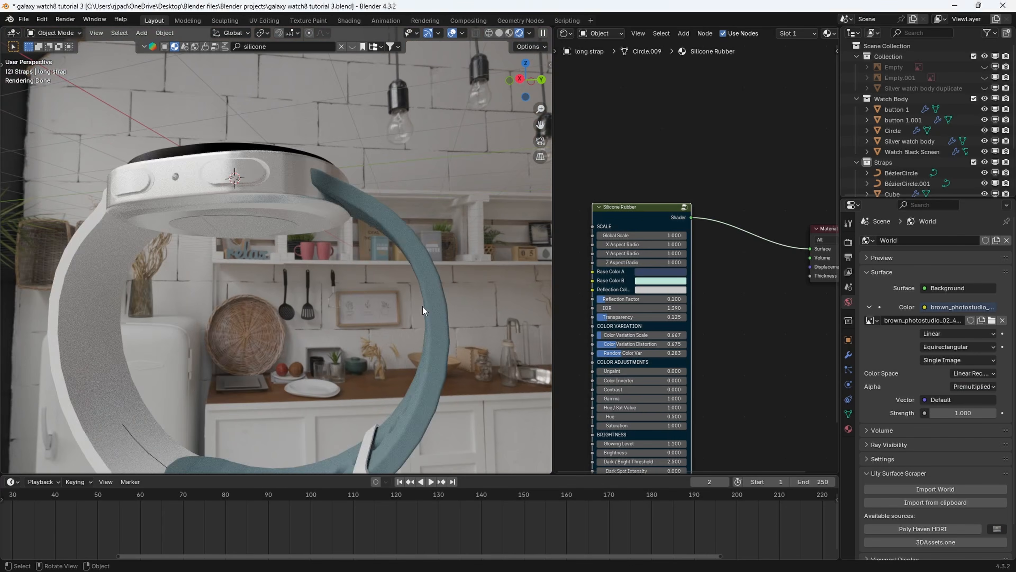
middle_click_drag(423, 307, 361, 329)
middle_click_drag(249, 223, 468, 200)
scroll(468, 201, "up", 5)
scroll(697, 261, "up", 1)
left_click(672, 281)
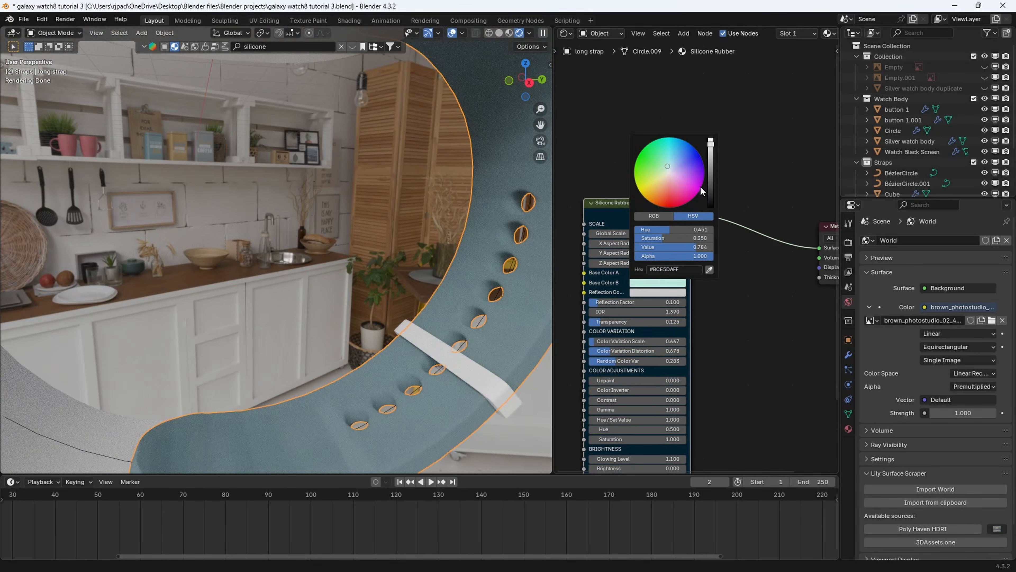
left_click_drag(669, 169, 669, 174)
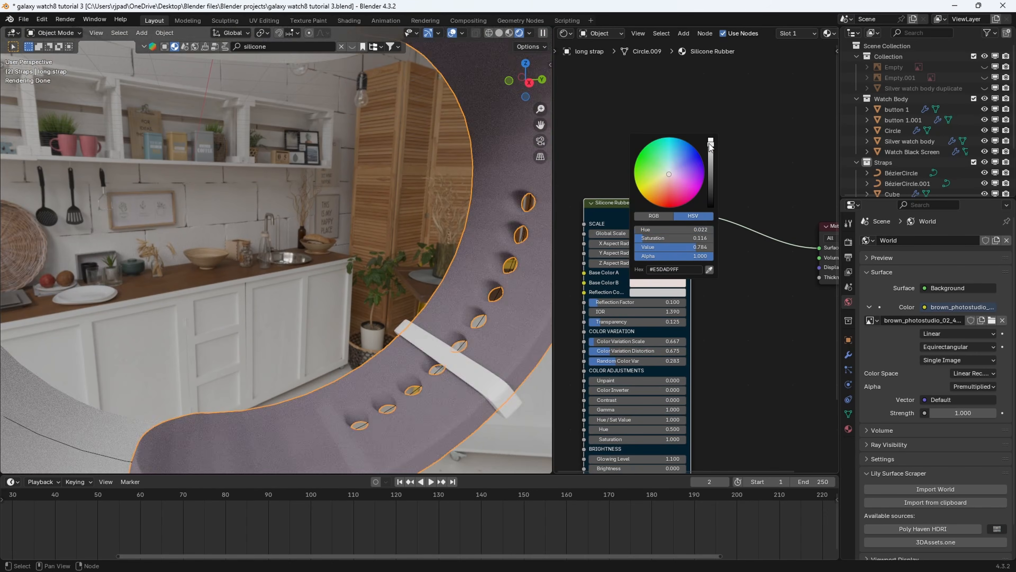
left_click_drag(711, 144, 711, 137)
Set Base Color A of the Silicone Rubber material to zero saturation and make Base Color B pure white.
left_click(654, 275)
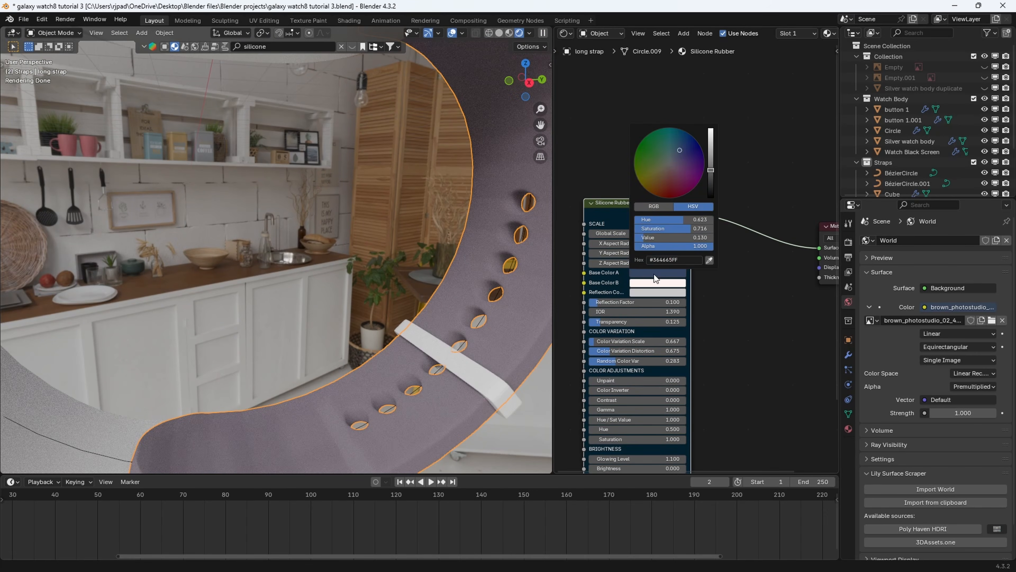
left_click_drag(685, 229, 655, 229)
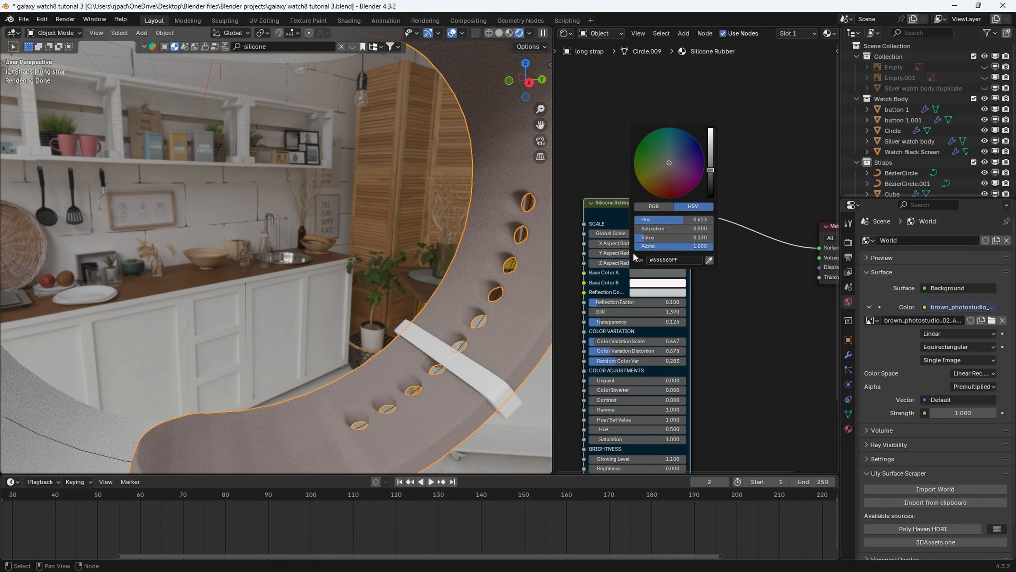
left_click(651, 284)
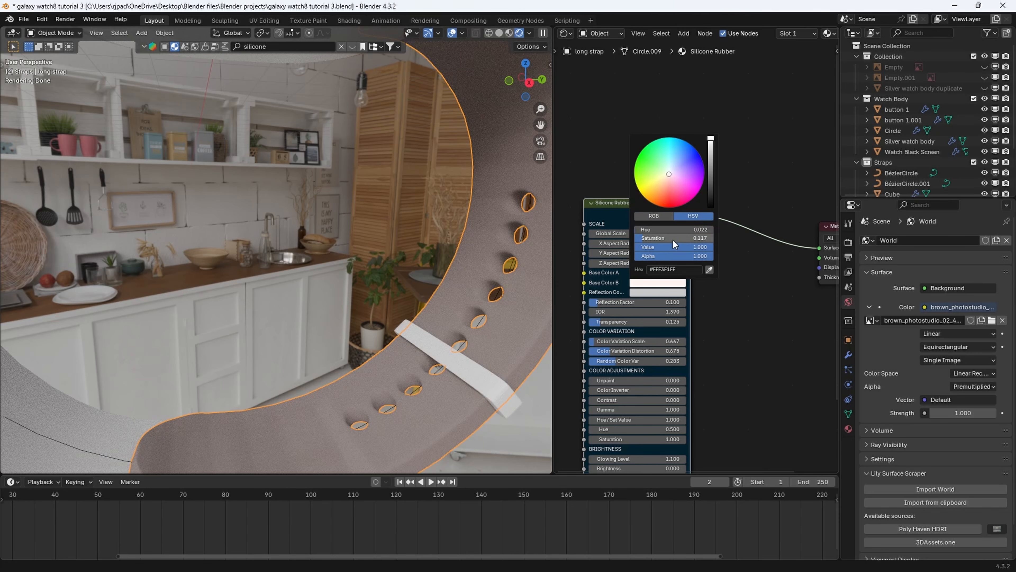
scroll(500, 320, "down", 9)
left_click(500, 319)
Assign the existing Silicone Rubber material to the short strap.
mouse_move(430, 317)
middle_mouse_down()
mouse_move(365, 317)
mouse_move(429, 337)
middle_mouse_up()
scroll(365, 317, "up", 5)
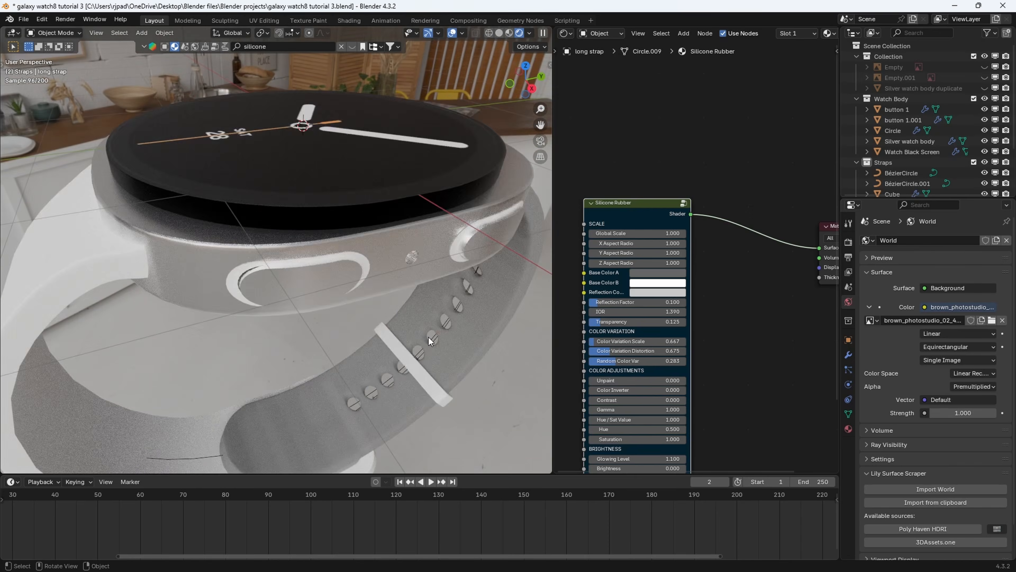
scroll(429, 337, "down", 5)
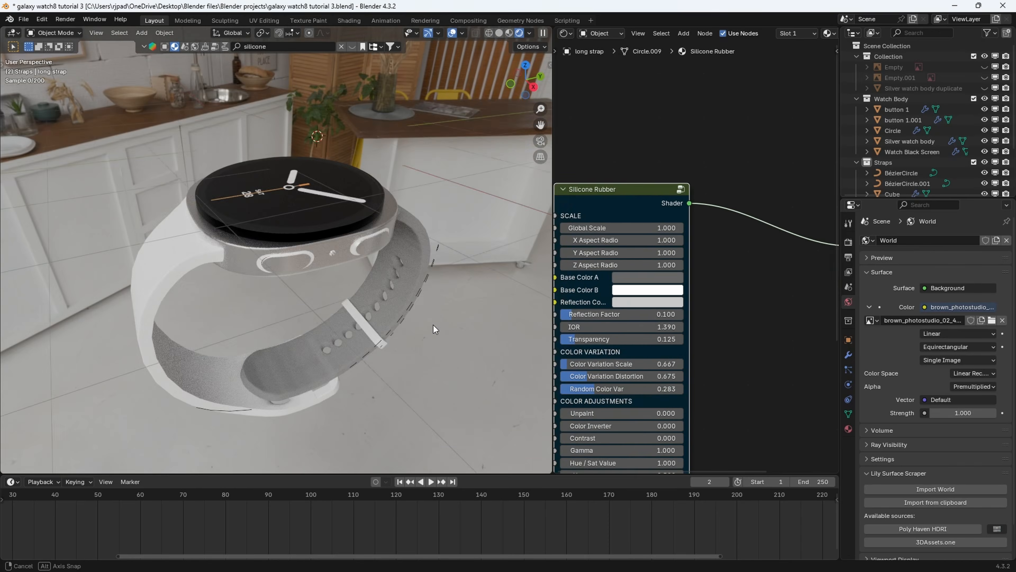
scroll(434, 304, "up", 2)
middle_click_drag(433, 325, 220, 305)
left_click(128, 336)
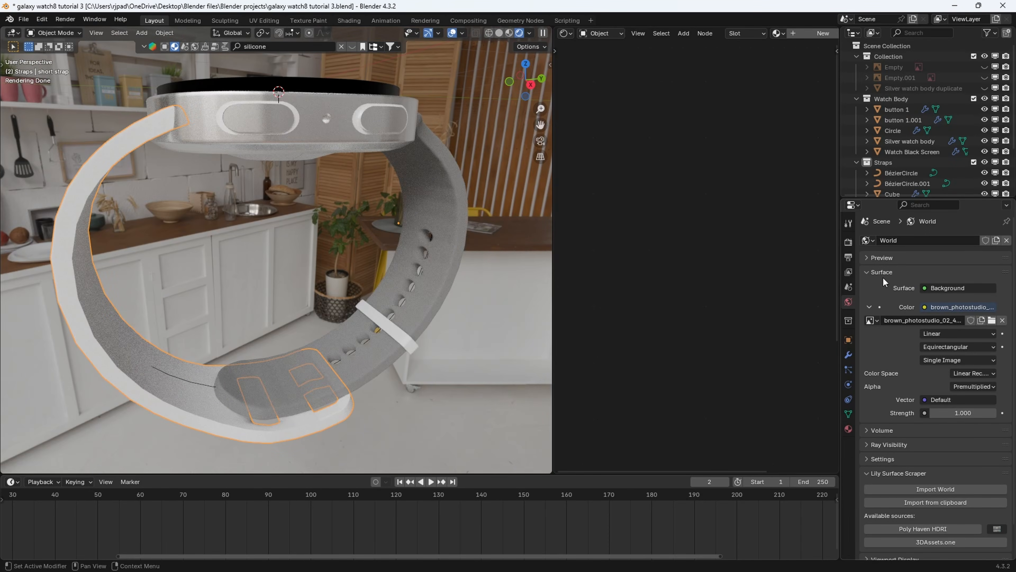
left_click(848, 428)
left_click(867, 285)
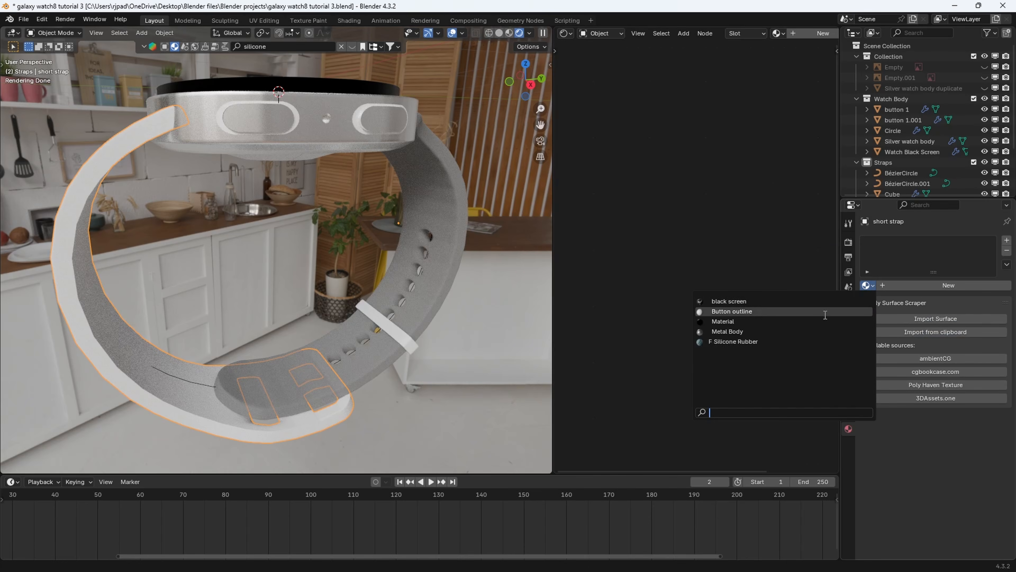
left_click(762, 342)
Assign the existing Silicone Rubber material to the small loop around the long strap.
middle_click_drag(304, 312, 346, 337)
left_click(371, 320)
left_click(868, 285)
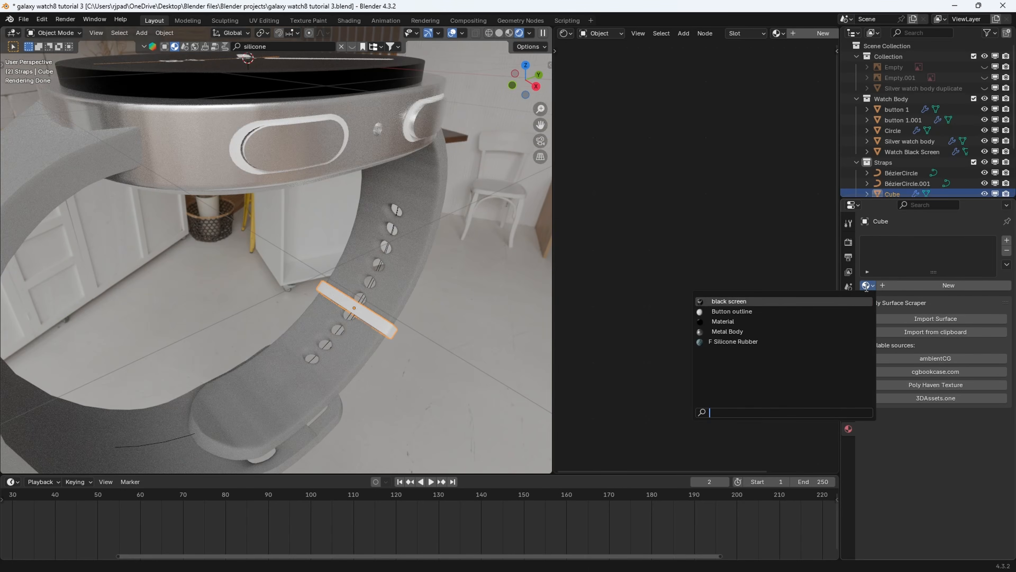
left_click(704, 341)
left_click(470, 345)
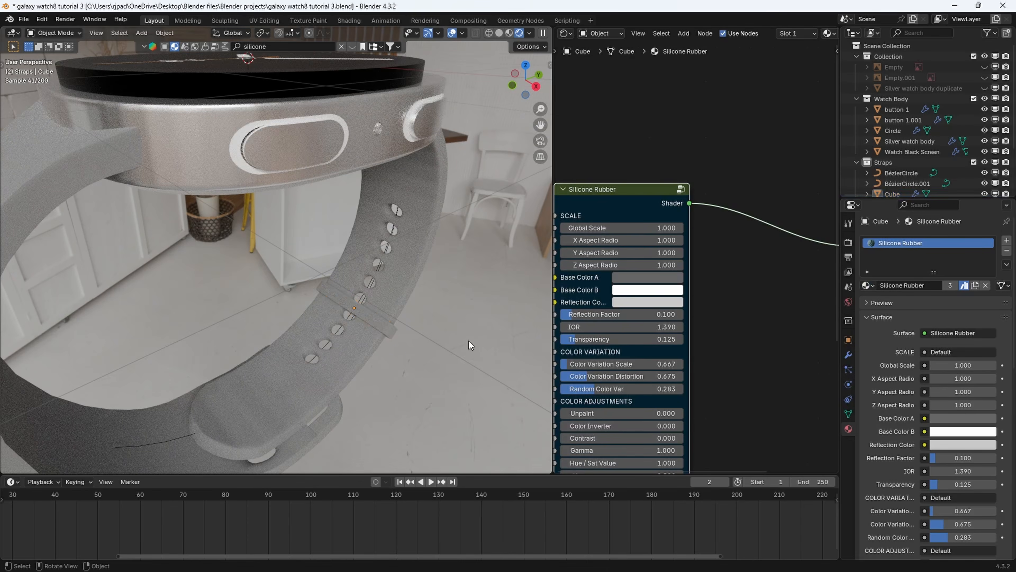
Select the silver watch body and switch to the browser to examine the watch's underside in the Amazon product photos.
middle_click_drag(469, 345, 400, 328)
scroll(414, 378, "up", 3)
left_click(362, 306)
middle_click_drag(400, 328, 374, 316, "shift")
left_click(567, 561)
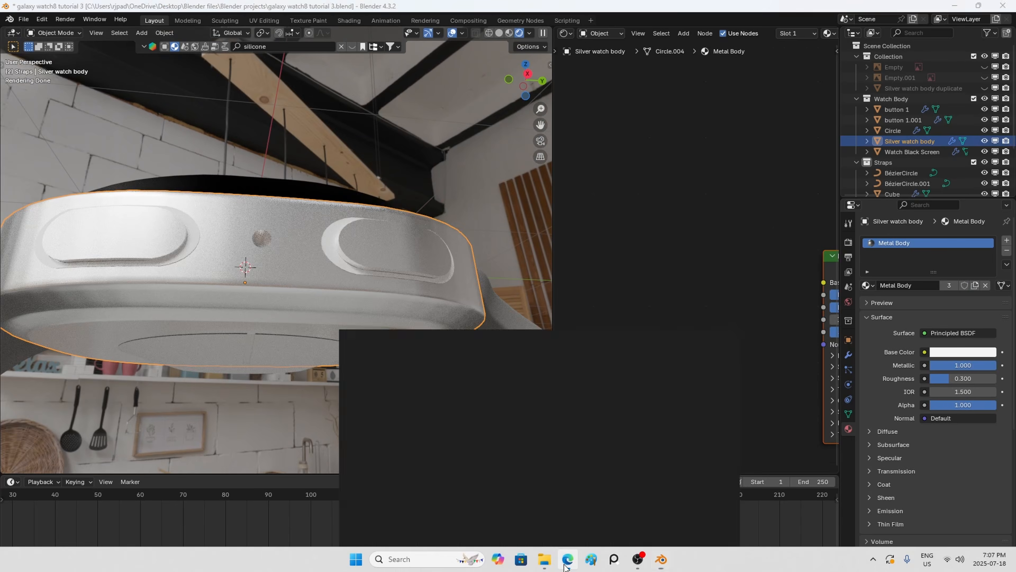
mouse_move(182, 240)
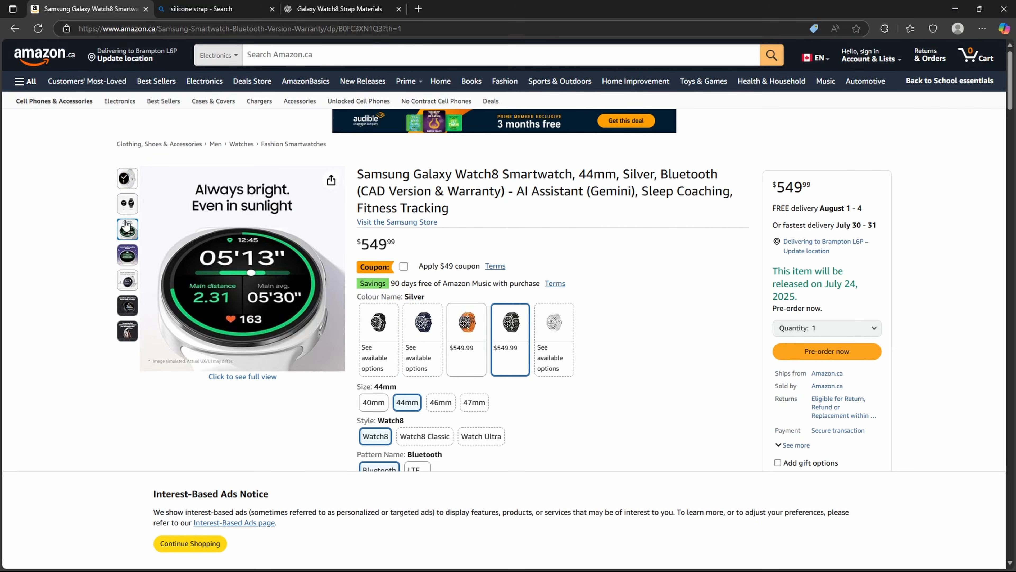
mouse_move(133, 339)
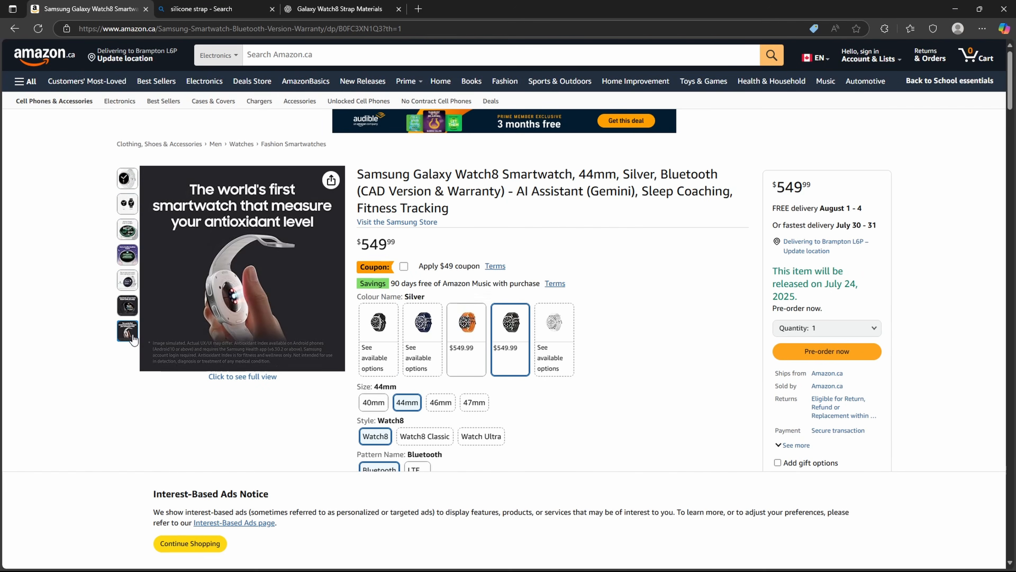
mouse_move(240, 303)
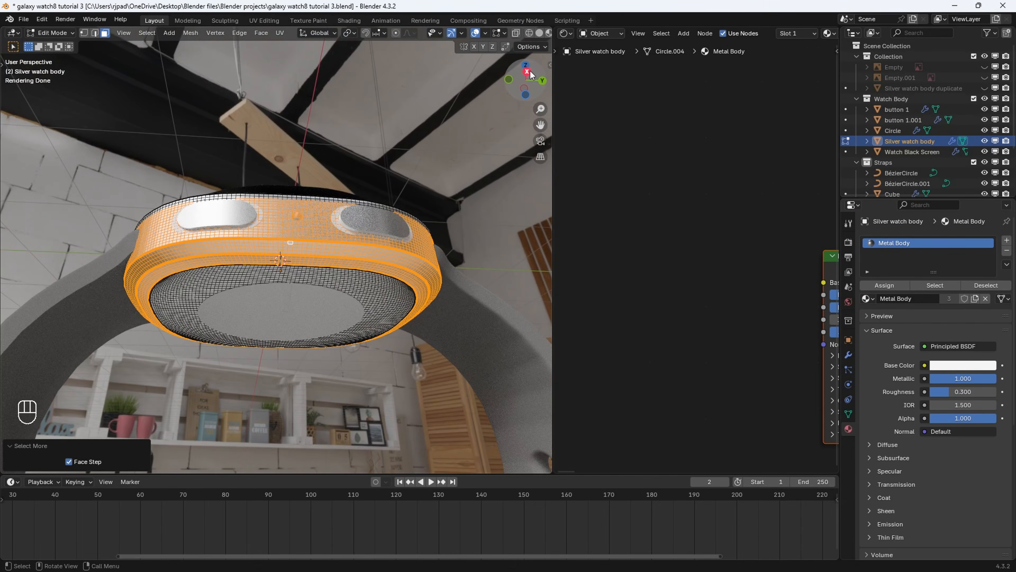
In a right-side wireframe view, replace the selection with the lower beveled band of faces on the silver watch body.
left_click(530, 71)
middle_click_drag(395, 354, 413, 268, "shift")
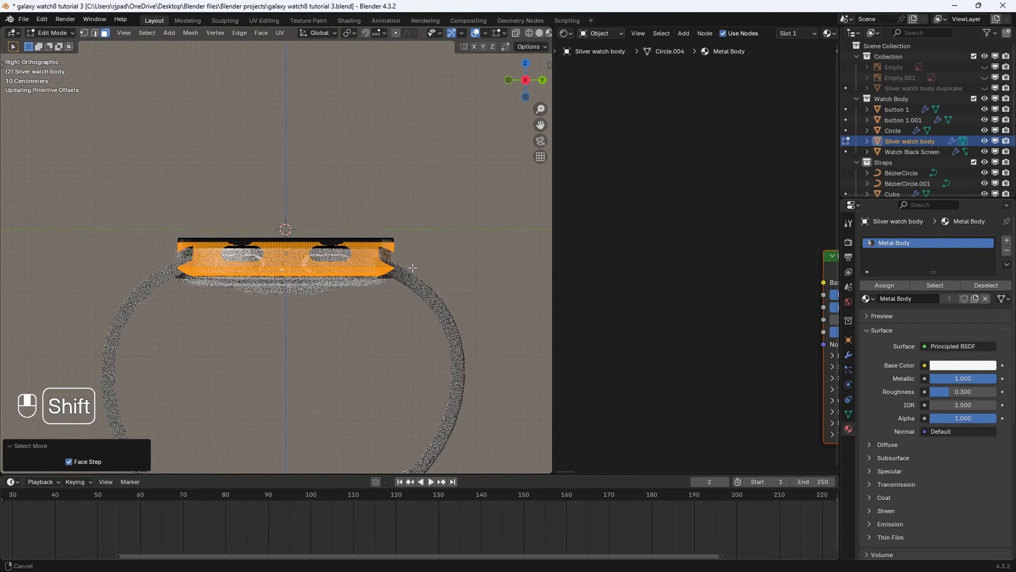
scroll(415, 269, "up", 3)
key("z")
left_click(96, 283)
left_click(163, 313)
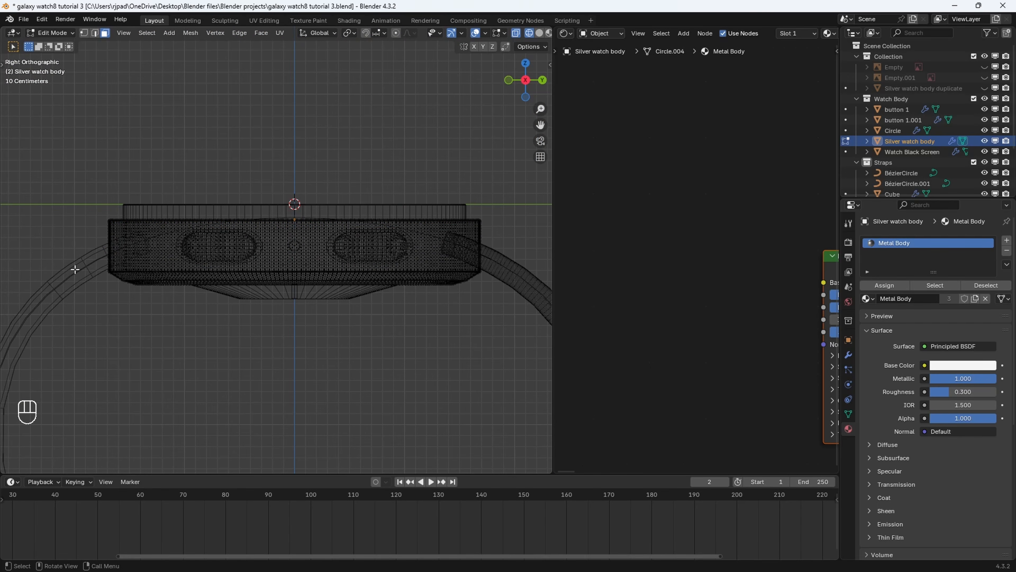
left_click_drag(74, 269, 528, 390)
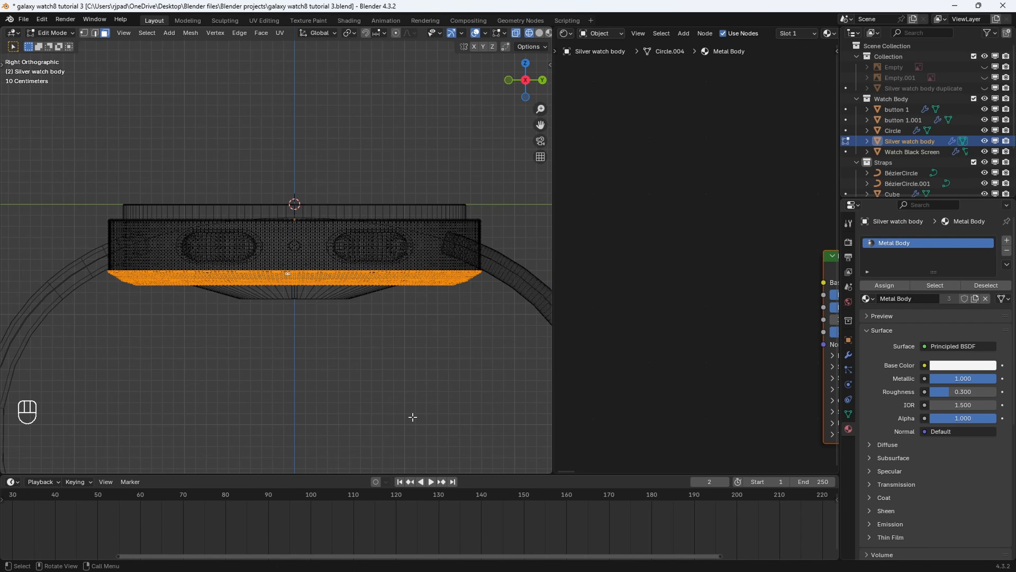
Return to solid shading and add a second material slot on the watch body with a new material named bottom white.
mouse_move(413, 417)
middle_mouse_down()
mouse_move(413, 345)
mouse_move(408, 376)
middle_mouse_up()
key("z")
left_click(518, 361)
scroll(407, 372, "down", 3)
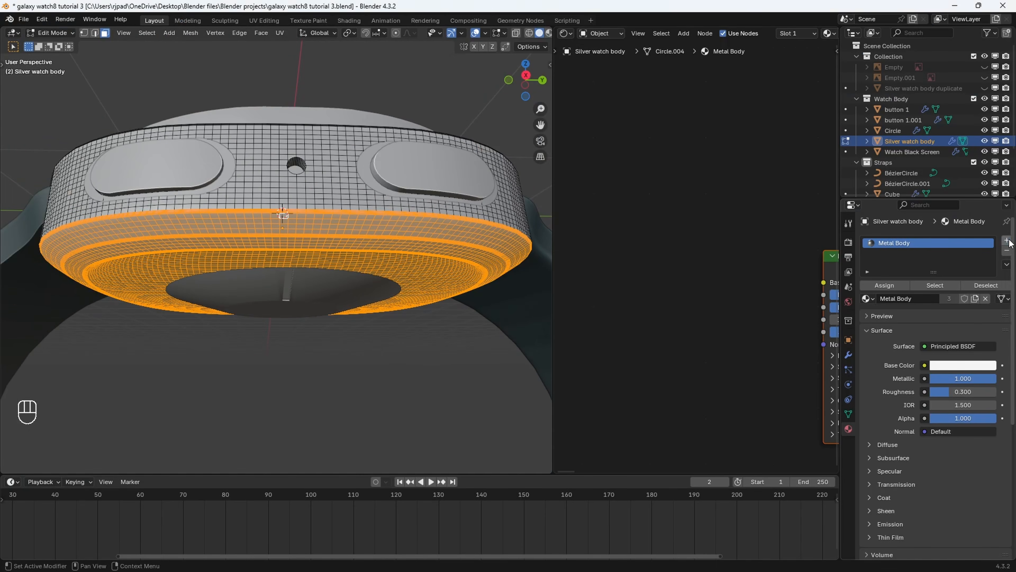
left_click(1006, 240)
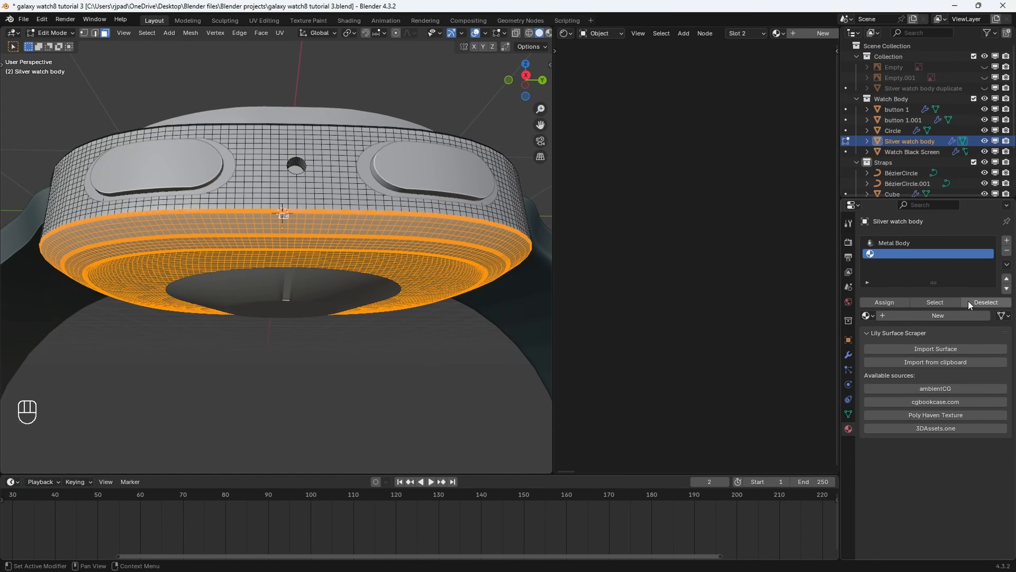
left_click(941, 318)
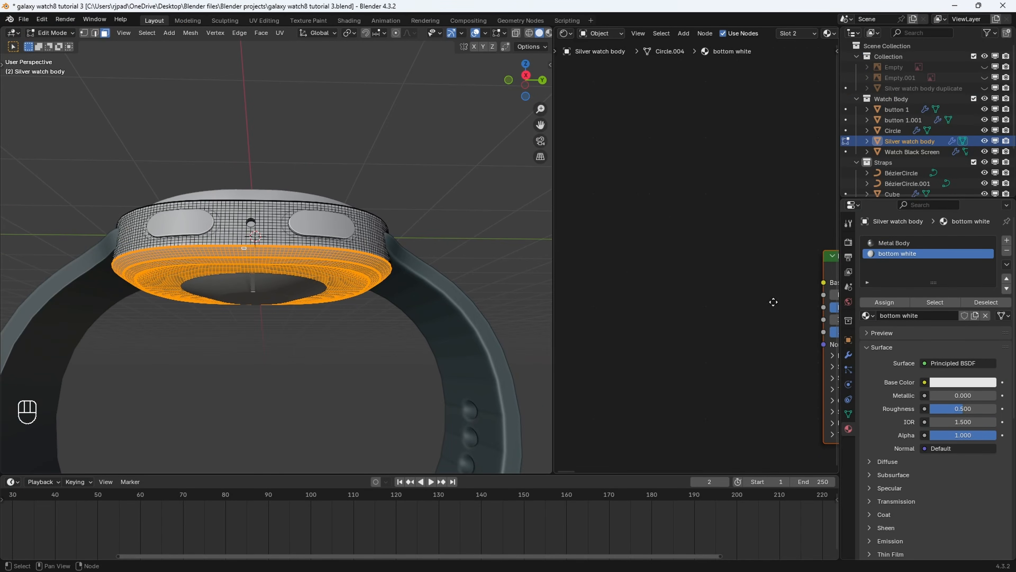
Move the bottom white material's Principled BSDF node farther away from the Material Output node.
middle_click_drag(771, 302, 634, 279)
scroll(690, 236, "down", 2)
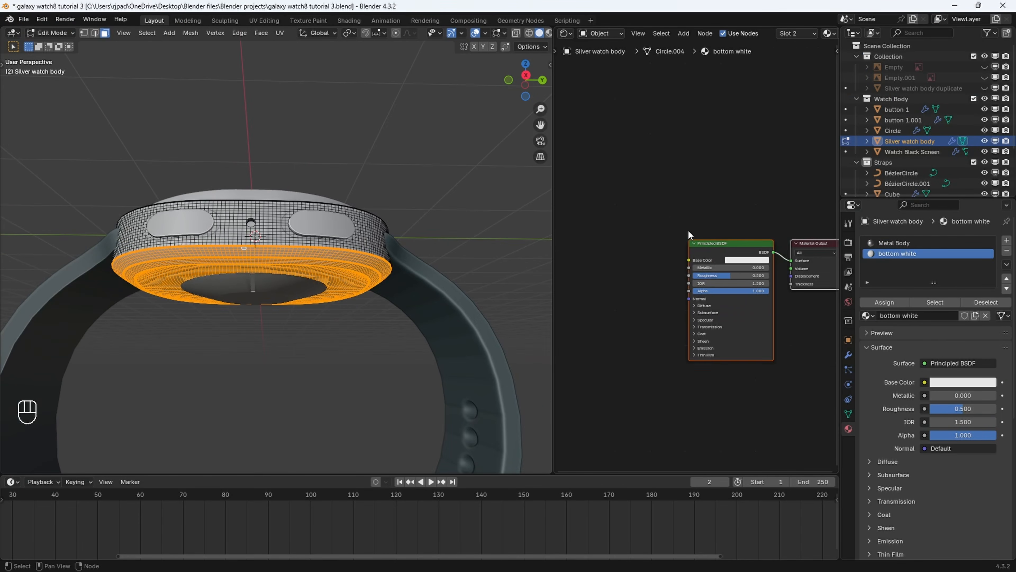
left_click_drag(690, 212, 720, 285)
key("g")
left_click(679, 273)
scroll(700, 260, "up", 4)
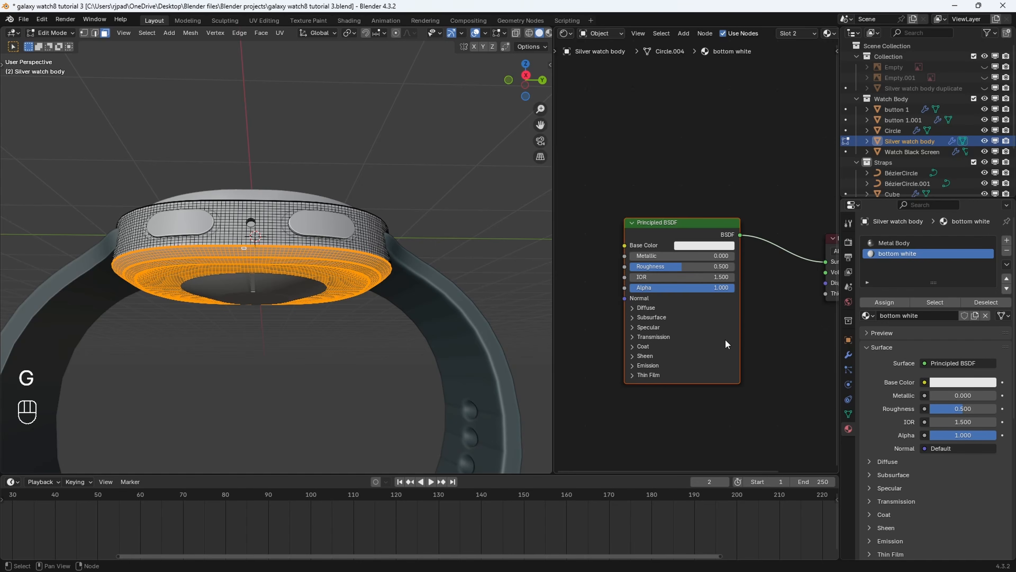
scroll(727, 345, "up", 2)
In Object Mode with rendered shading, set the bottom white material's roughness to 0.3 and brighten its base color to near white.
key("Tab")
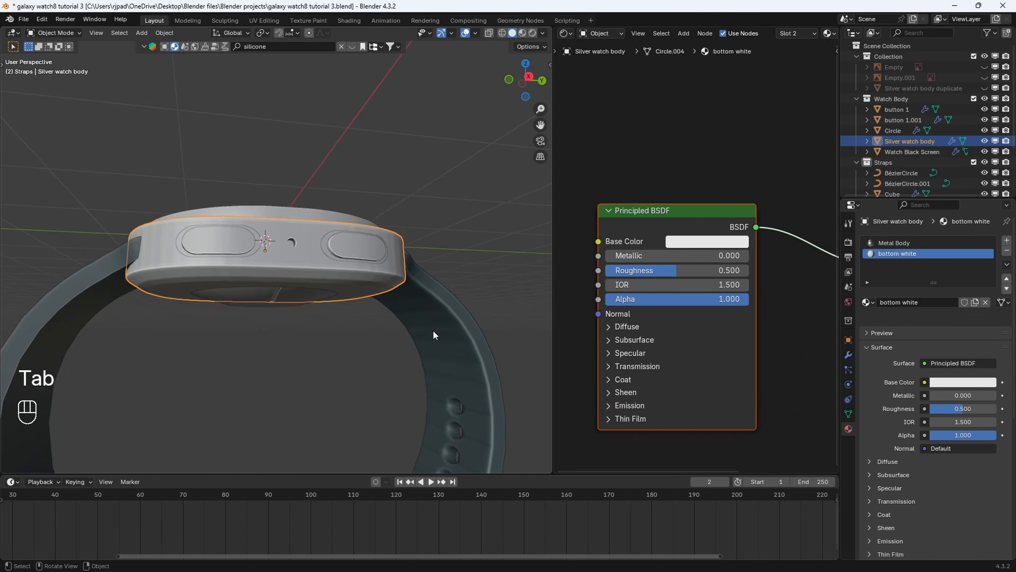
key("z")
scroll(434, 308, "up", 2)
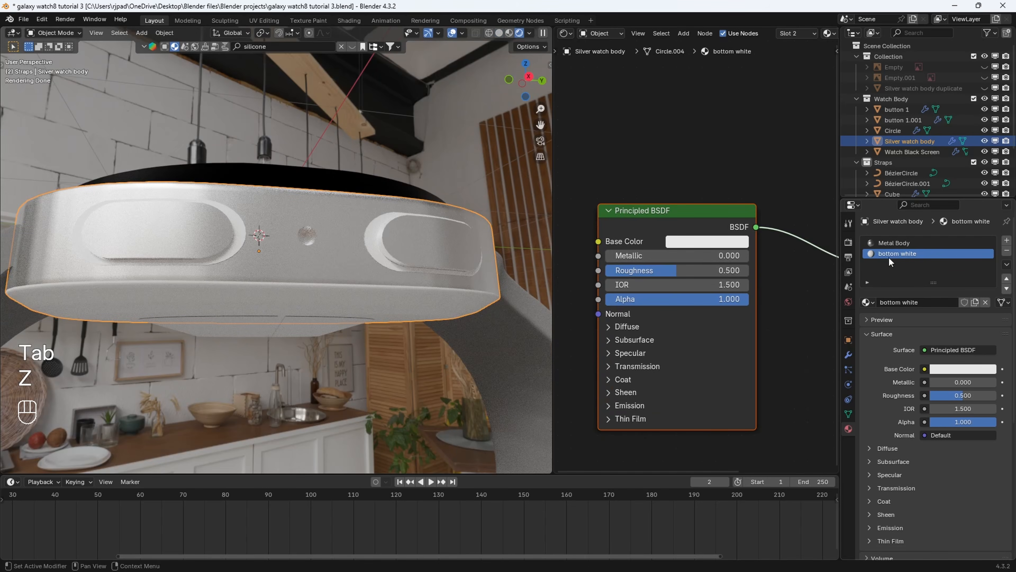
left_click(652, 271)
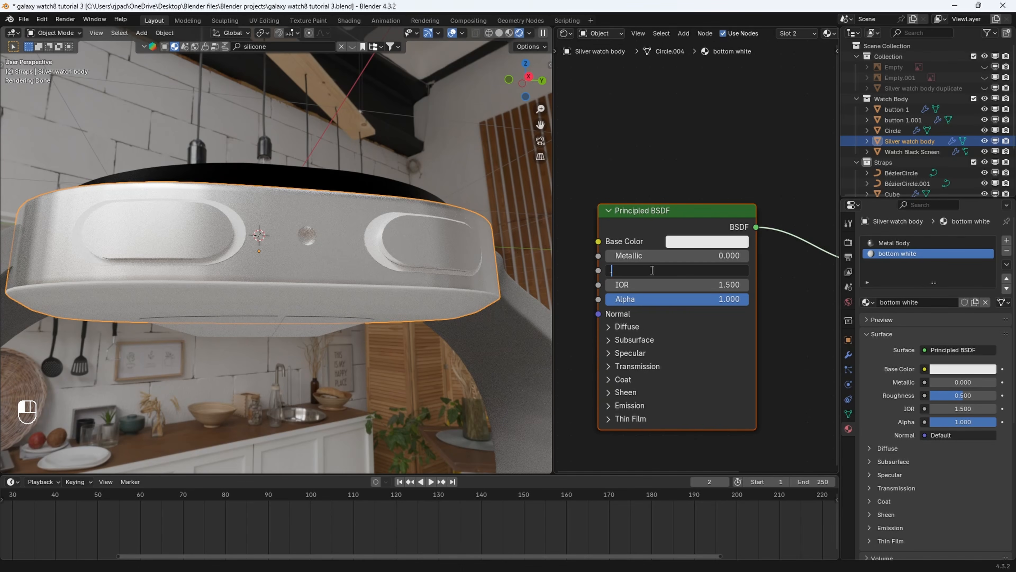
key("Return")
scroll(445, 276, "down", 3)
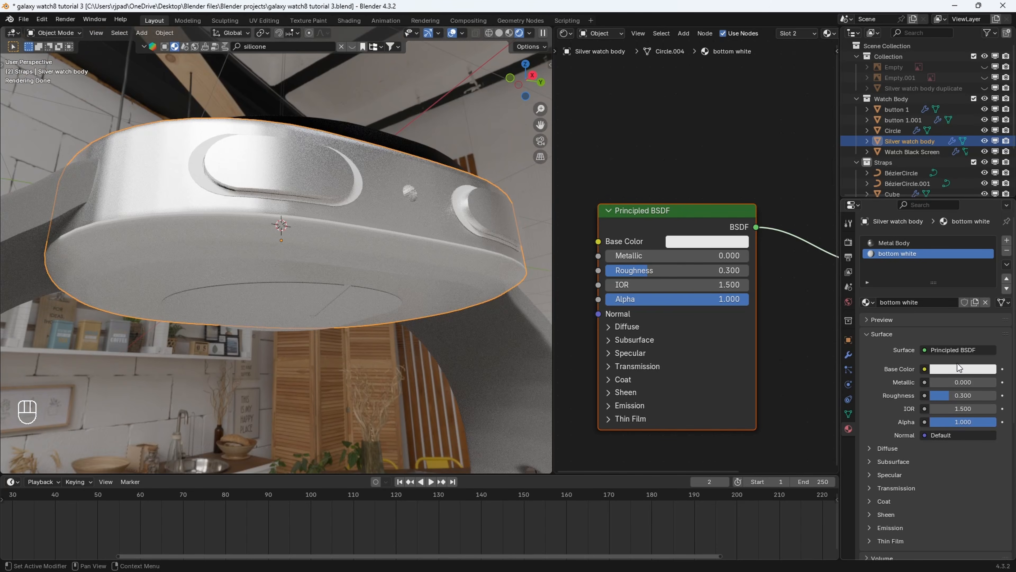
left_click(959, 368)
mouse_move(988, 204)
left_mouse_down()
mouse_move(988, 228)
mouse_move(988, 202)
left_mouse_up()
scroll(352, 255, "down", 2)
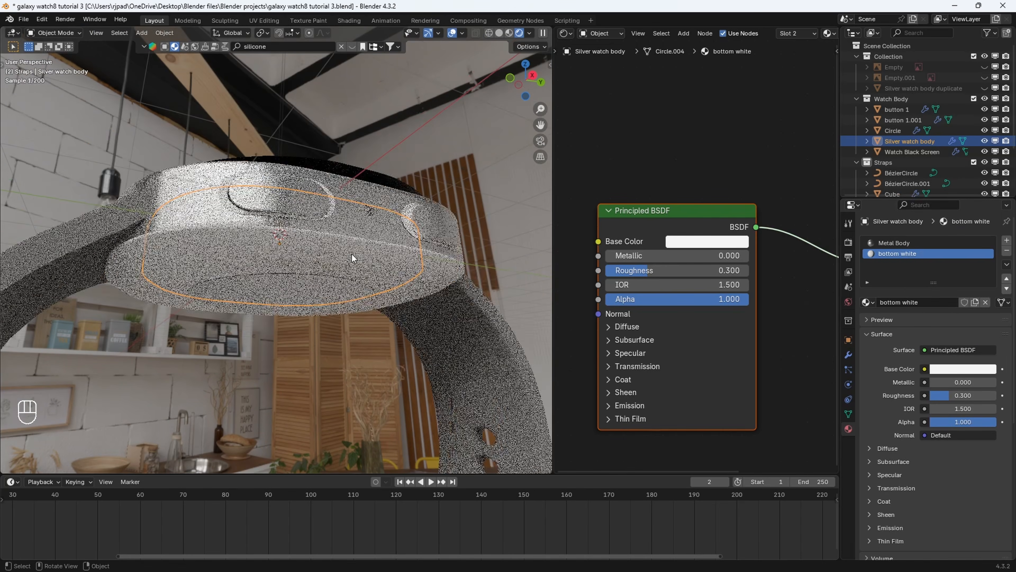
Select the recessed circle on the watch's underside, enter Edit Mode and give it a new material named bottom circle.
middle_click_drag(352, 254, 326, 232)
left_click(325, 234)
scroll(325, 240, "up", 3)
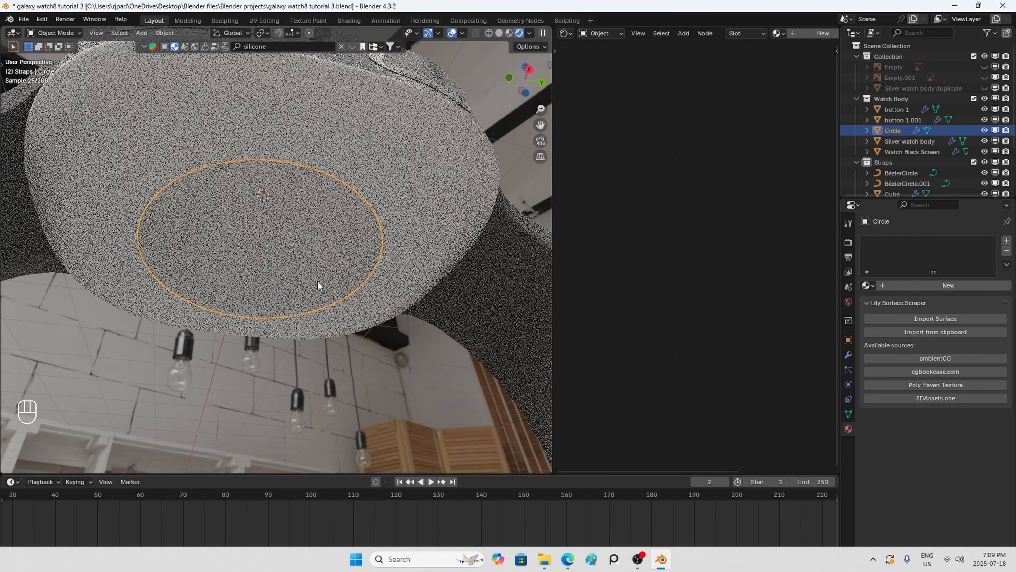
left_click(567, 559)
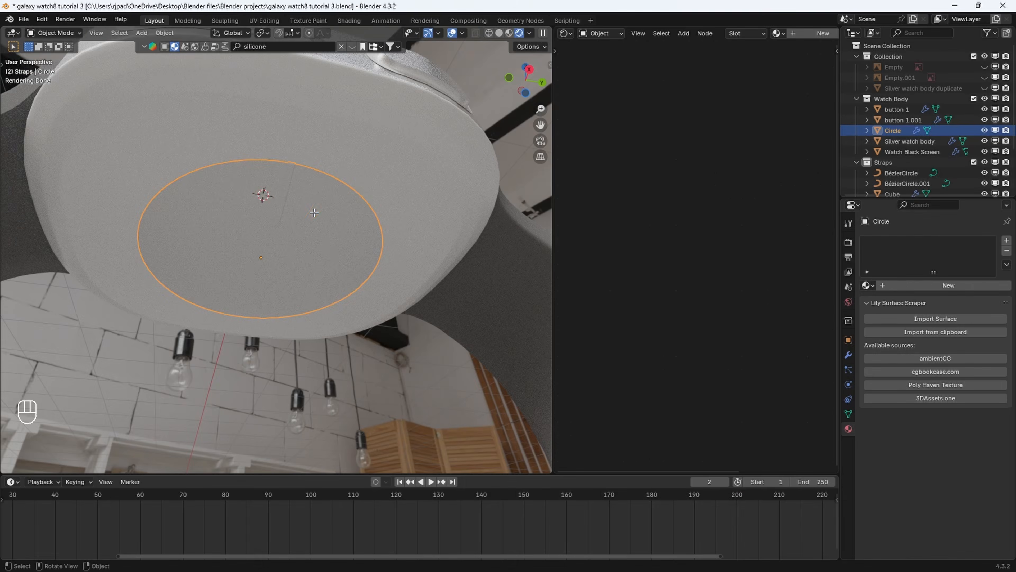
key("Tab")
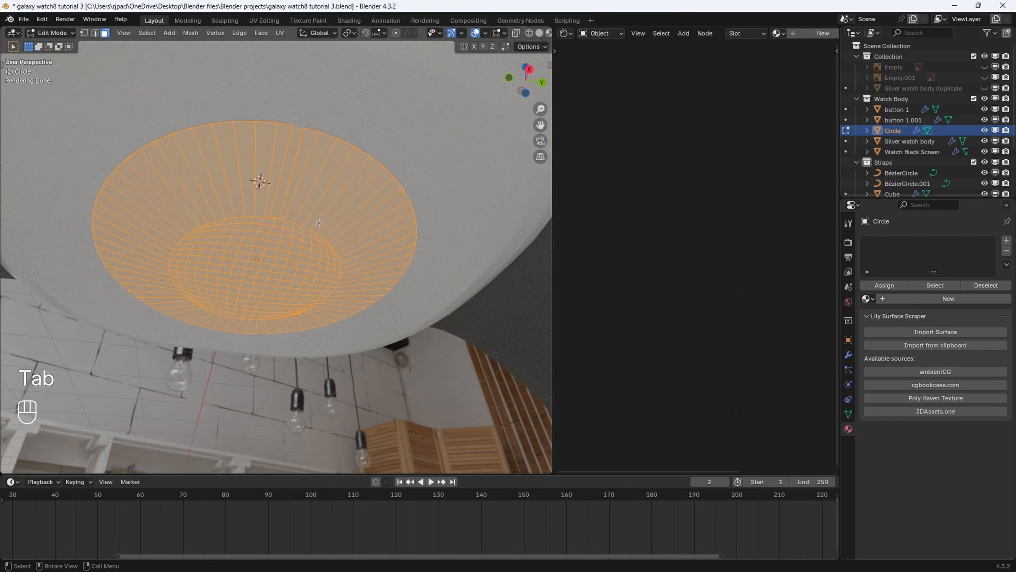
scroll(319, 222, "up", 2)
middle_click_drag(319, 222, 319, 241)
left_click(913, 299)
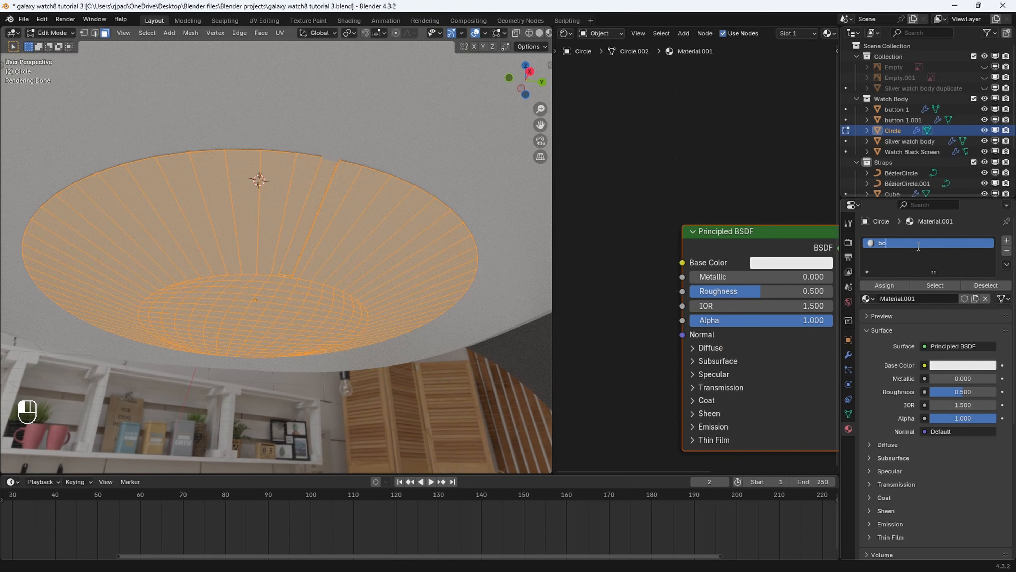
left_click(918, 246)
type("bottom circle")
key("Return")
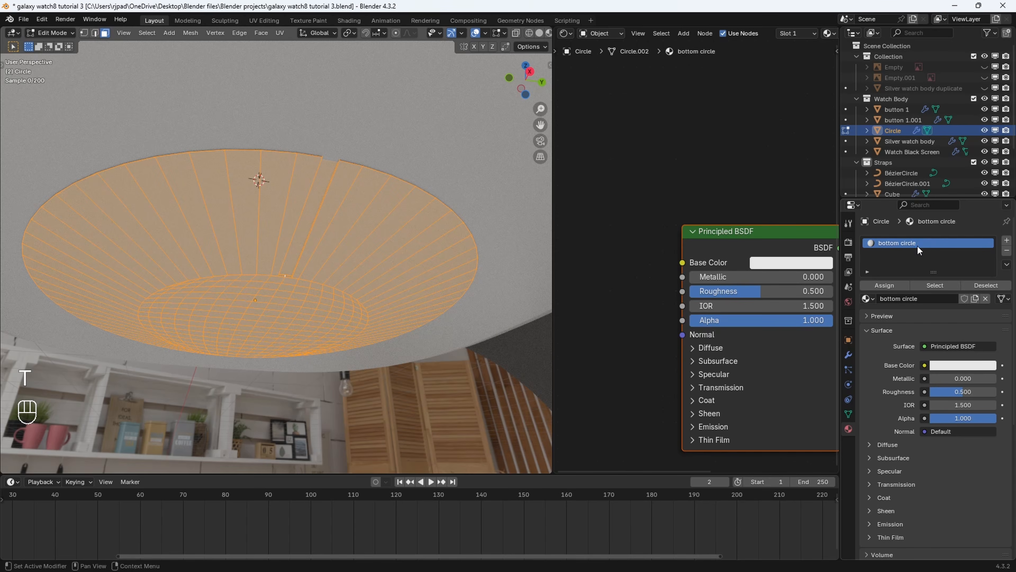
Set the bottom circle material's roughness to 0.2 and metallic to 0.8.
left_click(956, 394)
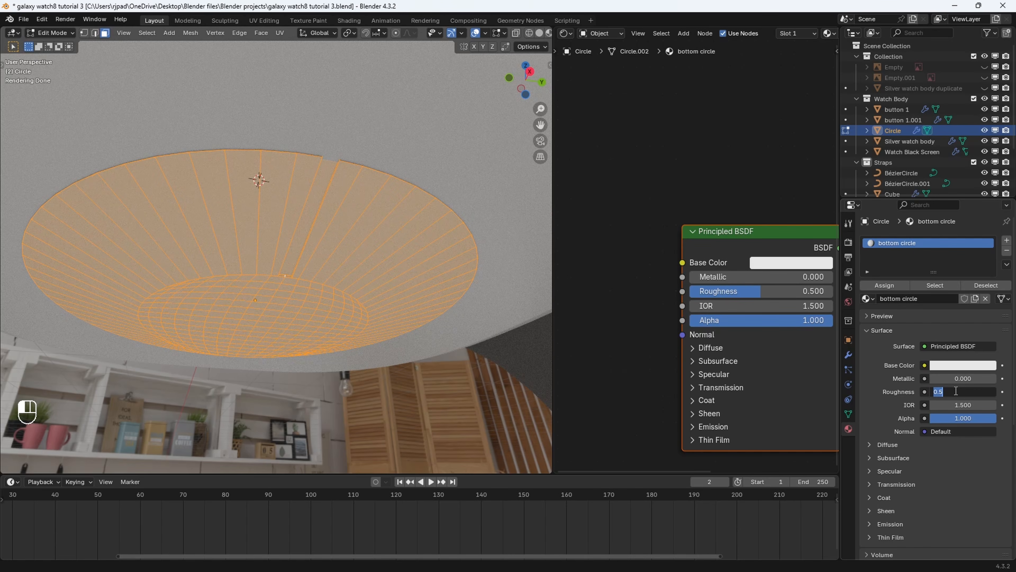
type(".2")
key("Return")
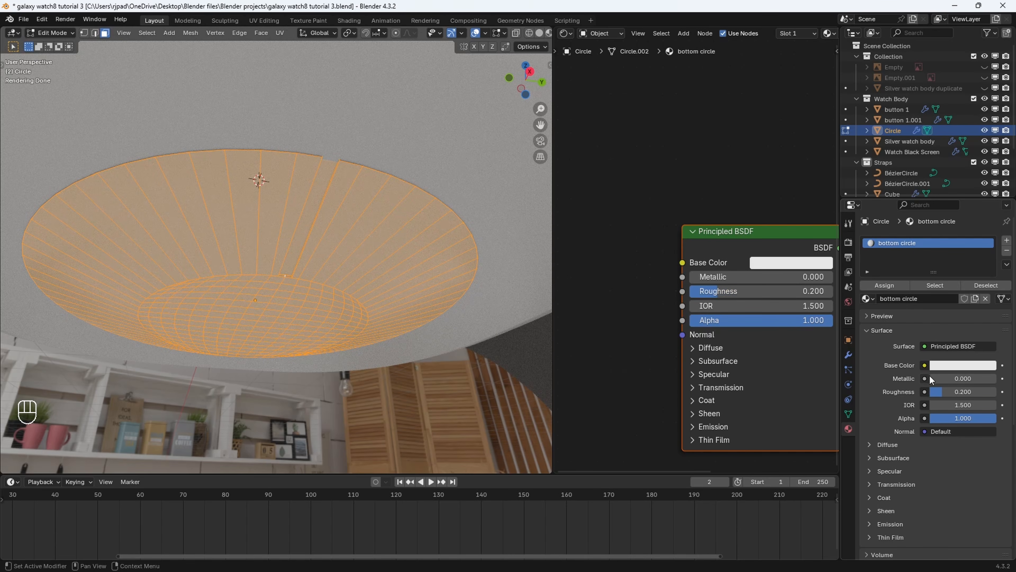
left_click_drag(930, 380, 959, 385)
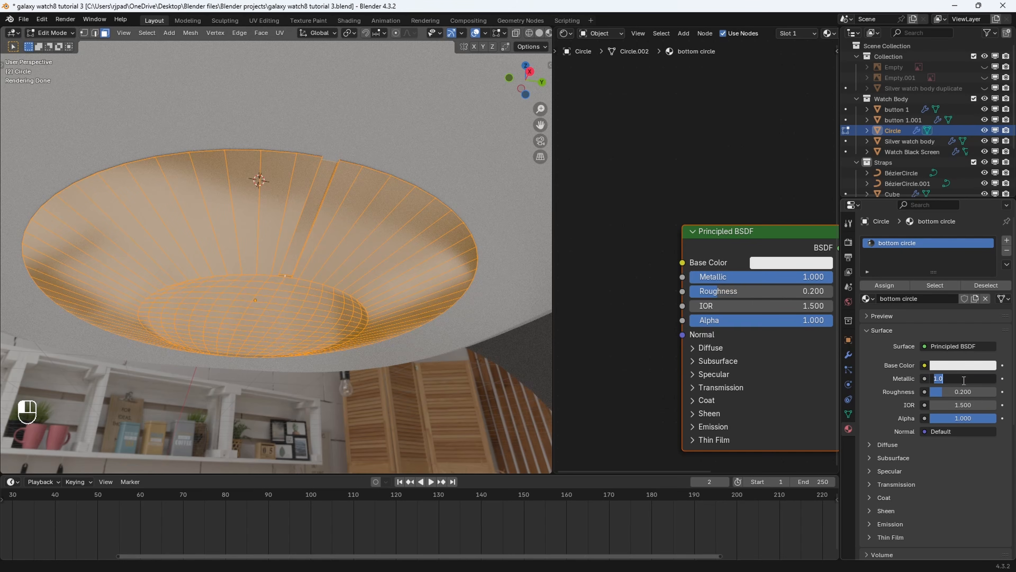
left_click(975, 381)
type(".8")
key("Return")
key("Tab")
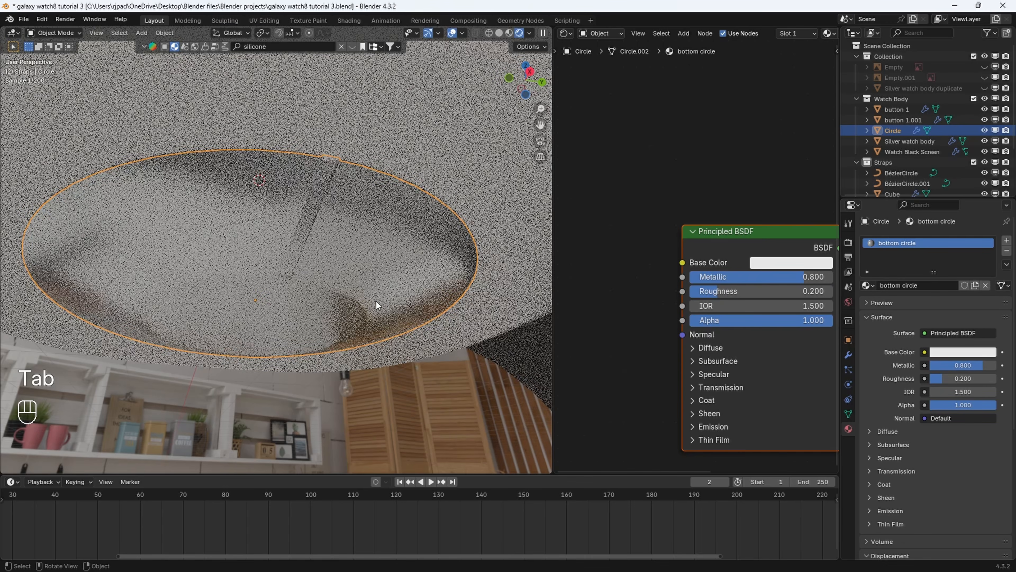
In Edit Mode, select all faces of the central dome inside the bottom circle by growing the selection from a middle face.
key("Tab")
middle_click_drag(376, 300, 373, 265)
left_click(252, 220)
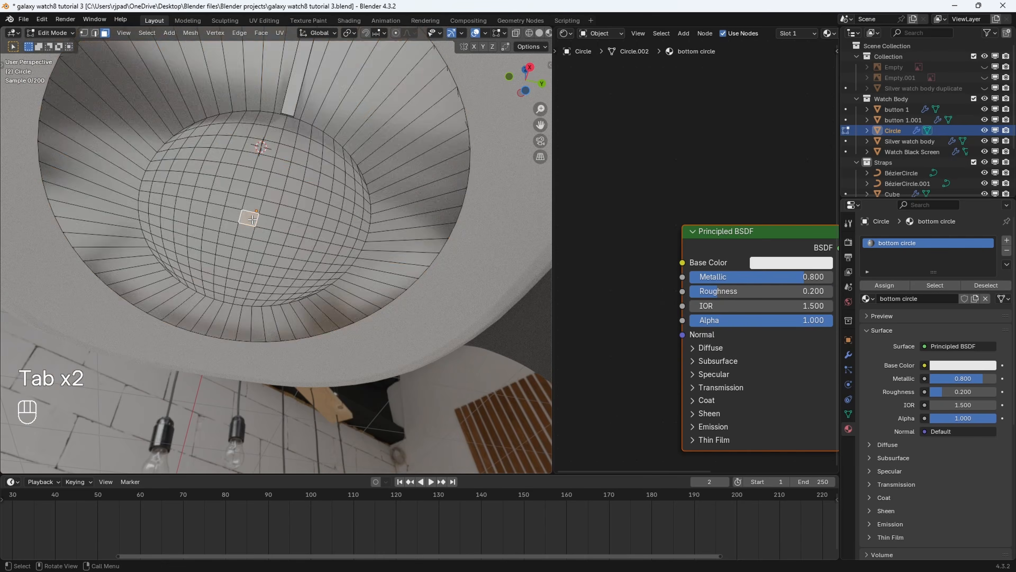
key("ctrl+KP_Add")
key("ctrl+KP_Add")
key("ctrl+KP_Add")
key("ctrl+KP_Add")
key("ctrl+KP_Add")
key("ctrl+KP_Add")
key("ctrl+KP_Add")
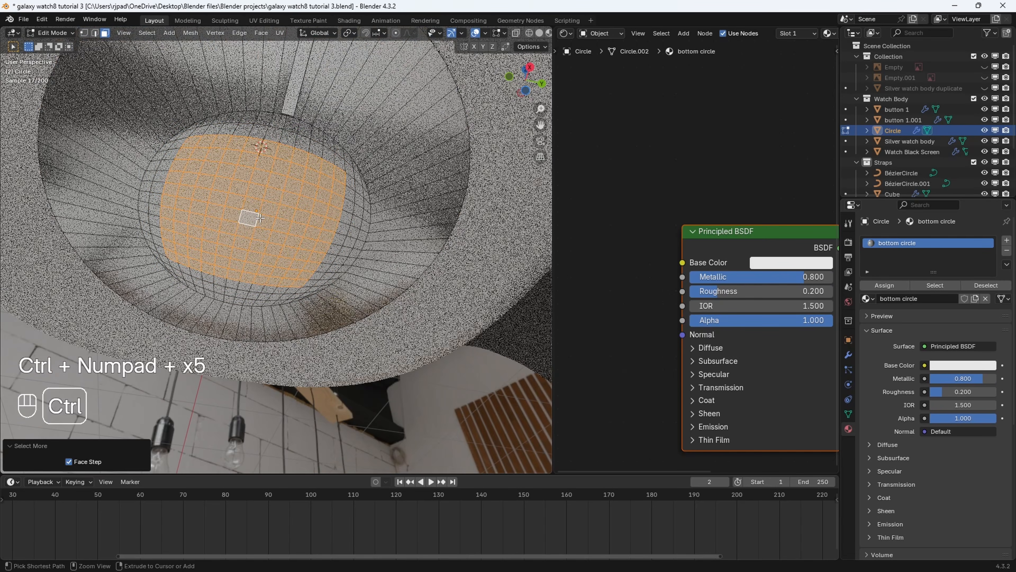
key("ctrl+KP_Add")
scroll(260, 218, "down", 2)
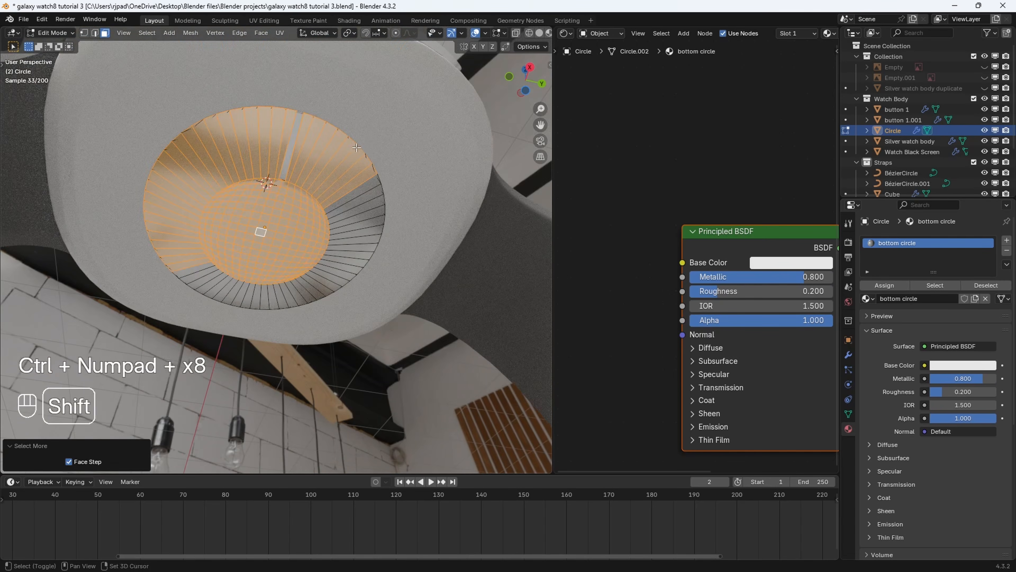
middle_click_drag(354, 220, 436, 244)
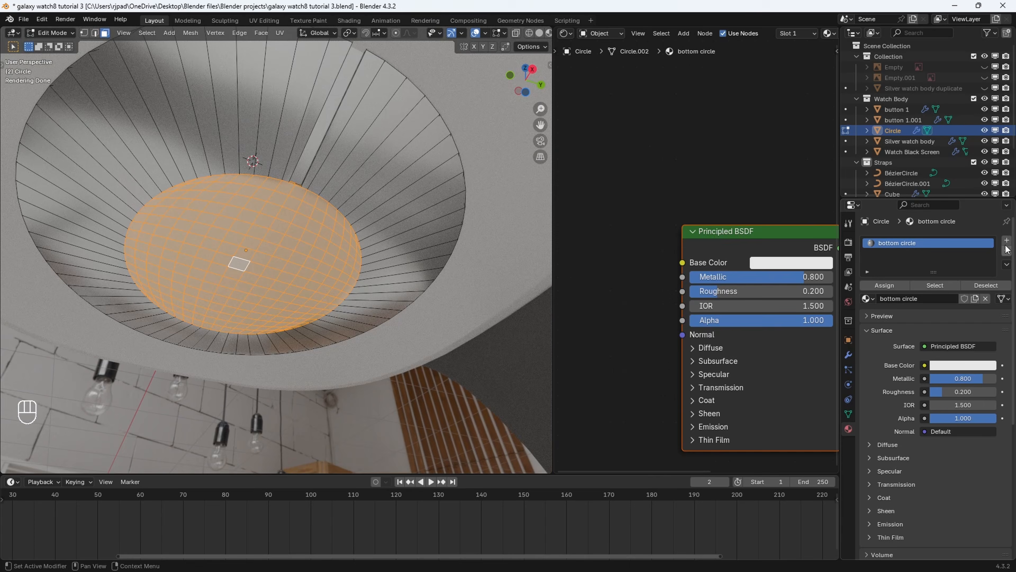
Add a second material slot to the circle with a new material named reflective.
left_click(1006, 241)
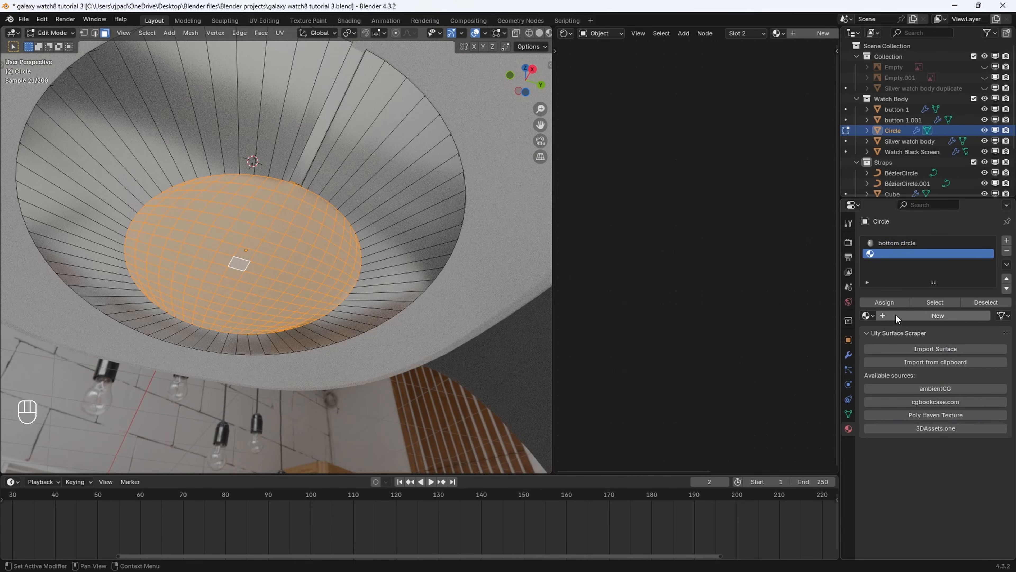
left_click(895, 316)
double_click(904, 255)
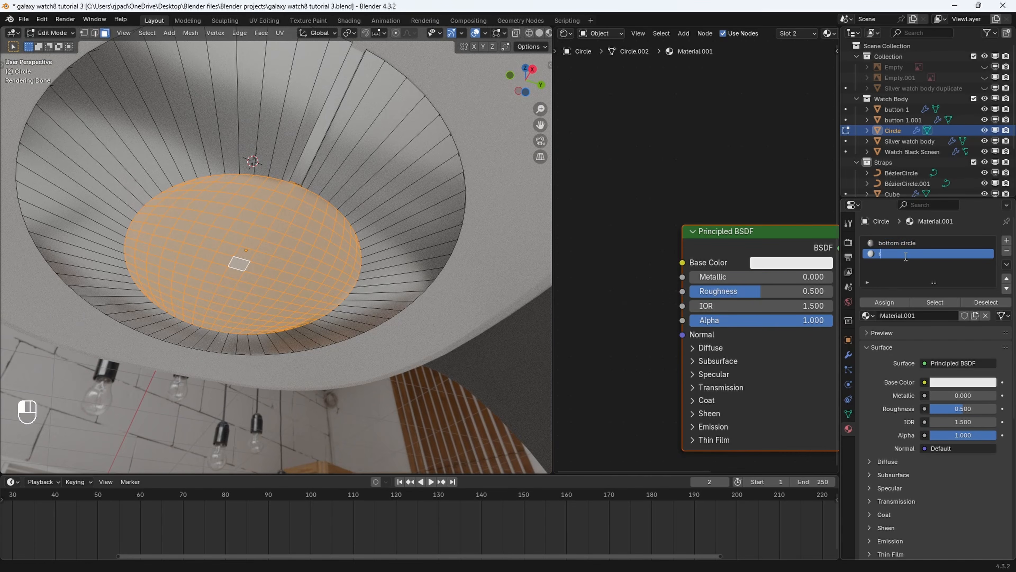
type("reflective")
key("Return")
Set the reflective material's roughness to 0.1 and assign it to the selected central dome faces.
left_click_drag(962, 409, 933, 408)
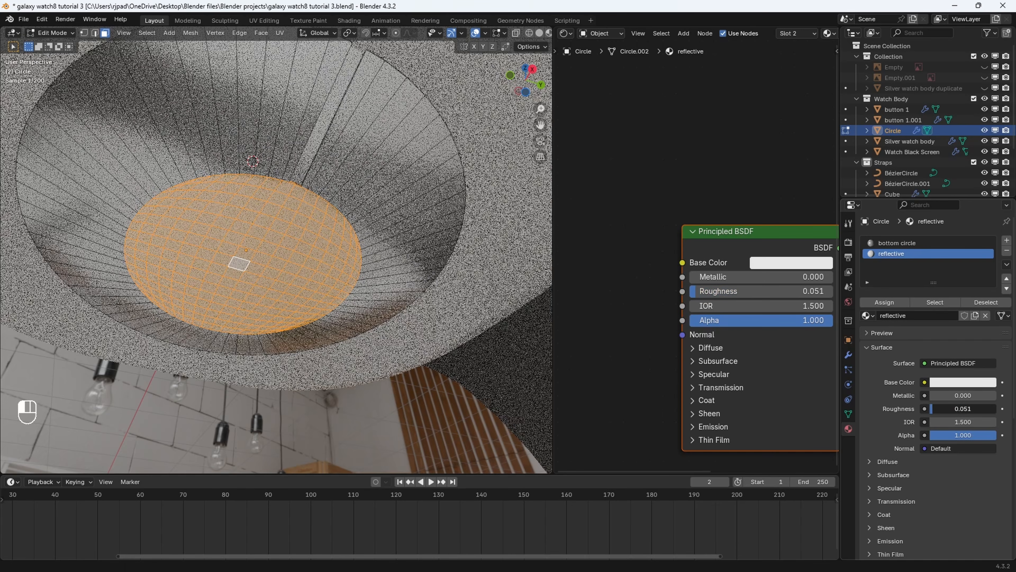
left_click(933, 409)
type("0.1")
key("Return")
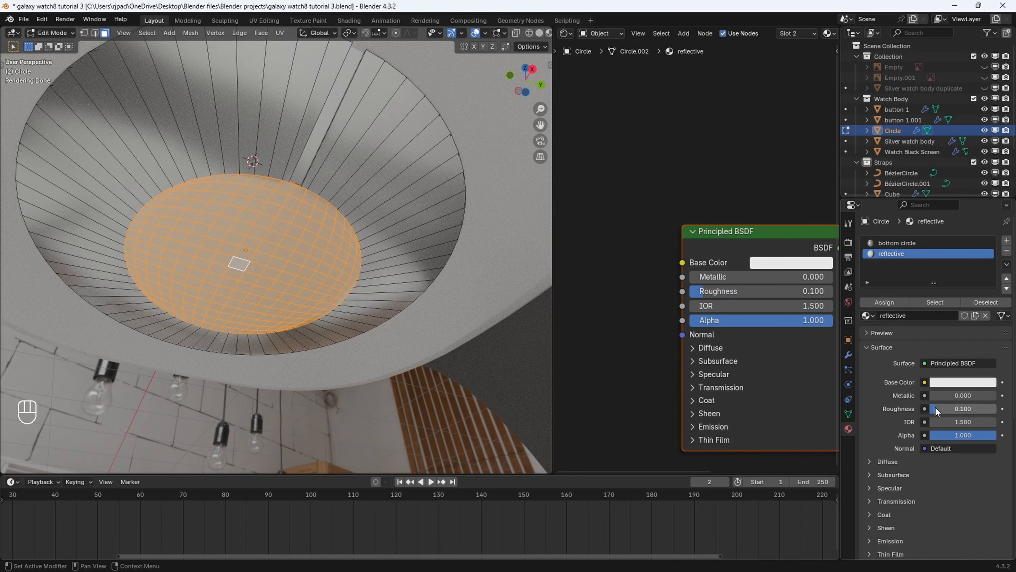
left_click(881, 304)
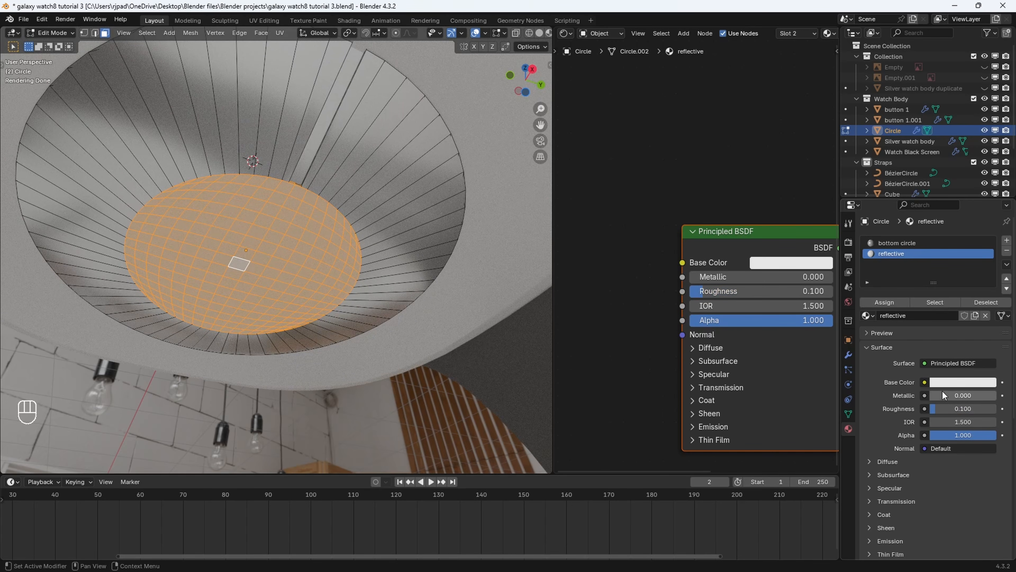
key("Tab")
mouse_move(404, 324)
middle_mouse_down()
mouse_move(410, 276)
mouse_move(408, 316)
middle_mouse_up()
key("Tab")
scroll(410, 316, "up", 2)
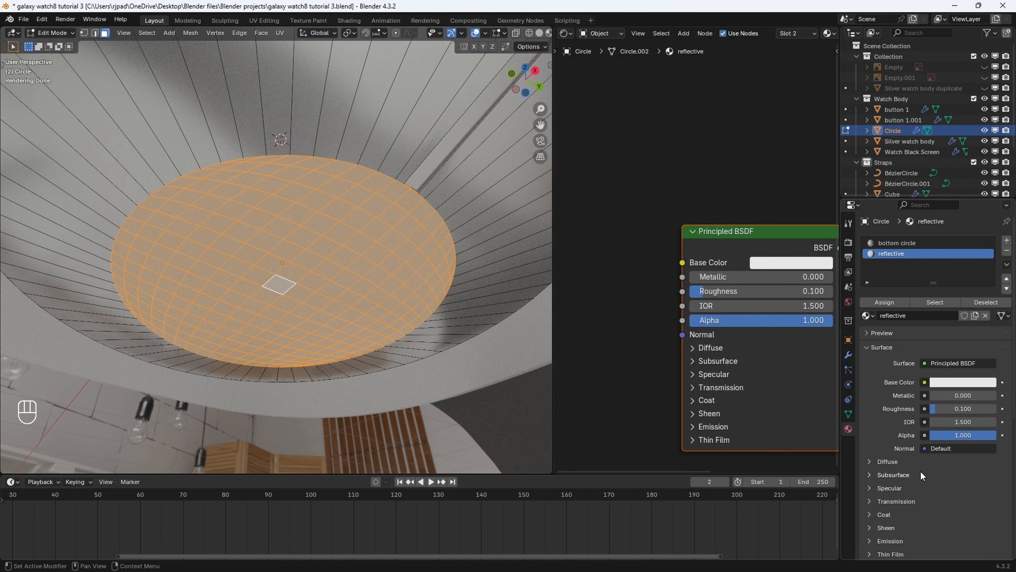
Raise the reflective material's transmission weight to about 0.543 and inspect the dome in Object Mode.
left_click(896, 502)
left_click_drag(944, 515, 980, 515)
key("Tab")
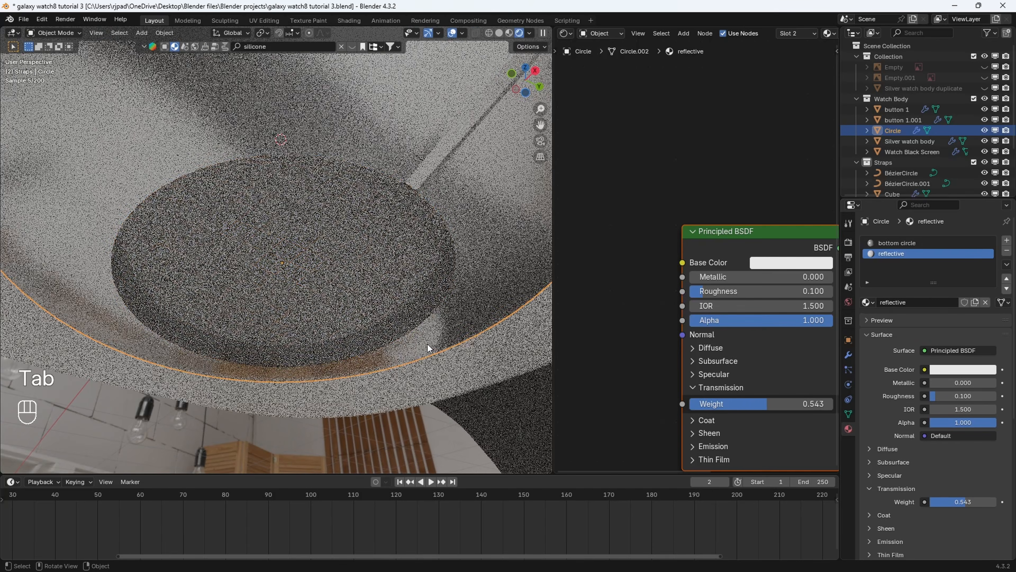
middle_click_drag(428, 339, 454, 350)
scroll(453, 349, "down", 4)
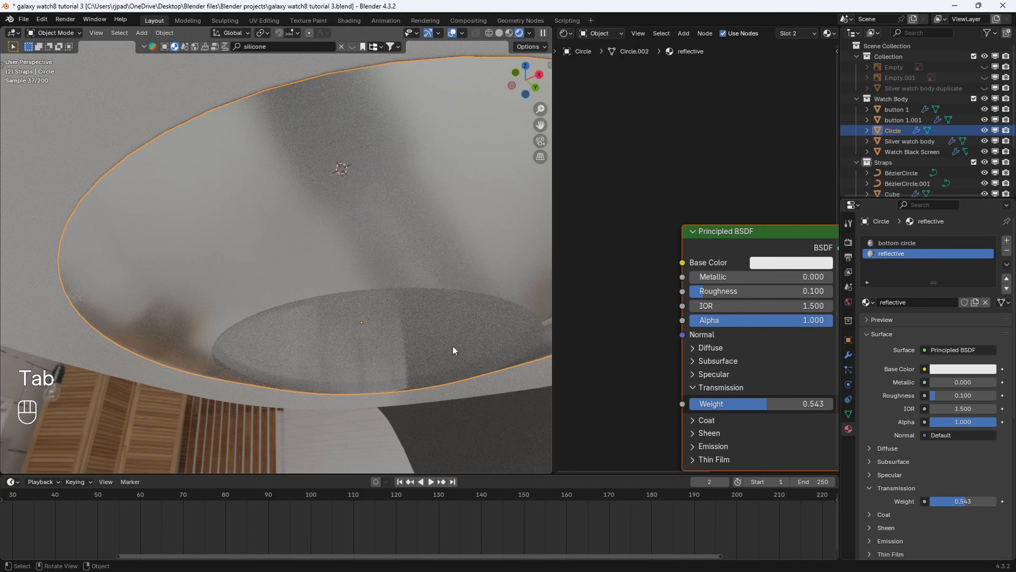
scroll(408, 312, "up", 4)
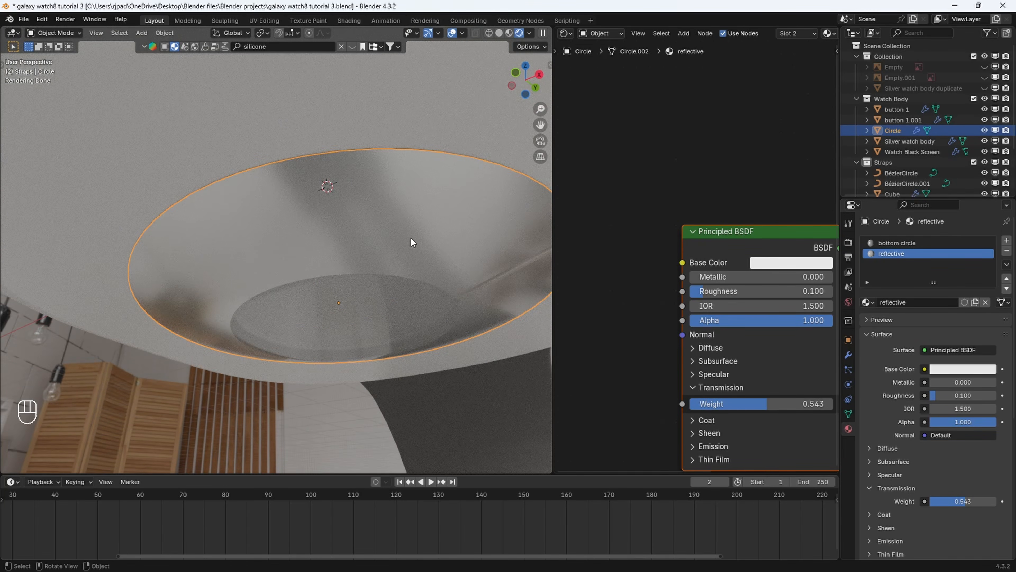
Try to raise the whole bottom circle object by about 0.00387 m along the Z axis.
key("Tab")
scroll(378, 221, "up", 3)
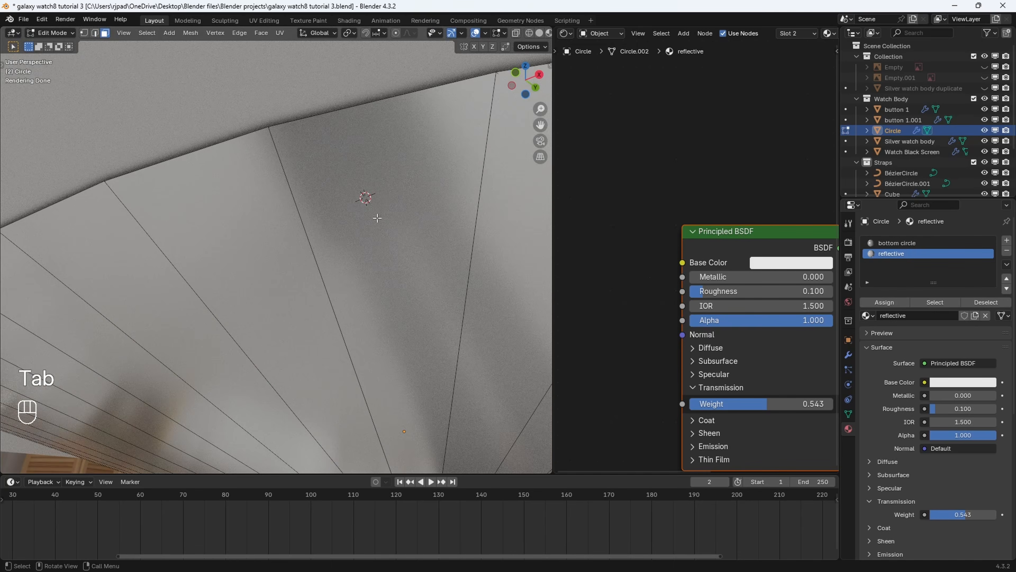
middle_click_drag(377, 218, 383, 225)
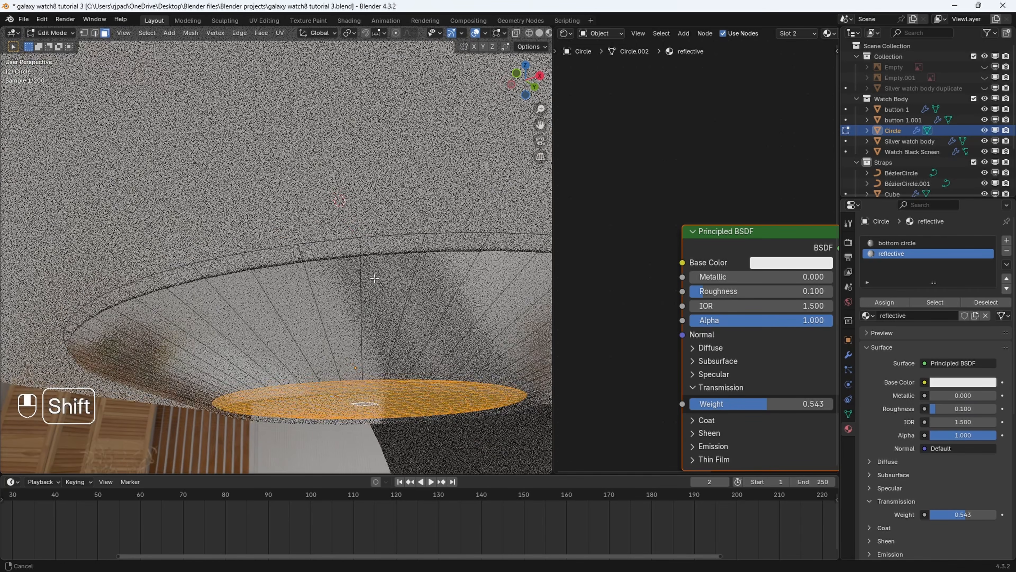
key("Tab")
key("g")
key("z")
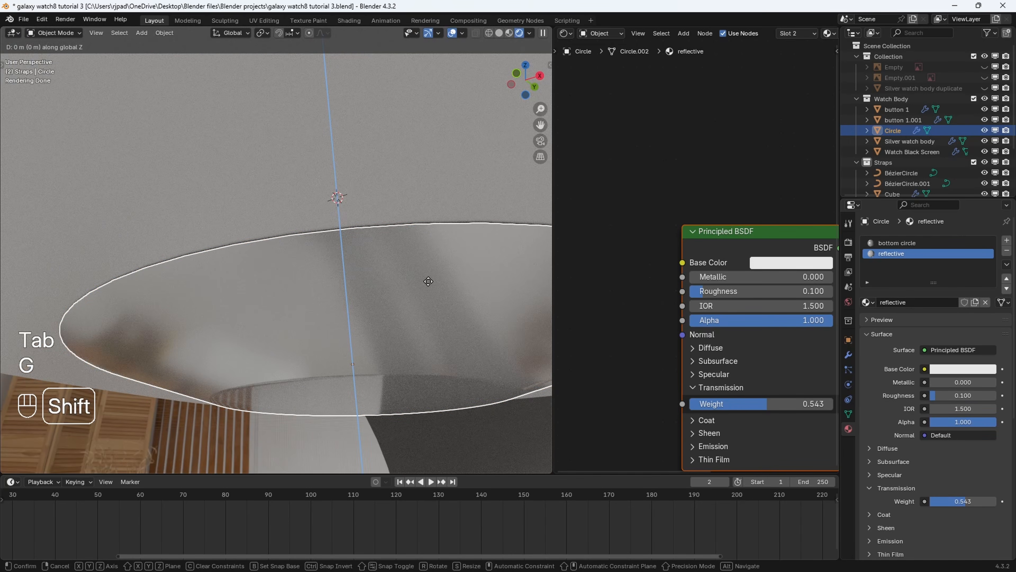
left_click(431, 273)
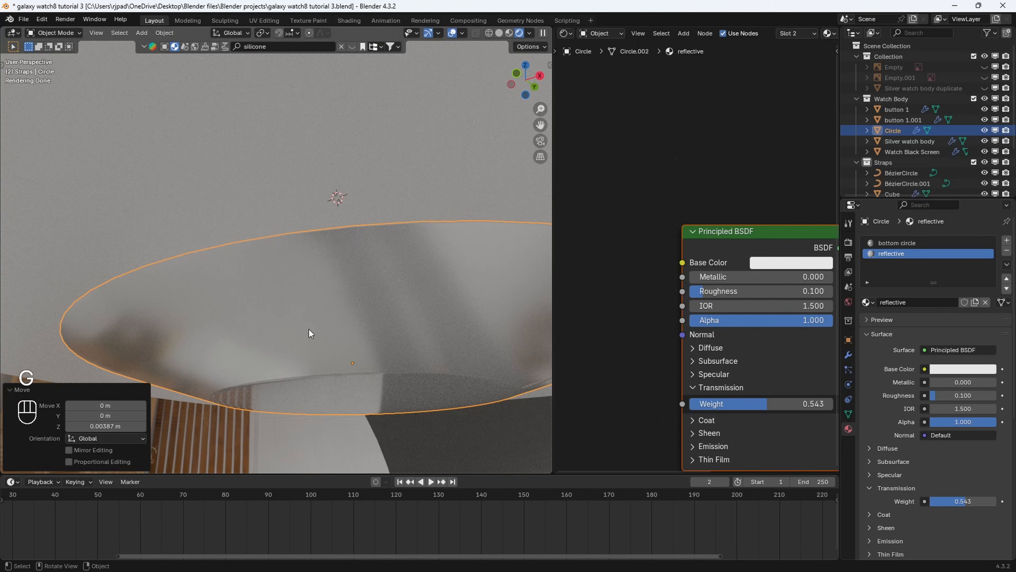
Undo the bottom circle's vertical move, stepping back to Edit Mode with the central dome faces selected.
key("ctrl+z")
key("ctrl+z")
key("ctrl+z")
key("ctrl+z")
key("ctrl+z")
key("ctrl+z")
key("ctrl+z")
key("ctrl+z")
key("ctrl+z")
key("ctrl+z")
key("ctrl+z")
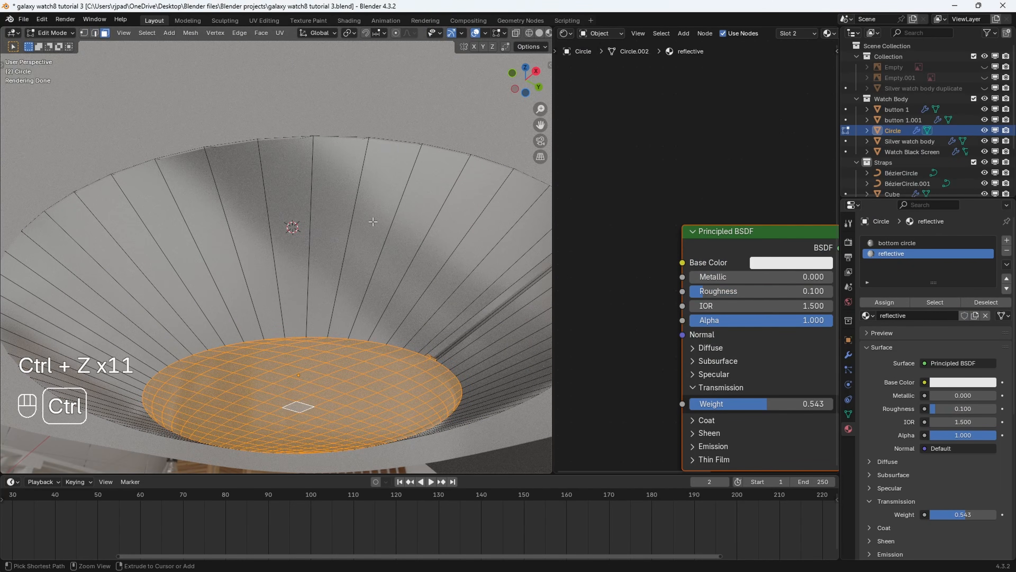
Cut an edge loop around the circle's sloped wall close to its outer rim and select the narrow ring of faces along that rim.
key("ctrl+r")
left_click(414, 143)
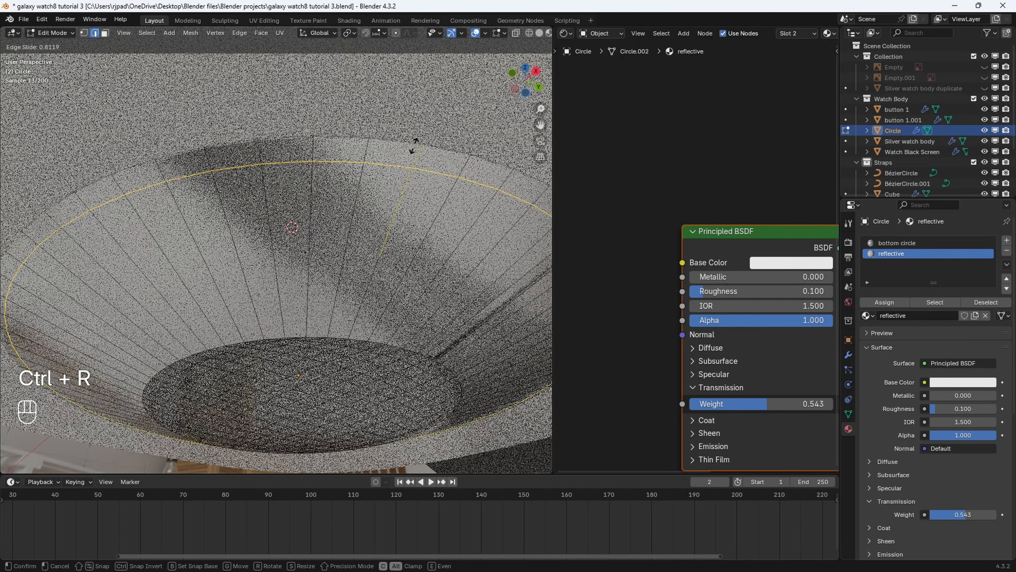
left_click(414, 146)
scroll(380, 168, "down", 4)
mouse_move(345, 192)
middle_mouse_down()
mouse_move(344, 180)
mouse_move(349, 205)
middle_mouse_up()
scroll(344, 180, "up", 4)
key("3")
left_click(276, 157, "alt")
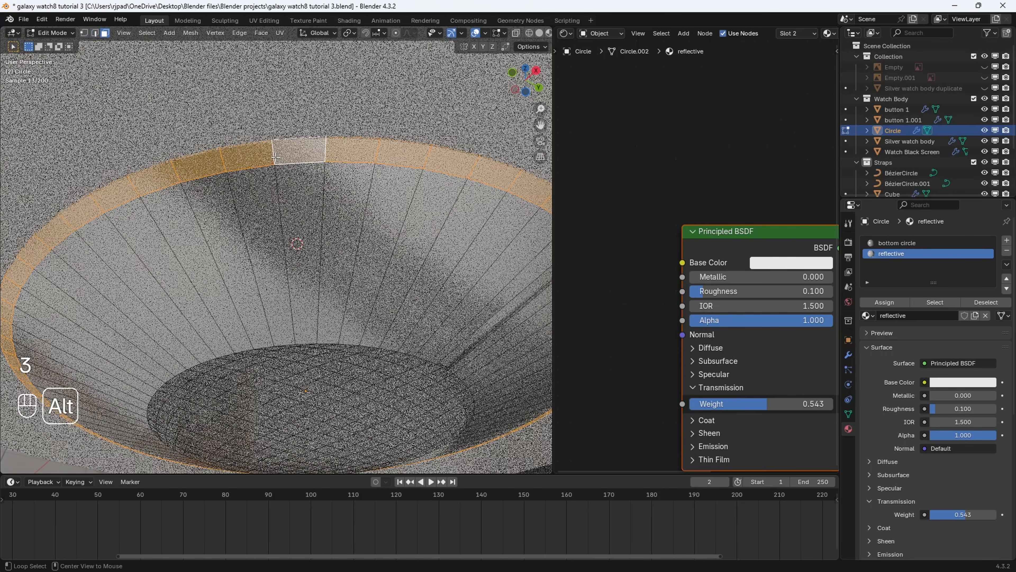
Assign a new material with a black base color, in a third slot, to the selected rim faces.
left_click(1007, 242)
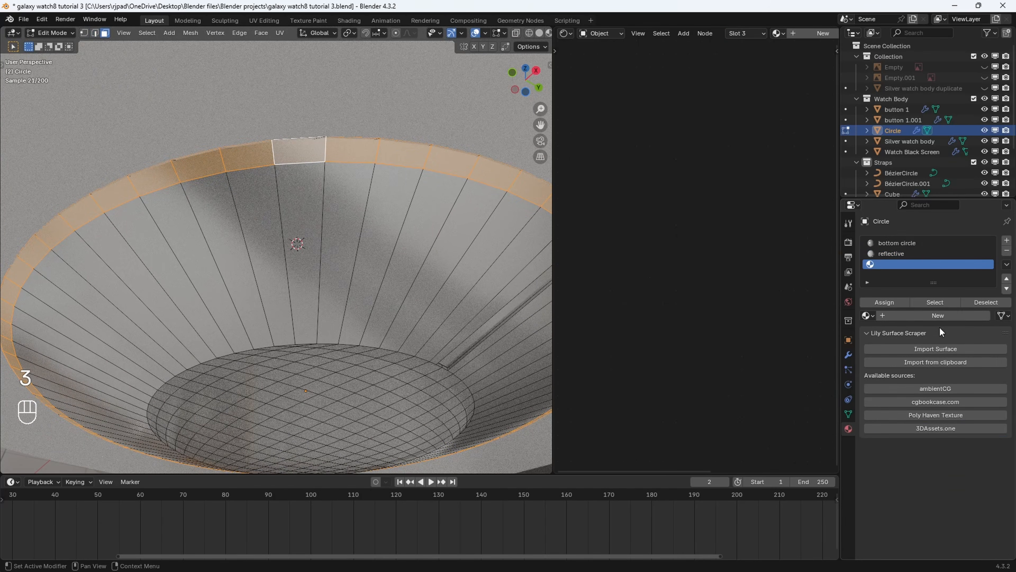
left_click(921, 316)
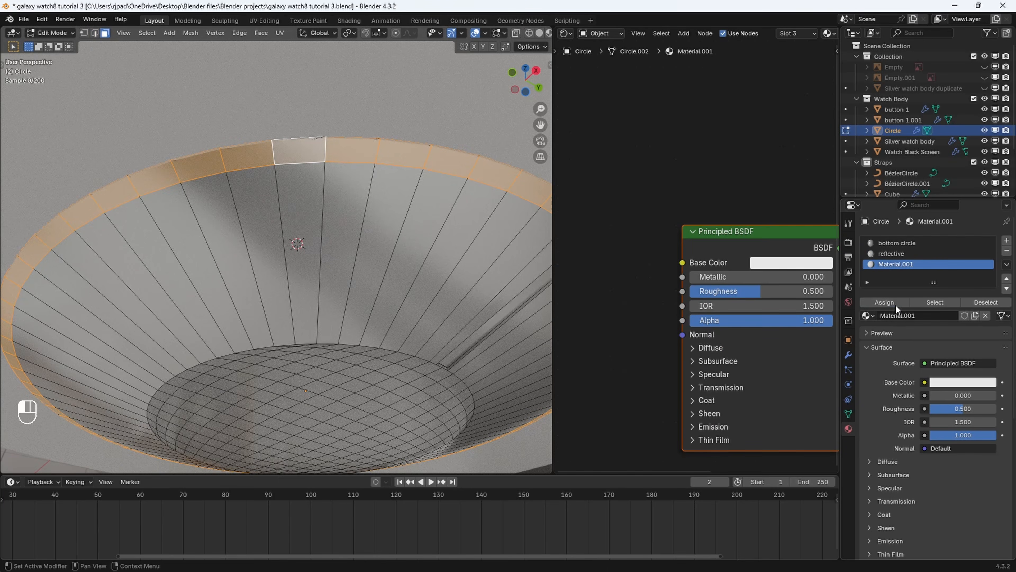
left_click(964, 381)
left_click(988, 292)
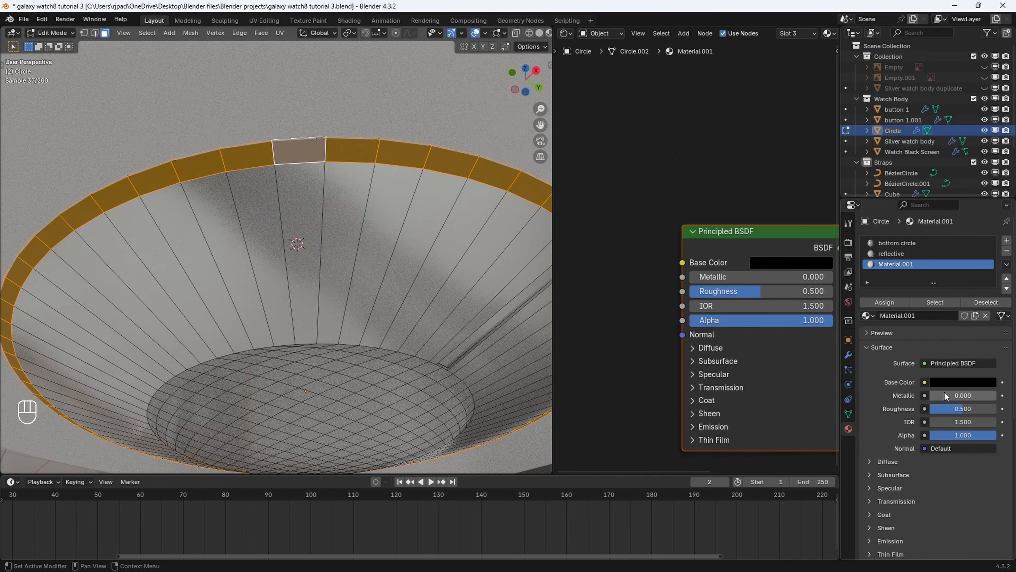
Set the black rim material's metallic to 1.0 and lower its roughness to 0.206, checking the ring in Object Mode.
left_click_drag(940, 397, 963, 397)
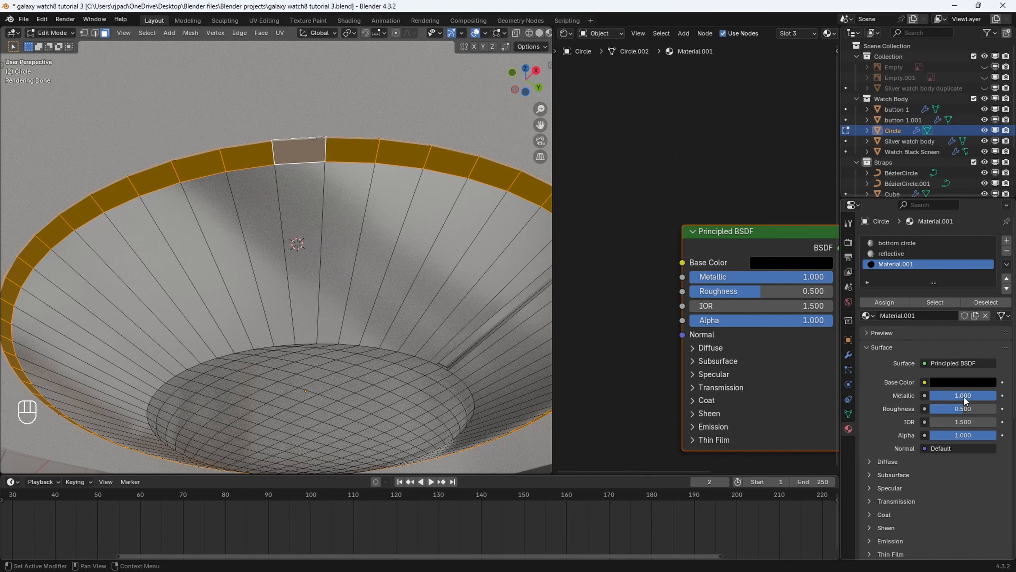
left_click(958, 407)
type(".3")
key("Return")
key("Tab")
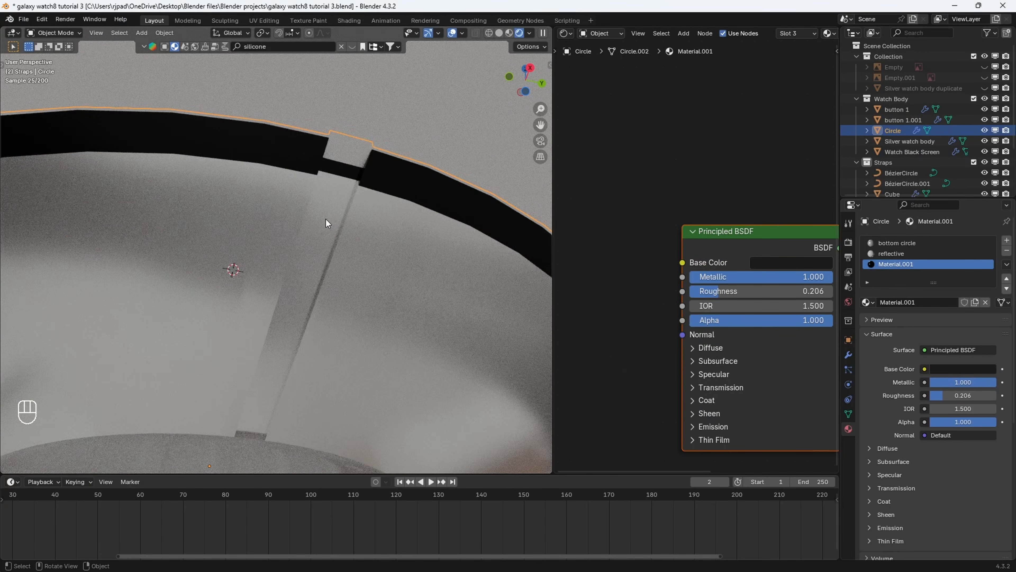
key("Tab")
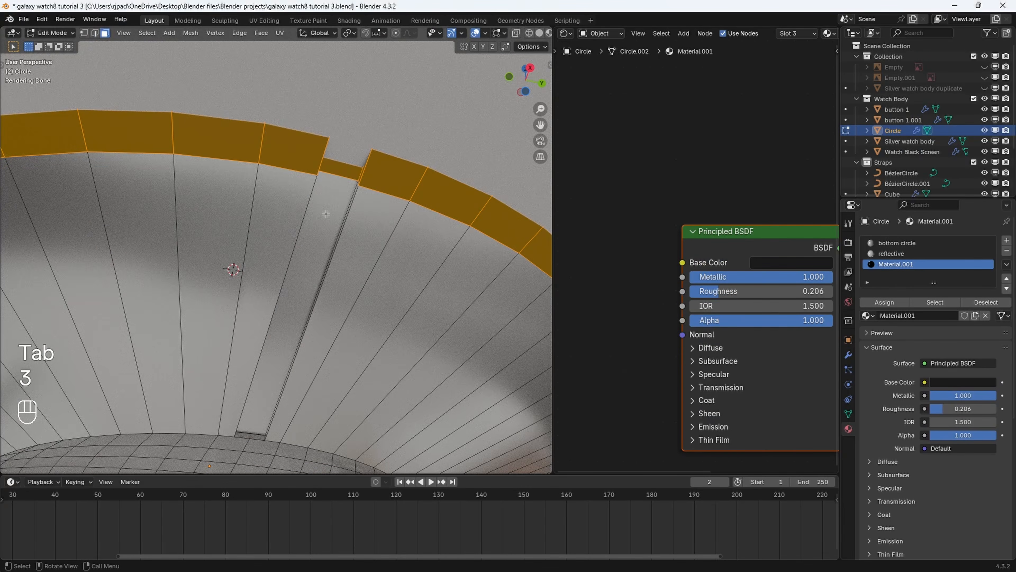
Assign the black rim material to the rim gap face and the narrow strip face below it on the sloped wall.
left_click(326, 214)
left_click(345, 161, "shift")
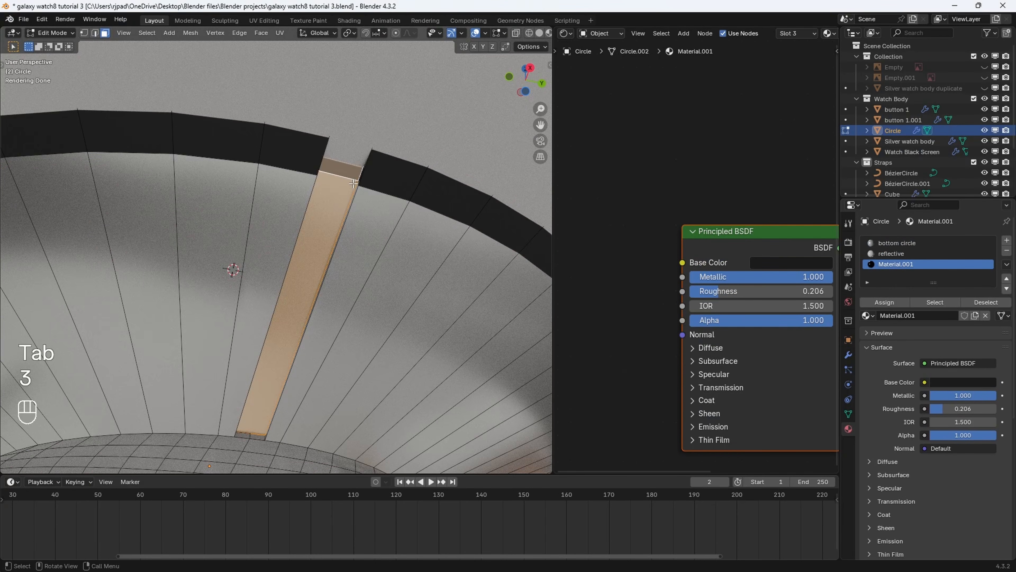
left_click(884, 302)
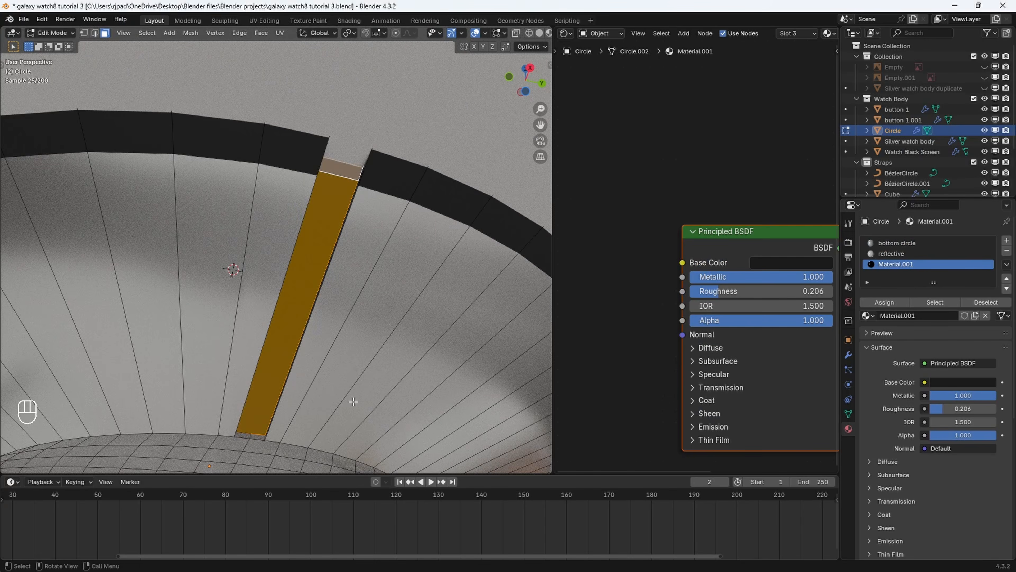
key("Tab")
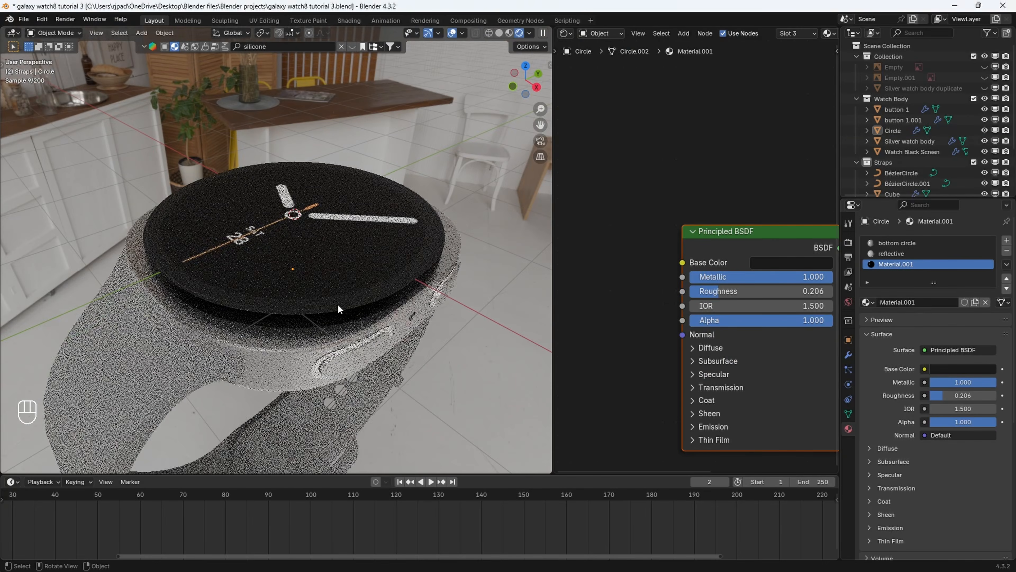
Add a Noise Texture node to the silver watch body's Metal Body material and place it ahead of the Principled BSDF.
left_click(338, 308)
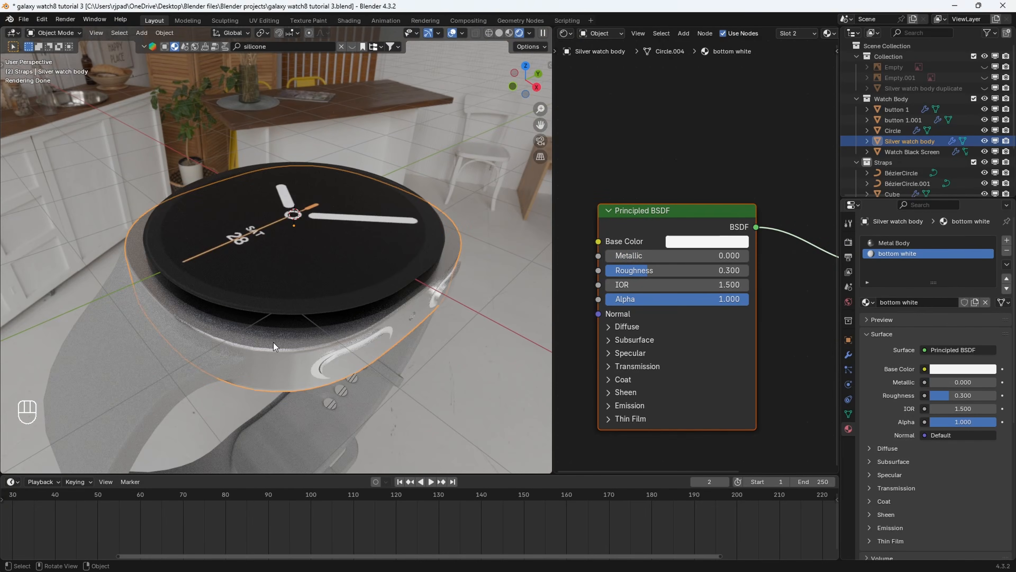
key("Tab")
key("Tab")
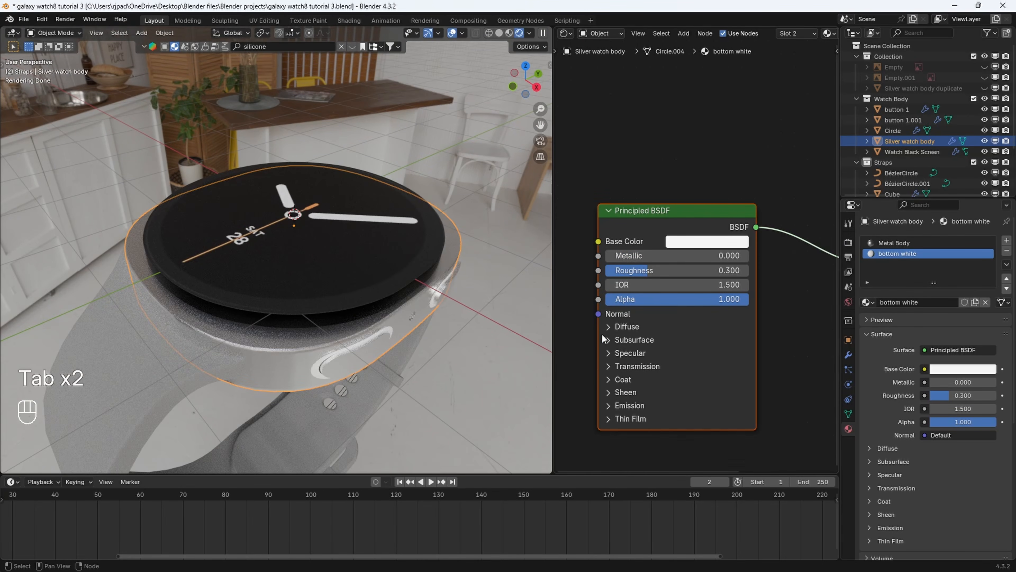
scroll(719, 322, "down", 2)
left_click(905, 243)
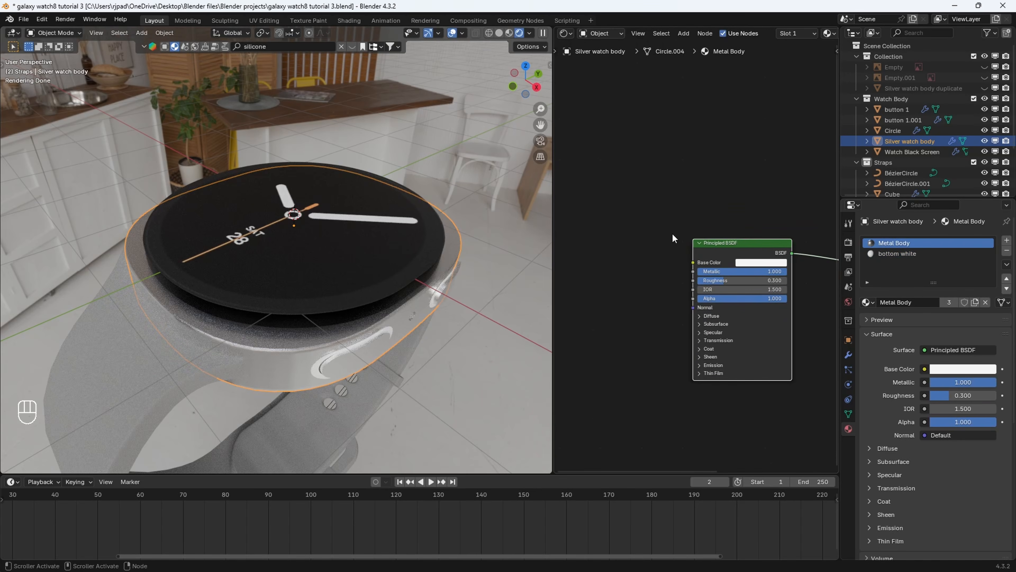
key("shift+a")
type("noise")
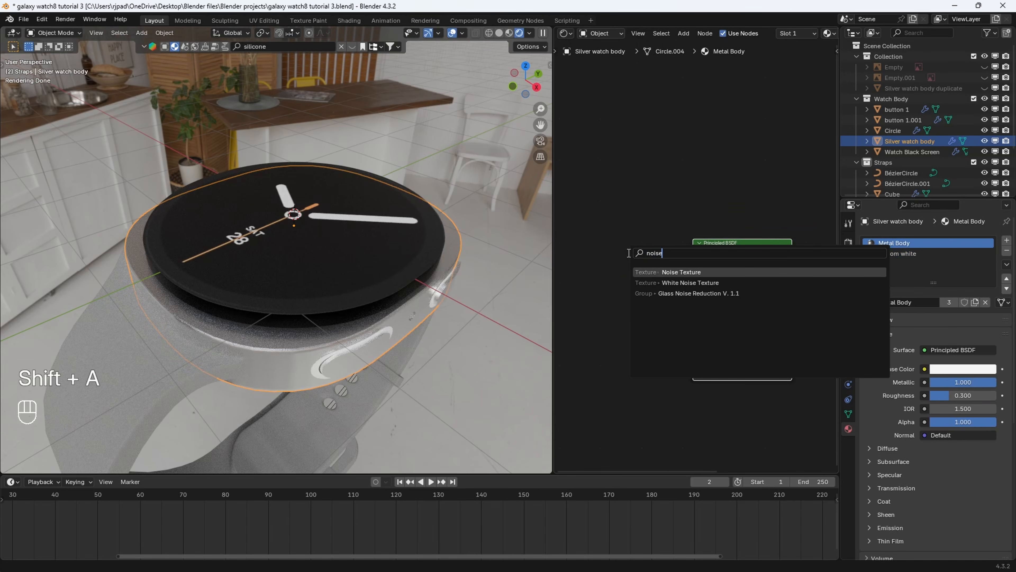
key("Return")
left_click(619, 304)
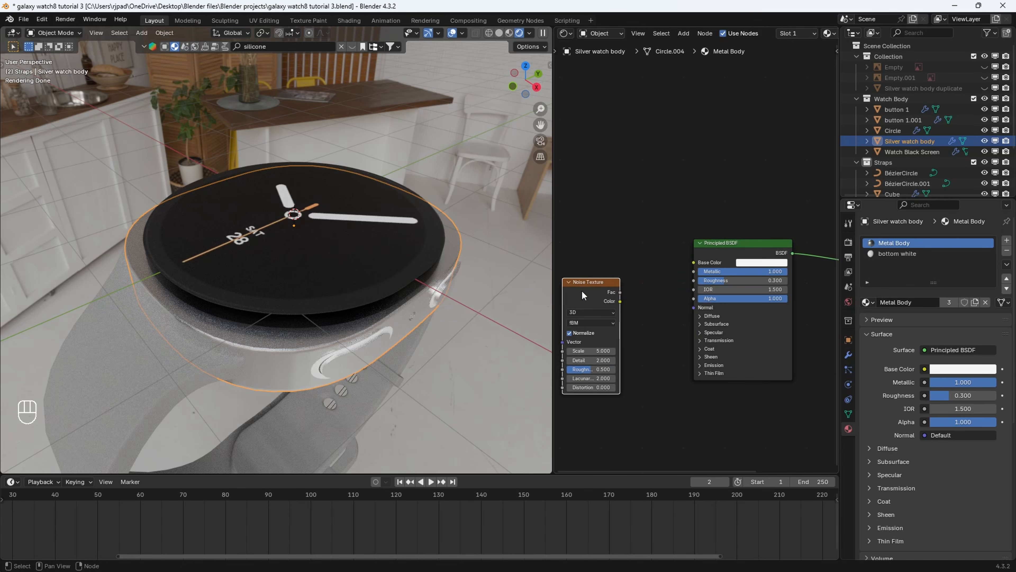
left_click_drag(583, 295, 548, 296)
Add a Bump node linked to the Principled BSDF's Normal input and connect the Noise Texture's Color output to its Height.
key("shift+a")
type("bum")
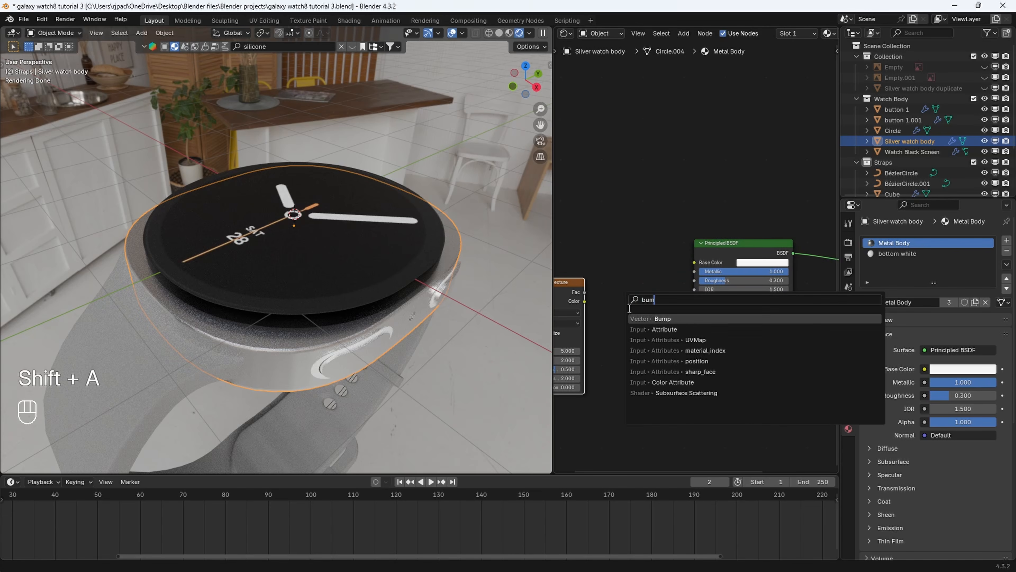
key("Return")
left_click(655, 328)
left_click_drag(690, 307, 694, 308)
middle_click_drag(559, 281, 633, 258)
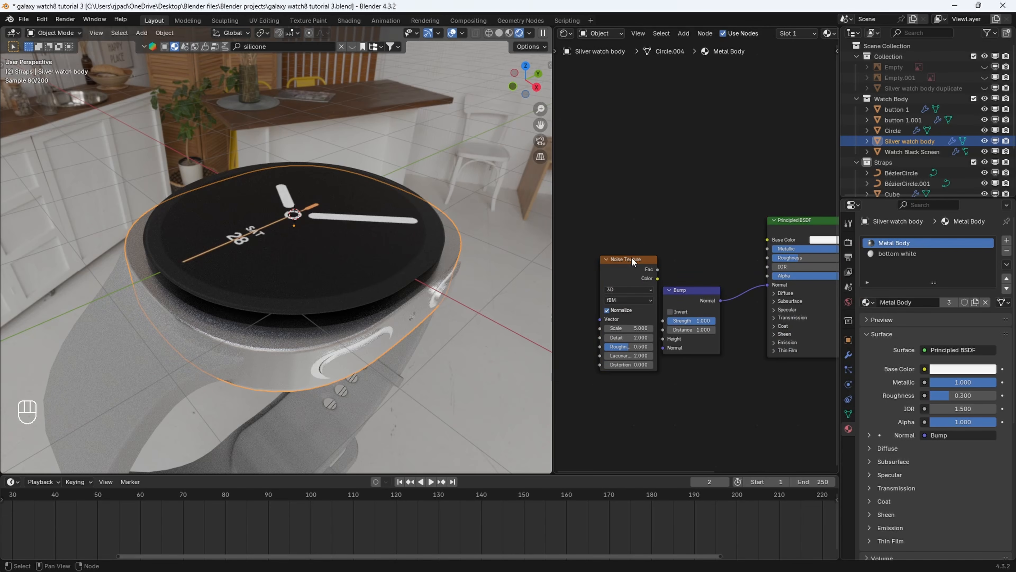
left_click_drag(630, 279, 592, 279)
left_click_drag(645, 313, 660, 338)
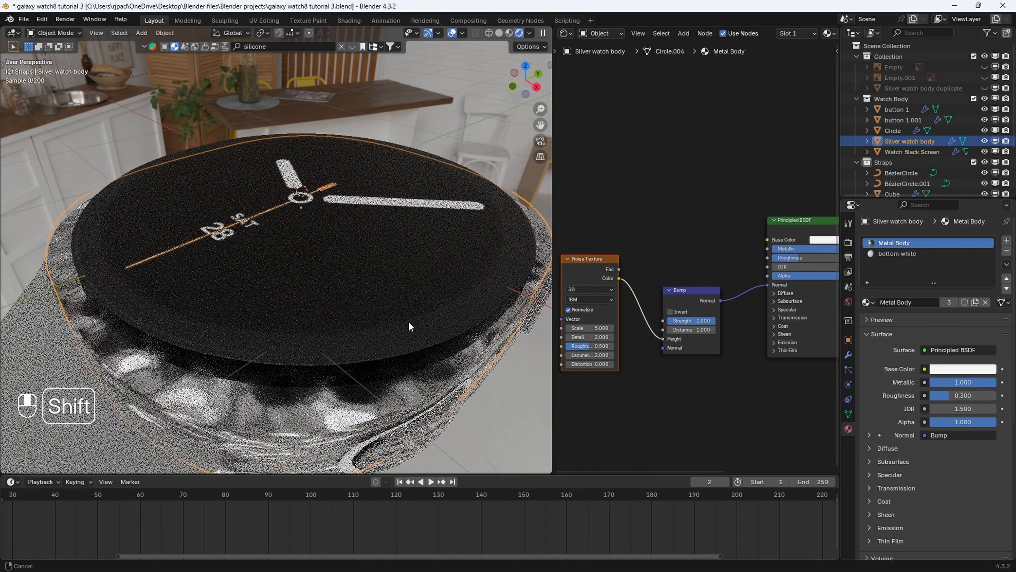
Set the Noise Texture's scale to 38.3 and detail to 15, and raise its roughness.
middle_click_drag(408, 321, 405, 274, "shift")
scroll(643, 354, "up", 4)
middle_click_drag(618, 365, 696, 313)
scroll(692, 281, "up", 2)
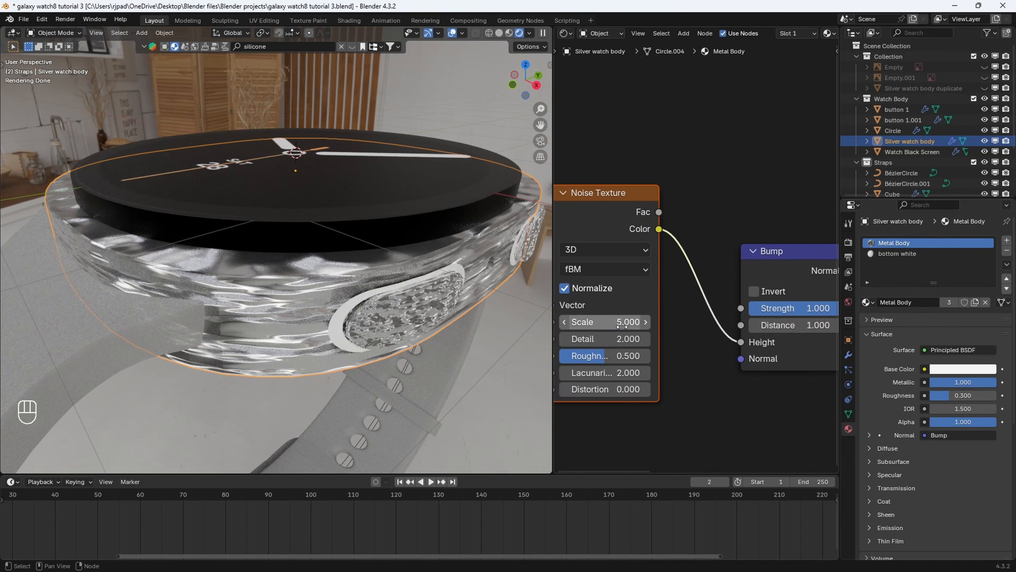
left_click_drag(600, 338, 640, 322)
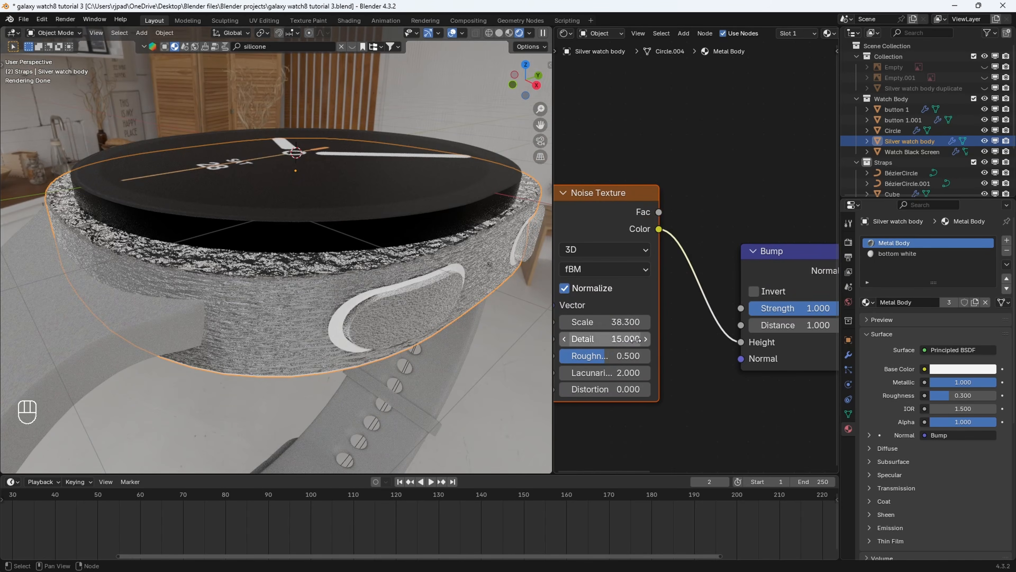
left_click_drag(604, 355, 647, 357)
Lower the Bump node's strength to 0.092.
scroll(392, 299, "up", 5)
middle_click_drag(772, 362, 665, 363)
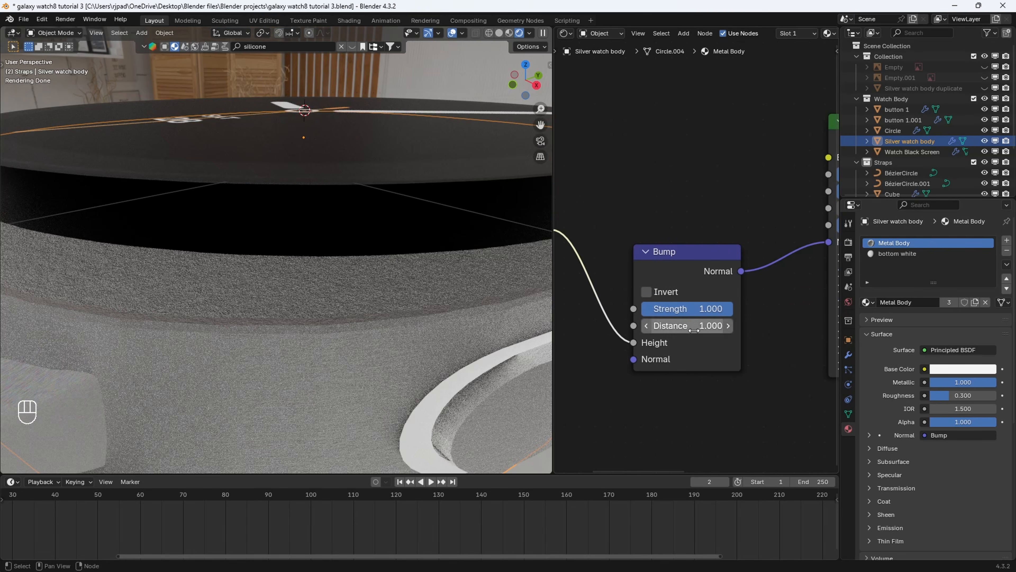
left_click_drag(680, 308, 637, 309)
scroll(396, 319, "down", 3)
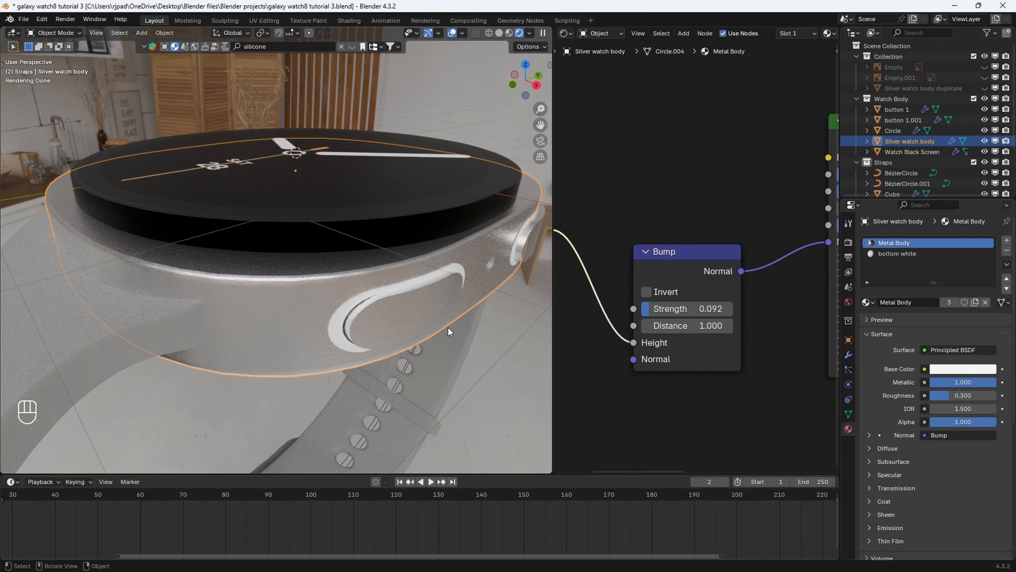
Set the roughness of the watch screen's "black screen" material to 0.1 and return to Object Mode.
scroll(449, 329, "down", 3)
left_click(299, 278)
key("Tab")
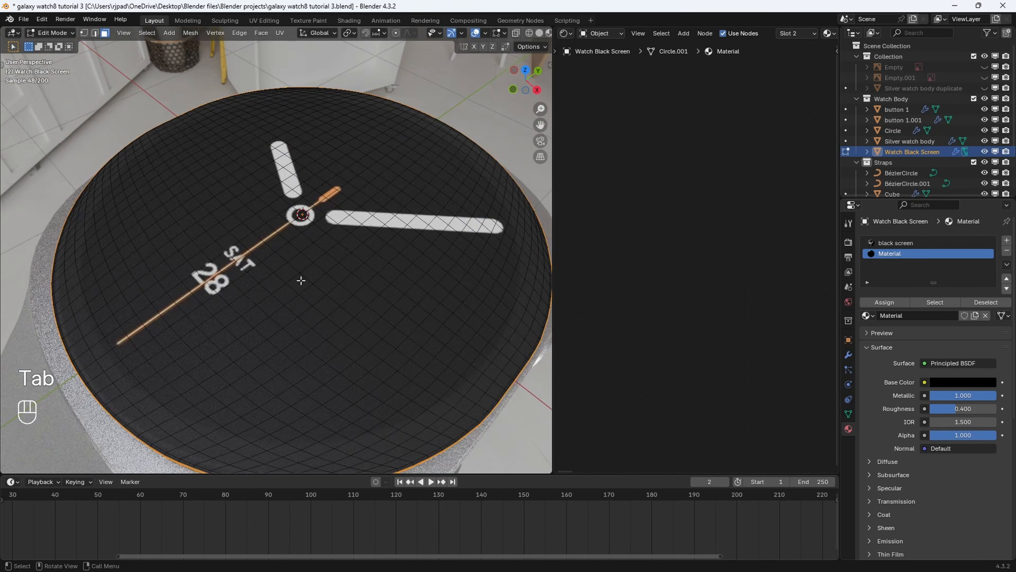
scroll(303, 278, "down", 3)
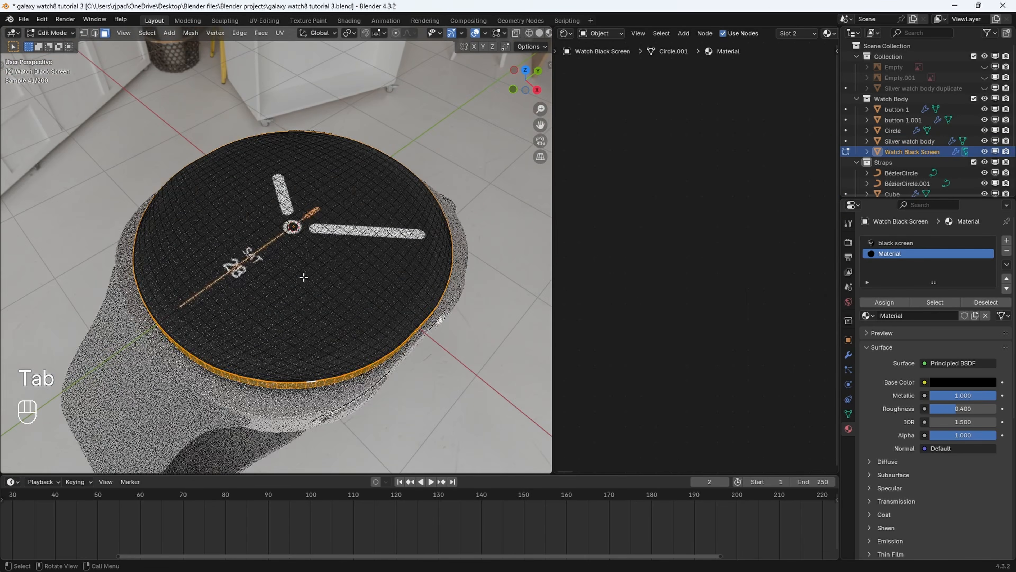
left_click(867, 243)
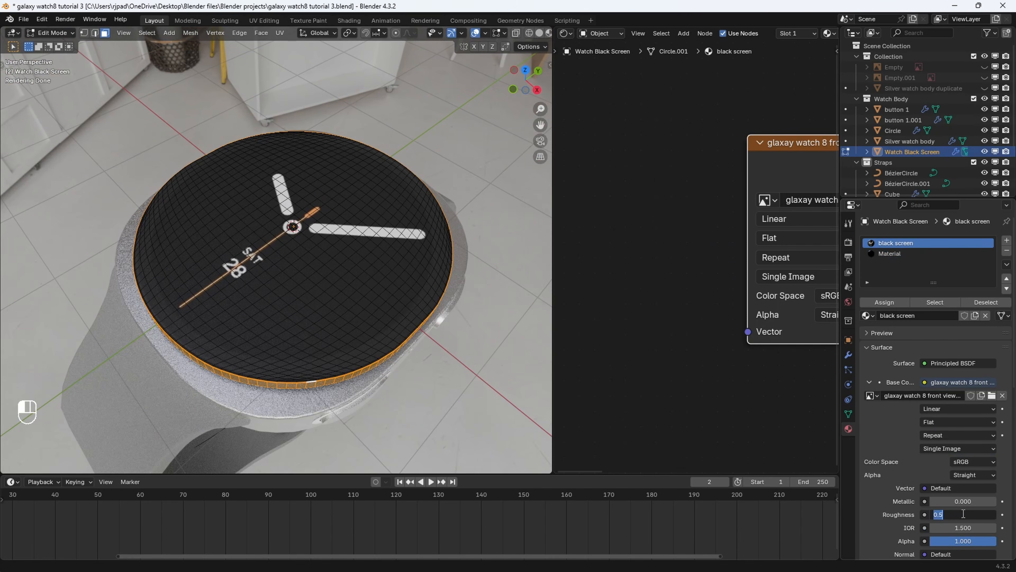
type("0.1")
key("Return")
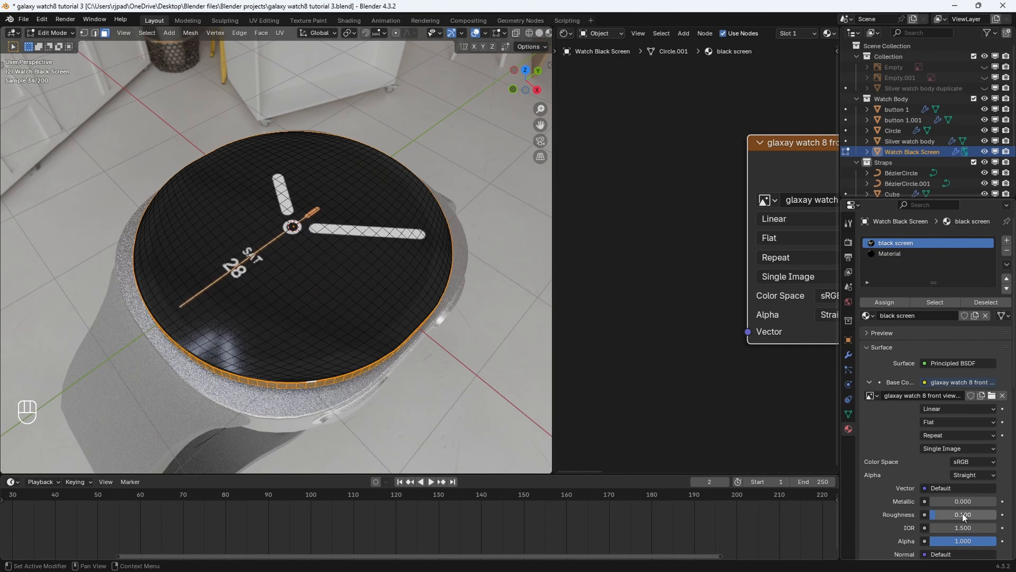
key("Tab")
Lighten Base Color A of the short strap's Silicone Rubber material to near white.
middle_click_drag(491, 360, 448, 361)
left_click(263, 344)
scroll(734, 257, "up", 1)
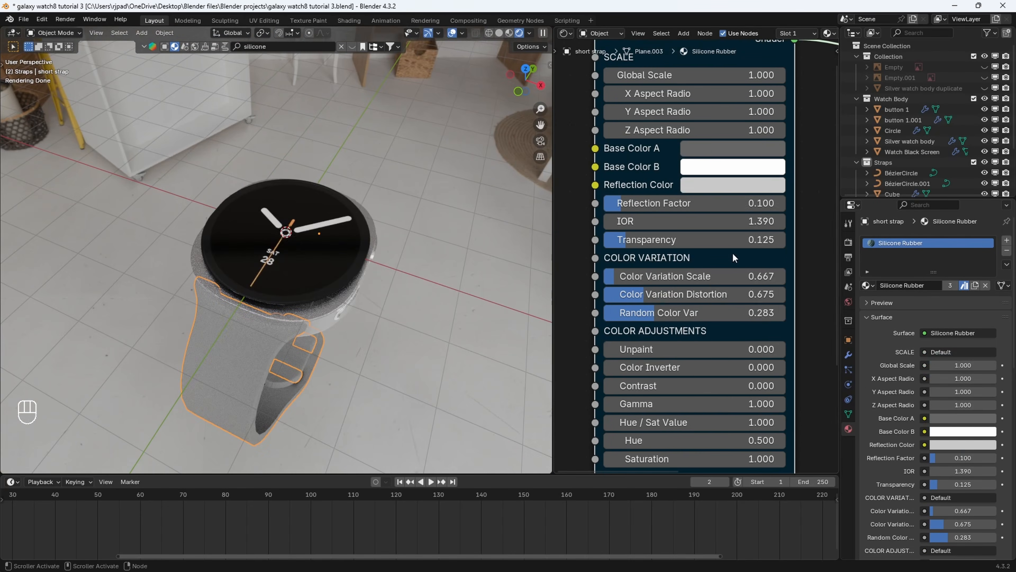
left_click(712, 151)
left_click_drag(833, 234, 832, 181)
left_click_drag(832, 182, 832, 177)
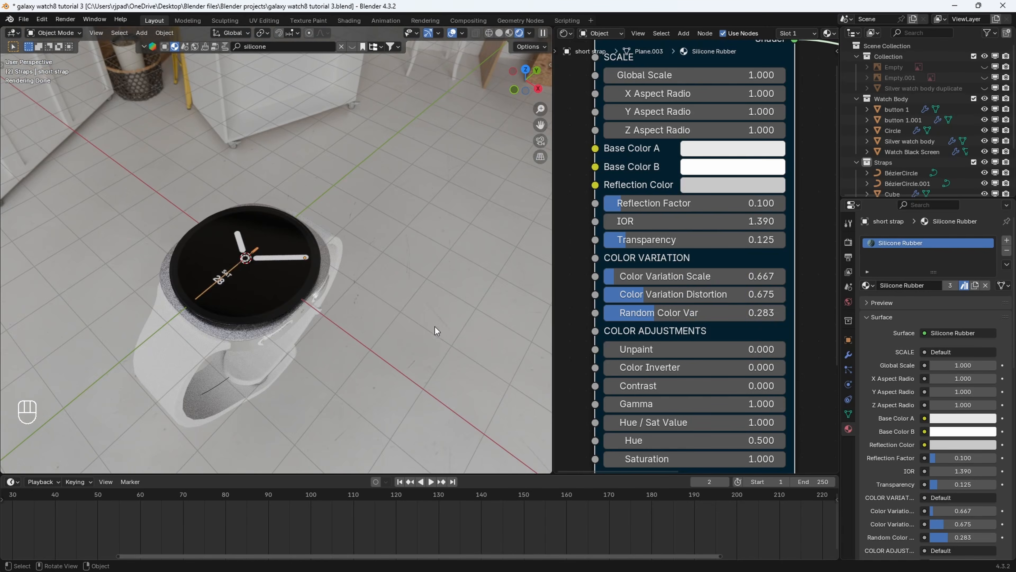
Examine the rendered watch and its strap material up close and from a distance.
middle_click_drag(432, 327, 346, 291)
scroll(404, 289, "up", 4)
scroll(401, 298, "up", 5)
middle_click_drag(347, 291, 394, 294)
scroll(336, 287, "down", 8)
scroll(393, 295, "up", 3)
scroll(387, 305, "up", 2)
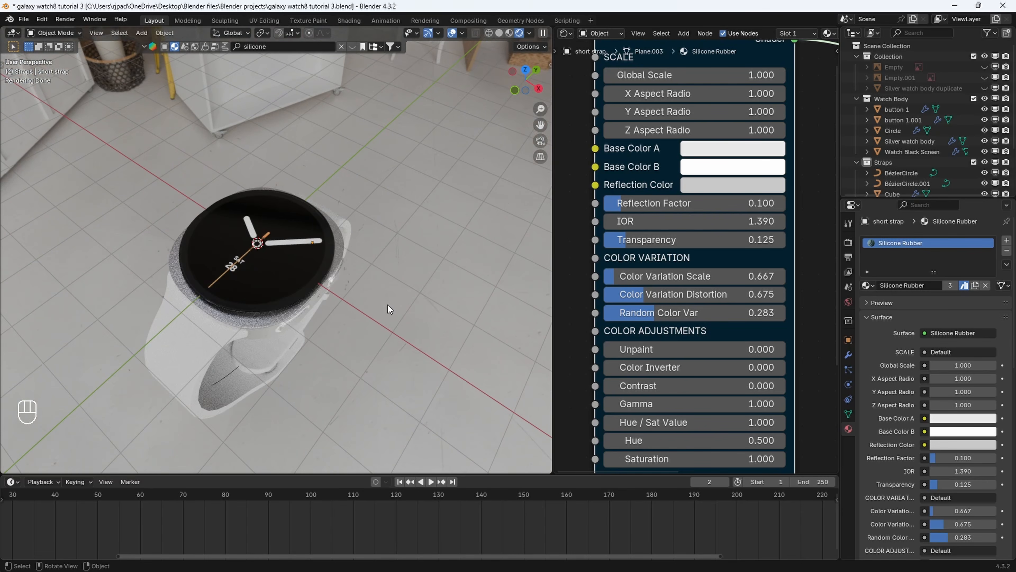
Expand the 3D viewport over the node editor and save the file.
left_click_drag(553, 36, 676, 72)
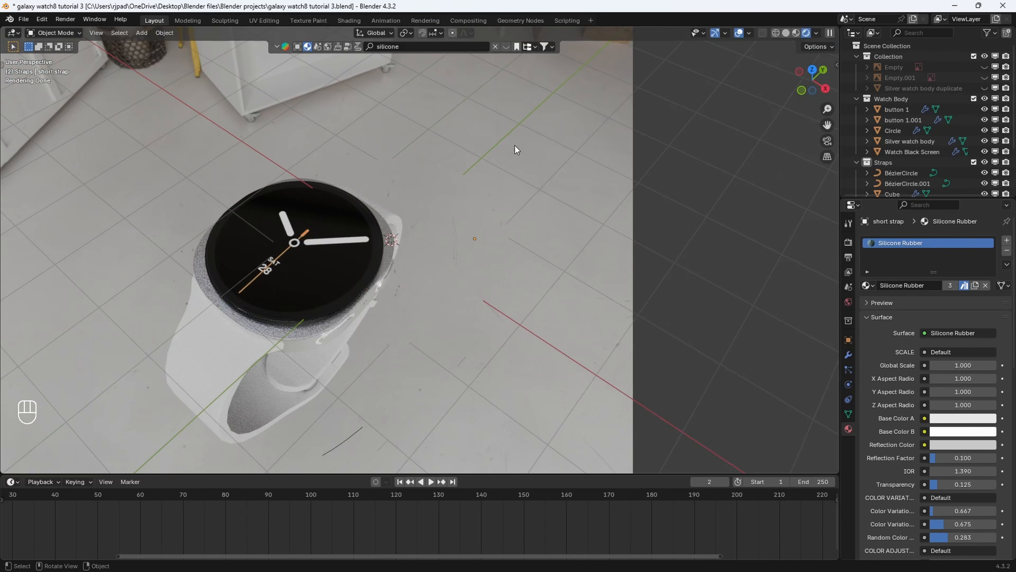
scroll(465, 260, "down", 6)
middle_click_drag(515, 241, 461, 254, "shift")
key("ctrl+s")
scroll(401, 278, "up", 1)
middle_click_drag(400, 278, 406, 246)
middle_click_drag(406, 246, 423, 228, "shift")
scroll(425, 230, "up", 1)
Set the world background strength to 0.06.
left_click(849, 321)
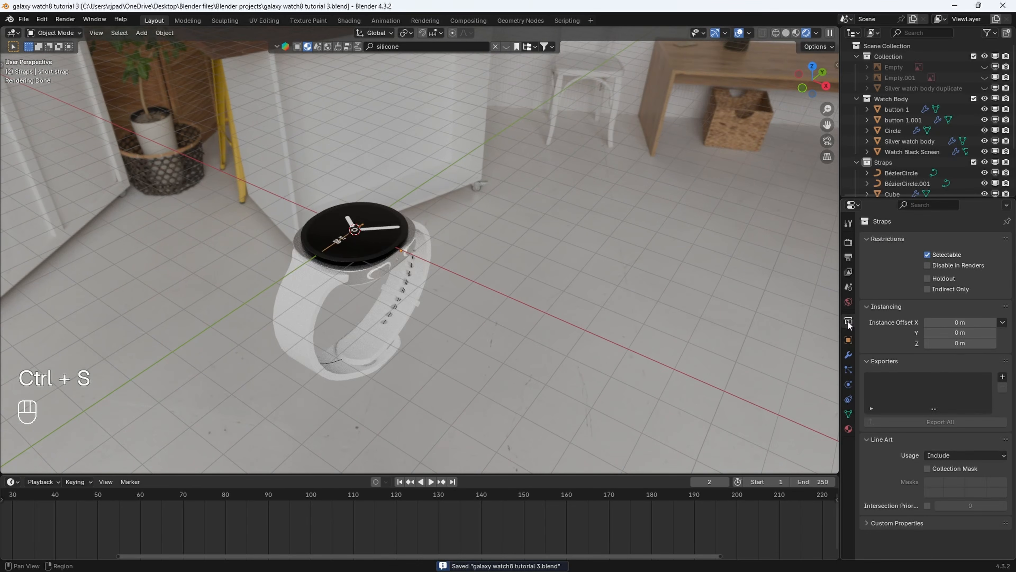
left_click(847, 353)
left_click(848, 301)
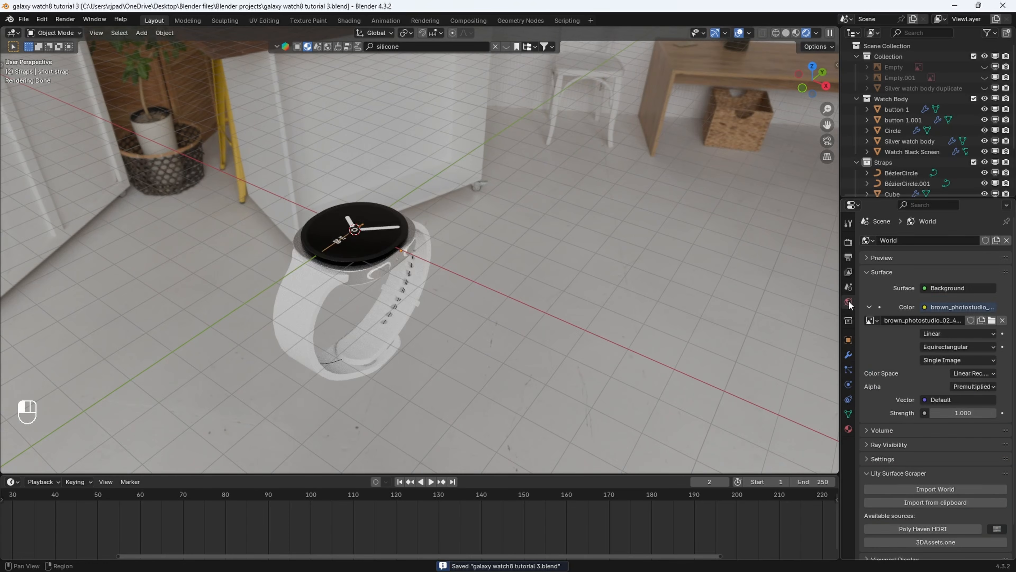
left_click_drag(968, 413, 912, 413)
left_click(974, 412)
key("BackSpace")
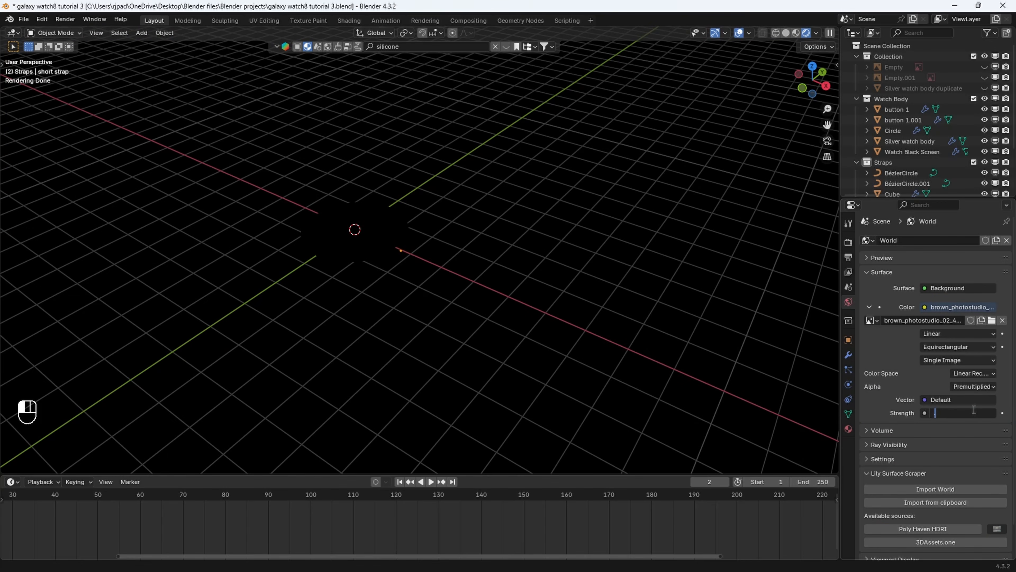
type(".06")
key("Return")
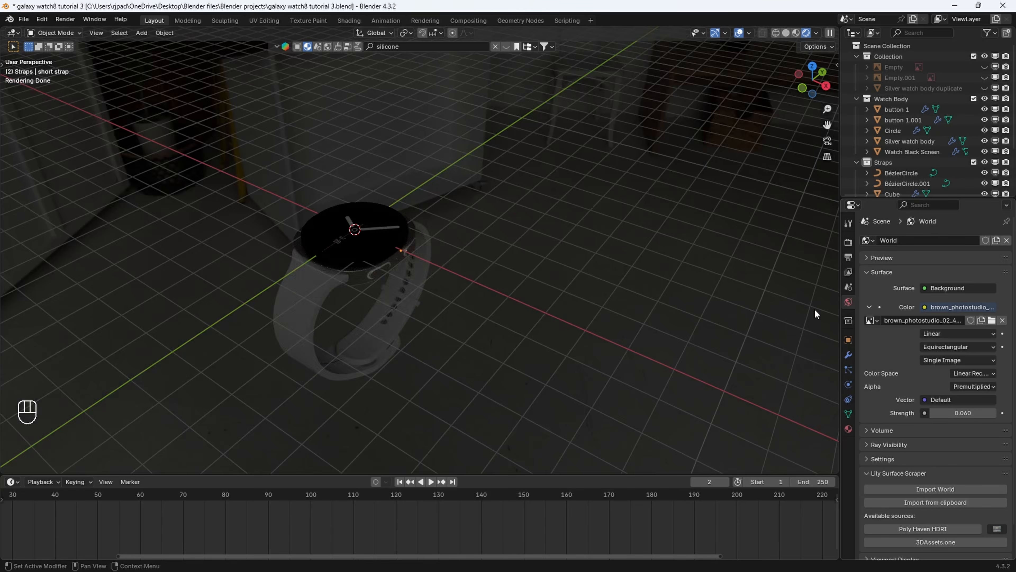
Switch the viewport to solid shading and bring the whole watch into view.
key("z")
left_click(585, 255)
scroll(519, 258, "up", 4)
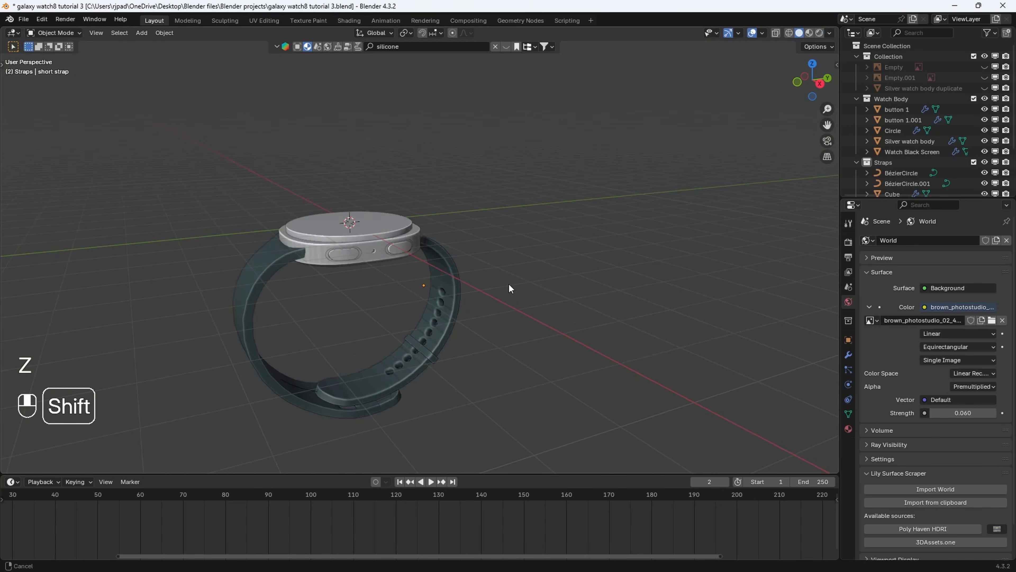
middle_click_drag(508, 283, 538, 257, "shift")
scroll(483, 257, "down", 1)
scroll(500, 240, "down", 3)
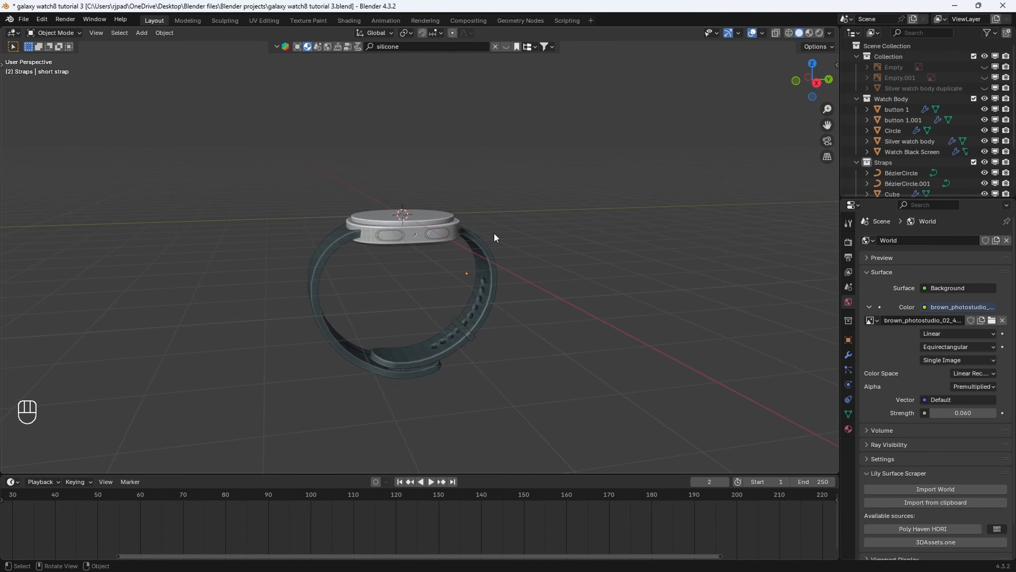
middle_click_drag(430, 264, 496, 272)
scroll(949, 132, "down", 5)
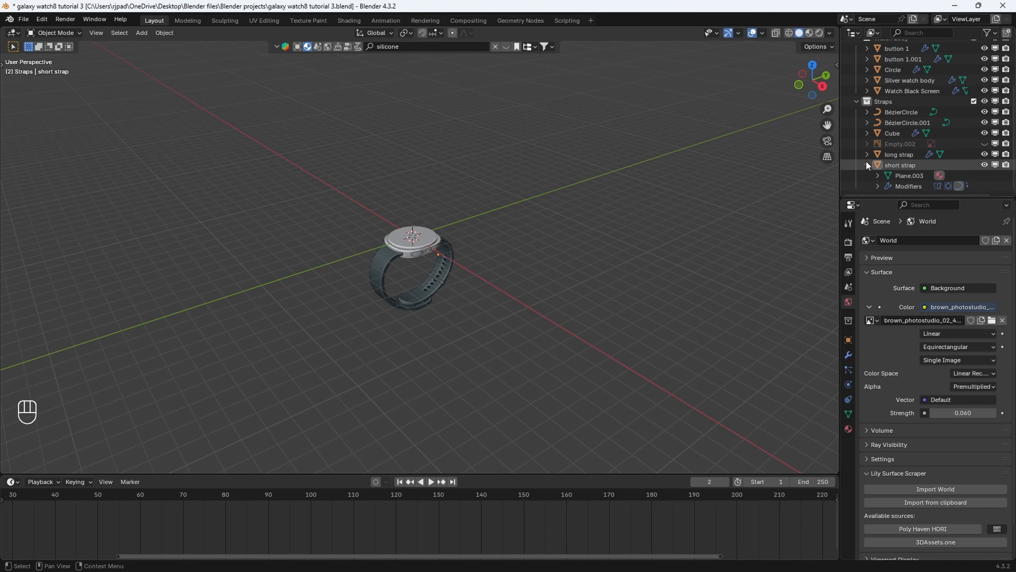
scroll(902, 172, "up", 5)
scroll(482, 223, "up", 2)
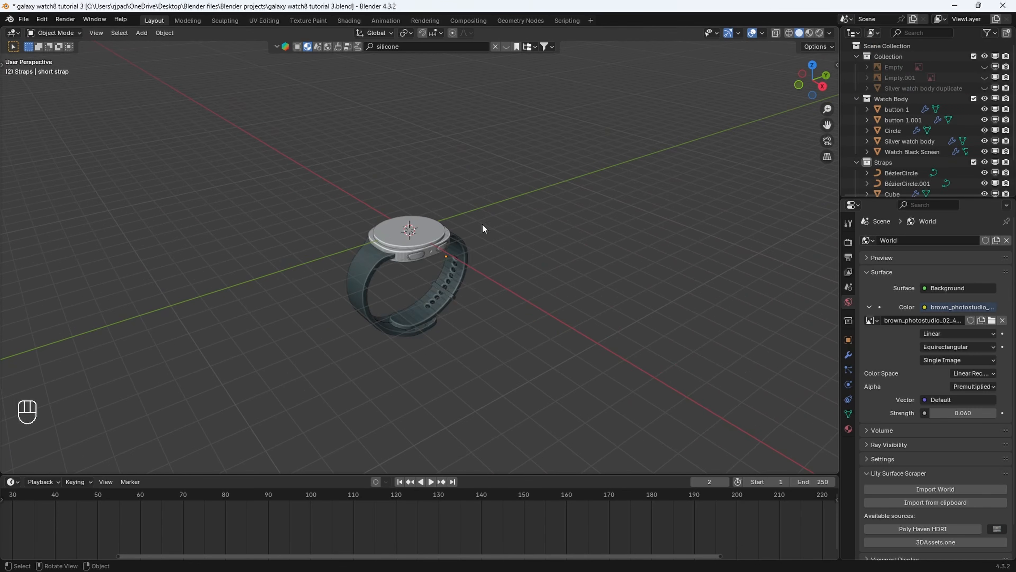
Add a sphere empty at the world origin and set its display size to 6 m.
key("shift+a")
mouse_move(424, 346)
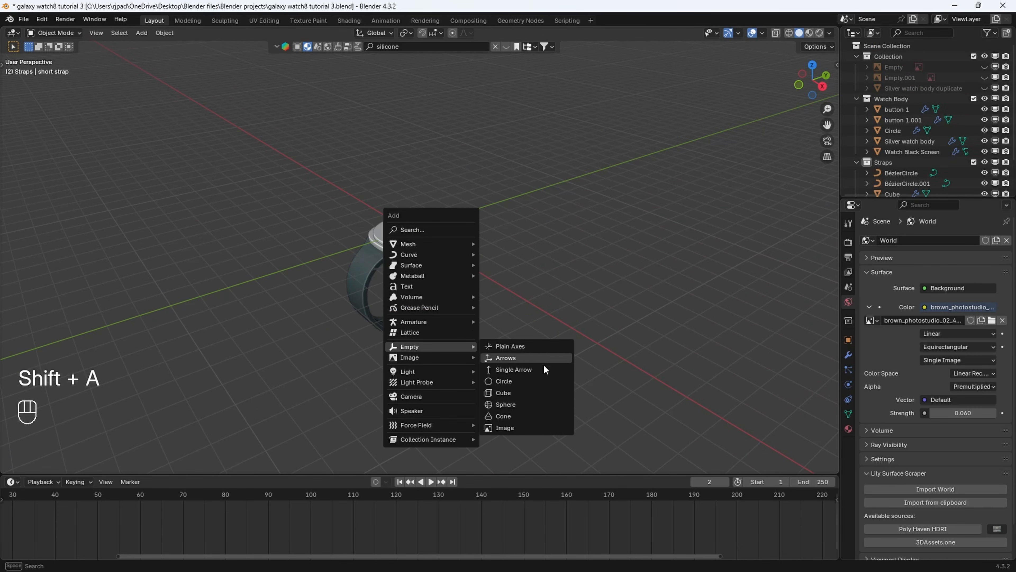
left_click(527, 406)
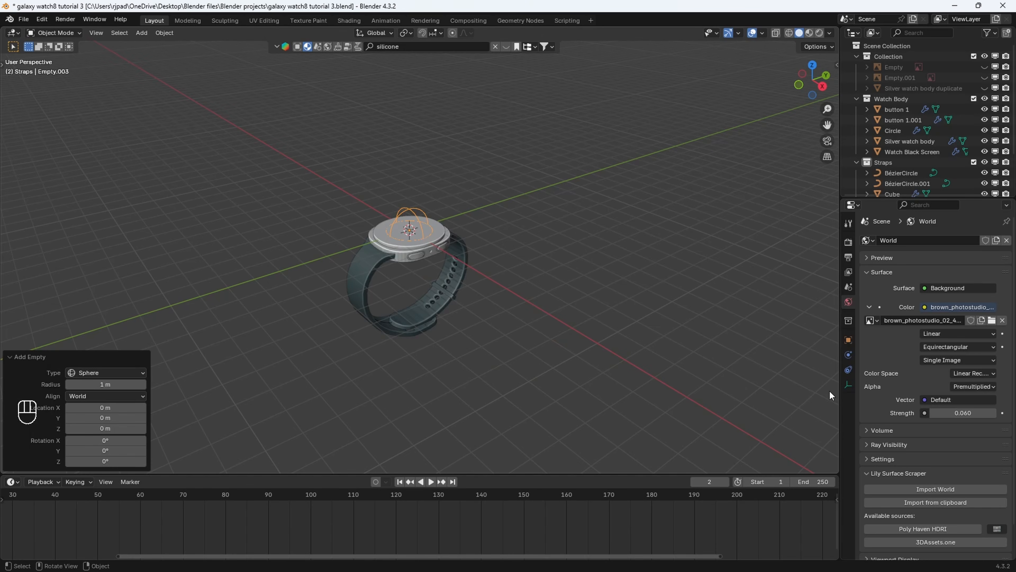
left_click(848, 384)
left_click_drag(948, 267, 978, 267)
Move the sphere empty down about 0.36 m along Z in the right orthographic view.
left_click(820, 88)
key("g")
key("z")
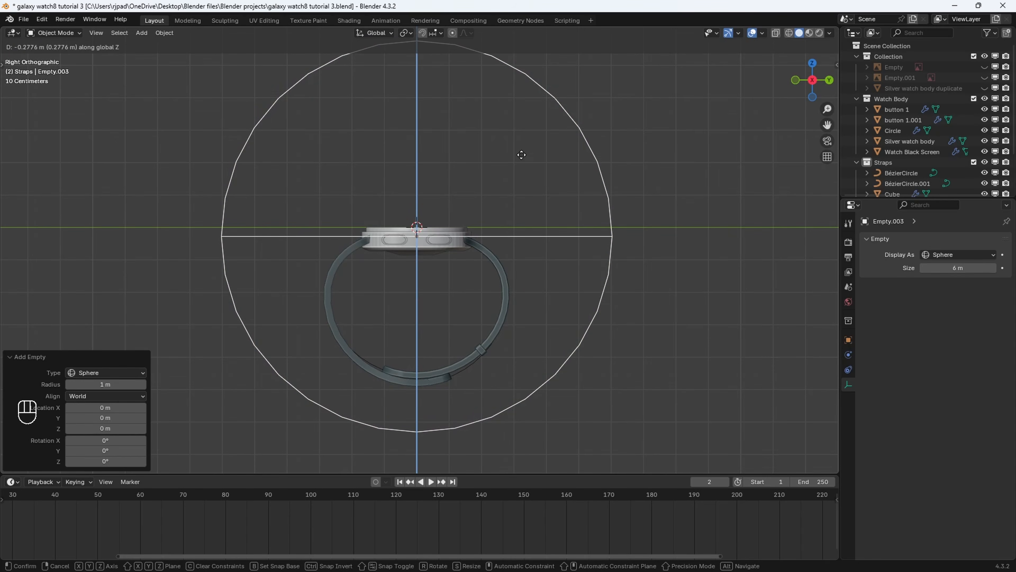
left_click(513, 176)
middle_click_drag(513, 176, 548, 220)
scroll(548, 217, "up", 2)
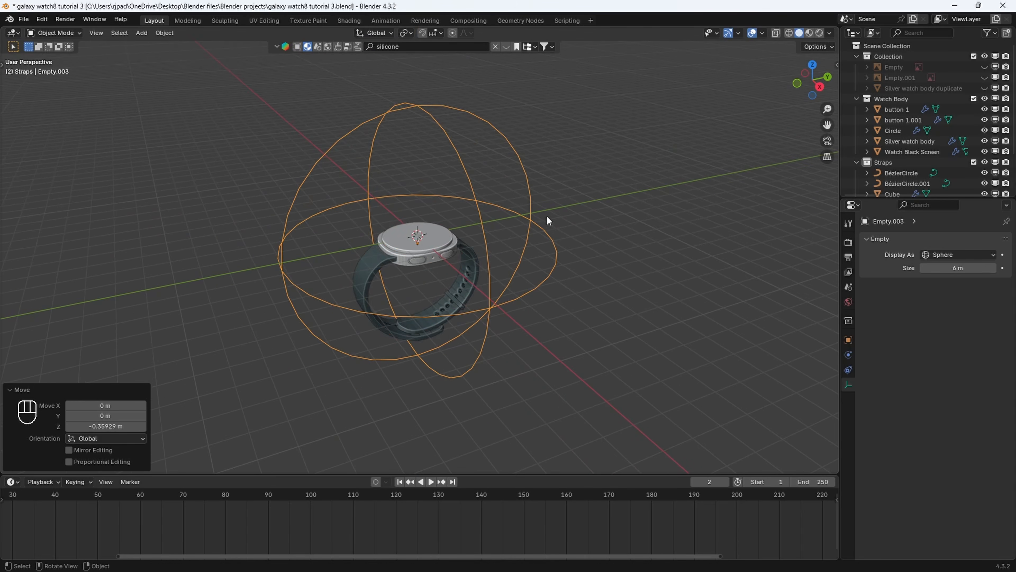
Parent all the visible watch parts to the sphere empty.
key("a")
key("ctrl+p")
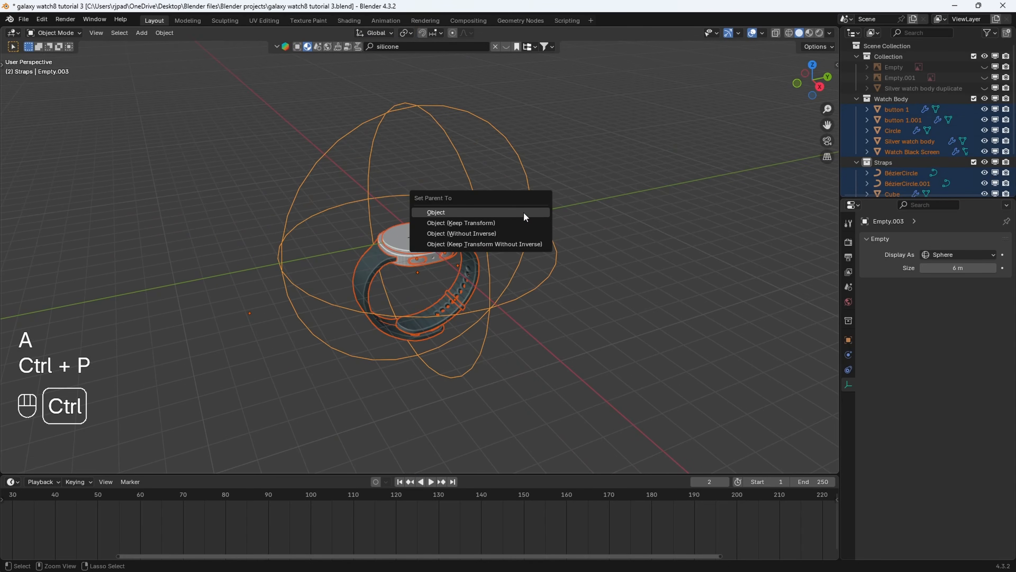
left_click(498, 220)
left_click(529, 209)
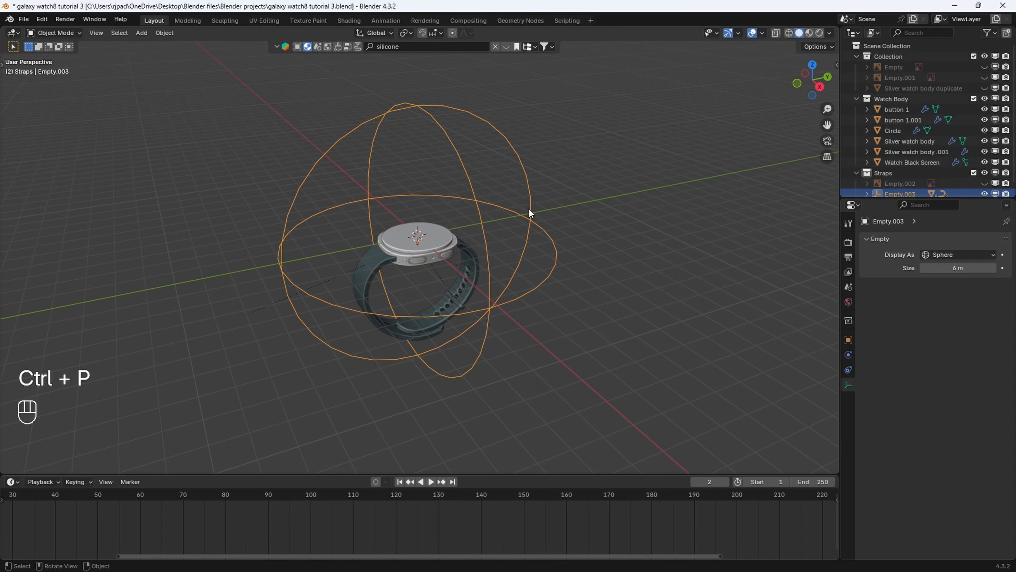
Test the parenting by moving the sphere empty freely, and undo that move.
key("g")
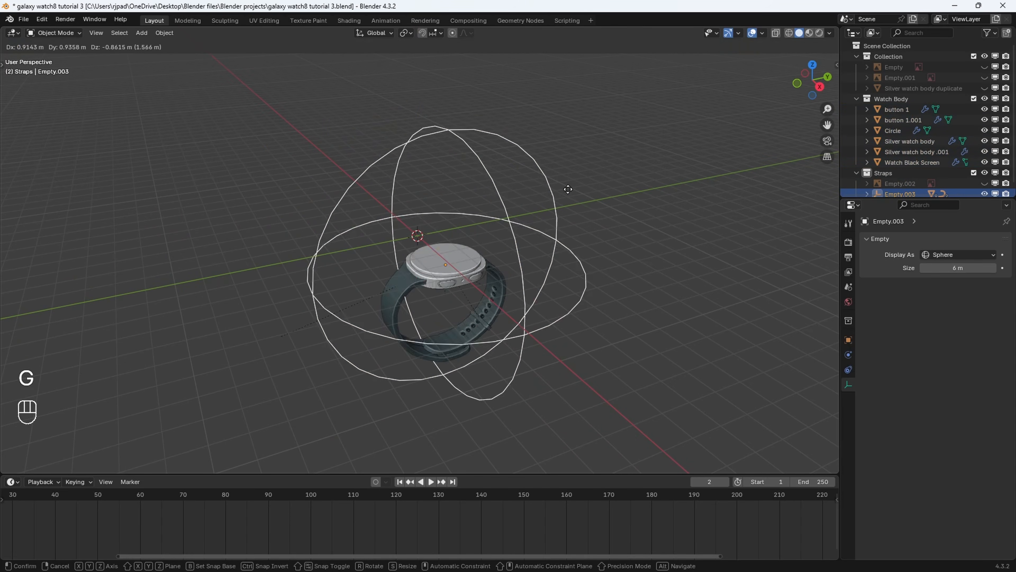
left_click(494, 154)
key("ctrl+z")
Rotate the sphere empty and its watch about 35.1° around the global X axis.
middle_click_drag(497, 210, 547, 256)
scroll(530, 234, "up", 2)
middle_click_drag(547, 256, 601, 207)
key("r")
key("x")
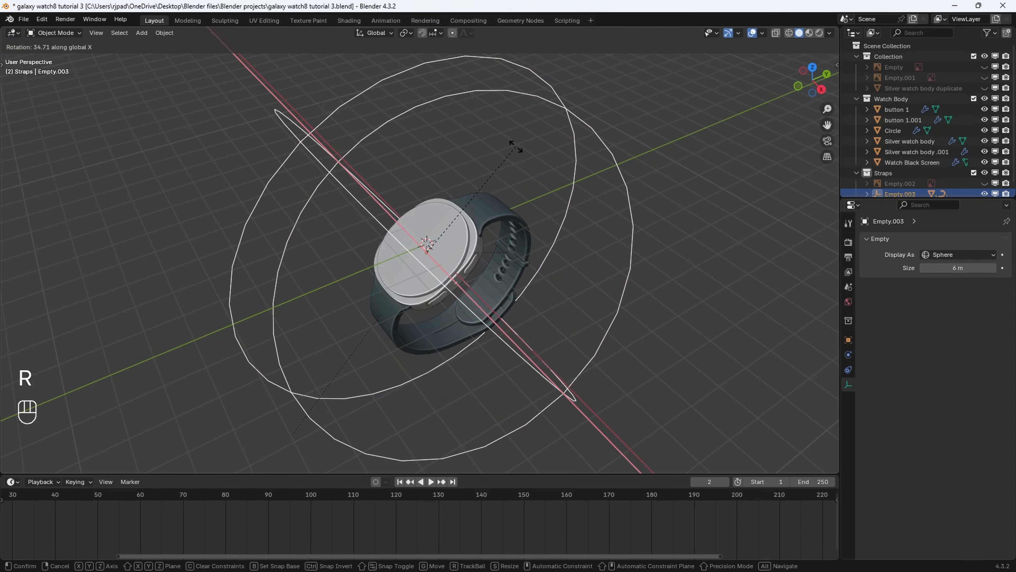
left_click(522, 154)
Add a camera and, looking through it, set its location to about X 4.04, Y -10.46 and Z 3.55 m.
middle_click_drag(530, 166, 492, 272)
scroll(492, 274, "up", 2)
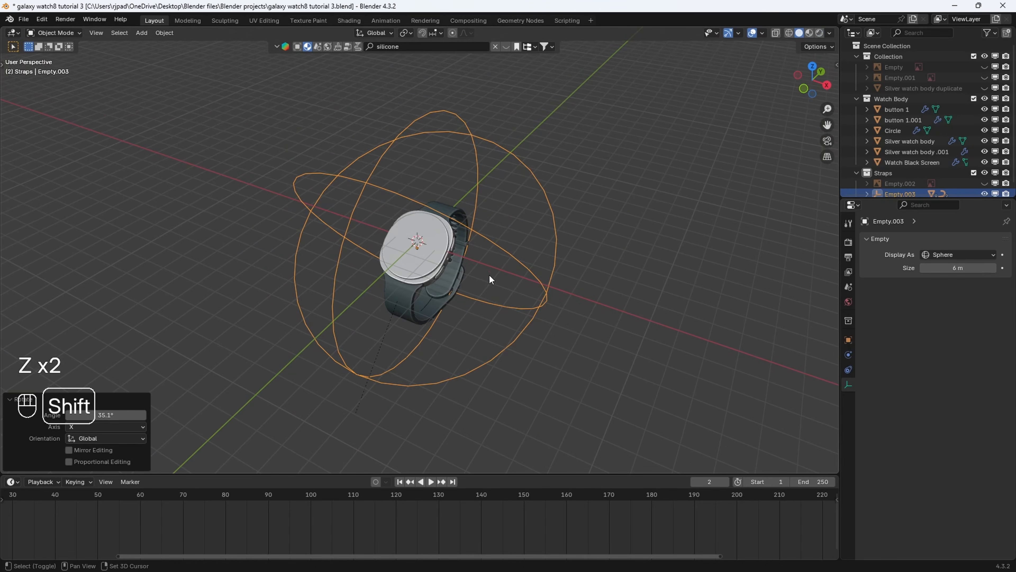
scroll(886, 152, "down", 1)
key("shift+a")
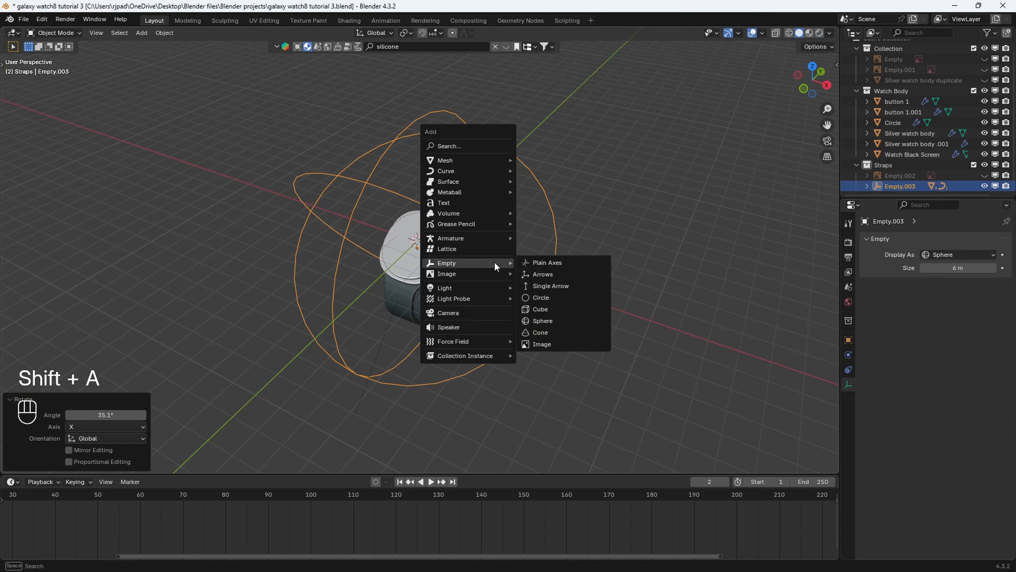
left_click(468, 309)
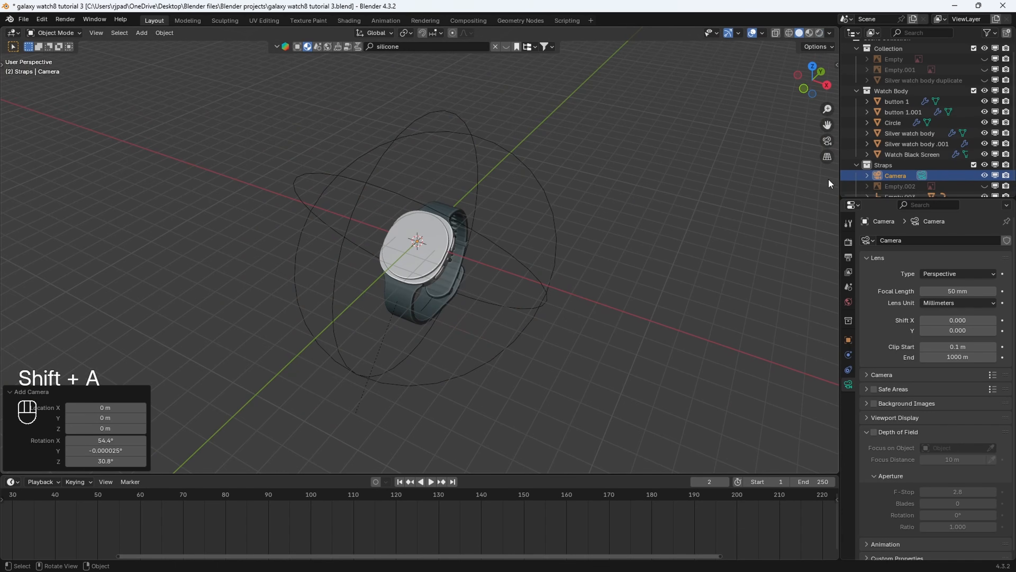
left_click(827, 141)
left_click(848, 341)
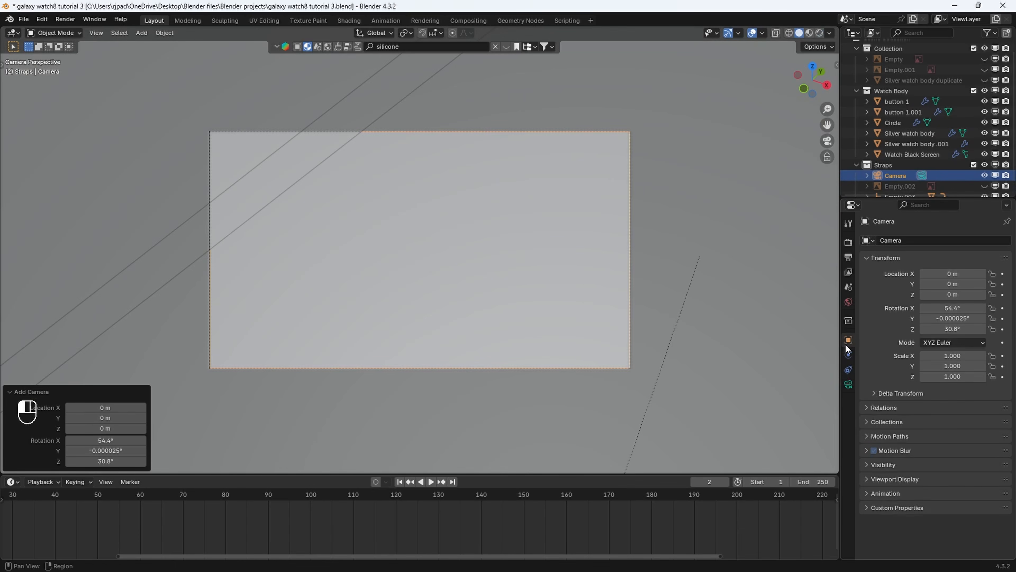
mouse_move(964, 297)
left_mouse_down()
mouse_move(1004, 297)
mouse_move(916, 284)
mouse_move(988, 274)
mouse_move(937, 284)
mouse_move(954, 285)
left_mouse_up()
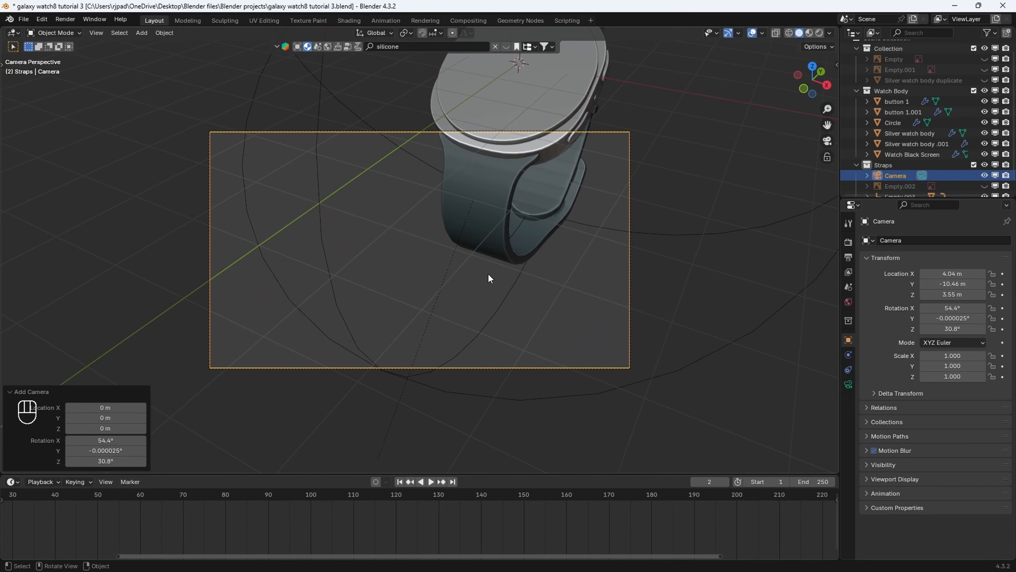
Select the sphere empty and search the online asset library for "human" models.
middle_click_drag(612, 270, 536, 234)
scroll(537, 234, "down", 3)
middle_click_drag(509, 198, 608, 161, "shift")
scroll(524, 246, "up", 2)
left_click(619, 171)
type("human")
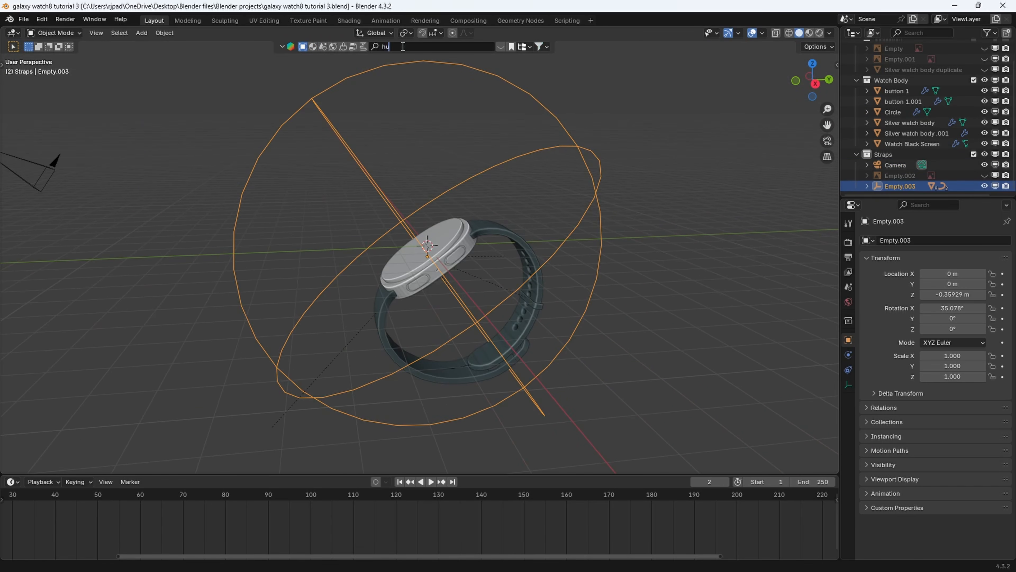
key("Return")
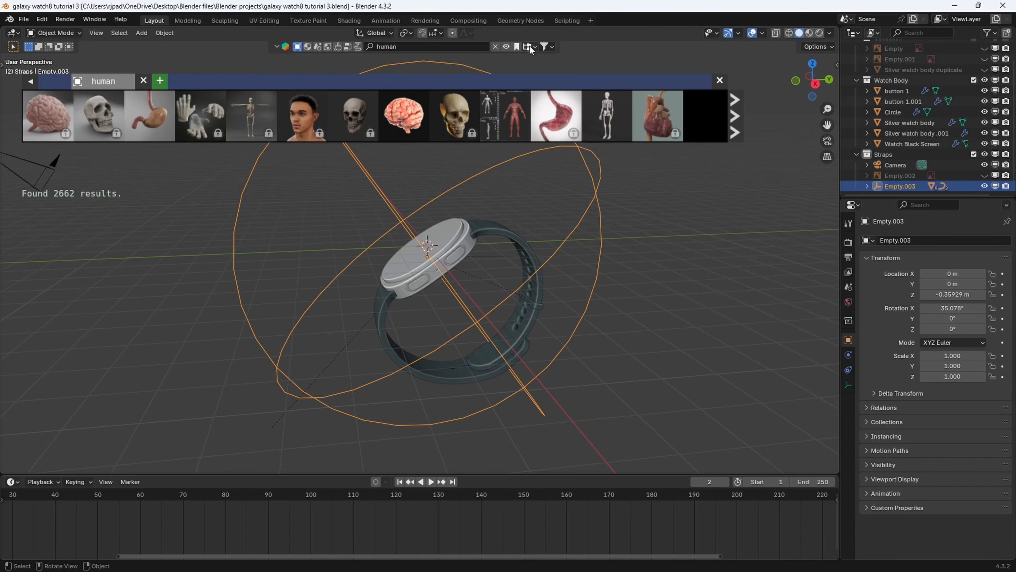
Import the Low Poly Human 2 model from the search results beside the watch and close the results.
left_click(541, 46)
left_click(547, 46)
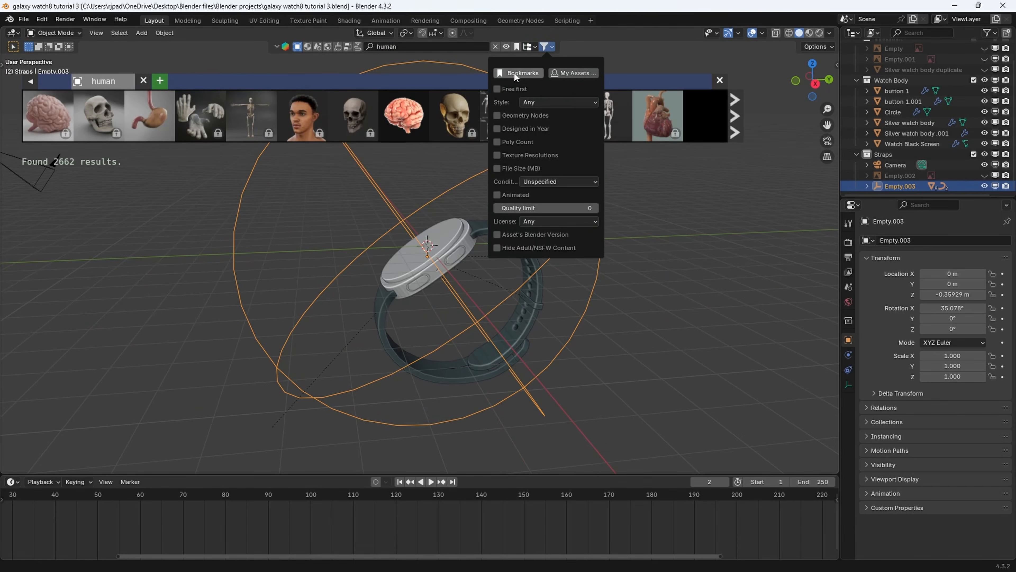
left_click(514, 73)
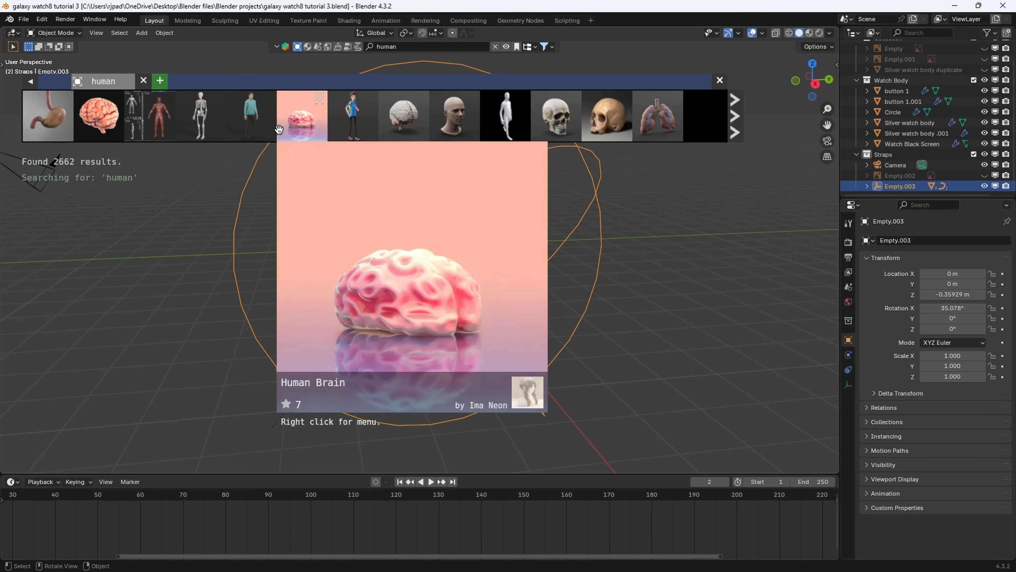
left_click_drag(266, 128, 364, 273)
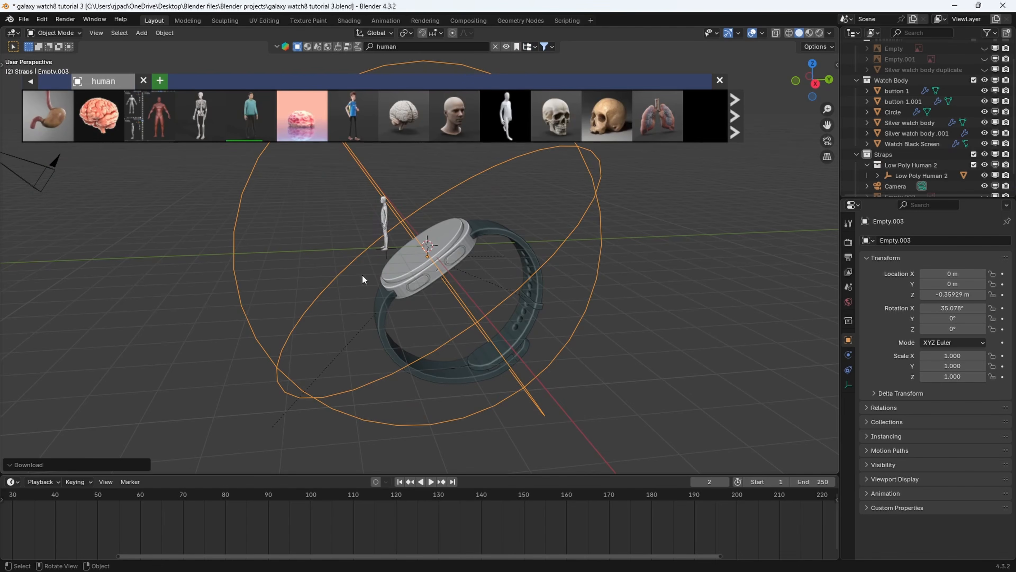
left_click(718, 80)
Set the X and Y location of the Low Poly Human 2 empty to 0 m.
scroll(437, 222, "up", 6)
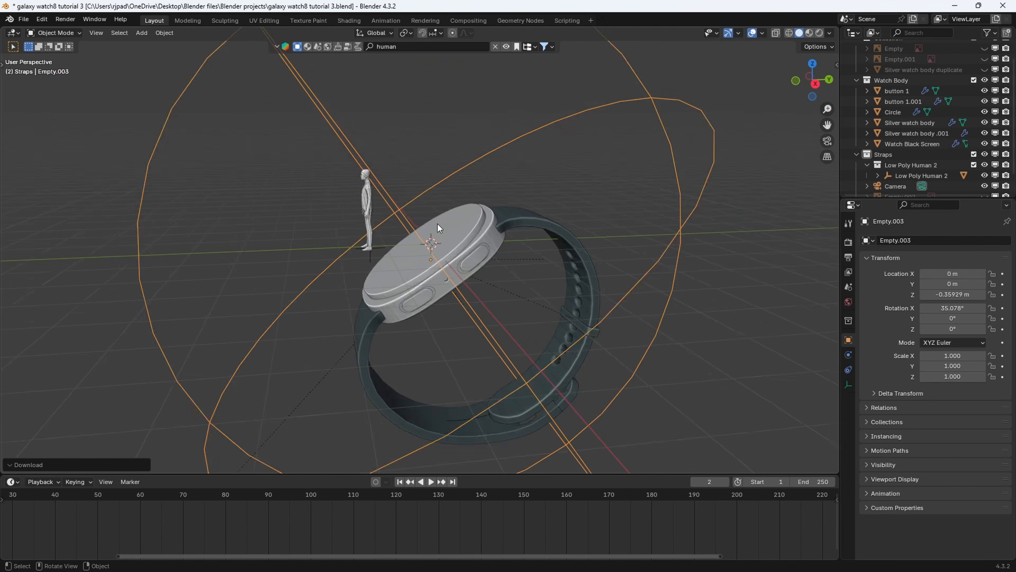
middle_click_drag(448, 226, 490, 236)
scroll(404, 289, "down", 5)
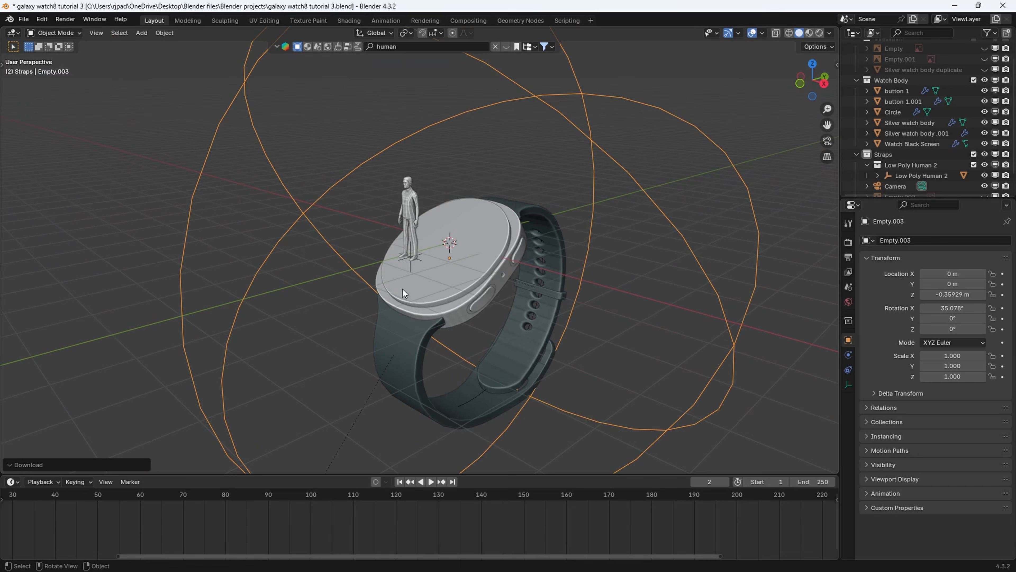
left_click(405, 262)
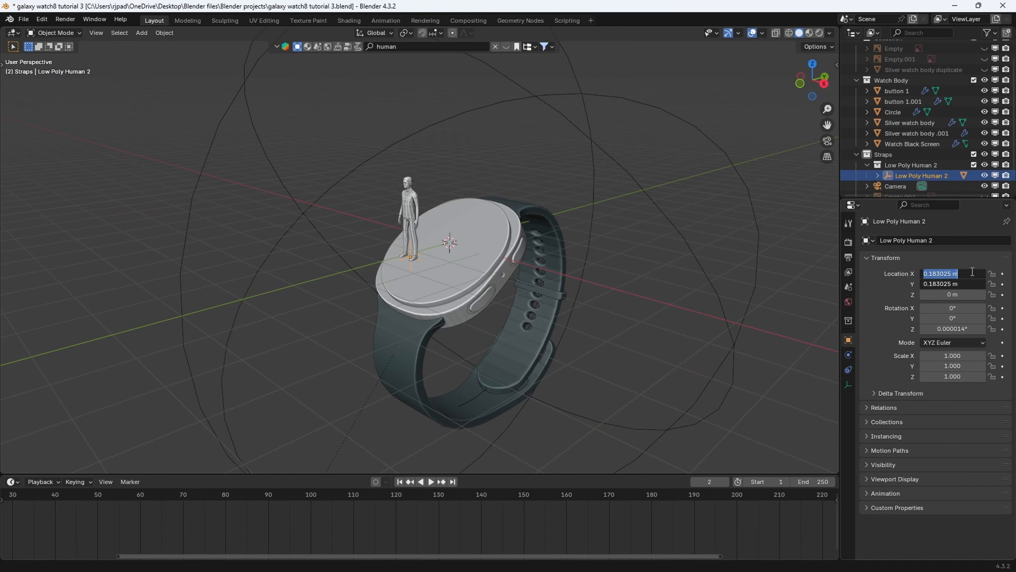
type("0")
key("Return")
Scale the sphere empty and its watch down until they are much smaller than the human figure.
left_click(729, 164)
key("s")
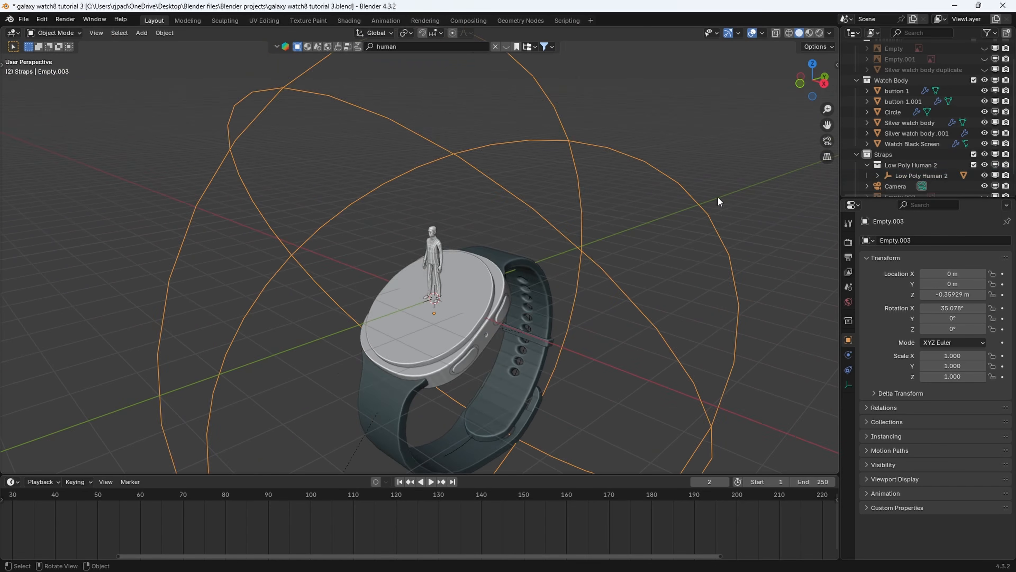
scroll(476, 276, "down", 2)
left_click(476, 276)
scroll(526, 283, "up", 2)
key("s")
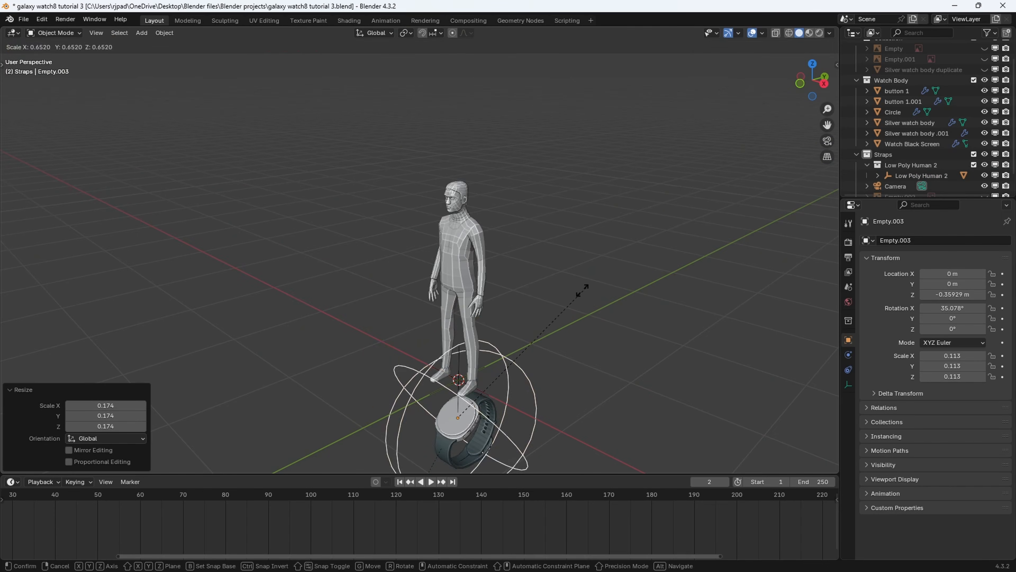
left_click(540, 343)
Raise the sphere empty about 1.31 m along Z to the figure's torso and scale it by about 0.338.
scroll(534, 319, "up", 1)
key("g")
key("z")
left_click(536, 136)
key("s")
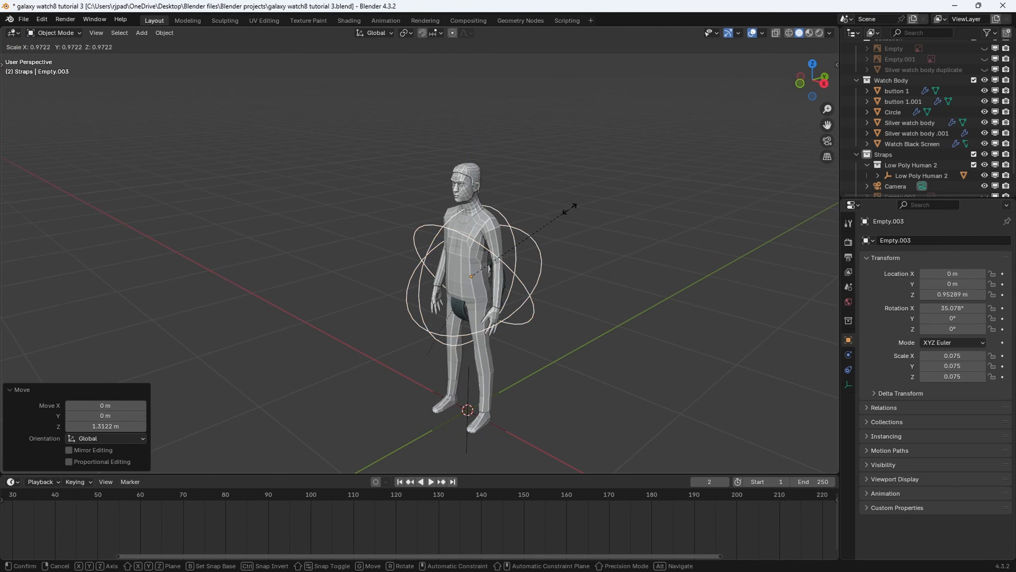
left_click(508, 256)
Move the sphere empty about 0.25 m along X so the watch sits beside the figure's arm.
scroll(508, 256, "up", 4)
middle_click_drag(508, 255, 535, 236, "shift")
key("g")
key("y")
key("x")
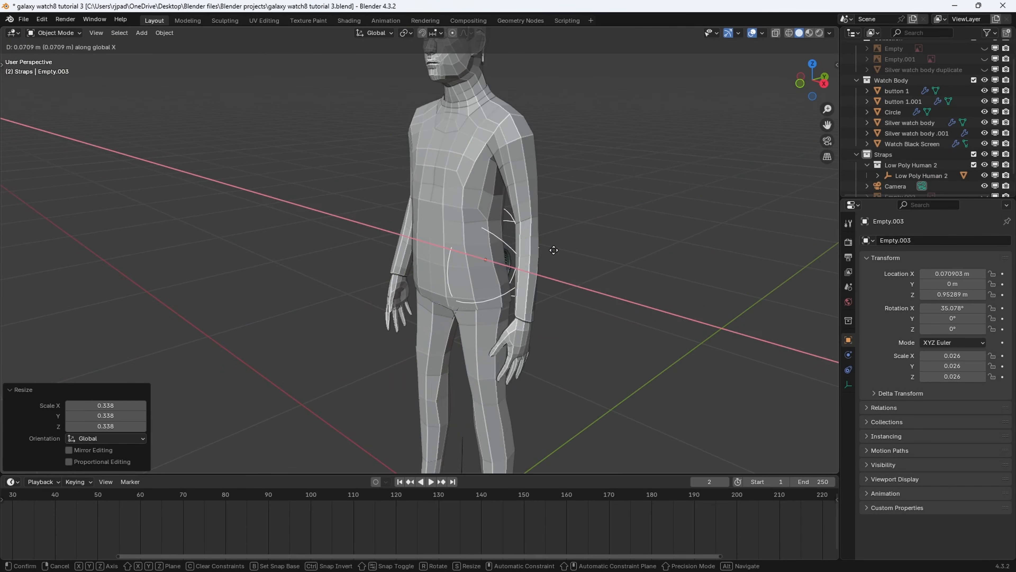
left_click(597, 294)
Scale the sphere empty by about 0.504 so the watch matches the figure's wrist size.
scroll(537, 250, "up", 6)
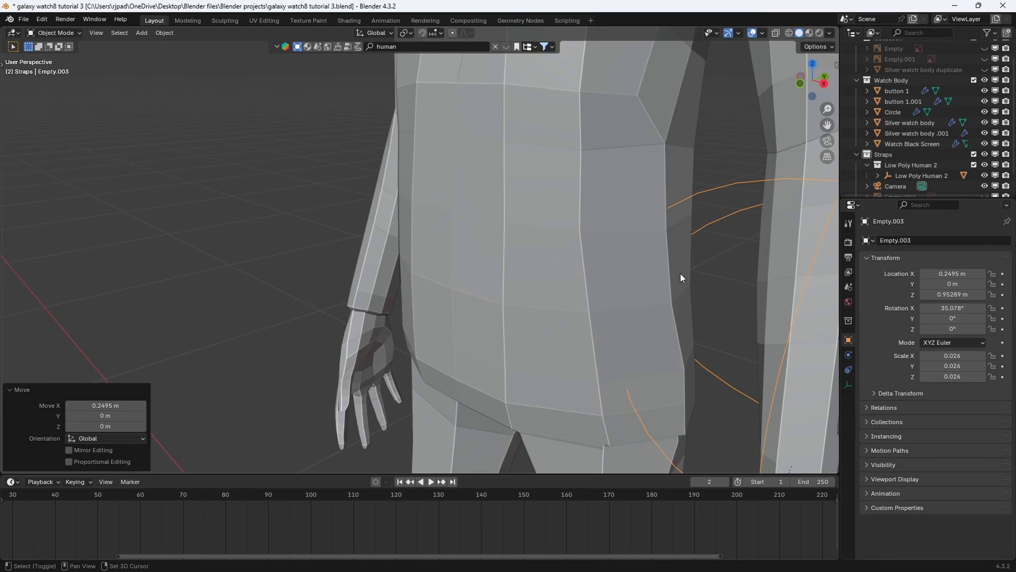
middle_click_drag(681, 277, 596, 209, "shift")
scroll(597, 210, "up", 4)
key("s")
left_click(428, 144)
scroll(427, 143, "down", 3)
scroll(518, 172, "down", 6)
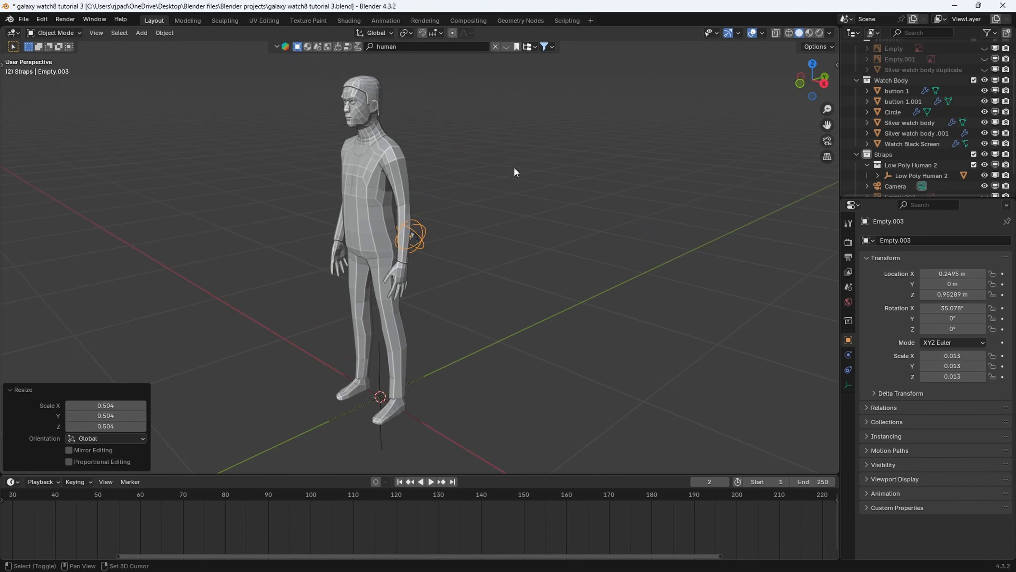
Lower the sphere empty about 0.11 m along Z to compare the watch with the figure's wrist.
scroll(504, 254, "up", 6)
key("g")
key("z")
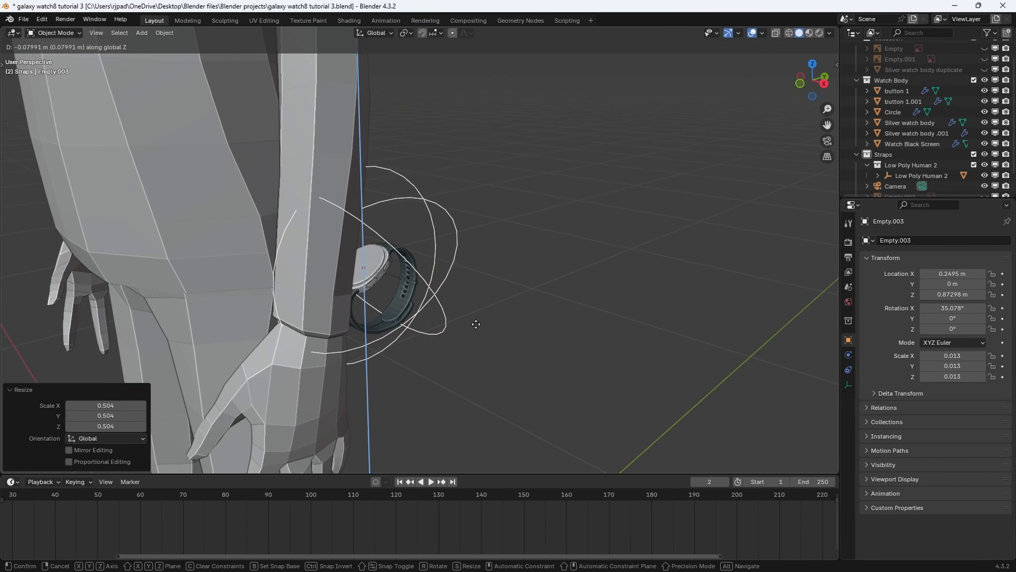
left_click(466, 356)
mouse_move(466, 356)
middle_mouse_down()
mouse_move(437, 354)
mouse_move(448, 355)
middle_mouse_up()
scroll(447, 352, "down", 4)
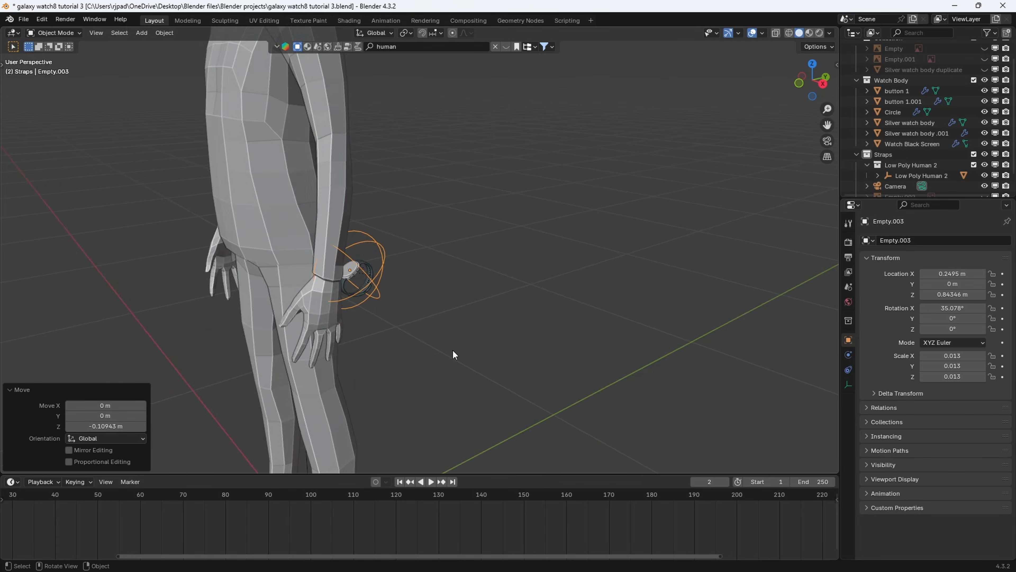
mouse_move(407, 276)
middle_mouse_down()
mouse_move(442, 284)
mouse_move(404, 274)
middle_mouse_up()
scroll(403, 275, "down", 5)
scroll(975, 172, "down", 1)
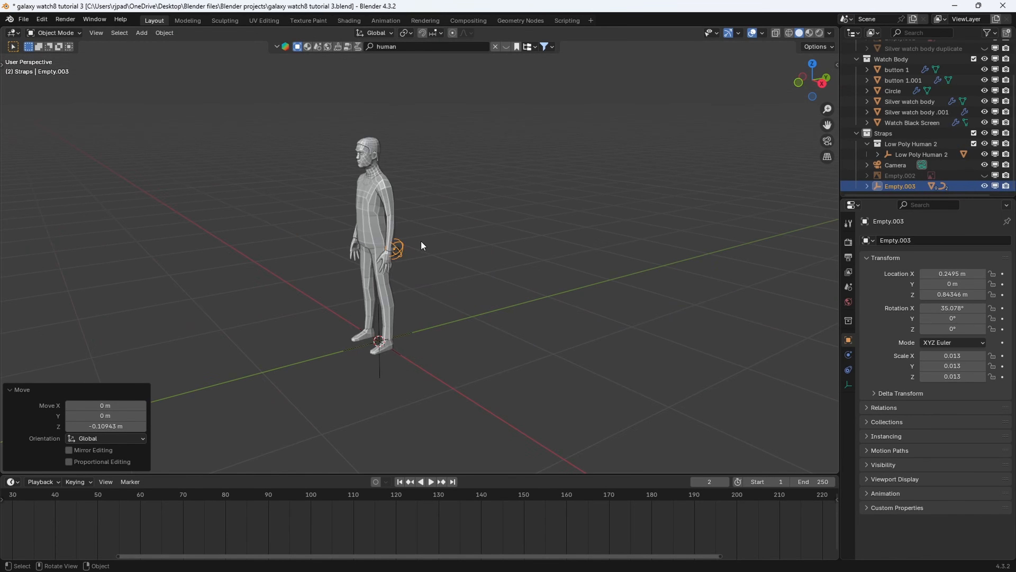
Delete the Low Poly Human 2 model with its child objects, and remove its empty collection.
left_click(380, 373)
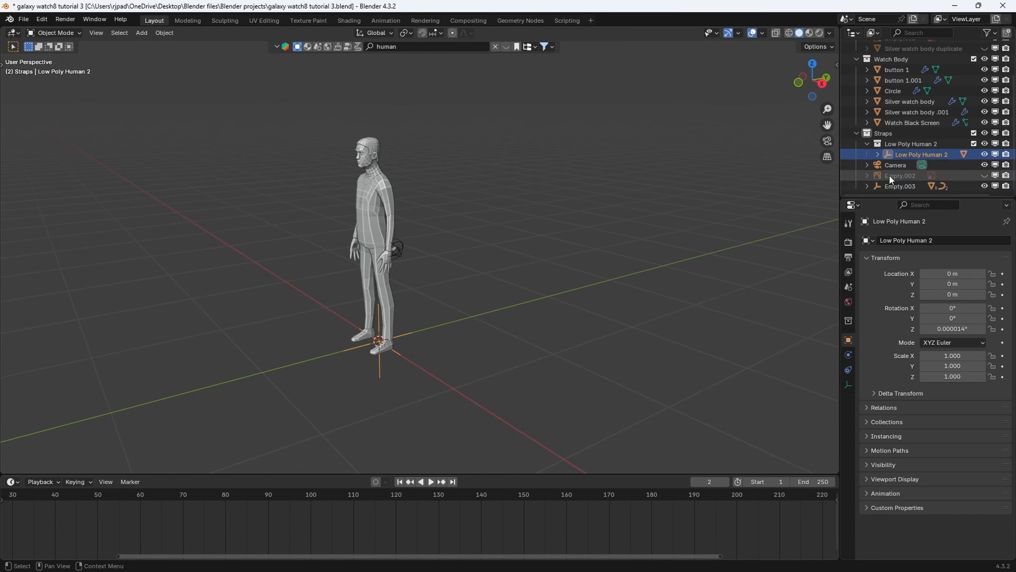
right_click(916, 154)
left_click(890, 189)
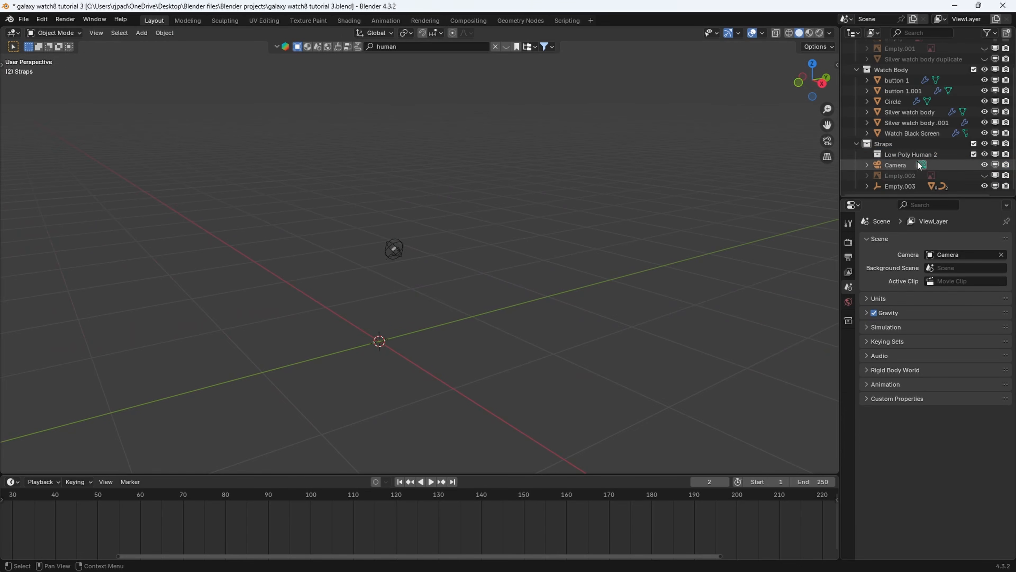
key("Delete")
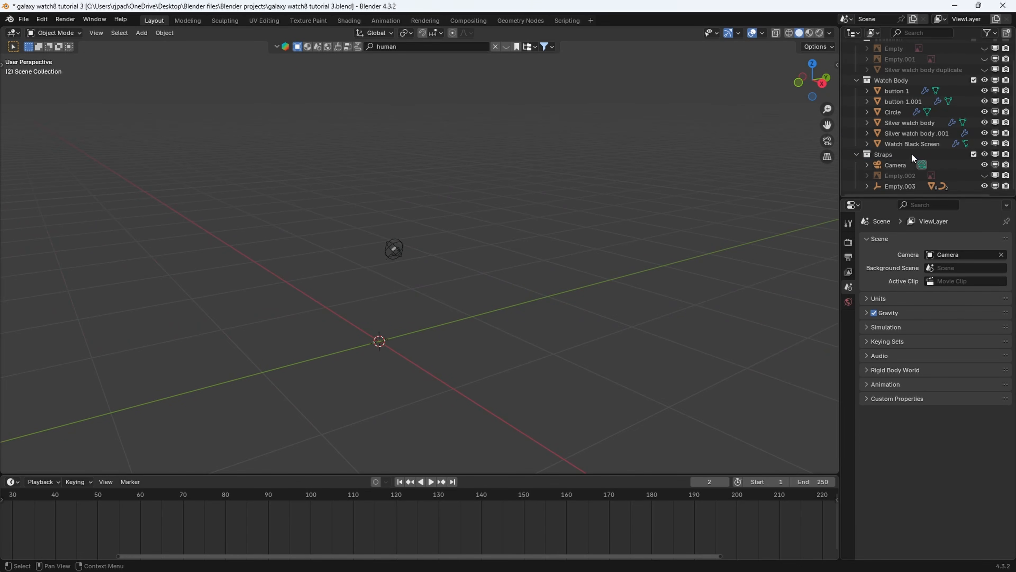
Reset the sphere empty's location to 0 m on all three axes.
left_click(394, 244)
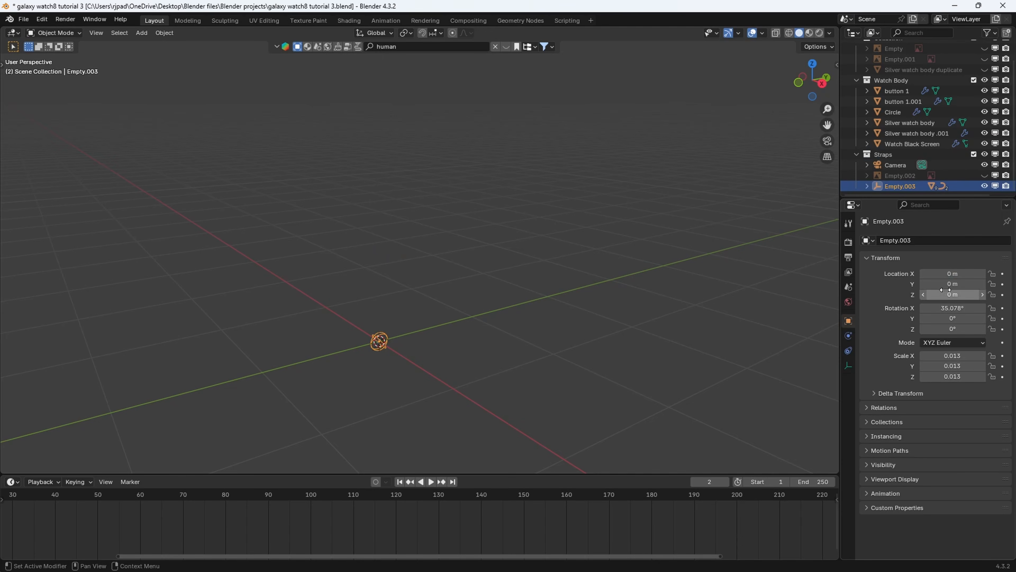
middle_click_drag(538, 337, 279, 263)
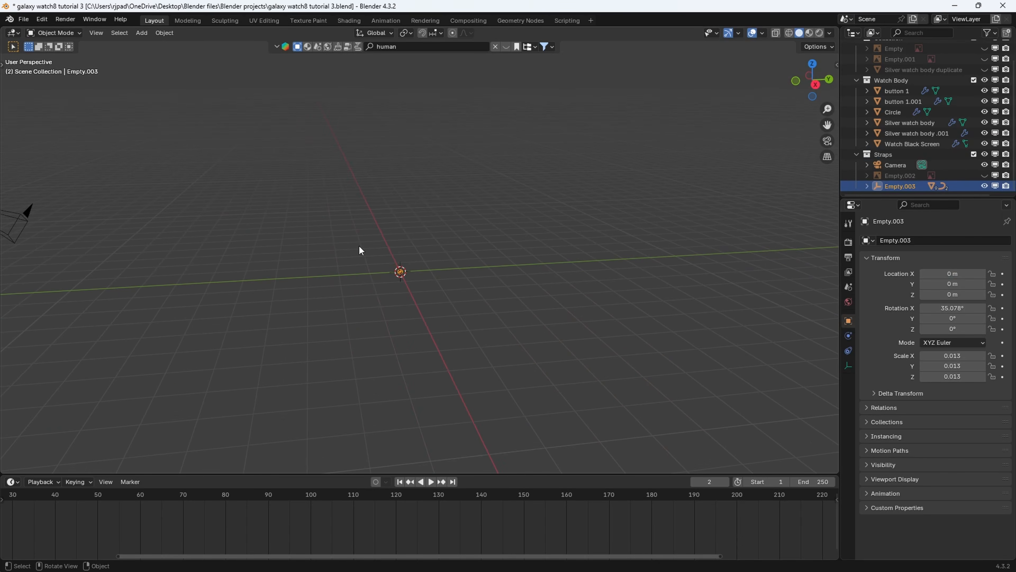
In camera view, set the camera's location to about X 1.74, Y -2.17 and Z 2.01 m to frame the watch.
left_click(827, 141)
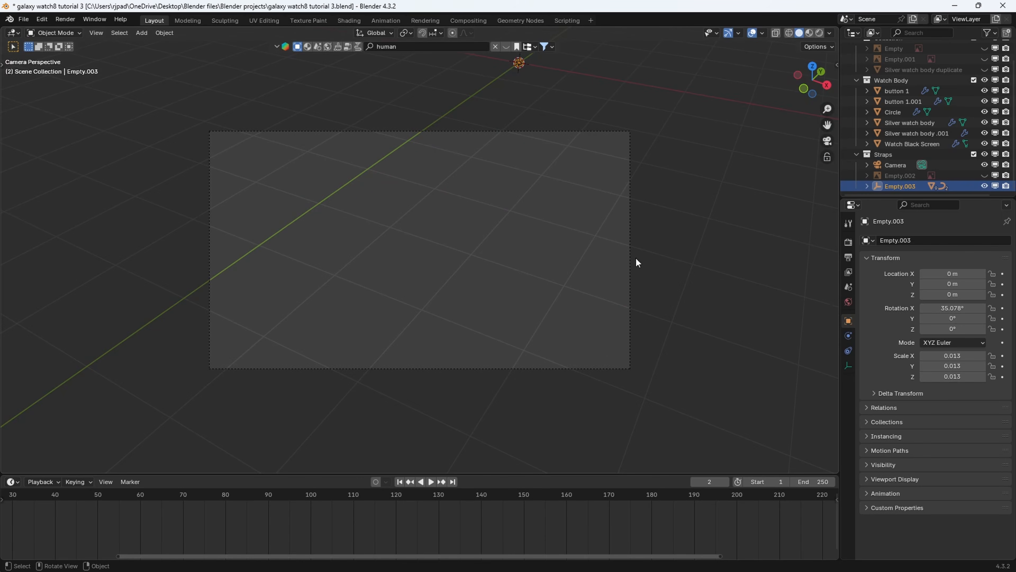
left_click(589, 135)
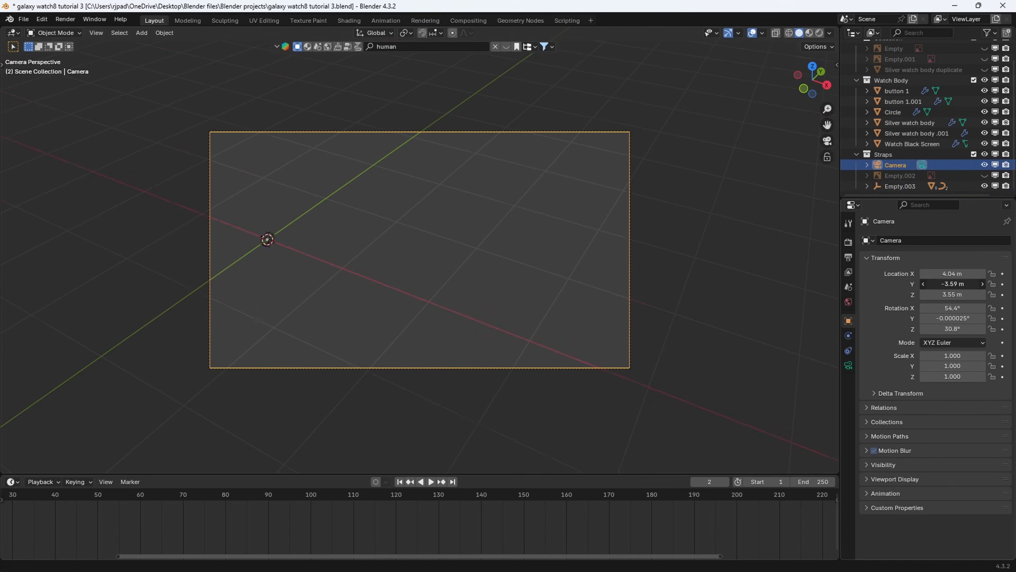
left_click_drag(952, 274, 932, 294)
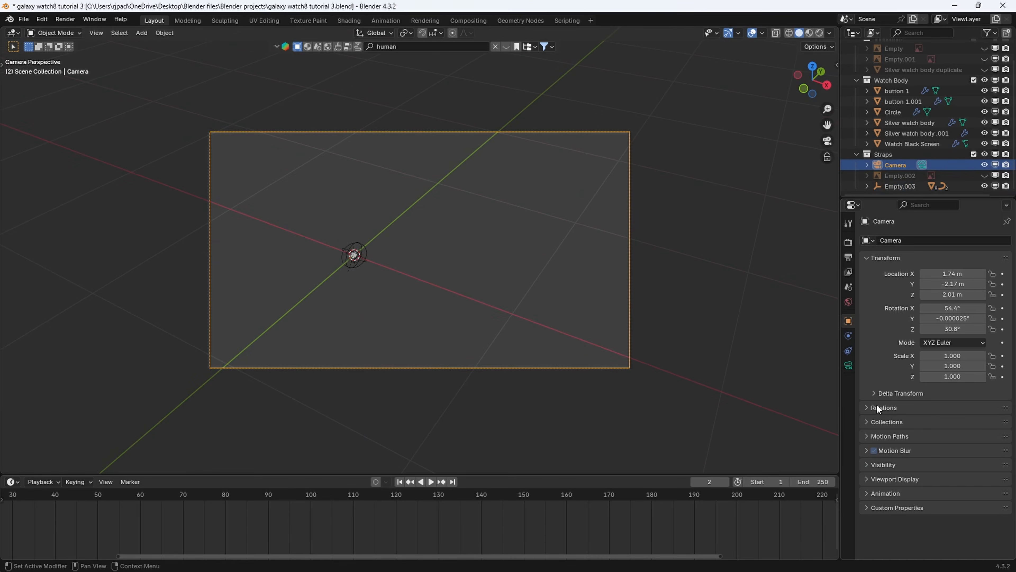
Set the camera's focal length to 75 mm and bring the camera close to the watch so it fills the frame.
left_click(848, 365)
left_click(964, 294)
type("7")
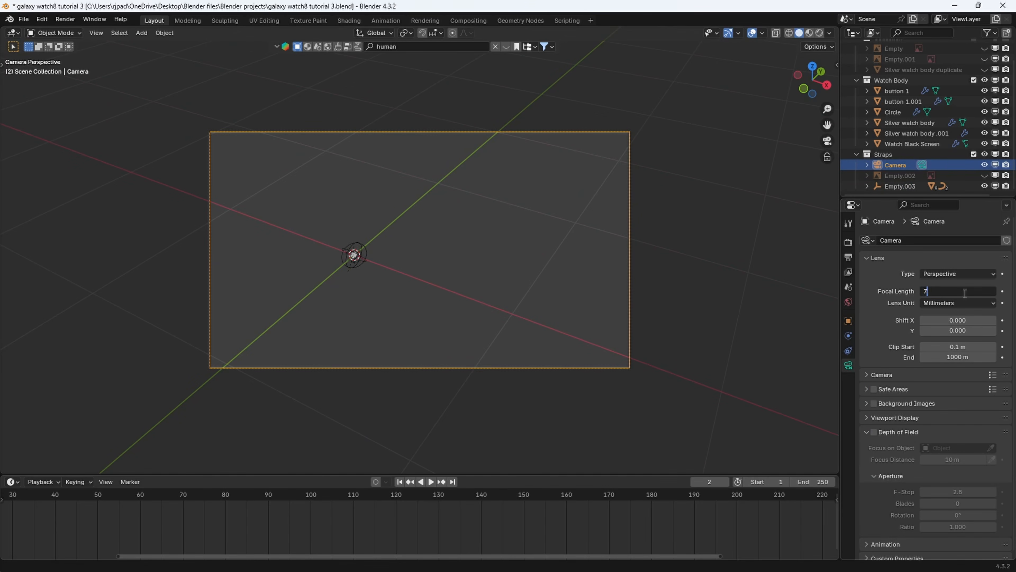
type("5")
key("Return")
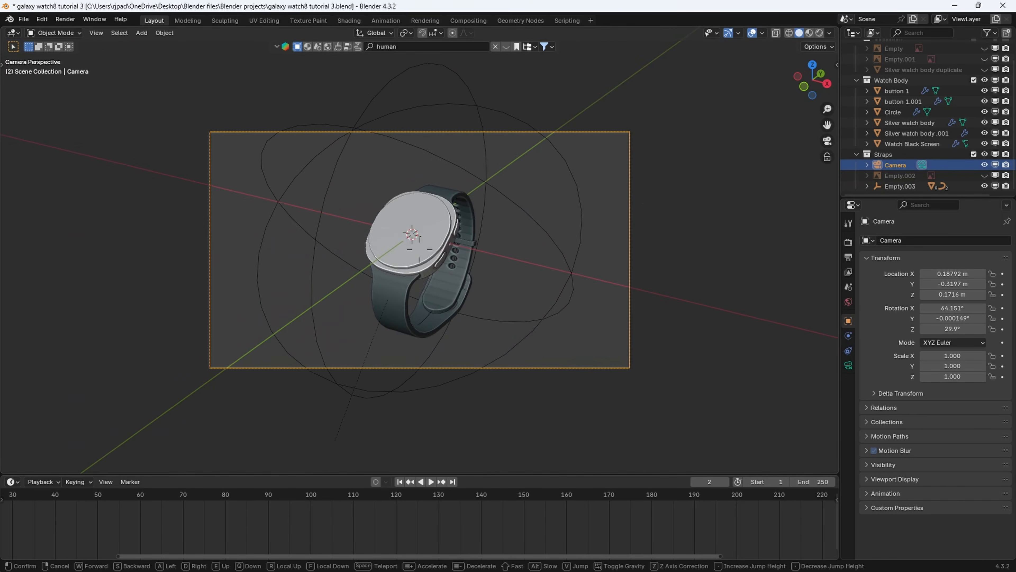
In rendered shading, add an area light above the watch and raise it along Z to about 0.195 m.
key("z")
left_click(526, 116)
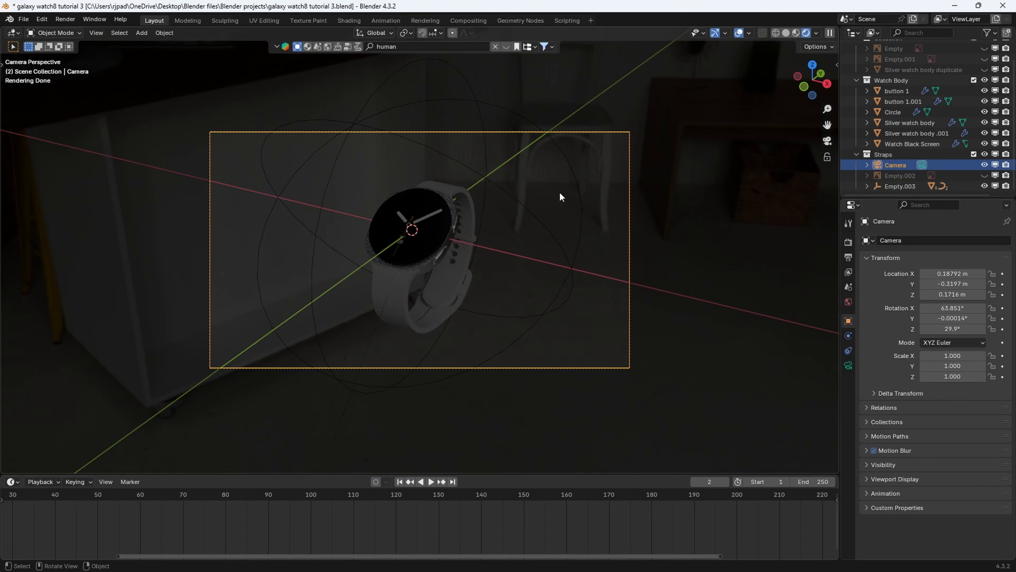
key("shift+a")
mouse_move(524, 336)
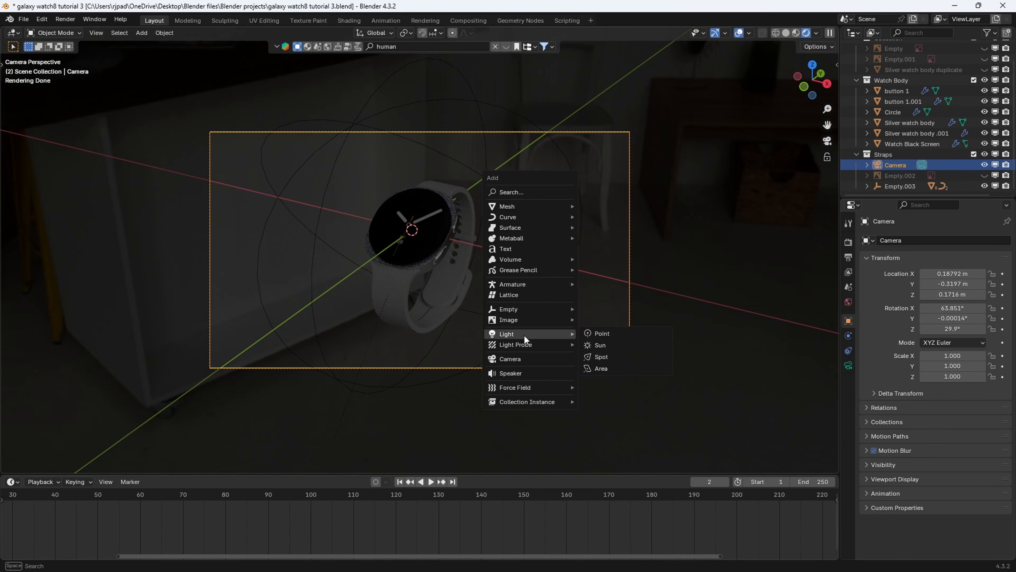
left_click(618, 369)
key("g")
key("z")
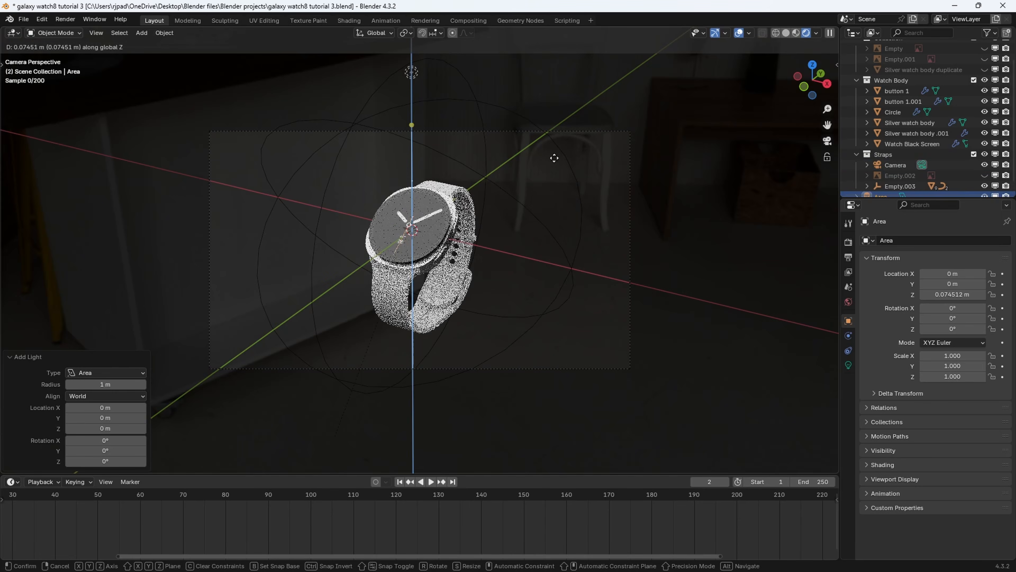
left_click(552, 149)
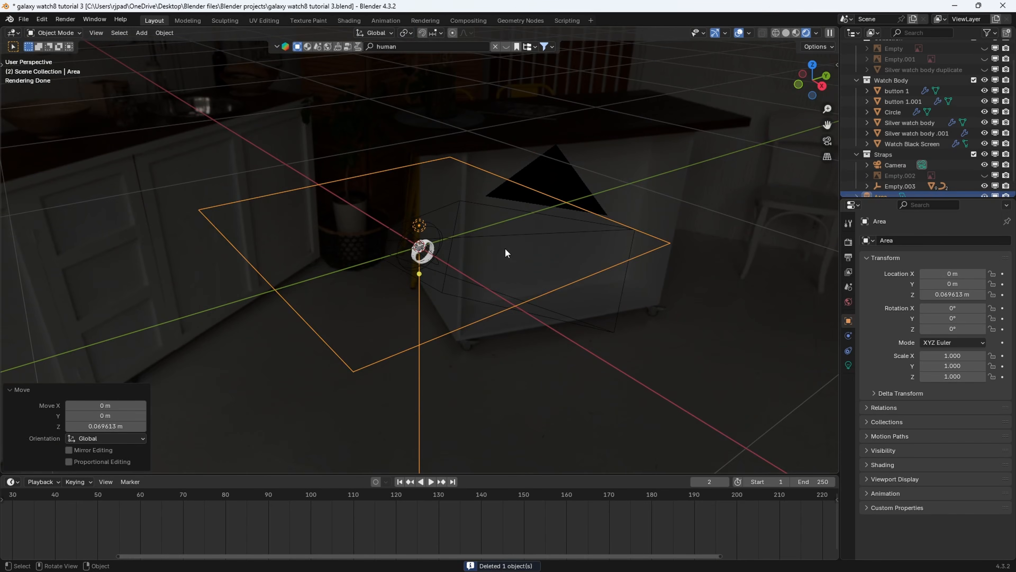
key("g")
key("z")
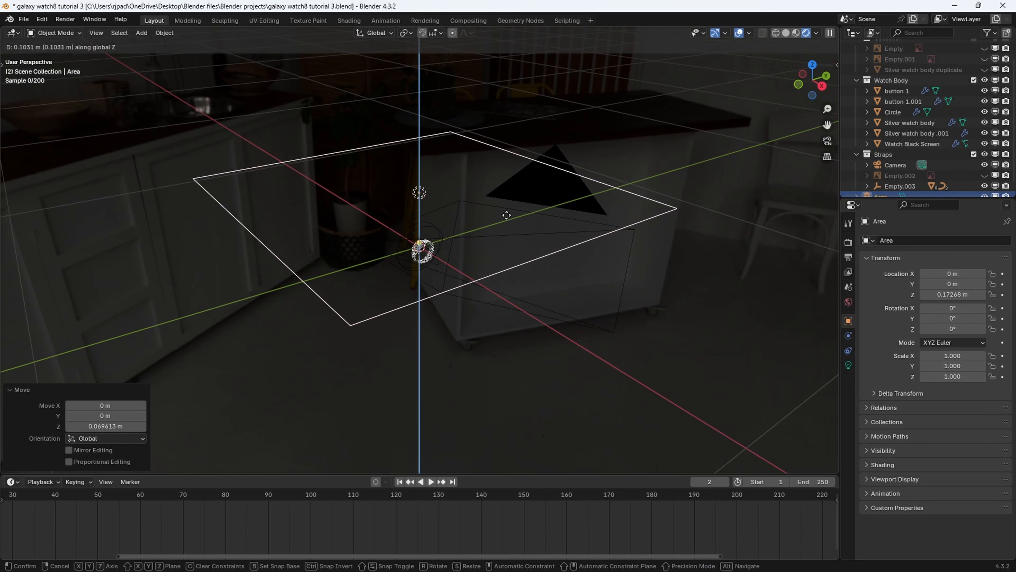
left_click(503, 208)
scroll(508, 229, "up", 3)
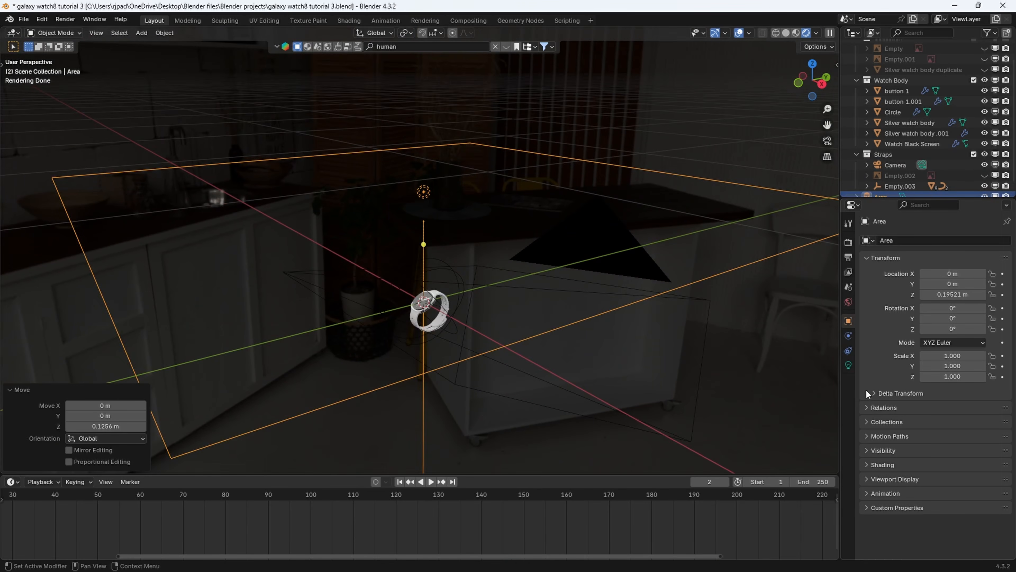
Set the area light's size to 0.2 m and shift it about 0.2 m along negative X.
left_click(848, 365)
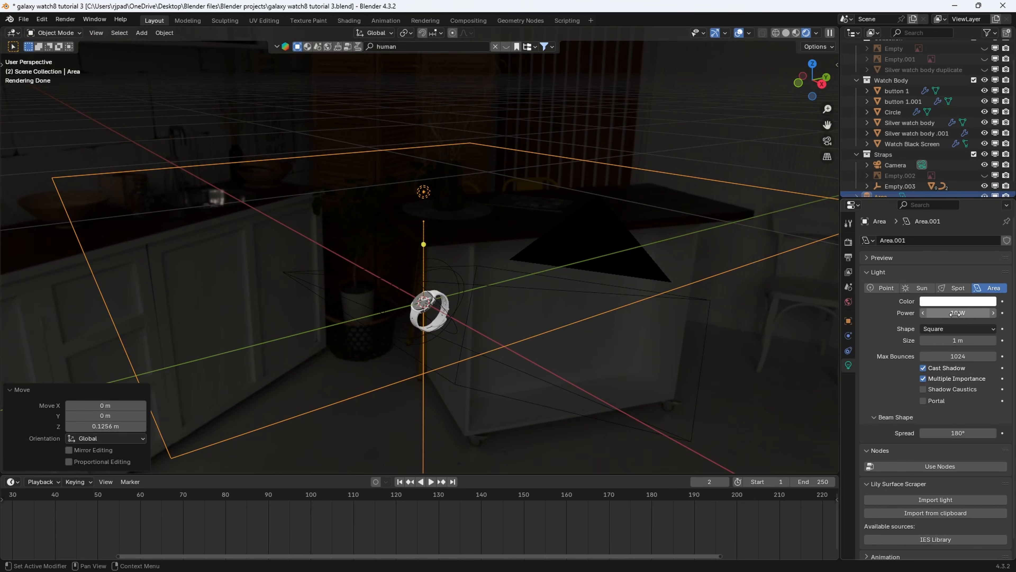
left_click_drag(970, 340, 944, 340)
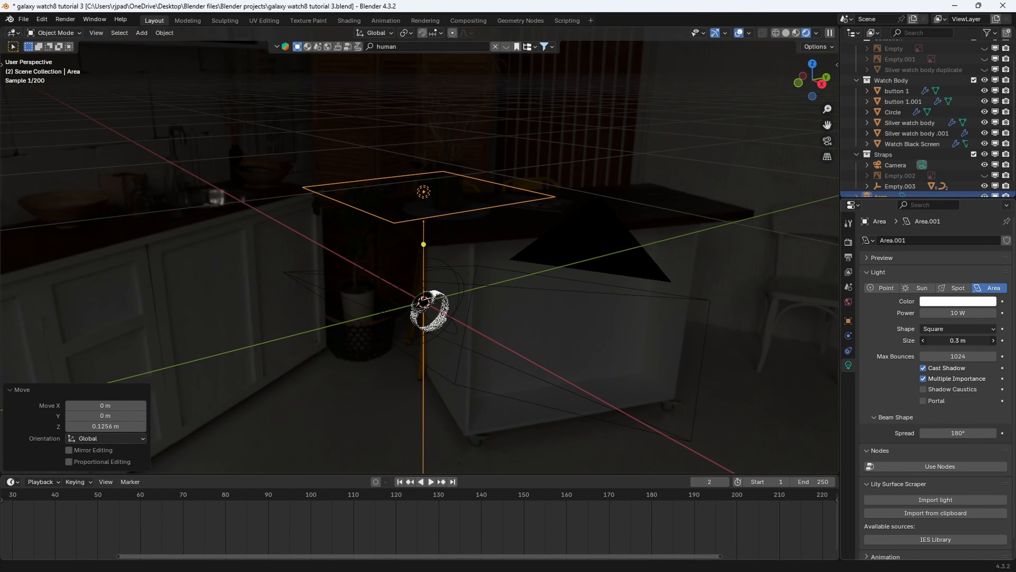
middle_click_drag(615, 321, 645, 311)
scroll(646, 311, "up", 4)
middle_click_drag(580, 328, 573, 309, "shift")
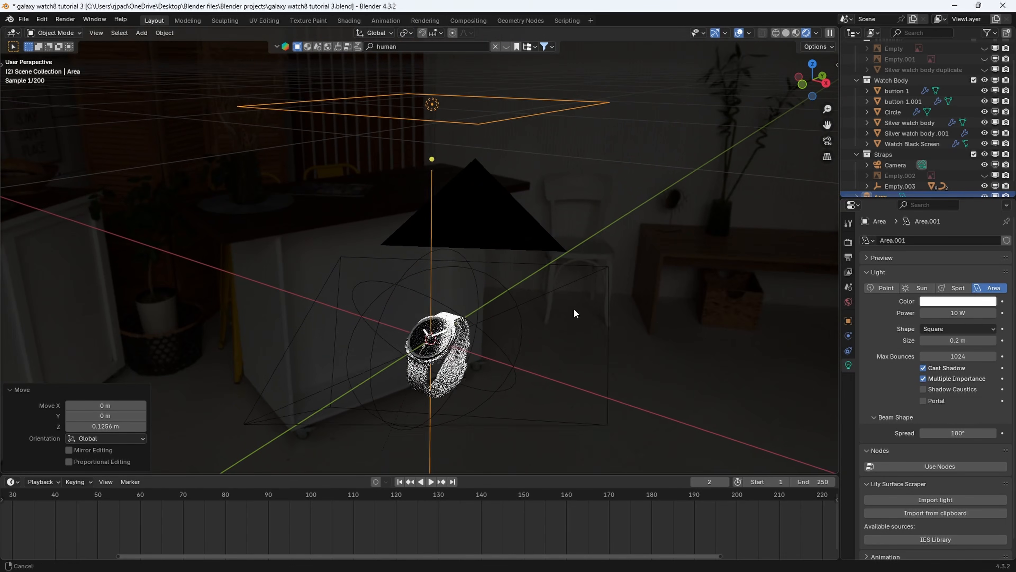
key("g")
key("x")
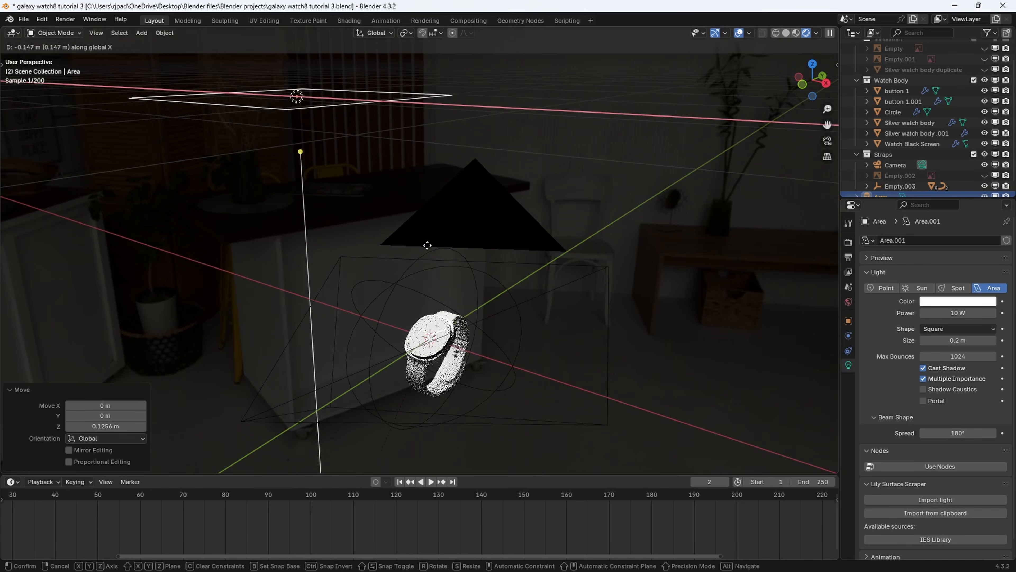
left_click(386, 240)
Rotate the area light about -42.5° around Y toward the watch and set its power to 5 W.
middle_click_drag(386, 240, 480, 256)
key("r")
key("x")
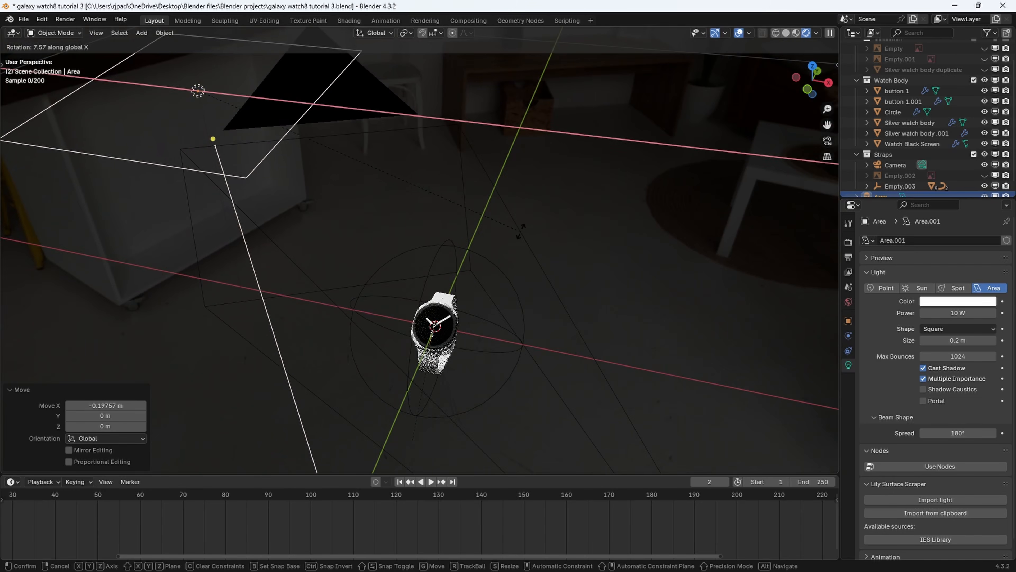
key("y")
left_click(833, 177)
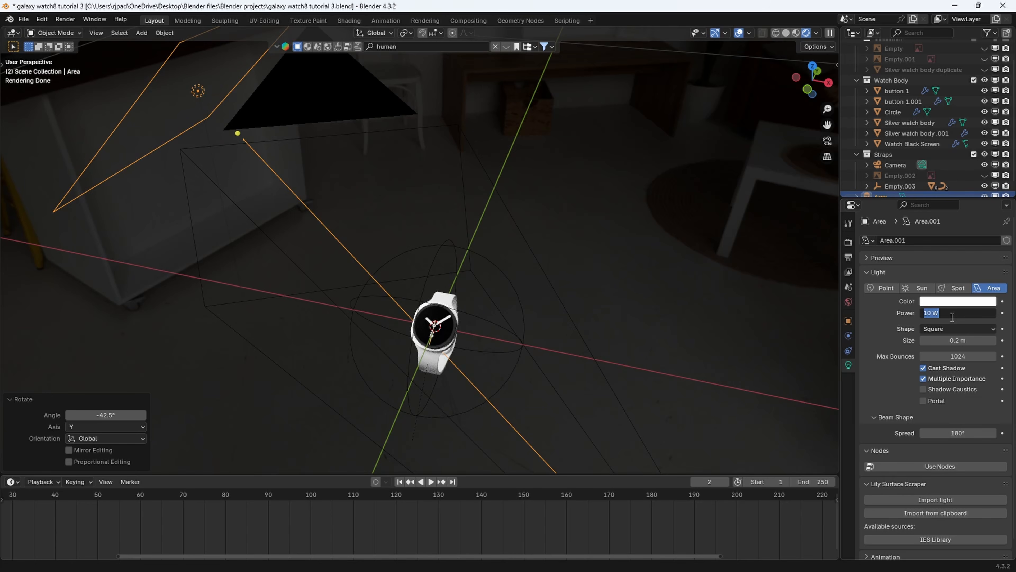
key("Return")
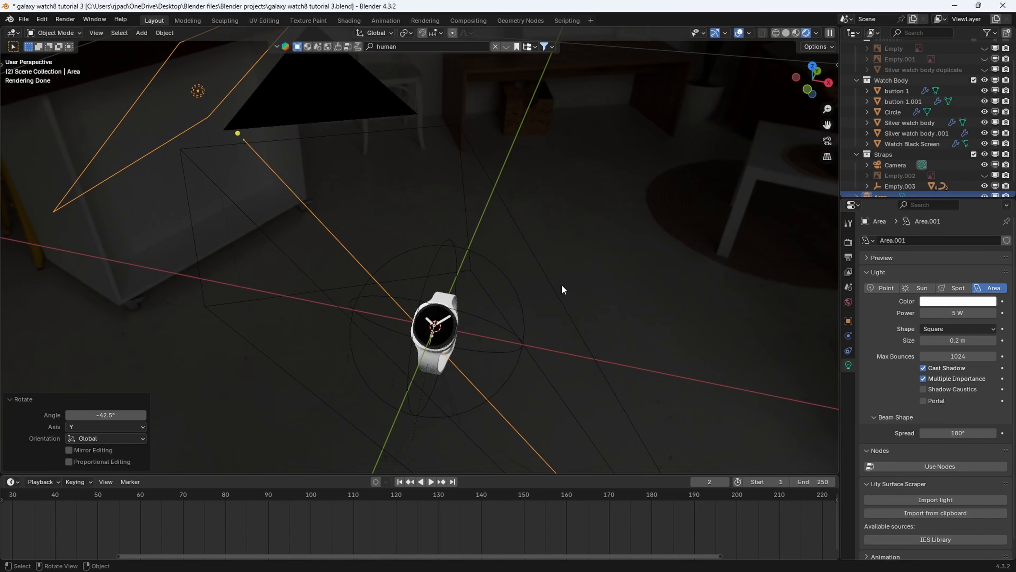
key("KP_0")
Lower the area light about 0.03 m along Z and rotate it a further -13.5° around Y to aim at the watch.
middle_click_drag(581, 258, 631, 325)
scroll(612, 333, "down", 8)
middle_click_drag(628, 324, 602, 277)
key("g")
key("z")
left_click(600, 288)
key("r")
key("x")
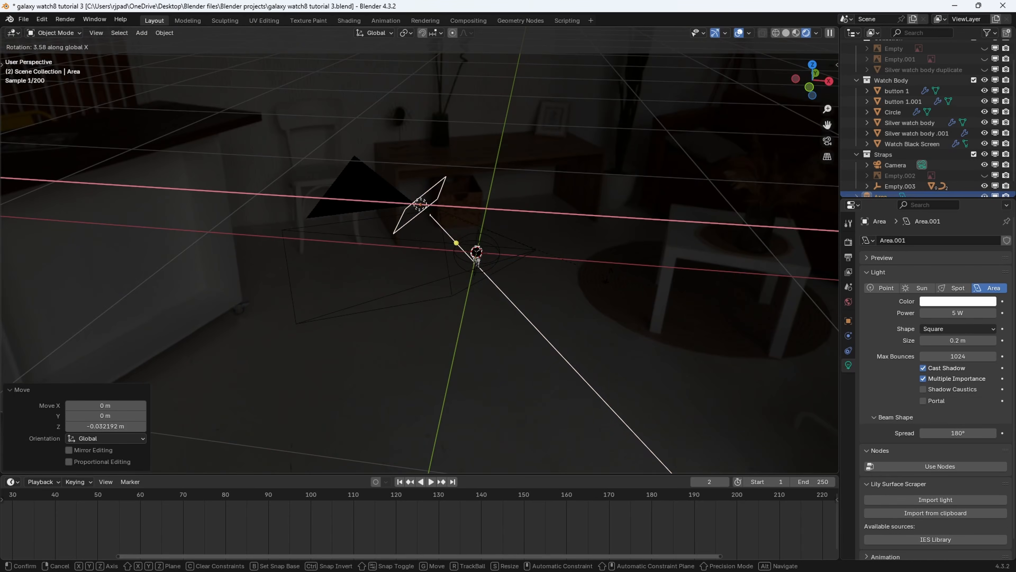
key("y")
left_click(617, 243)
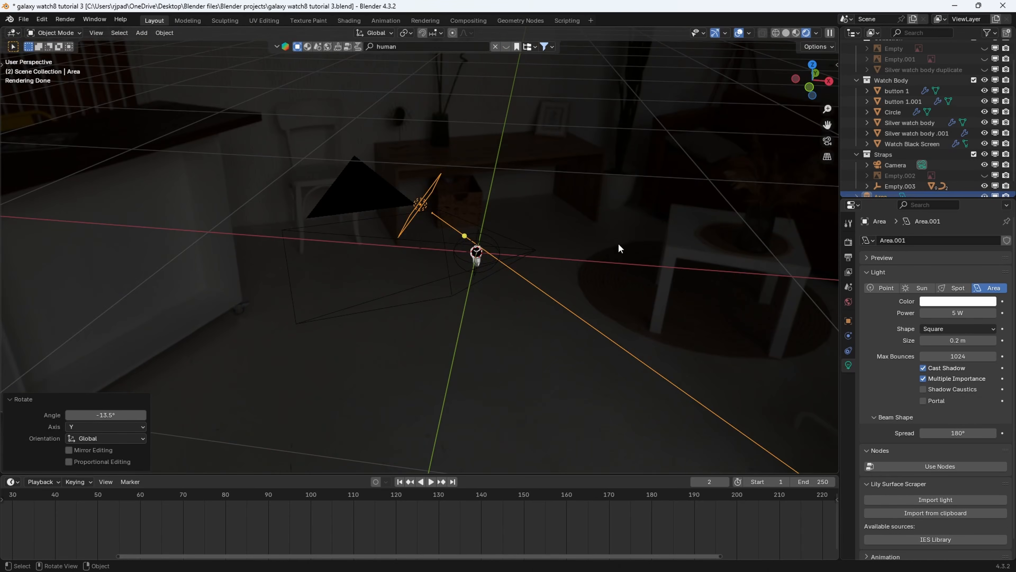
key("KP_0")
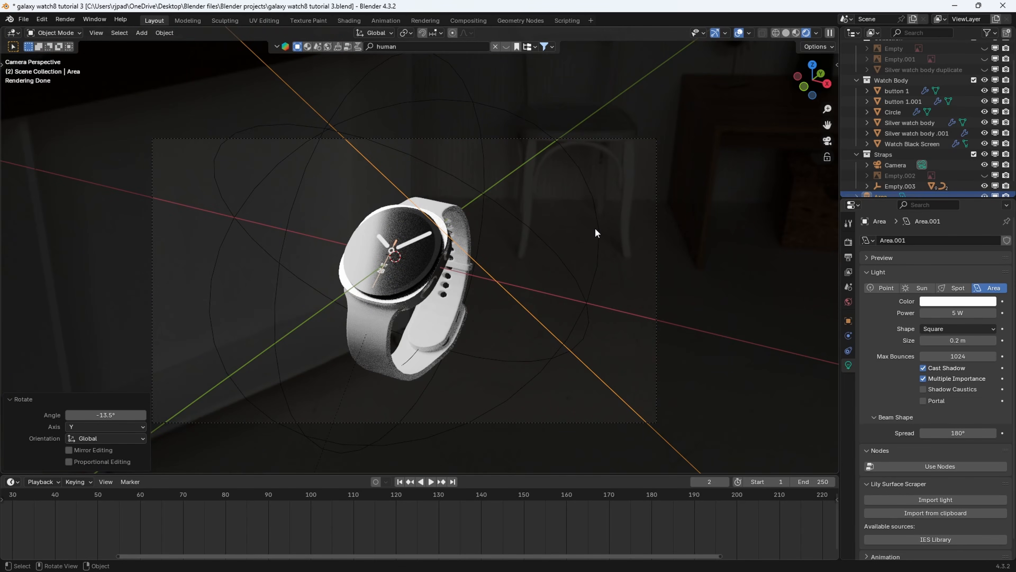
Dim the world's HDRI background to a strength of 0.010.
left_click(848, 302)
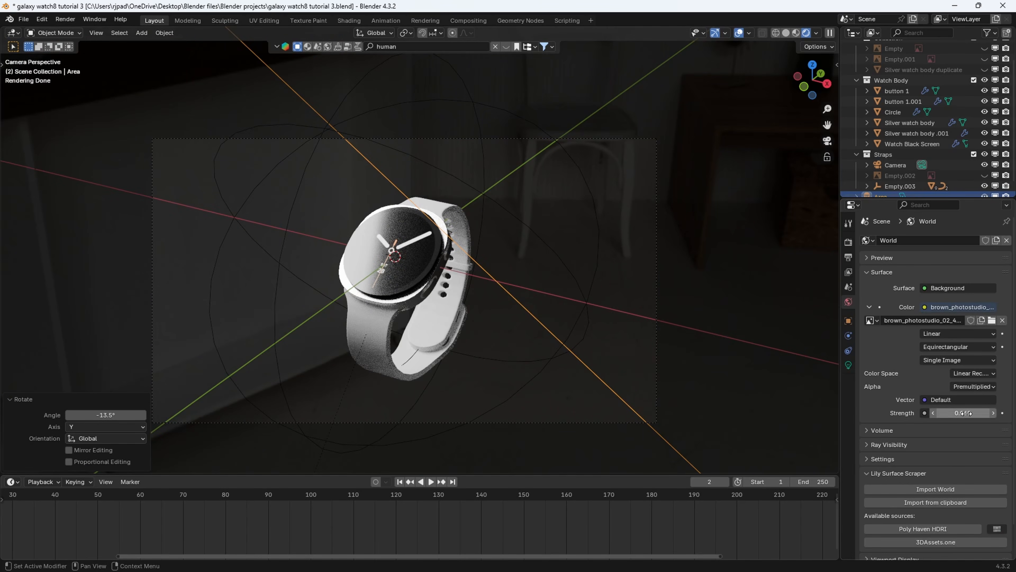
left_click_drag(963, 413, 959, 413)
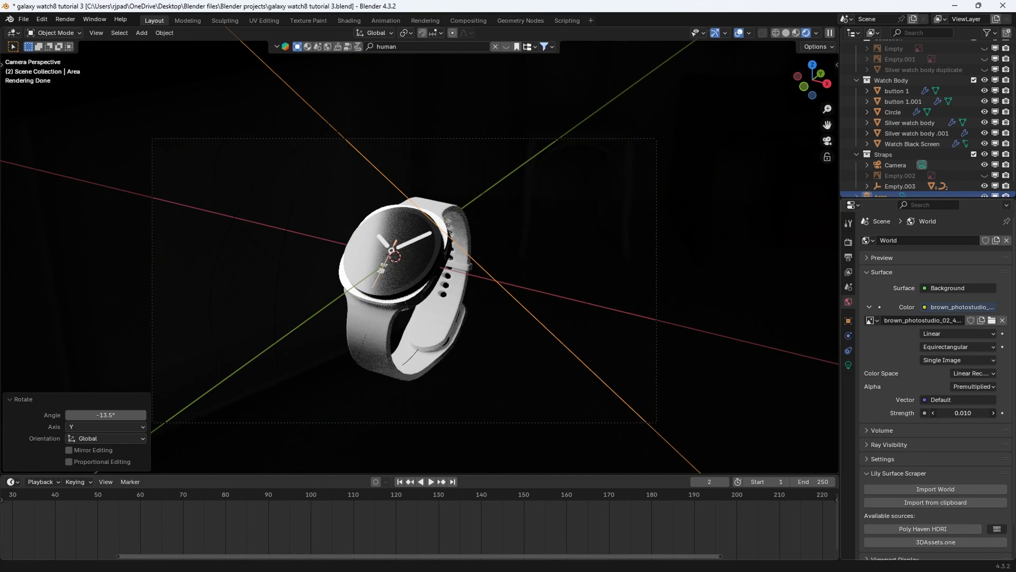
scroll(615, 308, "down", 3)
left_click(585, 292)
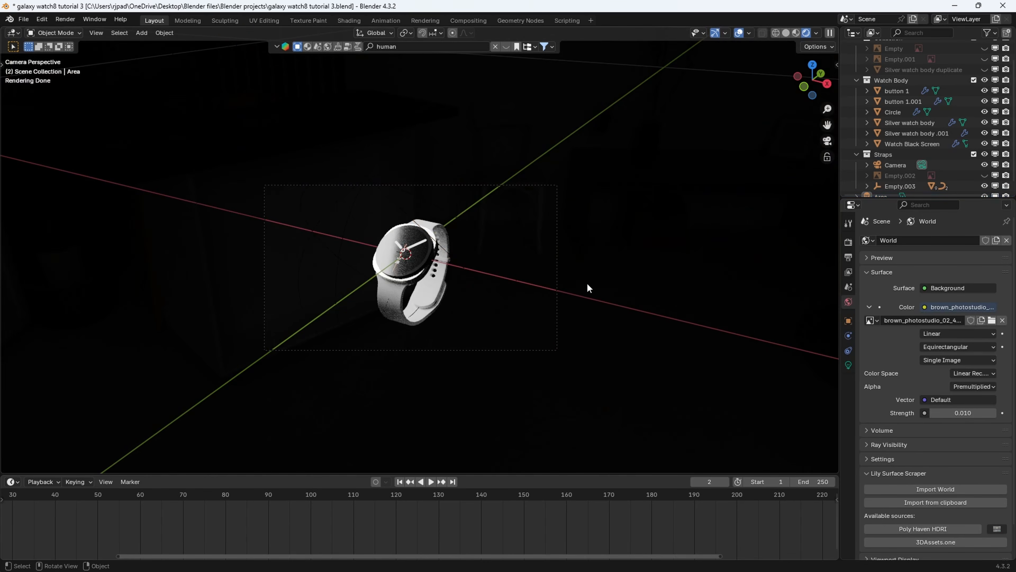
Change the area light's shape to Disk and enable its shadow caustics.
scroll(587, 283, "up", 3)
scroll(587, 284, "up", 2)
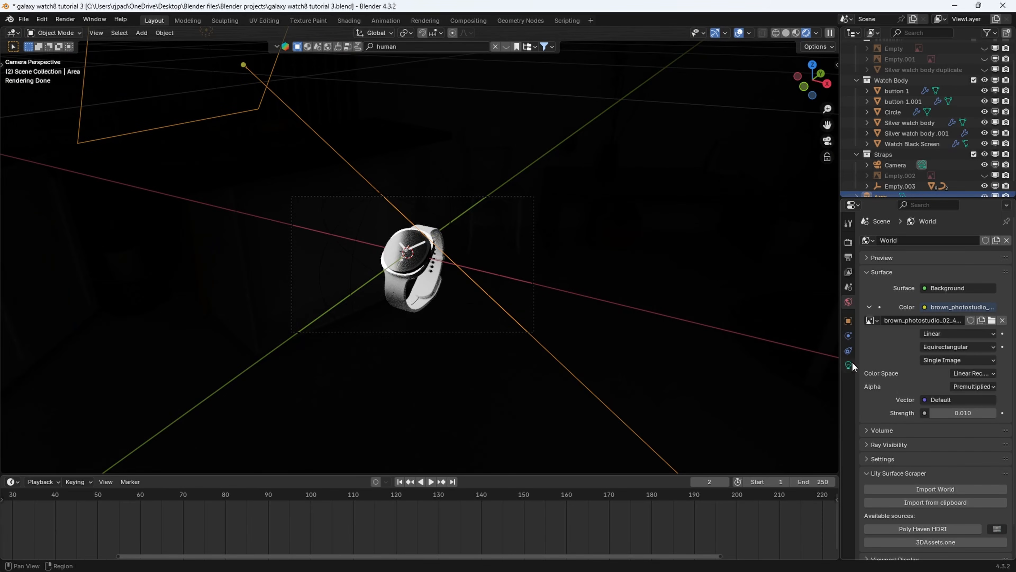
left_click(849, 364)
left_click(955, 329)
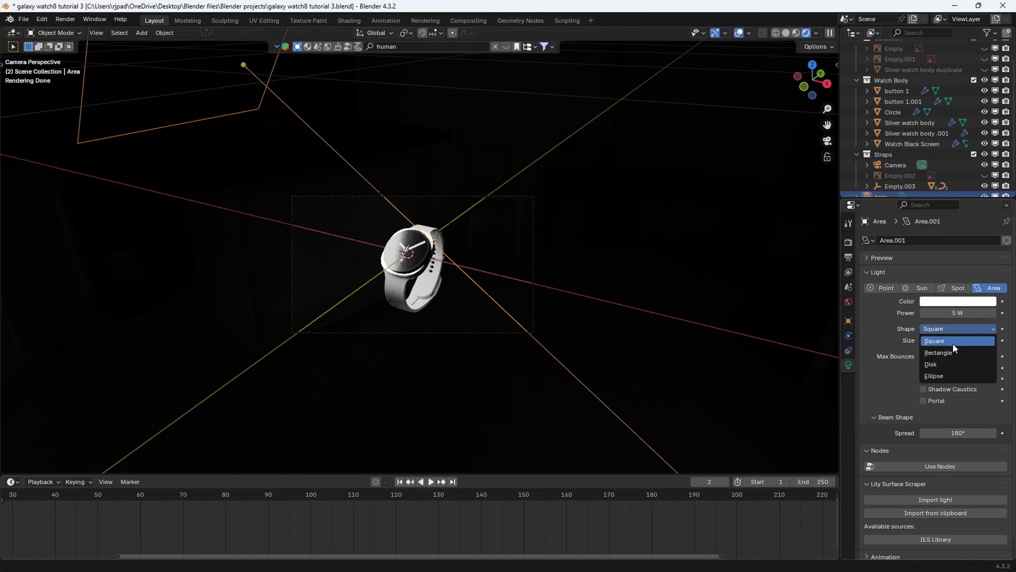
left_click(949, 364)
scroll(519, 254, "down", 2)
left_click(939, 389)
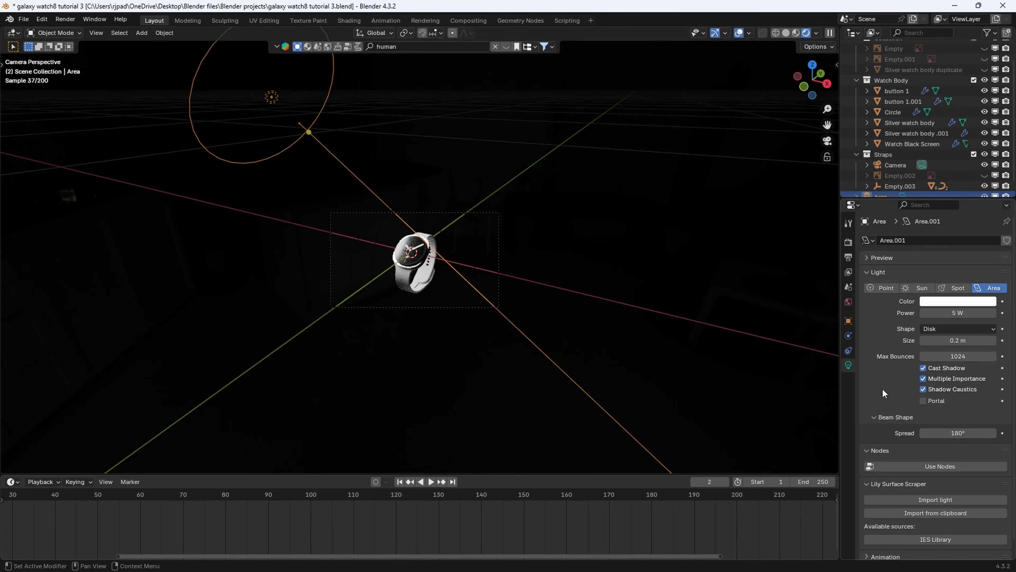
Duplicate the disk light about 0.61 m along X and rotate the copy about -176° around Z to face the watch.
middle_click_drag(529, 276, 544, 289)
scroll(549, 293, "down", 7)
middle_click_drag(467, 284, 434, 251)
key("shift+d")
key("x")
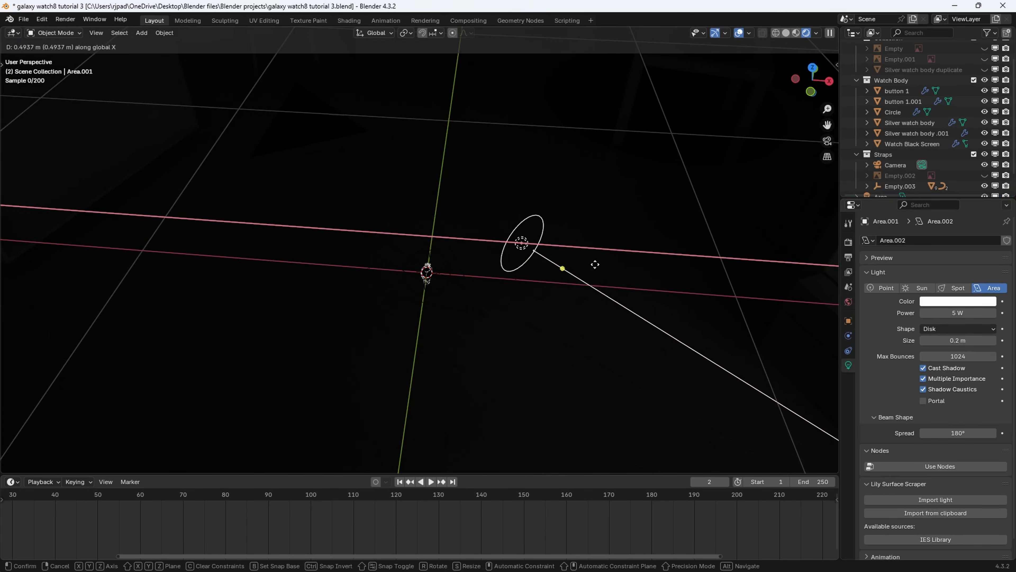
left_click(626, 265)
key("r")
key("z")
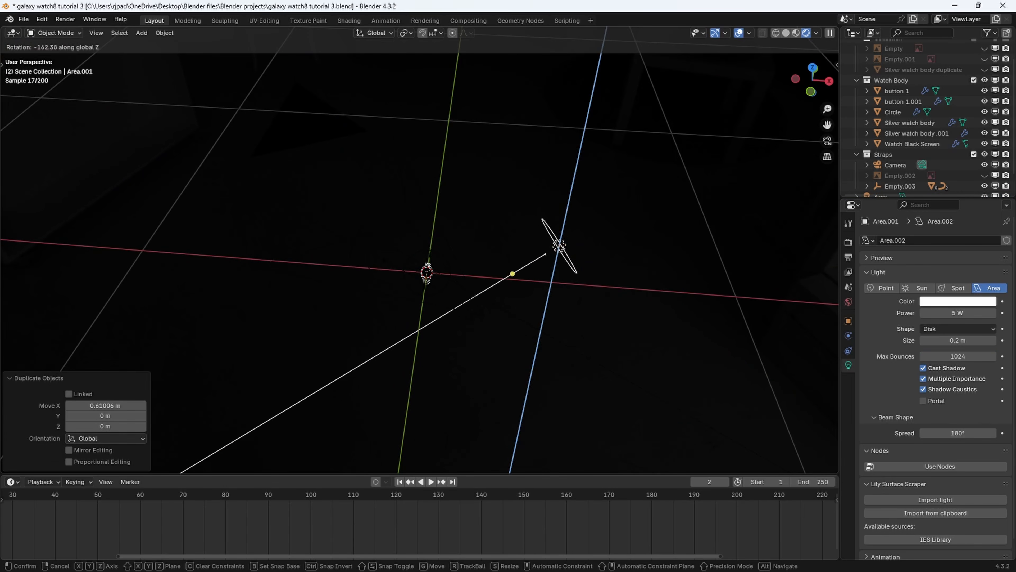
left_click(475, 237)
key("KP_0")
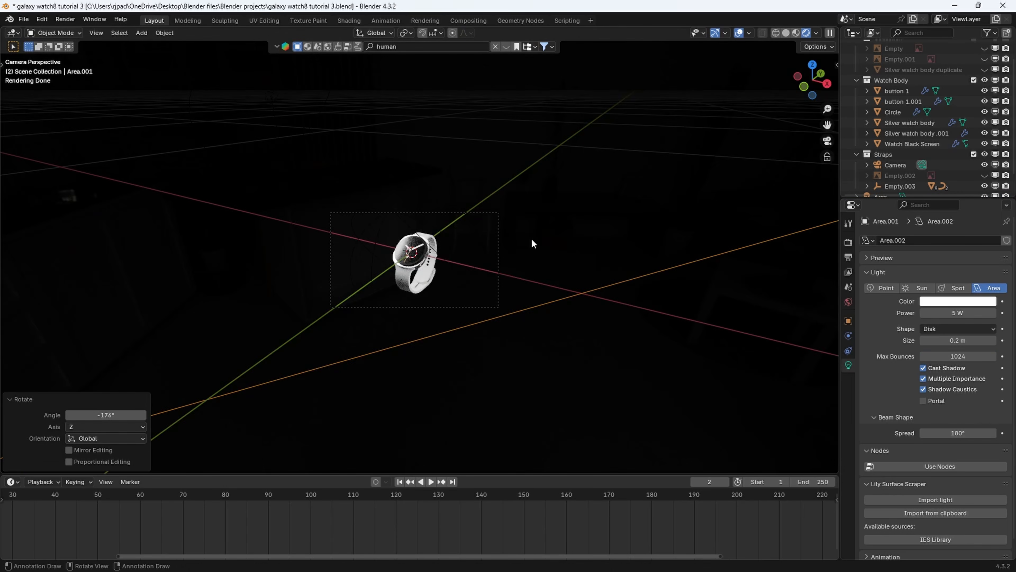
Move the duplicated light along positive Y behind the watch and rotate it about 29.7° around Z to aim at it.
middle_click_drag(540, 235, 521, 284)
scroll(522, 284, "down", 8)
key("g")
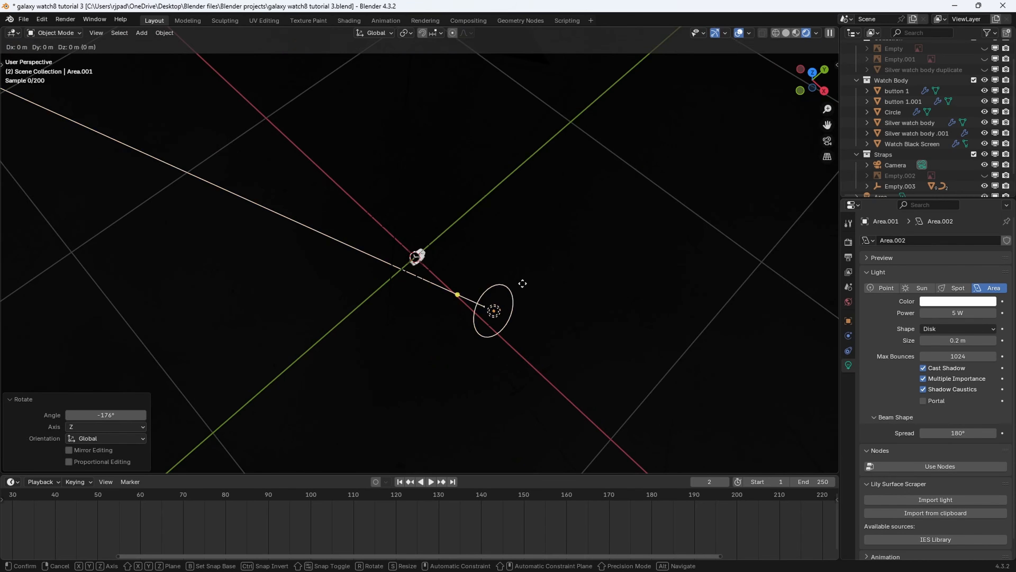
key("y")
left_click(597, 213)
key("r")
key("z")
left_click(596, 152)
scroll(565, 214, "up", 5)
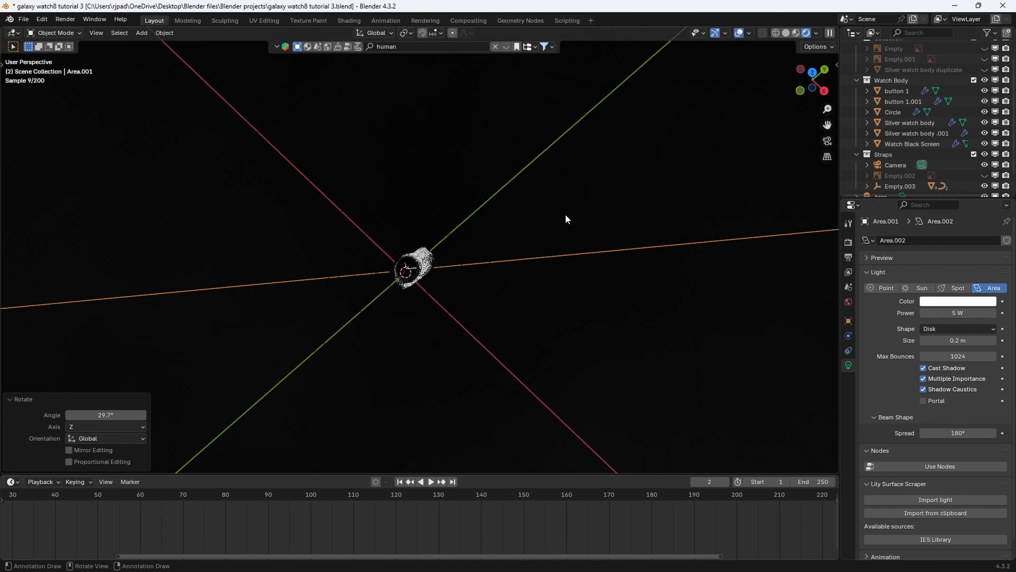
middle_click_drag(565, 214, 579, 162)
In camera view, reduce the duplicated light's power to 4.36 W.
key("KP_0")
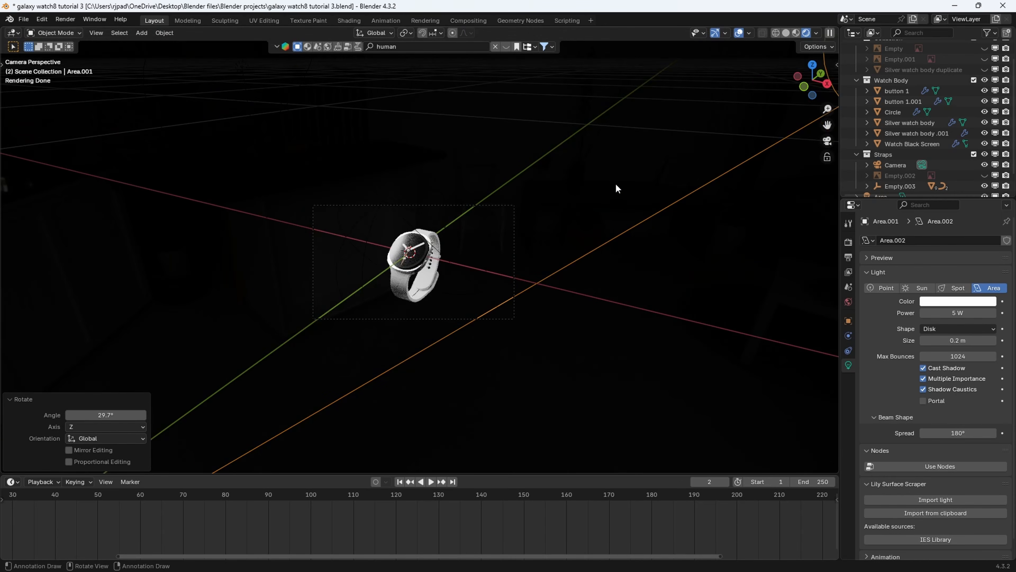
scroll(616, 188, "up", 4)
left_click_drag(976, 312, 955, 312)
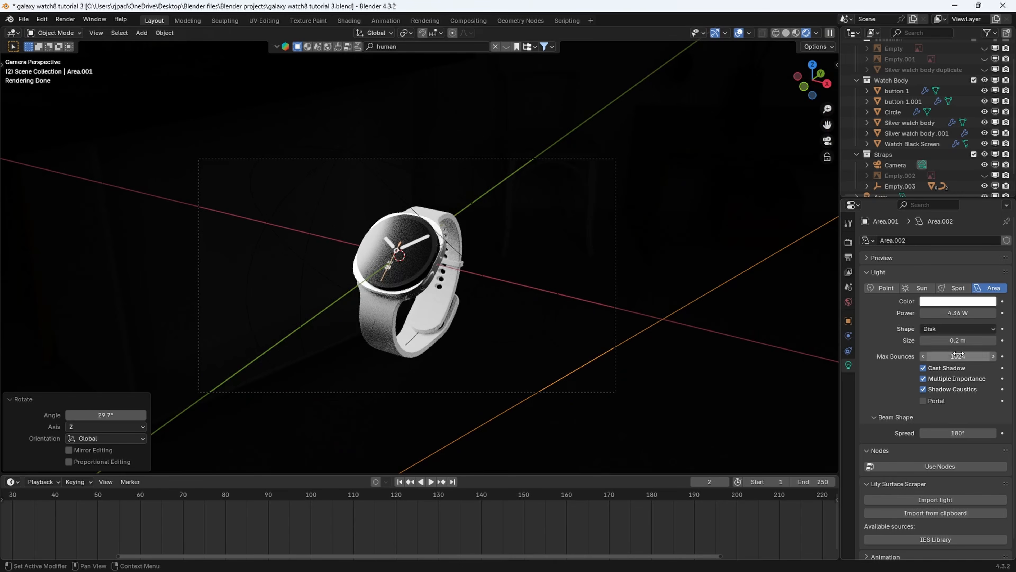
Enable Render Region and Crop to Render Region in the scene's output format settings.
scroll(513, 188, "down", 2)
left_click(512, 186)
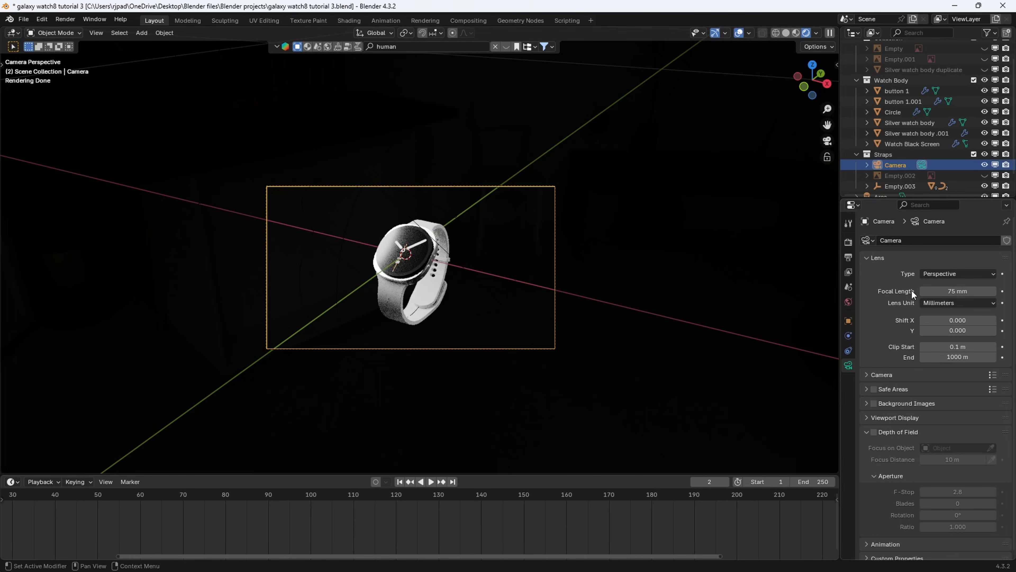
left_click(848, 257)
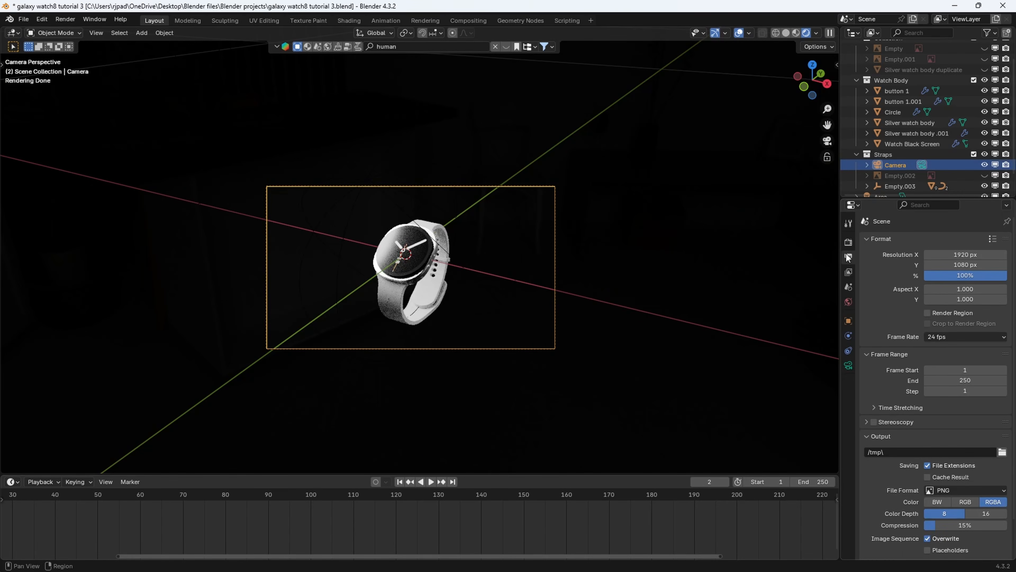
left_click(928, 313)
left_click(927, 323)
scroll(570, 342, "up", 3)
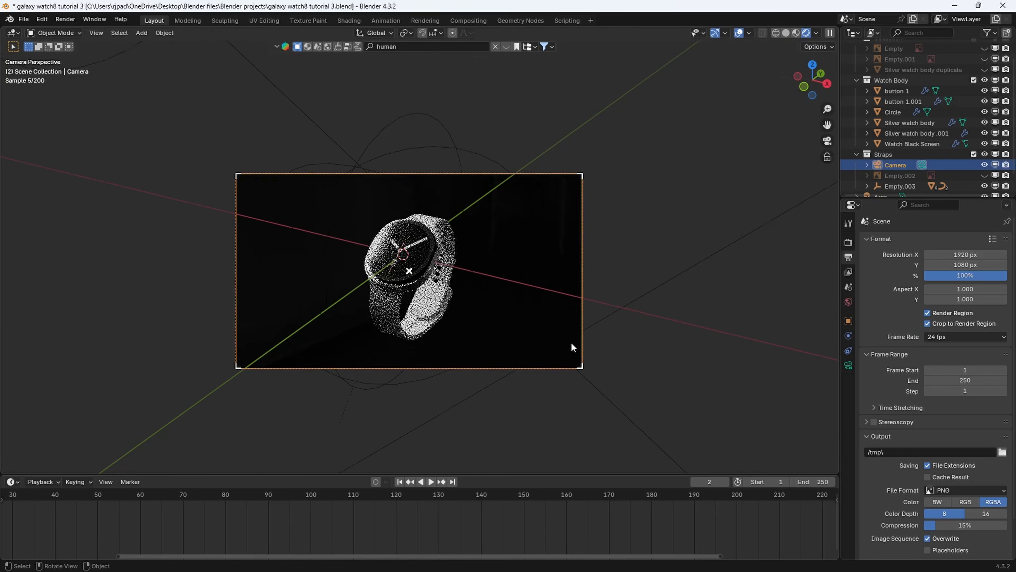
middle_click_drag(468, 241, 534, 250)
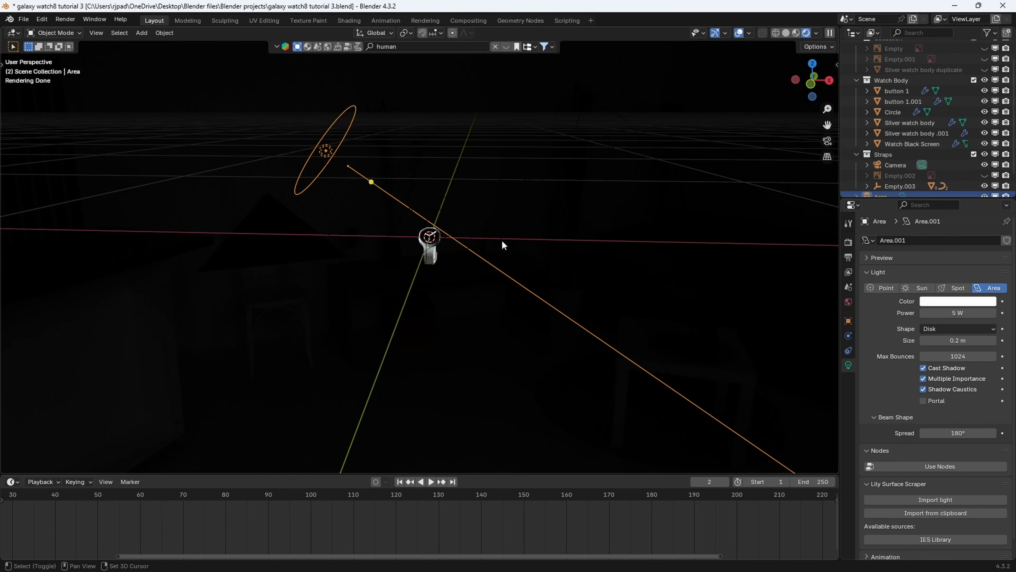
Adjust the selected disk light's height along Z and shift it about -0.12 m along X, away from the watch.
middle_click_drag(534, 251, 565, 286, "shift")
key("g")
key("z")
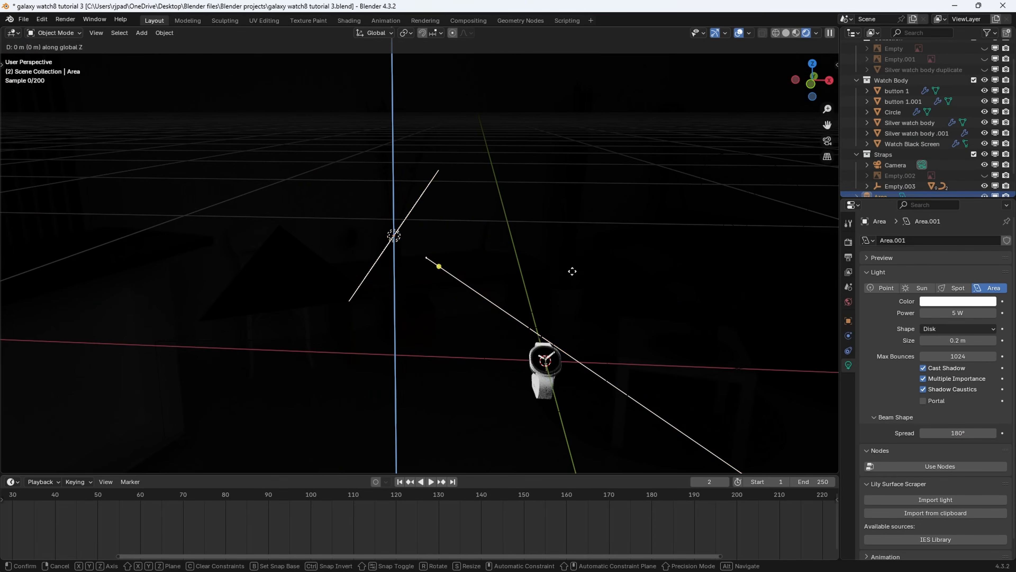
left_click(555, 314)
key("g")
key("y")
key("x")
left_click(465, 309)
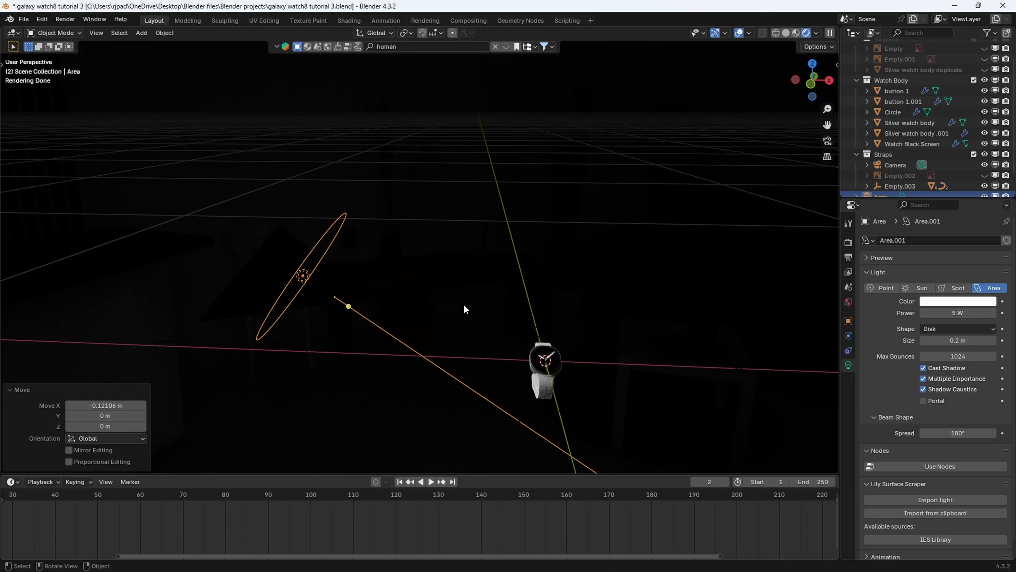
Rotate the disk light about -15.7° around Y to aim it at the watch and check it in camera view.
key("r")
key("x")
key("y")
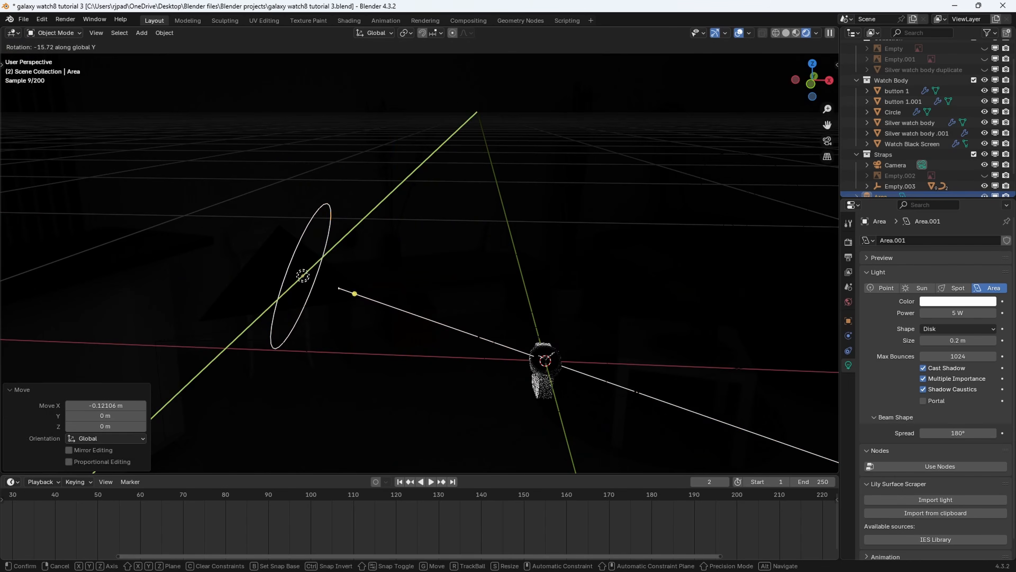
left_click(591, 304)
key("KP_0")
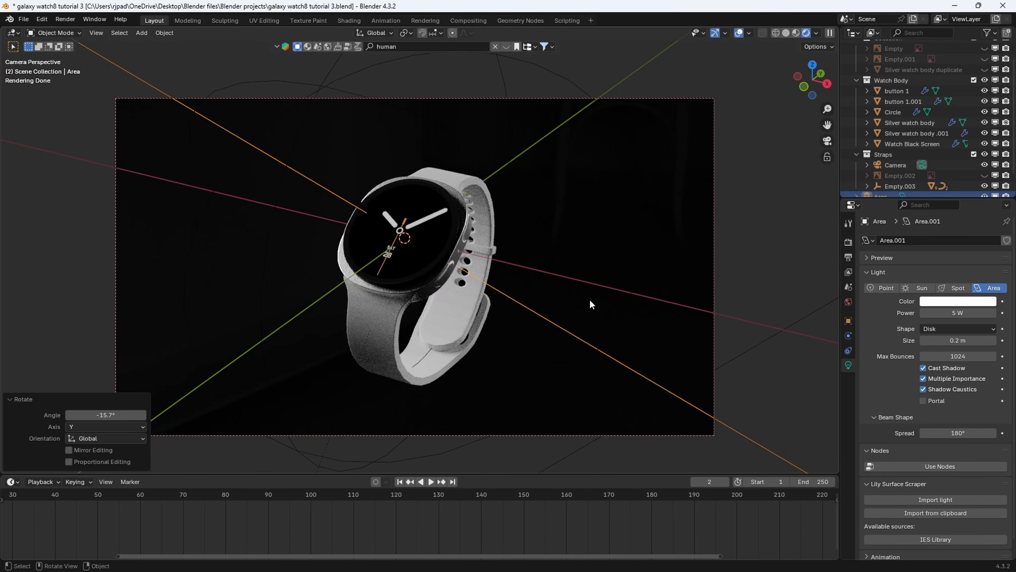
key("Home")
Select the watch's black screen and show its material nodes in a Shader Editor split beside the viewport.
left_click(413, 203)
left_click_drag(837, 30, 615, 42)
left_click(628, 33)
left_click(276, 131)
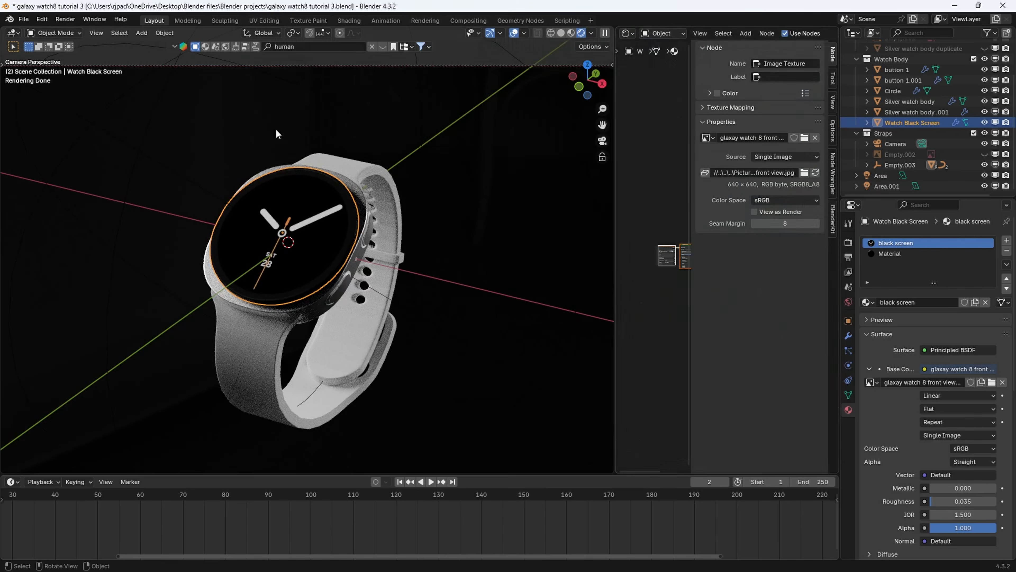
key("n")
scroll(691, 295, "up", 11)
middle_click_drag(762, 315, 688, 322)
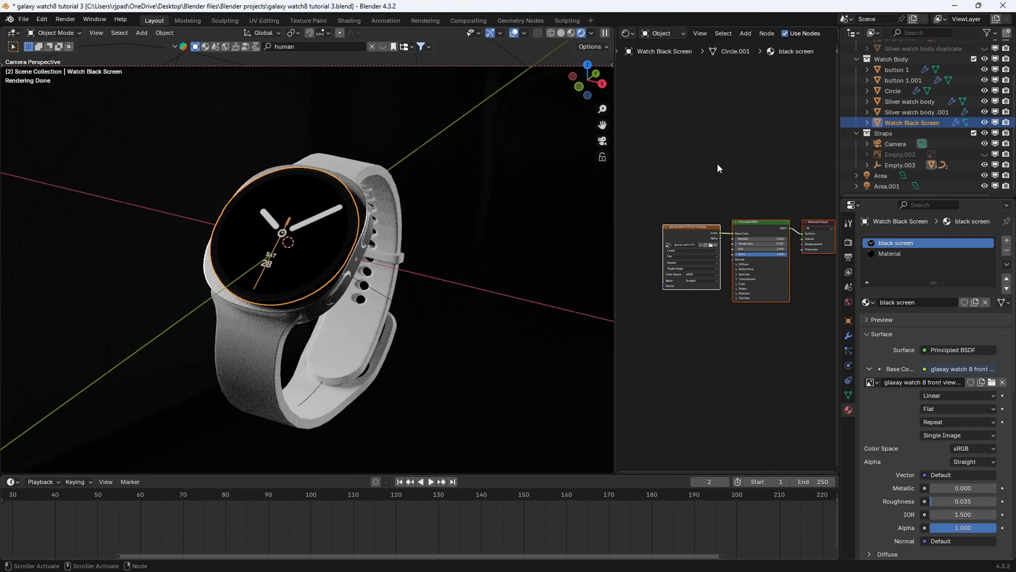
Feed the watch face image's color into the Principled BSDF's emission color and set the emission strength to 1.
left_click_drag(693, 285, 630, 275)
scroll(705, 262, "up", 3)
middle_click_drag(705, 262, 726, 267)
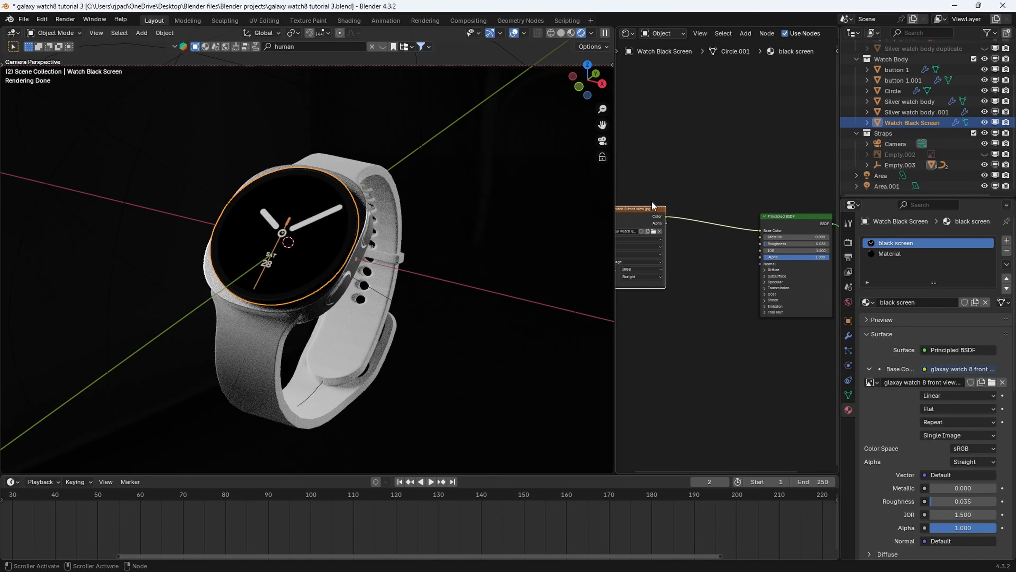
left_click_drag(615, 308, 447, 316)
left_click(705, 322)
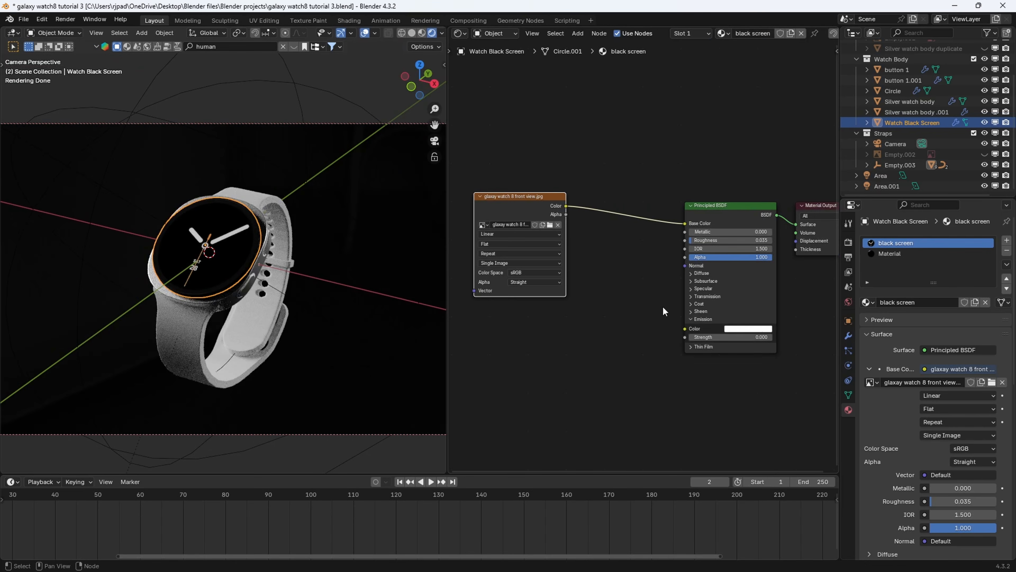
scroll(659, 297, "up", 5)
left_click_drag(538, 186, 670, 350)
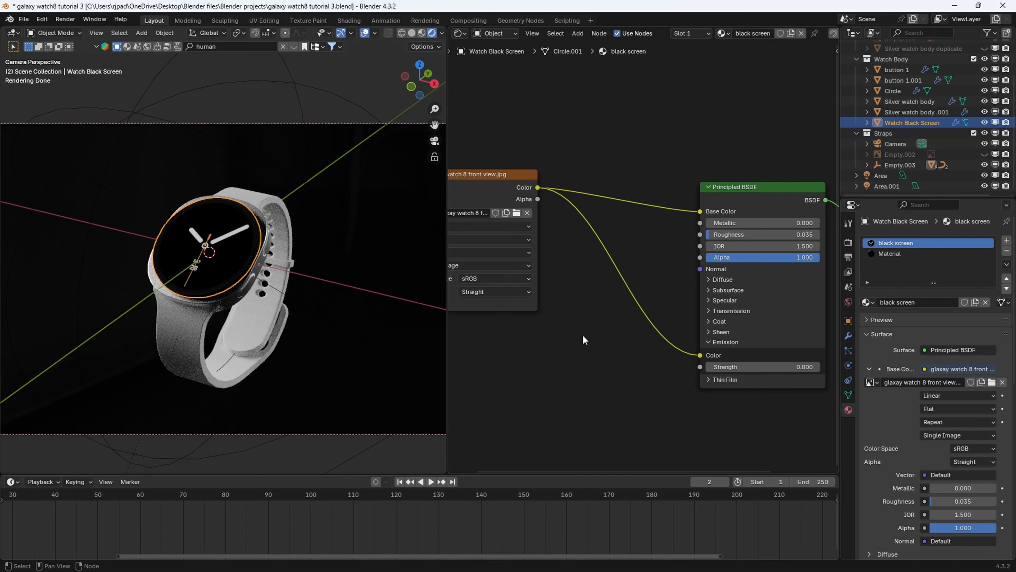
left_click(759, 367)
type("1")
key("Return")
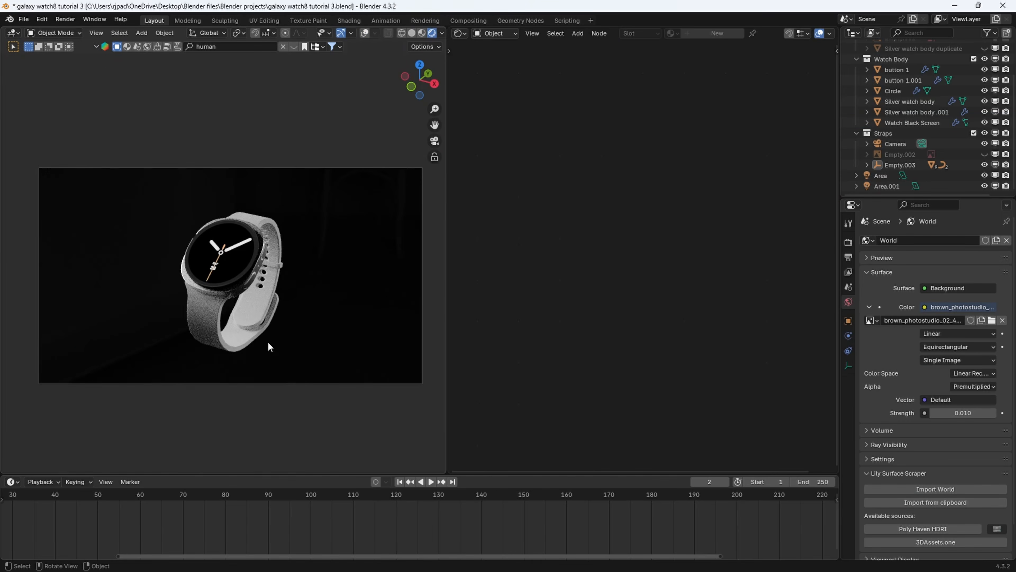
Switch to solid shading outside the camera view, show the viewport overlays and widen the 3D viewport.
key("z")
left_click(396, 343)
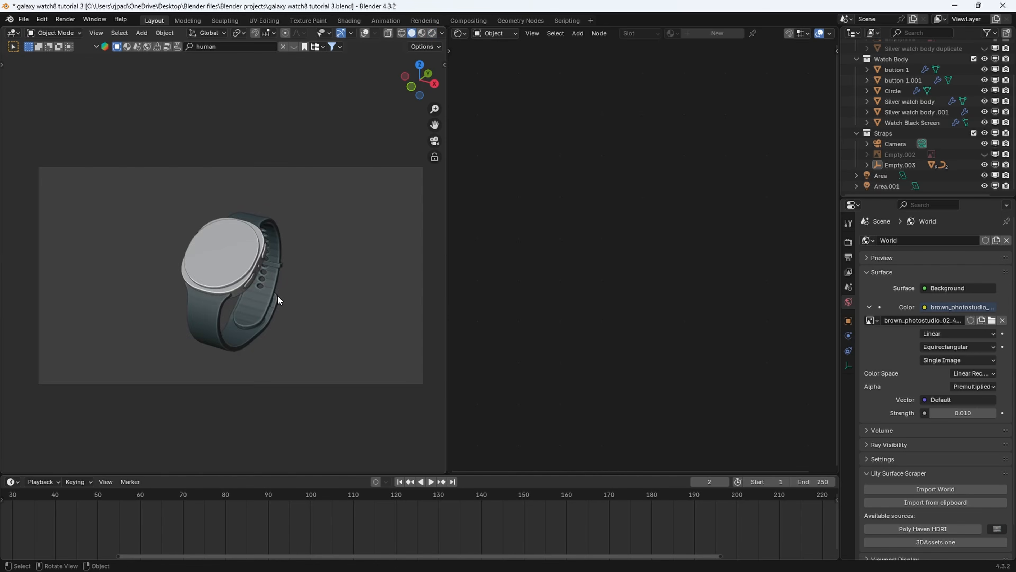
middle_click_drag(277, 291, 290, 313)
left_click(364, 32)
scroll(295, 220, "up", 6)
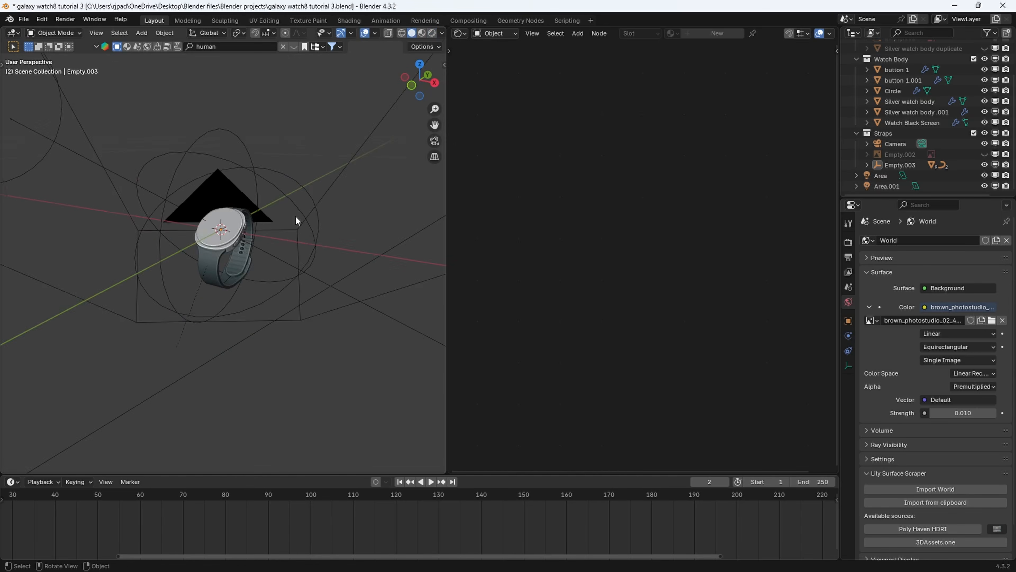
left_click_drag(444, 164, 696, 164)
scroll(500, 201, "down", 4)
middle_click_drag(500, 200, 438, 262)
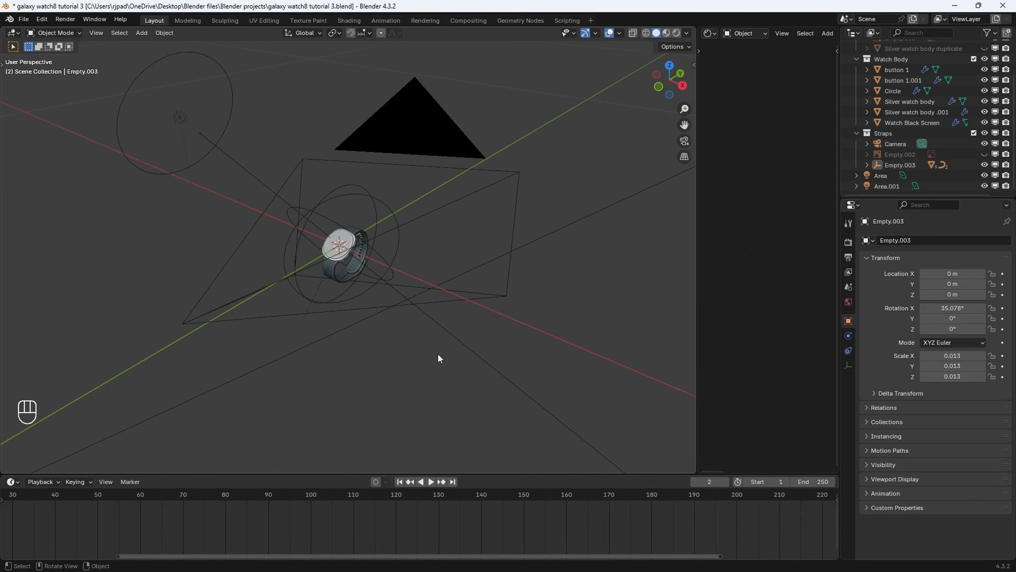
middle_click_drag(436, 356, 528, 245)
Reduce the camera's viewport display size to 0.05 m.
left_click(498, 242)
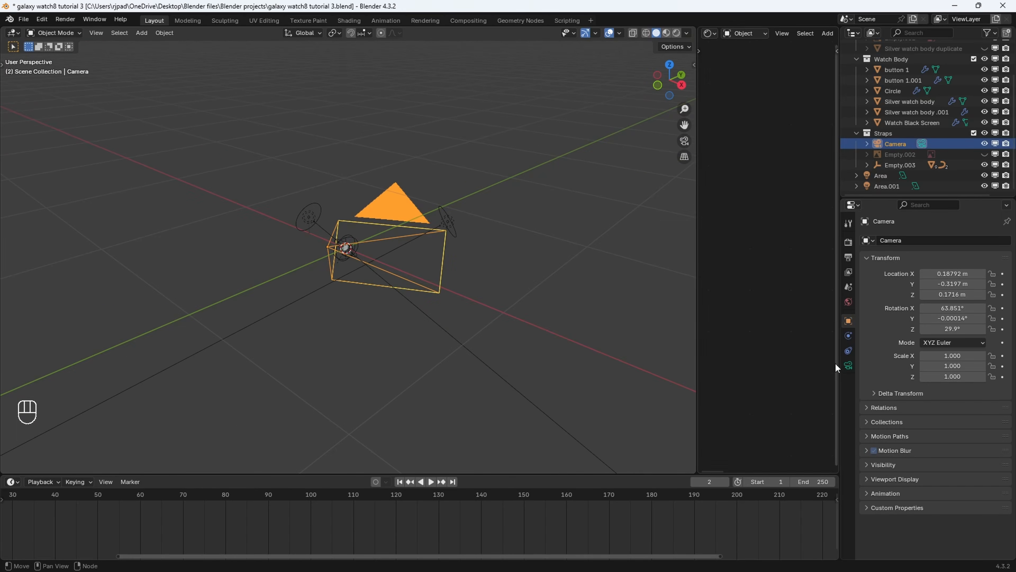
left_click(848, 365)
left_click(891, 417)
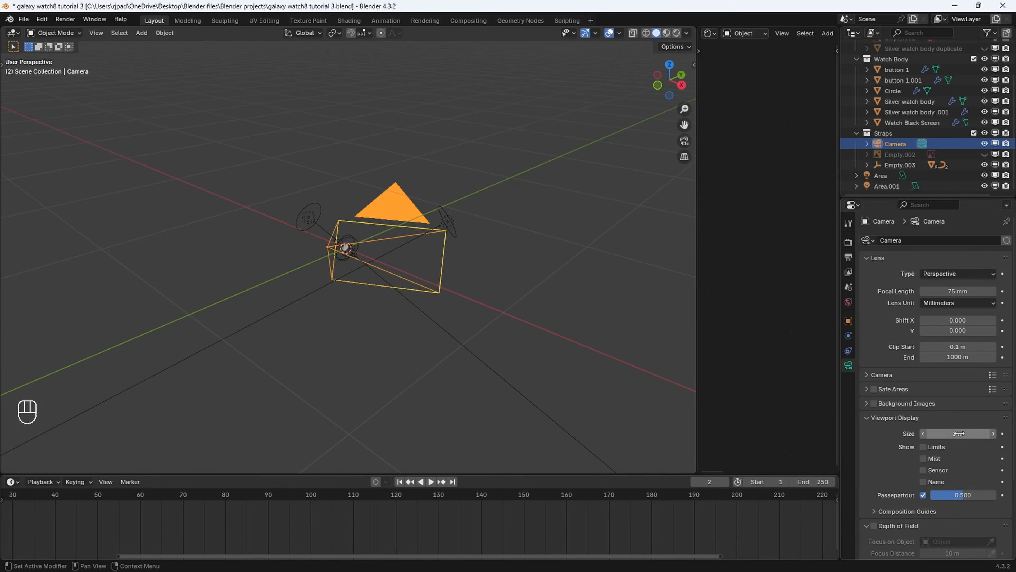
left_click_drag(968, 434, 708, 395)
middle_click_drag(640, 380, 260, 280)
left_click_drag(958, 433, 904, 434)
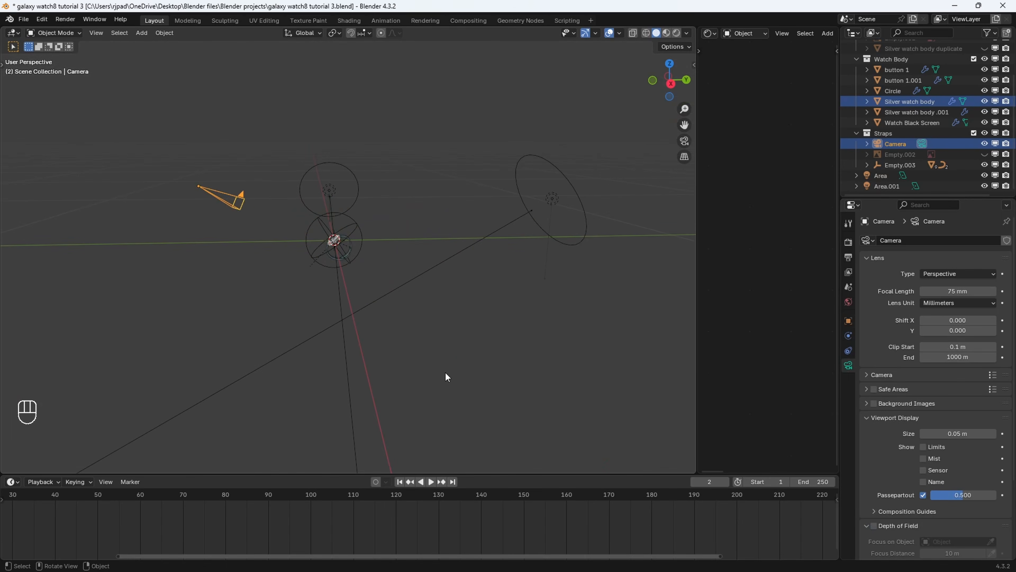
Add a 2 m plane at the world origin as the floor under the watch.
middle_click_drag(447, 376, 391, 275)
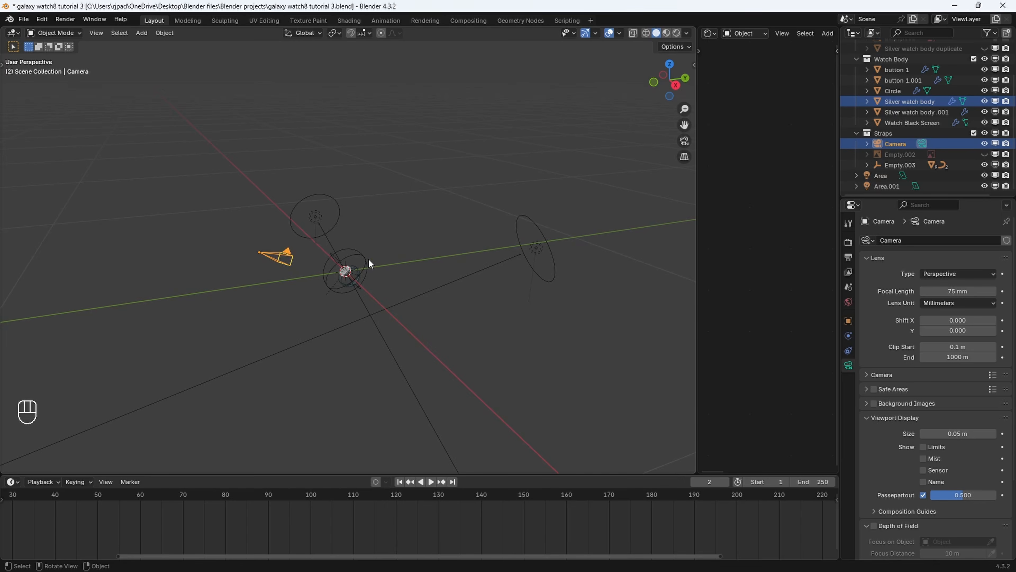
key("shift+a")
left_click(404, 262)
middle_click_drag(404, 263, 485, 286)
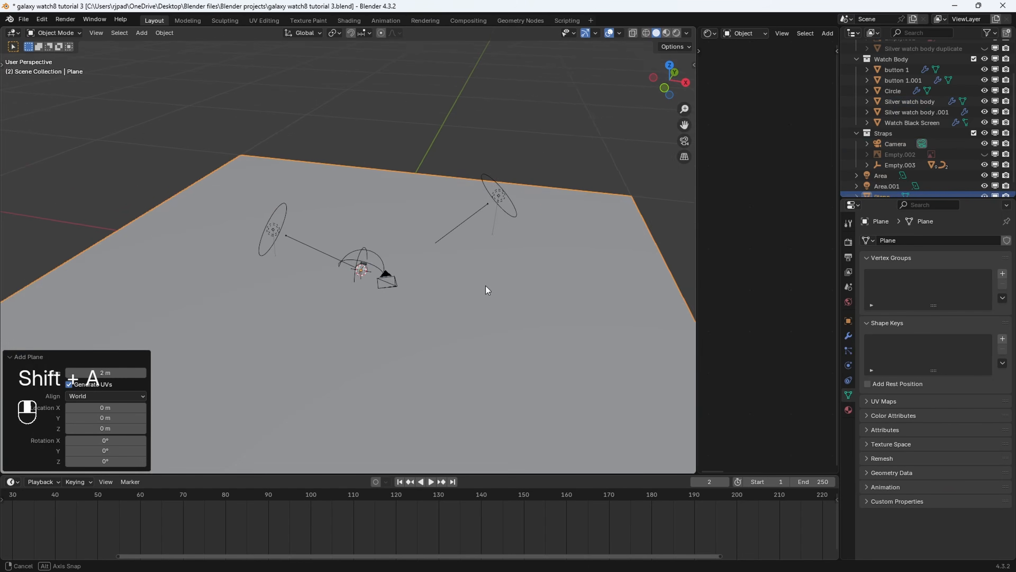
scroll(486, 285, "down", 3)
Give the floor plane a new material with Metallic 1.0 and Roughness 0.2.
left_click(849, 410)
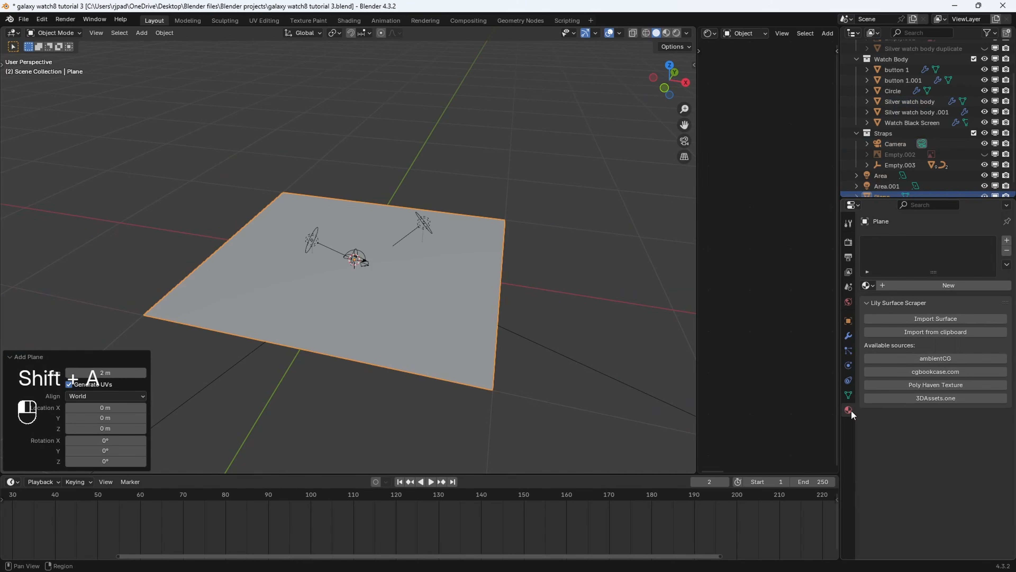
left_click(919, 284)
scroll(460, 296, "up", 5)
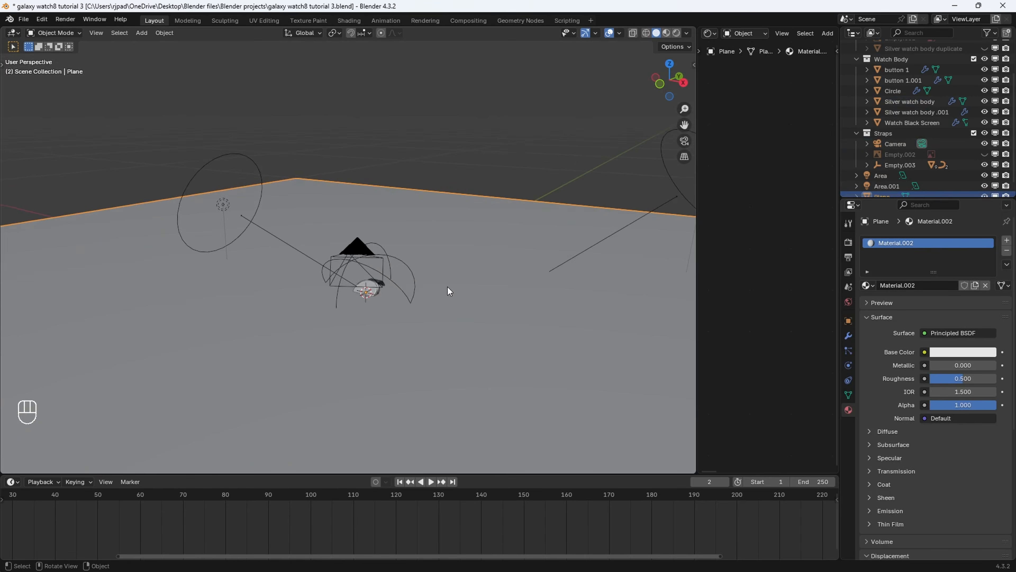
scroll(449, 291, "up", 2)
left_click_drag(940, 365, 1000, 365)
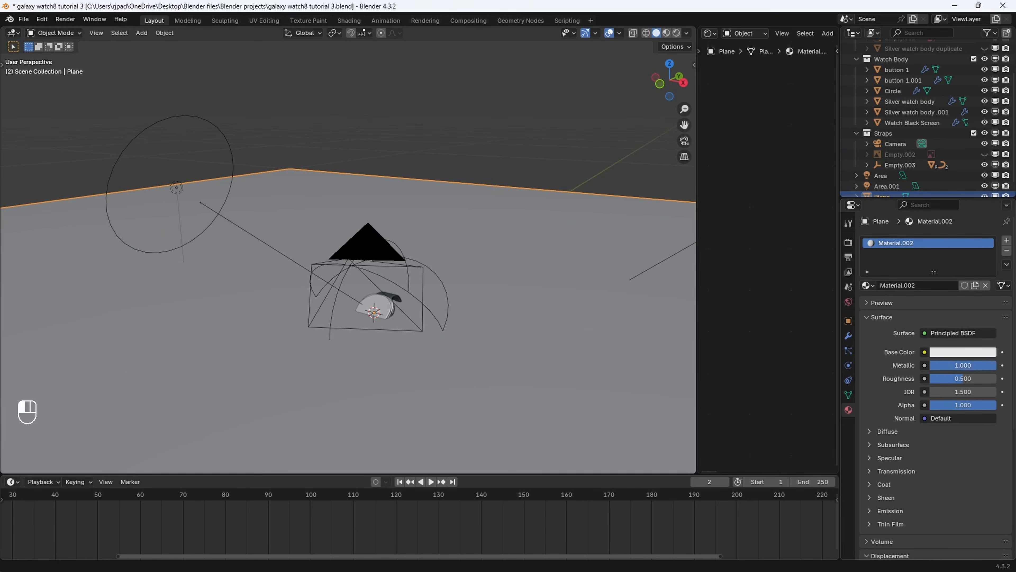
left_click(960, 378)
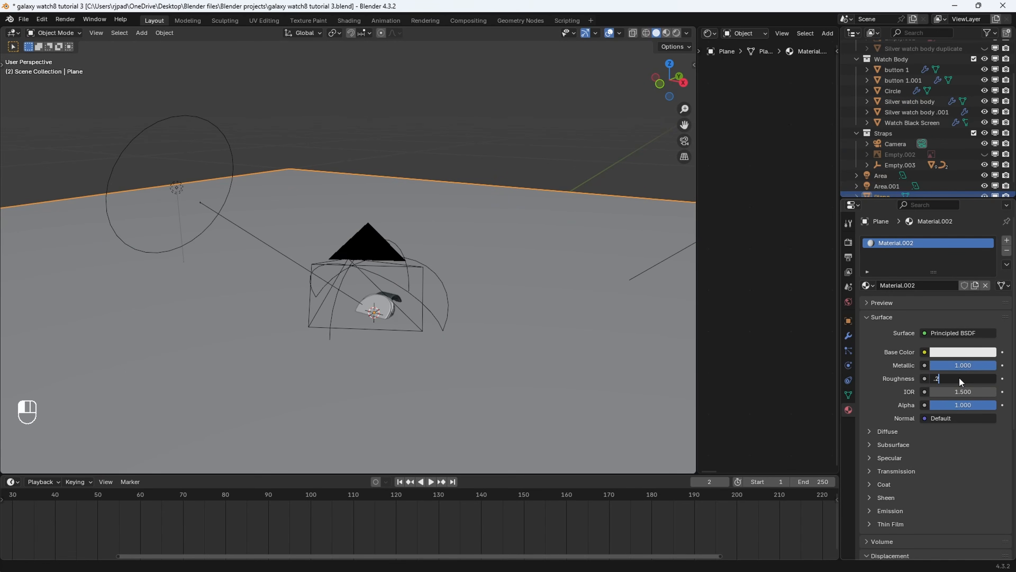
type(".2")
key("Return")
Raise the watch's spherical empty about 0.089 m along Z above the floor and adjust its X rotation.
scroll(464, 376, "down", 5)
scroll(426, 330, "up", 4)
middle_click_drag(425, 328, 400, 319)
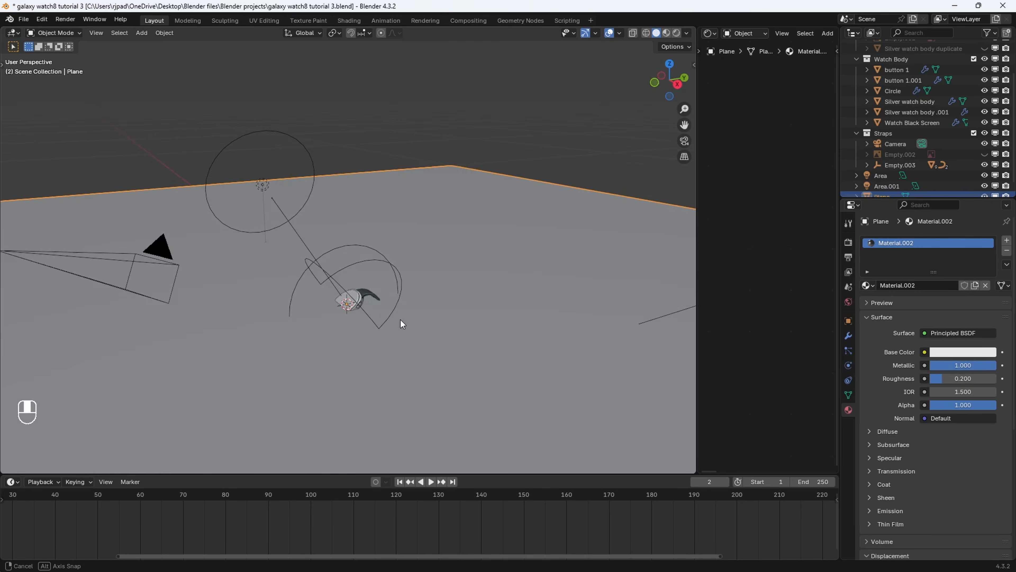
scroll(398, 314, "down", 4)
left_click(369, 261)
scroll(395, 282, "up", 3)
key("g")
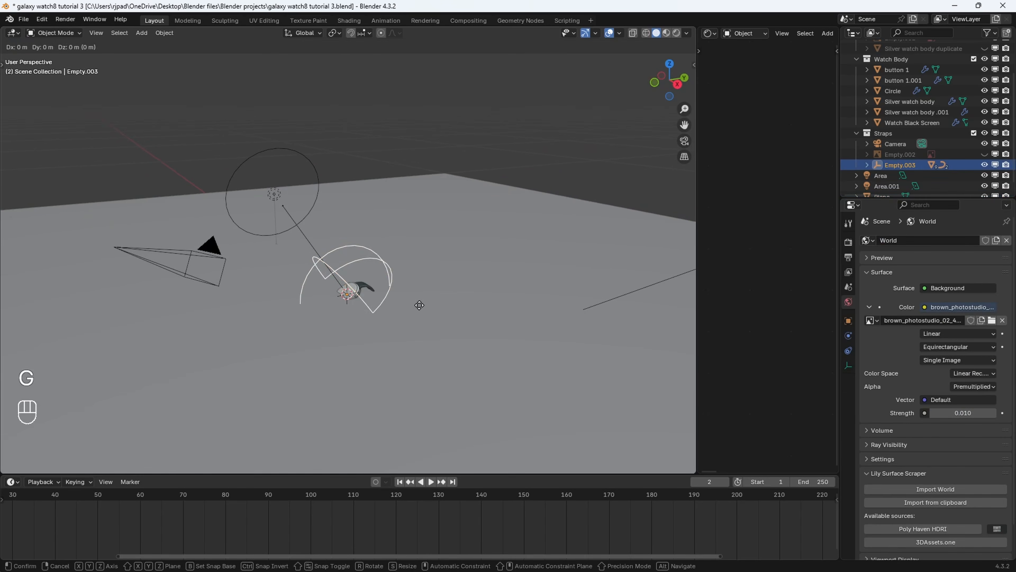
key("z")
left_click(409, 251)
scroll(423, 255, "up", 2)
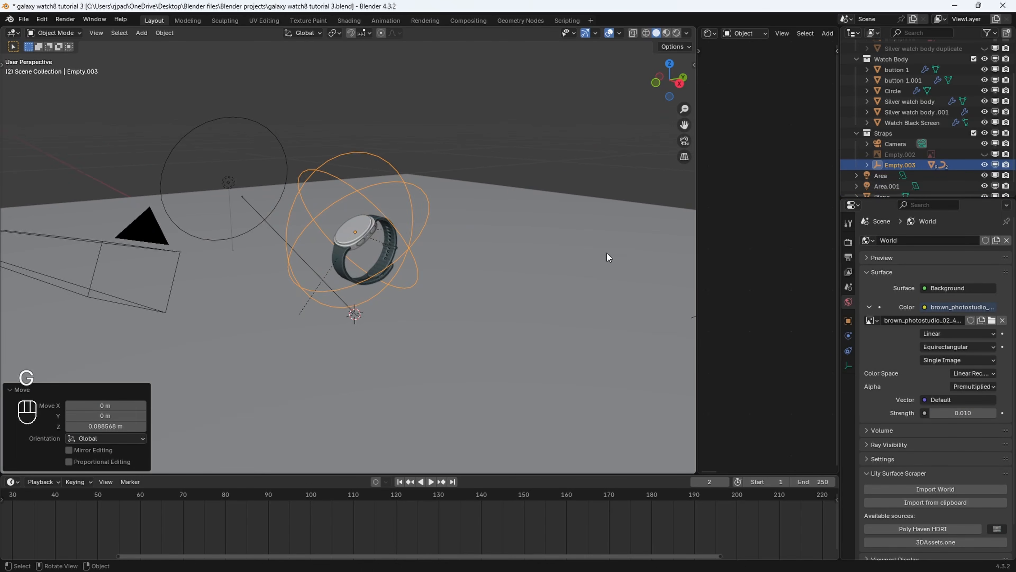
left_click(848, 320)
mouse_move(952, 307)
left_mouse_down()
mouse_move(984, 307)
mouse_move(954, 307)
left_mouse_up()
Add a second 2 m plane at the origin and rotate it 90° around X to stand upright.
left_click(396, 307)
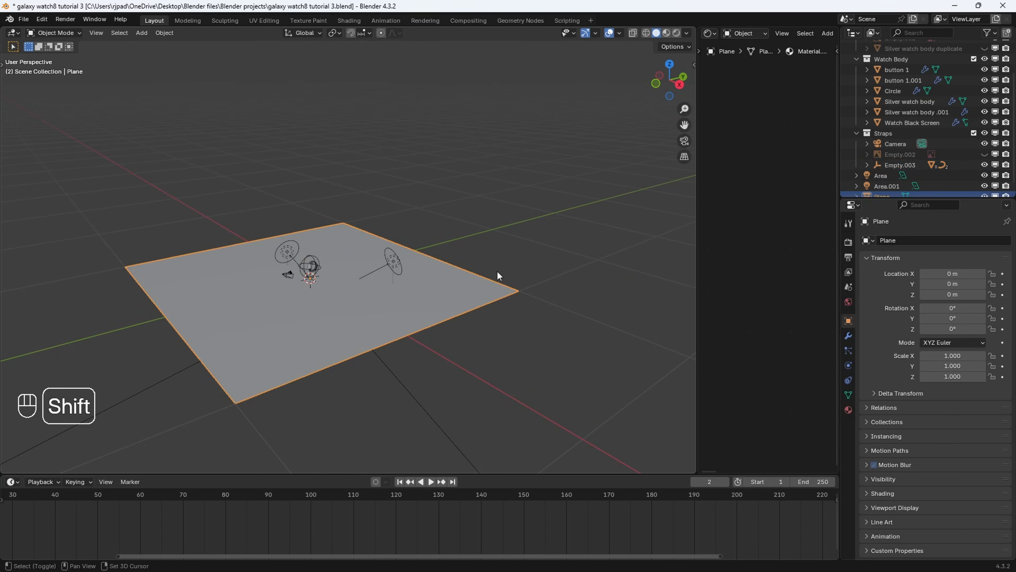
middle_click_drag(497, 270, 448, 288, "shift")
key("shift+a")
mouse_move(405, 255)
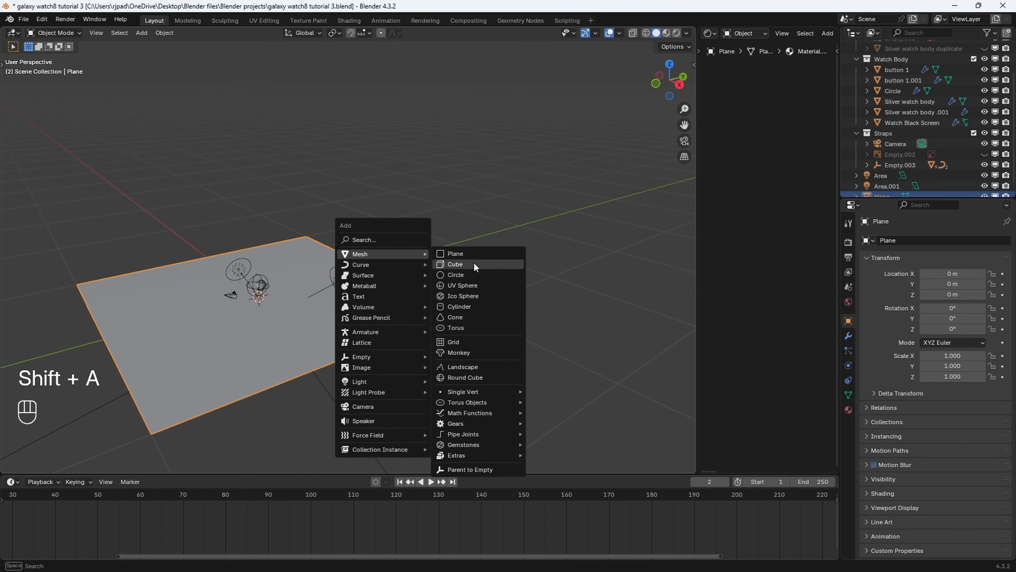
left_click(456, 253)
middle_click_drag(387, 267, 484, 261, "shift")
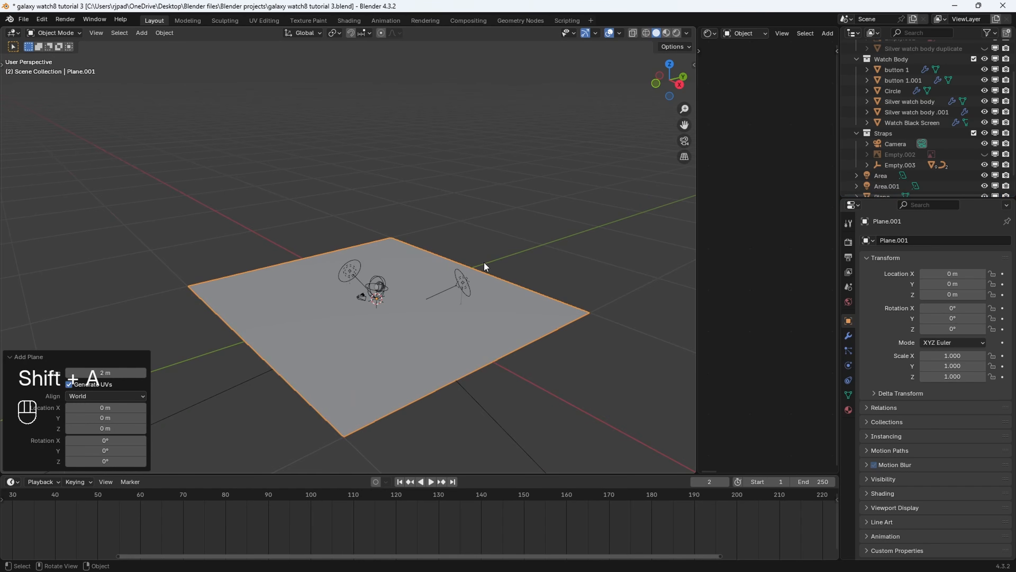
type("rx90")
key("Return")
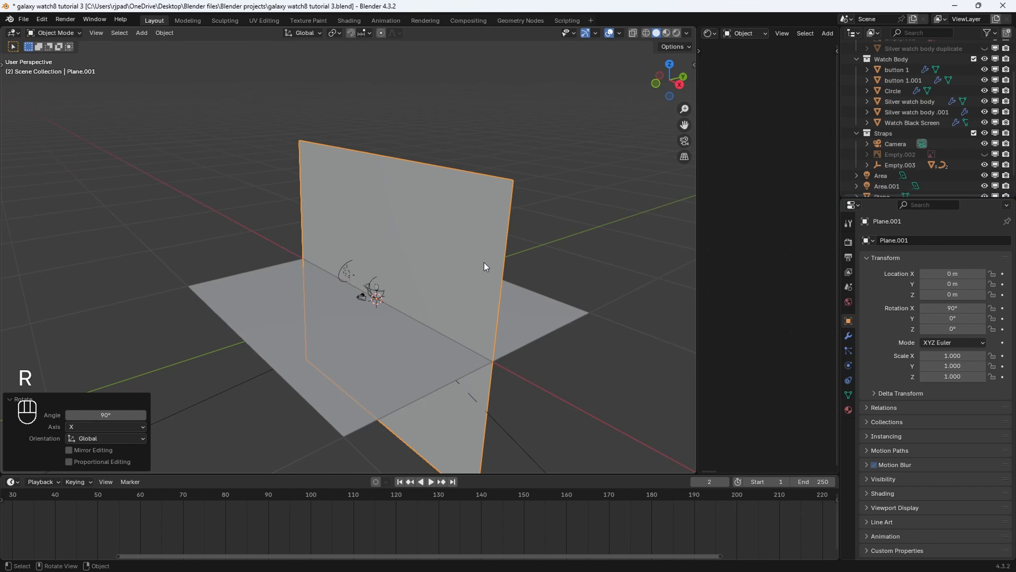
left_click(679, 85)
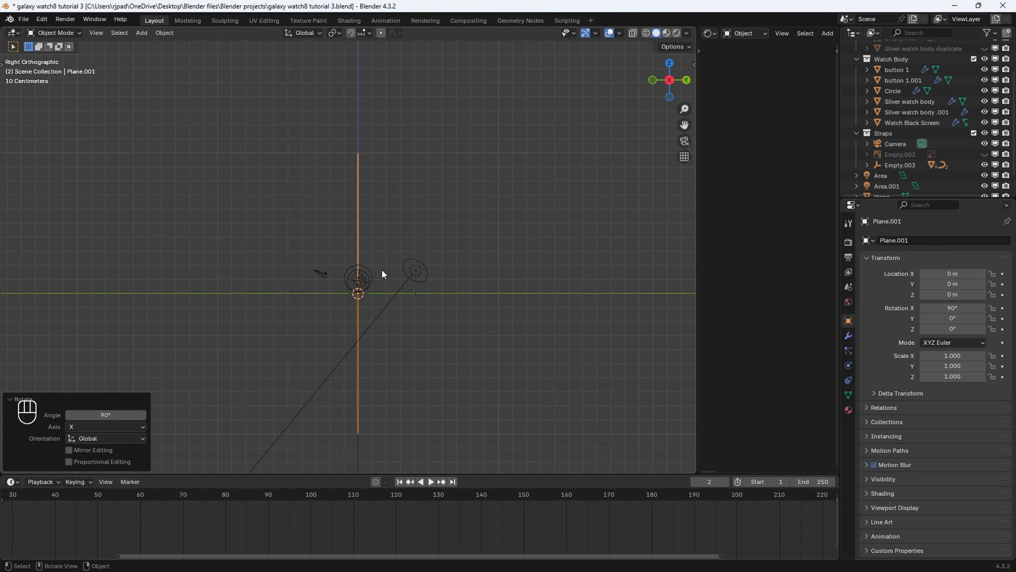
key("g")
key("y")
left_click(380, 272)
middle_click_drag(379, 272, 440, 297)
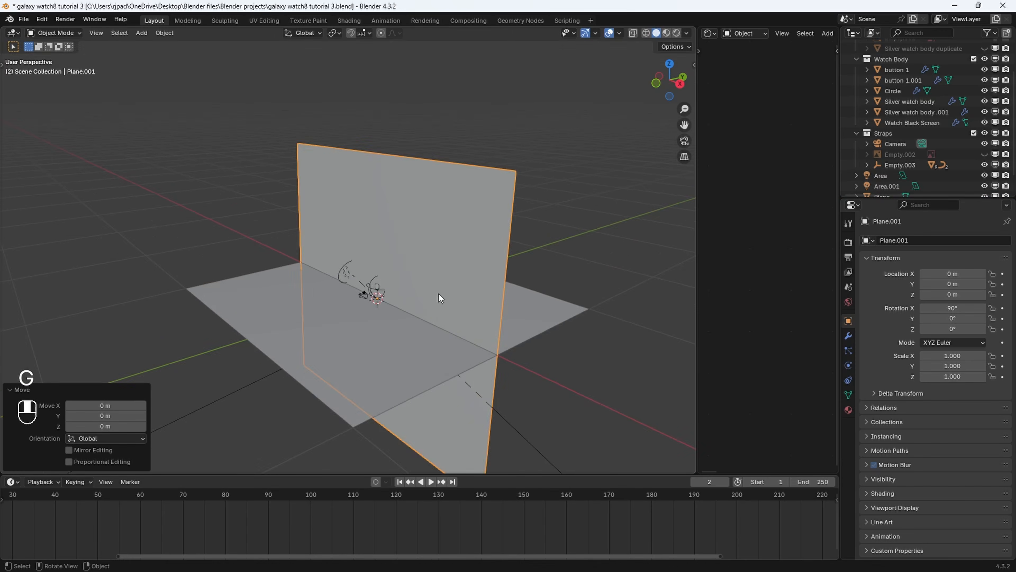
Move the upright plane 1 m along Y and 1 m along Z so it stands on the floor's back edge.
scroll(440, 292, "down", 2)
key("g")
key("y")
left_click(518, 237, "ctrl")
middle_click_drag(518, 236, 467, 216)
key("g")
key("z")
left_click(497, 164, "ctrl")
Scale the upright plane along X to form a wide backdrop wall.
scroll(467, 216, "down", 2)
key("s")
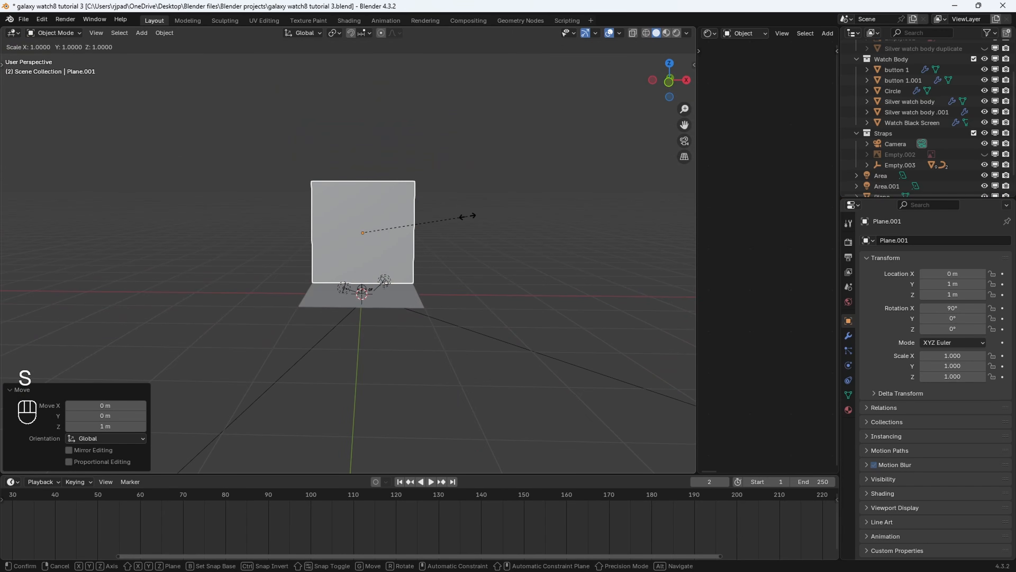
key("x")
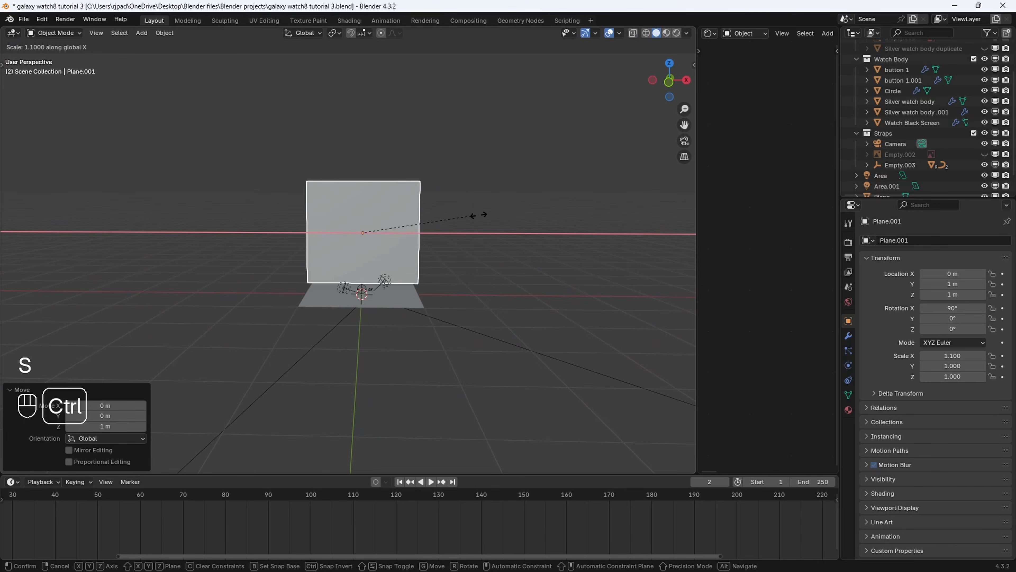
left_click(578, 216)
Select the floor plane and scale it along X to match the width of the backdrop wall.
middle_click_drag(578, 216, 402, 317)
left_click(335, 367)
middle_click_drag(334, 363, 529, 310)
scroll(530, 311, "down", 2)
key("s")
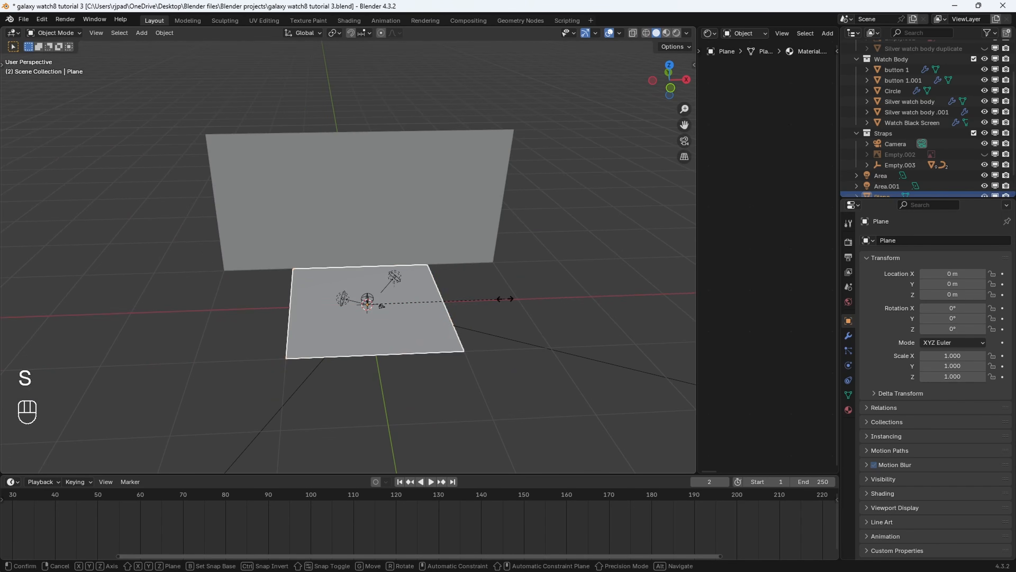
key("x")
left_click(642, 287)
Apply the scale of the backdrop wall plane.
middle_click_drag(632, 287, 492, 279)
scroll(411, 291, "up", 4)
left_click(492, 278)
key("ctrl+a")
left_click(464, 276)
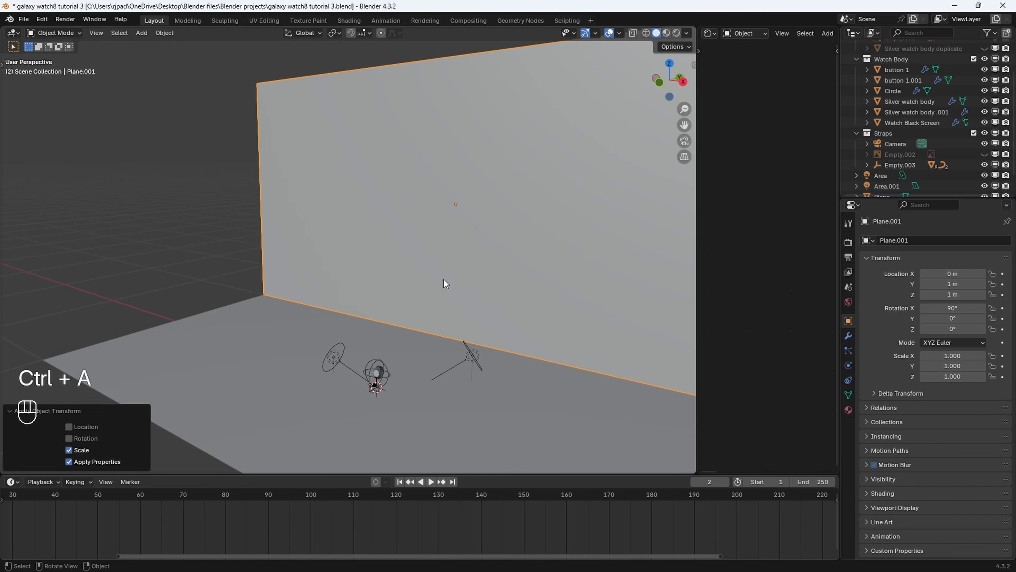
Apply the scale of the floor plane.
left_click(275, 335)
key("ctrl+a")
left_click(276, 336)
Look through the scene camera and set its rotation to 87.851° on X and 0° on Z.
scroll(303, 345, "up", 2)
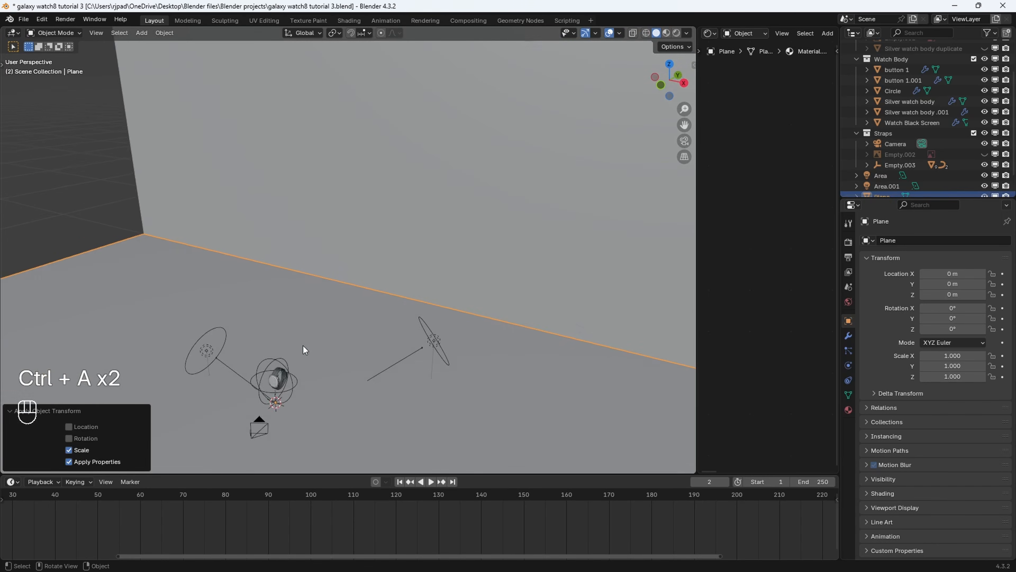
middle_click_drag(303, 345, 264, 329)
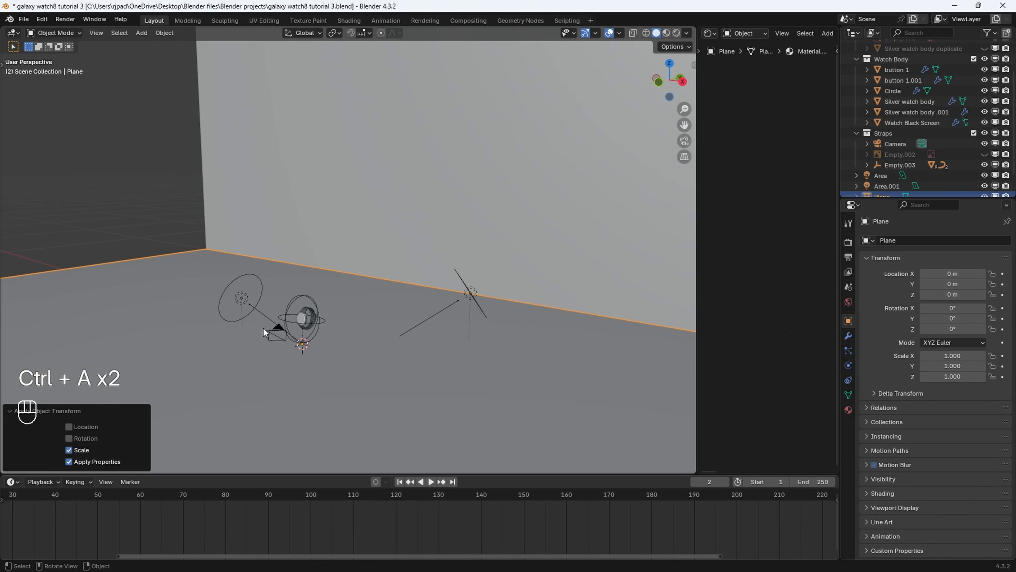
left_click(317, 314)
left_click(281, 336)
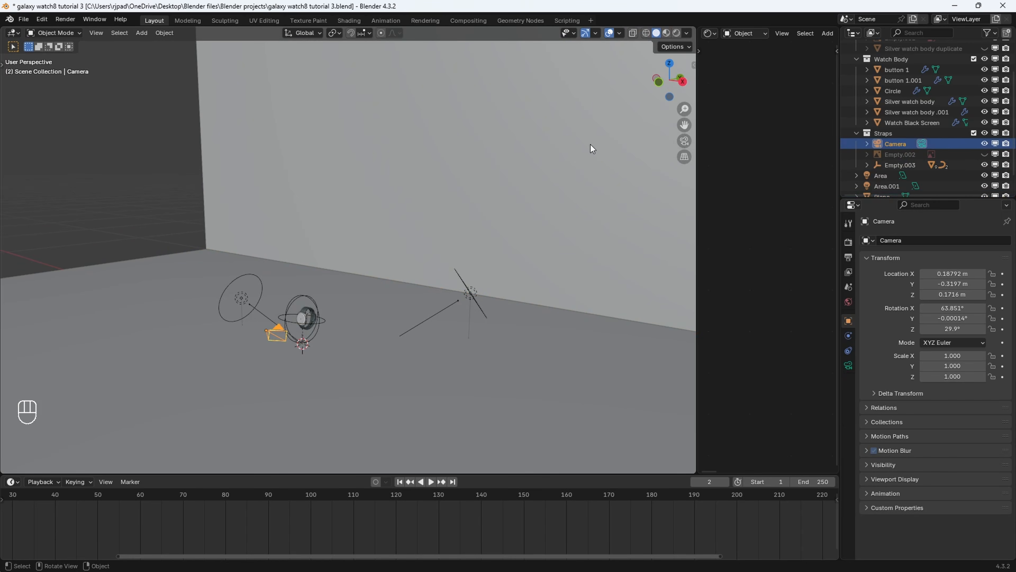
left_click(685, 142)
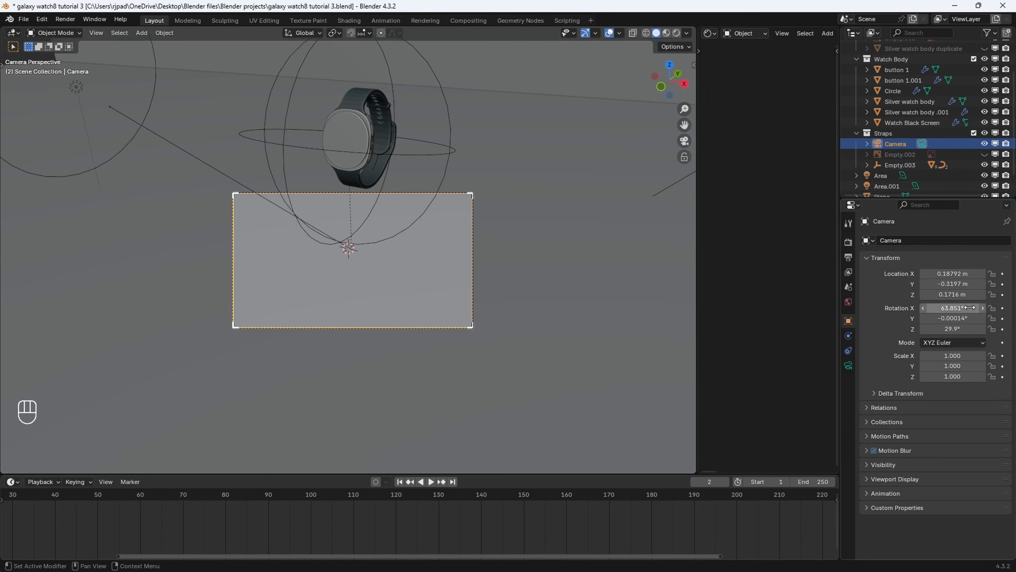
left_click_drag(970, 308, 948, 329)
key("Return")
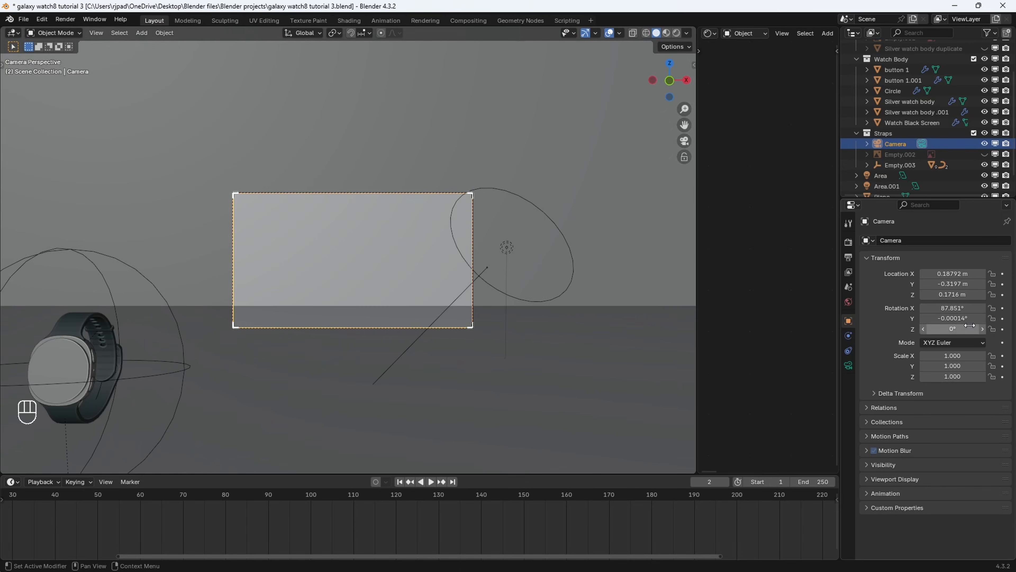
Try tilting the camera about Y, undo that tilt, and reposition the camera so the watch is centred in its frame.
left_click_drag(956, 318, 945, 318)
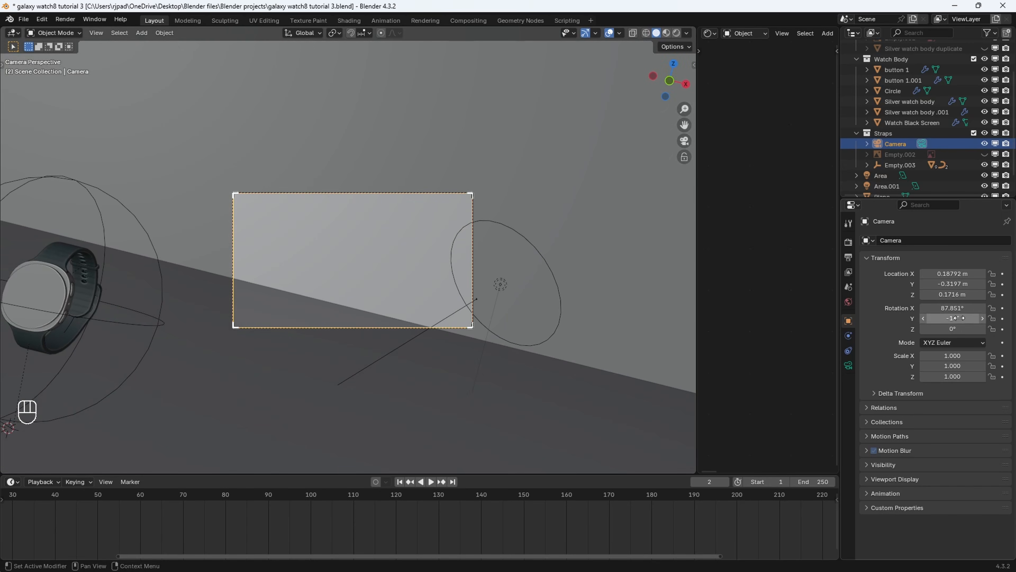
key("ctrl+z")
mouse_move(952, 283)
left_mouse_down()
mouse_move(920, 274)
mouse_move(938, 273)
mouse_move(953, 308)
mouse_move(981, 308)
mouse_move(976, 284)
mouse_move(989, 284)
mouse_move(947, 273)
mouse_move(956, 274)
left_mouse_up()
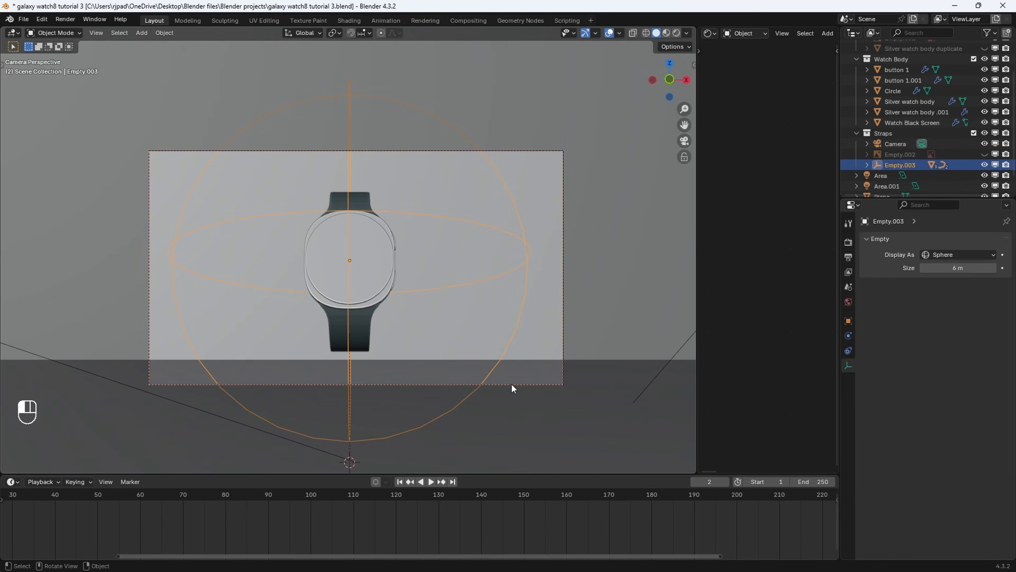
Rotate the watch's parent empty to -59° on Z and keyframe that rotation at frame 1.
left_click(511, 385)
left_click(456, 217)
left_click(848, 320)
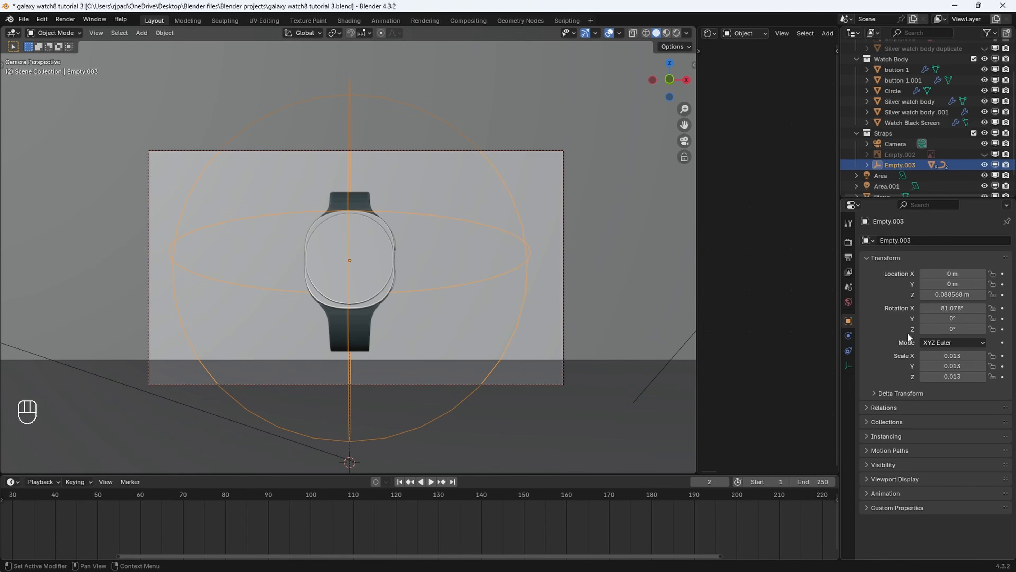
left_click_drag(952, 329, 958, 329)
scroll(307, 433, "down", 2)
scroll(253, 494, "down", 5)
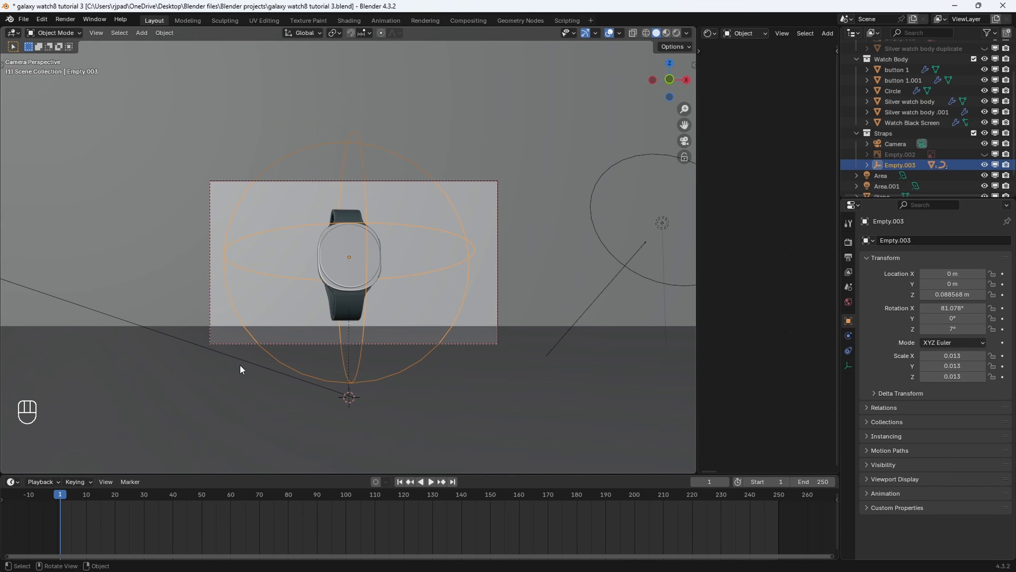
scroll(242, 369, "up", 1)
mouse_move(953, 329)
left_mouse_down()
mouse_move(906, 328)
mouse_move(952, 334)
left_mouse_up()
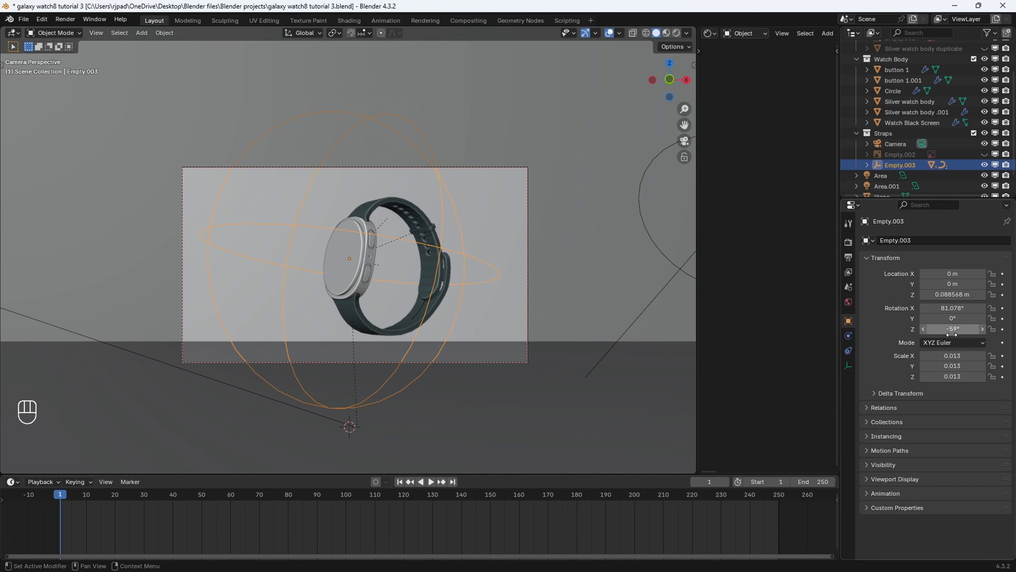
left_click(1003, 329)
Set the scene's end frame to 150 and keyframe the empty's Z rotation at 5° on frame 150.
scroll(236, 506, "down", 4)
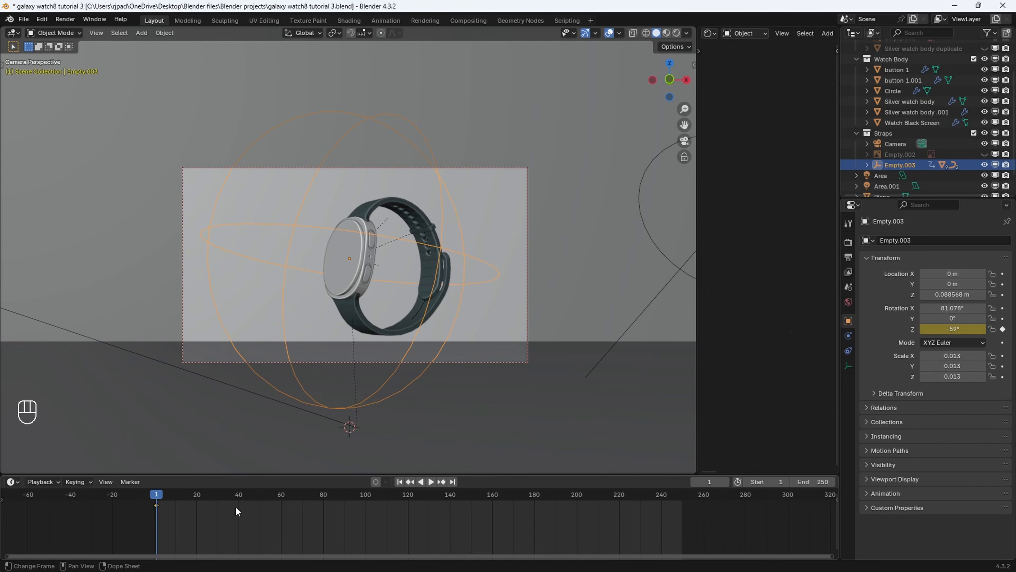
scroll(241, 506, "up", 2)
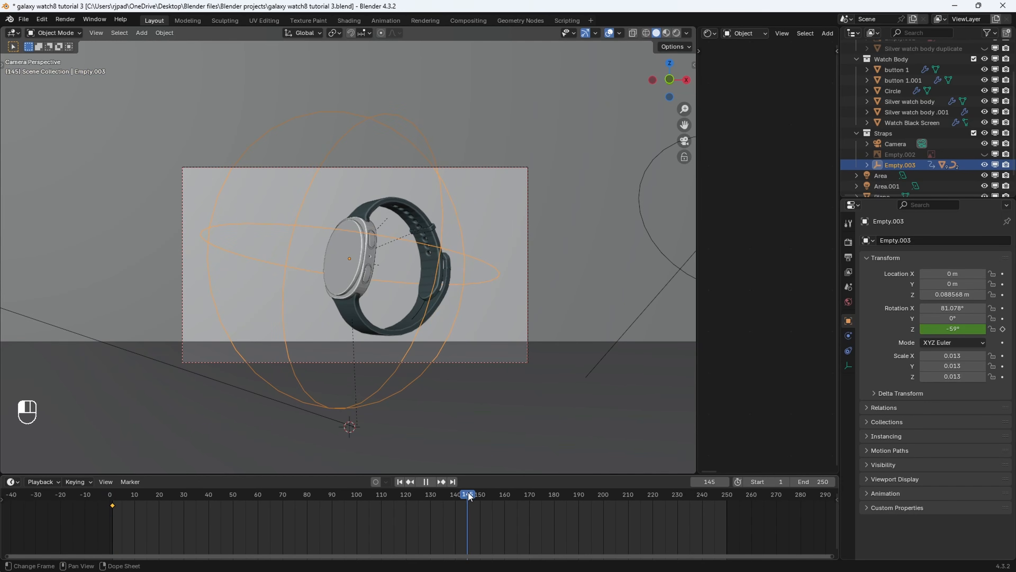
left_click_drag(438, 495, 480, 499)
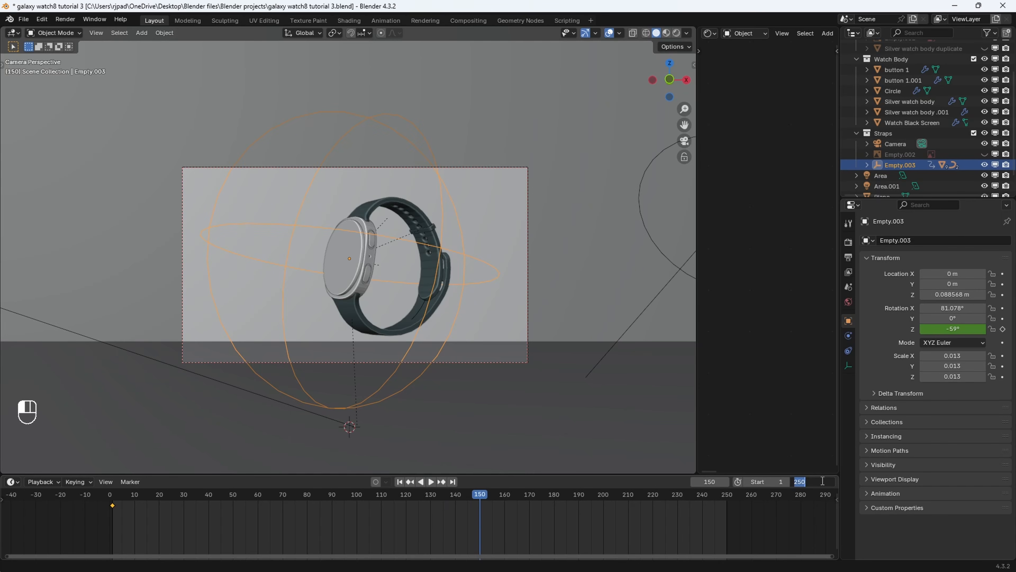
key("Return")
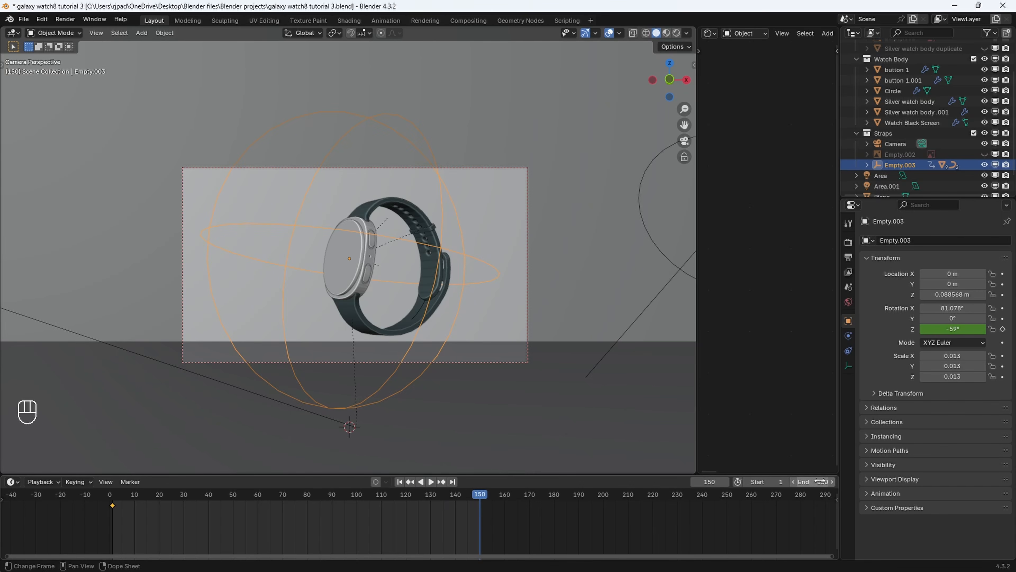
middle_click_drag(256, 507, 315, 505)
left_click_drag(974, 328, 998, 328)
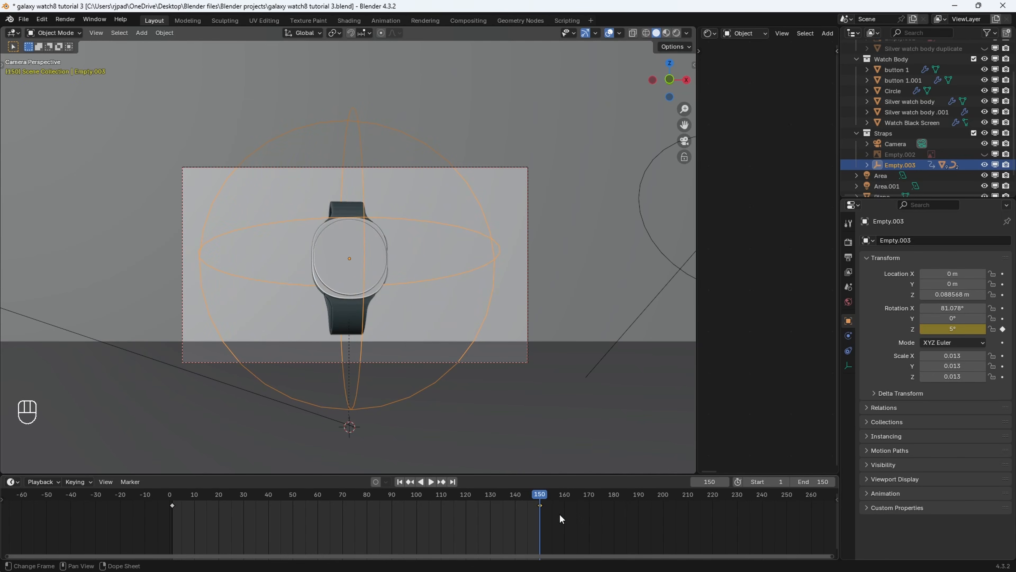
Play back the watch's turning animation and switch the viewport to Rendered shading.
key("space")
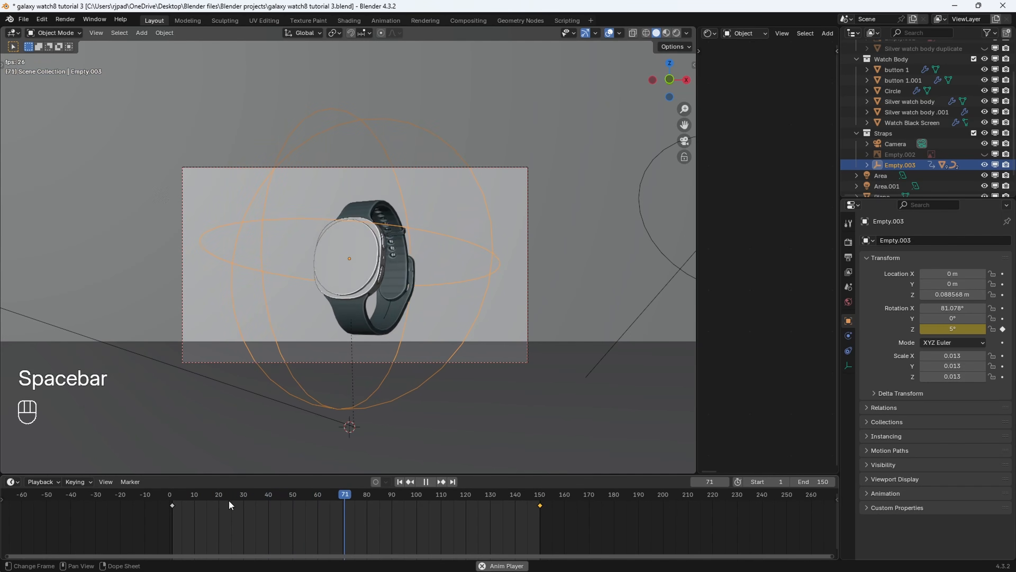
key("space")
left_click(205, 496)
key("space")
key("z")
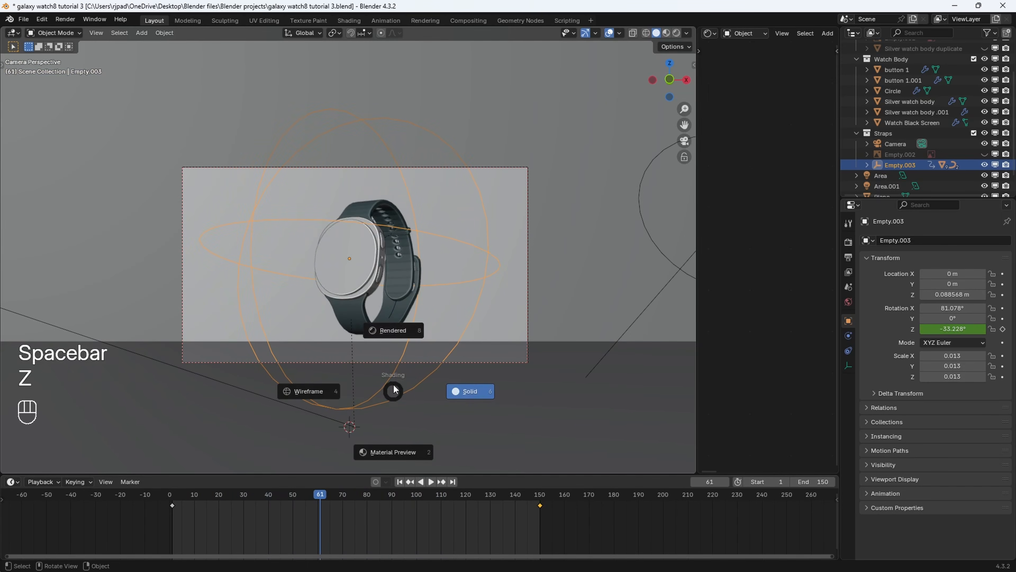
left_click(404, 276)
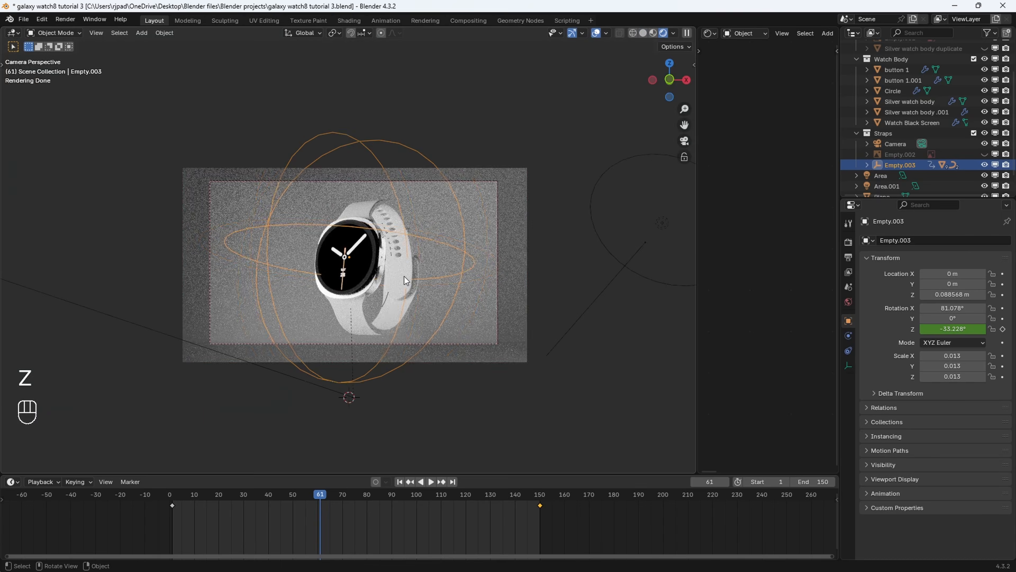
Give the backdrop wall plane a new material named "galaxy background".
scroll(404, 277, "down", 2)
mouse_move(413, 260)
middle_mouse_down()
mouse_move(401, 295)
mouse_move(435, 178)
mouse_move(352, 199)
mouse_move(348, 188)
middle_mouse_up()
scroll(402, 295, "down", 4)
left_click(347, 183)
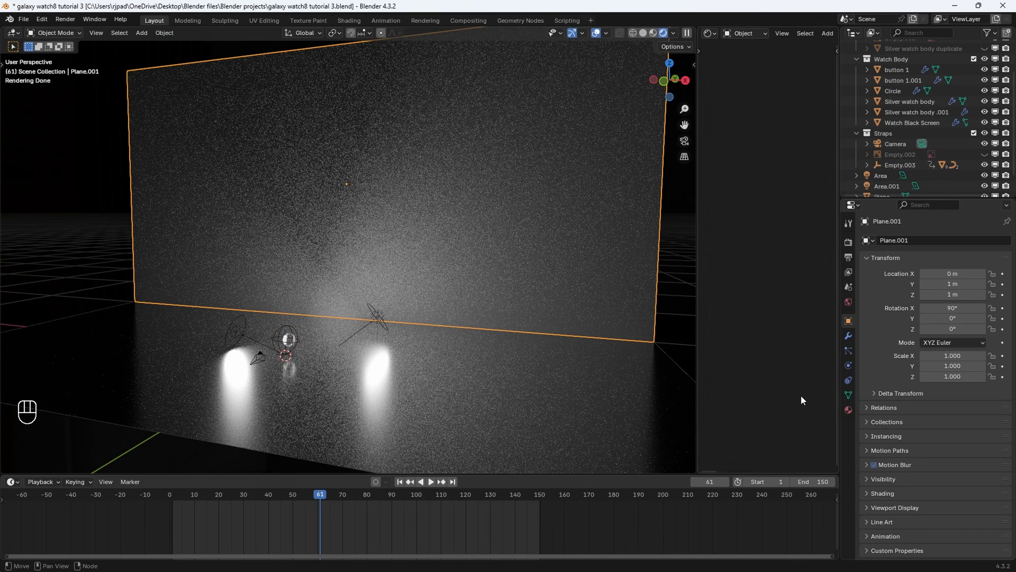
left_click(848, 410)
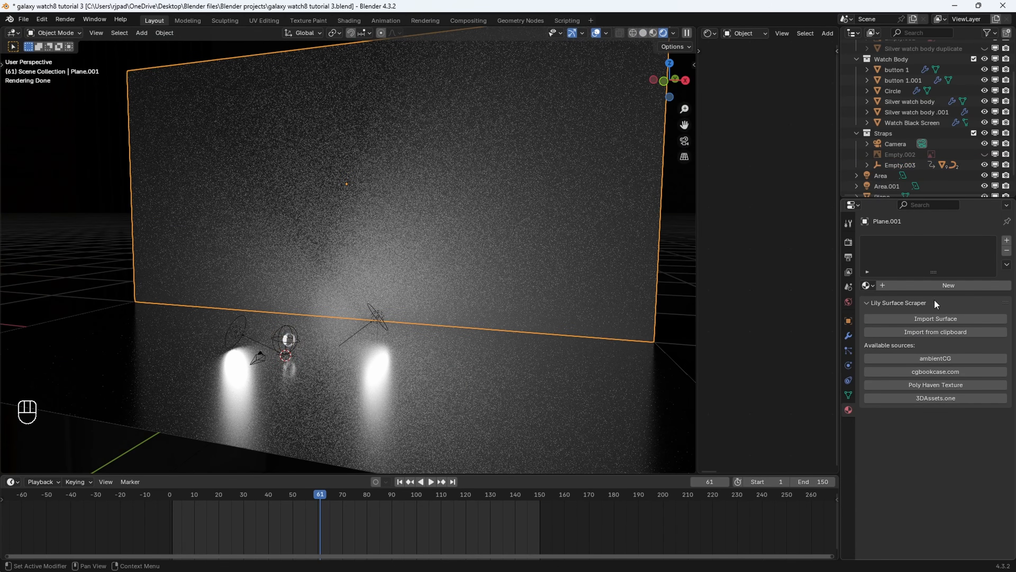
left_click(919, 284)
double_click(902, 244)
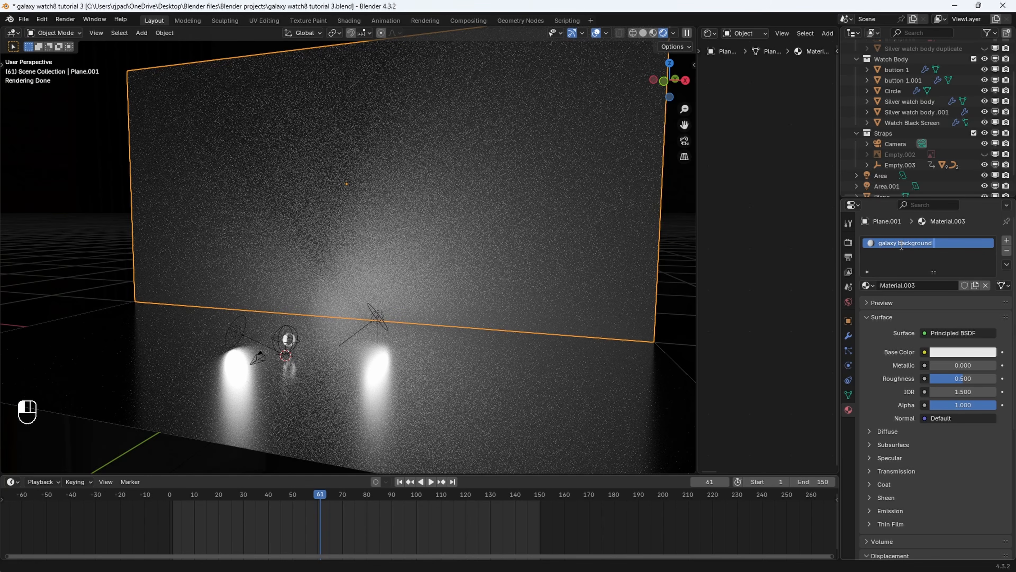
key("Return")
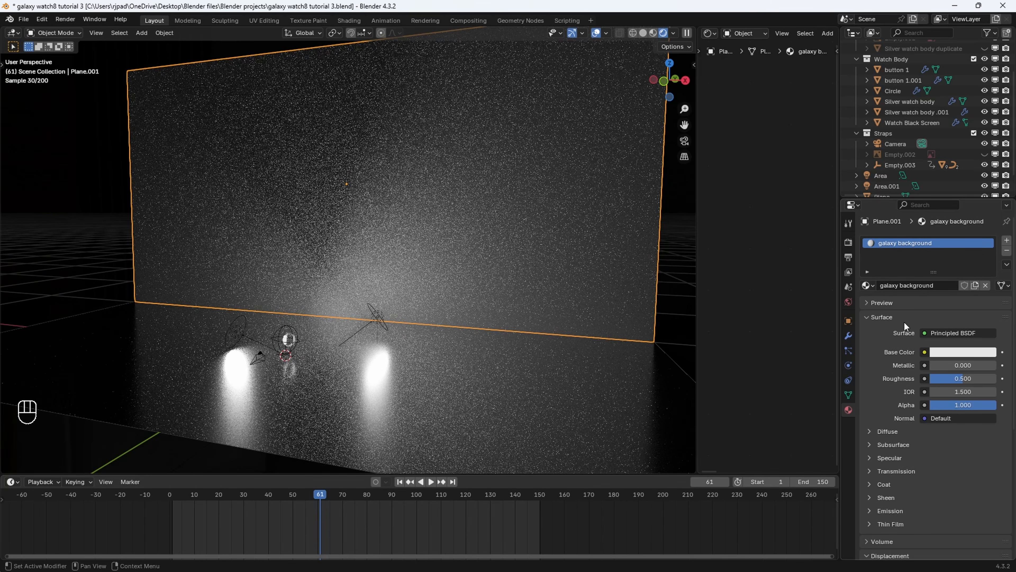
Feed the galaxy background material's base colour from an Image Texture, and open the file browser from its node in an enlarged Shader Editor.
left_click(925, 352)
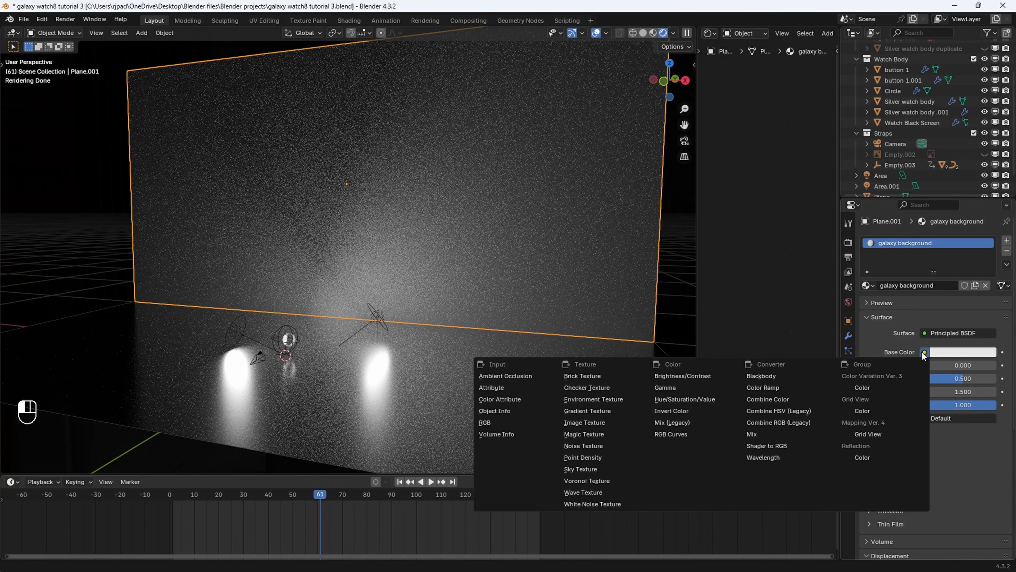
left_click(600, 422)
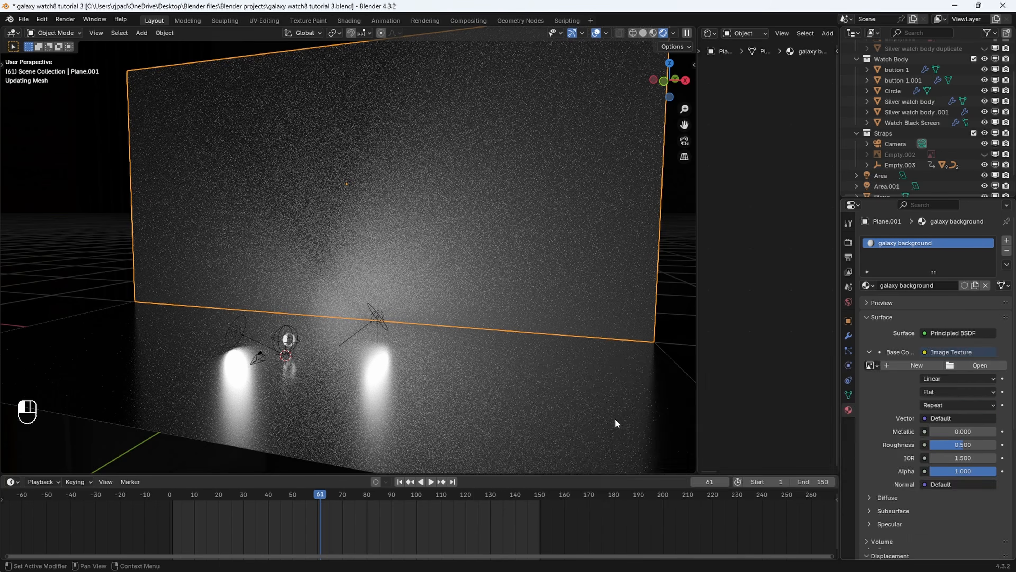
left_click_drag(696, 303, 379, 298)
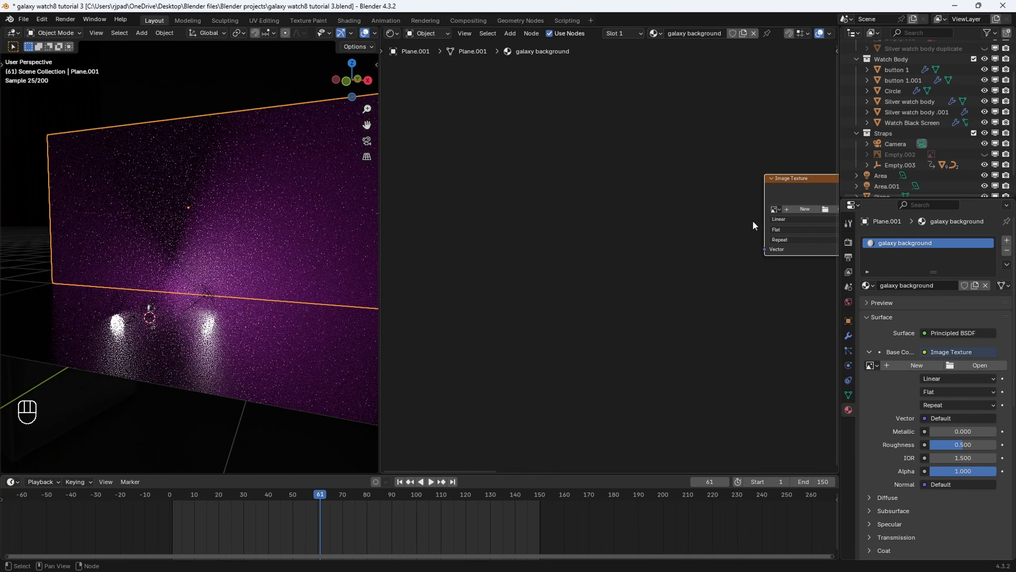
left_click_drag(568, 242, 533, 241)
left_click(575, 248)
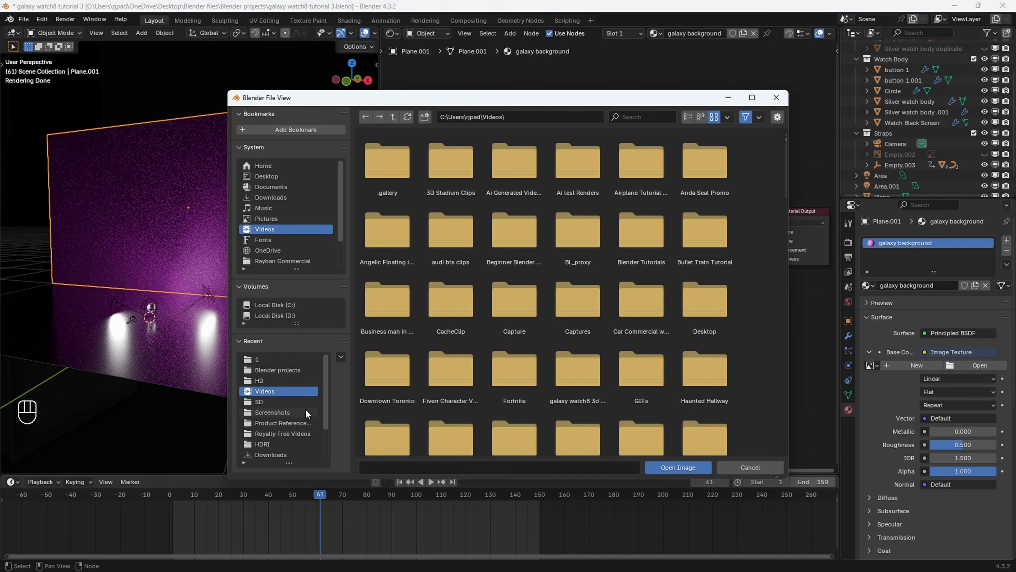
Switch to the Edge browser and look through the Pexels galaxy photo results for possible backdrop images.
mouse_move(545, 559)
left_click(540, 529)
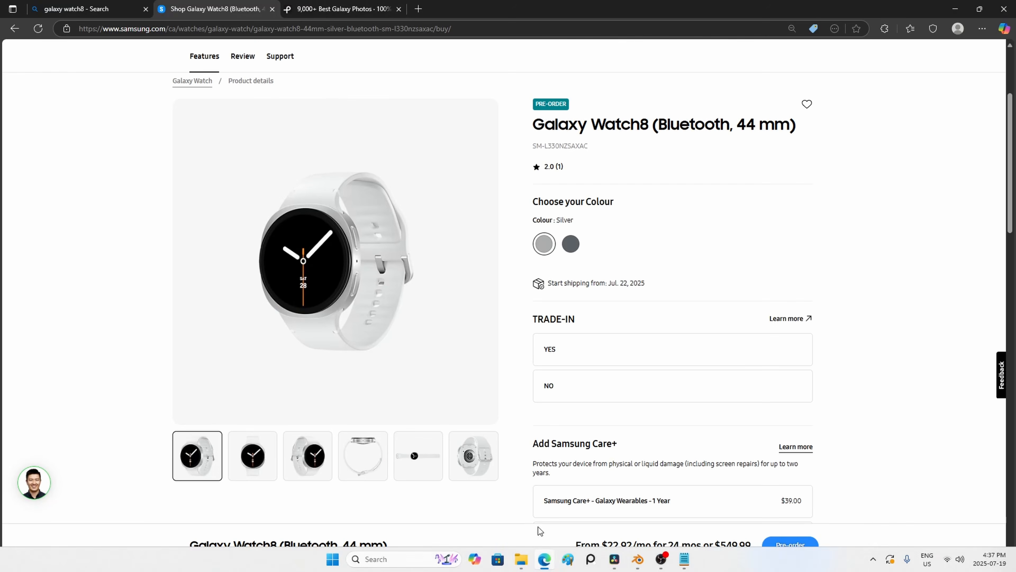
left_click(342, 8)
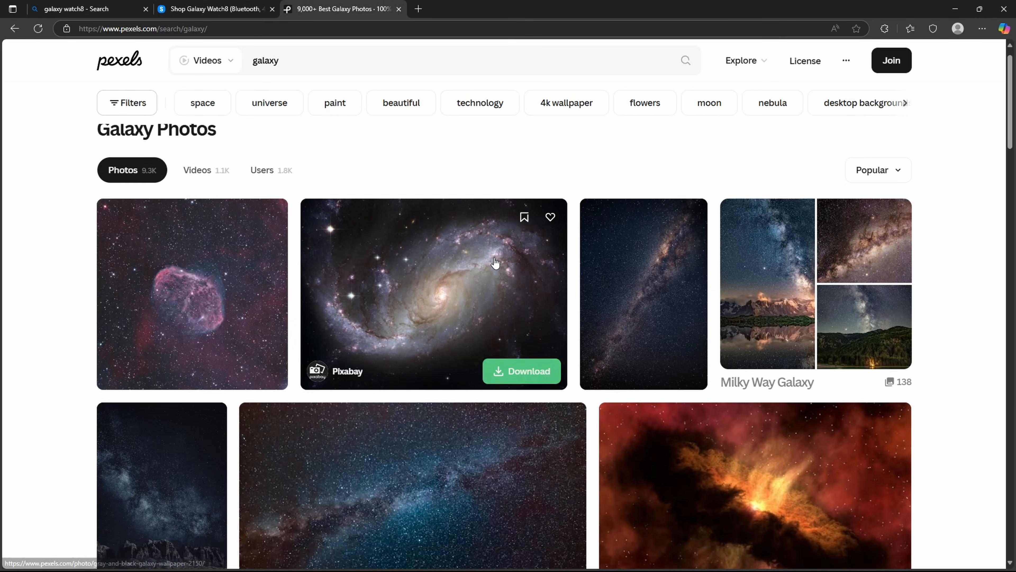
scroll(496, 263, "up", 1)
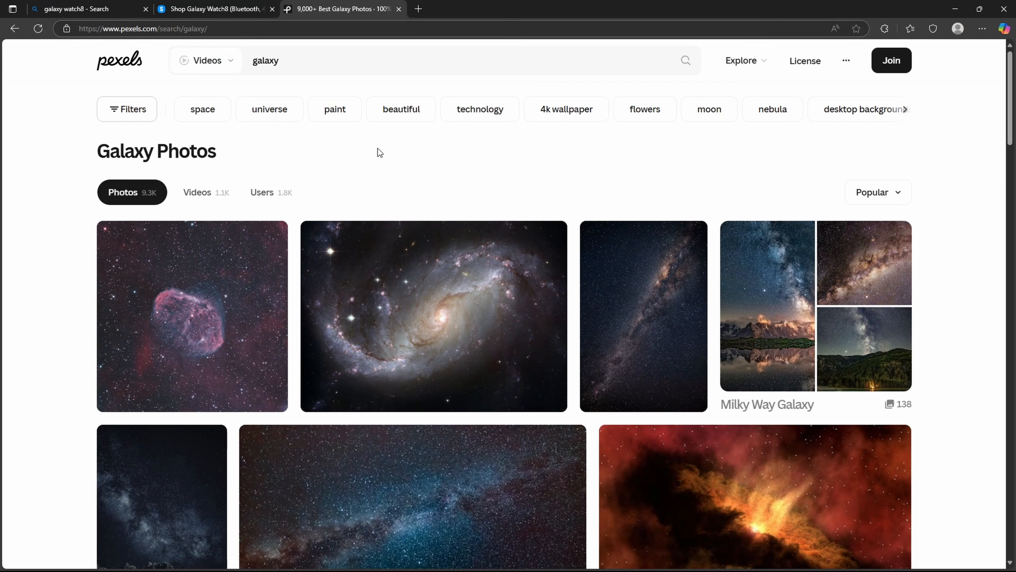
scroll(459, 270, "down", 5)
scroll(510, 343, "down", 10)
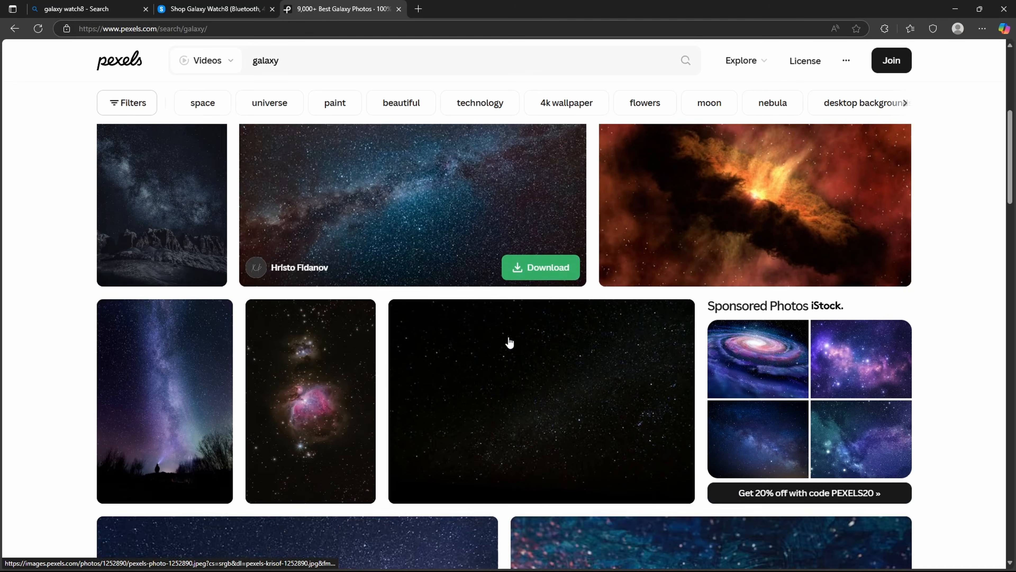
scroll(510, 342, "down", 9)
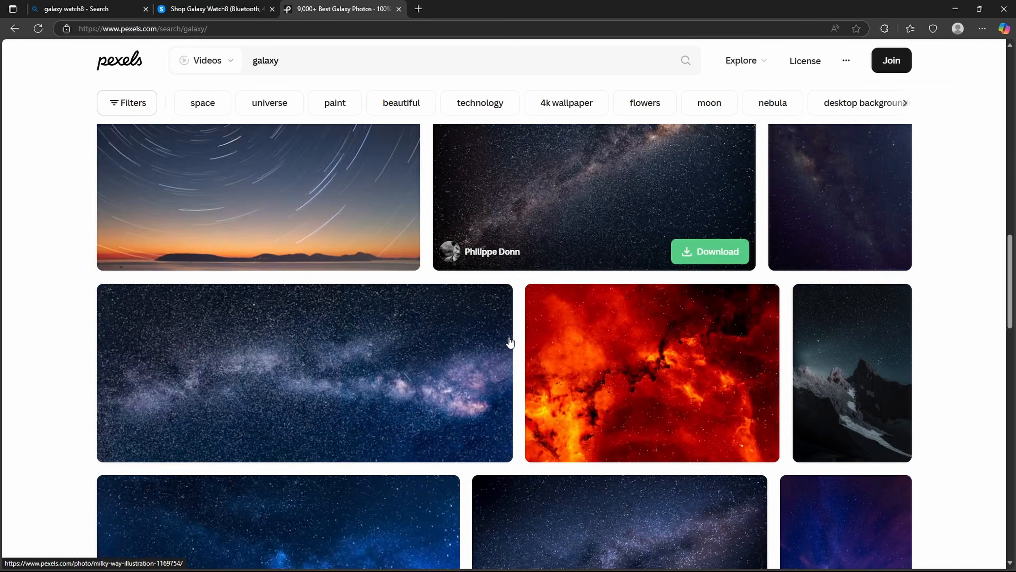
scroll(442, 349, "down", 4)
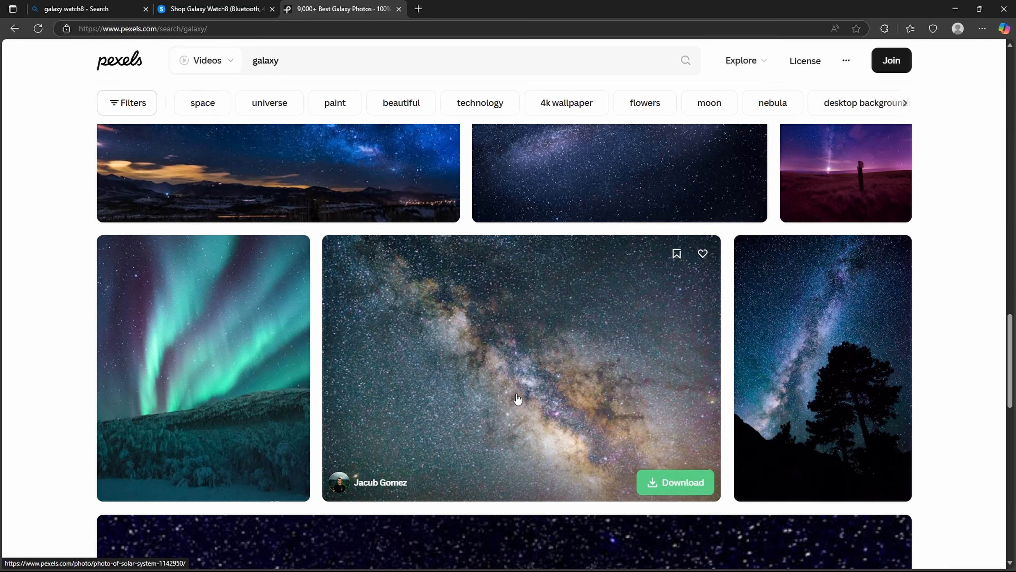
scroll(523, 388, "up", 1)
scroll(522, 388, "up", 15)
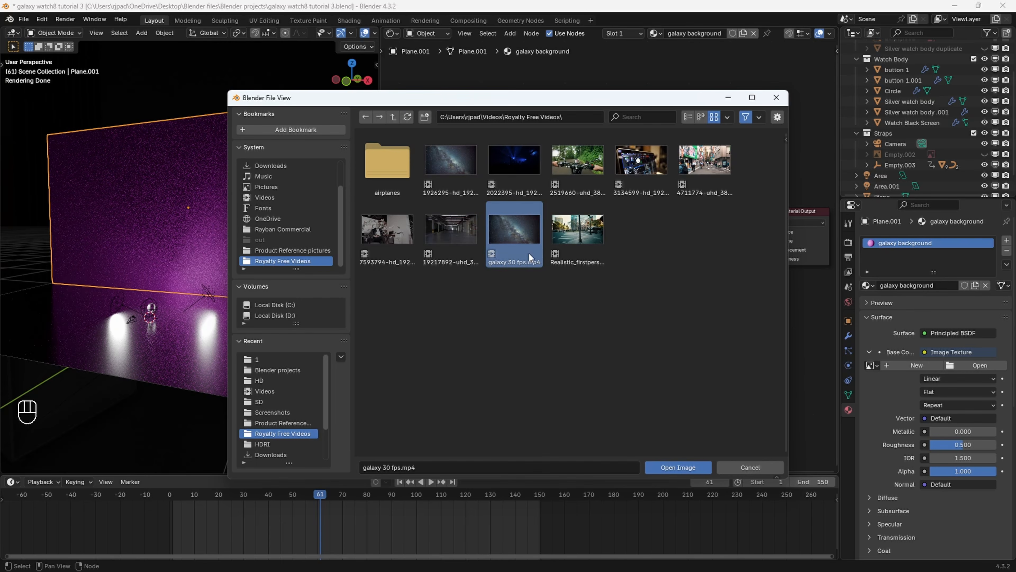
Load galaxy 30 fps.mp4 into the galaxy background material's Image Texture and set its frame count to 500.
left_click(455, 170)
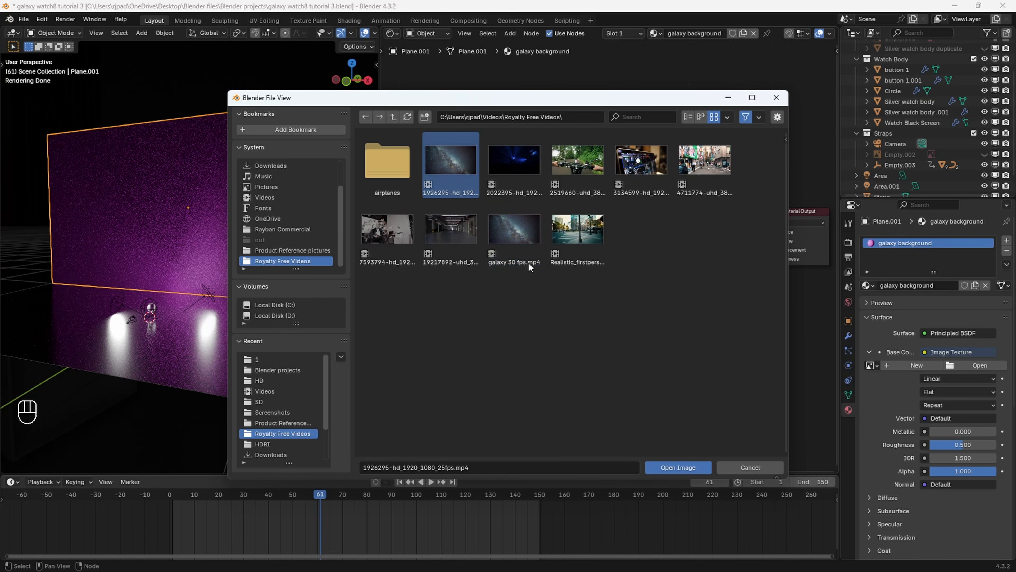
left_click(520, 248)
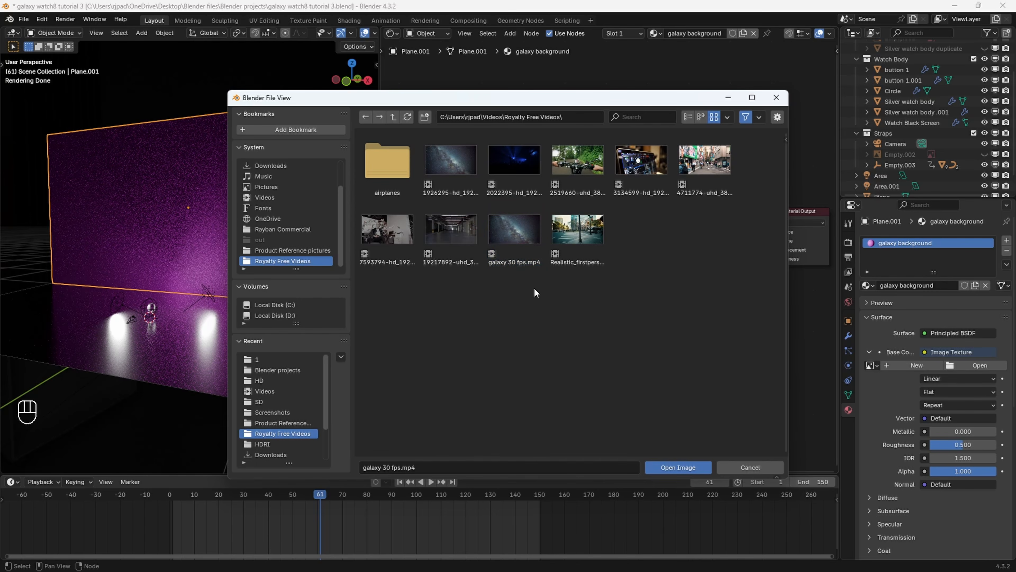
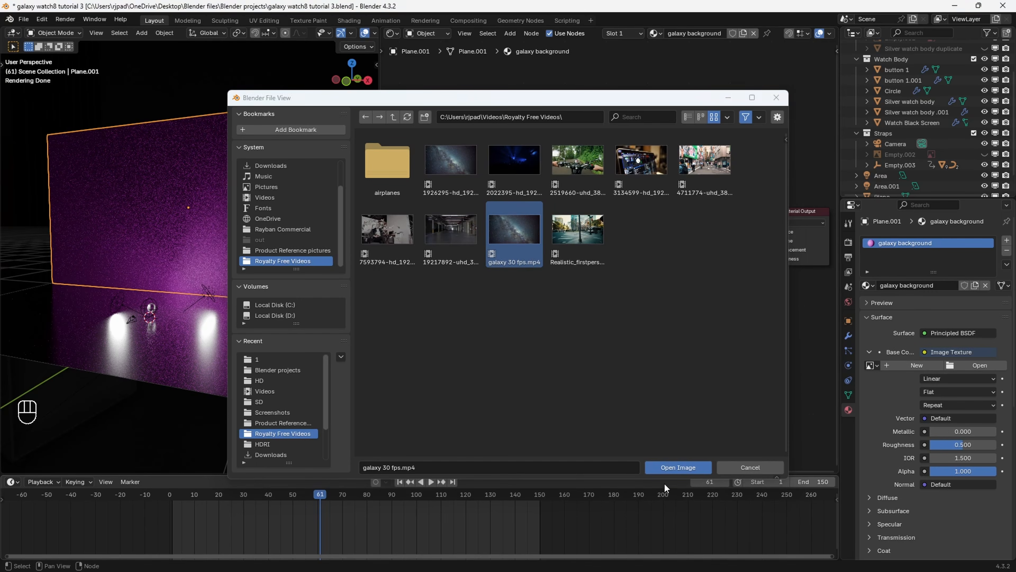
left_click(672, 469)
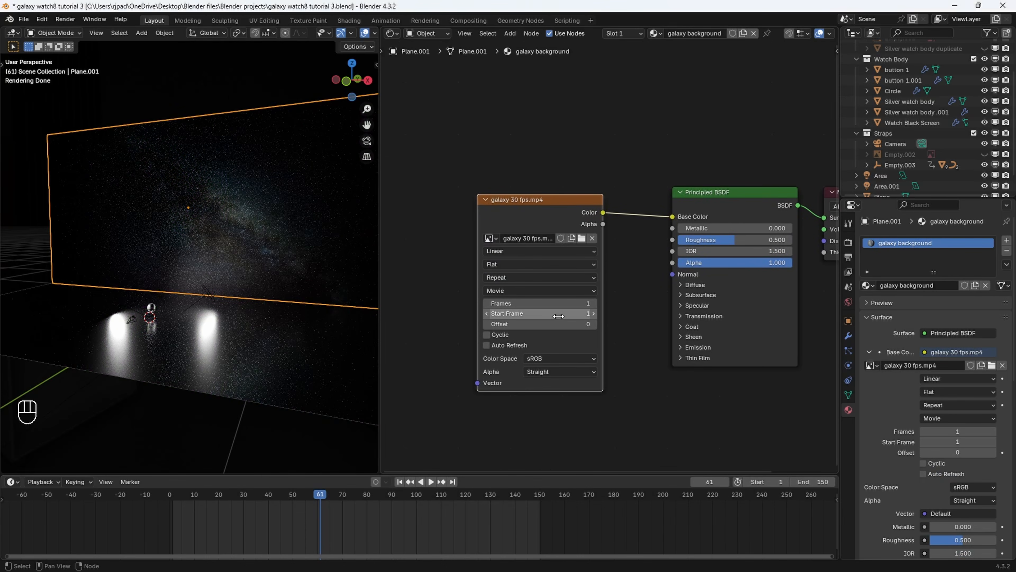
left_click(553, 306)
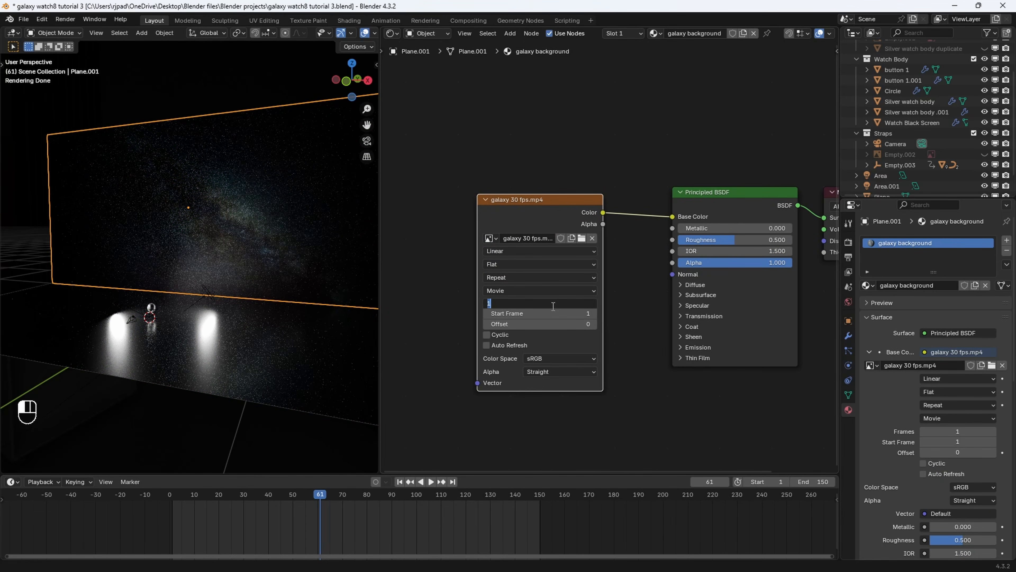
type("500")
key("Return")
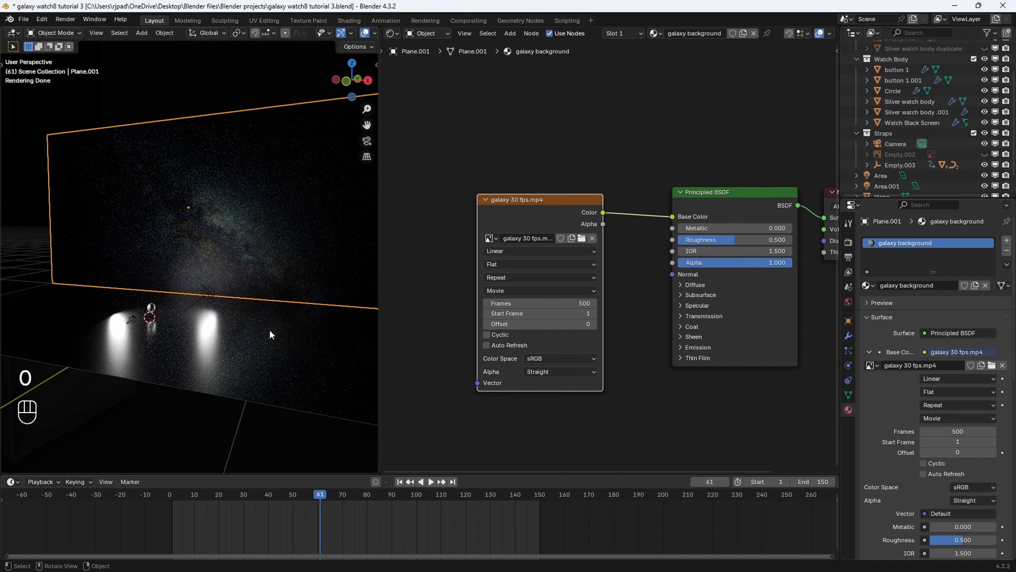
Enable Auto Refresh for the galaxy video, also trying Cyclic, while playing the backdrop in Material Preview shading.
key("z")
left_click(276, 376)
key("space")
key("space")
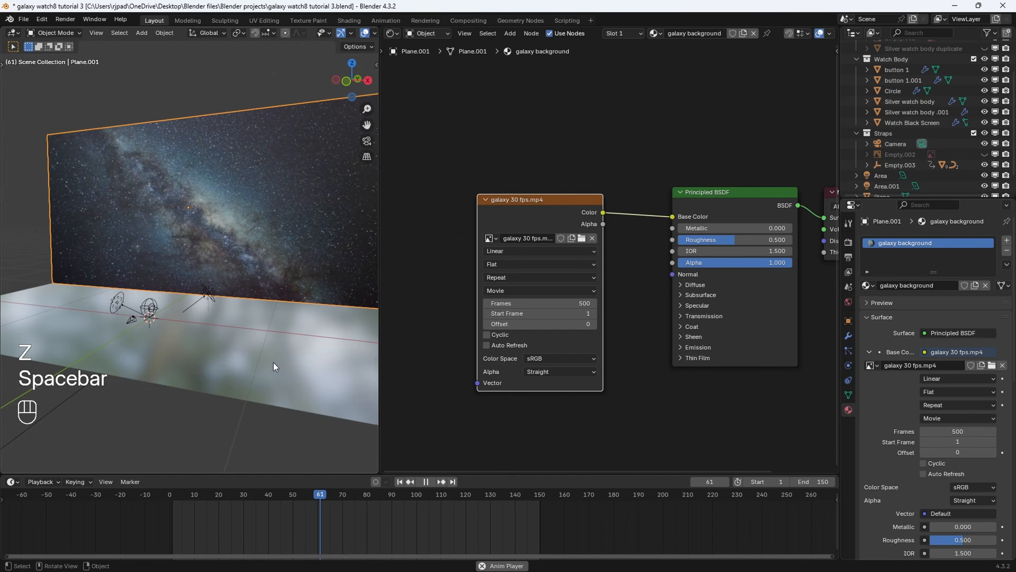
left_click(486, 345)
key("space")
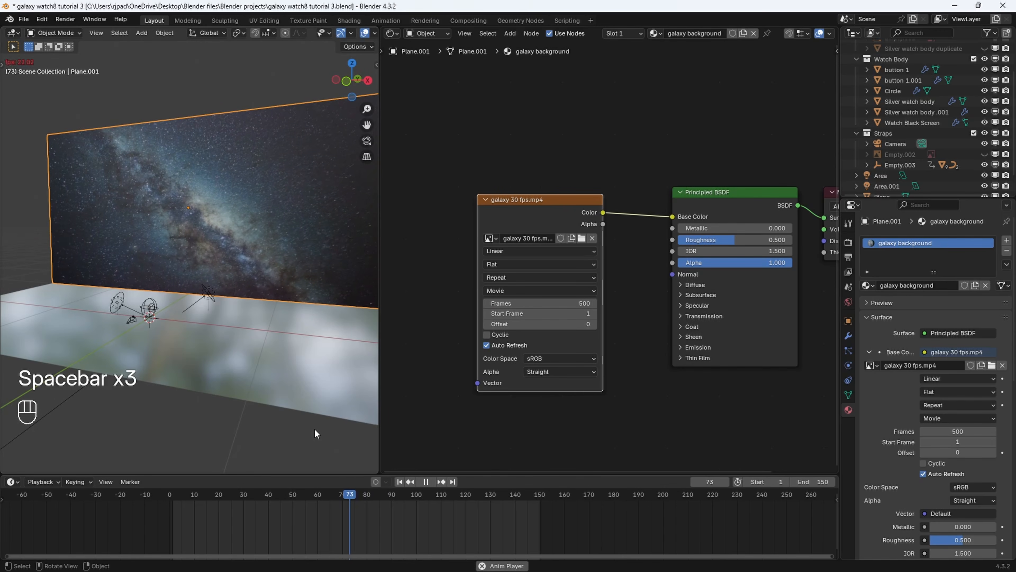
key("space")
left_click(486, 337)
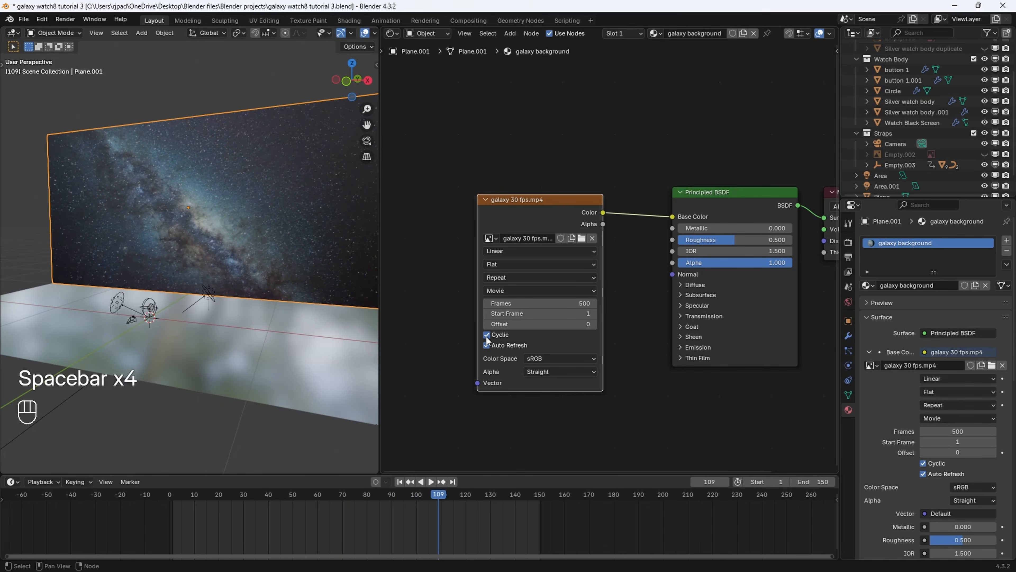
key("space")
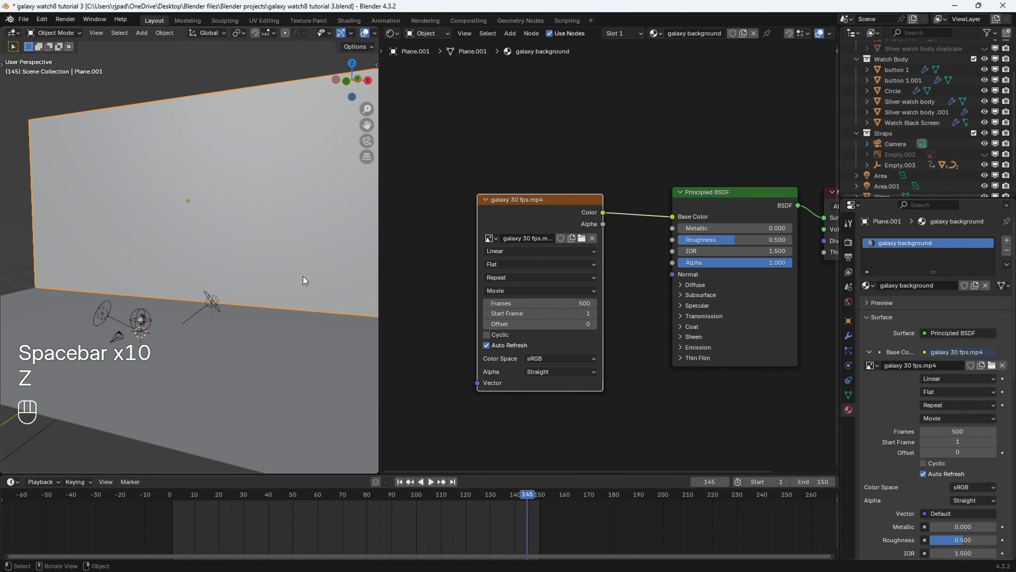
Preview the camera view in Rendered shading, scrubbing the timeline to frames 39 and 62.
key("KP_0")
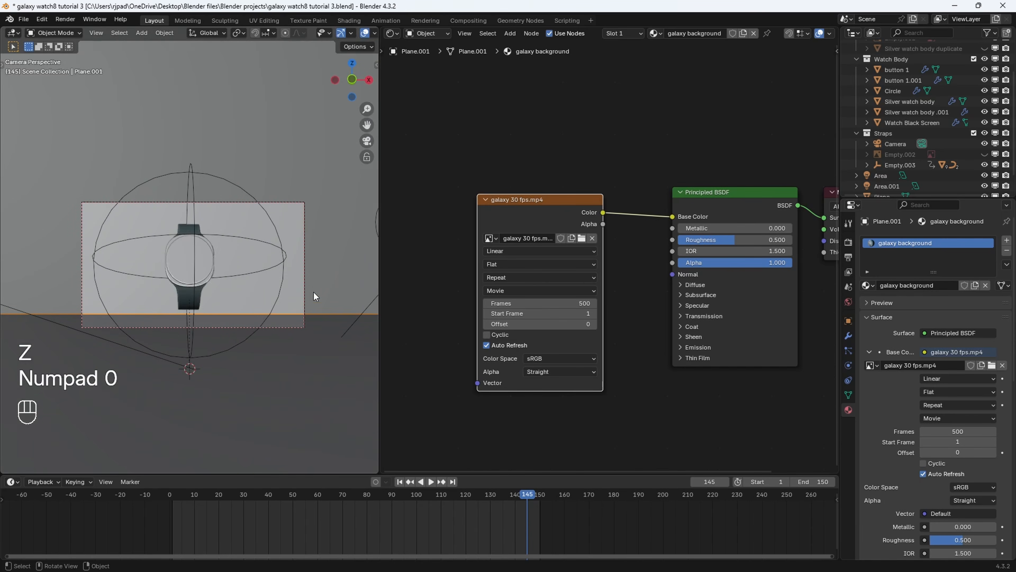
left_click(277, 256)
mouse_move(269, 494)
left_mouse_down()
mouse_move(238, 493)
mouse_move(267, 494)
left_mouse_up()
key("z")
left_click(231, 252)
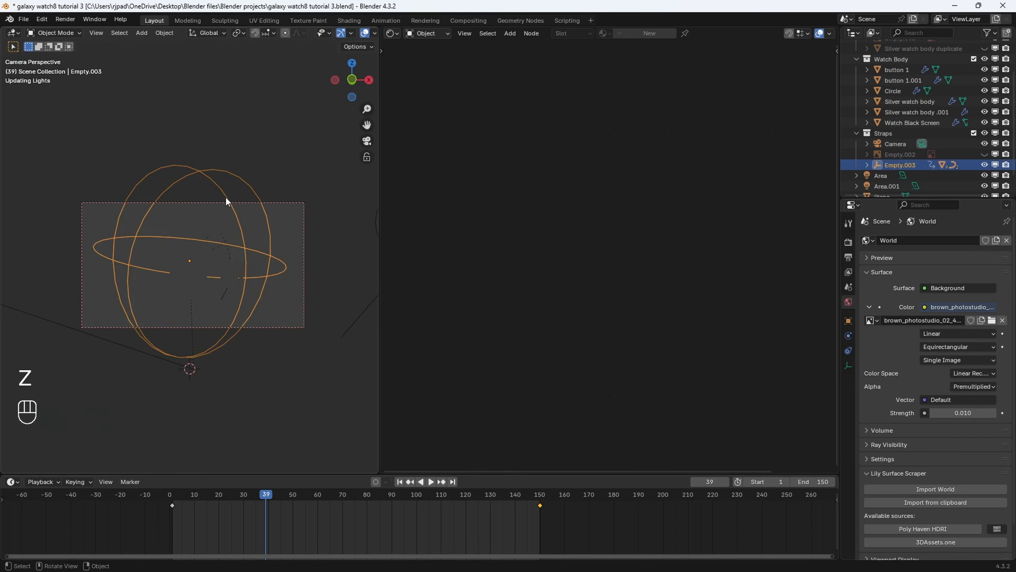
left_click_drag(292, 487, 322, 496)
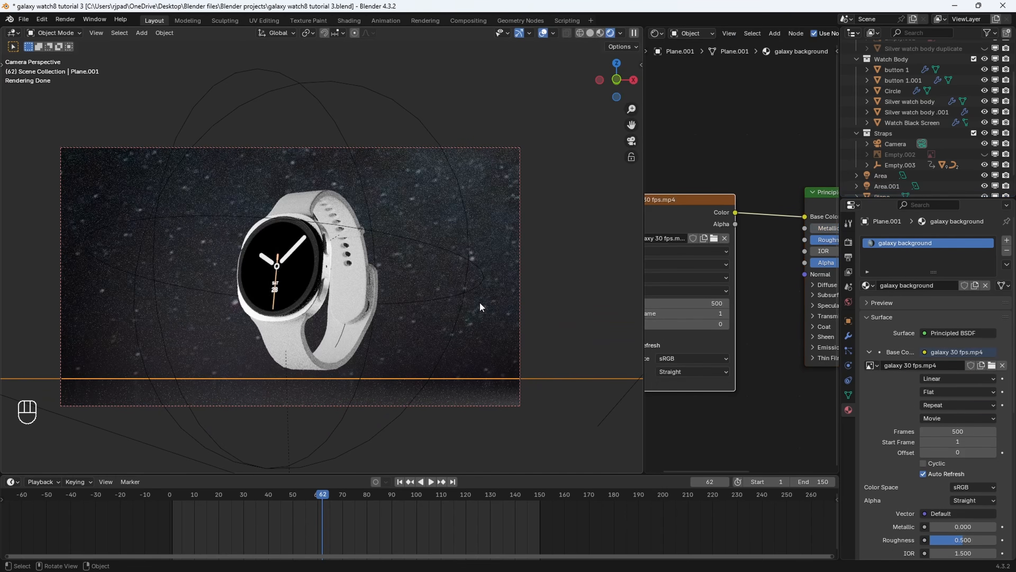
Scale the galaxy backdrop plane down by a factor of about 0.416 and lower it about 0.56 m along Z.
middle_click_drag(480, 302, 399, 267)
scroll(471, 319, "down", 10)
scroll(423, 279, "up", 7)
scroll(400, 267, "down", 3)
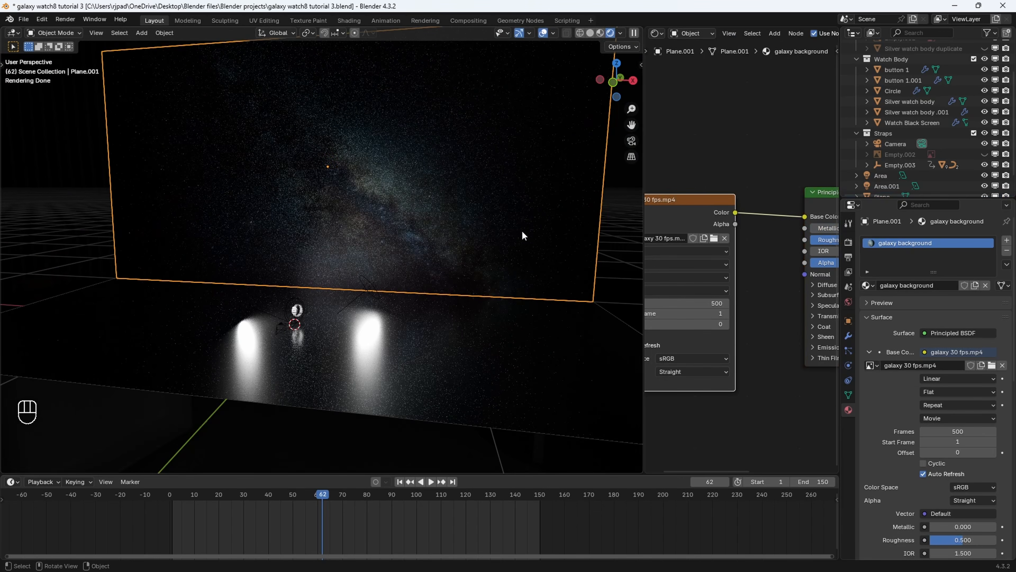
key("s")
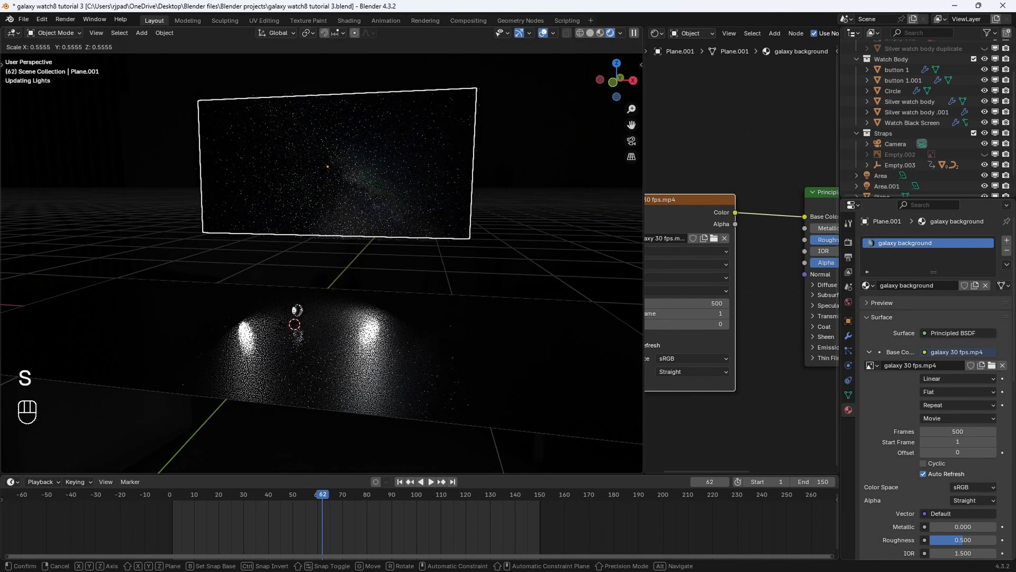
left_click(347, 188)
key("g")
key("z")
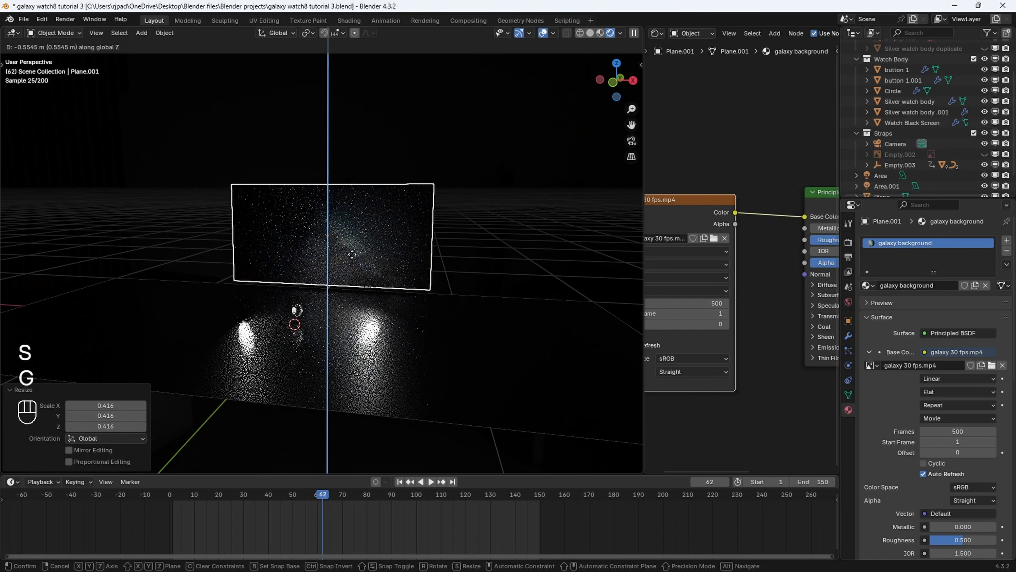
key("ctrl")
left_click(357, 254)
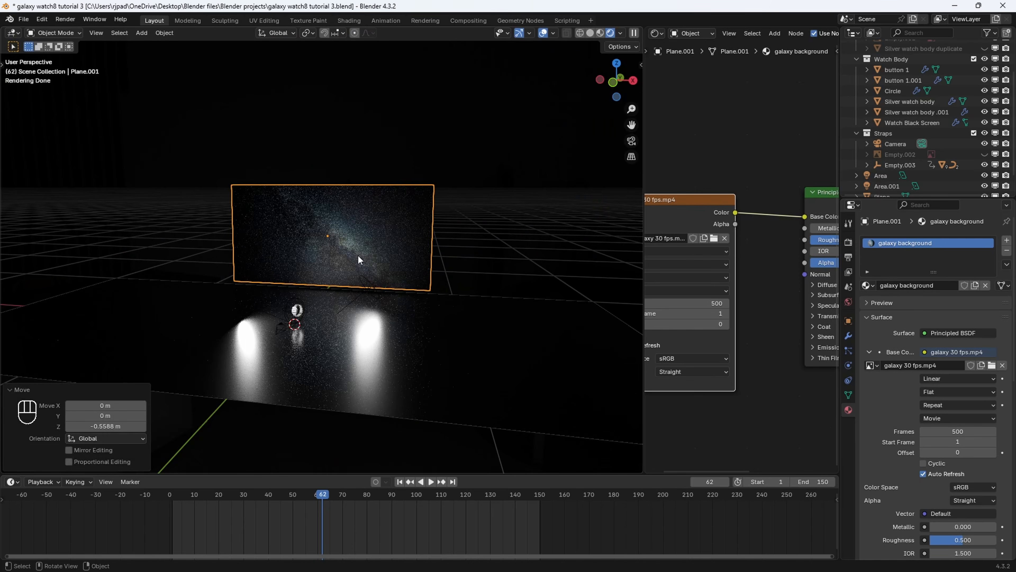
In camera view, scale the backdrop plane by about 0.376 and lower it about 0.27 m along Z behind the watch.
key("KP_0")
key("s")
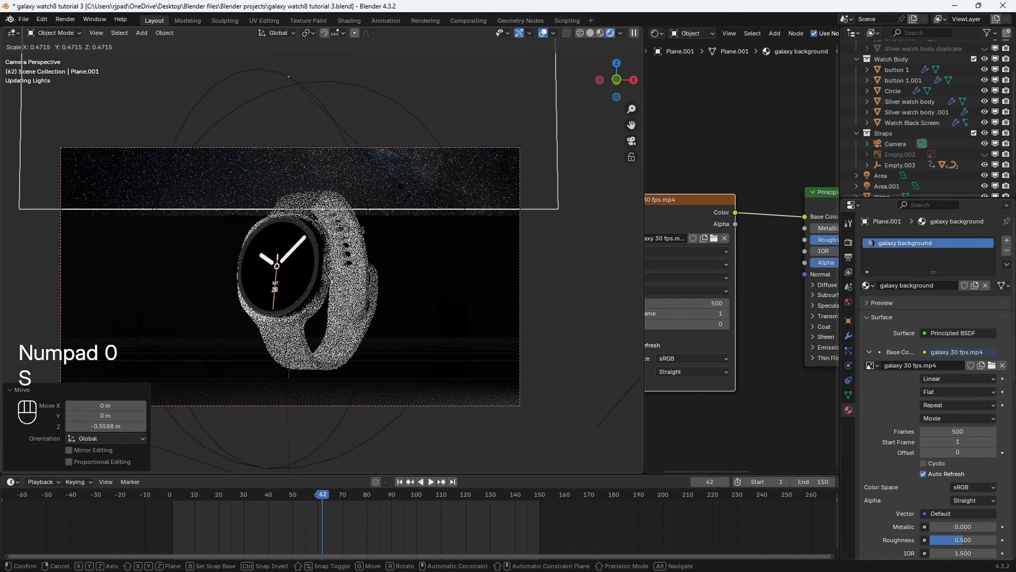
left_click(380, 172)
key("g")
key("z")
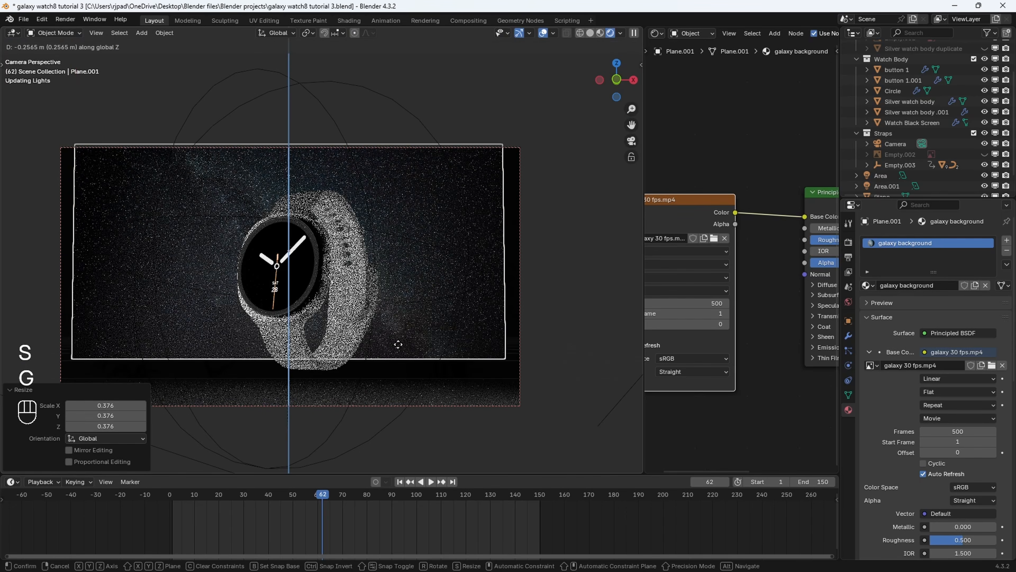
left_click(399, 347)
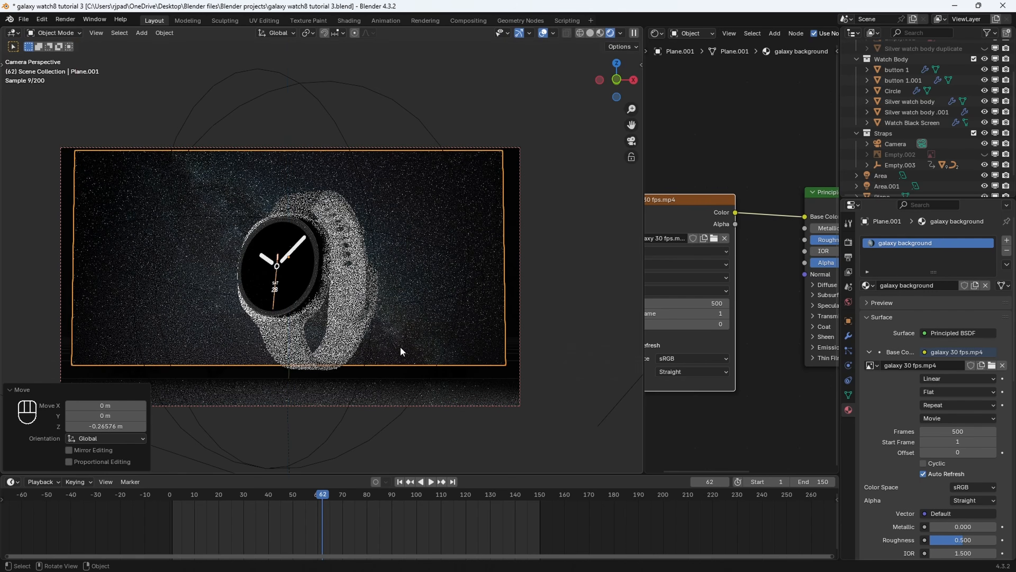
Raise the watch along Z by moving its parent empty, Empty.003.
scroll(414, 313, "down", 2)
left_click(419, 294)
key("g")
key("z")
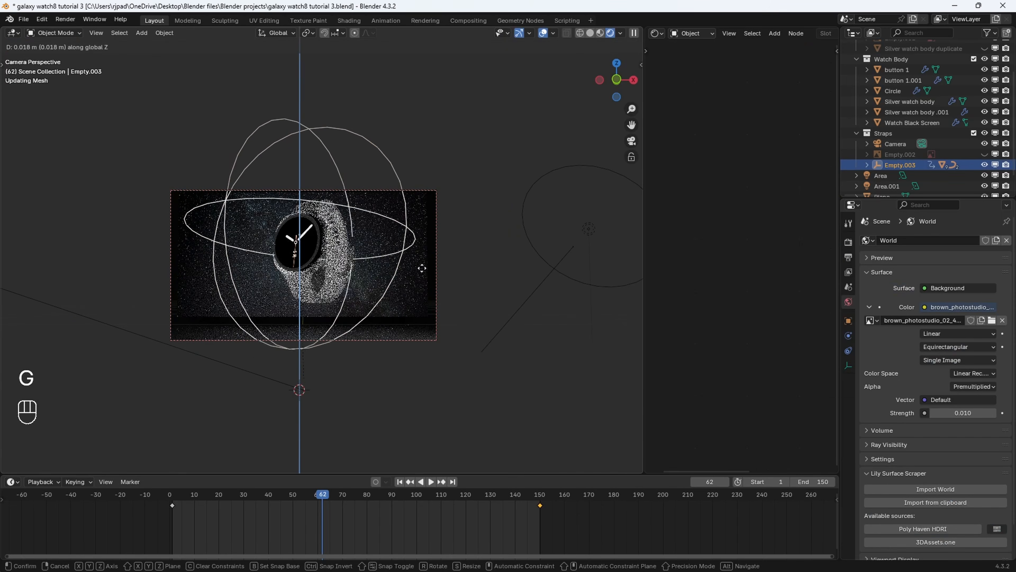
left_click(422, 204)
Raise the camera to a Z location of about 0.1 m so the watch sits back inside the frame.
left_click(418, 190)
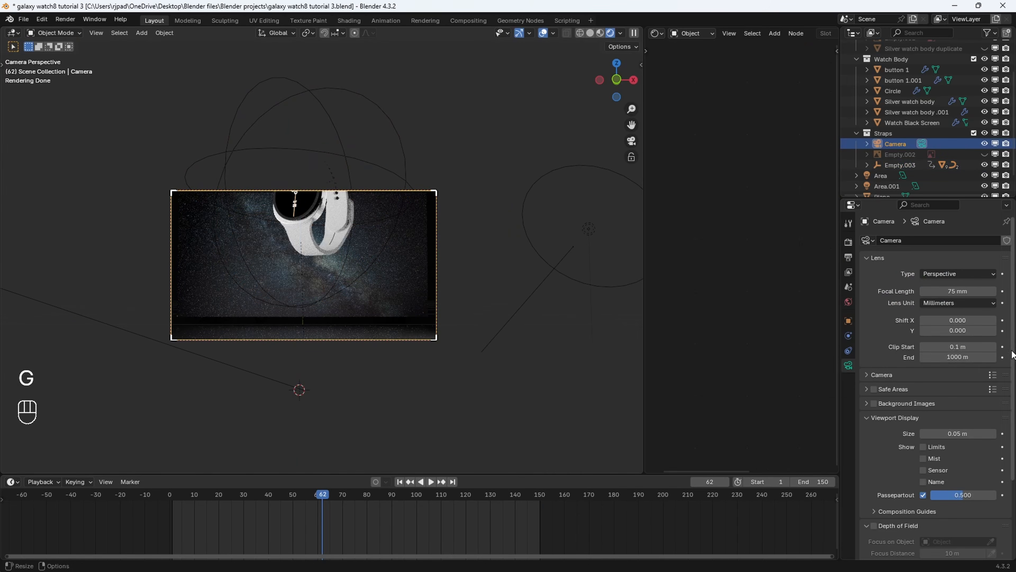
left_click(847, 322)
left_click_drag(952, 294, 976, 294, "shift")
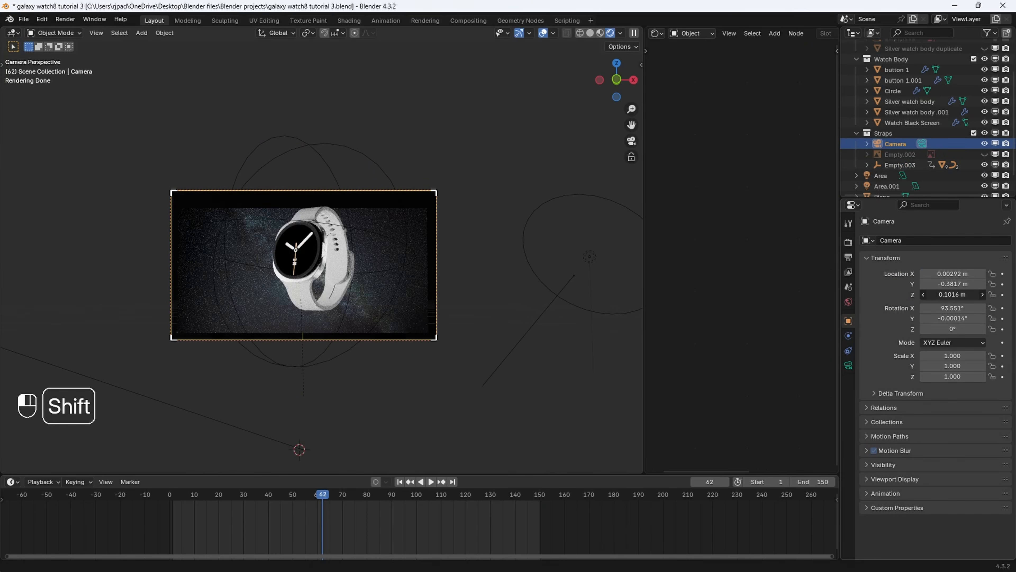
Raise the galaxy backdrop plane along Z to line it up with the camera frame.
left_click(429, 321)
key("g")
key("z")
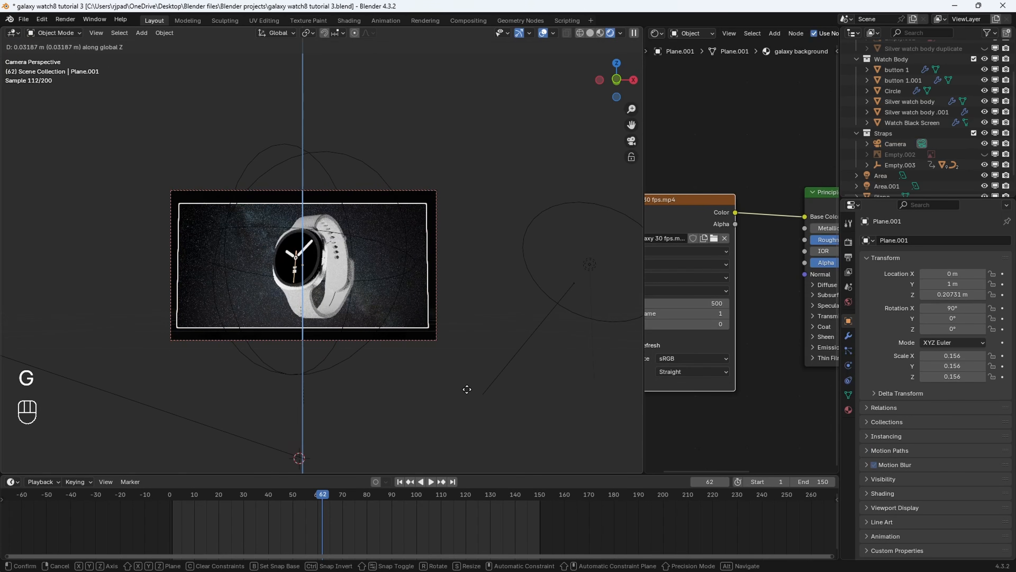
left_click(465, 330)
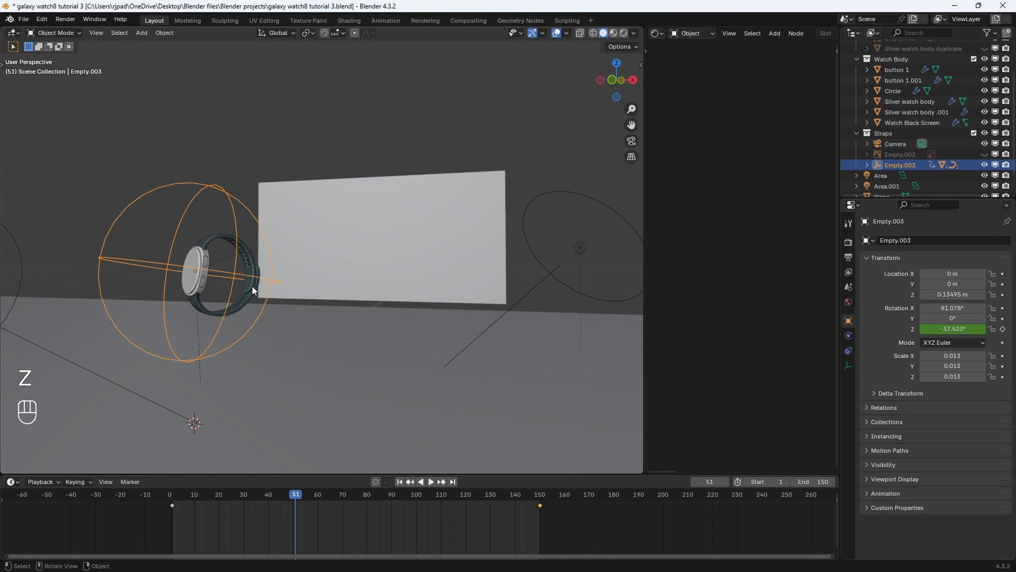
Frame the short strap and, in Edit Mode, select the linked geometry of its buckle frame and buckle pin.
left_click(244, 285)
key("KP_Decimal")
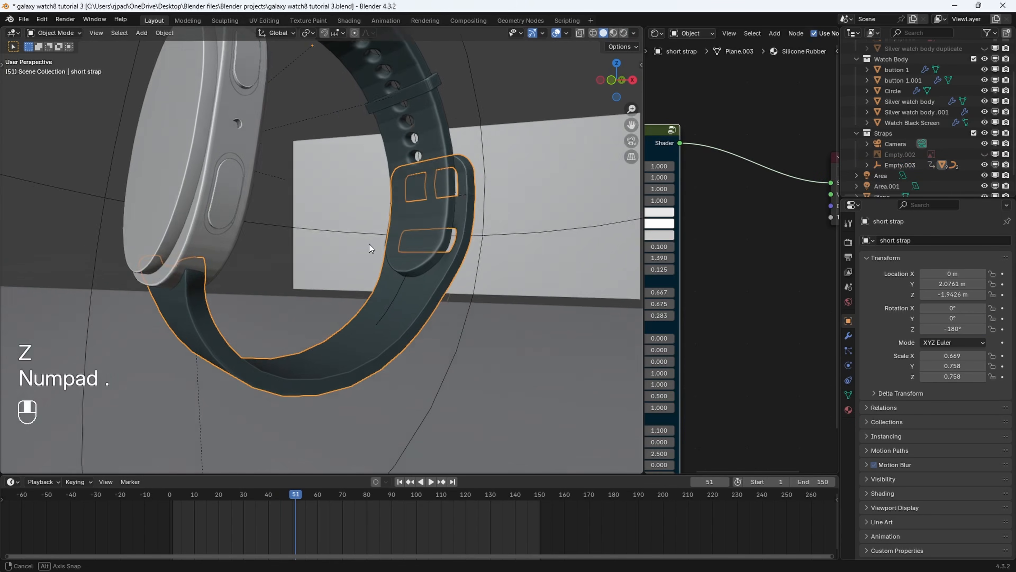
middle_click_drag(369, 243, 311, 206)
key("Tab")
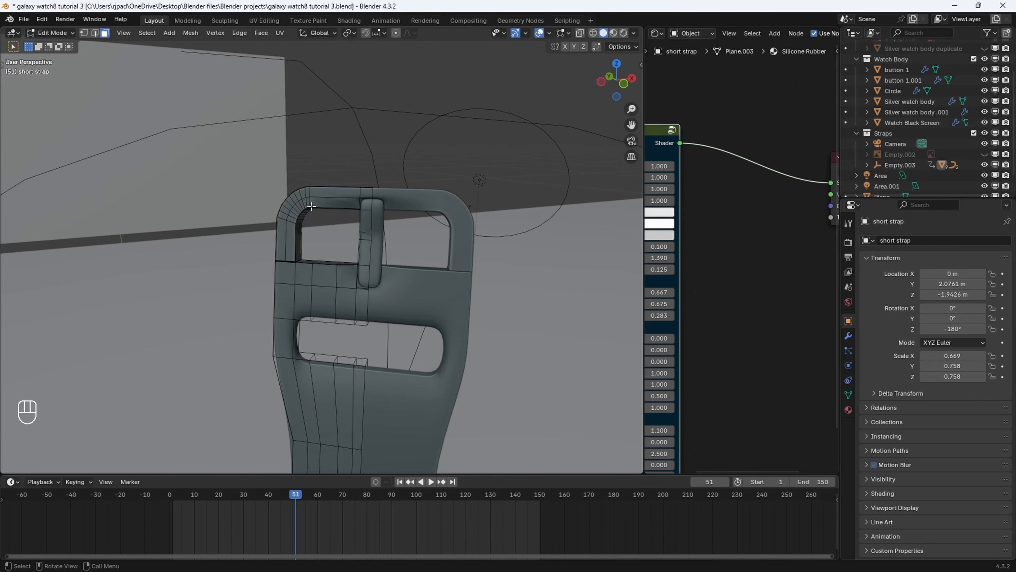
key("l")
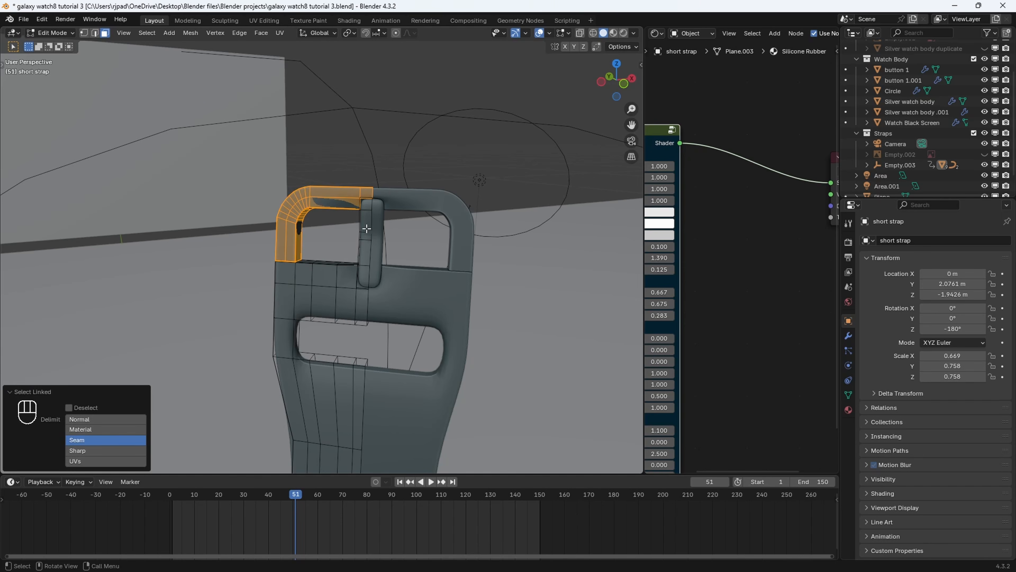
key("l")
Add a second material slot to the short strap with Metal Body and assign it to the selected buckle parts.
left_click(848, 409)
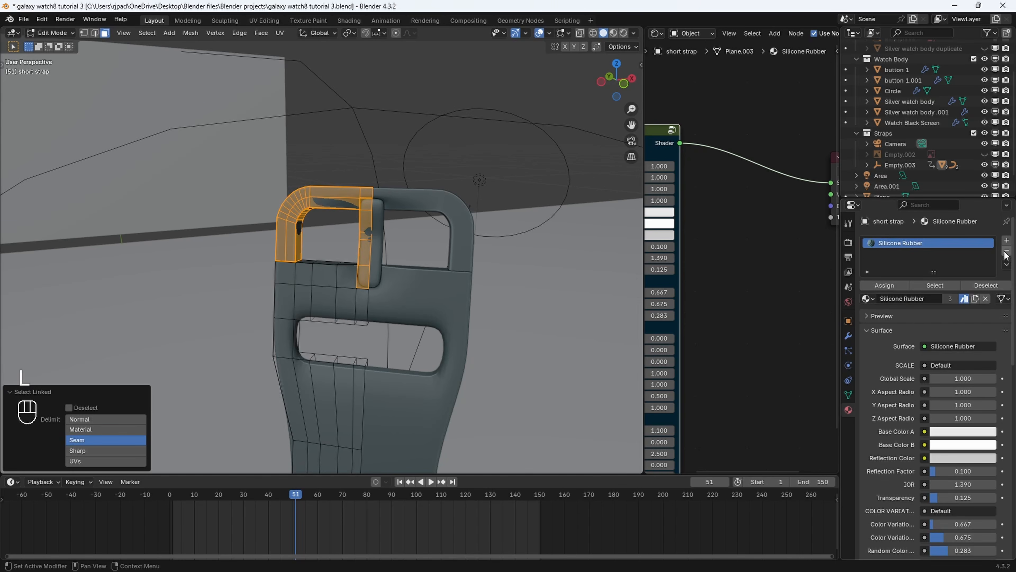
left_click(1007, 241)
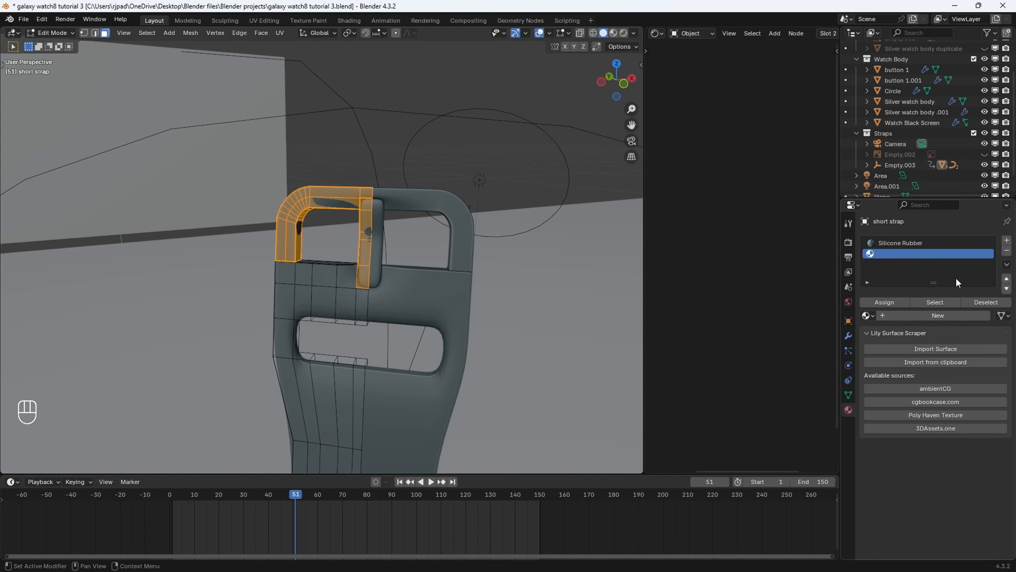
left_click(870, 315)
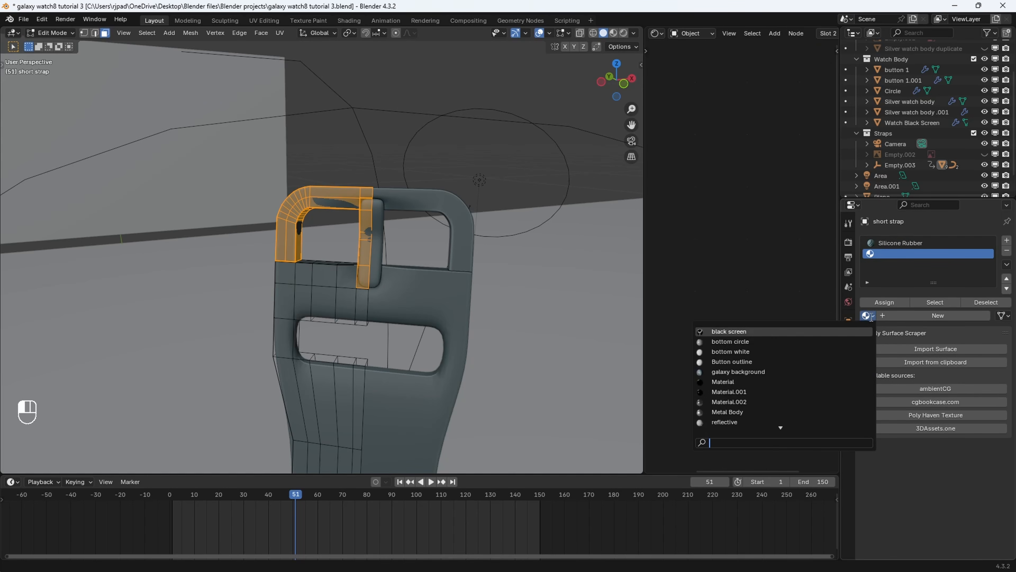
left_click(740, 411)
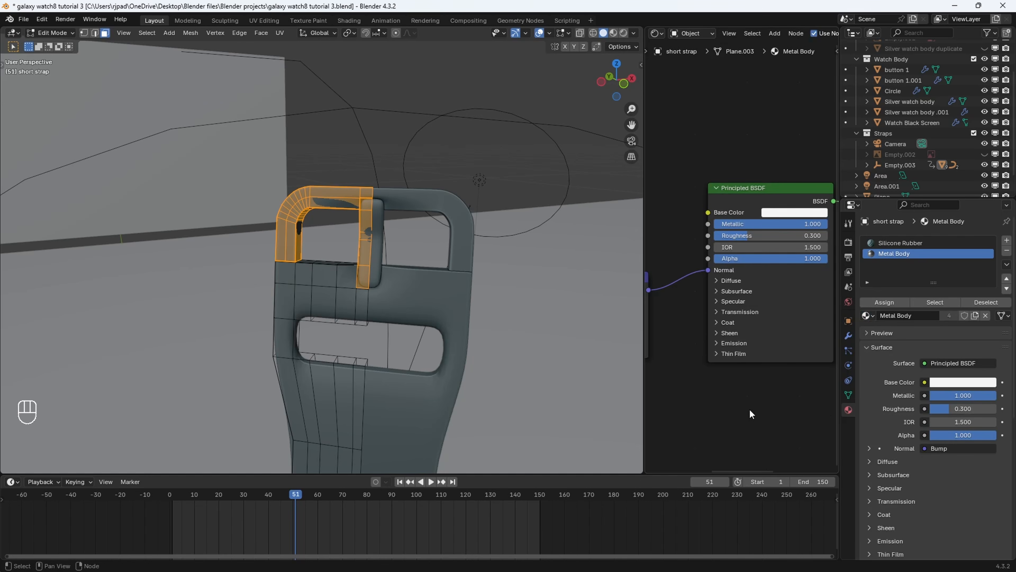
left_click(892, 305)
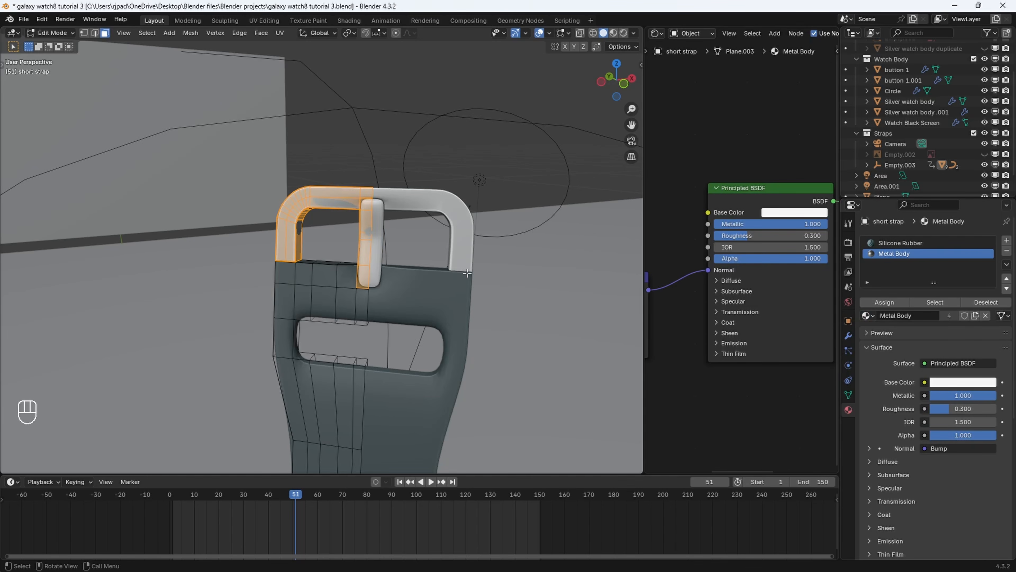
Inspect the metal buckle and the whole watch in Rendered shading.
key("z")
left_click(431, 241)
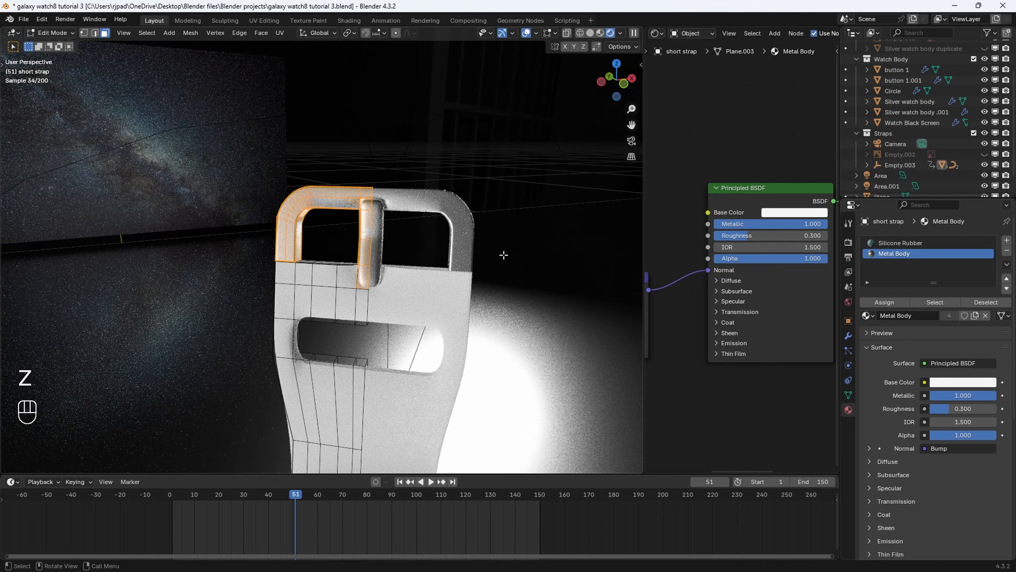
scroll(400, 240, "down", 5)
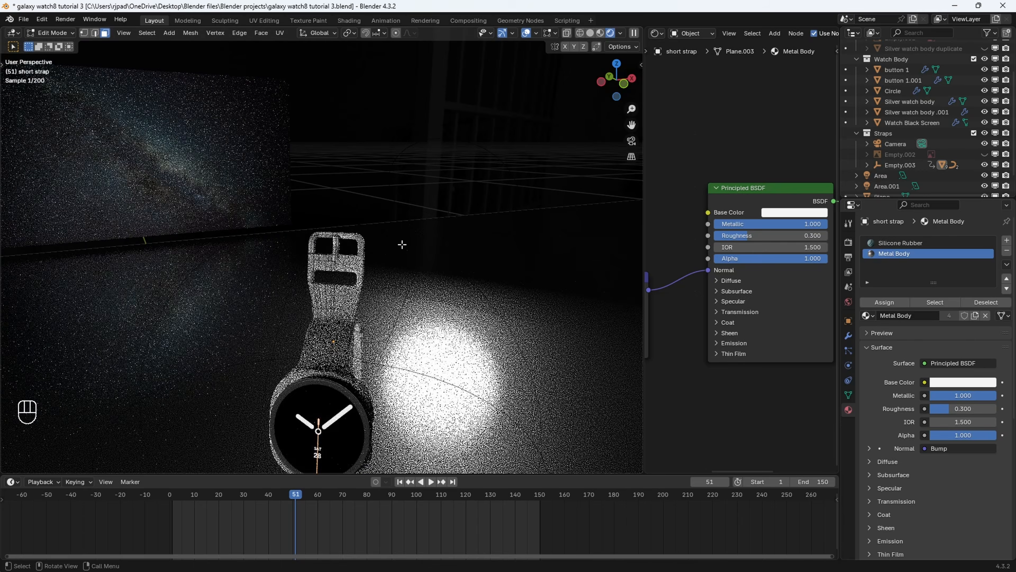
Leave Edit Mode on the short strap and play the watch rotation through the camera in Solid shading.
key("Tab")
key("KP_0")
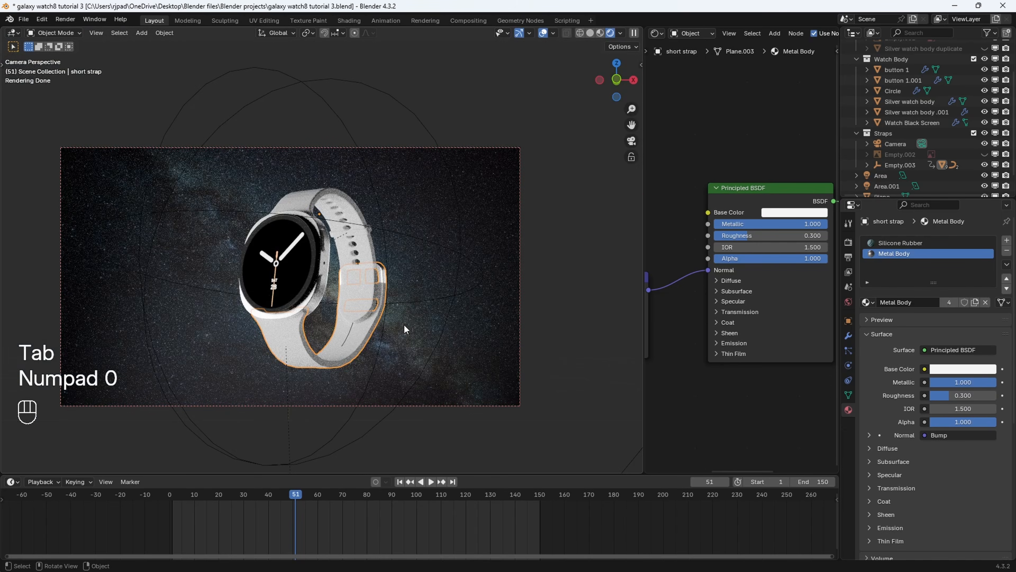
key("z")
left_click(446, 288)
key("space")
scroll(396, 282, "up", 2)
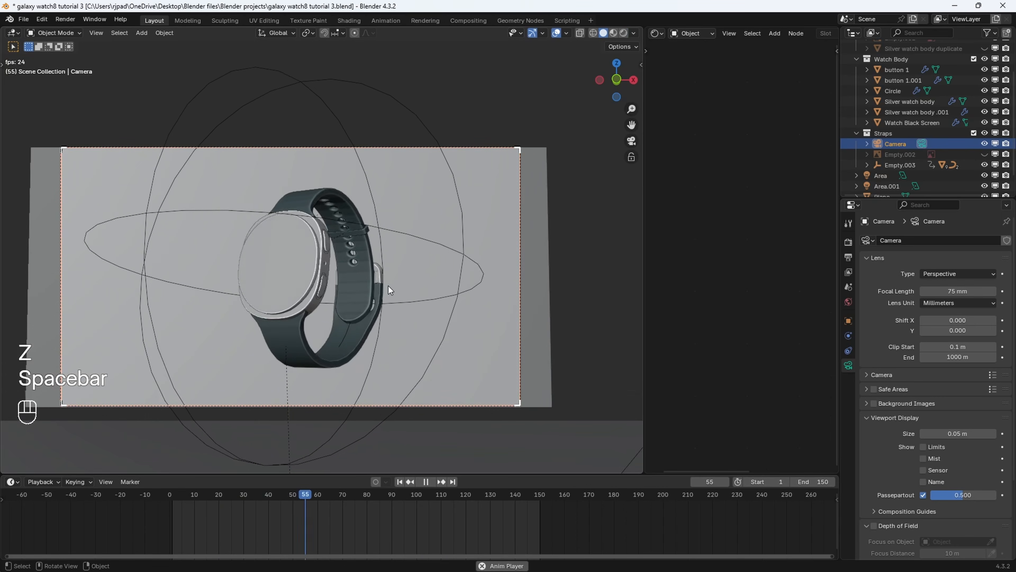
scroll(390, 289, "down", 1)
Stop playback, select the watch screen, and replace its front view image texture with "galaxy watch8 screen video recording.mp4".
left_click(325, 239)
key("space")
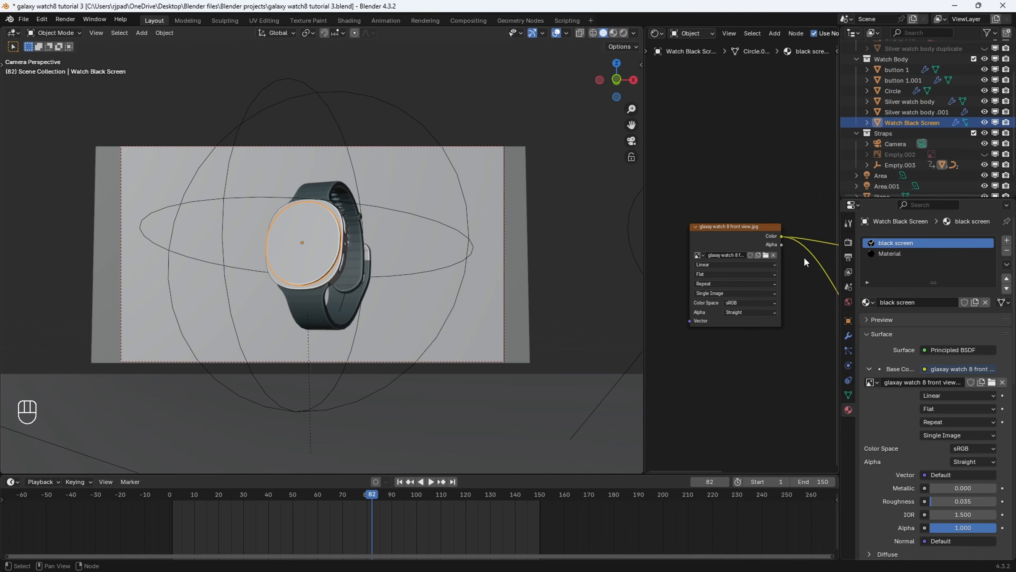
left_click(765, 255)
scroll(784, 240, "down", 5)
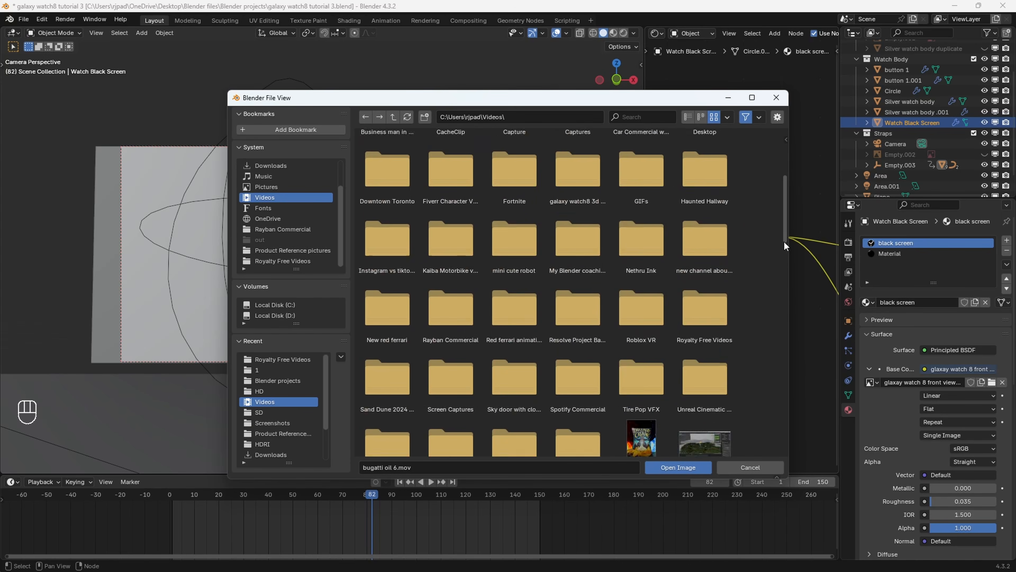
left_click_drag(795, 395, 795, 451)
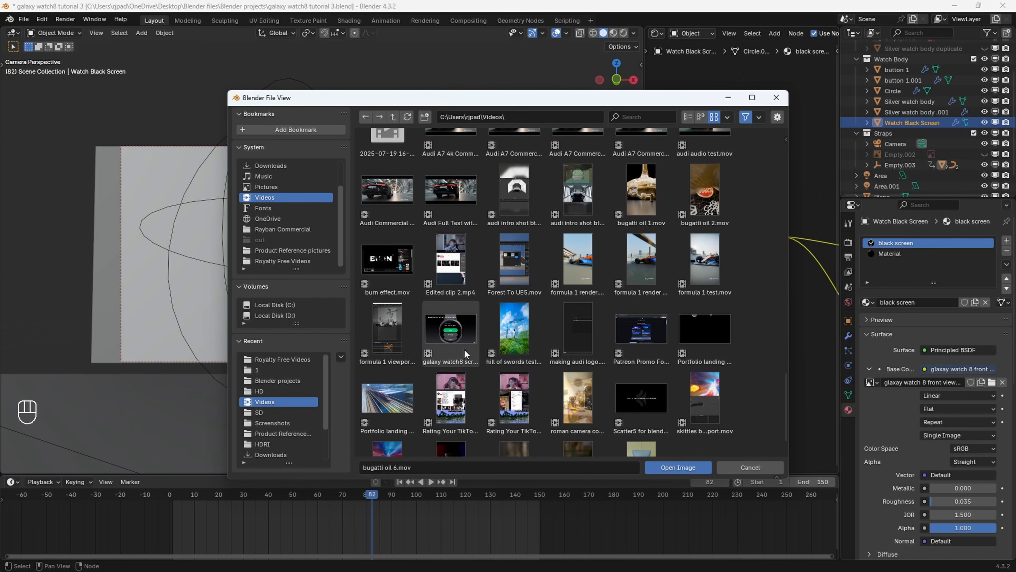
left_click(446, 342)
scroll(446, 341, "down", 1)
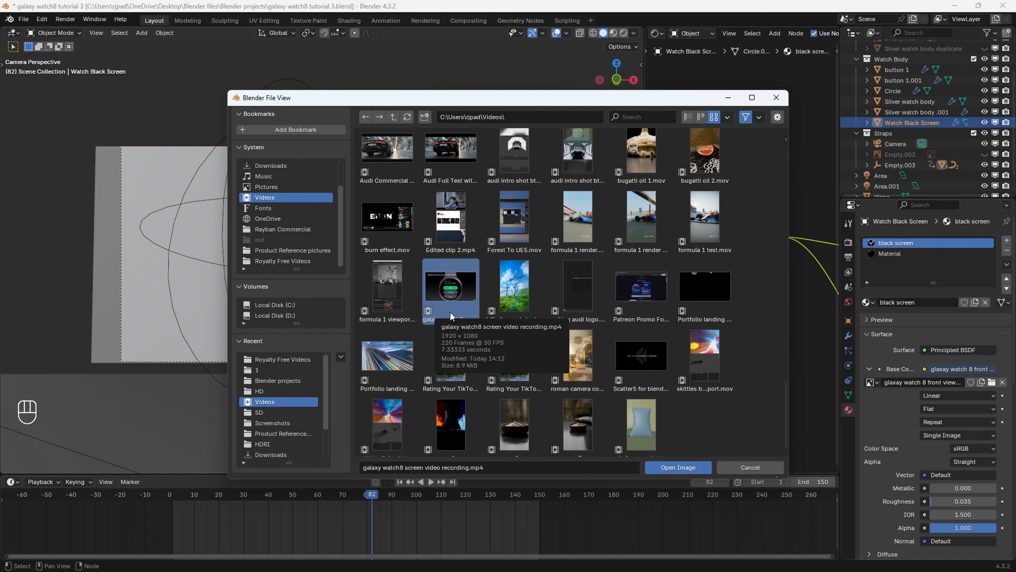
left_click(681, 466)
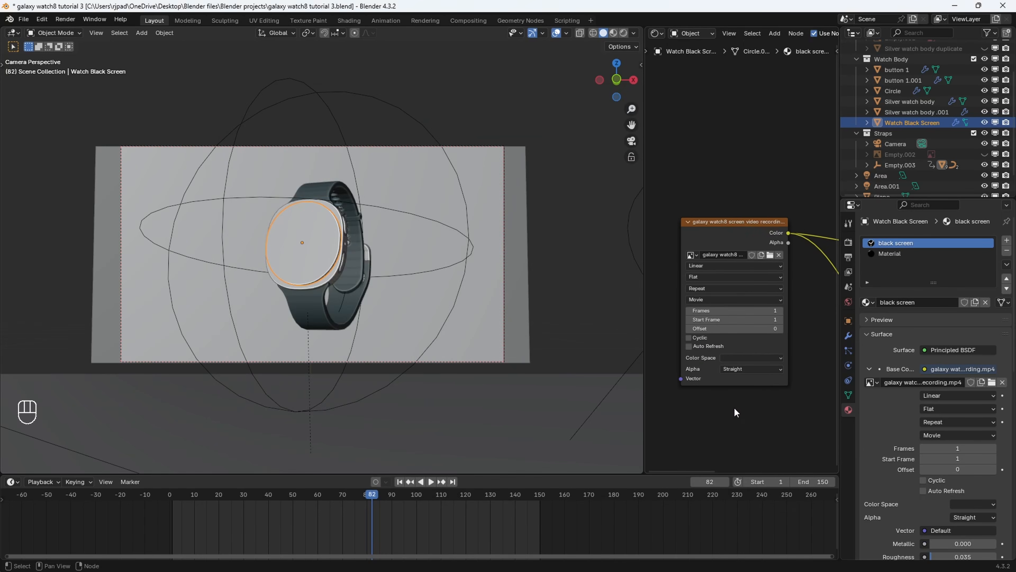
Set the screen video texture to 500 frames with Auto Refresh enabled, and play the animation in Material Preview.
left_click(738, 311)
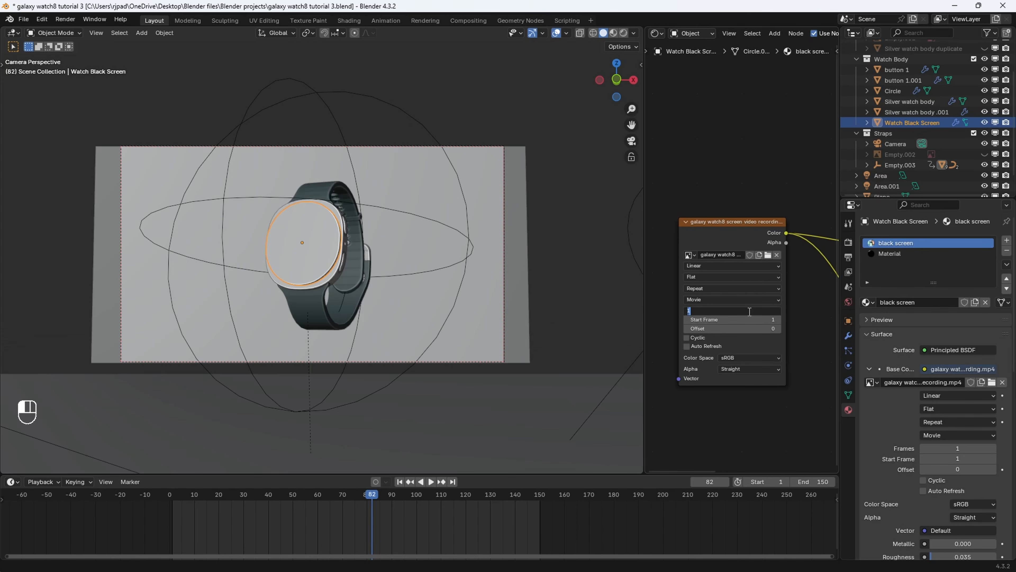
key("Return")
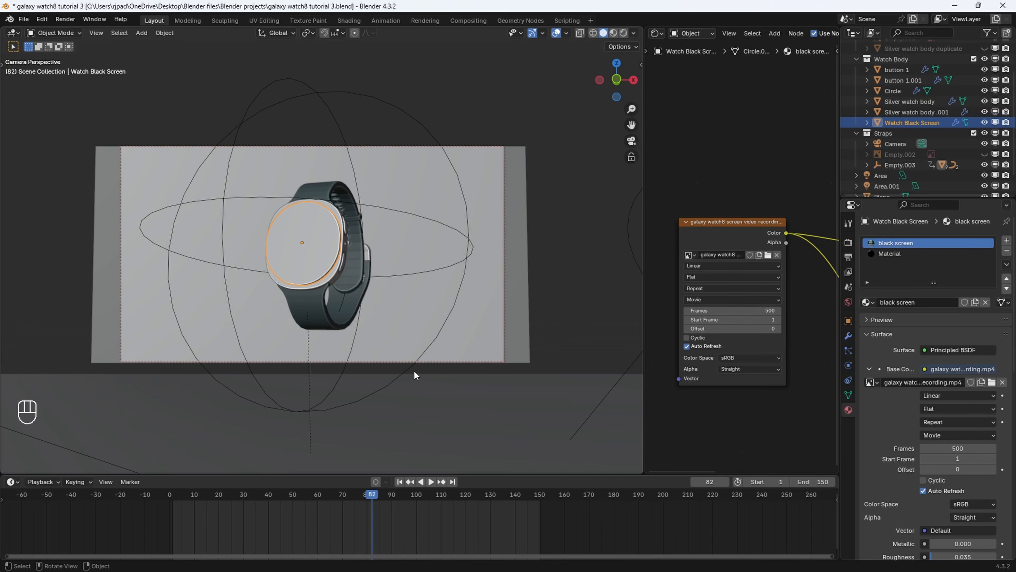
key("z")
left_click(412, 392)
key("space")
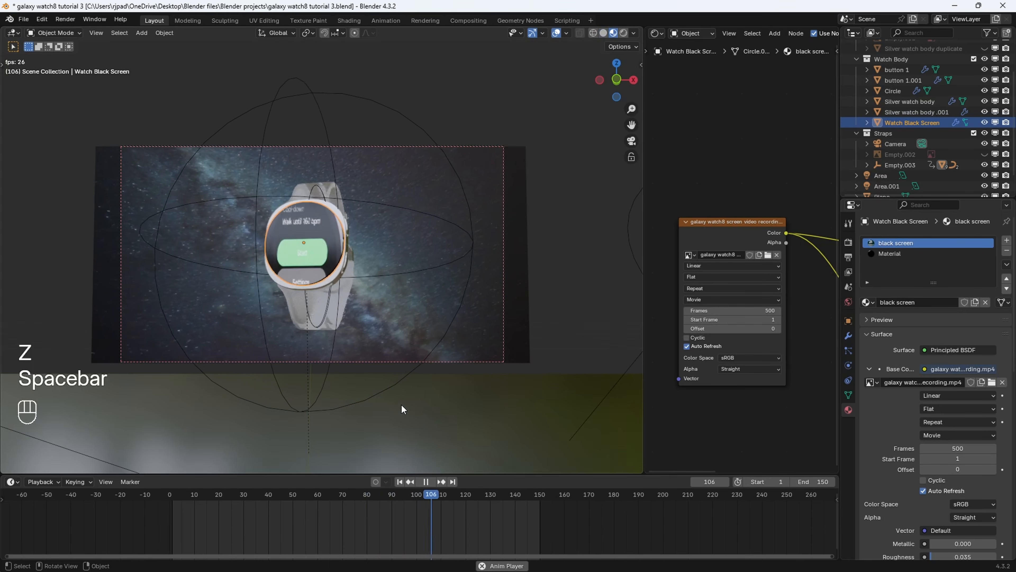
key("space")
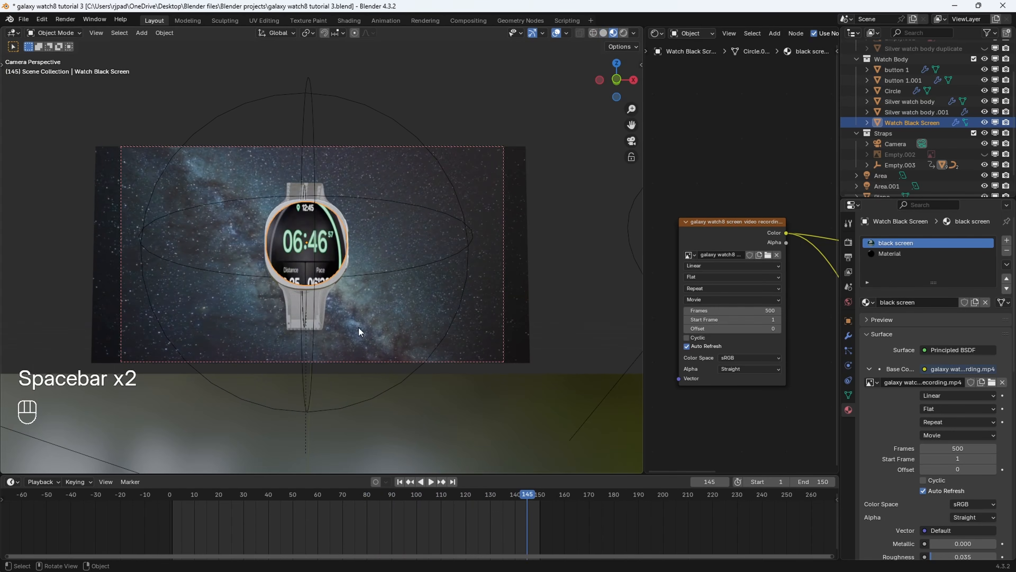
Select all faces of the watch screen in Edit Mode and replace the Shader Editor with the UV Editor.
scroll(358, 326, "up", 4)
scroll(319, 251, "down", 2)
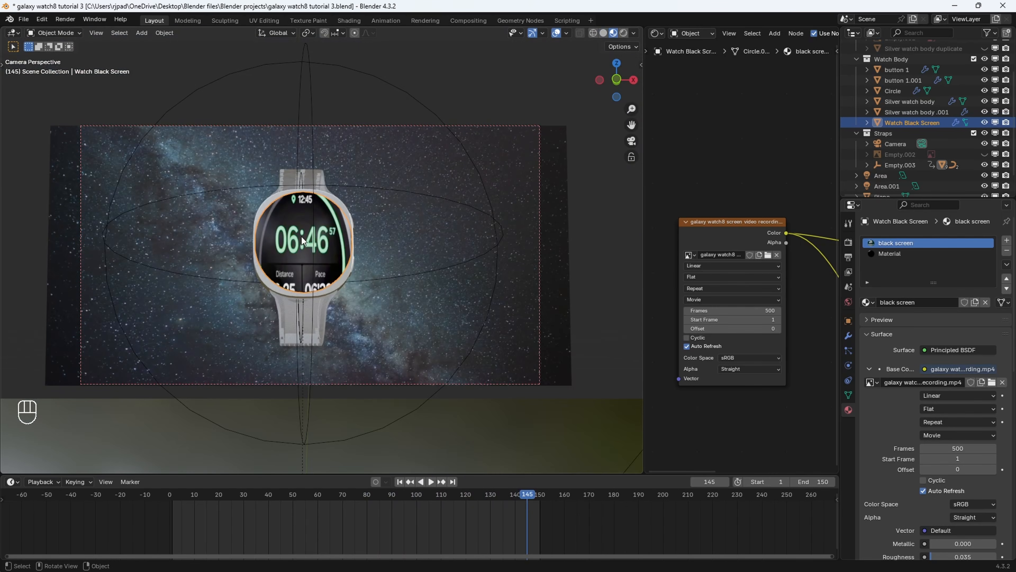
key("Tab")
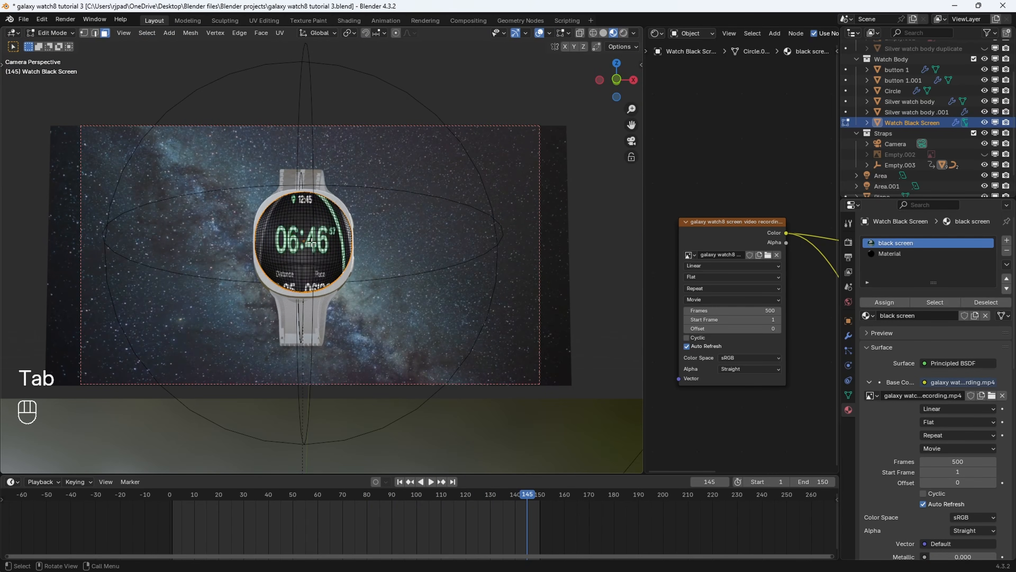
left_click_drag(212, 157, 515, 361)
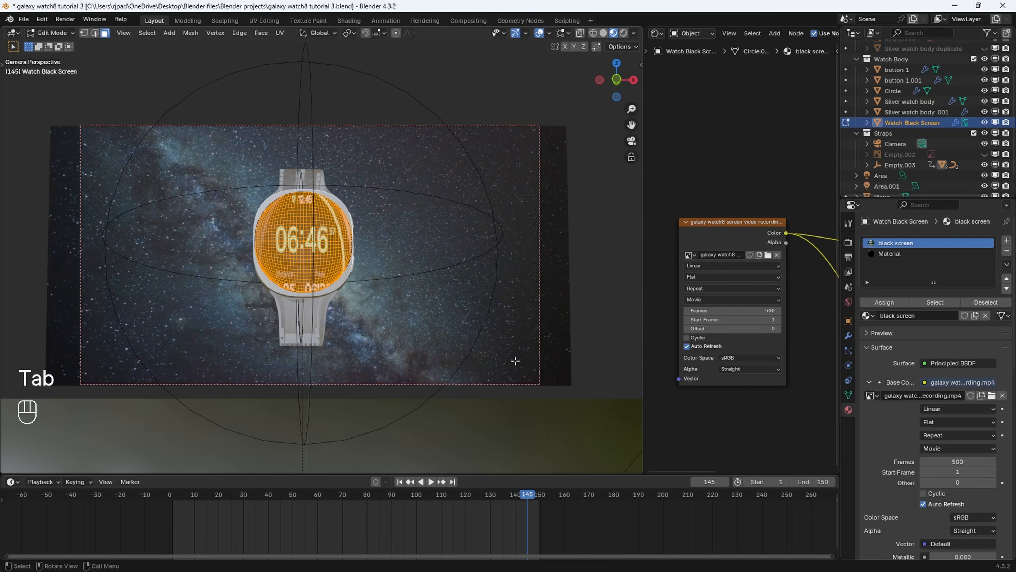
left_click(660, 30)
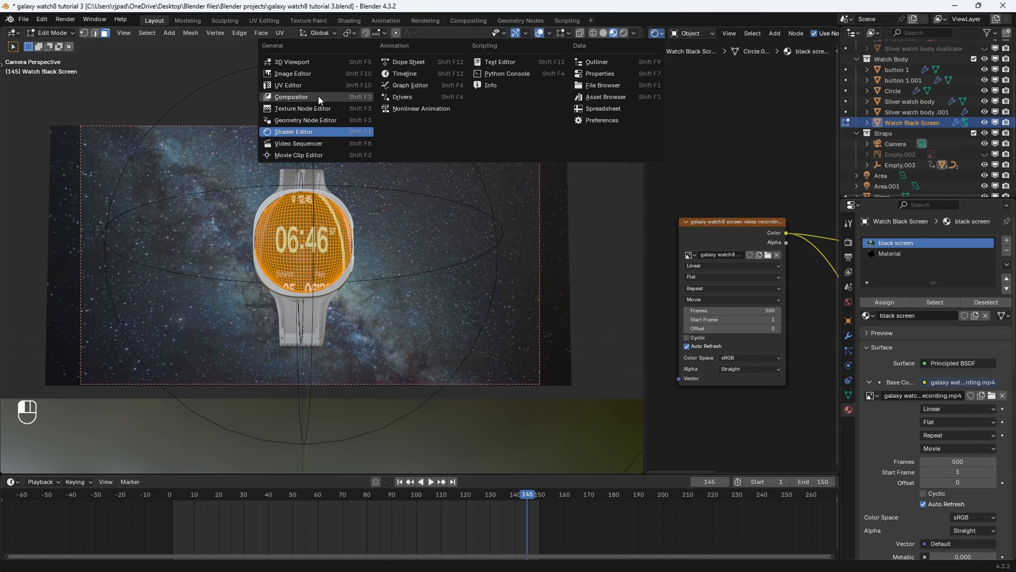
left_click(286, 88)
scroll(731, 282, "up", 1)
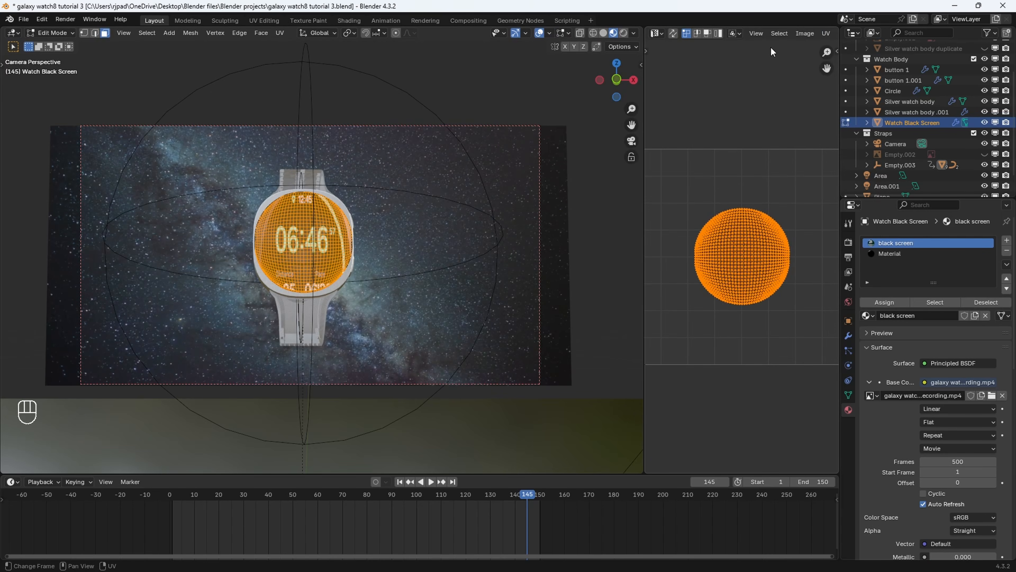
scroll(760, 35, "down", 3)
scroll(776, 249, "down", 4)
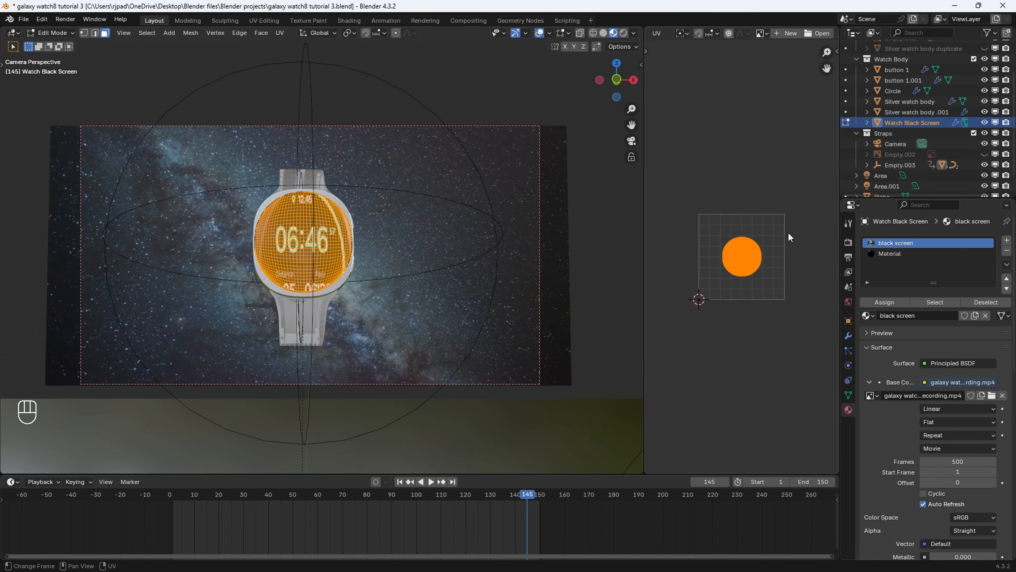
Stretch the screen's UV island along Y, hide the viewport overlays, and shift the island about 0.089 down along Y.
scroll(786, 234, "up", 4)
key("s")
key("y")
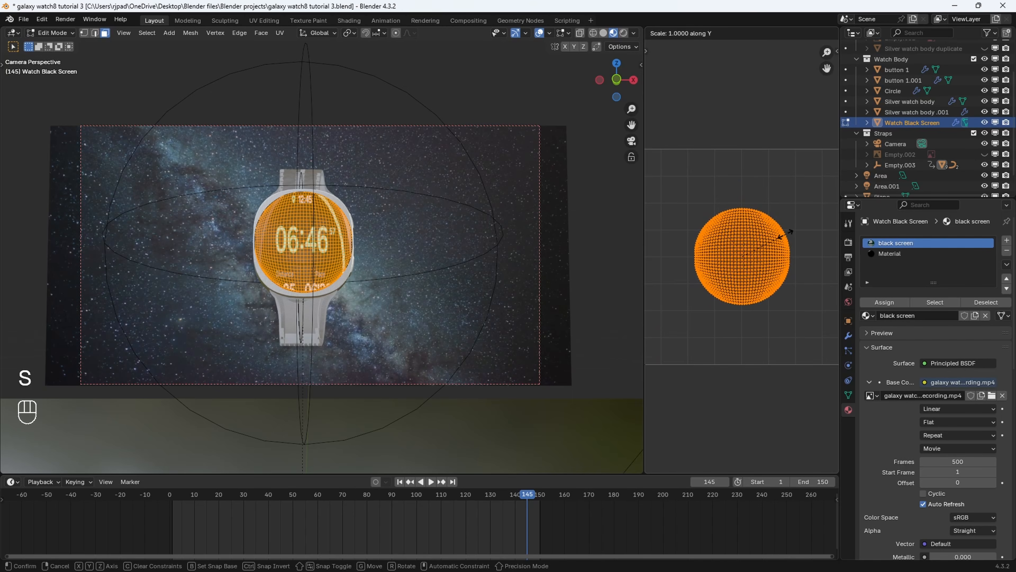
left_click(812, 236)
left_click(540, 33)
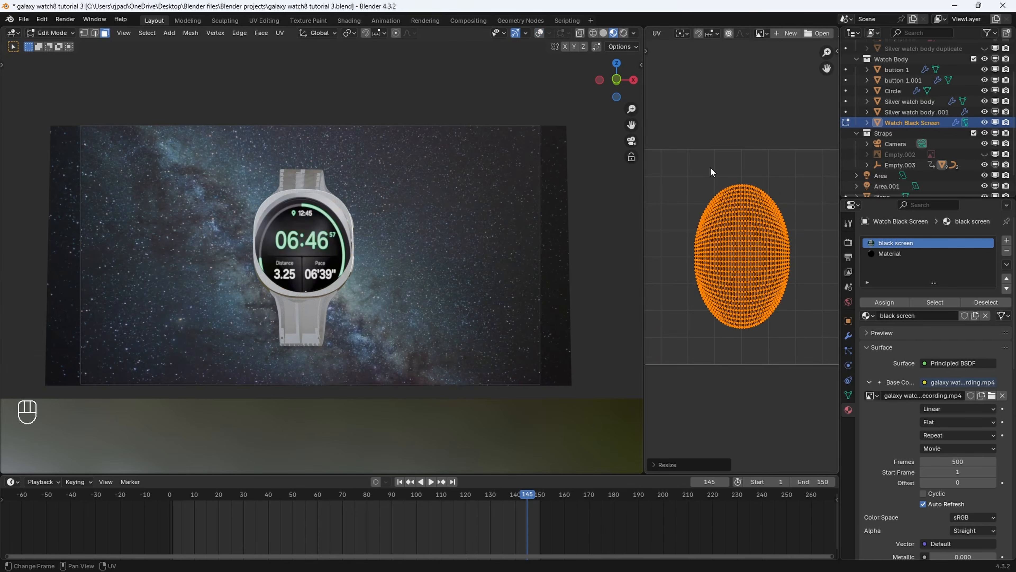
key("g")
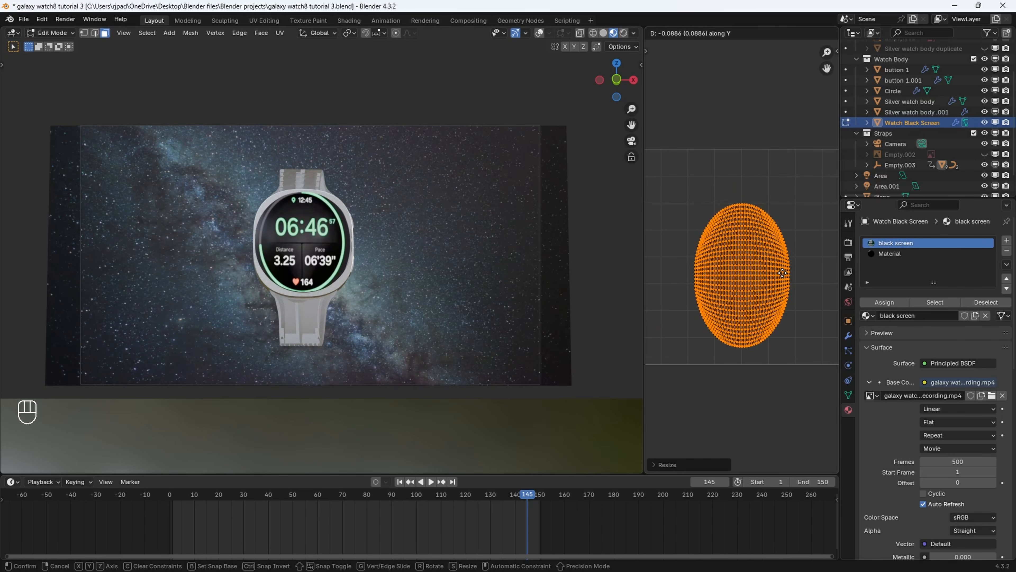
left_click(782, 273)
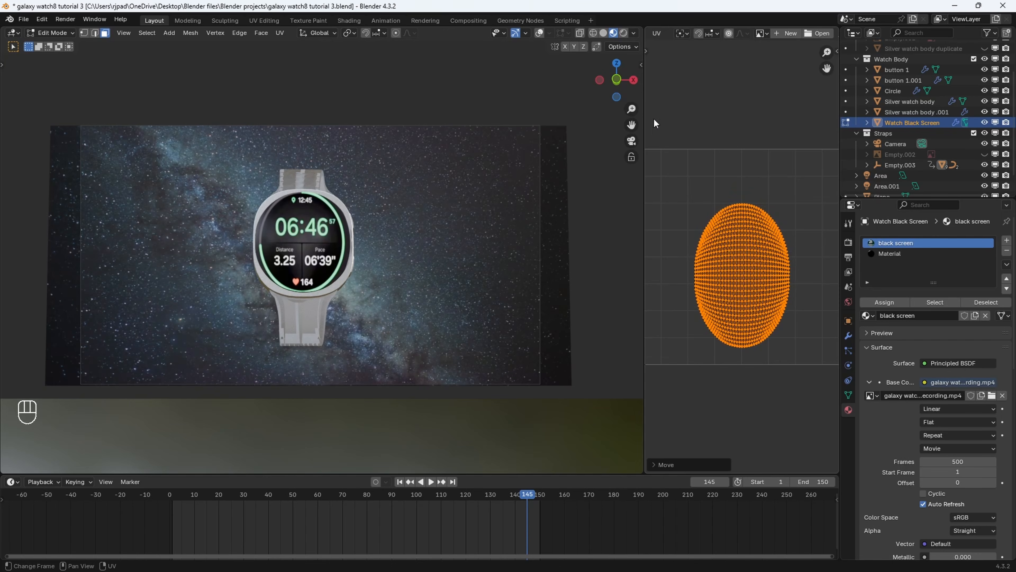
Narrow the screen's UV island along X to a scale of about 0.86, judging the display from the front view.
left_click(617, 80)
middle_click_drag(546, 284, 564, 149, "shift")
scroll(505, 237, "up", 4)
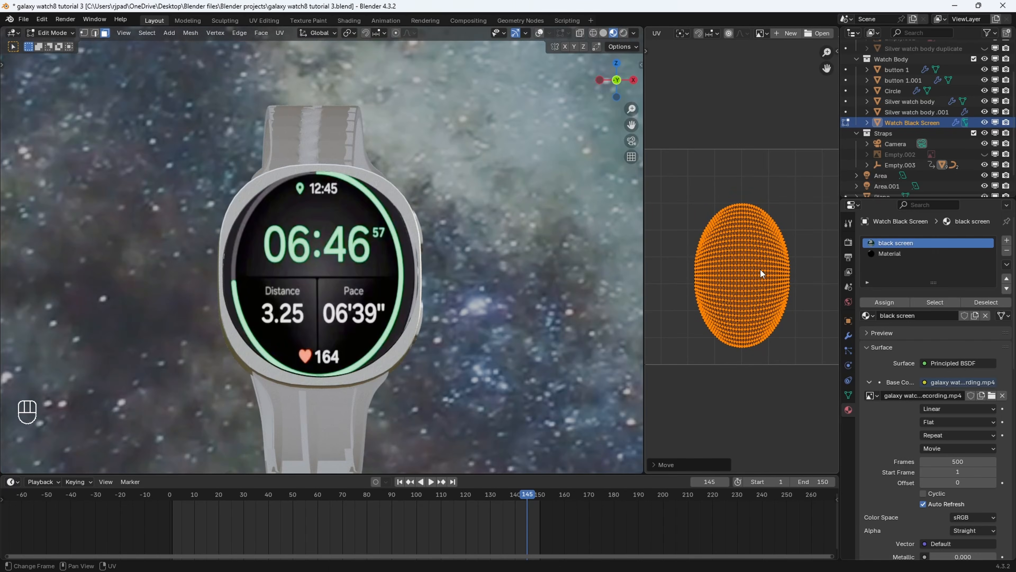
key("s")
key("x")
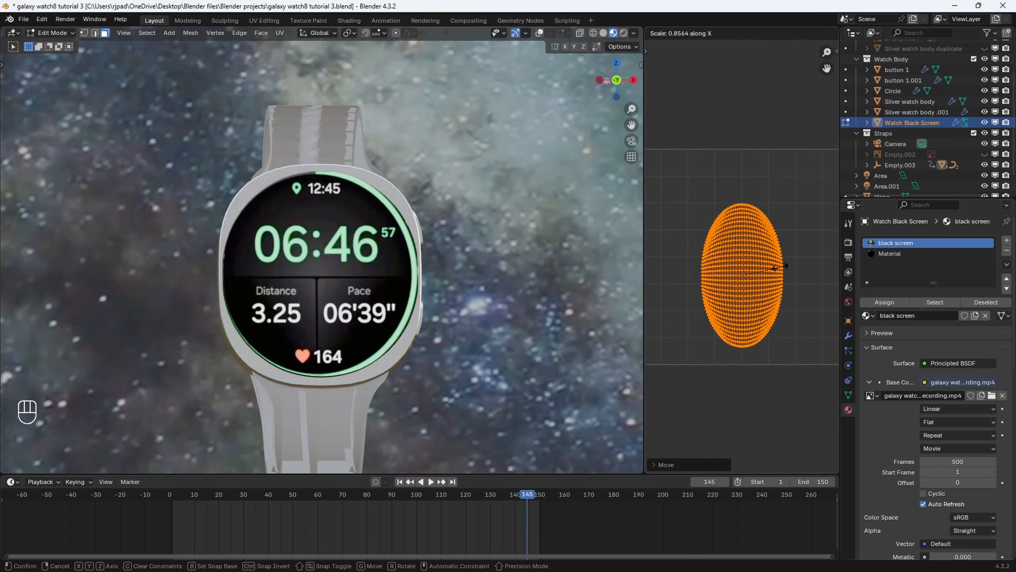
left_click(798, 263)
Enlarge the screen's UV island uniformly by about 1.1, nudge it slightly down, and play the animation to check the fit.
key("s")
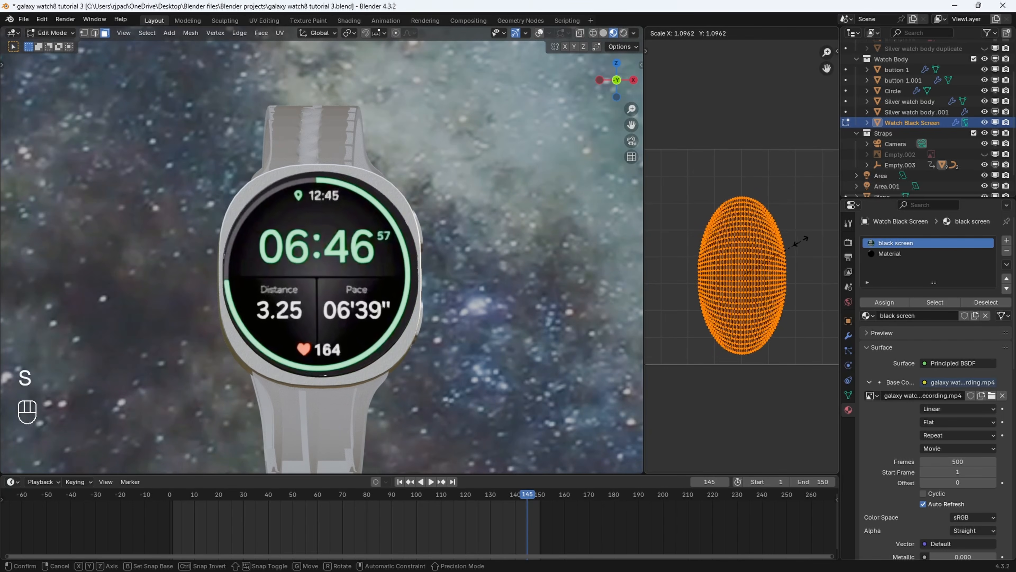
left_click(786, 247)
key("g")
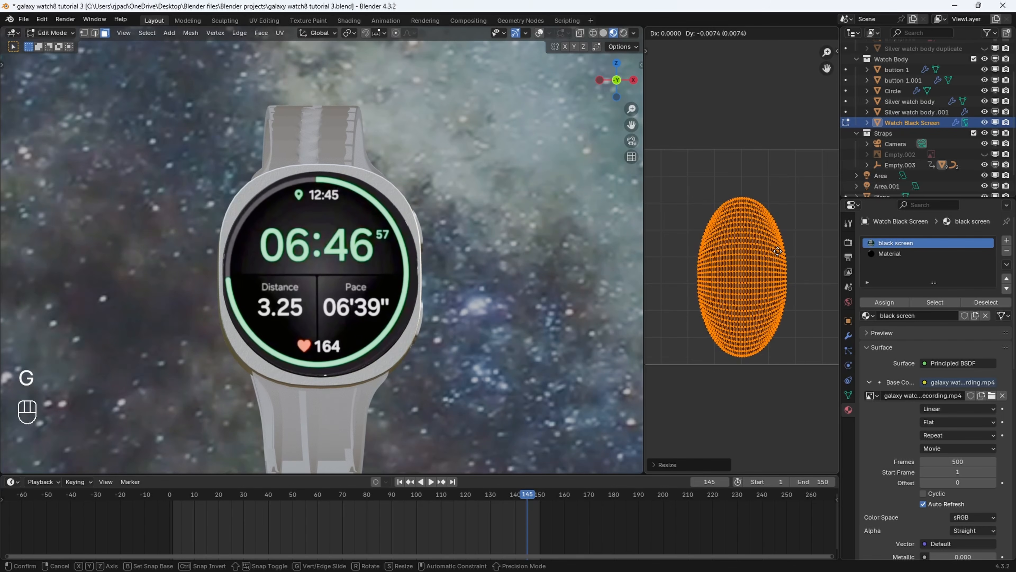
left_click(778, 256)
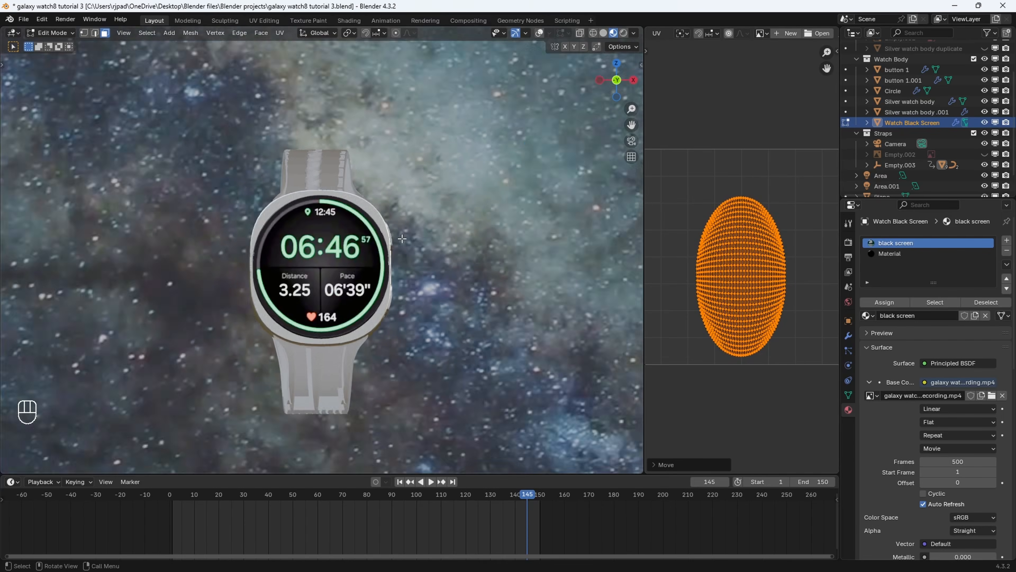
key("space")
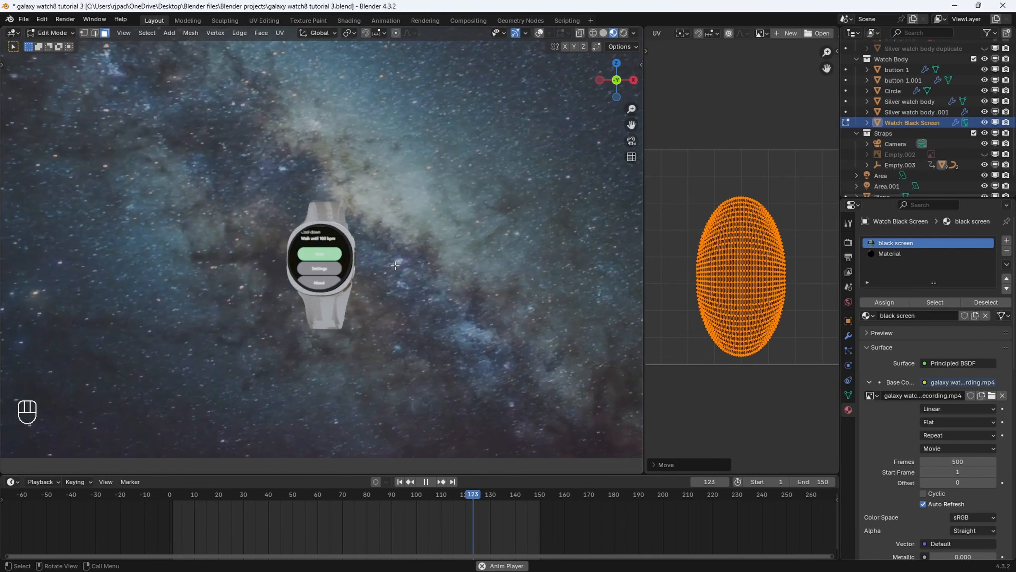
key("space")
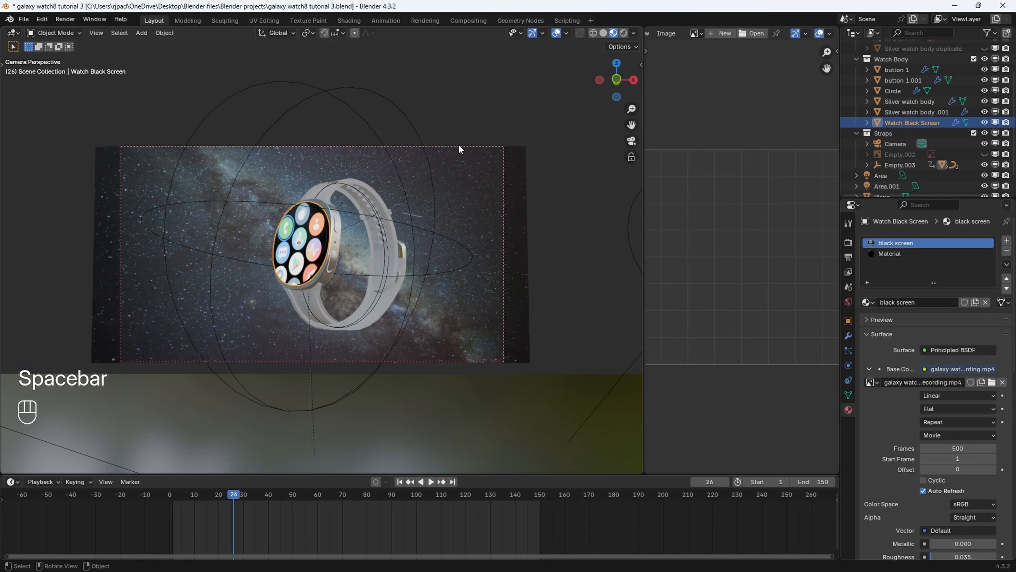
Select the camera, enable Depth of Field, and set its F-Stop to 30.
left_click(458, 145)
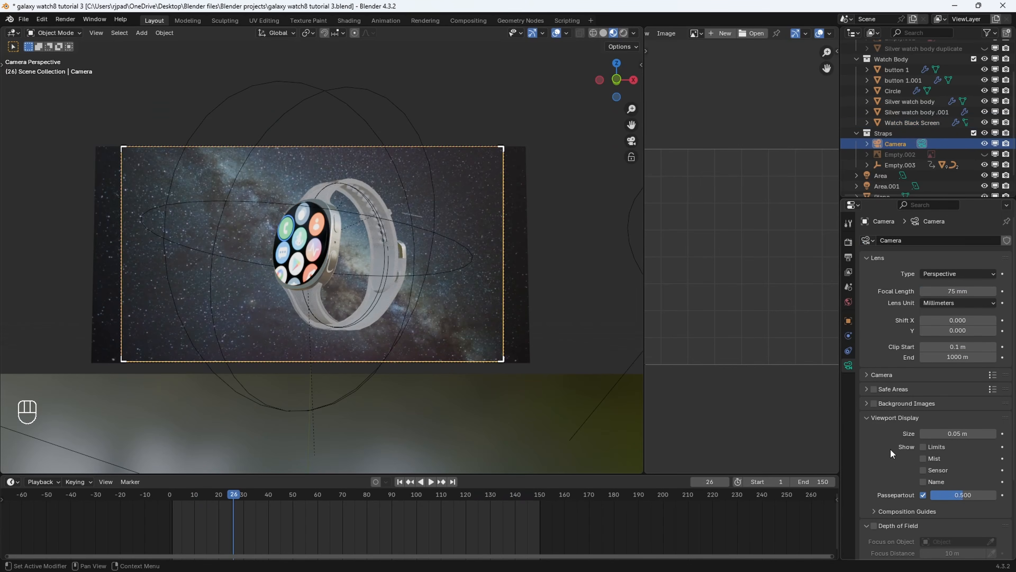
scroll(878, 417, "down", 5)
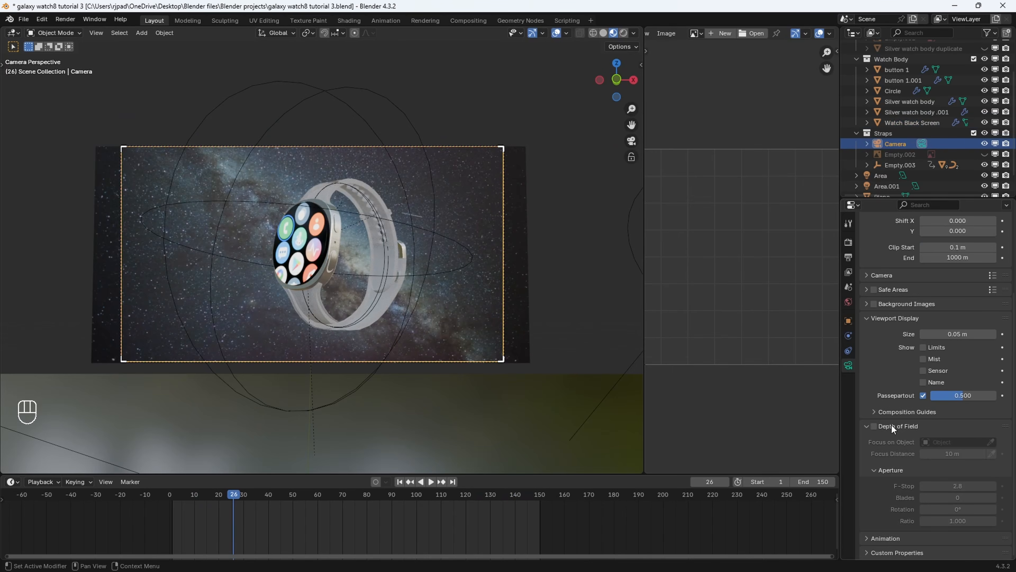
left_click(875, 426)
left_click(959, 485)
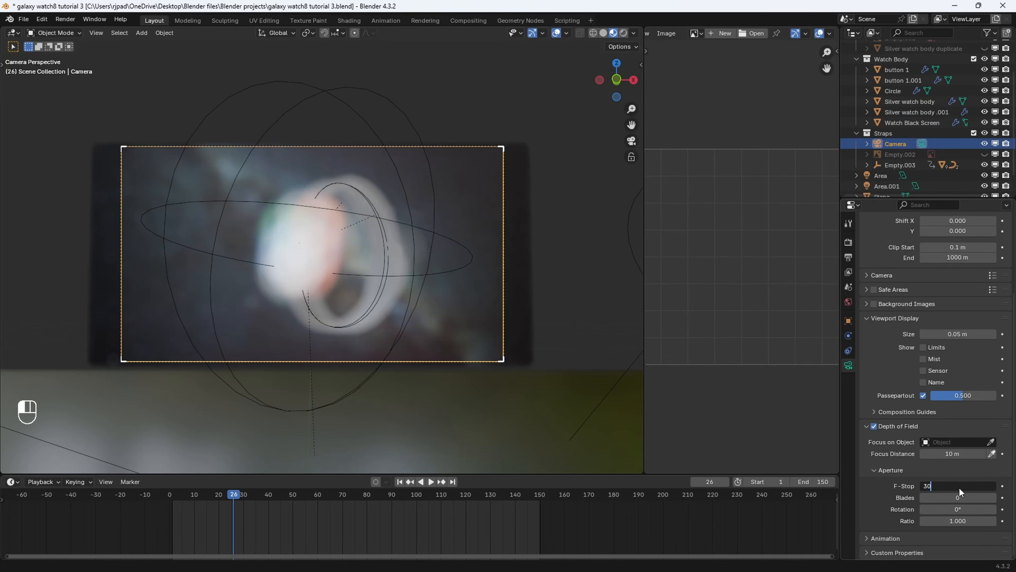
key("Return")
Adjust the camera's focus distance to about 0.4 m so the watch is sharp against the blurred galaxy backdrop.
left_click_drag(952, 454, 962, 454)
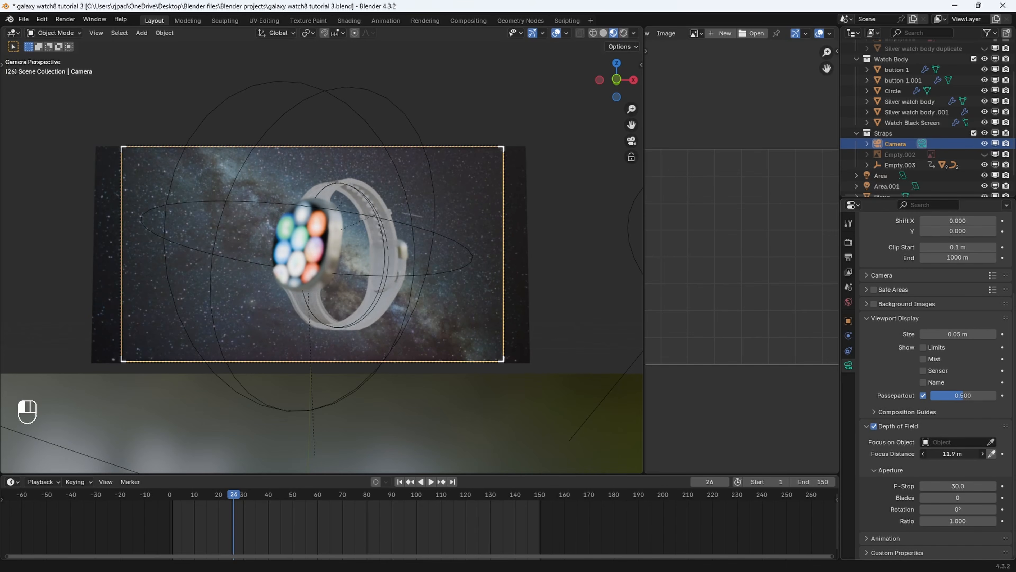
left_click_drag(953, 453, 941, 453)
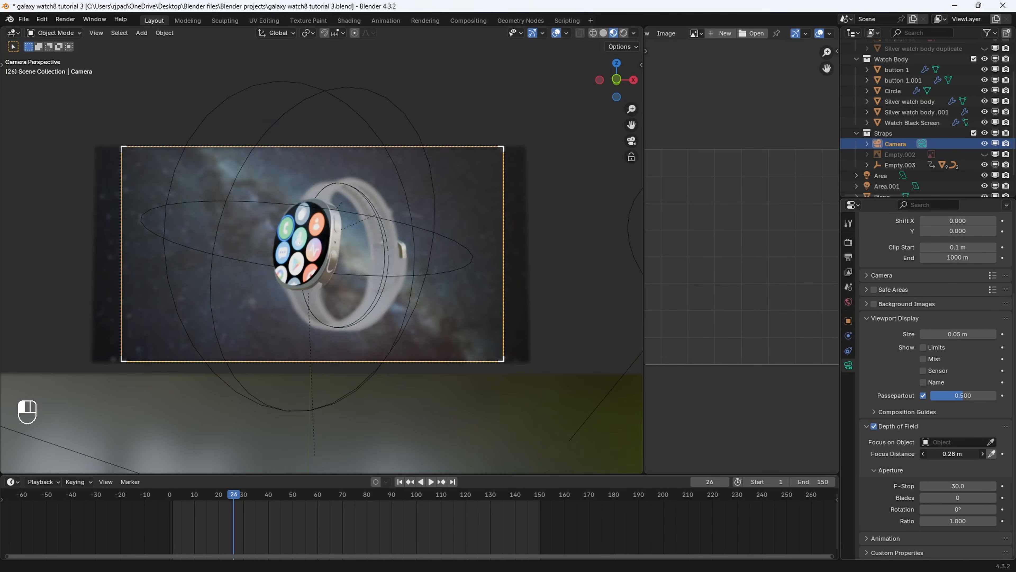
left_click_drag(952, 453, 948, 453)
scroll(435, 316, "up", 6)
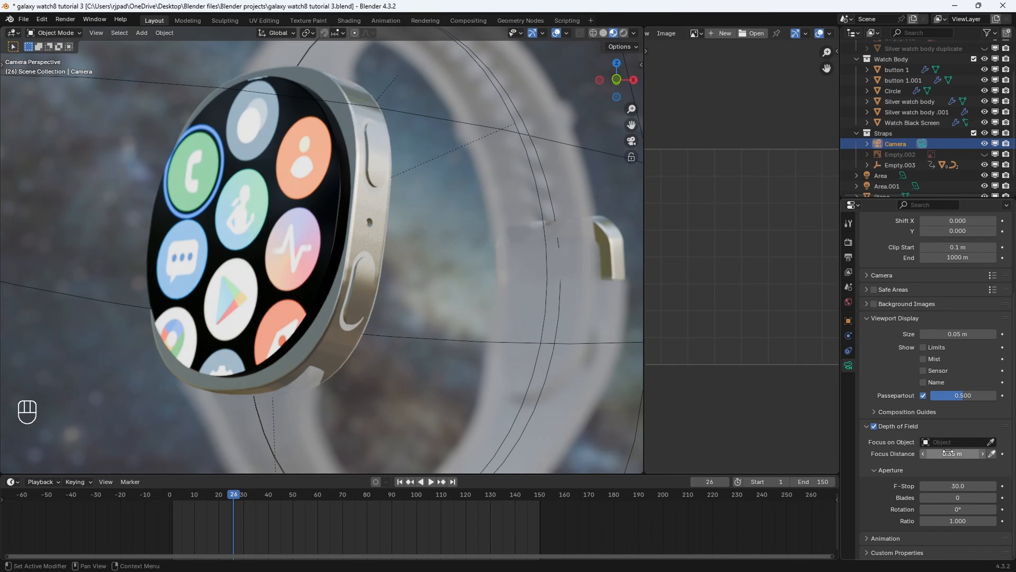
left_click_drag(948, 453, 964, 453, "shift")
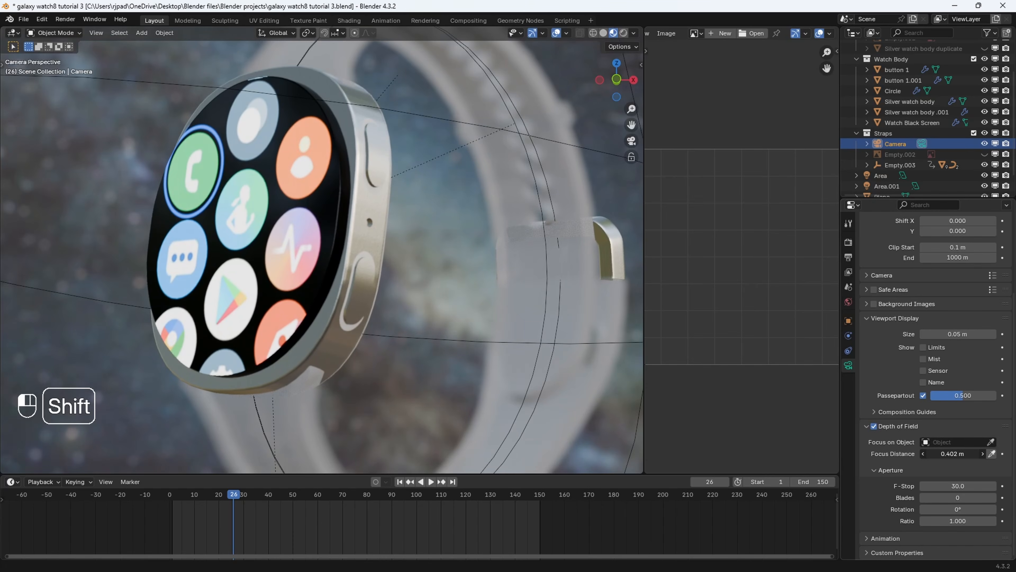
Set the camera's F-Stop to 38 and play the animation in rendered shading to check the blur.
left_click(965, 485)
type("38")
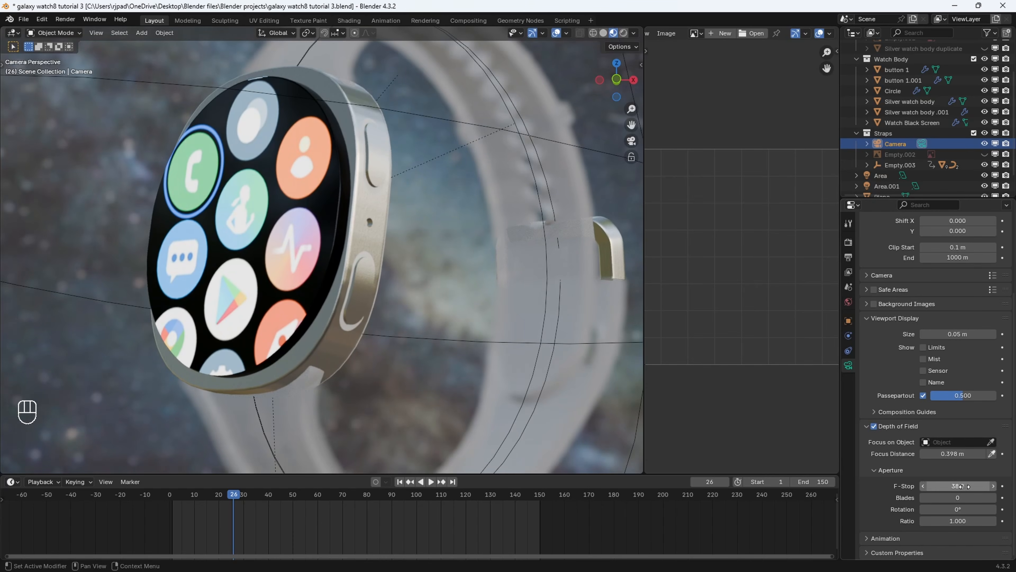
key("Return")
scroll(560, 272, "down", 6)
scroll(449, 268, "down", 2)
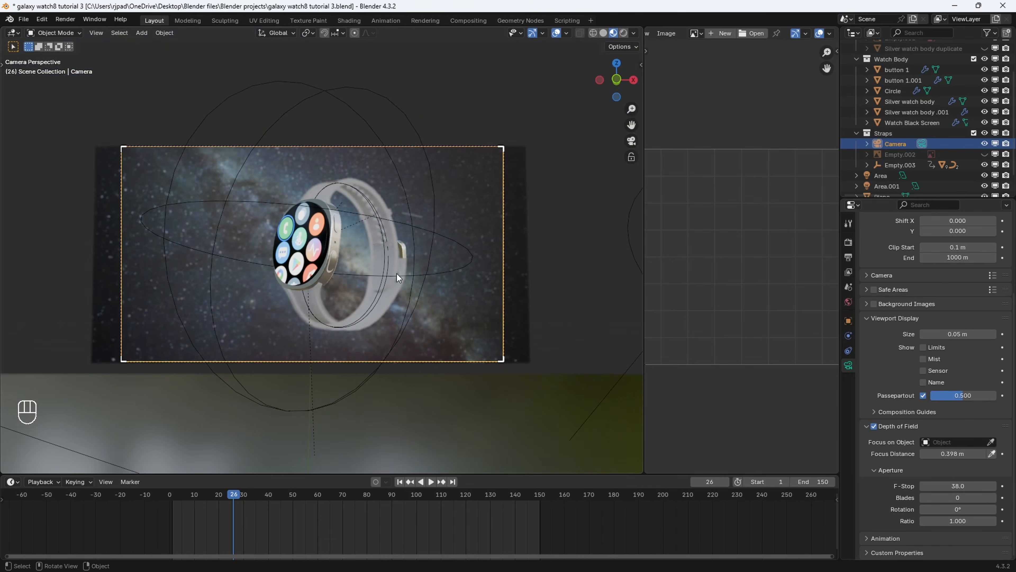
key("z")
left_click(492, 285)
key("space")
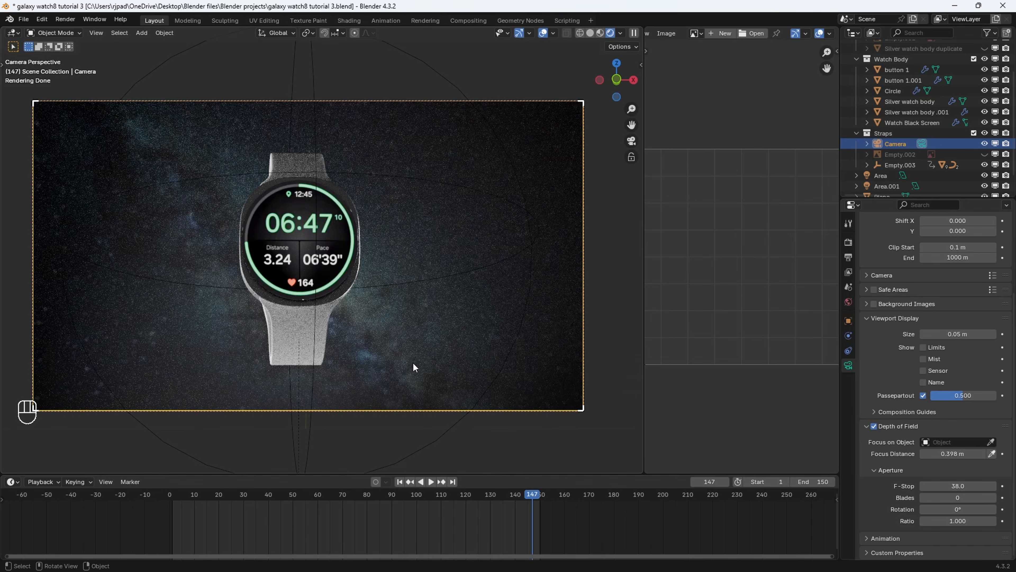
Duplicate the camera in solid shading and place the copy about 0.09 m above the original.
key("z")
left_click(490, 362)
middle_click_drag(526, 360, 469, 361)
scroll(469, 361, "down", 4)
scroll(238, 300, "up", 2)
middle_click_drag(237, 300, 288, 305, "shift")
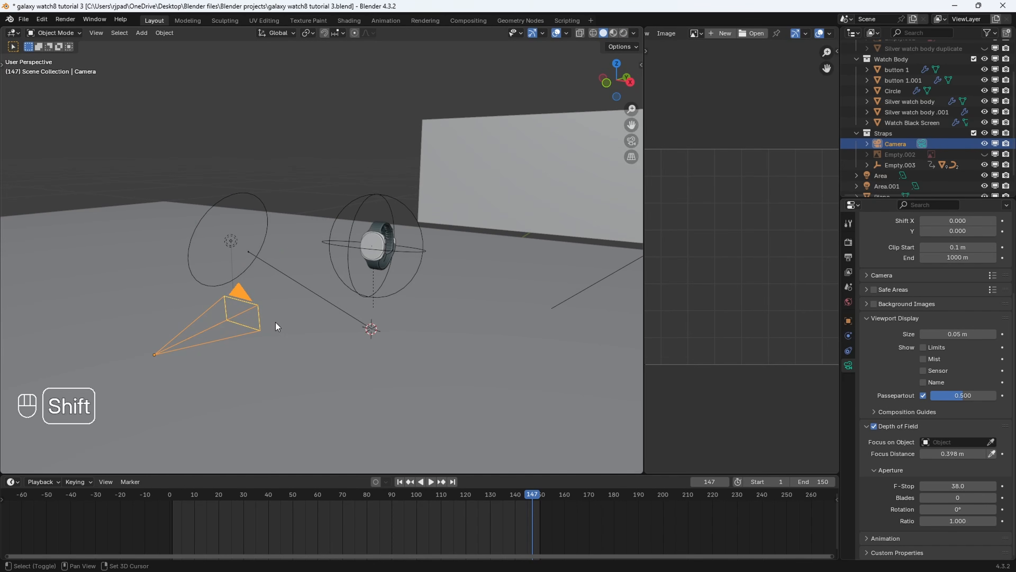
key("shift+d")
left_click(316, 245)
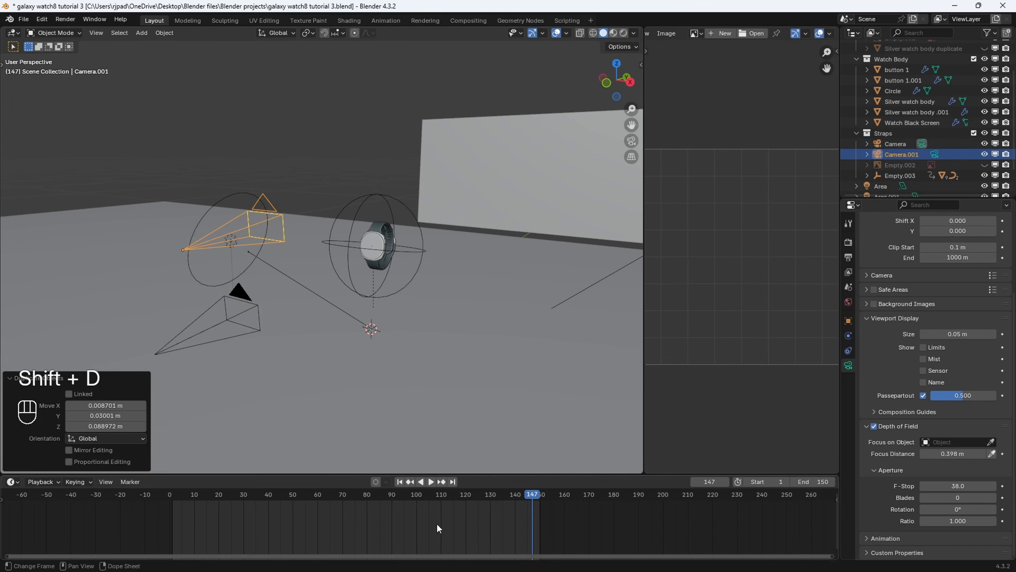
scroll(439, 528, "down", 3)
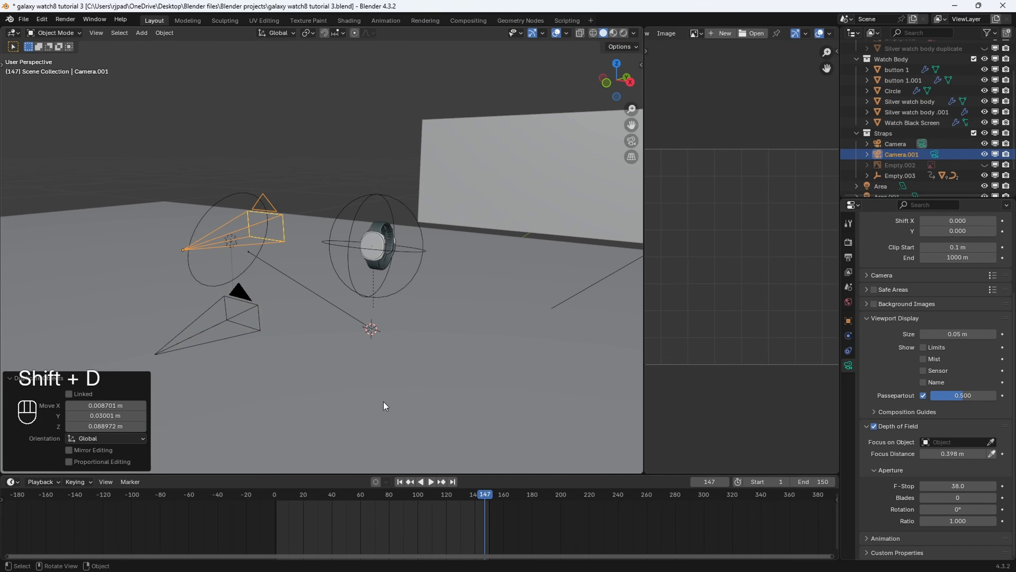
Make the duplicated camera the active scene camera and fly it around to an angled side view of the watch.
left_click(96, 33)
mouse_move(160, 159)
left_click(307, 159)
key("shift+grave")
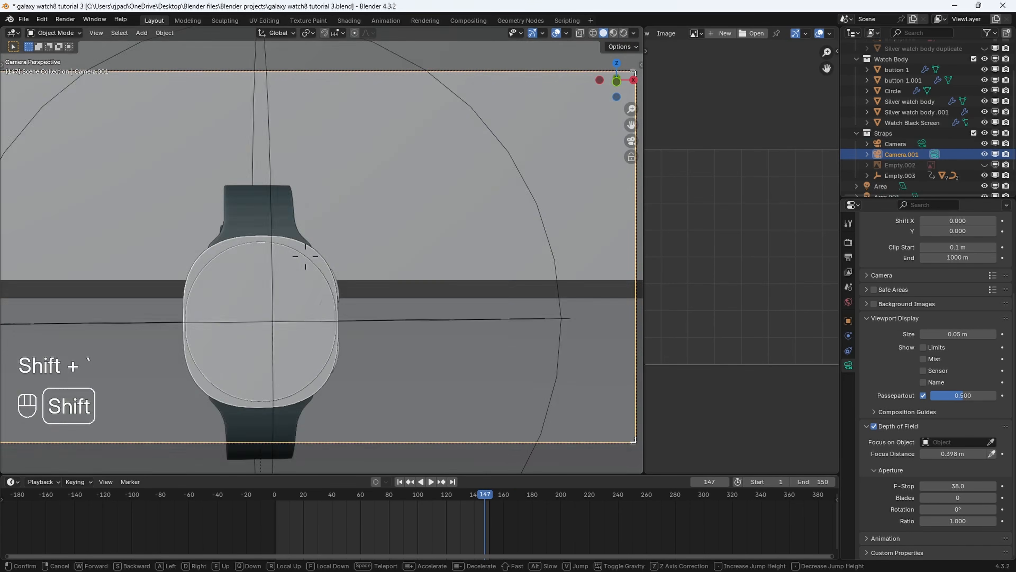
key("w")
key("d")
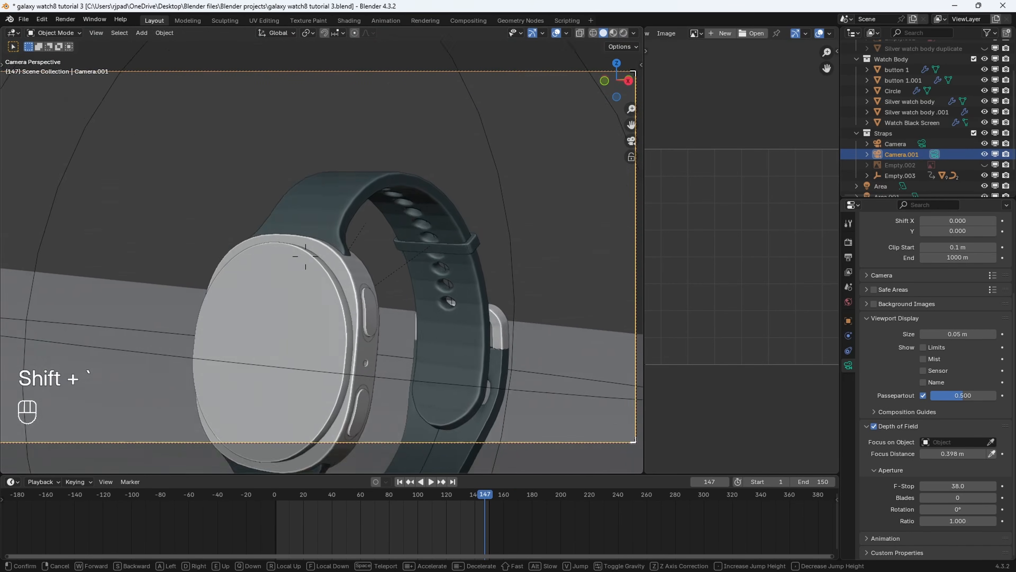
key("s")
left_click(370, 253)
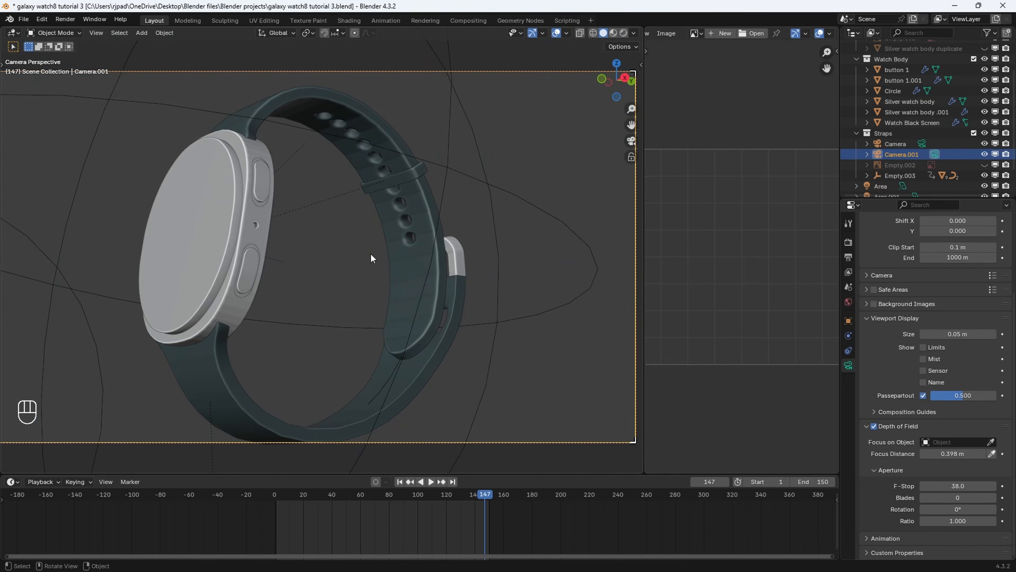
Preview the second camera's shot in rendered shading and scrub the animation to frame 134.
scroll(370, 253, "down", 3)
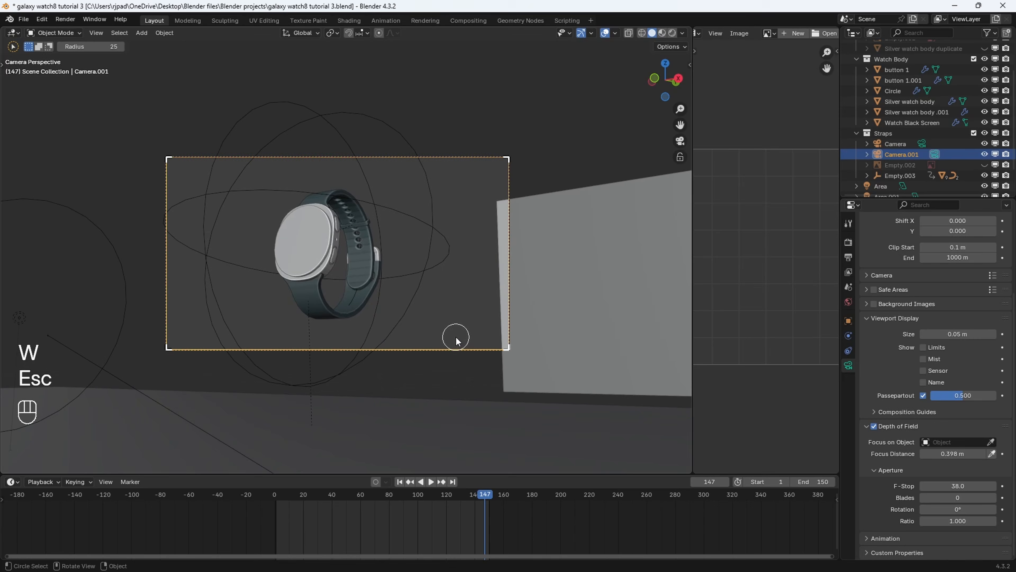
key("z")
left_click(452, 272)
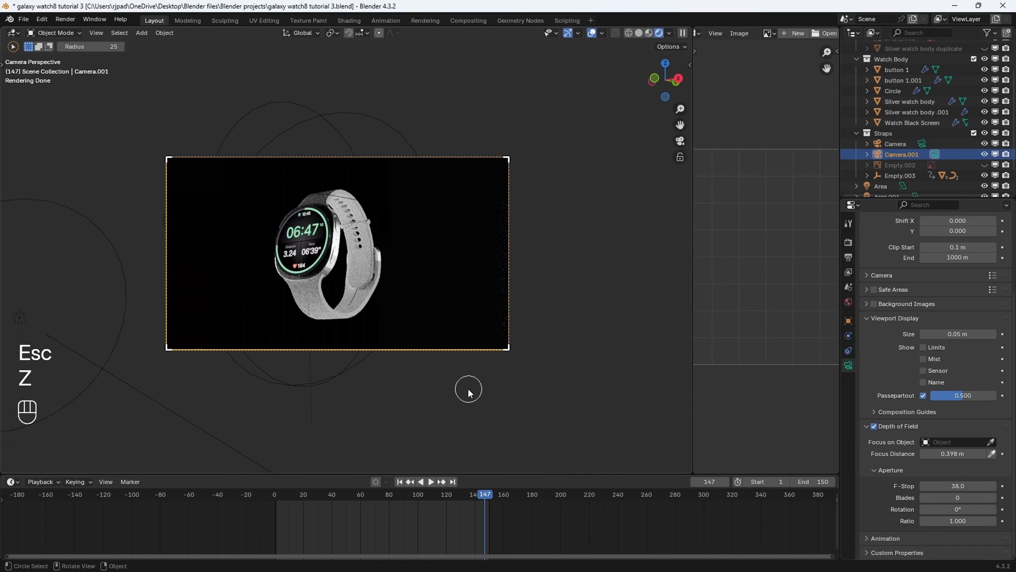
mouse_move(375, 490)
left_mouse_down()
mouse_move(332, 485)
mouse_move(440, 487)
left_mouse_up()
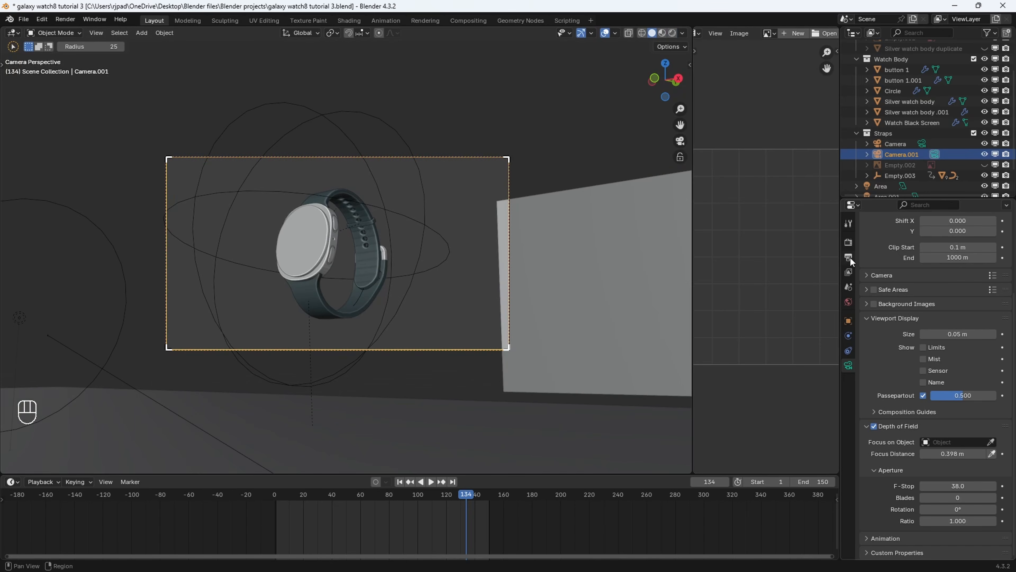
Set the output frame rate to 30 fps and return the viewport to rendered shading.
left_click(850, 257)
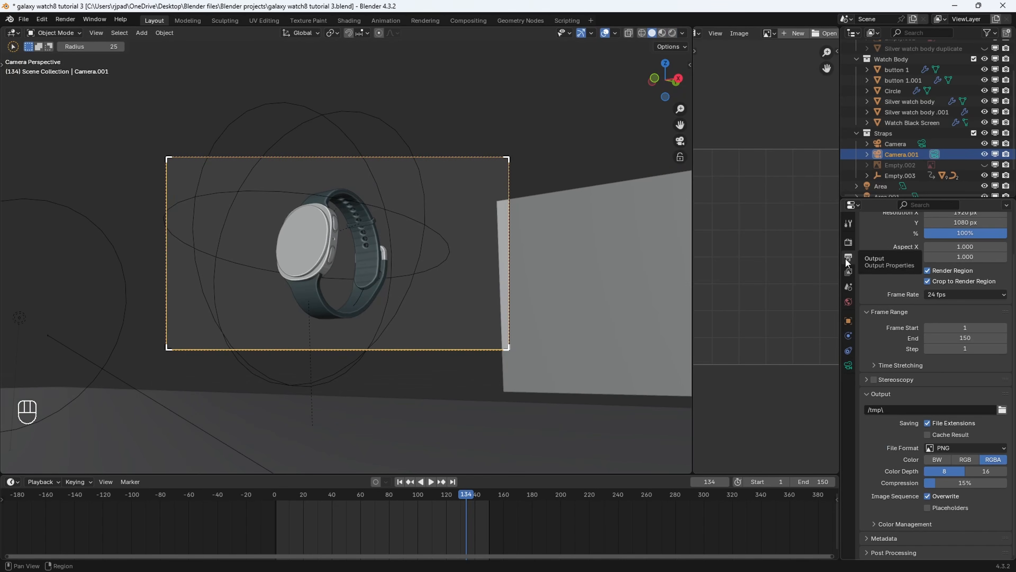
scroll(950, 323, "up", 3)
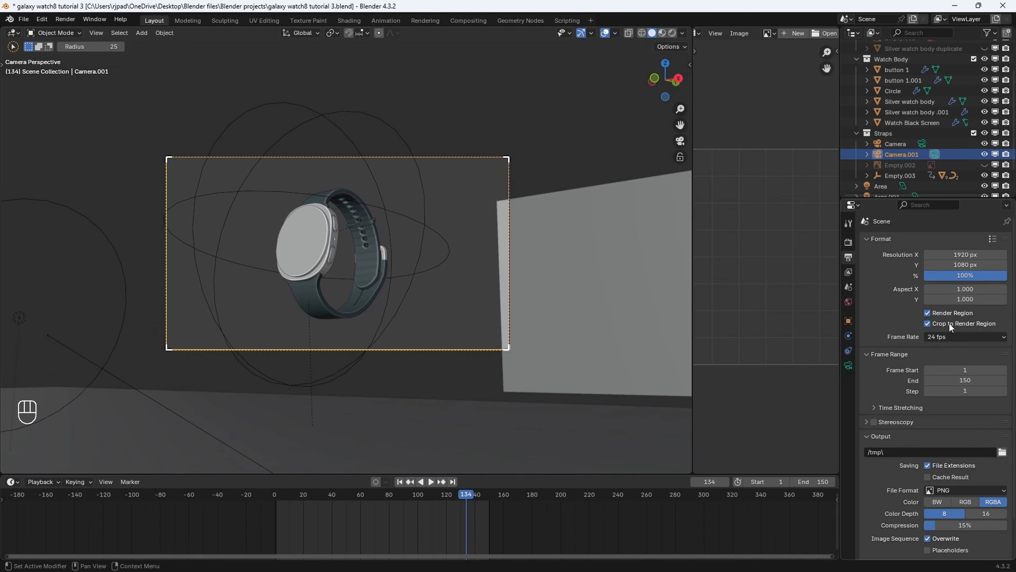
left_click(937, 337)
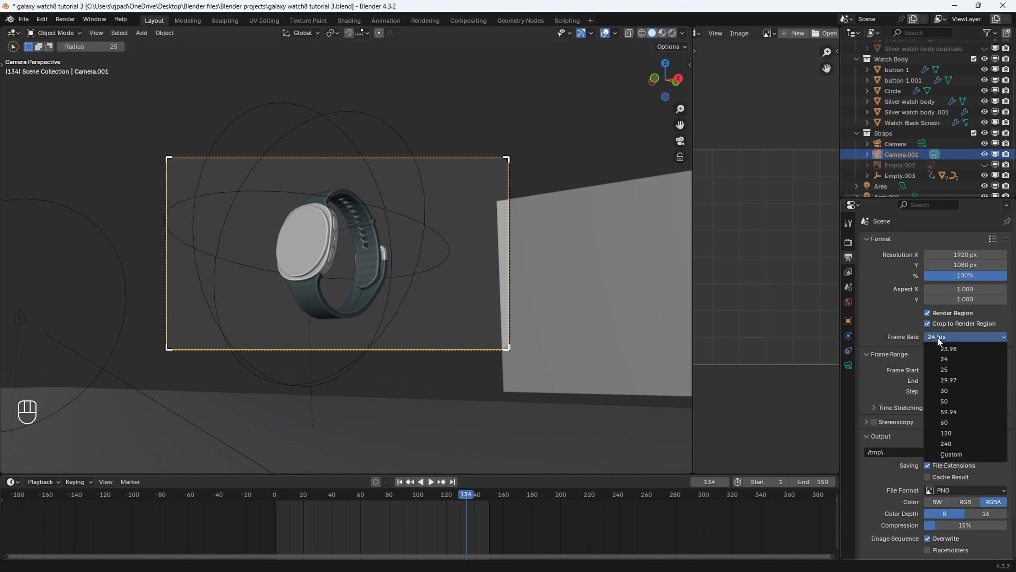
left_click(948, 391)
left_click(672, 33)
Set the render output folder to Royalty Free Videos inside the Videos folder.
scroll(920, 320, "down", 2)
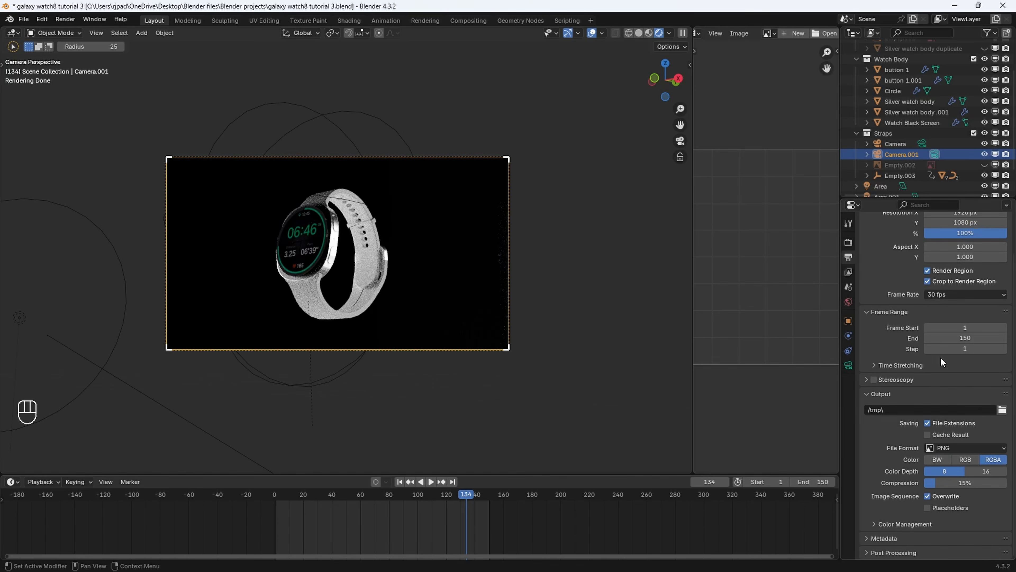
left_click(1002, 410)
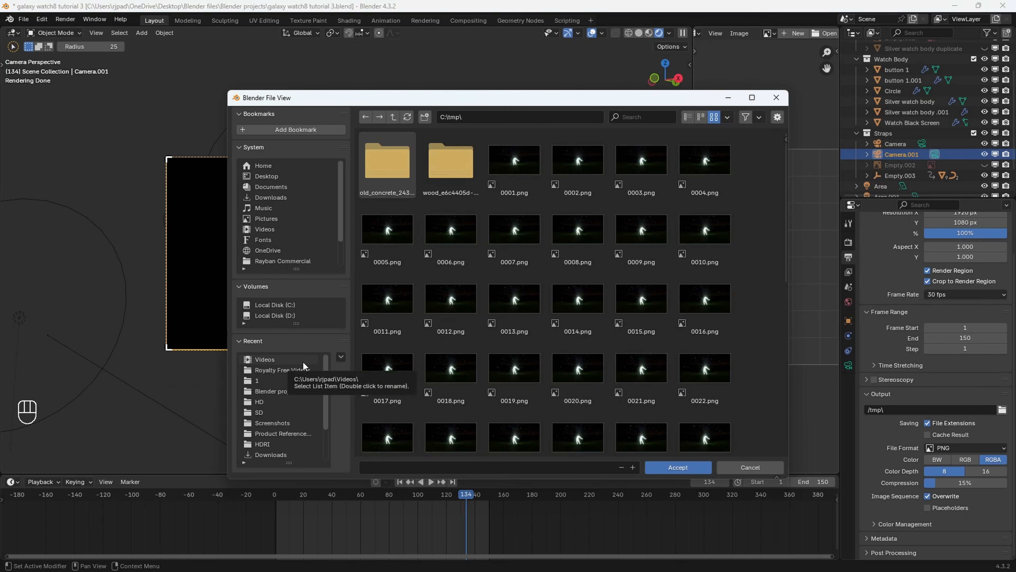
left_click(280, 369)
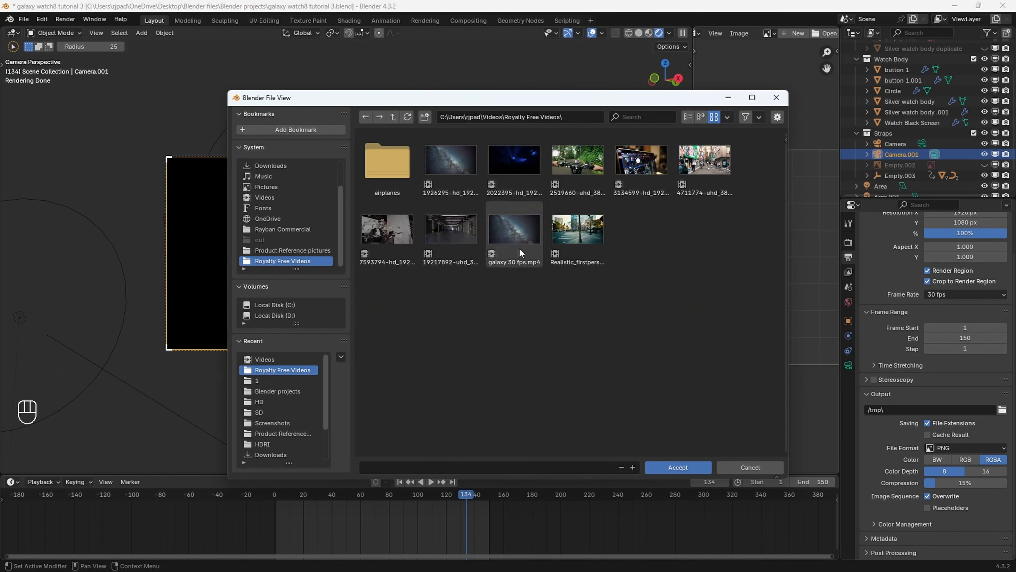
left_click(677, 467)
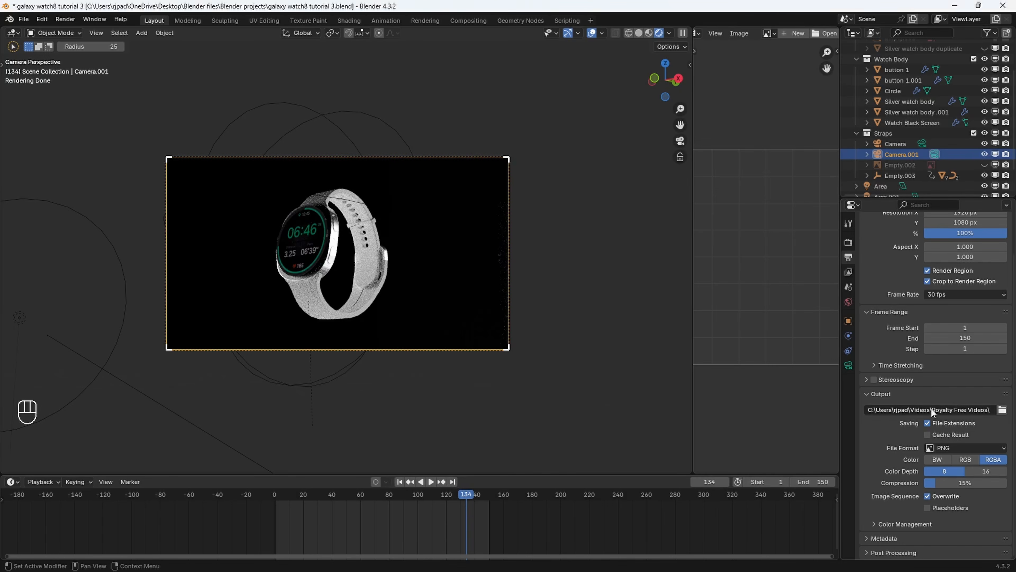
Set the output file format to FFmpeg Video with an MPEG-4 container.
left_click(941, 452)
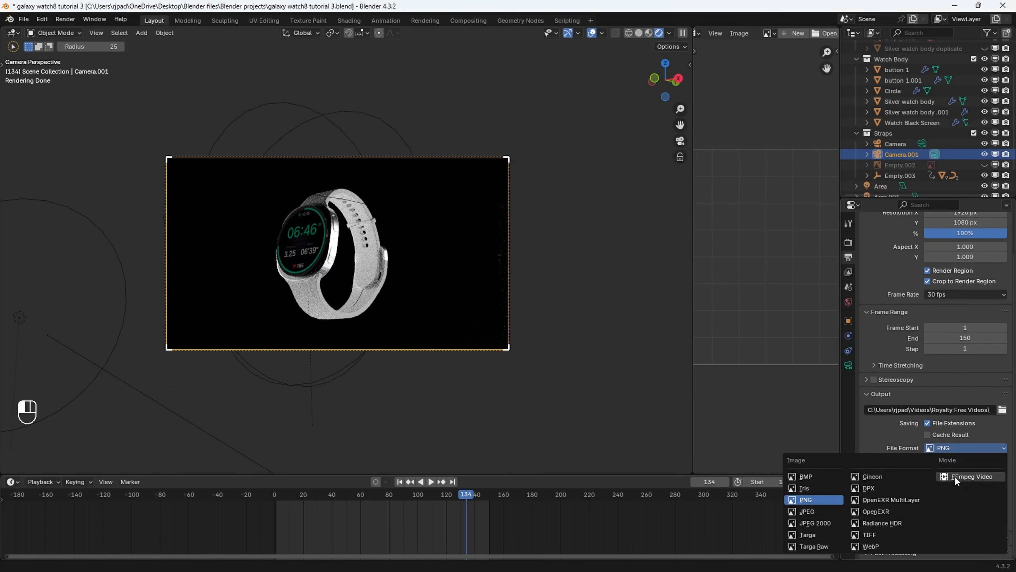
left_click(956, 477)
left_click(890, 525)
scroll(892, 523, "down", 6)
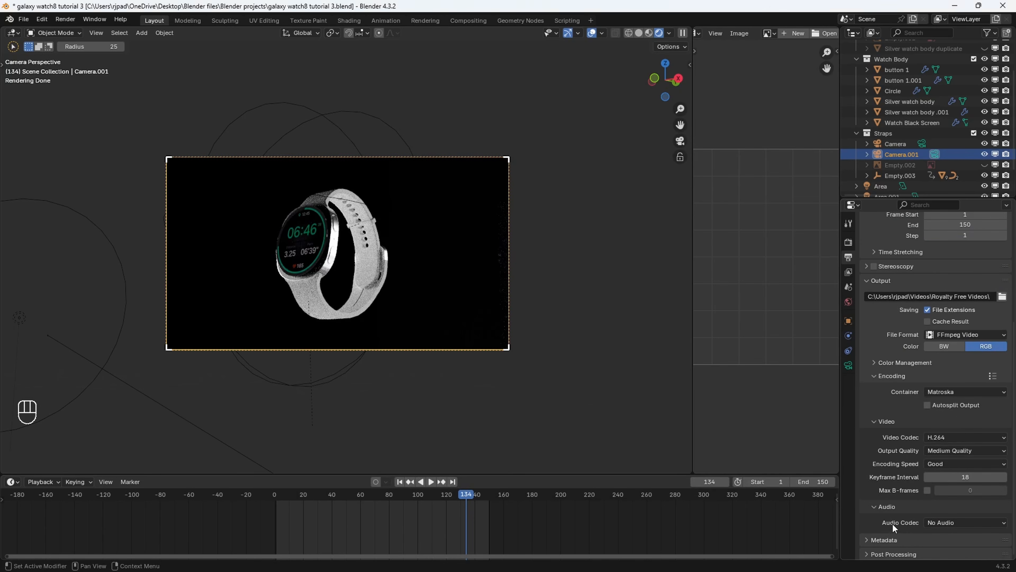
left_click(956, 392)
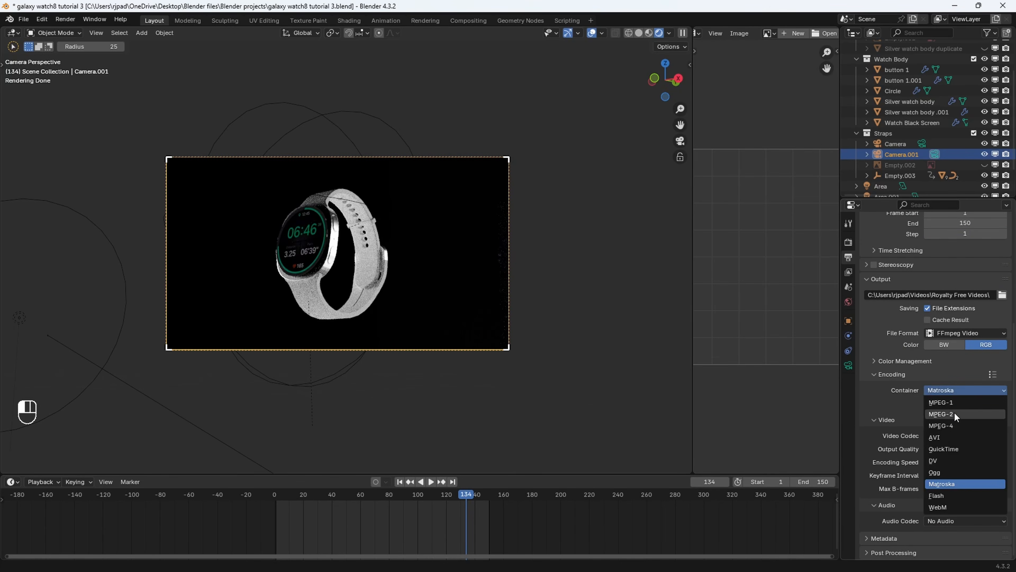
left_click(955, 420)
Limit the final render's Max Samples to 150 and bring up the commands for rendering the scene.
scroll(880, 281, "up", 6)
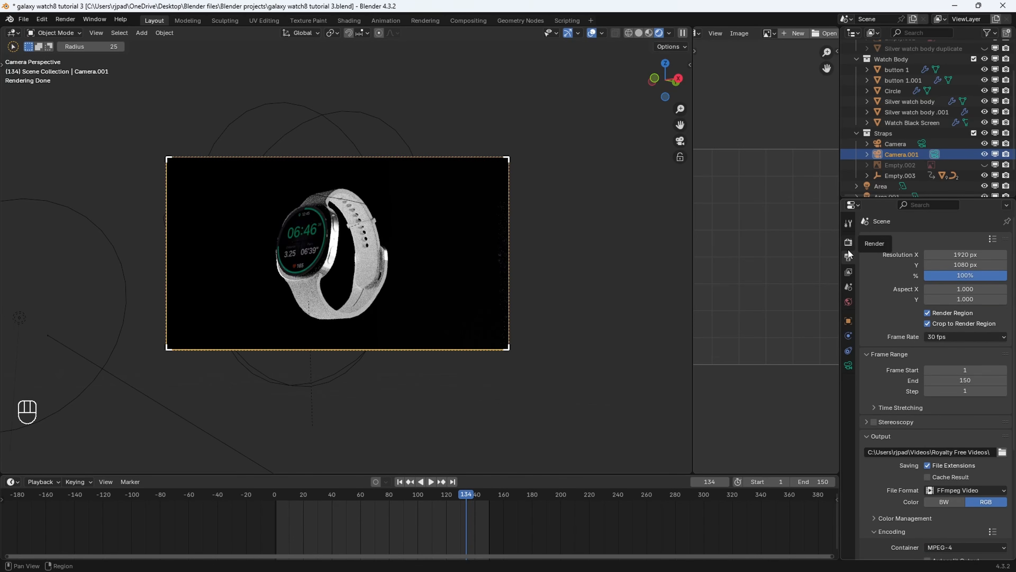
left_click(848, 242)
scroll(968, 396, "down", 1)
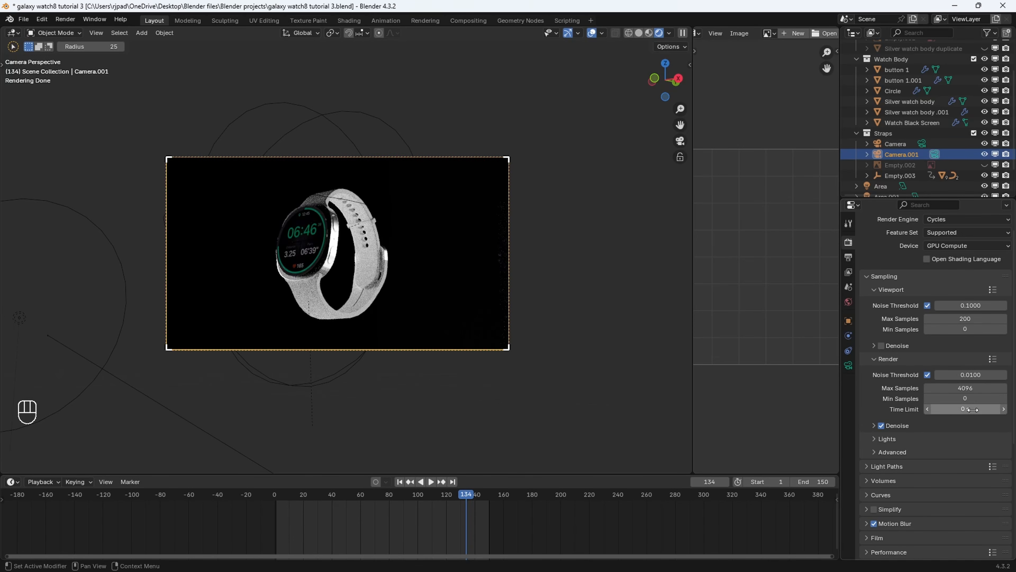
left_click(968, 388)
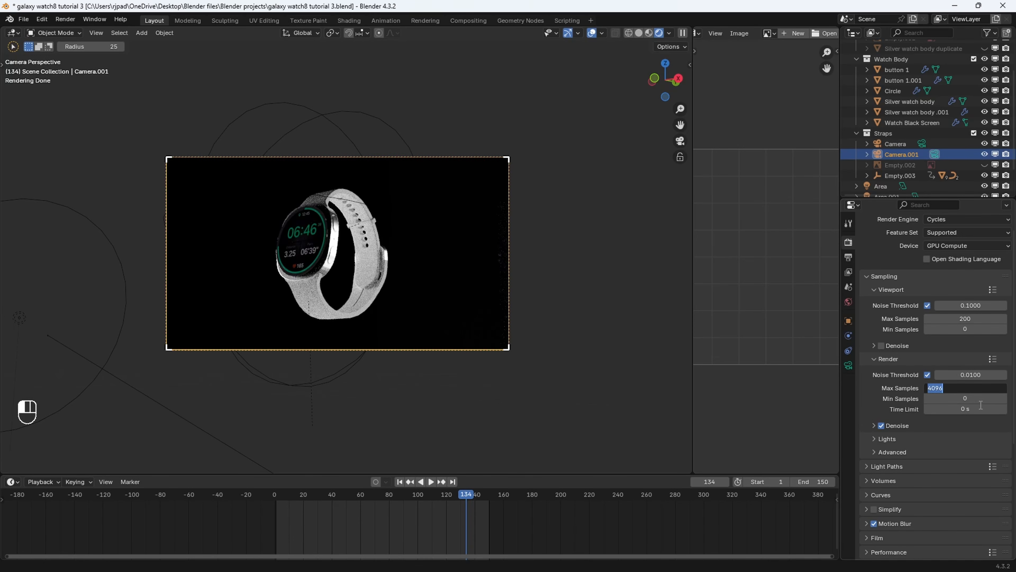
type("150")
key("Return")
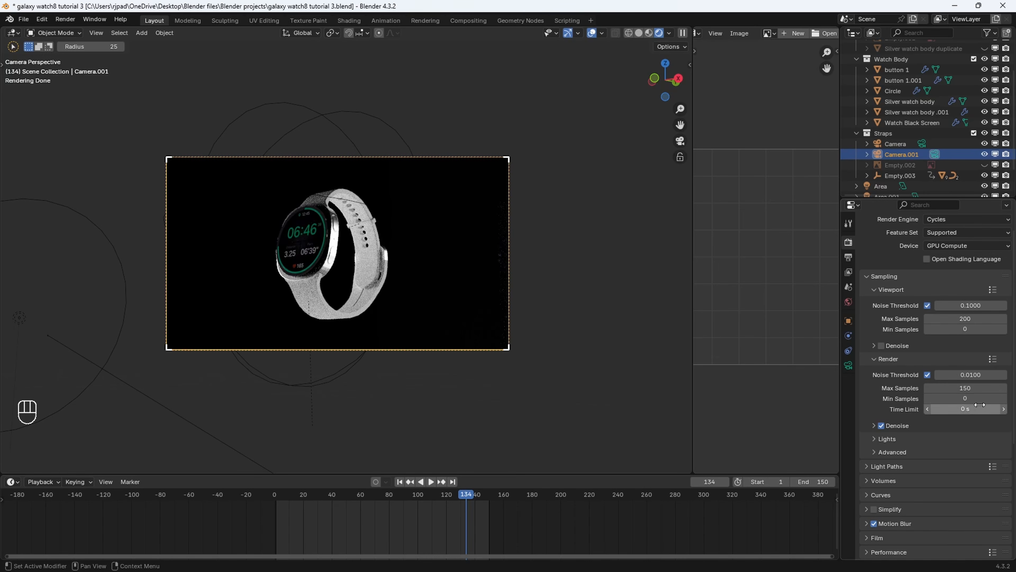
scroll(932, 429, "down", 3)
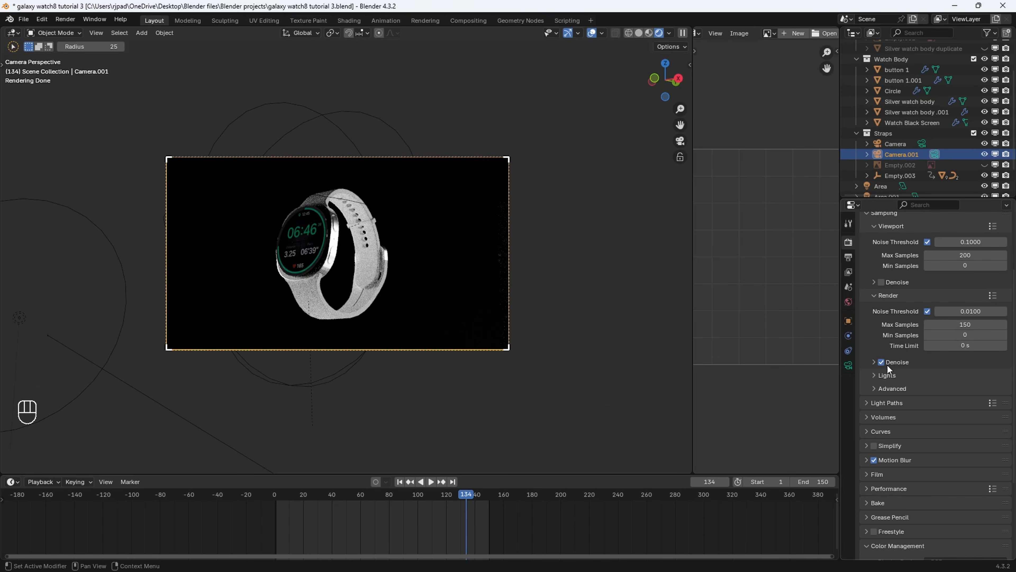
scroll(890, 368, "up", 4)
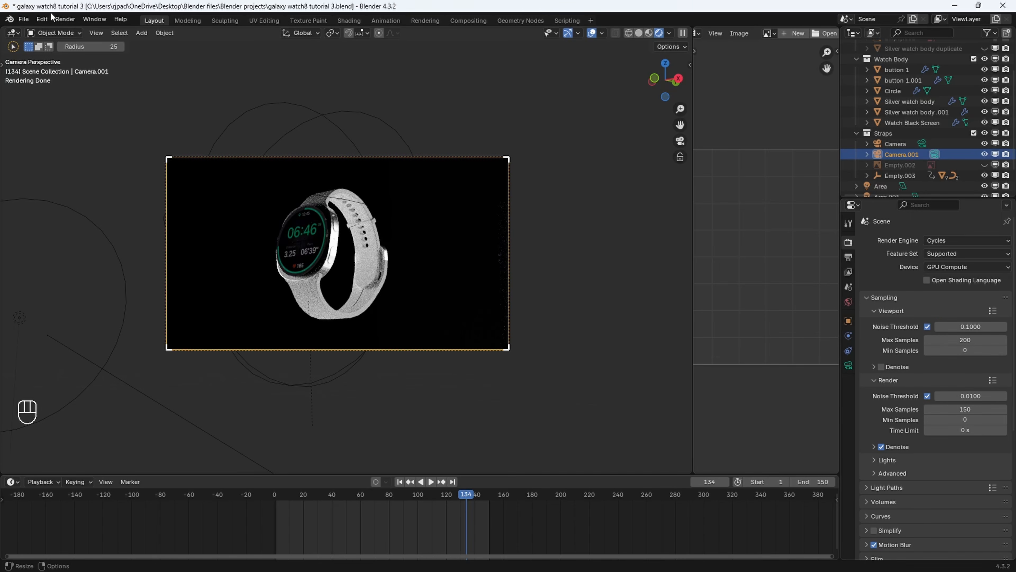
left_click(65, 19)
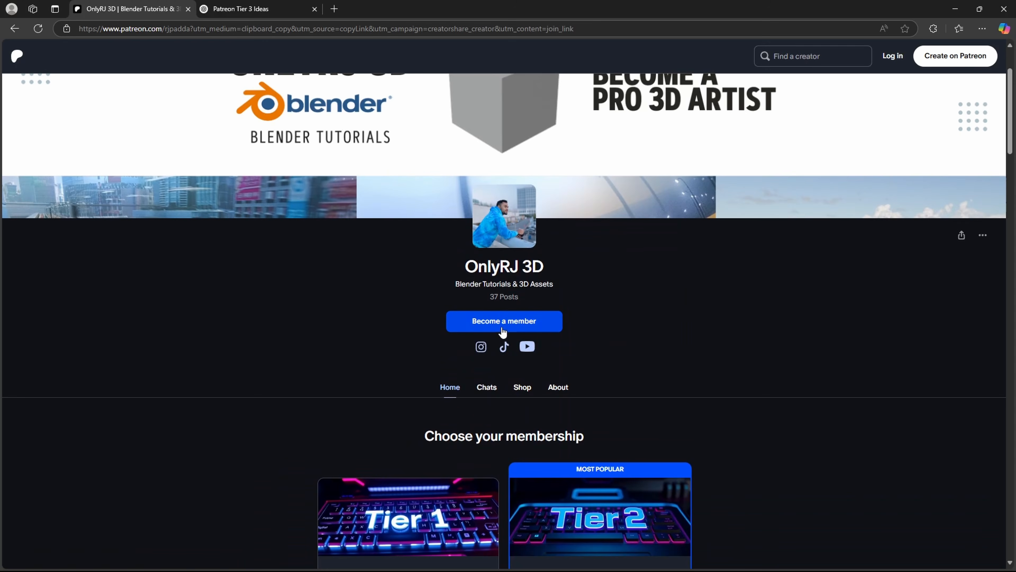
scroll(656, 384, "down", 5)
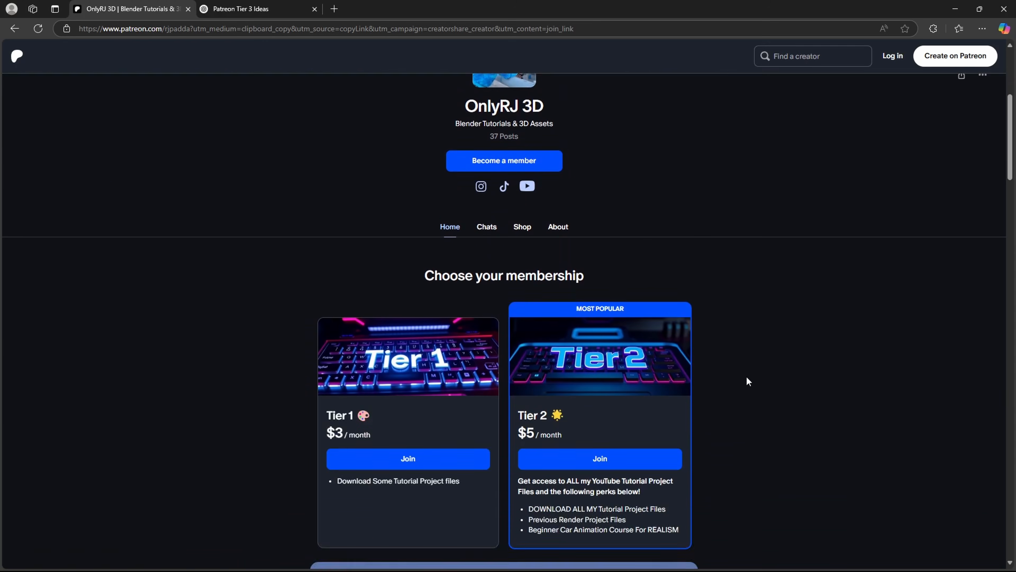